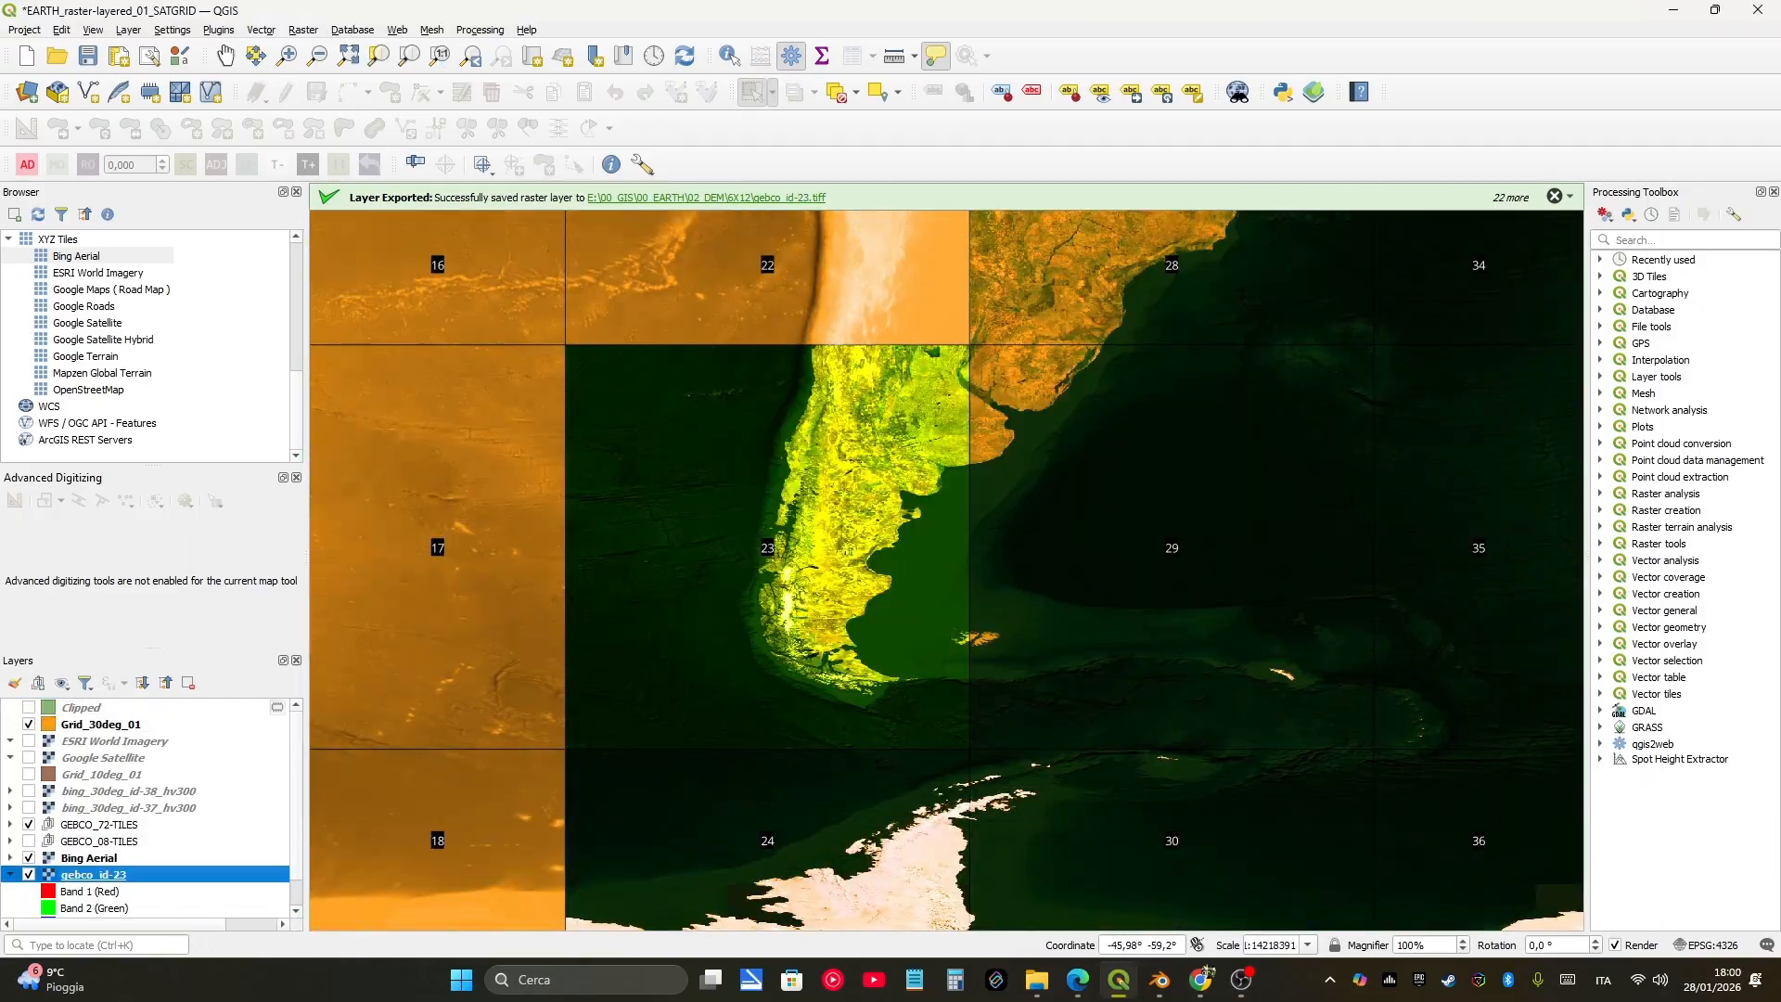
# Step: Remove the existing gebco_id-23 raster layer from the project
pyautogui.click(10, 875)
pyautogui.moveTo(97, 875); pyautogui.dragTo(107, 716)
pyautogui.scroll(-4, 794, 683)
pyautogui.scroll(1, 835, 658)
pyautogui.rightClick(86, 724)
pyautogui.click(135, 529)
pyautogui.click(850, 507)
# Step: Set up a GeoTIFF export of the gebco_2024_EARTH raster, overwriting gebco_id-23.tiff in the 6X12 folder
pyautogui.rightClick(135, 875)
pyautogui.click(167, 803)
pyautogui.click(446, 806)
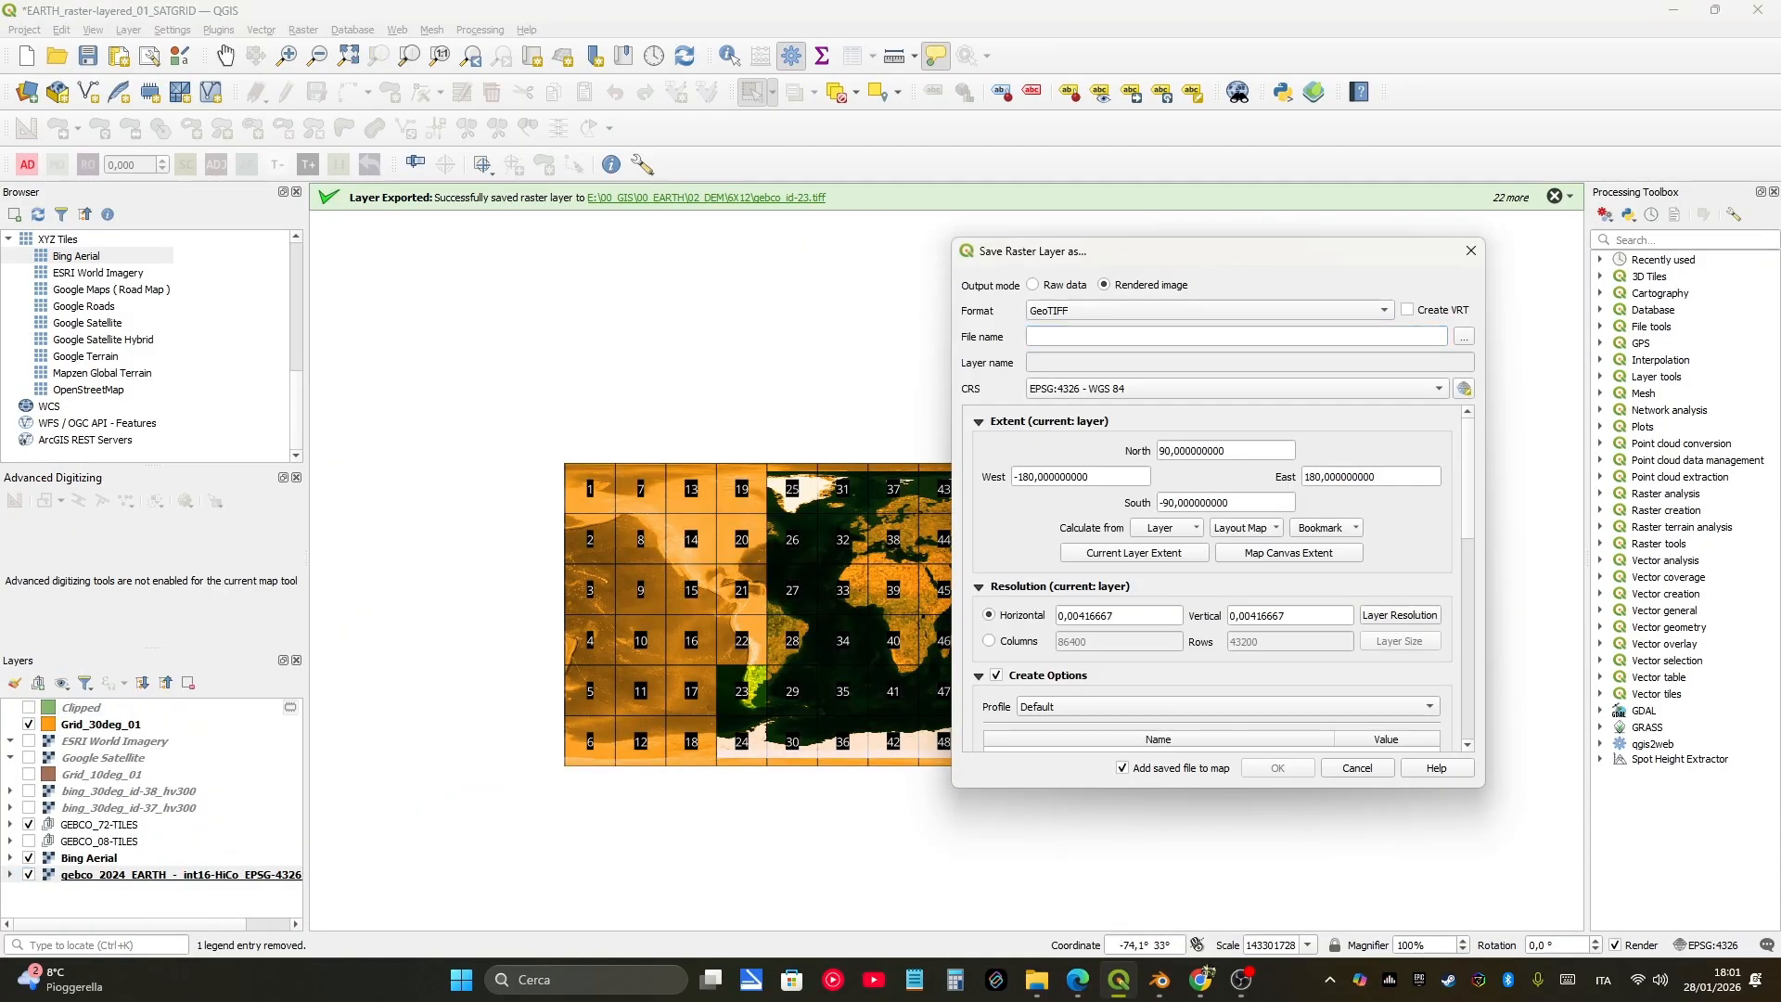
pyautogui.click(1466, 336)
pyautogui.scroll(-3, 1298, 557)
pyautogui.click(1350, 580)
pyautogui.click(1365, 751)
pyautogui.click(934, 489)
# Step: Limit the export extent to grid tile 23 and export the raster
pyautogui.click(1166, 528)
pyautogui.click(1197, 311)
pyautogui.scroll(-3, 1215, 594)
pyautogui.click(1229, 545)
pyautogui.click(1076, 607)
pyautogui.scroll(3, 1215, 575)
pyautogui.click(1277, 768)
pyautogui.scroll(2, 692, 719)
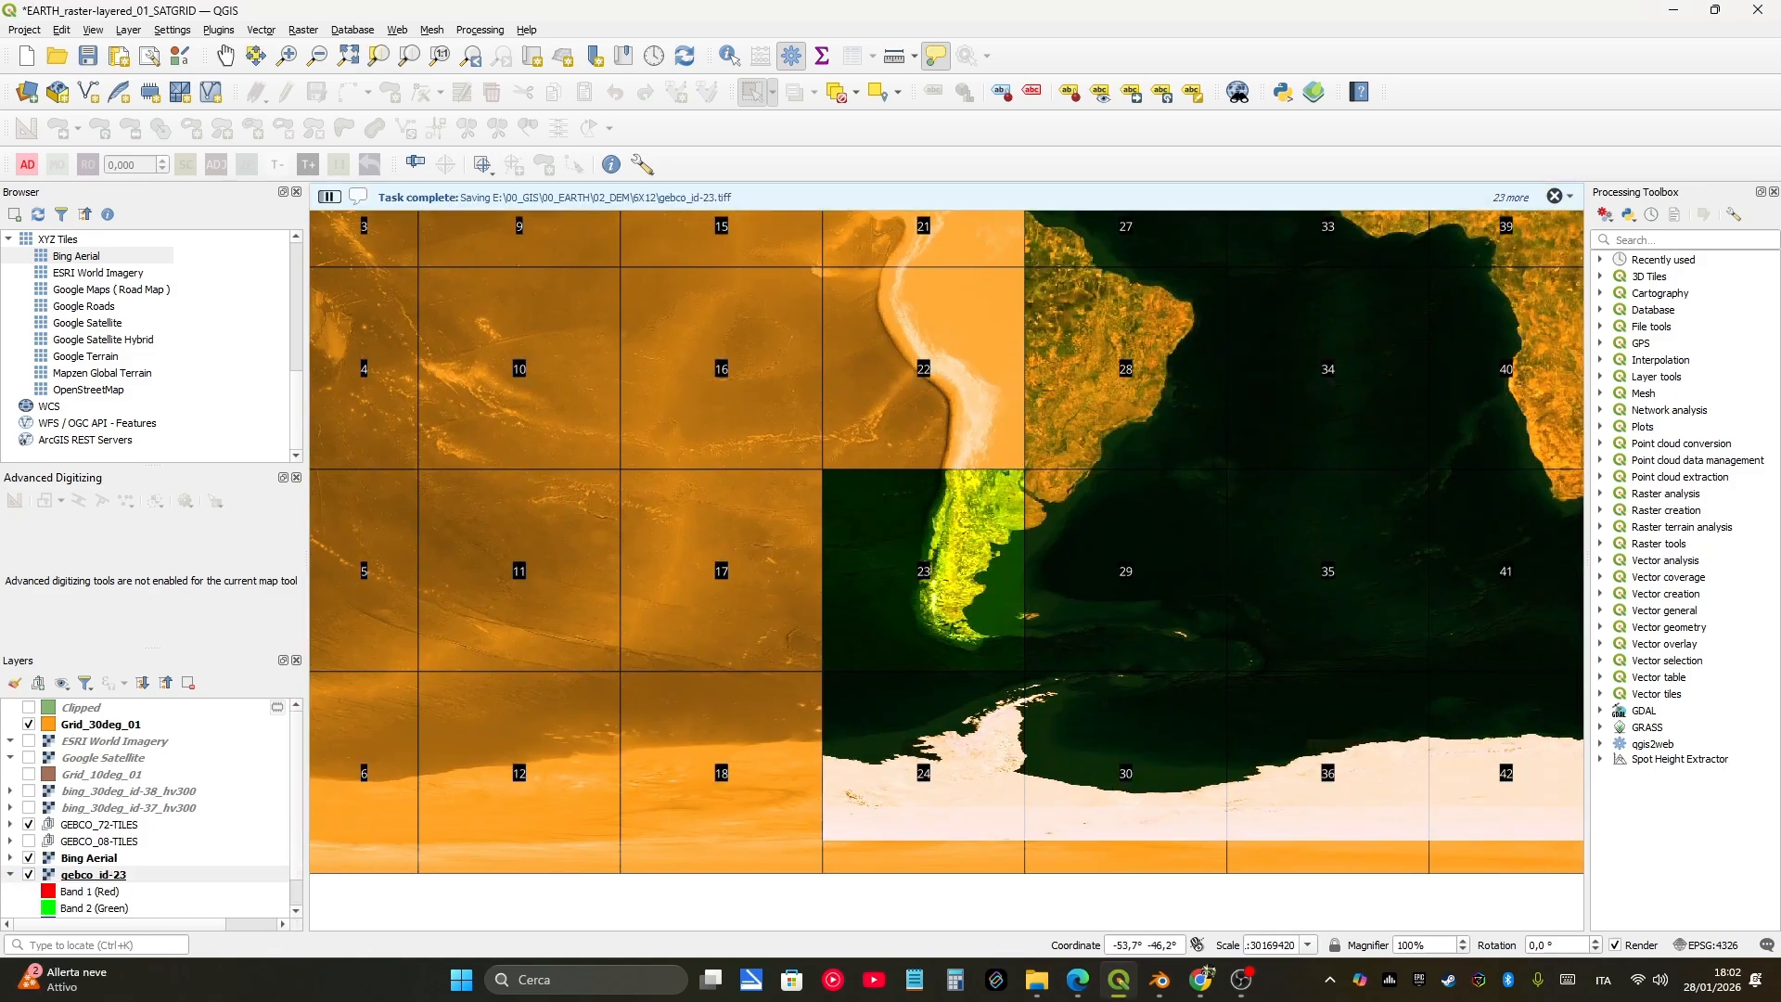
# Step: Collapse the gebco_id-23 layer and move it into the GEBCO_72-TILES group
pyautogui.click(11, 874)
pyautogui.moveTo(104, 875); pyautogui.dragTo(205, 824)
pyautogui.moveTo(760, 668); pyautogui.dragTo(717, 659, button='middle')
# Step: Remove the old temporary Clipped layer from the project
pyautogui.rightClick(85, 707)
pyautogui.click(139, 438)
pyautogui.click(850, 507)
# Step: Select grid tile 24 and clip it out of Grid_30deg_01 into a temporary Clipped layer
pyautogui.click(826, 738)
pyautogui.moveTo(877, 687); pyautogui.dragTo(806, 676, button='middle')
pyautogui.click(173, 30)
pyautogui.click(482, 85)
pyautogui.click(1430, 871)
pyautogui.click(1508, 871)
# Step: Export the gebco_2024_EARTH raster for tile 24 as gebco_id-24.tiff
pyautogui.rightClick(125, 875)
pyautogui.moveTo(165, 805)
pyautogui.click(447, 805)
pyautogui.click(1464, 337)
pyautogui.click(1351, 577)
pyautogui.moveTo(822, 653); pyautogui.dragTo(810, 653)
pyautogui.write('24')
pyautogui.click(1364, 748)
pyautogui.press('Return')
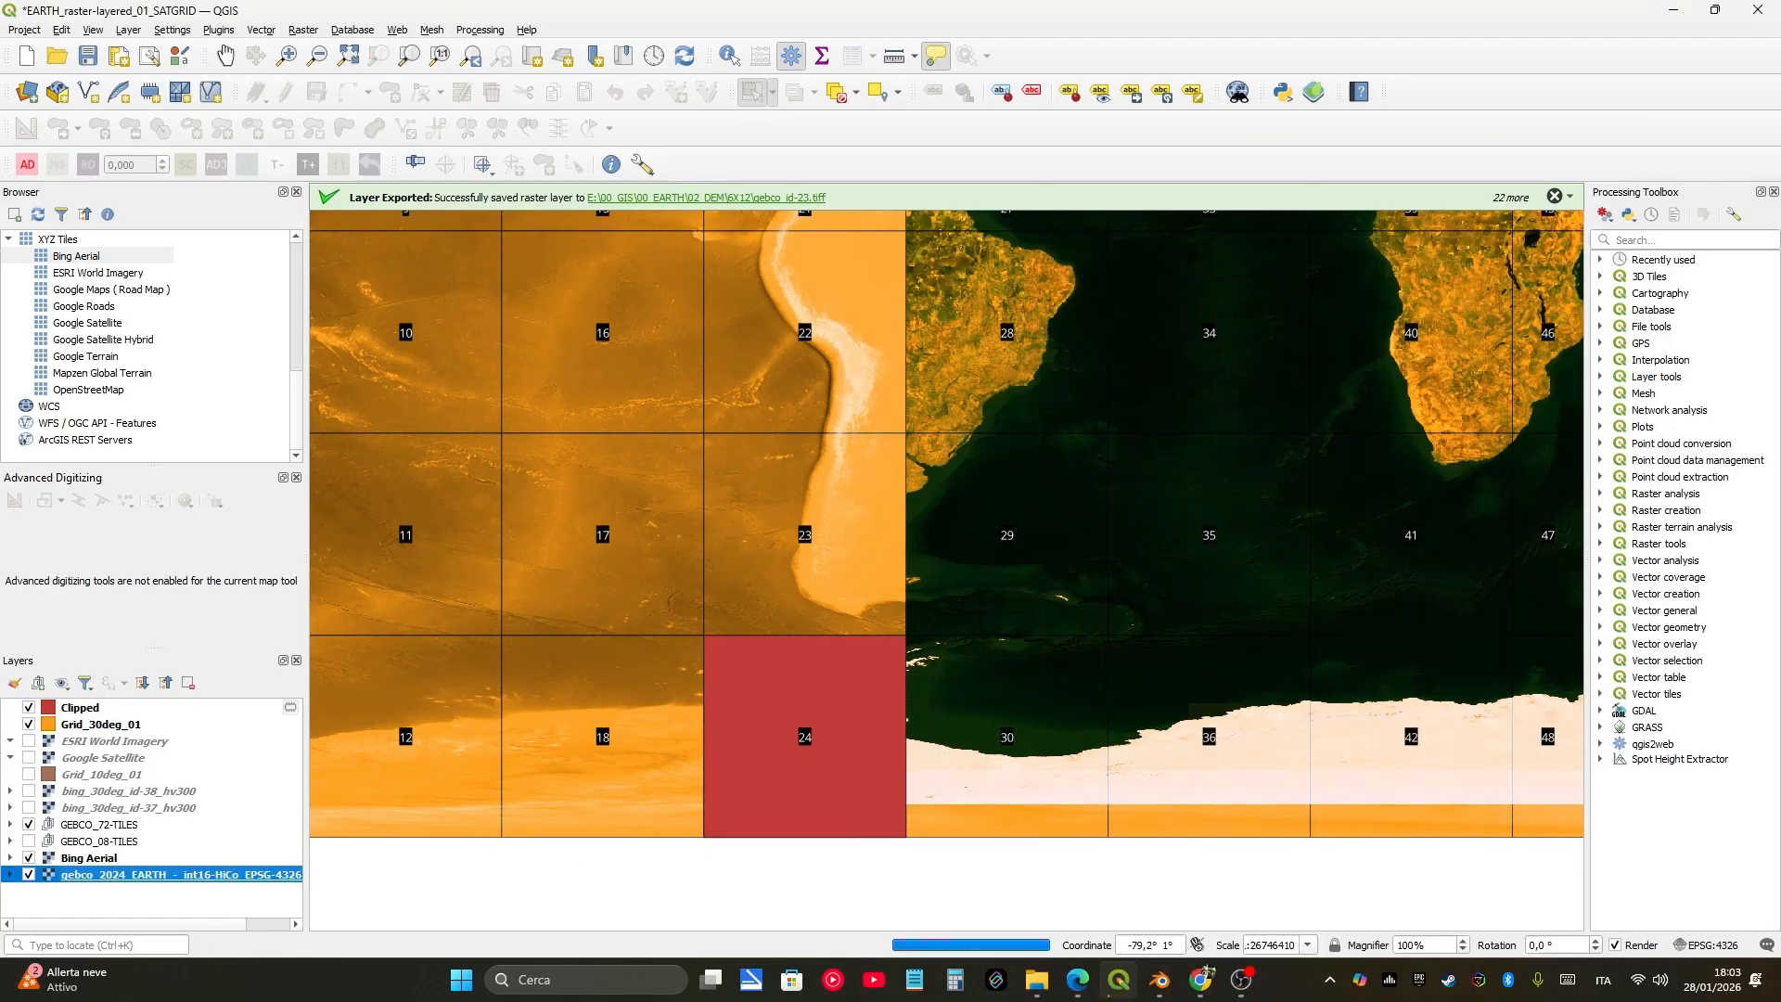
# Step: Collapse the exported raster's legend and remove the Clipped layer of tile 24
pyautogui.click(10, 875)
pyautogui.rightClick(80, 707)
pyautogui.click(148, 443)
pyautogui.click(851, 506)
# Step: Move the gebco_id-24 layer into the GEBCO_72-TILES group
pyautogui.click(132, 857)
pyautogui.moveTo(132, 858); pyautogui.dragTo(208, 809)
pyautogui.click(99, 808)
pyautogui.click(177, 858)
# Step: Select tile 25 over Greenland in the Grid_30deg_01 layer
pyautogui.scroll(-1, 649, 445)
pyautogui.moveTo(650, 445); pyautogui.dragTo(591, 824, button='middle')
pyautogui.click(101, 708)
pyautogui.click(770, 464)
pyautogui.moveTo(655, 615); pyautogui.dragTo(686, 478, button='middle')
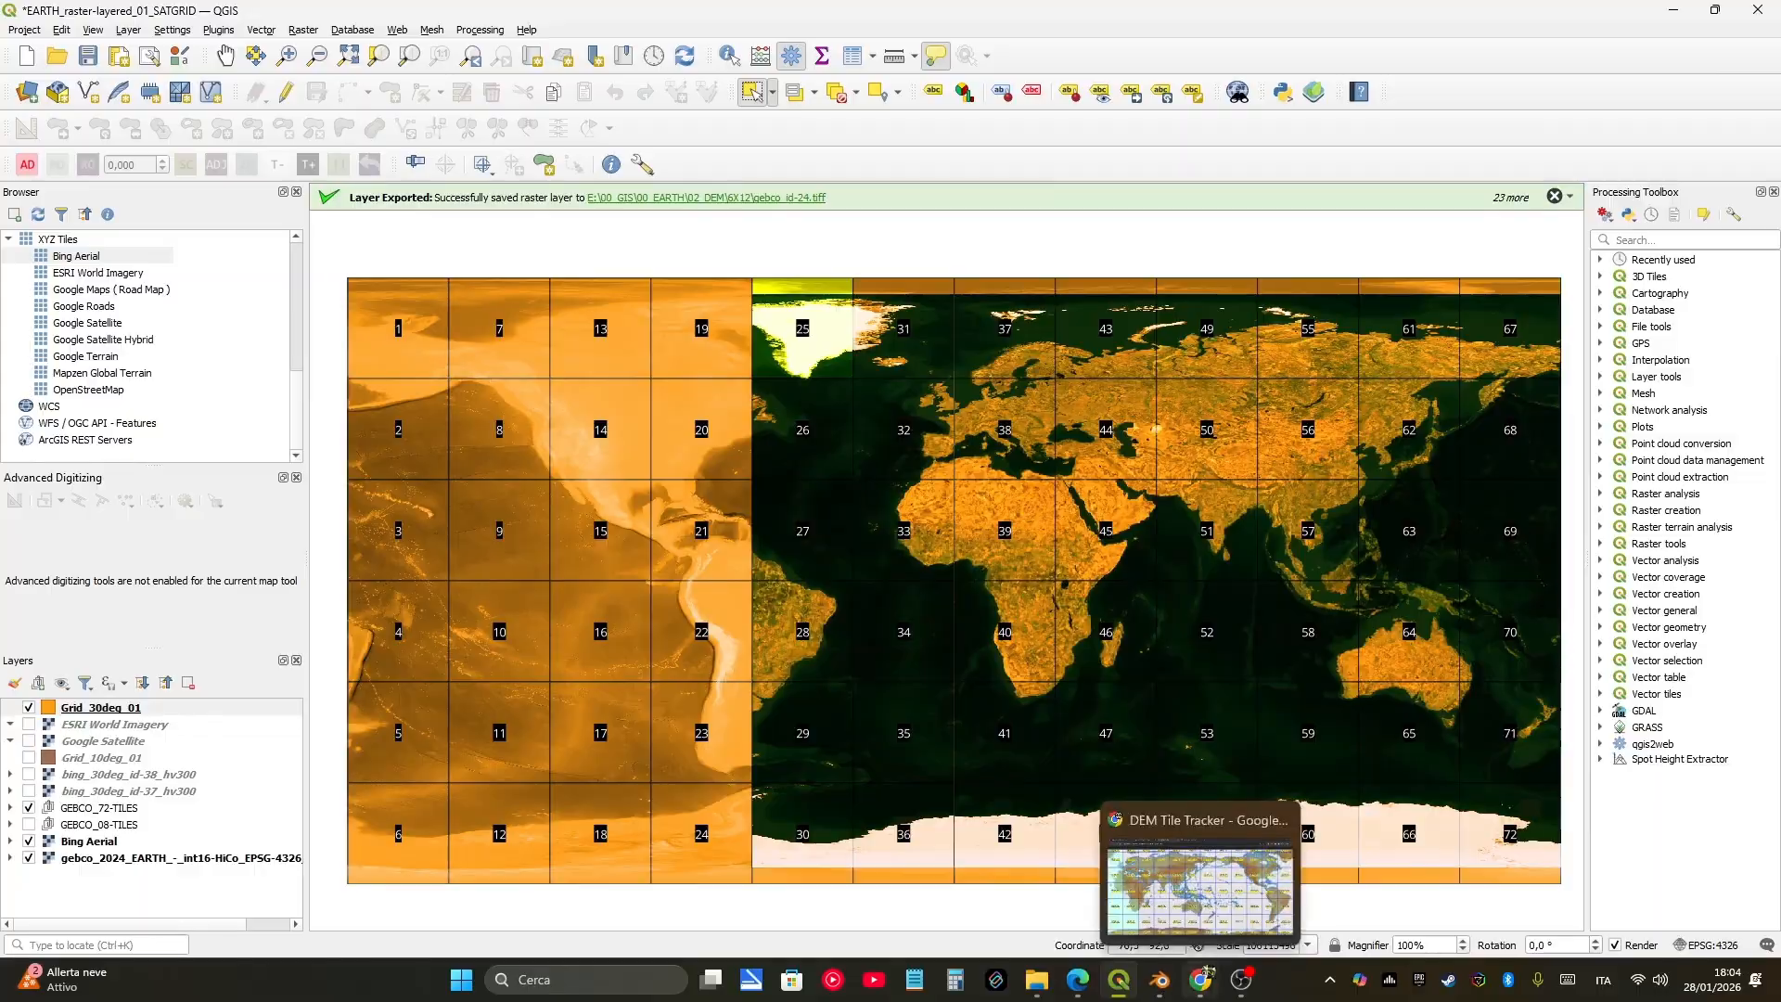
# Step: Switch to Chrome and review the open AW3D30 tile page and the AW3D30 DSM data map
pyautogui.click(1201, 979)
pyautogui.click(352, 19)
pyautogui.scroll(-3, 887, 512)
pyautogui.click(126, 19)
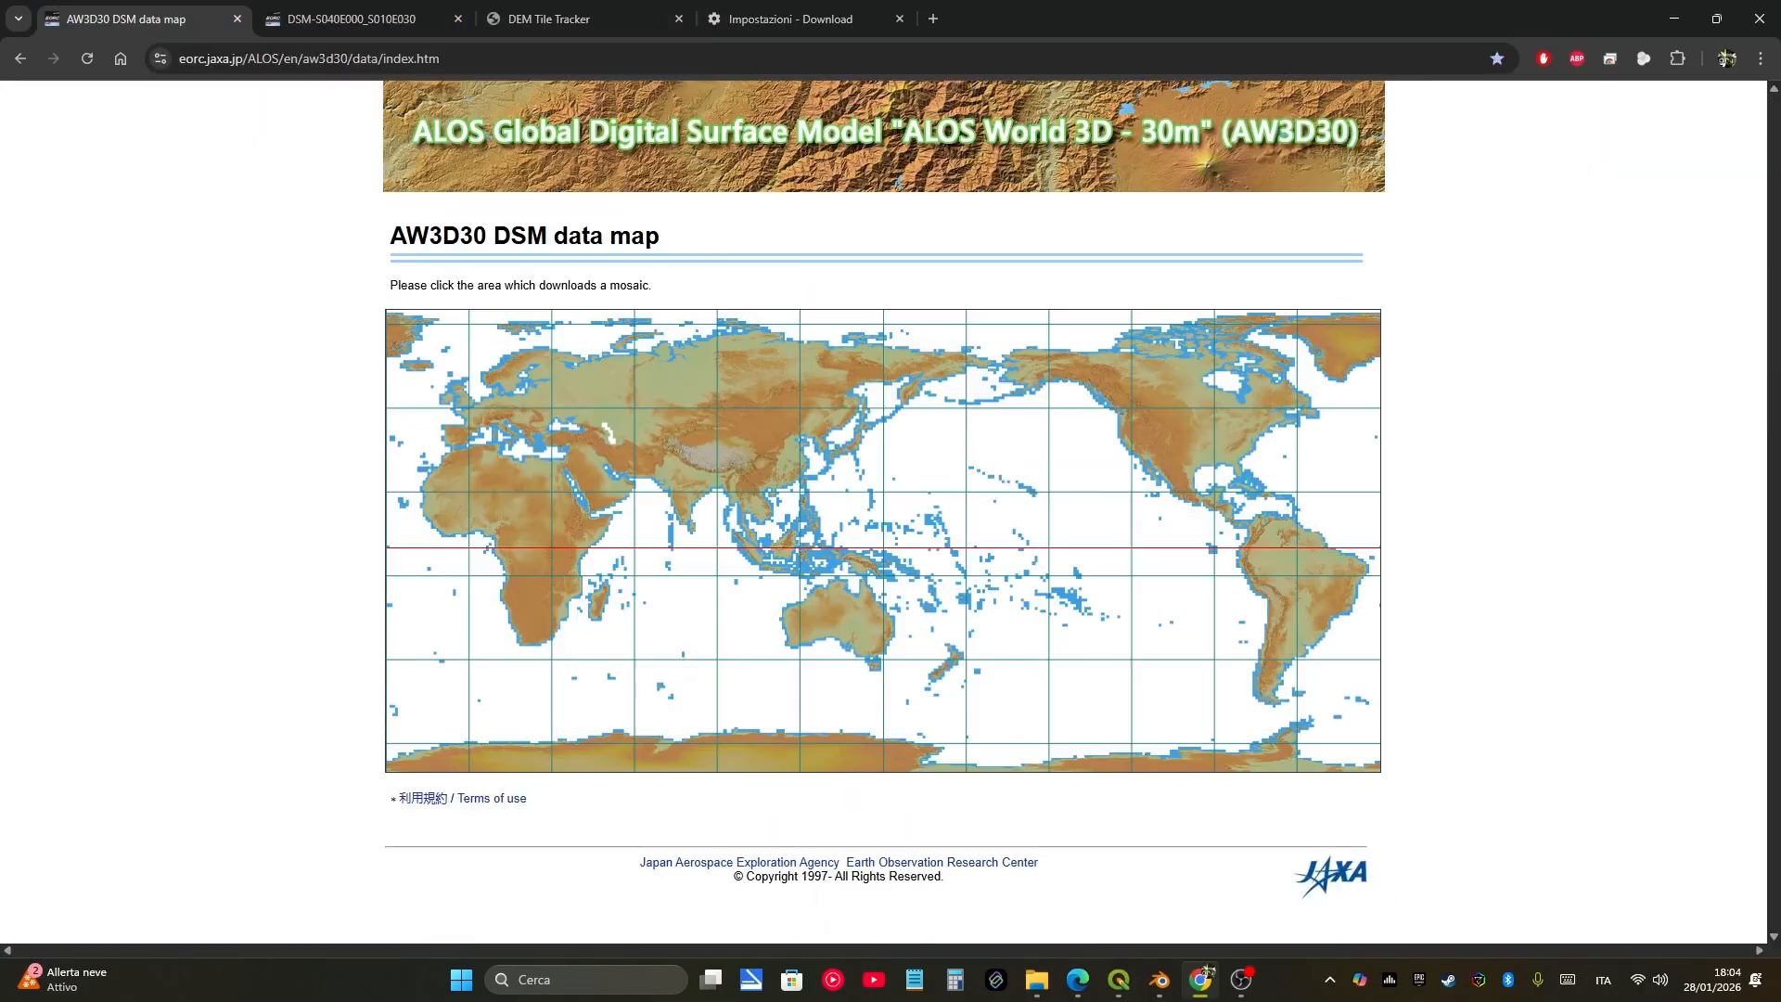
# Step: Review the DEM Tile Tracker page and open the browser's download history
pyautogui.click(548, 19)
pyautogui.click(1760, 58)
pyautogui.click(1577, 278)
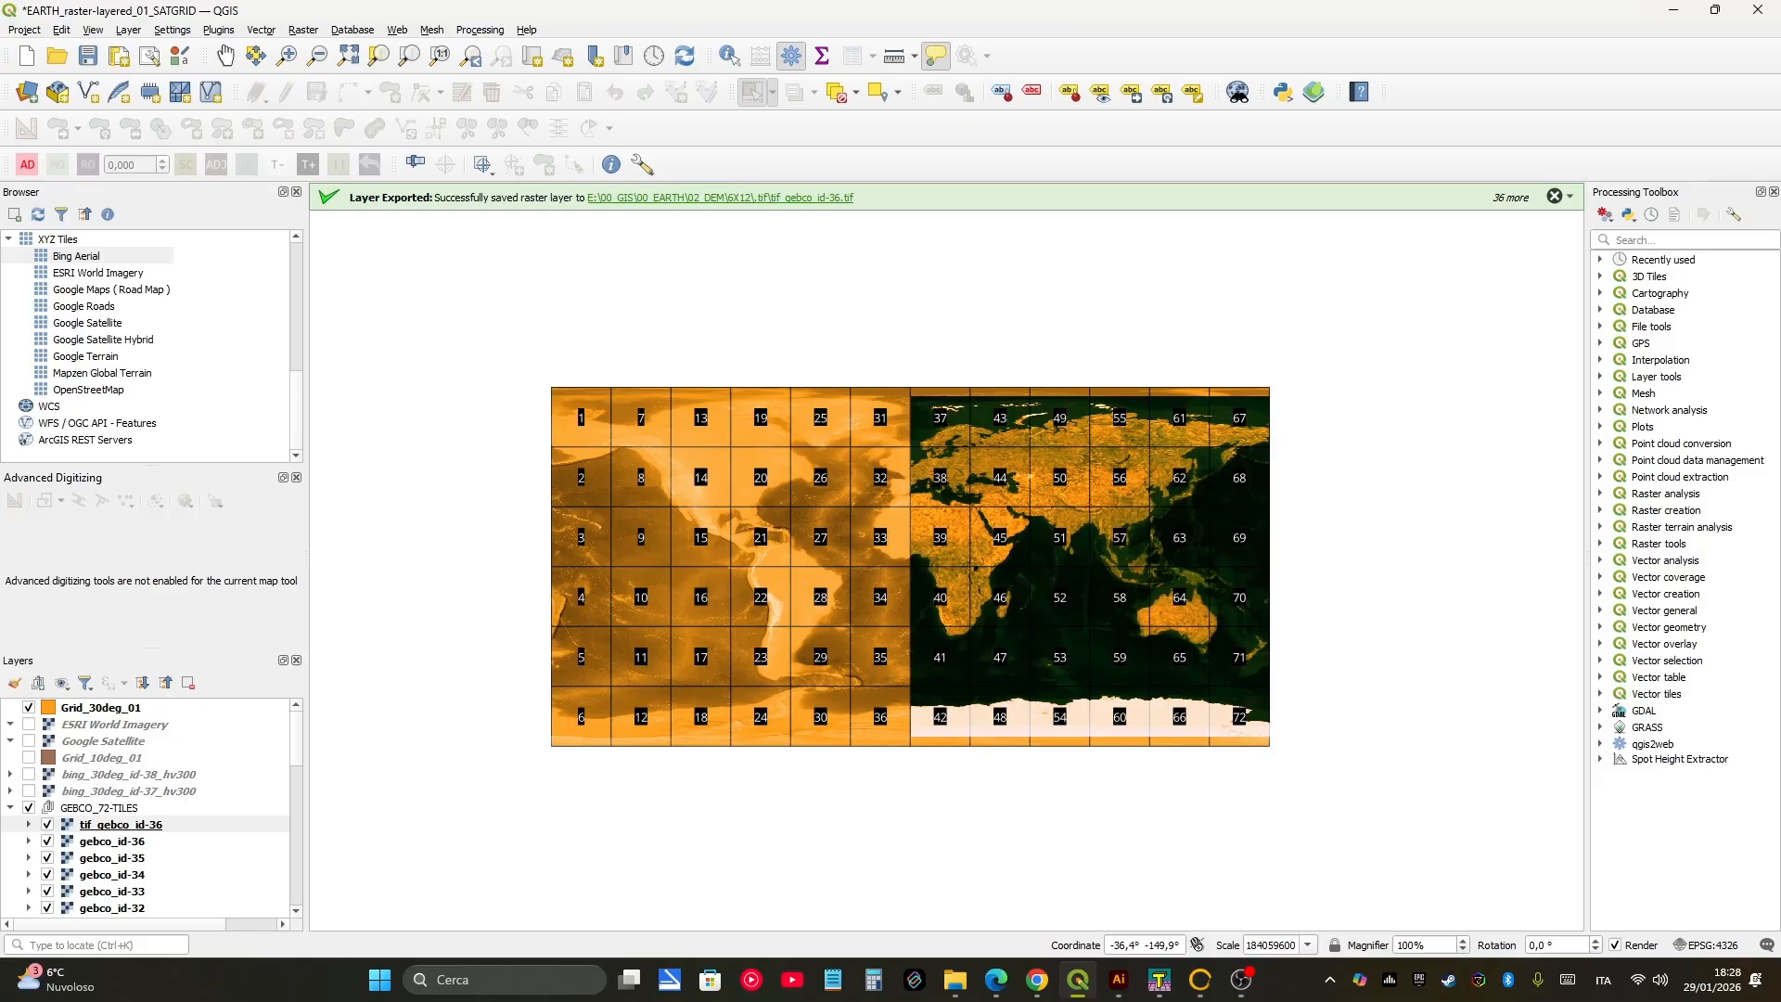
# Step: Examine the numbered 30-degree grid tiles on the world map, looking closer at Europe, Africa and Asia
pyautogui.moveTo(1241, 980)
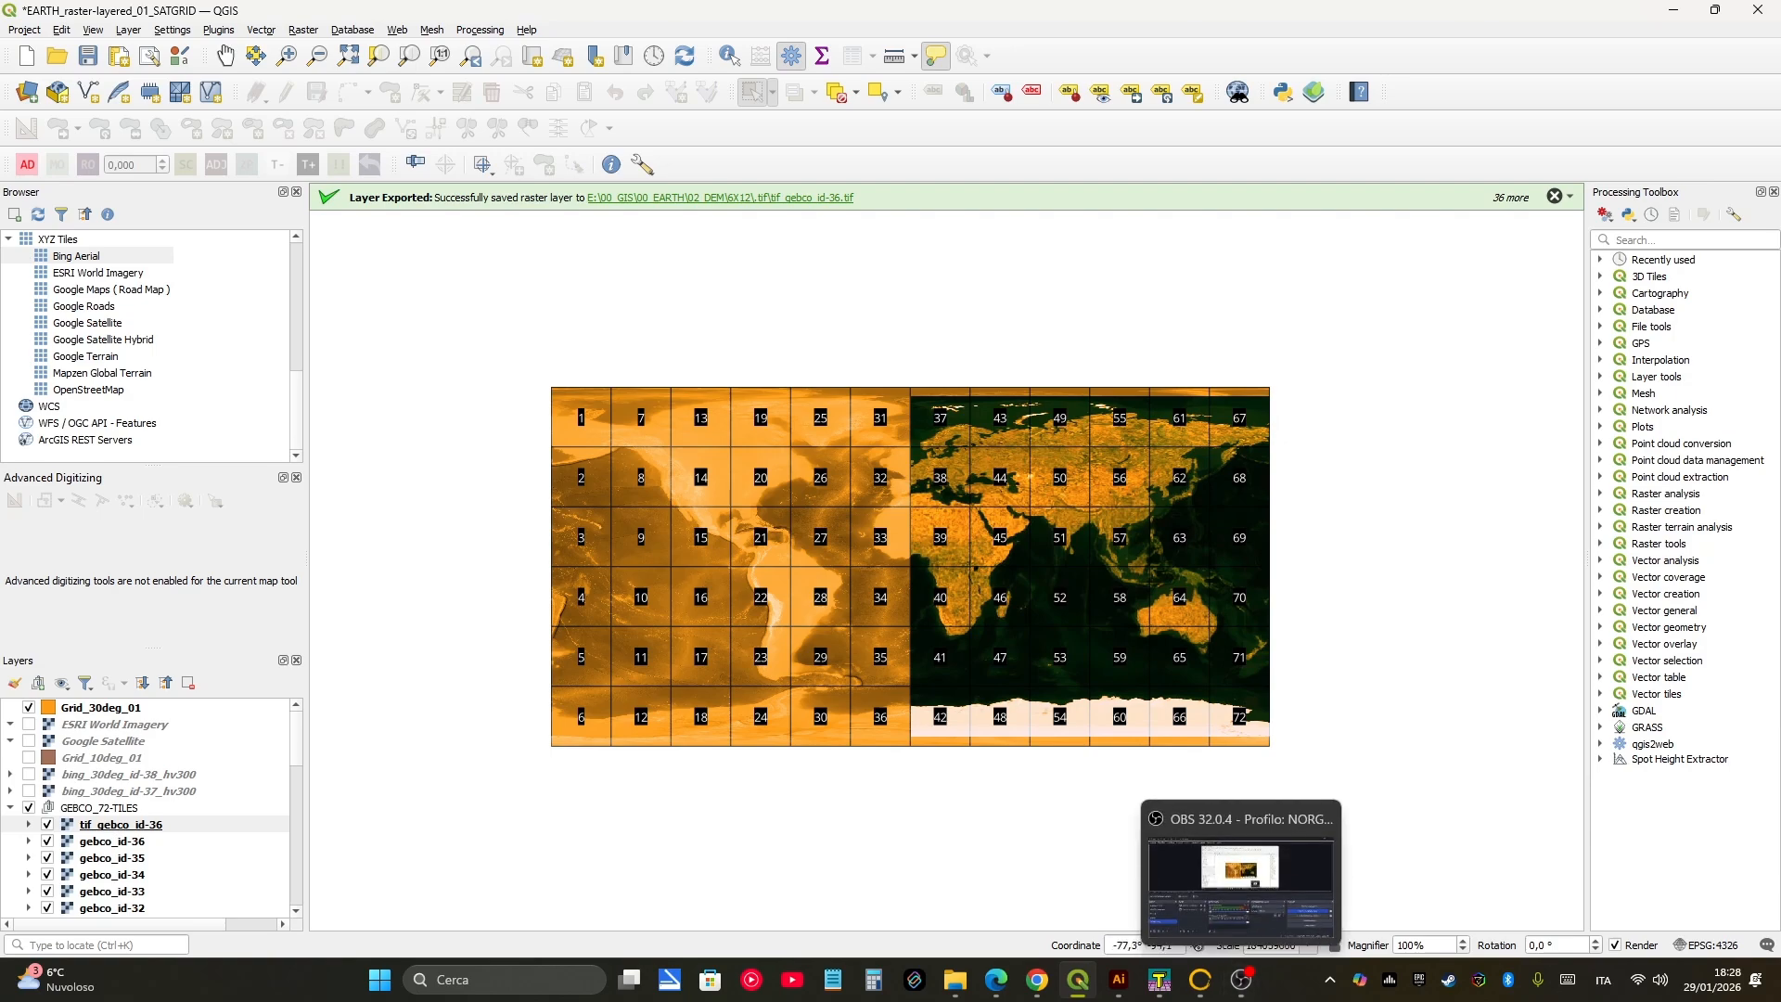
pyautogui.moveTo(858, 803); pyautogui.dragTo(845, 799, button='middle')
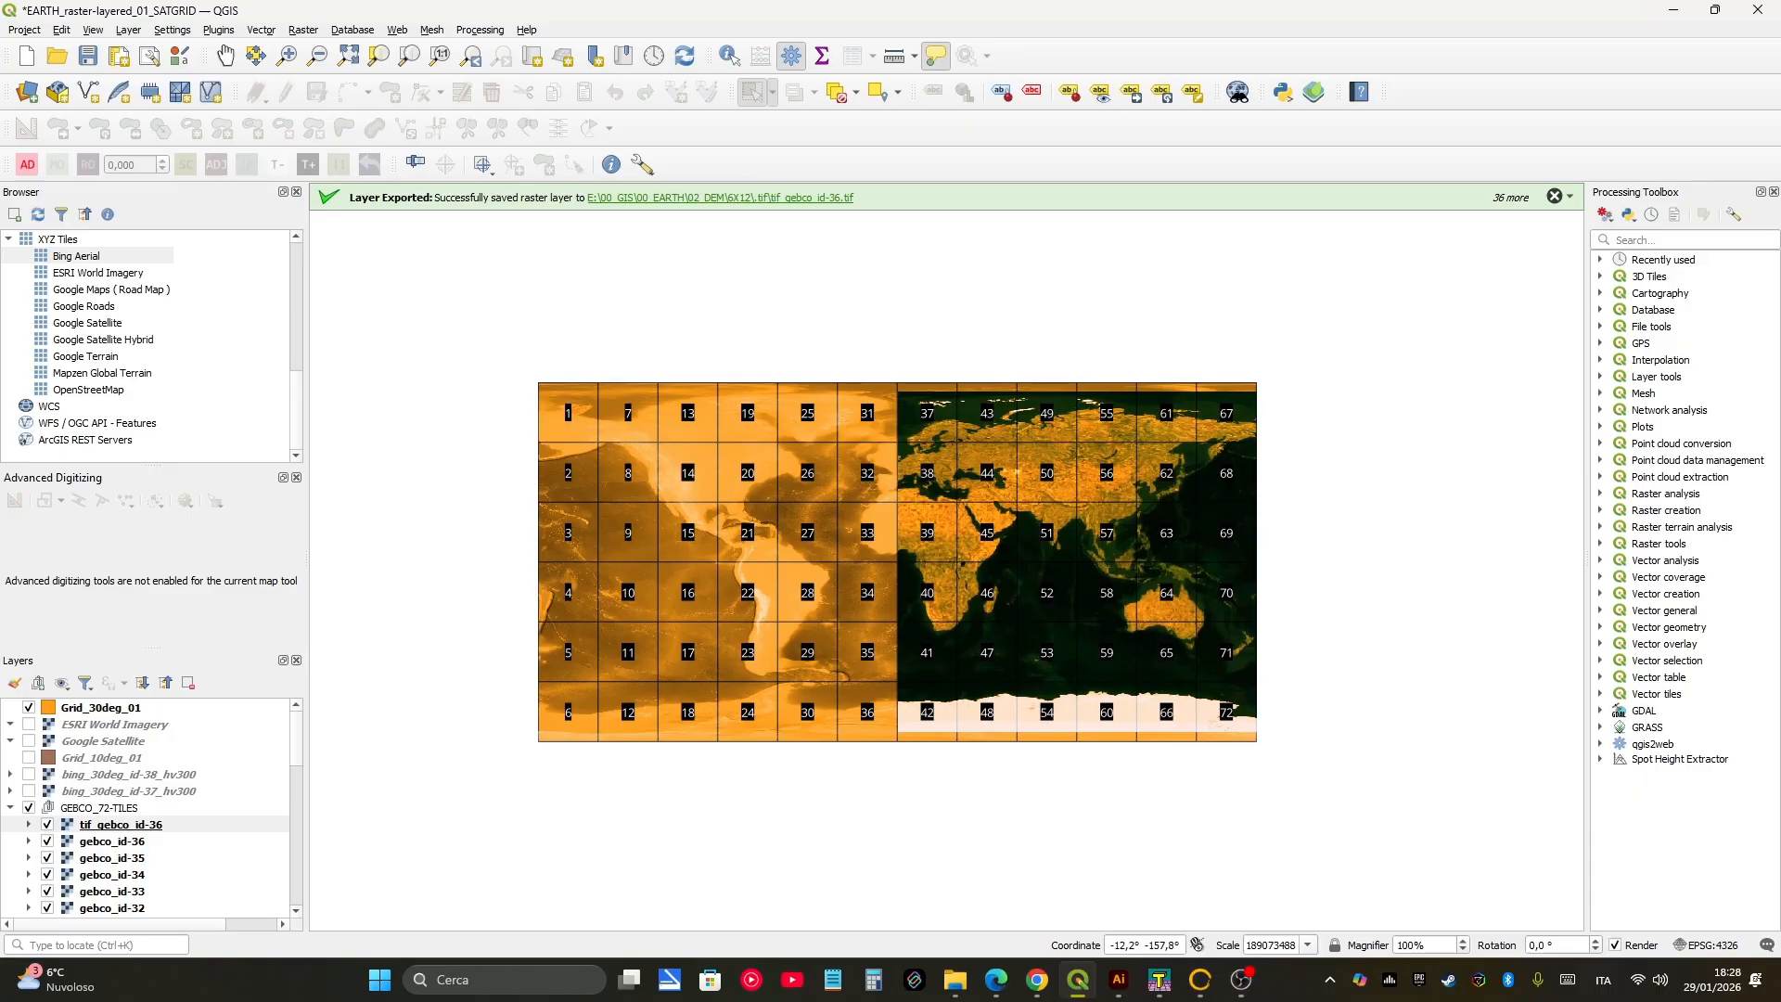
pyautogui.scroll(1, 928, 492)
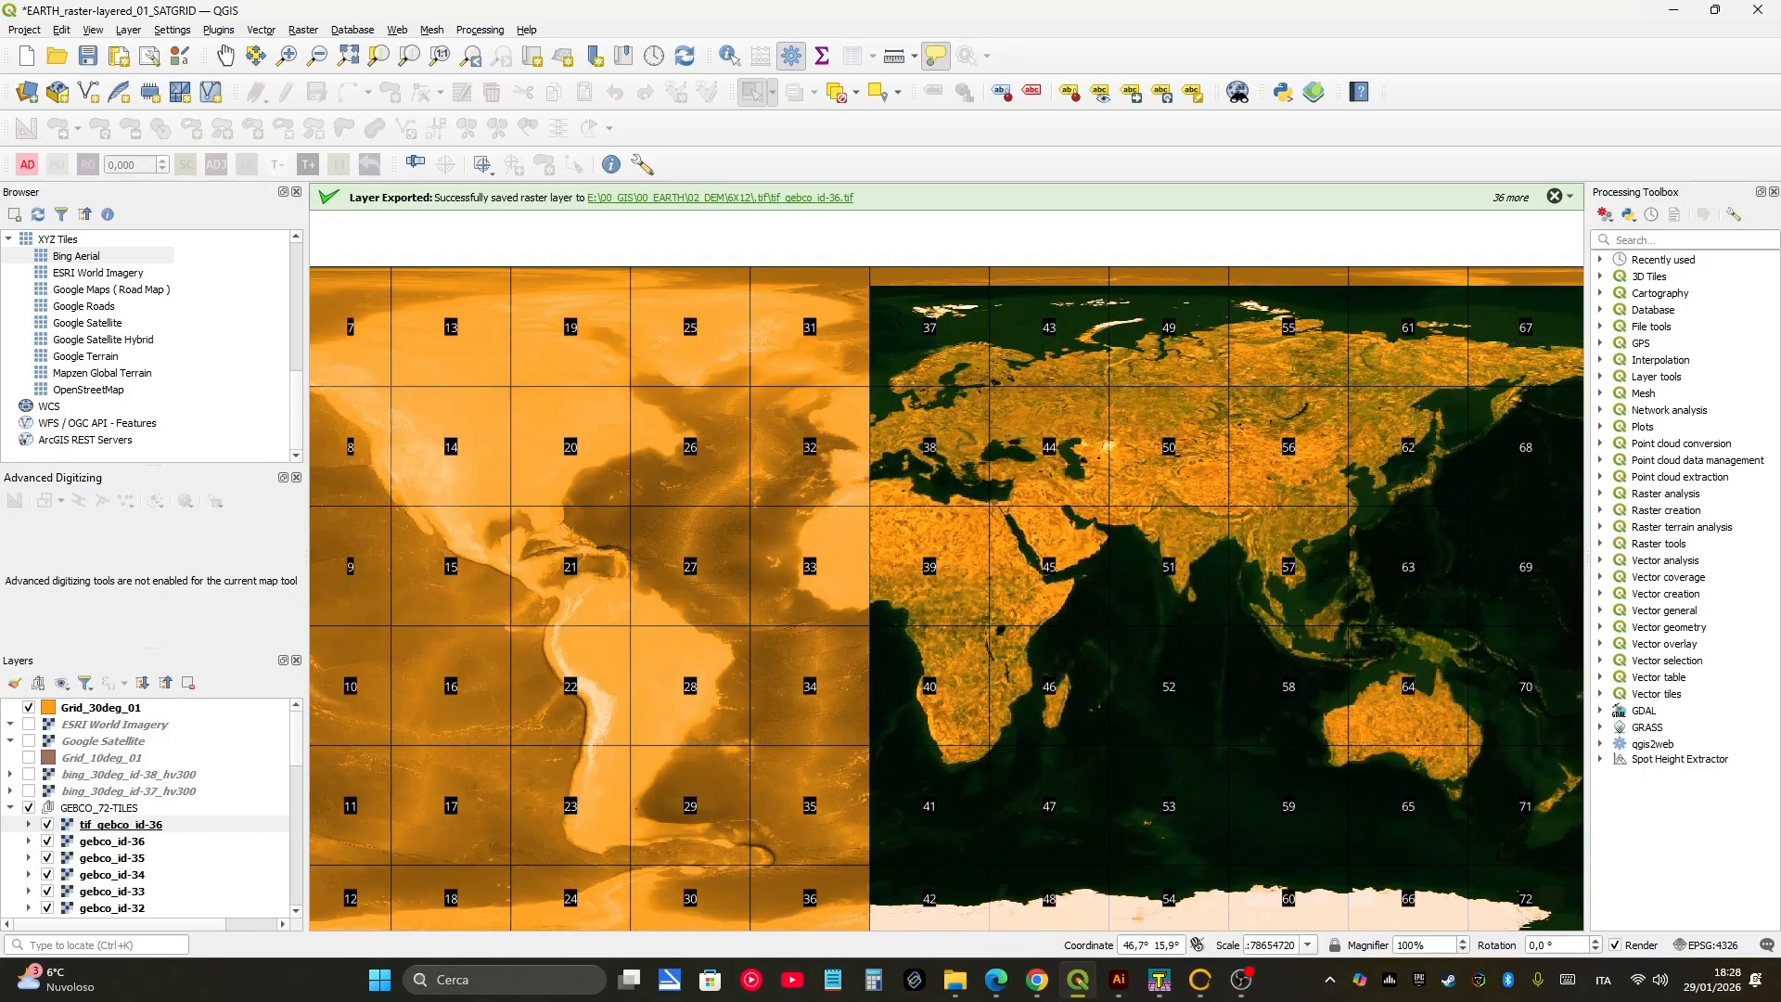
pyautogui.scroll(2, 1053, 562)
pyautogui.scroll(-2, 1053, 562)
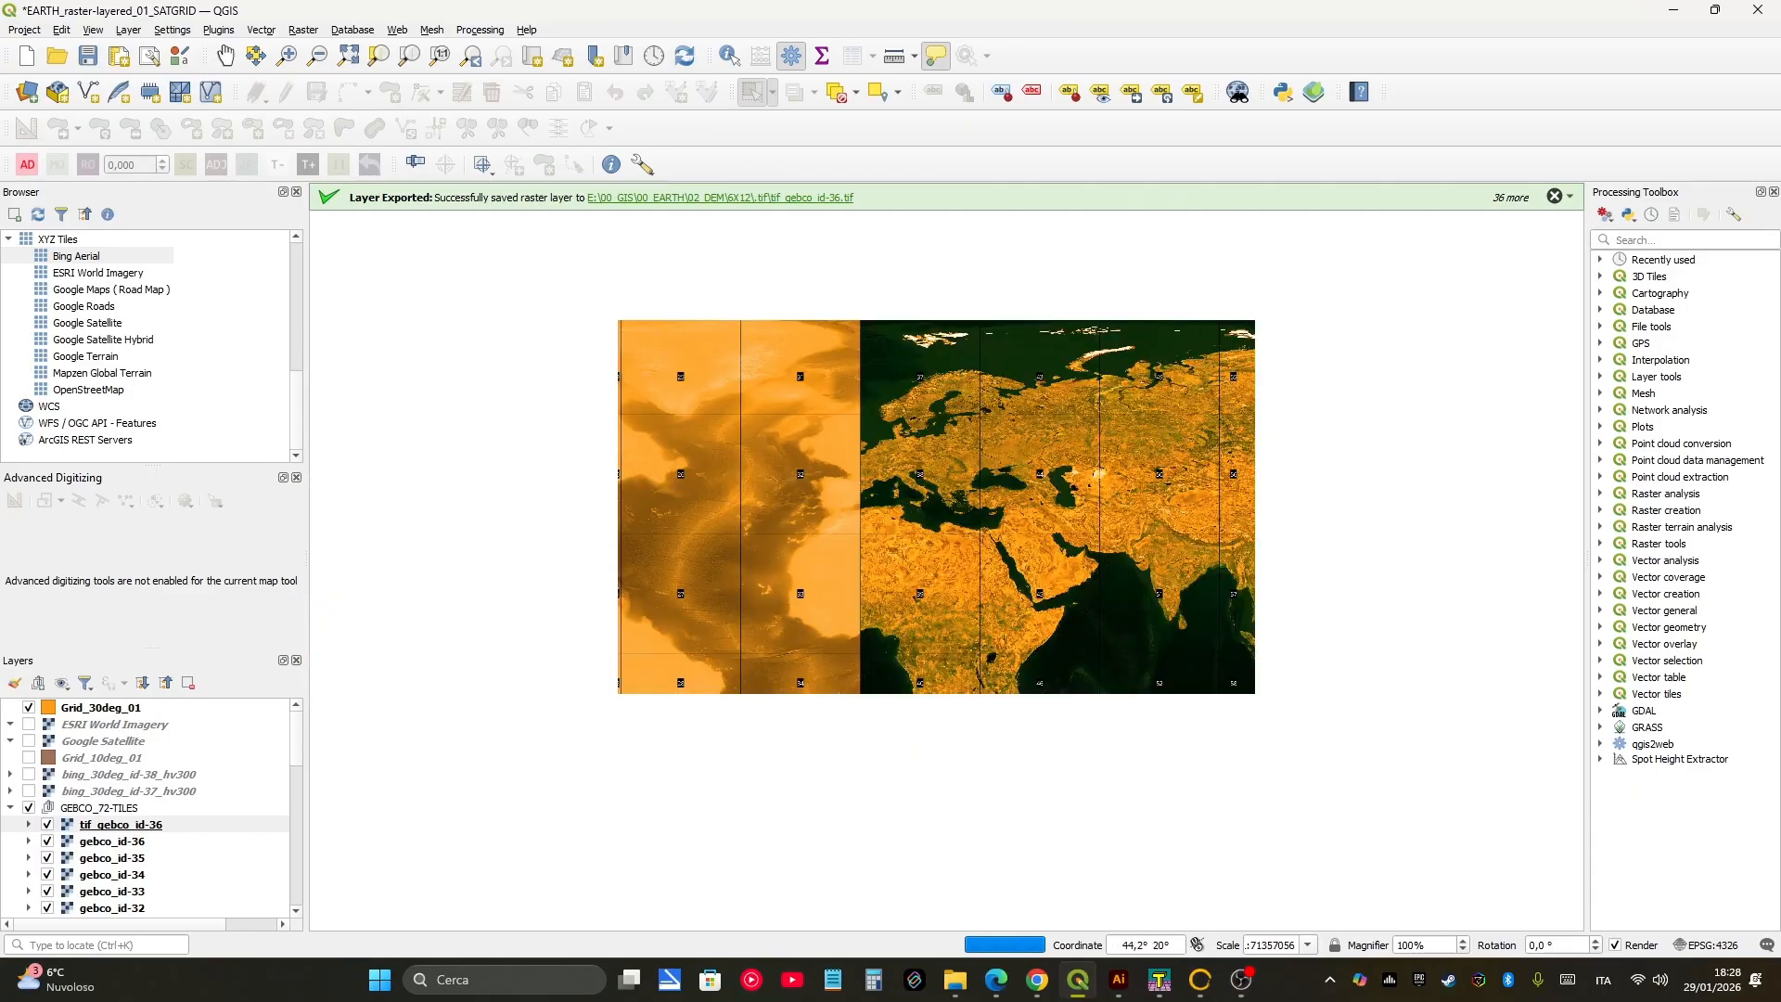
pyautogui.scroll(-1, 958, 523)
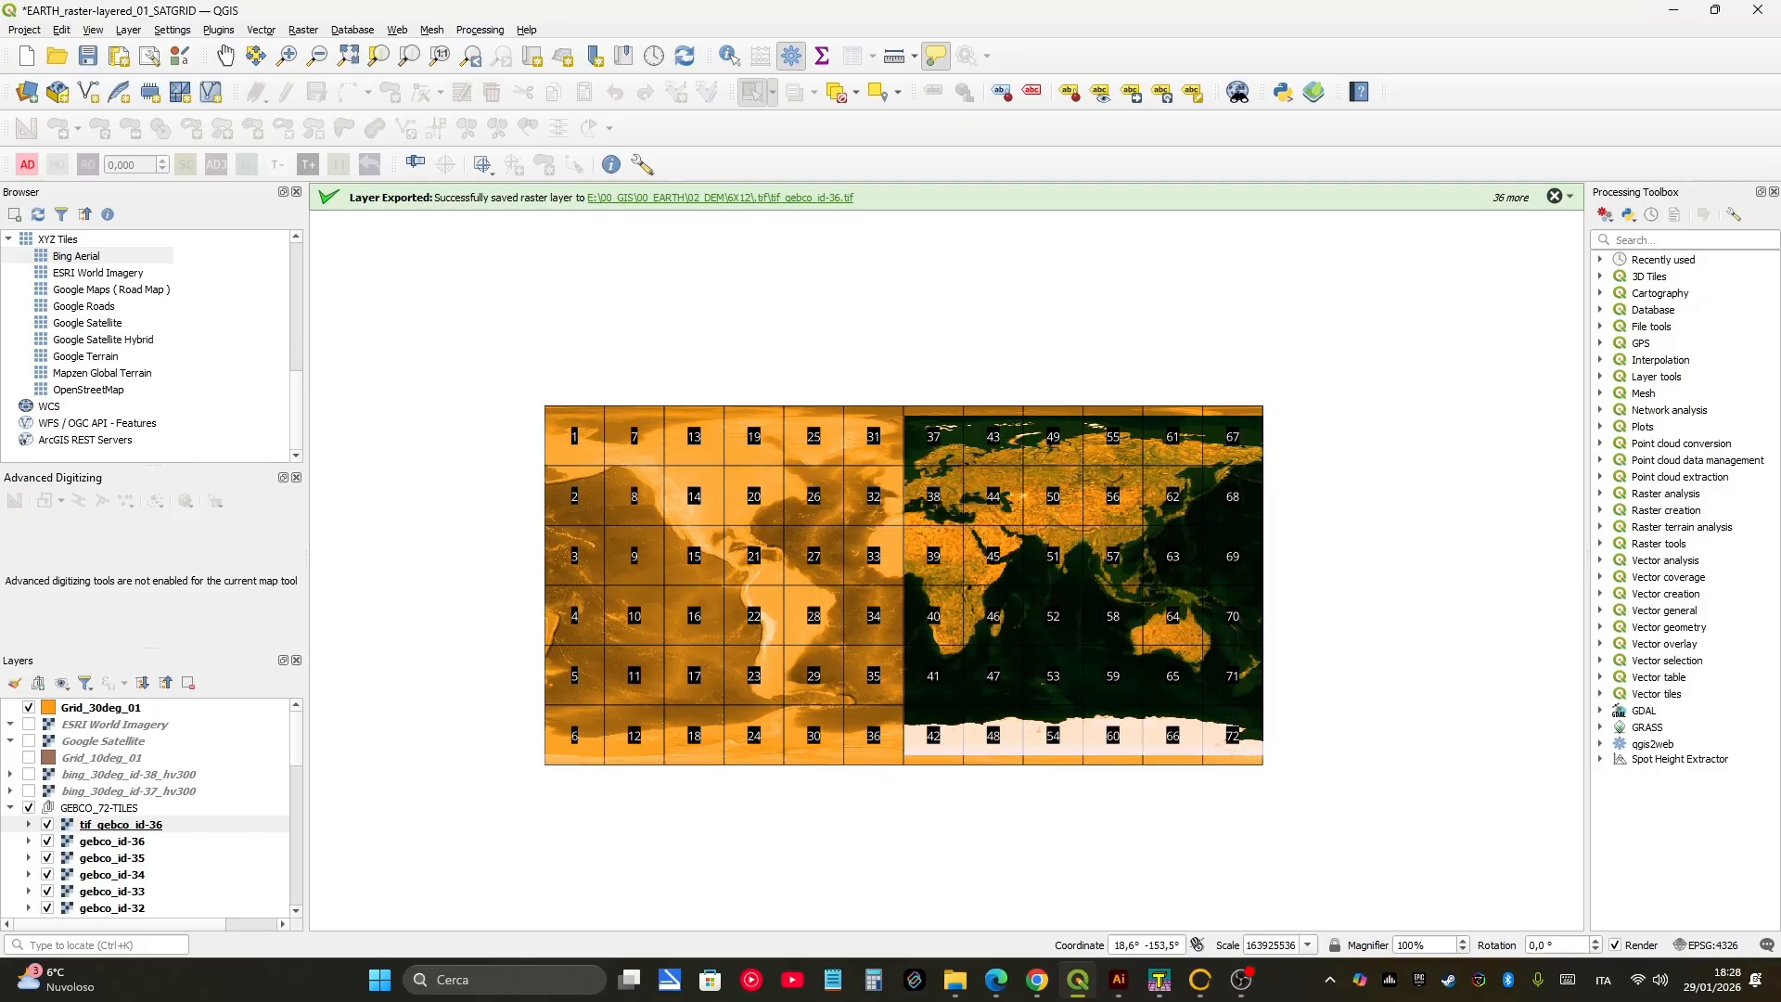
pyautogui.scroll(1, 919, 531)
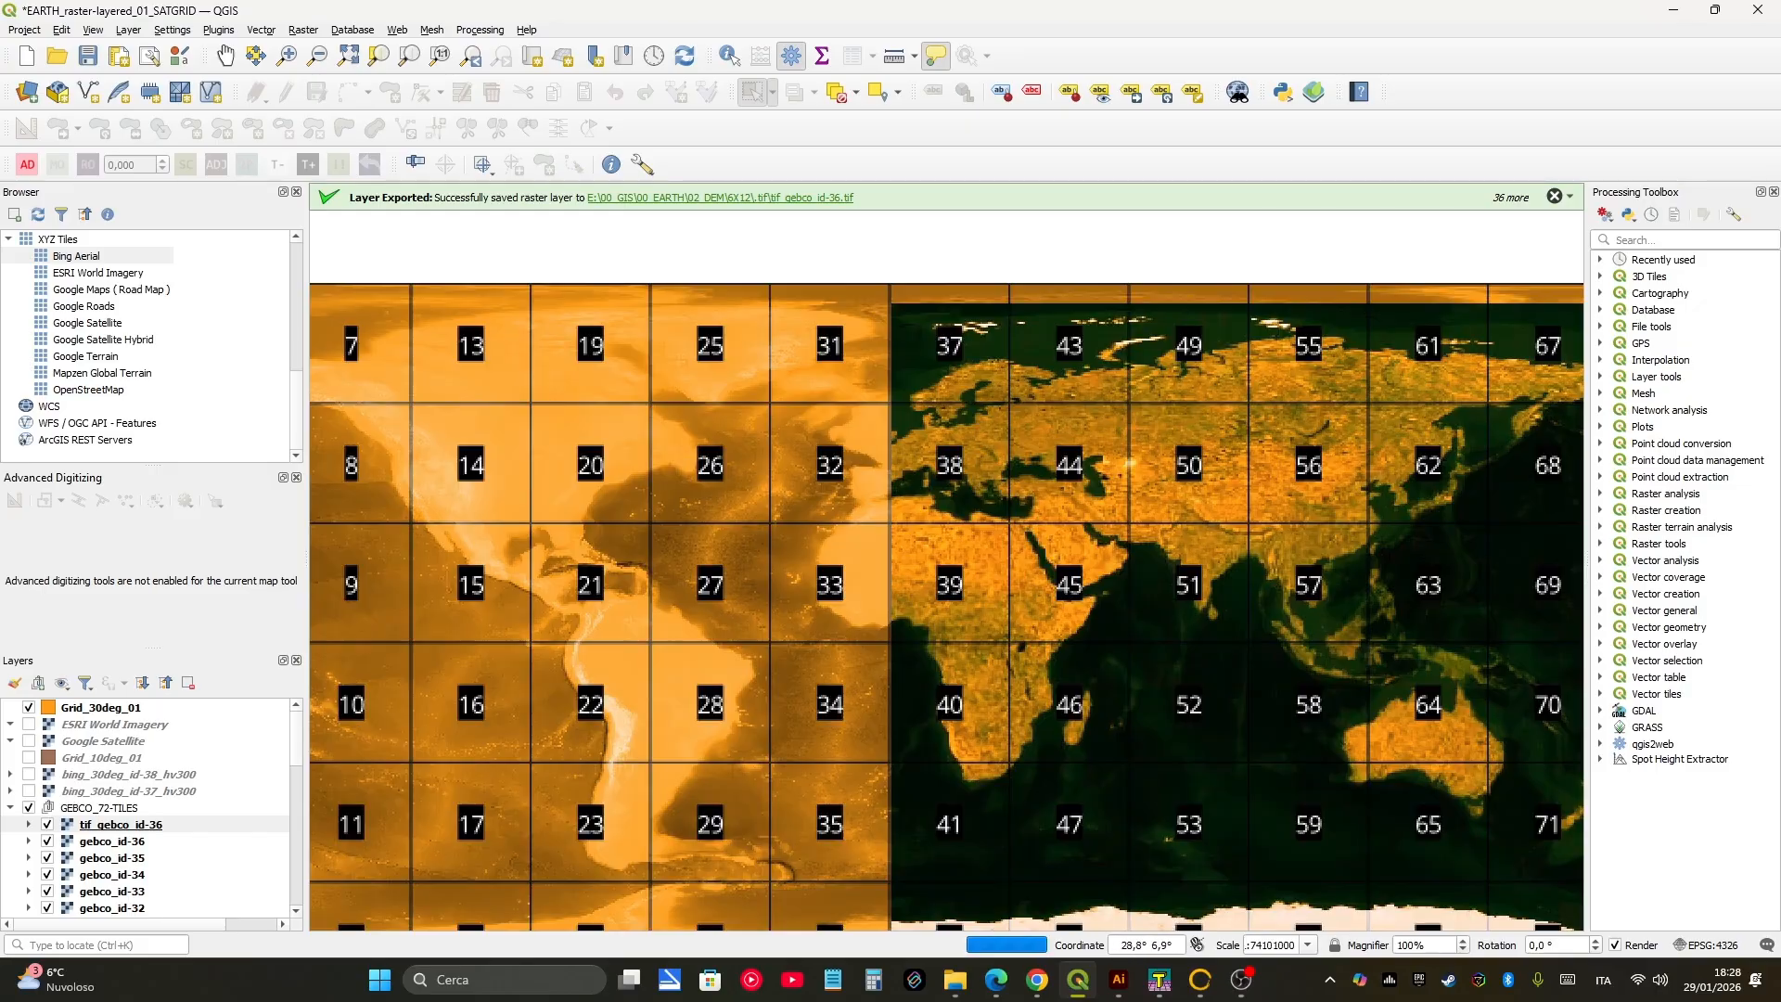
pyautogui.scroll(1, 911, 485)
pyautogui.scroll(-1, 937, 469)
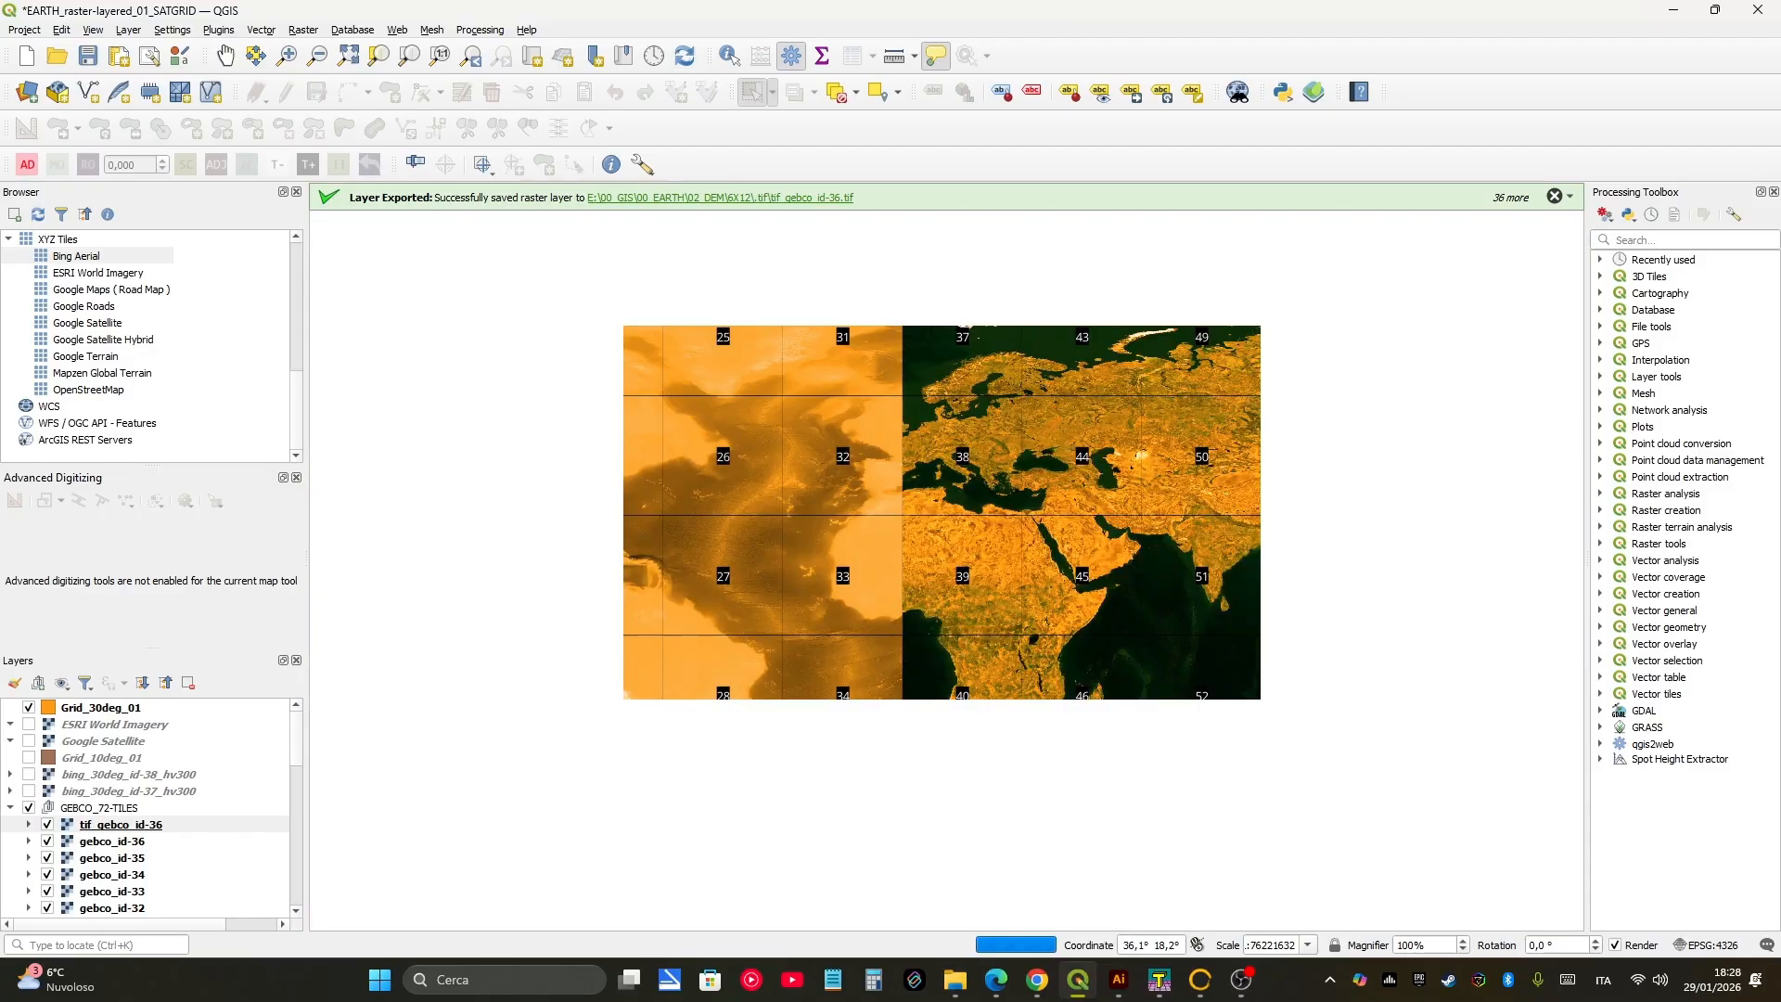
pyautogui.scroll(-1, 957, 597)
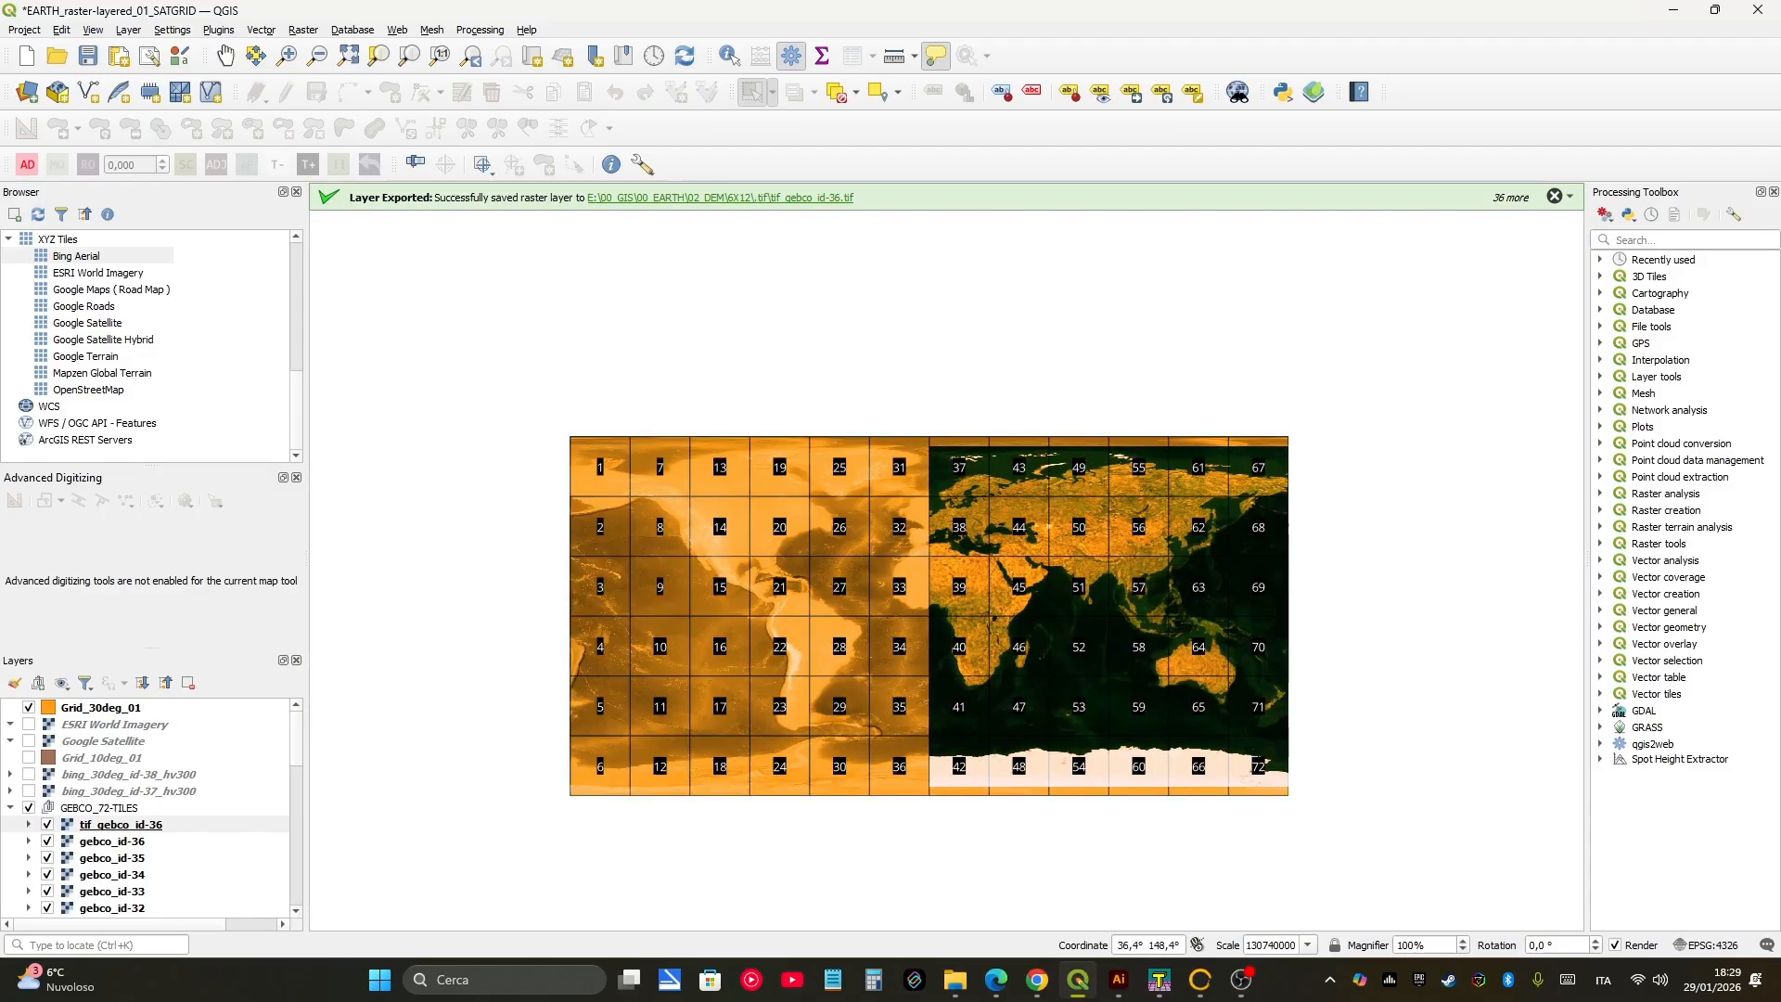
# Step: Switch to Chrome, review the S010E000_N020E030 download page and go back to the AW3D30 DSM data map
pyautogui.click(1036, 980)
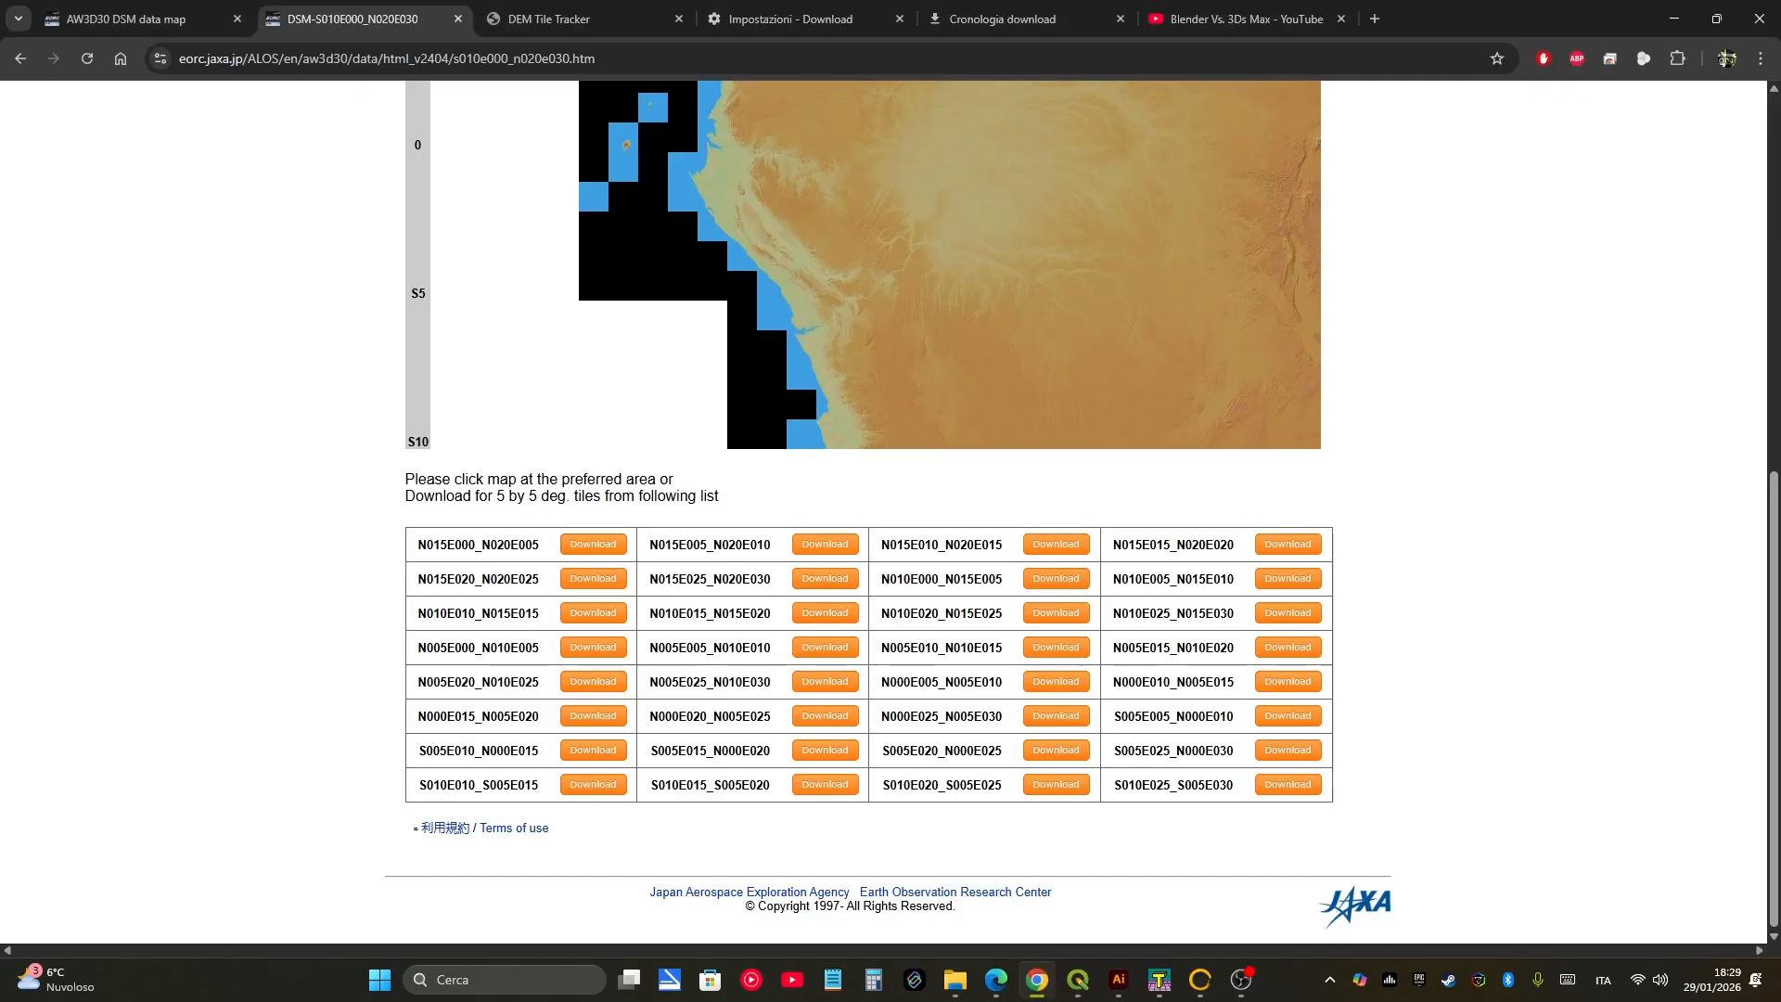
pyautogui.scroll(8, 887, 511)
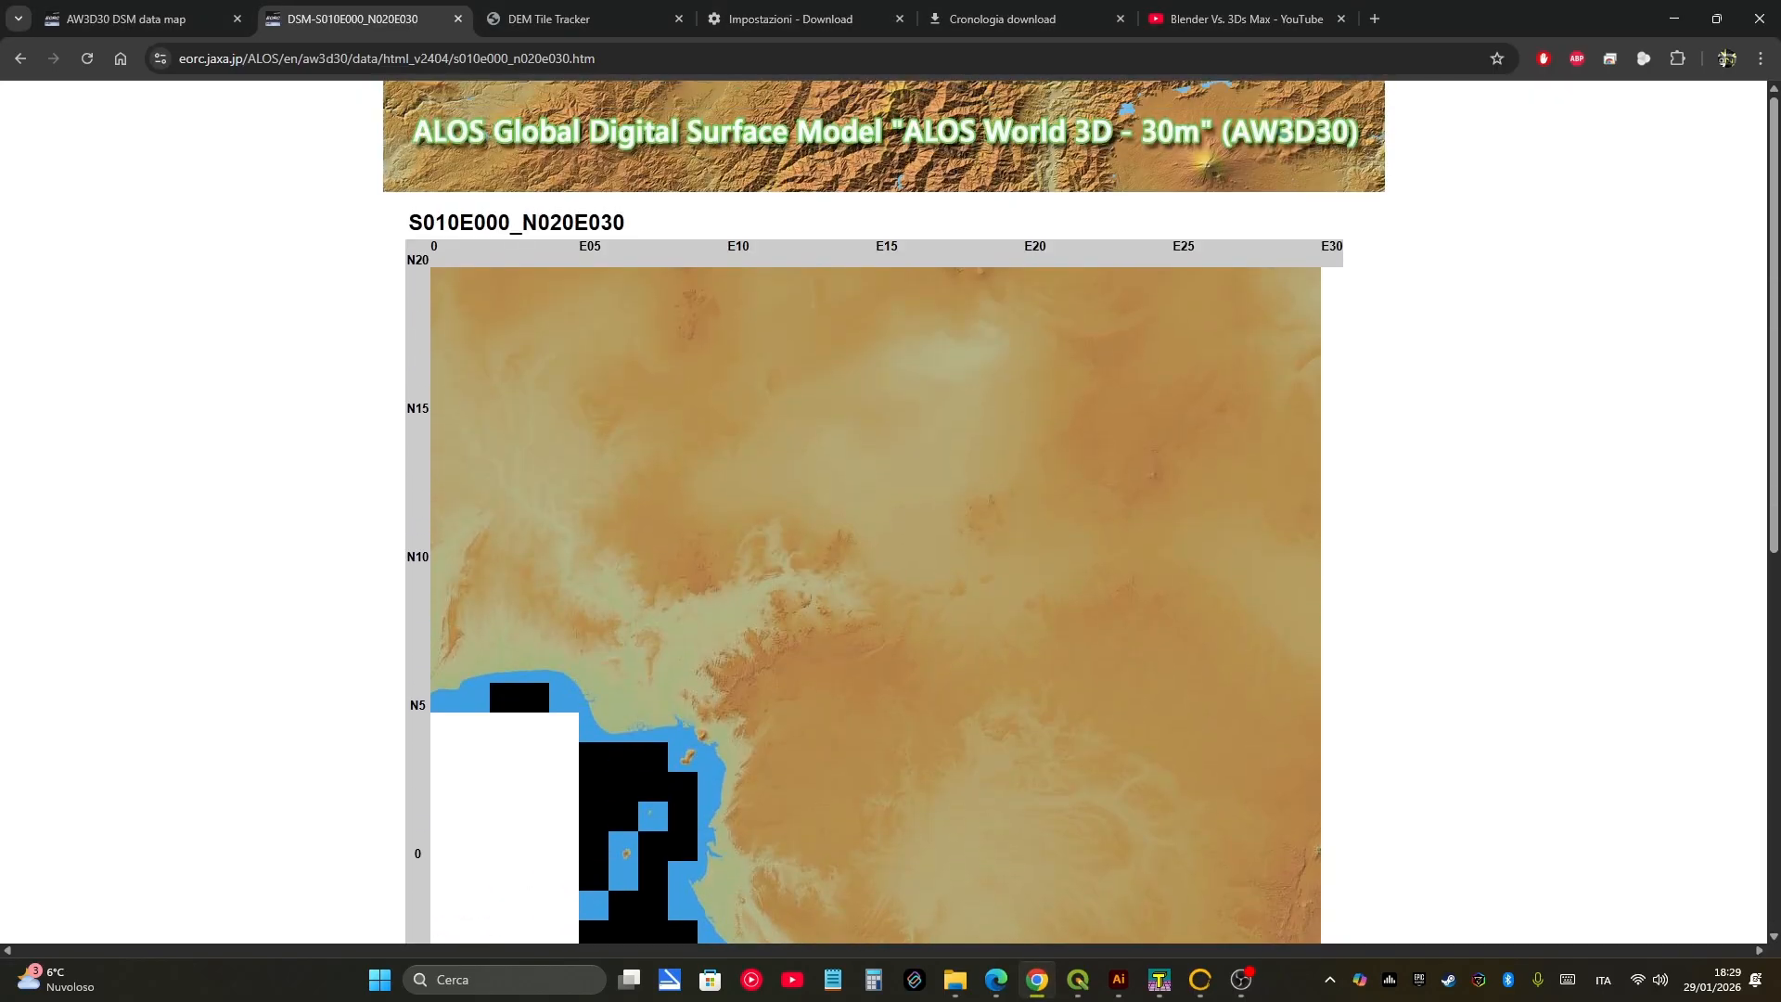
pyautogui.scroll(-5, 888, 510)
pyautogui.click(130, 19)
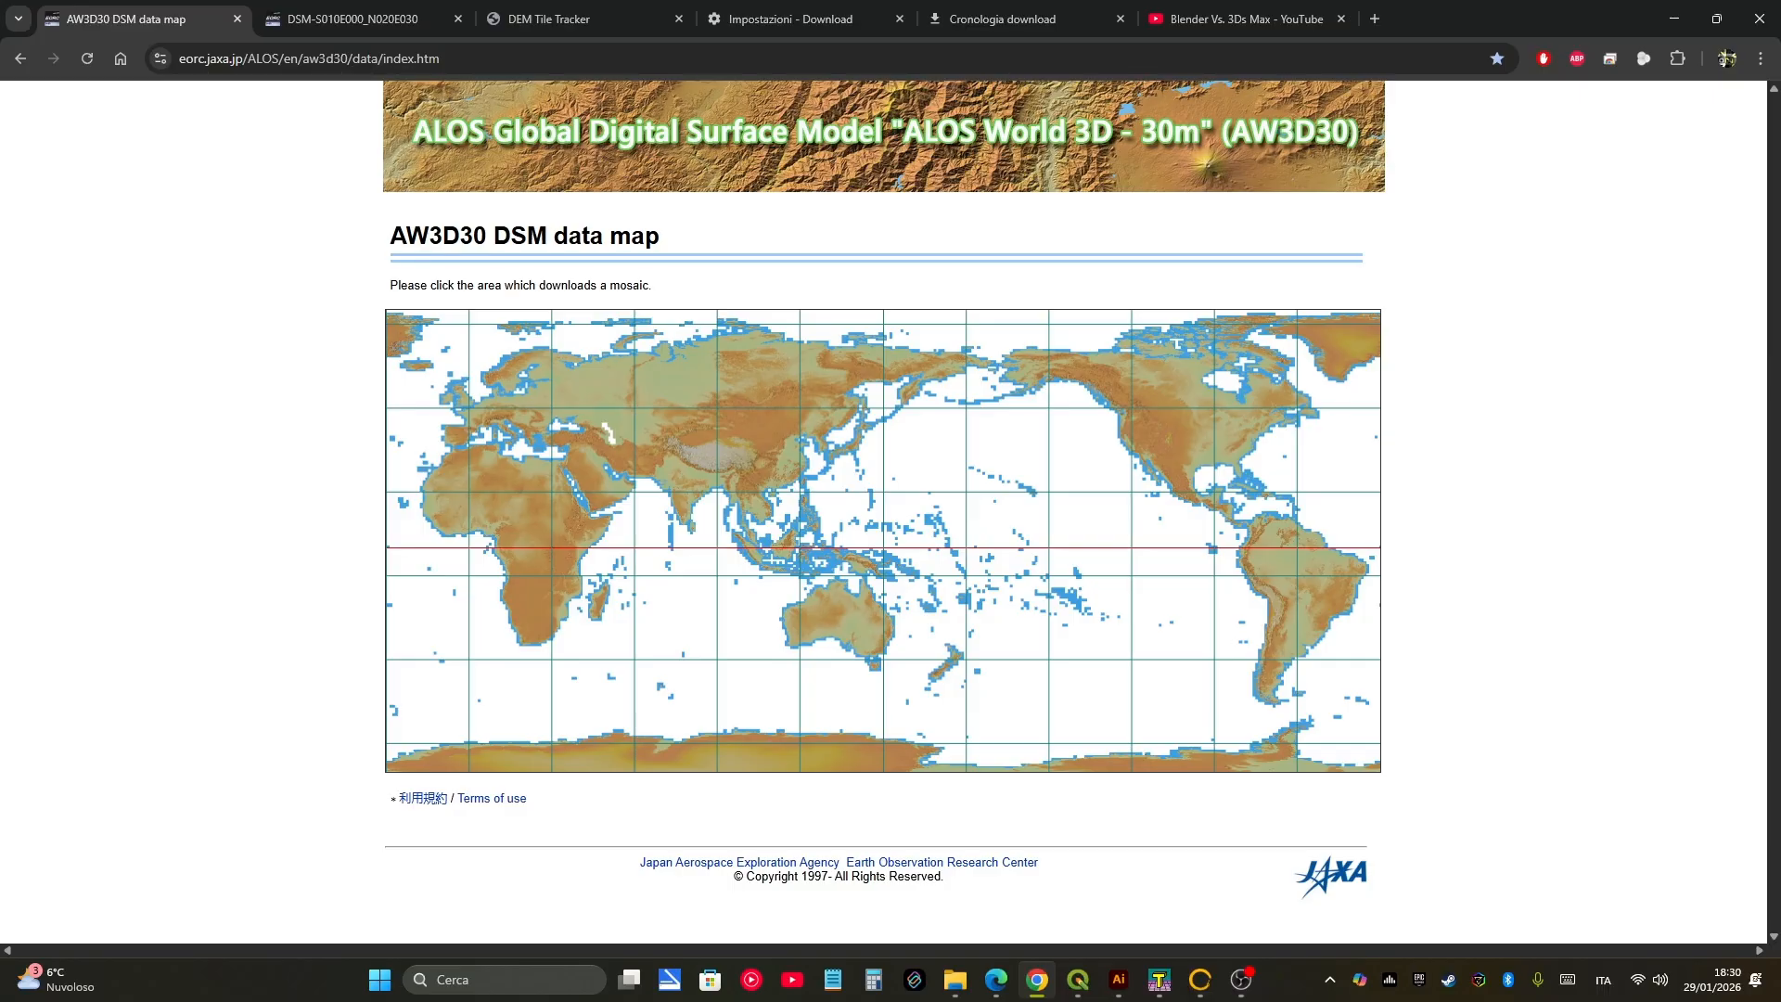
pyautogui.click(1078, 980)
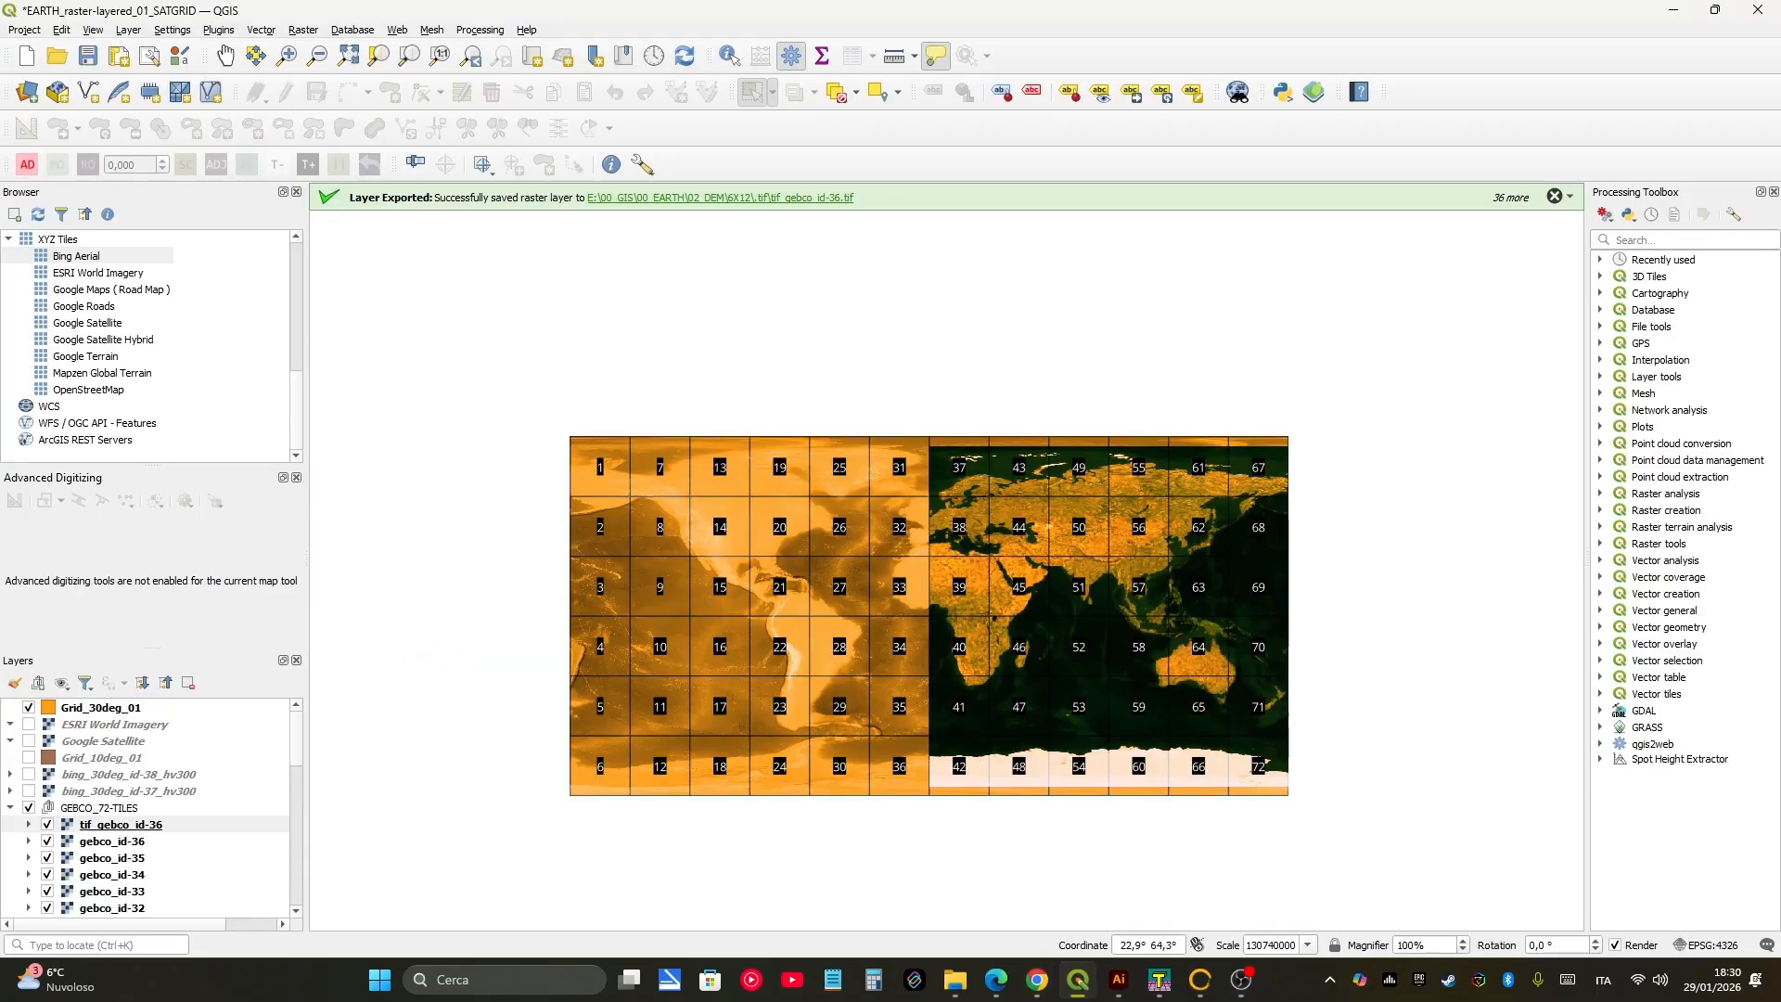
pyautogui.moveTo(773, 638); pyautogui.dragTo(773, 609, button='middle')
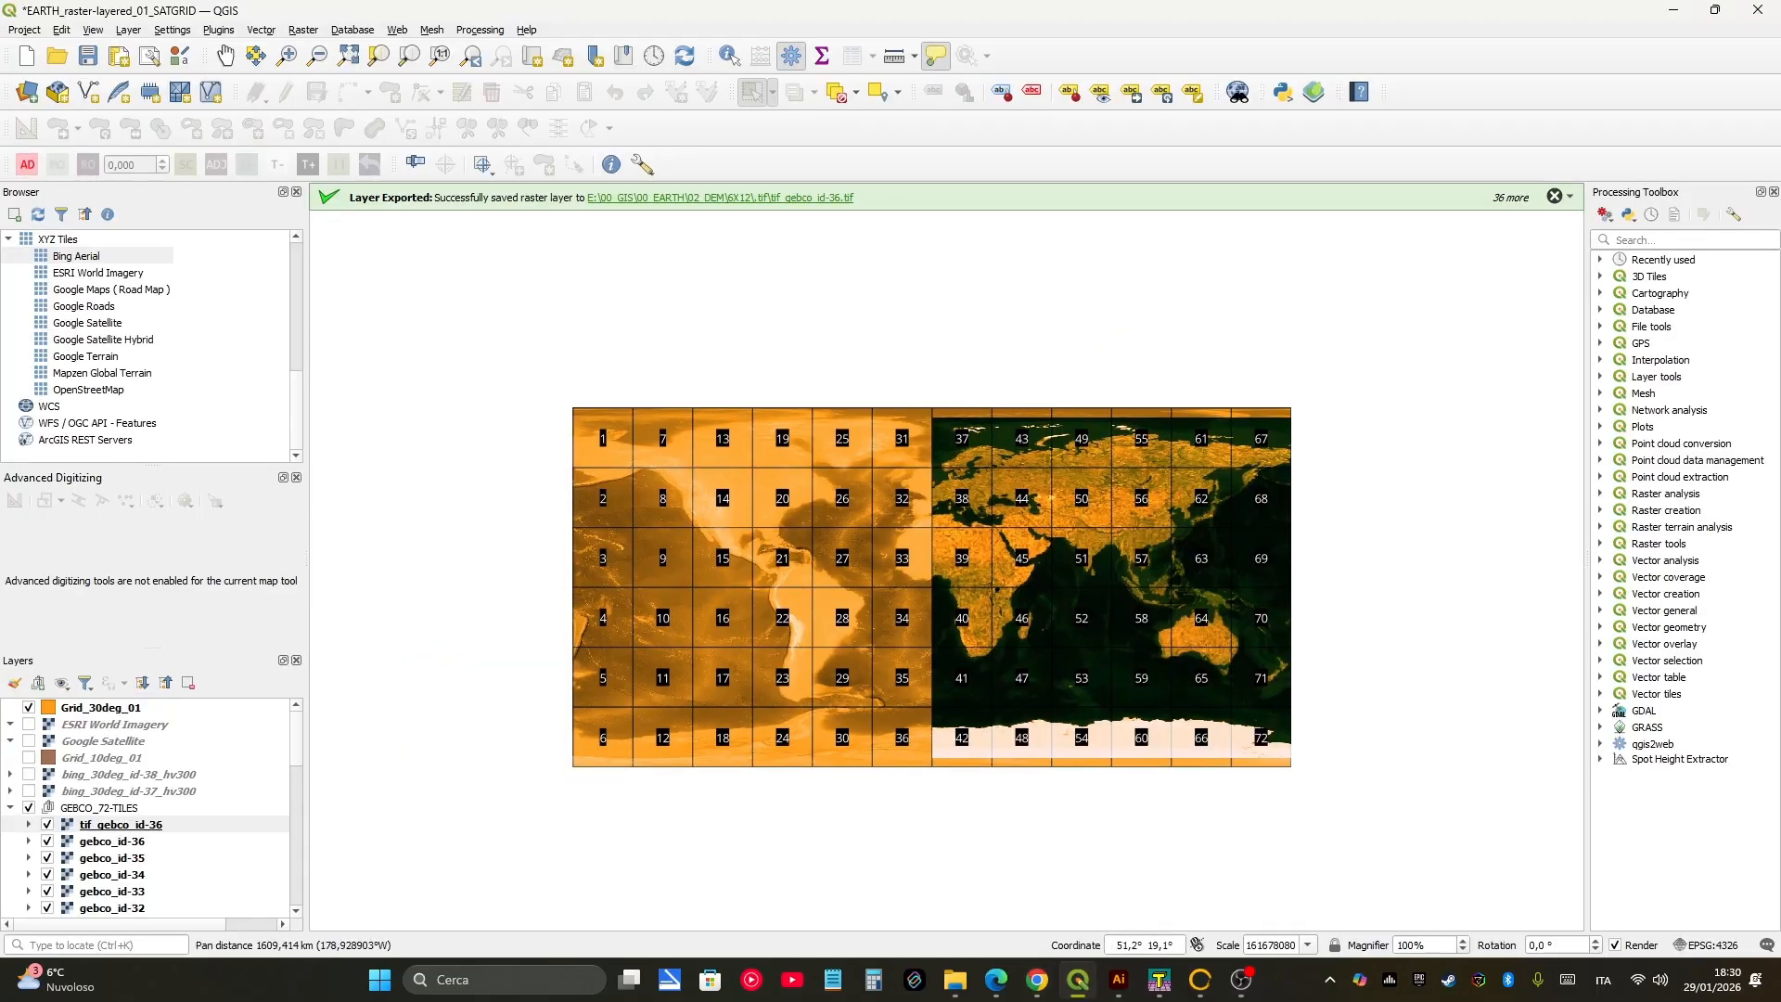
pyautogui.click(1037, 980)
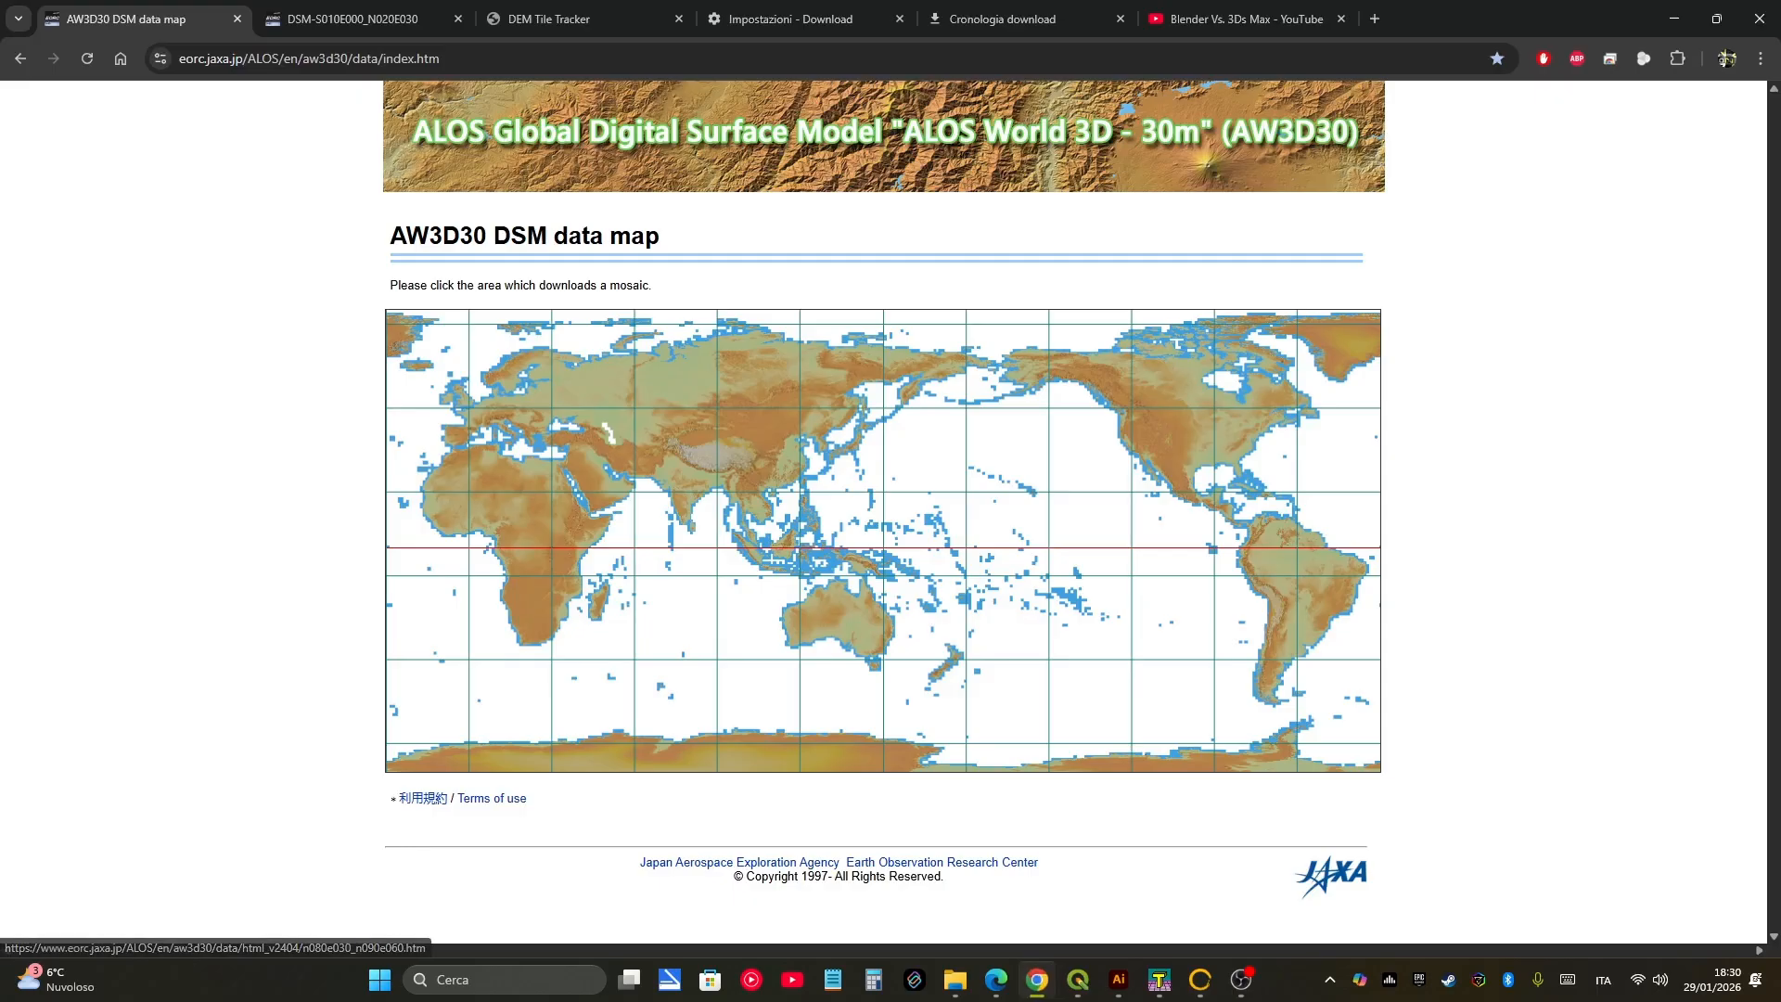
# Step: Open gebco.net in a new browser tab
pyautogui.hotkey('ctrl', 't')
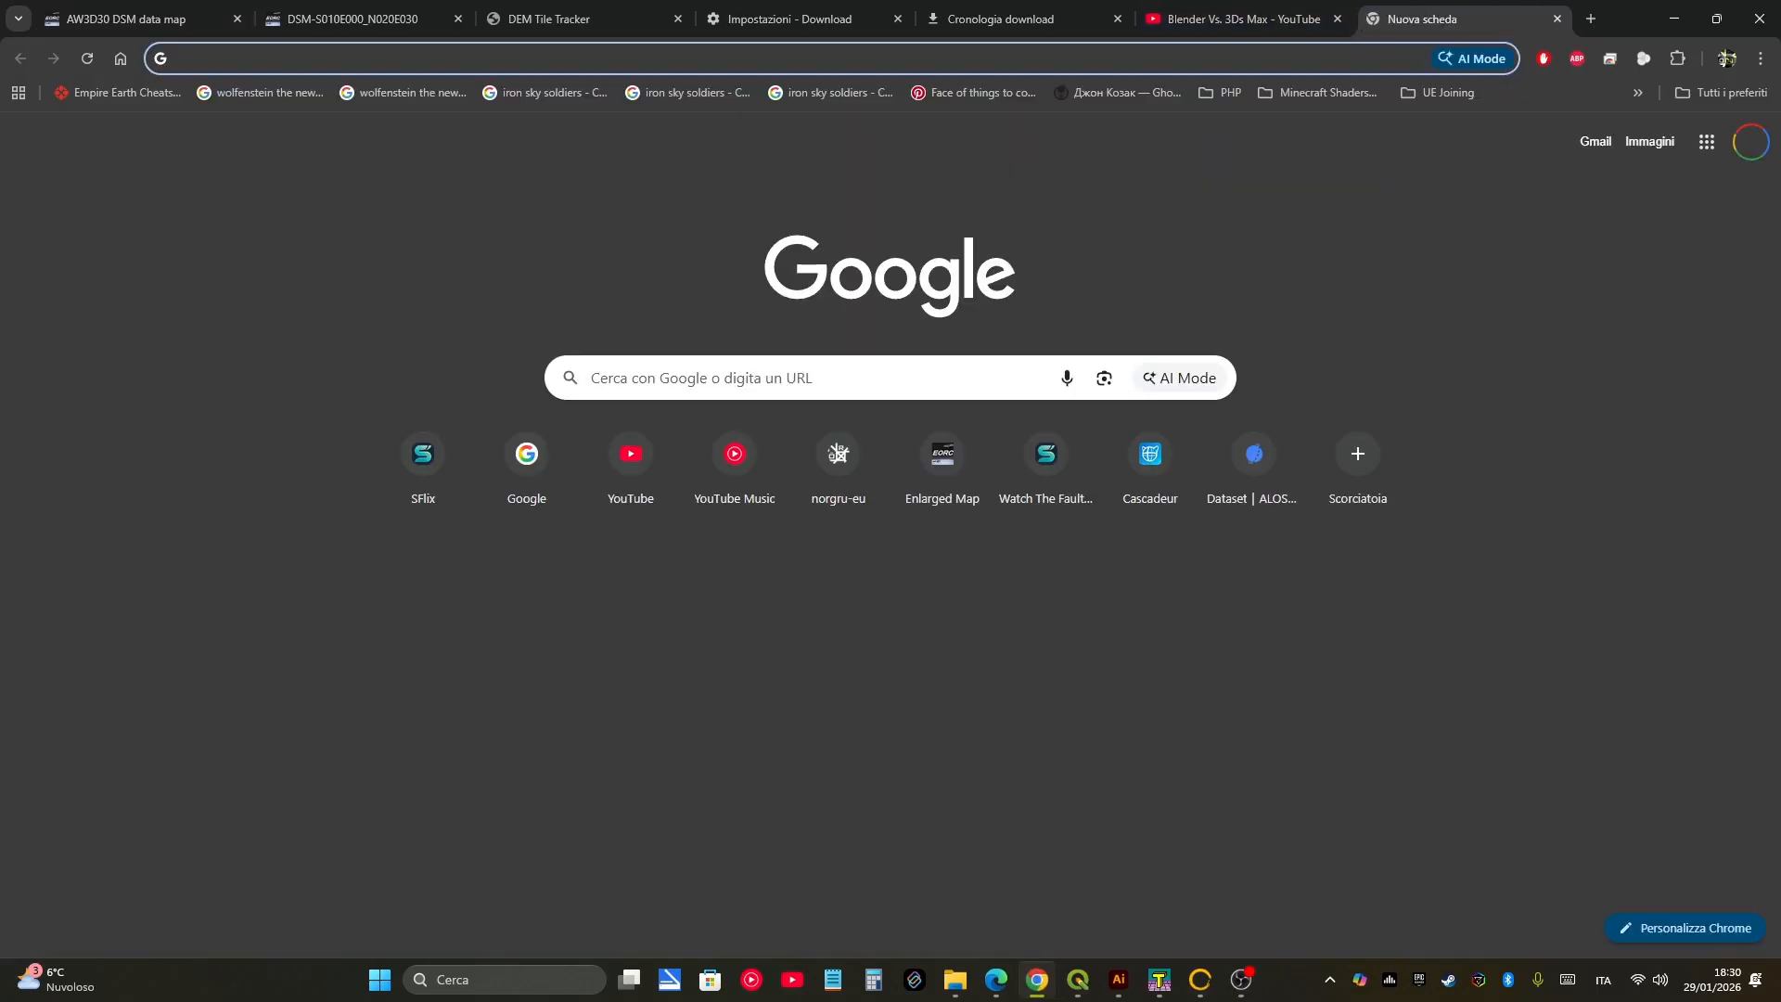
pyautogui.write('gebco.net')
pyautogui.press('Return')
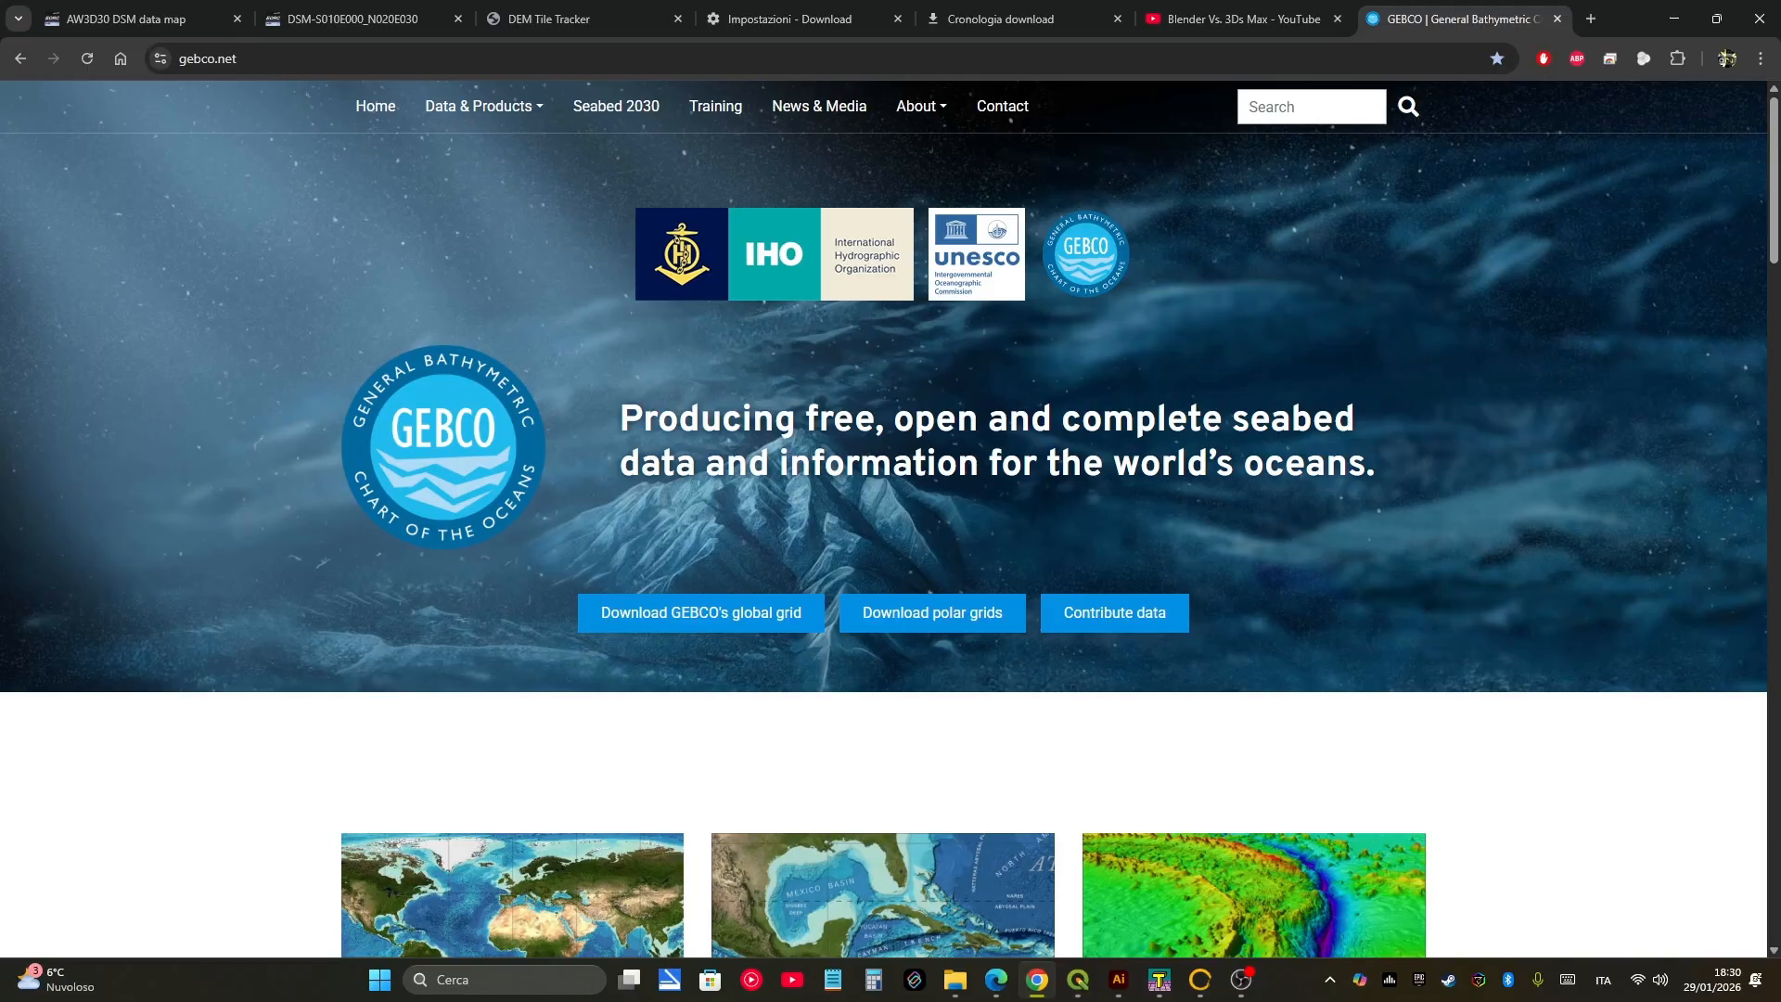
# Step: Open the Gridded Bathymetry Data page from the GEBCO home page
pyautogui.scroll(-3, 883, 520)
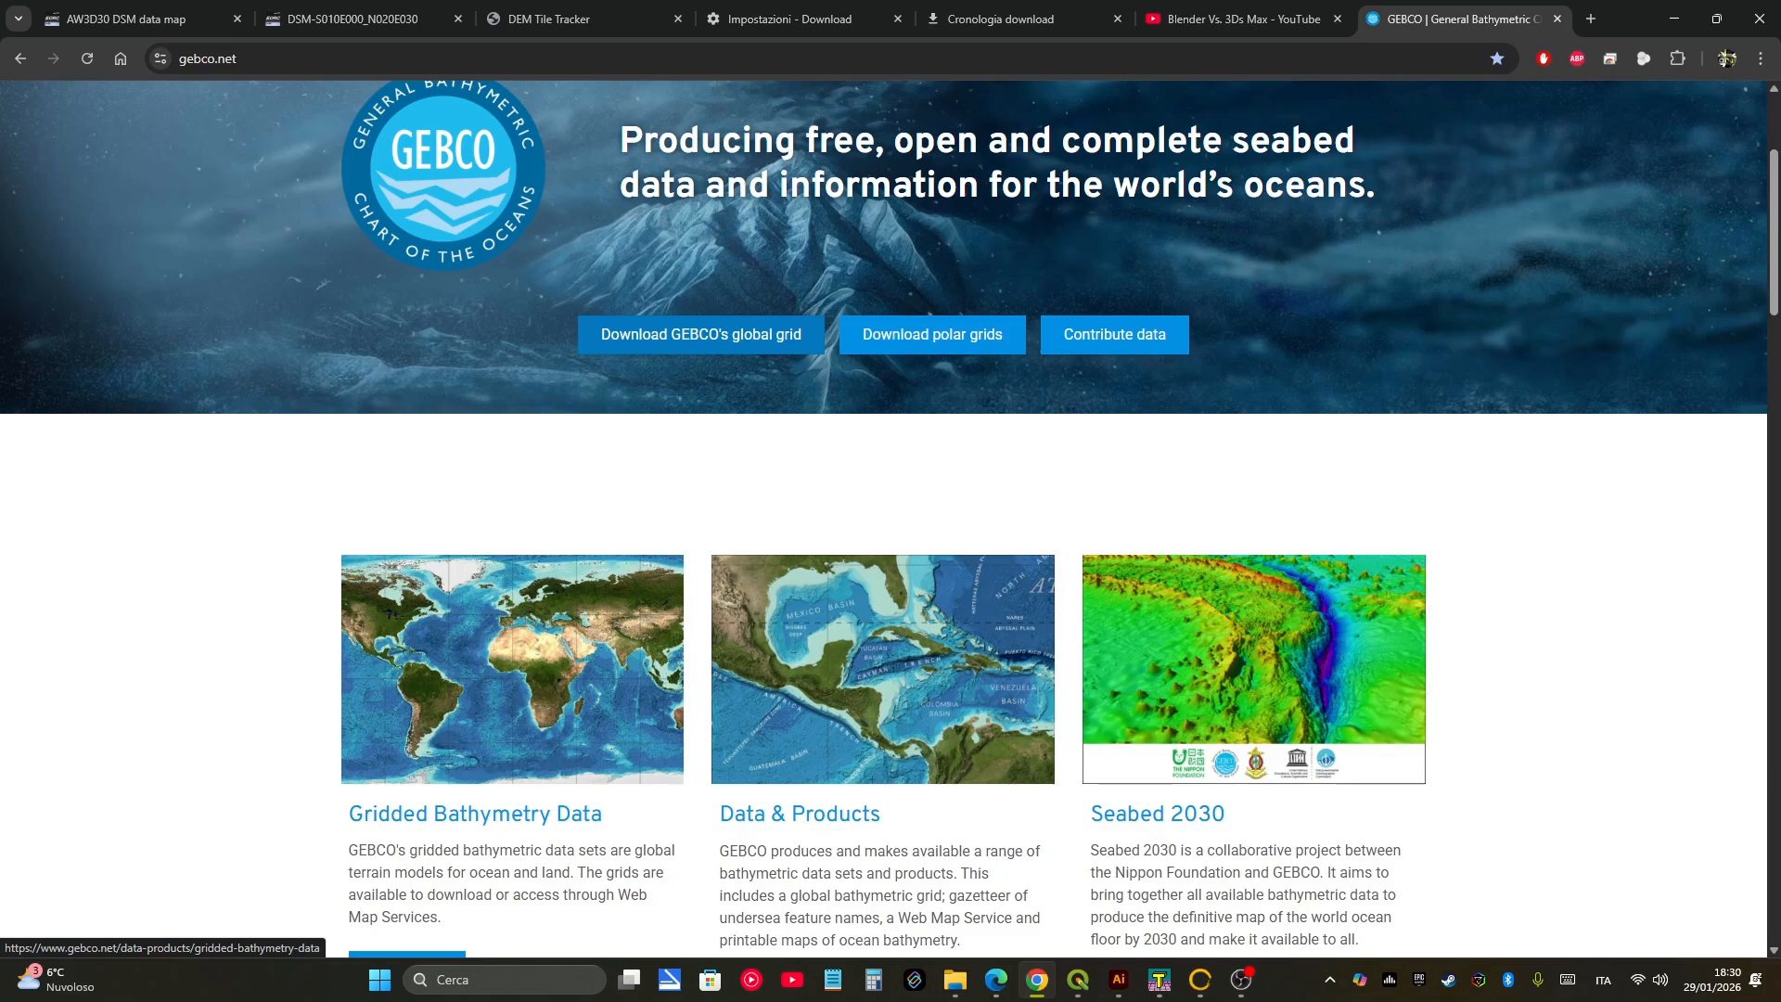
pyautogui.scroll(-1, 473, 721)
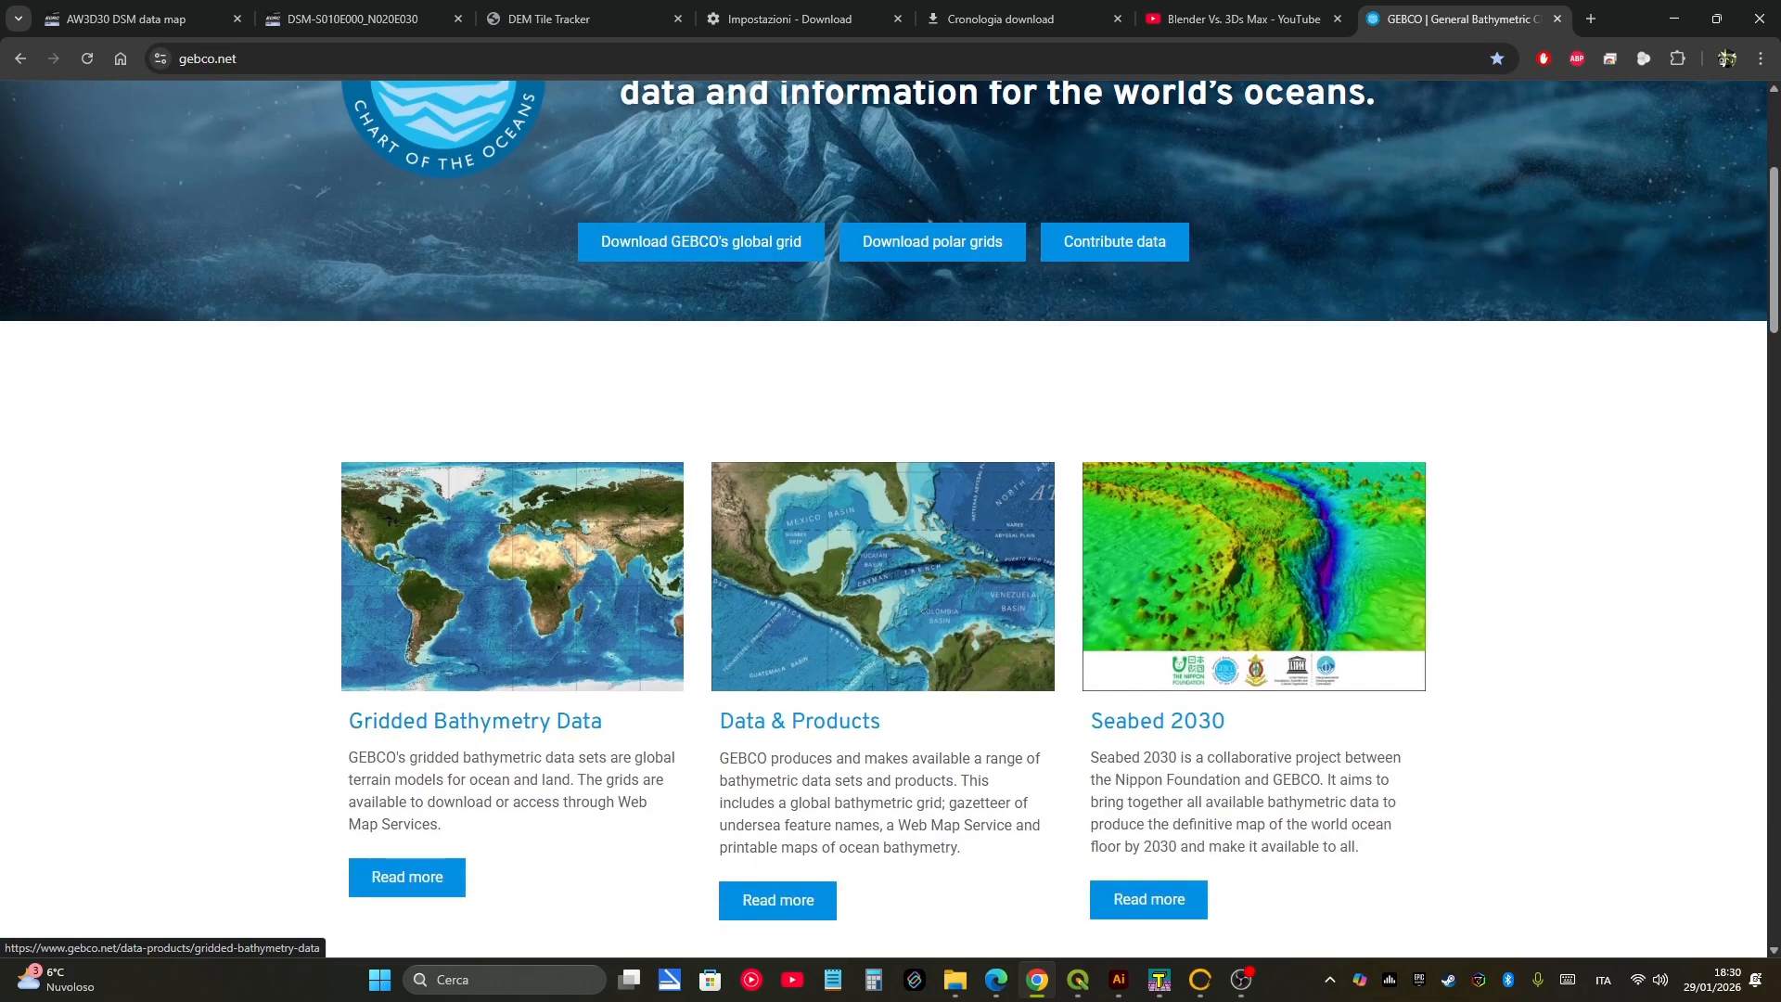
pyautogui.click(475, 721)
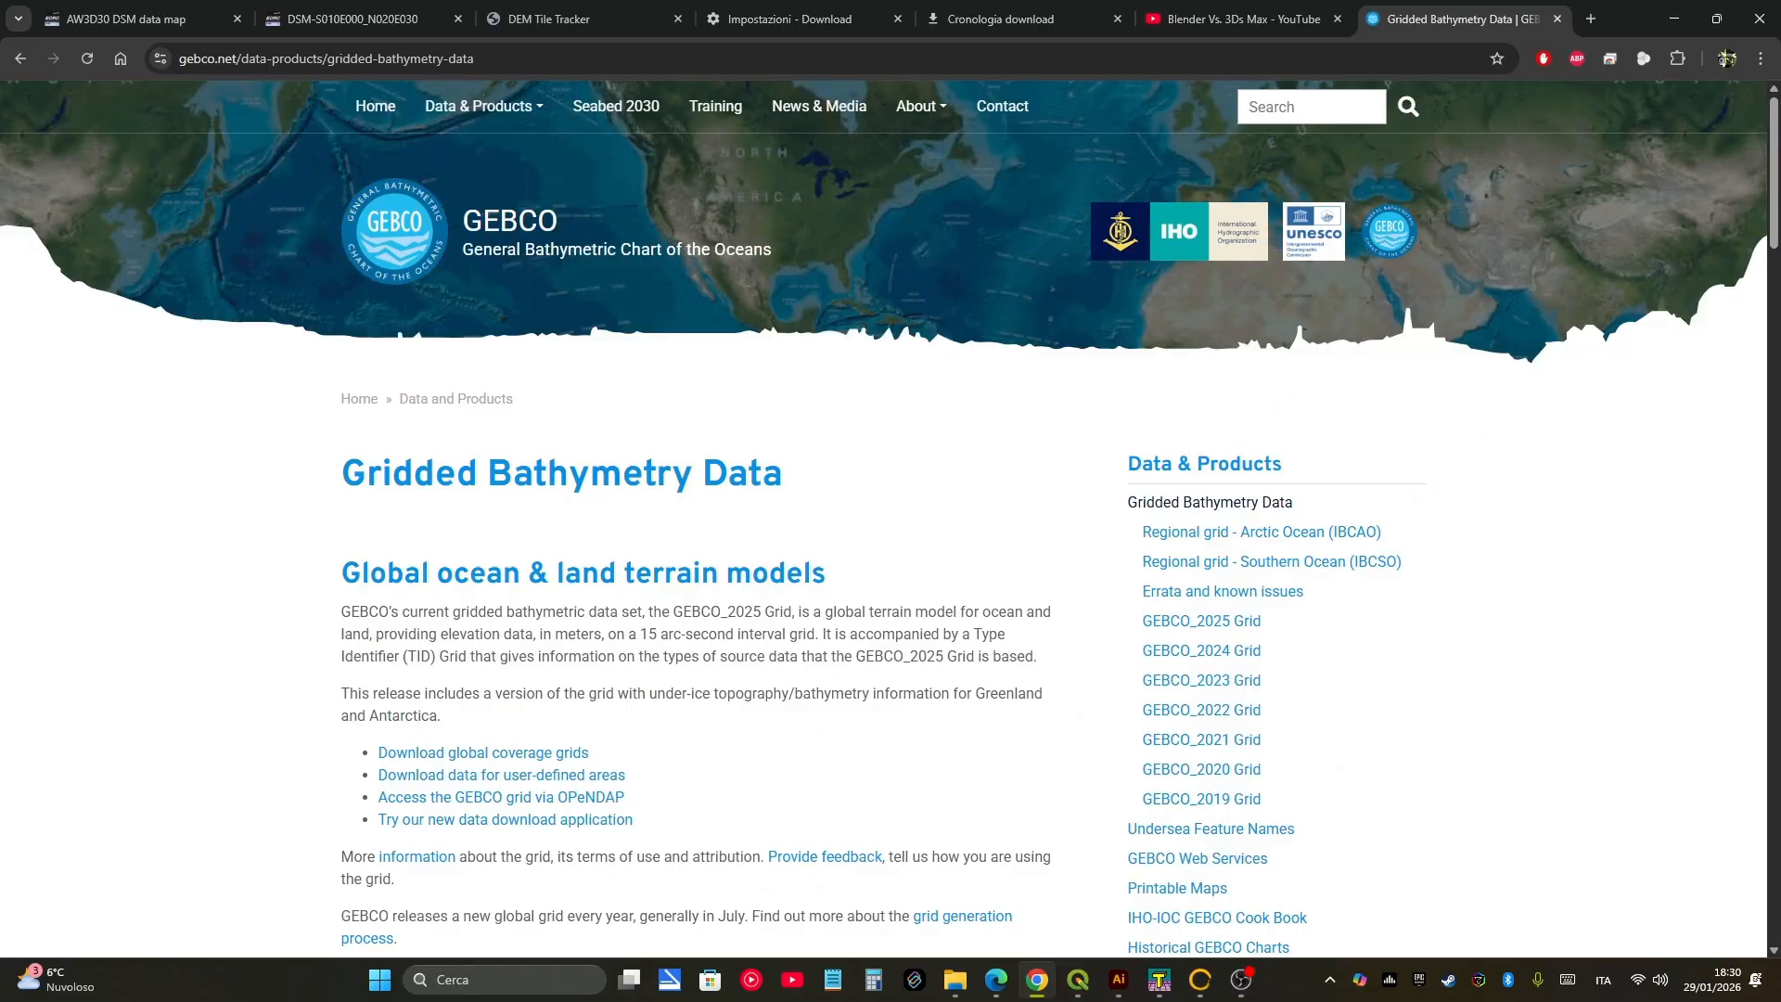
# Step: Jump to the global coverage grid downloads and review the GEBCO_2025 file formats offered
pyautogui.scroll(-2, 475, 721)
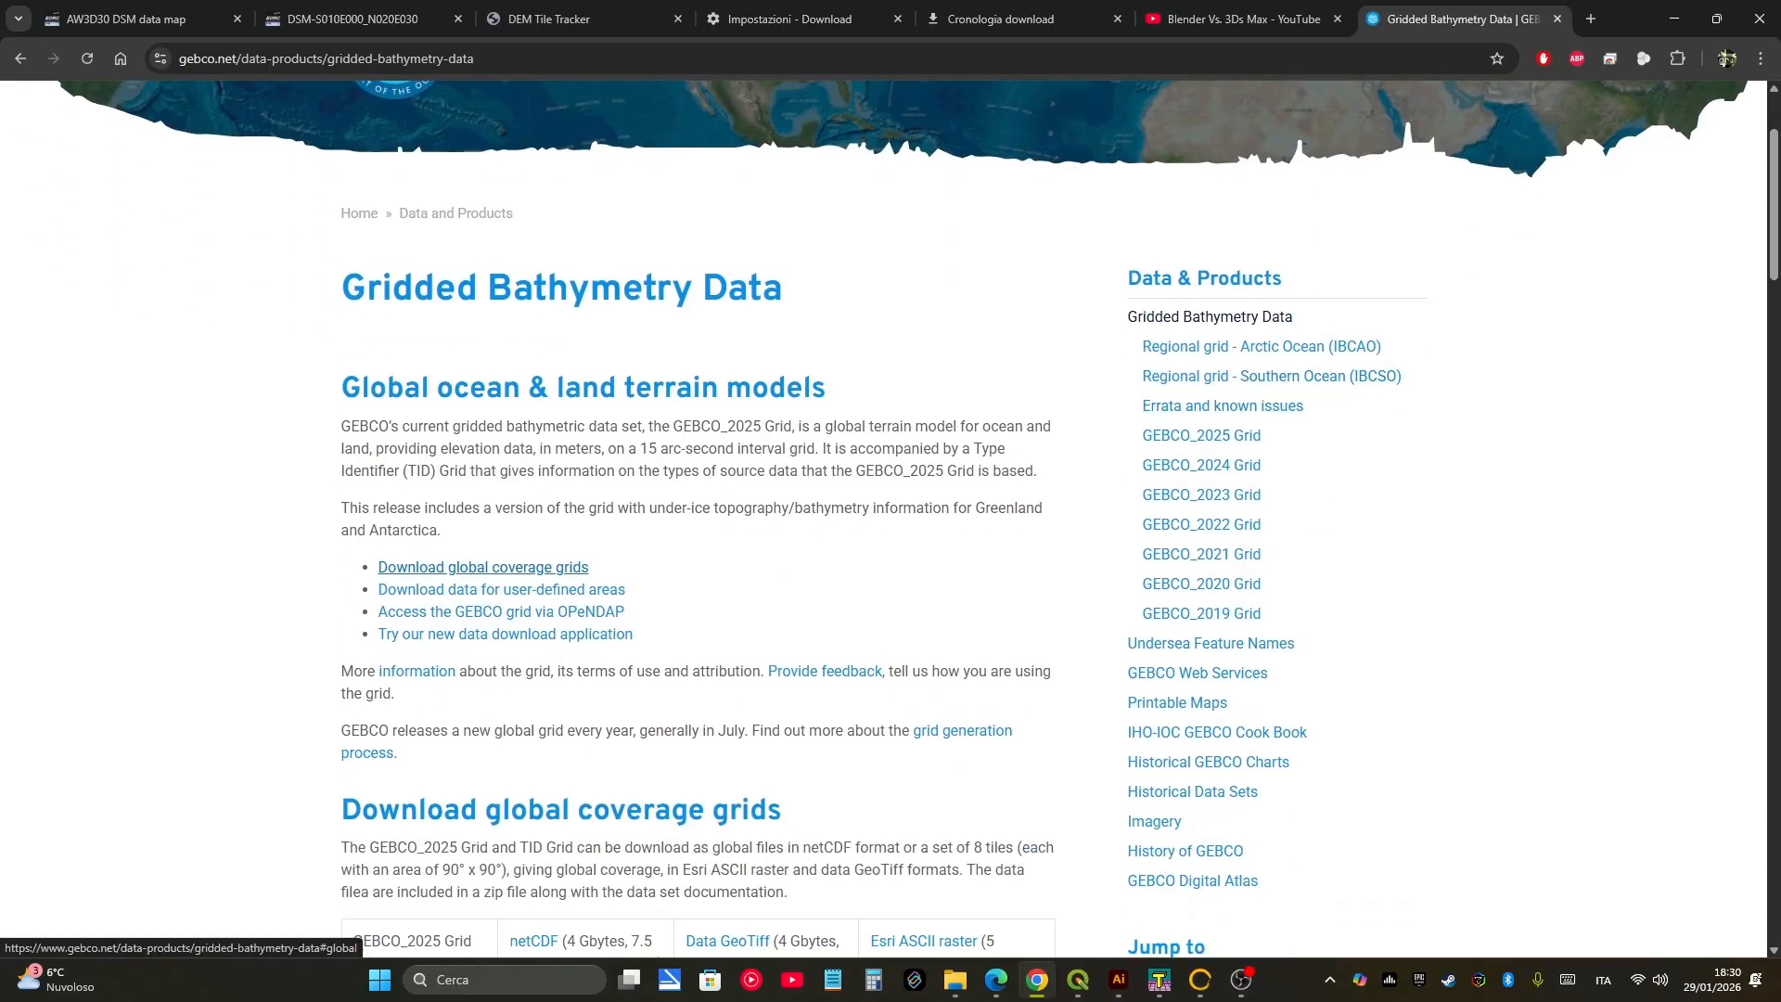
pyautogui.click(482, 567)
pyautogui.scroll(6, 891, 519)
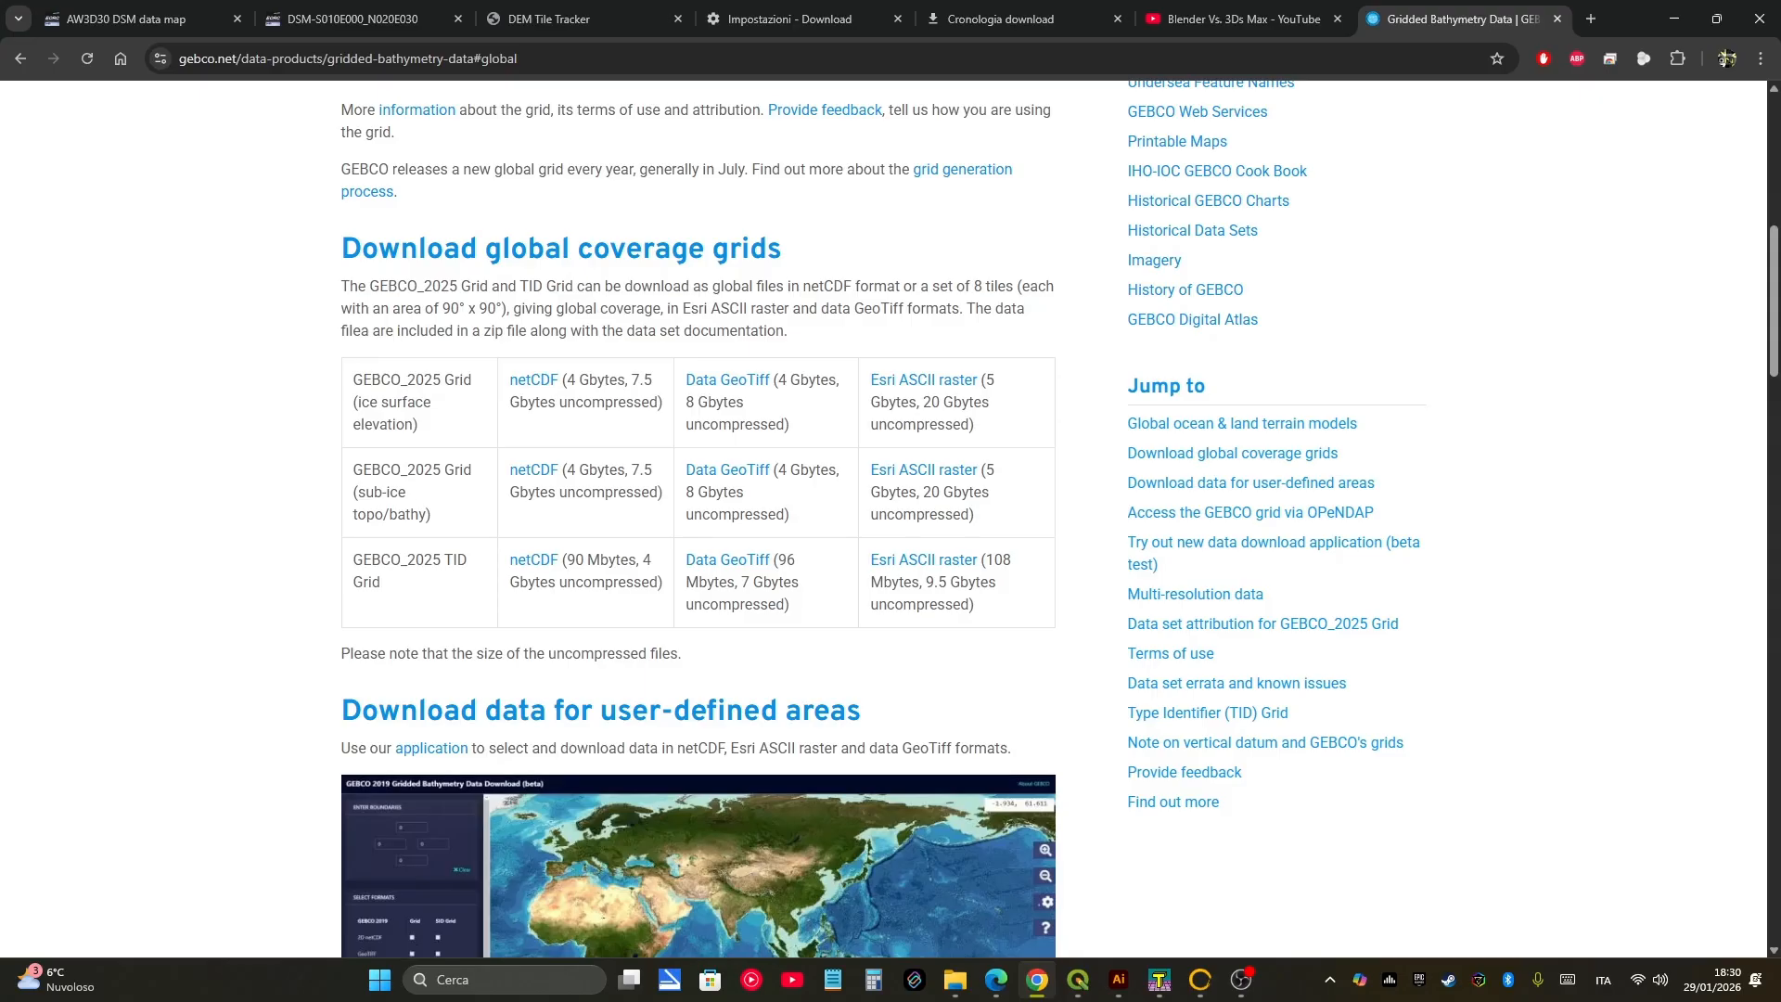
pyautogui.scroll(-2, 1057, 520)
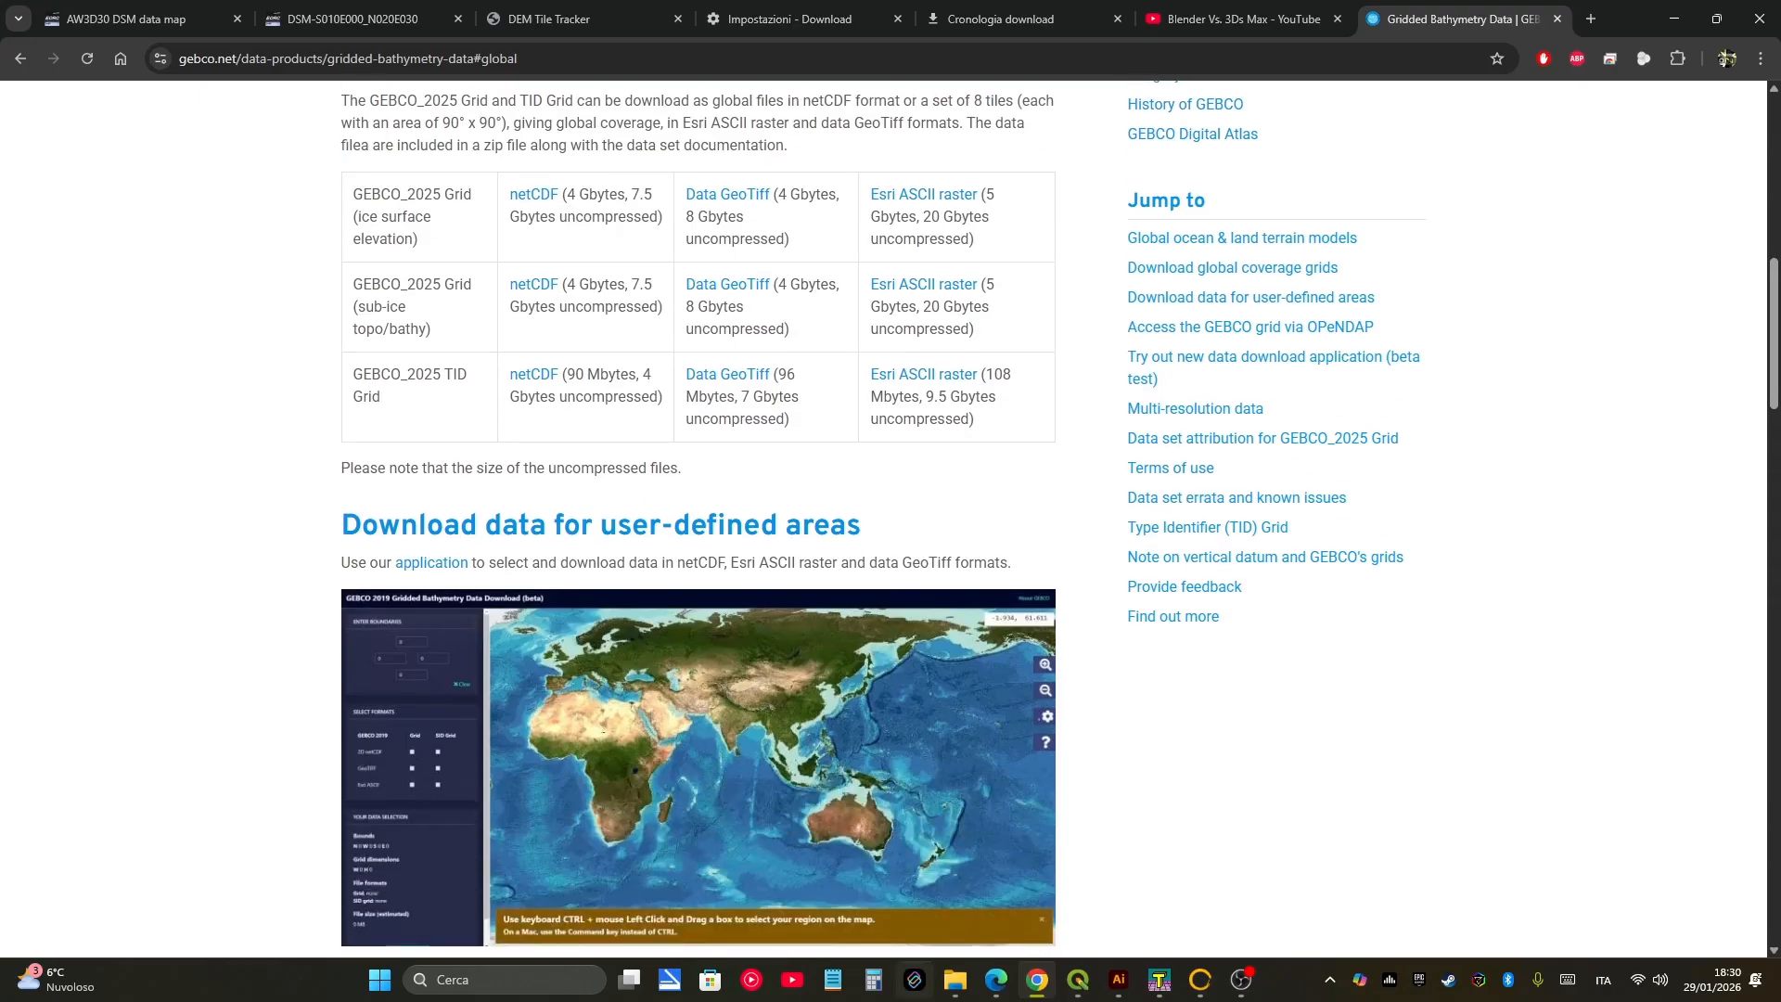
# Step: Switch to the Questo PC File Explorer window and open the 6X12 folder
pyautogui.moveTo(954, 980)
pyautogui.moveTo(1038, 882)
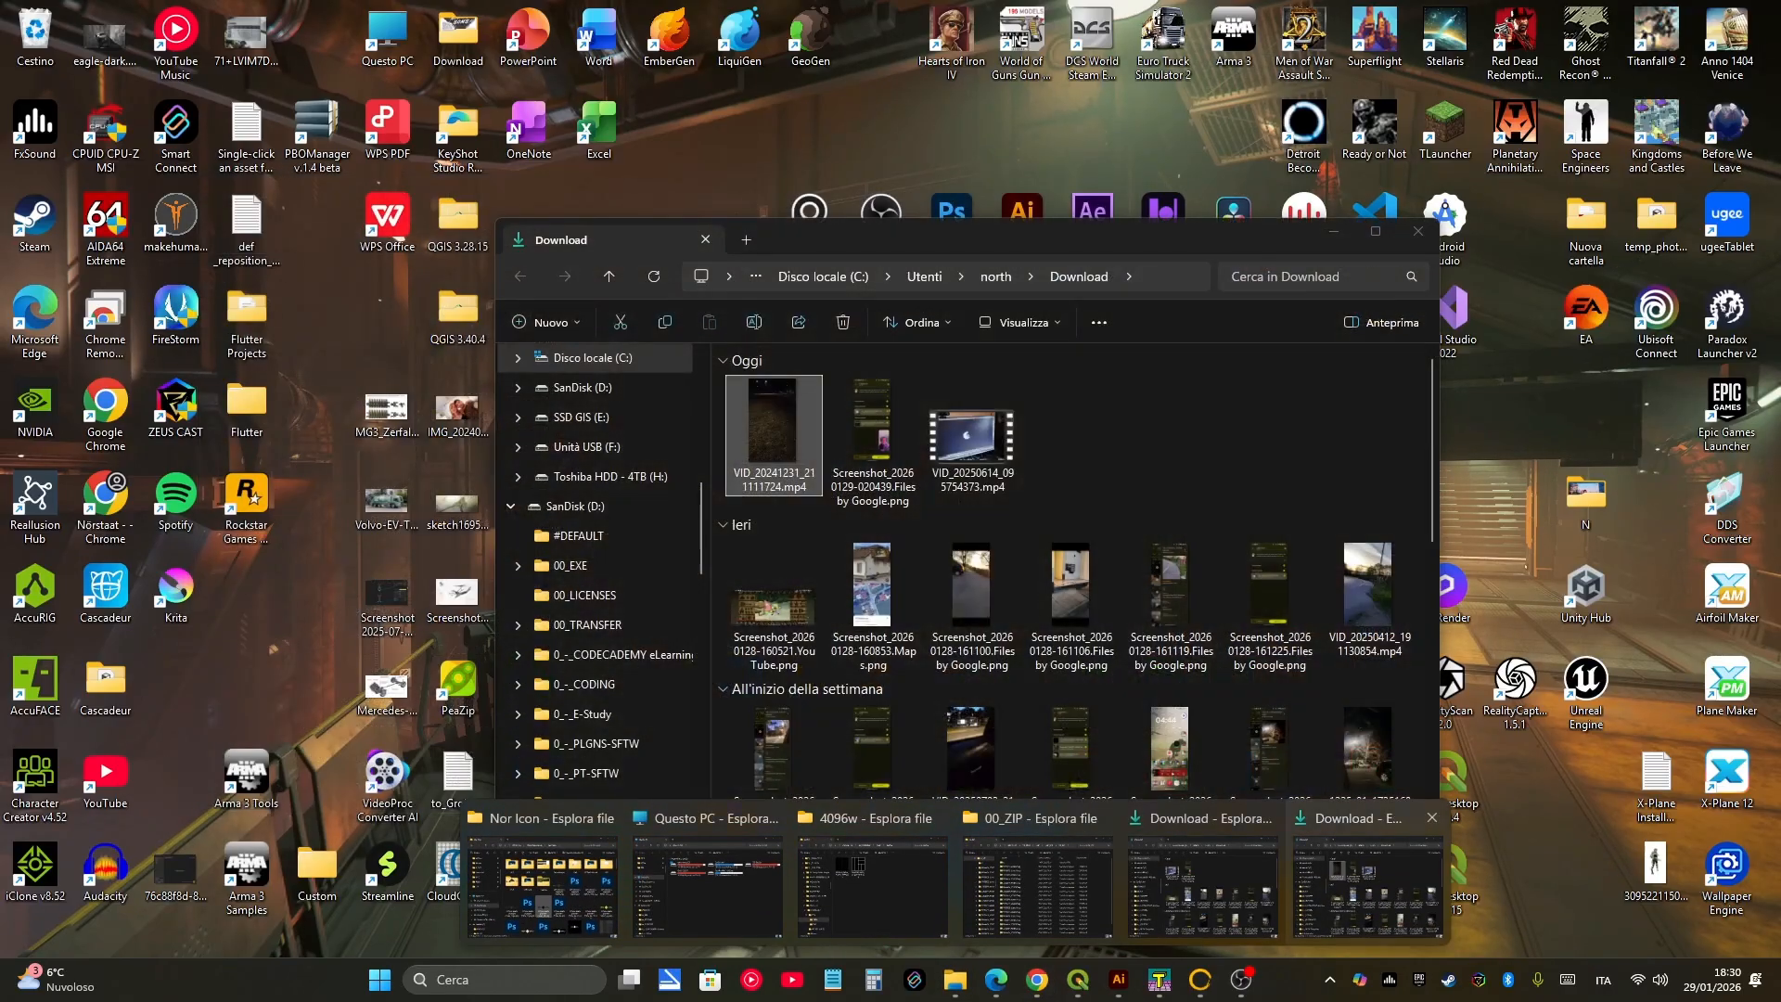
pyautogui.moveTo(872, 881)
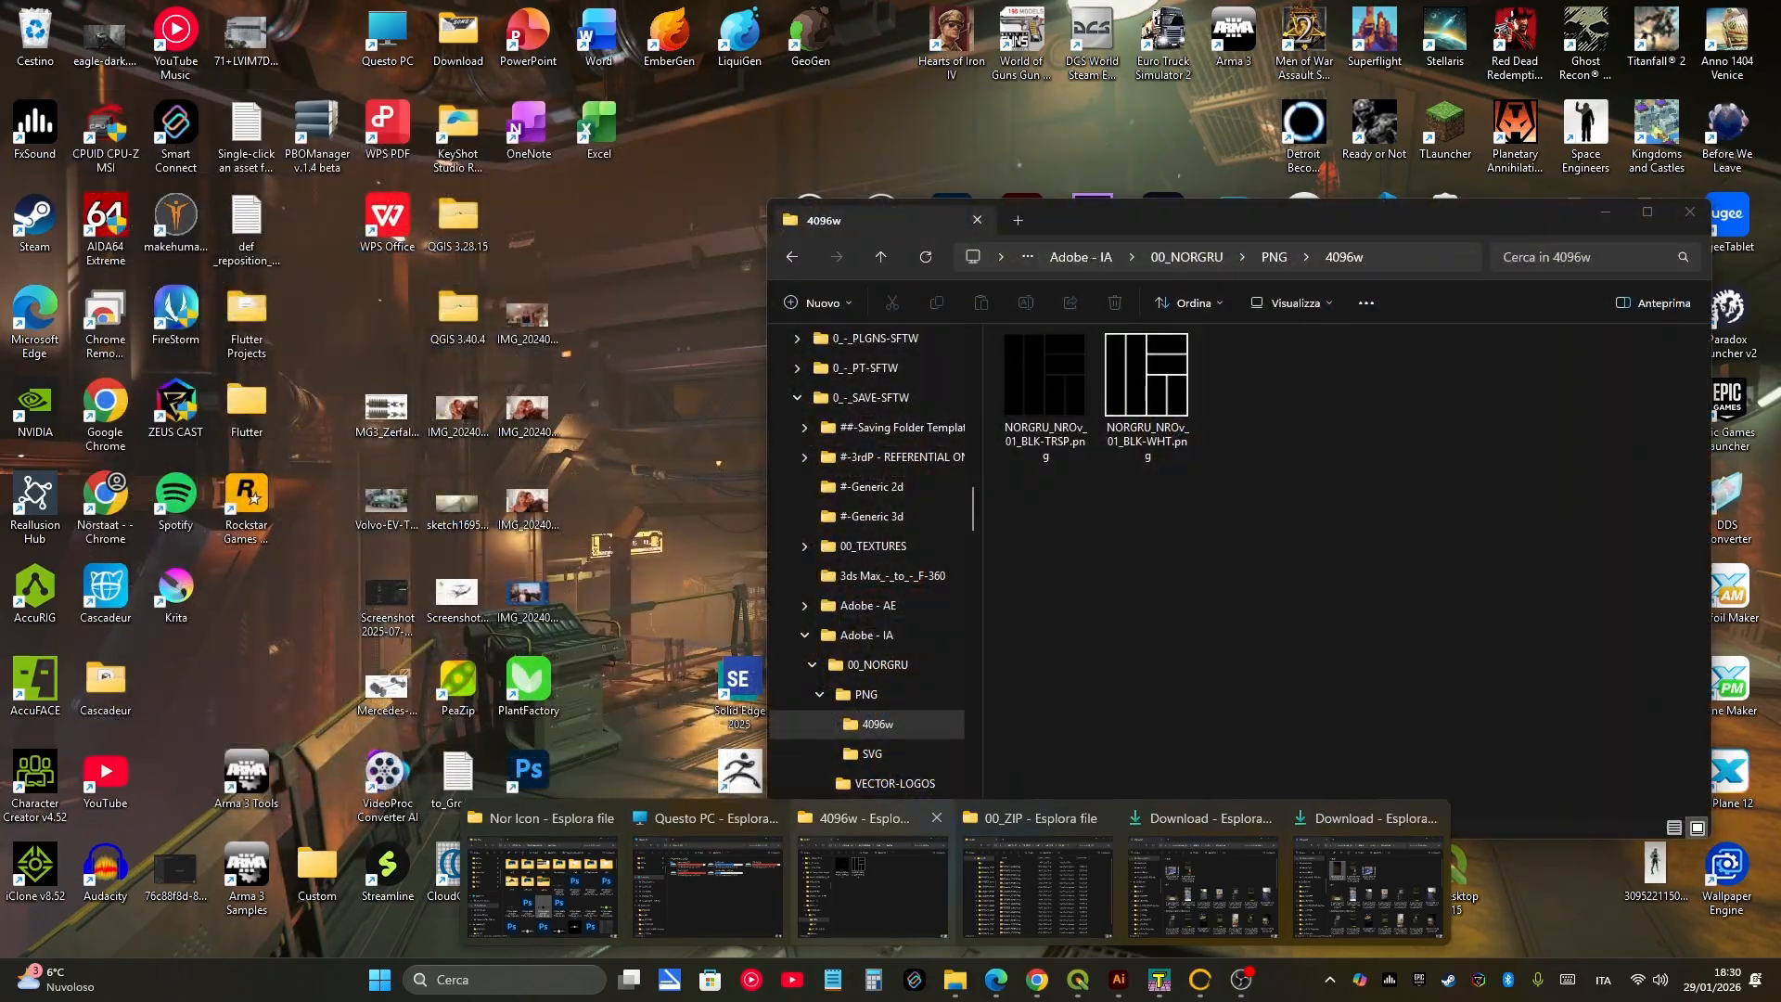
pyautogui.click(707, 886)
pyautogui.scroll(2, 570, 511)
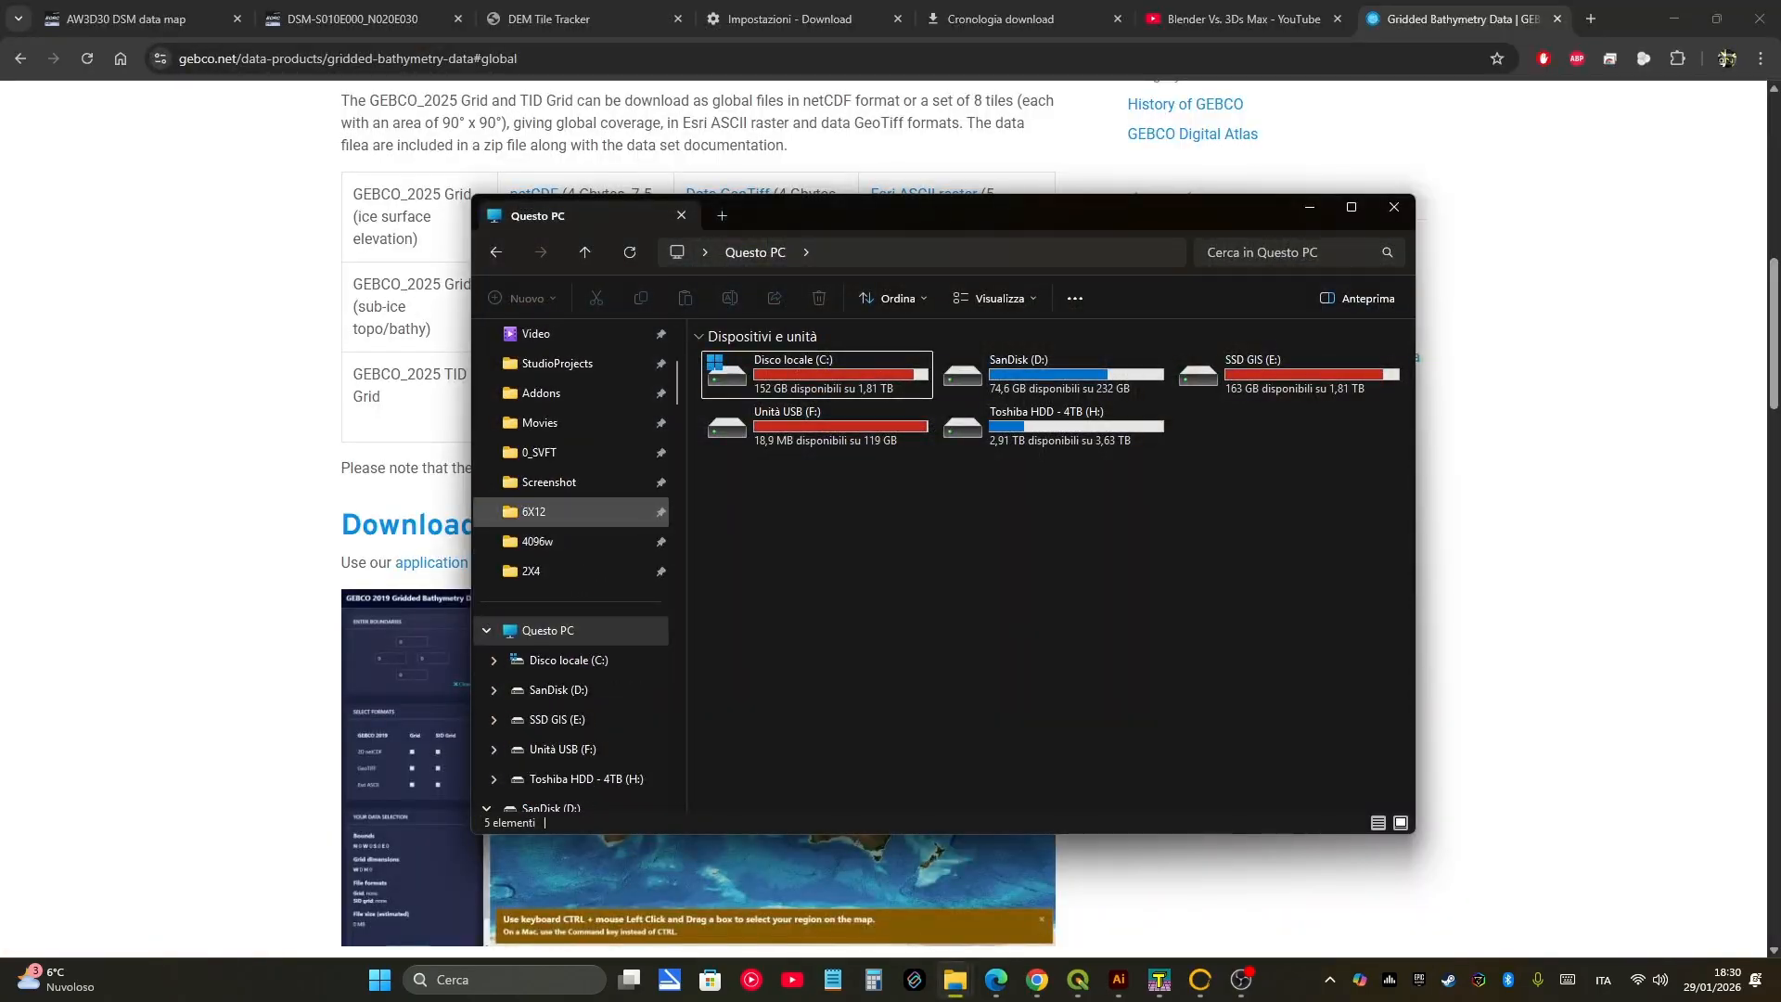
pyautogui.click(570, 512)
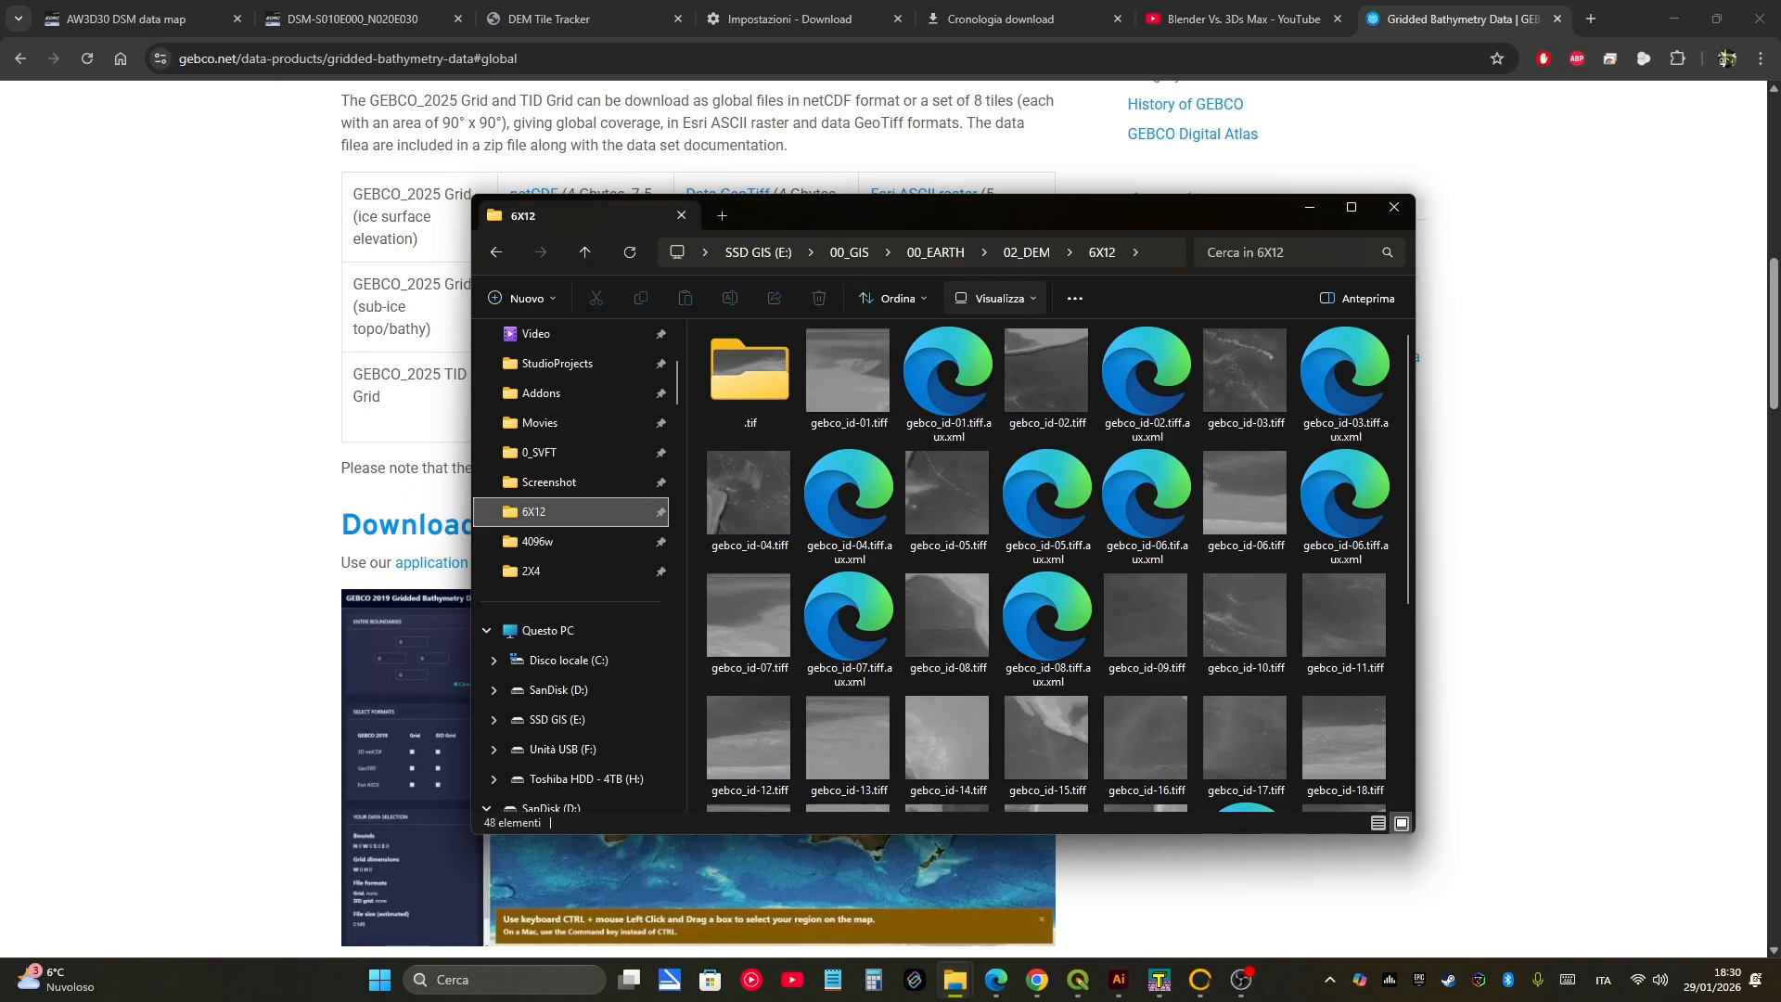
# Step: Go up to the 00_GIS folder and open 0_-_SERVERS inside DEM_Servers
pyautogui.click(1027, 253)
pyautogui.click(935, 252)
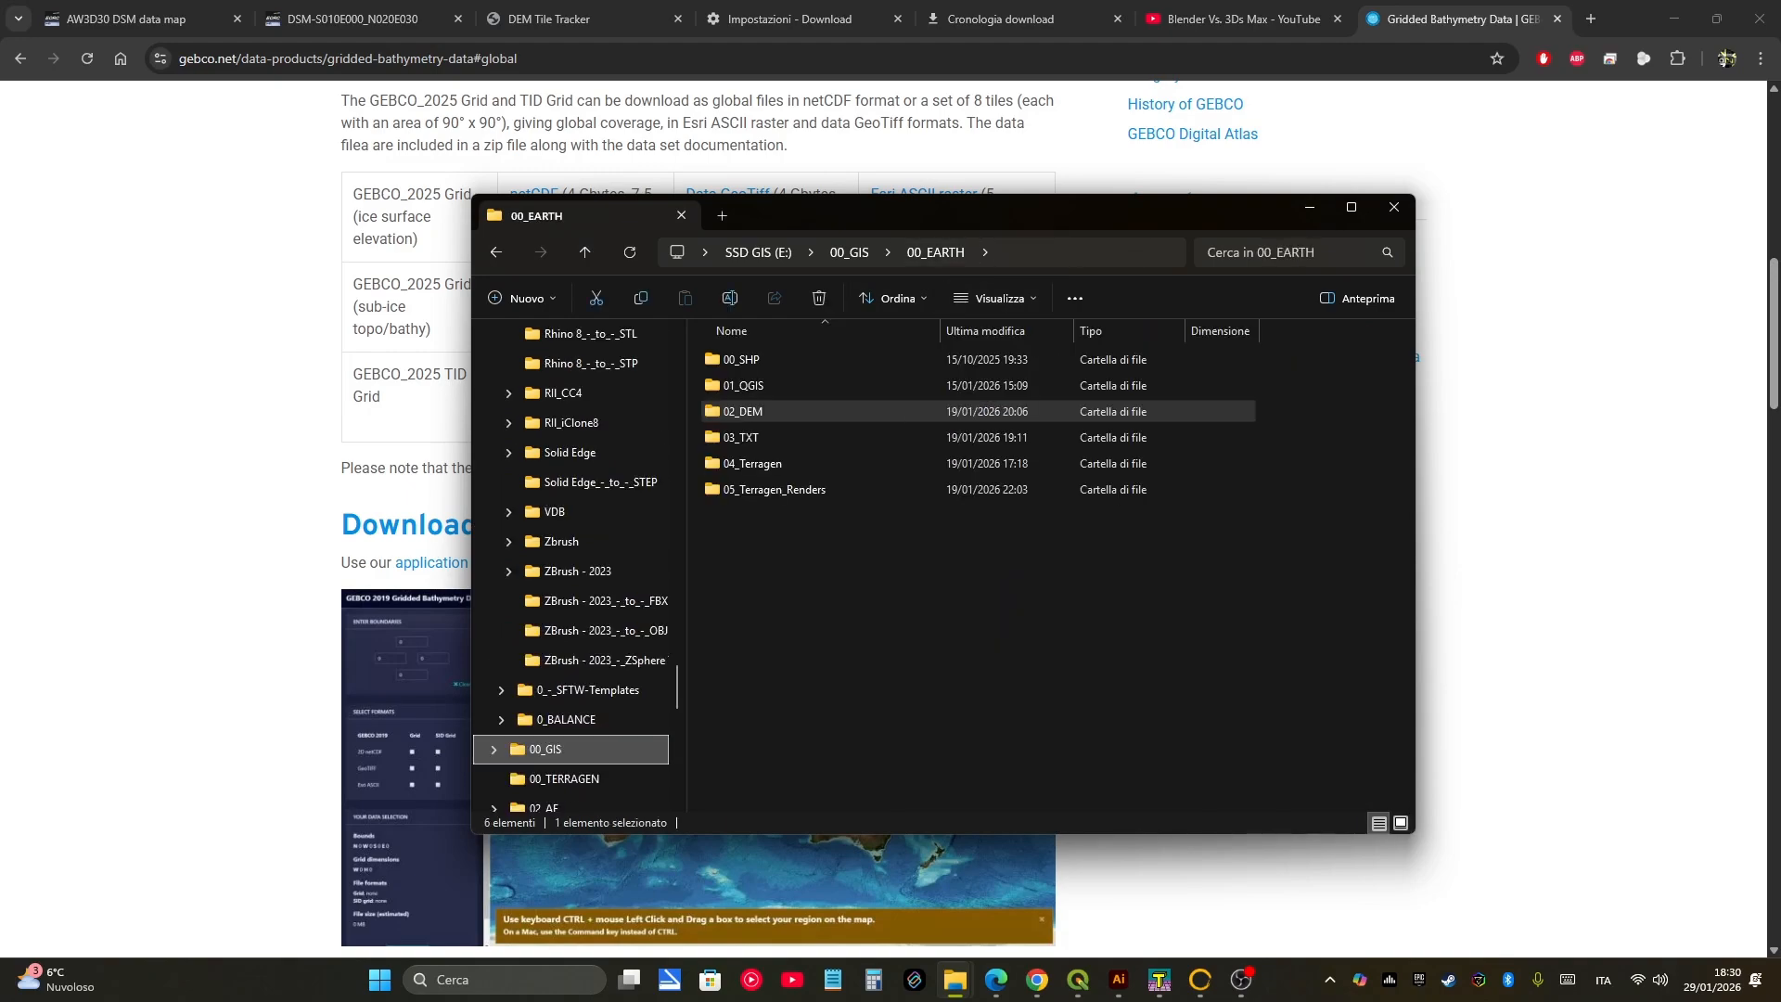
pyautogui.click(849, 253)
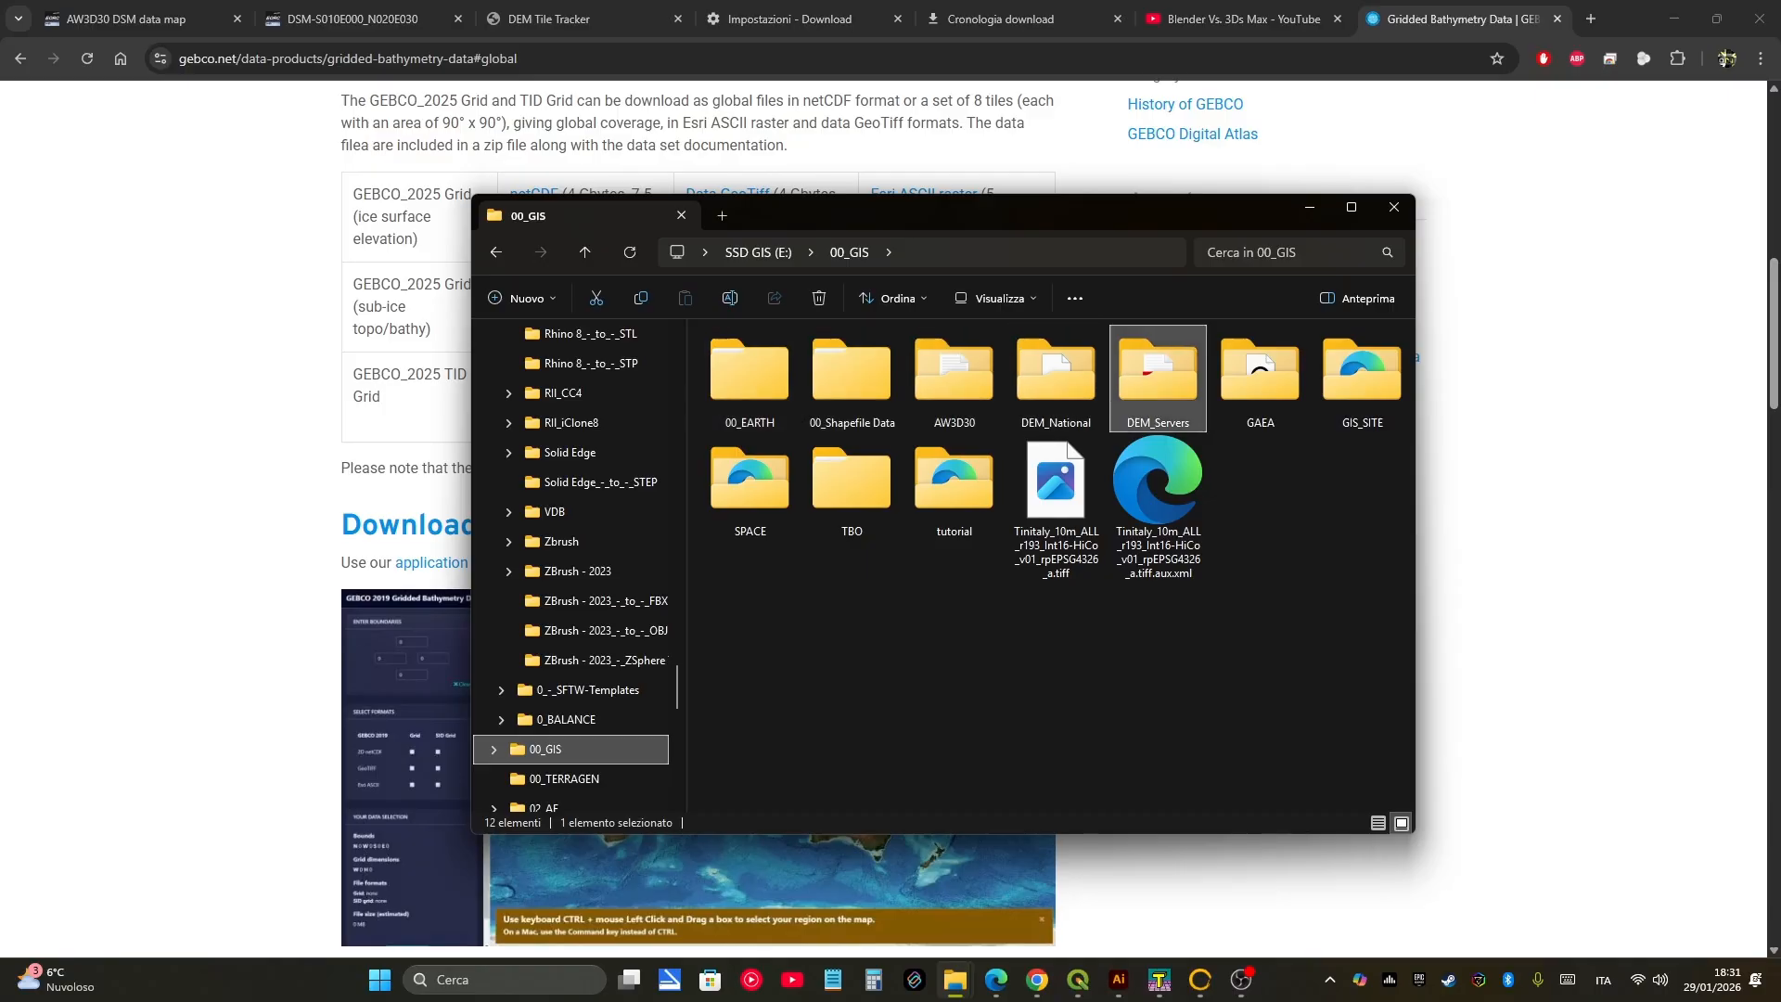
pyautogui.doubleClick(1158, 376)
pyautogui.doubleClick(928, 359)
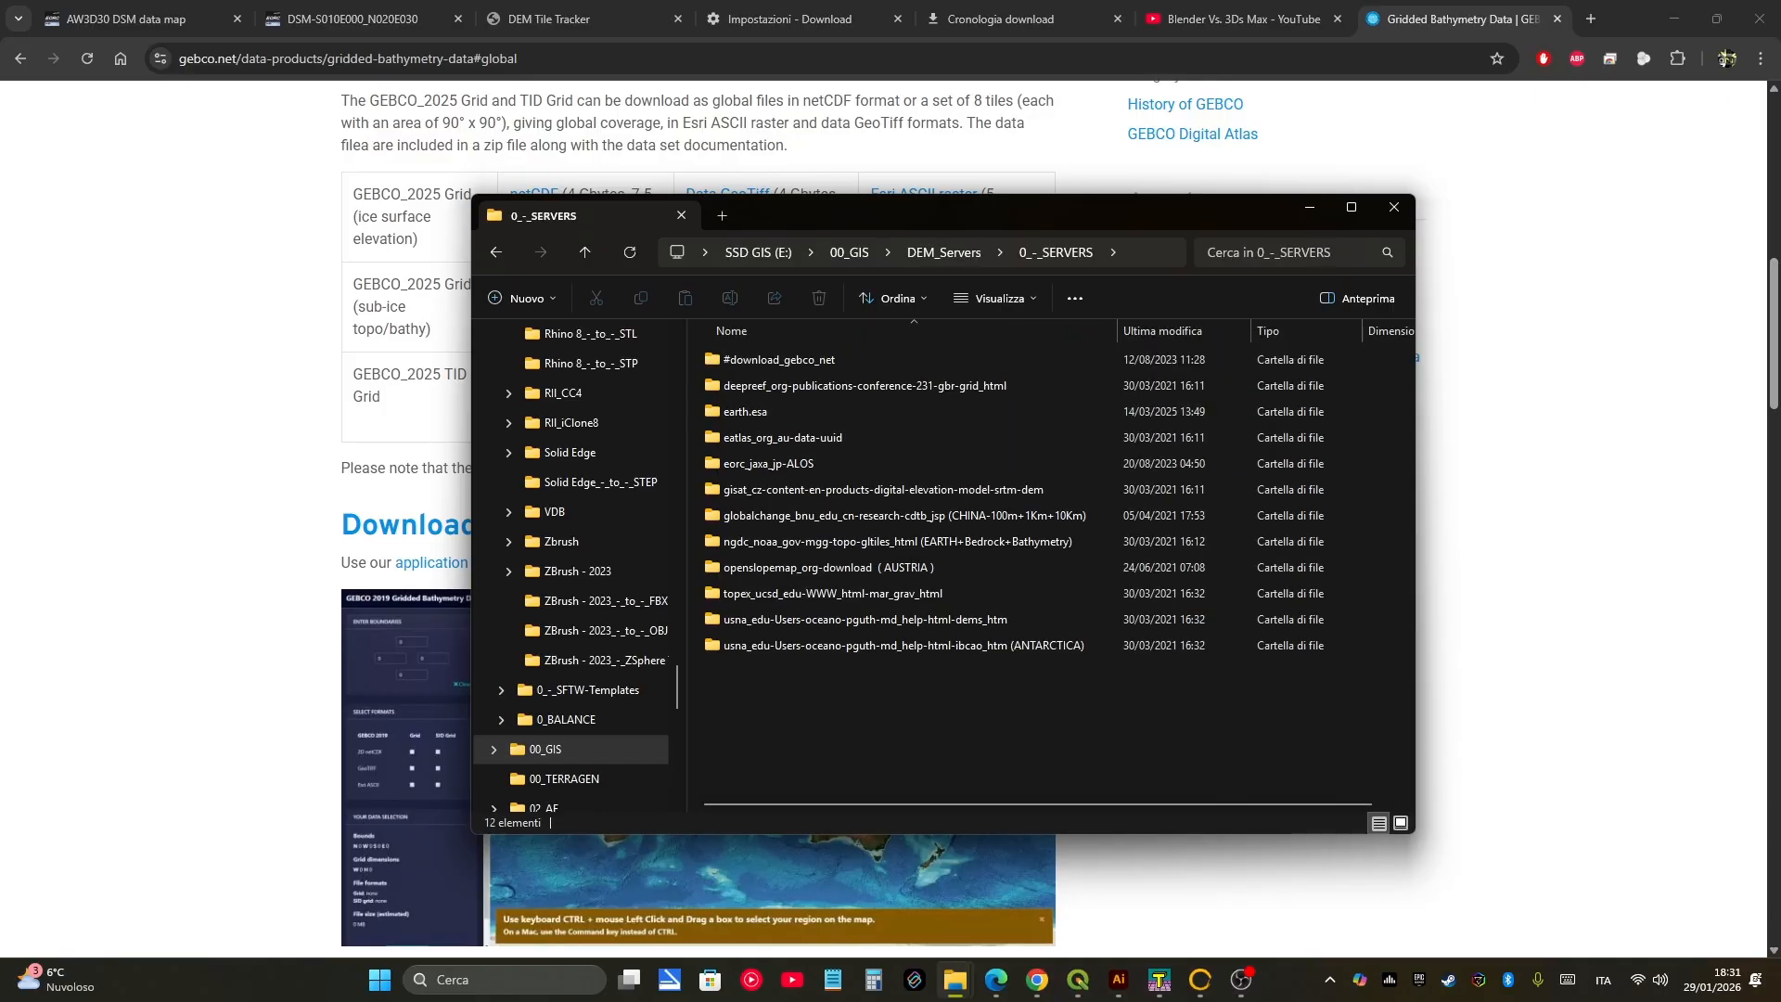
# Step: Open the GEBCO_2024 folder inside DATA ( GRIDDED BATHYMETRY ) of the #download_gebco_net server folder
pyautogui.click(928, 359)
pyautogui.doubleClick(927, 359)
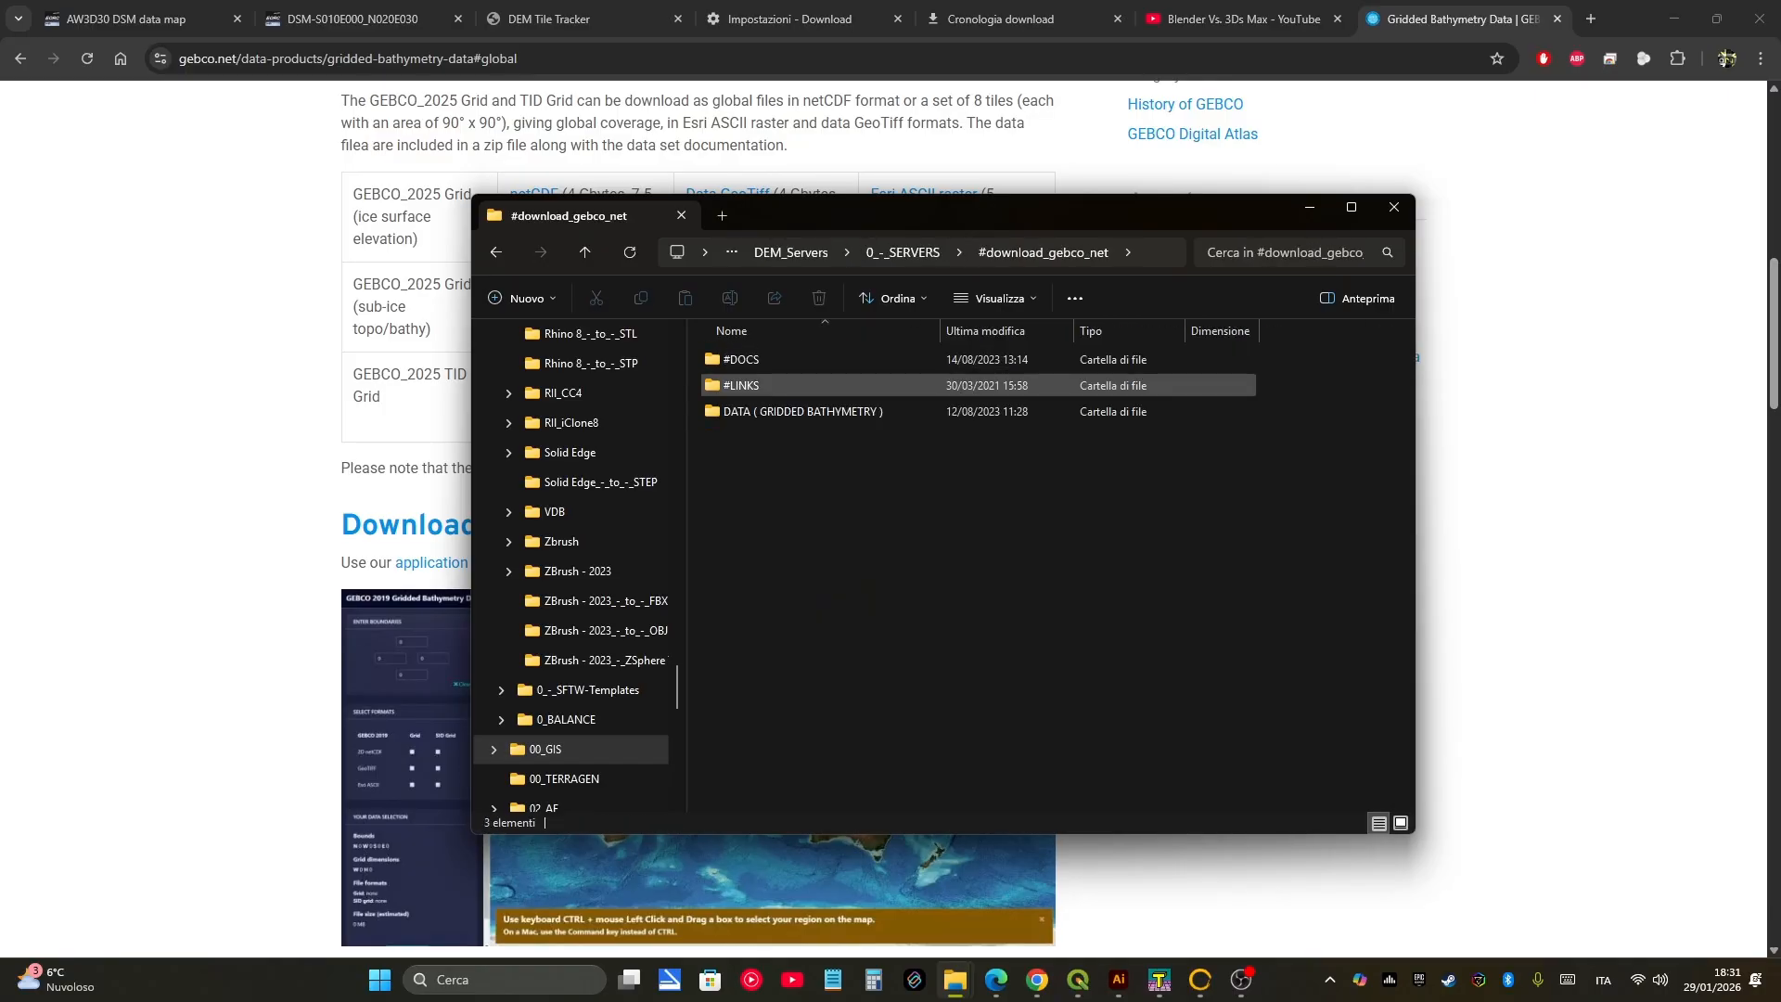
pyautogui.doubleClick(849, 411)
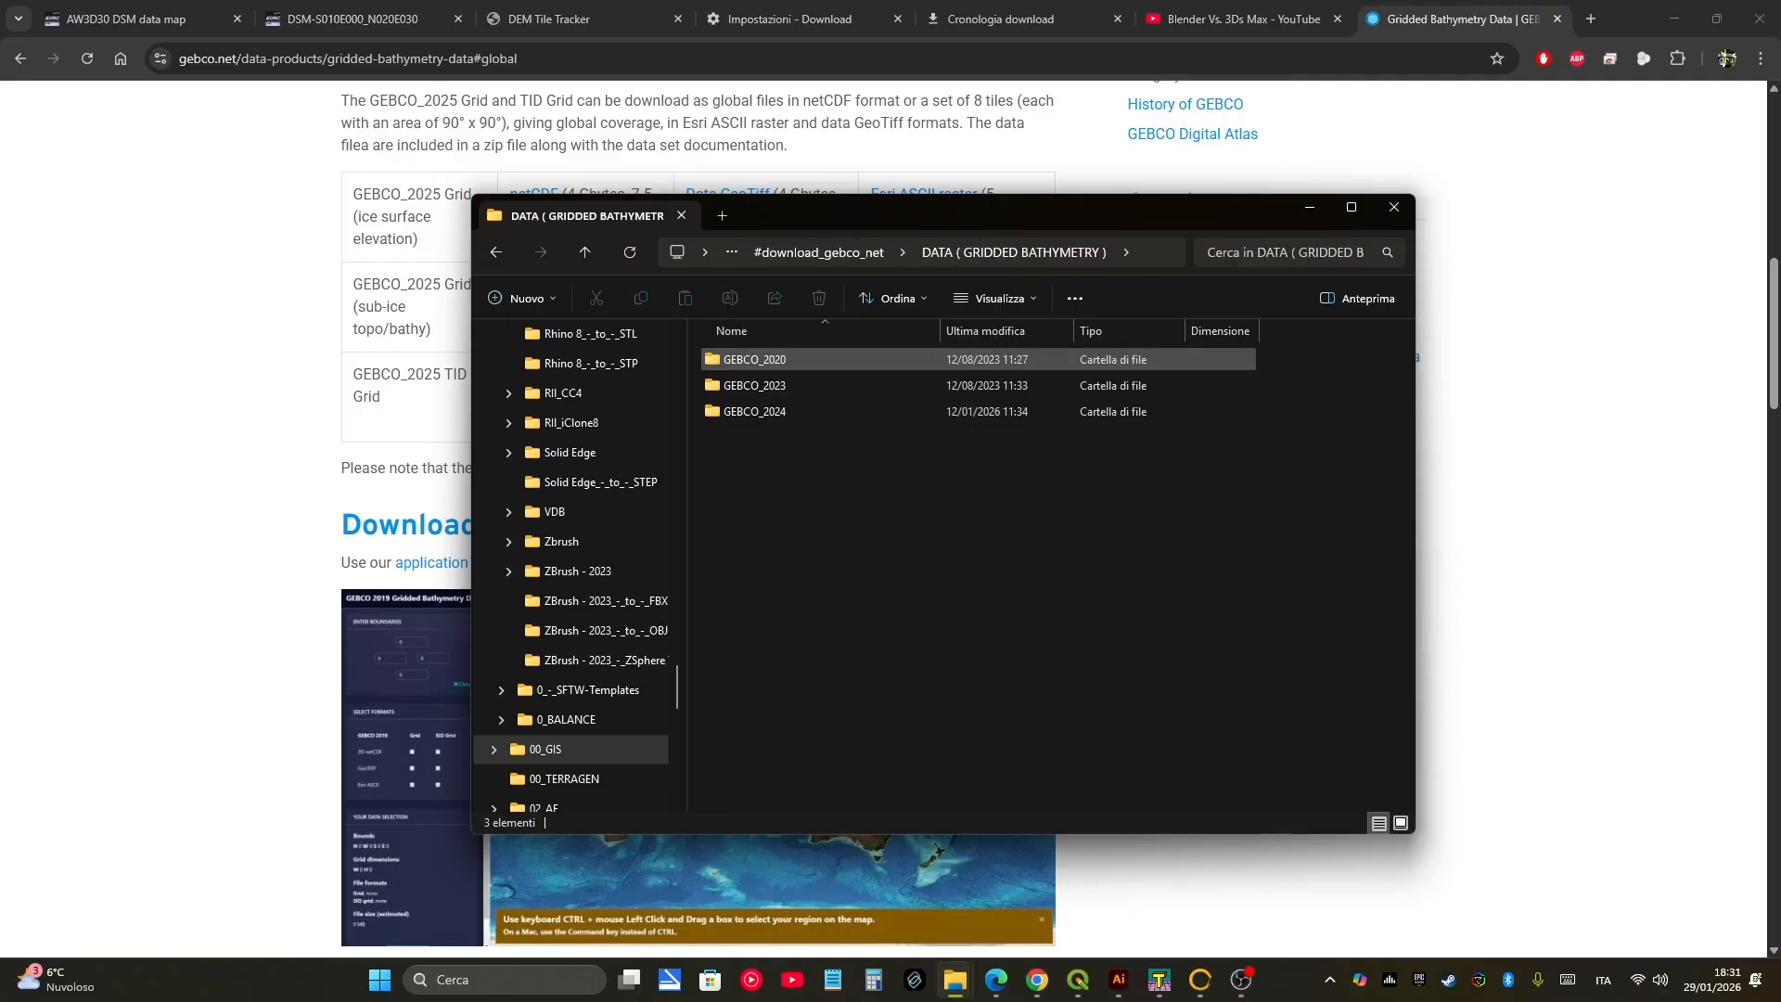
pyautogui.doubleClick(756, 411)
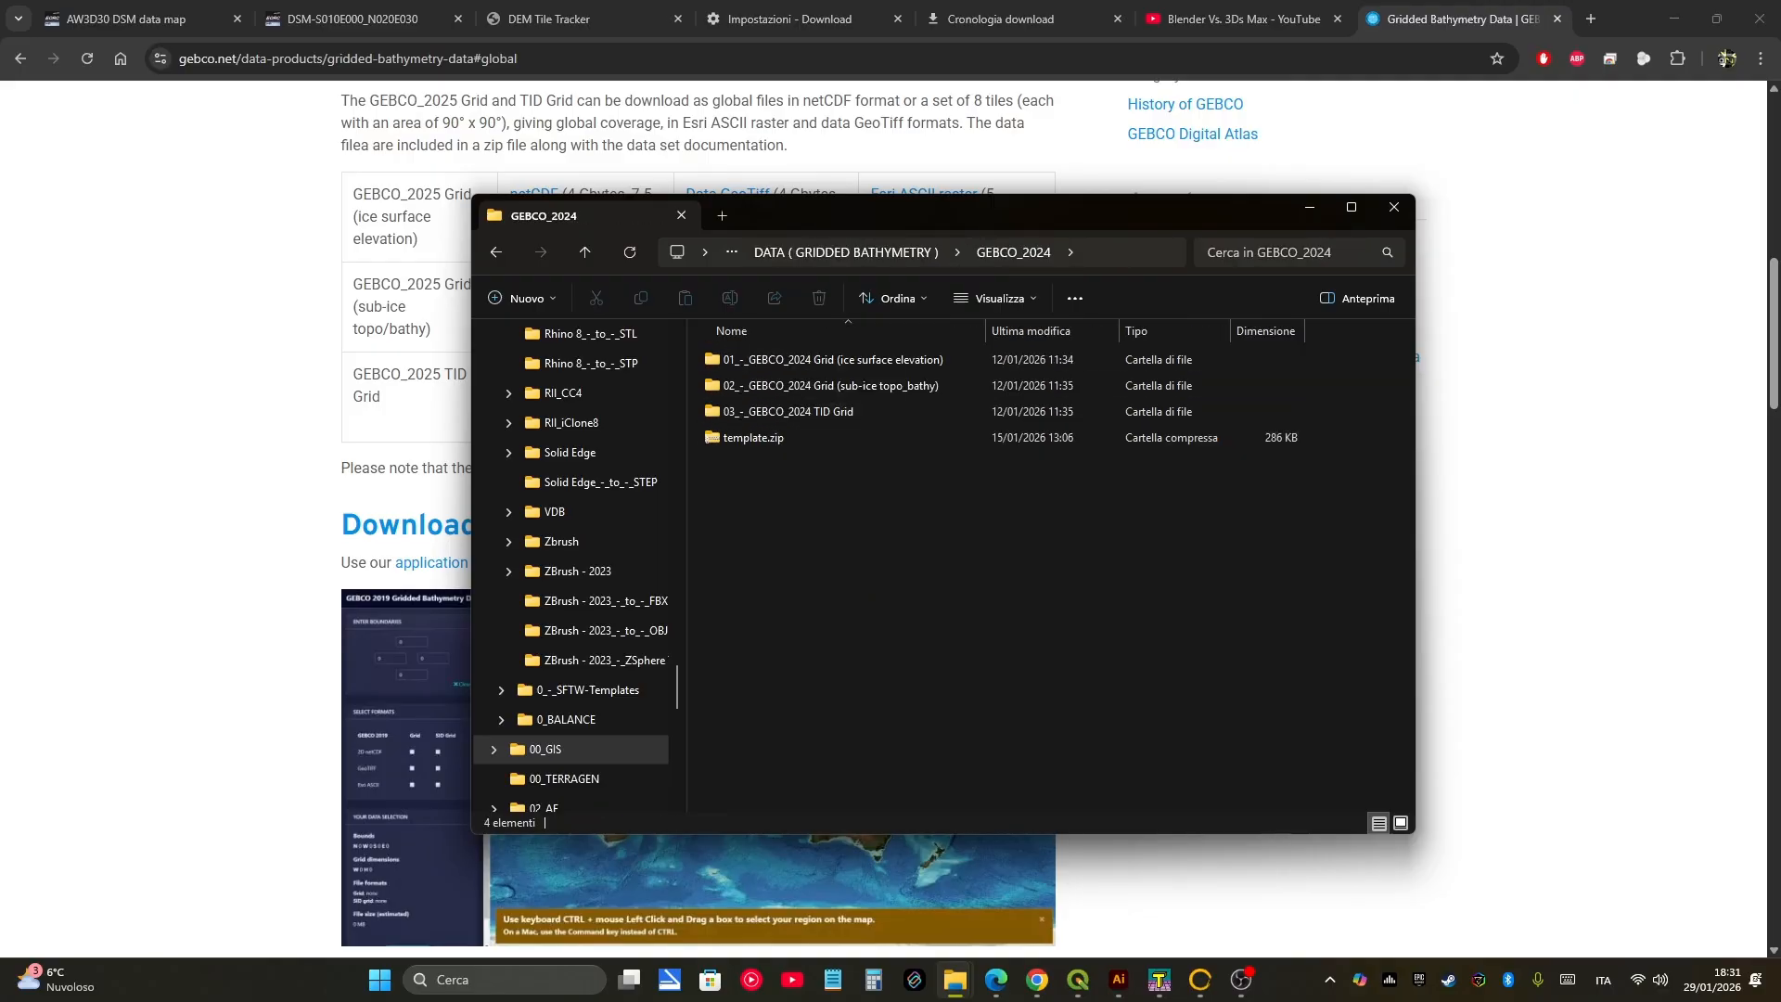
# Step: Return to the Gridded Bathymetry Data page and review its sections from the global coverage grids down to the feedback information
pyautogui.click(990, 185)
pyautogui.scroll(4, 991, 197)
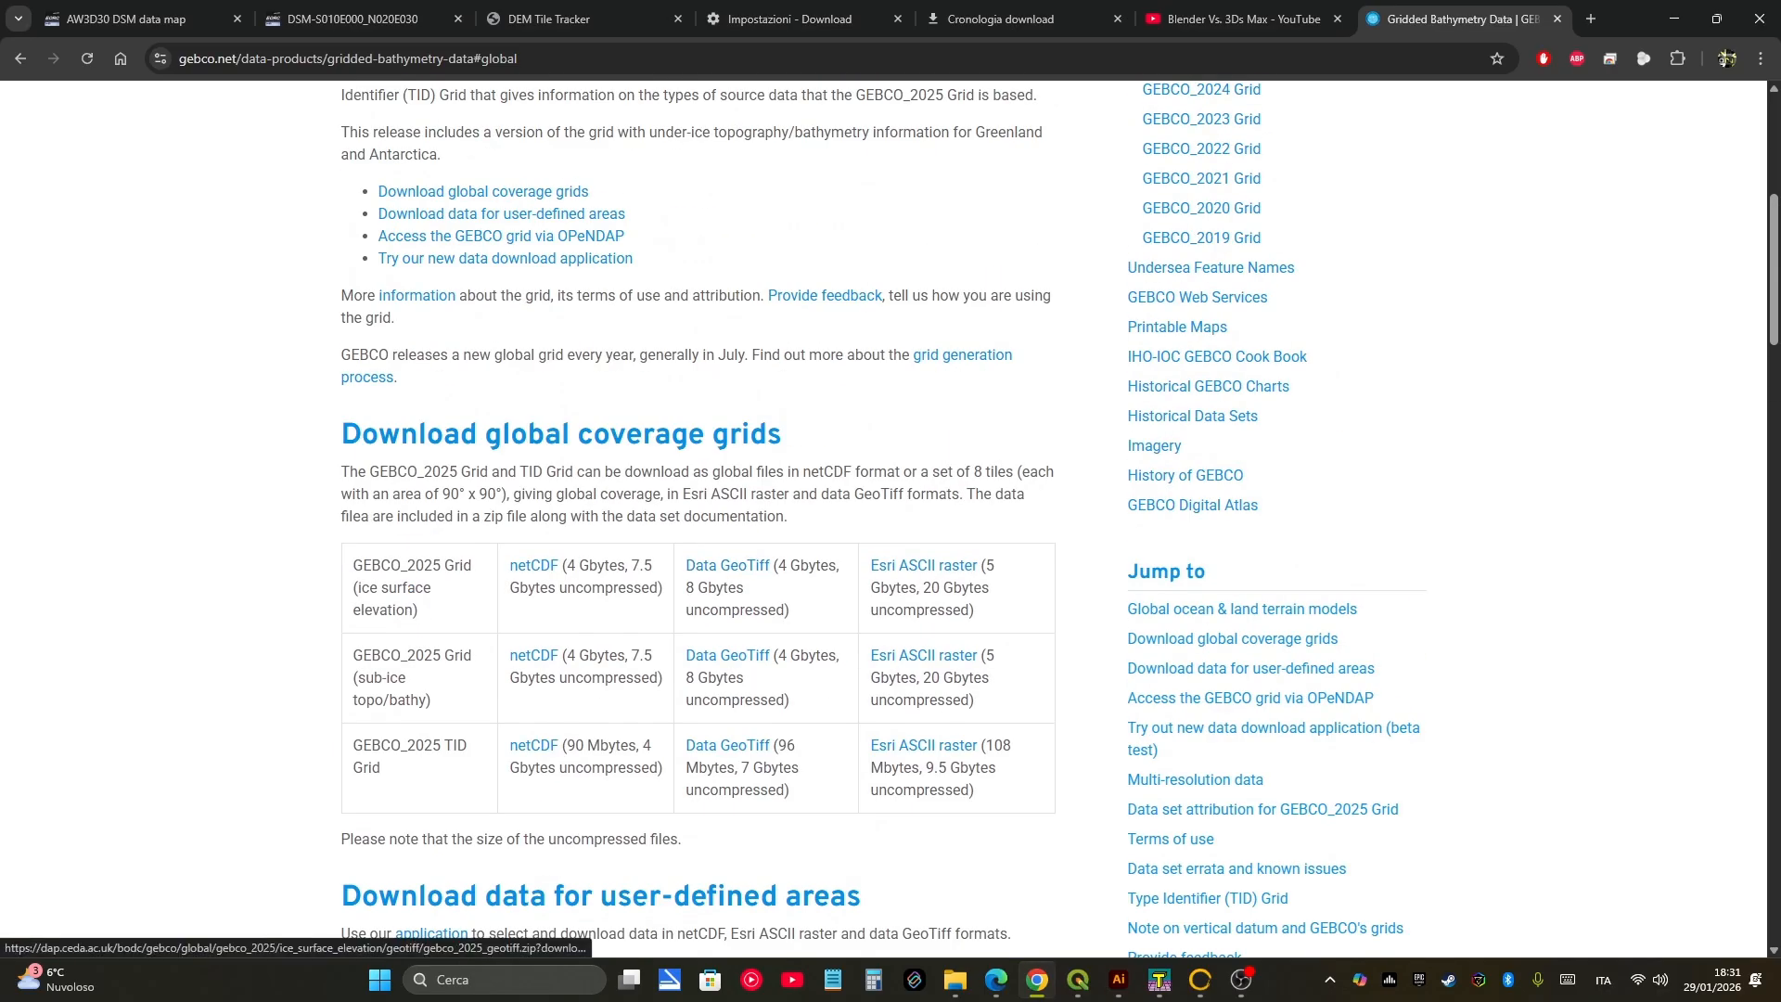
pyautogui.scroll(-1, 728, 567)
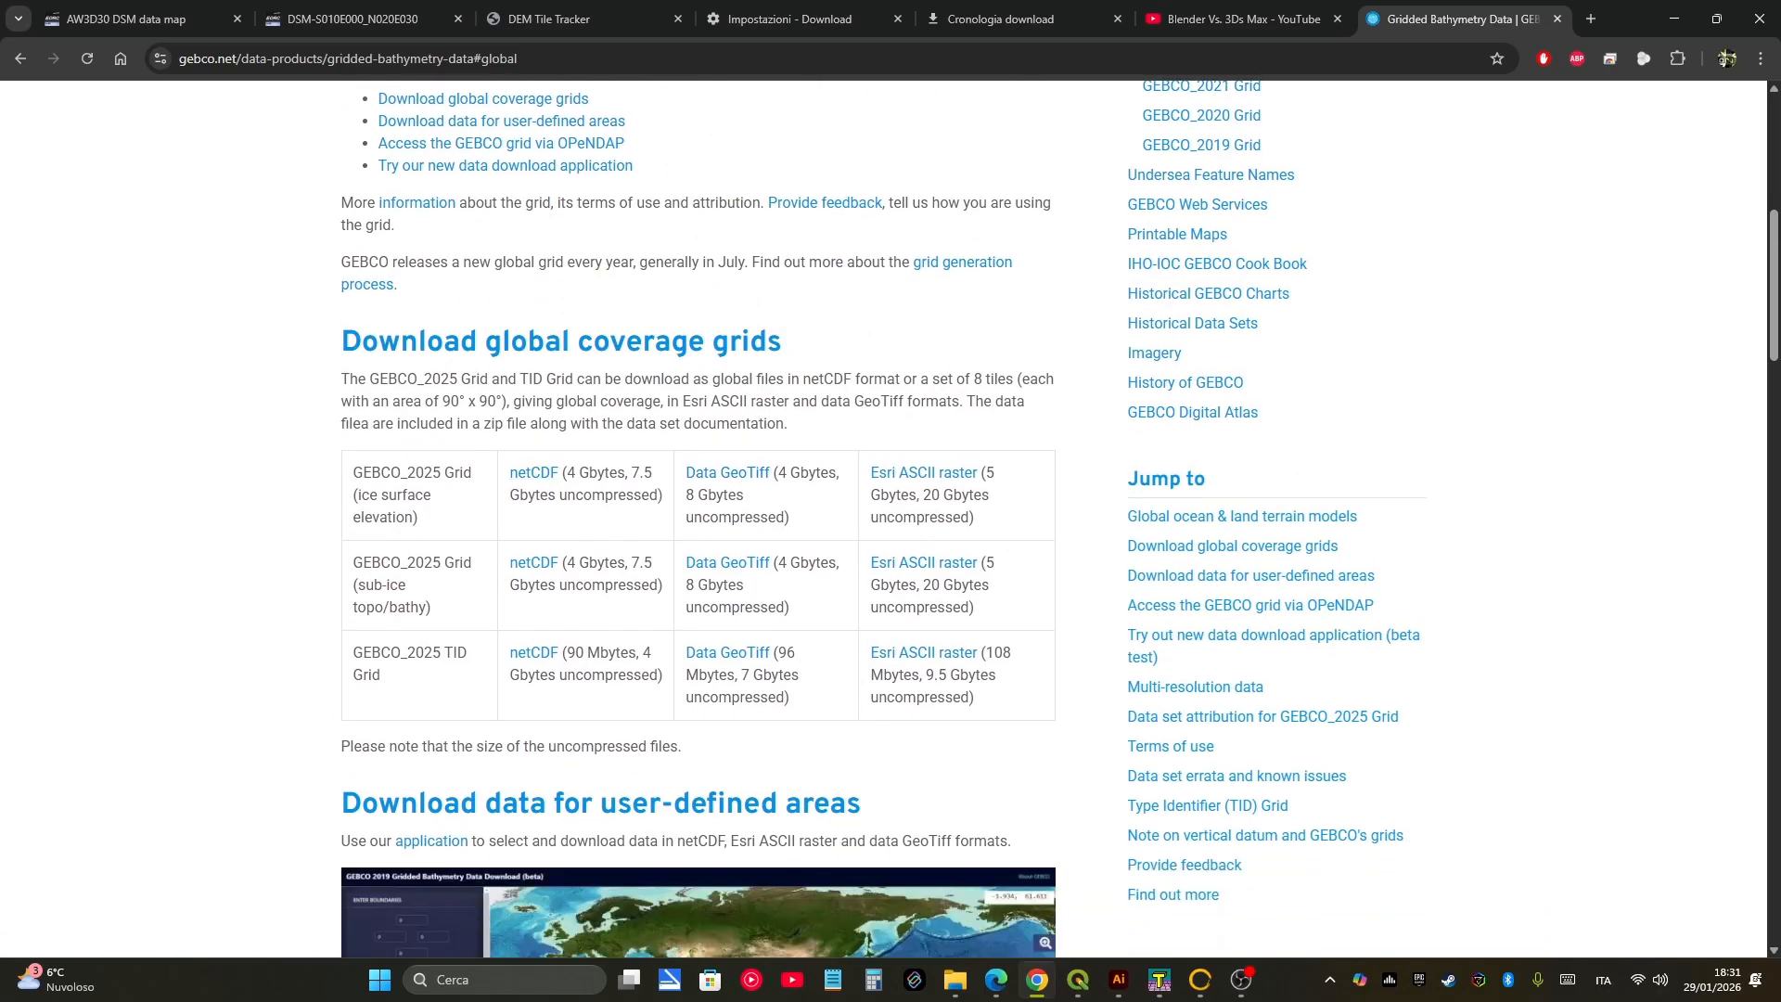
pyautogui.scroll(-20, 698, 520)
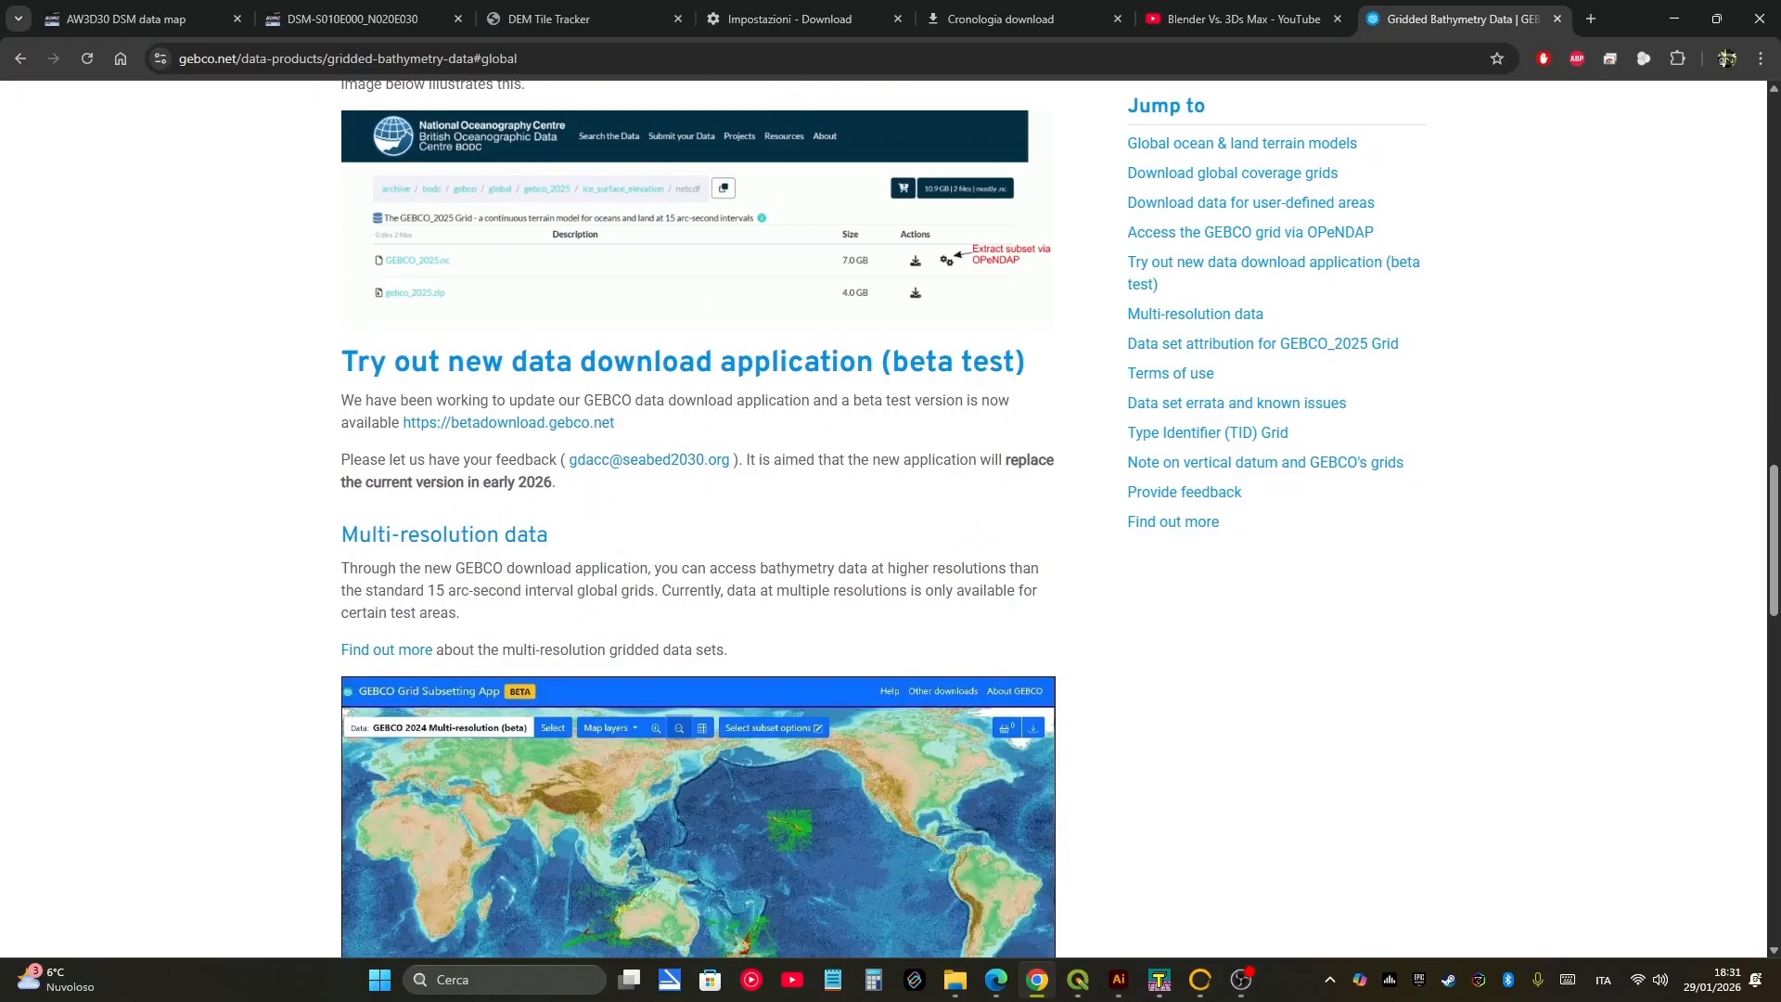
pyautogui.scroll(-6, 698, 519)
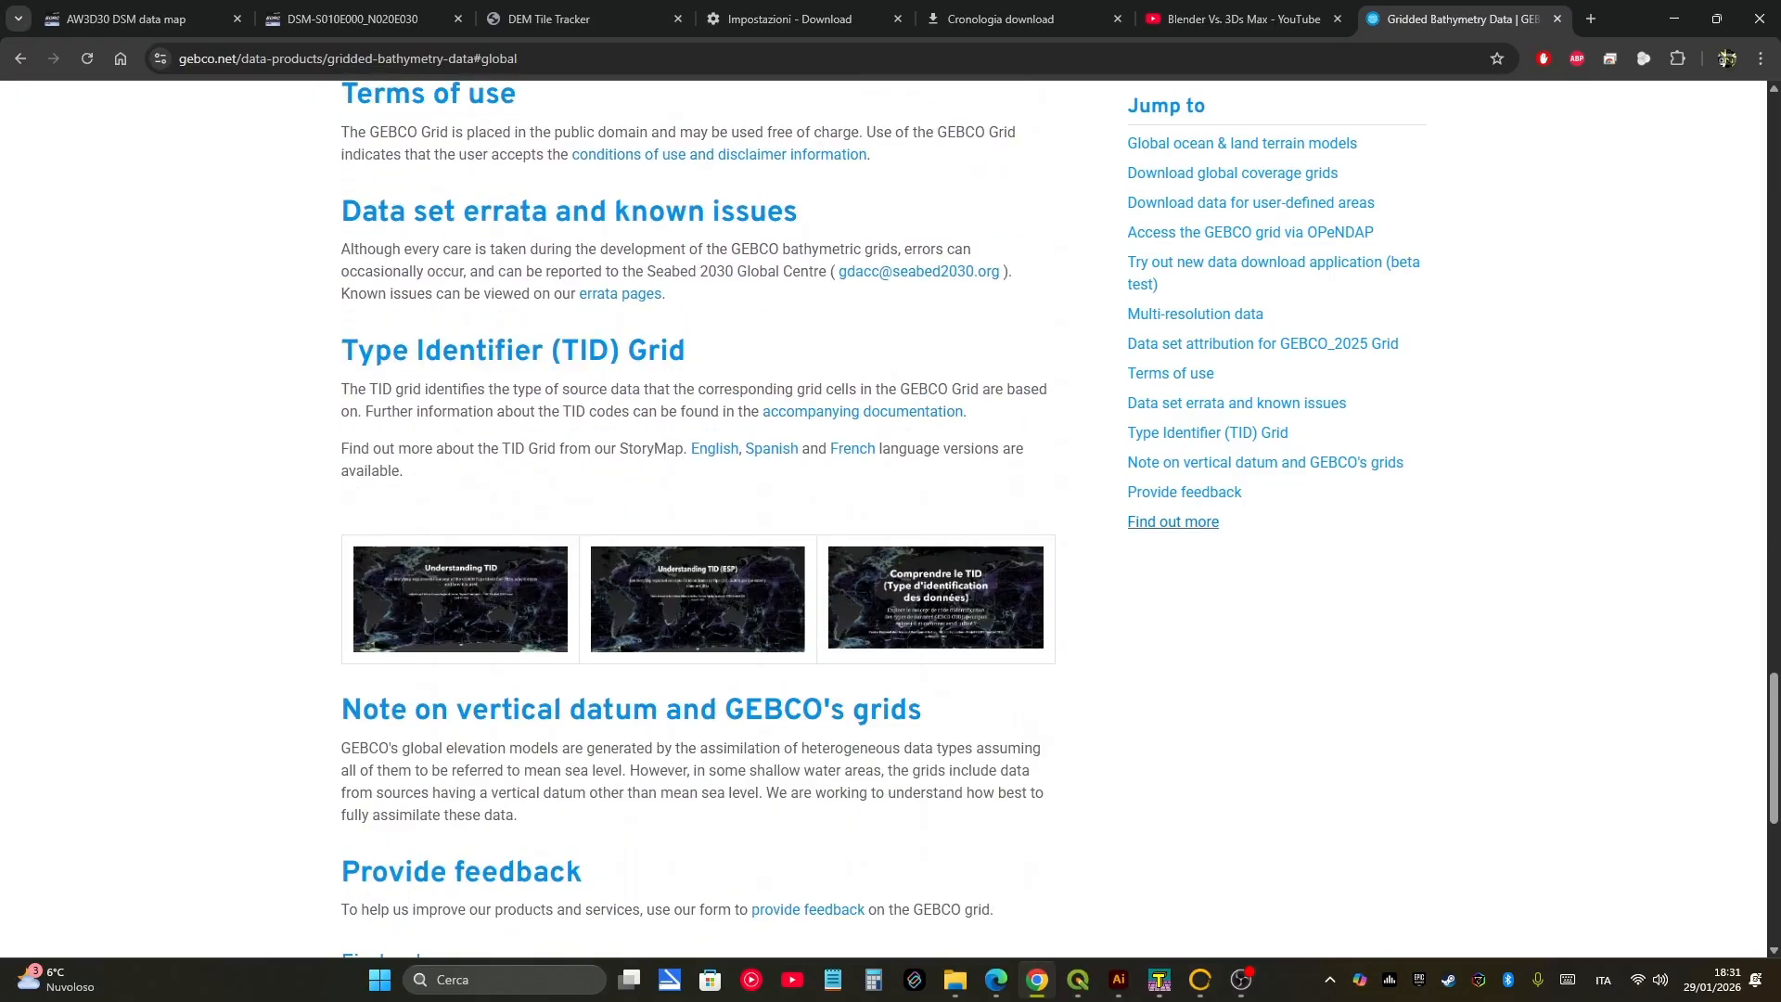
pyautogui.scroll(5, 698, 519)
pyautogui.scroll(14, 699, 520)
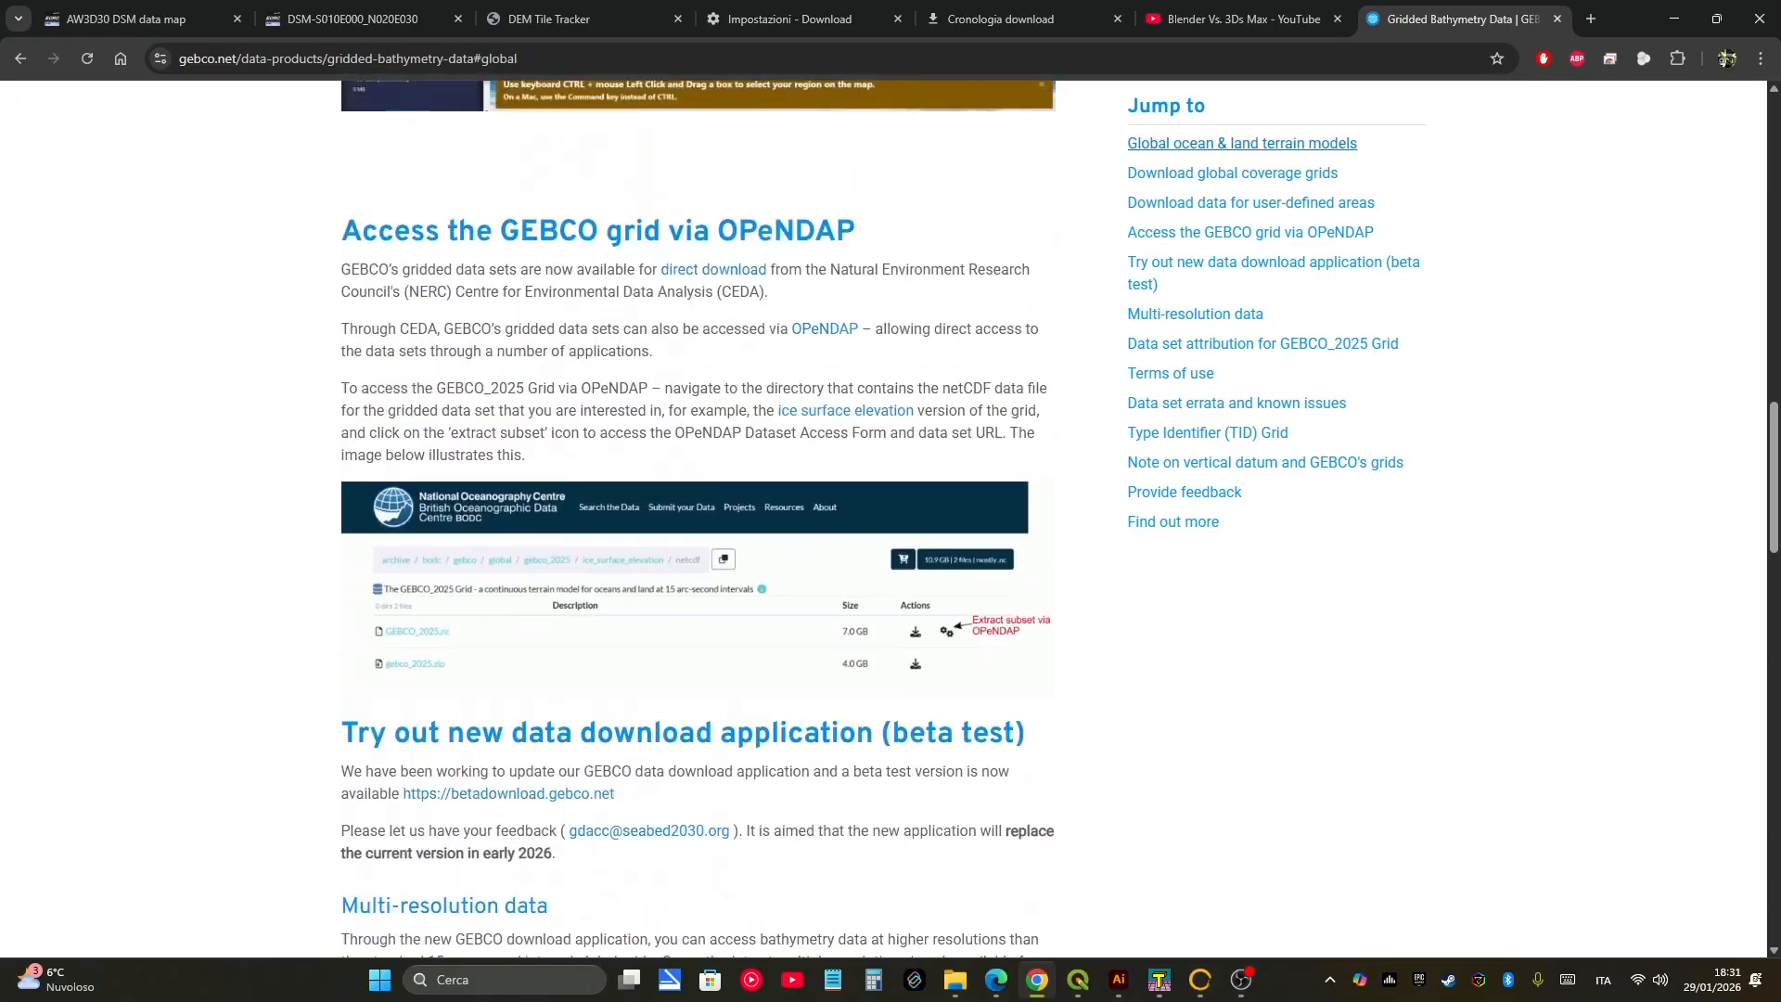
pyautogui.click(1234, 18)
pyautogui.click(1461, 18)
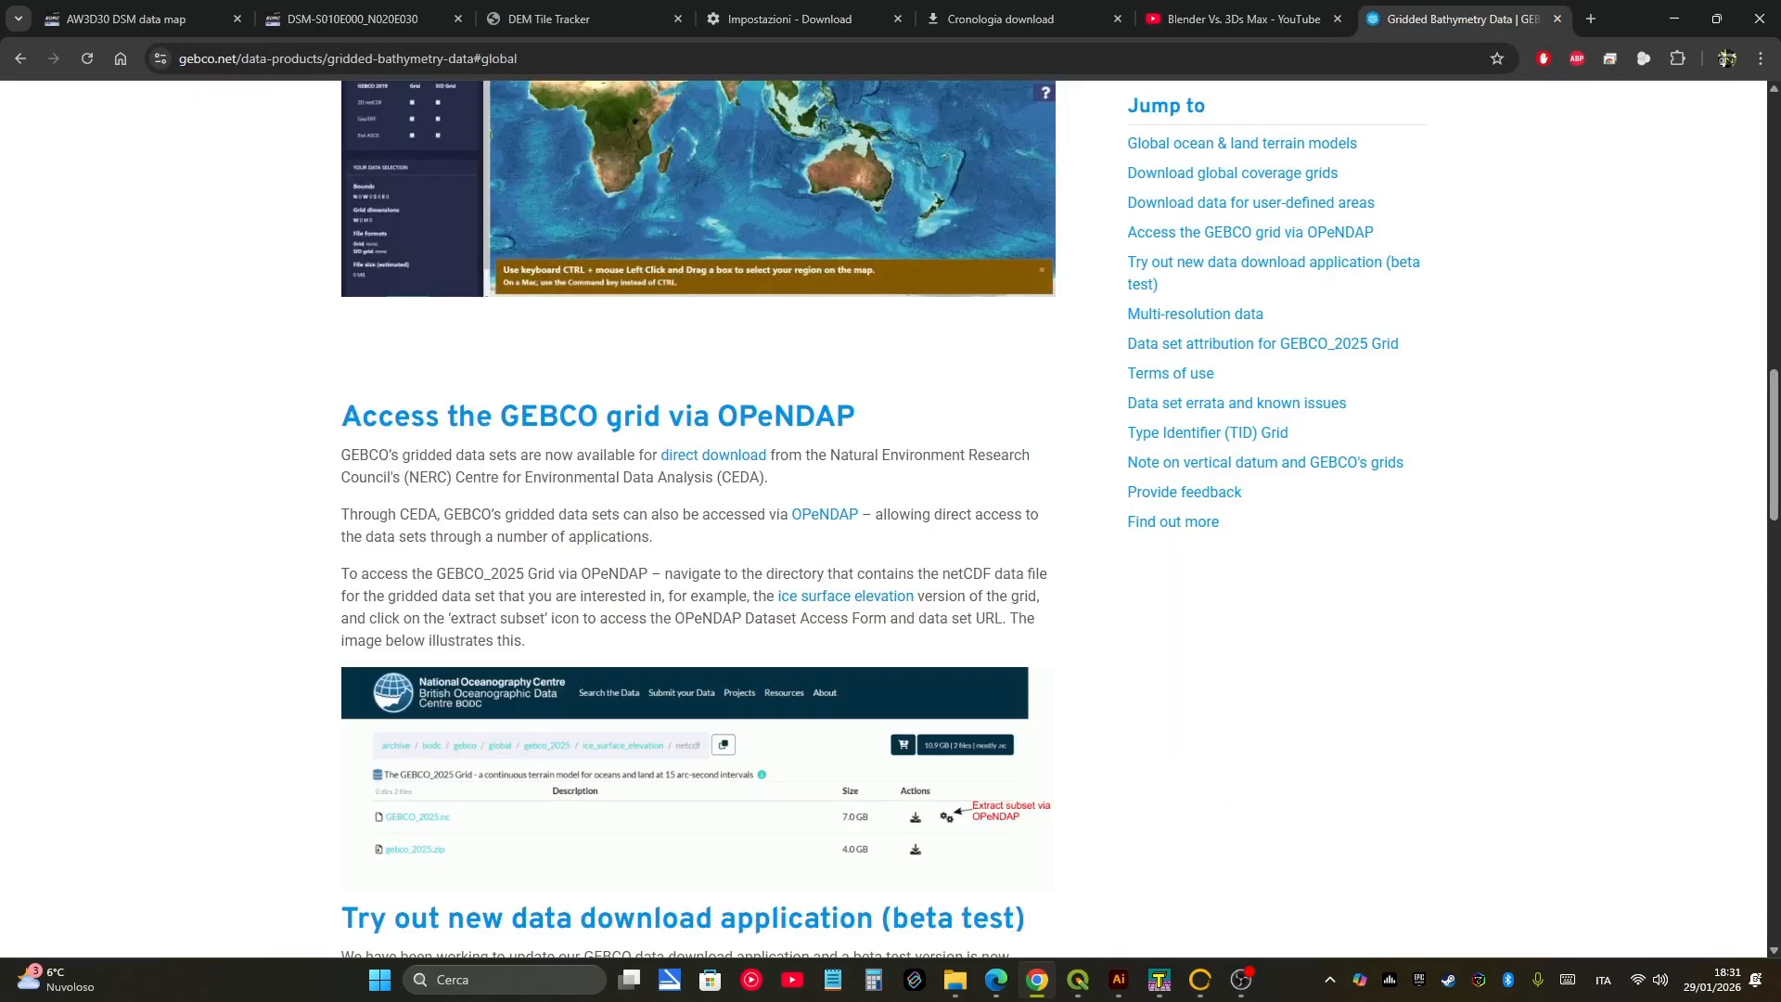
# Step: Open the GEBCO data download application for user-defined areas and dismiss its GEBCO 2025 announcement
pyautogui.scroll(4, 431, 284)
pyautogui.click(431, 284)
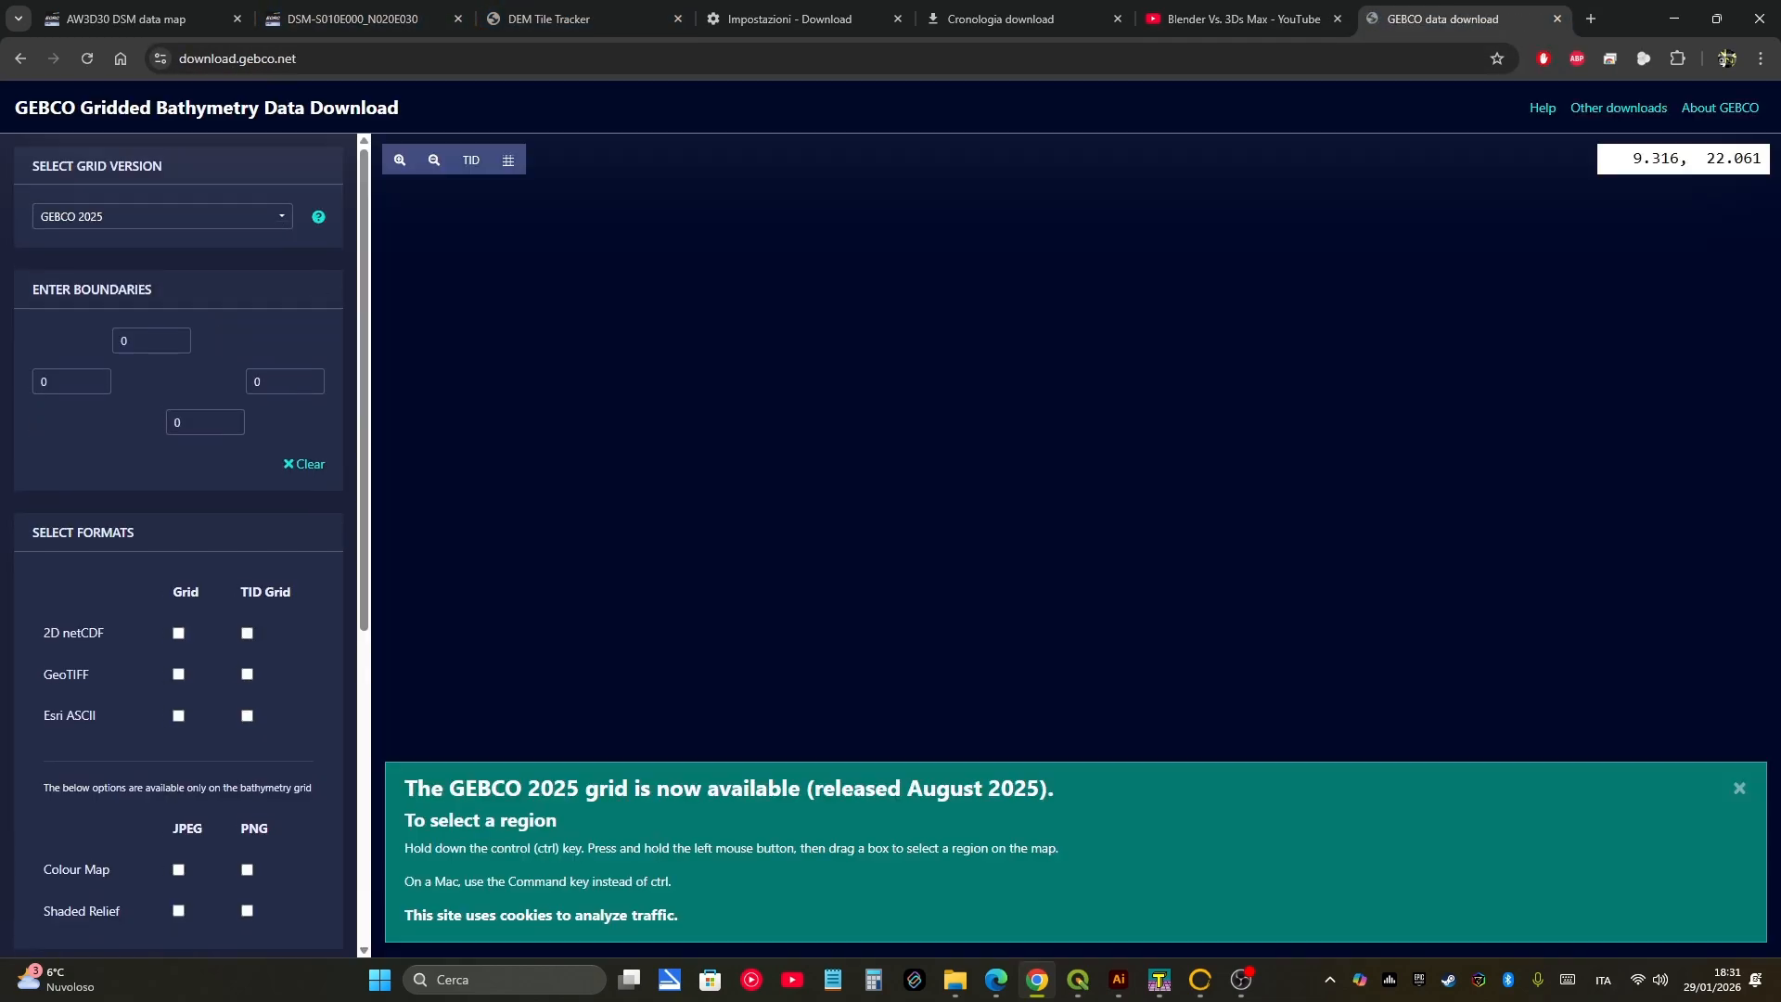
pyautogui.click(1739, 788)
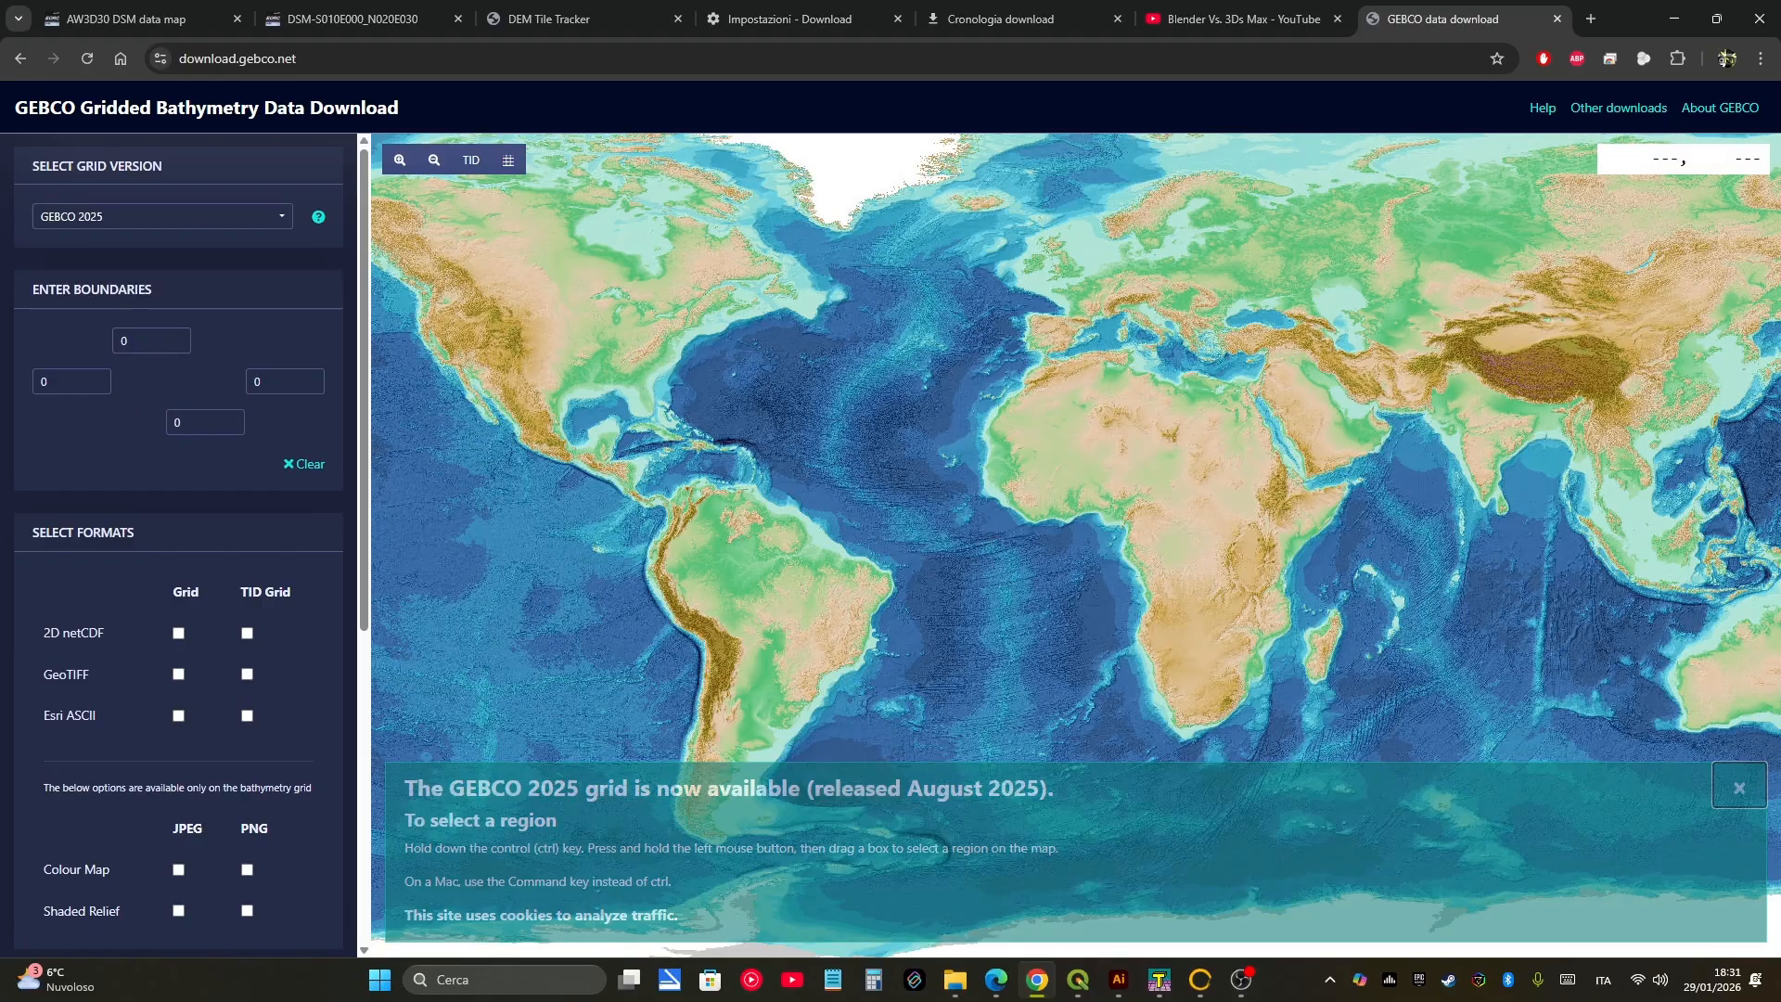
# Step: Examine the Atlantic seafloor relief off northwest Africa and Iberia on the download map at several zoom levels
pyautogui.moveTo(1049, 549); pyautogui.dragTo(1066, 613)
pyautogui.scroll(2, 1086, 608)
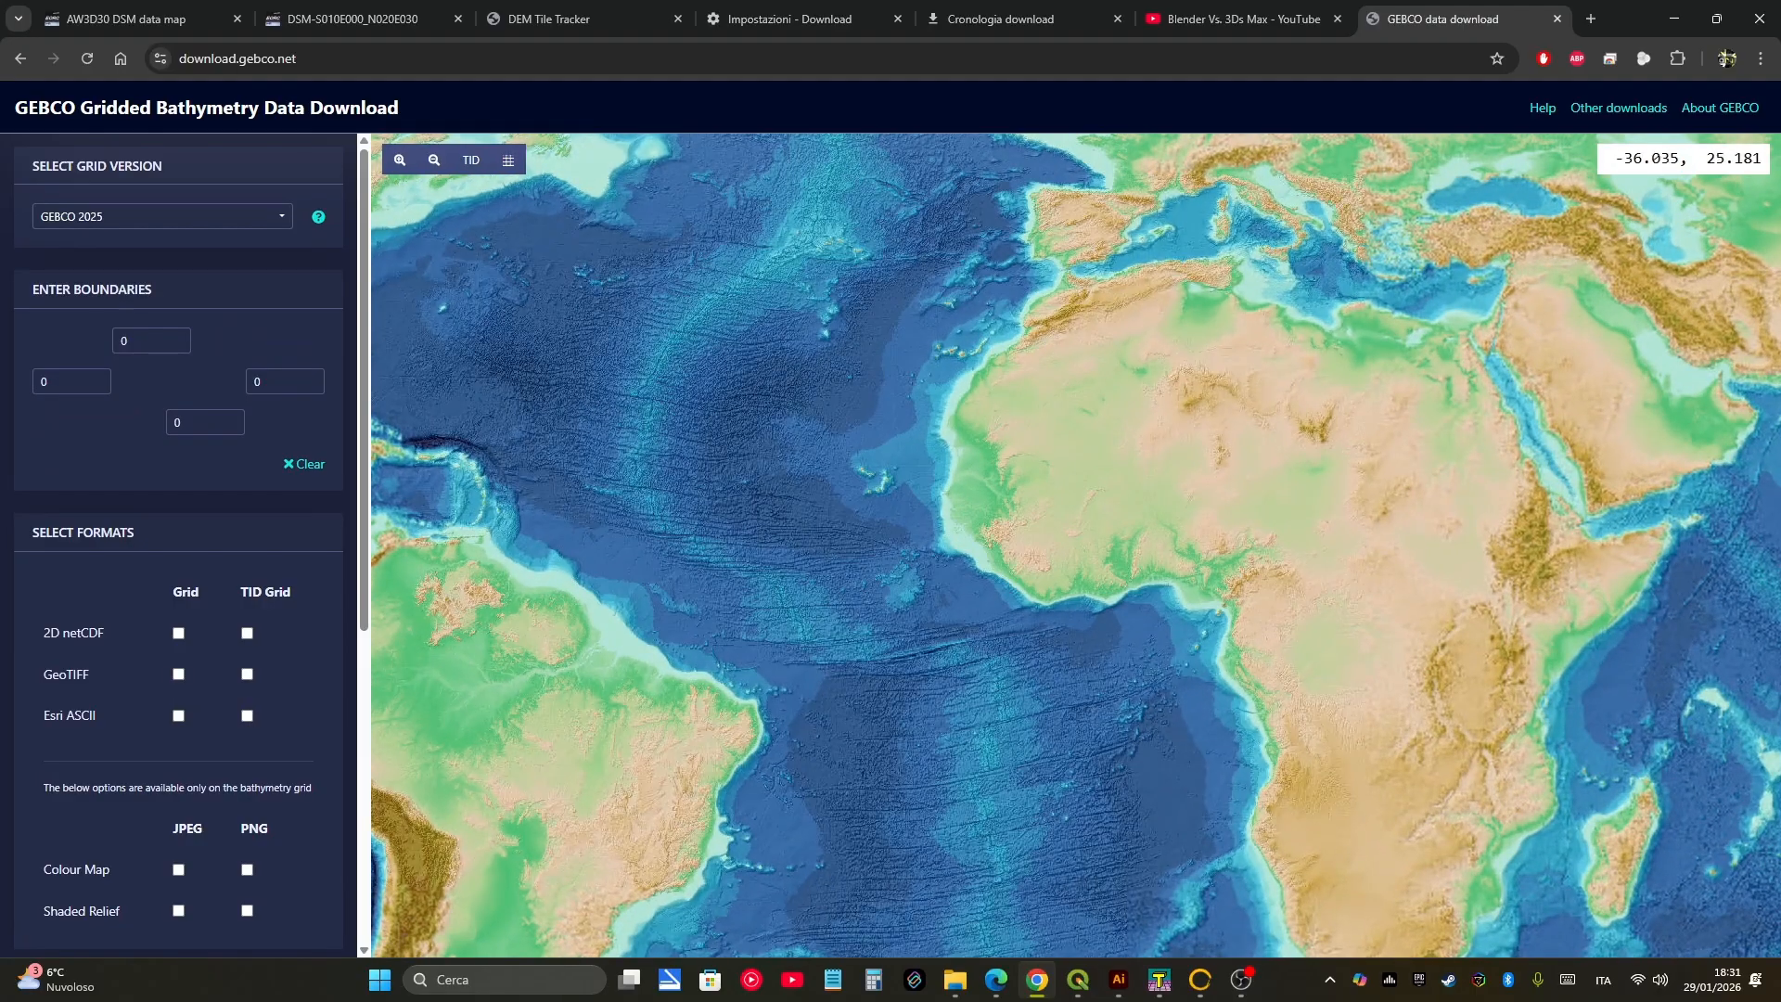
pyautogui.scroll(1, 1002, 348)
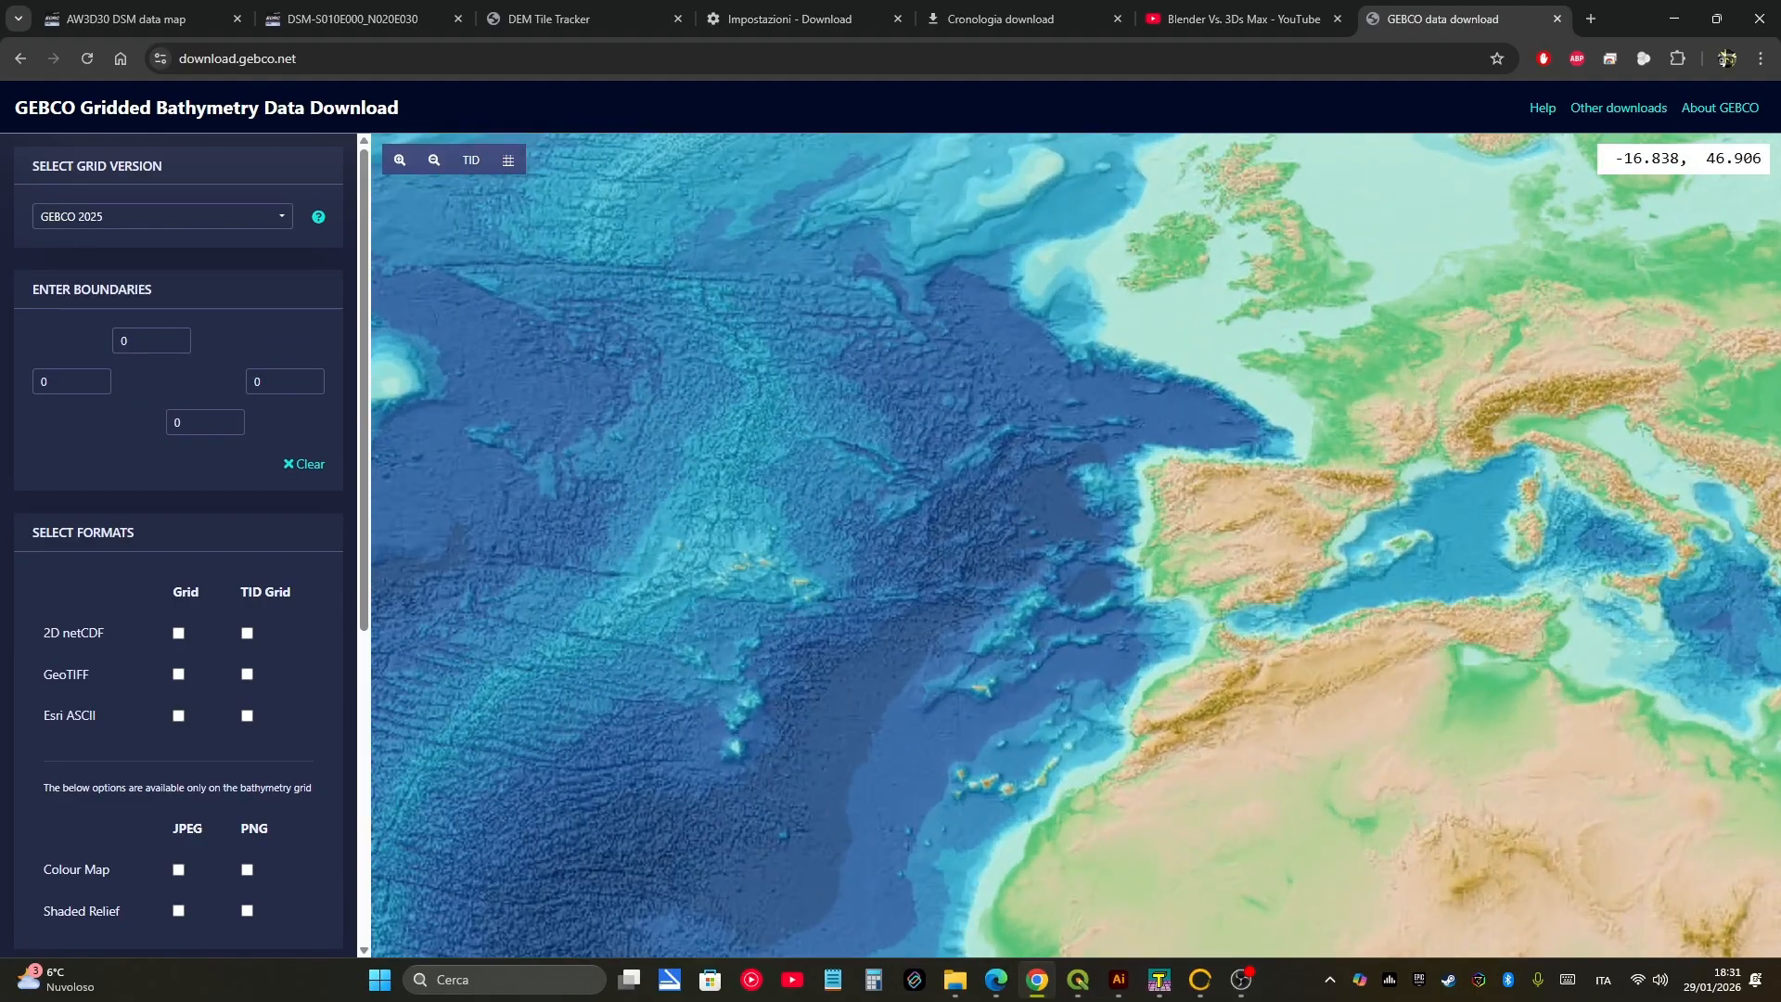
pyautogui.scroll(2, 1012, 650)
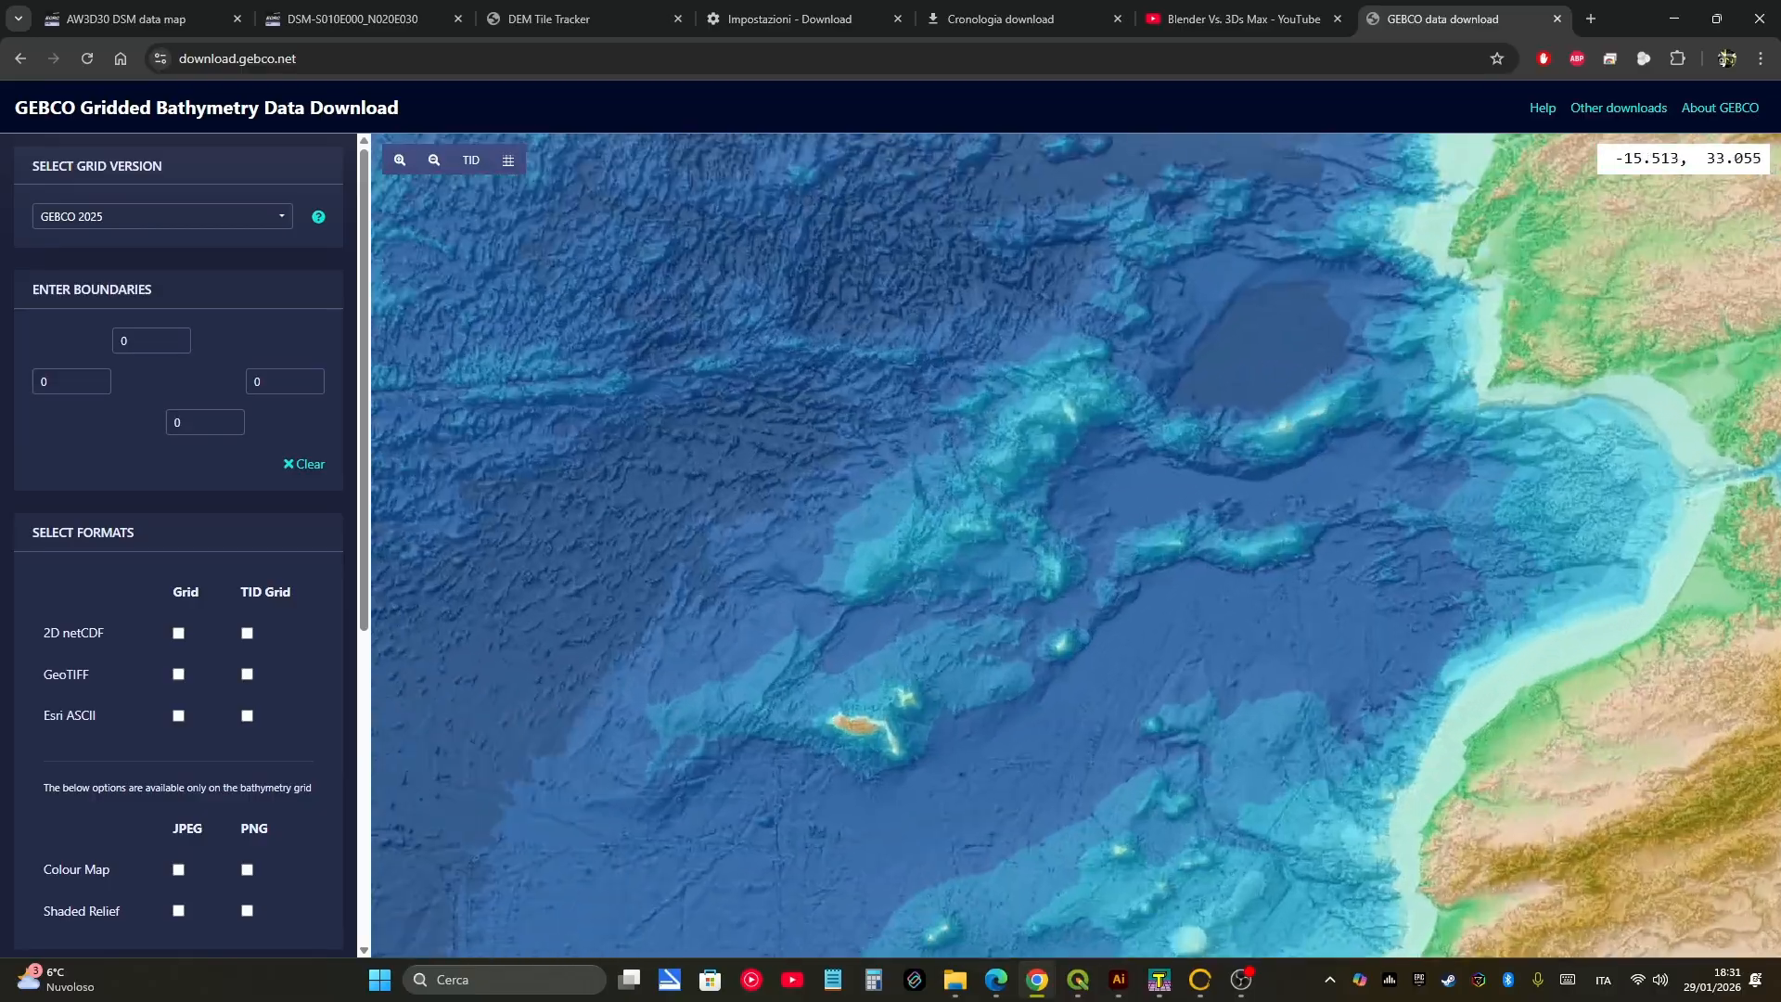
pyautogui.scroll(2, 937, 612)
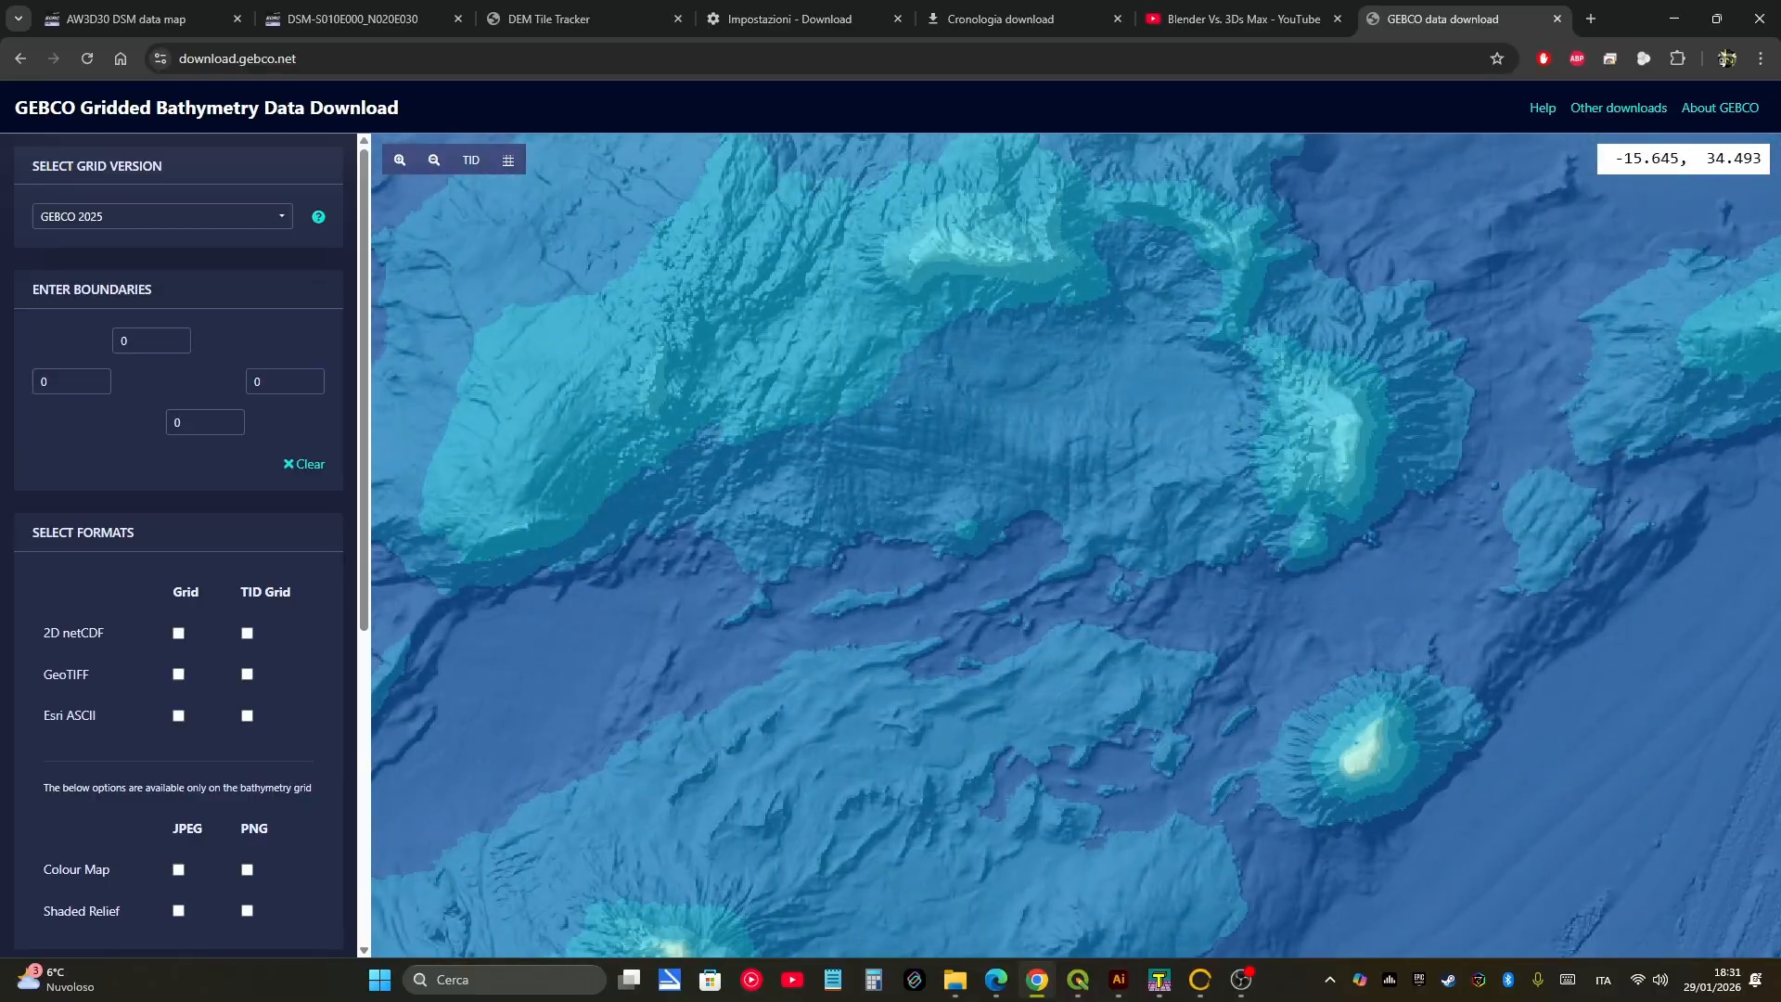
pyautogui.scroll(-2, 910, 505)
pyautogui.scroll(1, 937, 477)
pyautogui.scroll(-2, 937, 477)
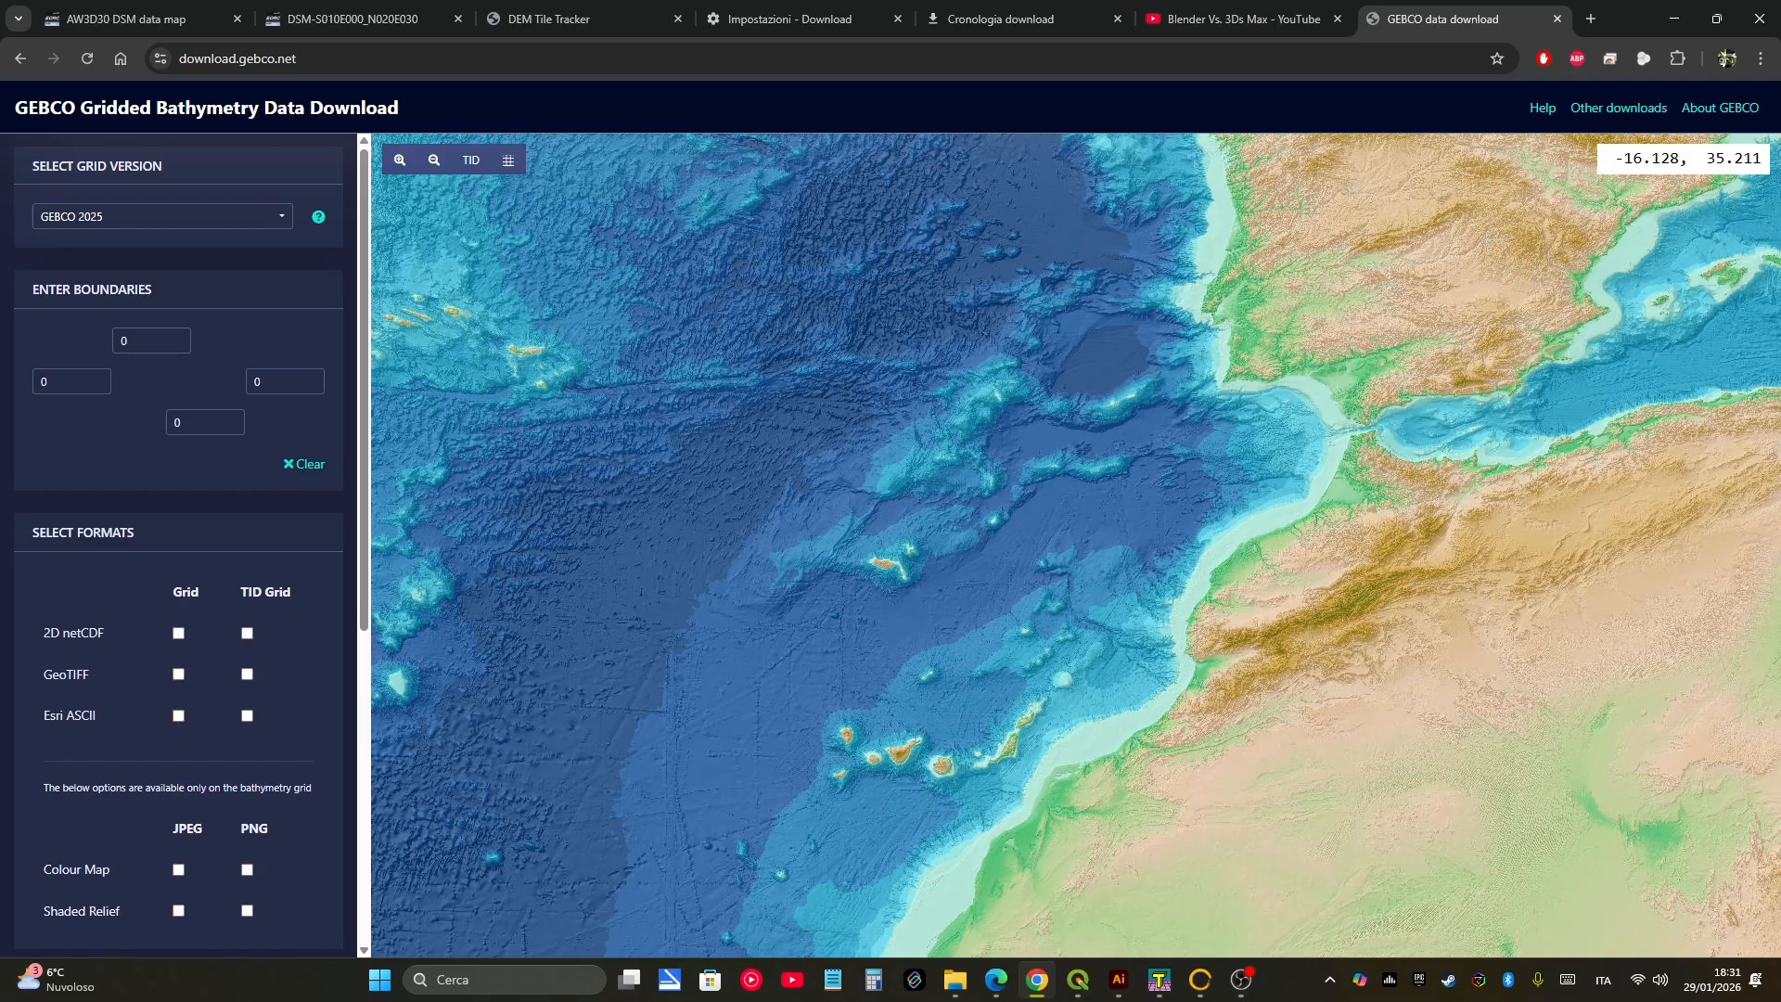
pyautogui.scroll(-1, 922, 464)
# Step: Examine the Mediterranean bathymetry on the download map, from the seas around Italy to the eastern basin
pyautogui.moveTo(1043, 411); pyautogui.dragTo(774, 598)
pyautogui.scroll(1, 1220, 450)
pyautogui.moveTo(1383, 626); pyautogui.dragTo(1173, 463)
pyautogui.scroll(1, 1174, 460)
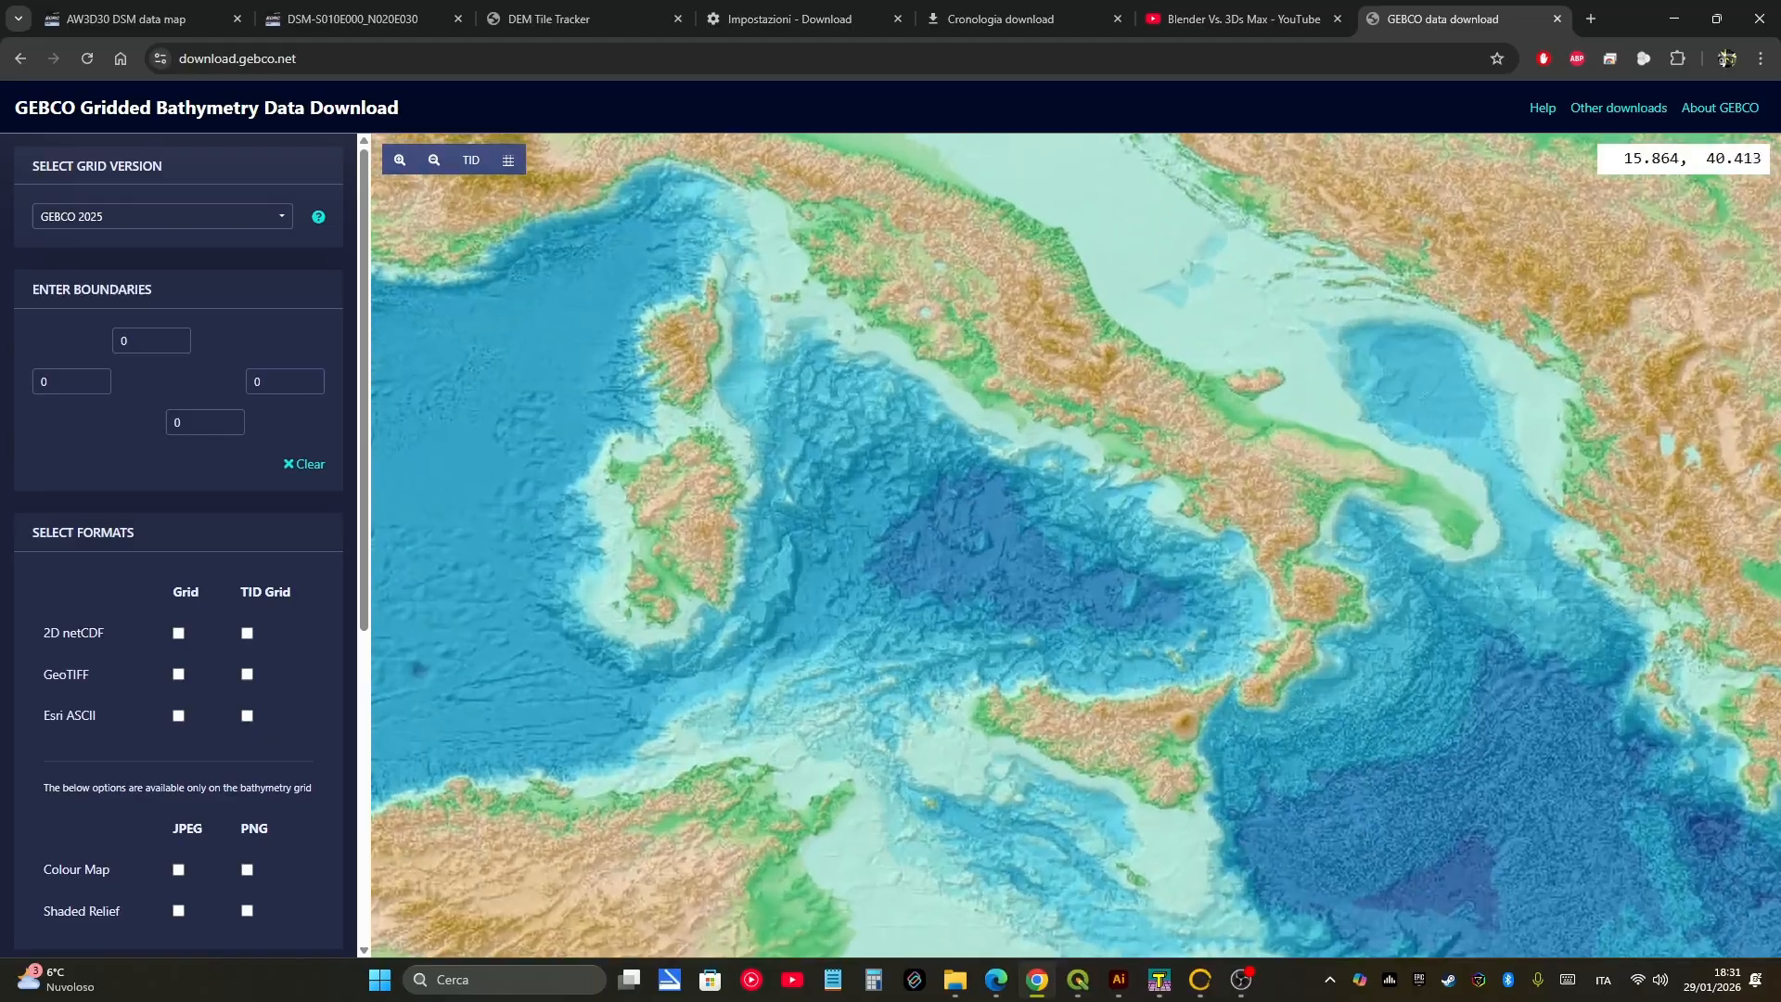
pyautogui.moveTo(1386, 554); pyautogui.dragTo(1112, 455)
pyautogui.scroll(-1, 1248, 543)
pyautogui.moveTo(1330, 574); pyautogui.dragTo(1085, 517)
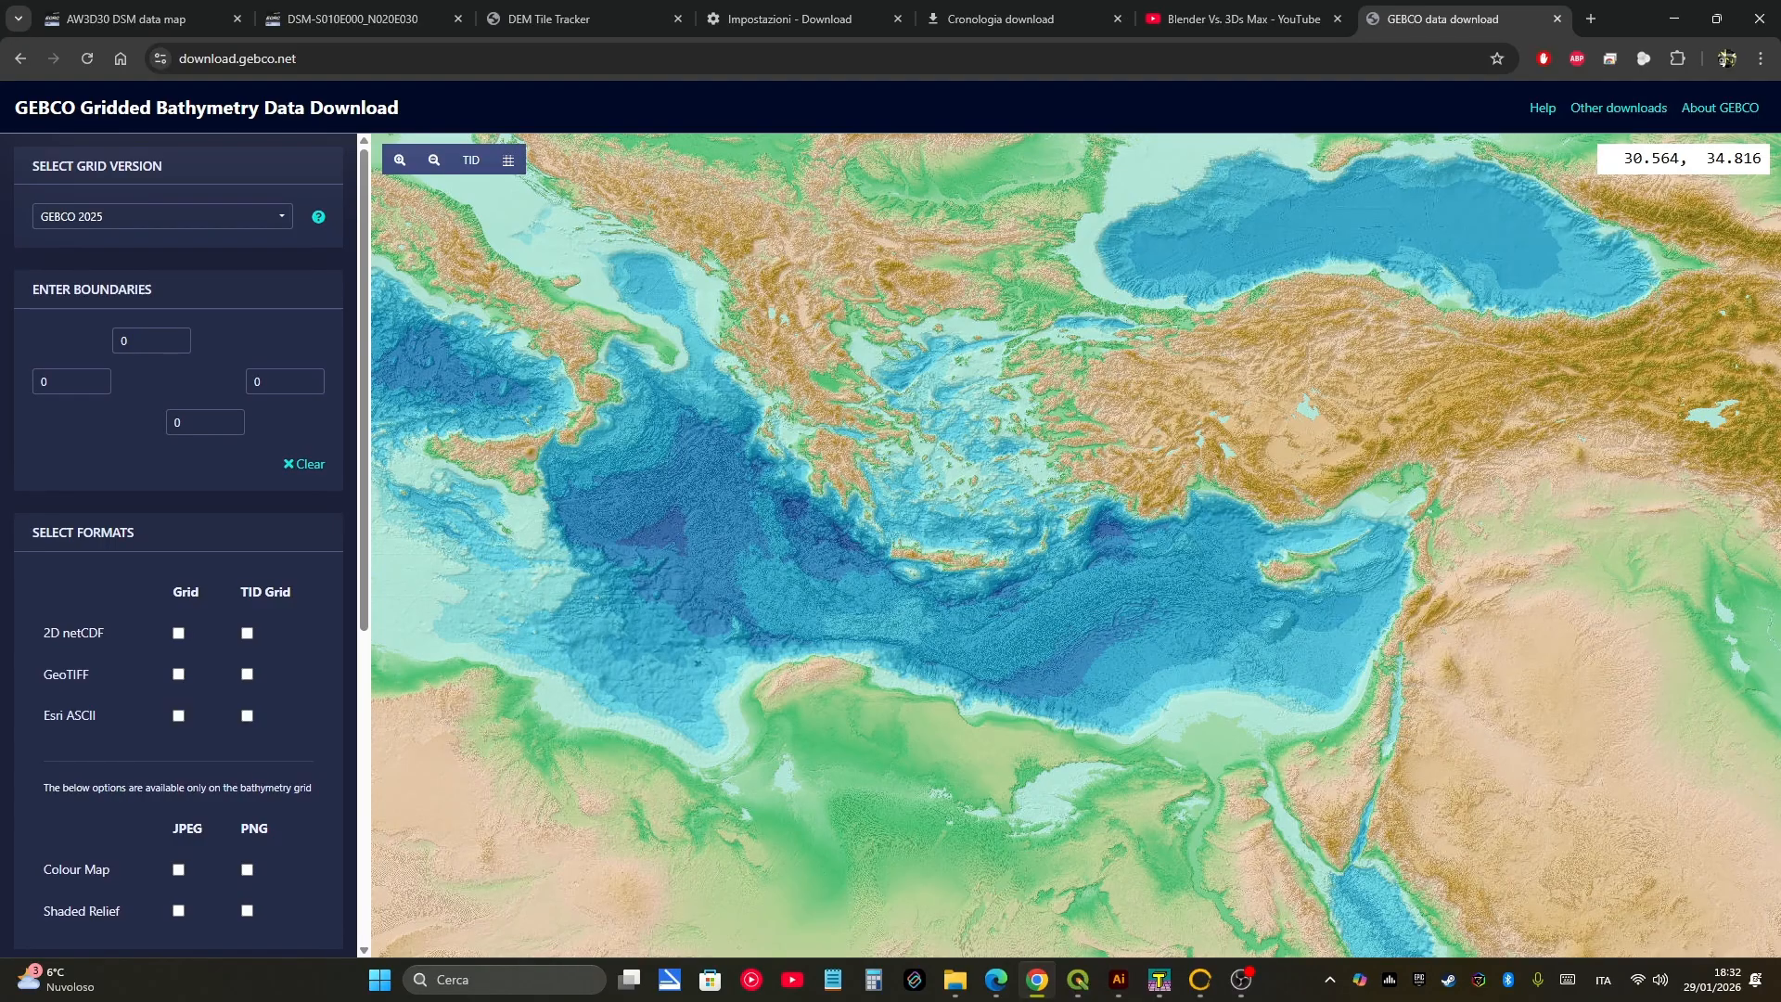
pyautogui.moveTo(533, 267); pyautogui.dragTo(1160, 507)
pyautogui.scroll(1, 998, 427)
pyautogui.moveTo(1007, 728); pyautogui.dragTo(976, 505)
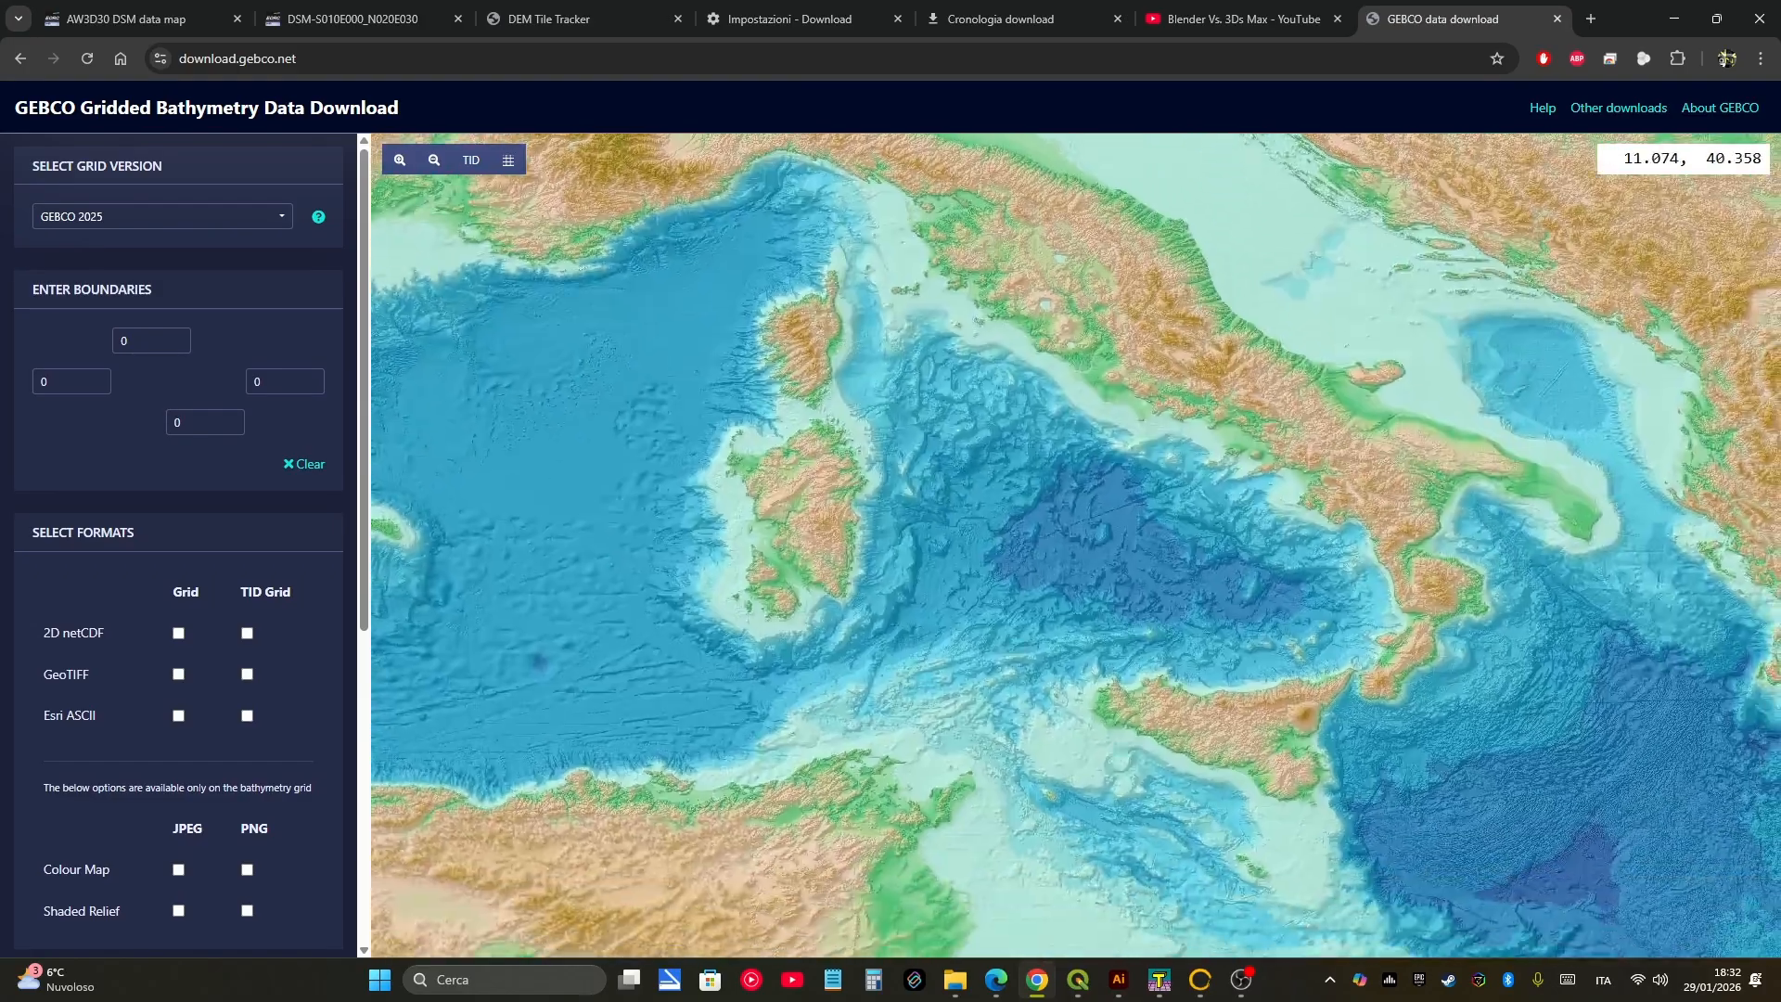
pyautogui.scroll(1, 969, 478)
pyautogui.scroll(-1, 1099, 430)
pyautogui.scroll(-1, 1099, 430)
pyautogui.moveTo(1262, 556); pyautogui.dragTo(1117, 482)
pyautogui.scroll(-1, 1197, 583)
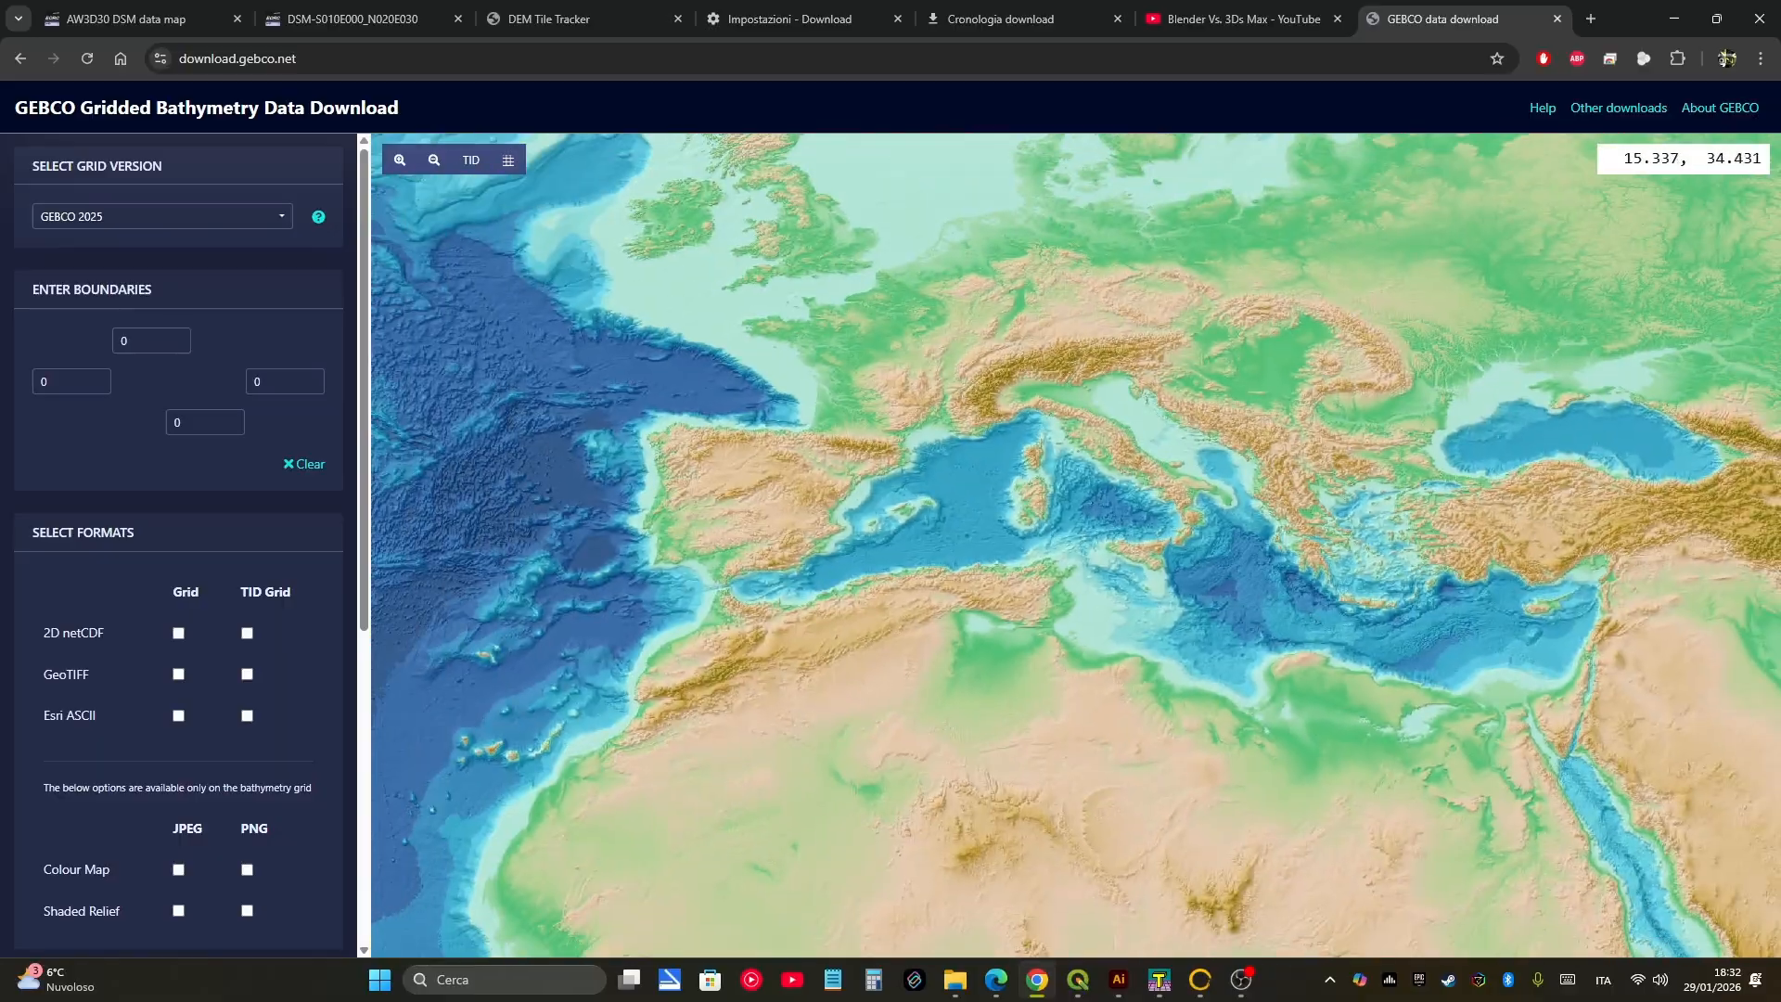
# Step: Examine the Kamchatka coast and its nearby islands, and return across Asia to the western Mediterranean on the download map
pyautogui.scroll(-1, 1048, 524)
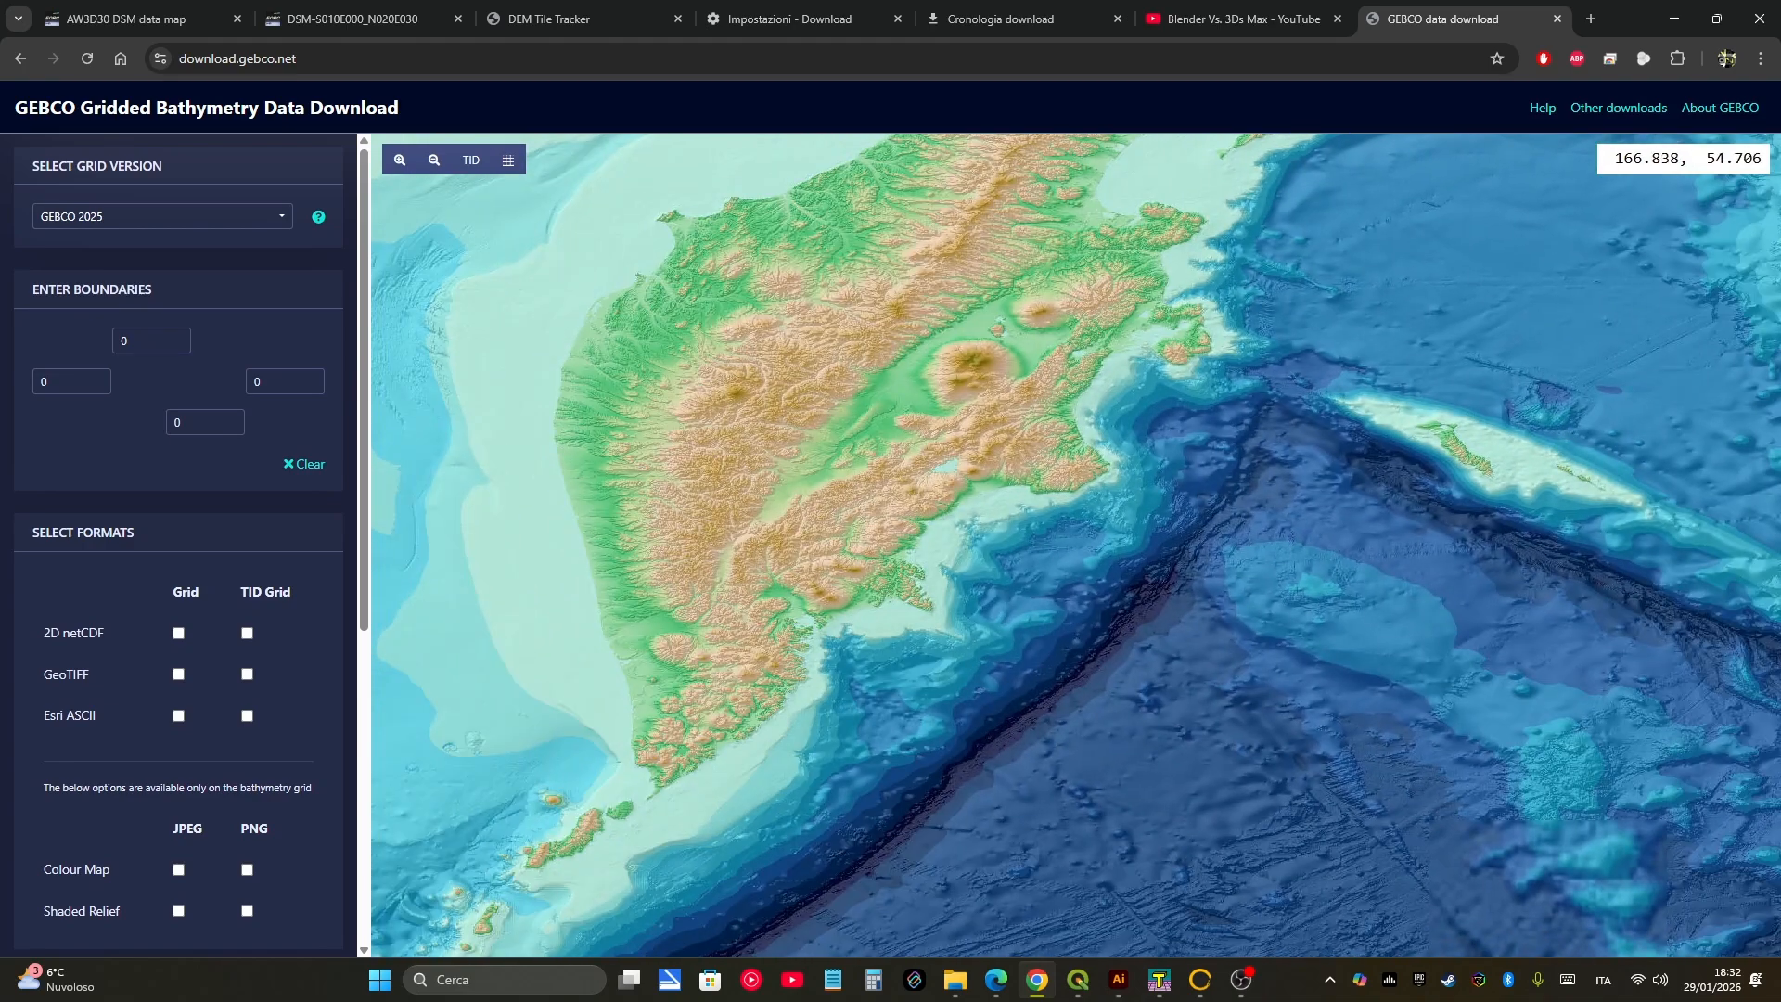
pyautogui.scroll(1, 1498, 443)
pyautogui.scroll(1, 1433, 384)
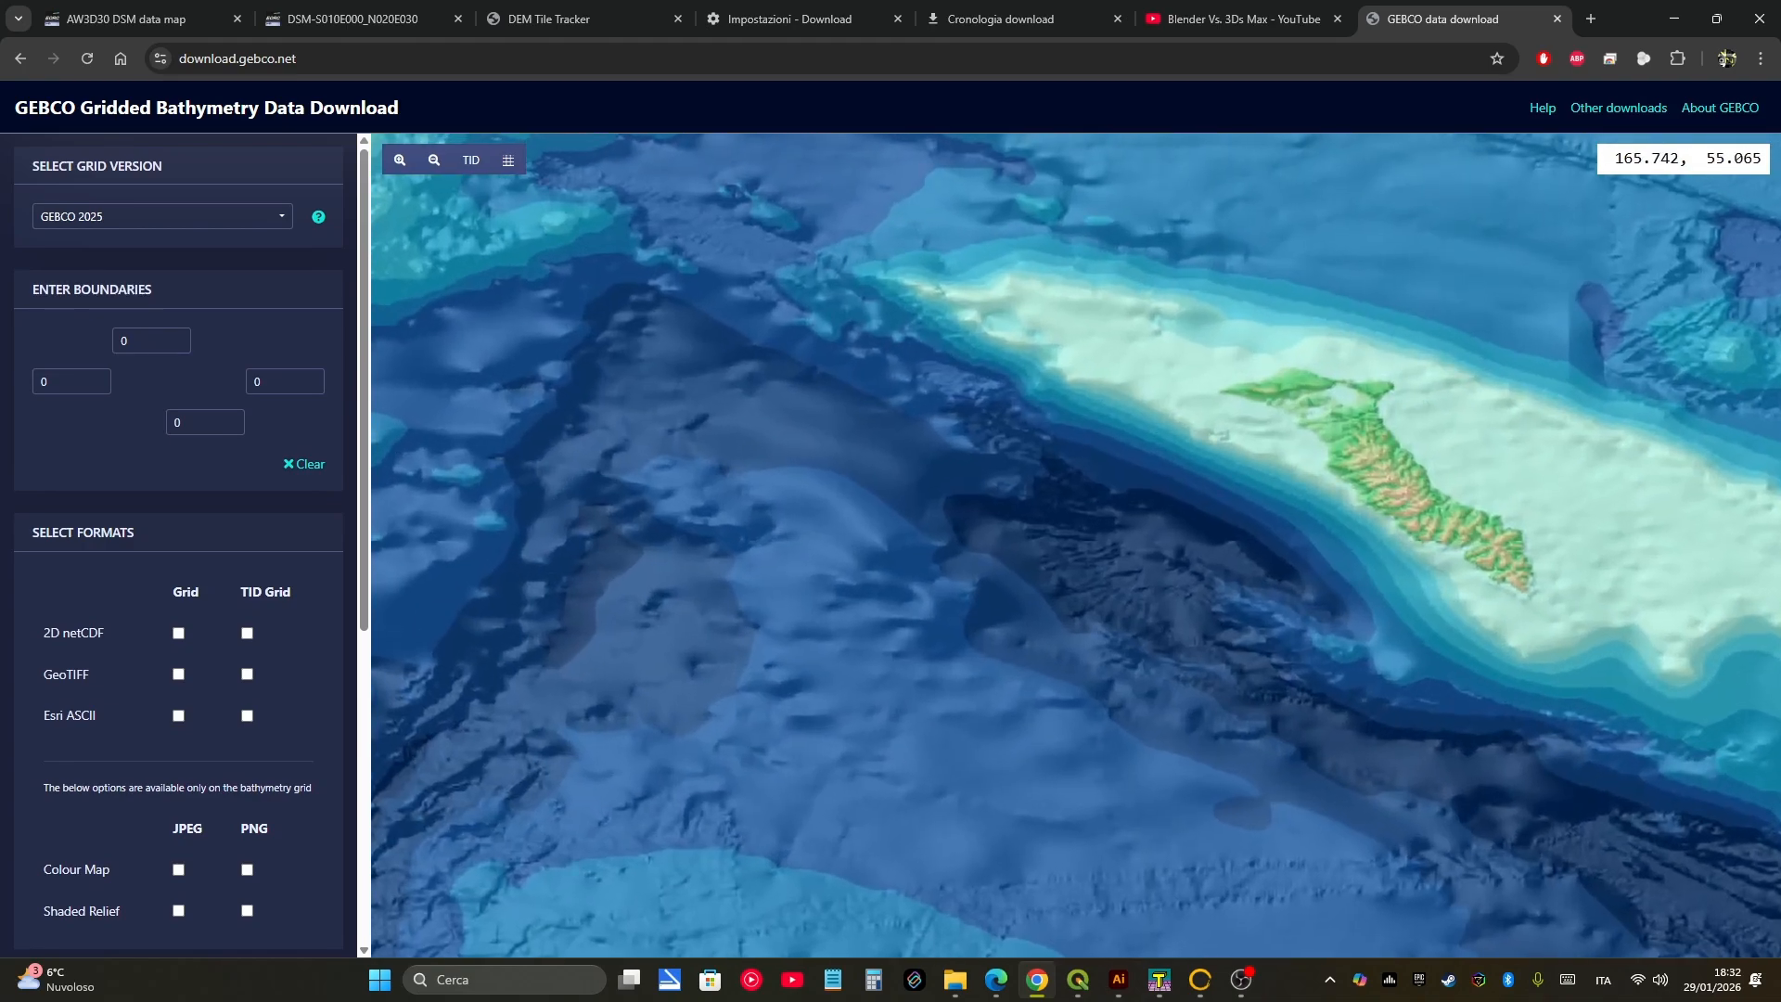
pyautogui.scroll(-2, 1119, 444)
pyautogui.scroll(-4, 1076, 546)
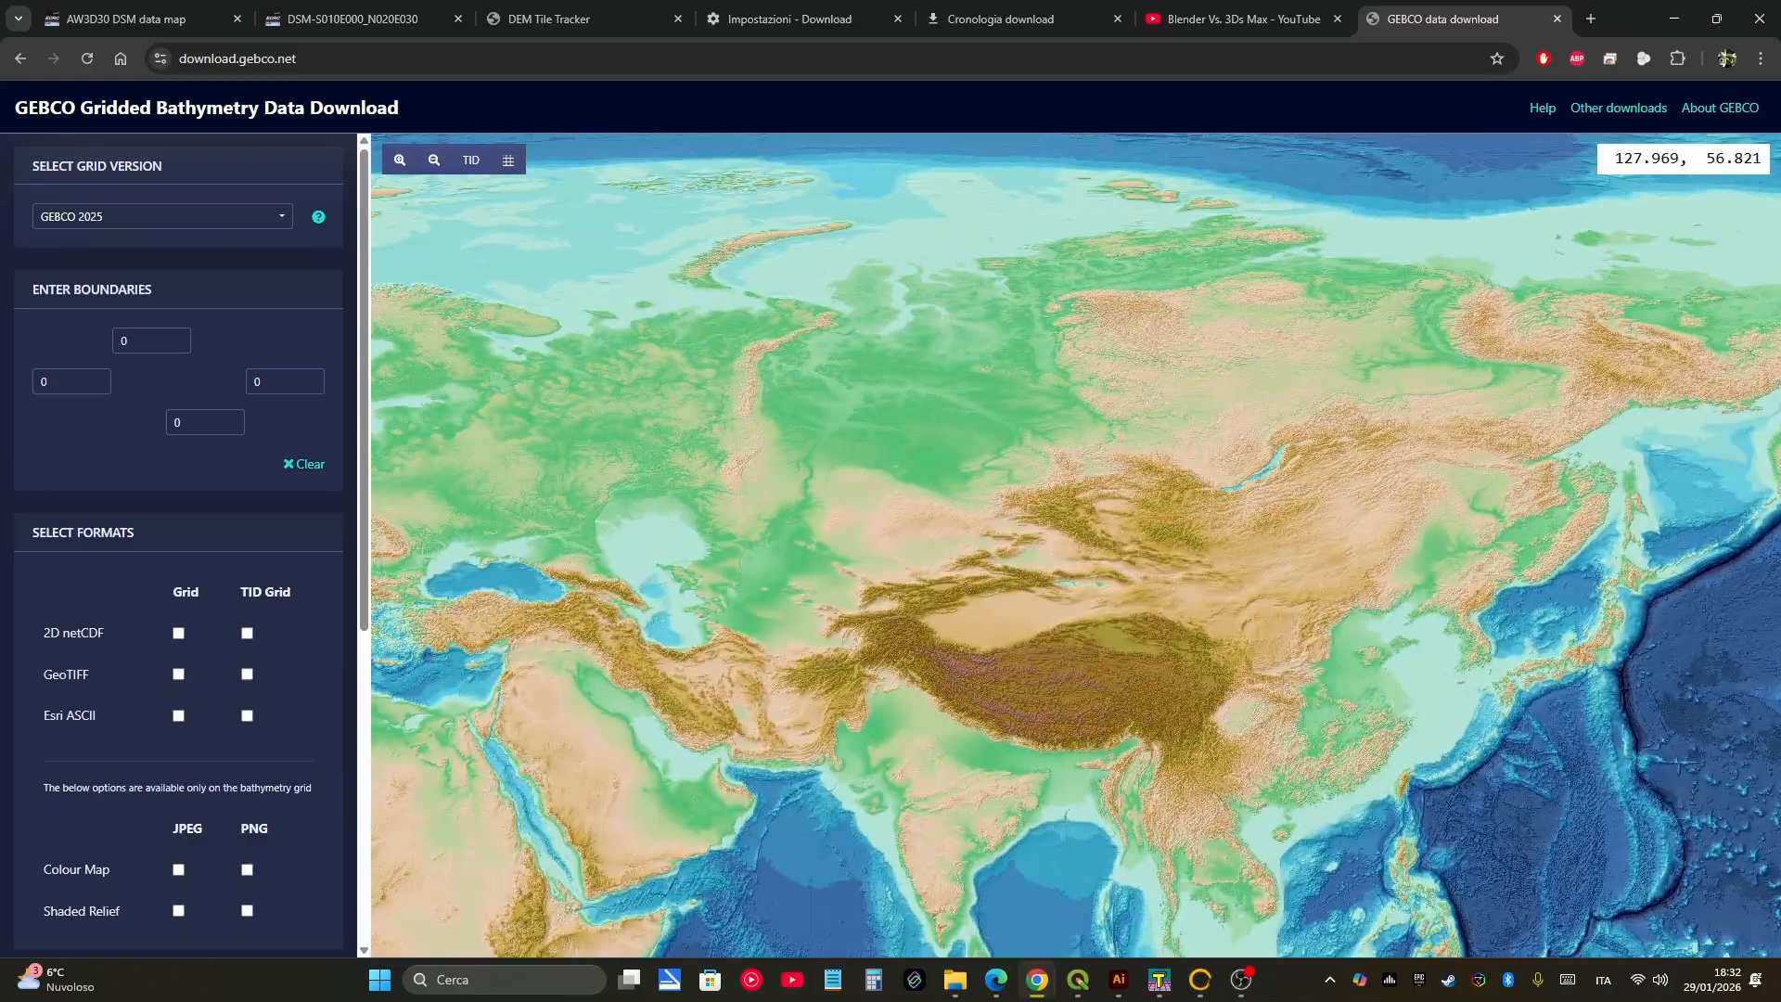
pyautogui.moveTo(1477, 434); pyautogui.dragTo(1735, 395)
pyautogui.scroll(2, 952, 501)
pyautogui.scroll(1, 947, 508)
pyautogui.moveTo(870, 544); pyautogui.dragTo(1164, 507)
pyautogui.scroll(-1, 1170, 485)
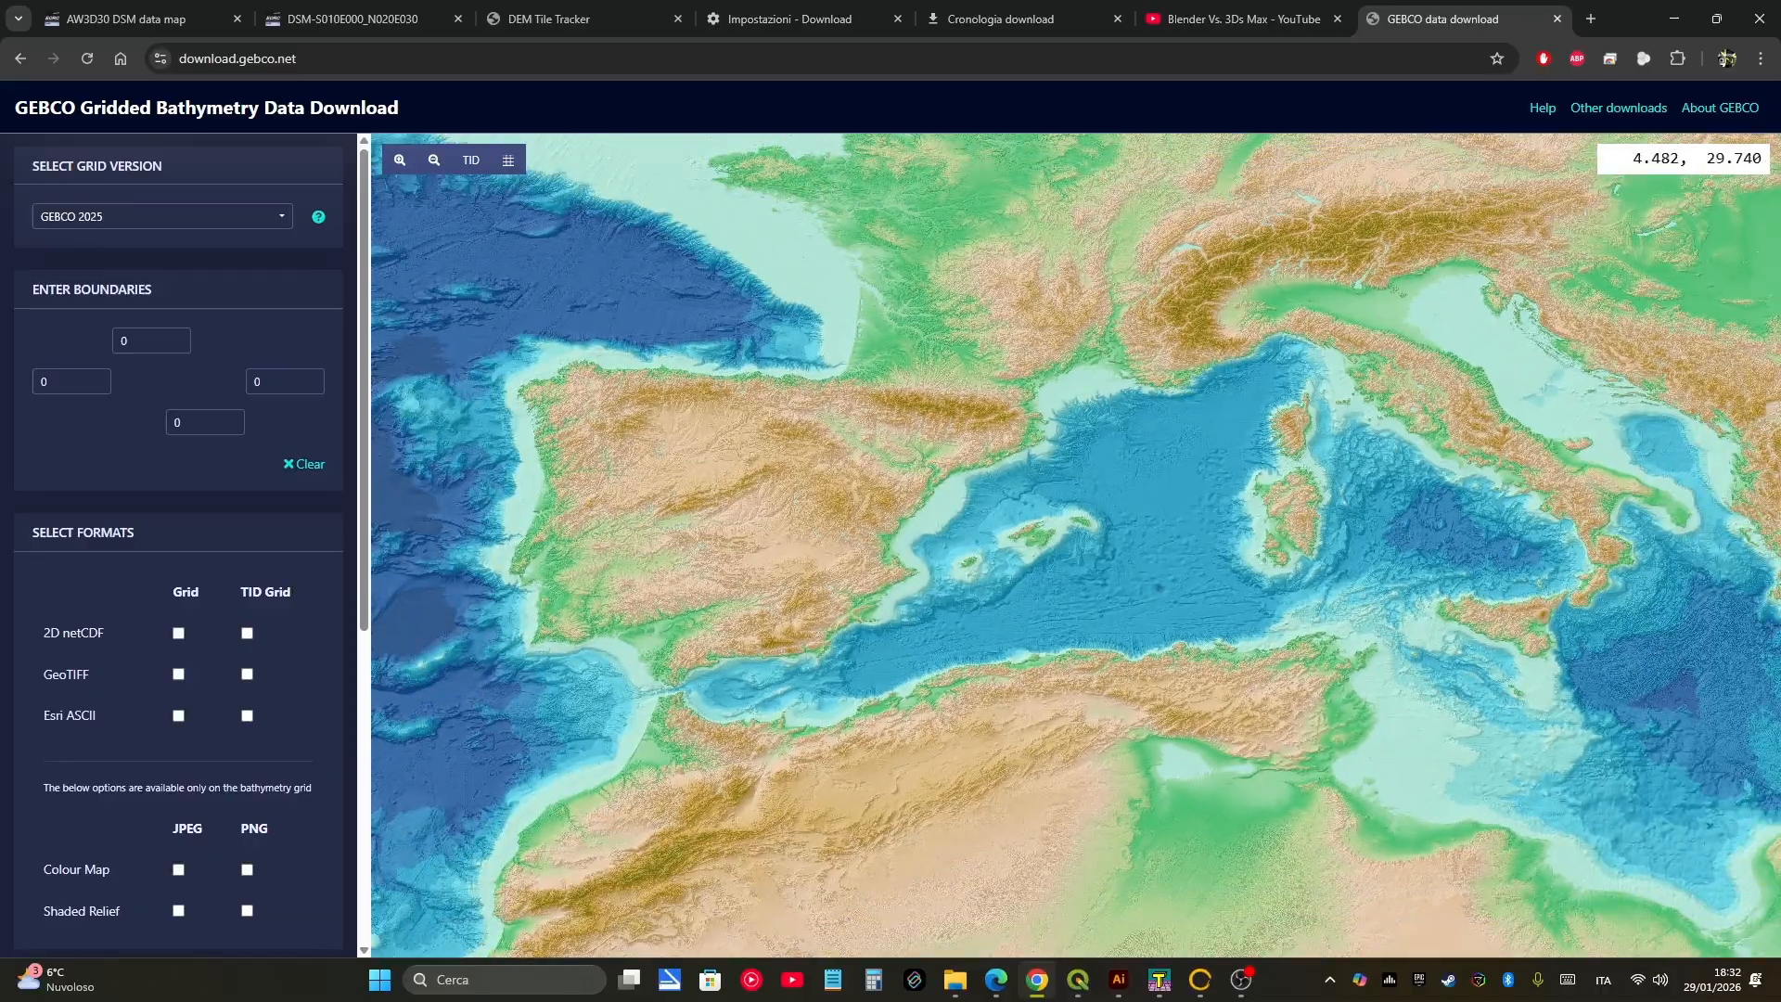
# Step: Switch to QGIS and examine the numbered 30-degree grid over the exported GEBCO tiles and satellite imagery
pyautogui.click(1077, 979)
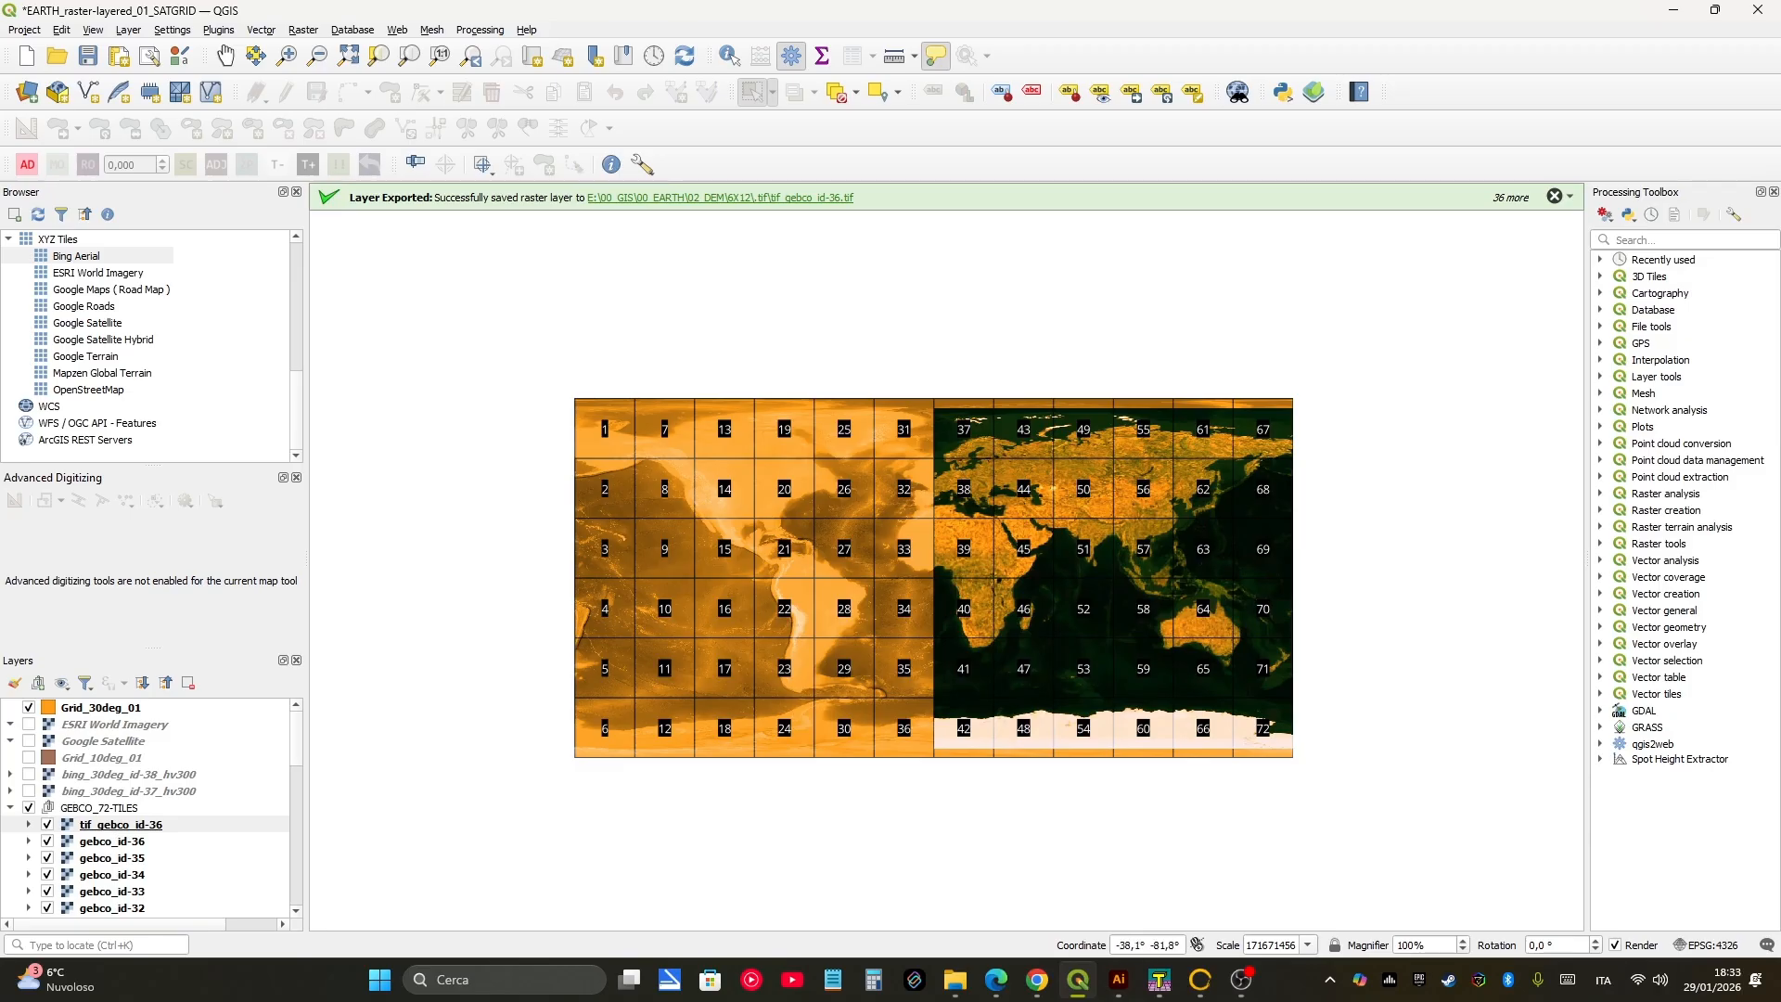
pyautogui.moveTo(1071, 433); pyautogui.dragTo(1058, 409, button='middle')
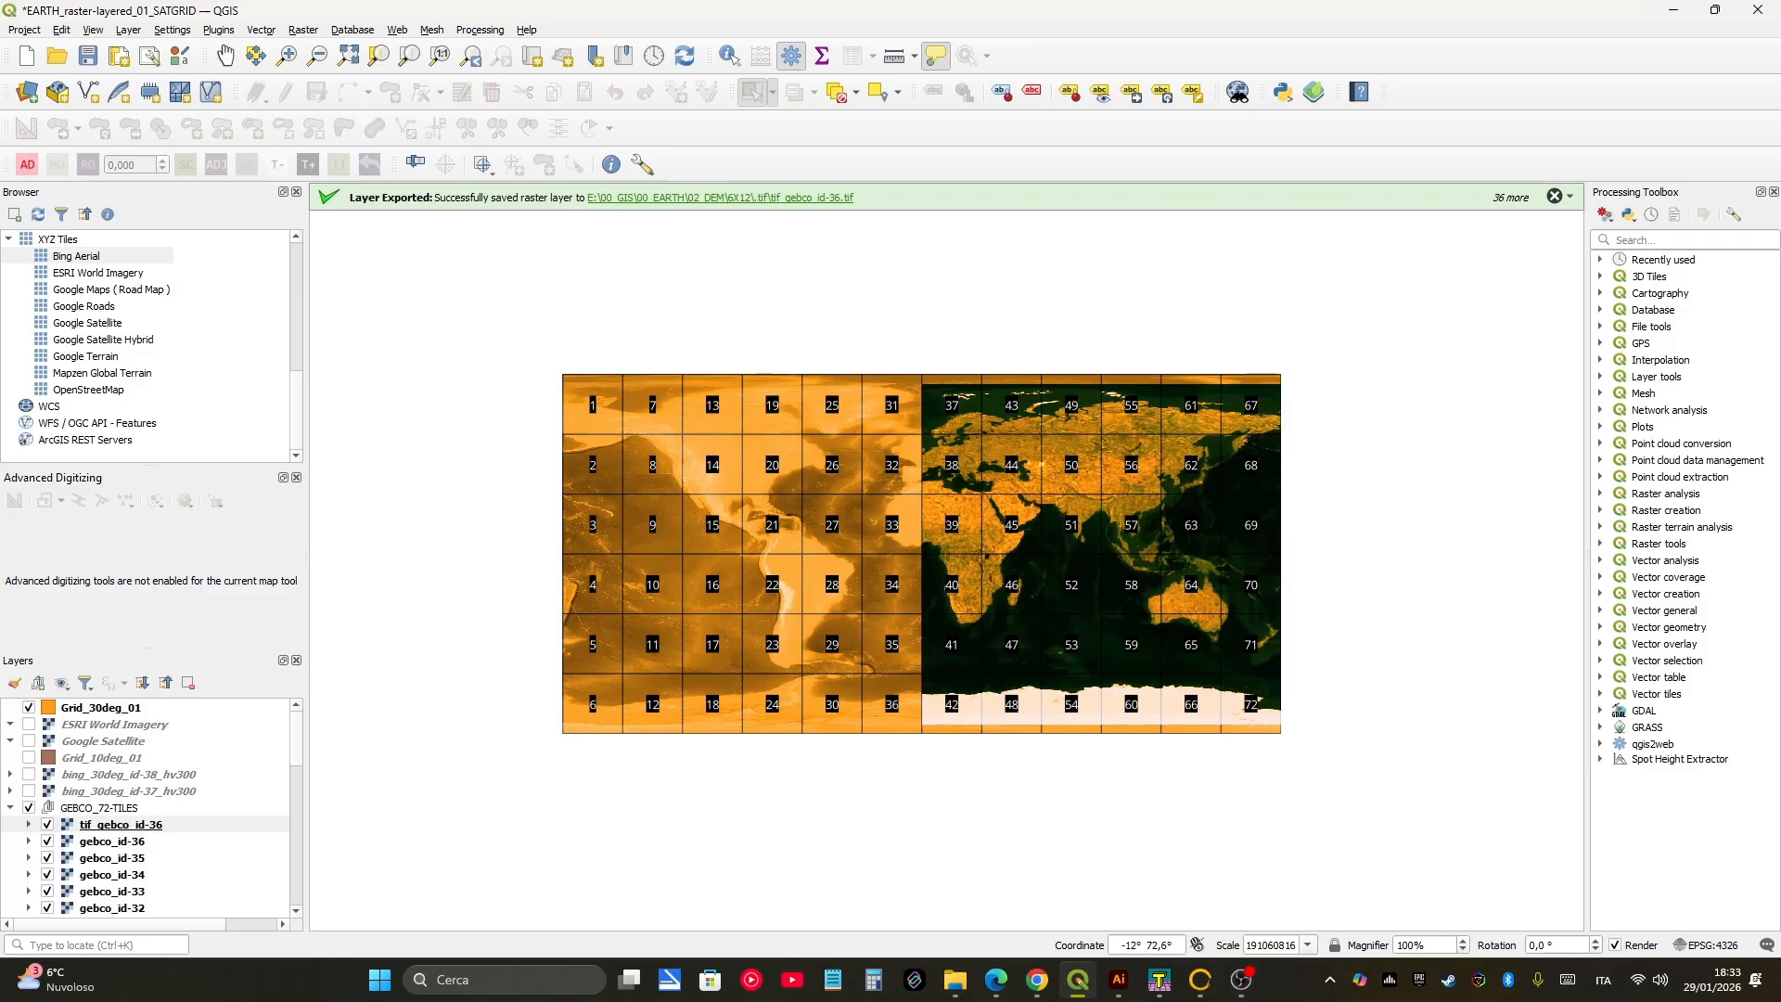
pyautogui.scroll(1, 770, 457)
pyautogui.moveTo(558, 637); pyautogui.dragTo(758, 488, button='middle')
pyautogui.scroll(-1, 852, 588)
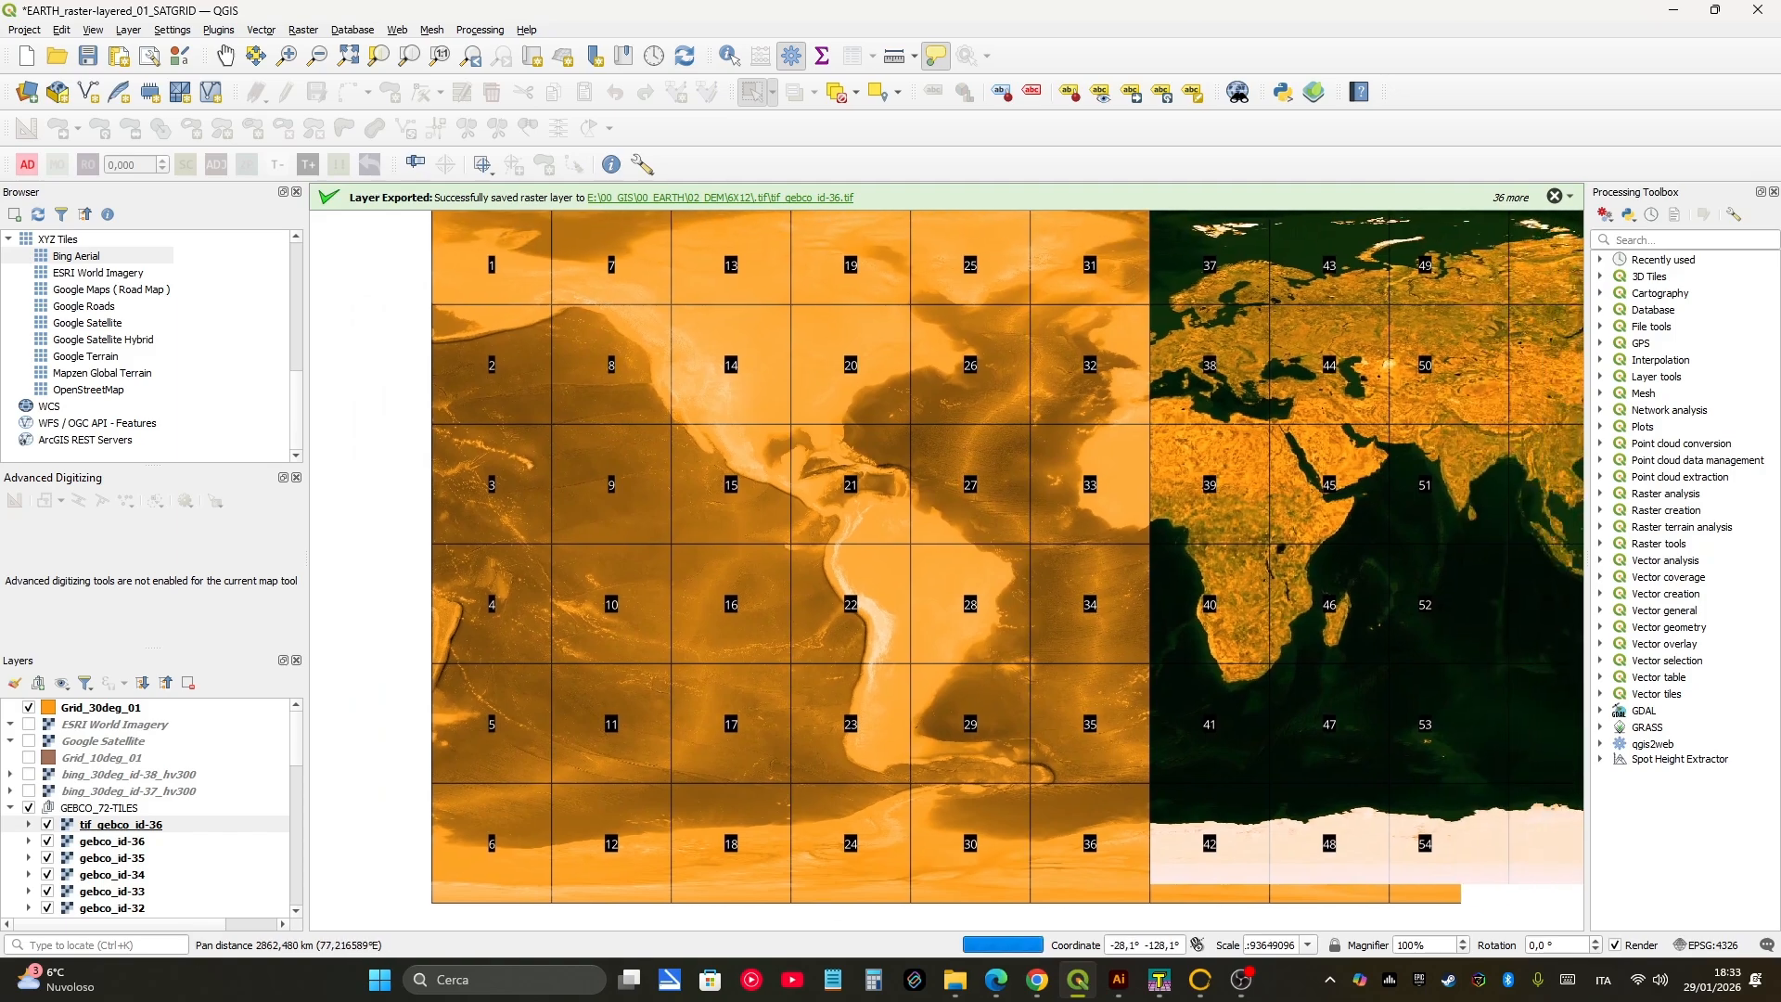
pyautogui.moveTo(852, 588); pyautogui.dragTo(853, 588, button='middle')
pyautogui.scroll(2, 840, 448)
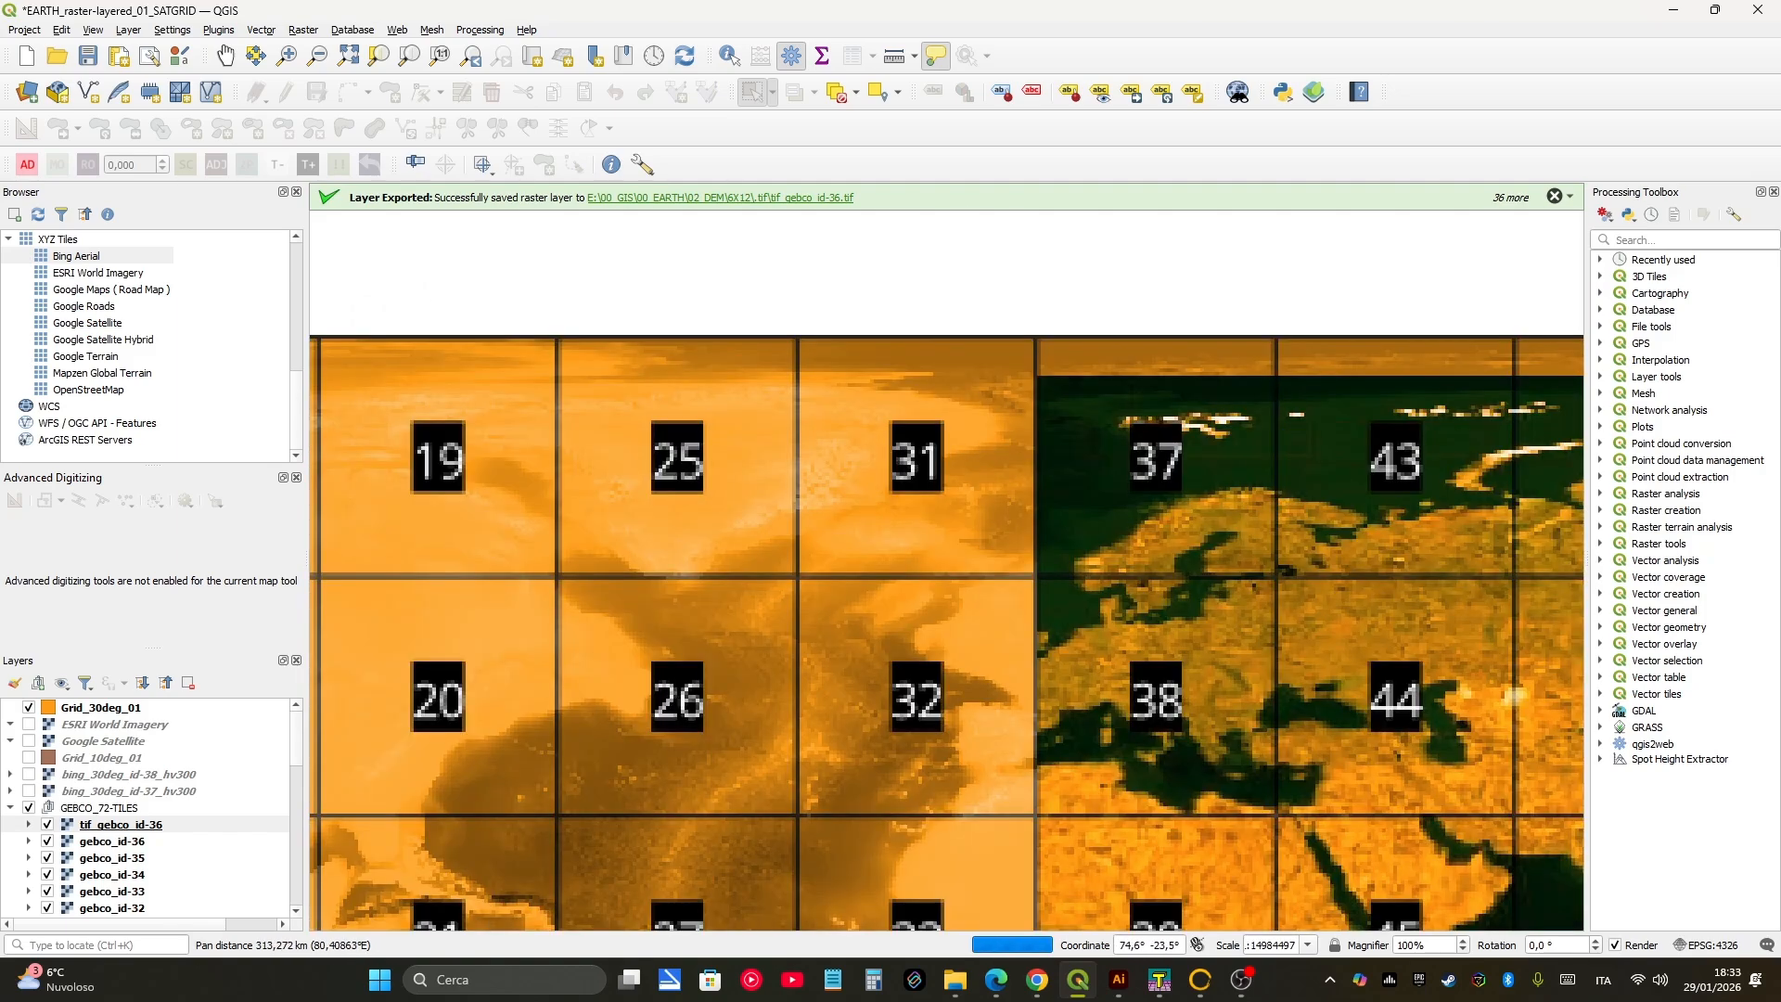
pyautogui.scroll(-1, 914, 477)
pyautogui.scroll(-1, 875, 553)
pyautogui.moveTo(874, 554); pyautogui.dragTo(885, 484, button='middle')
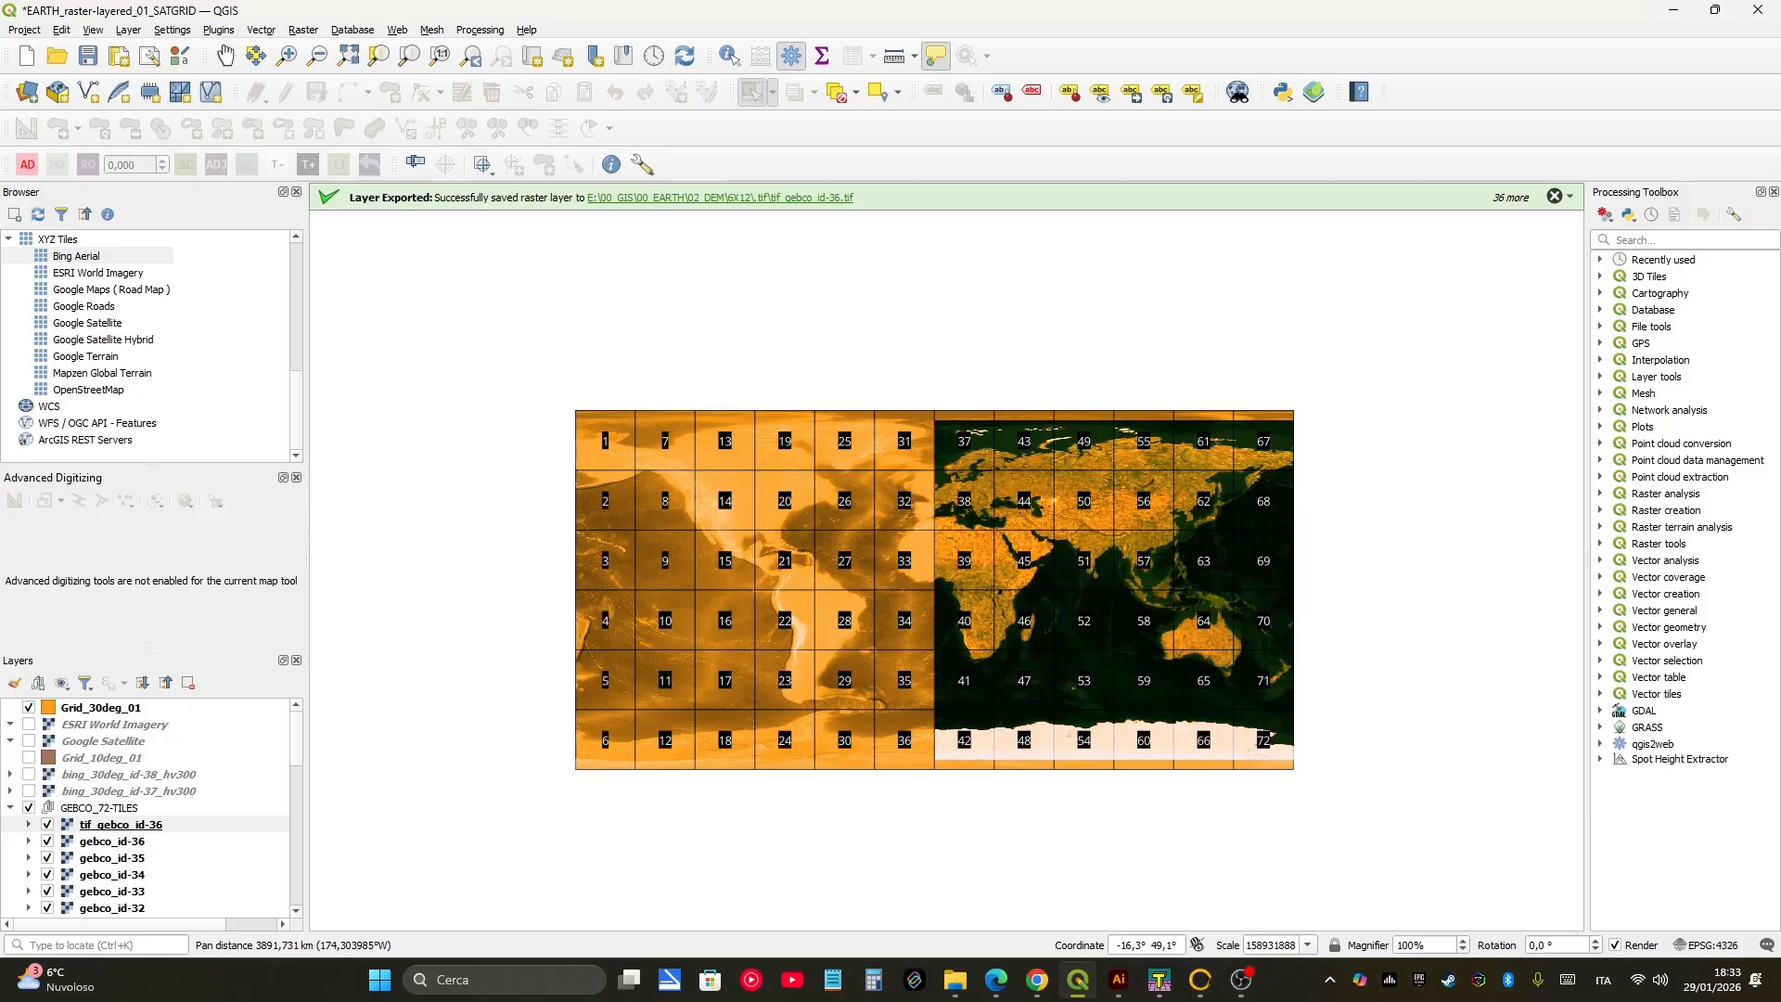
# Step: Collapse and hide the GEBCO_72-TILES group, and hide the Grid_30deg_01 layer
pyautogui.click(10, 808)
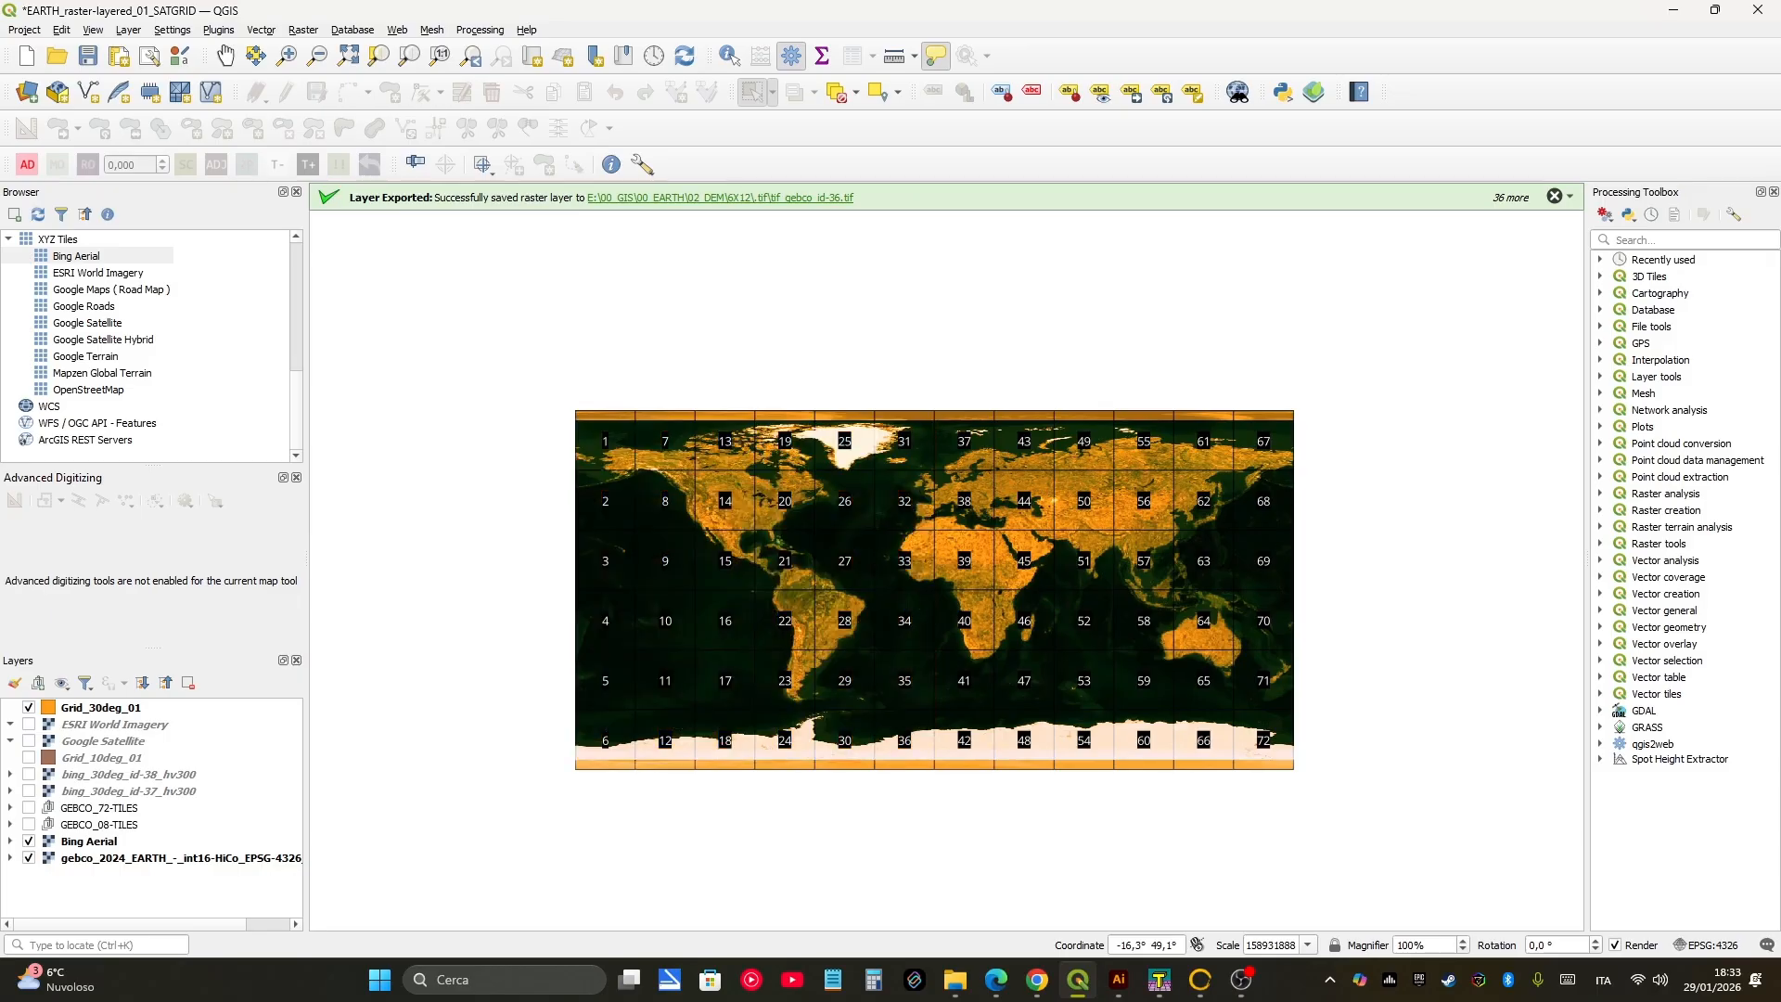
pyautogui.click(29, 825)
pyautogui.click(29, 825)
pyautogui.click(28, 706)
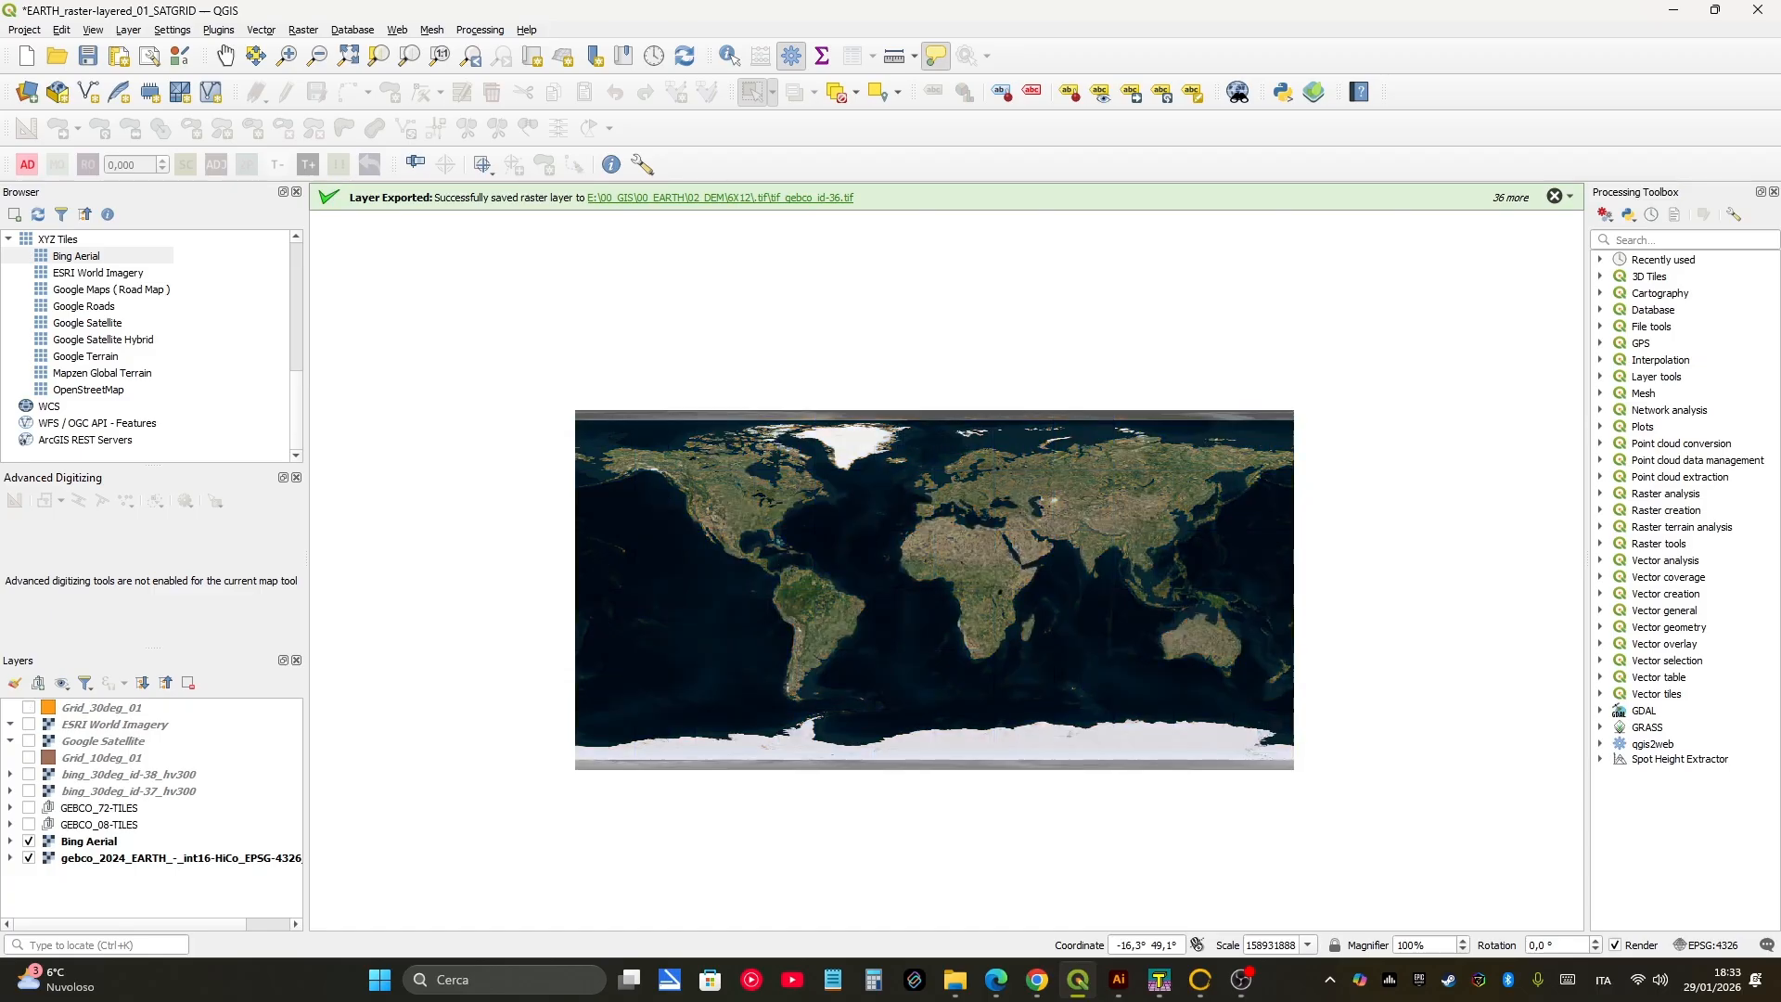
# Step: Show and expand the GEBCO_08-TILES group, and hide its gebco_2x4_id-08 and gebco_2x4_id-07 tiles
pyautogui.click(29, 825)
pyautogui.click(11, 825)
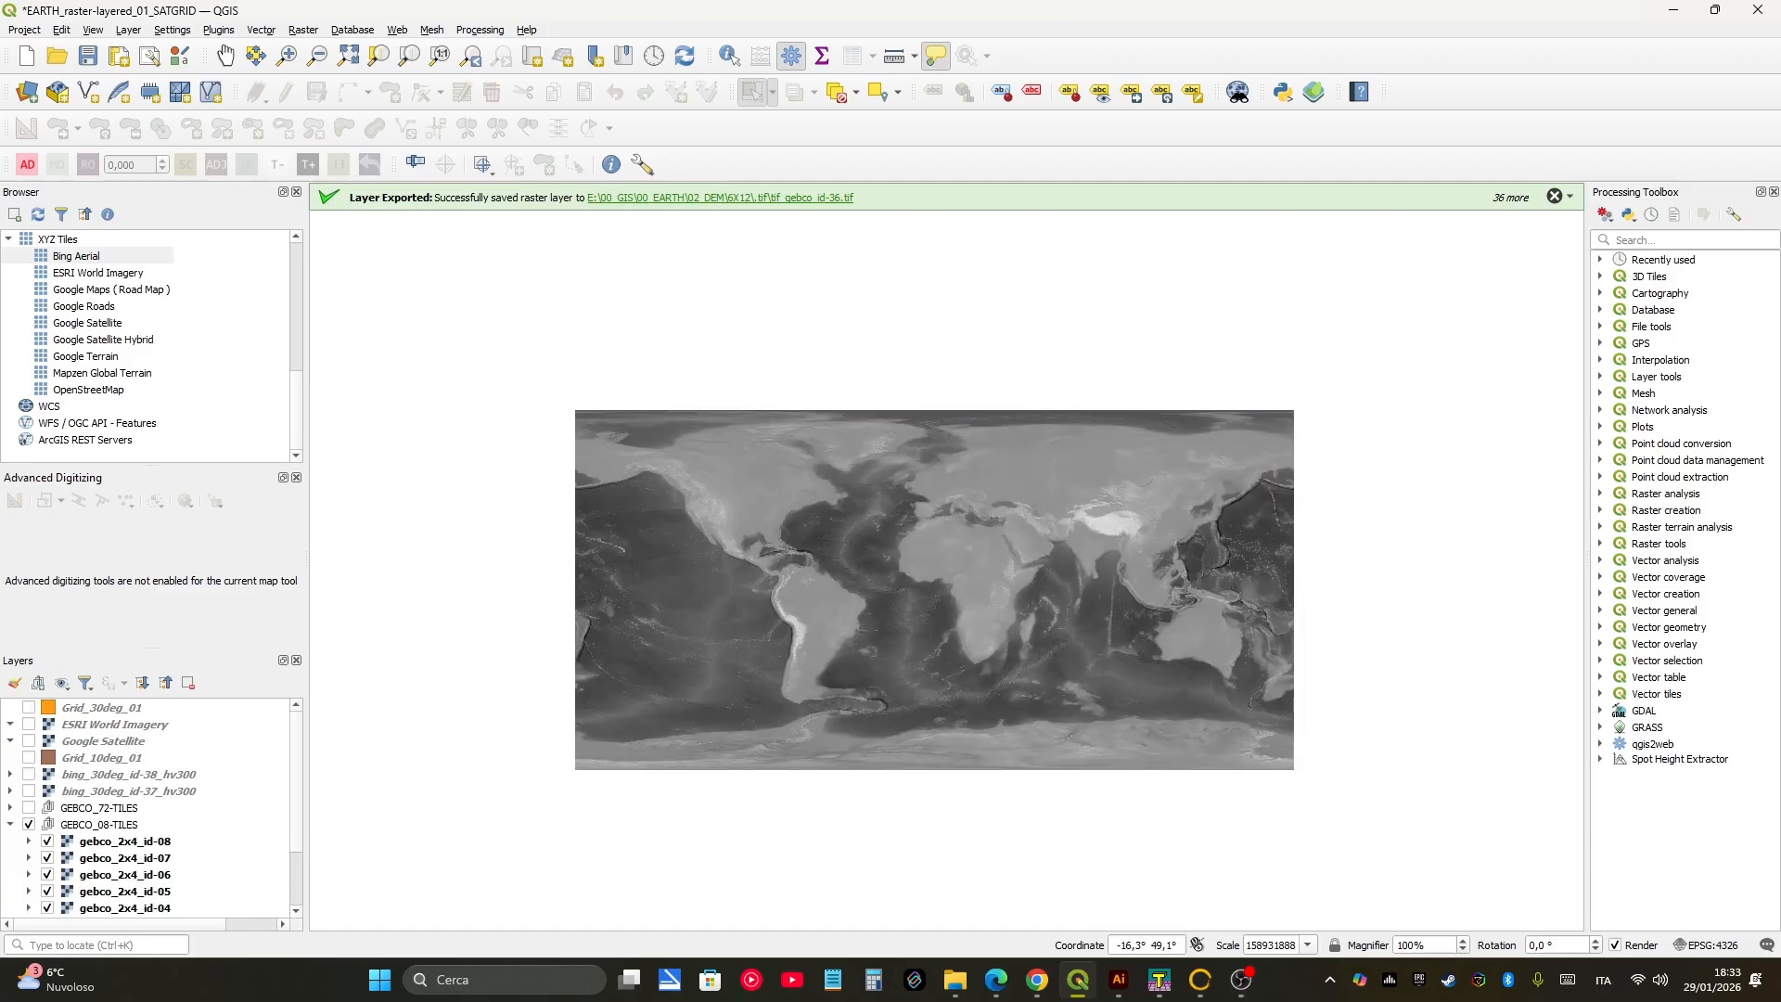
pyautogui.click(47, 841)
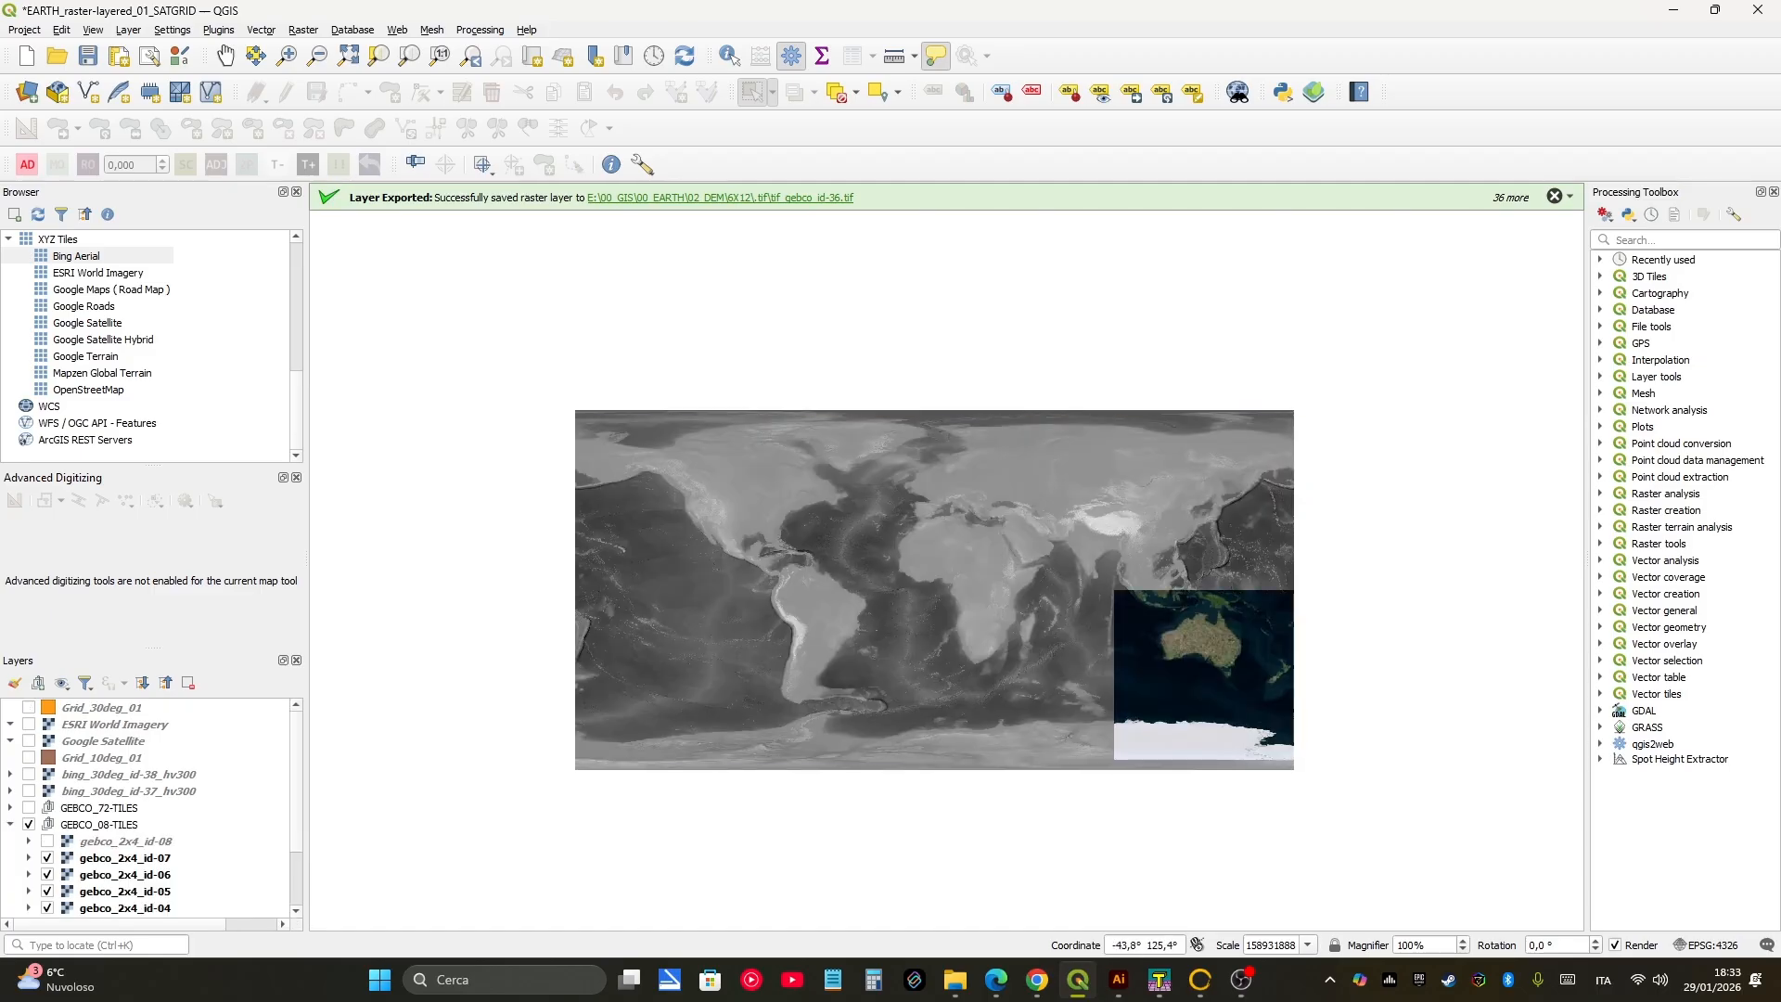
pyautogui.scroll(-2, 149, 807)
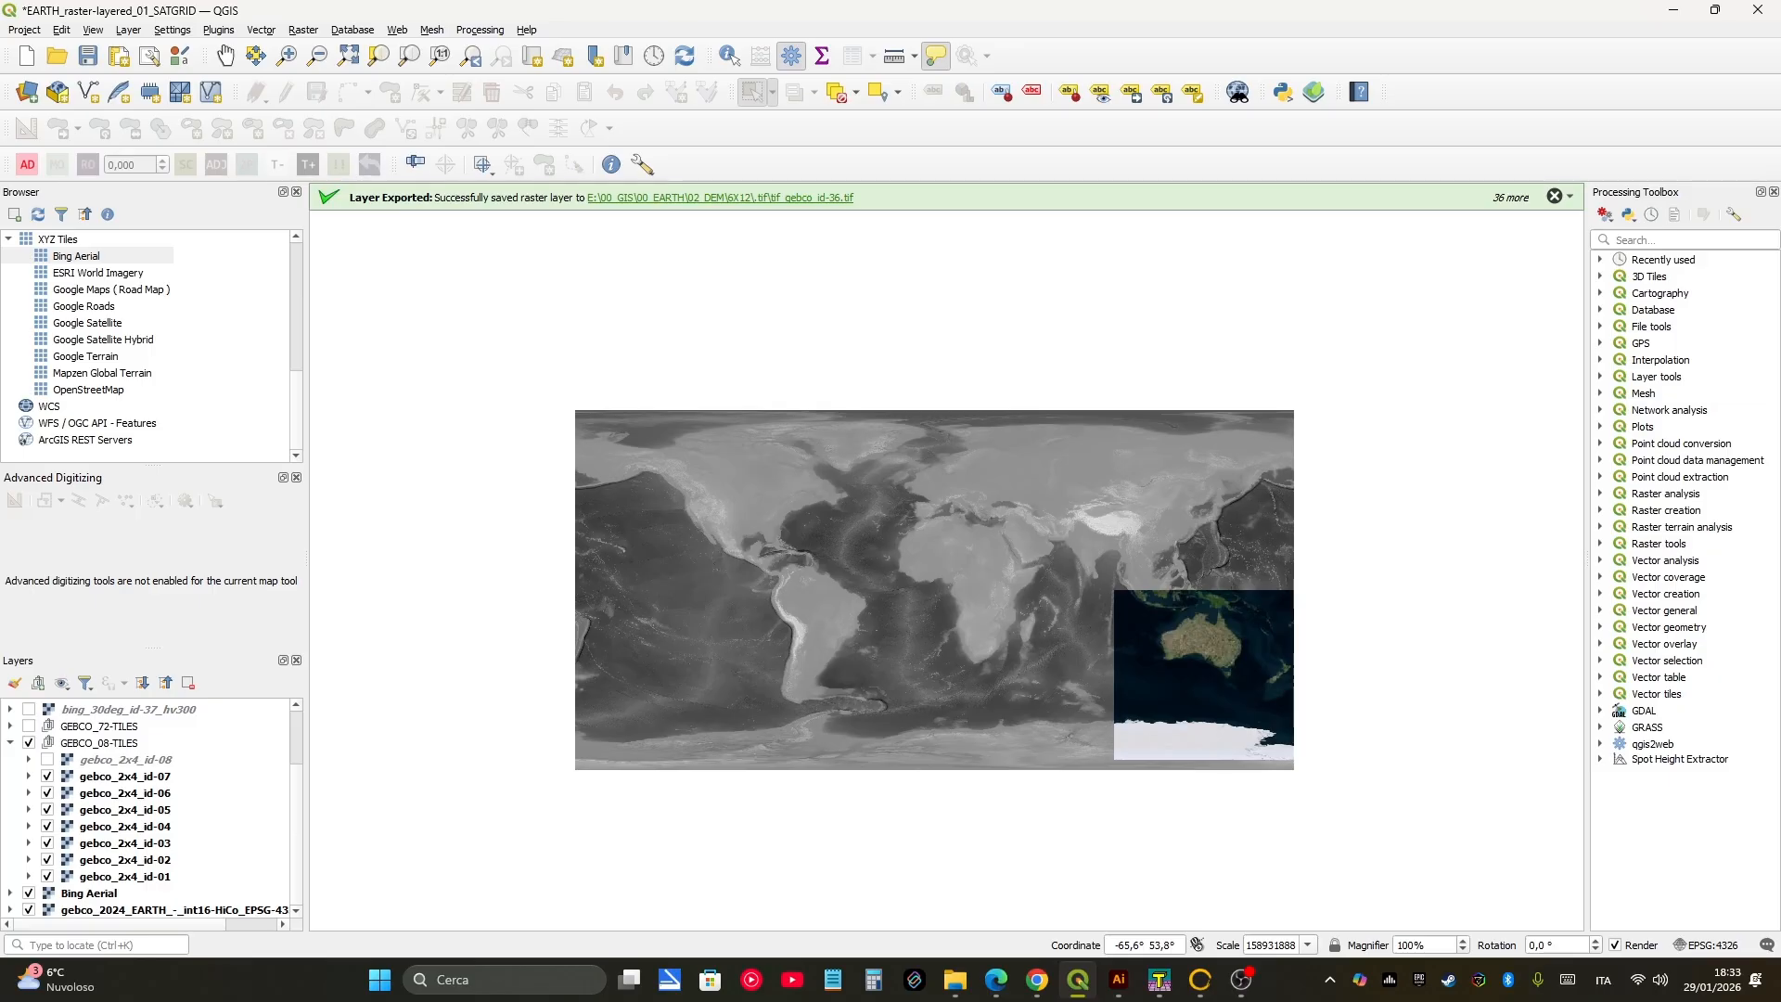
pyautogui.click(48, 776)
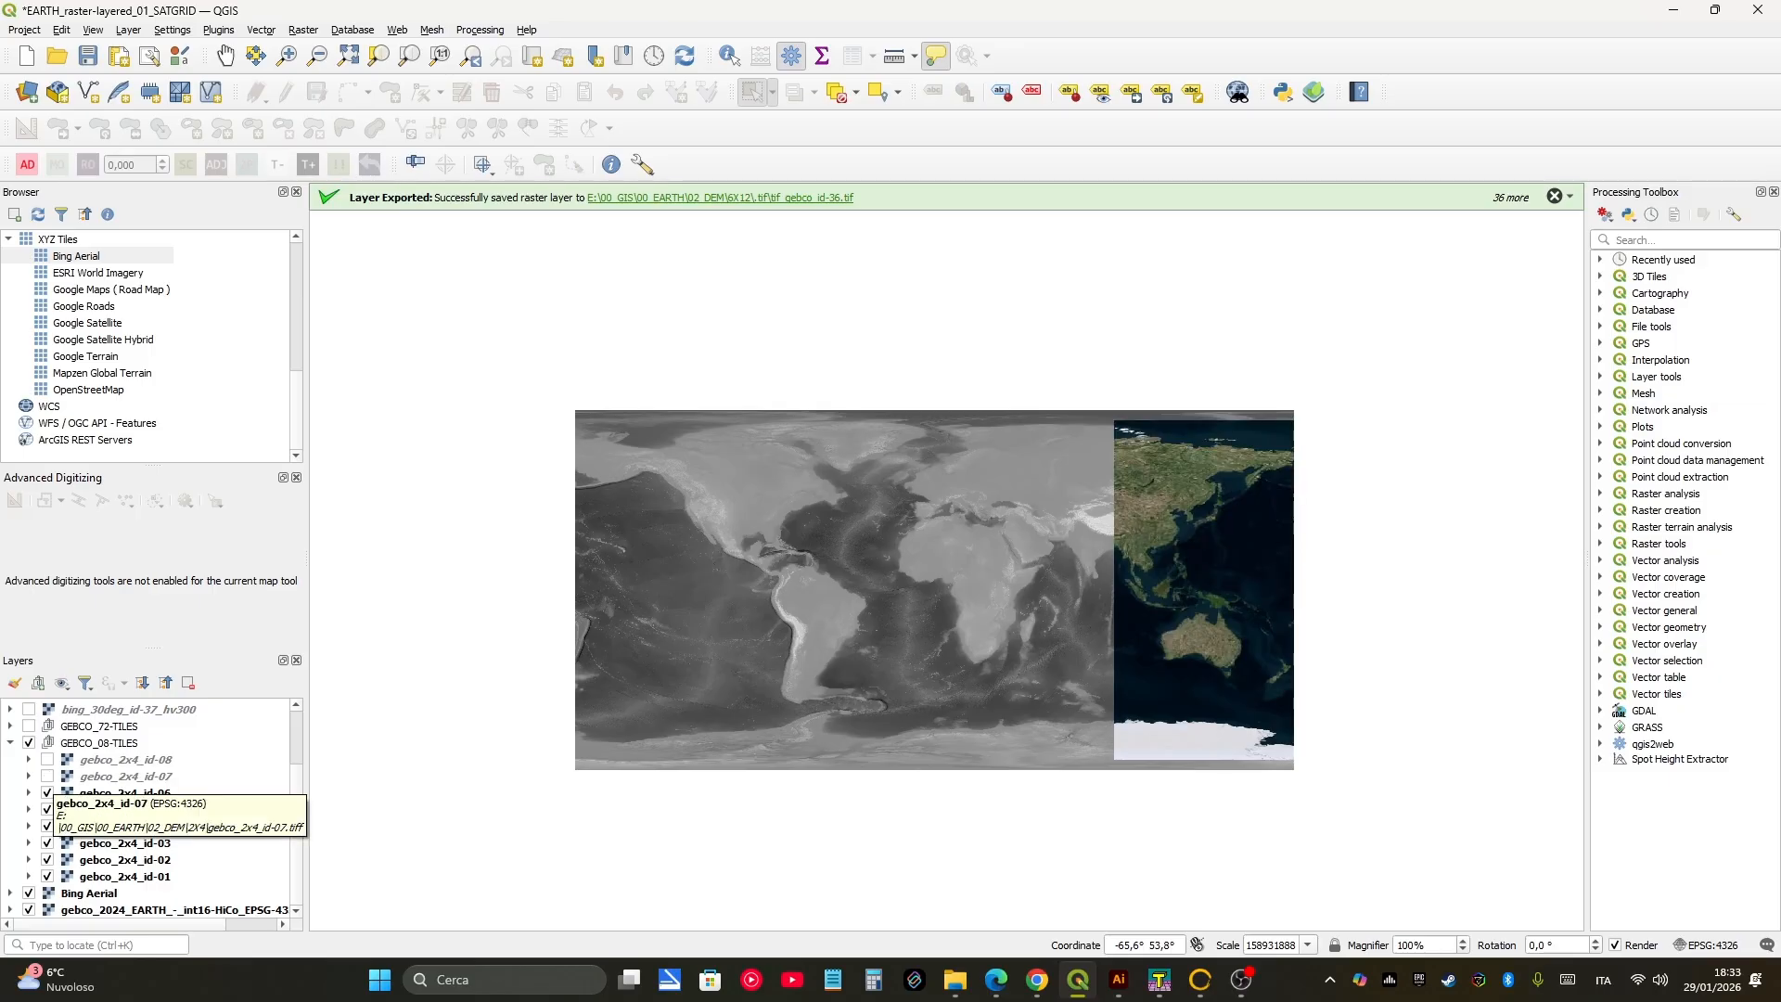
# Step: Compare coverage of the gebco_2x4_id-06, id-07 and id-08 tiles by toggling them, and leave all three visible
pyautogui.click(47, 777)
pyautogui.click(47, 760)
pyautogui.click(48, 760)
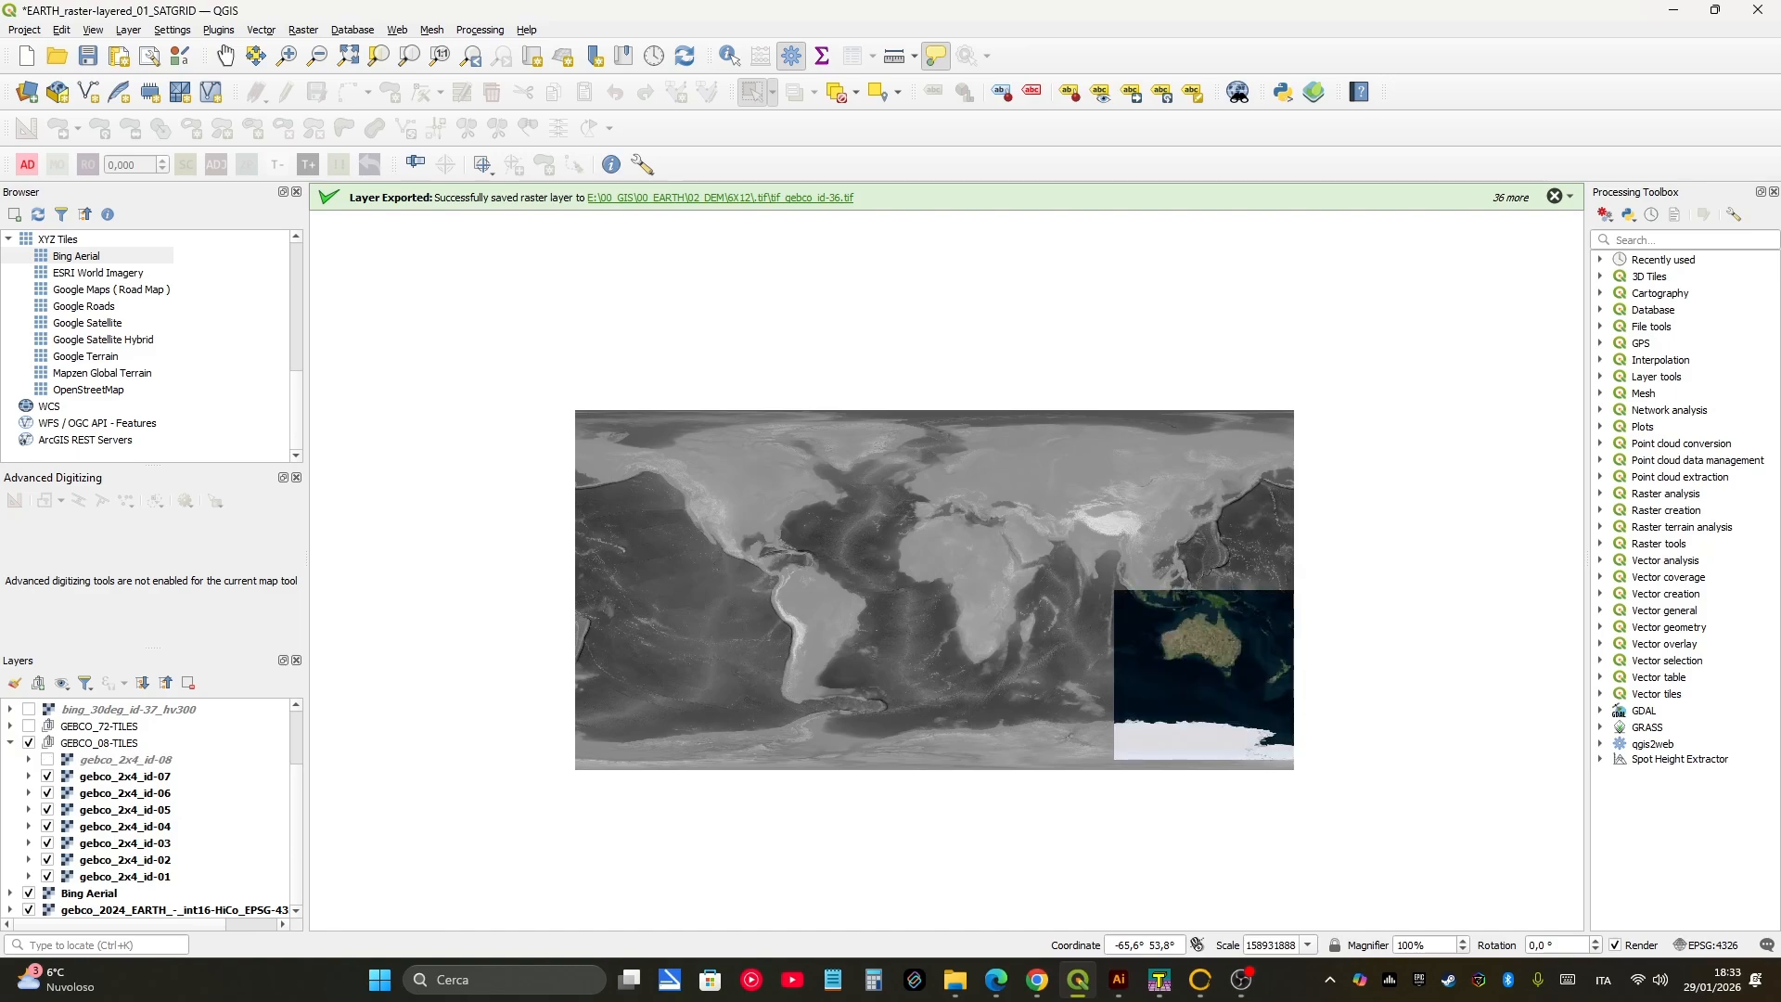
pyautogui.click(47, 777)
pyautogui.click(48, 793)
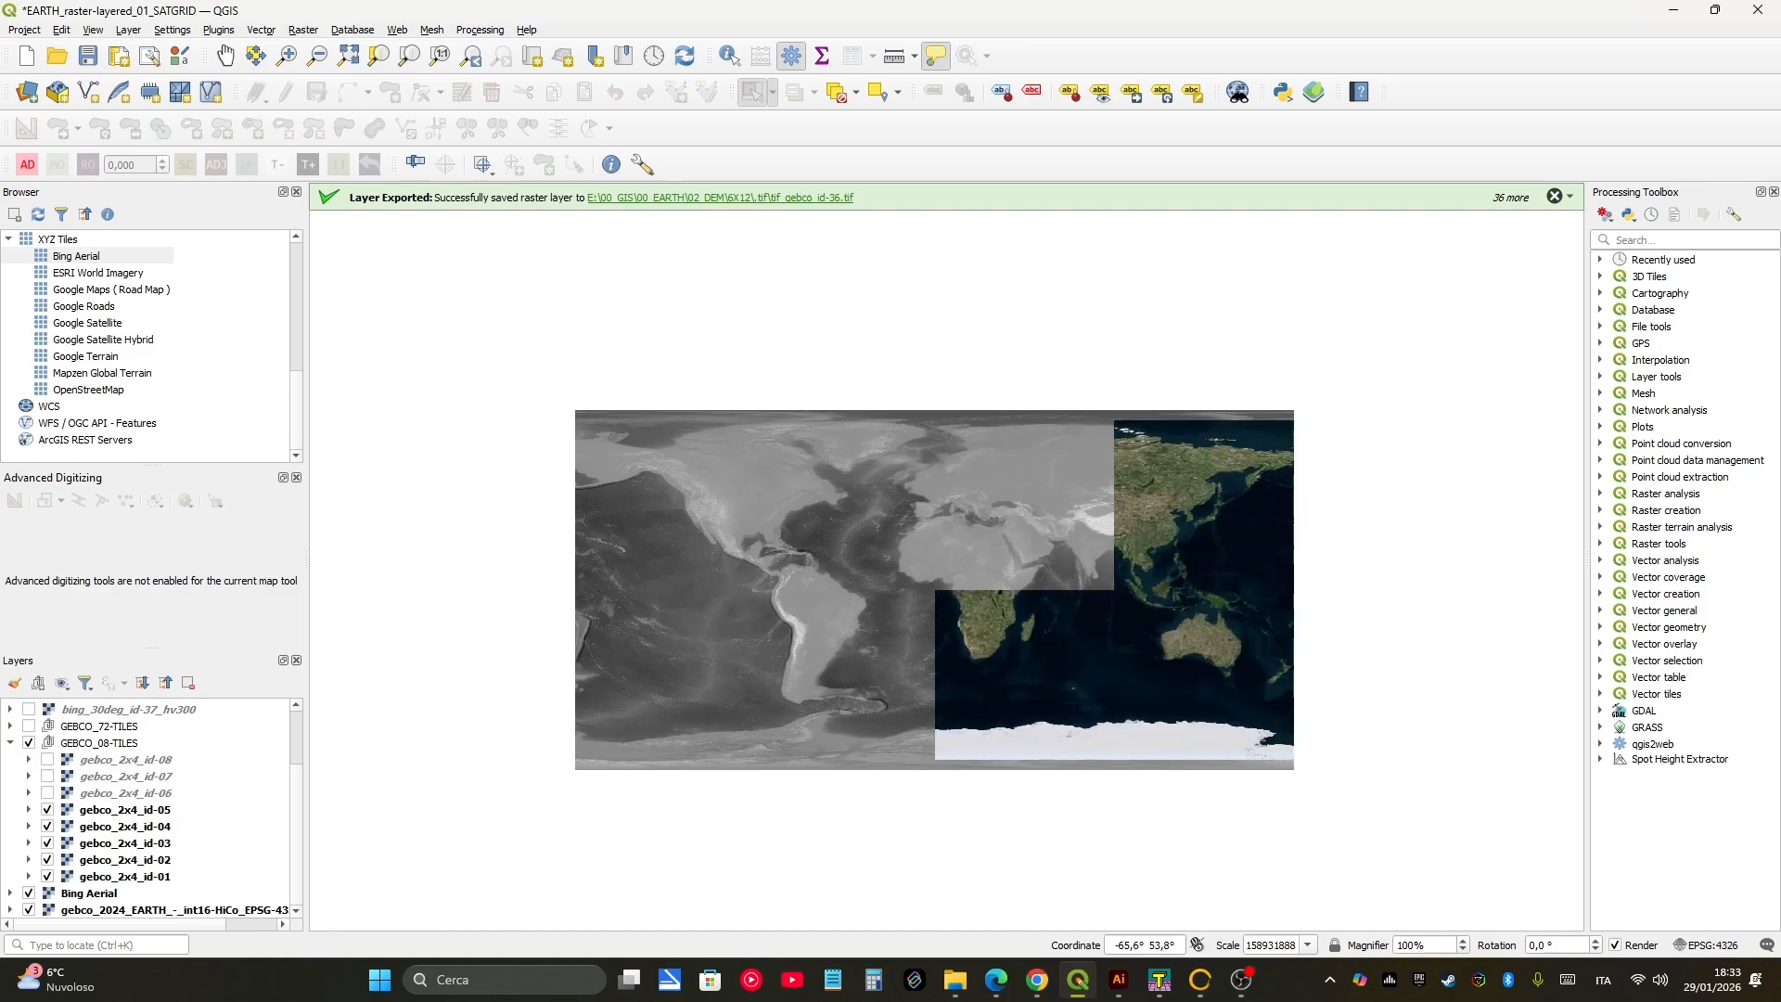
pyautogui.click(47, 793)
pyautogui.click(47, 776)
pyautogui.click(48, 760)
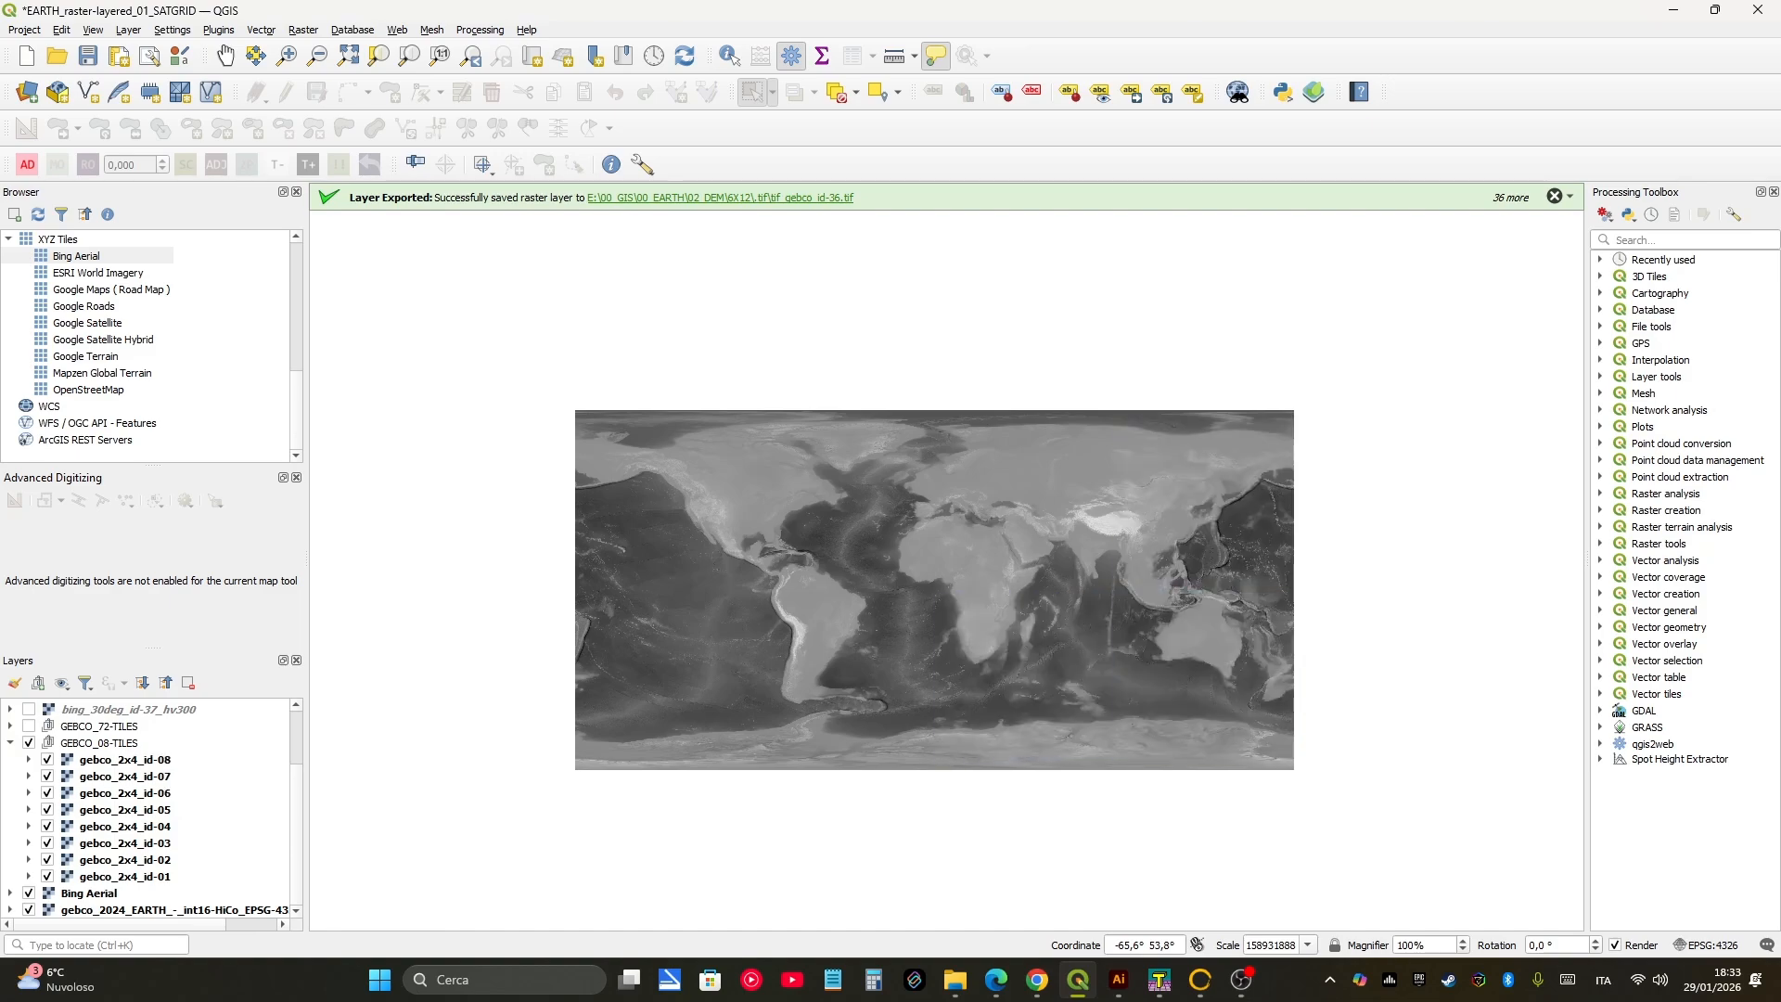
# Step: Collapse and hide the GEBCO_08-TILES group, and show and expand the GEBCO_72-TILES group
pyautogui.click(10, 743)
pyautogui.click(29, 825)
pyautogui.click(29, 808)
pyautogui.click(10, 808)
pyautogui.click(48, 841)
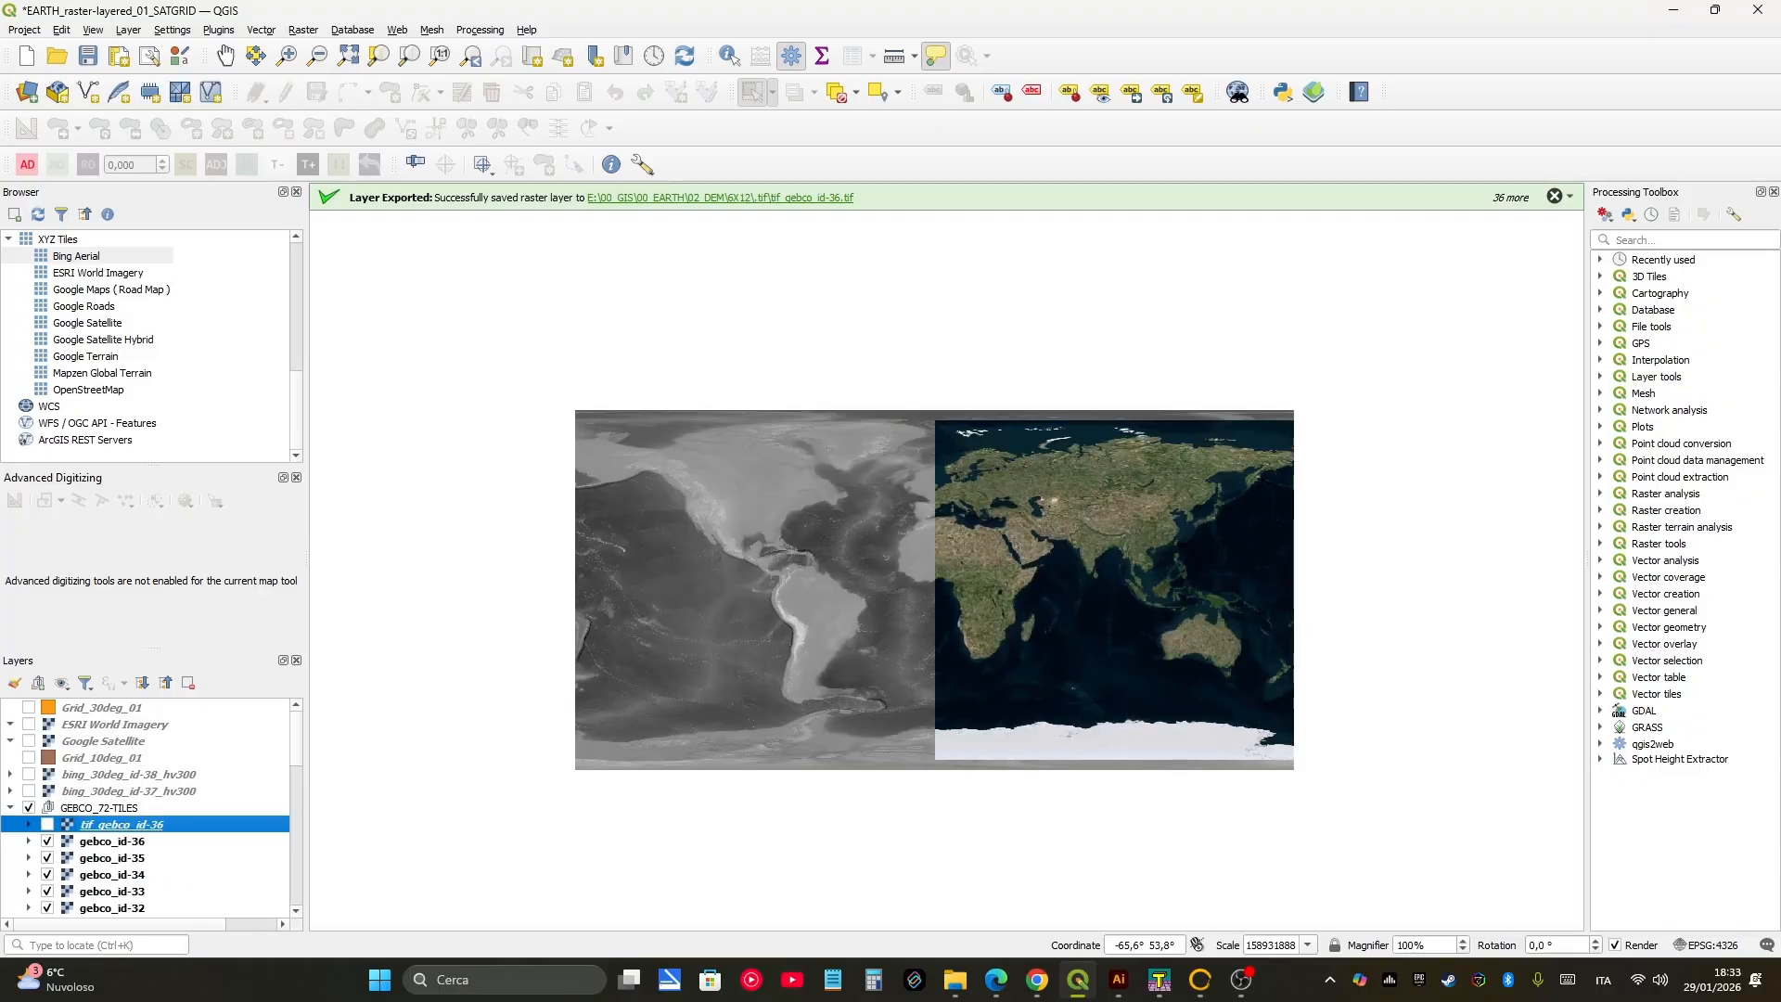
# Step: Hide the gebco_id-33 tile to examine the area it covers off West Africa, and show it again
pyautogui.scroll(-2, 149, 807)
pyautogui.click(47, 802)
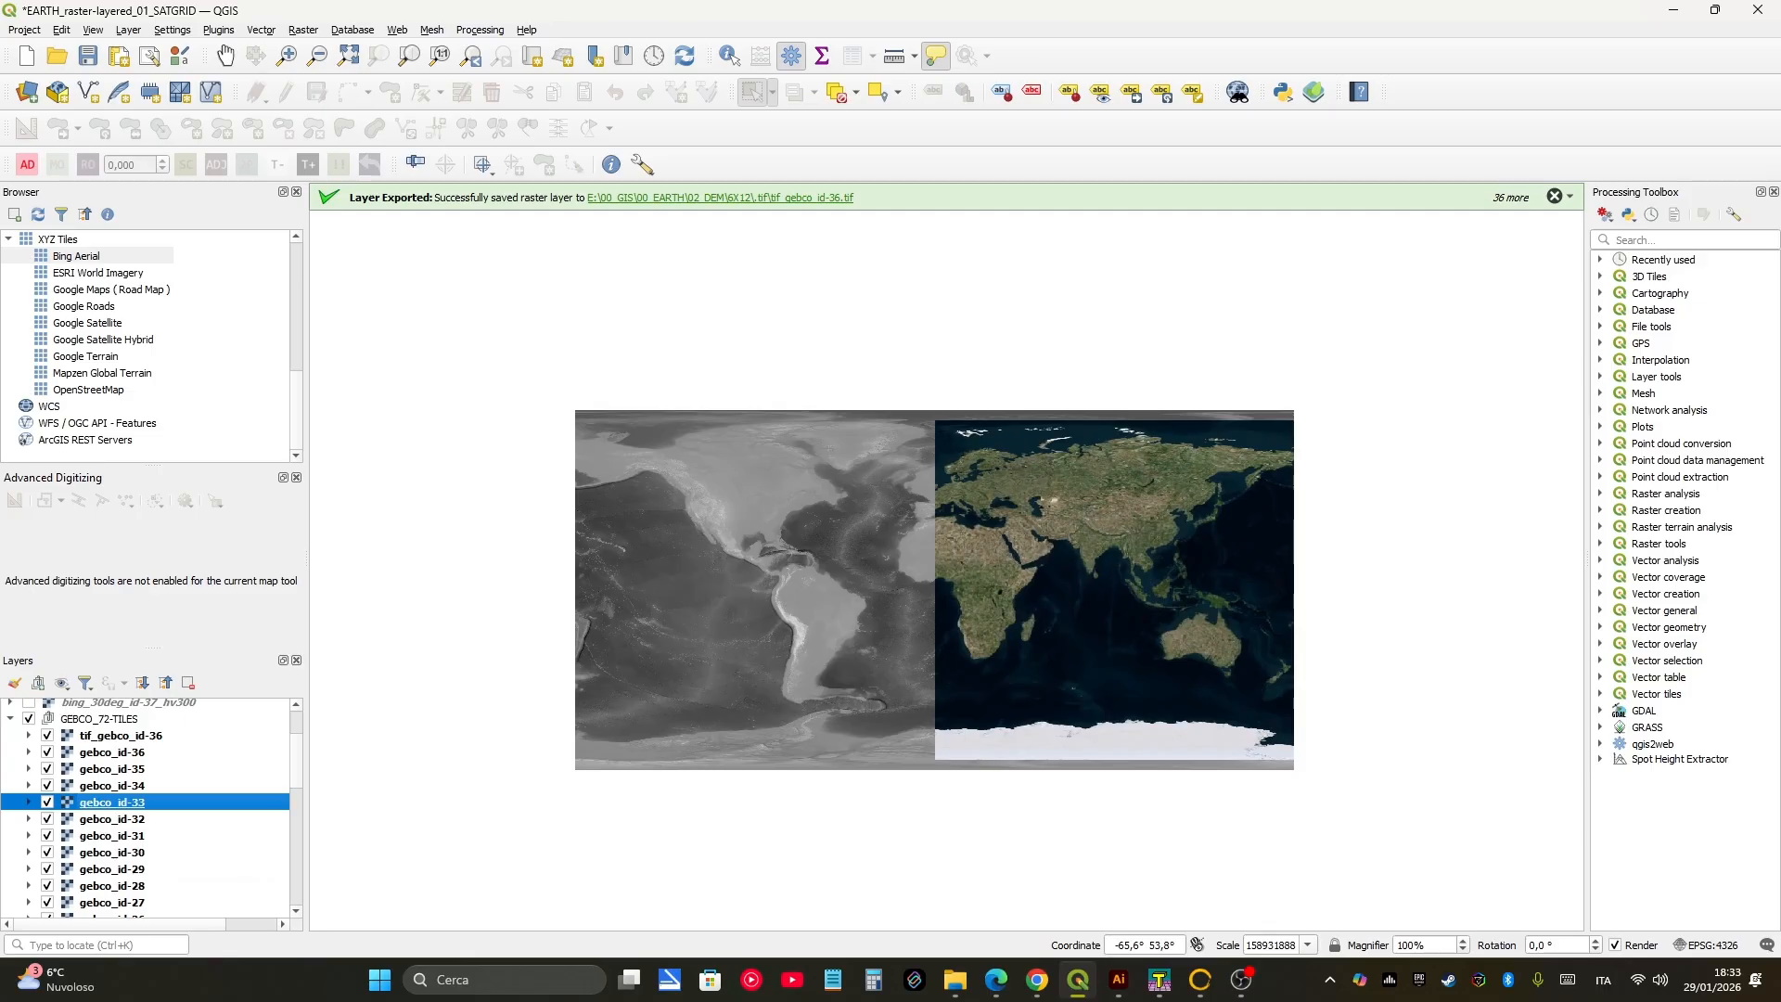
pyautogui.scroll(3, 910, 562)
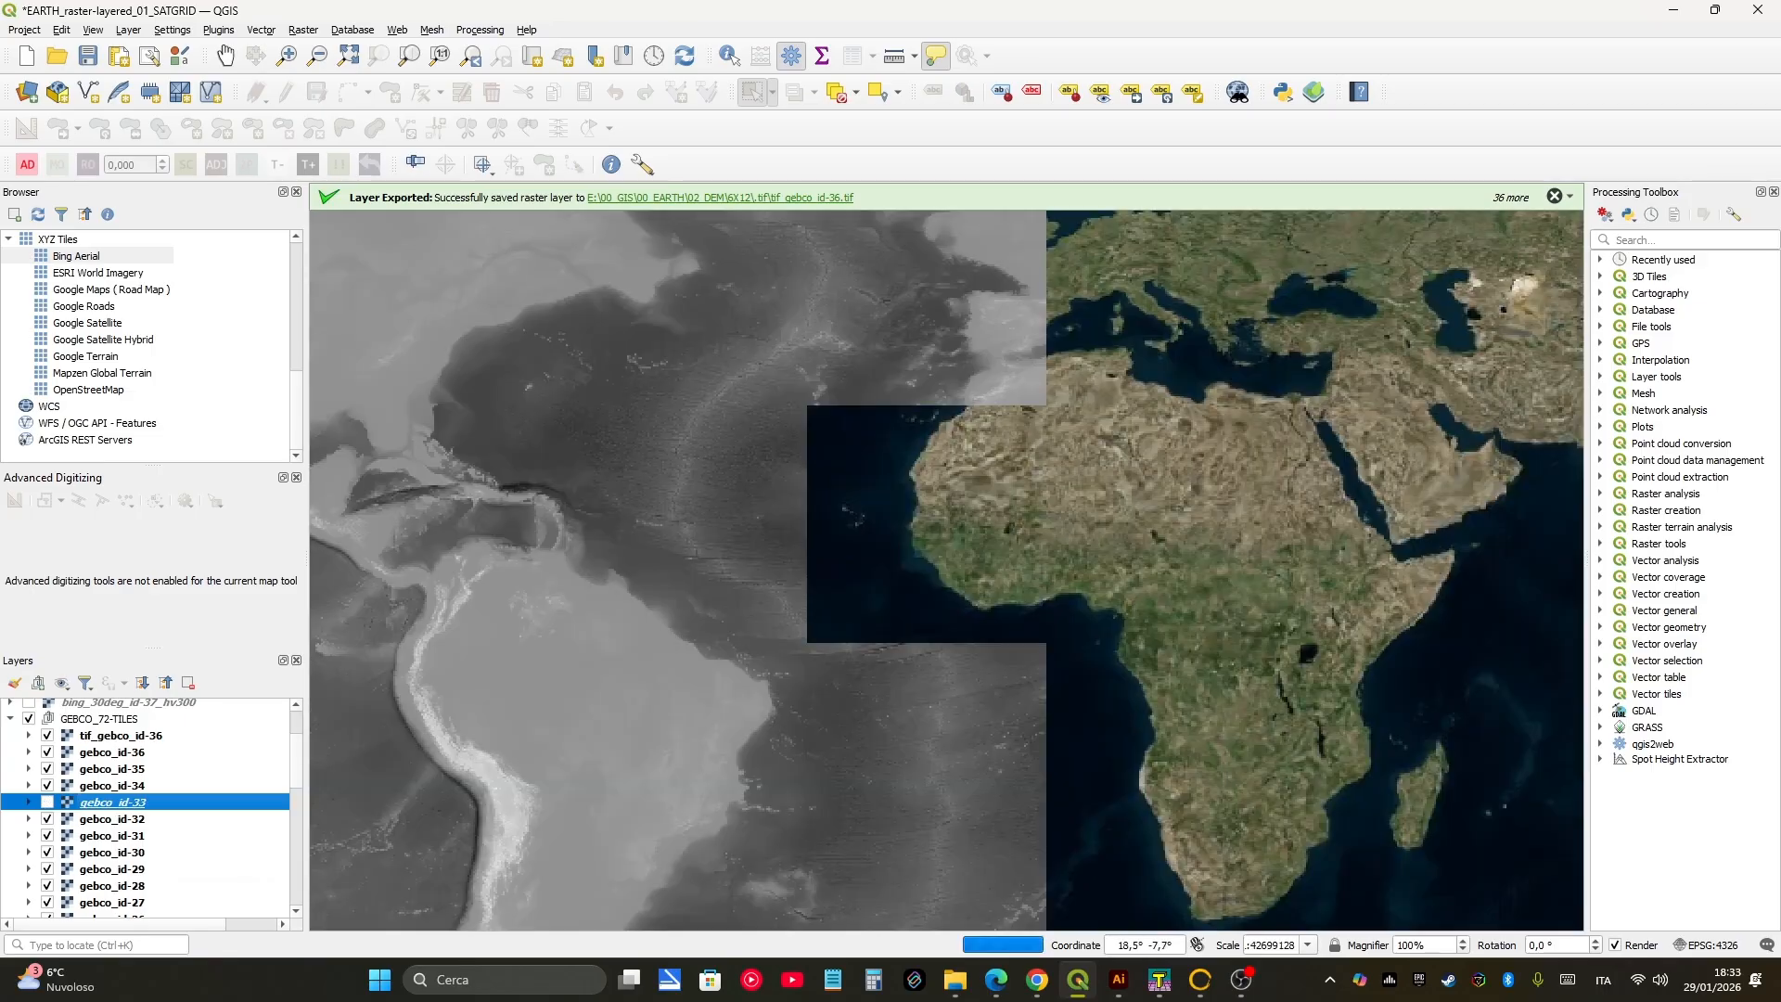
pyautogui.scroll(-3, 978, 506)
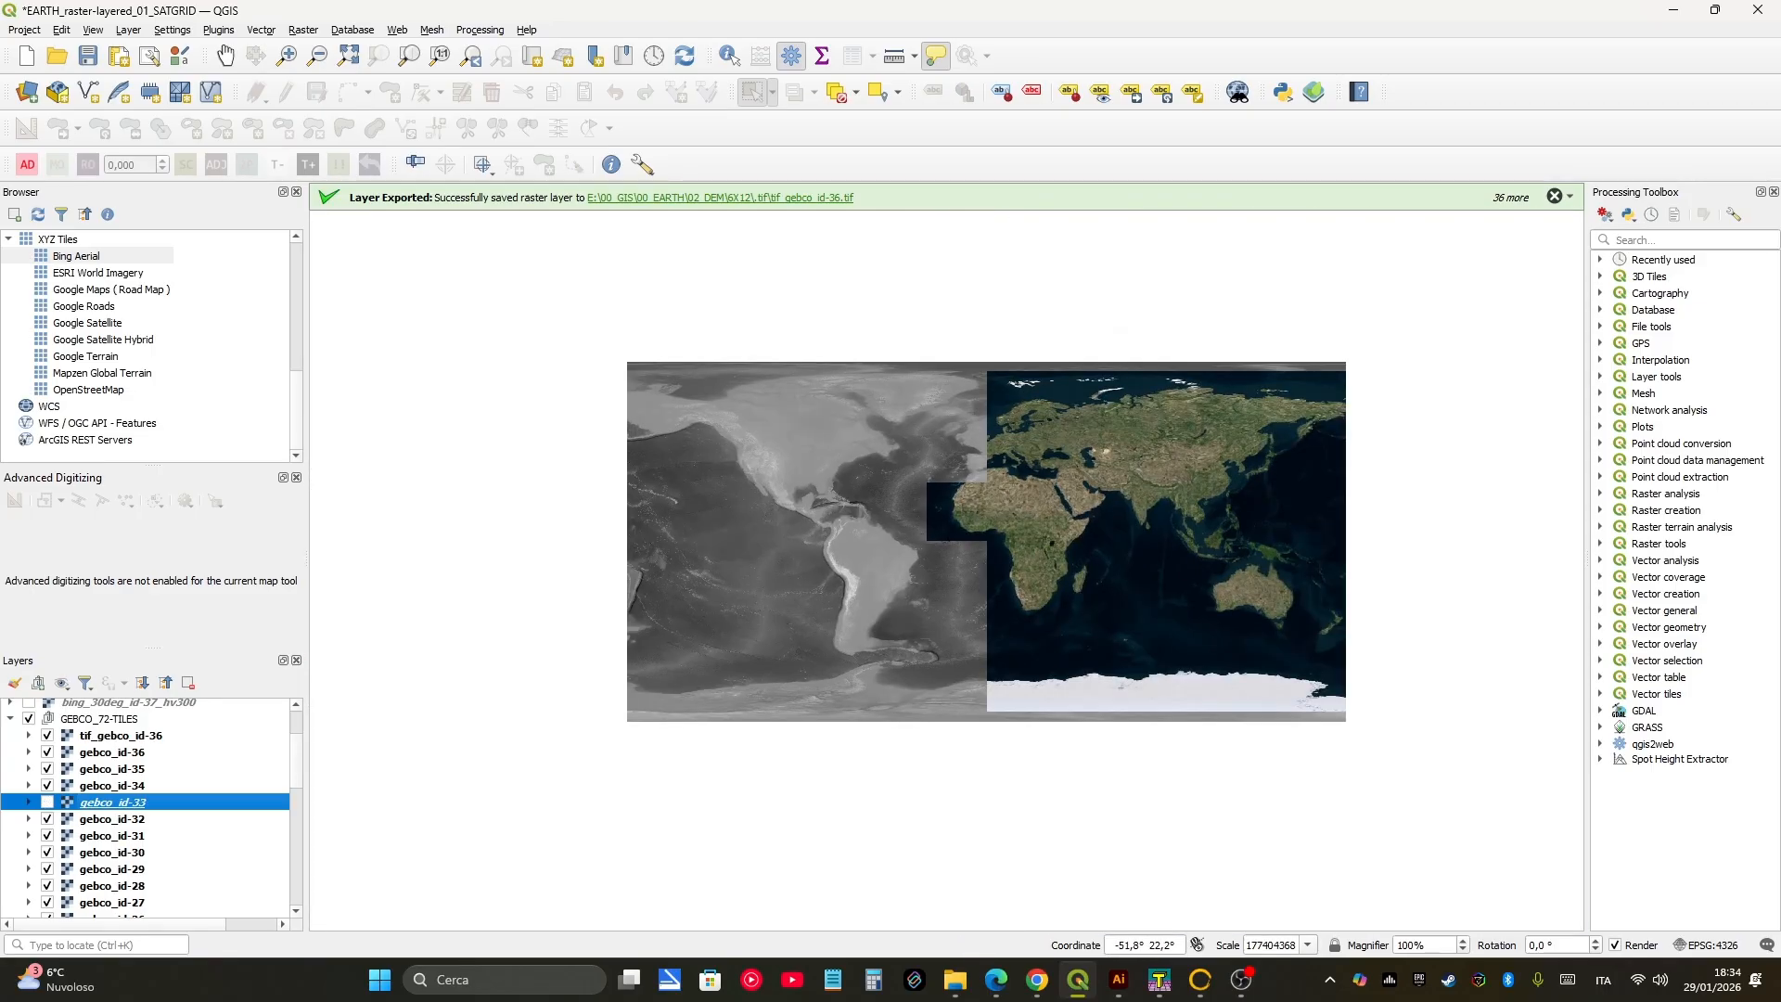
pyautogui.click(47, 802)
# Step: Examine the Atlantic seafloor detail in the GEBCO_72-TILES rasters, and return to the whole-world view
pyautogui.scroll(-2, 48, 803)
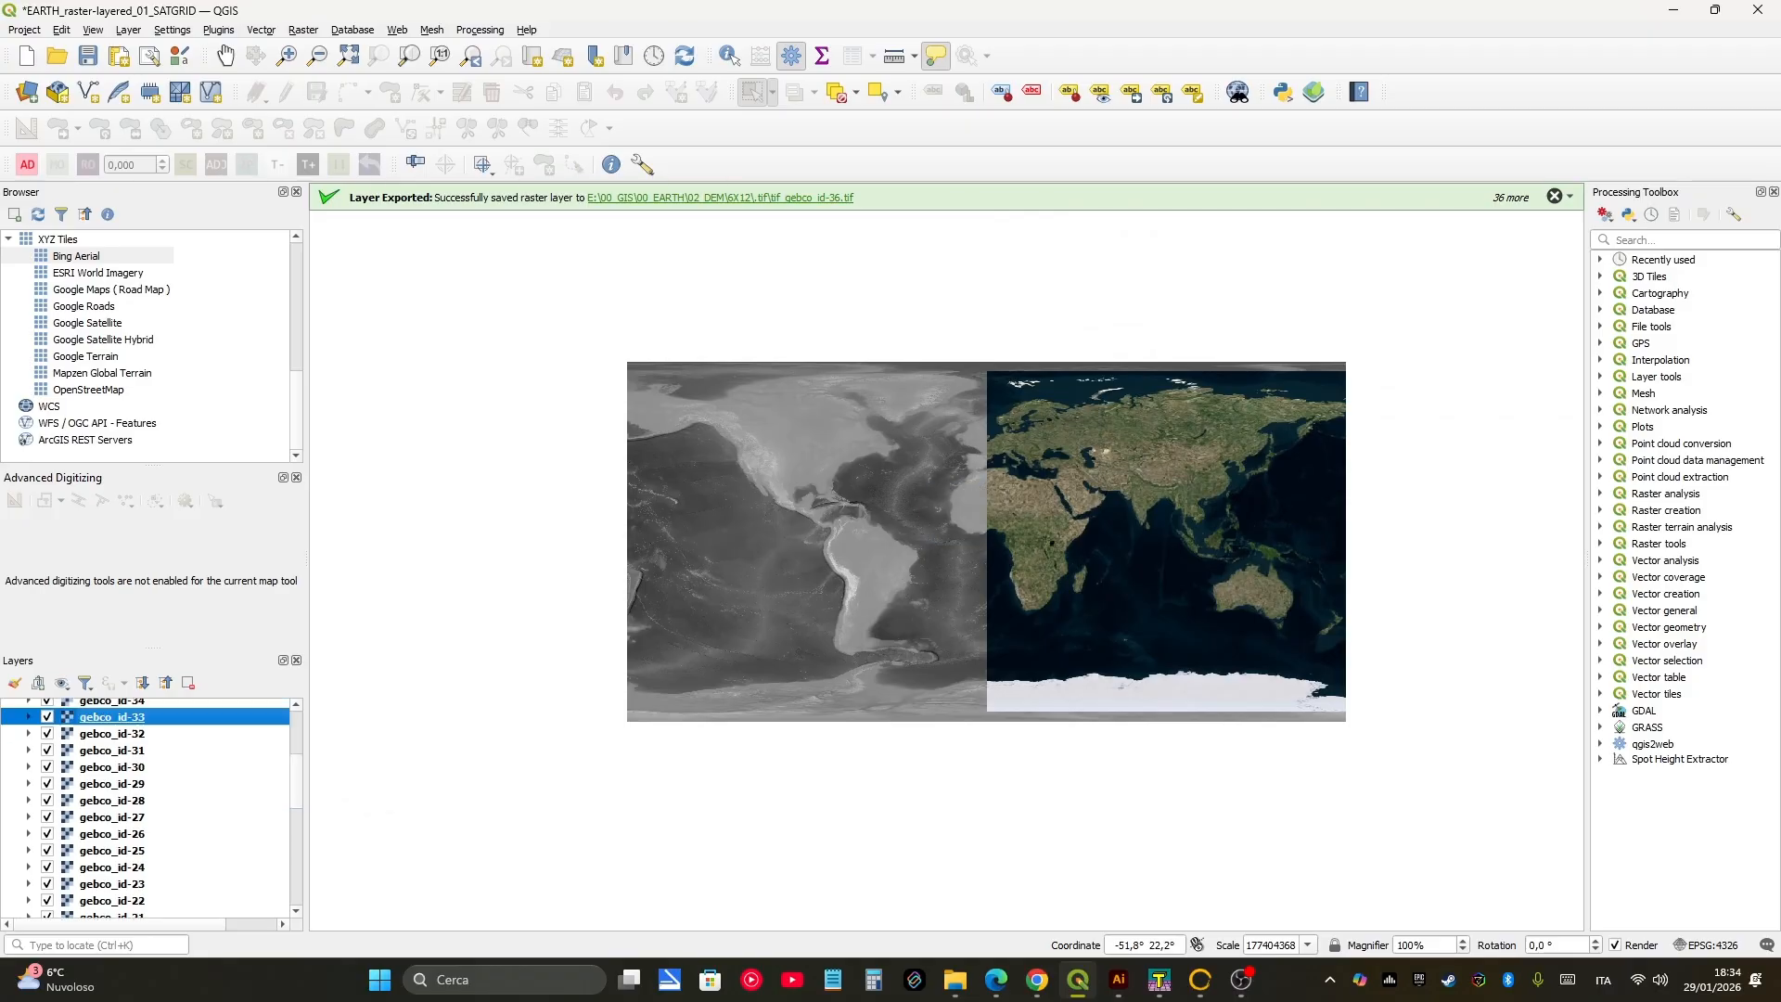
pyautogui.scroll(2, 888, 640)
pyautogui.moveTo(990, 576); pyautogui.dragTo(988, 604, button='middle')
pyautogui.scroll(1, 1114, 445)
pyautogui.scroll(2, 1139, 445)
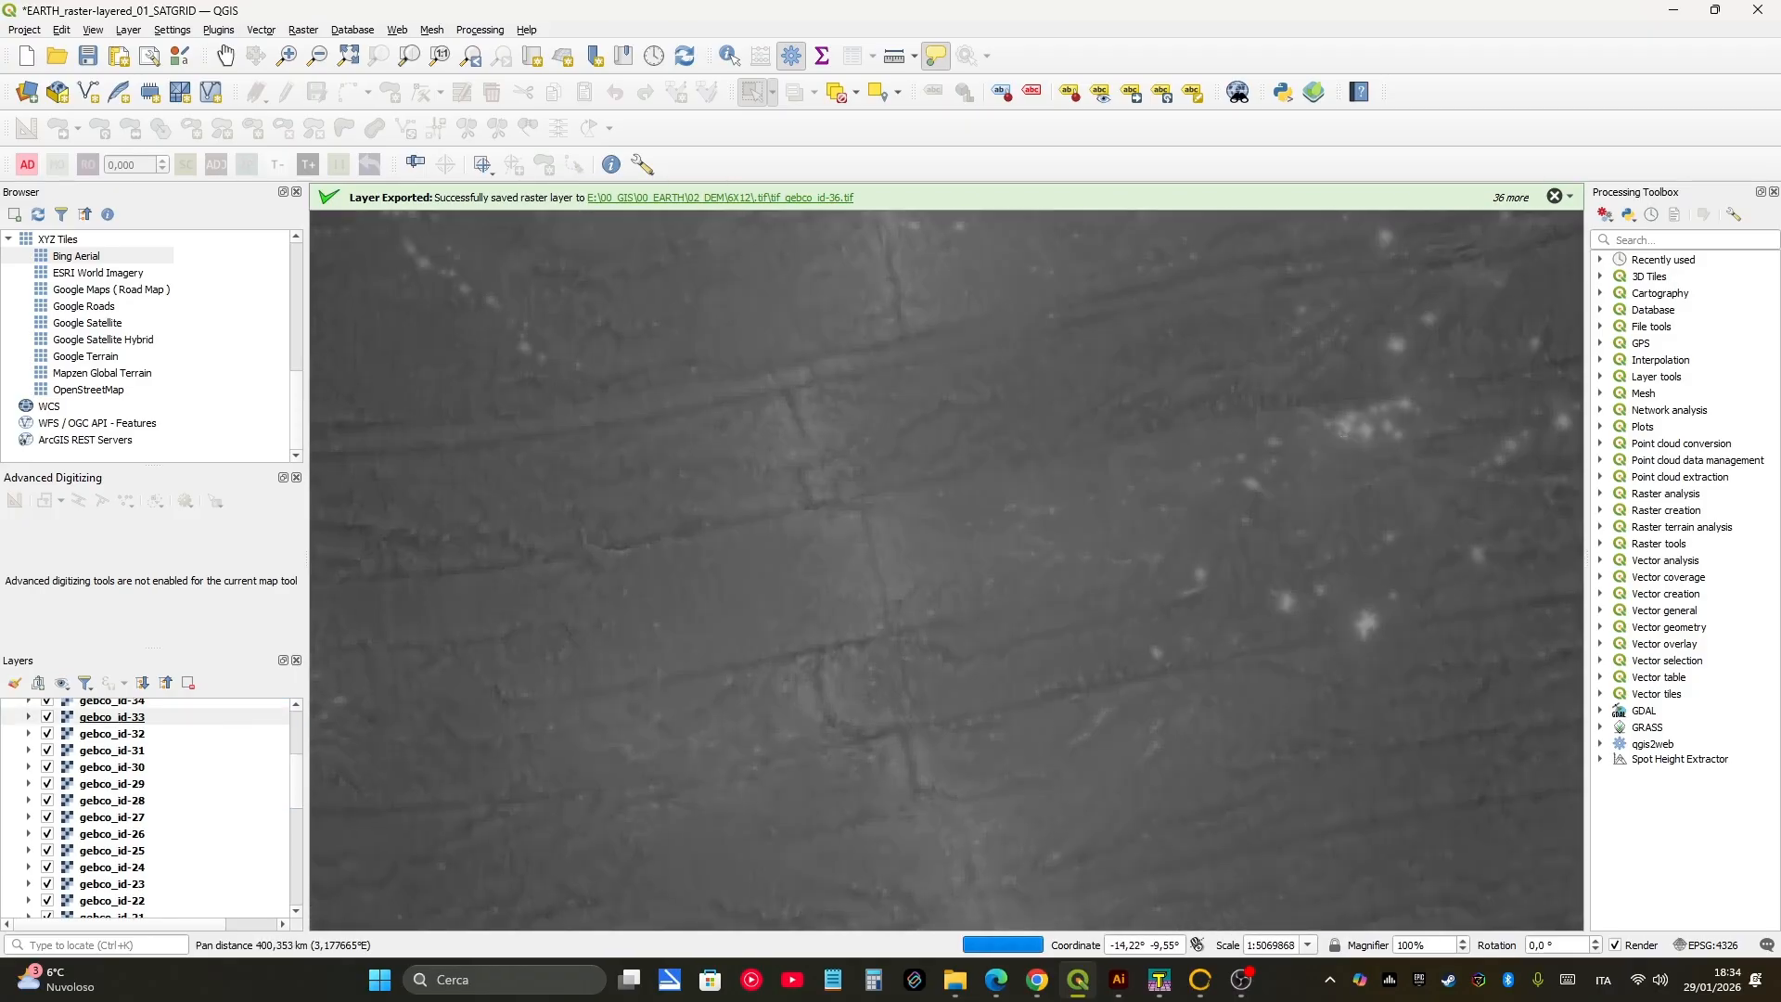
pyautogui.scroll(-4, 1094, 525)
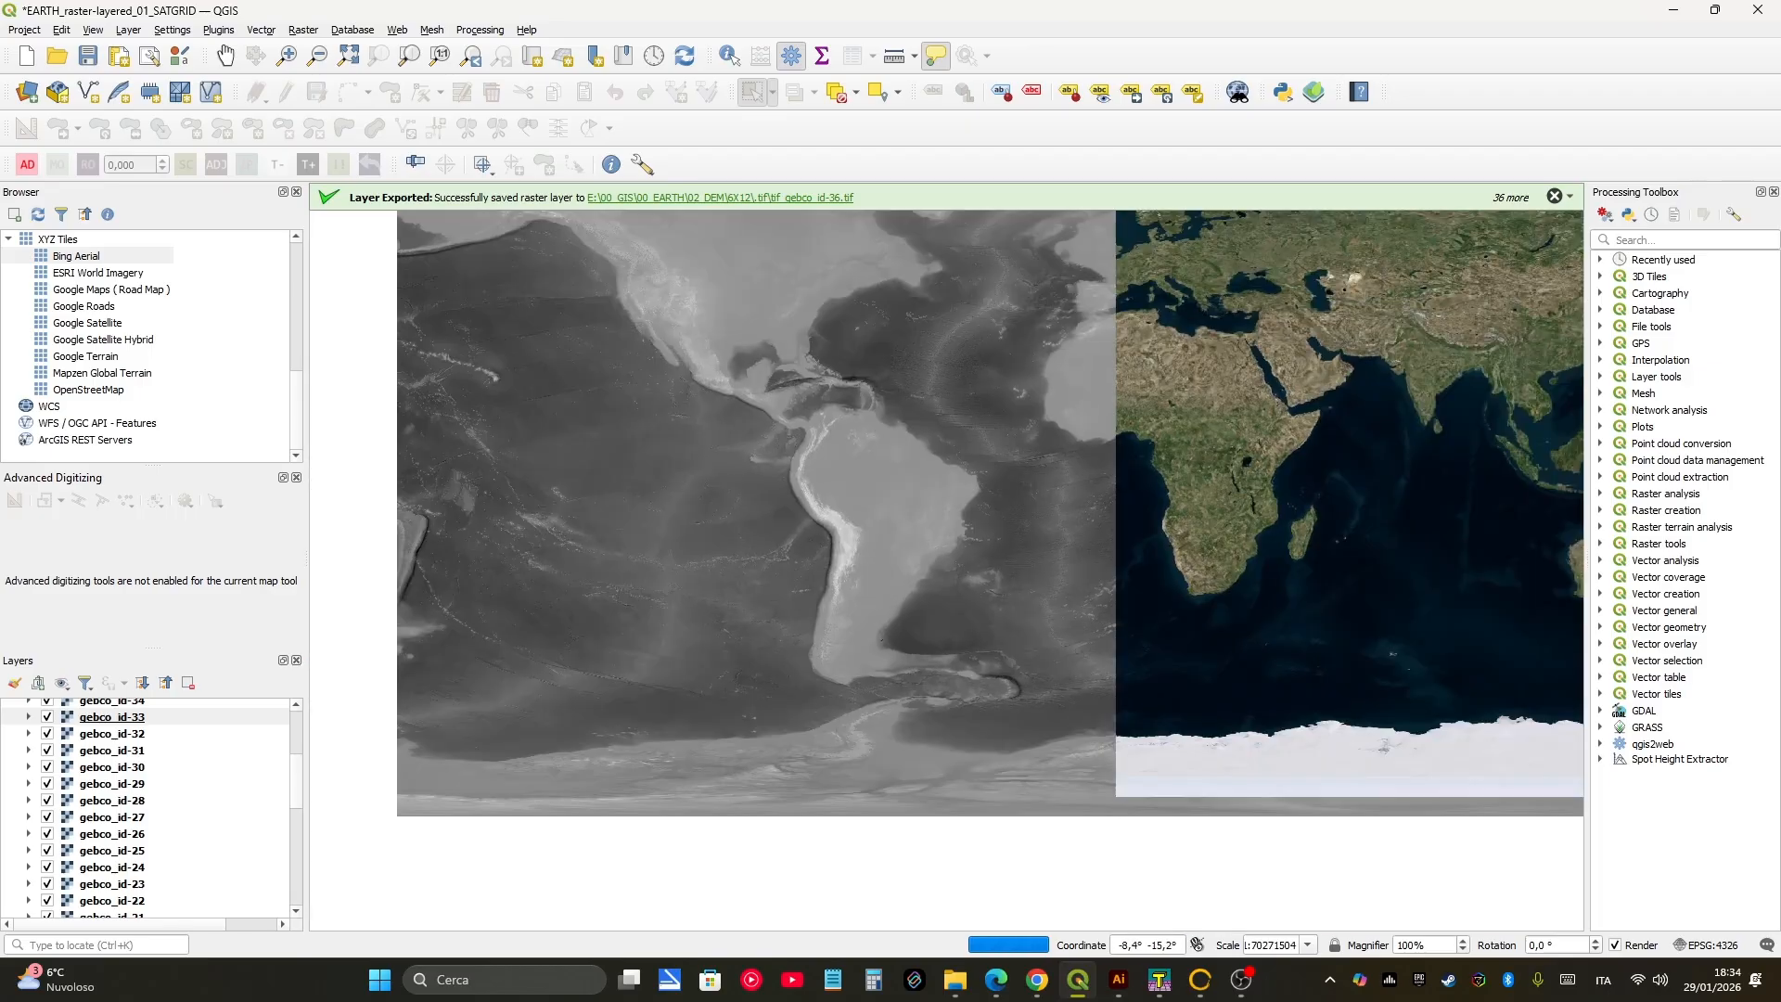
pyautogui.moveTo(1154, 440); pyautogui.dragTo(1100, 487, button='middle')
pyautogui.scroll(-1, 1100, 486)
pyautogui.moveTo(1109, 401); pyautogui.dragTo(1067, 415, button='middle')
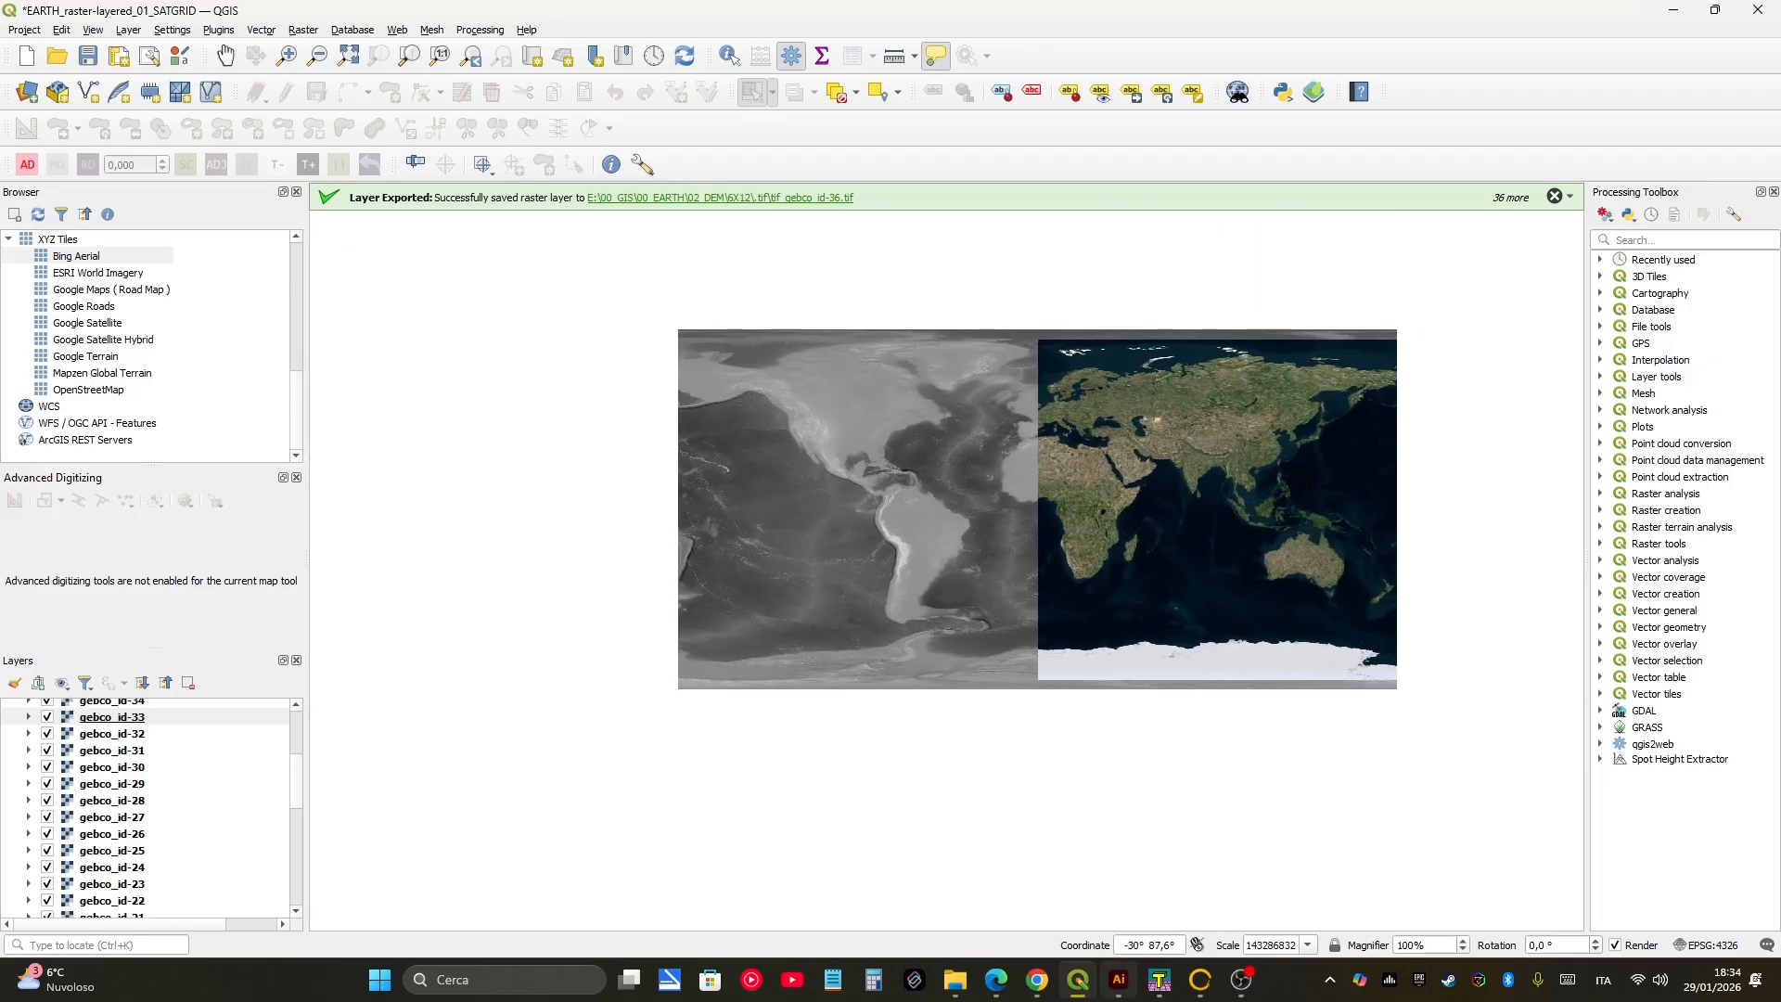
# Step: Switch to the browser and look over the JAXA AW3D30 regional tile map and the worldwide DSM data map
pyautogui.click(1037, 980)
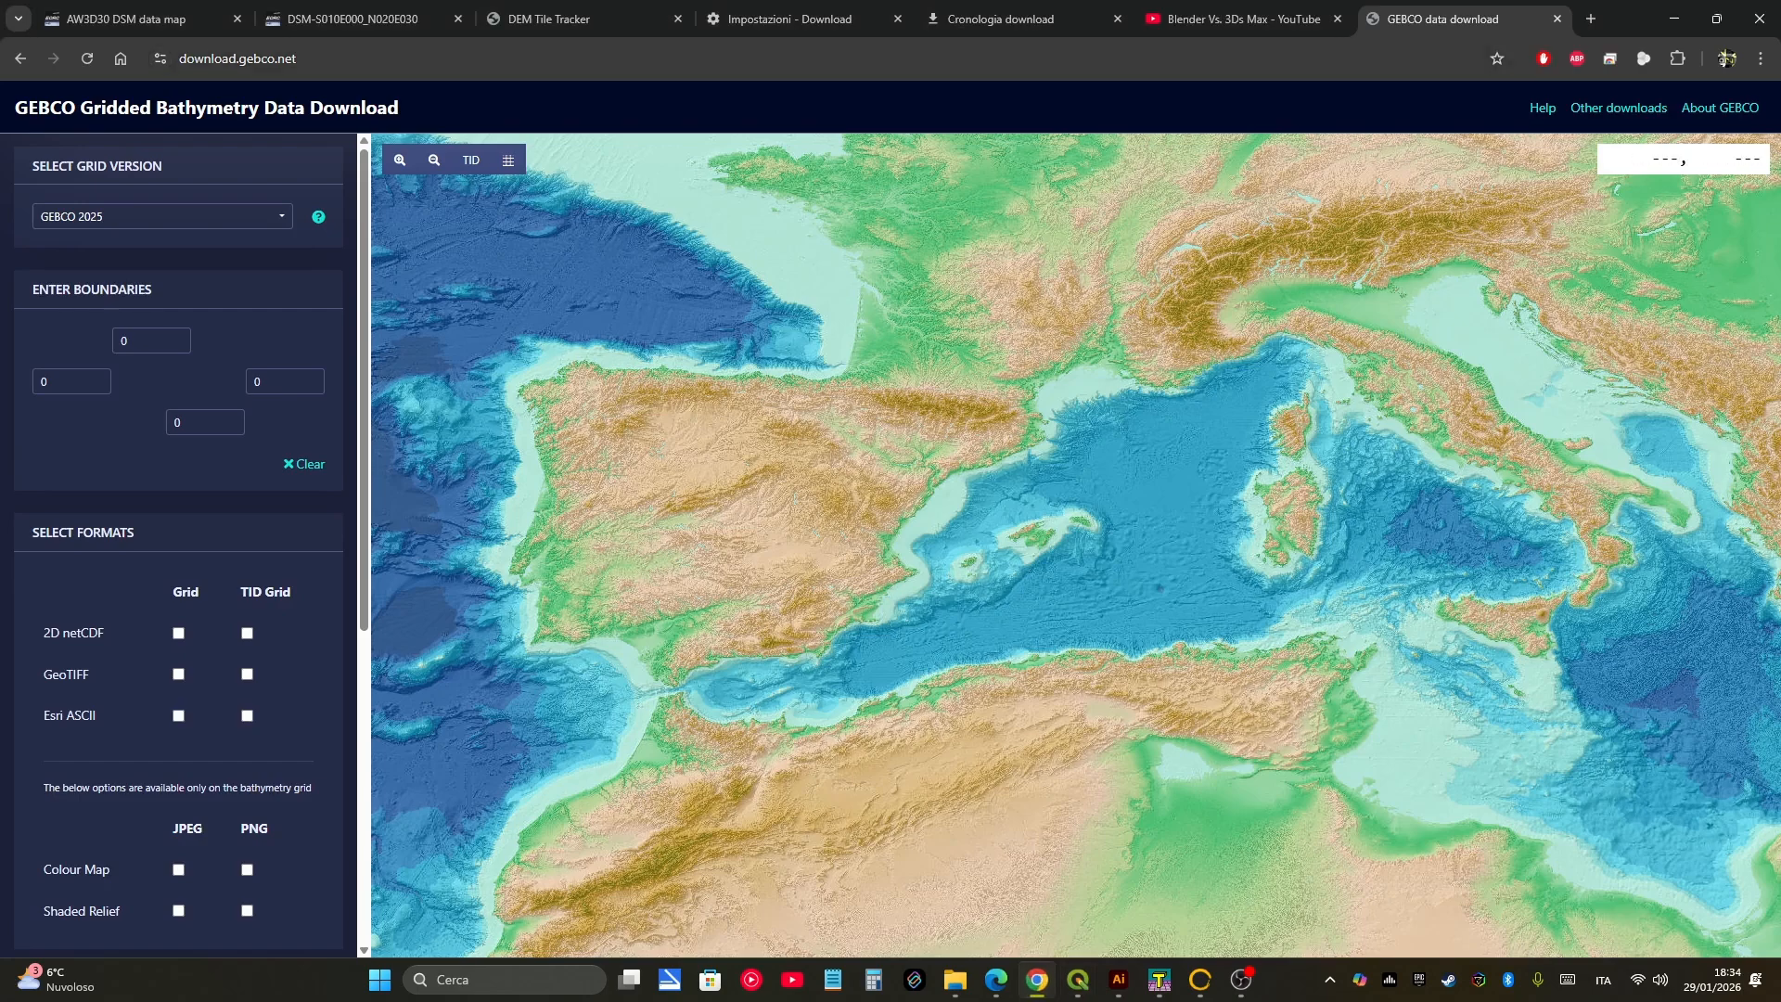
pyautogui.click(353, 18)
pyautogui.scroll(4, 668, 260)
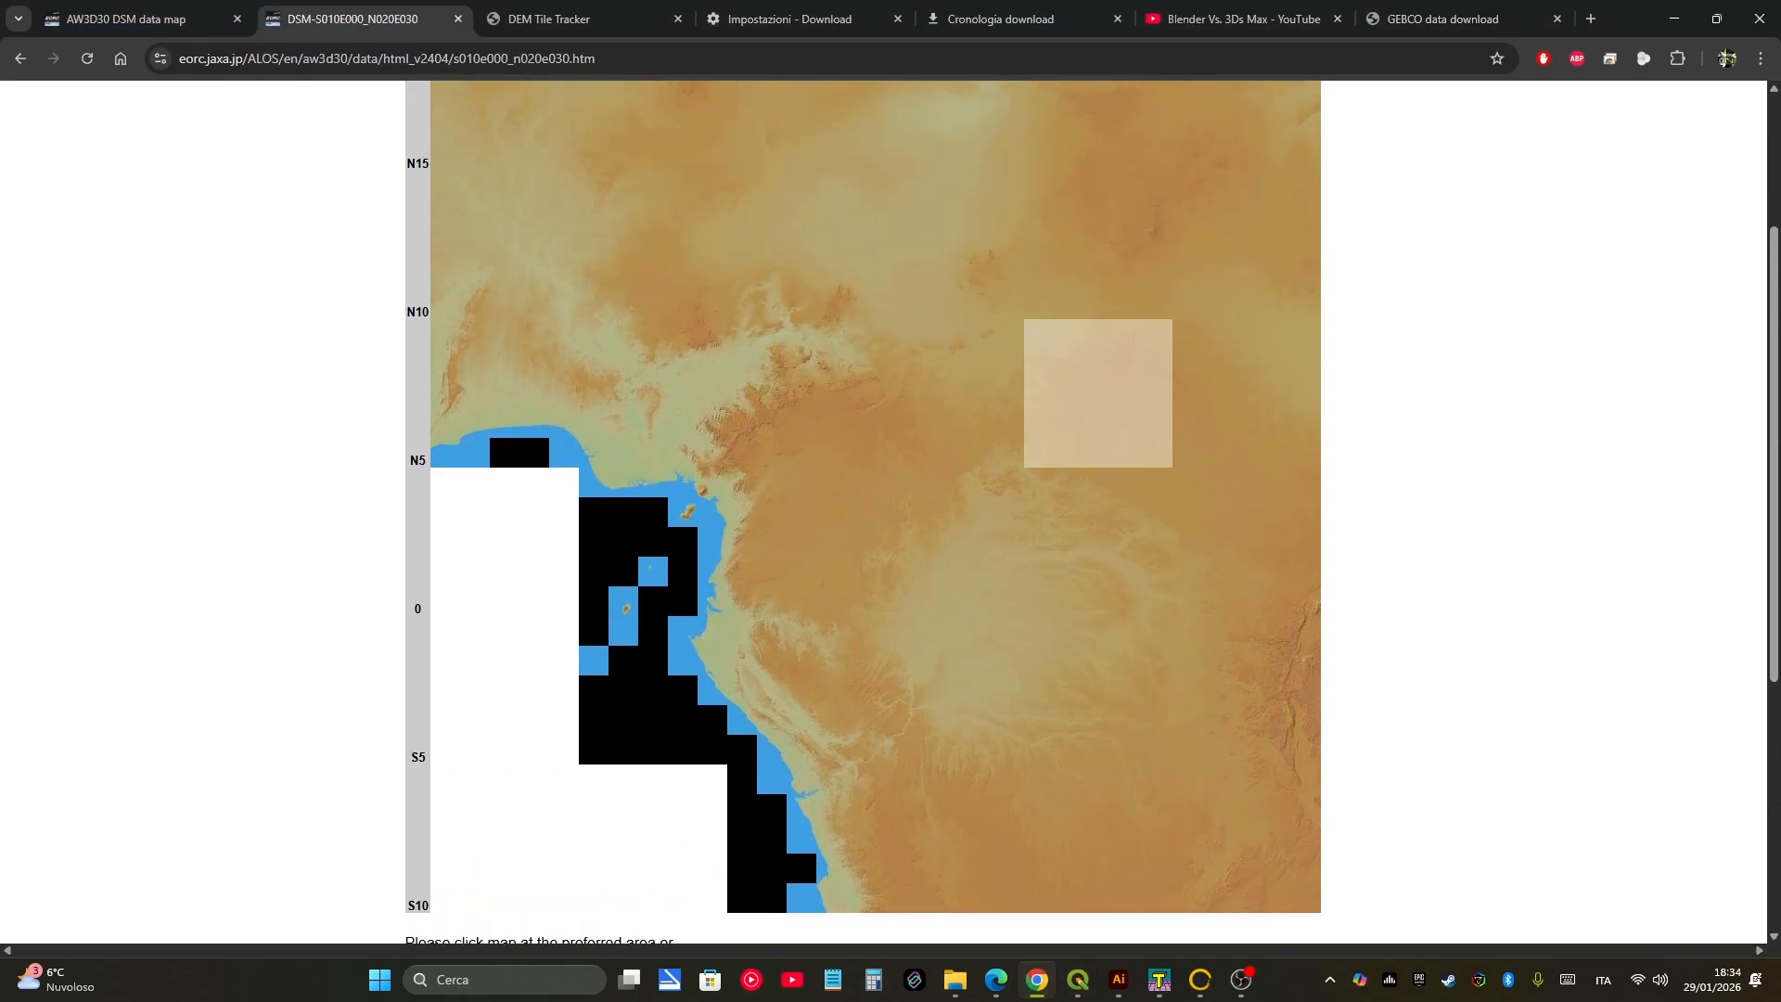
pyautogui.scroll(-10, 898, 121)
pyautogui.click(139, 19)
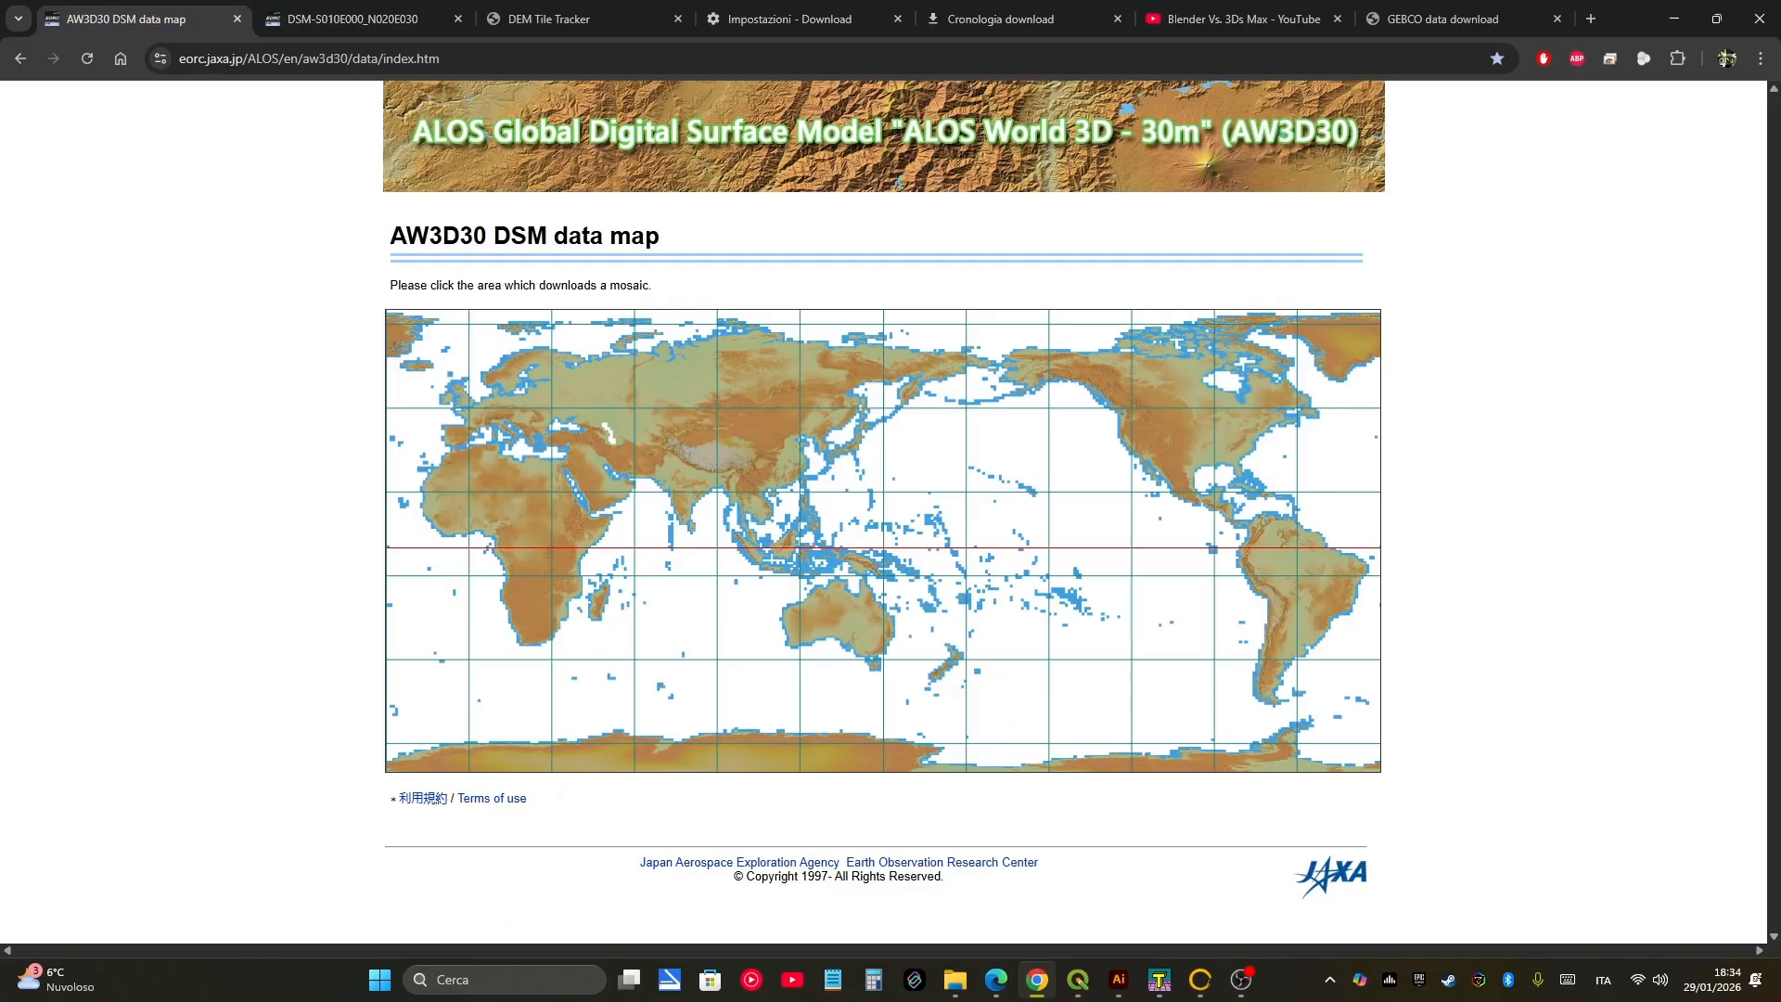
# Step: Open the DEM Tile Tracker page and examine the African tiles x02_y04, x02_y03 and x02_y02
pyautogui.click(575, 19)
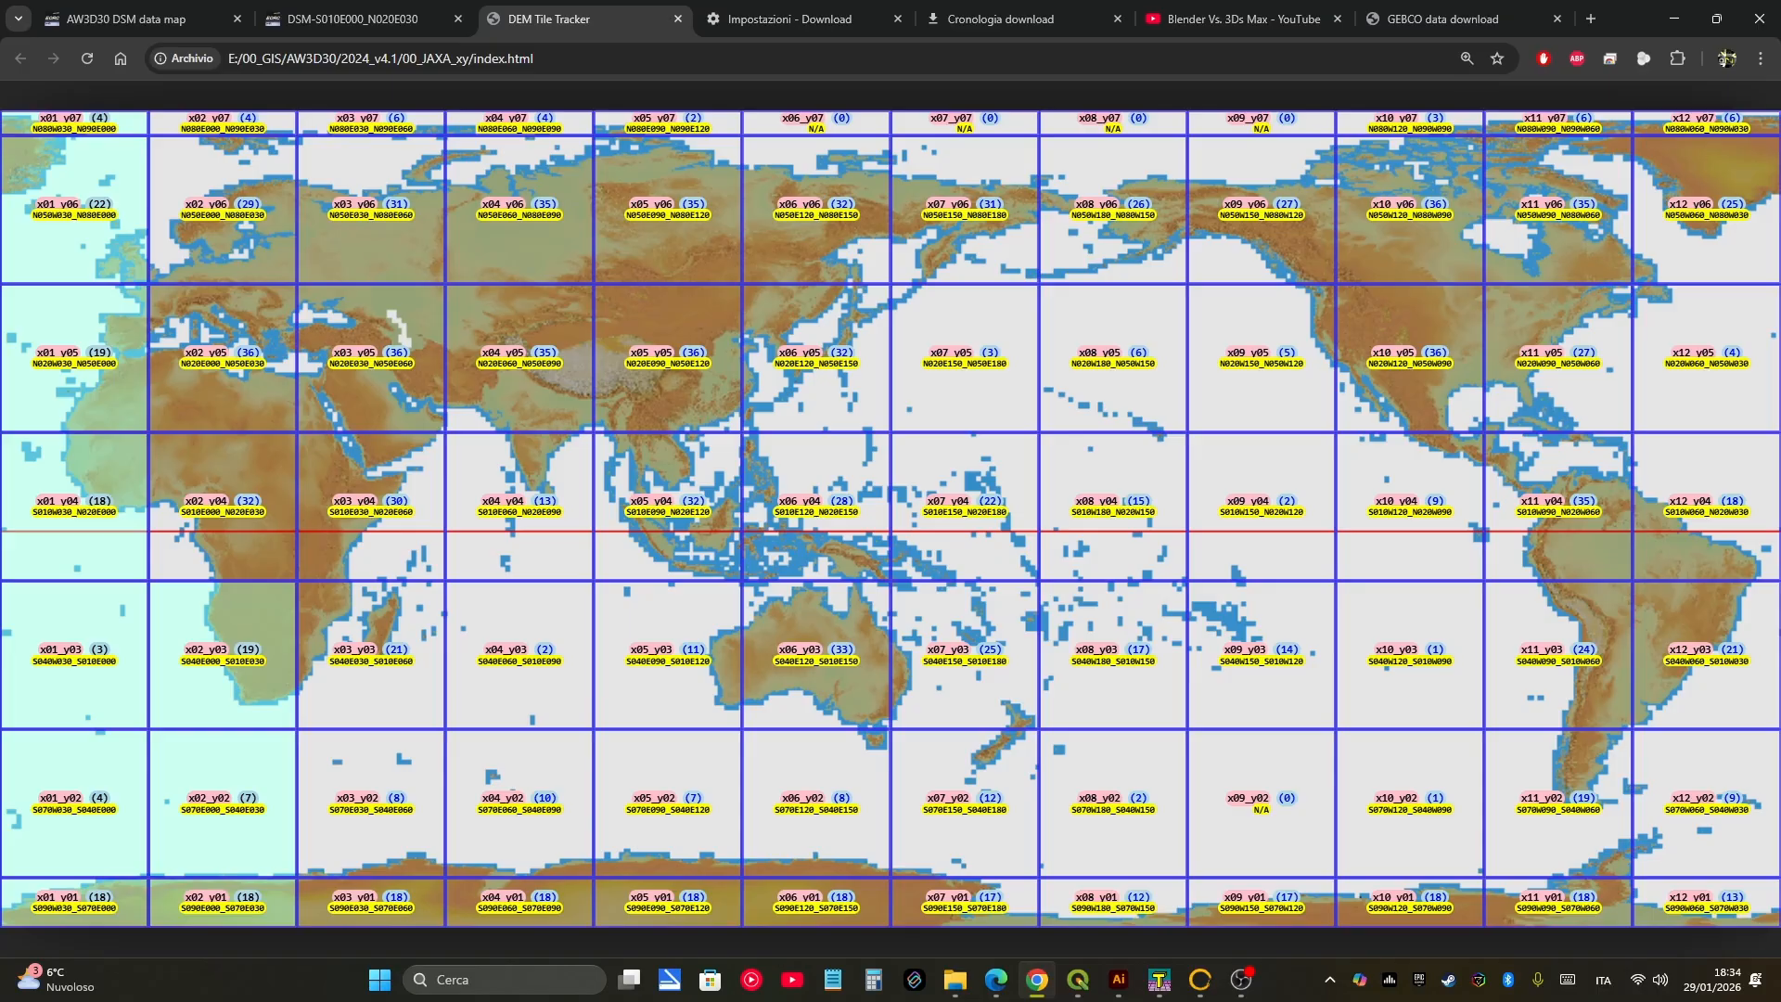
pyautogui.click(223, 507)
pyautogui.click(223, 506)
pyautogui.click(222, 507)
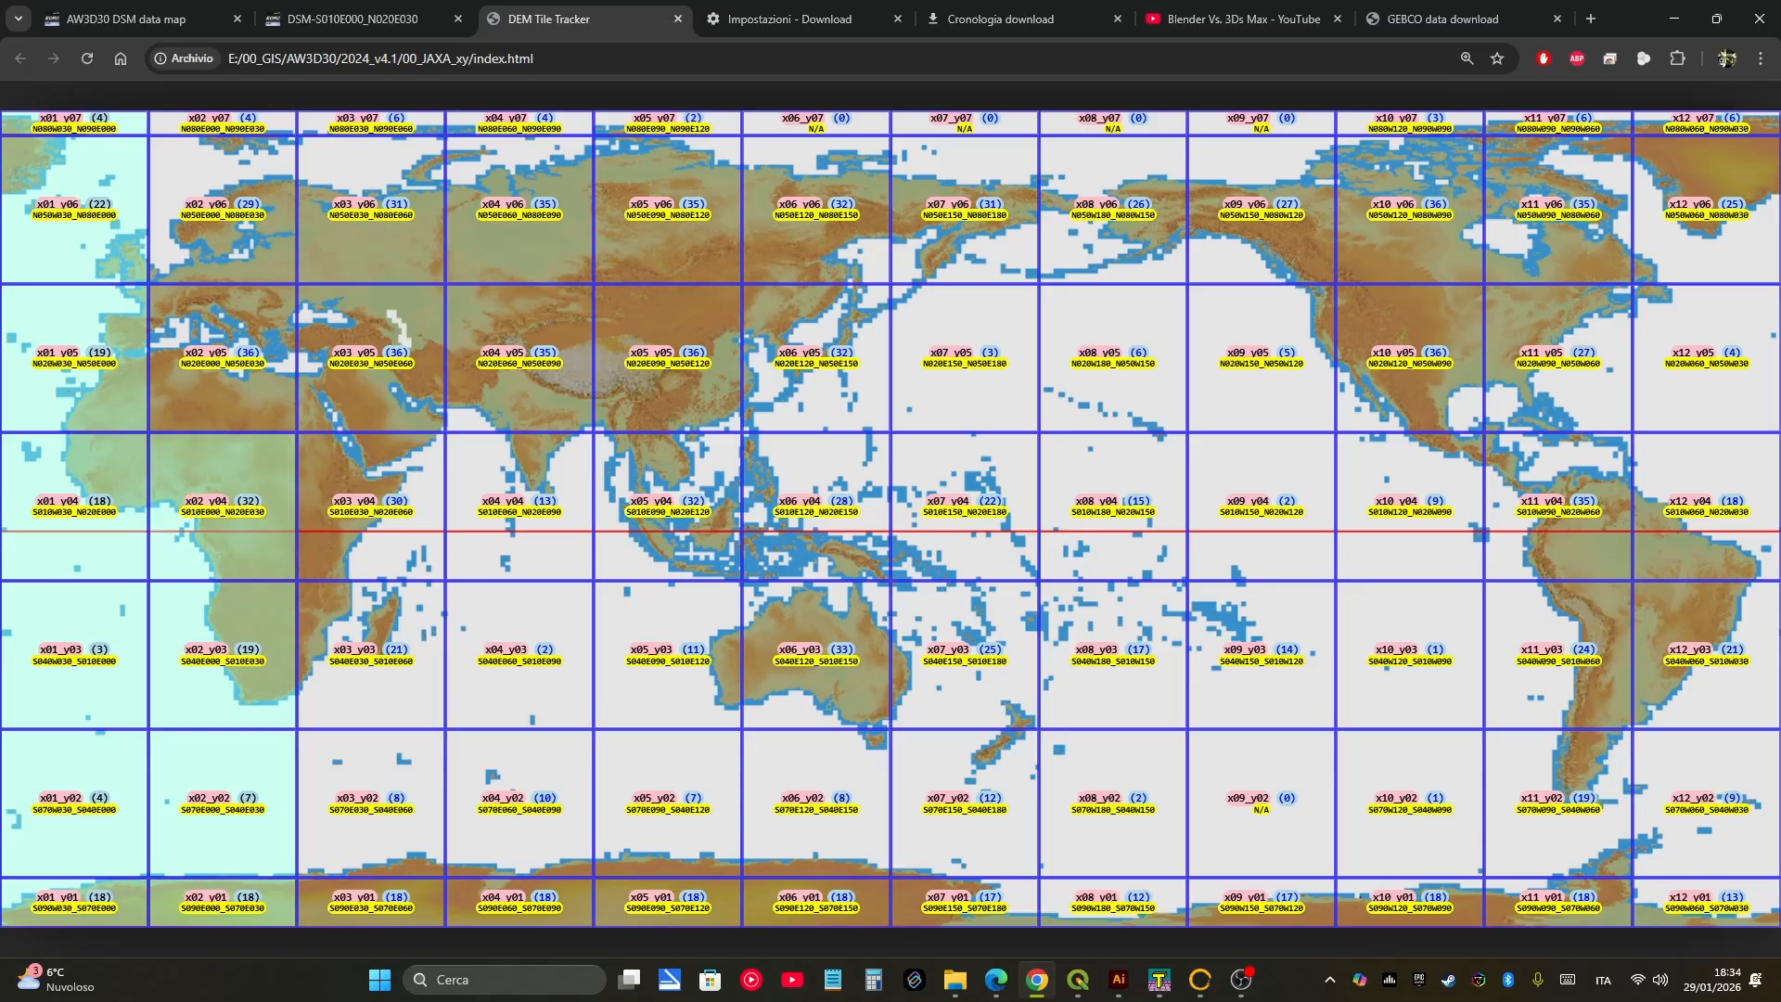
pyautogui.click(223, 507)
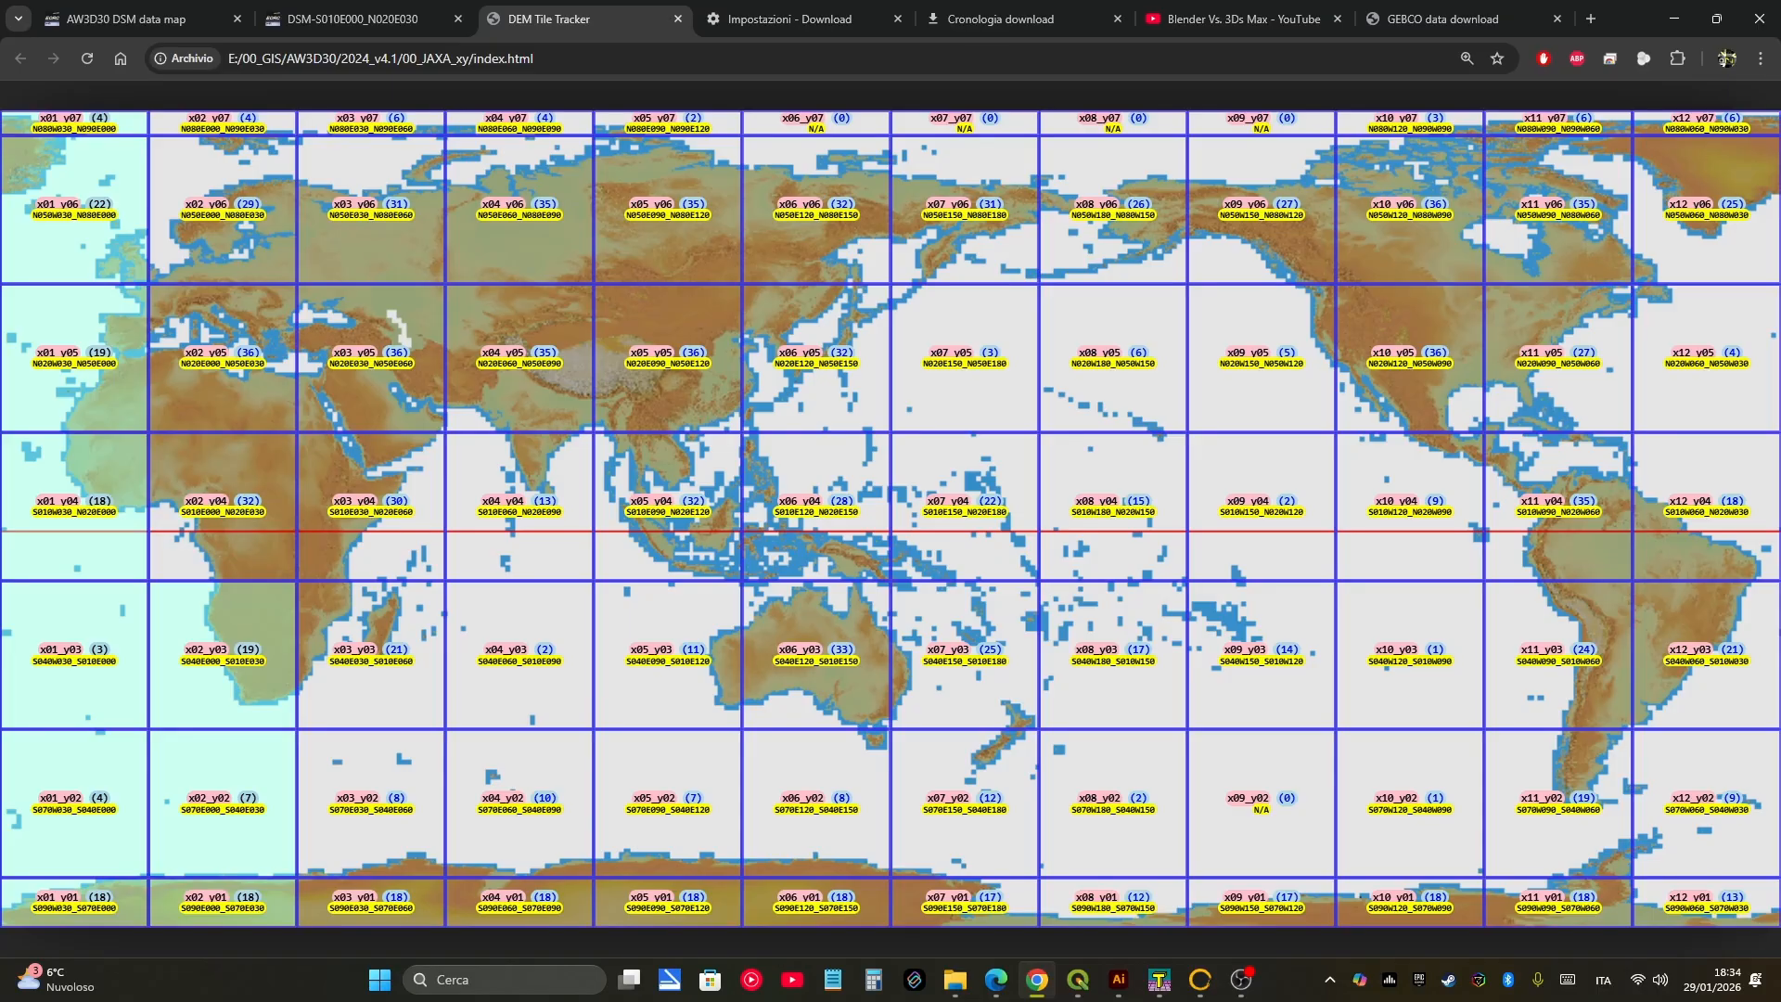
pyautogui.click(222, 654)
pyautogui.click(222, 803)
pyautogui.click(223, 804)
pyautogui.click(223, 655)
pyautogui.click(222, 507)
pyautogui.click(223, 507)
pyautogui.click(222, 506)
pyautogui.click(222, 506)
# Step: Switch to VTBuilder, examine where tif_gebco_id-36.tif lies on the world map, and minimize the window
pyautogui.click(1159, 980)
pyautogui.scroll(-5, 983, 519)
pyautogui.scroll(-5, 974, 524)
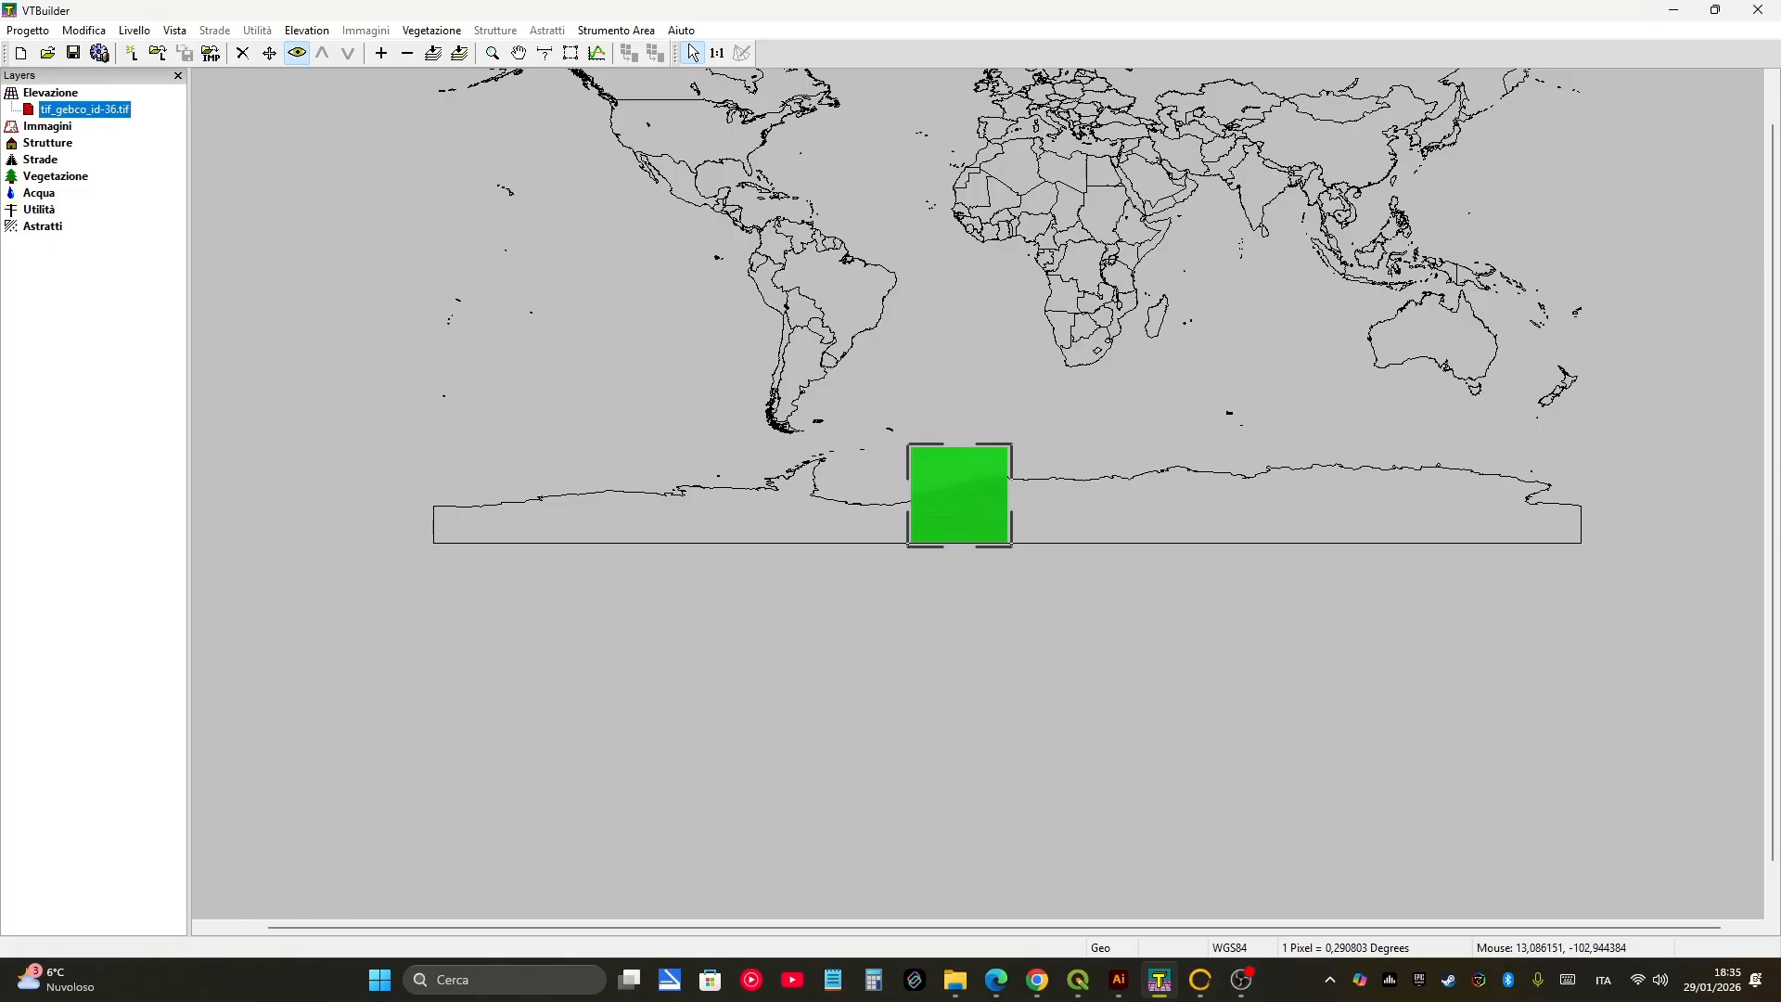
pyautogui.scroll(3, 959, 513)
pyautogui.scroll(2, 958, 513)
pyautogui.scroll(-3, 958, 513)
pyautogui.scroll(1, 958, 513)
pyautogui.click(1159, 979)
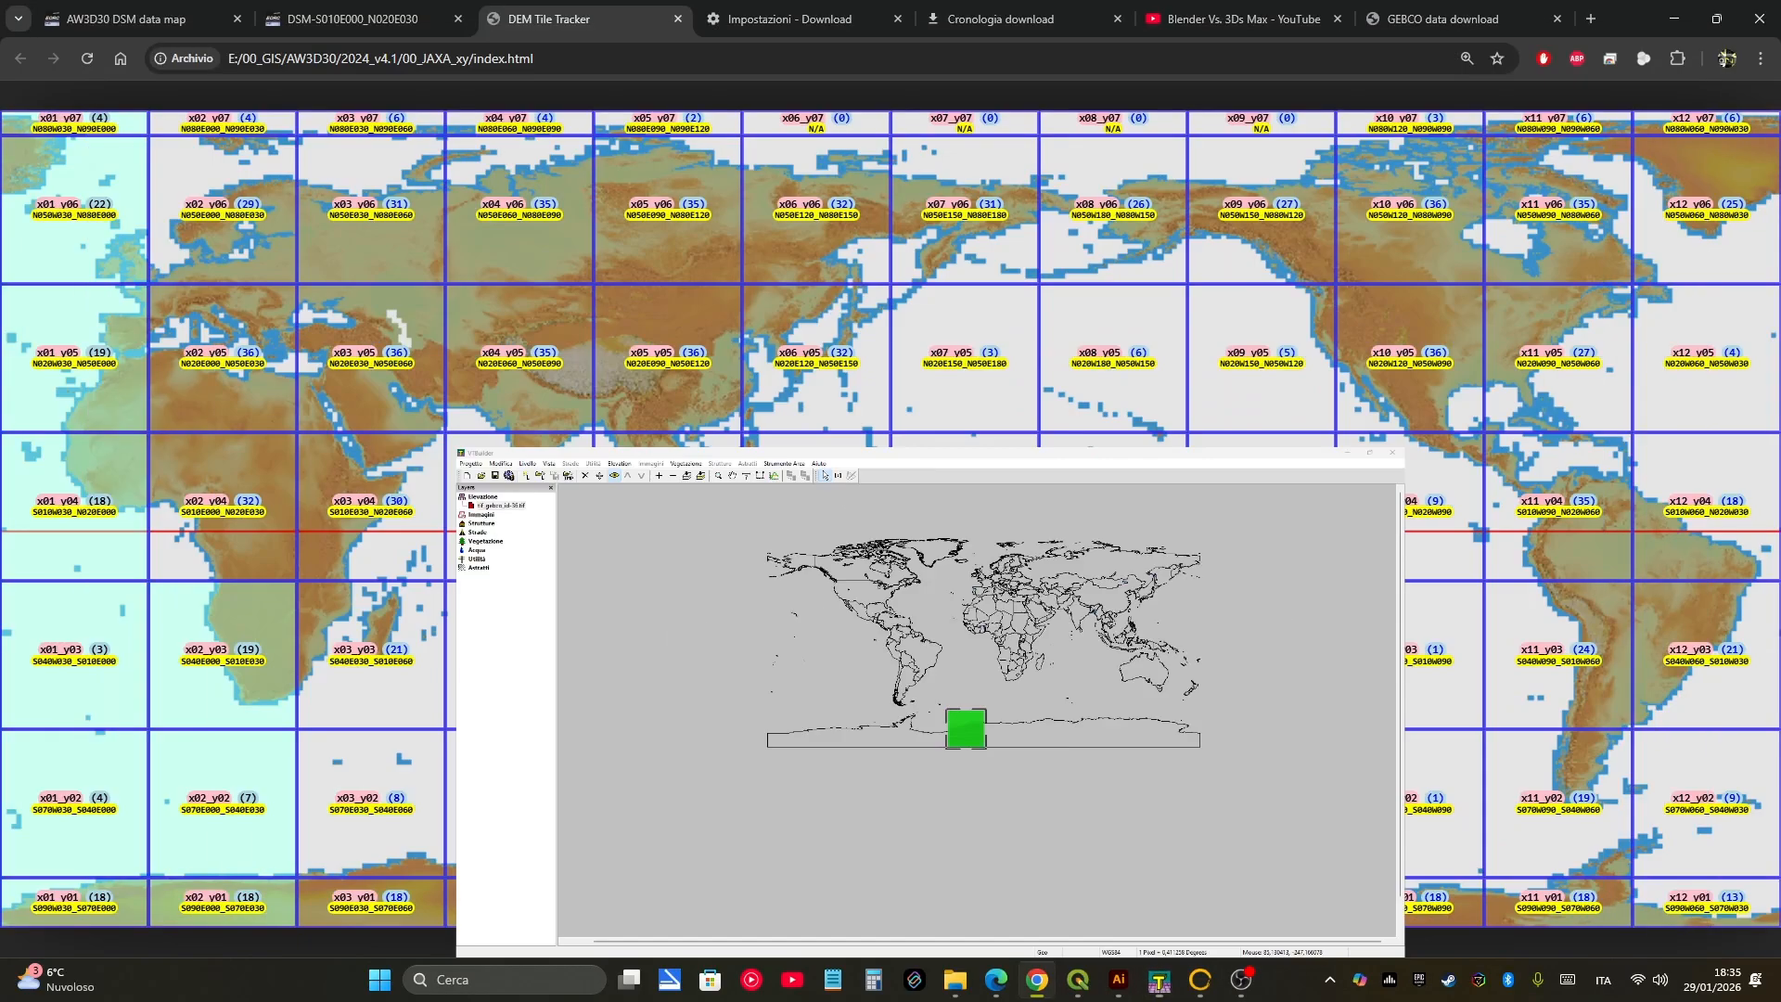
# Step: Switch to File Explorer and navigate from the GEBCO_2024 folder to 00_GIS > 00_EARTH > 05_Terragen_Renders
pyautogui.click(956, 980)
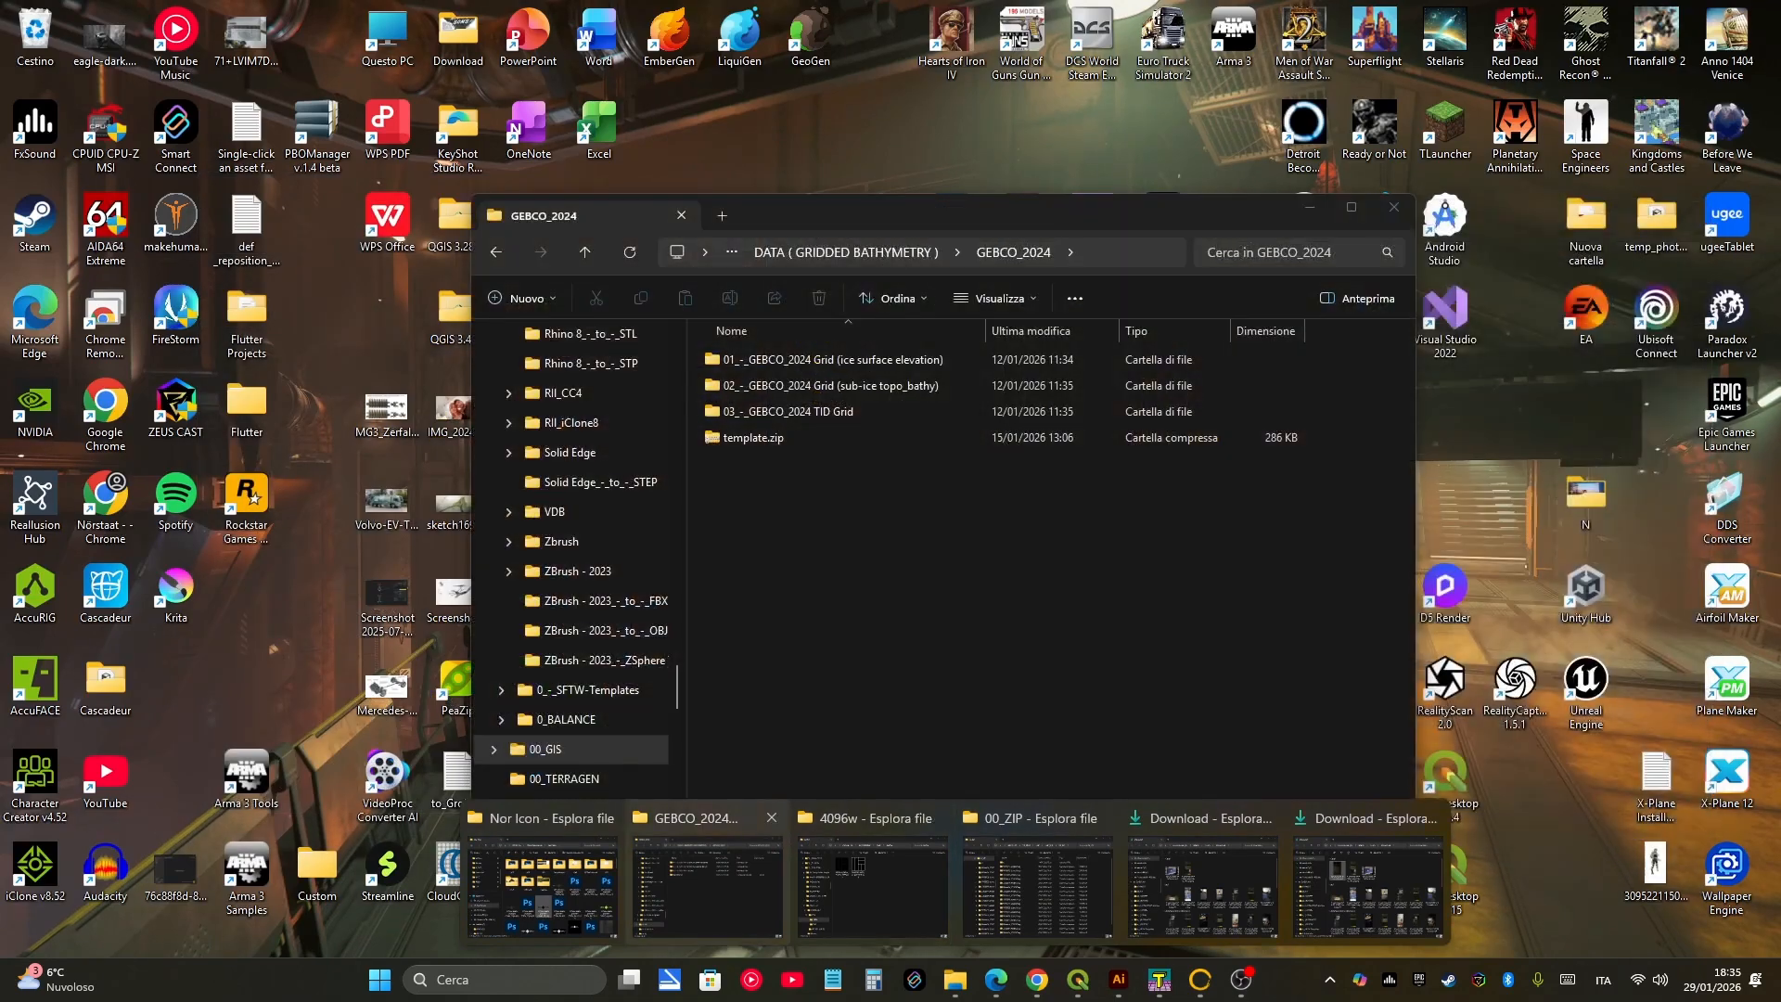
pyautogui.click(707, 881)
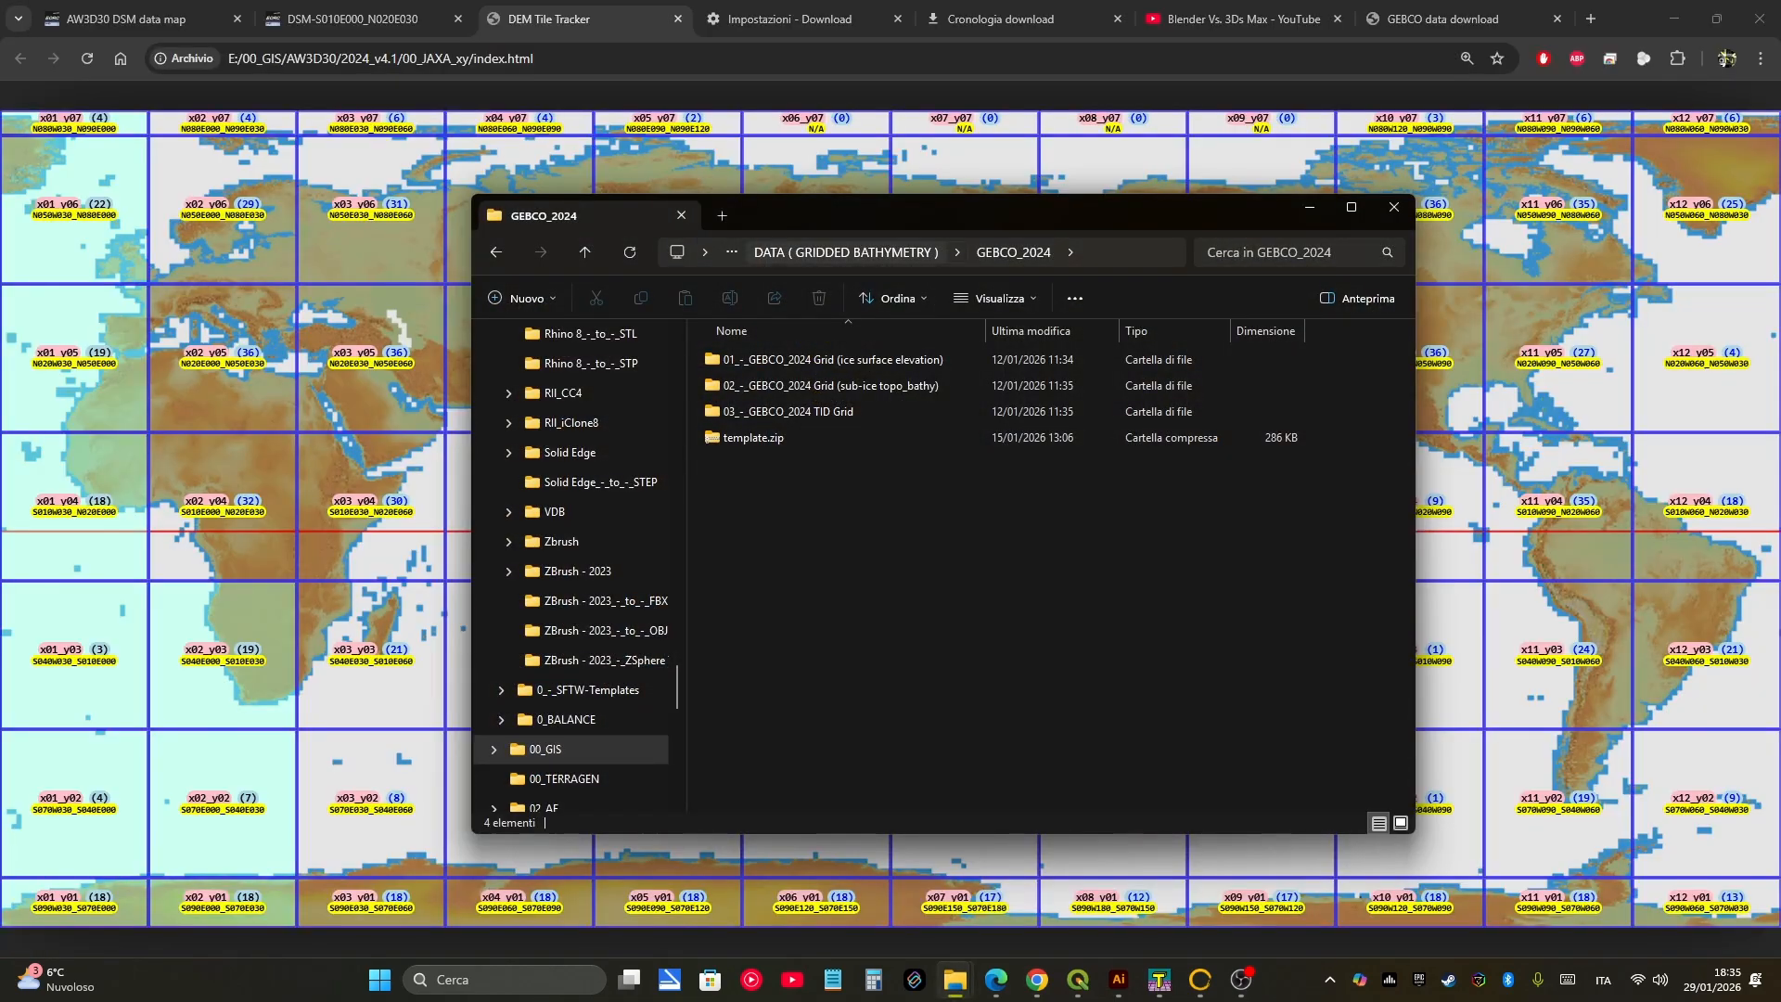
pyautogui.click(863, 252)
pyautogui.click(820, 253)
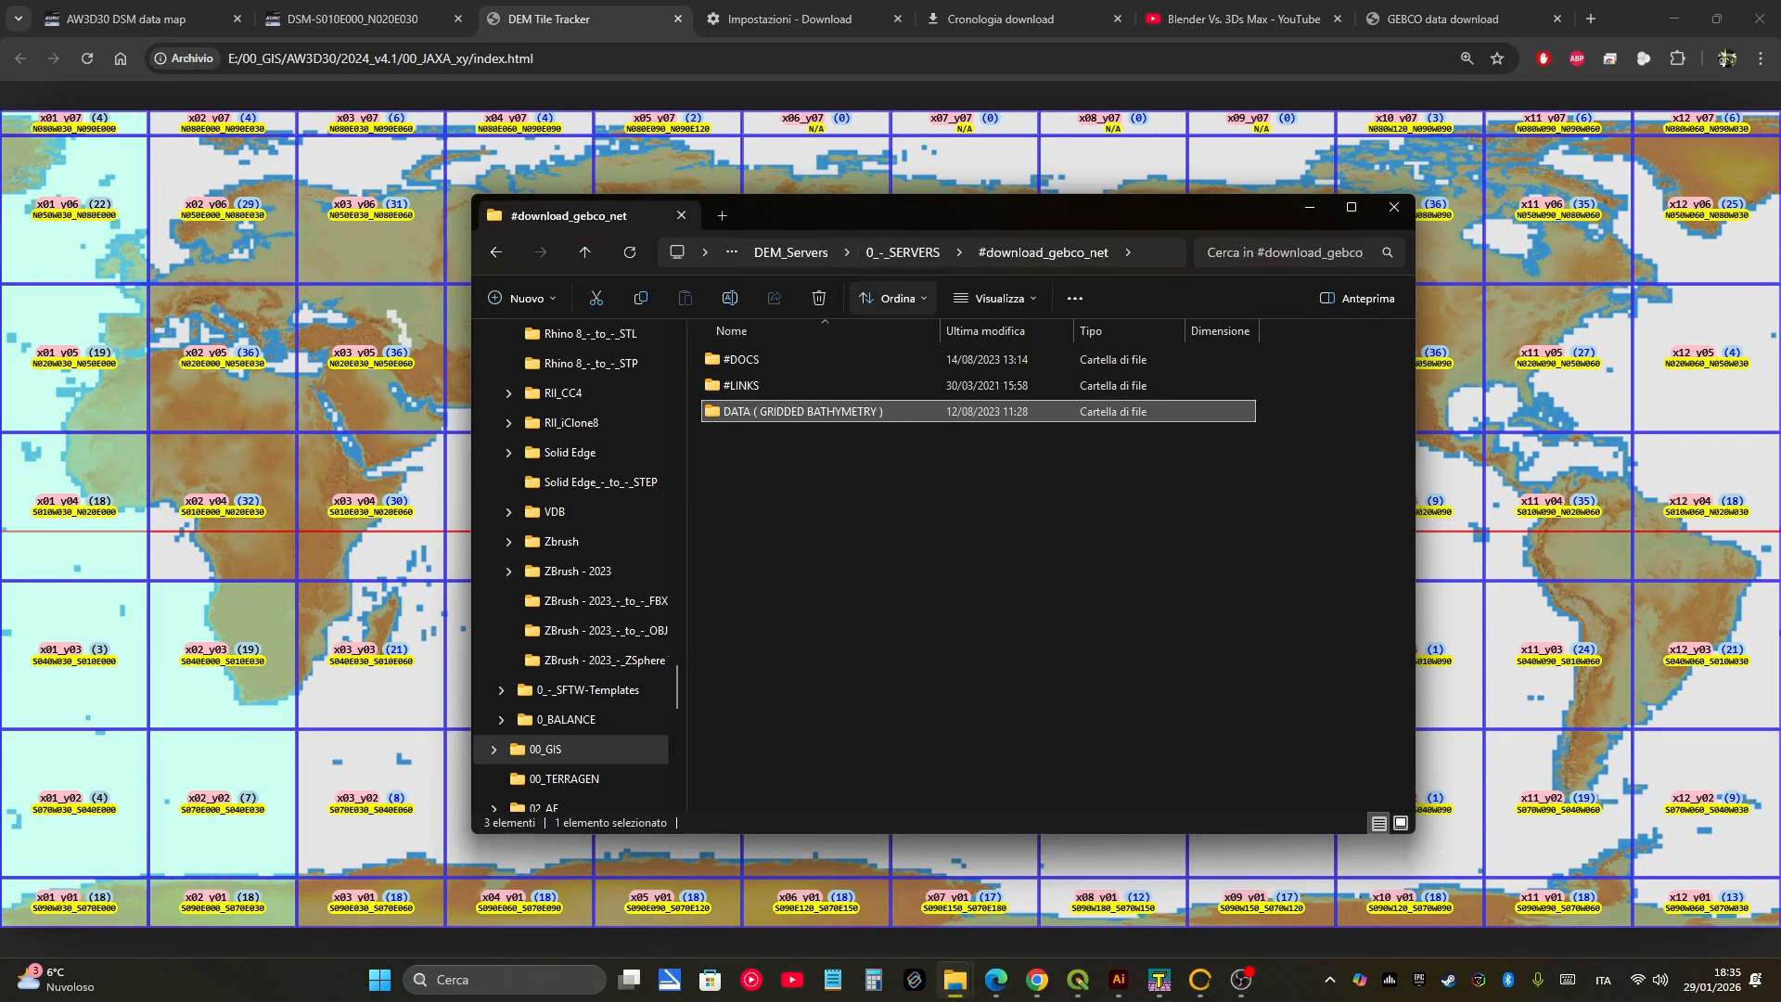
pyautogui.click(816, 252)
pyautogui.click(848, 252)
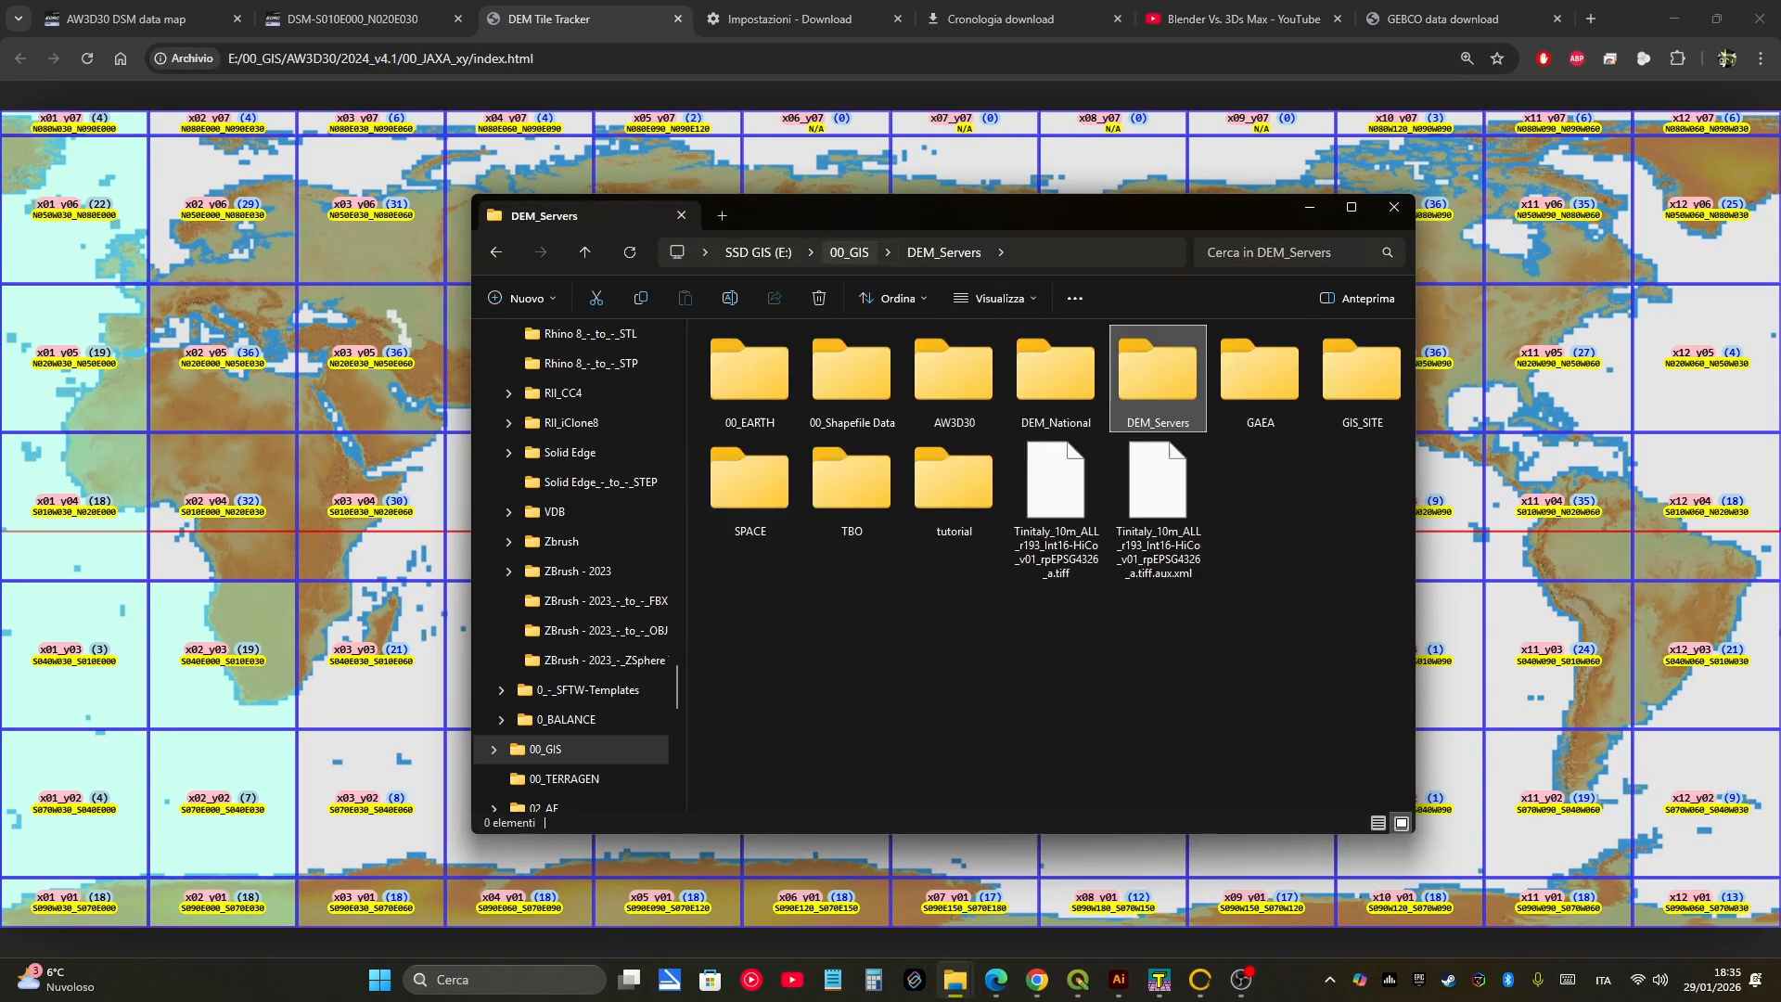
pyautogui.doubleClick(749, 371)
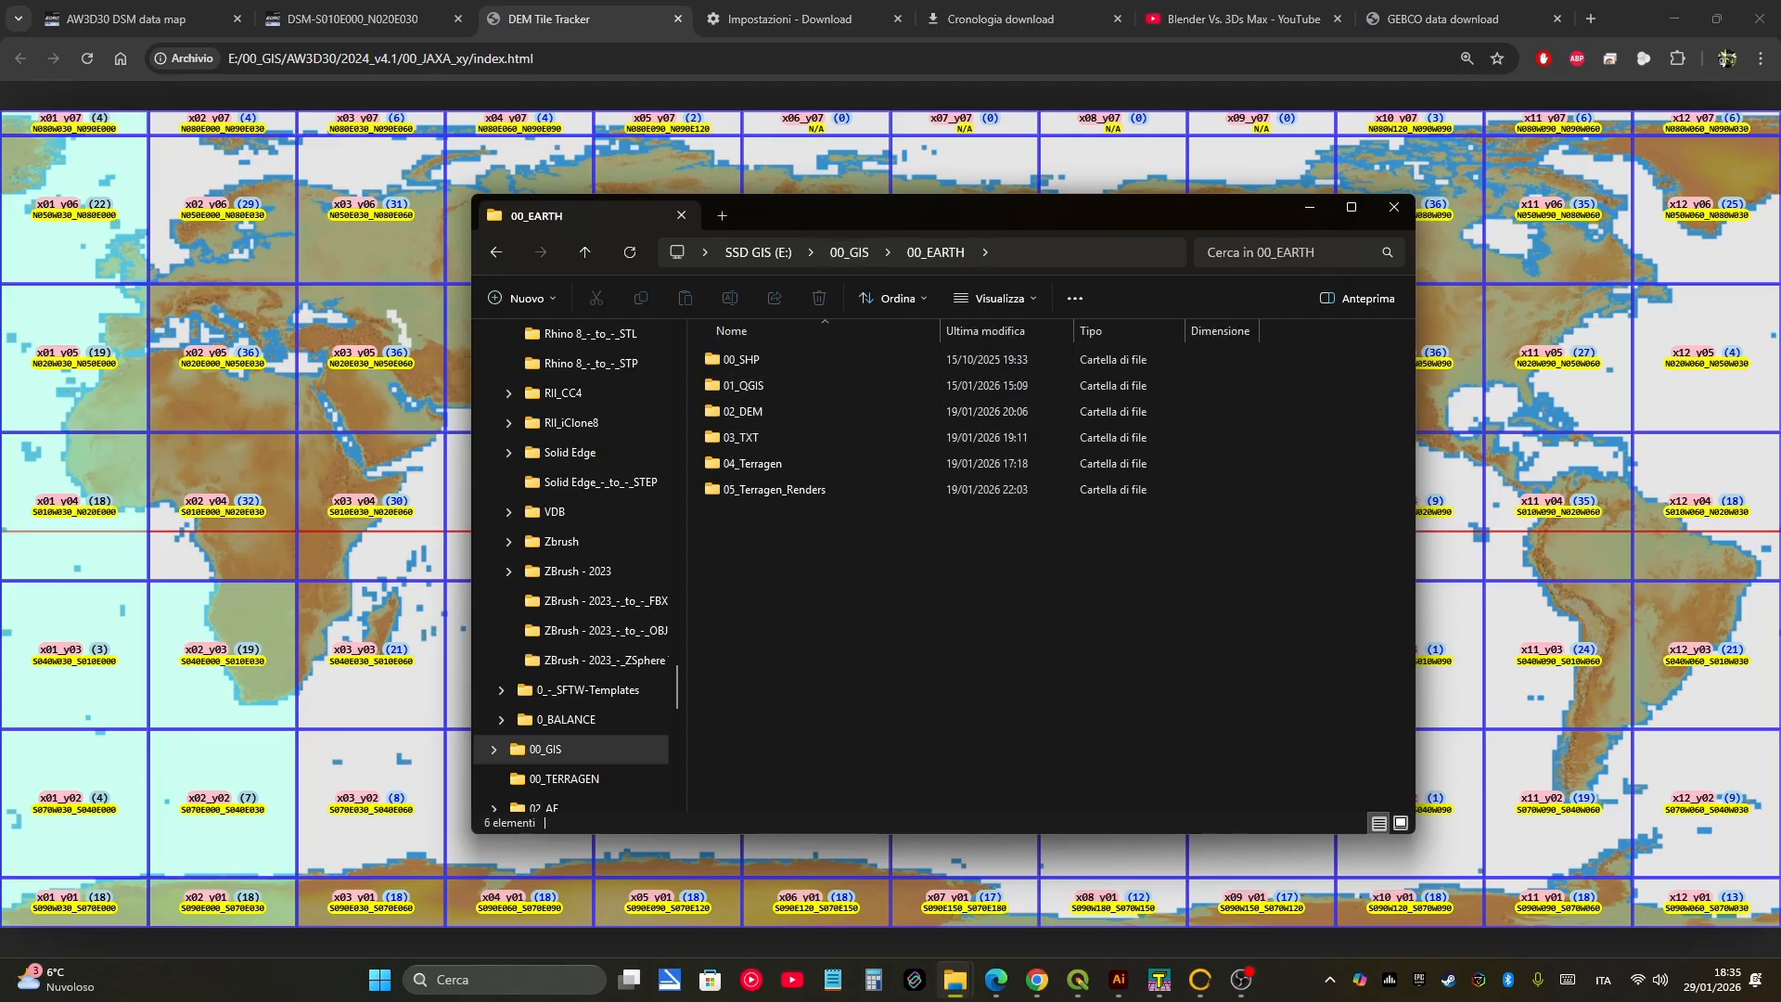
pyautogui.doubleClick(774, 489)
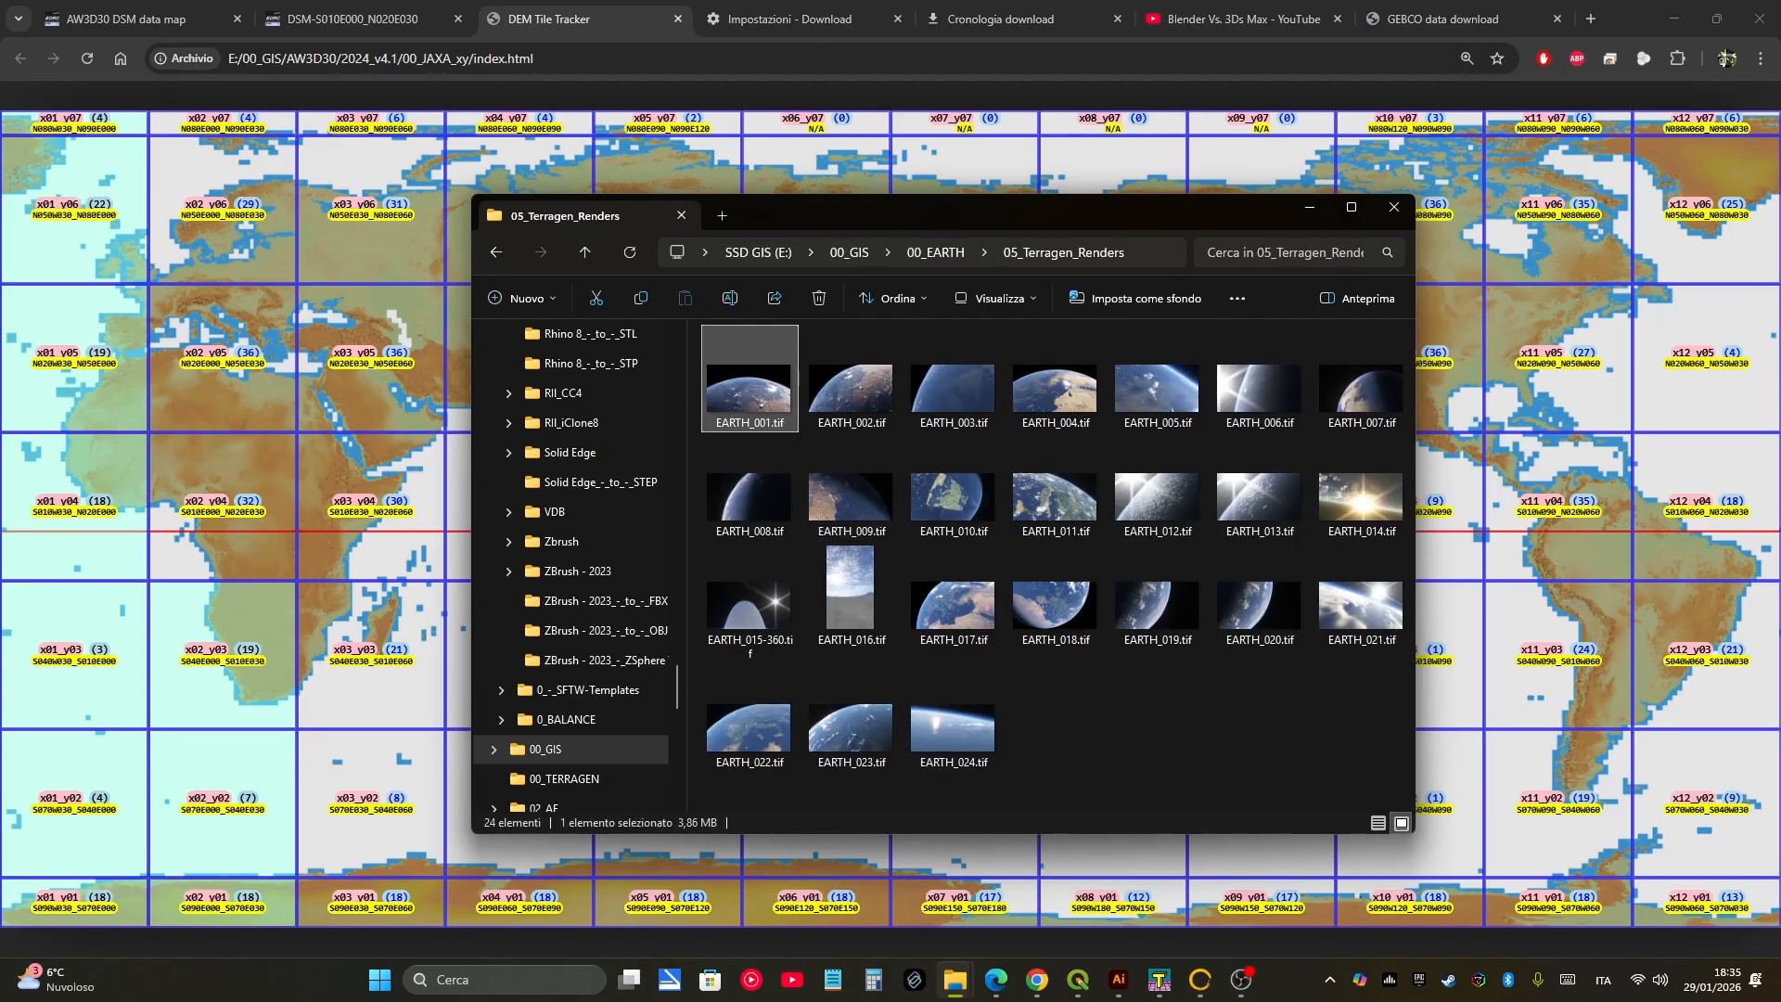
# Step: Open EARTH_001.tif in the image viewer and view the Terragen Earth renders in order through EARTH_010.tif
pyautogui.doubleClick(952, 491)
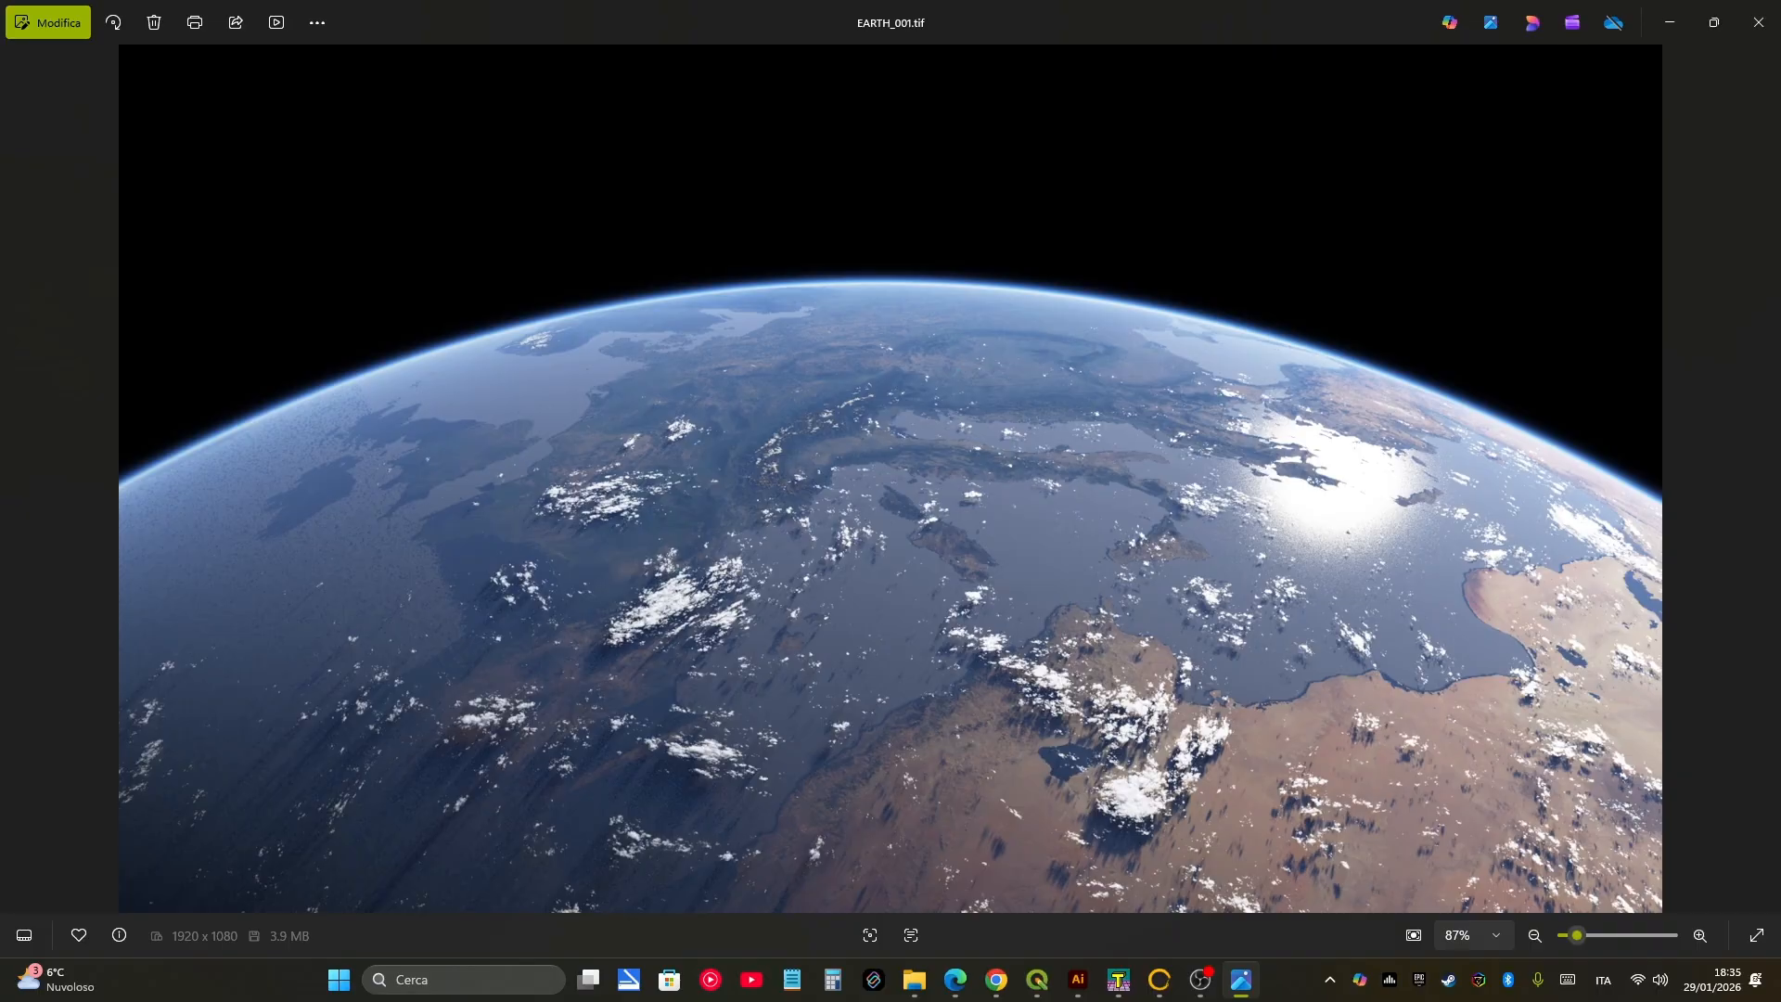
pyautogui.press('Right')
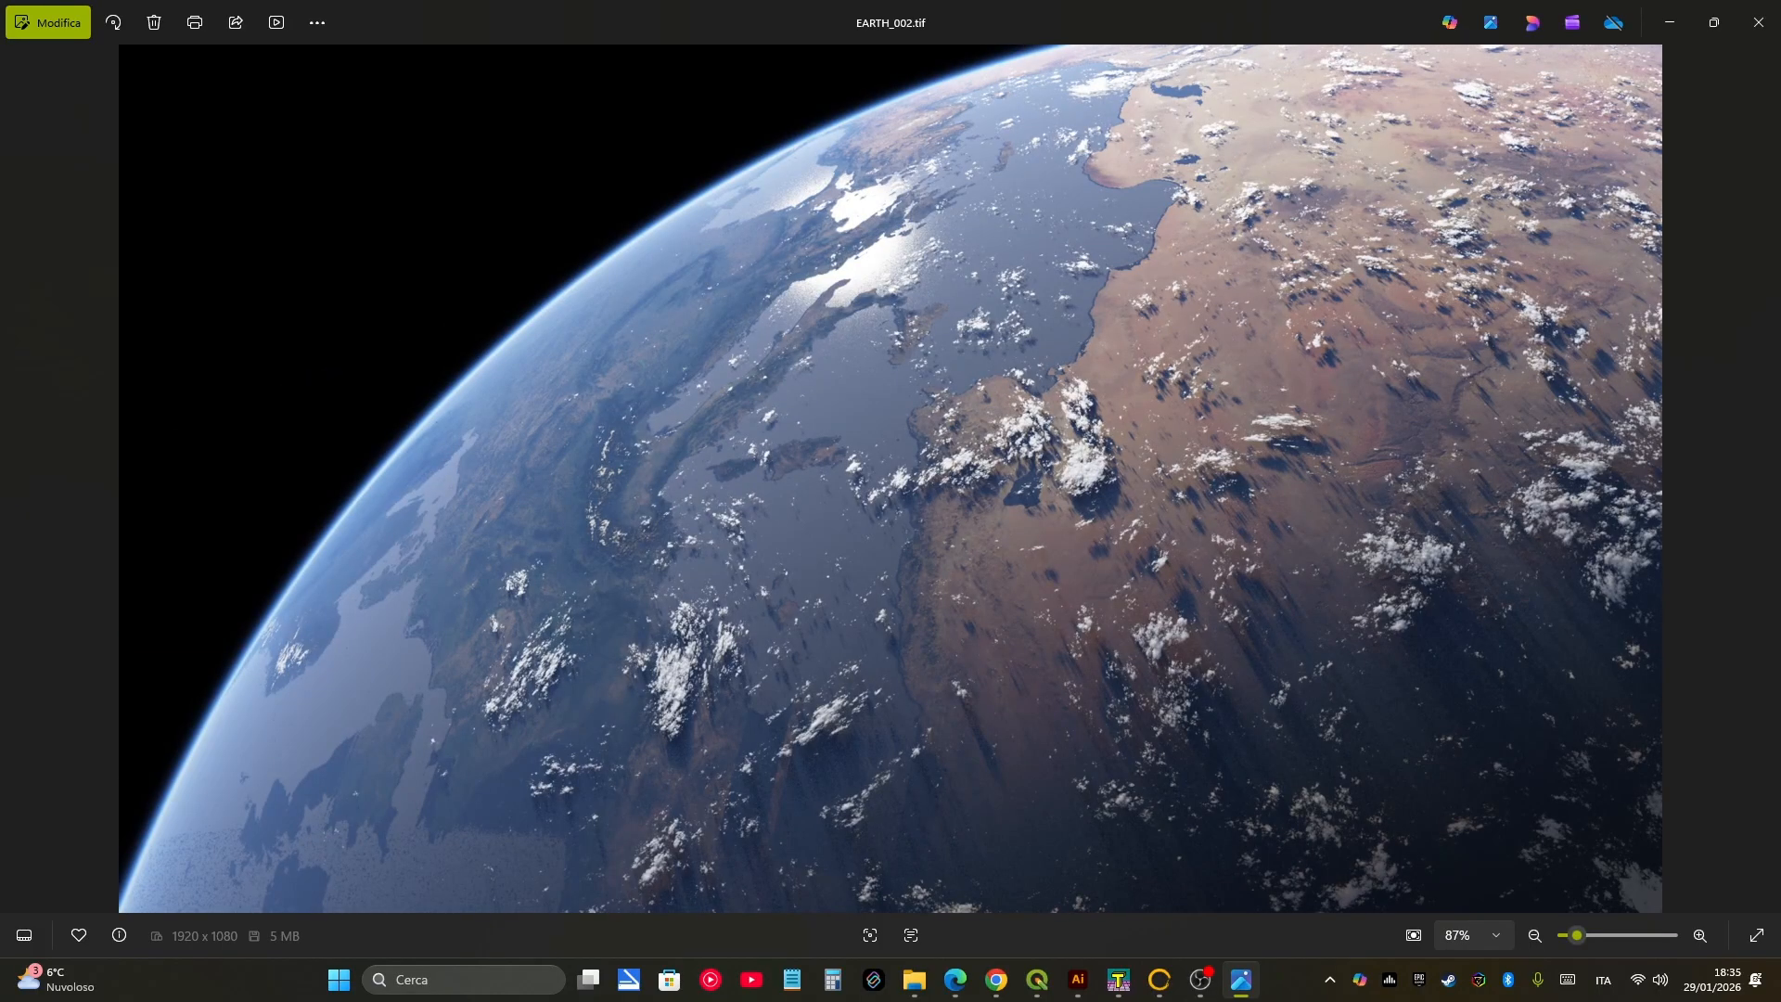
pyautogui.press('Right')
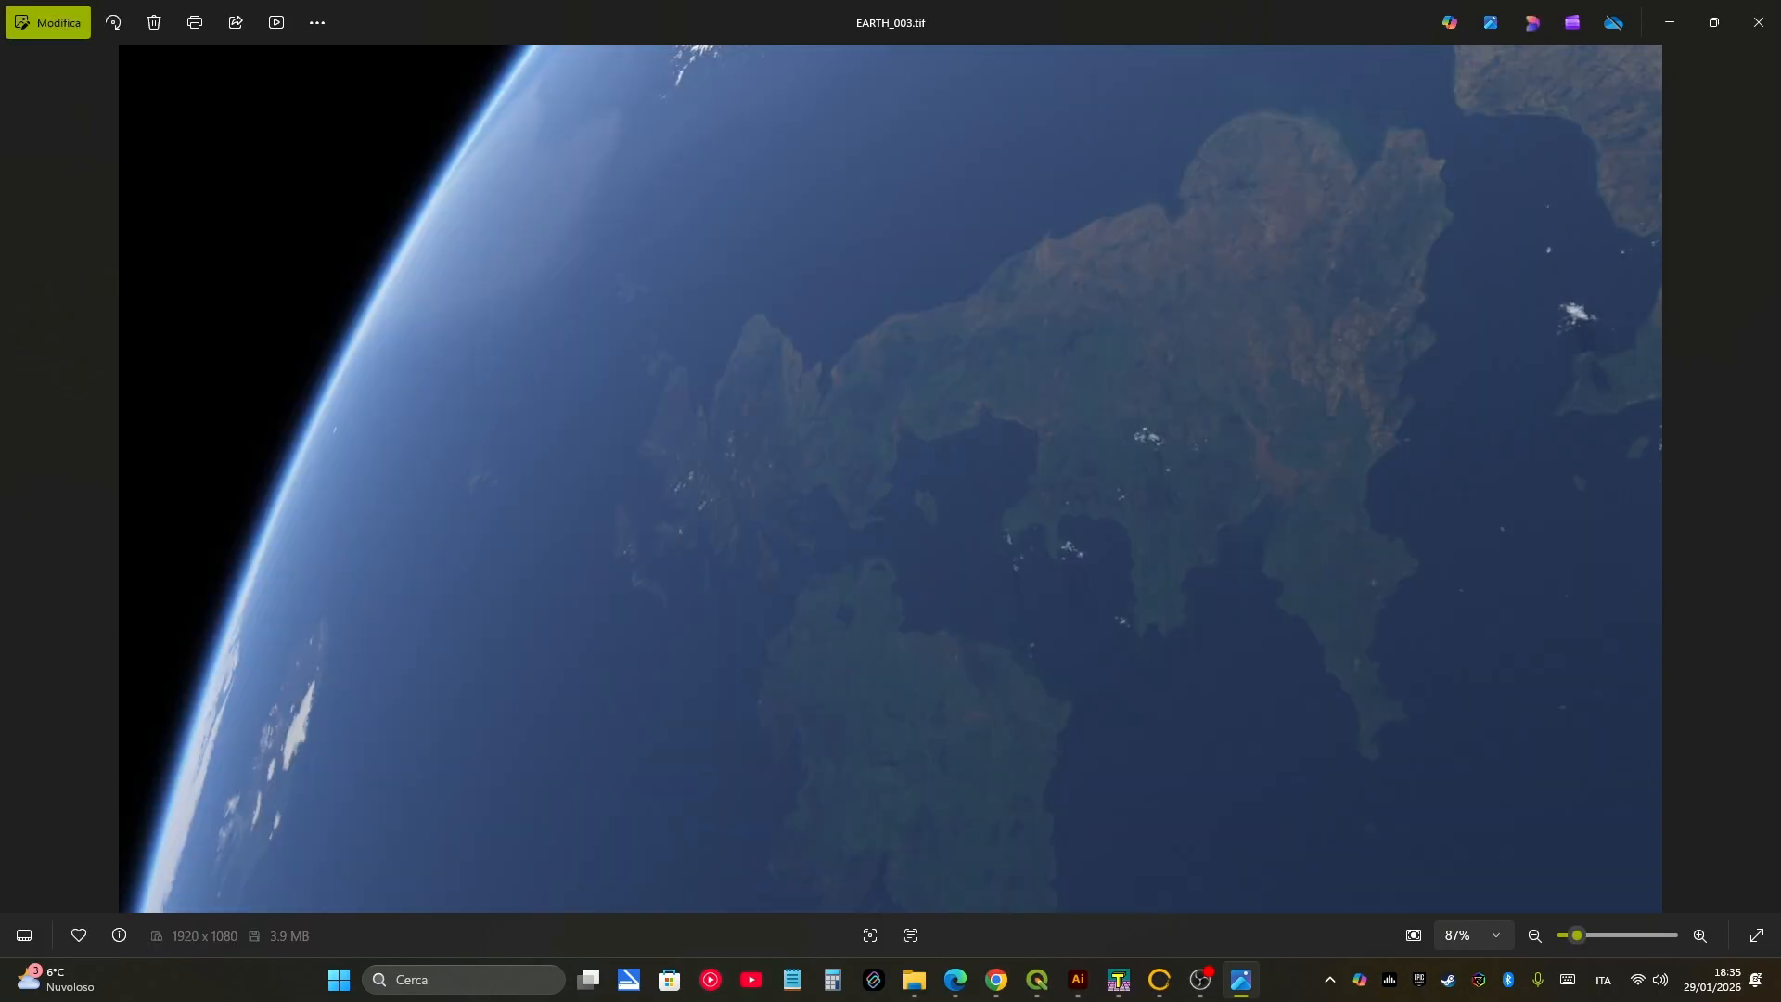
pyautogui.press('Right')
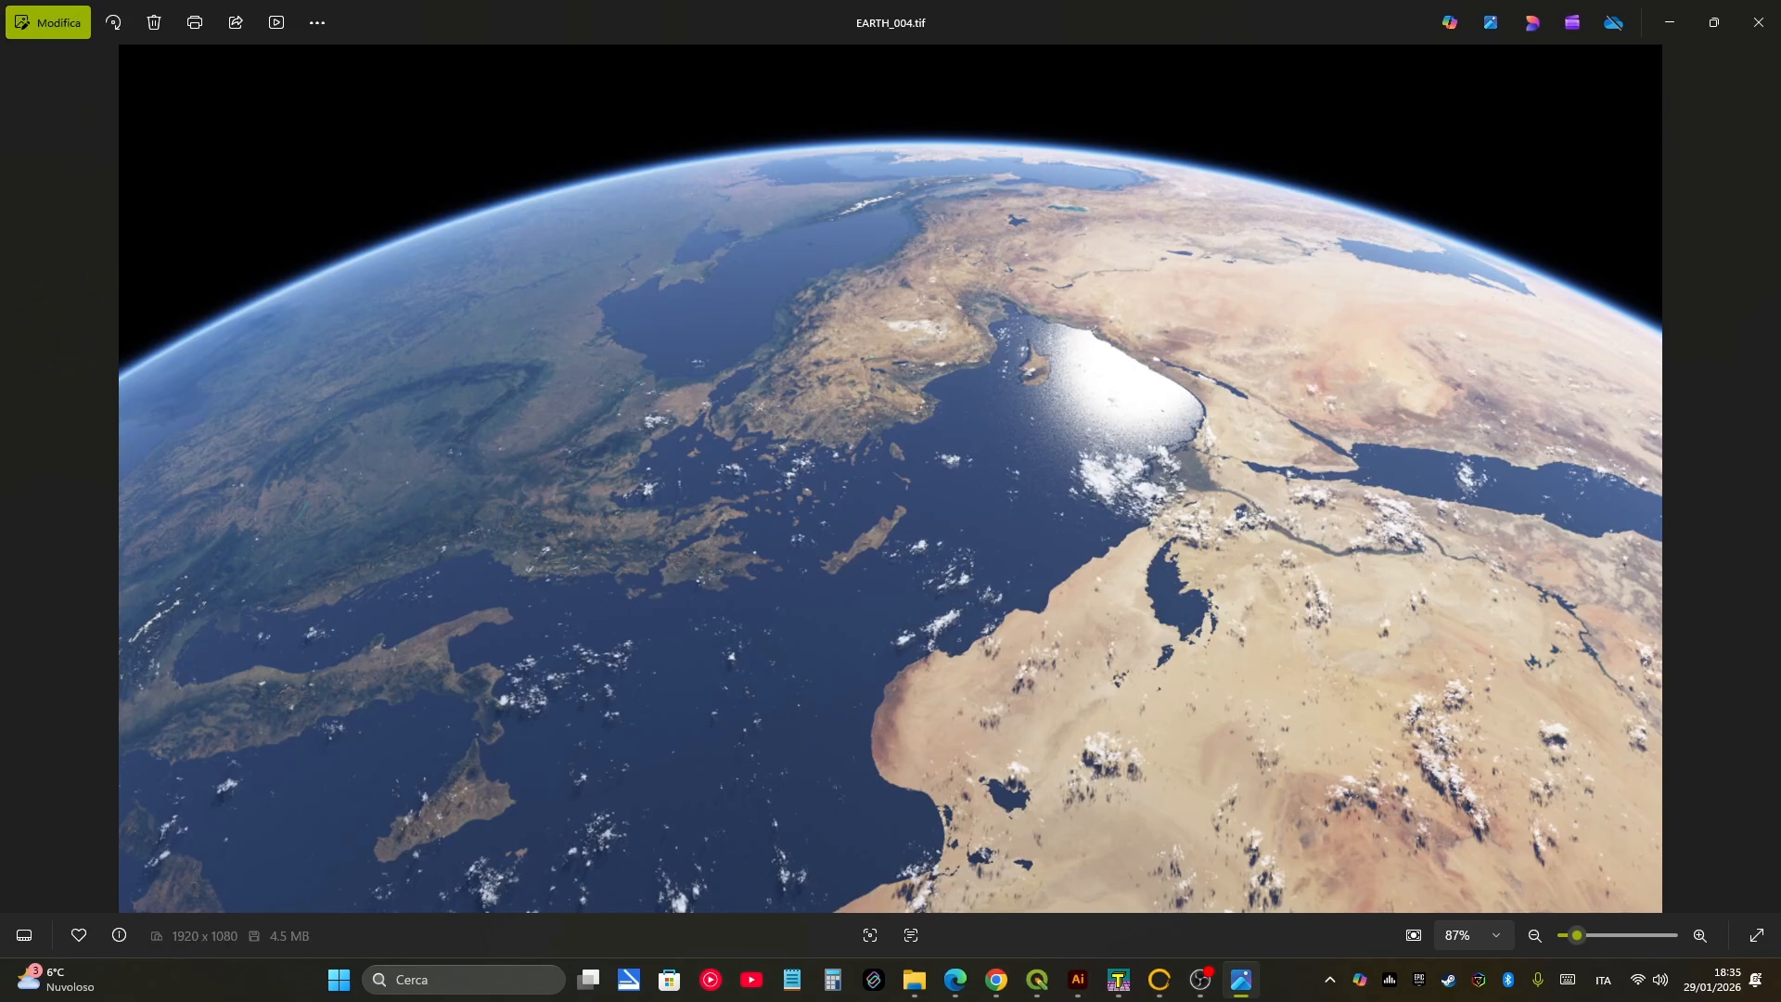
pyautogui.press('Right')
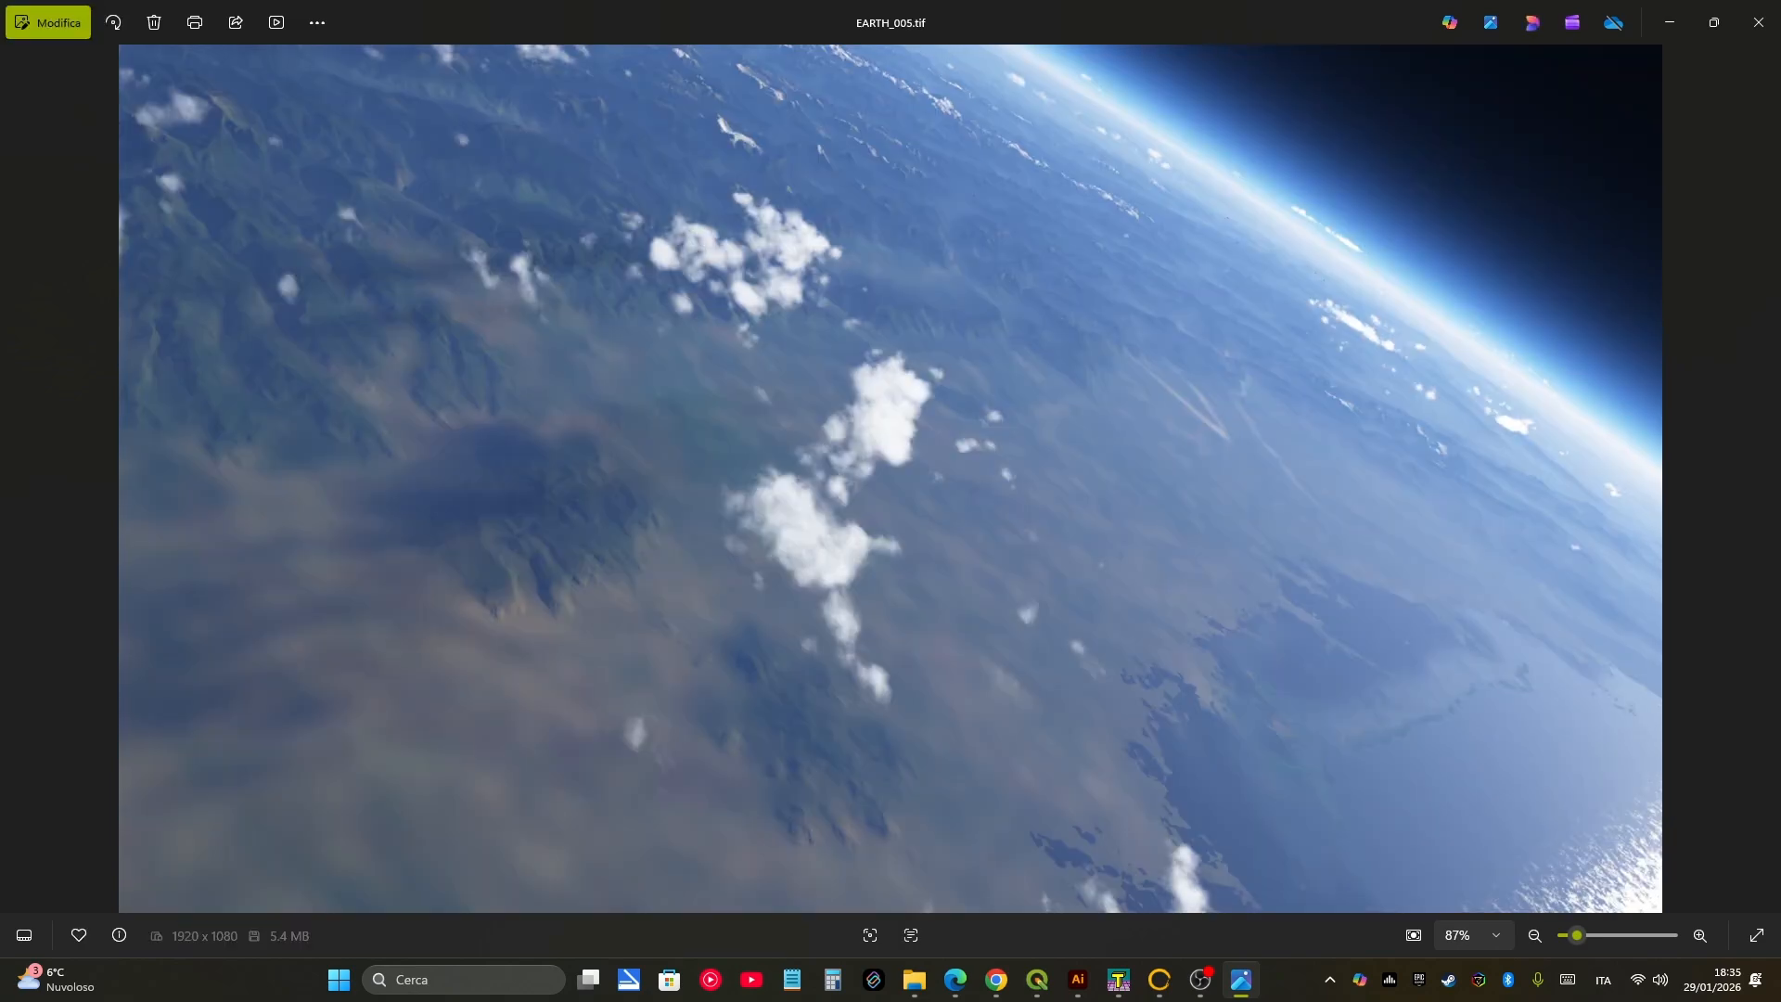
pyautogui.press('Right')
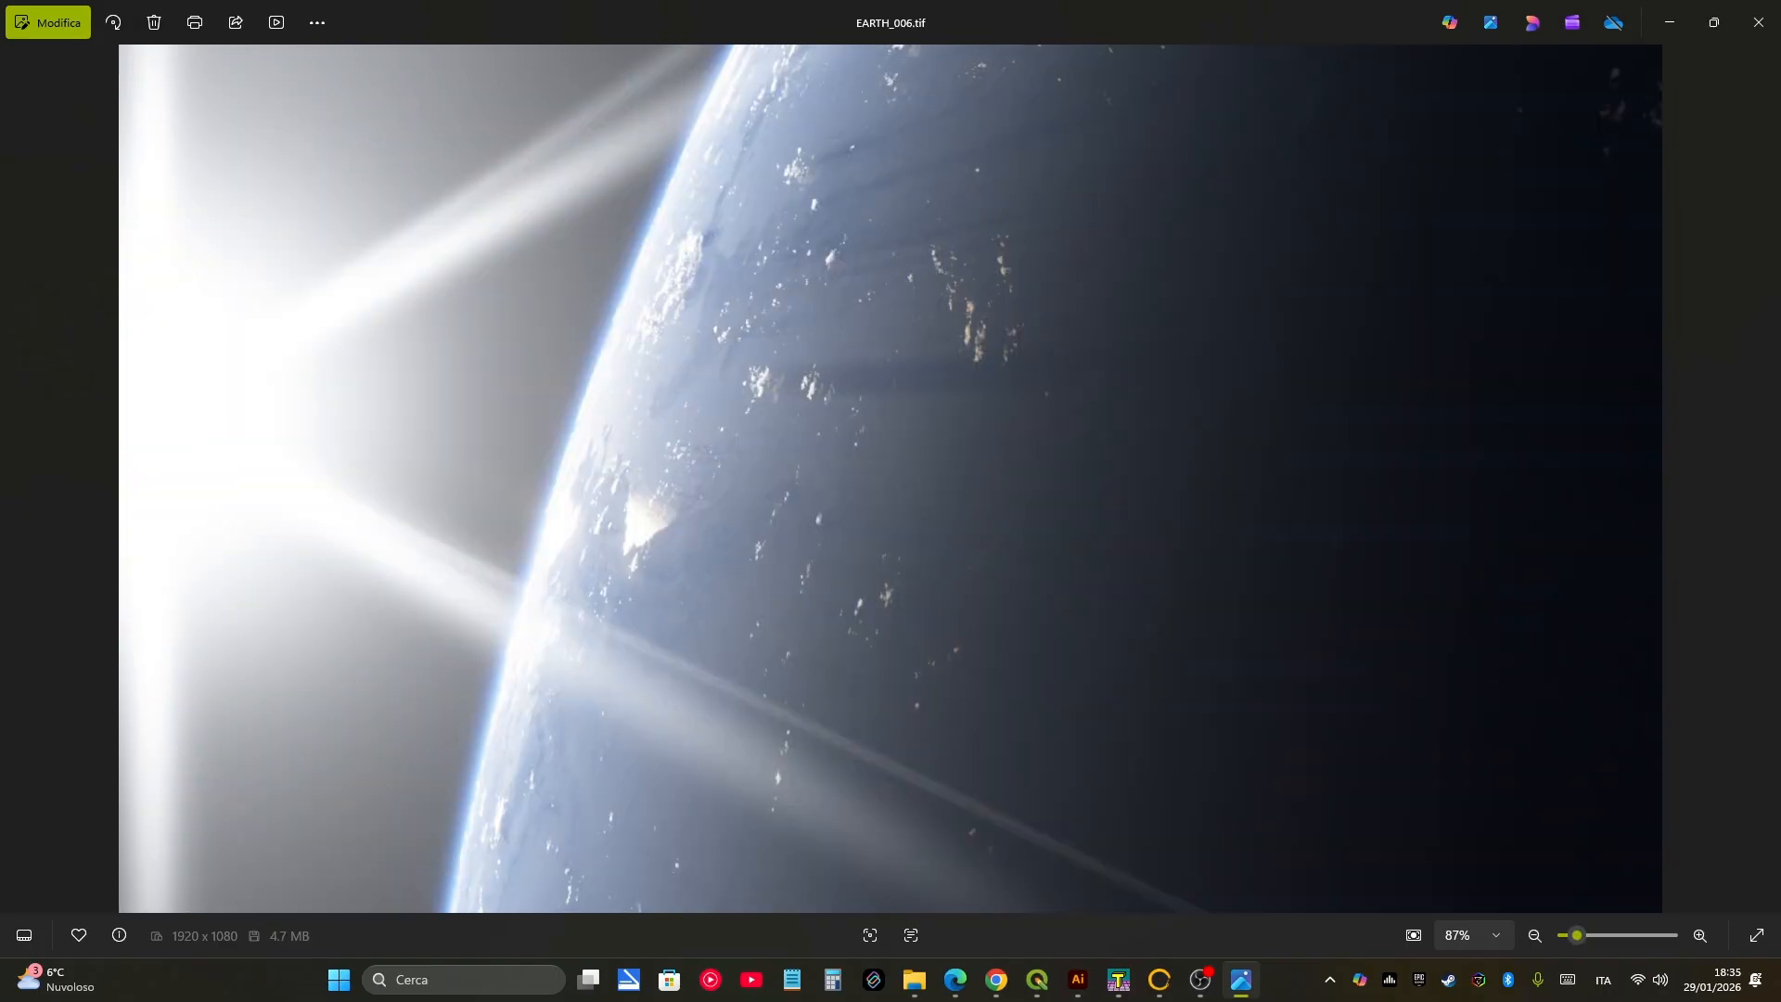
pyautogui.press('Right')
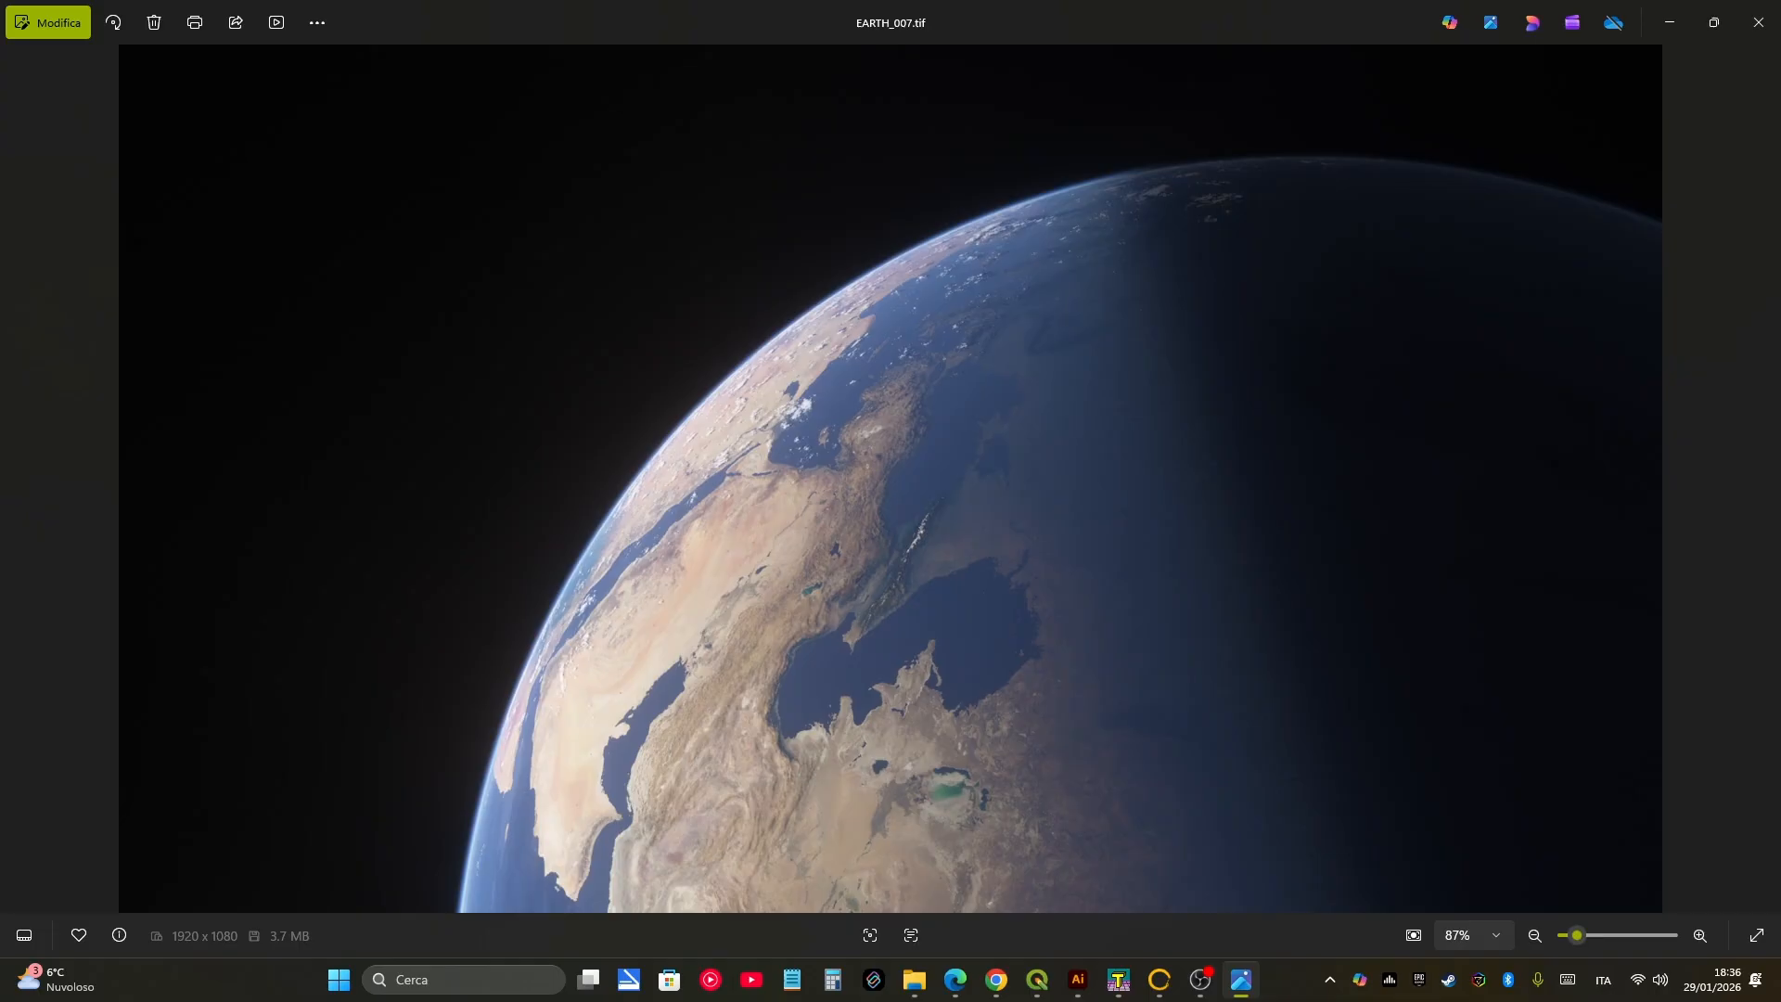
pyautogui.press('Right')
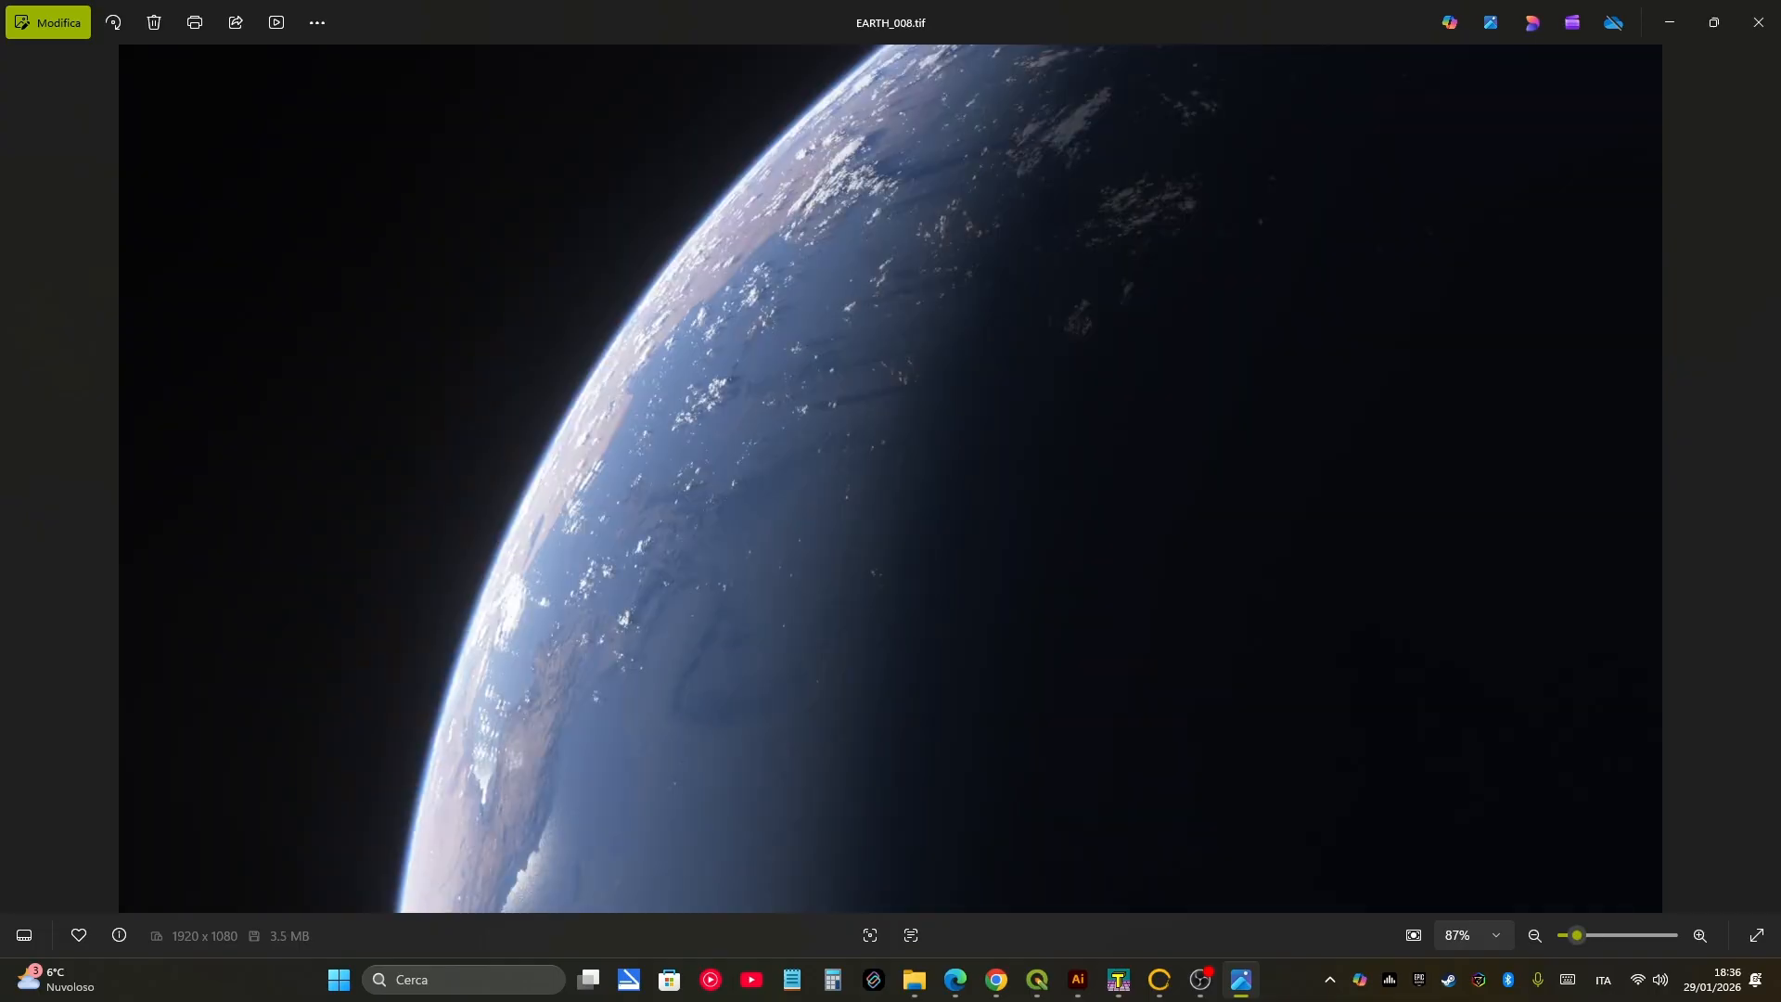
pyautogui.press('Right')
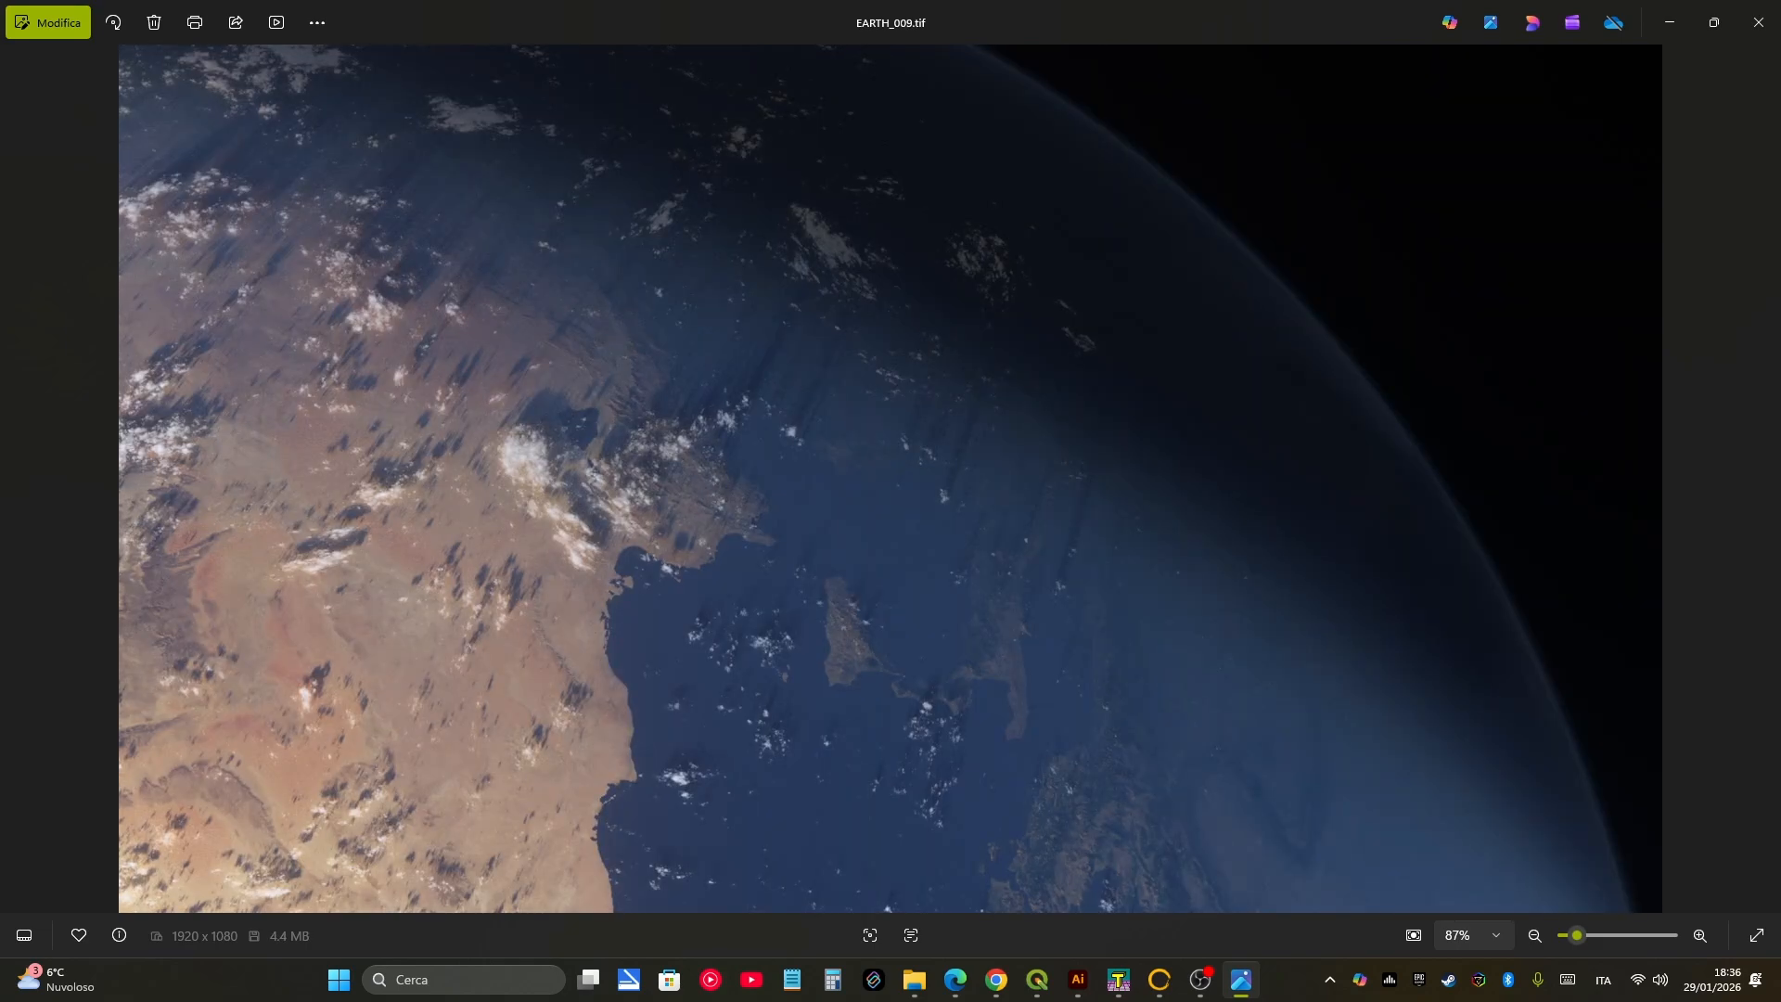
pyautogui.press('Right')
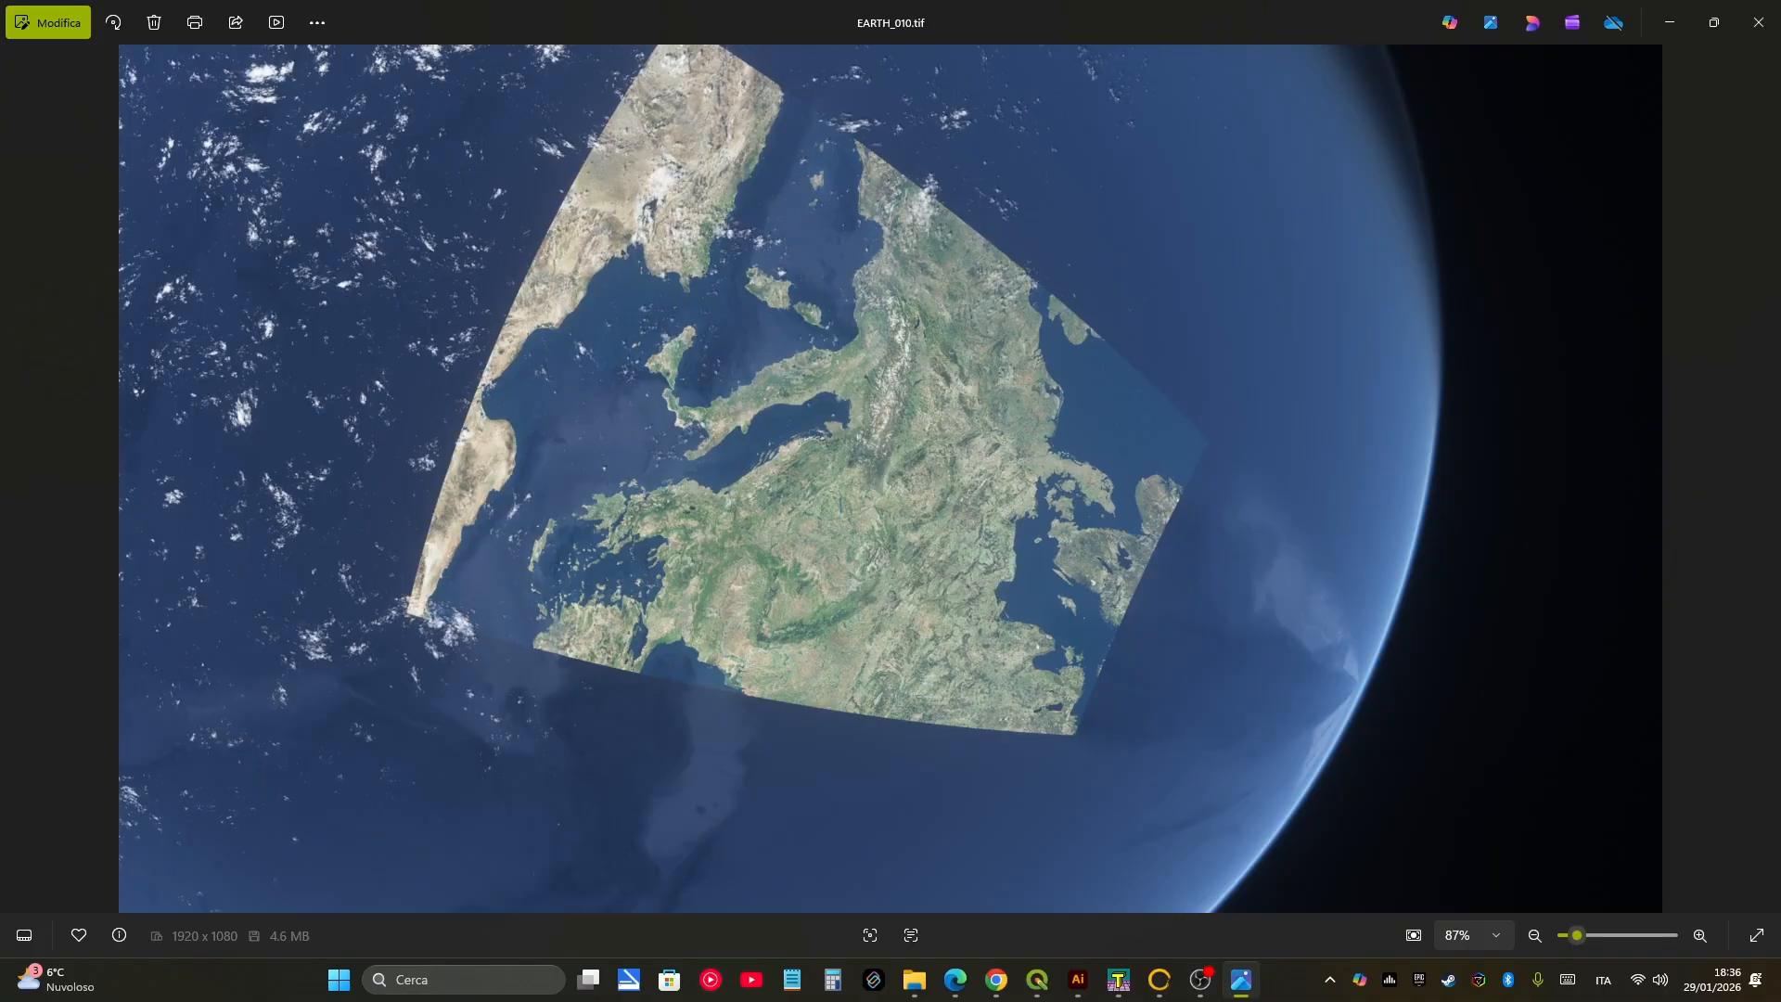
# Step: View the Terragen Earth renders in order from EARTH_011.tif through EARTH_017.tif
pyautogui.press('Right')
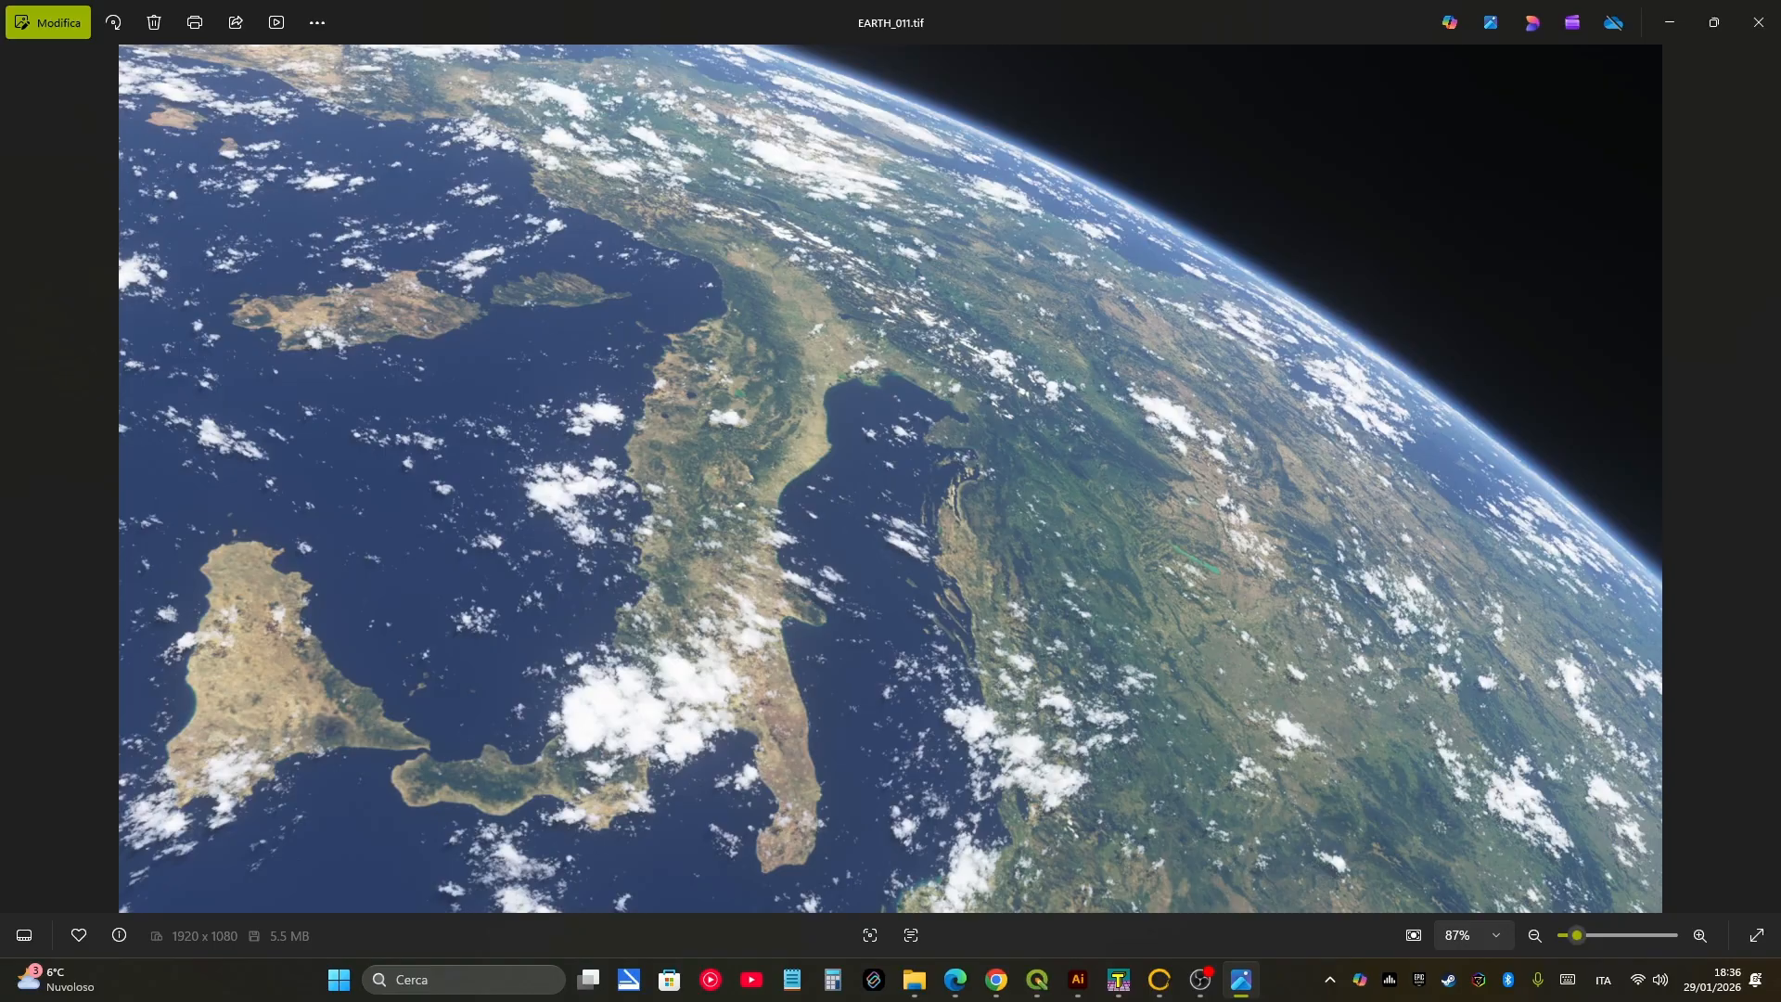
pyautogui.press('Right')
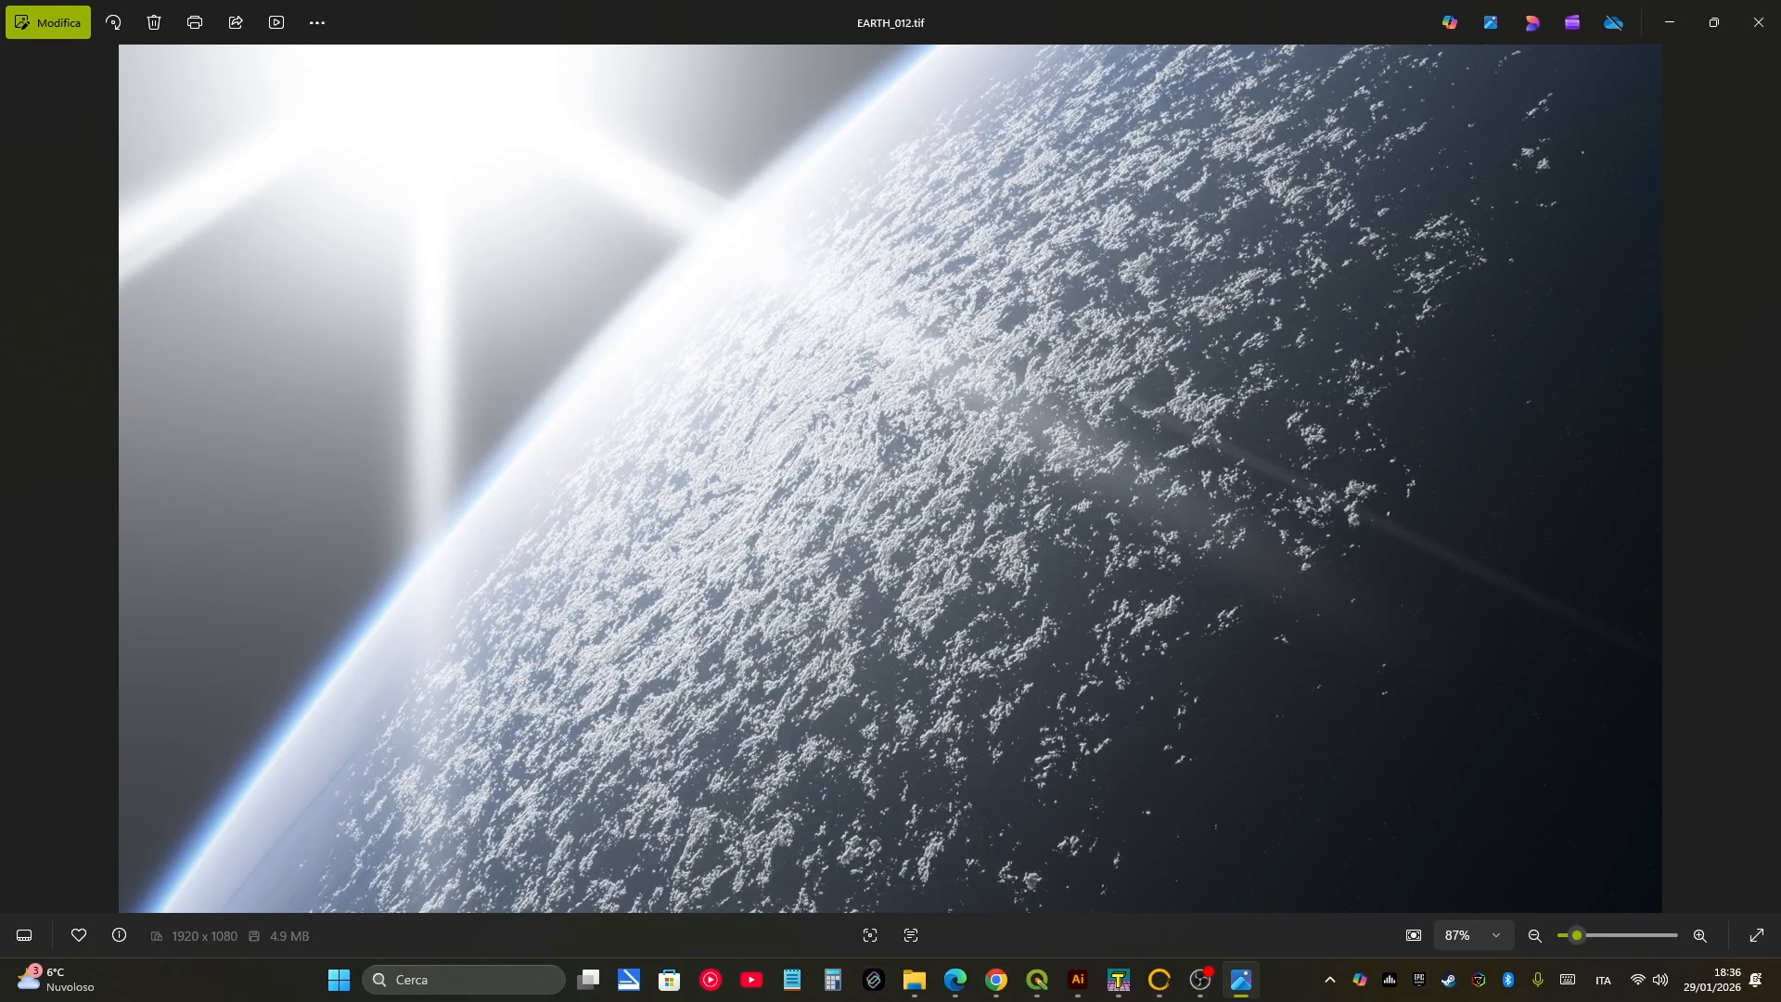
pyautogui.press('Right')
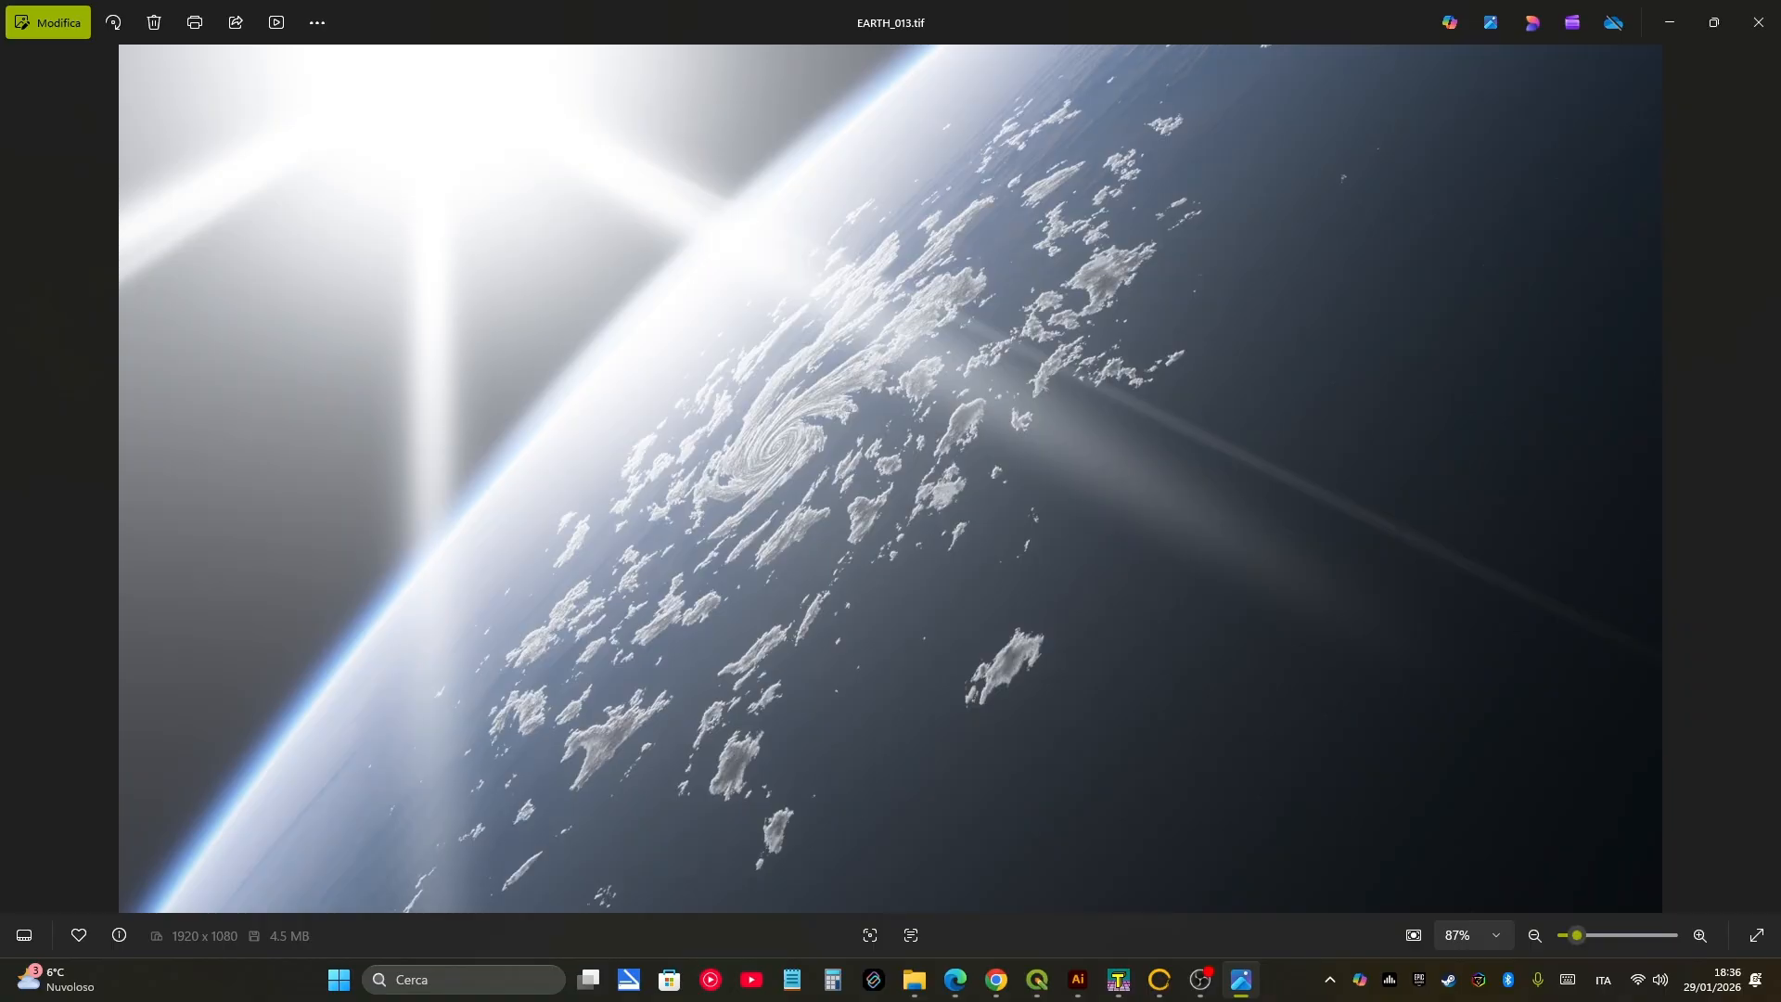
pyautogui.press('Right')
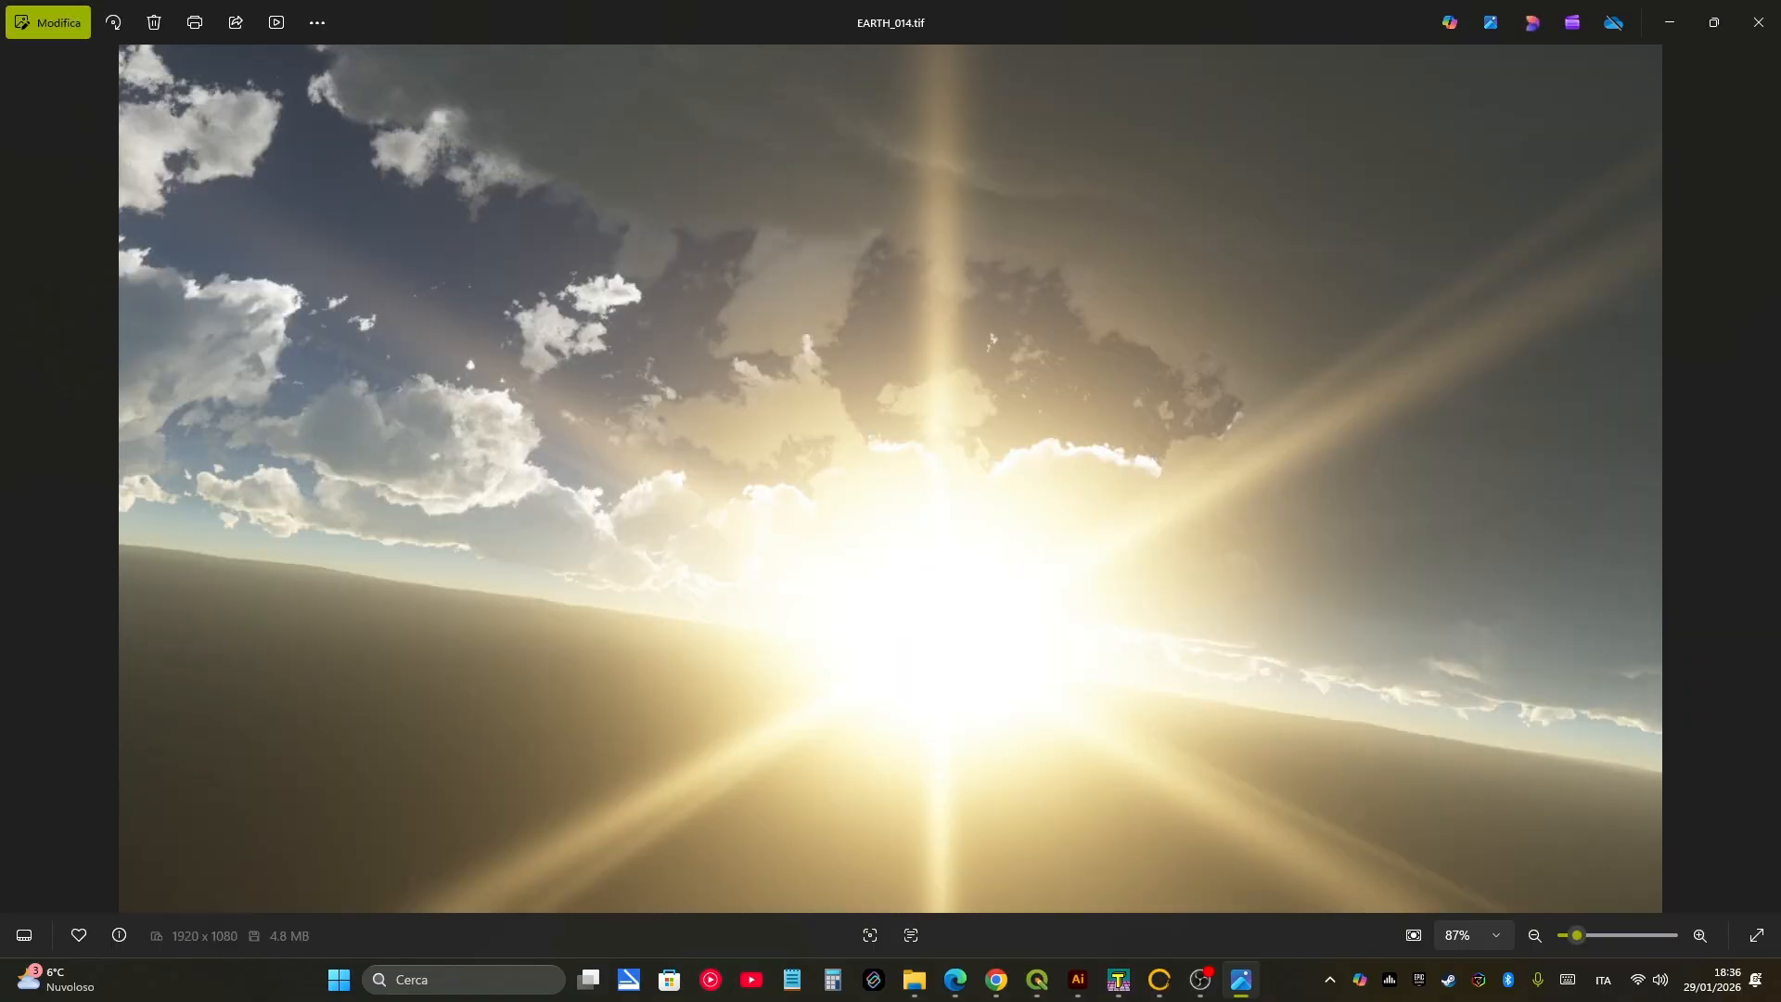
pyautogui.press('Right')
pyautogui.press('Right')
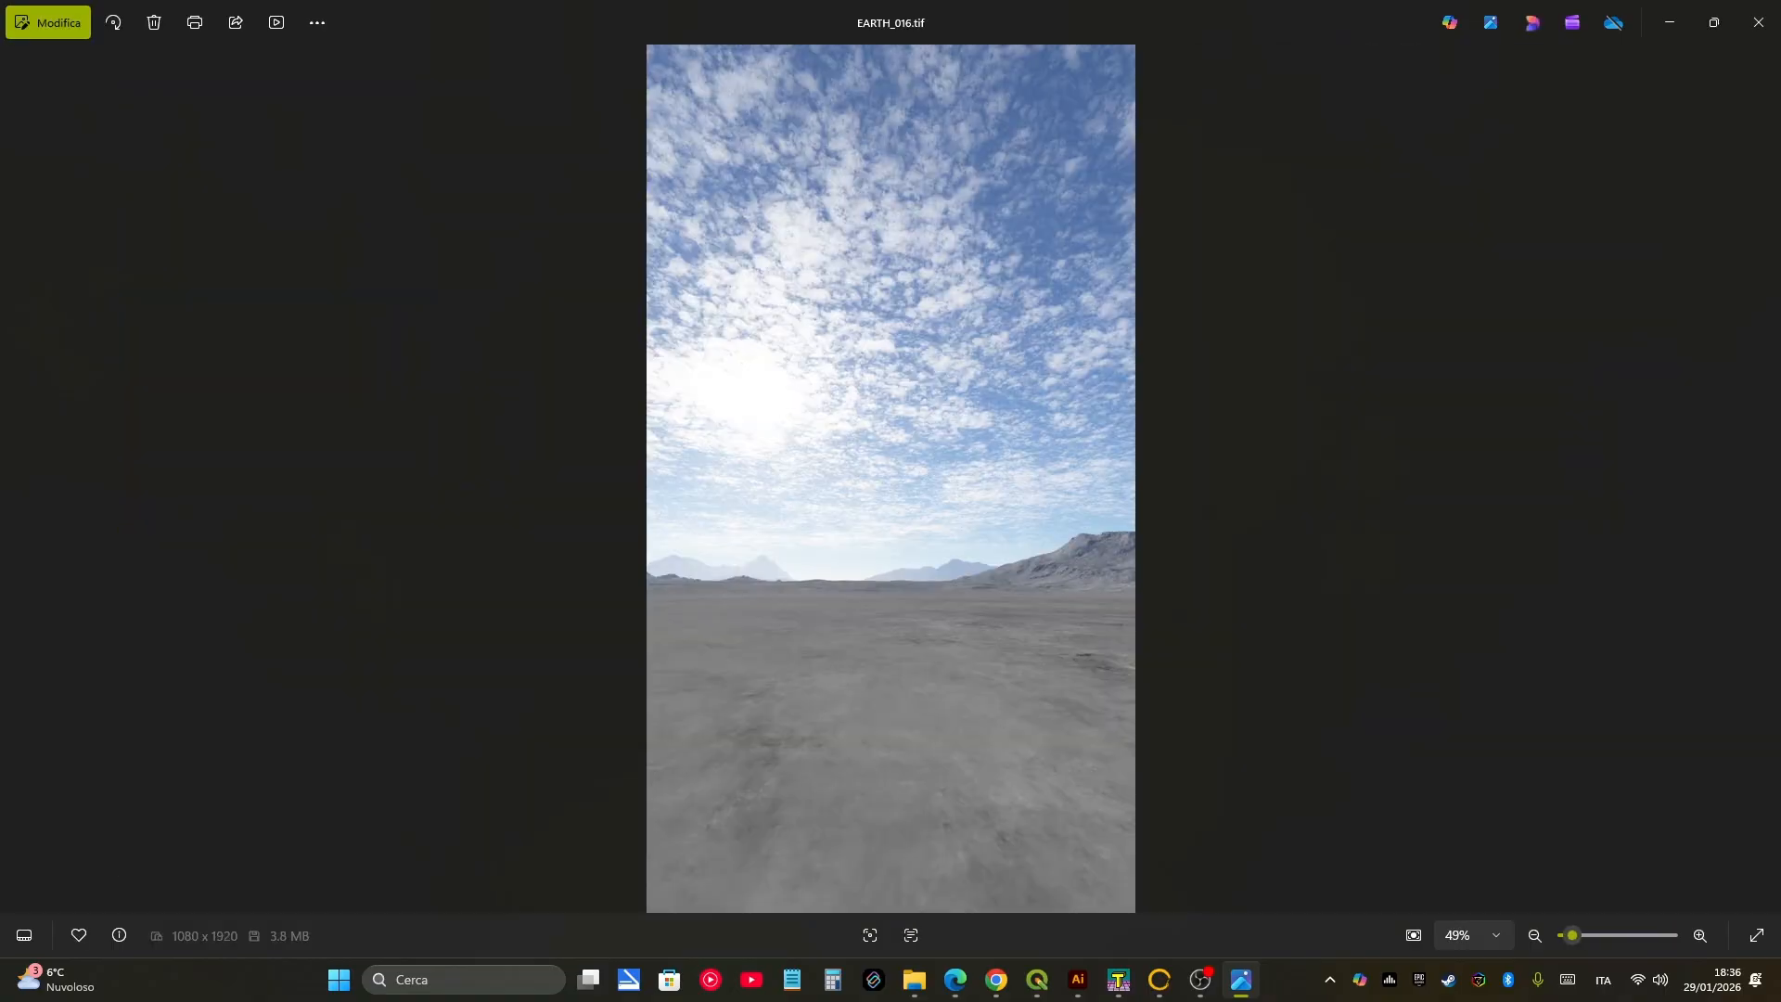
pyautogui.press('Right')
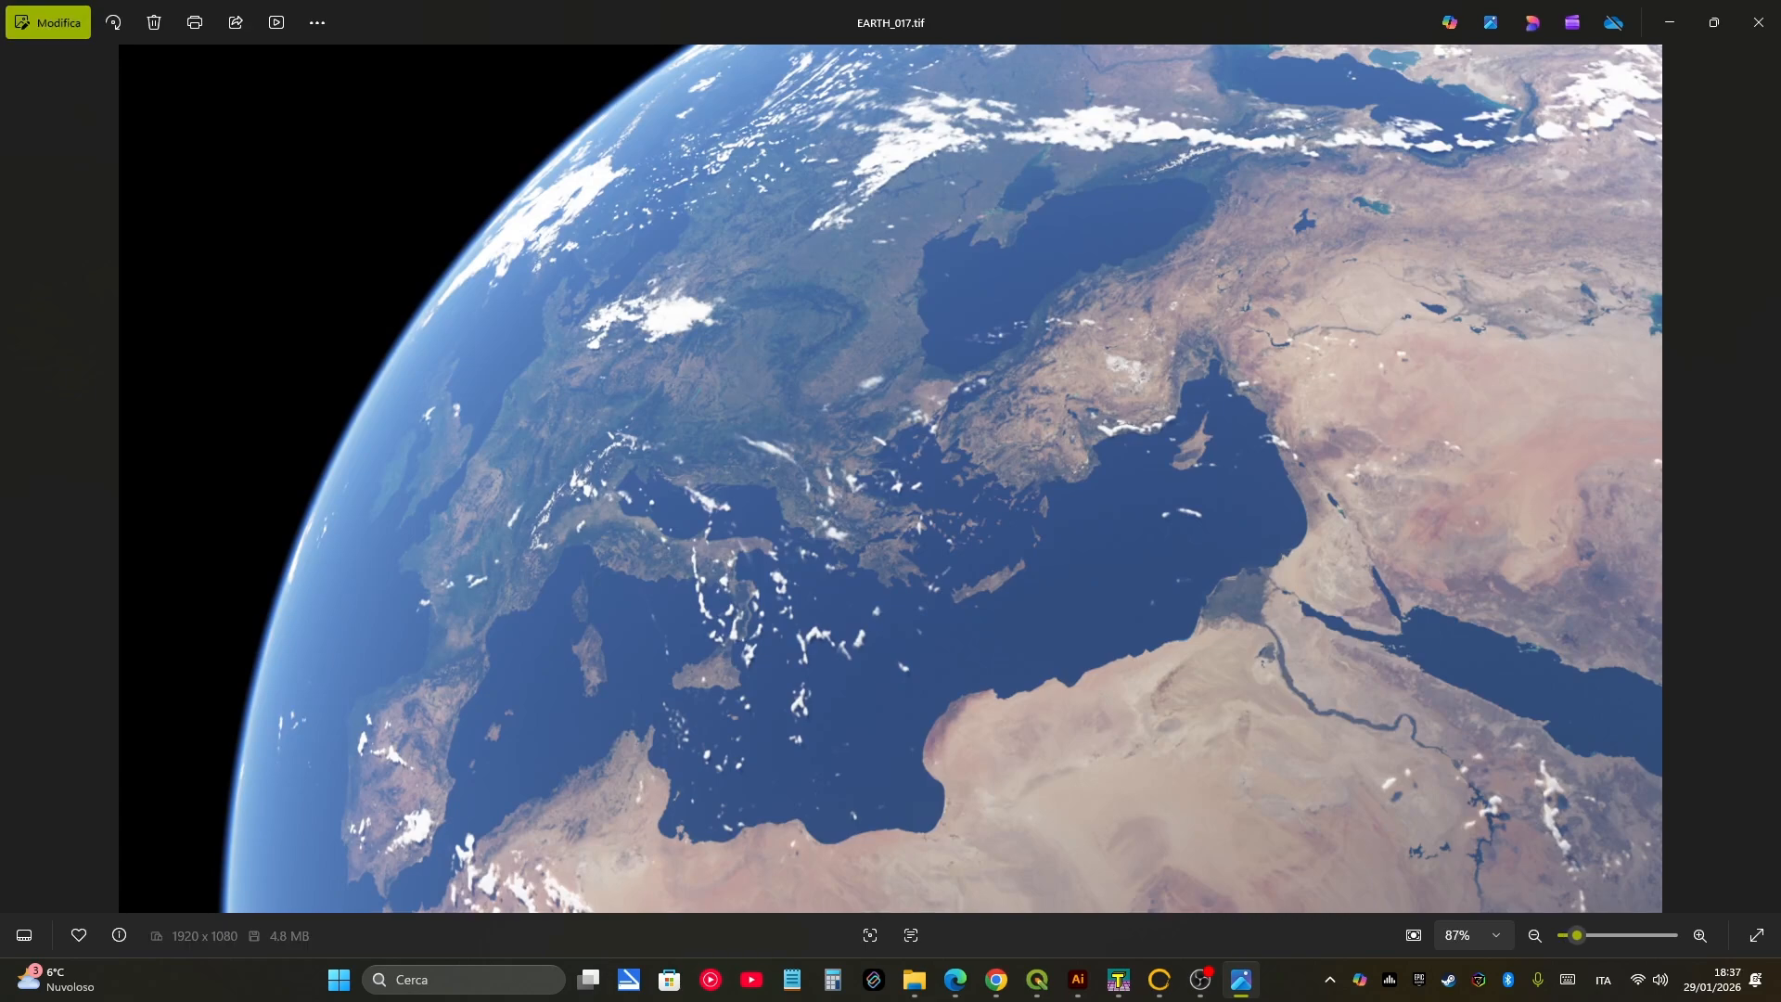
pyautogui.press('super')
pyautogui.write('te')
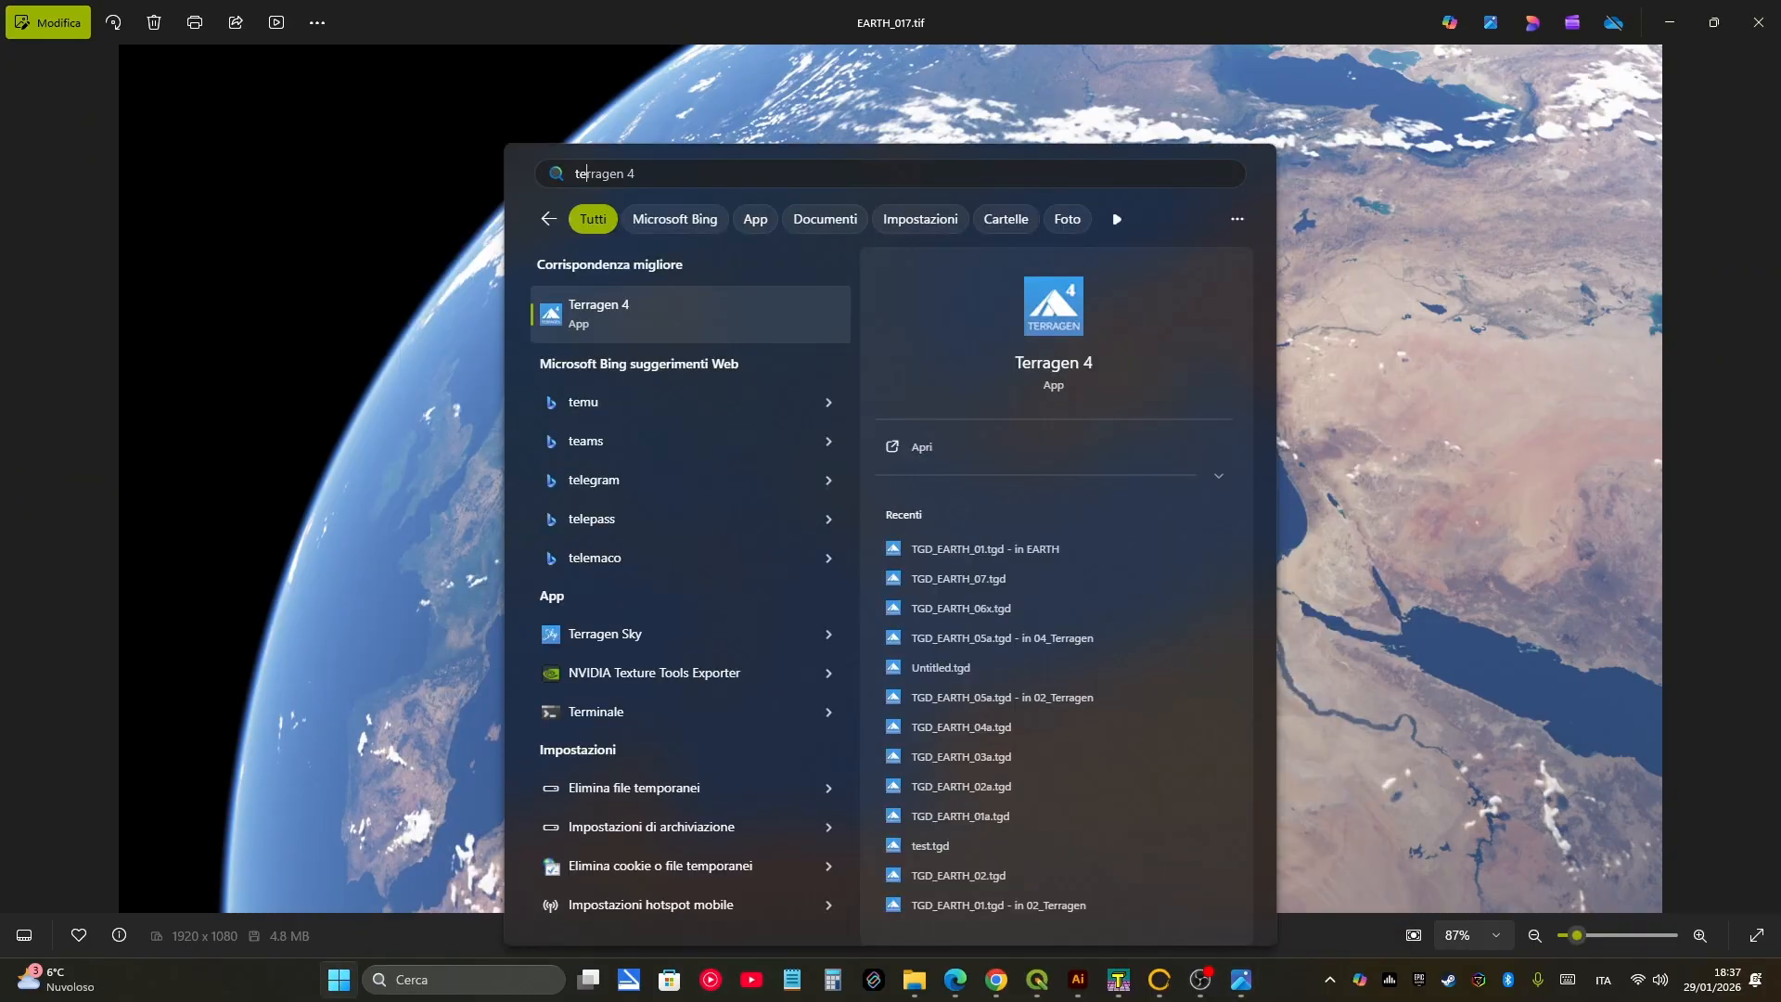
pyautogui.press('Return')
pyautogui.press('super')
pyautogui.press('super')
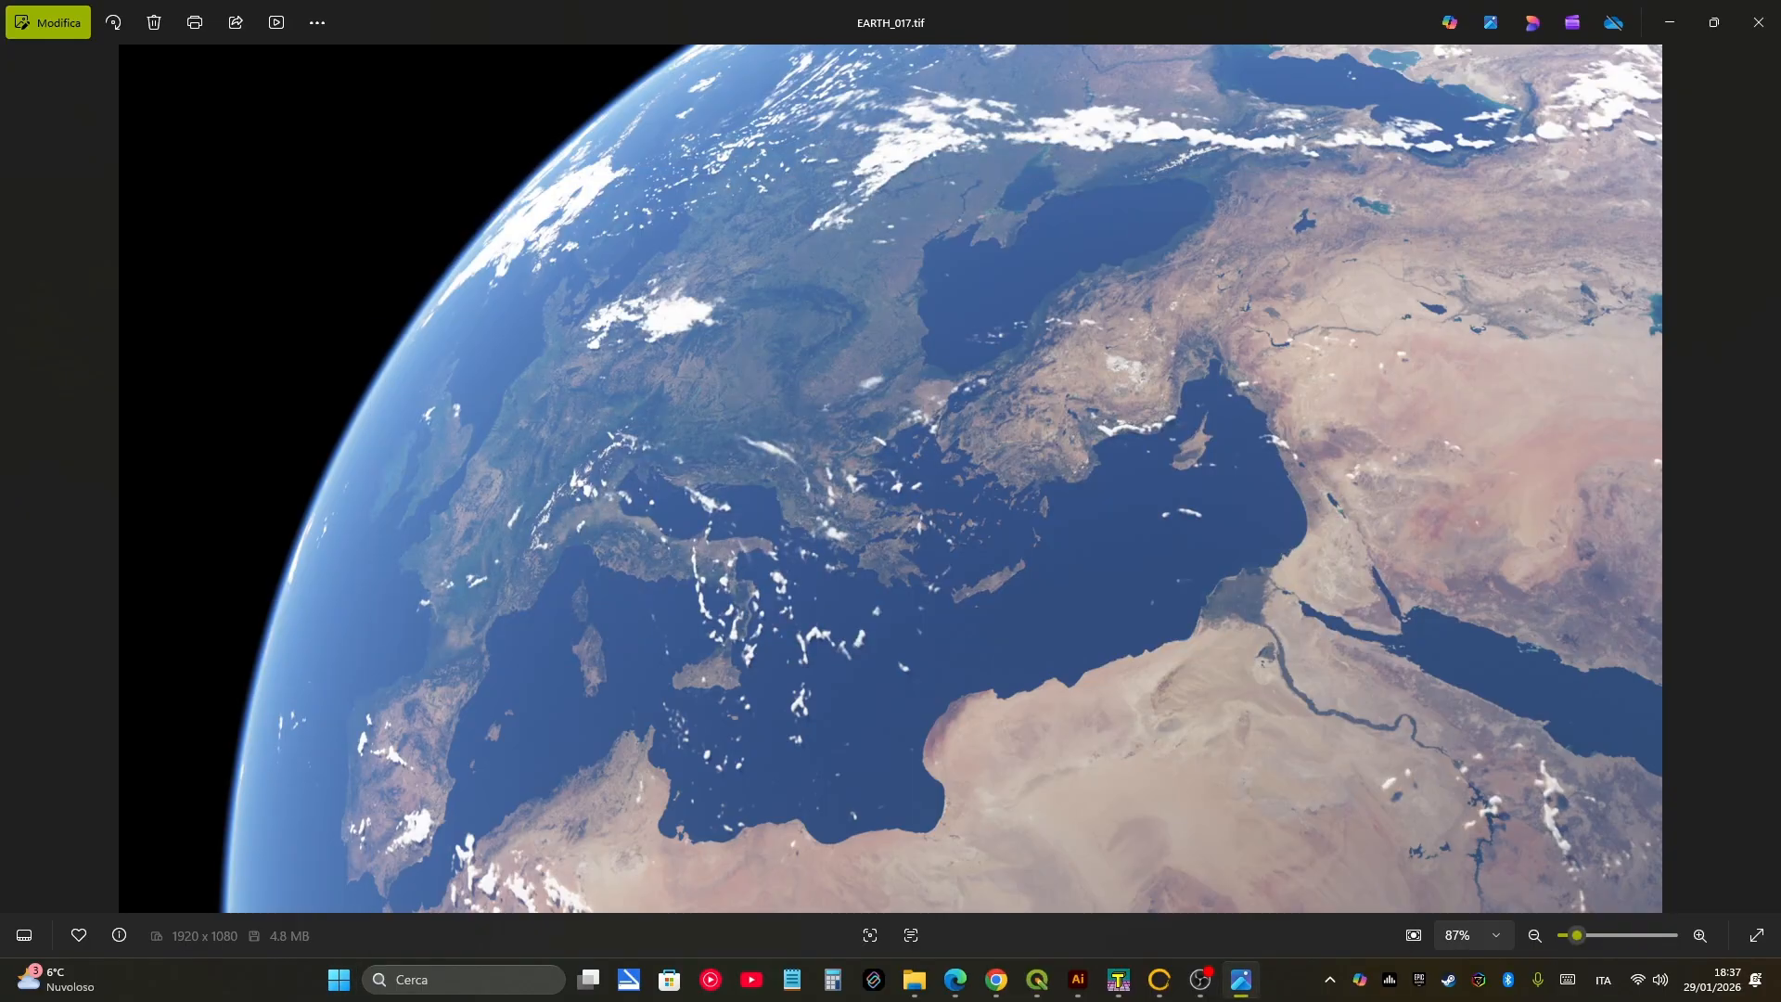
pyautogui.press('super')
pyautogui.write('ter')
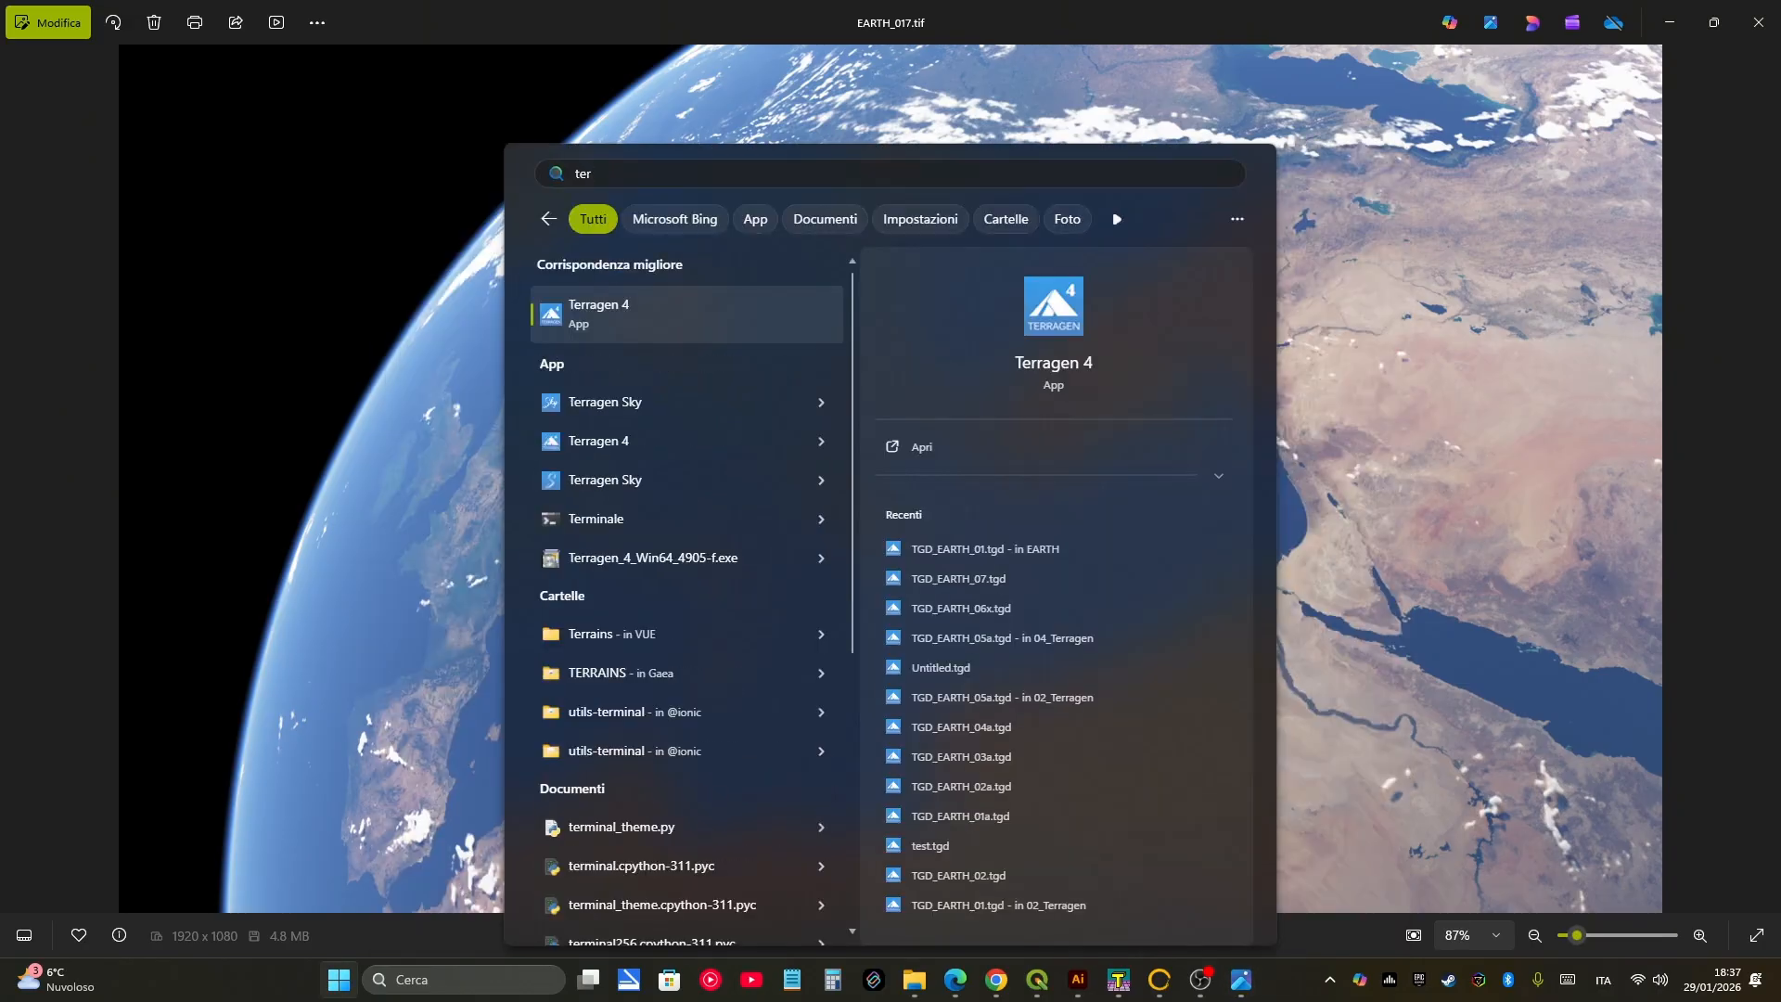
pyautogui.press('BackSpace')
pyautogui.press('BackSpace')
pyautogui.press('BackSpace')
pyautogui.press('Escape')
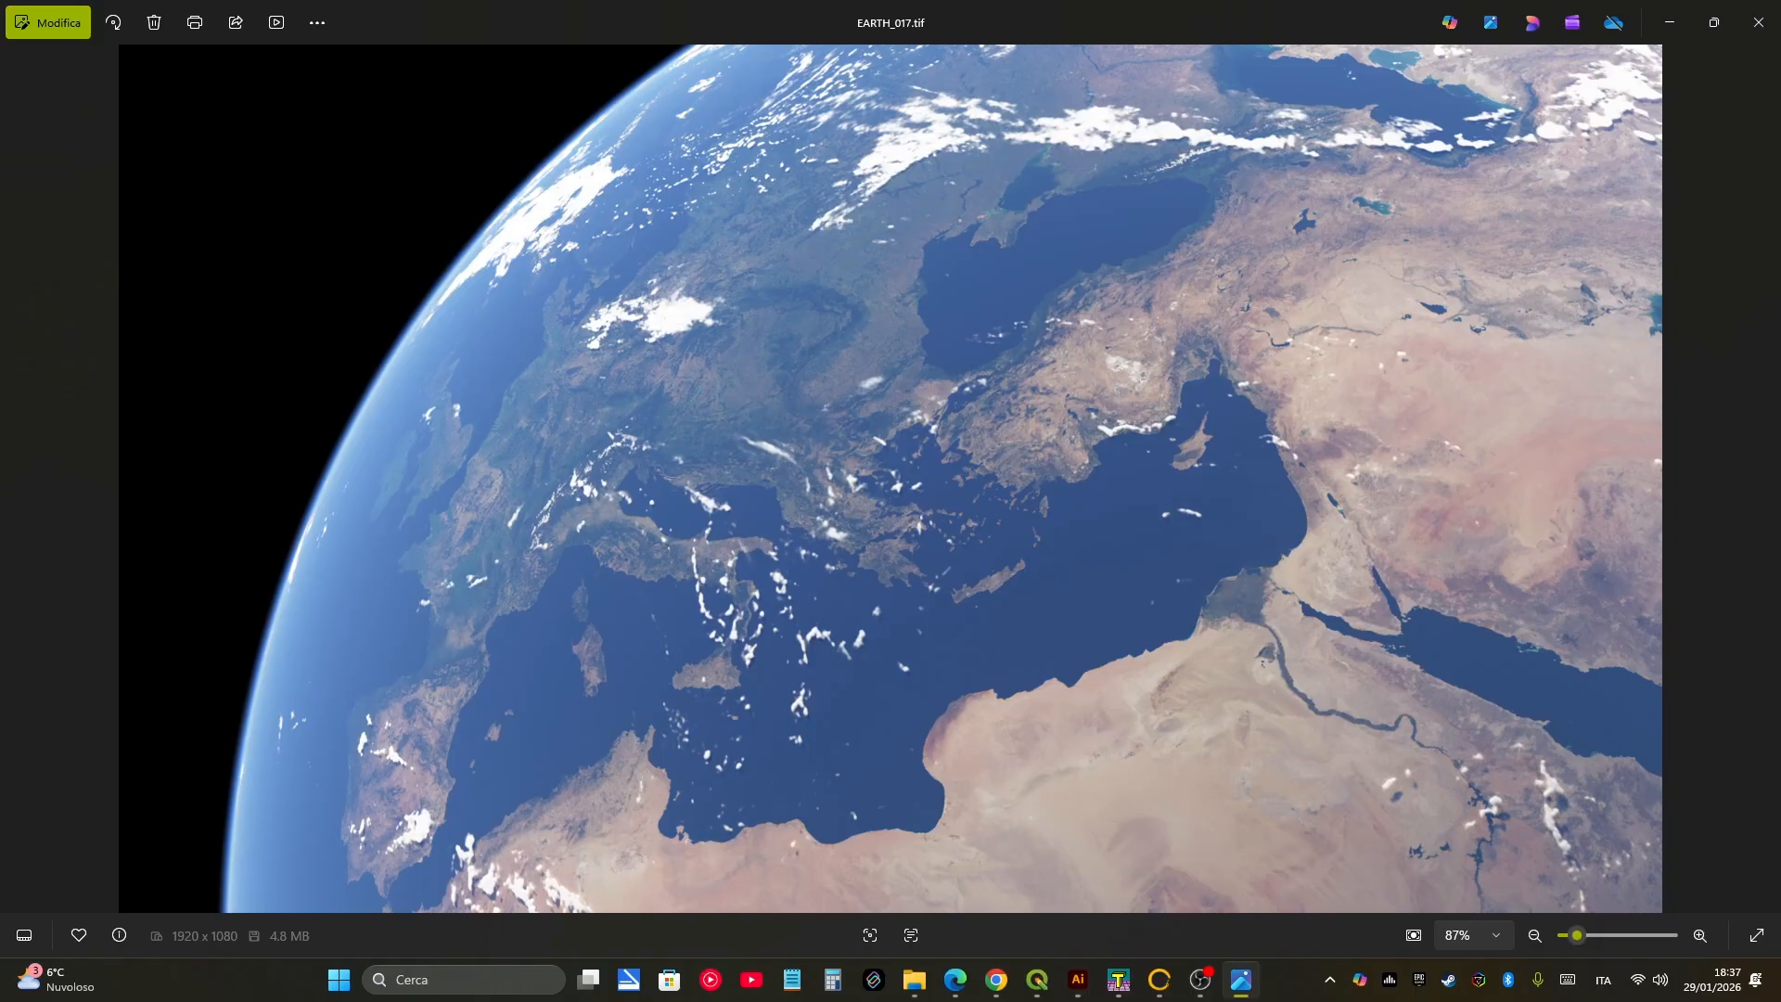
# Step: View the following Earth renders in order from EARTH_018.tif through EARTH_022.tif
pyautogui.press('Right')
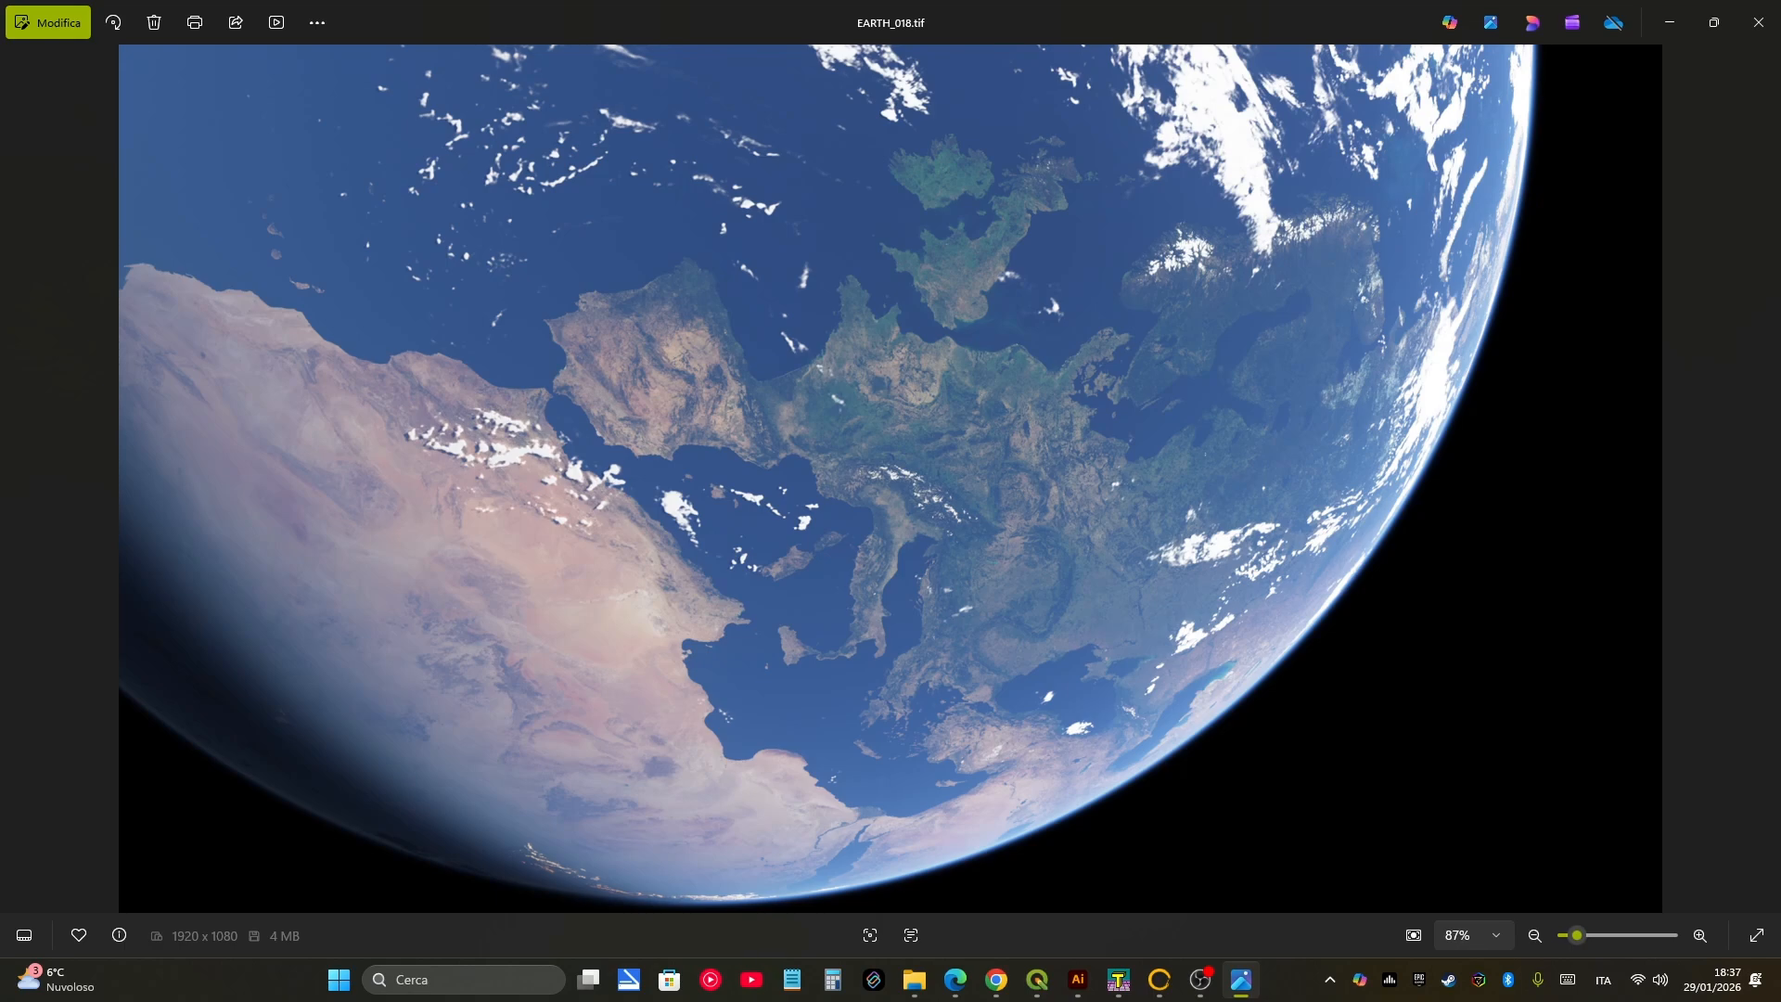
pyautogui.press('Right')
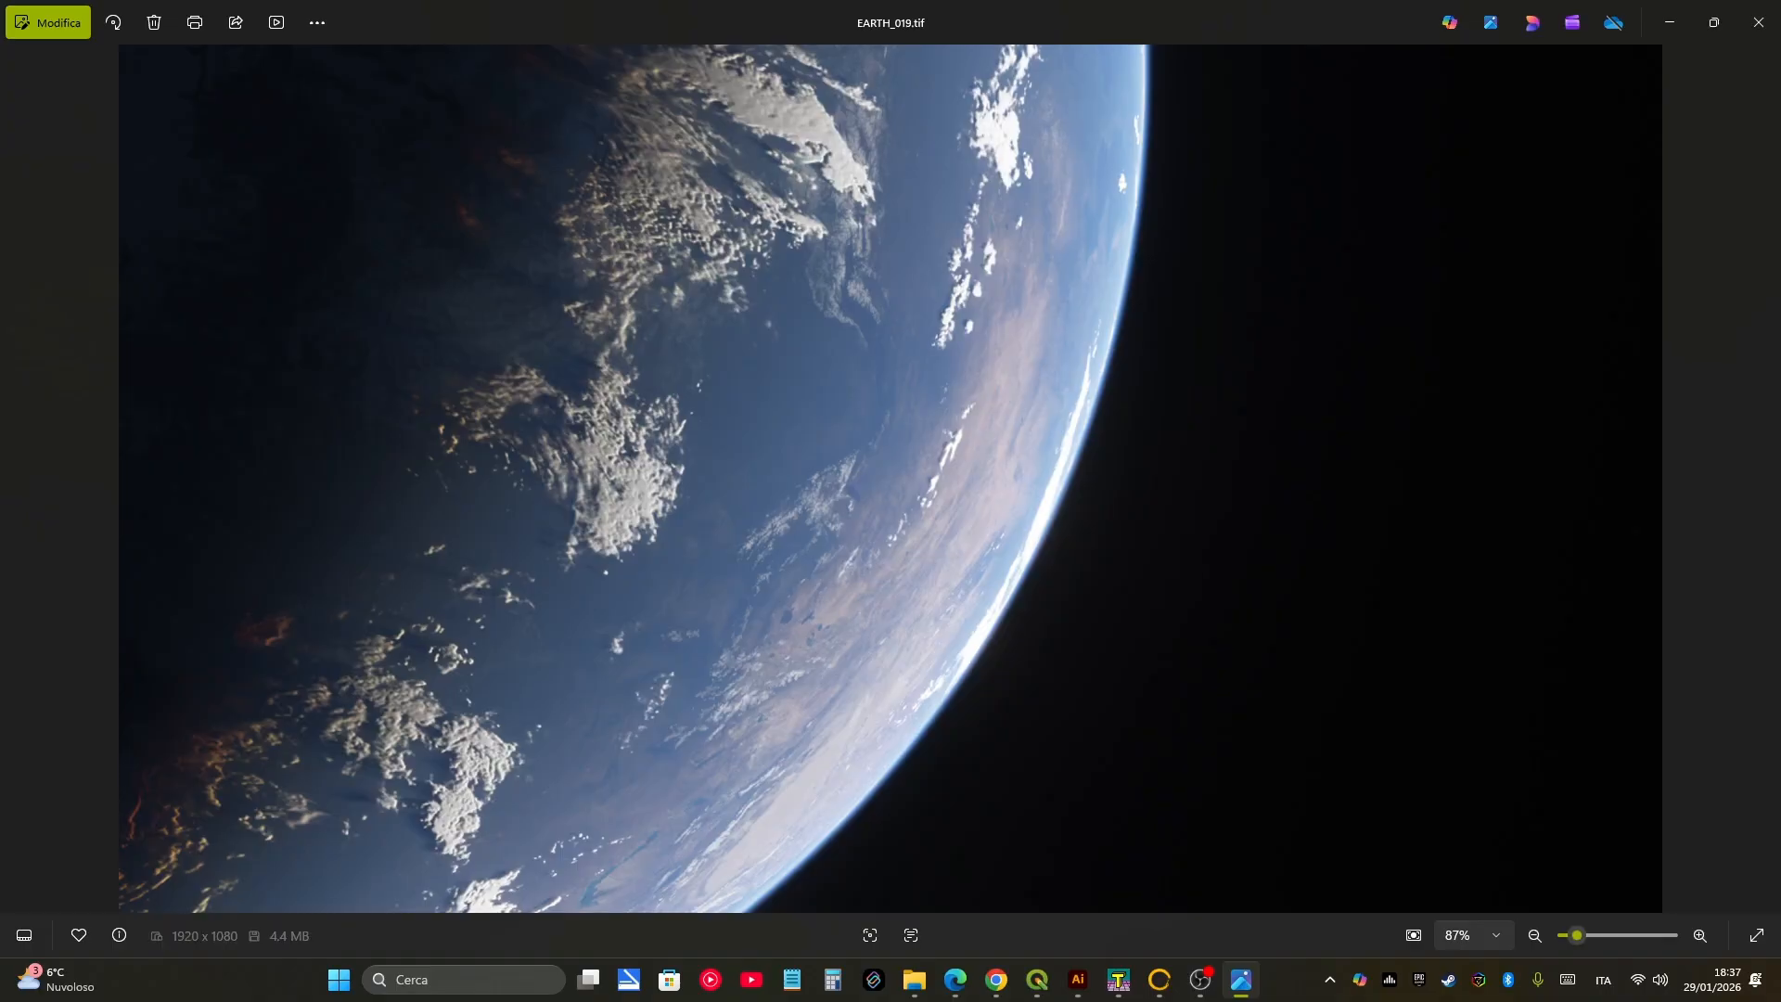
pyautogui.press('Right')
pyautogui.press('Left')
pyautogui.press('Right')
pyautogui.press('Right')
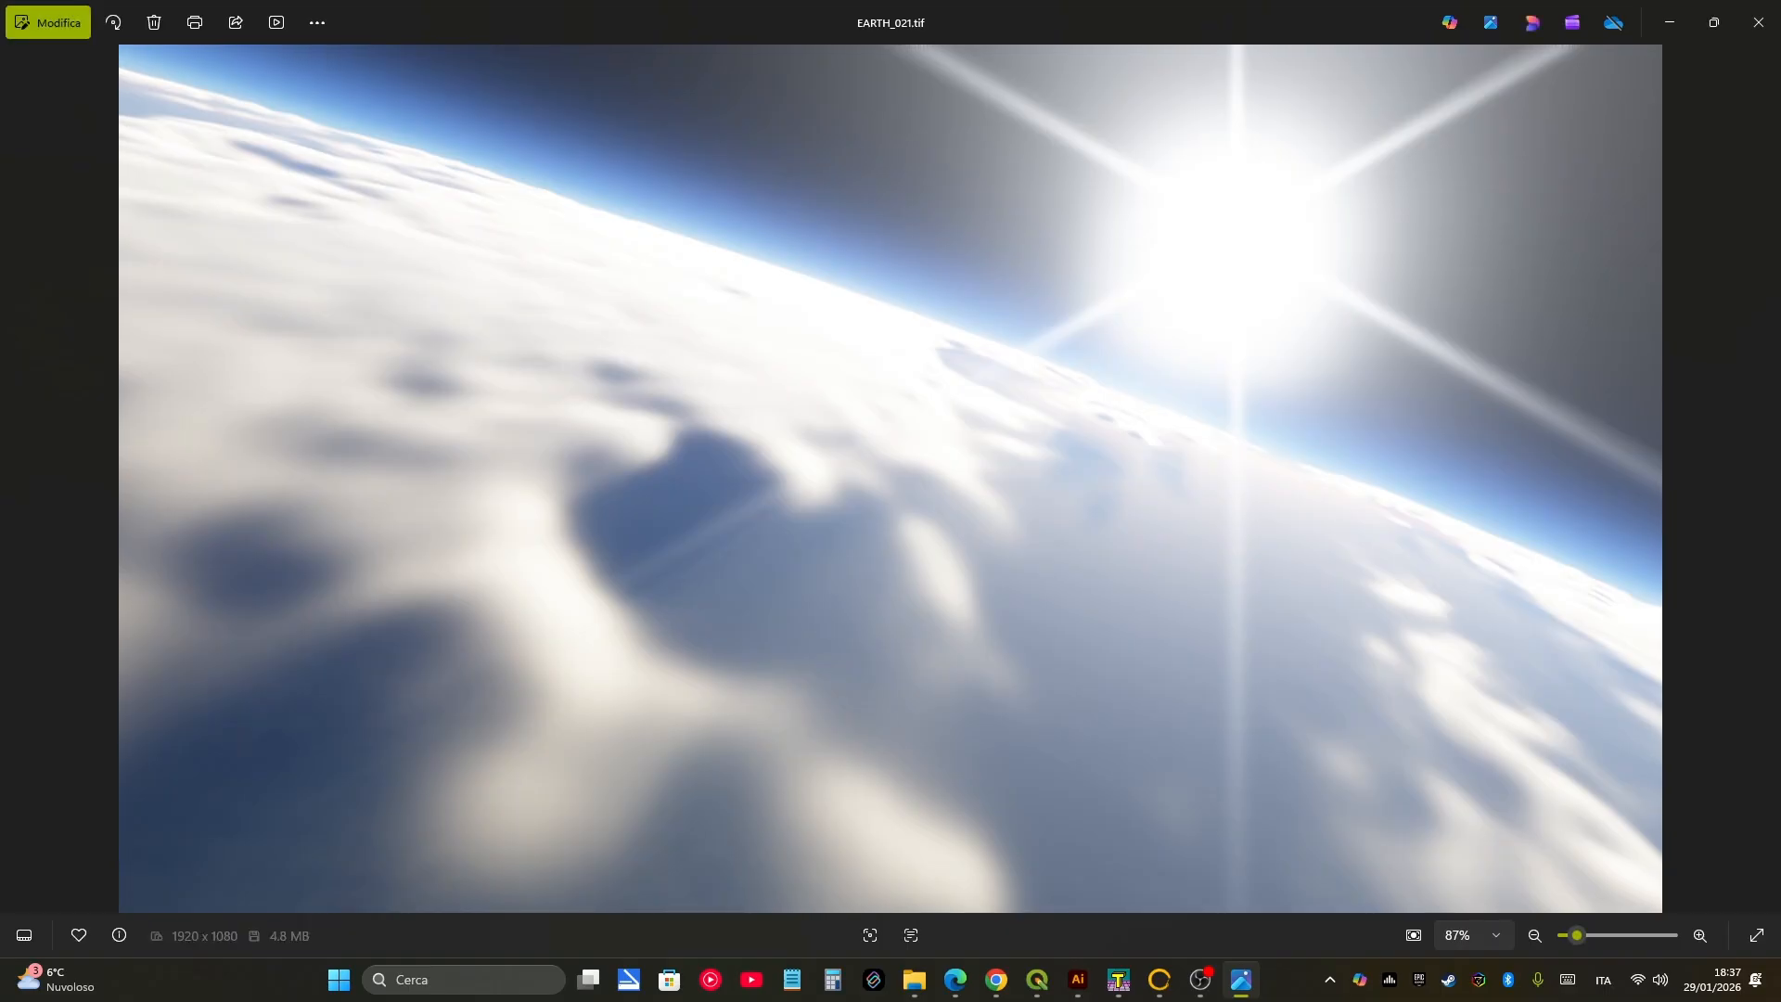
pyautogui.press('Right')
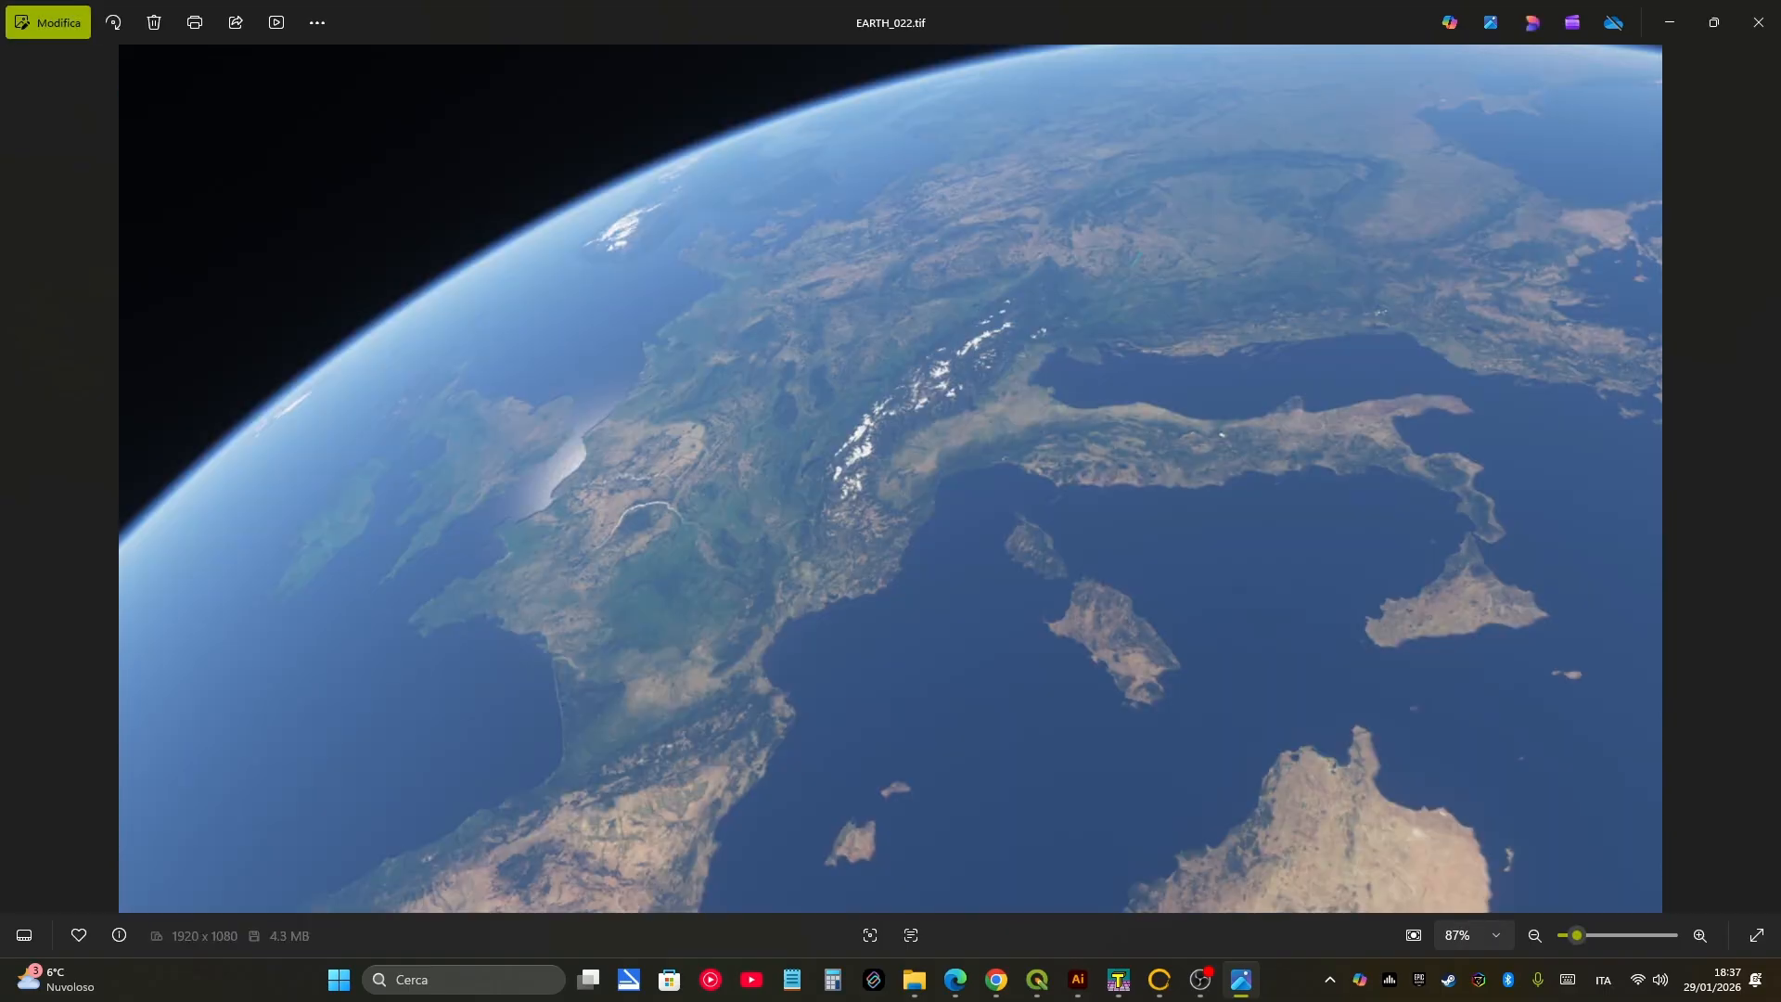
# Step: Compare the renders EARTH_023.tif and EARTH_024.tif, ending on EARTH_023.tif
pyautogui.press('Right')
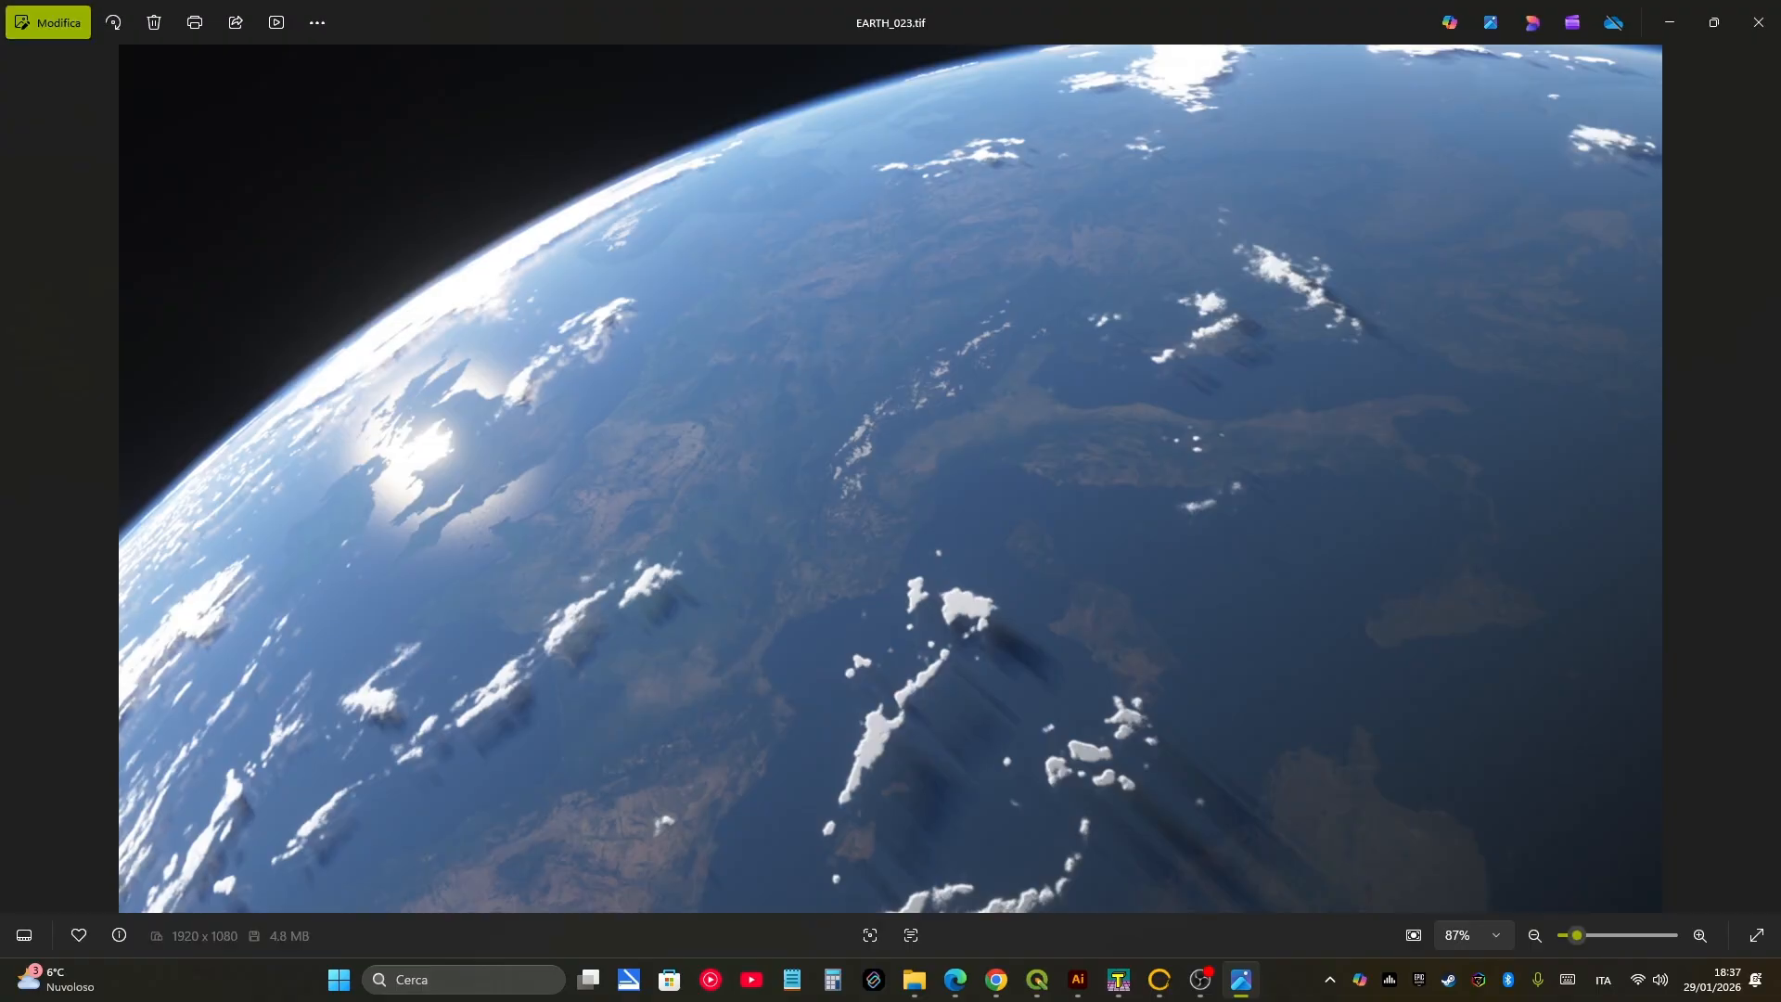
pyautogui.press('Right')
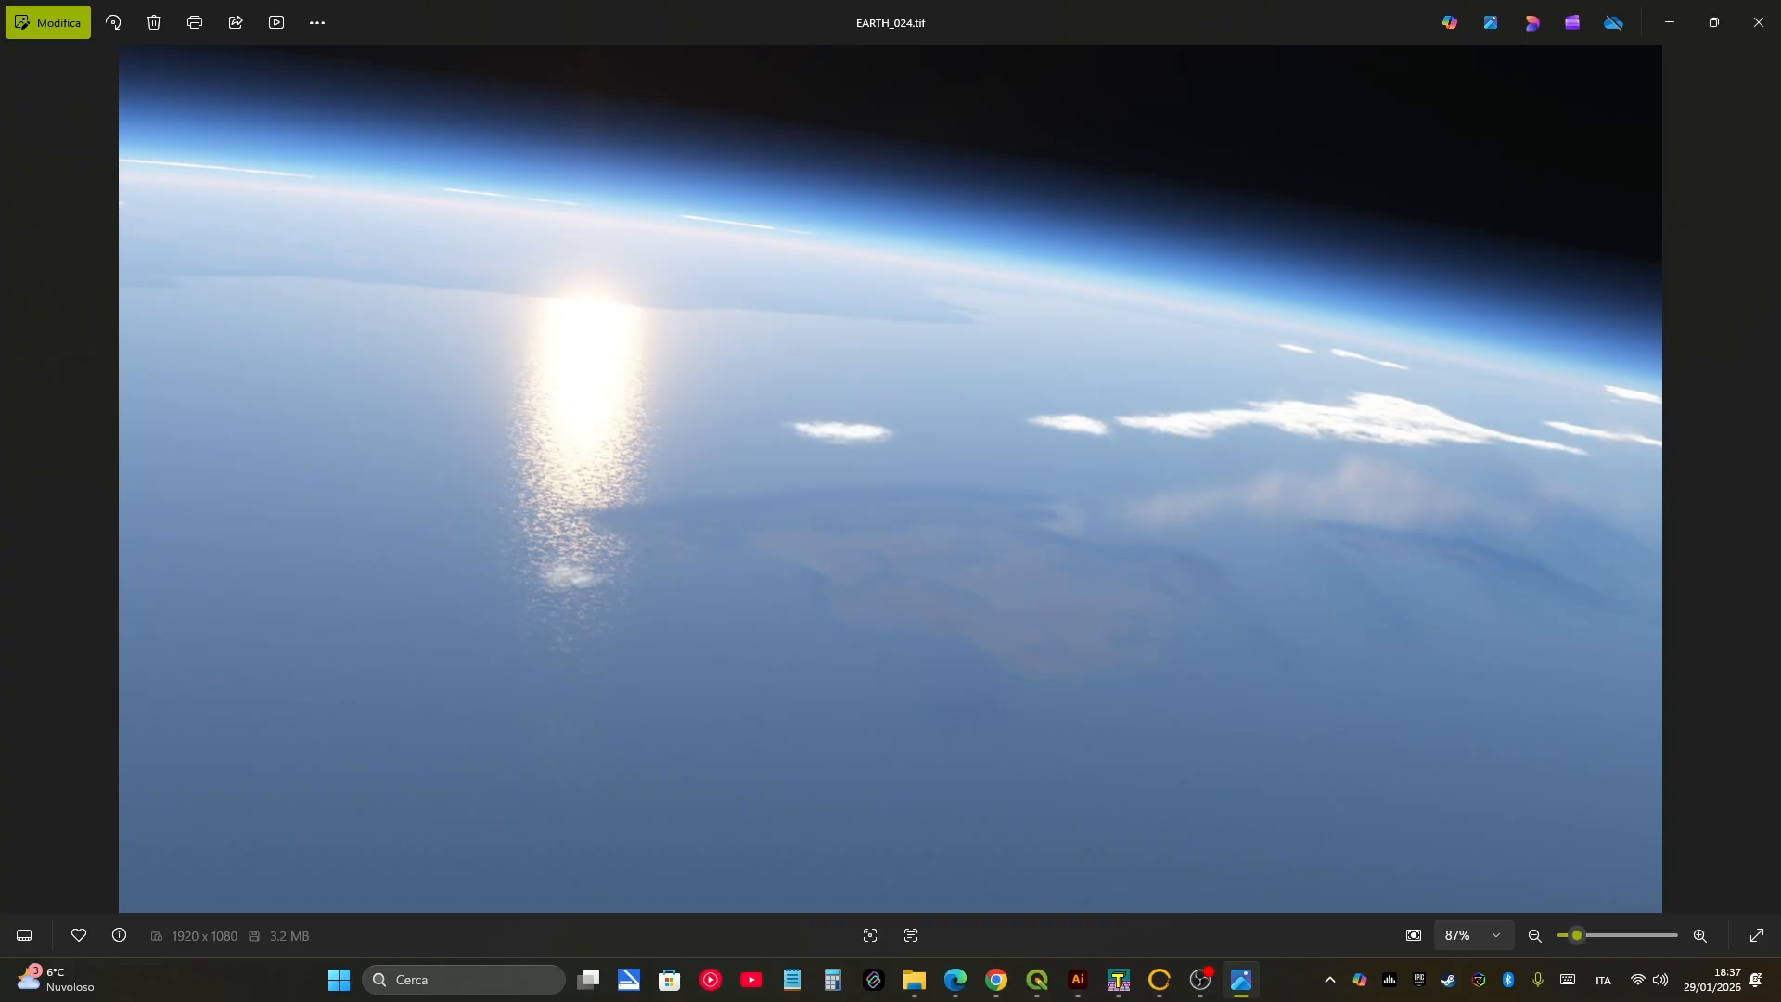
pyautogui.press('Left')
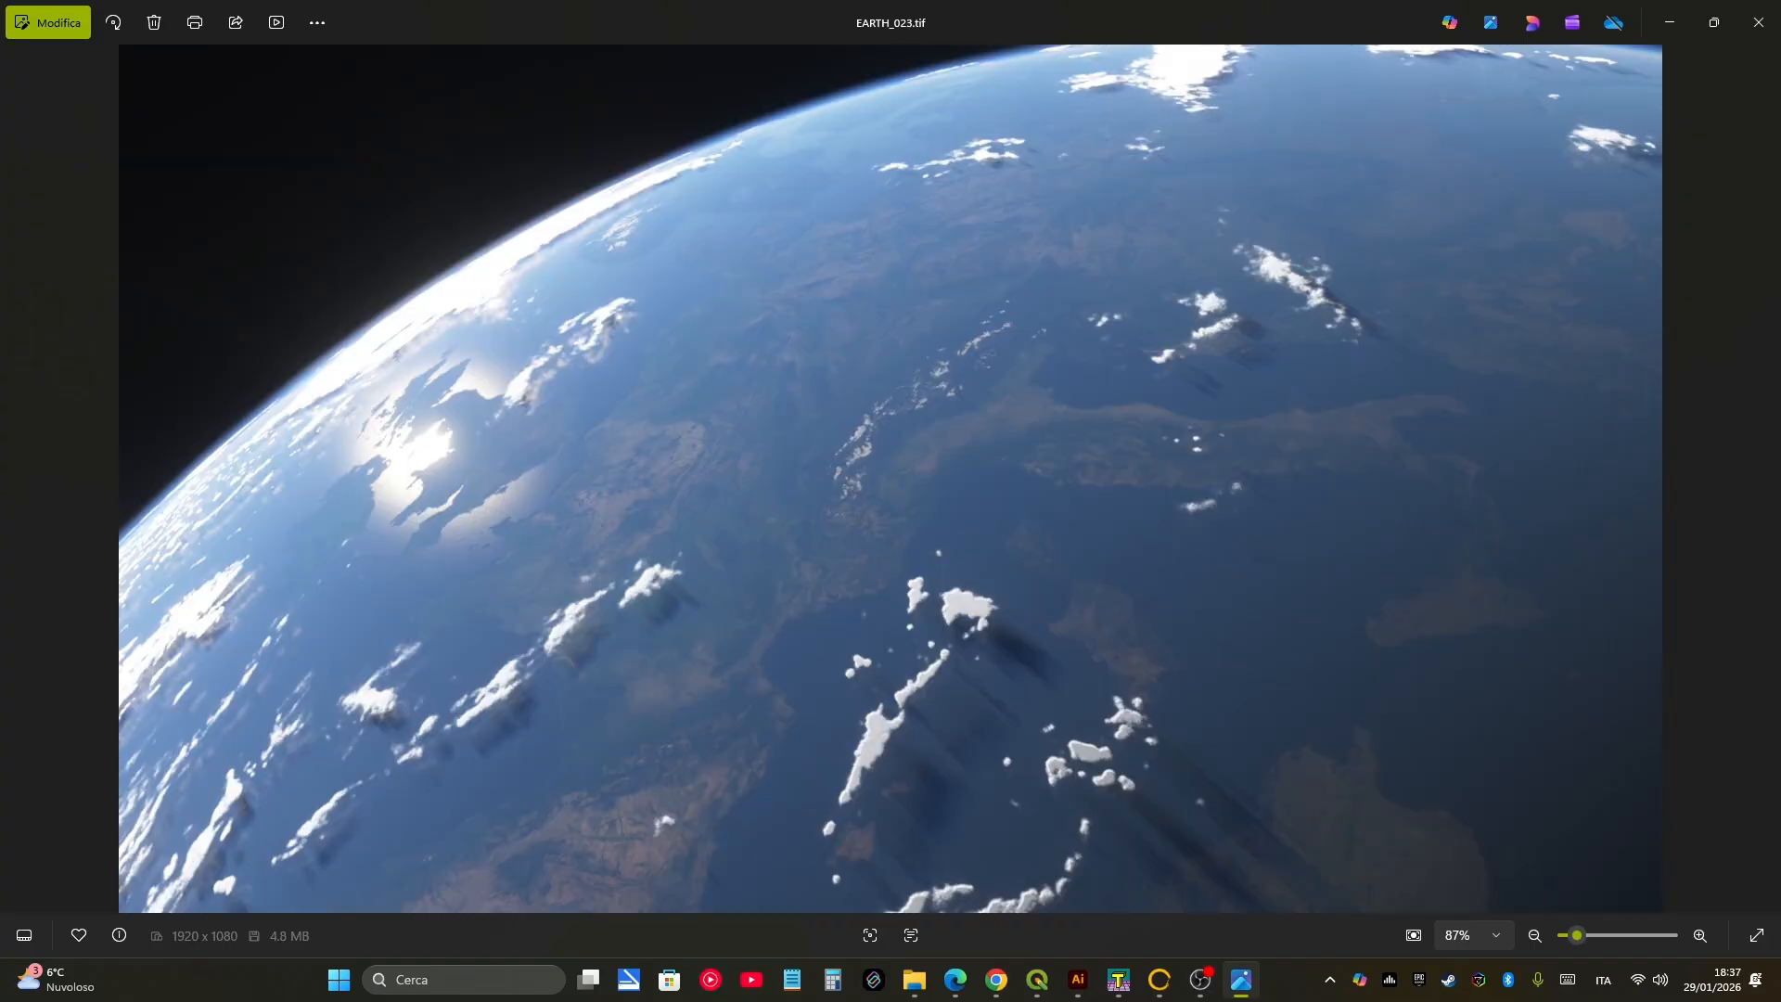
pyautogui.press('Right')
pyautogui.press('Left')
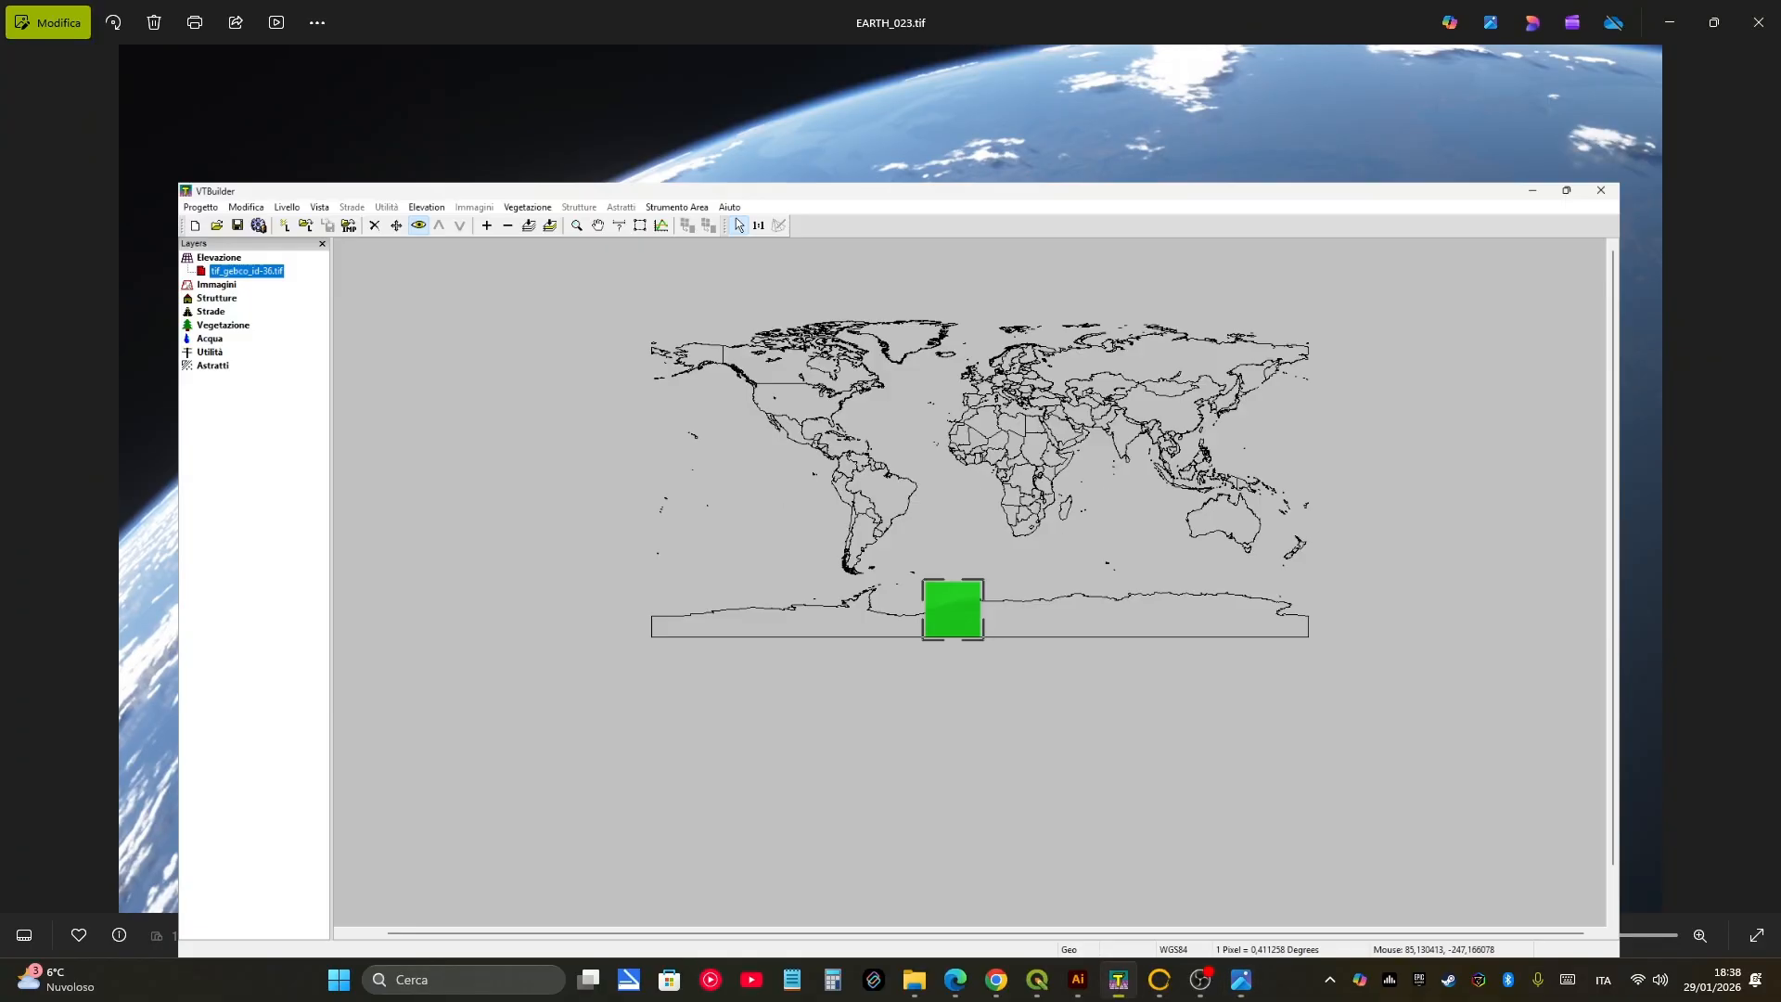
# Step: Switch to VTBuilder and examine the world map around the tif_gebco_id-36.tif tile
pyautogui.click(1118, 979)
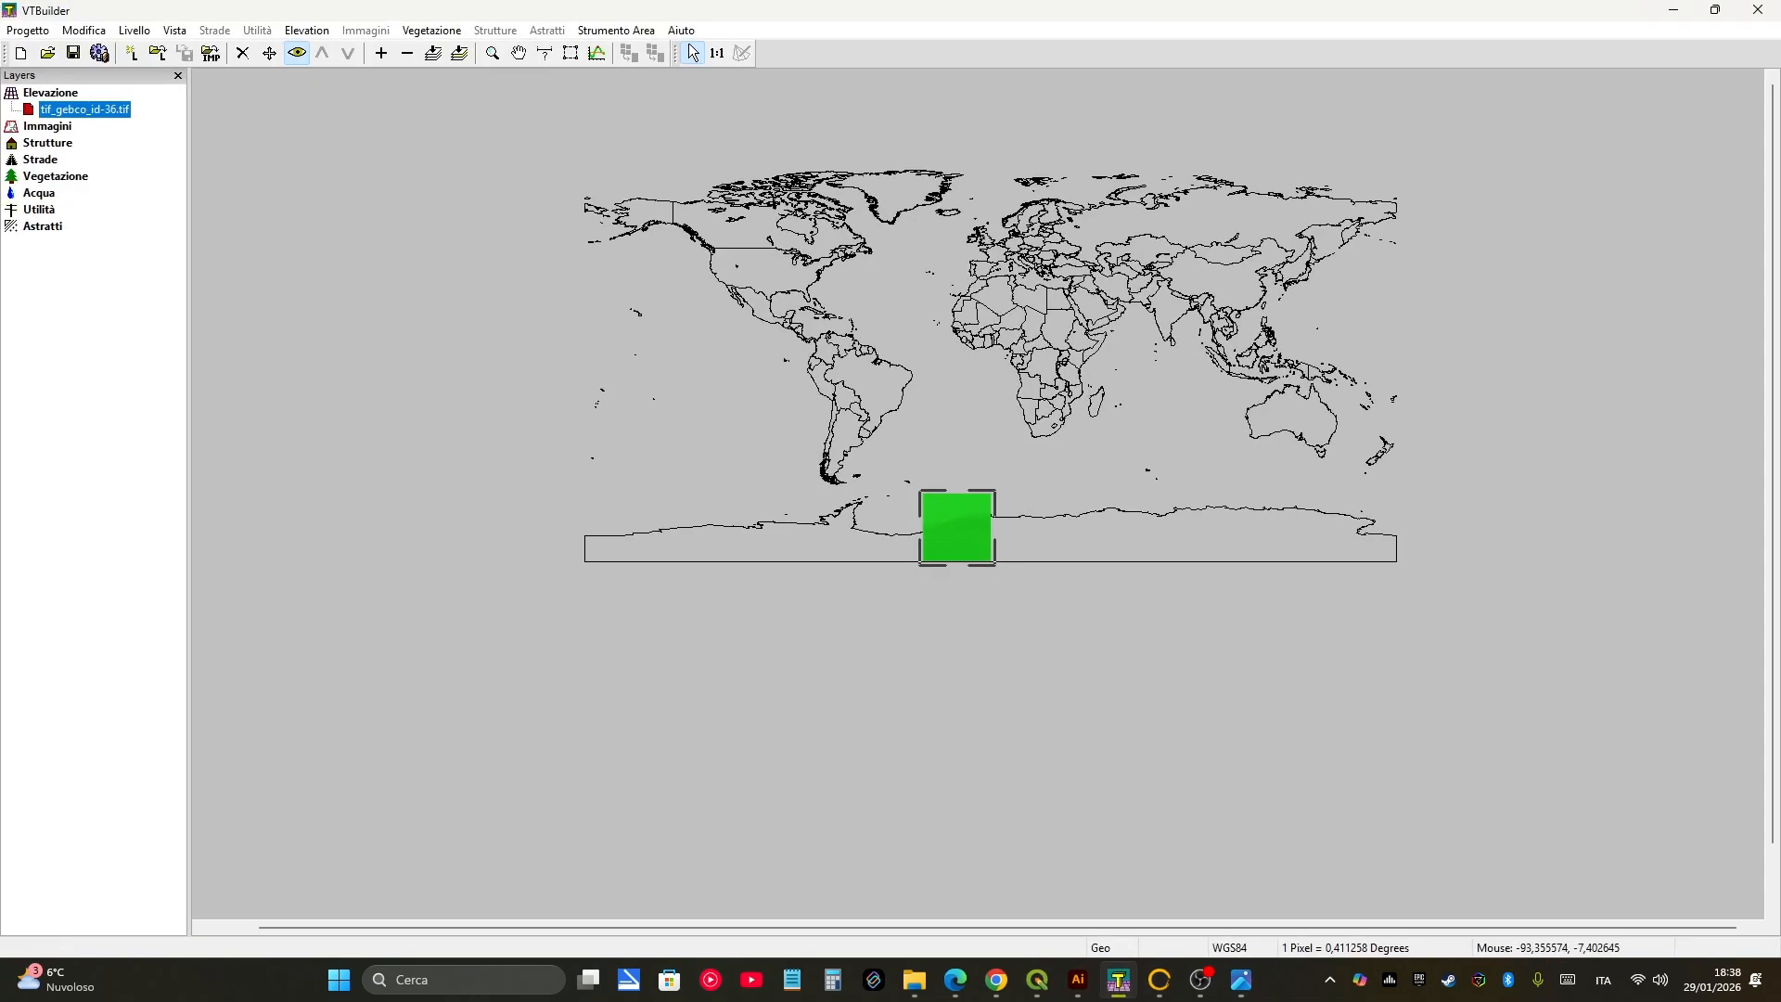
pyautogui.scroll(1, 1012, 246)
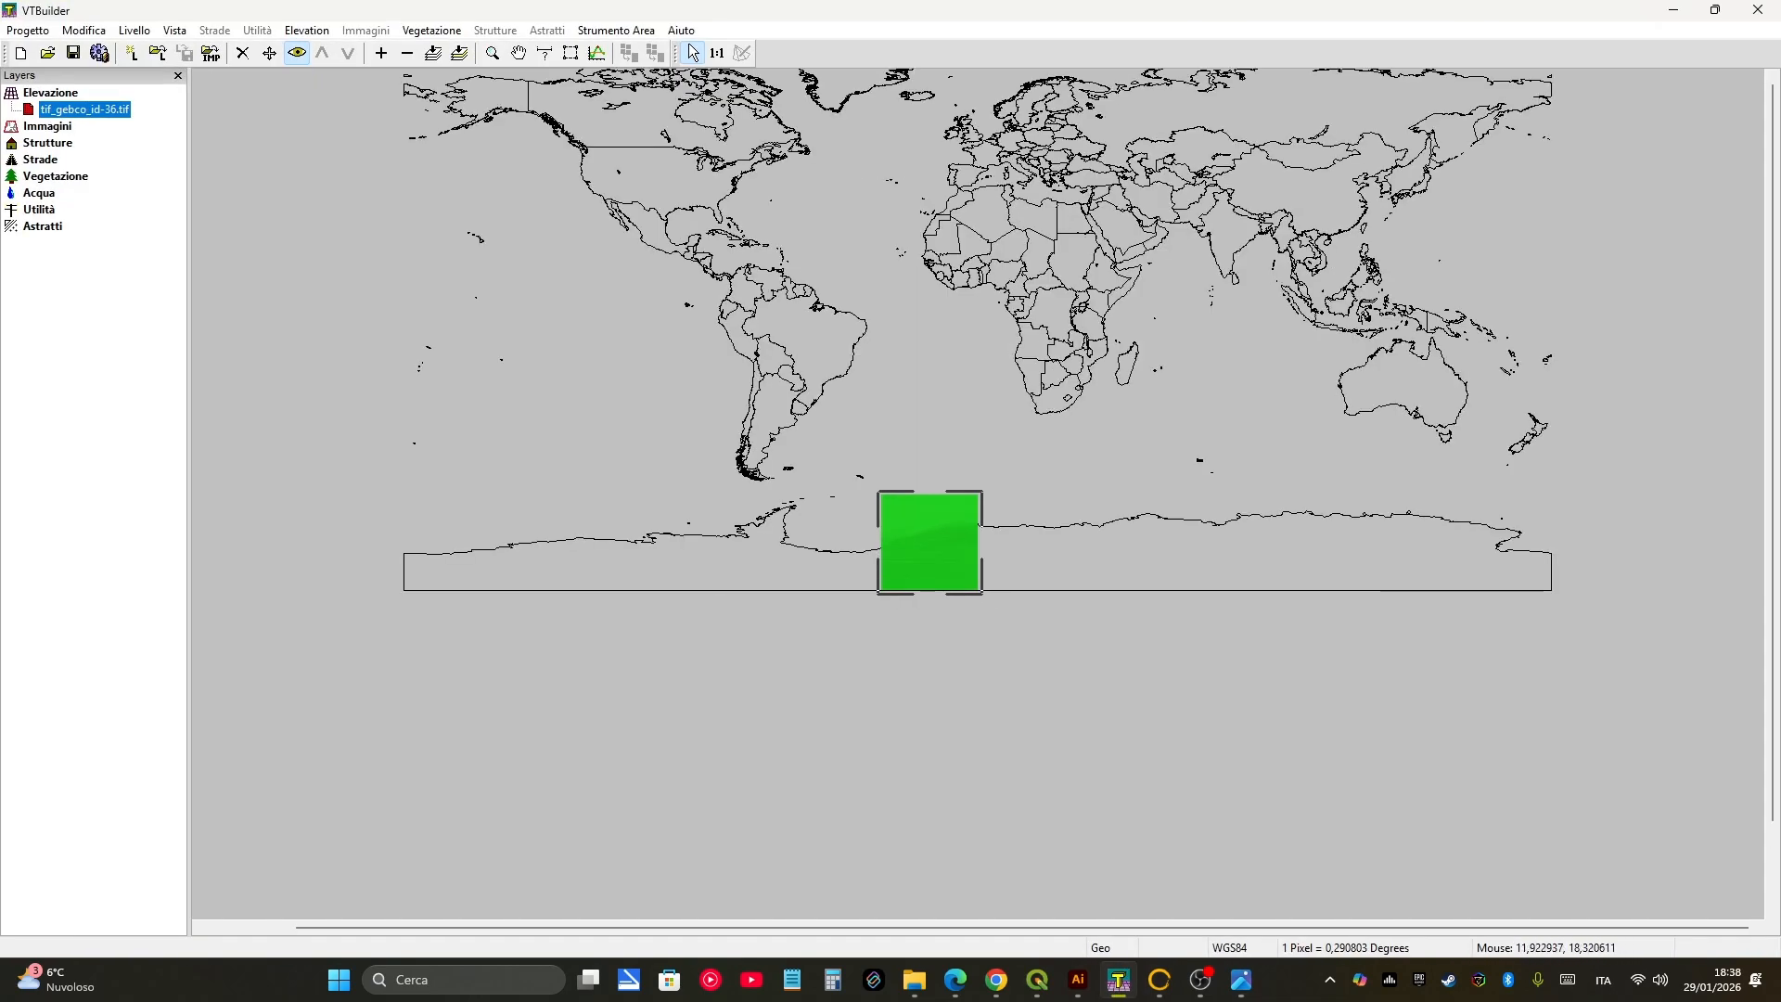
pyautogui.click(1013, 239)
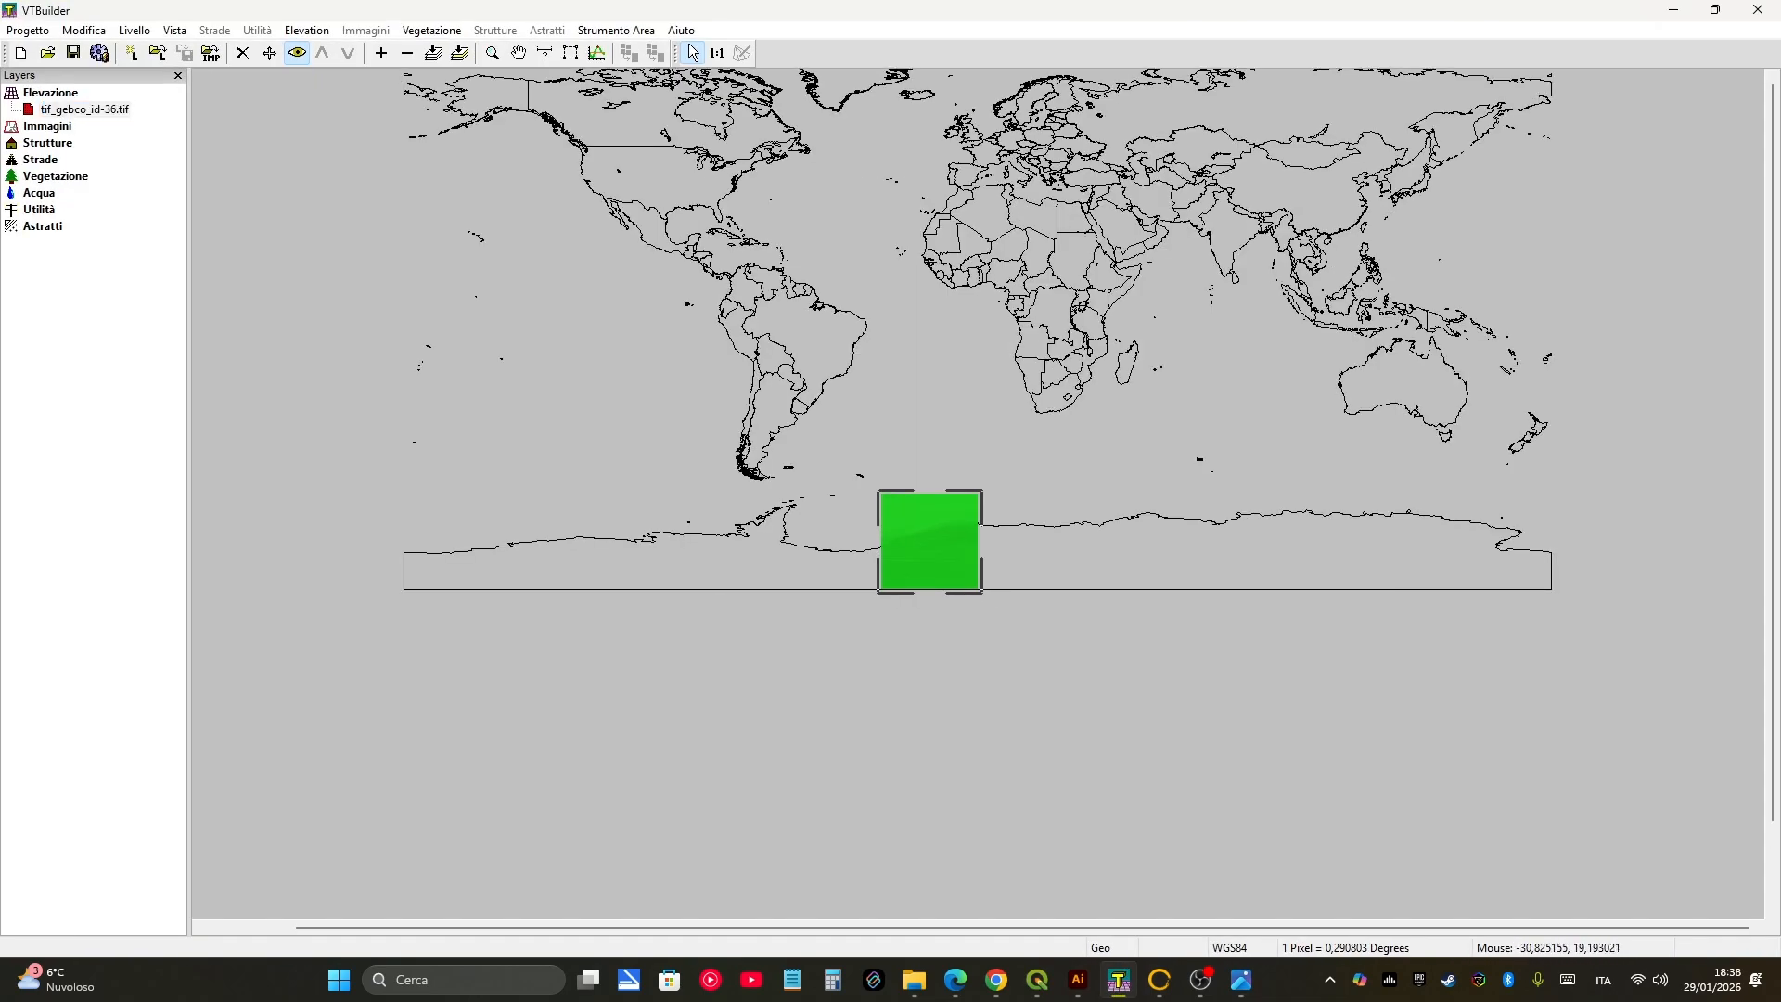
pyautogui.scroll(1, 863, 296)
pyautogui.moveTo(862, 312); pyautogui.dragTo(935, 463, button='middle')
pyautogui.scroll(-1, 935, 464)
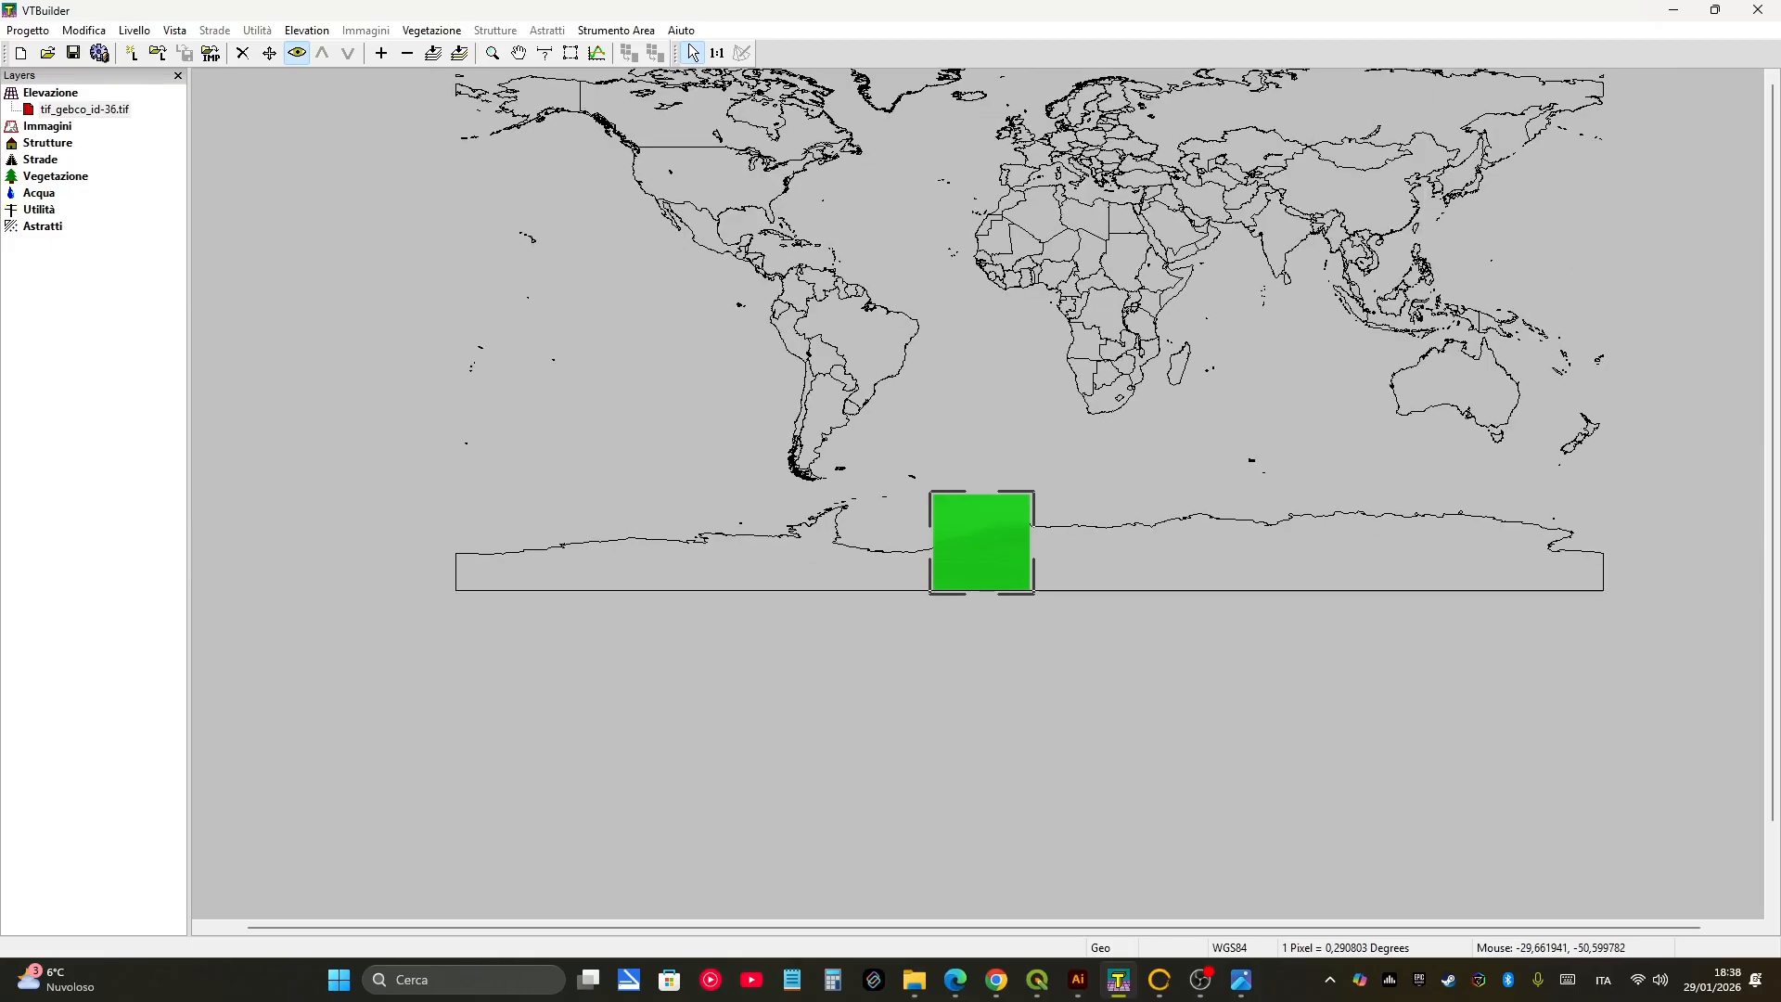
pyautogui.scroll(-2, 935, 464)
pyautogui.scroll(3, 964, 487)
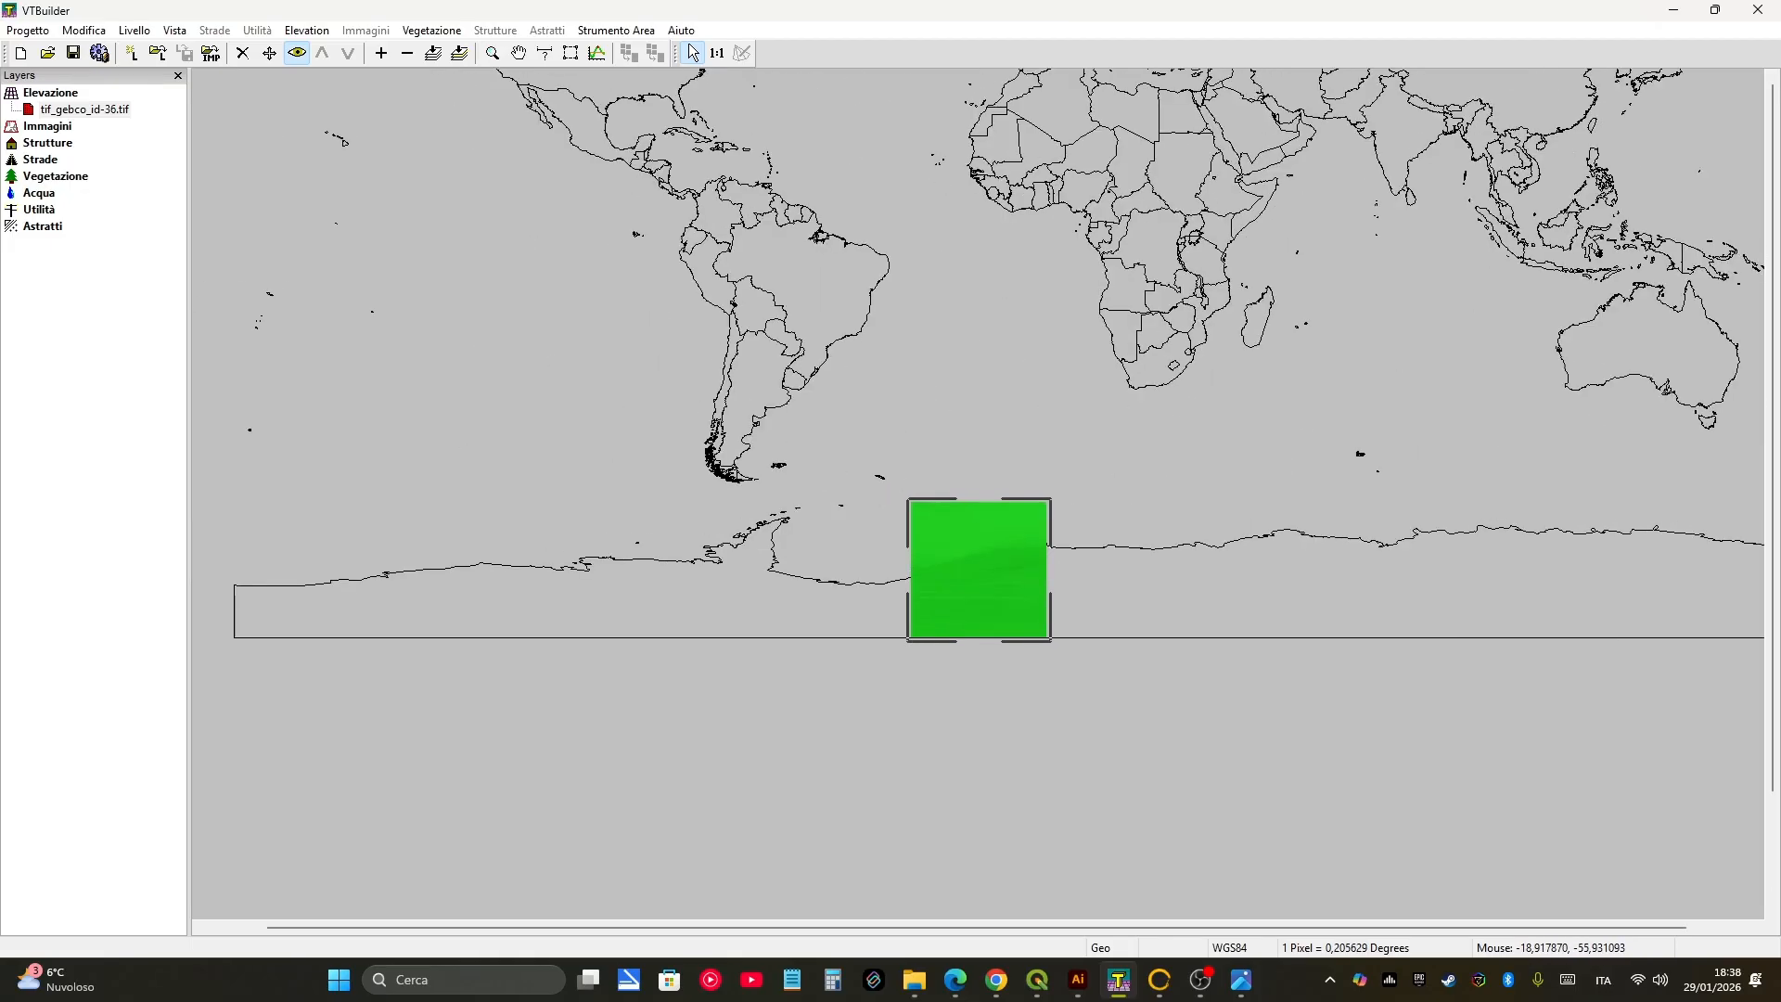
# Step: Start an elevation data import and browse to the 00_GIS > 00_EARTH > 02_DEM folder
pyautogui.click(174, 30)
pyautogui.press('Escape')
pyautogui.click(307, 31)
pyautogui.click(307, 30)
pyautogui.click(307, 30)
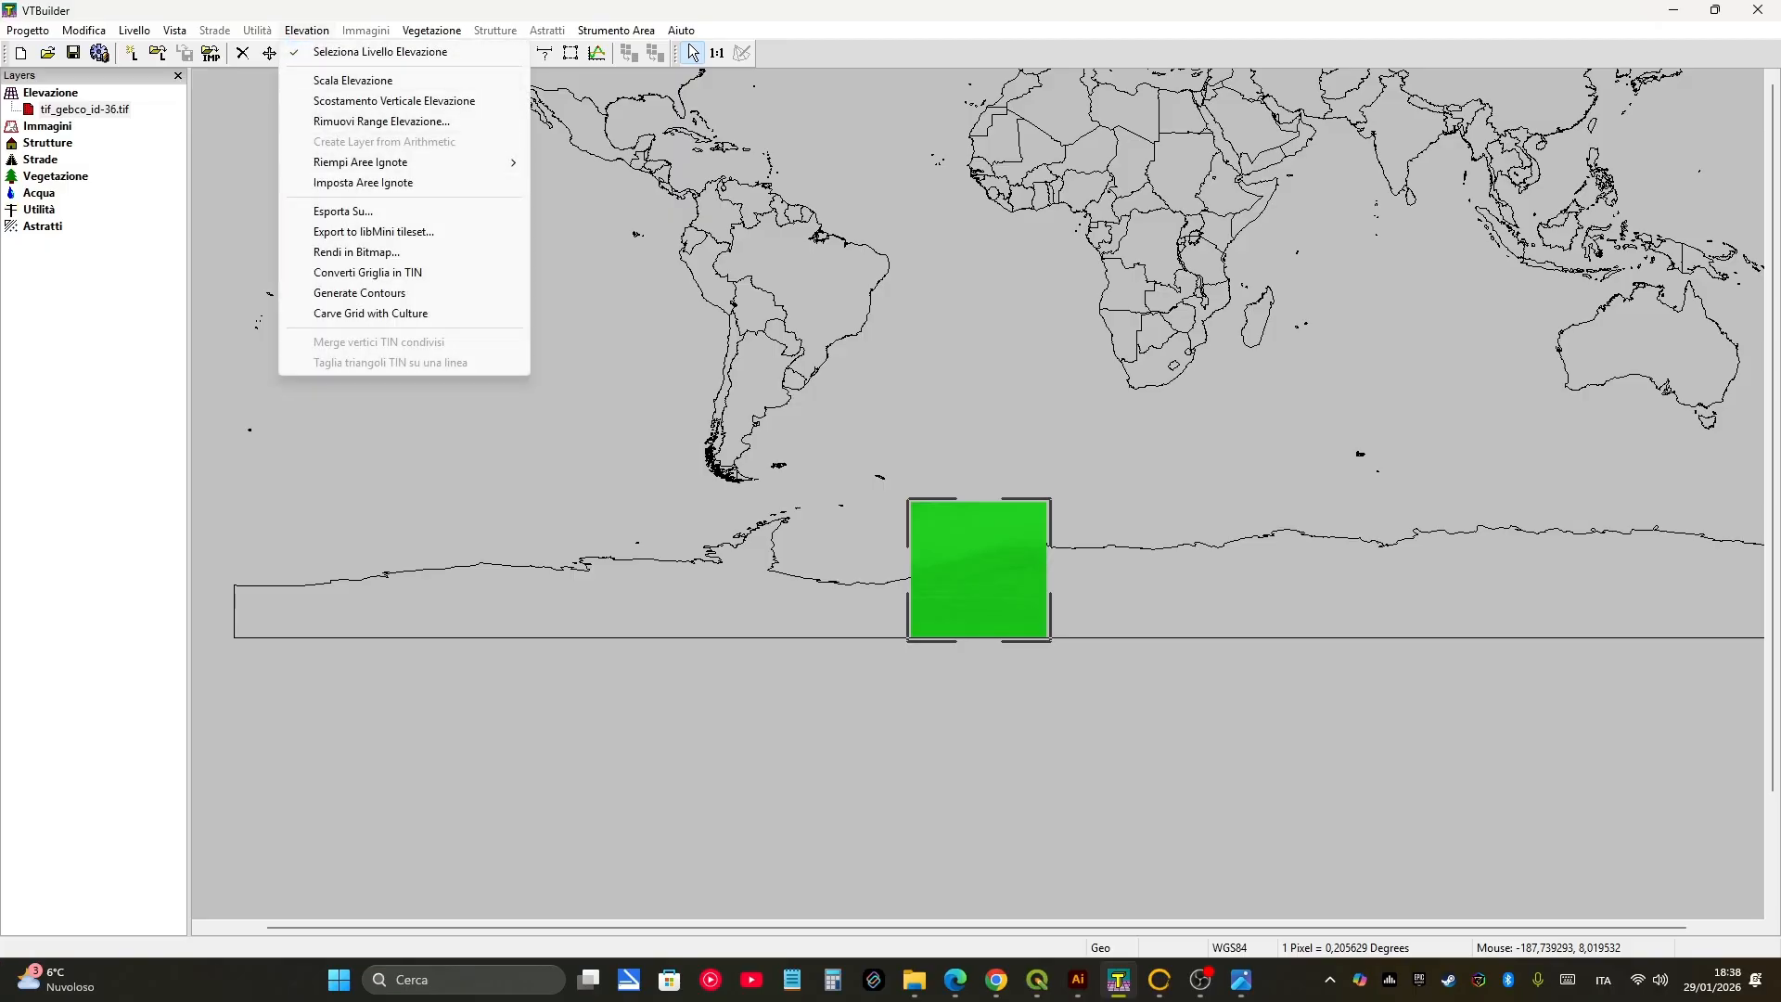
pyautogui.moveTo(135, 31)
pyautogui.press('Down')
pyautogui.press('Down')
pyautogui.press('Down')
pyautogui.press('Down')
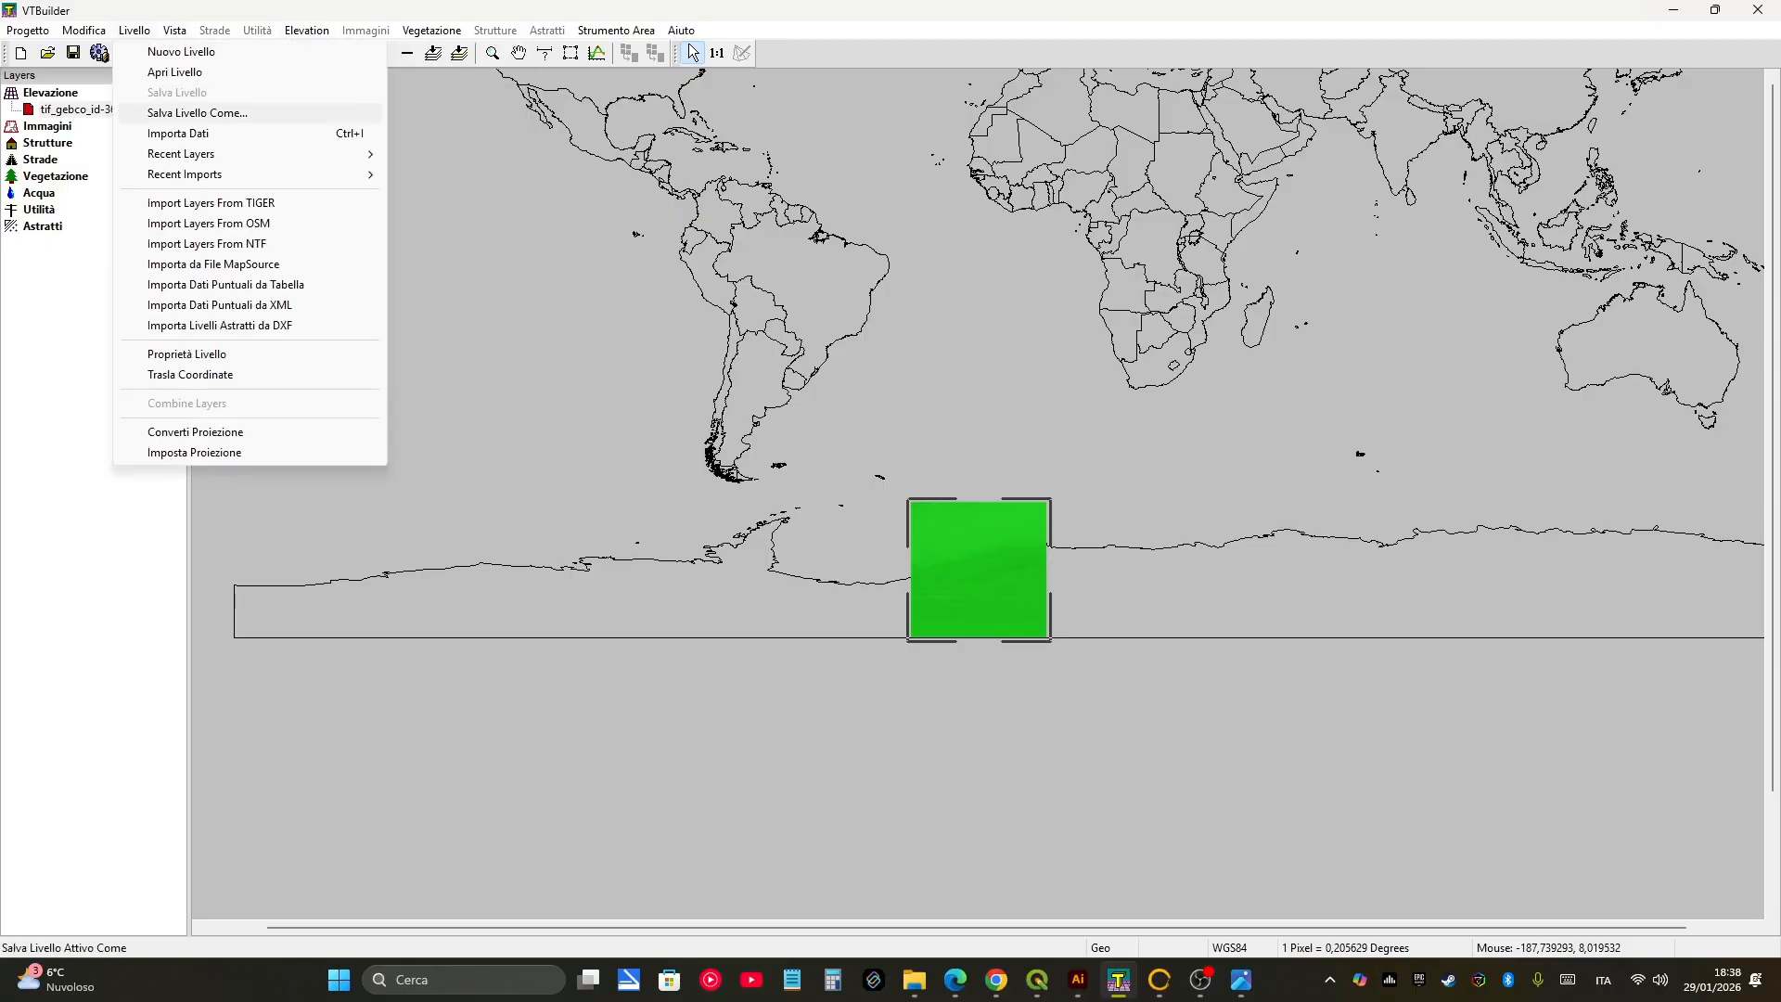
pyautogui.press('Up')
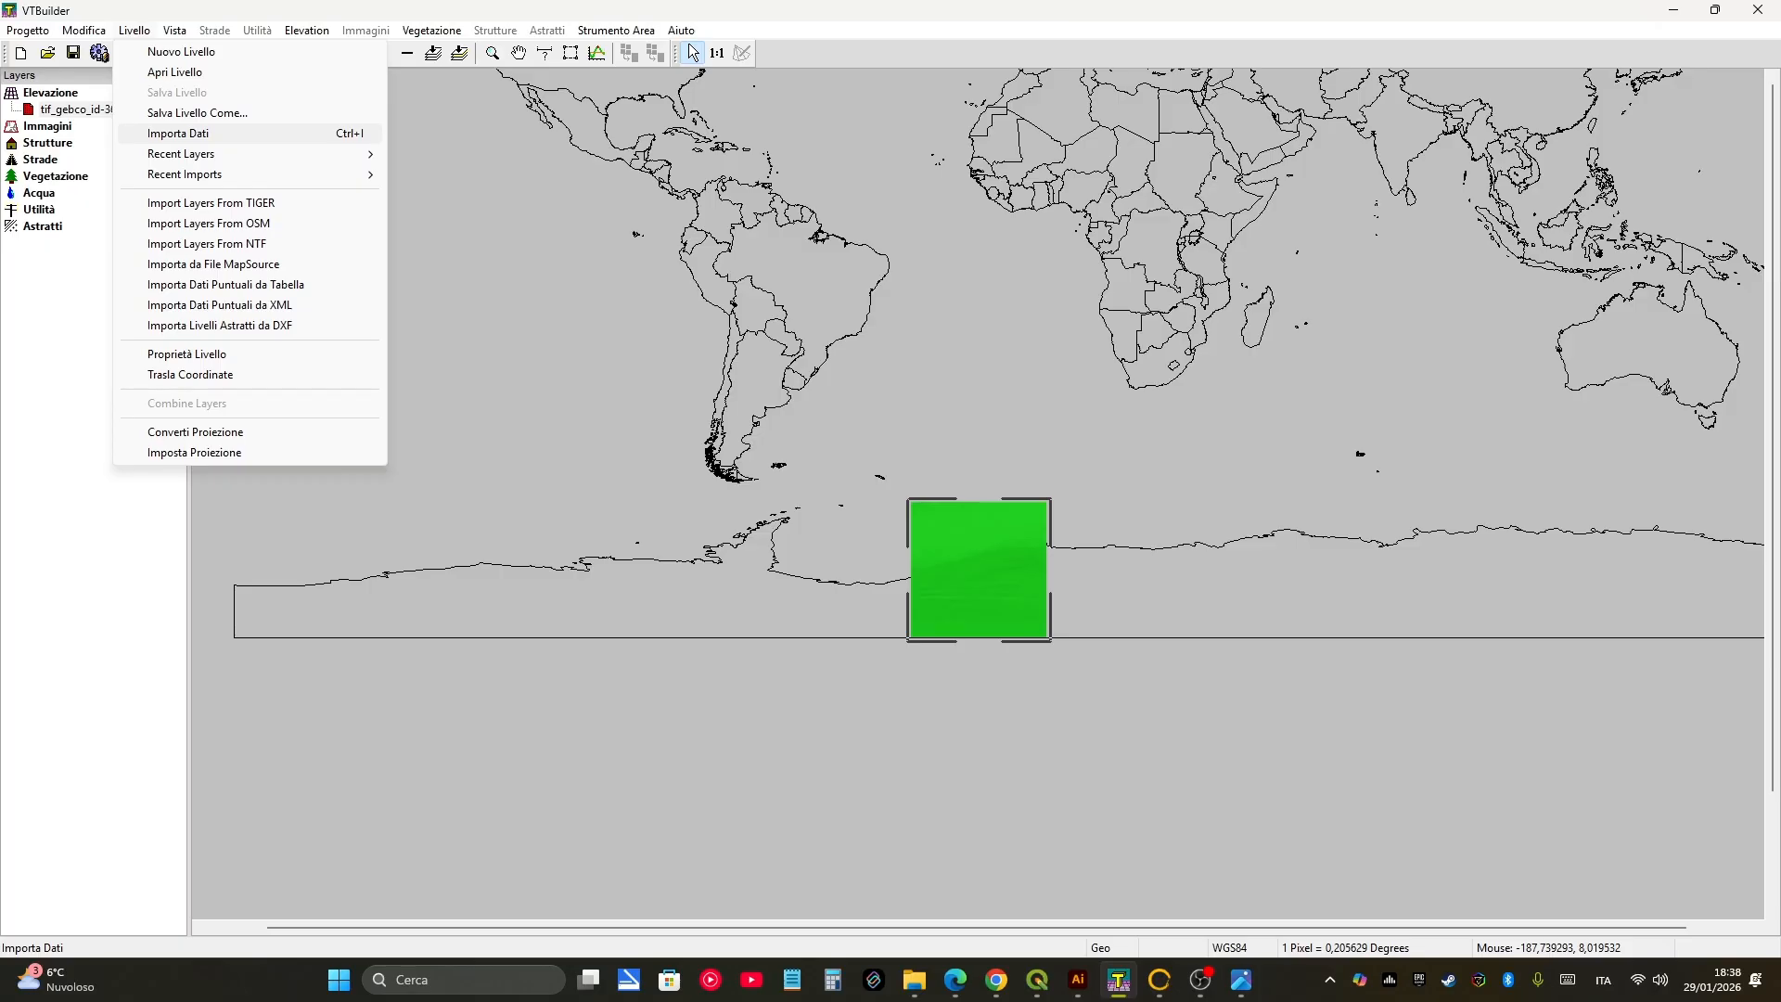
pyautogui.press('Return')
pyautogui.press('Return')
pyautogui.hotkey('alt', 'Up')
pyautogui.hotkey('alt', 'Up')
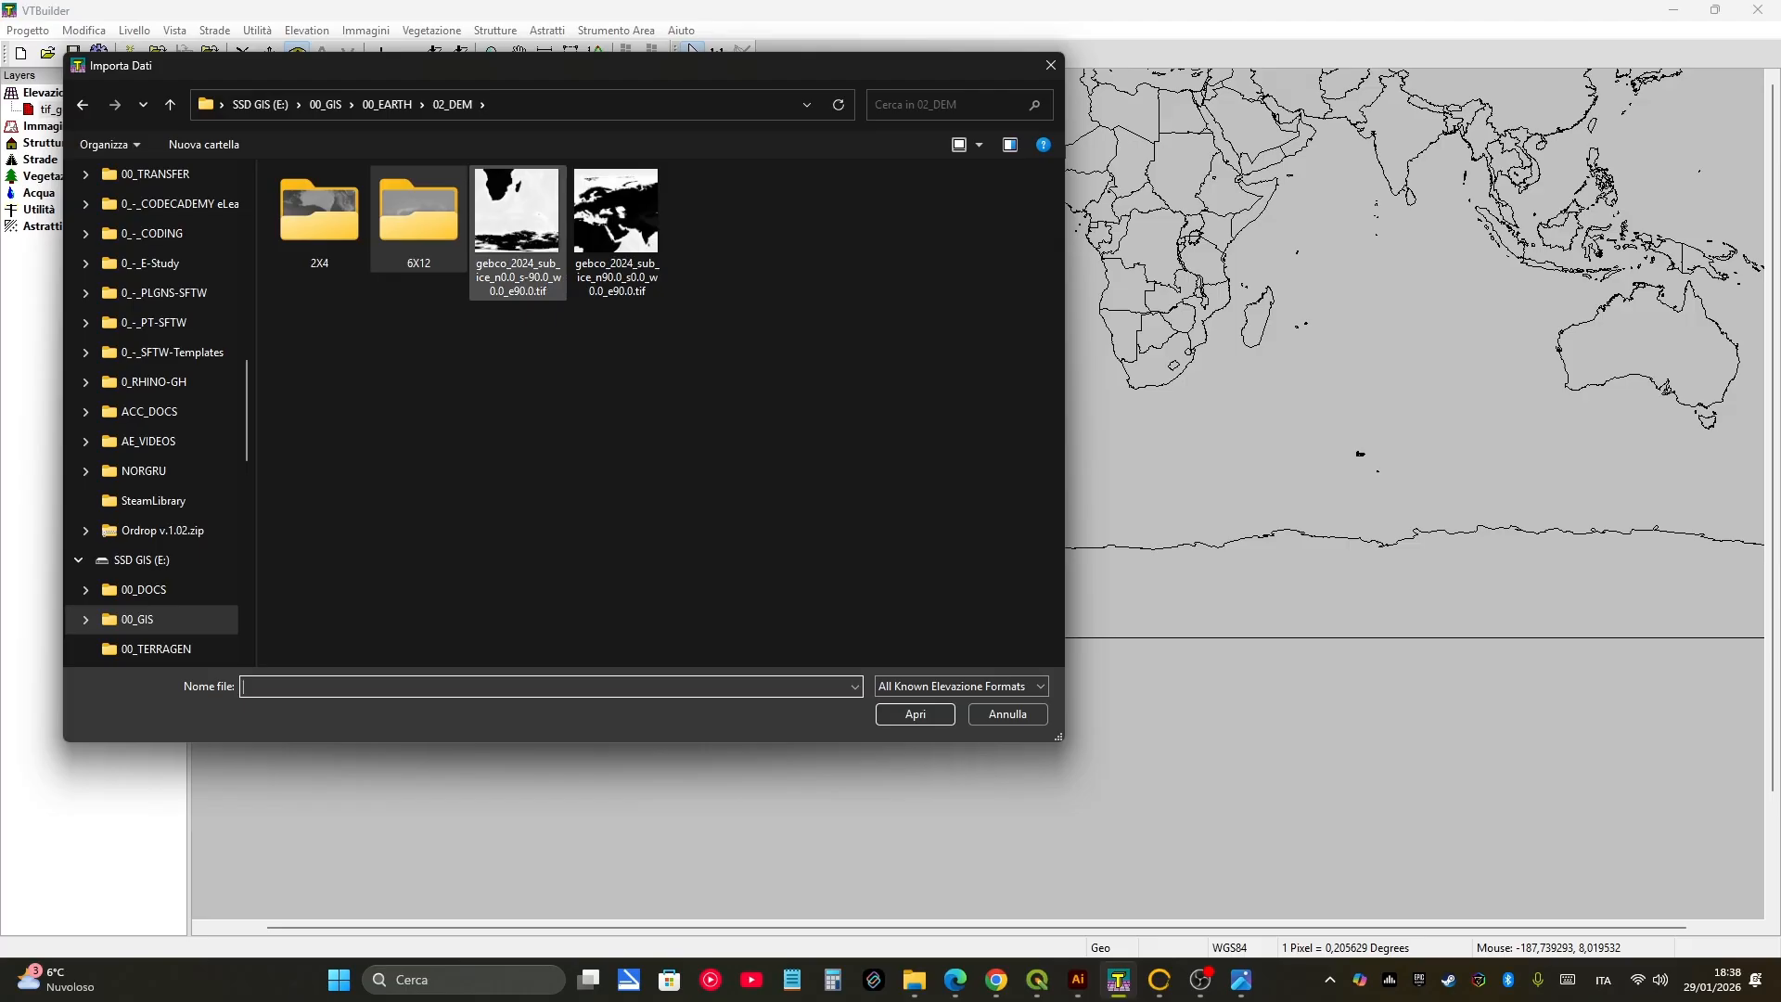
# Step: Try to import the elevation file gebco_2024_sub_ice_n90.0_s0.0_w0.0_e90.0.tif
pyautogui.doubleClick(616, 212)
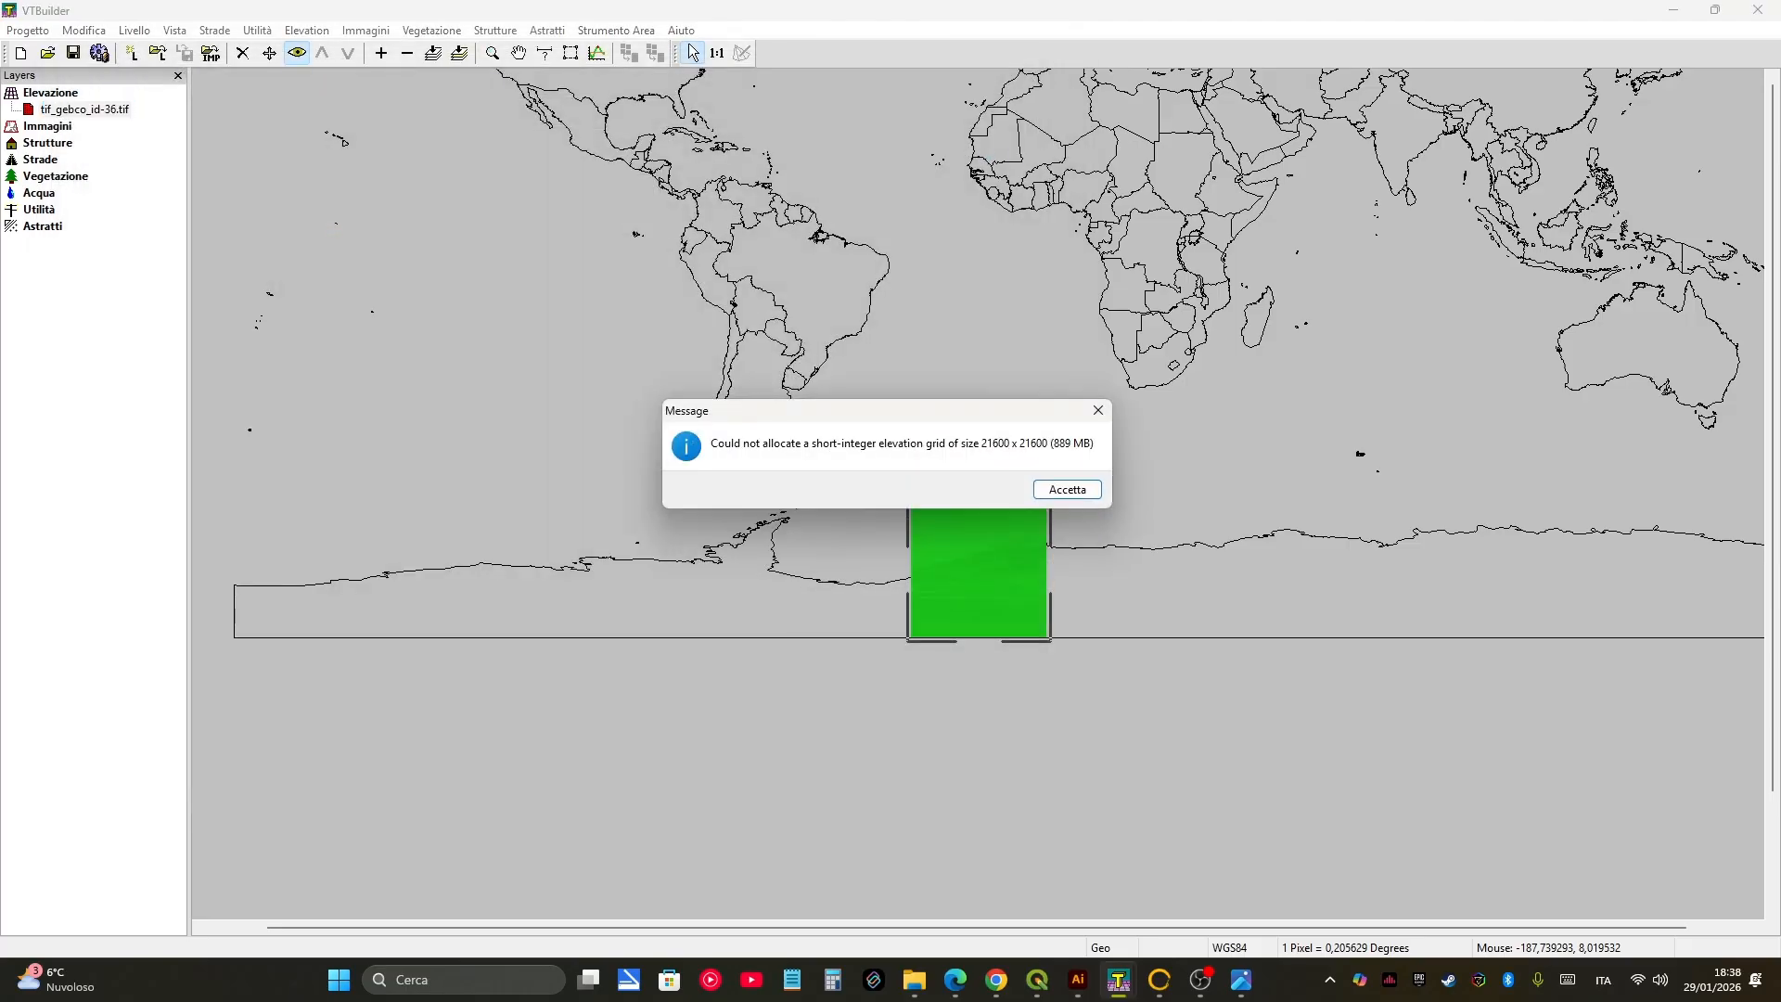
pyautogui.press('Return')
pyautogui.press('Return')
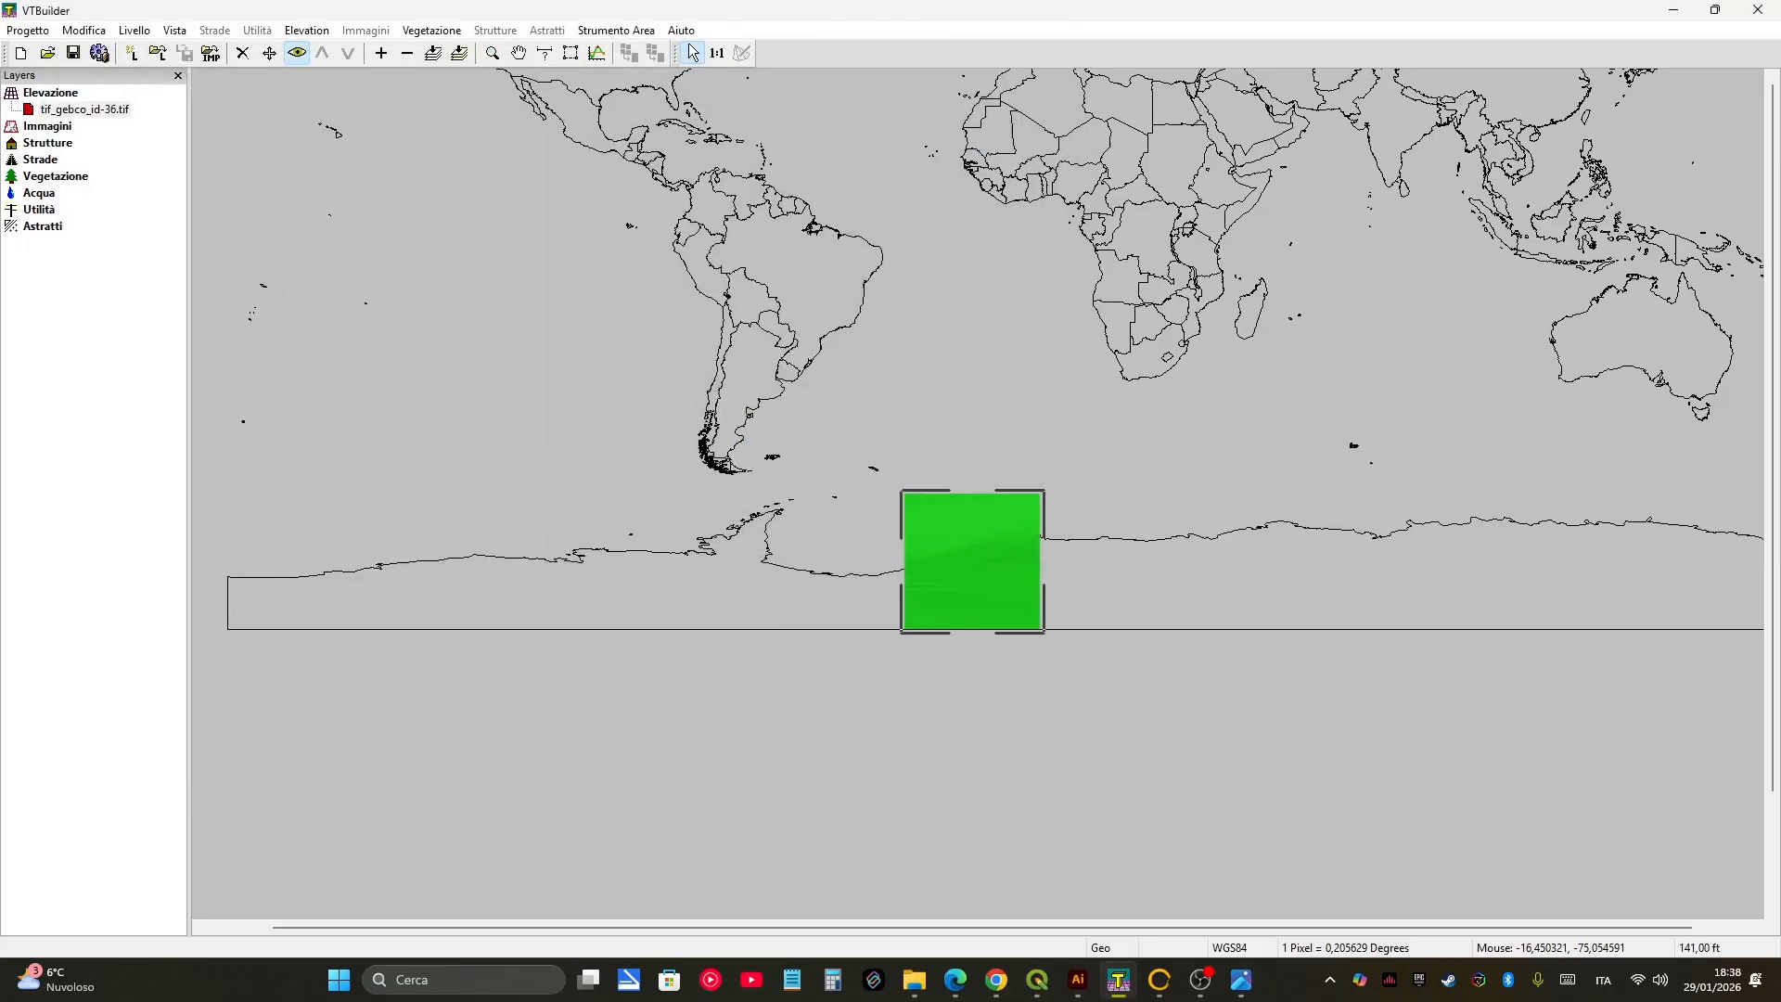
# Step: Examine the tif_gebco_id-36.tif tile up close and against the whole world map, and minimize the VTBuilder window
pyautogui.scroll(6, 960, 516)
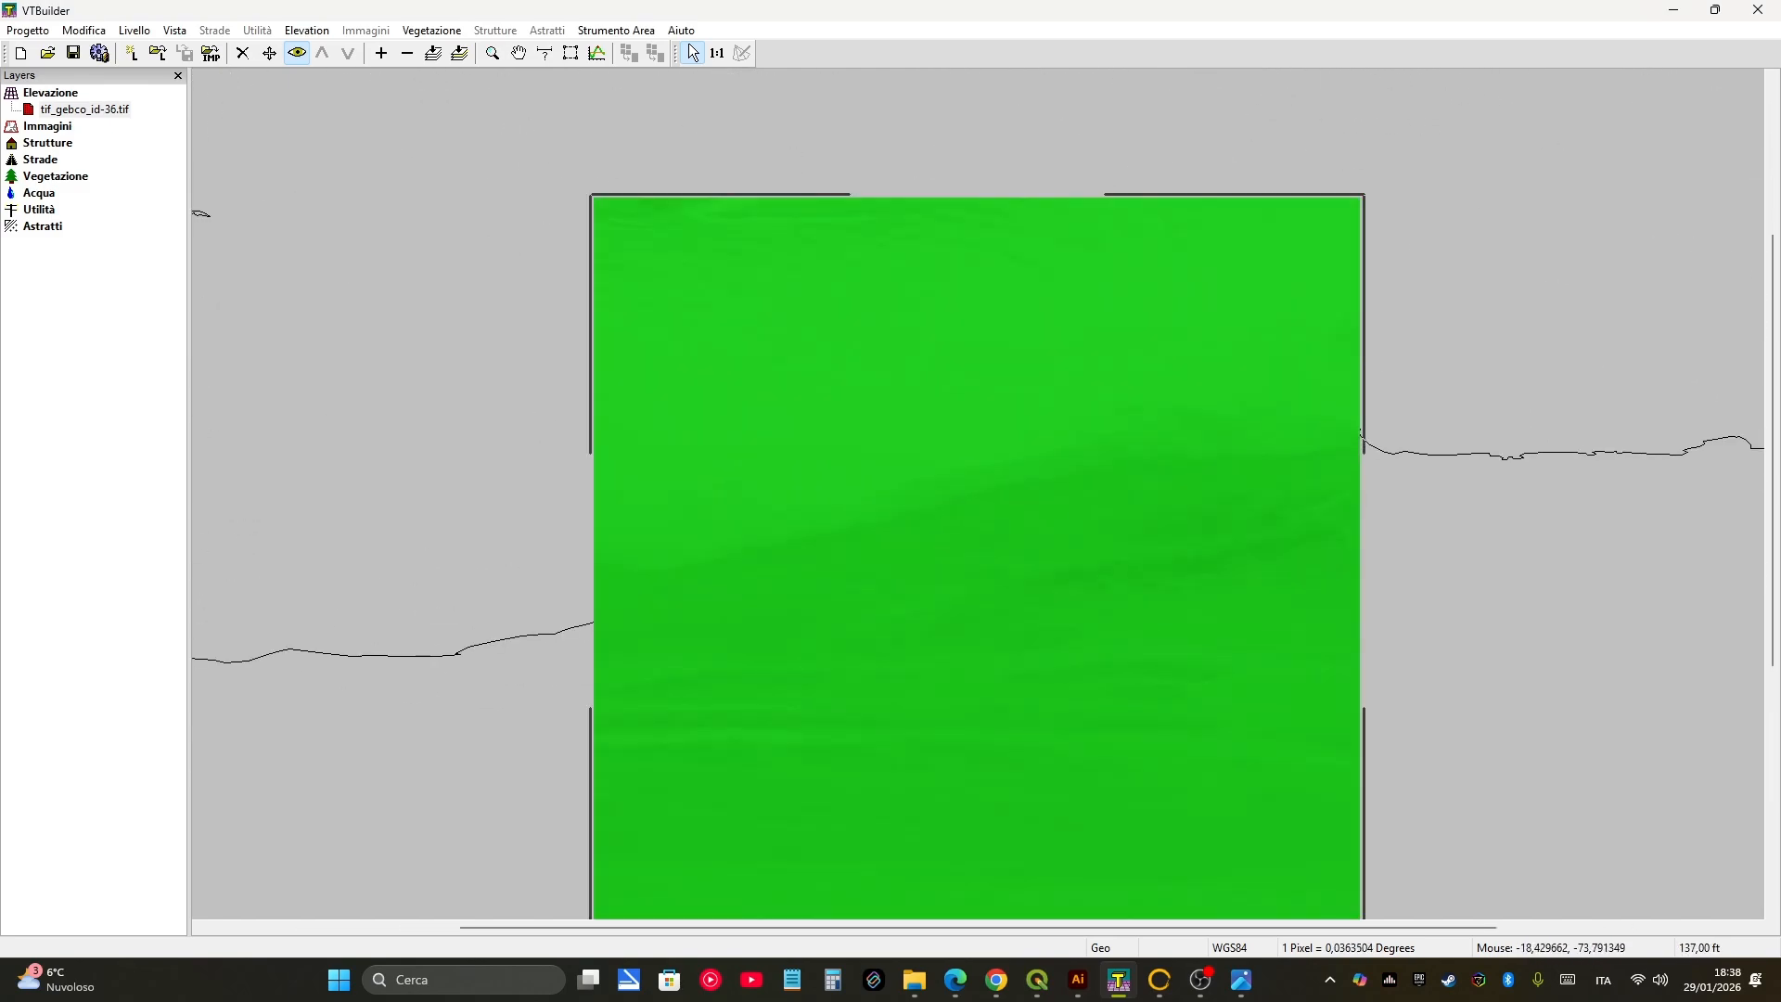
pyautogui.scroll(1, 984, 489)
pyautogui.scroll(-8, 984, 489)
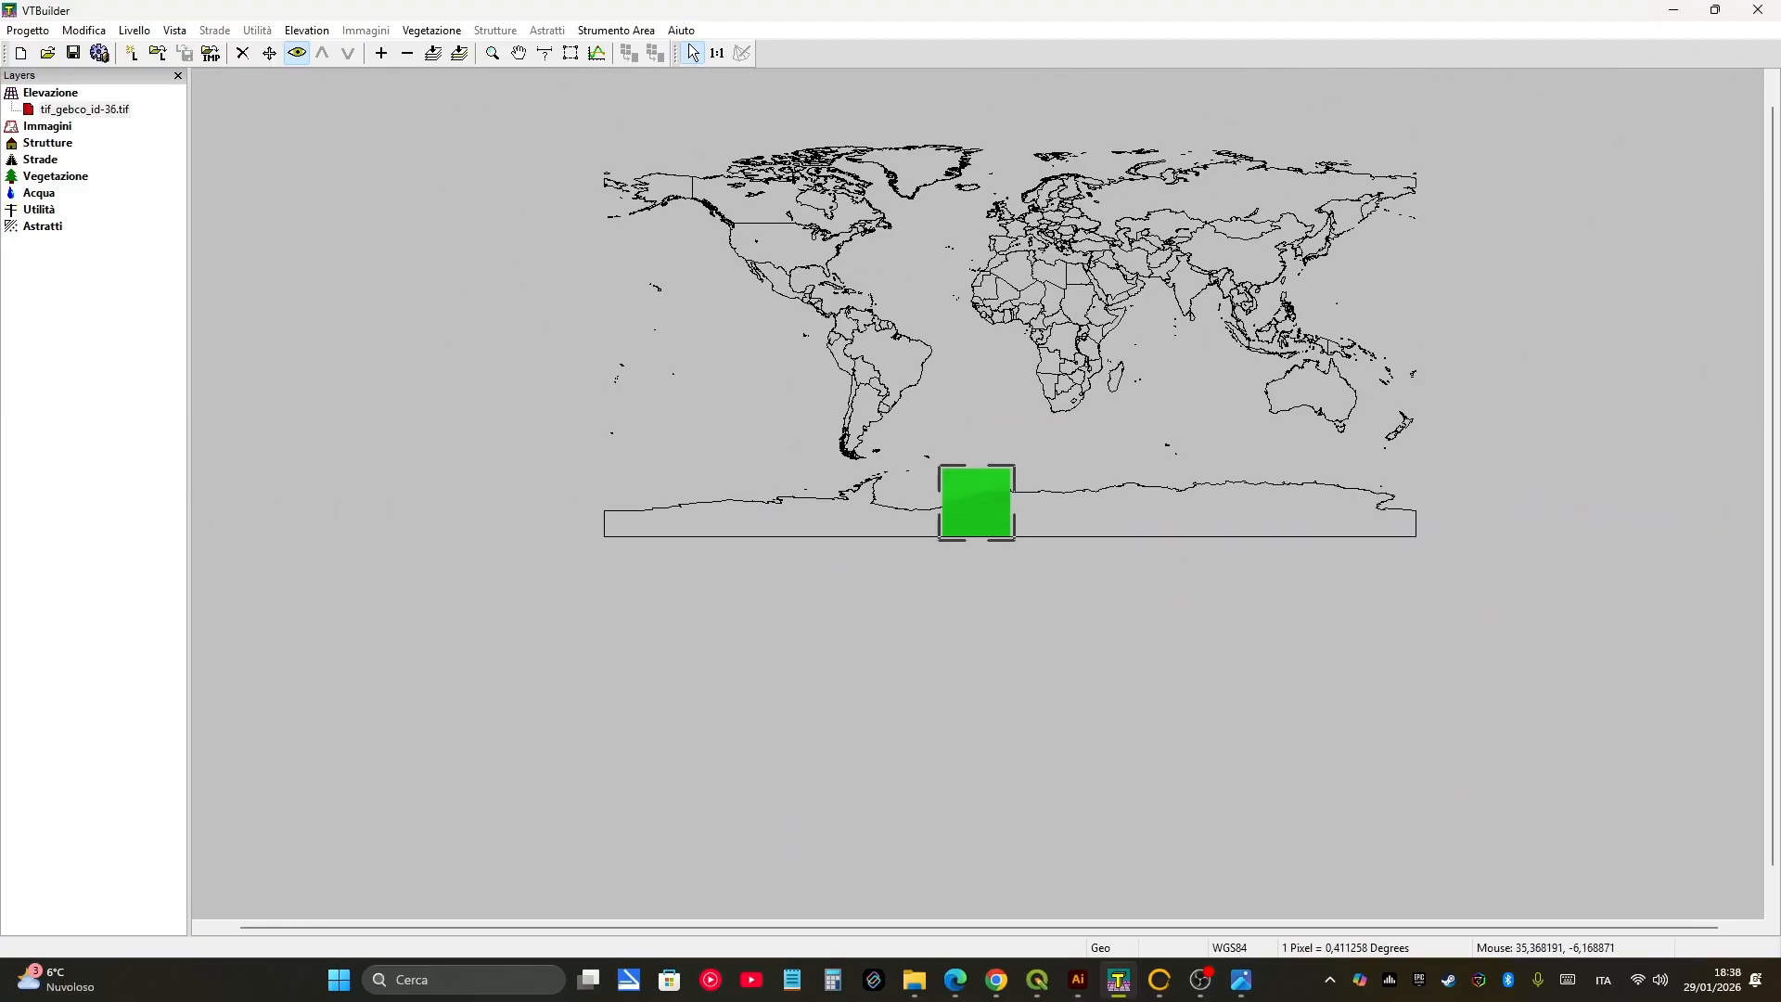
pyautogui.scroll(1, 1089, 408)
pyautogui.scroll(1, 1021, 255)
pyautogui.scroll(-1, 1058, 246)
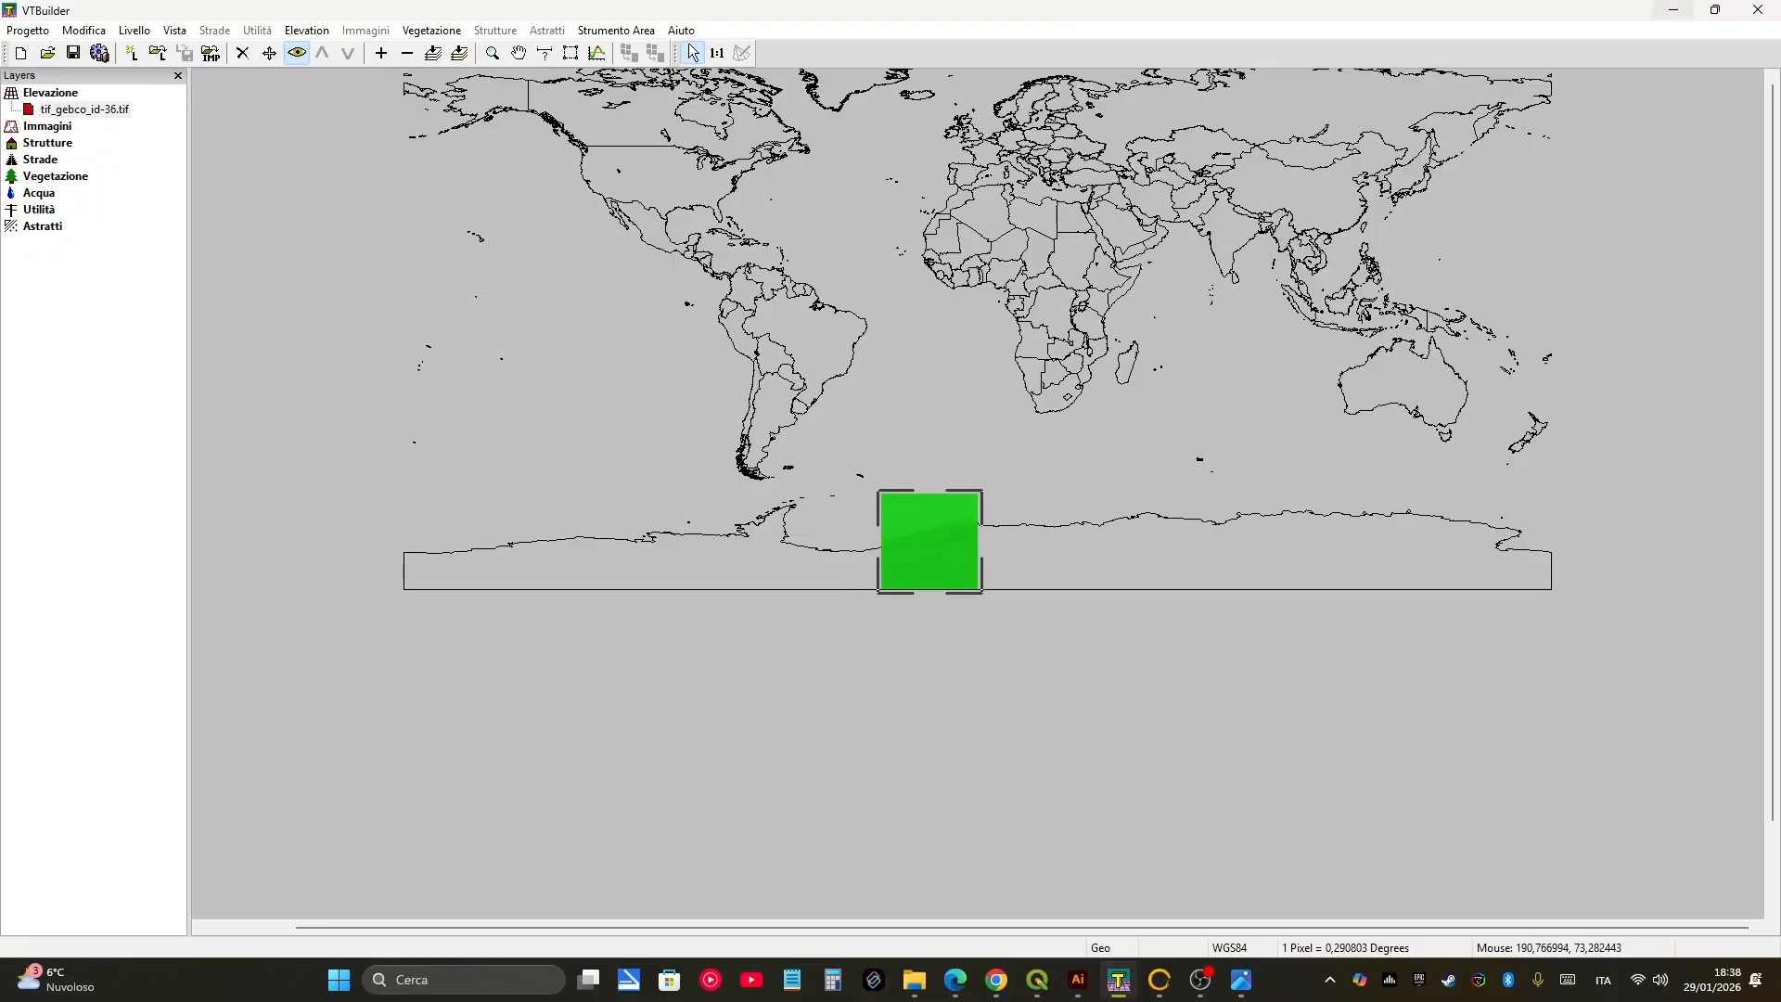
pyautogui.click(1674, 11)
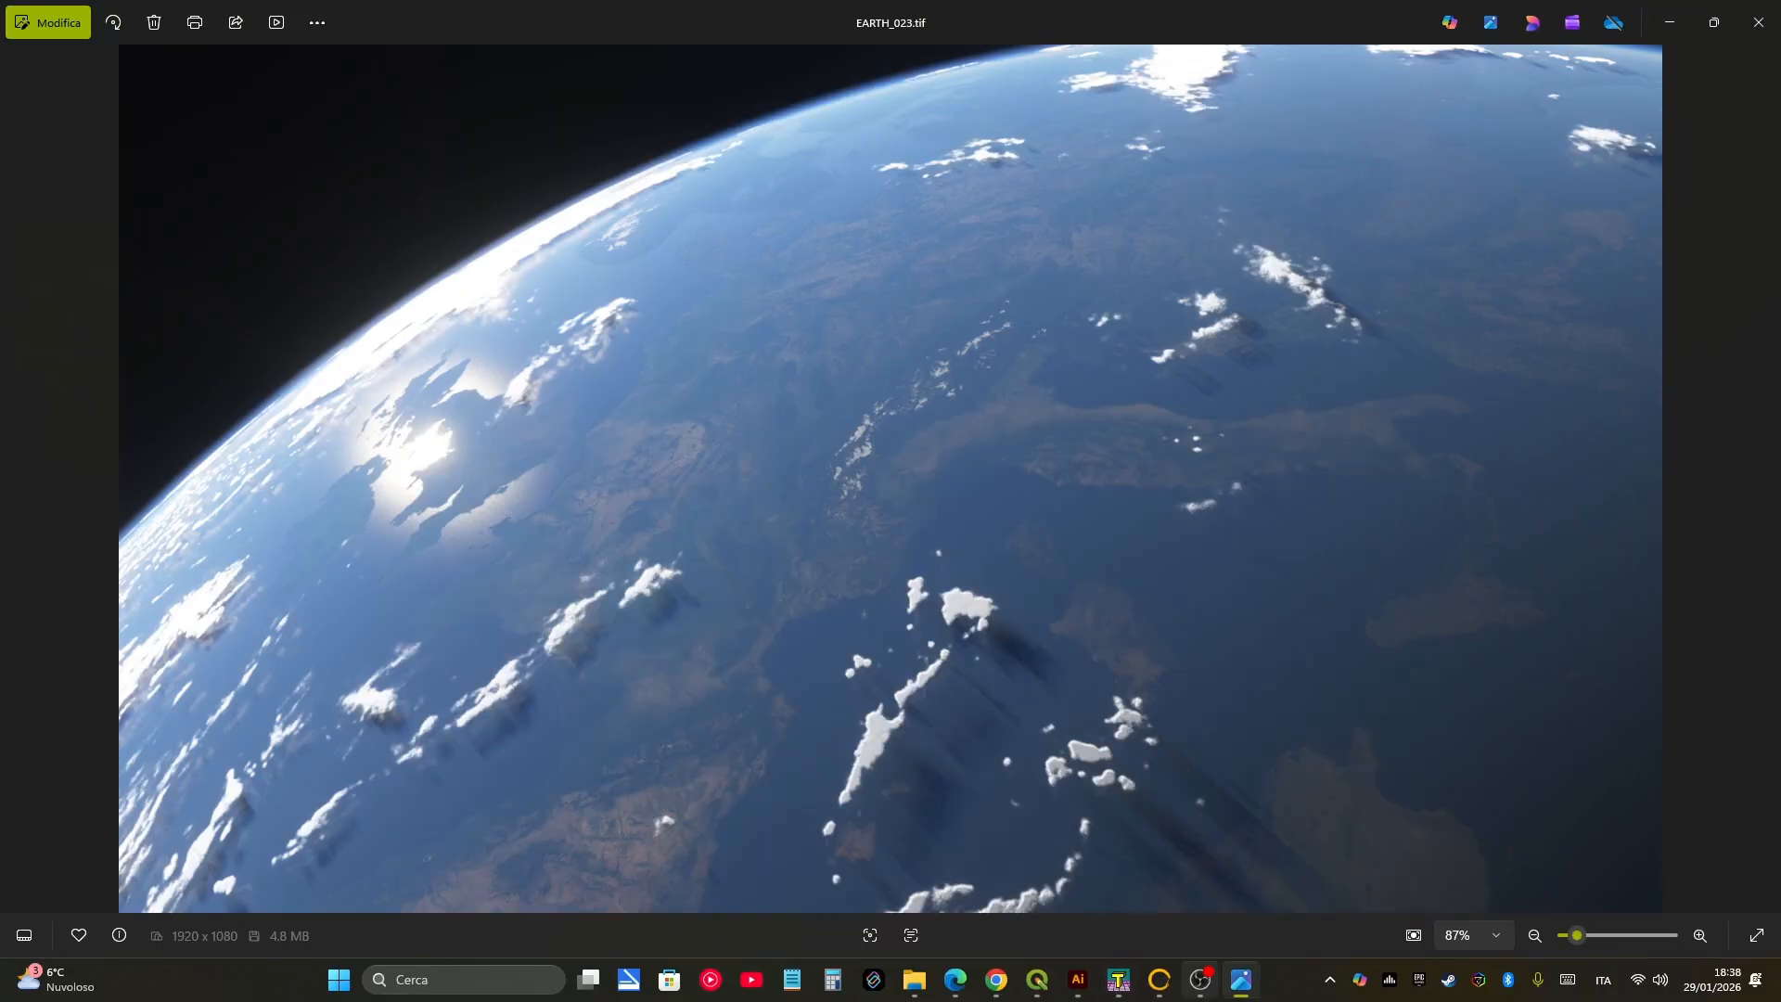
# Step: Switch to VTBuilder, examine the tif_gebco_id-36.tif layer's elevation range, grid spacing and extents in its properties, and close the program
pyautogui.click(1119, 980)
pyautogui.scroll(1, 855, 585)
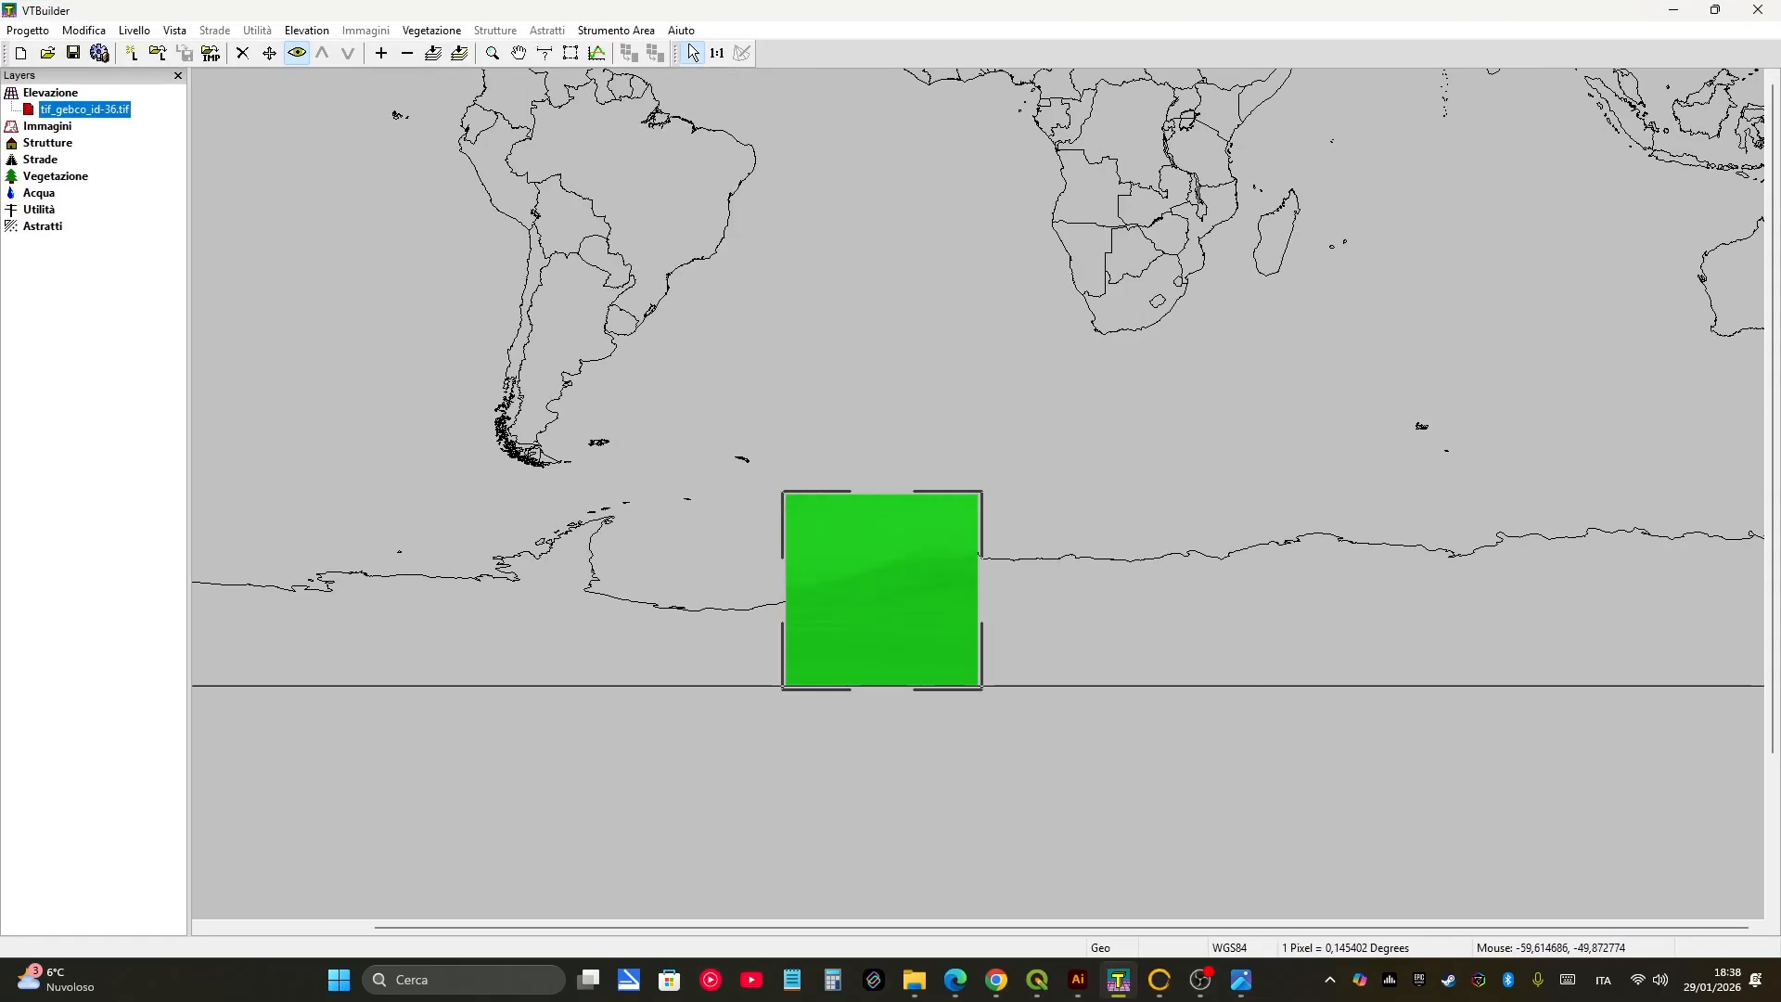
pyautogui.rightClick(101, 109)
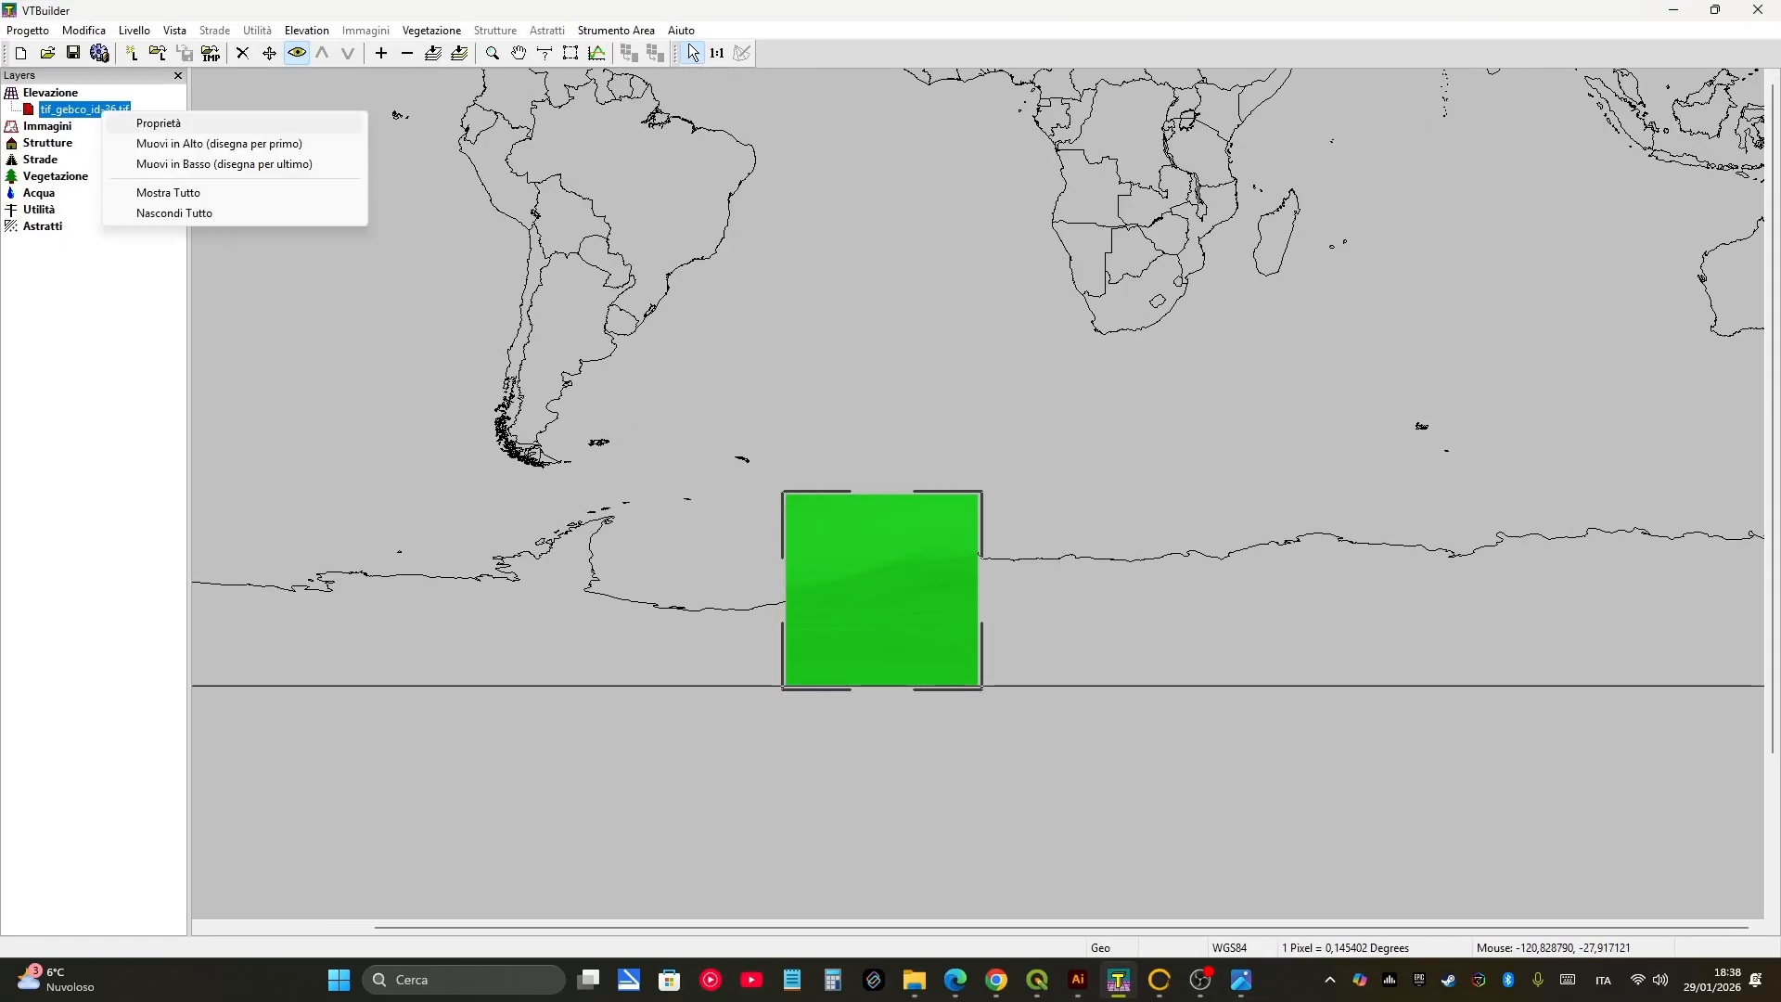
pyautogui.click(149, 122)
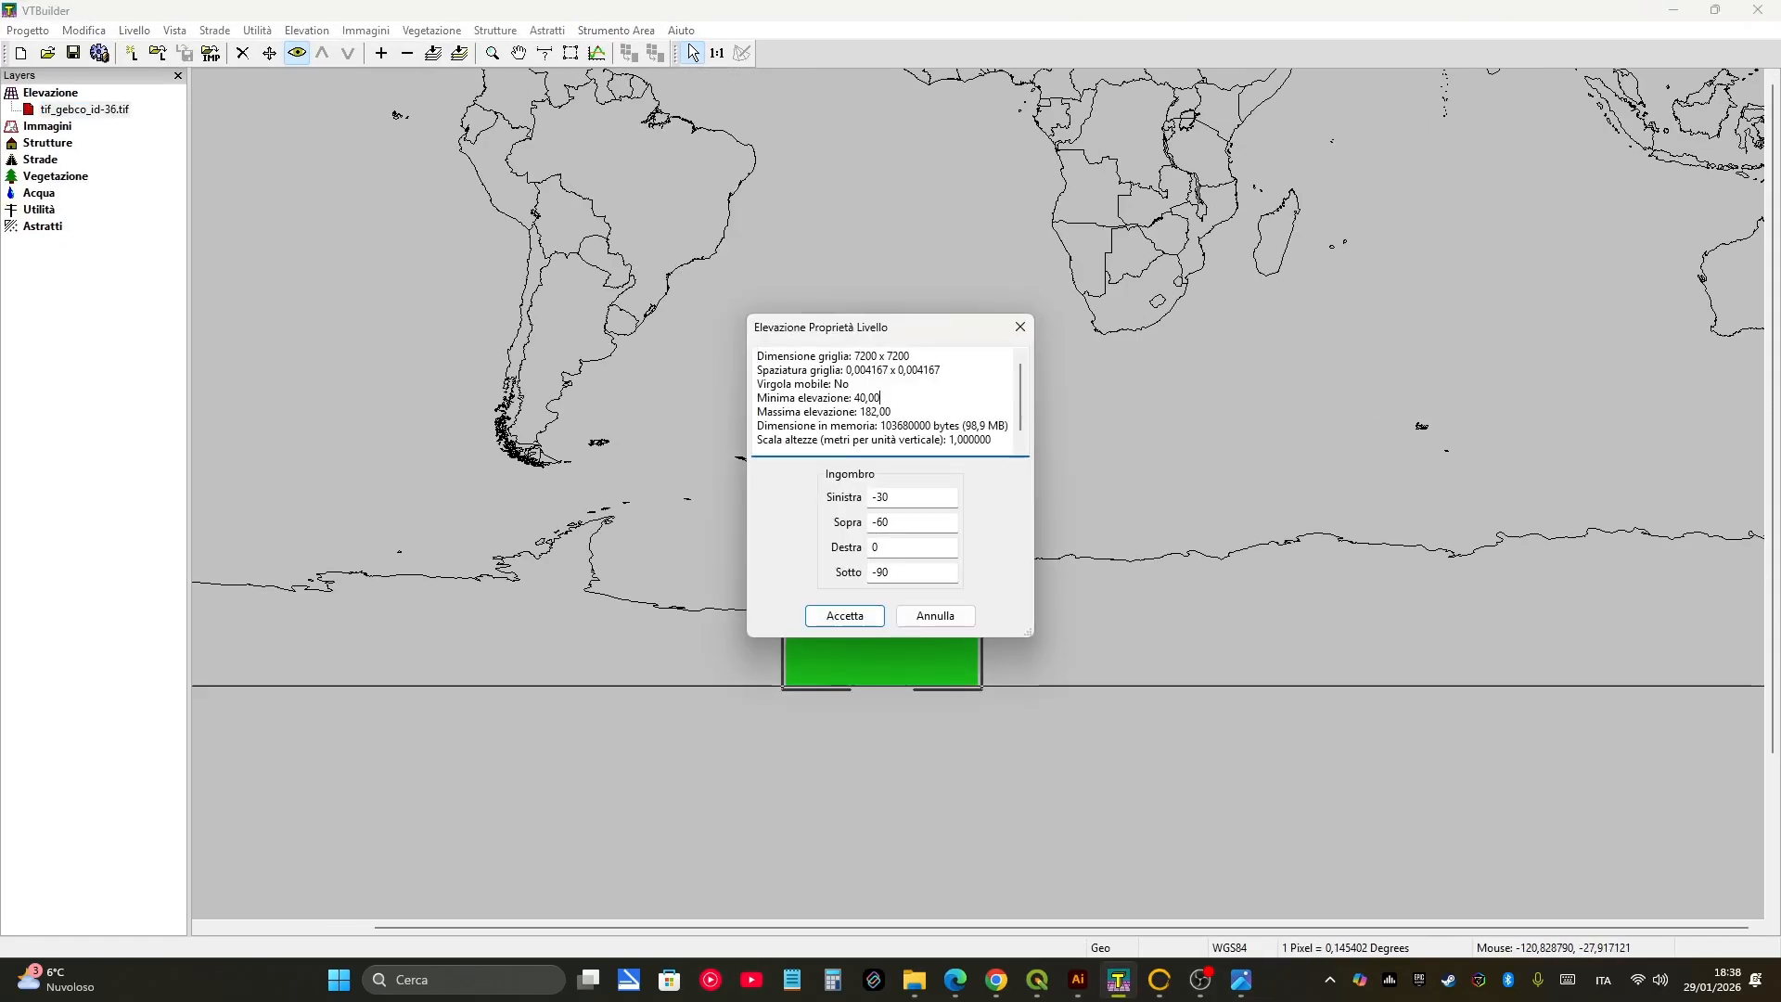
pyautogui.doubleClick(868, 397)
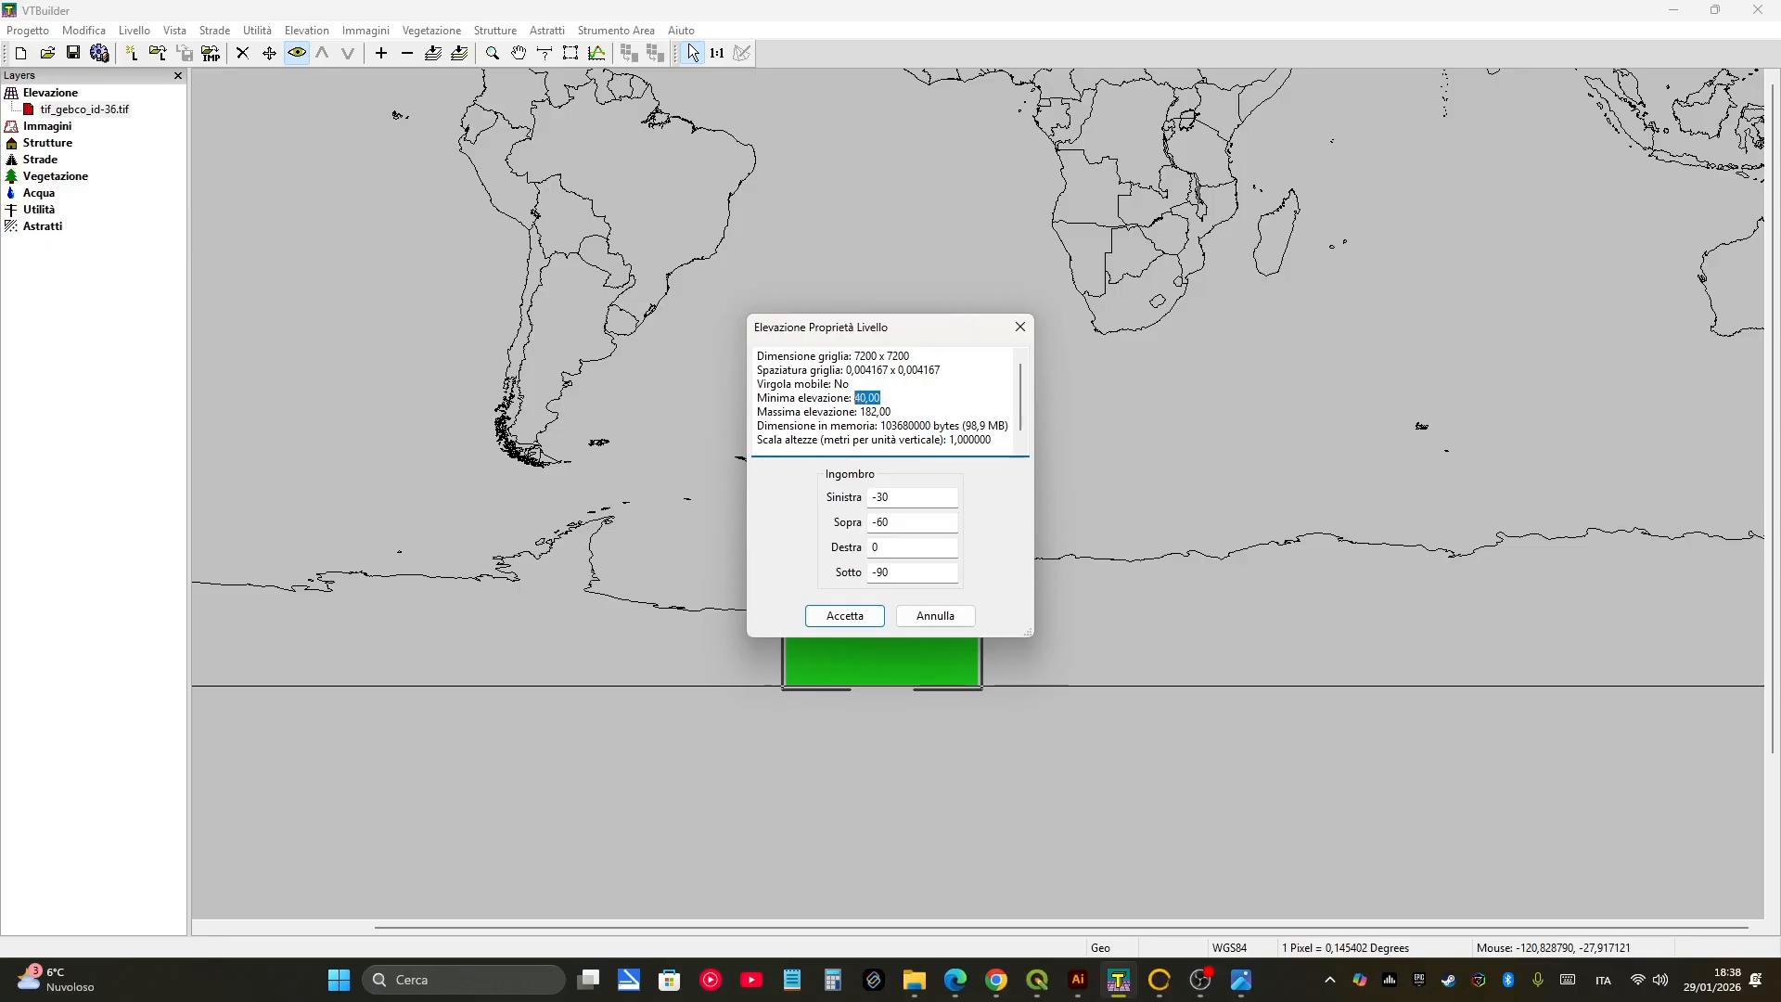
pyautogui.moveTo(891, 412); pyautogui.dragTo(858, 412)
pyautogui.click(851, 384)
pyautogui.moveTo(942, 370); pyautogui.dragTo(898, 370)
pyautogui.click(851, 384)
pyautogui.scroll(-1, 882, 398)
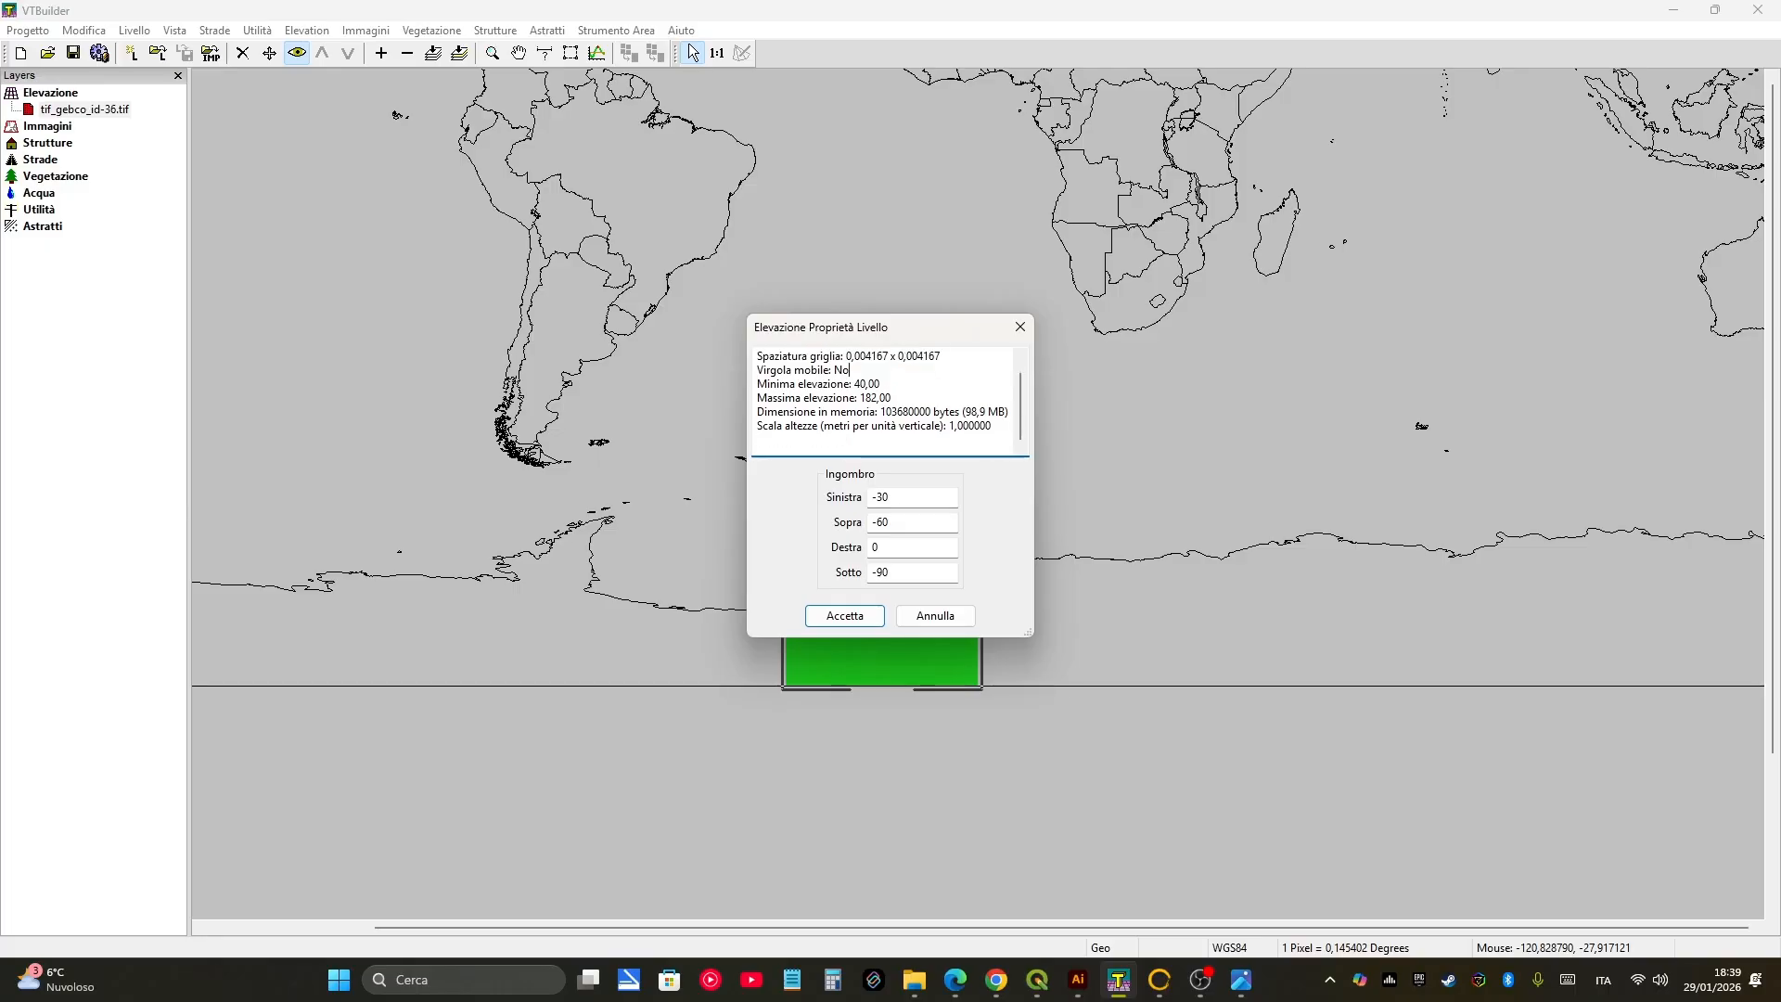
pyautogui.click(934, 617)
pyautogui.moveTo(1177, 315); pyautogui.dragTo(1196, 317, button='middle')
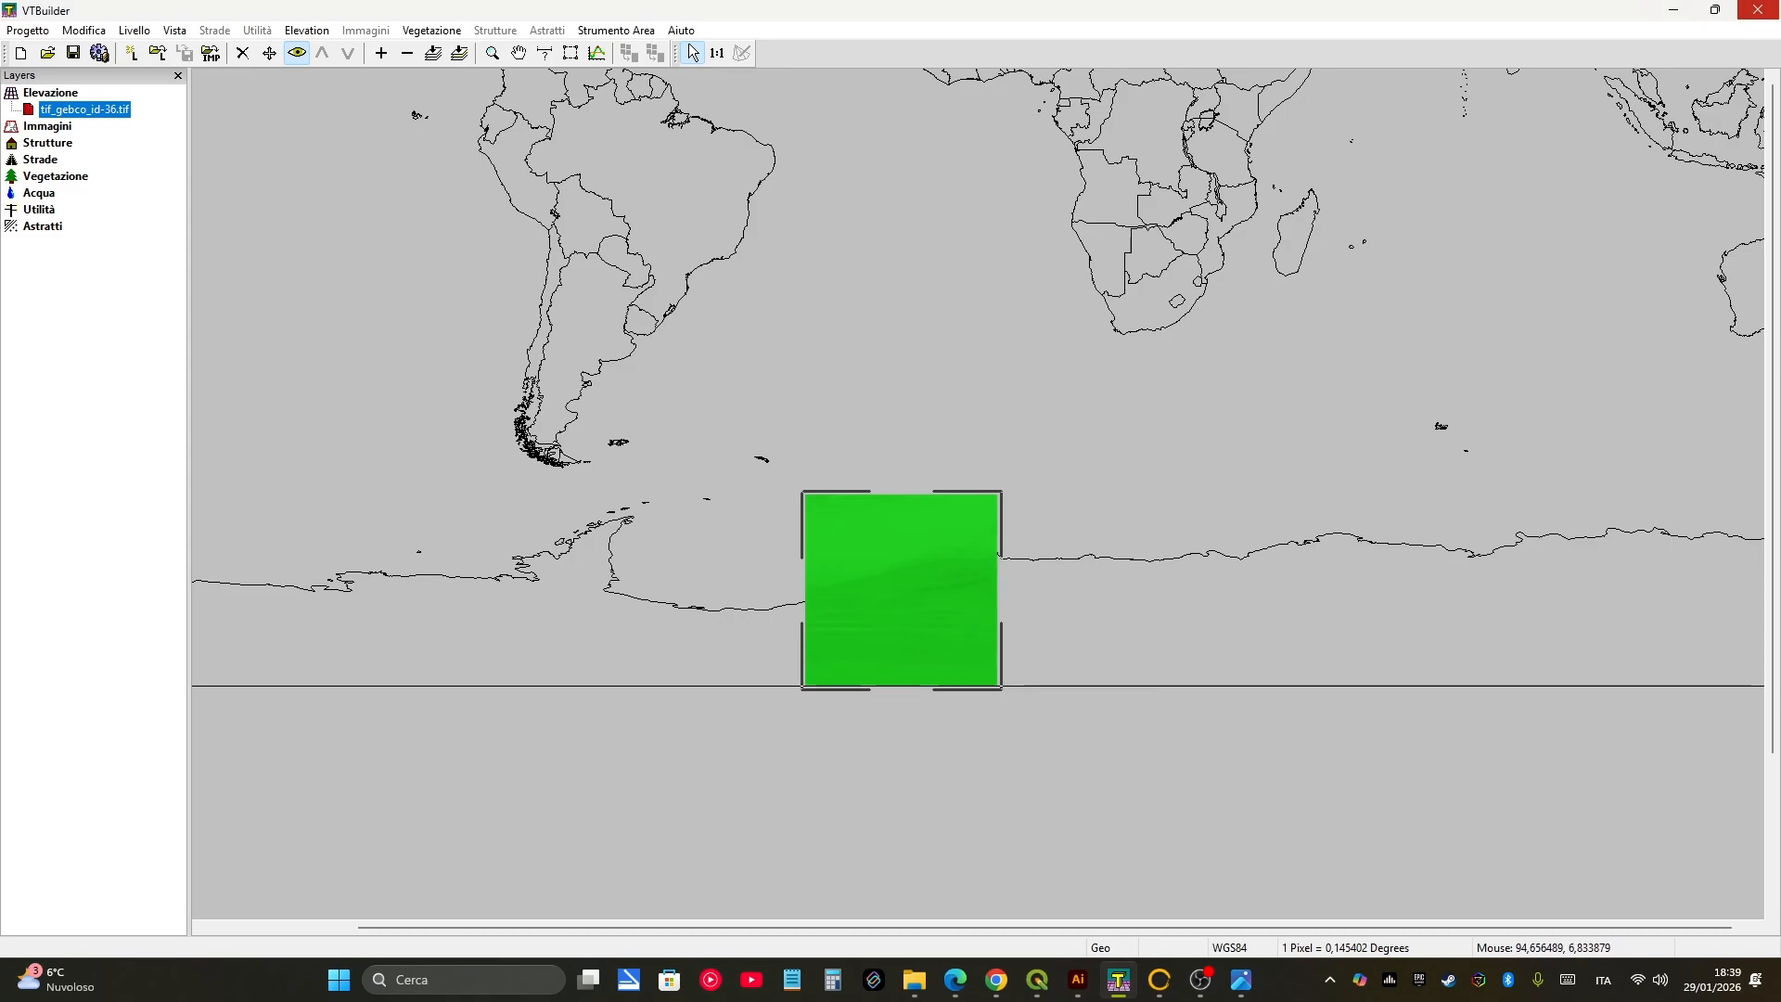
pyautogui.click(1758, 9)
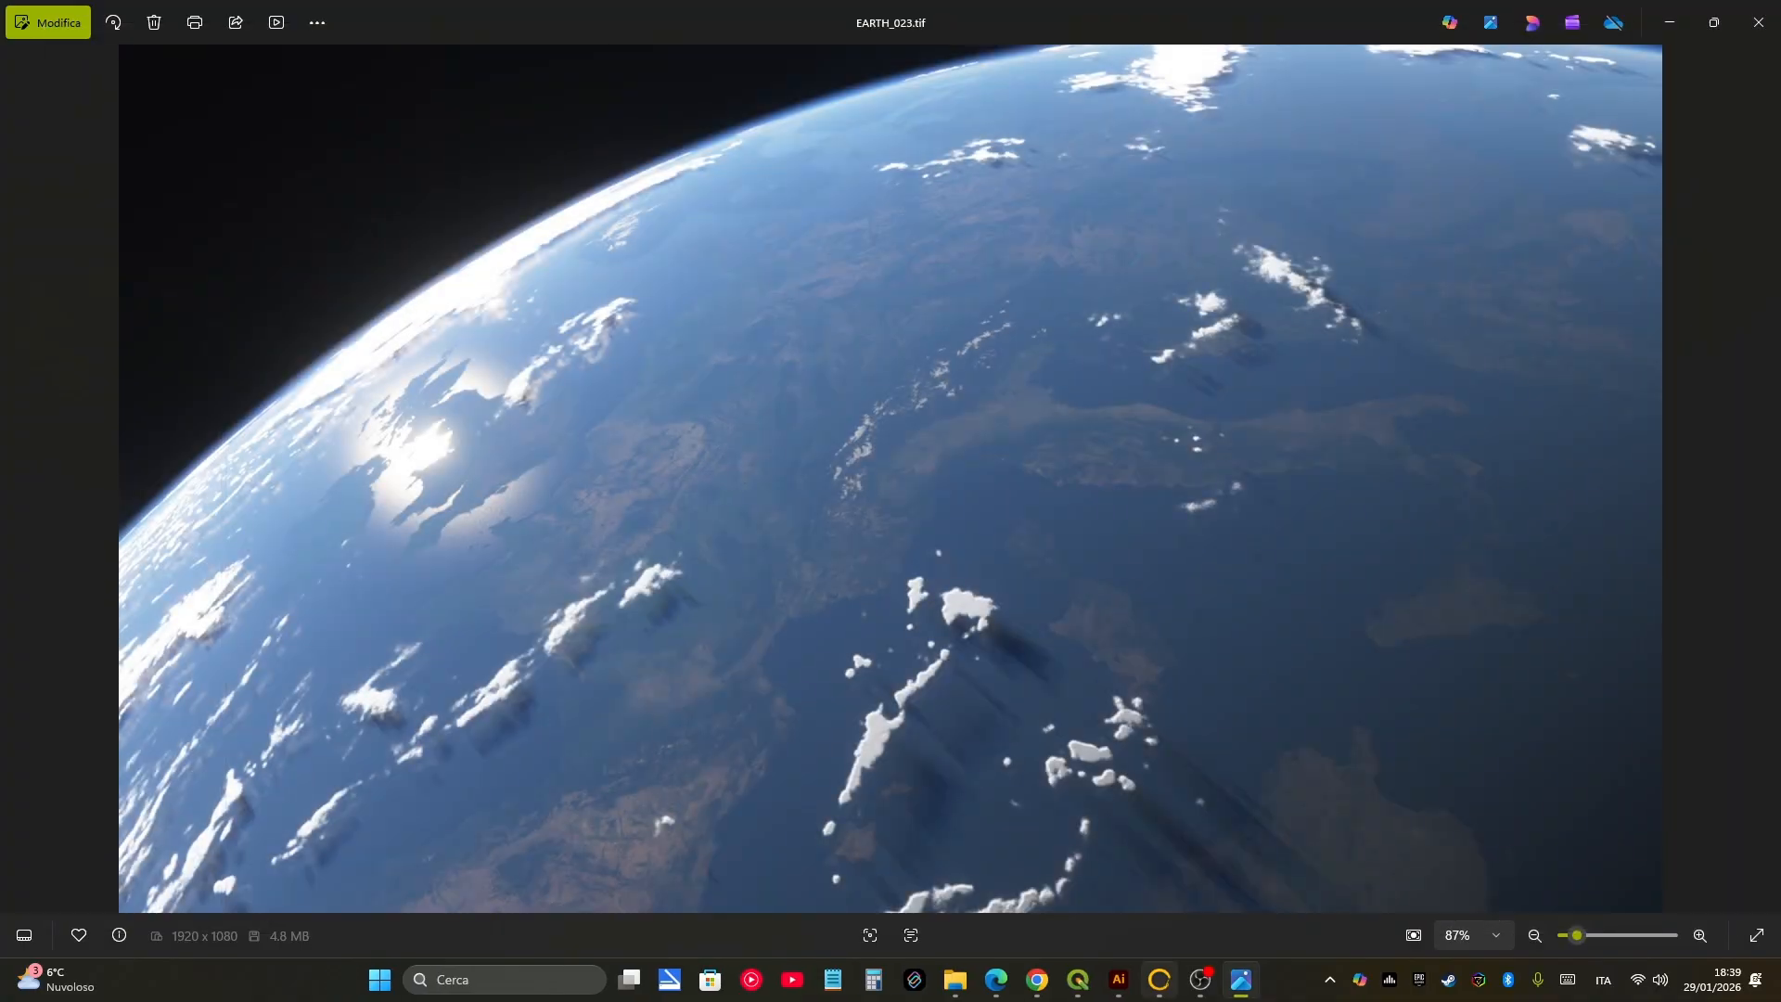
# Step: Switch to Gaea and examine the terrain tile produced by the Erosion2 node from several distances and angles
pyautogui.click(1158, 978)
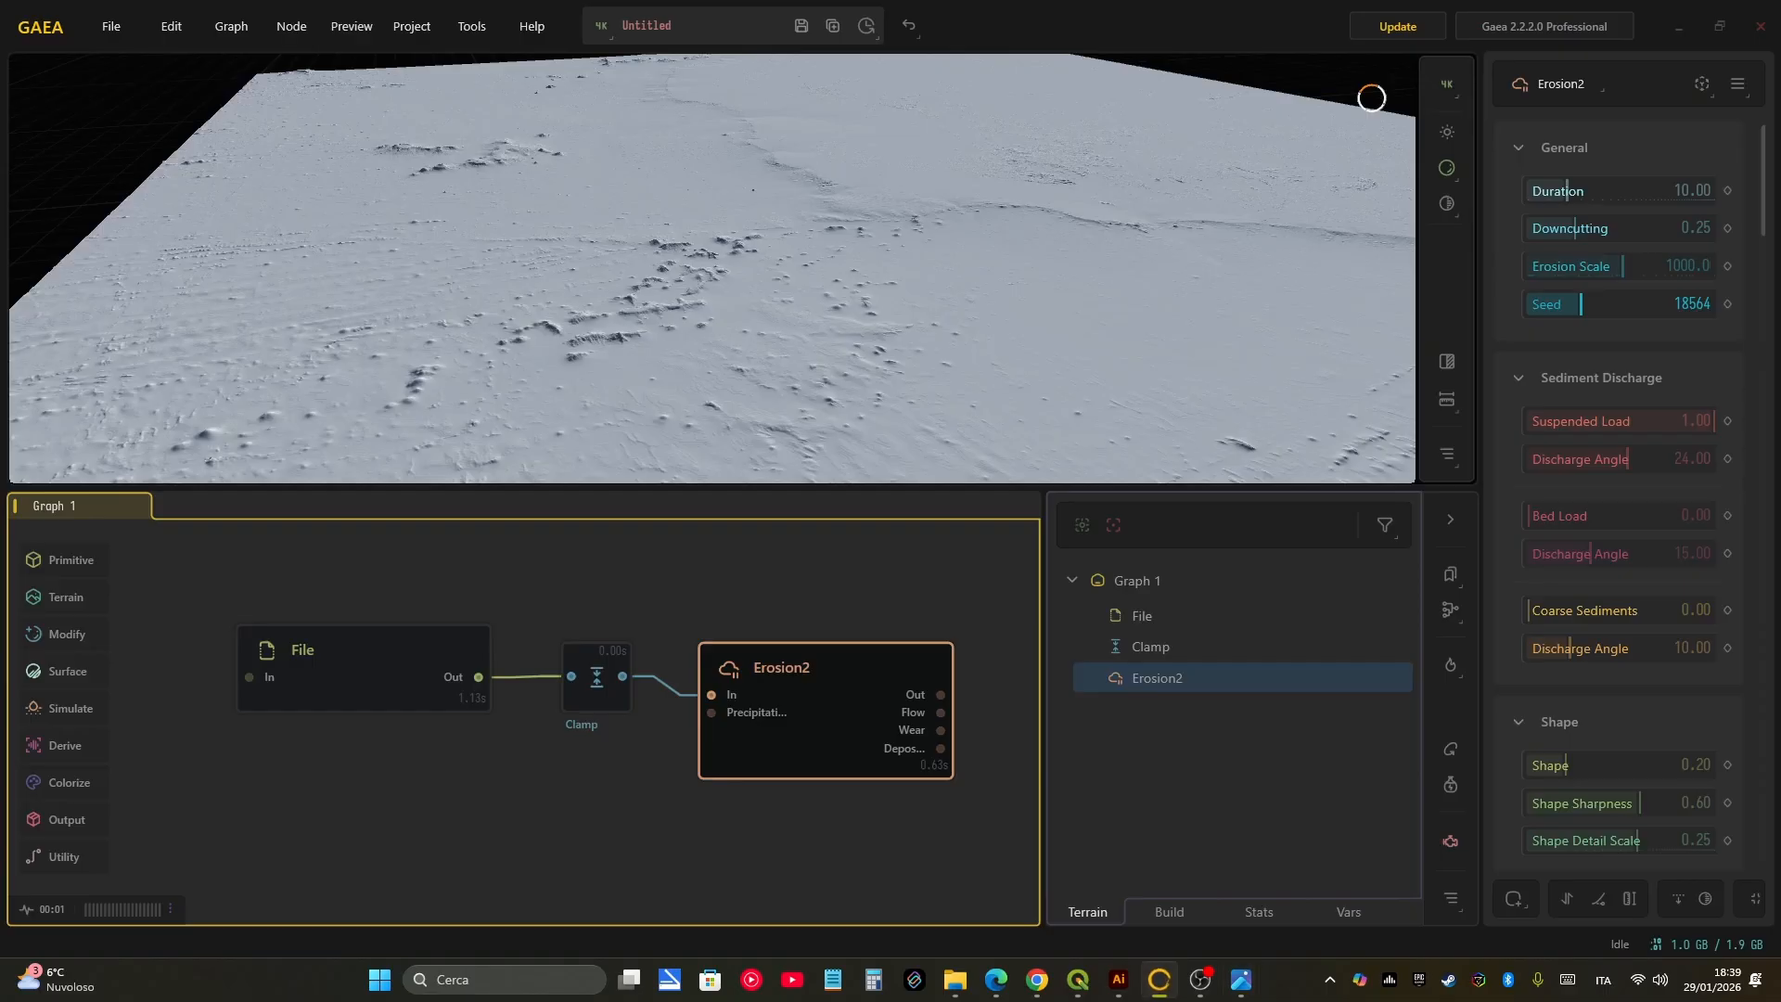
pyautogui.scroll(-6, 713, 269)
pyautogui.scroll(3, 713, 269)
pyautogui.moveTo(713, 269); pyautogui.dragTo(663, 251)
pyautogui.scroll(3, 664, 250)
pyautogui.scroll(-3, 713, 269)
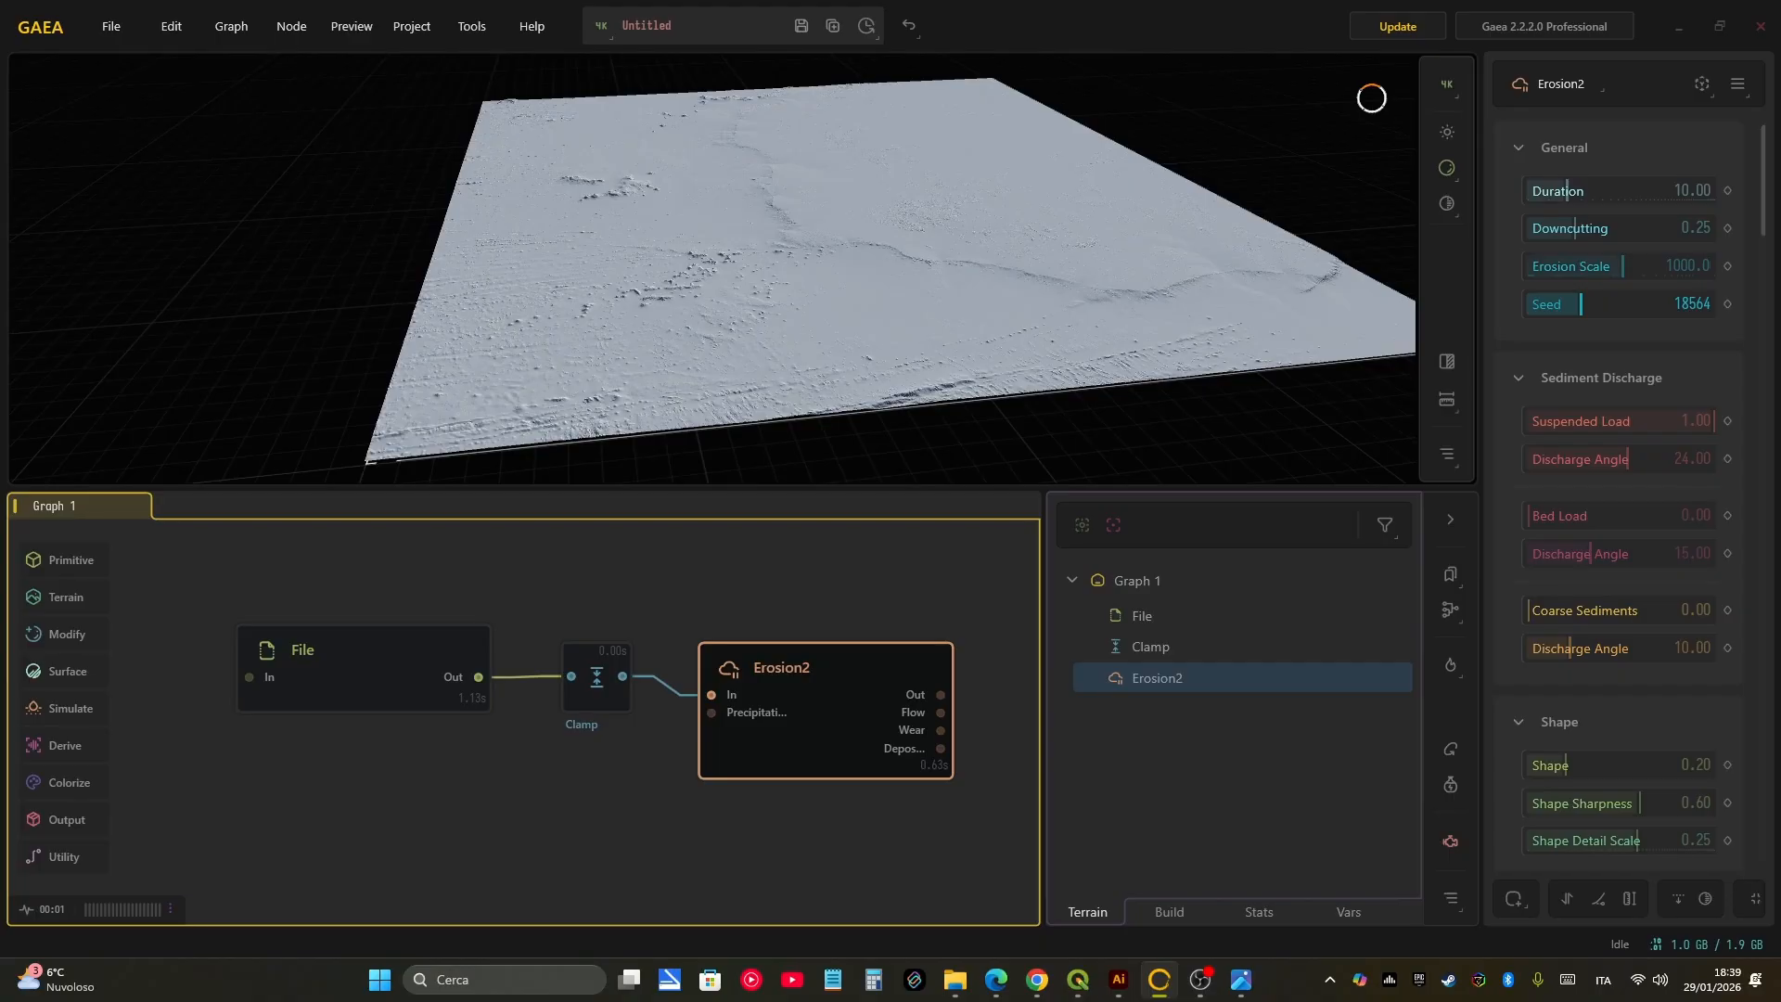
# Step: Switch to QGIS and hide the tif_gebco_id-36 layer in the GEBCO_72-TILES group
pyautogui.click(1078, 980)
pyautogui.scroll(2, 1028, 571)
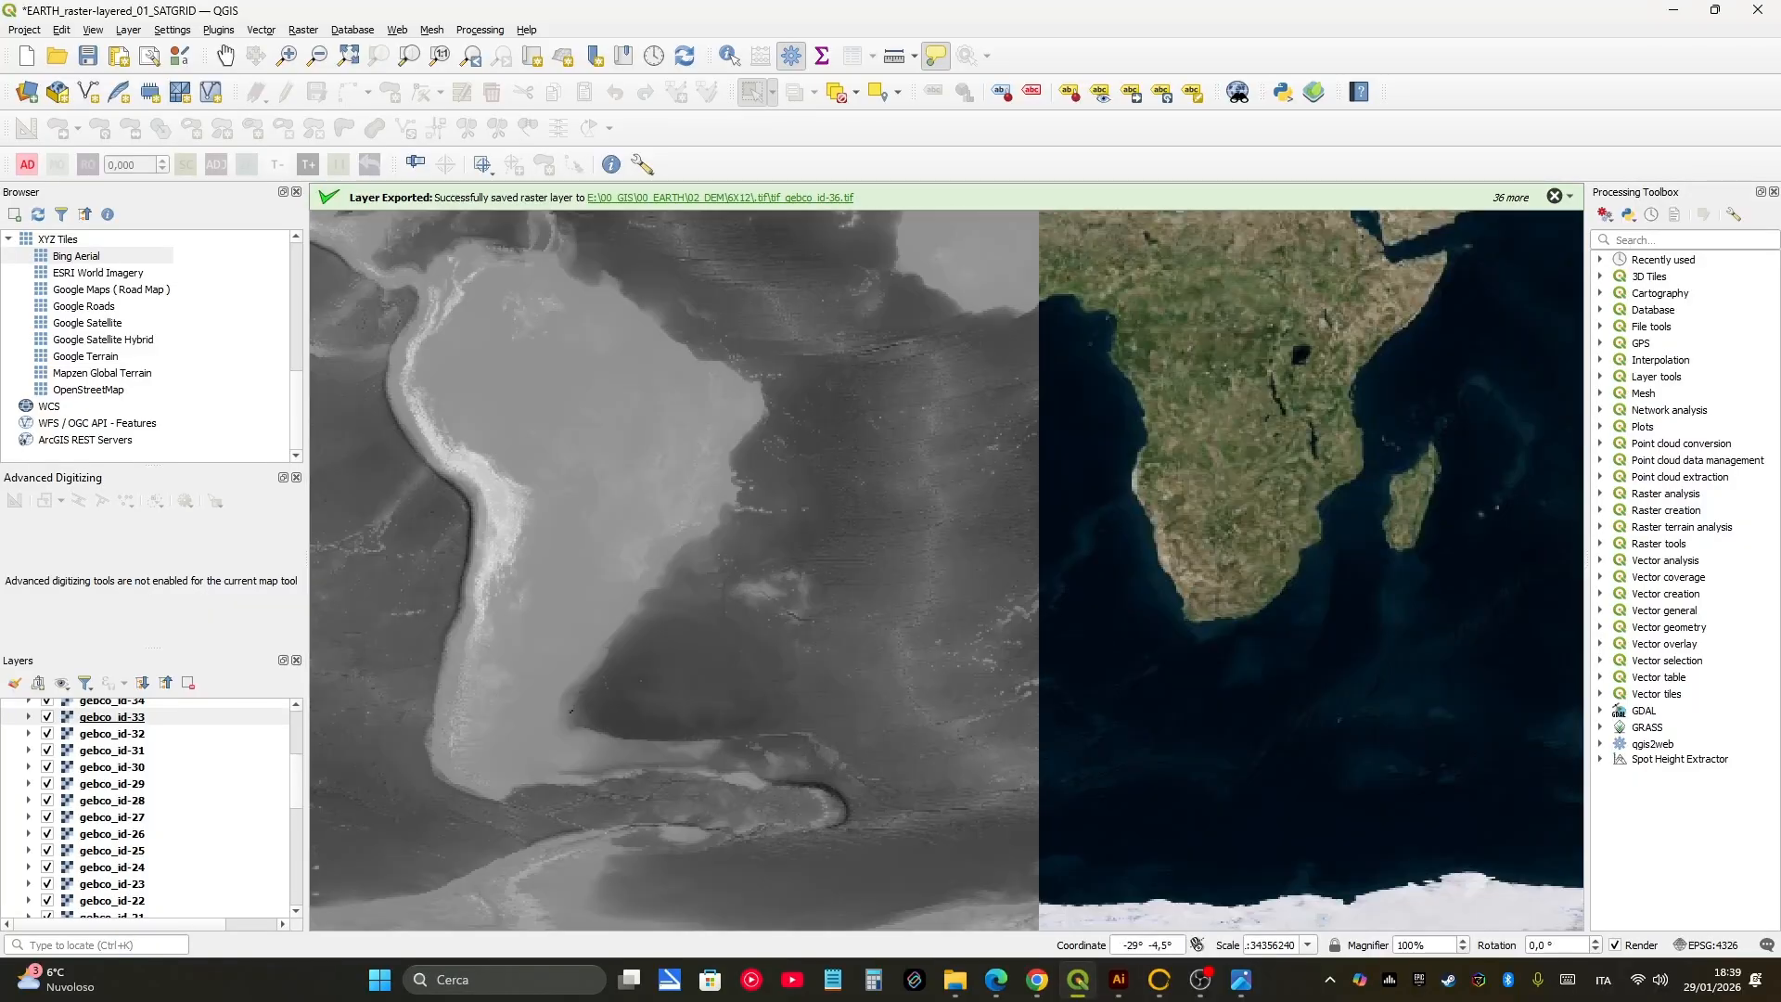
pyautogui.scroll(2, 149, 807)
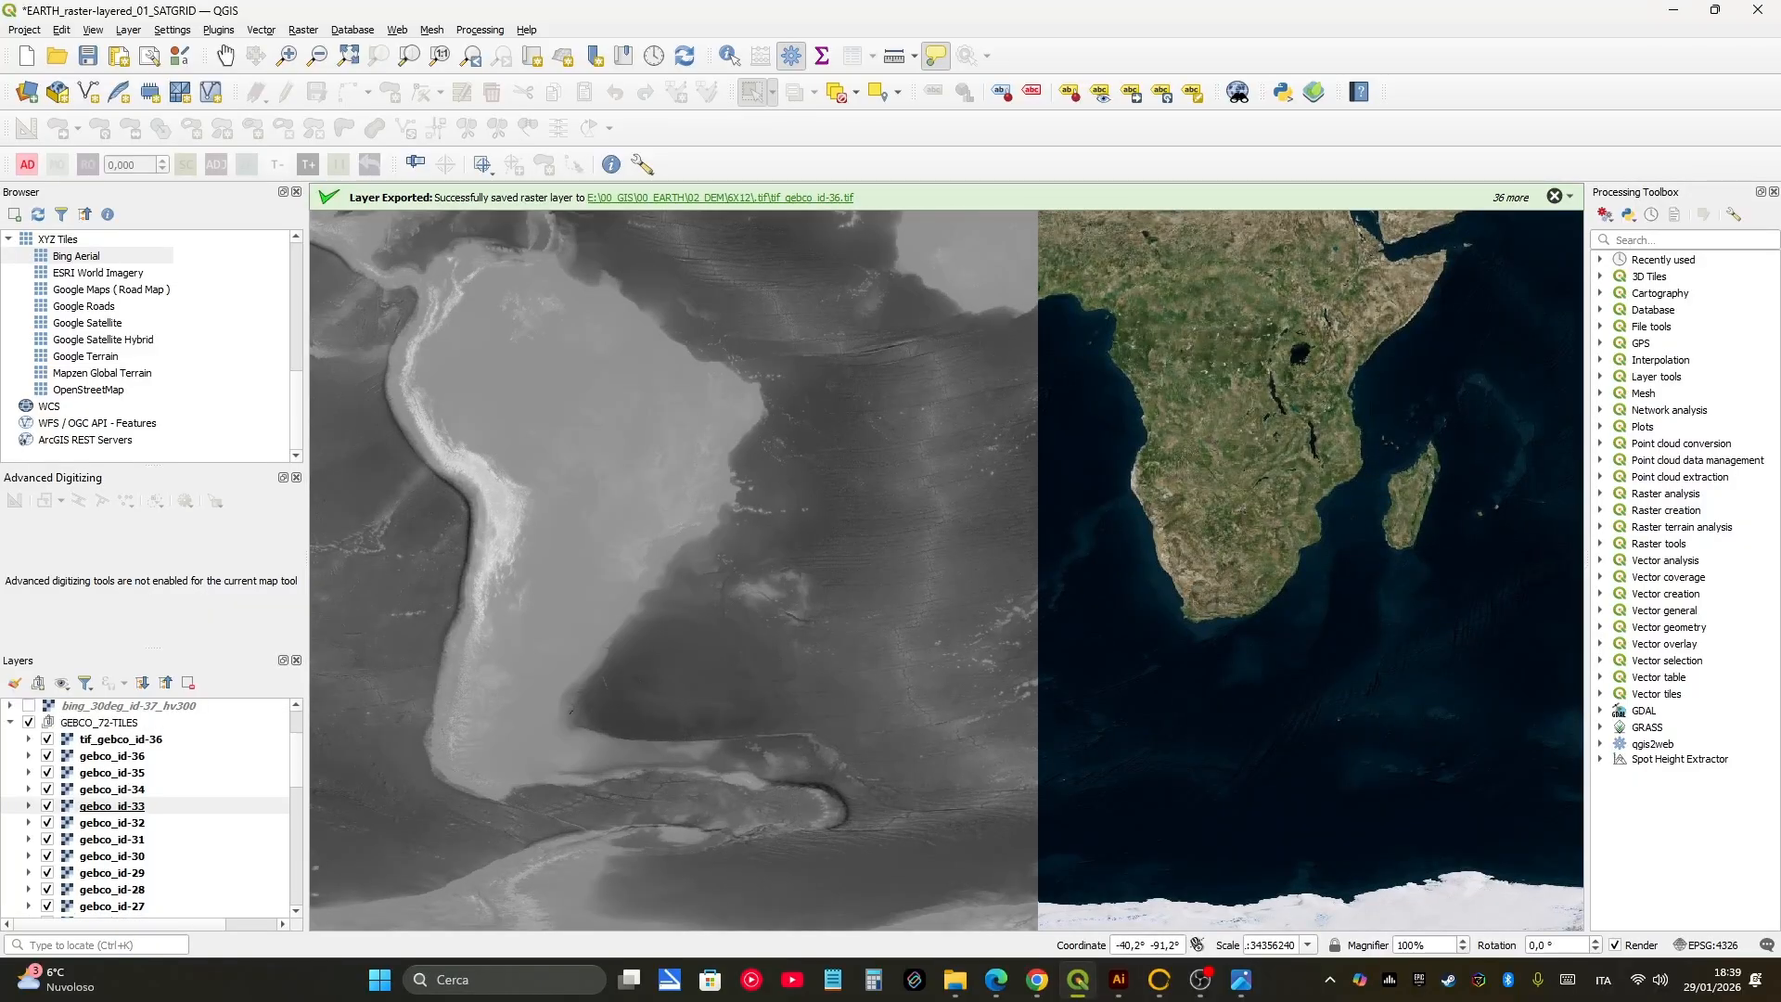
pyautogui.moveTo(319, 909); pyautogui.dragTo(310, 716, button='middle')
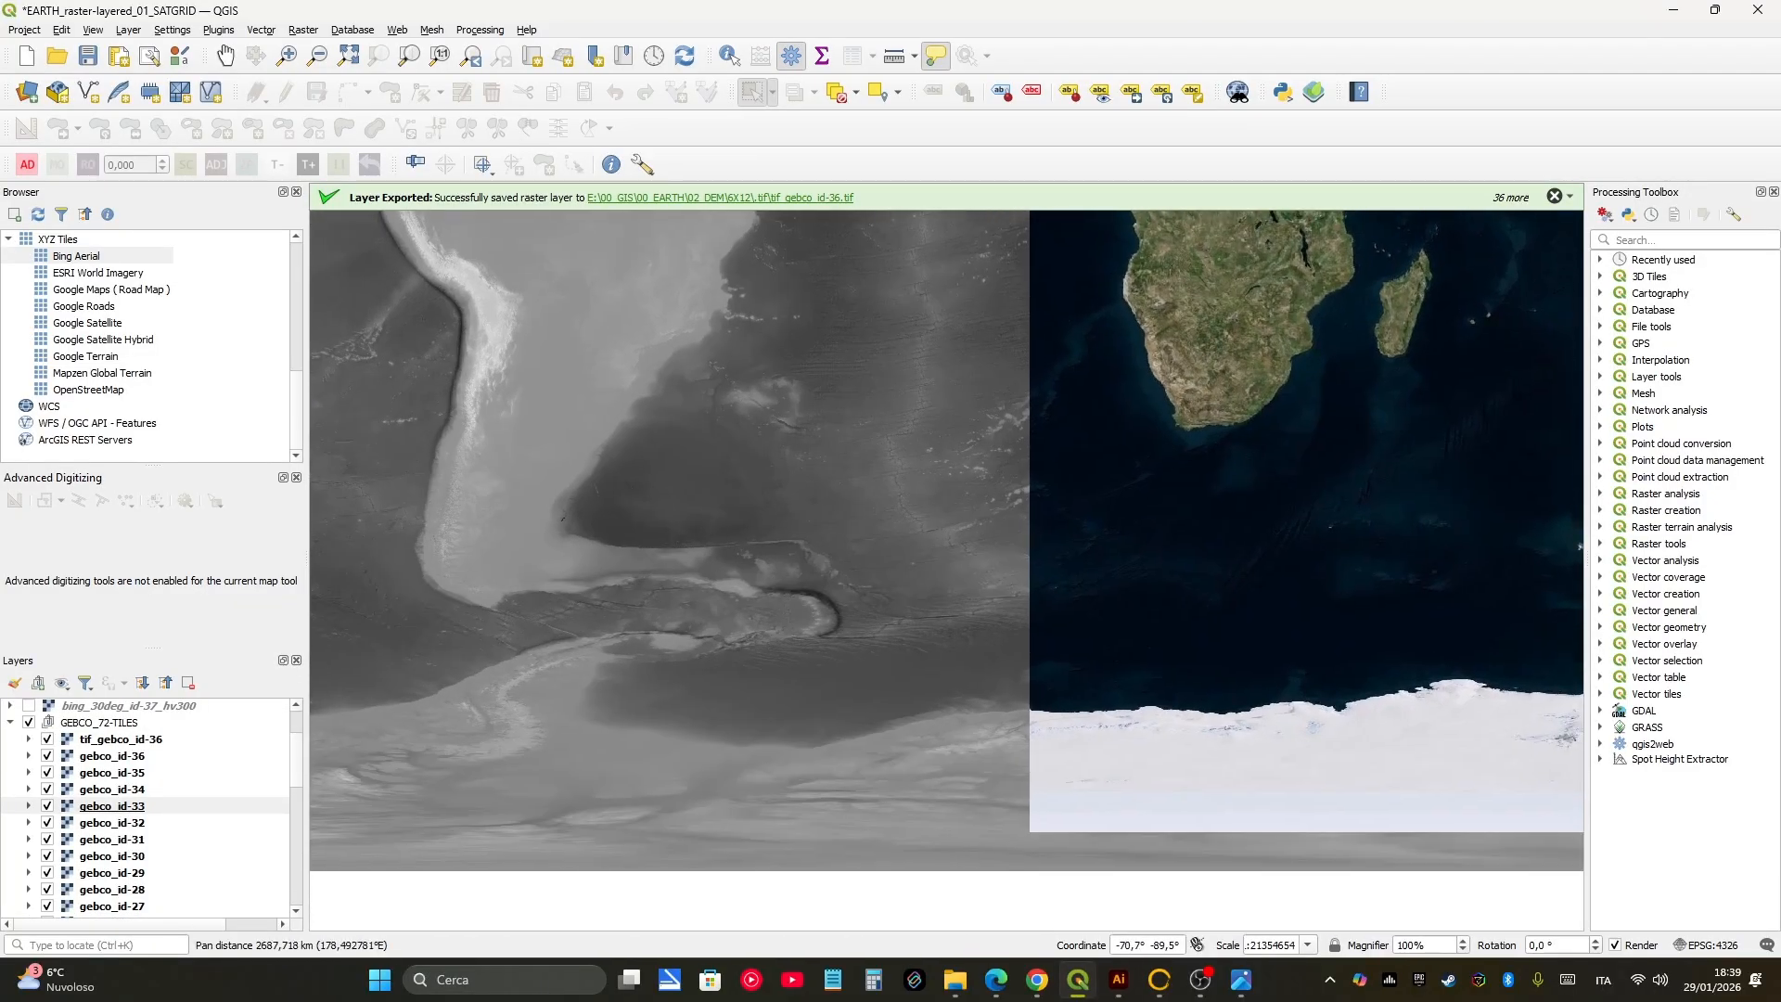
pyautogui.click(47, 740)
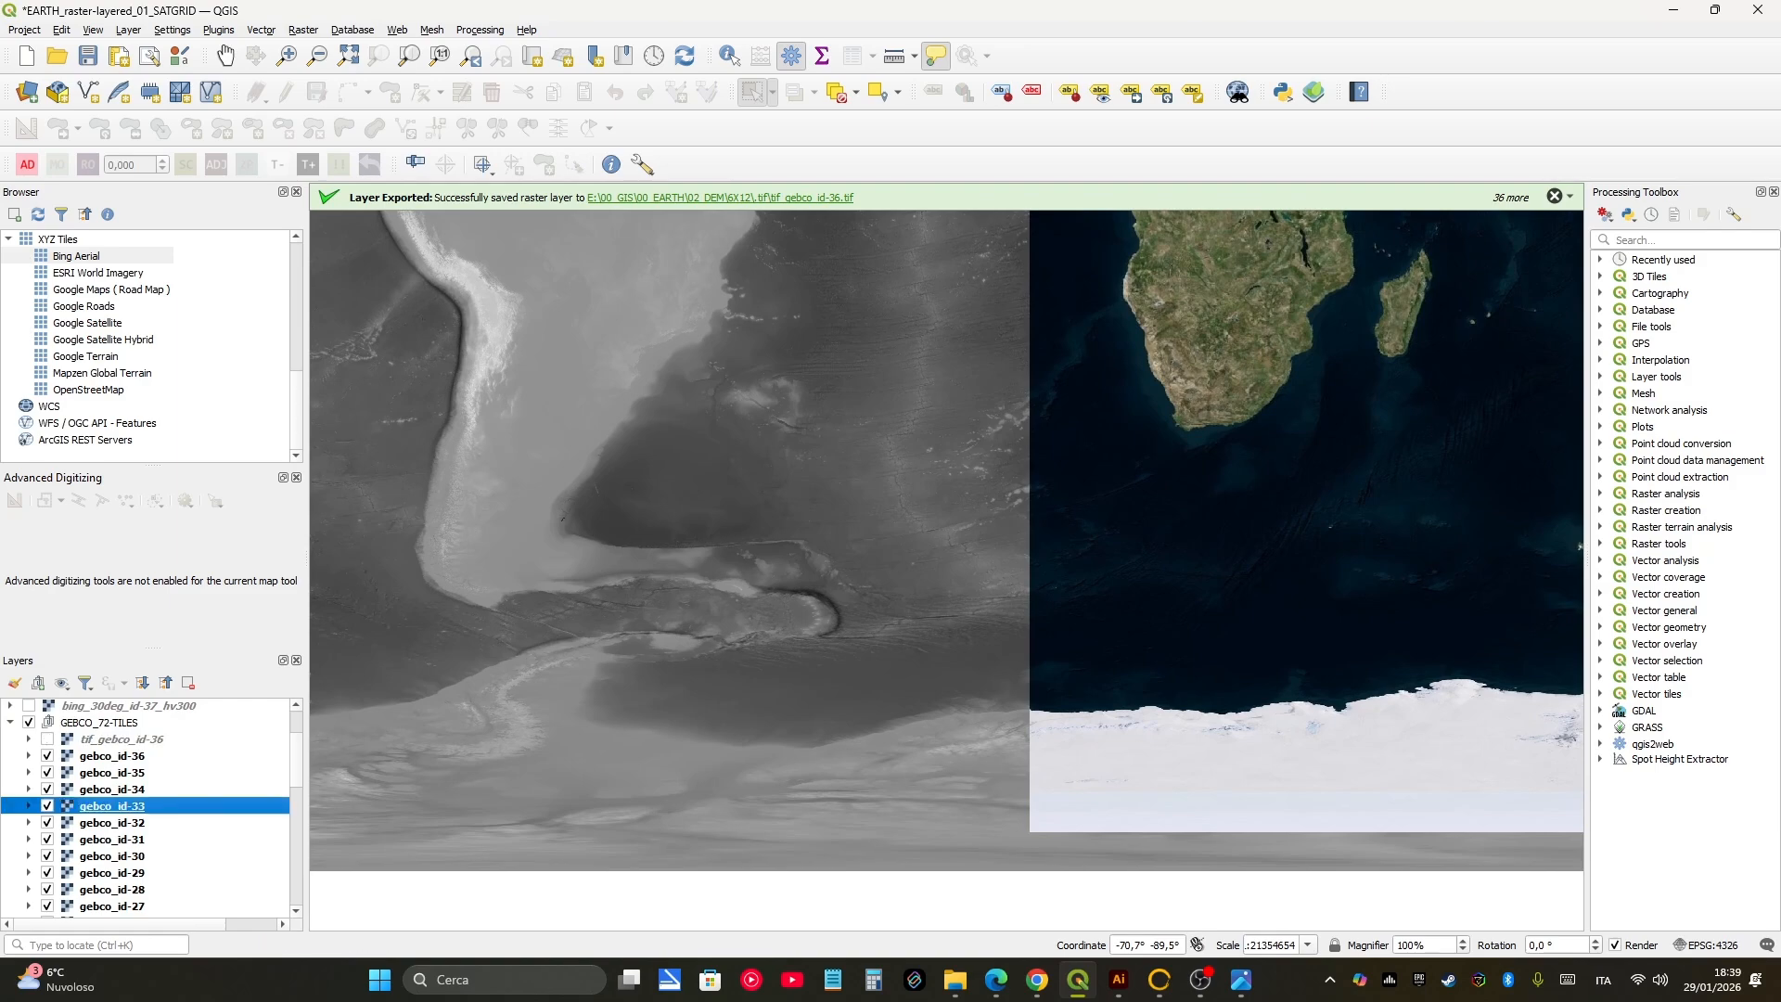
# Step: Toggle the visibility of the gebco_id-36 layer several times to examine which Antarctic area its tile covers, leaving it hidden
pyautogui.click(48, 756)
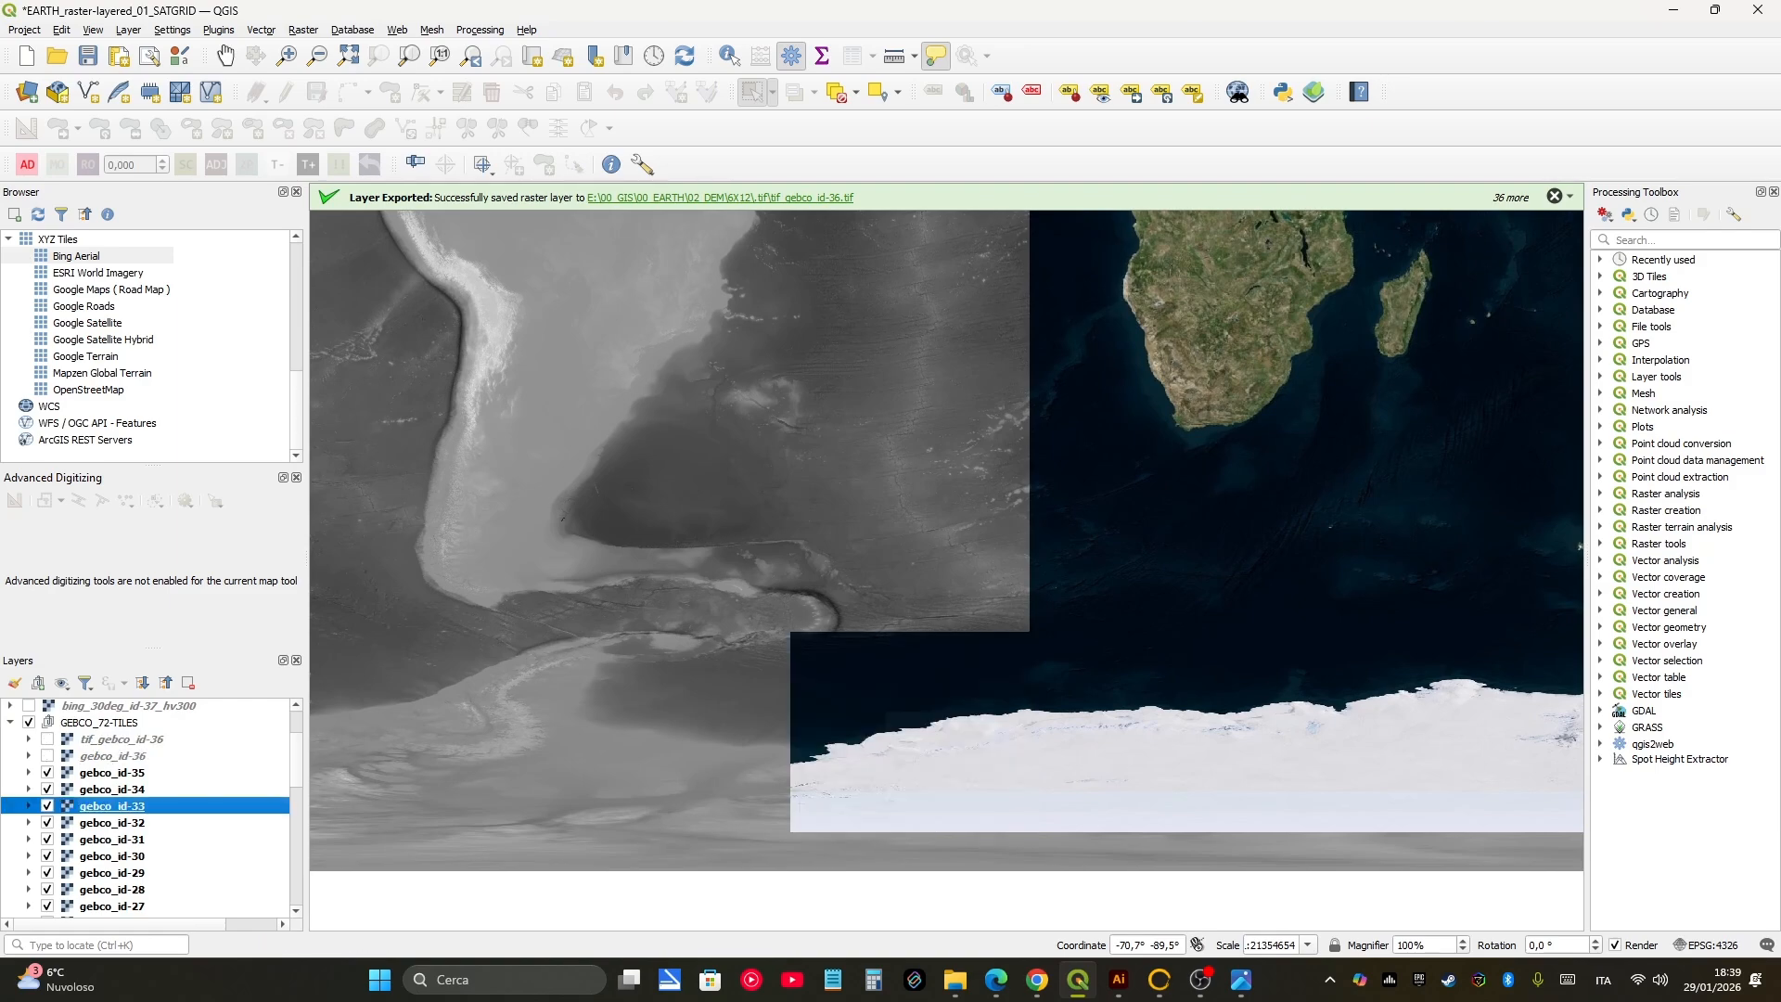
pyautogui.click(48, 756)
pyautogui.click(47, 756)
pyautogui.click(47, 756)
pyautogui.click(48, 756)
pyautogui.click(47, 756)
pyautogui.click(48, 756)
pyautogui.moveTo(367, 873); pyautogui.dragTo(394, 802, button='middle')
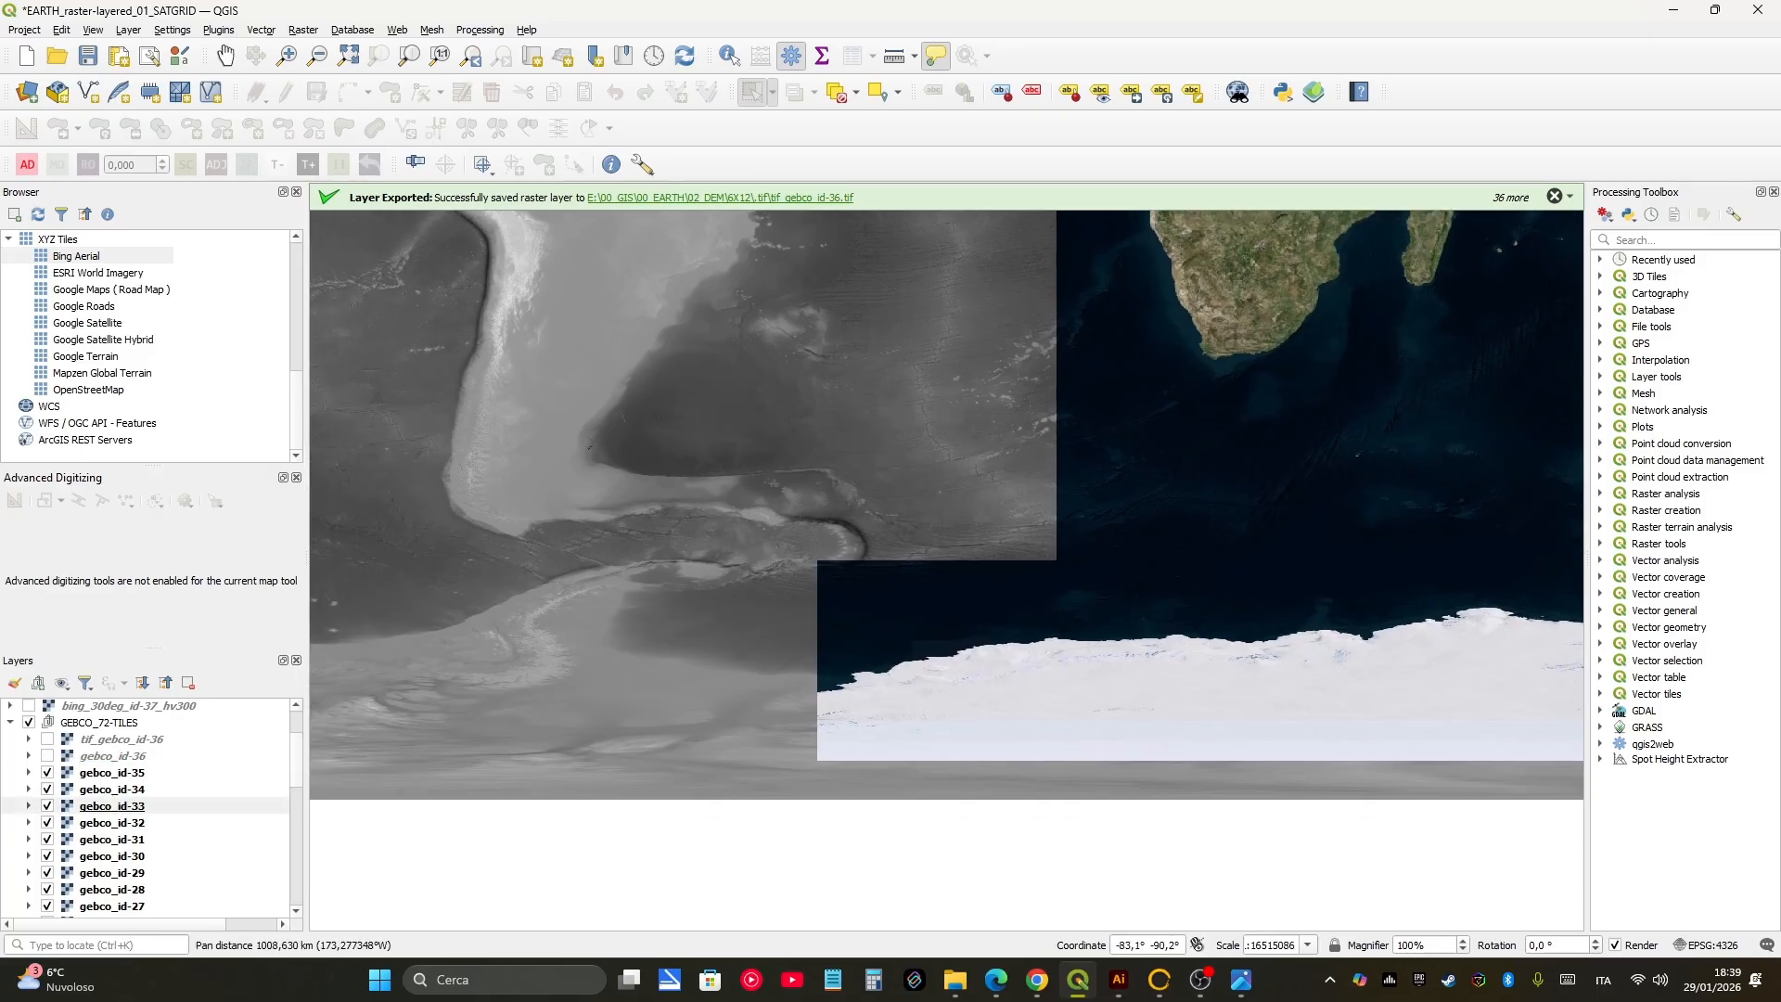
# Step: Toggle the gebco_id-33, gebco_id-35 and gebco_id-34 layers to locate their tiles, and show gebco_id-36 again
pyautogui.click(47, 806)
pyautogui.click(47, 806)
pyautogui.click(48, 806)
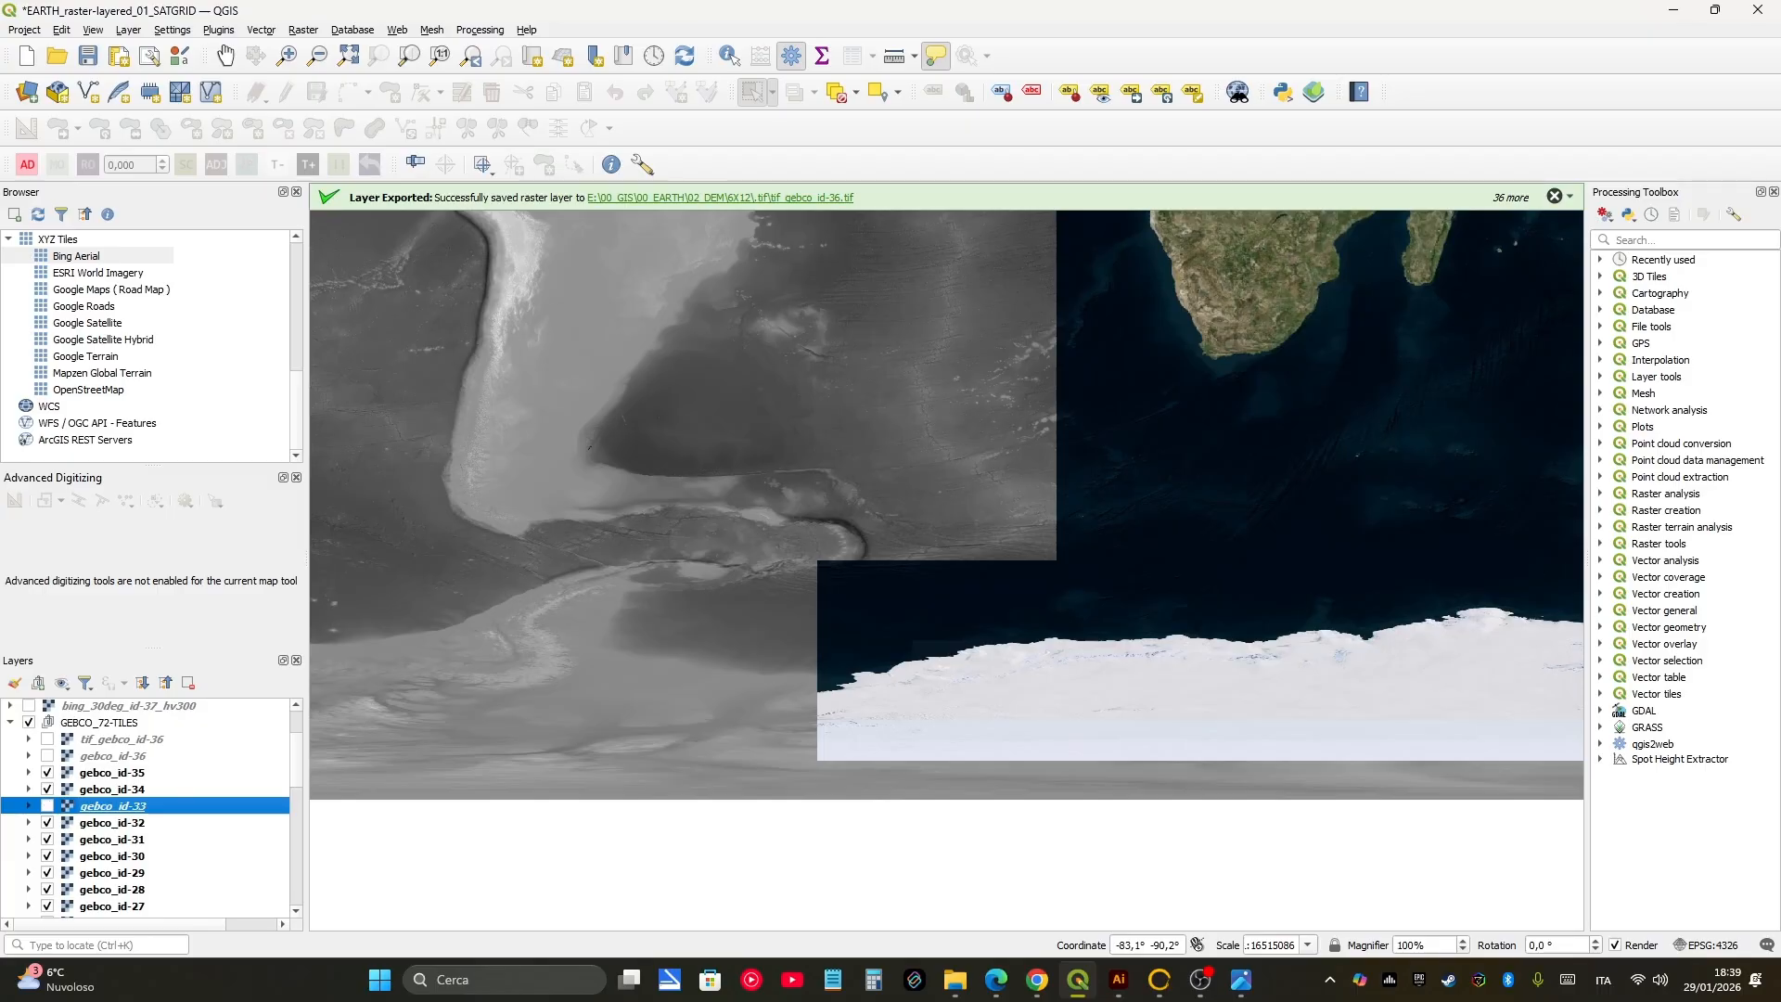
pyautogui.click(47, 806)
pyautogui.click(48, 773)
pyautogui.click(48, 773)
pyautogui.click(47, 789)
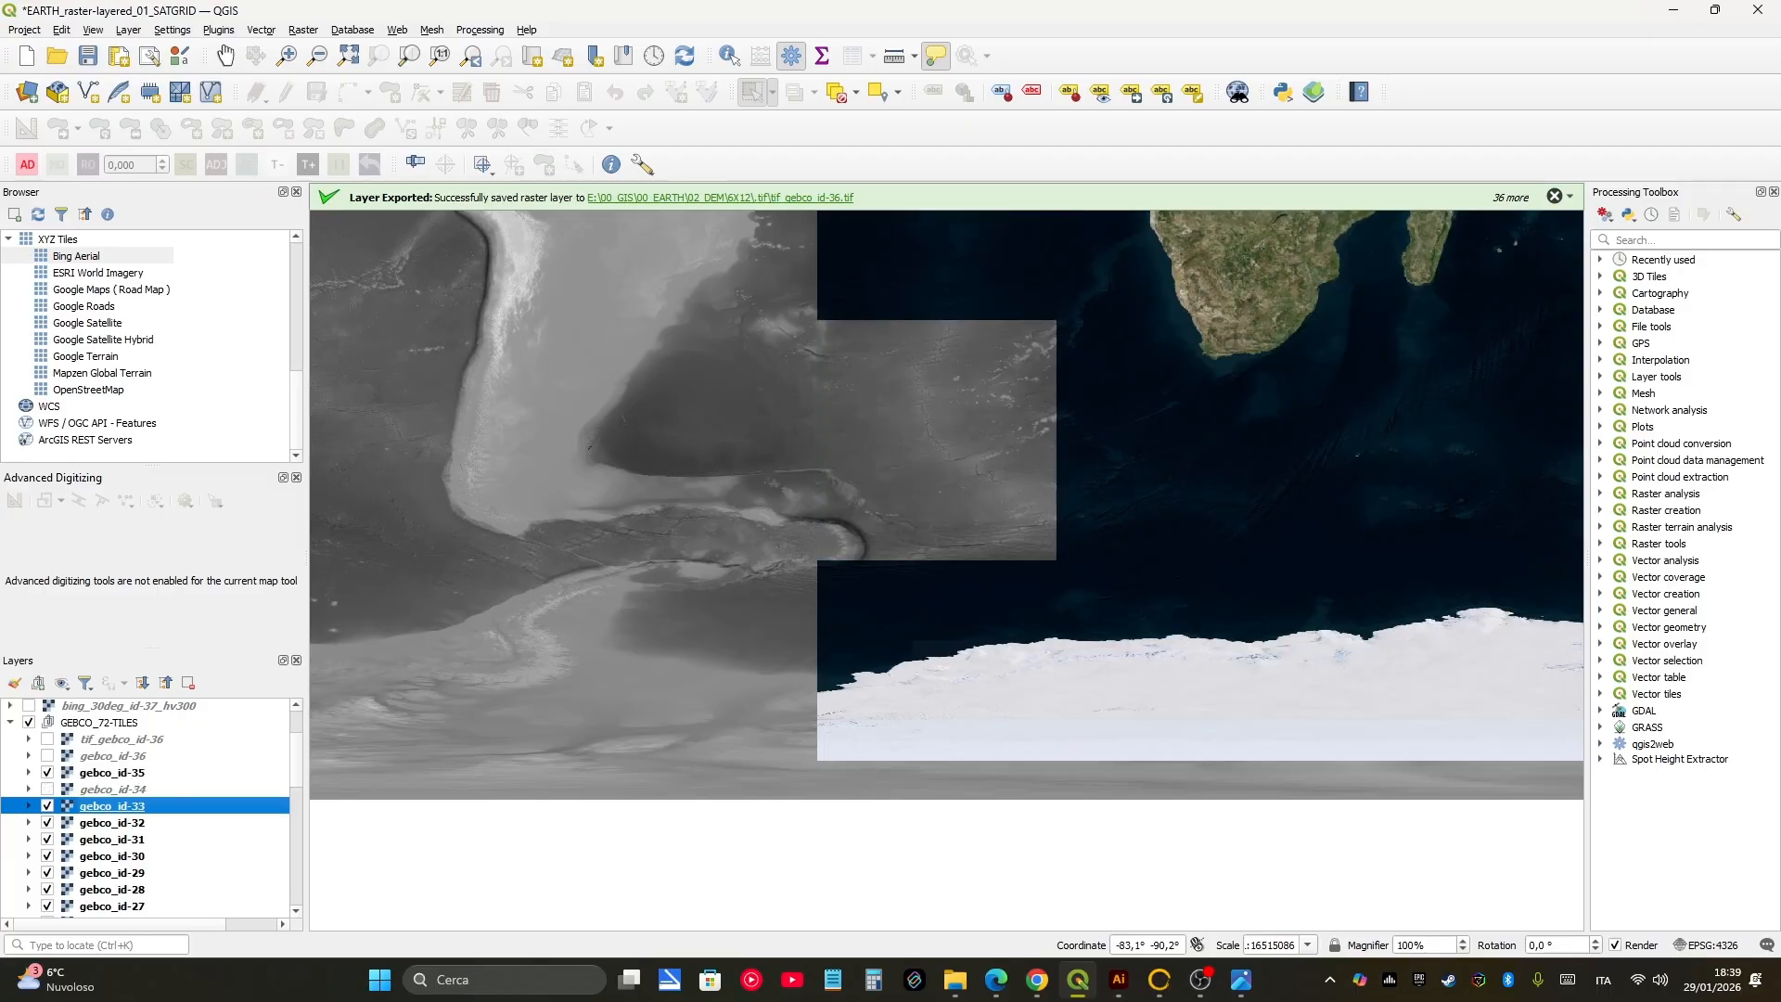
pyautogui.click(47, 789)
pyautogui.click(47, 756)
pyautogui.click(48, 756)
pyautogui.click(47, 756)
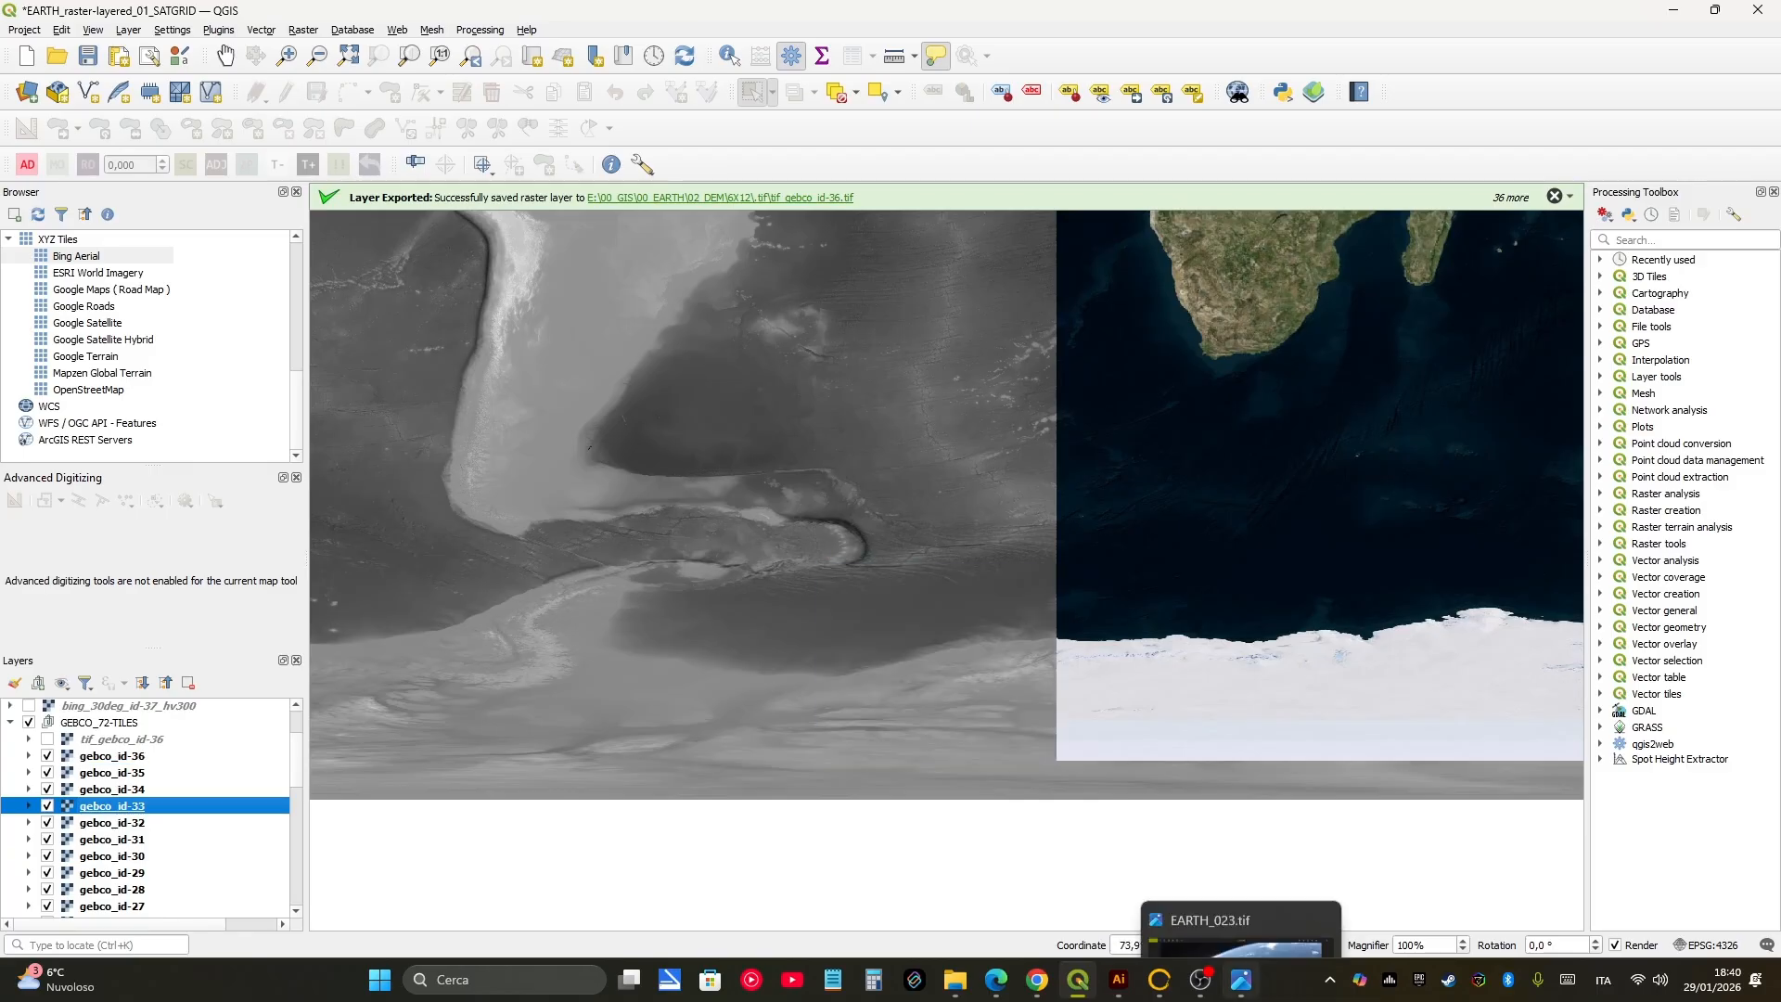
# Step: Switch to Gaea and examine the eroded terrain's relief and small peaks from low angles and up close
pyautogui.click(1160, 980)
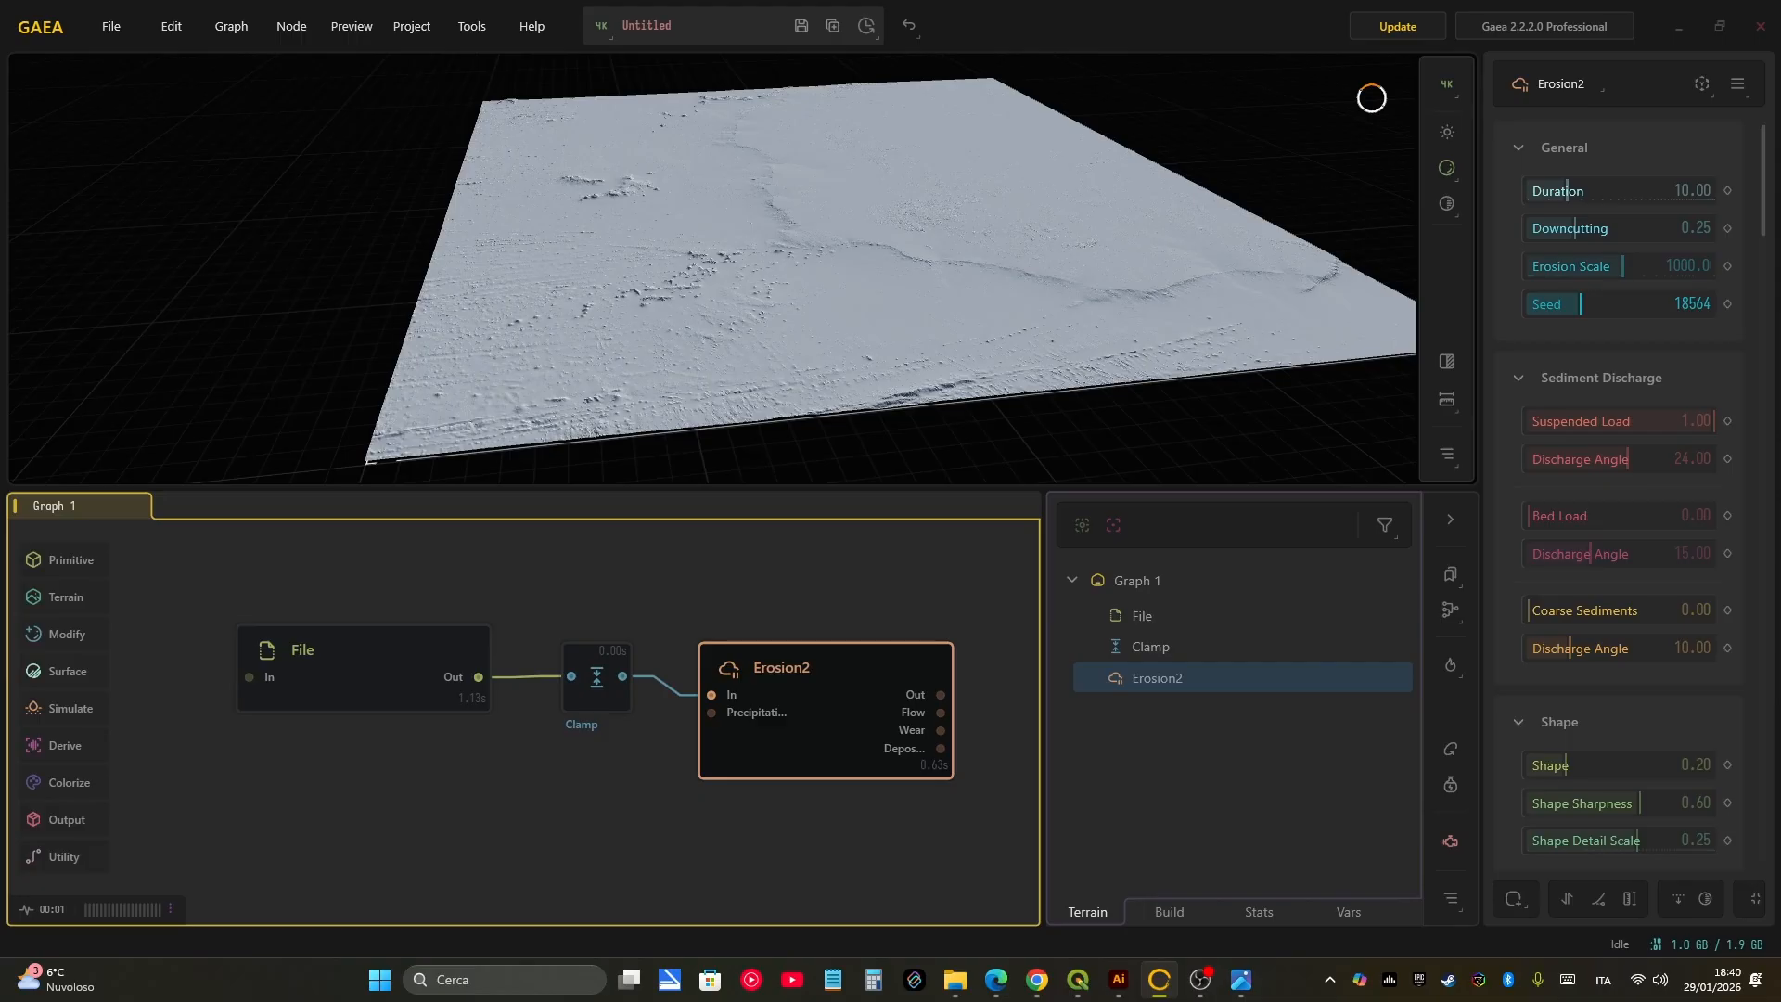
pyautogui.scroll(-2, 712, 269)
pyautogui.moveTo(713, 269); pyautogui.dragTo(805, 302, button='middle')
pyautogui.scroll(-2, 805, 301)
pyautogui.scroll(4, 805, 302)
pyautogui.scroll(3, 712, 269)
pyautogui.moveTo(713, 269); pyautogui.dragTo(712, 195)
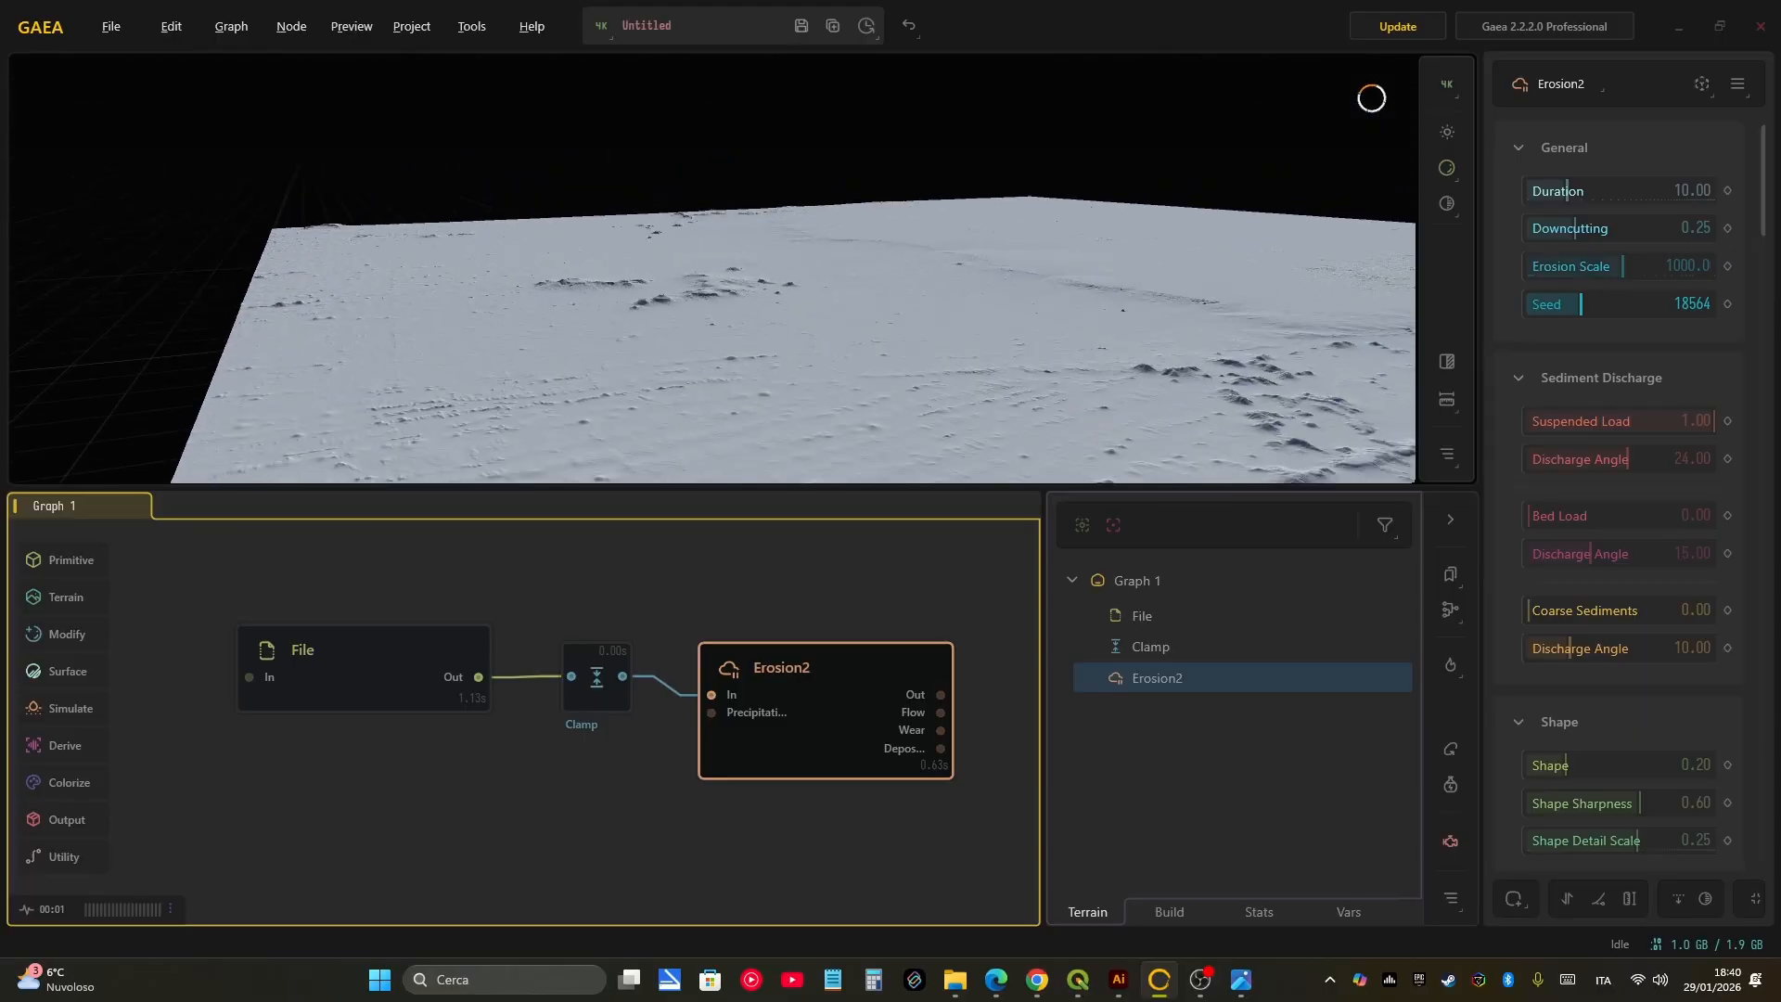
pyautogui.scroll(3, 713, 195)
pyautogui.moveTo(805, 269); pyautogui.dragTo(742, 255)
pyautogui.moveTo(687, 260); pyautogui.dragTo(890, 269, button='middle')
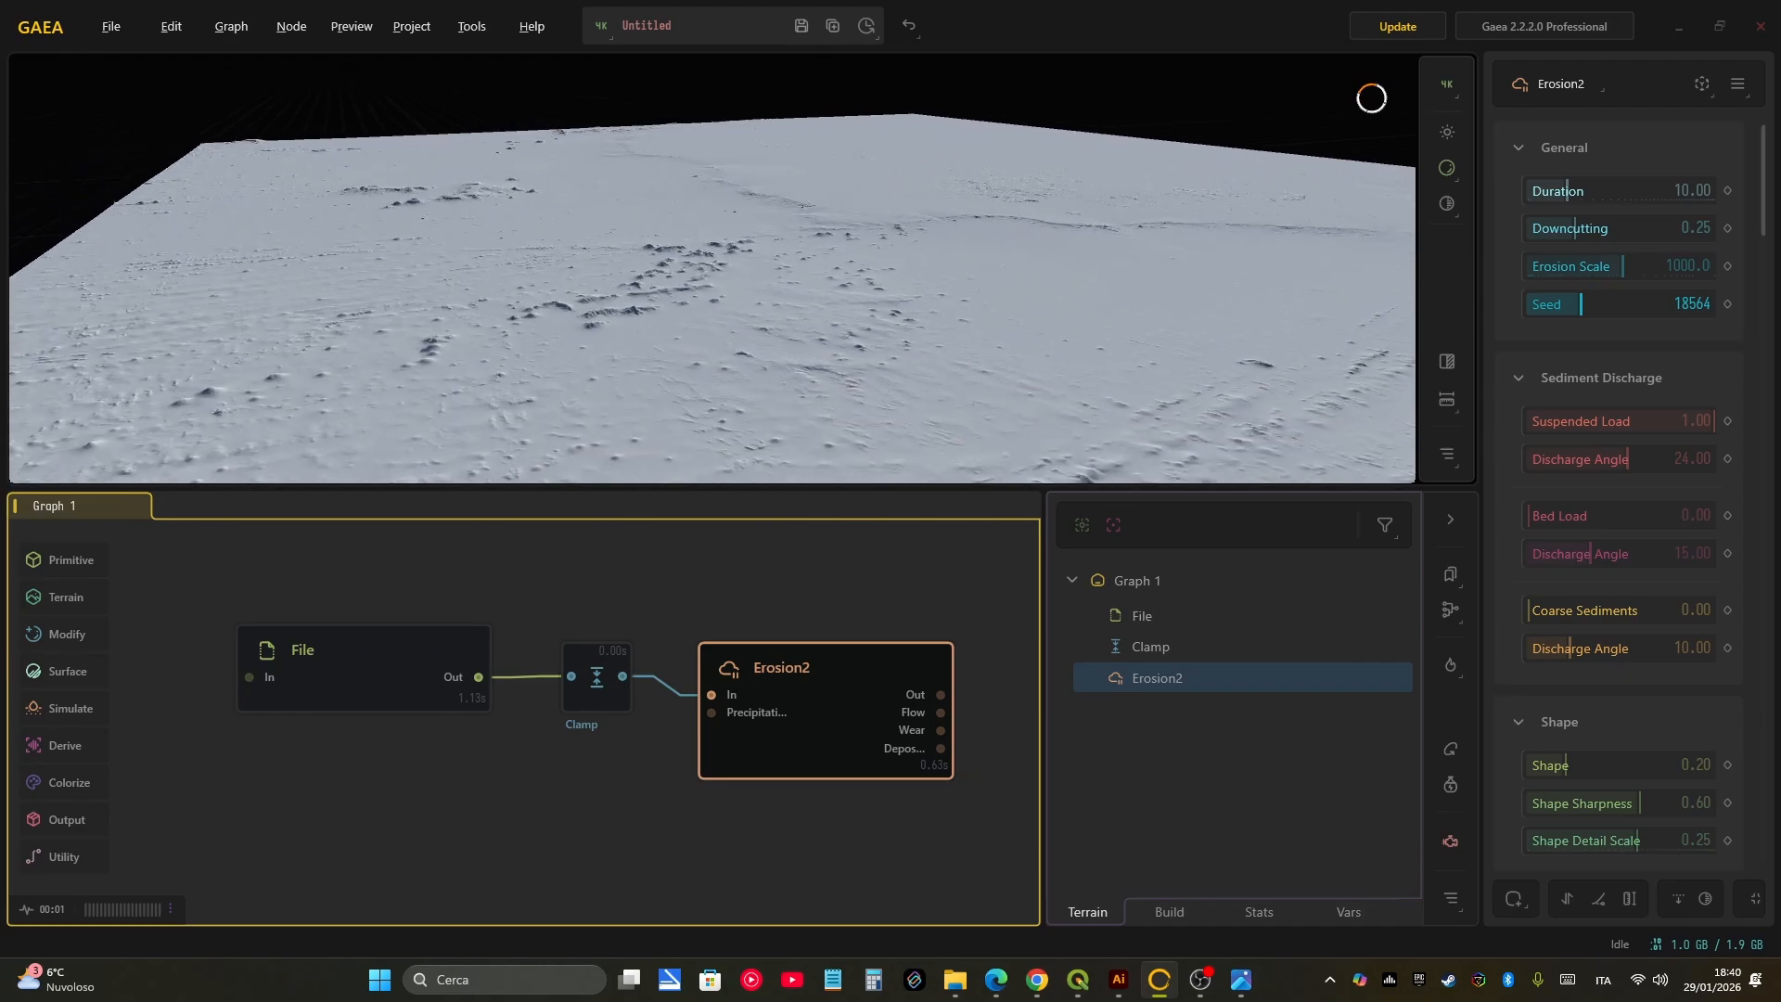
pyautogui.scroll(5, 891, 269)
pyautogui.scroll(7, 835, 265)
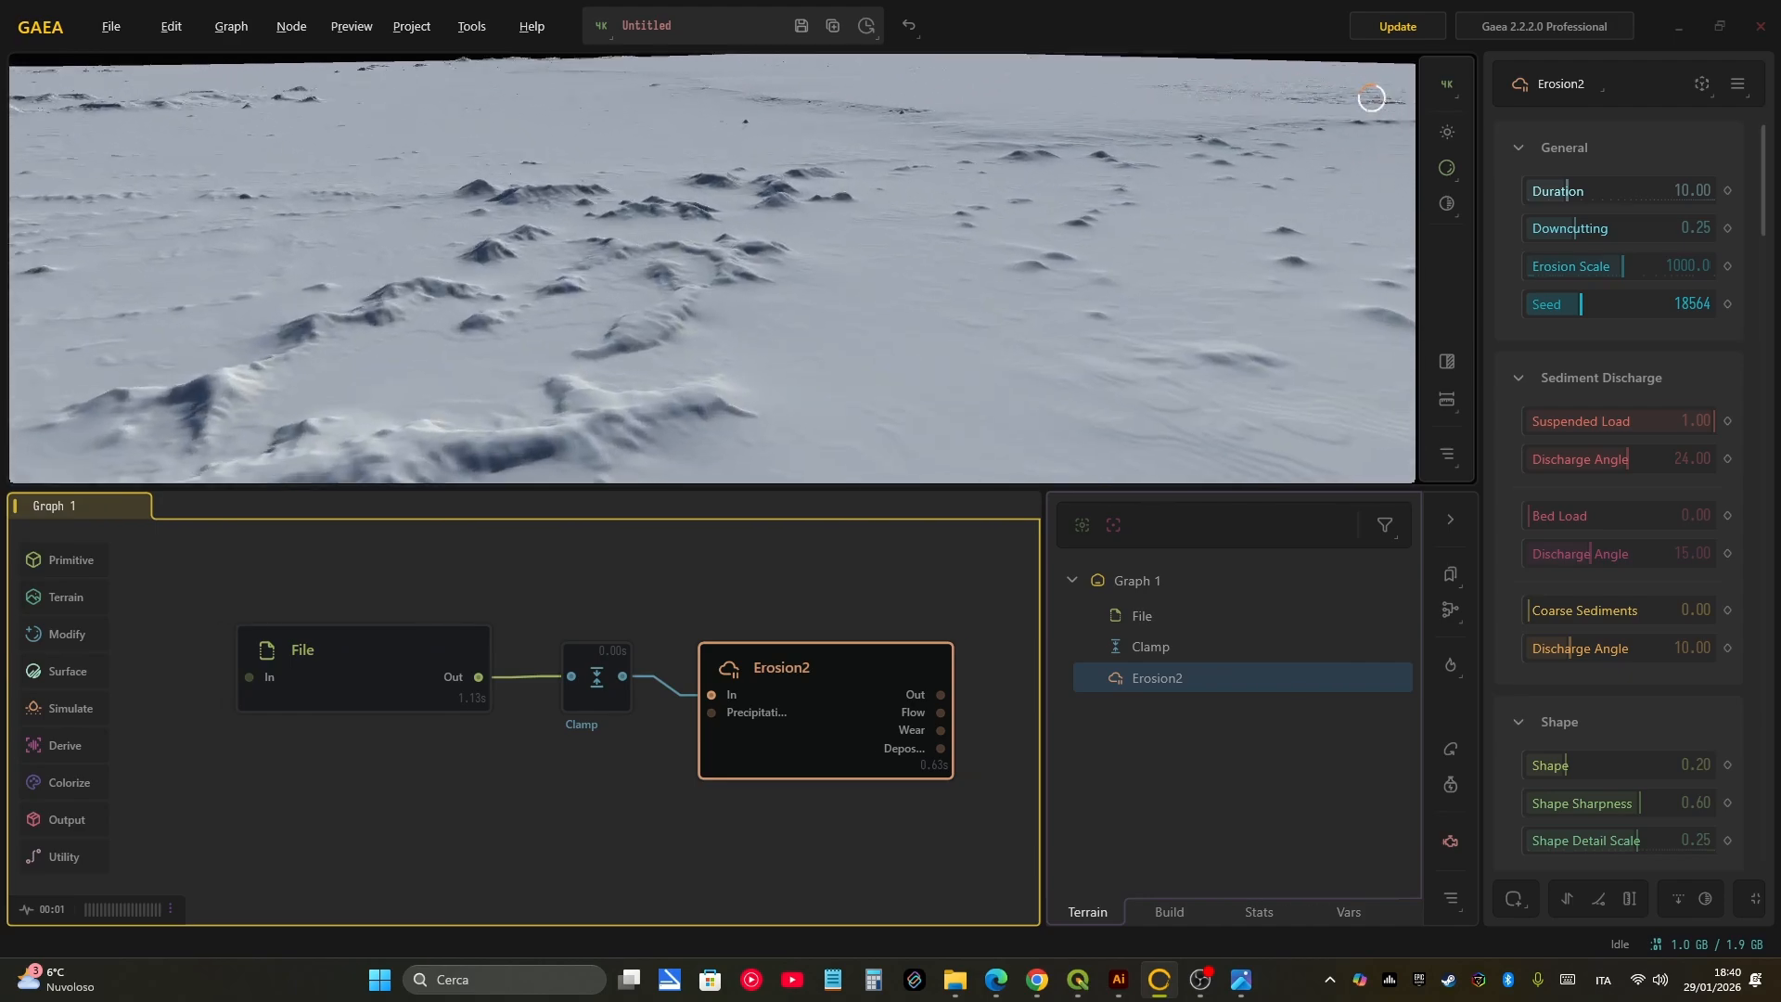
pyautogui.scroll(1, 712, 268)
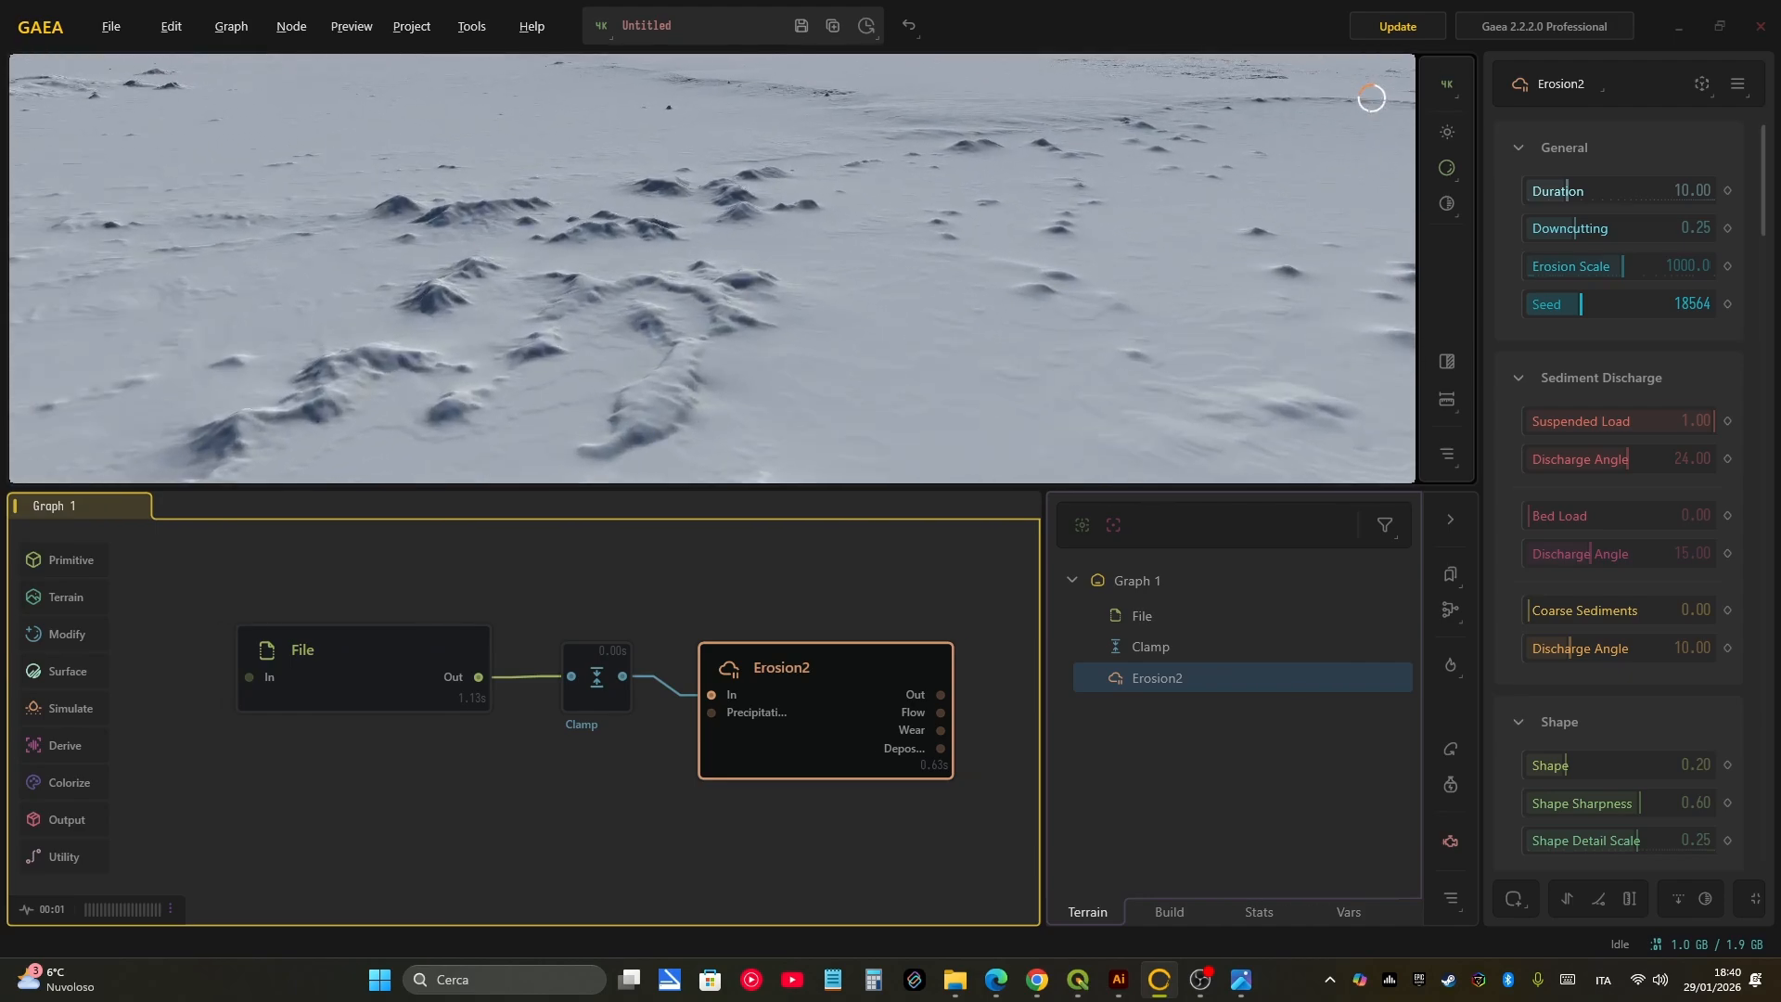
# Step: Set the Clamp node's upper value to 0.20 and inspect the exaggerated terrain relief
pyautogui.click(597, 679)
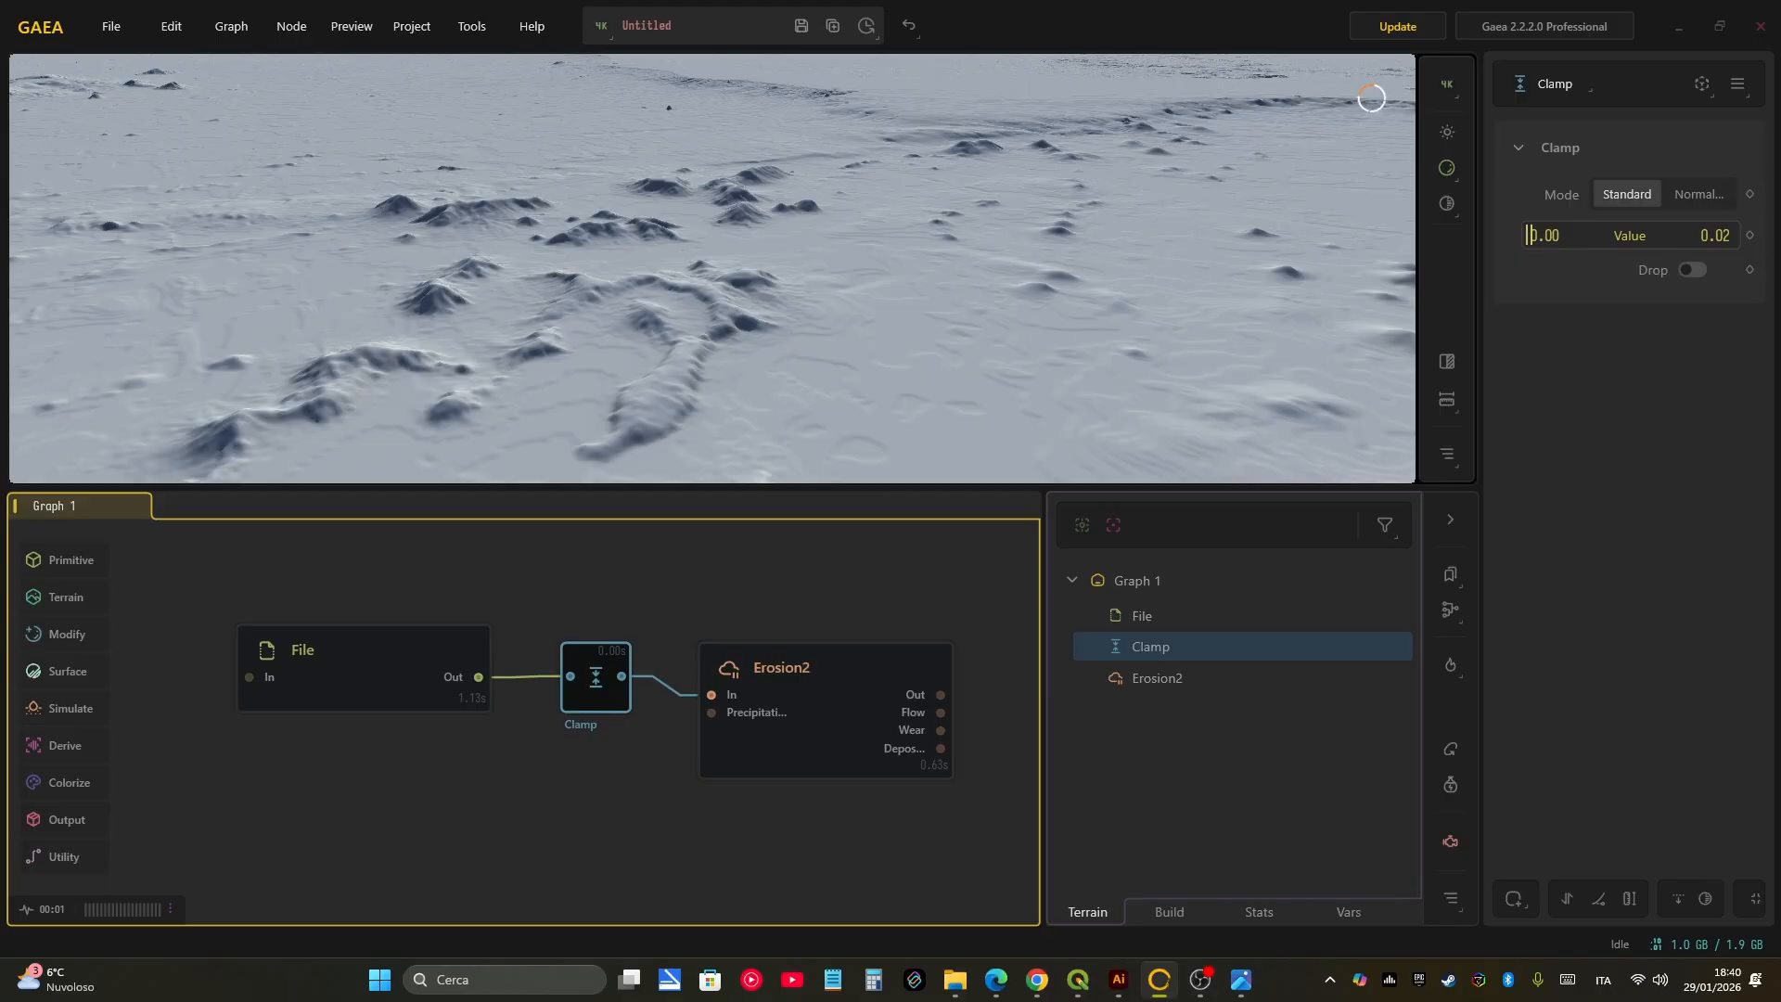
pyautogui.moveTo(1532, 236); pyautogui.dragTo(1569, 236)
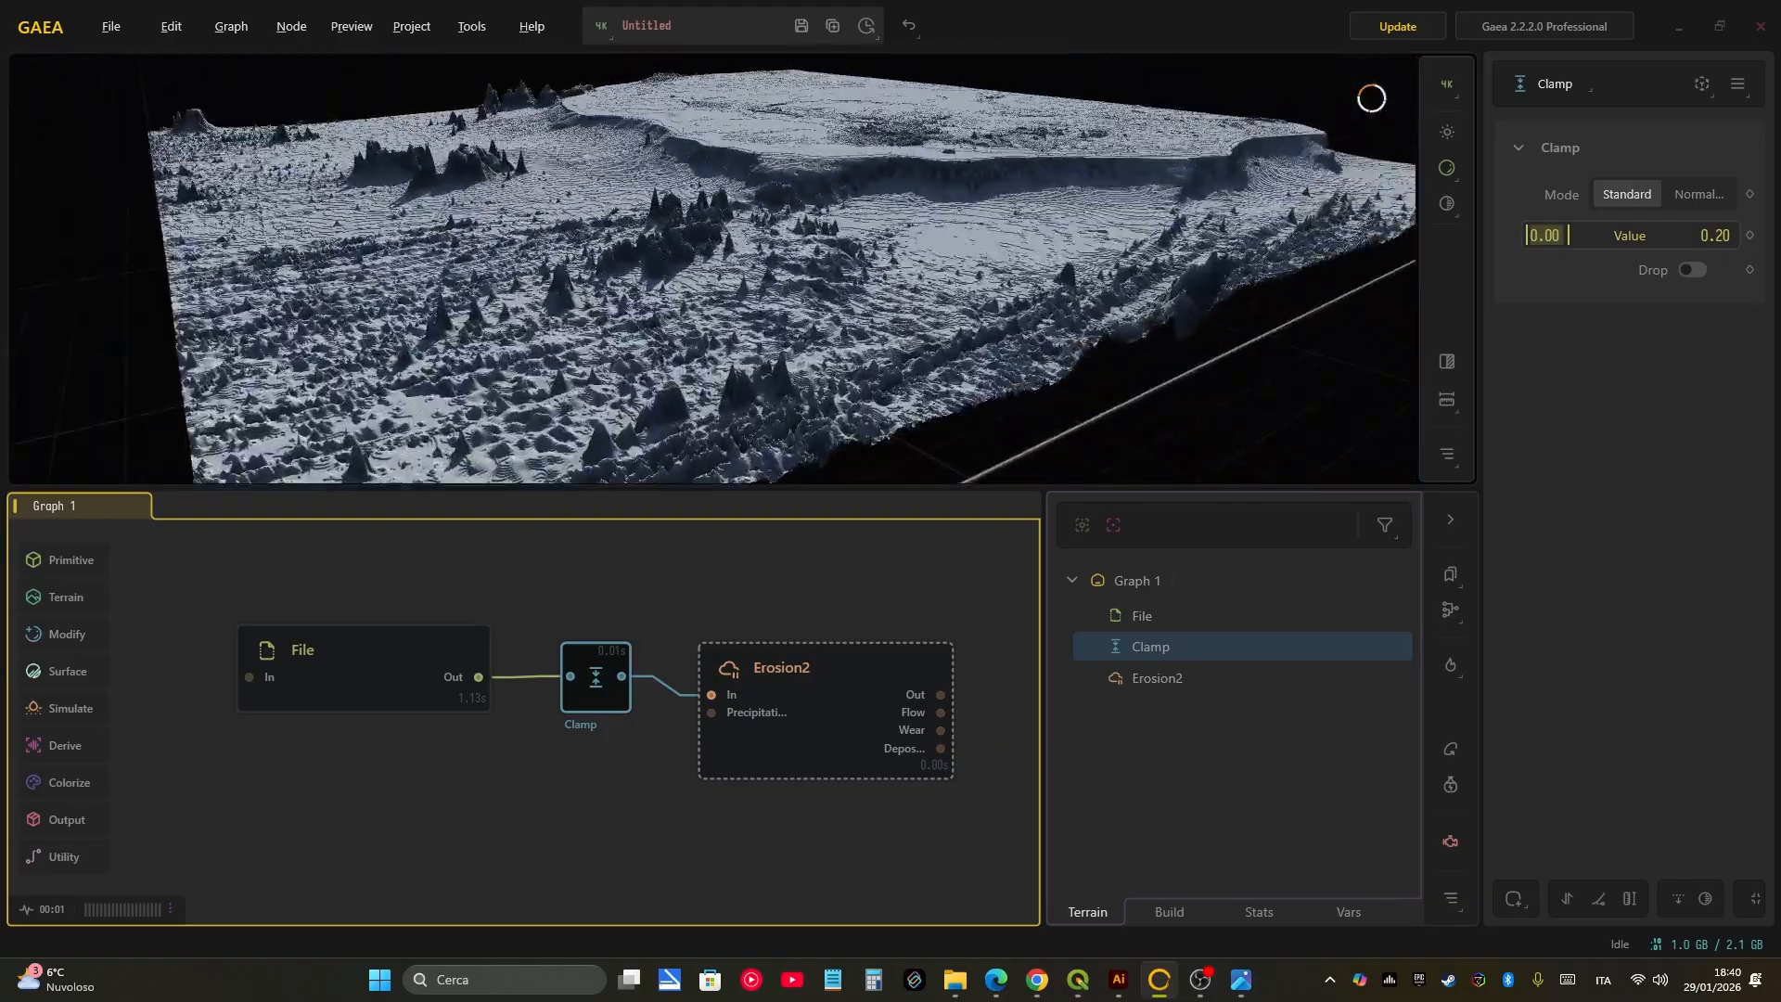
pyautogui.moveTo(798, 232); pyautogui.dragTo(617, 311)
pyautogui.scroll(3, 712, 269)
pyautogui.scroll(-6, 712, 269)
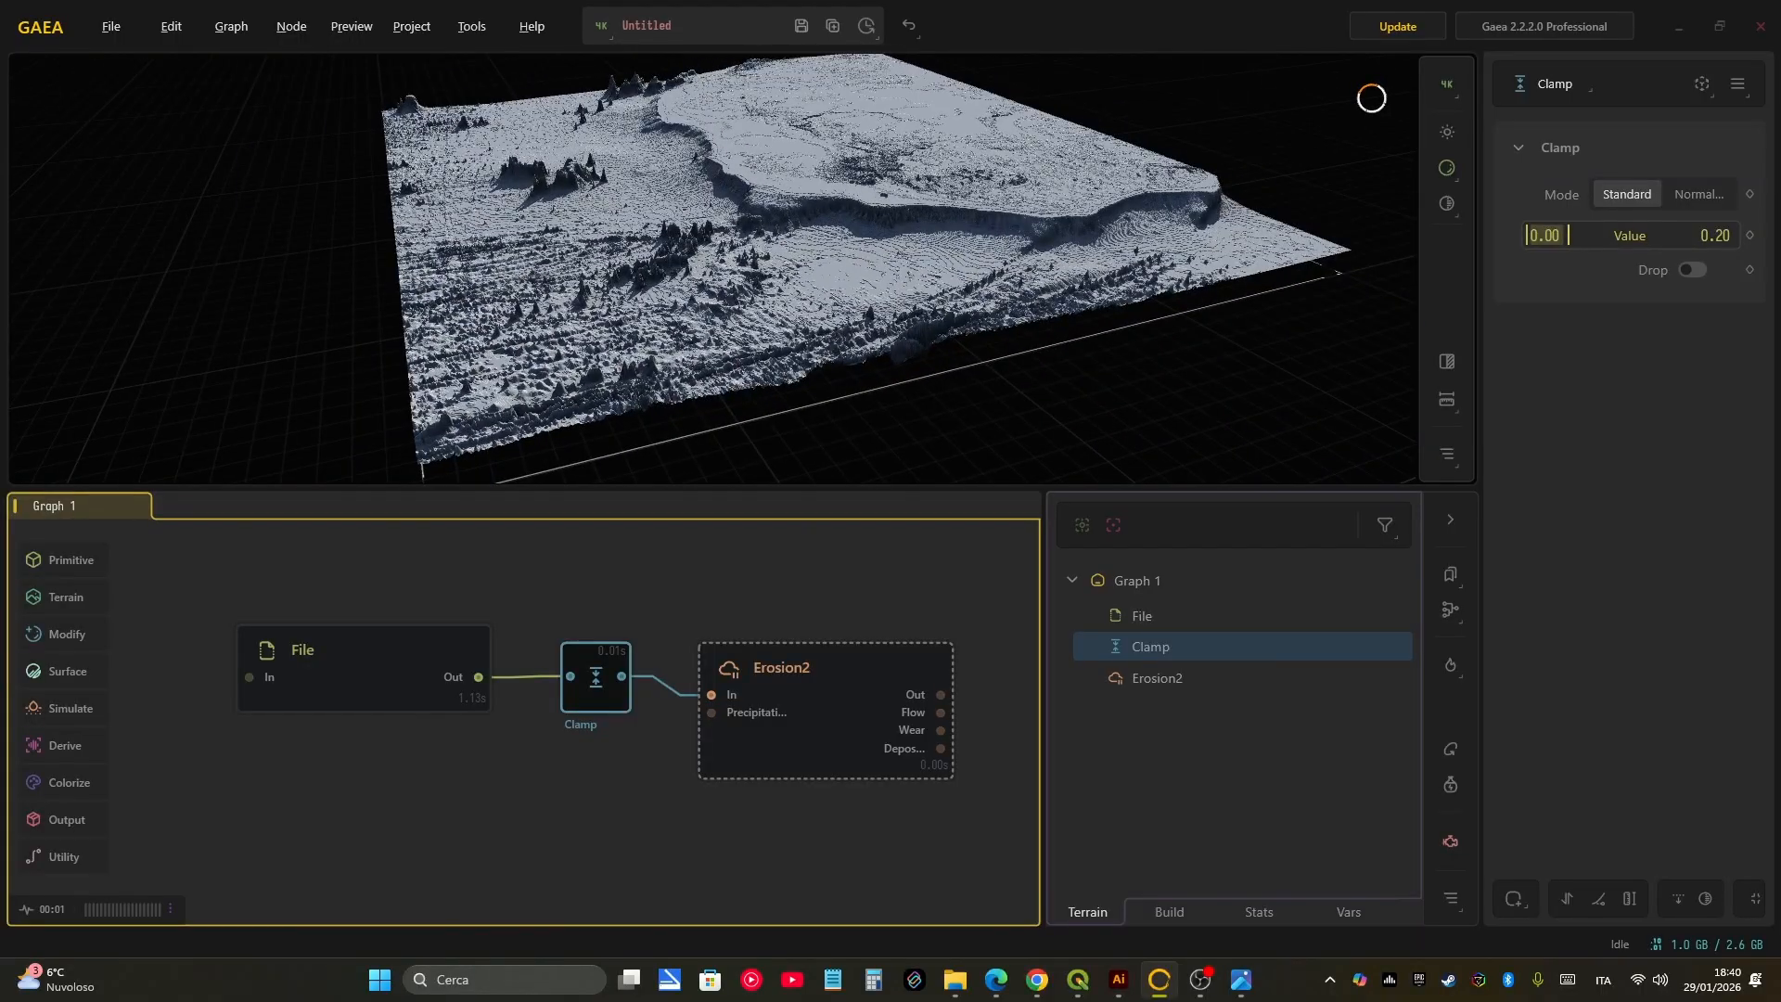
# Step: Set the Clamp node's upper value to 0.07
pyautogui.moveTo(1568, 236); pyautogui.dragTo(1532, 236)
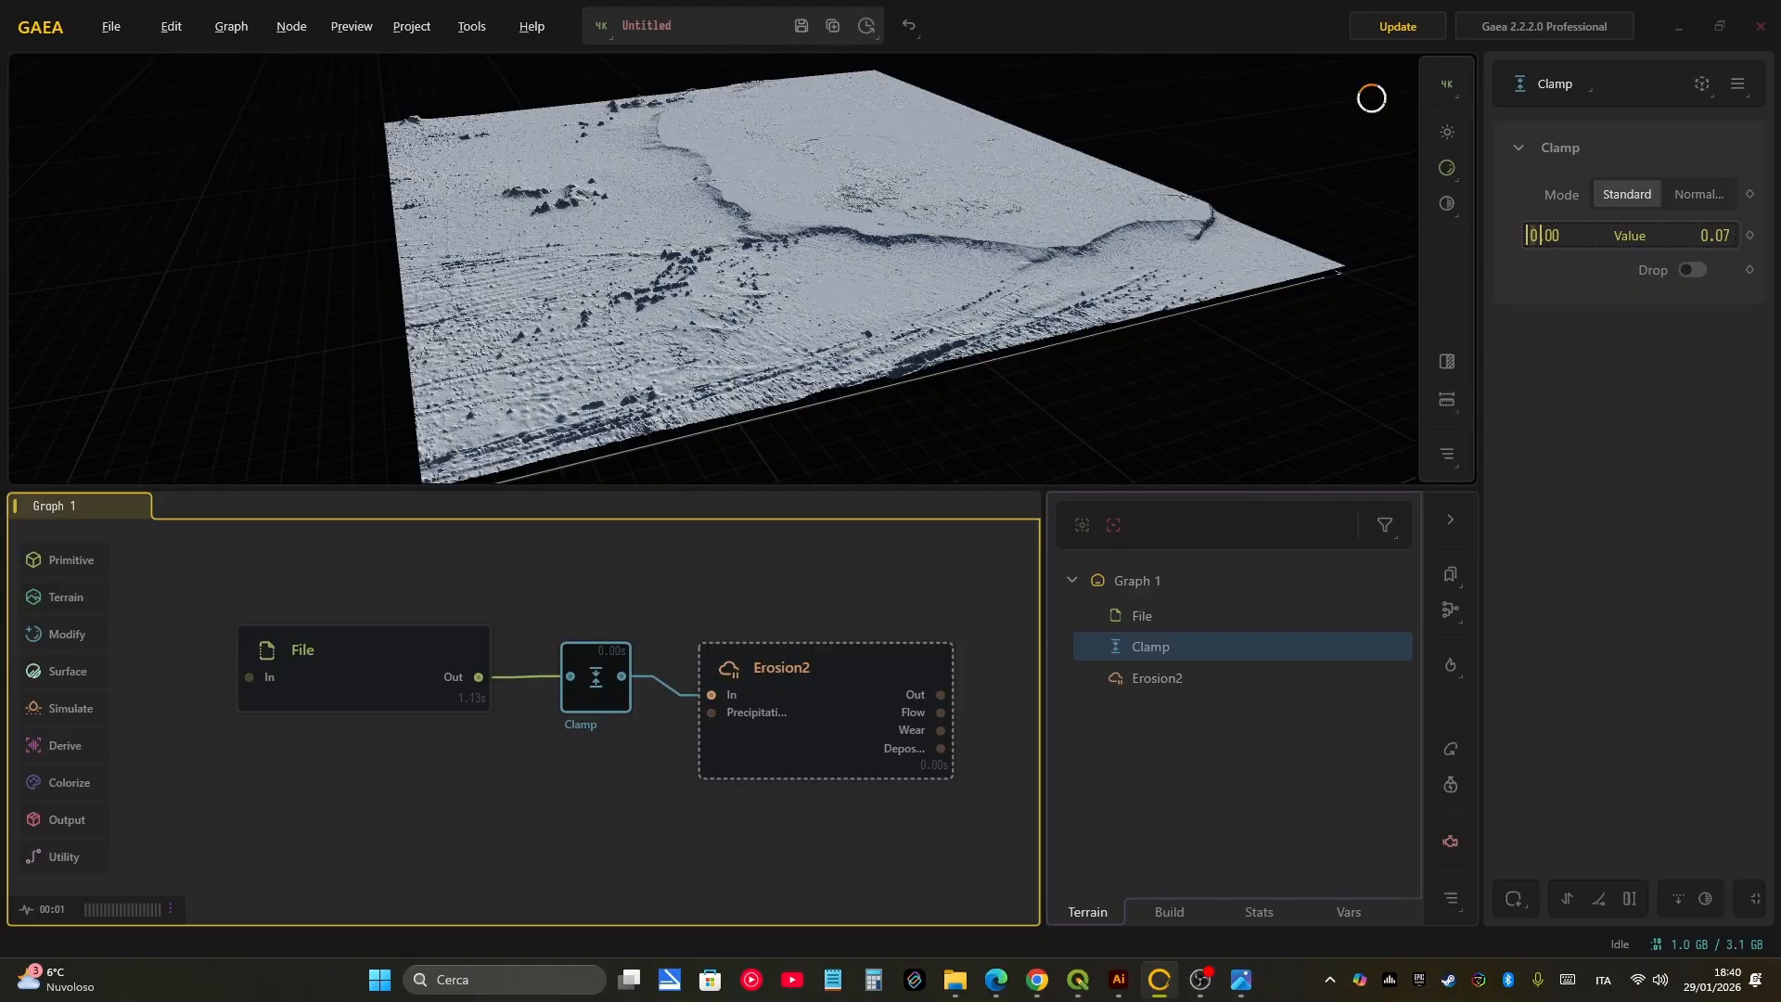
pyautogui.moveTo(668, 269); pyautogui.dragTo(807, 278, button='middle')
pyautogui.scroll(-3, 713, 269)
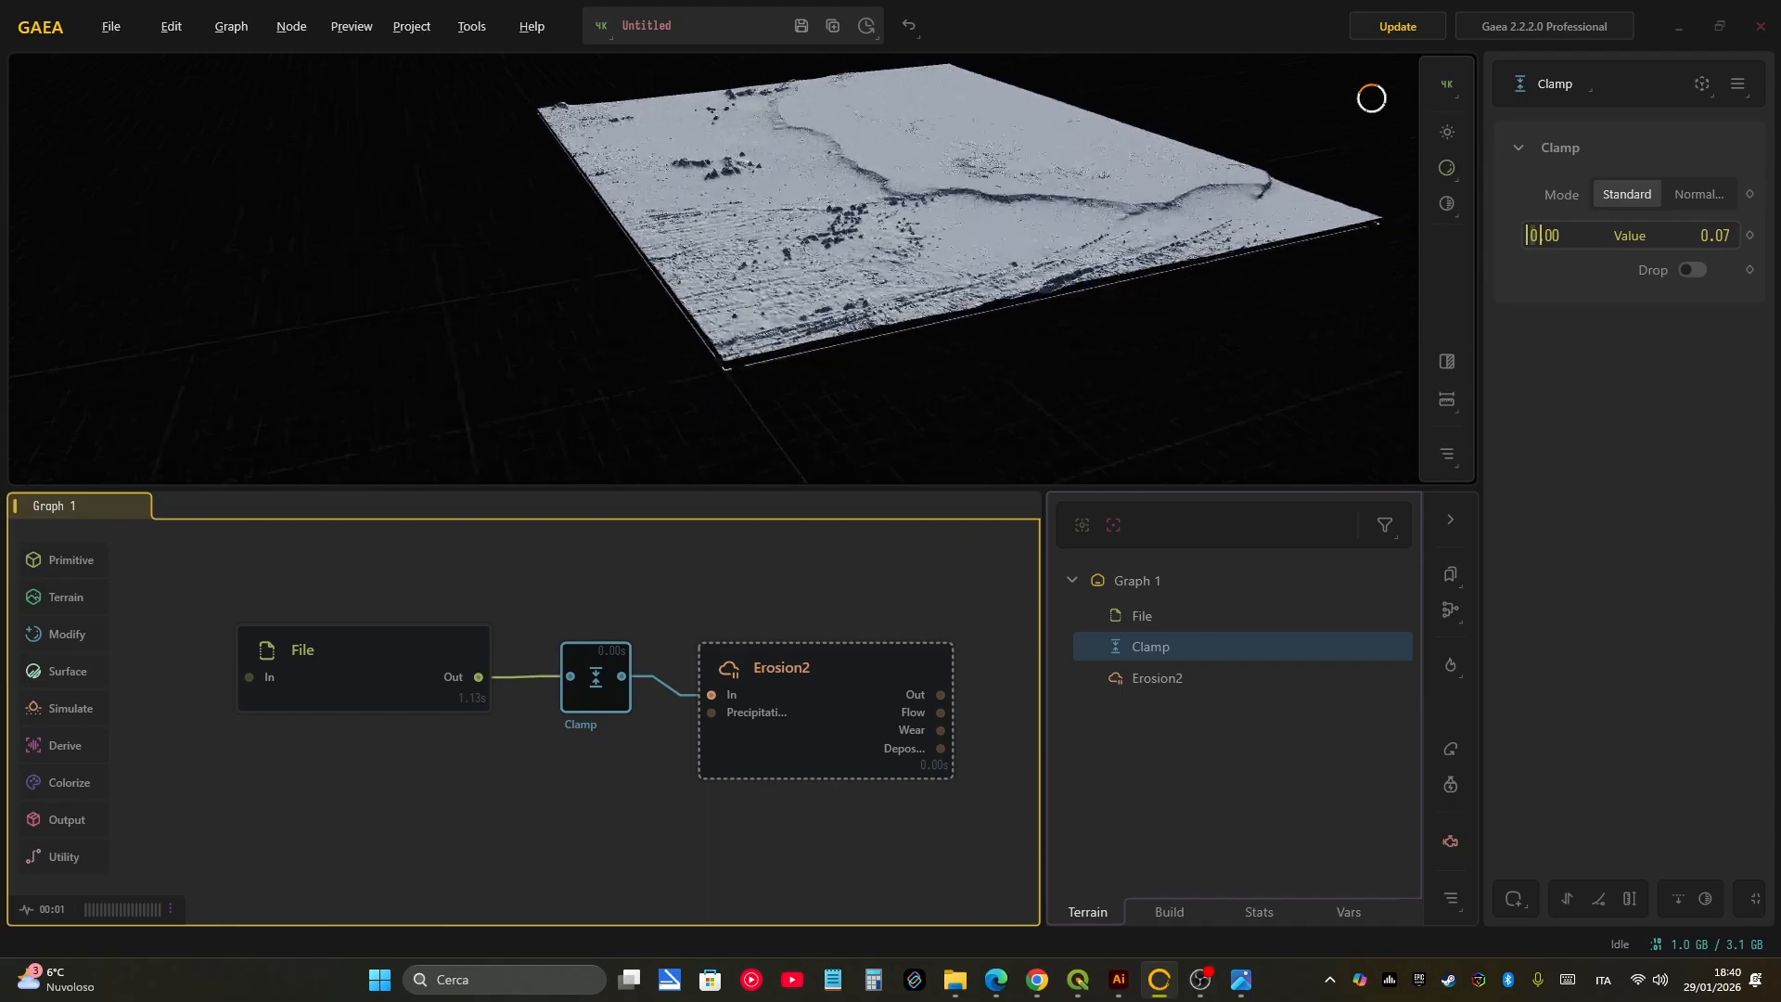
# Step: Examine the clamped terrain's long cliff edge, terracing and scattered peaks up close and from low angles
pyautogui.scroll(5, 713, 269)
pyautogui.moveTo(835, 269); pyautogui.dragTo(682, 260)
pyautogui.moveTo(835, 214); pyautogui.dragTo(630, 324, button='middle')
pyautogui.moveTo(649, 316); pyautogui.dragTo(715, 265)
pyautogui.moveTo(714, 264); pyautogui.dragTo(844, 297, button='middle')
pyautogui.moveTo(844, 297); pyautogui.dragTo(872, 320)
pyautogui.moveTo(1020, 297); pyautogui.dragTo(650, 380, button='middle')
pyautogui.scroll(-3, 712, 269)
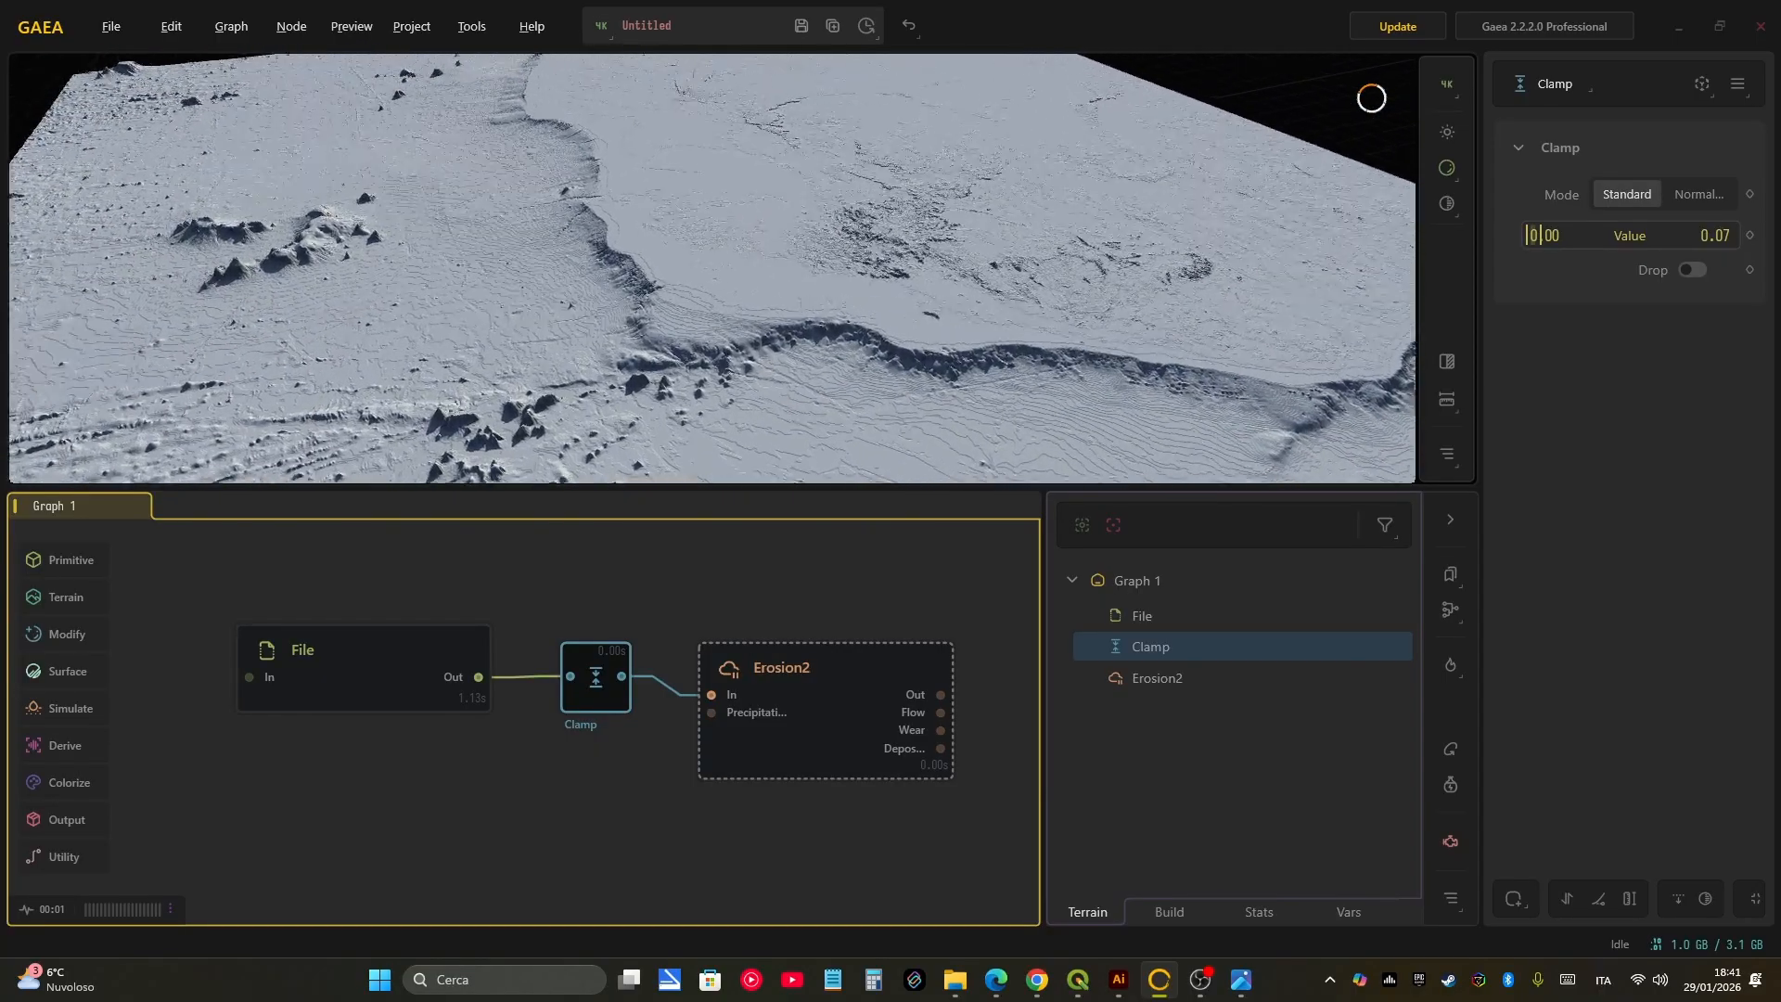
pyautogui.scroll(6, 713, 269)
pyautogui.moveTo(713, 371); pyautogui.dragTo(723, 246)
pyautogui.moveTo(650, 269); pyautogui.dragTo(872, 295, button='middle')
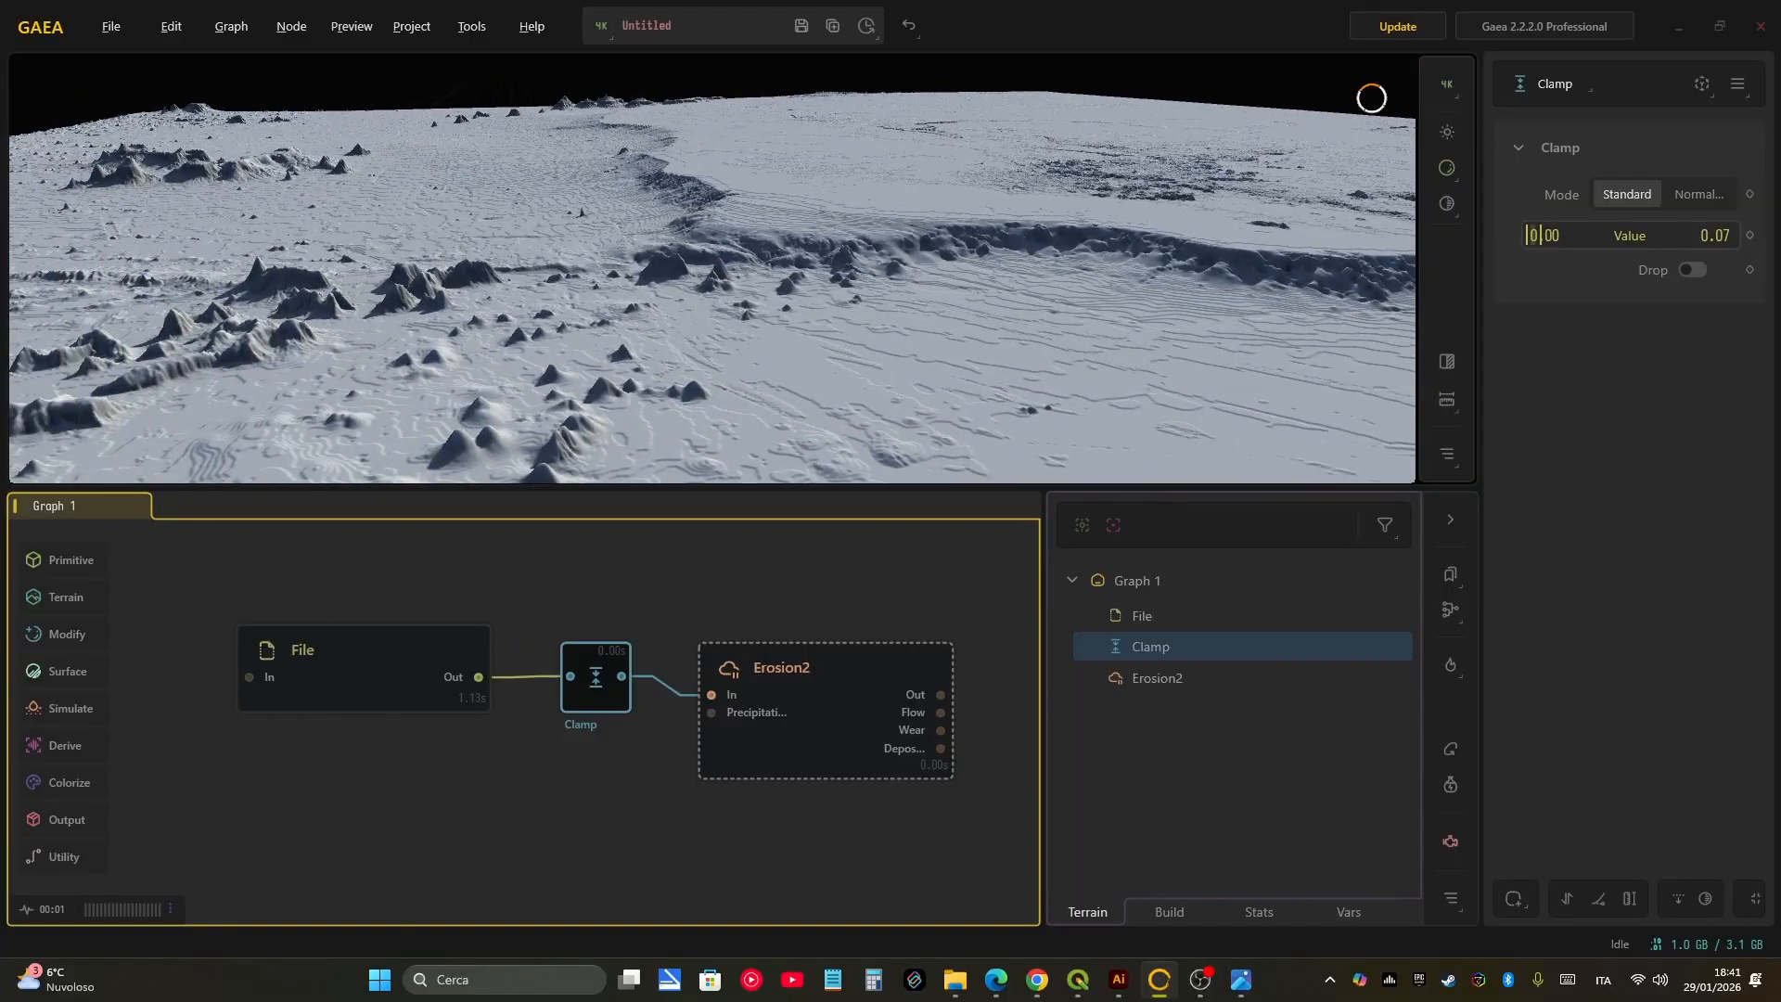
# Step: Lower the Clamp node's upper value to 0.04 and then to 0.03, and inspect the flattened terrain
pyautogui.moveTo(1541, 236); pyautogui.dragTo(1537, 235)
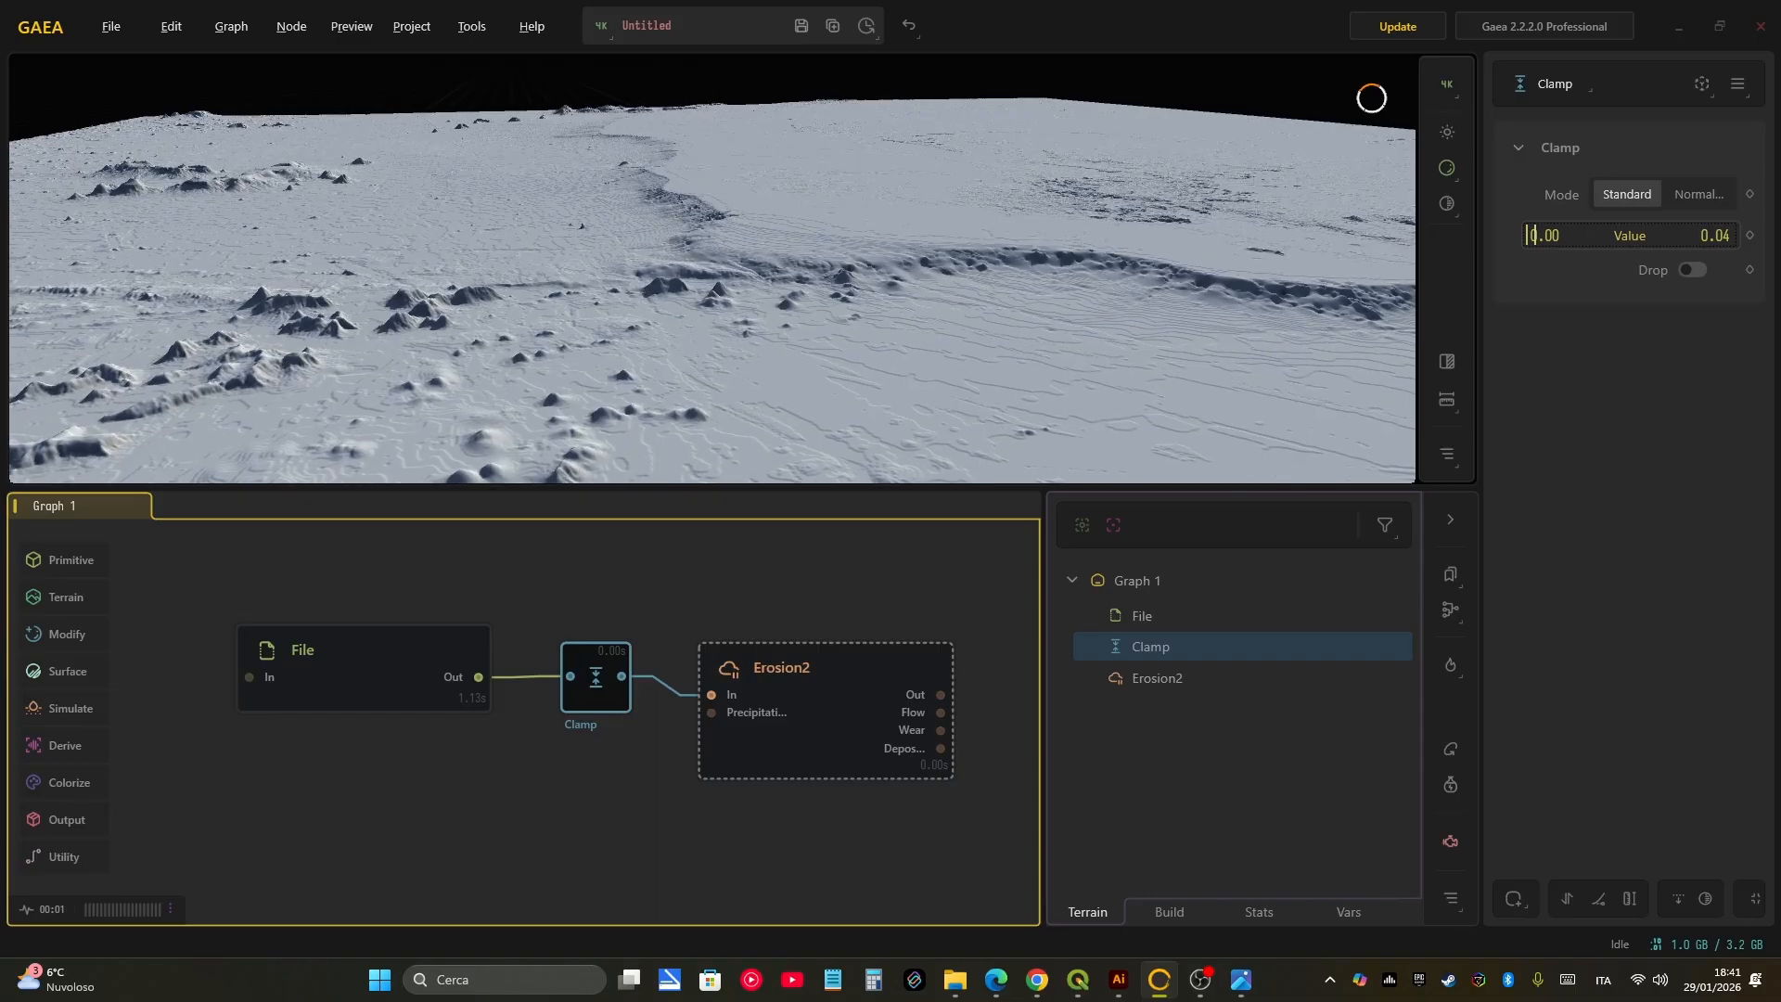
pyautogui.moveTo(1534, 236); pyautogui.dragTo(1532, 236)
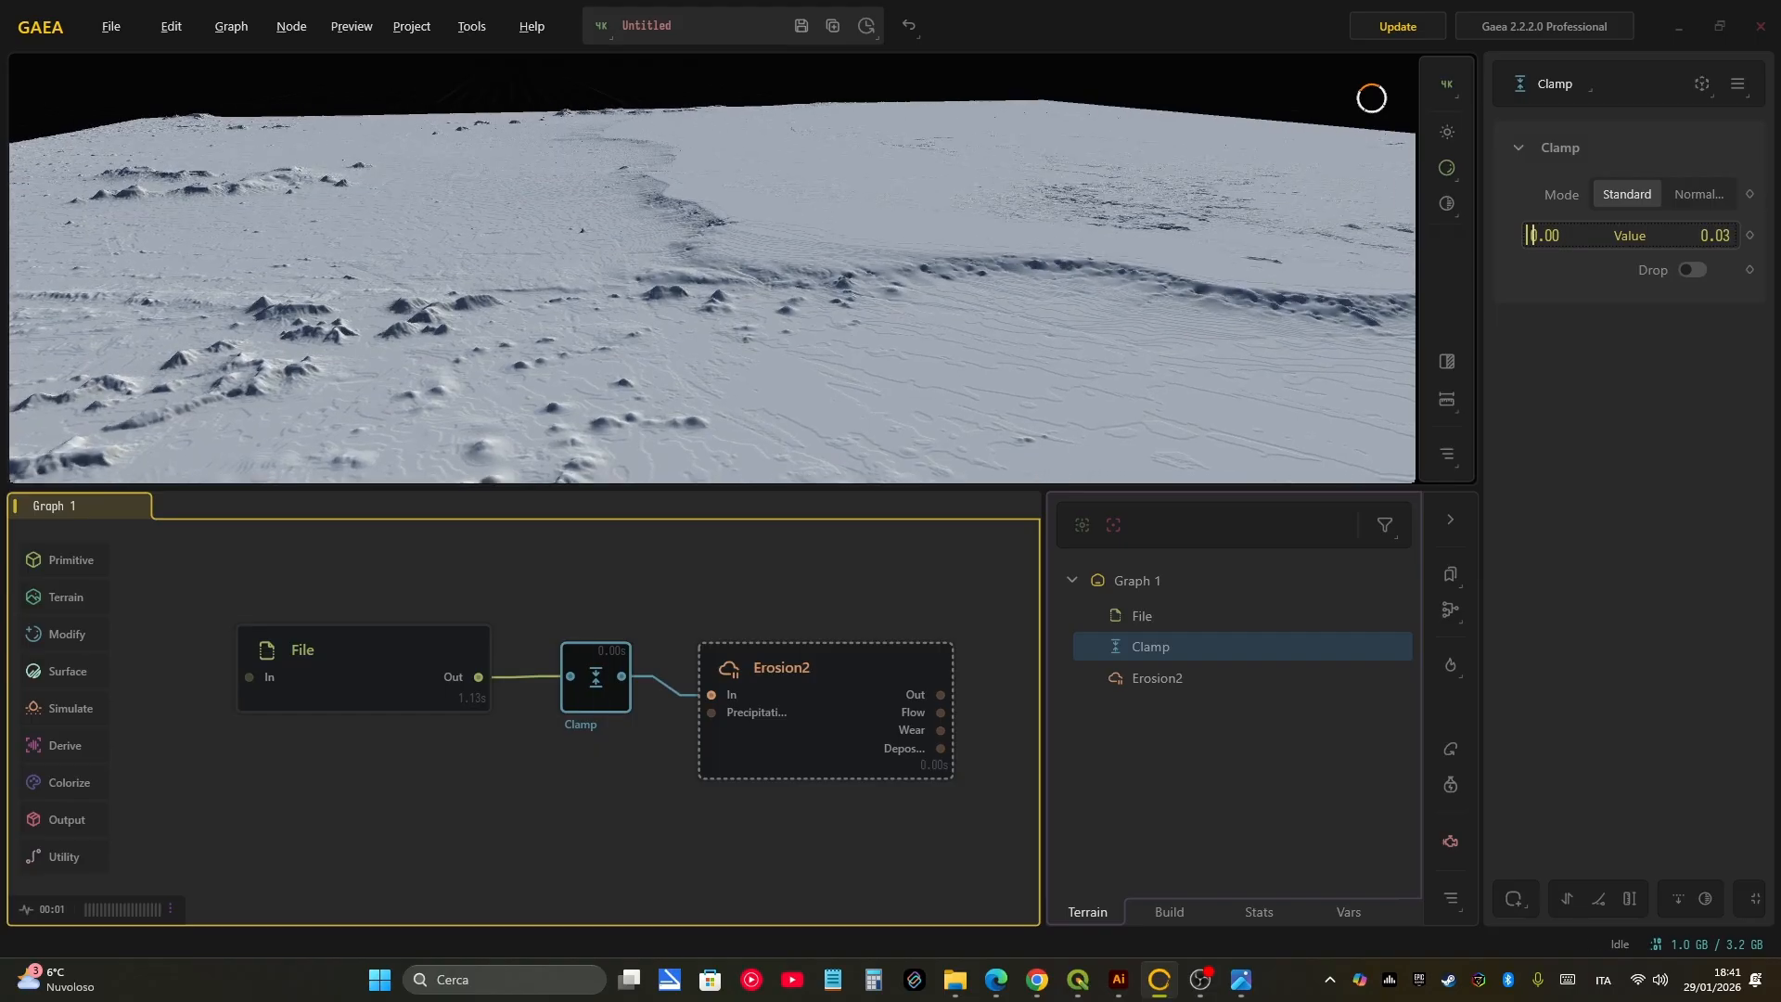
pyautogui.click(412, 27)
pyautogui.click(324, 59)
pyautogui.moveTo(594, 306); pyautogui.dragTo(858, 278)
pyautogui.scroll(3, 803, 283)
# Step: Delete the Erosion2 node from the graph and inspect the terrain surface up close
pyautogui.moveTo(817, 670)
pyautogui.mouseDown()
pyautogui.moveTo(825, 653)
pyautogui.moveTo(808, 652)
pyautogui.mouseUp()
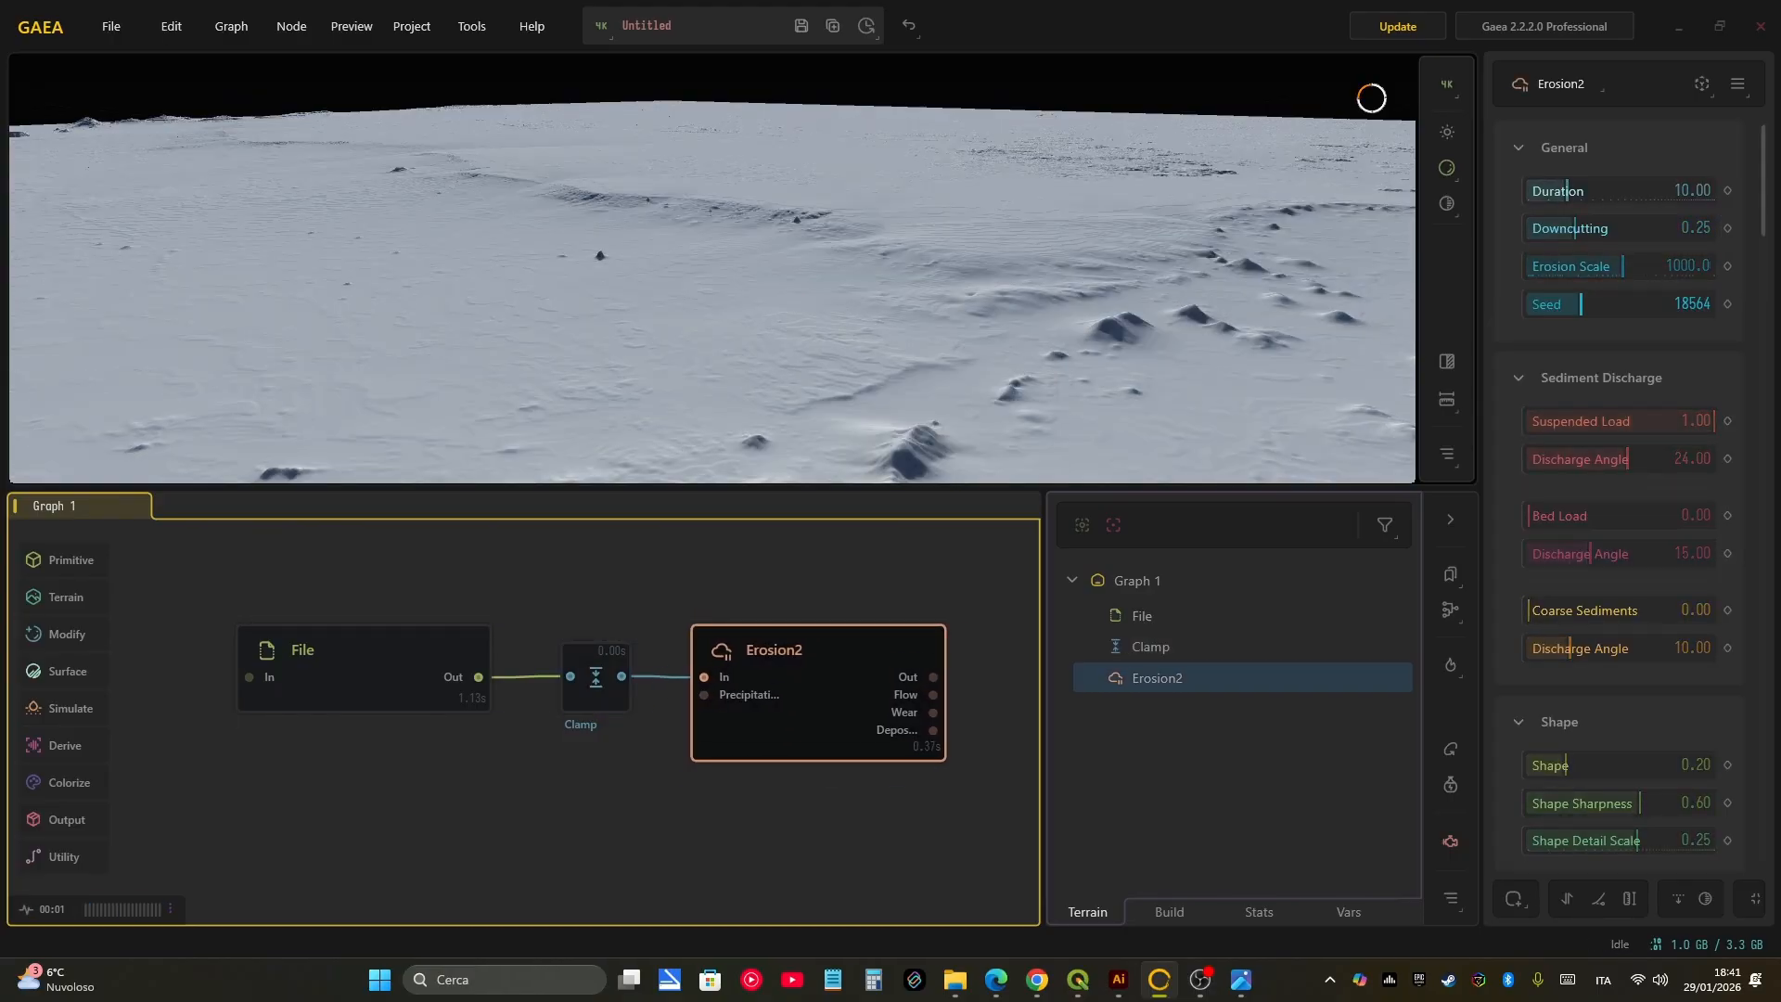
pyautogui.press('Delete')
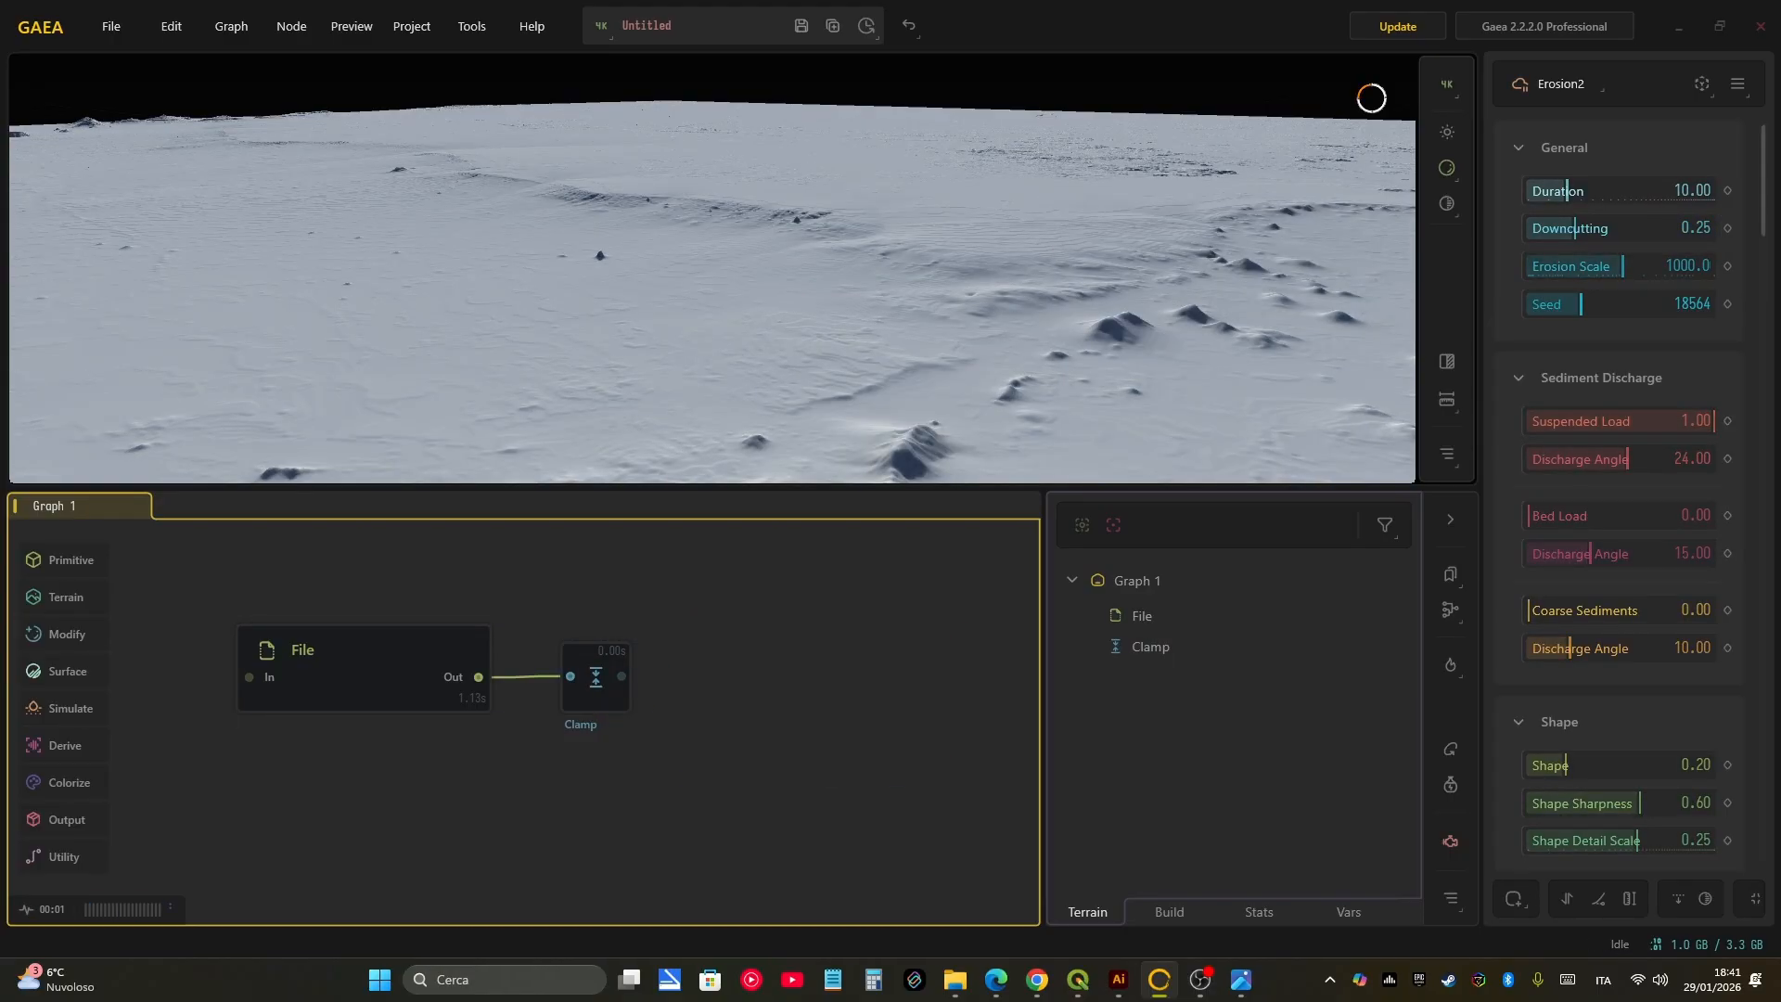
pyautogui.moveTo(742, 250); pyautogui.dragTo(635, 315)
pyautogui.scroll(6, 713, 268)
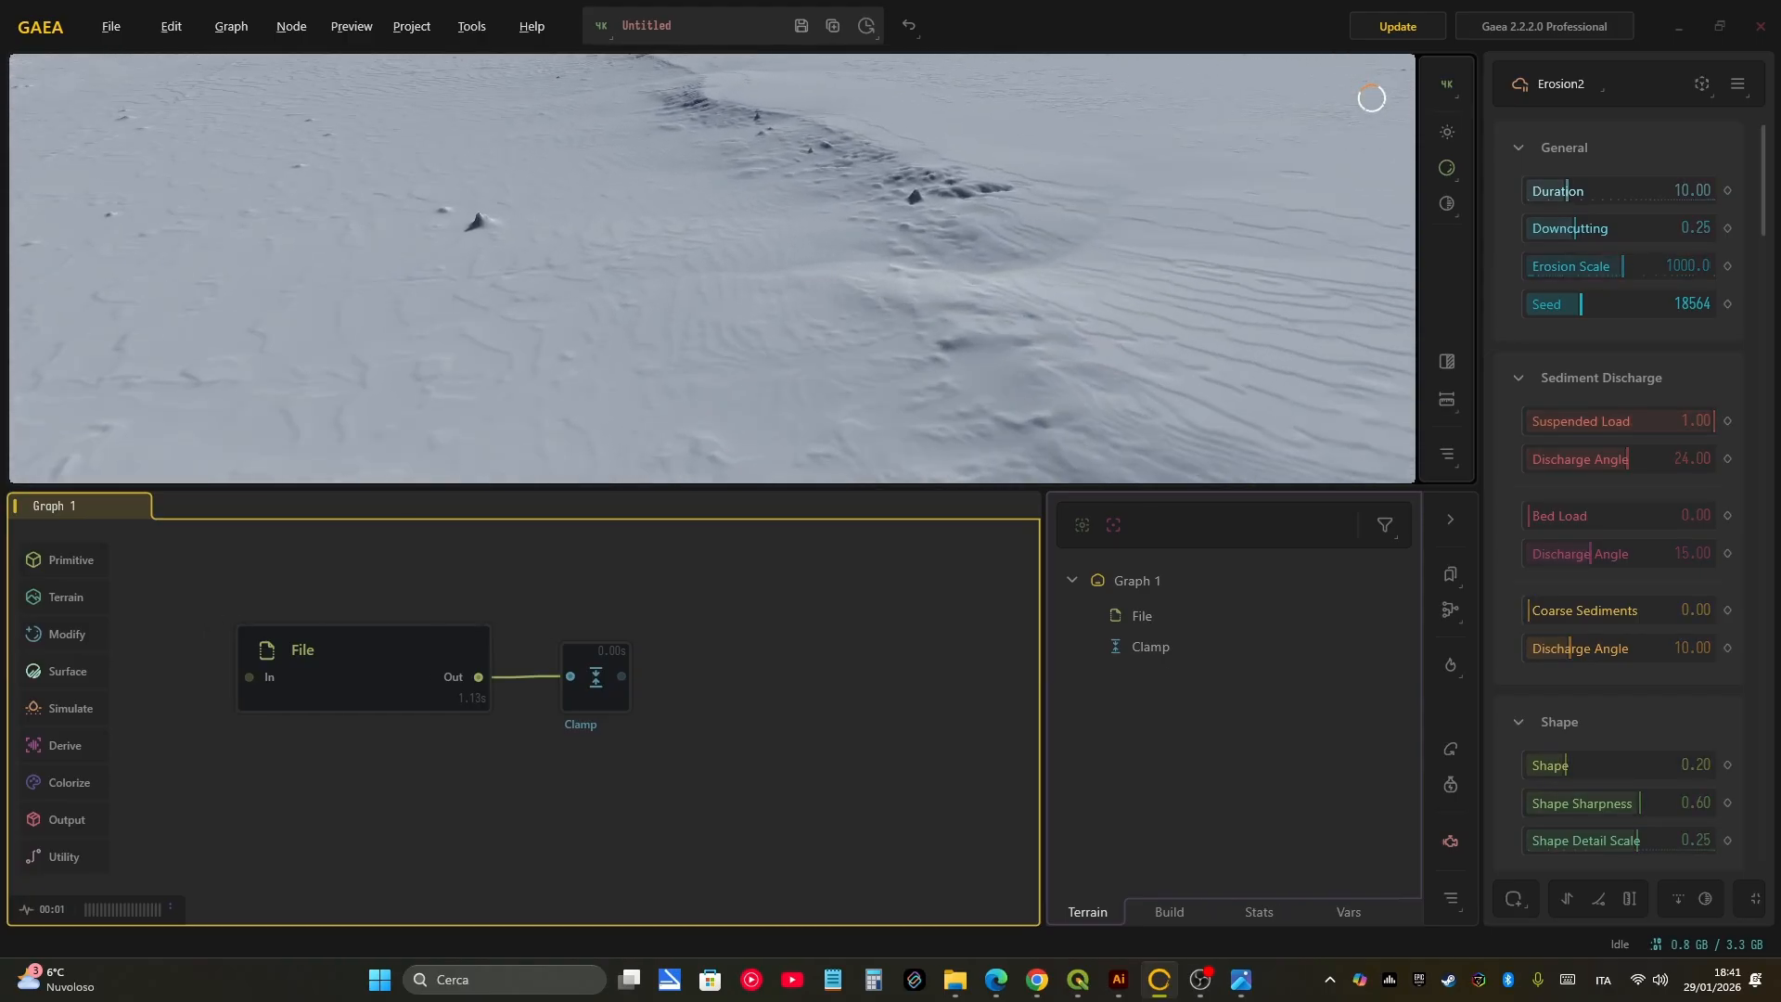
# Step: Examine the clamped terrain's rippled slope, ridge line and scattered peaks up close and from low angles
pyautogui.moveTo(835, 296); pyautogui.dragTo(603, 204, button='middle')
pyautogui.moveTo(713, 268); pyautogui.dragTo(621, 291)
pyautogui.scroll(5, 712, 268)
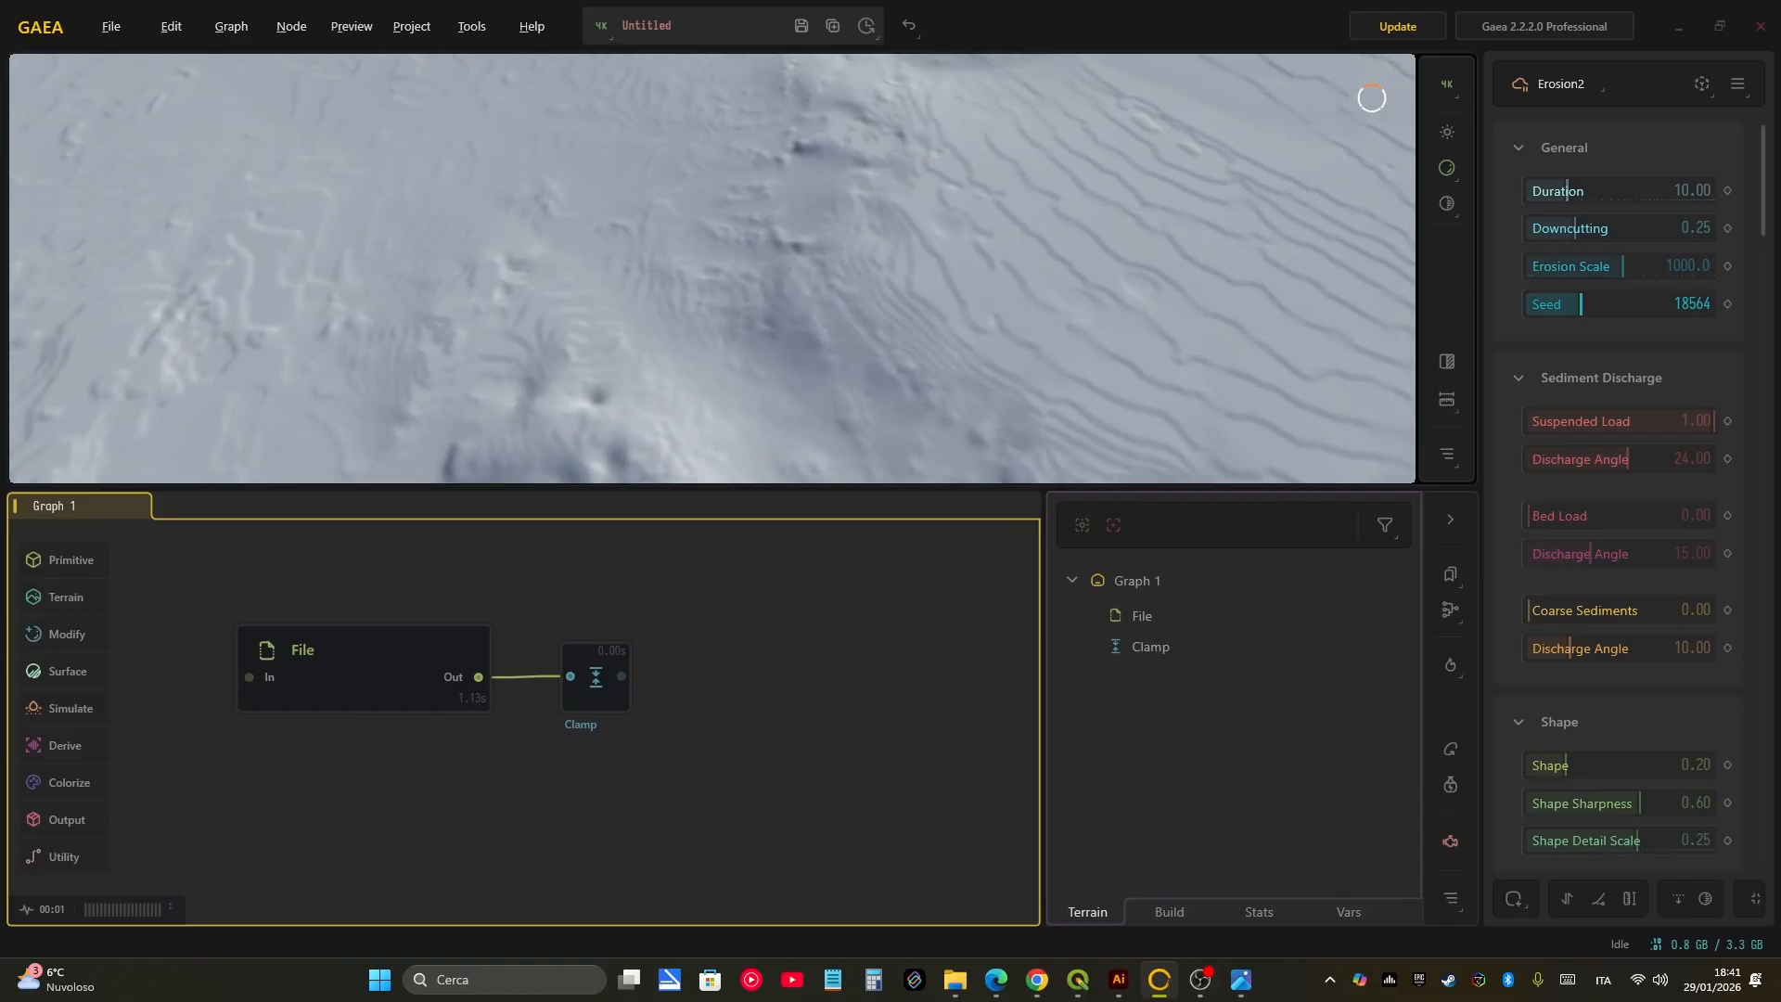
pyautogui.scroll(-4, 712, 268)
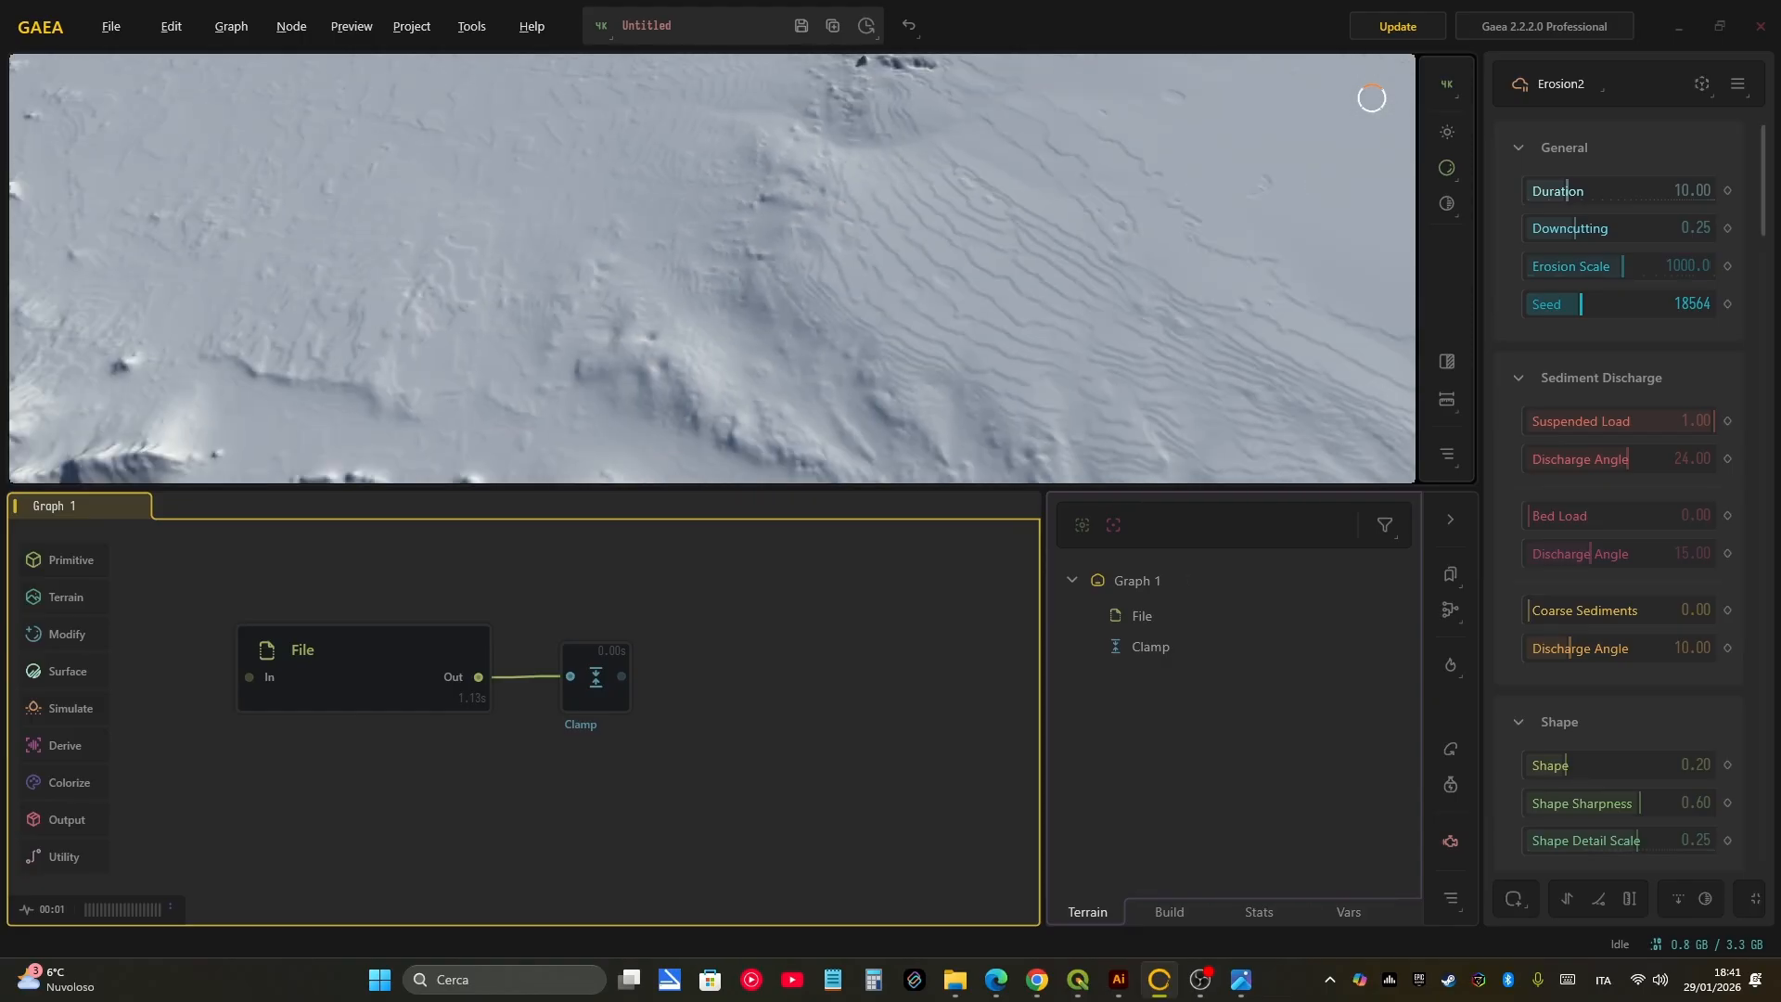
pyautogui.scroll(3, 712, 268)
pyautogui.moveTo(712, 278); pyautogui.dragTo(589, 262)
pyautogui.scroll(-5, 712, 278)
pyautogui.scroll(4, 712, 270)
pyautogui.scroll(-7, 713, 269)
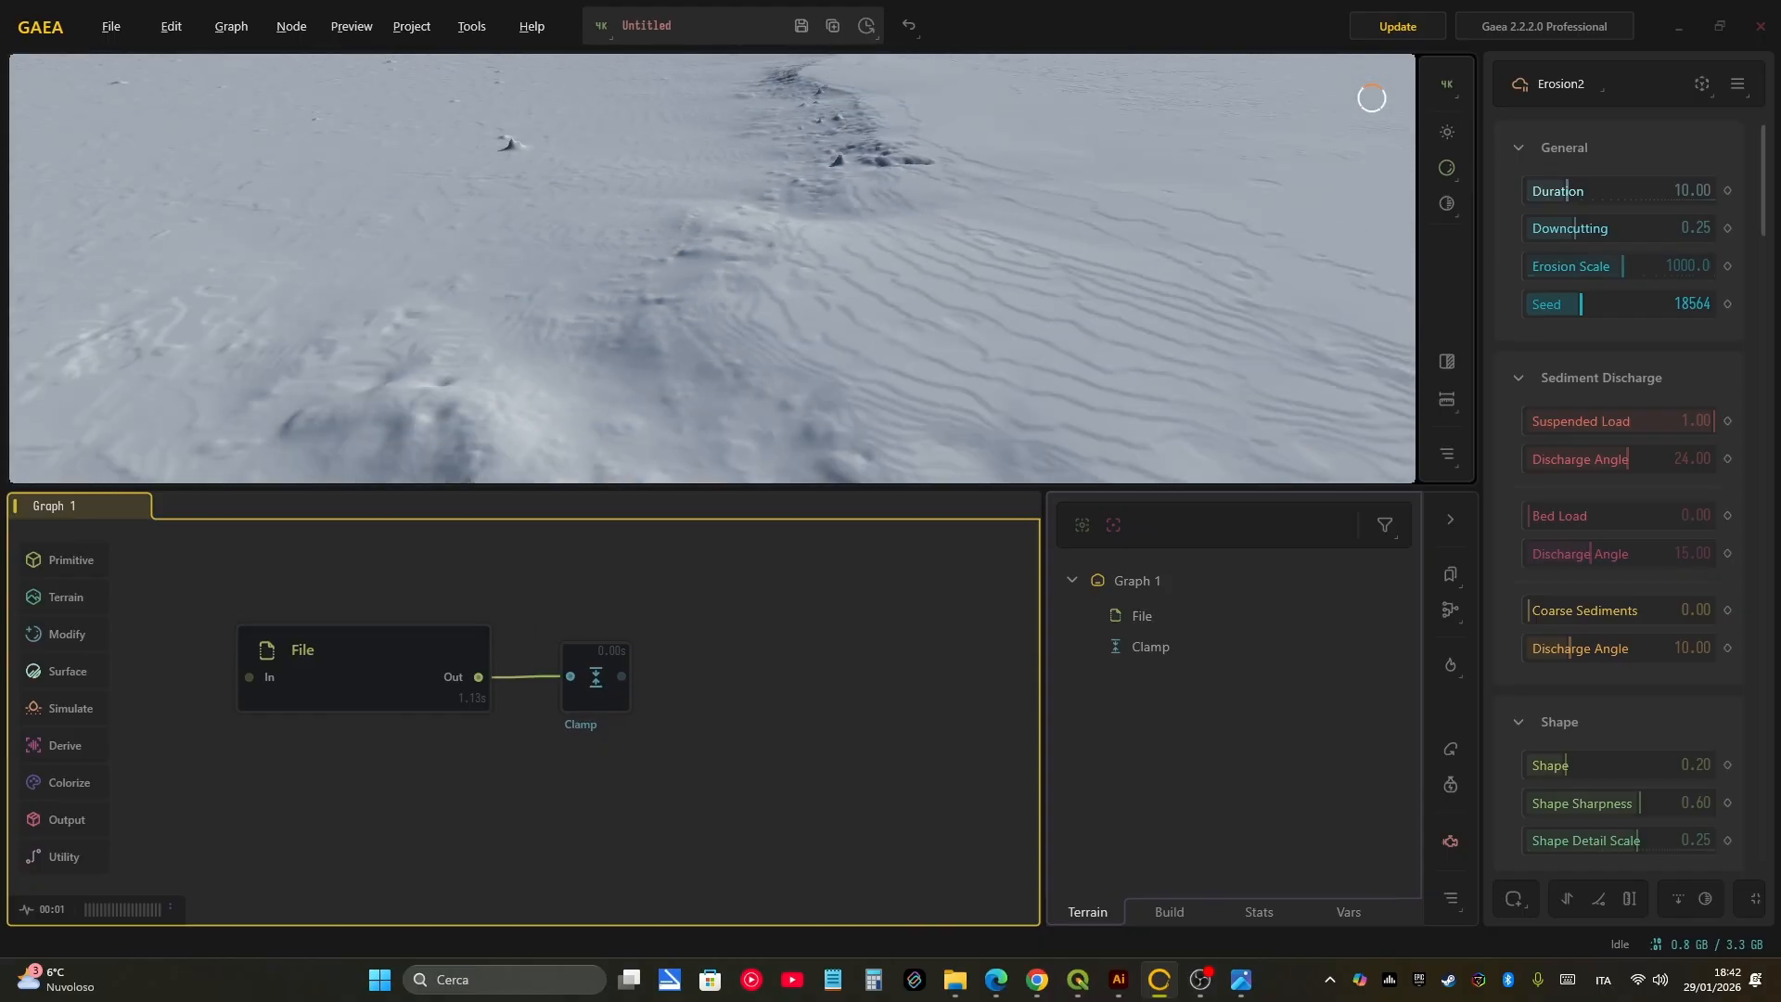
pyautogui.scroll(-4, 712, 269)
pyautogui.scroll(9, 713, 269)
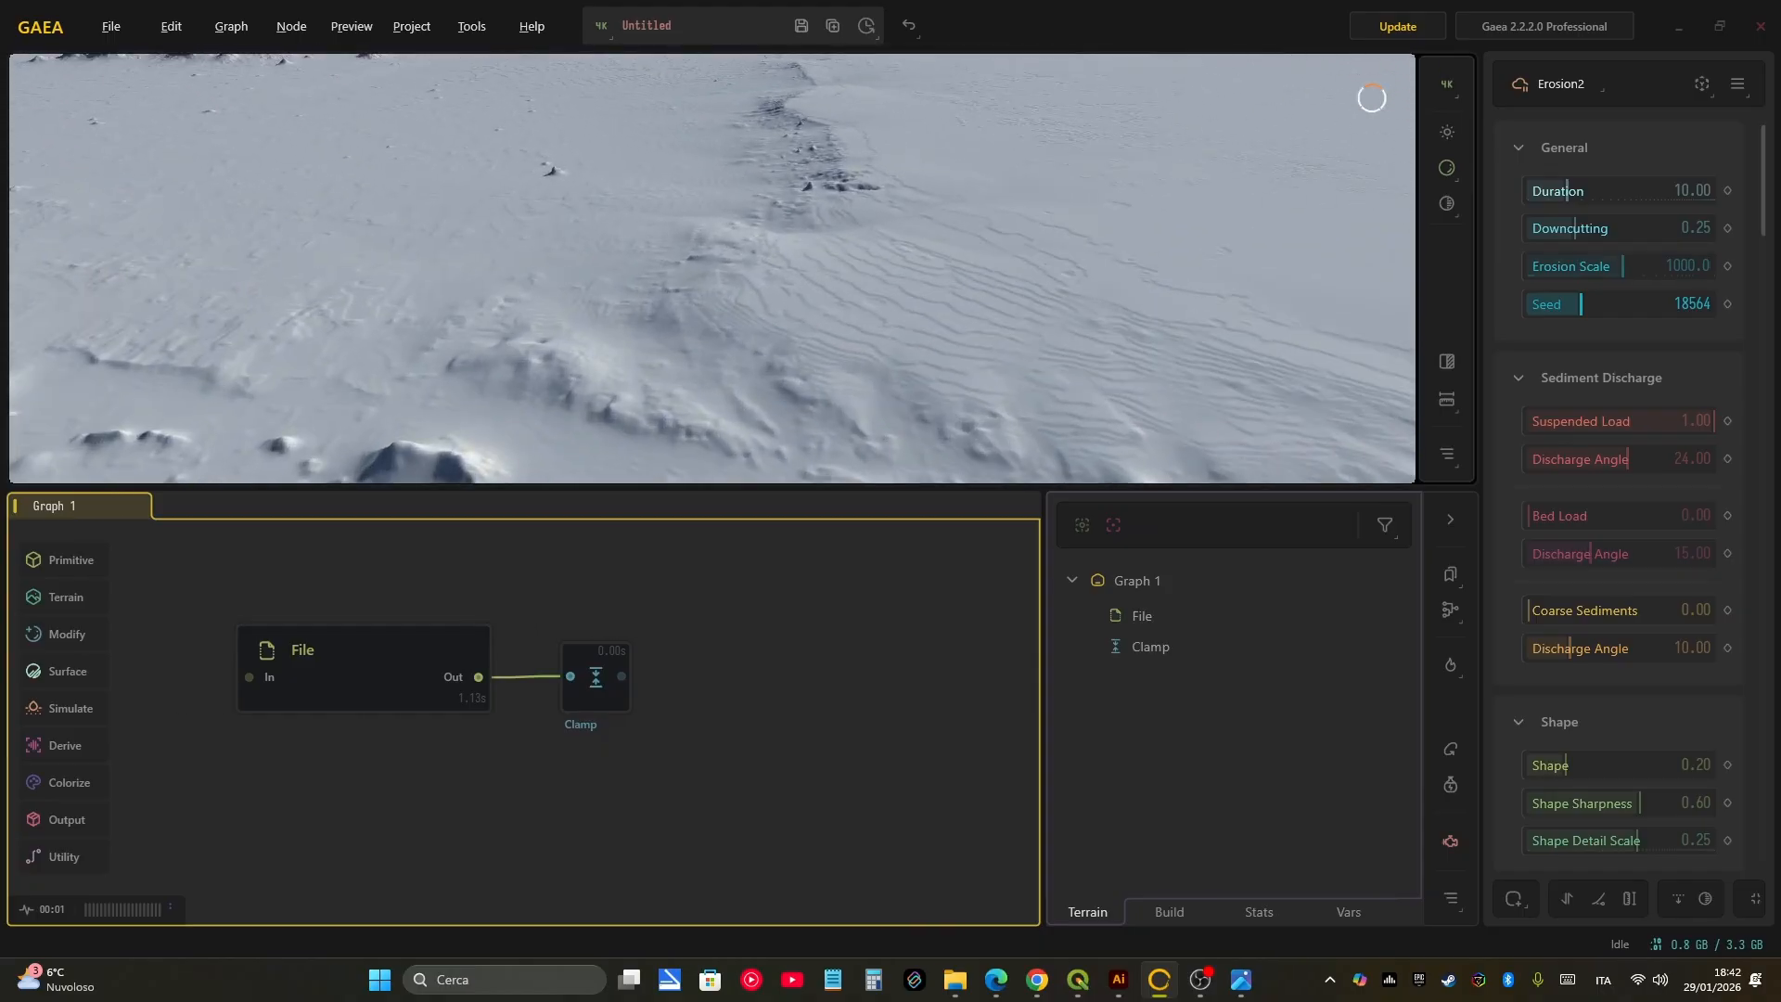
pyautogui.scroll(3, 712, 269)
pyautogui.scroll(-4, 712, 269)
pyautogui.moveTo(835, 334); pyautogui.dragTo(622, 218, button='middle')
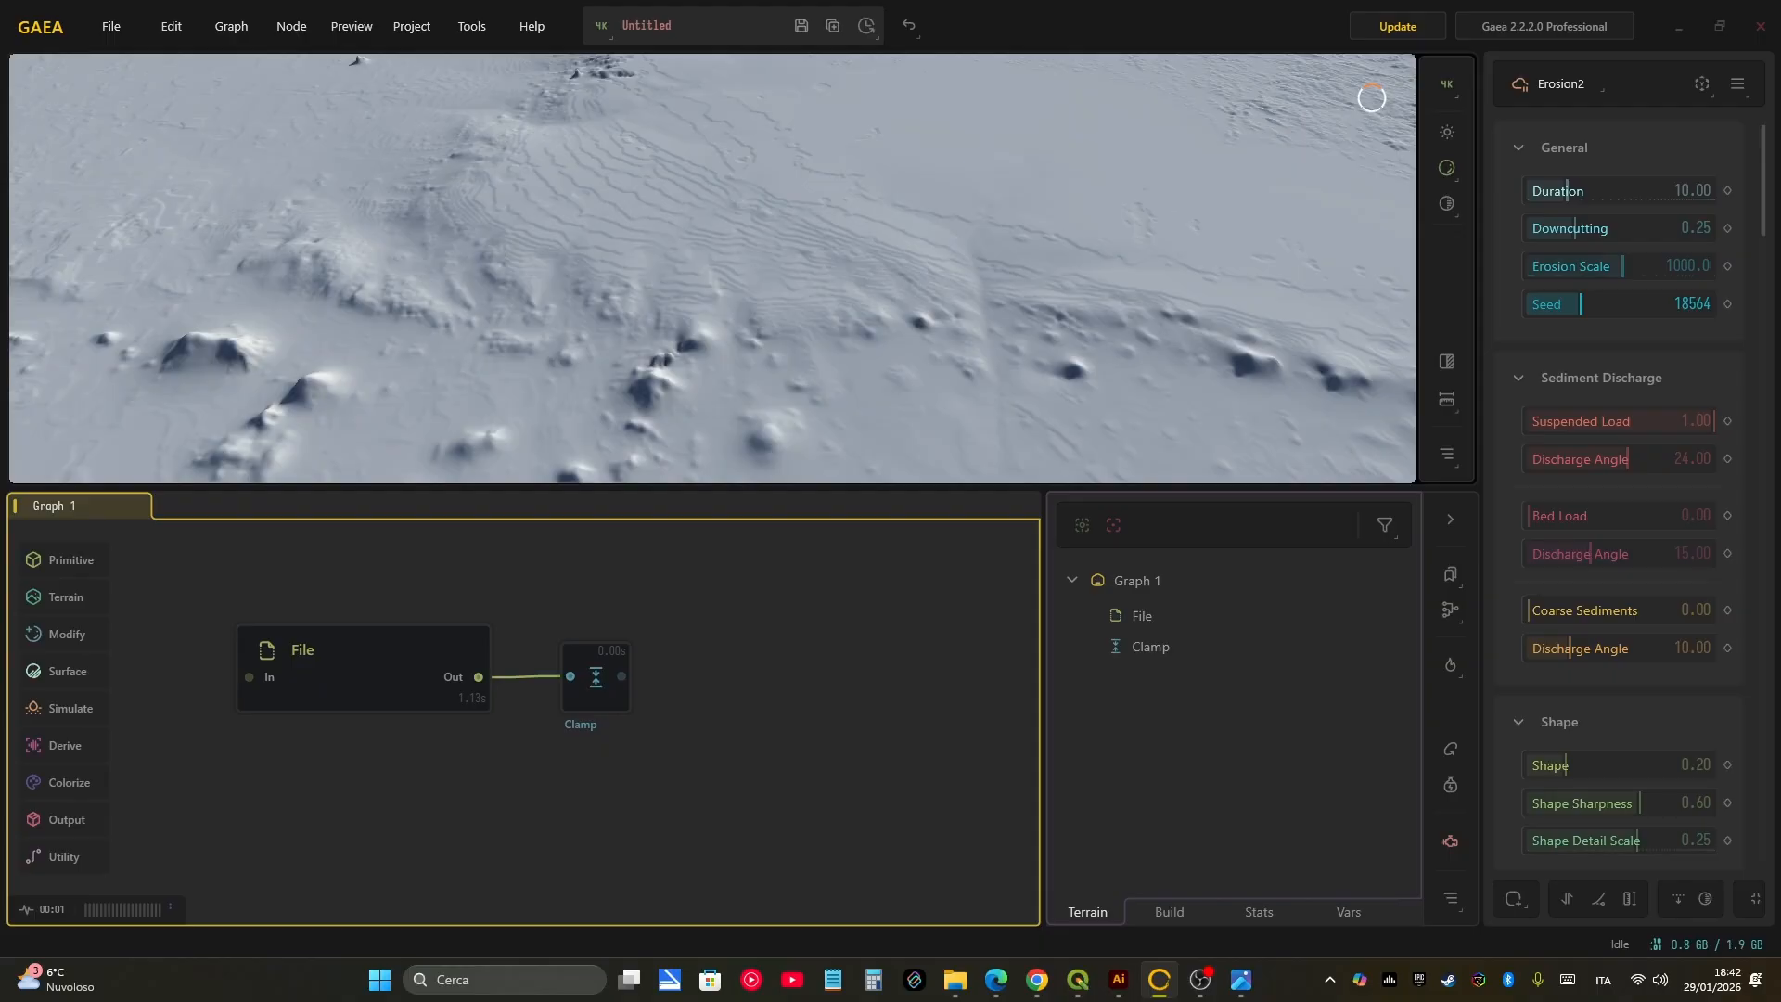
pyautogui.moveTo(649, 278)
pyautogui.mouseDown()
pyautogui.moveTo(798, 279)
pyautogui.moveTo(668, 232)
pyautogui.moveTo(705, 245)
pyautogui.moveTo(649, 278)
pyautogui.mouseUp()
pyautogui.scroll(4, 712, 269)
pyautogui.scroll(-3, 713, 269)
pyautogui.scroll(3, 712, 269)
pyautogui.scroll(-5, 713, 269)
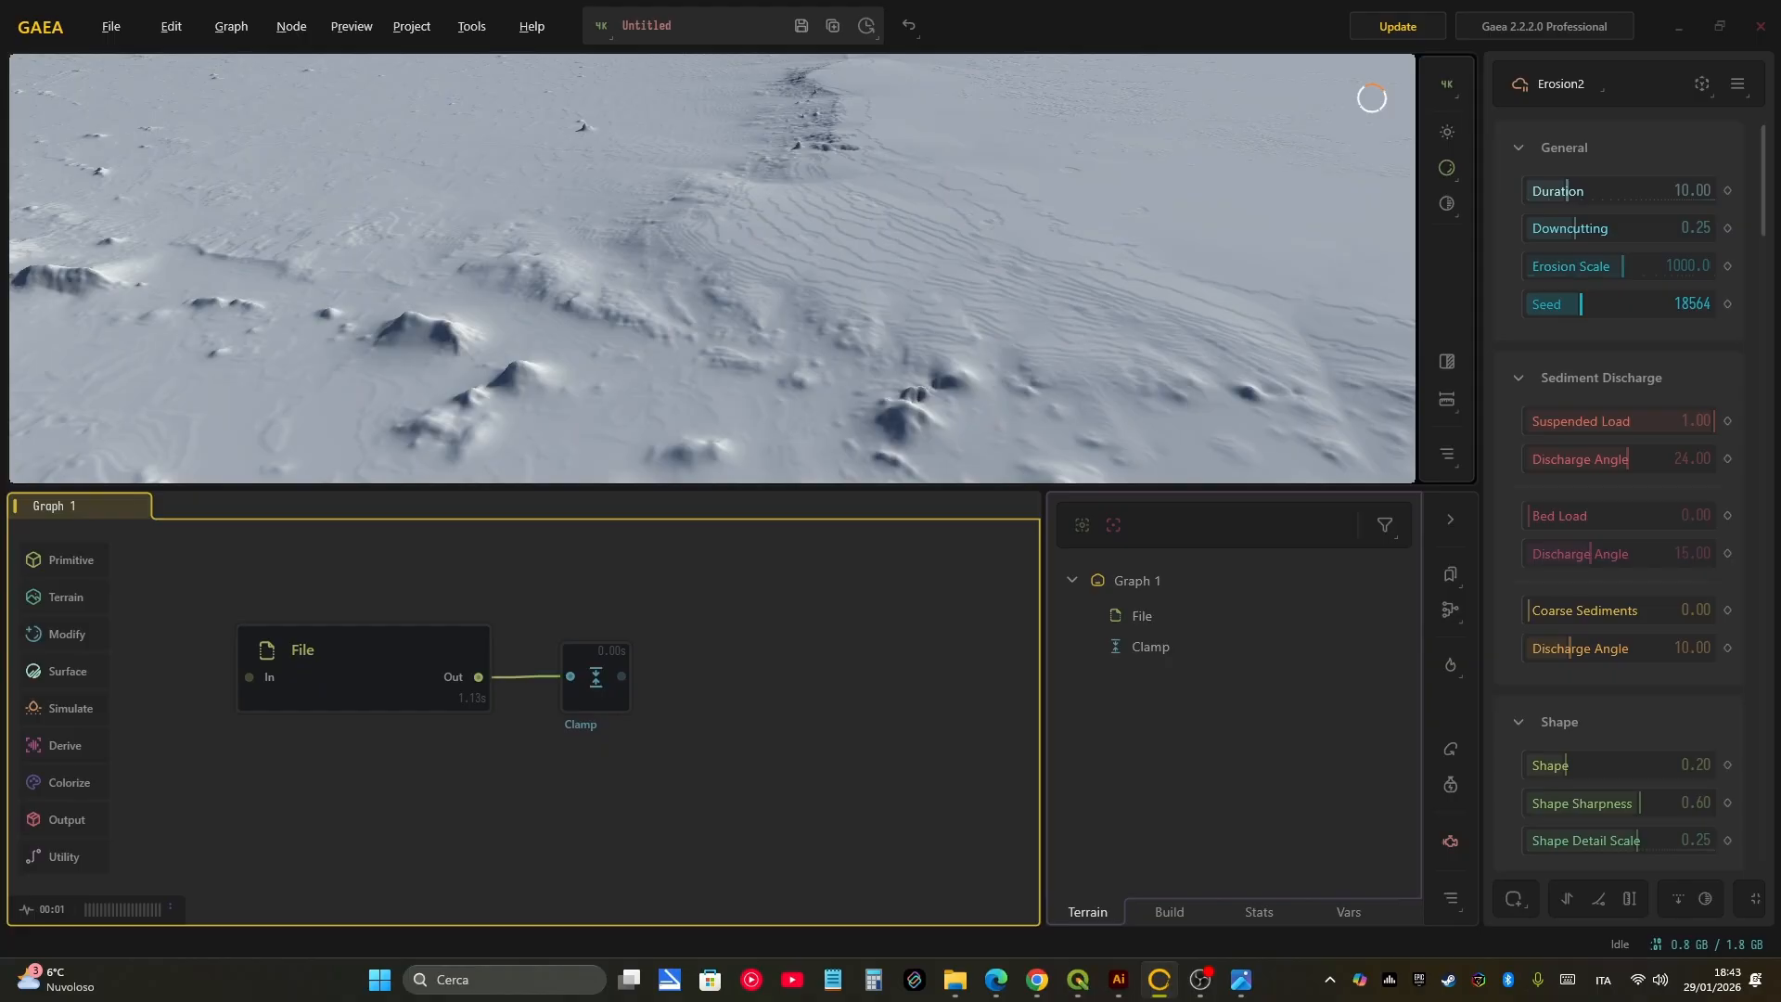
# Step: Switch to QGIS to look at the world map with the GEBCO tile layers, and minimize it again
pyautogui.click(1078, 980)
pyautogui.scroll(-2, 1038, 648)
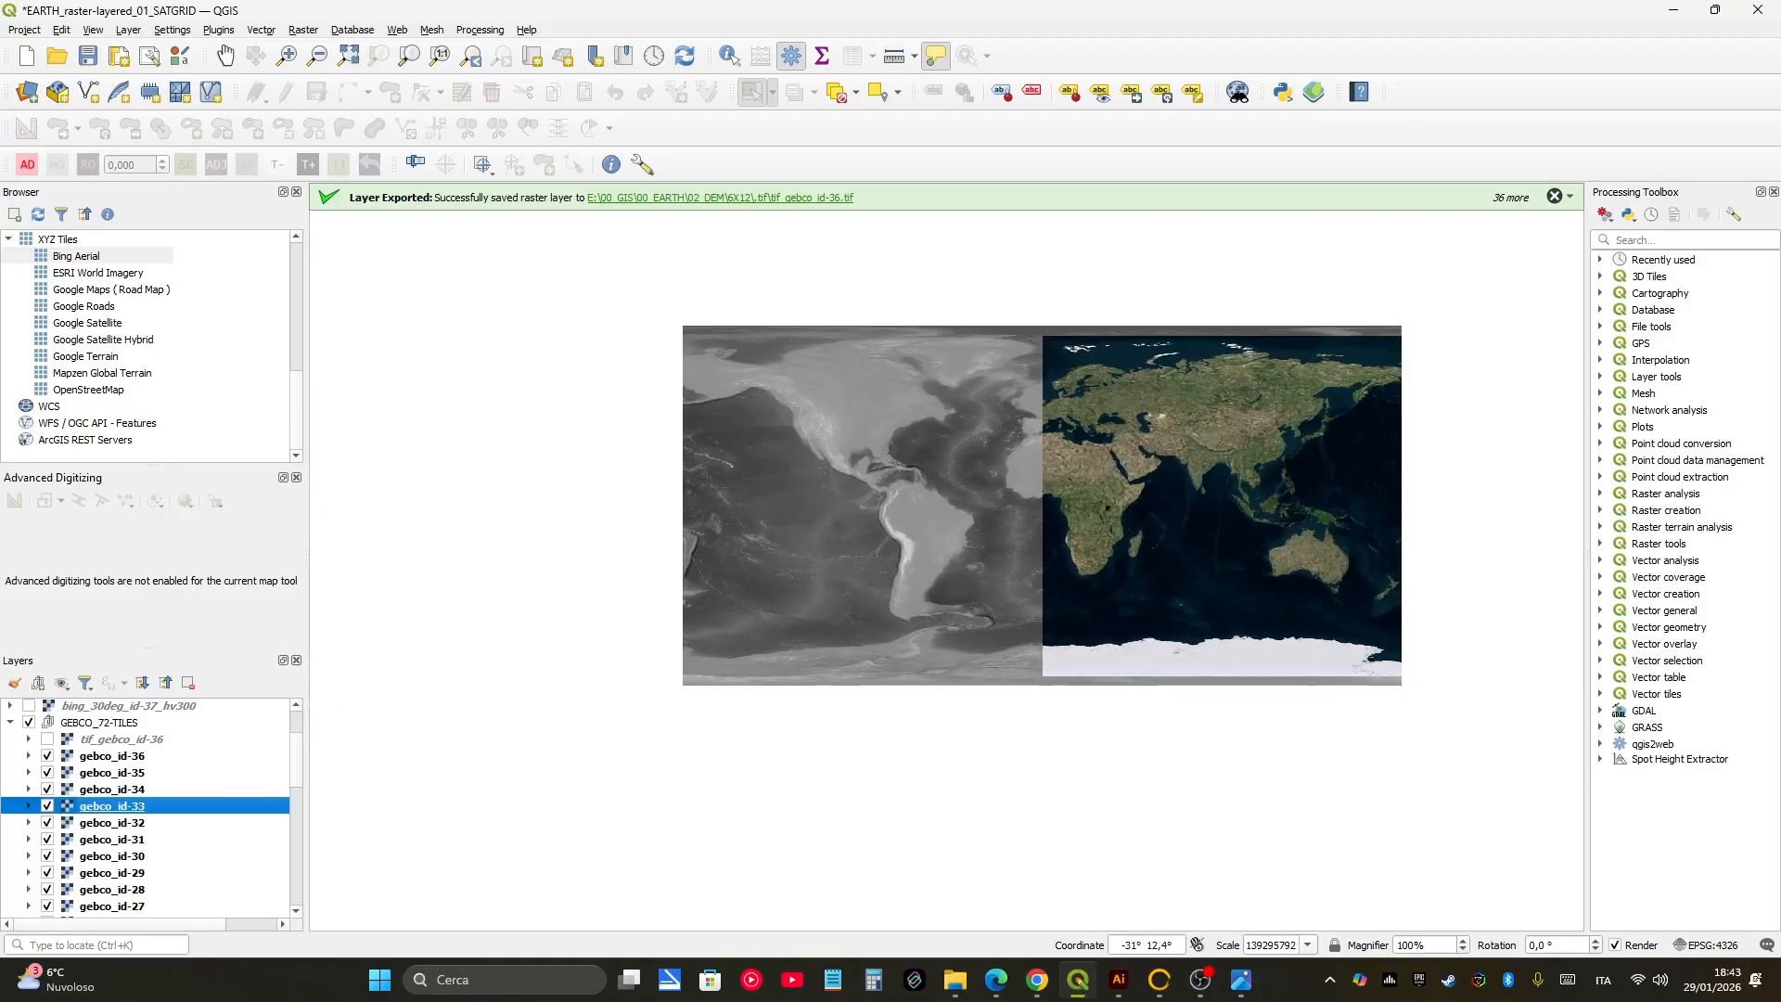
pyautogui.click(1078, 979)
# Step: In File Explorer, go to 00_GIS > DEM_Servers > 0_-_SERVERS > #download_gebco_net > DATA ( GRIDDED BATHYMETRY ) > GEBCO_2024
pyautogui.moveTo(954, 980)
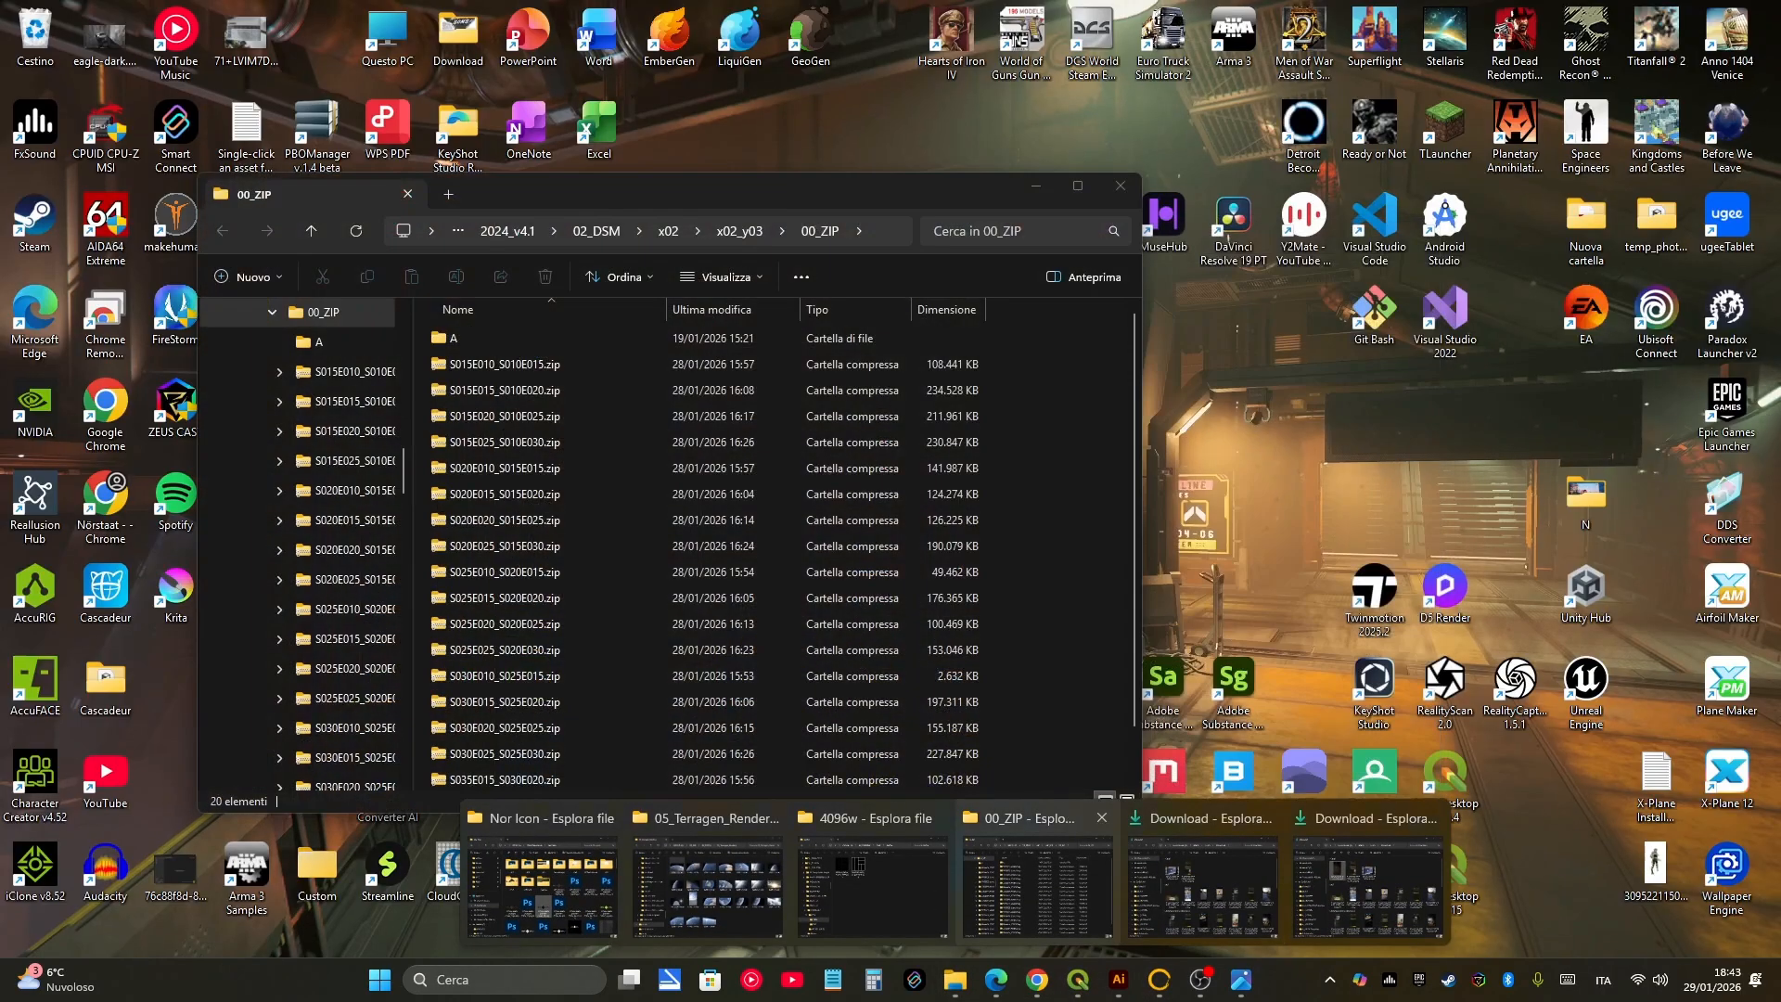
pyautogui.moveTo(872, 876)
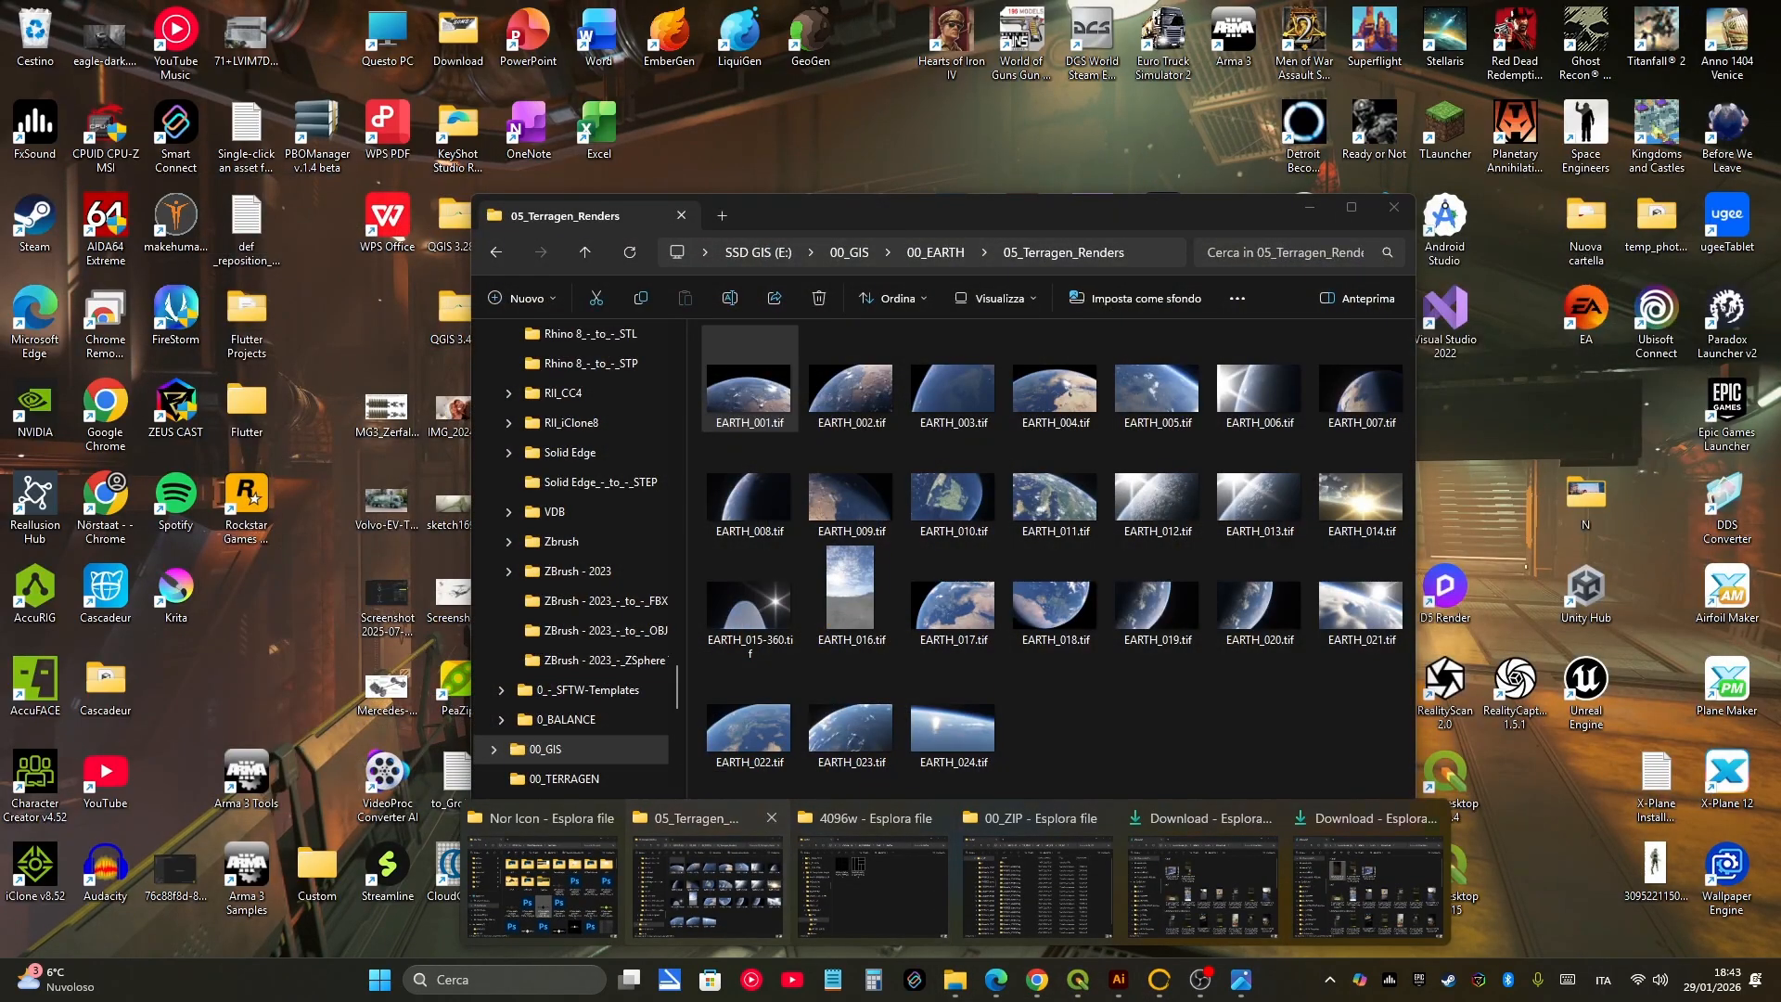
pyautogui.click(707, 882)
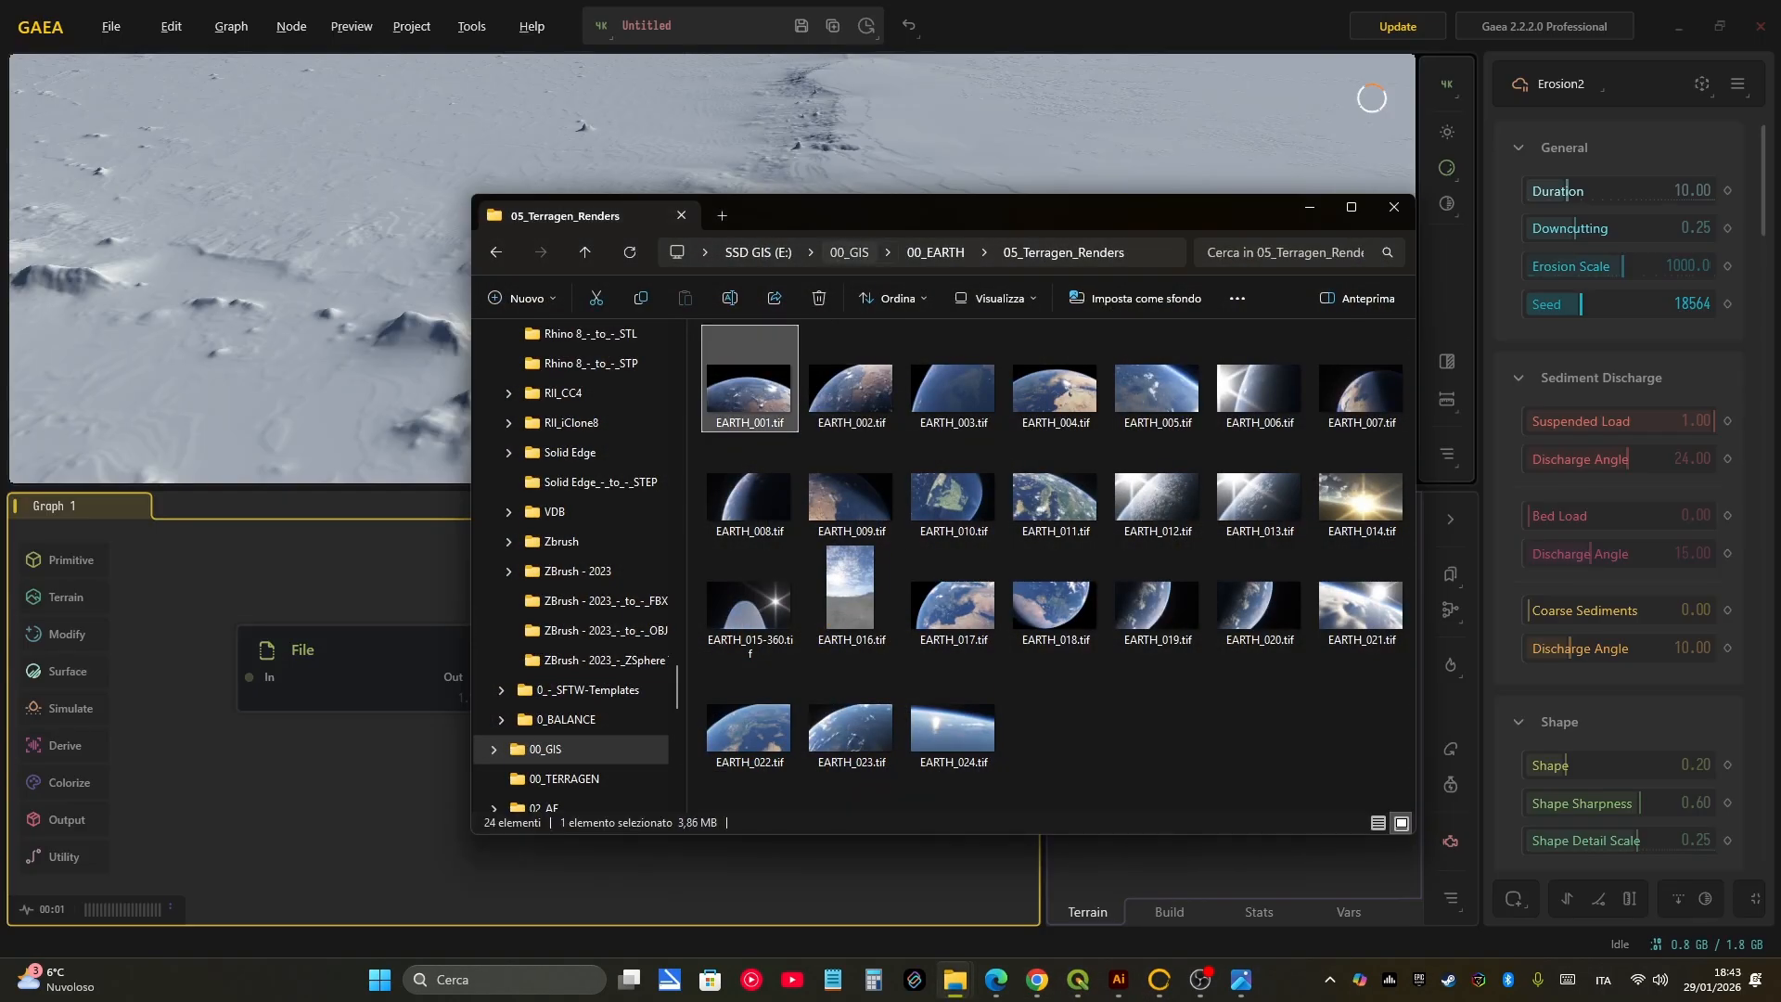
pyautogui.click(849, 253)
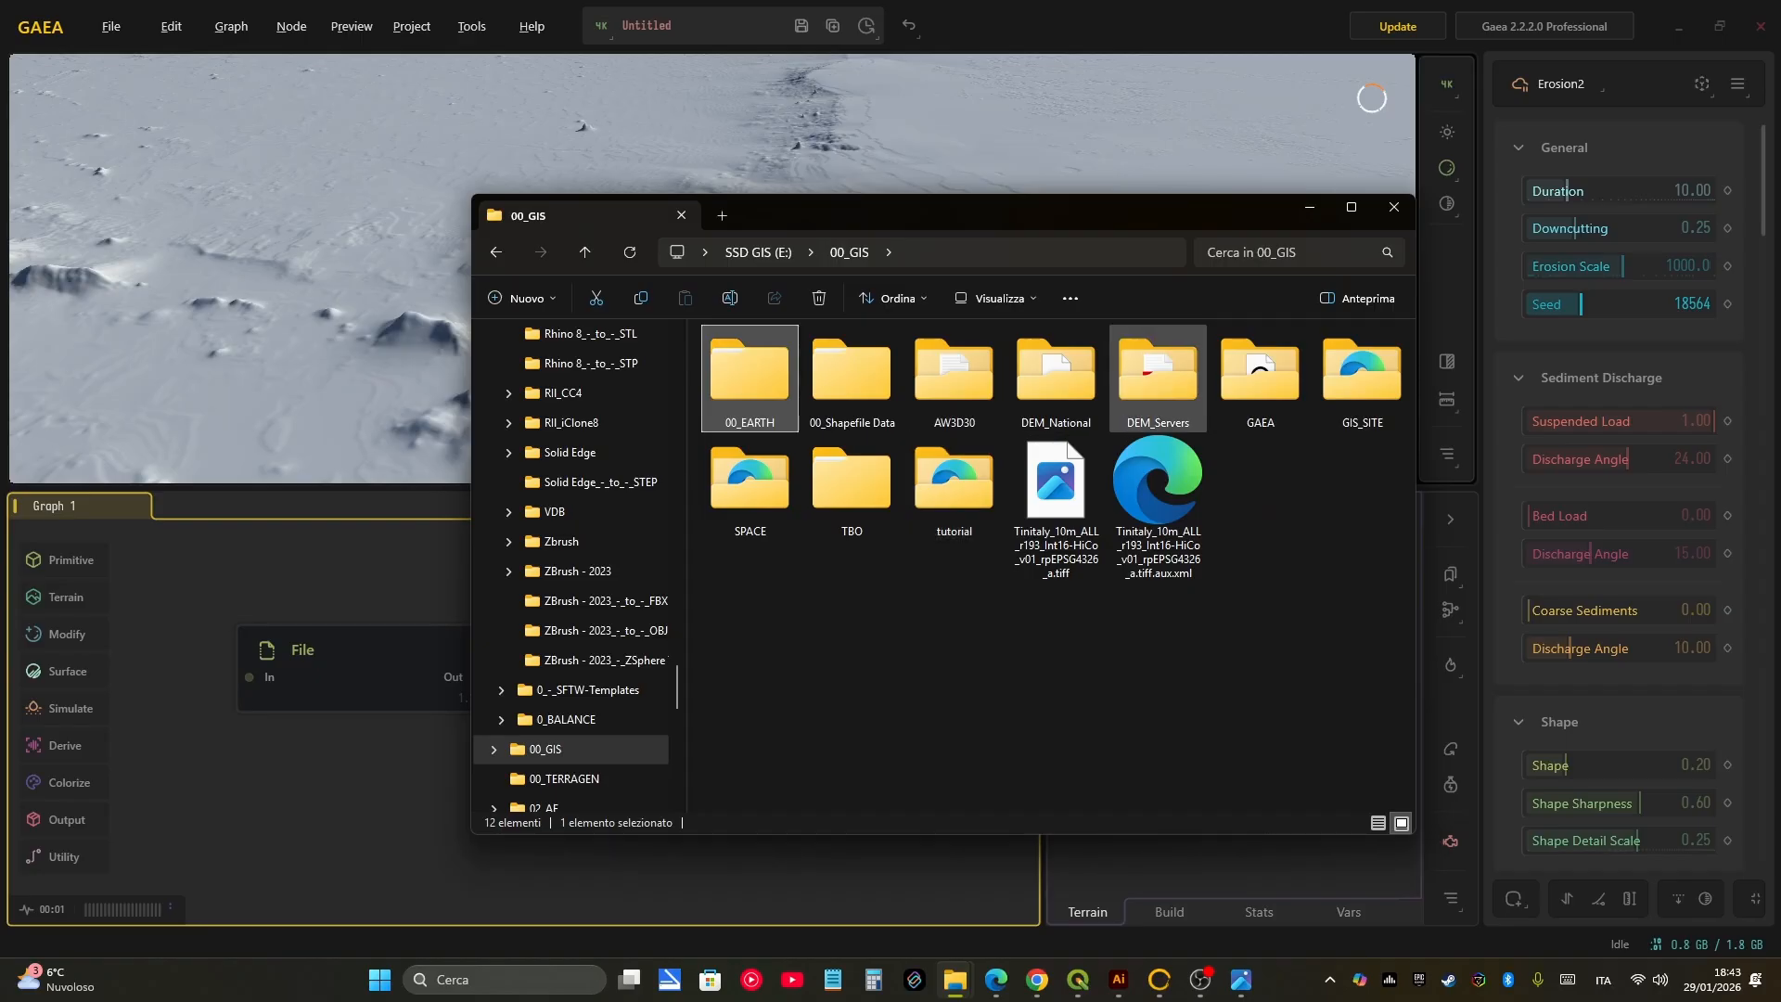
pyautogui.doubleClick(1158, 380)
pyautogui.doubleClick(753, 359)
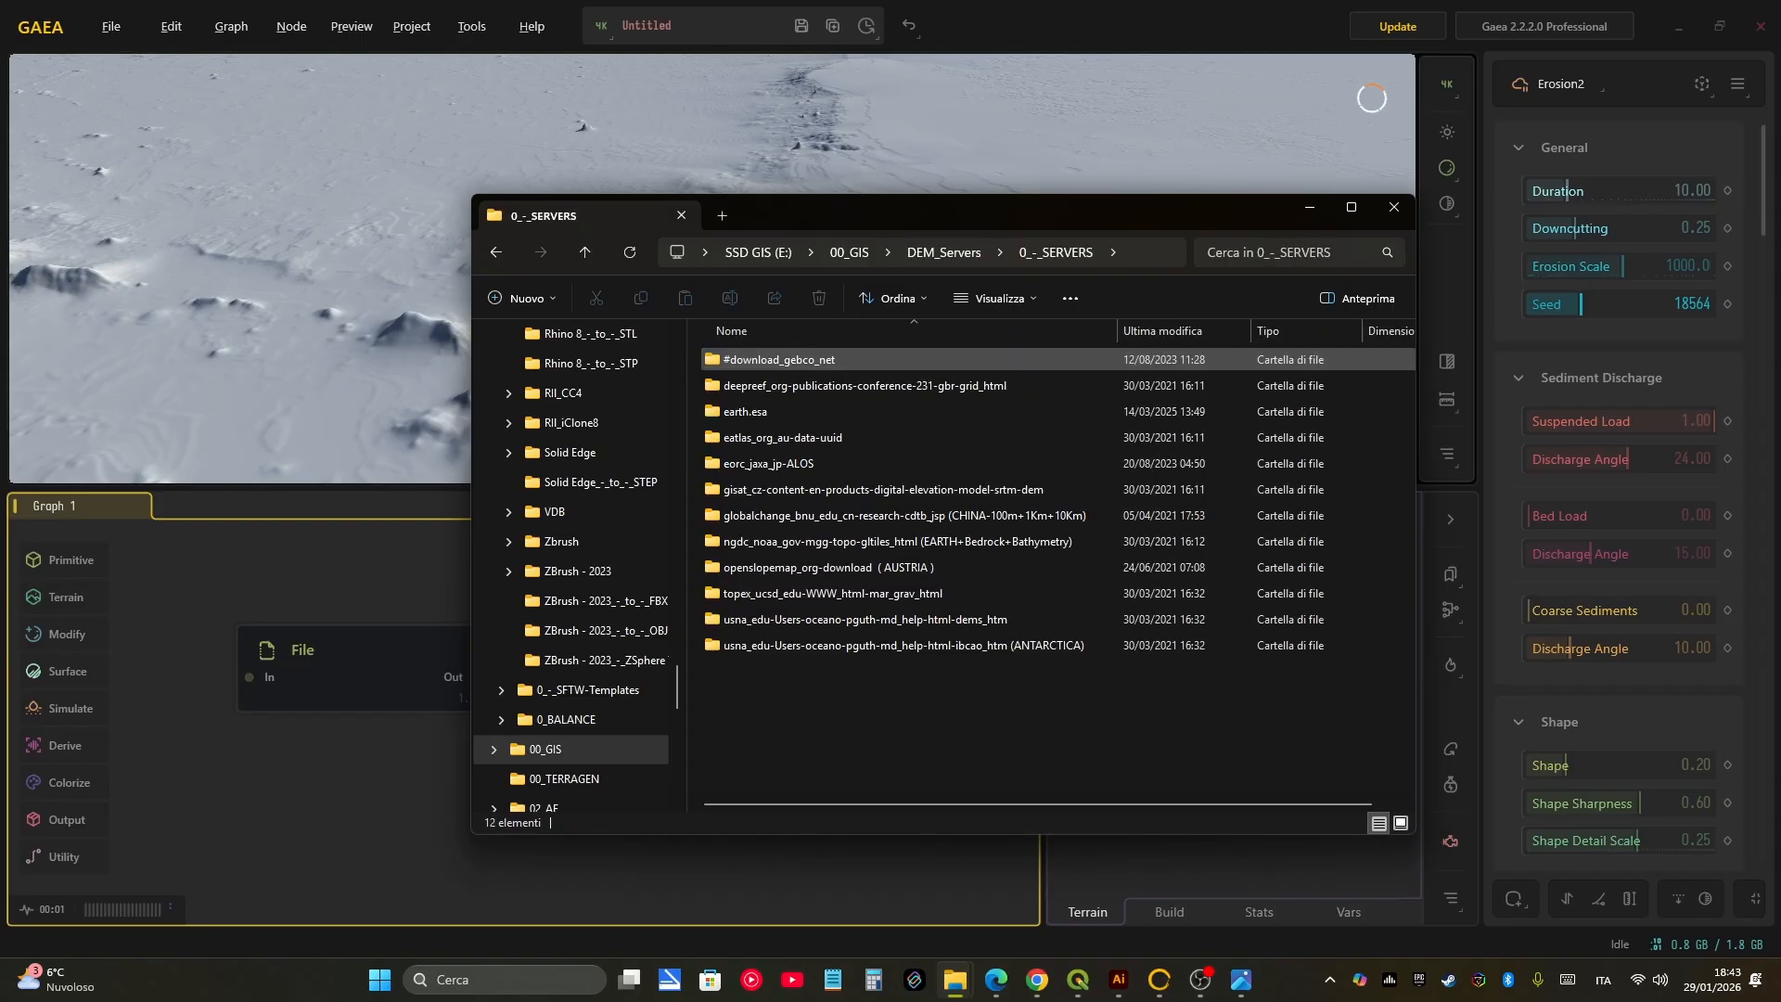
pyautogui.doubleClick(780, 359)
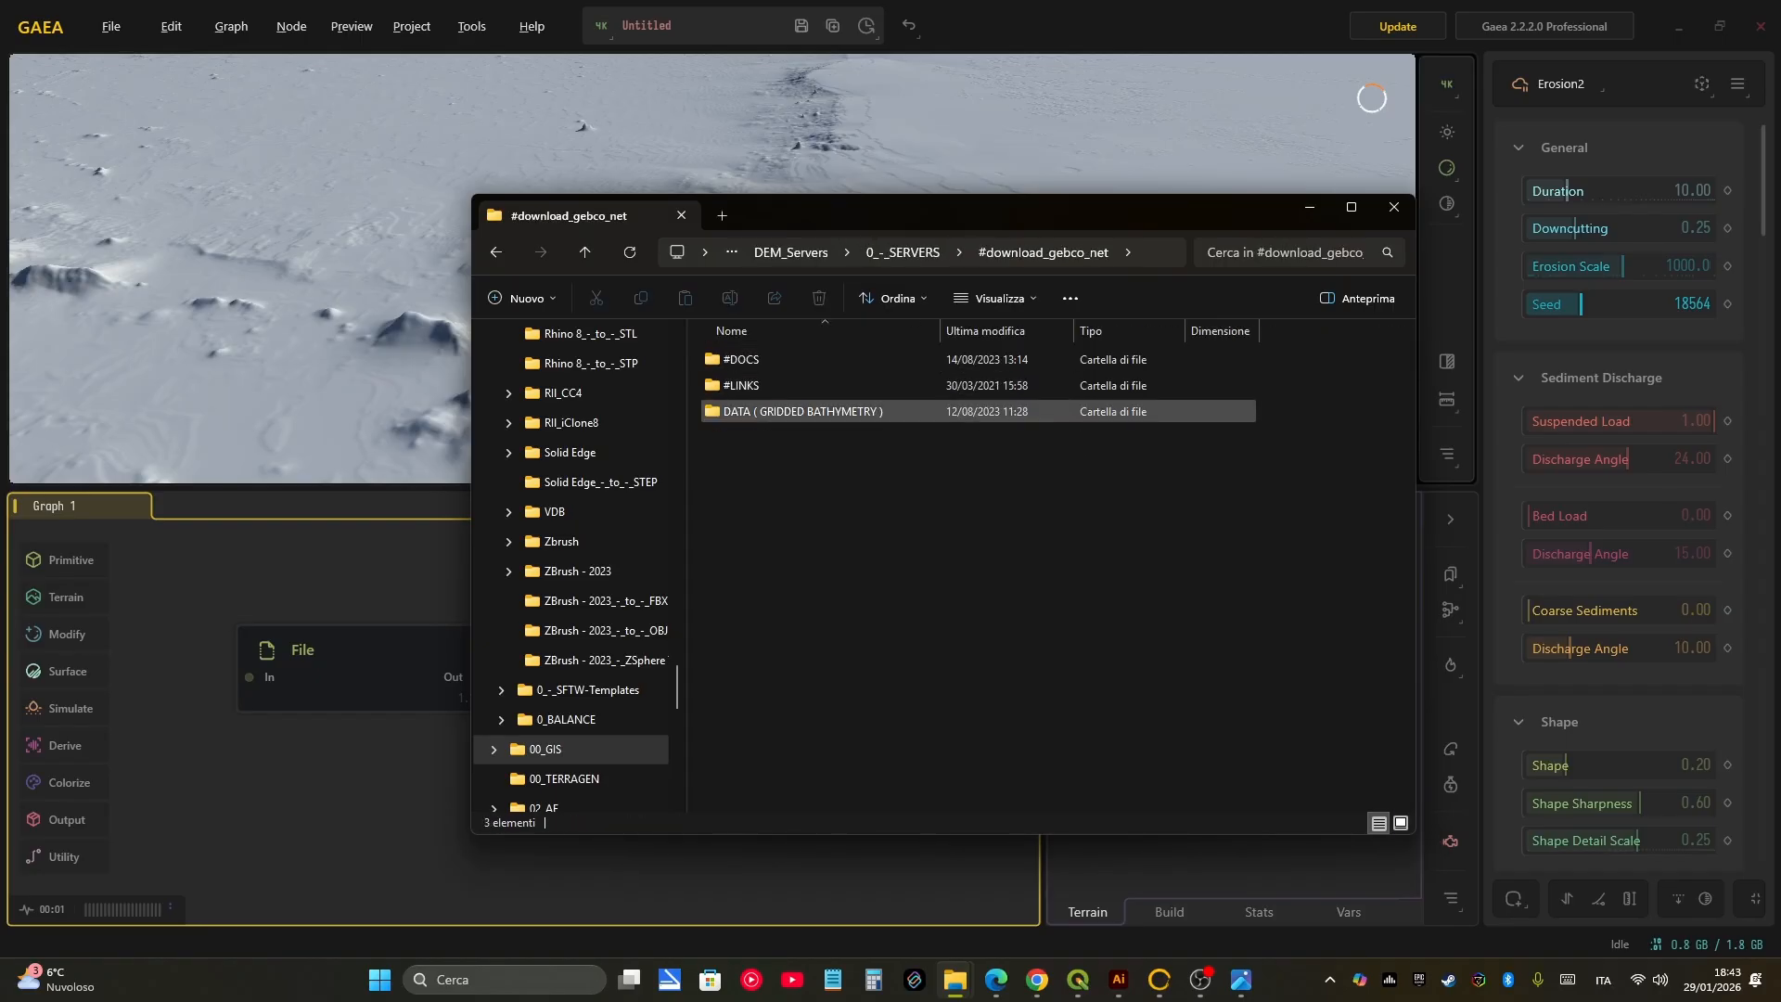
pyautogui.doubleClick(802, 411)
pyautogui.doubleClick(788, 411)
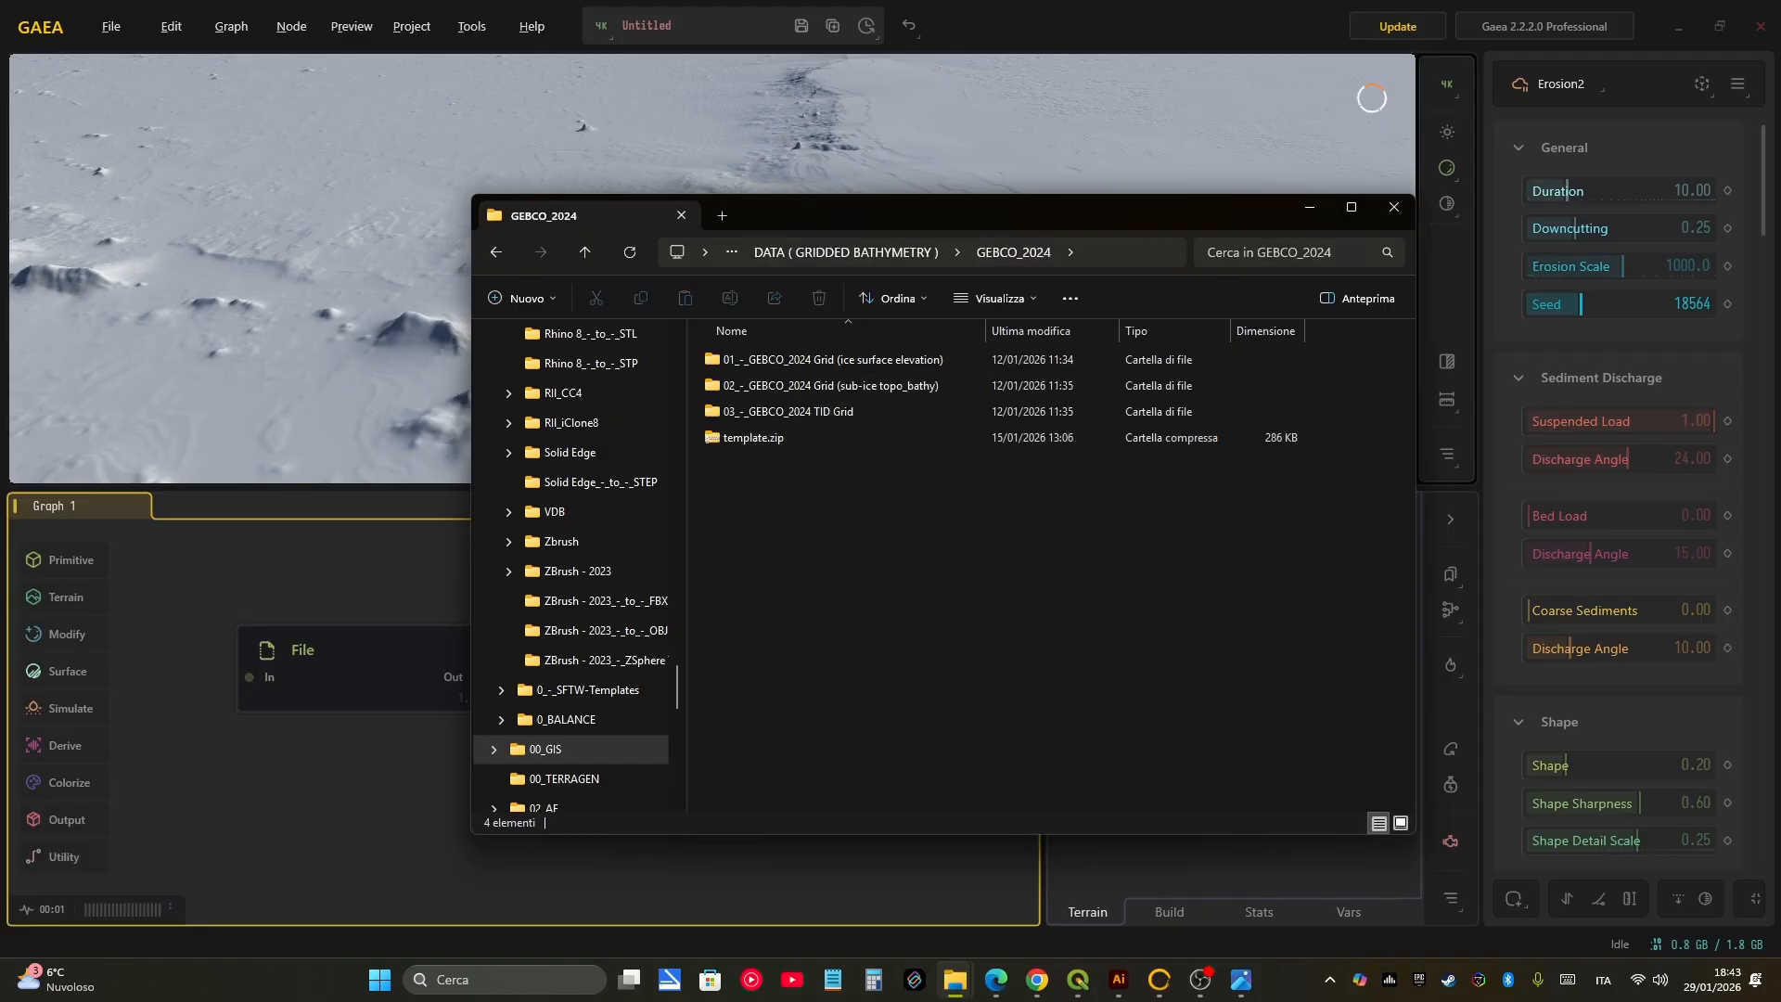
# Step: Open the 02_-_GEBCO_2024 Grid (sub-ice topo_bathy) folder and look through its #ZIP and gebco_2024_geotiff subfolders
pyautogui.doubleClick(779, 385)
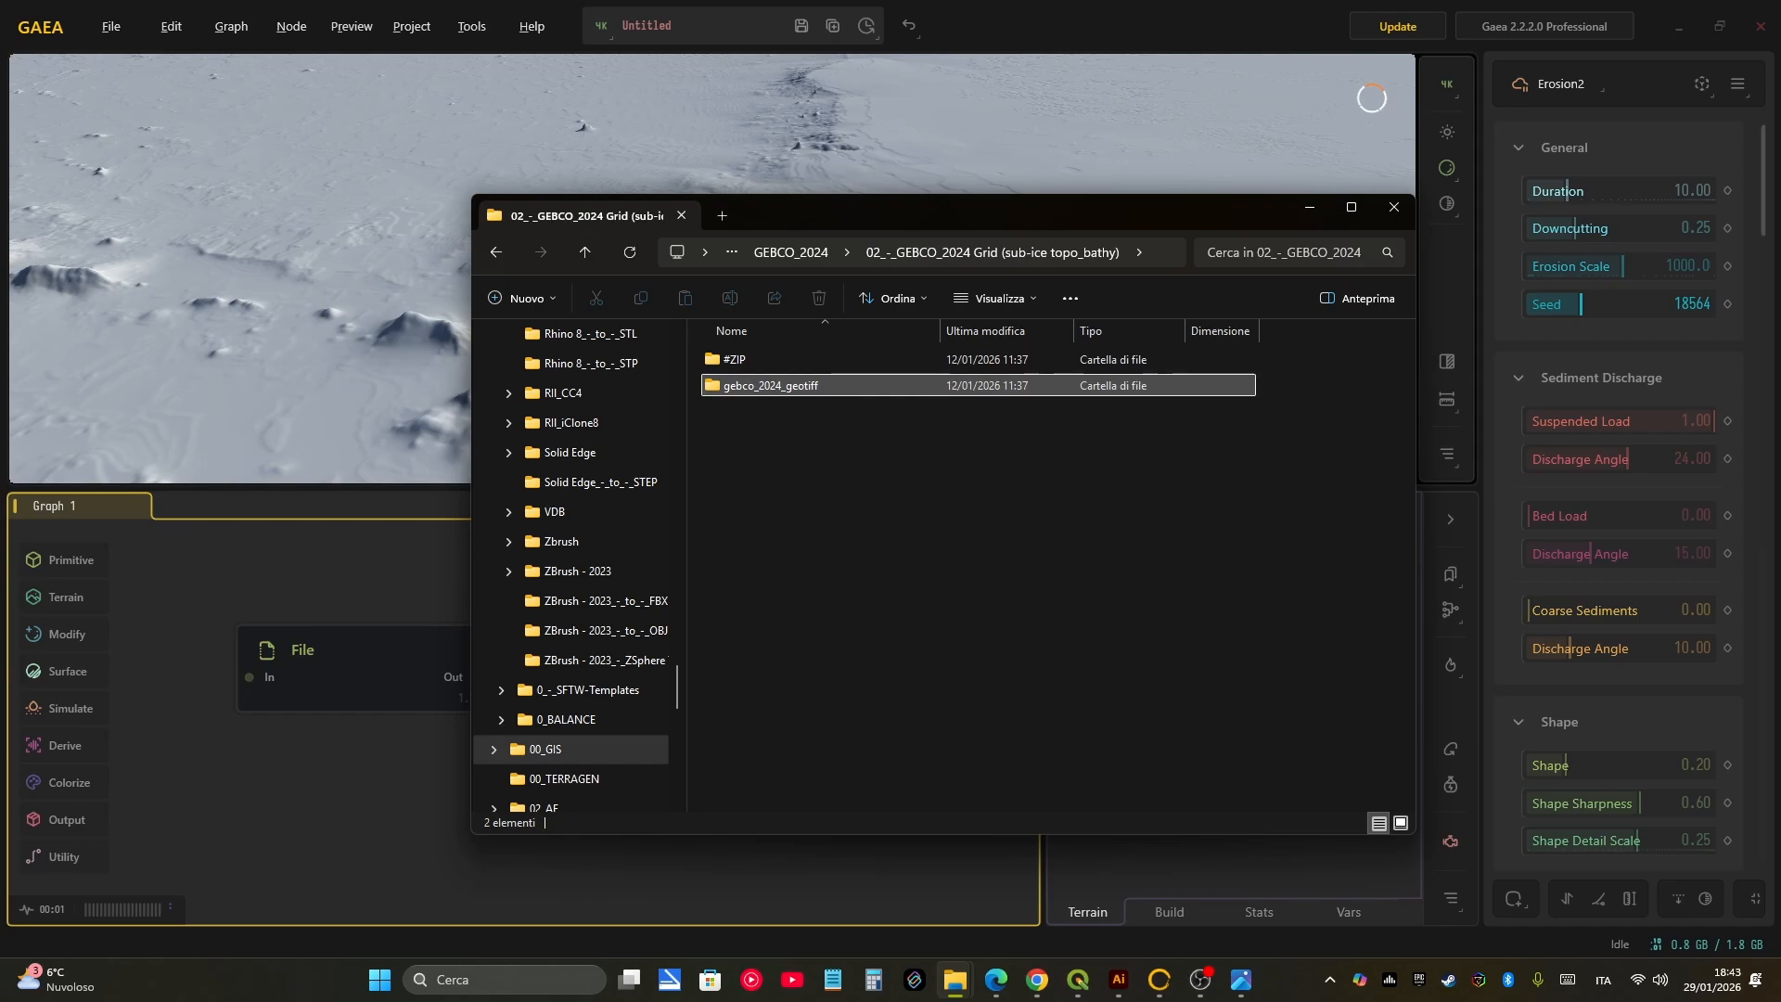
pyautogui.doubleClick(770, 385)
pyautogui.click(586, 253)
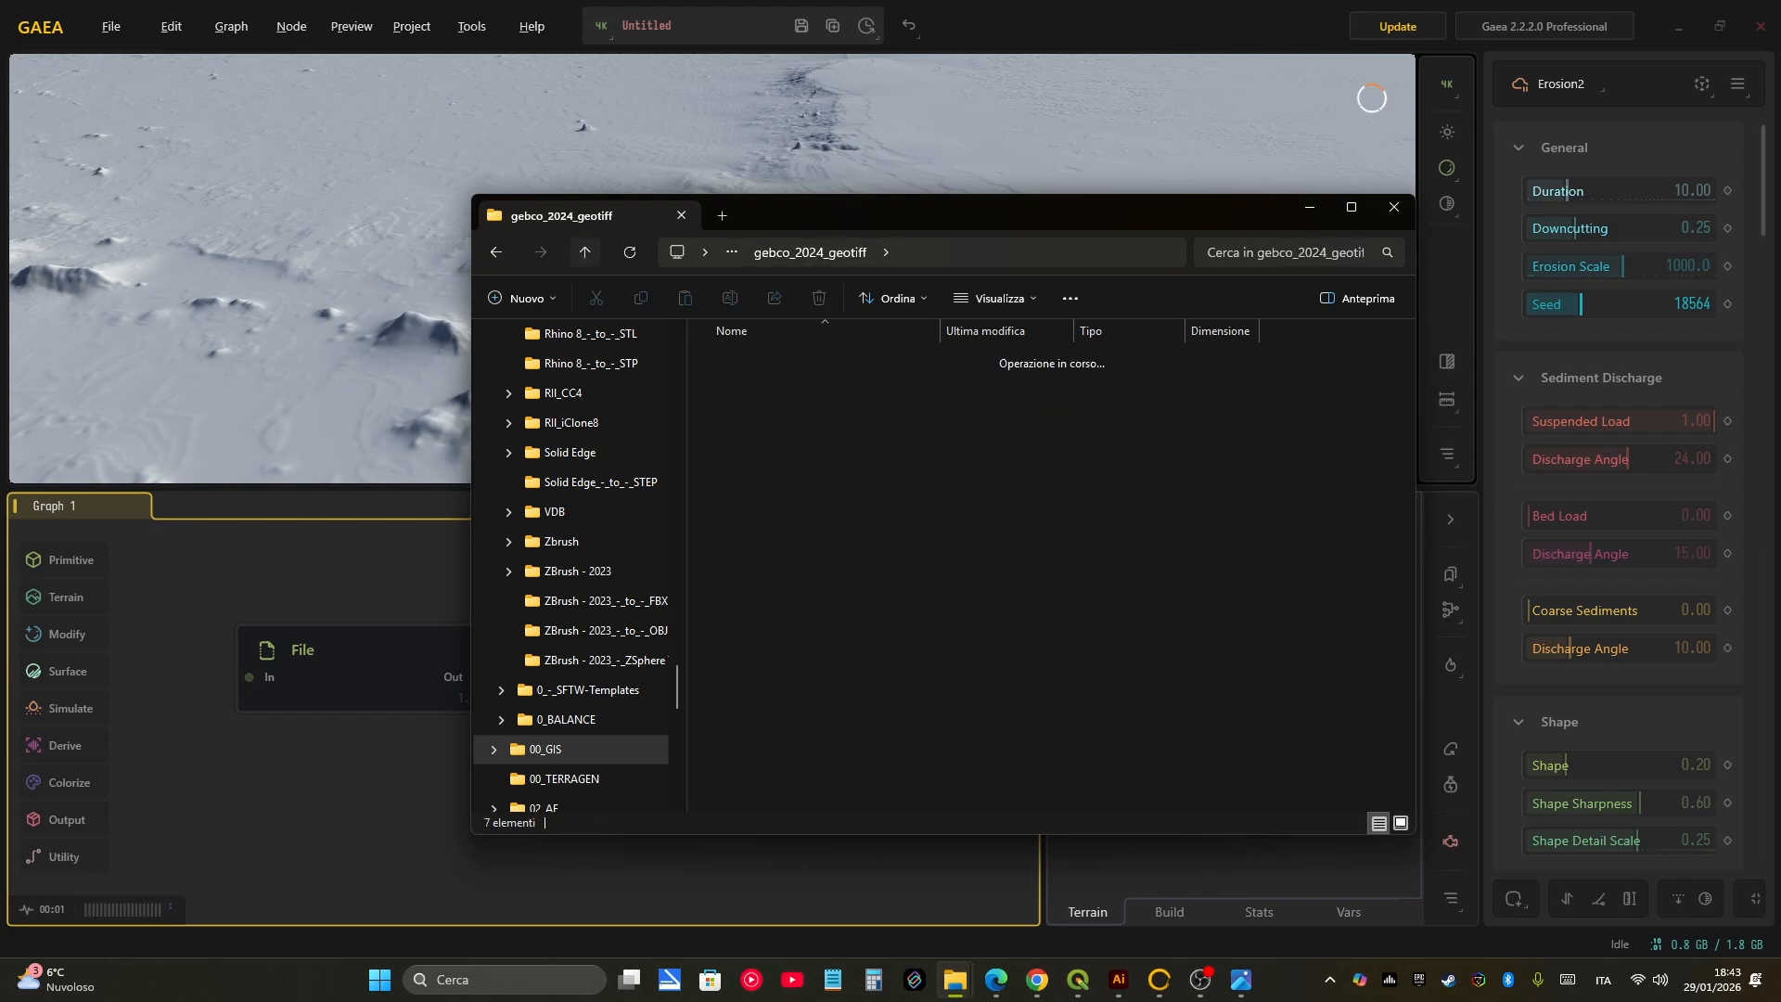
pyautogui.doubleClick(761, 360)
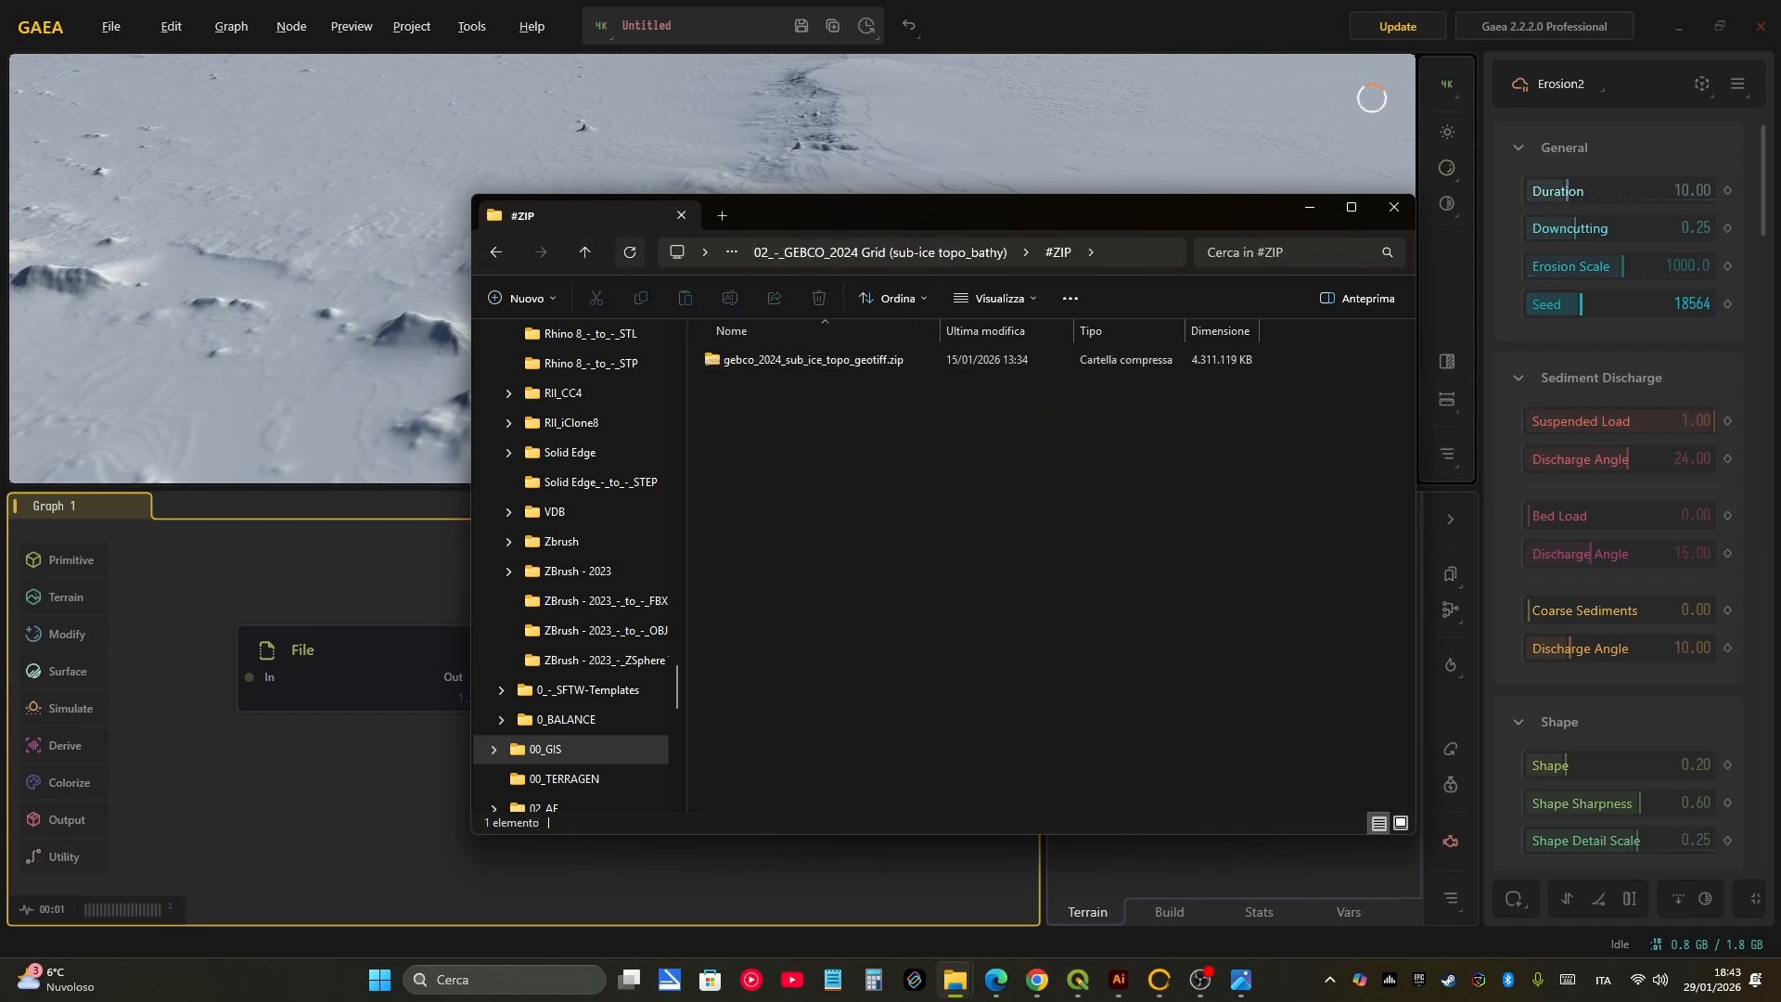
pyautogui.click(585, 252)
pyautogui.doubleClick(761, 385)
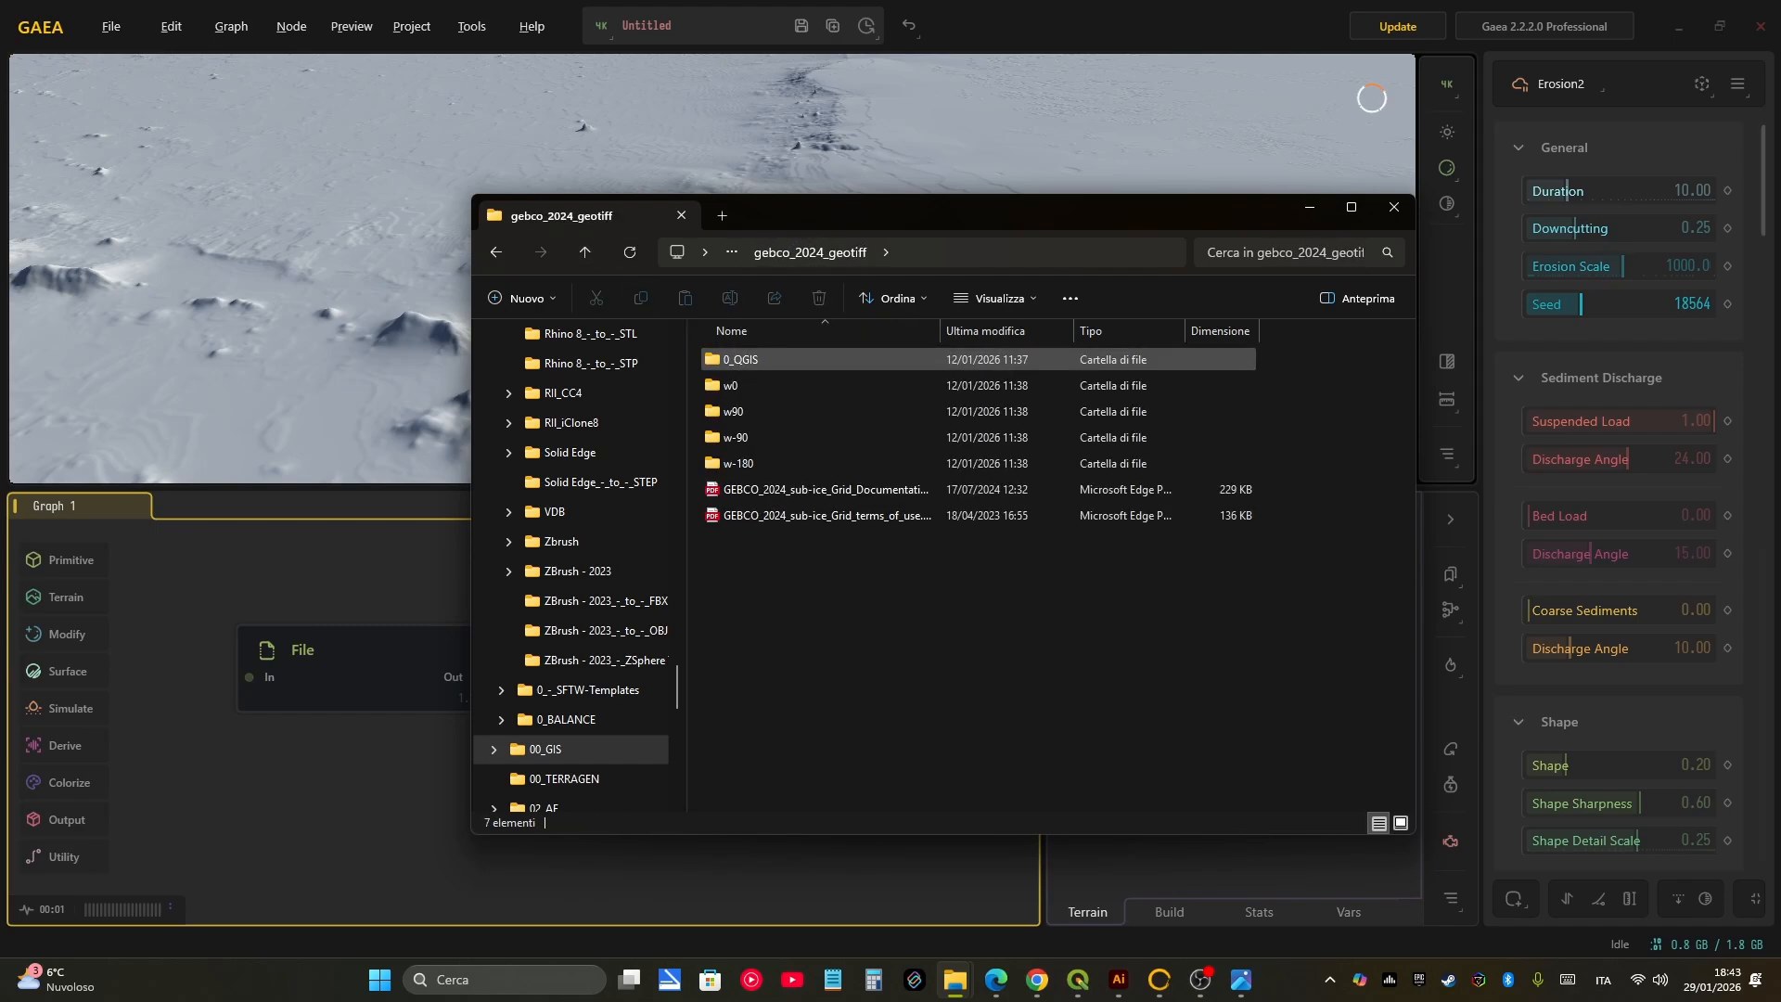
# Step: From the w0 folder, check the file details of gebco_2024_sub_ice_n0.0_s-90.0_w0.0_e90.0.tif and open it in the image viewer
pyautogui.doubleClick(742, 385)
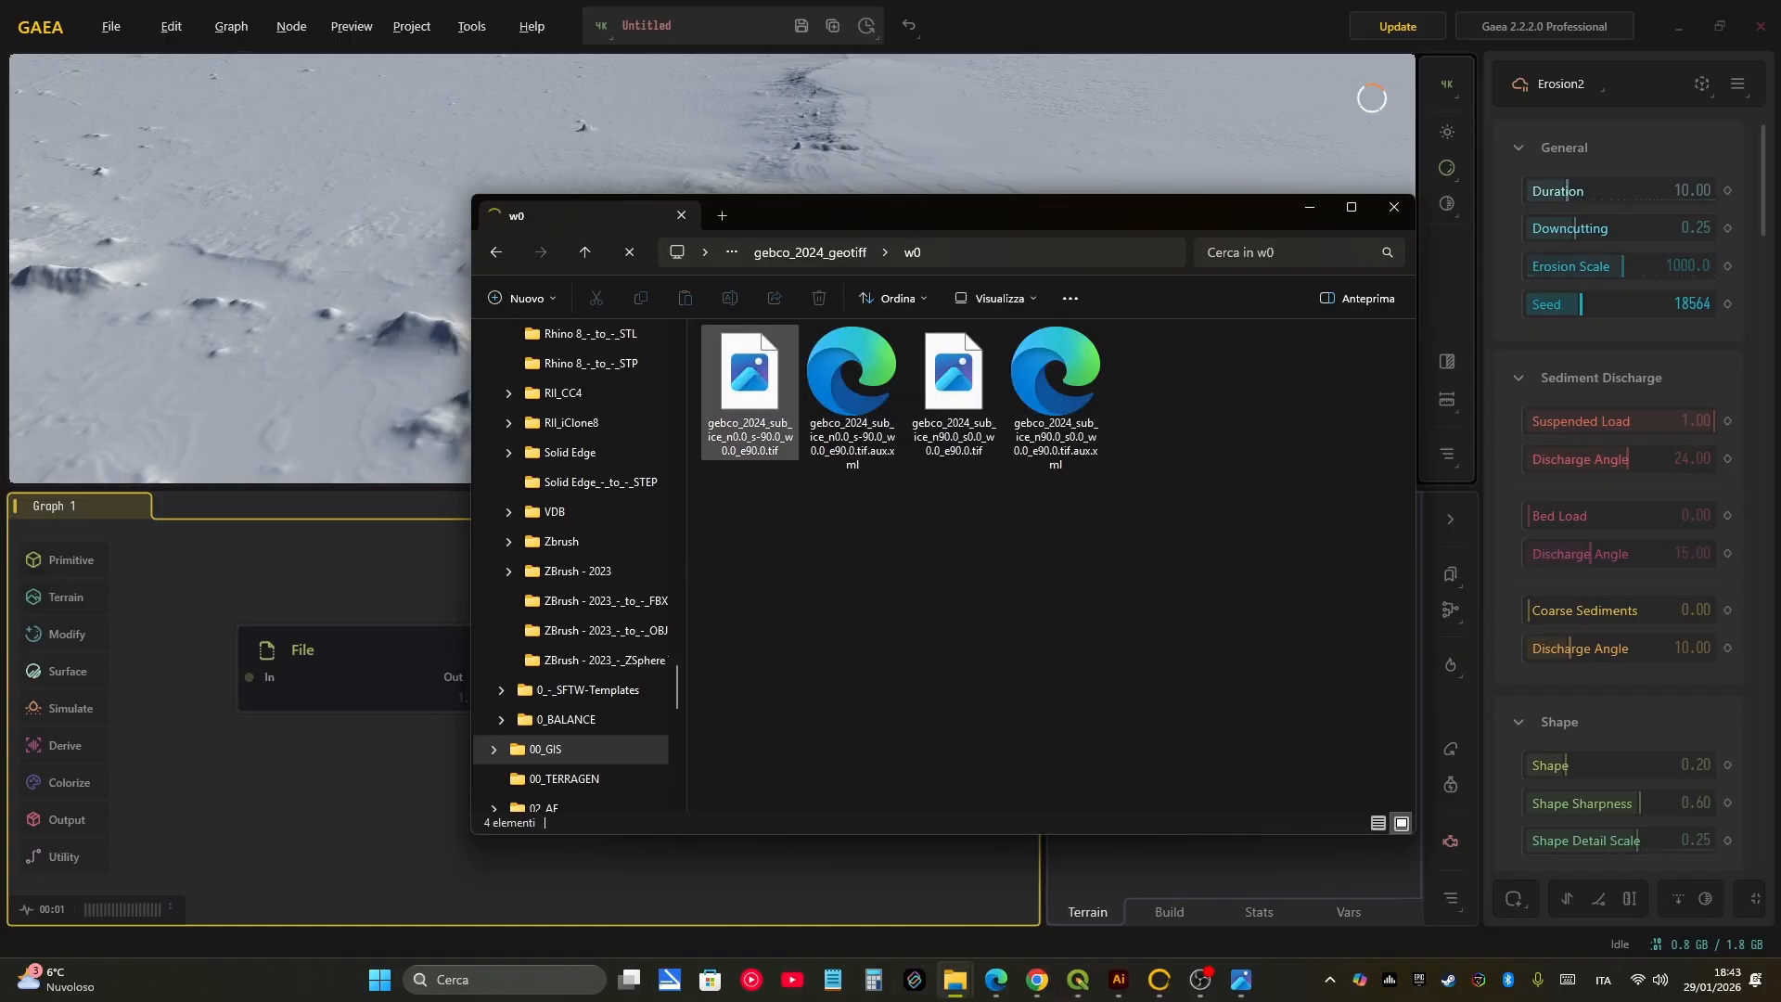
pyautogui.moveTo(752, 391)
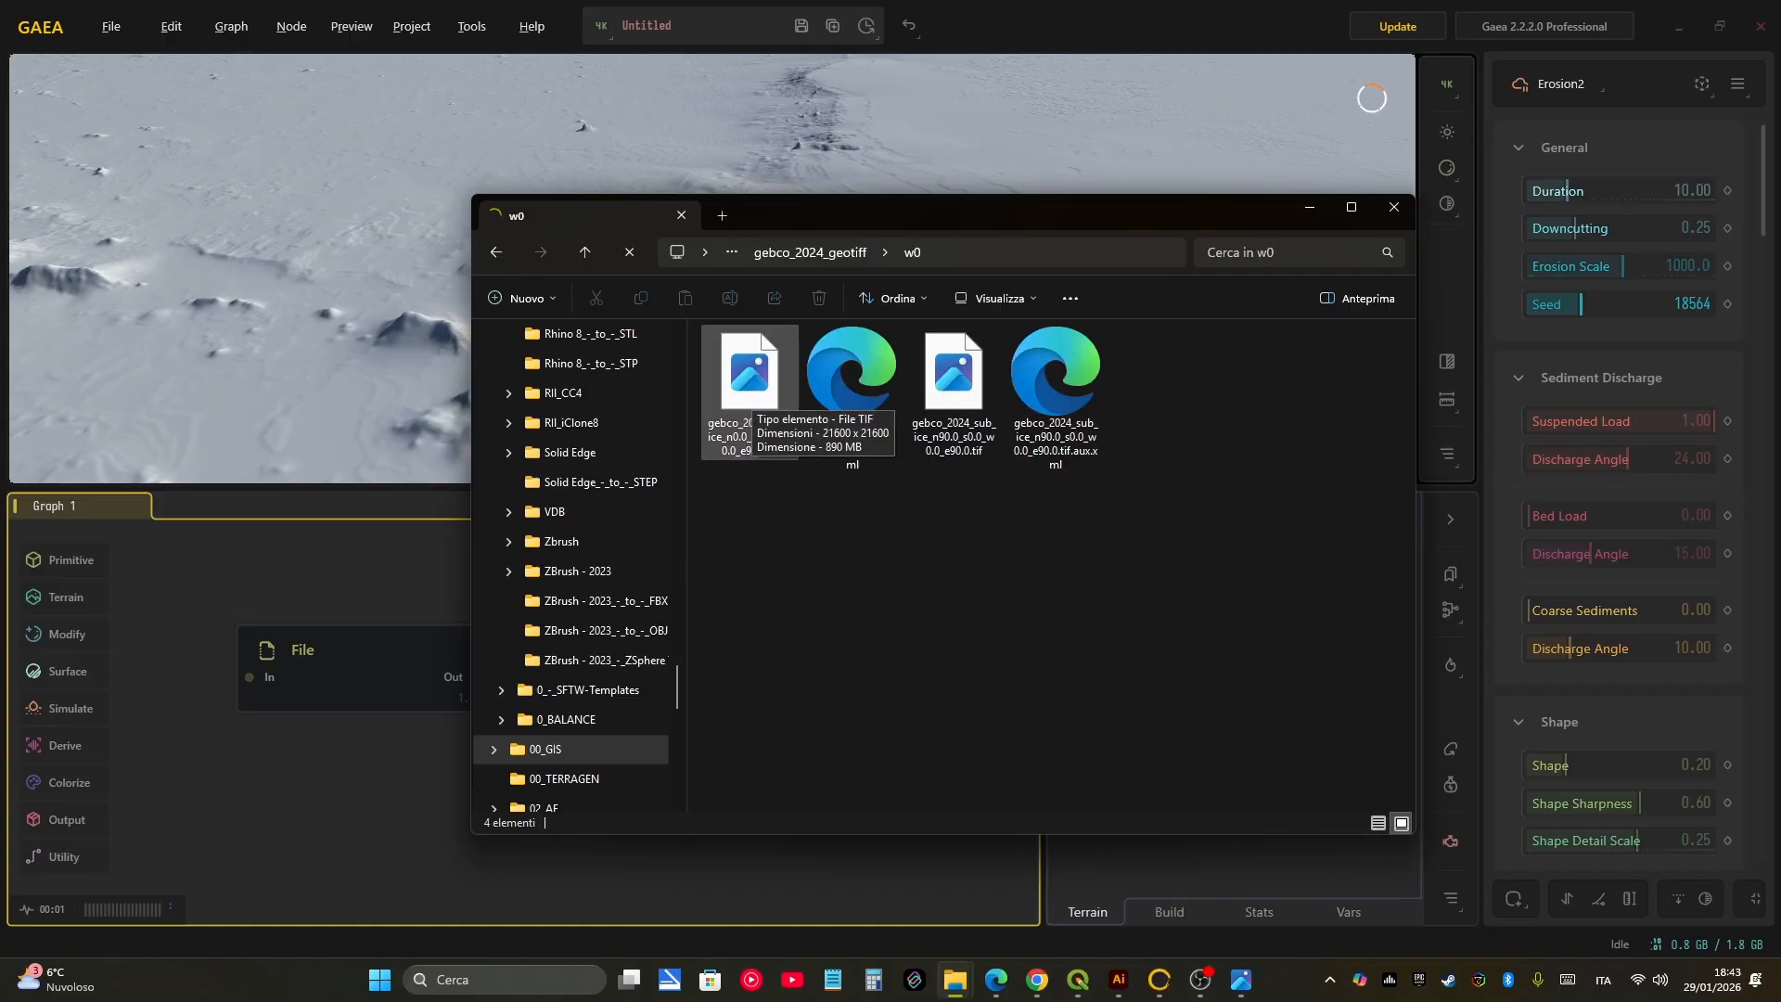
pyautogui.click(752, 392)
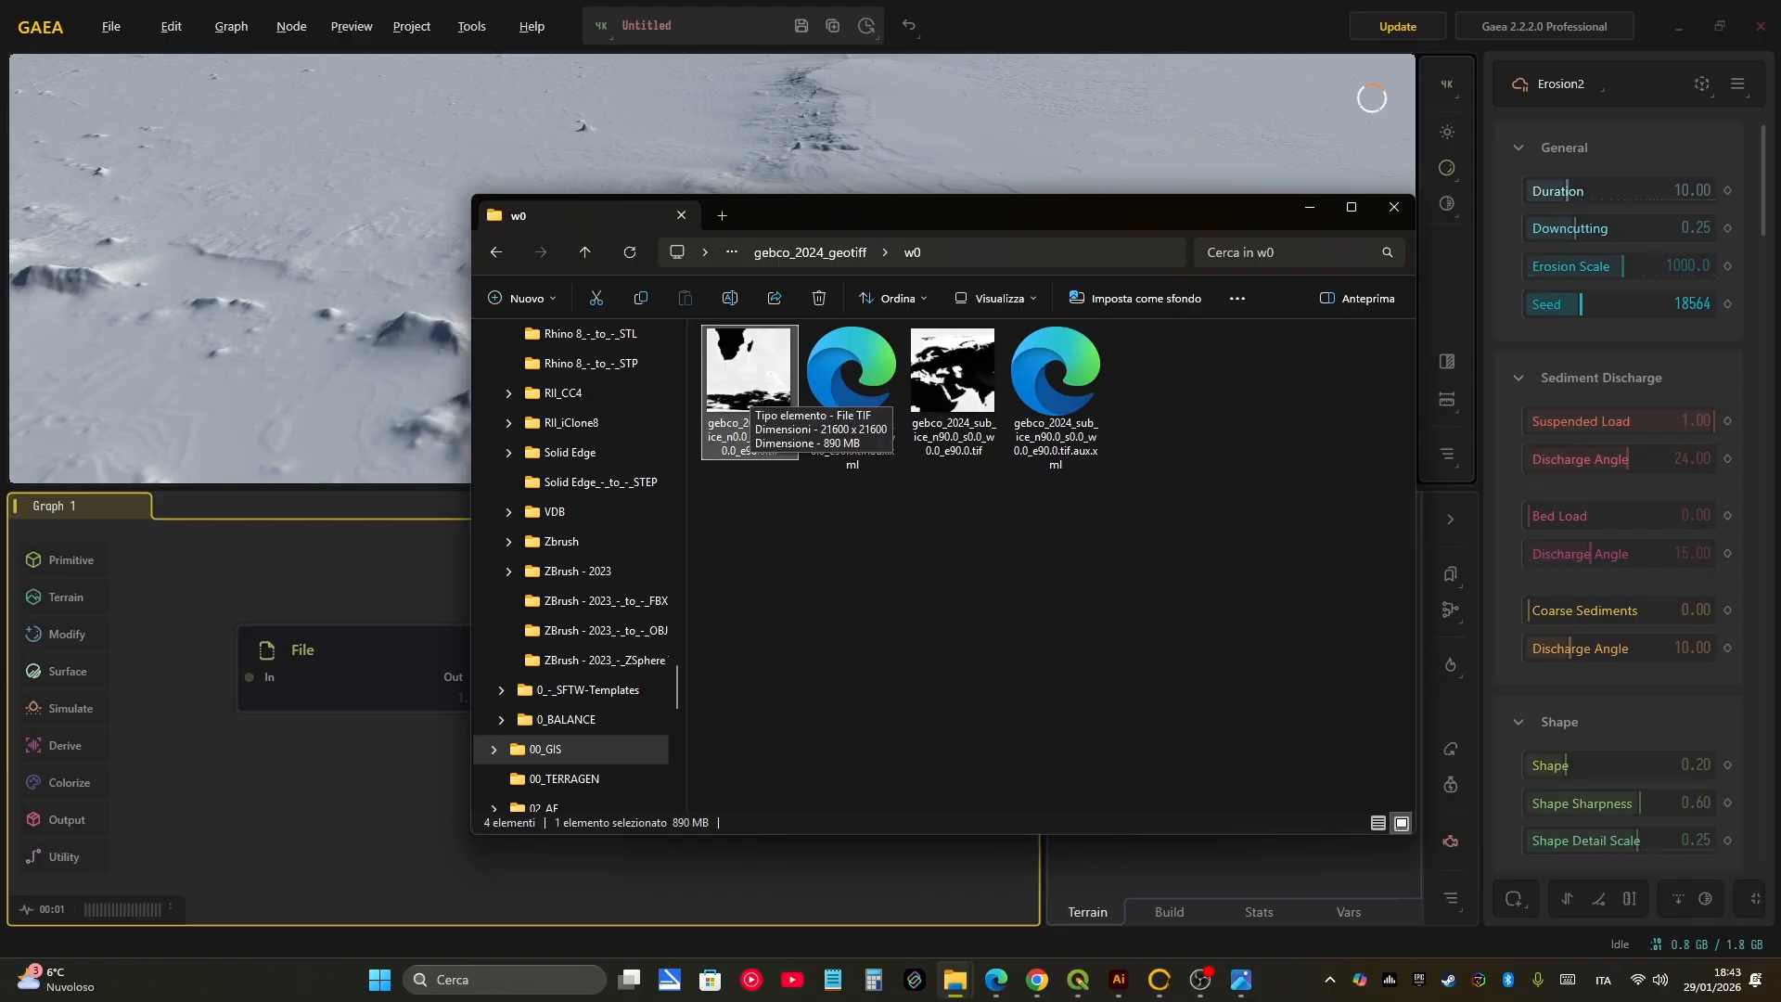
pyautogui.doubleClick(770, 375)
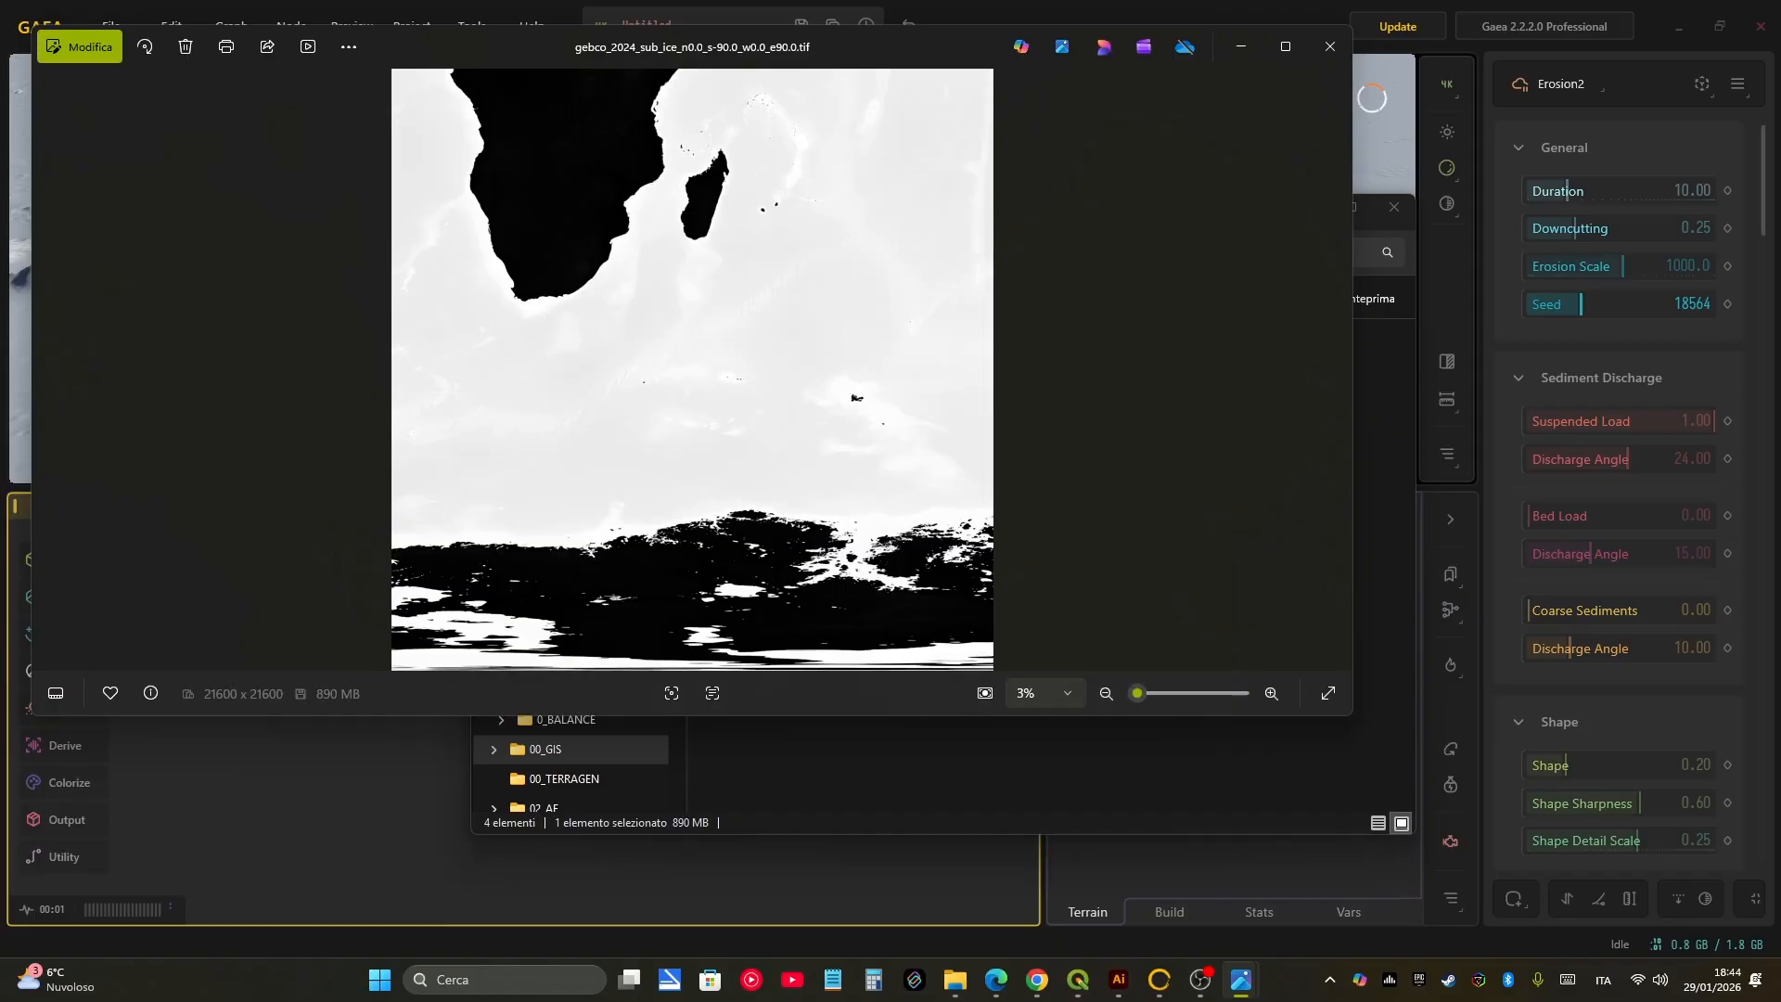
# Step: Examine the tile image around Madagascar and the small Indian Ocean islands at high magnification, and close the viewer
pyautogui.scroll(5, 686, 184)
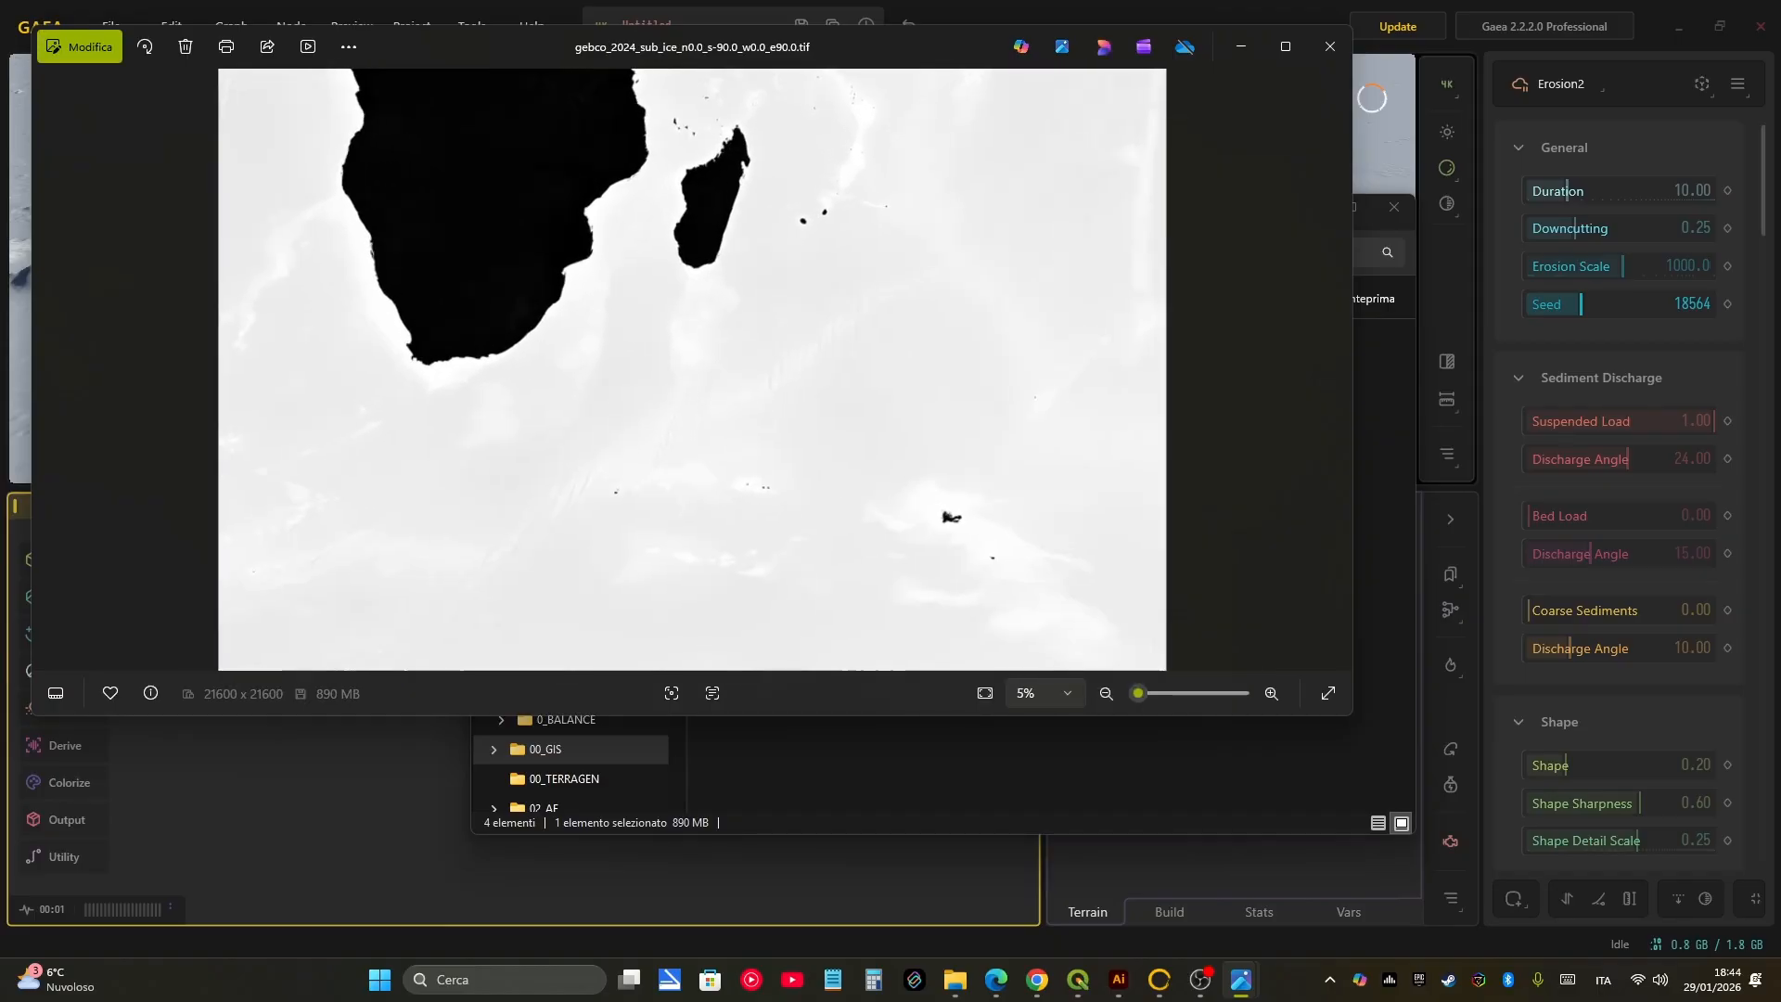
pyautogui.scroll(5, 1187, 84)
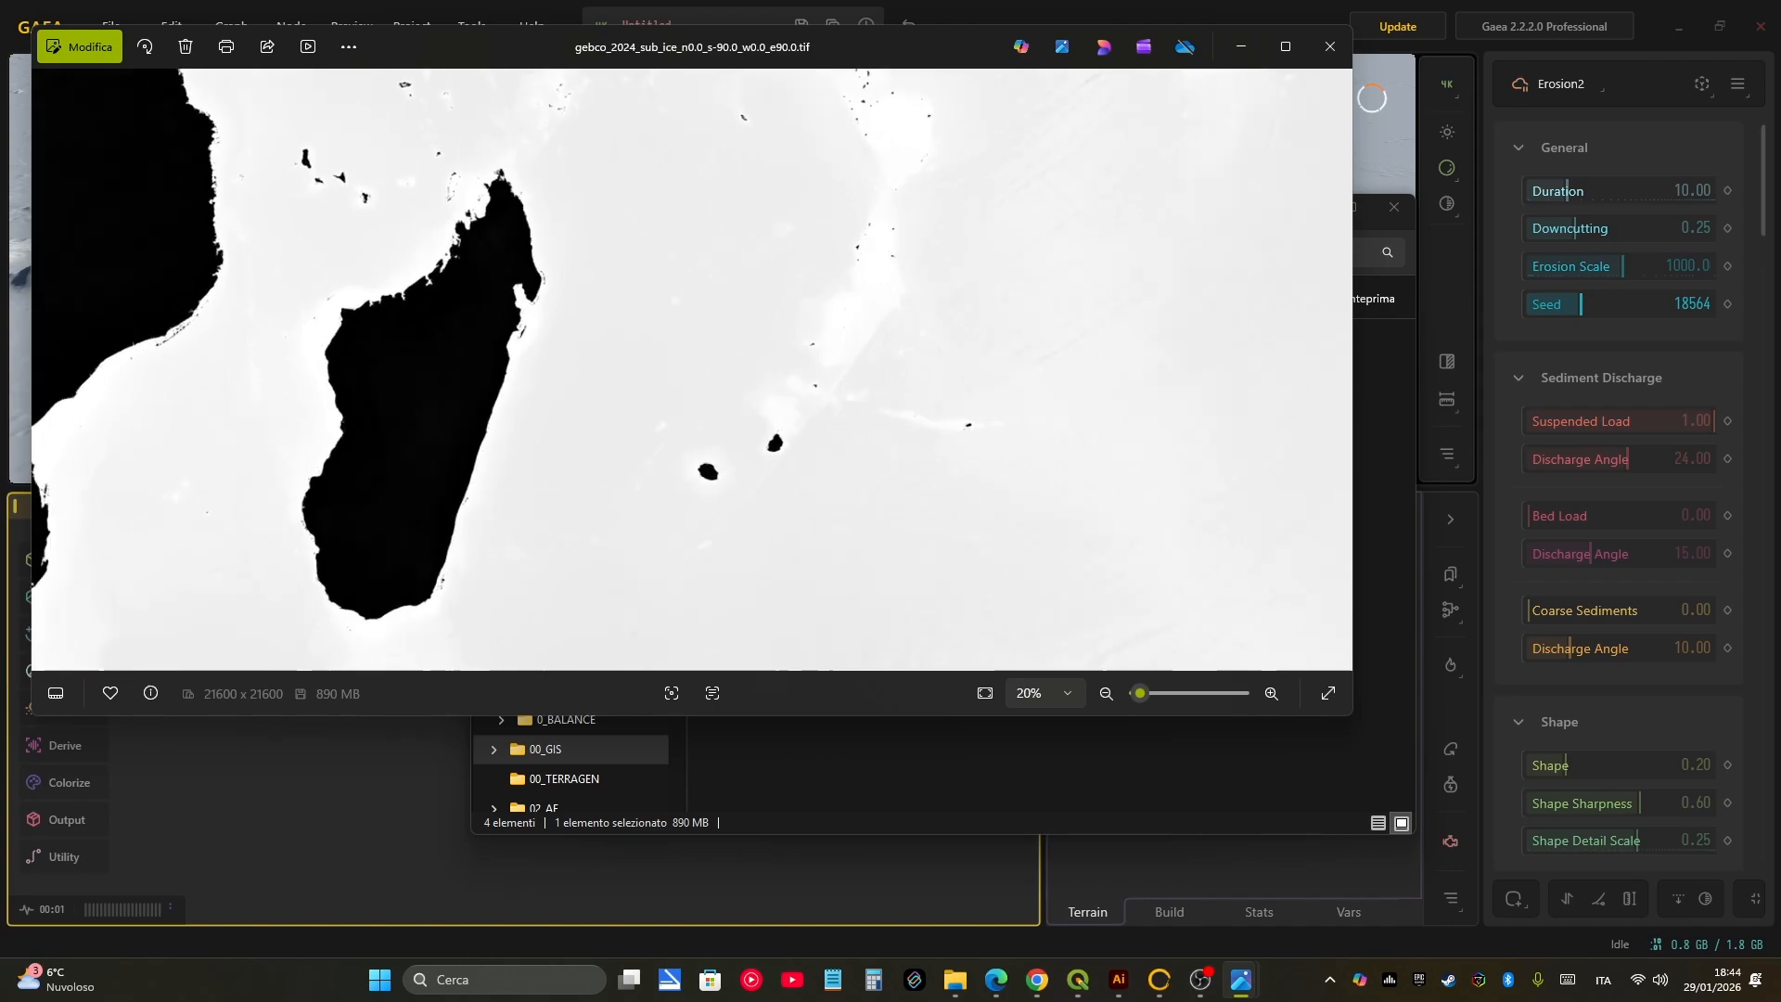
pyautogui.scroll(5, 1225, 204)
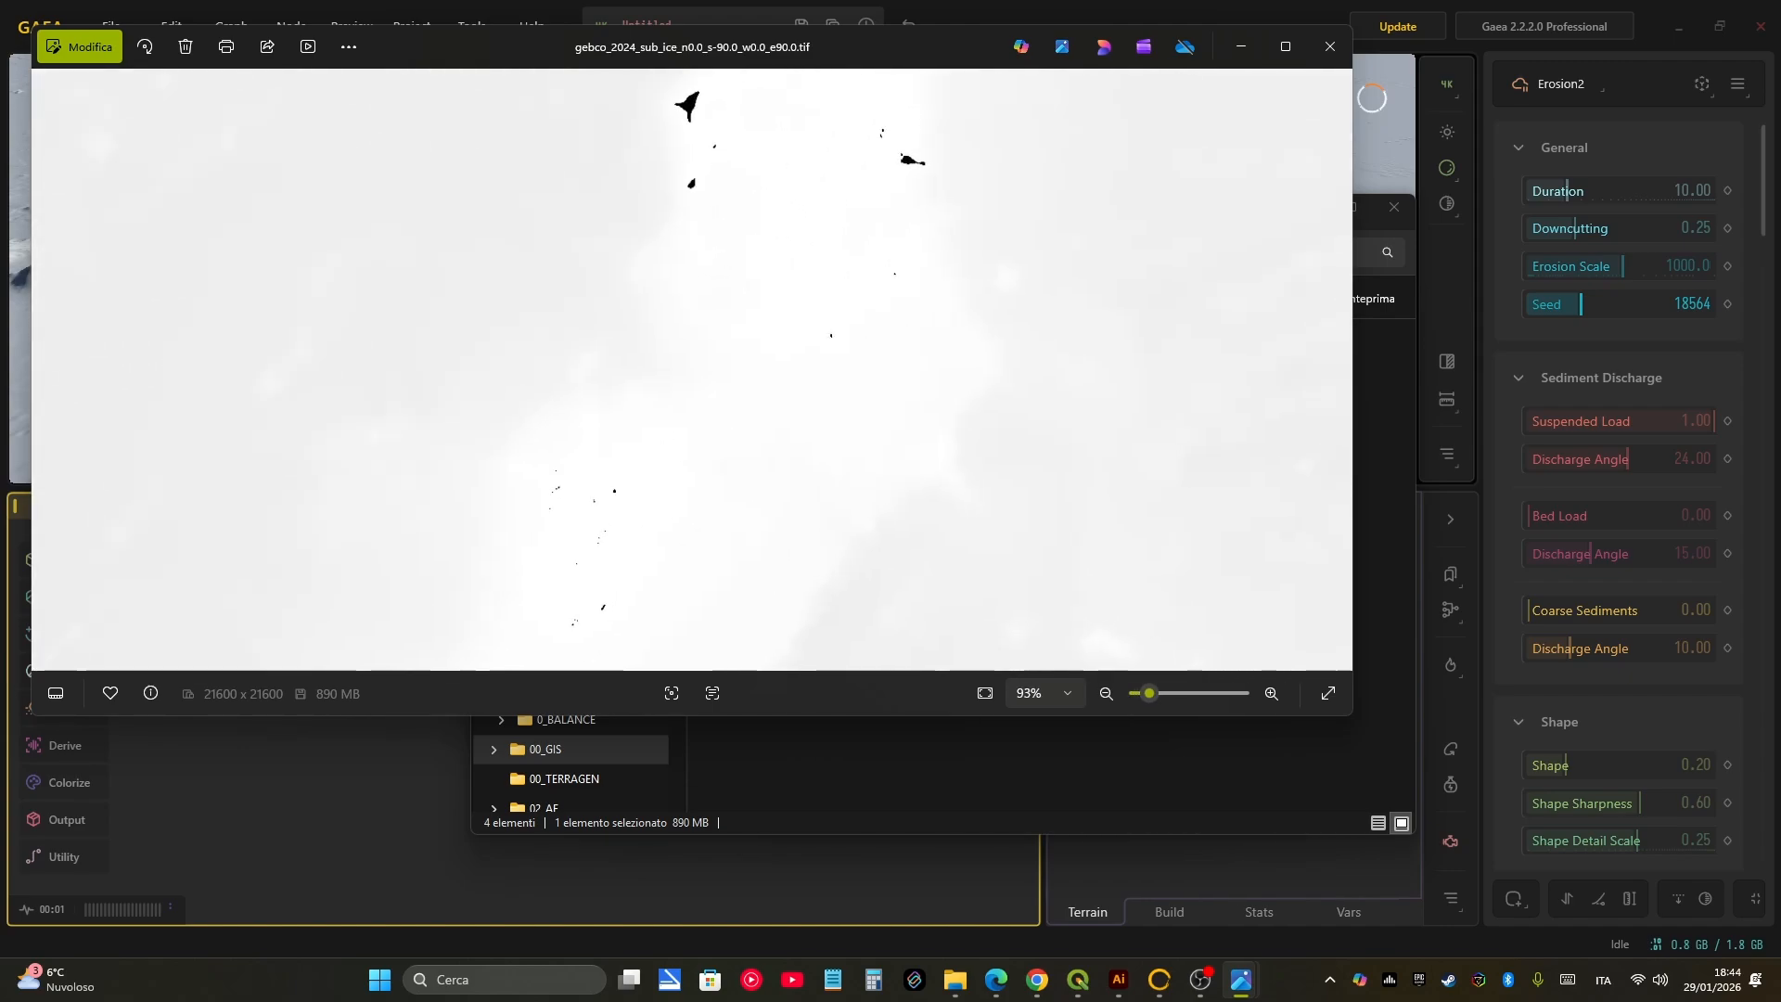
pyautogui.scroll(6, 563, 211)
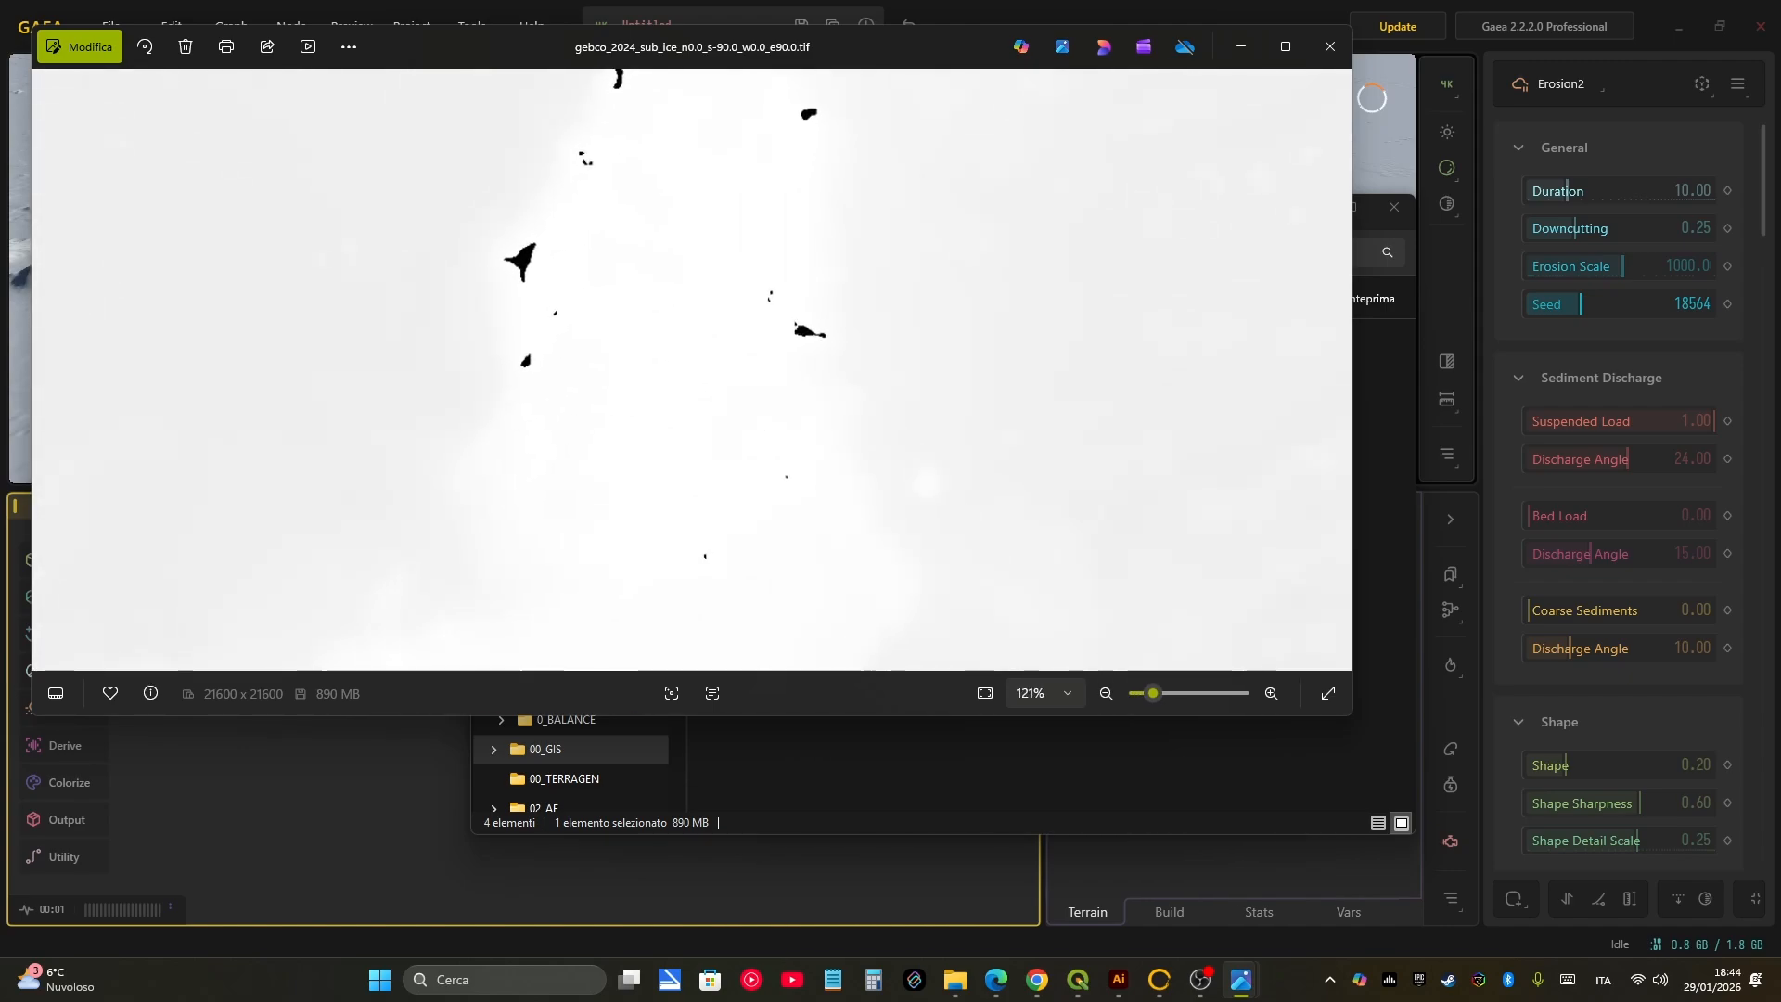
pyautogui.scroll(-6, 1060, 417)
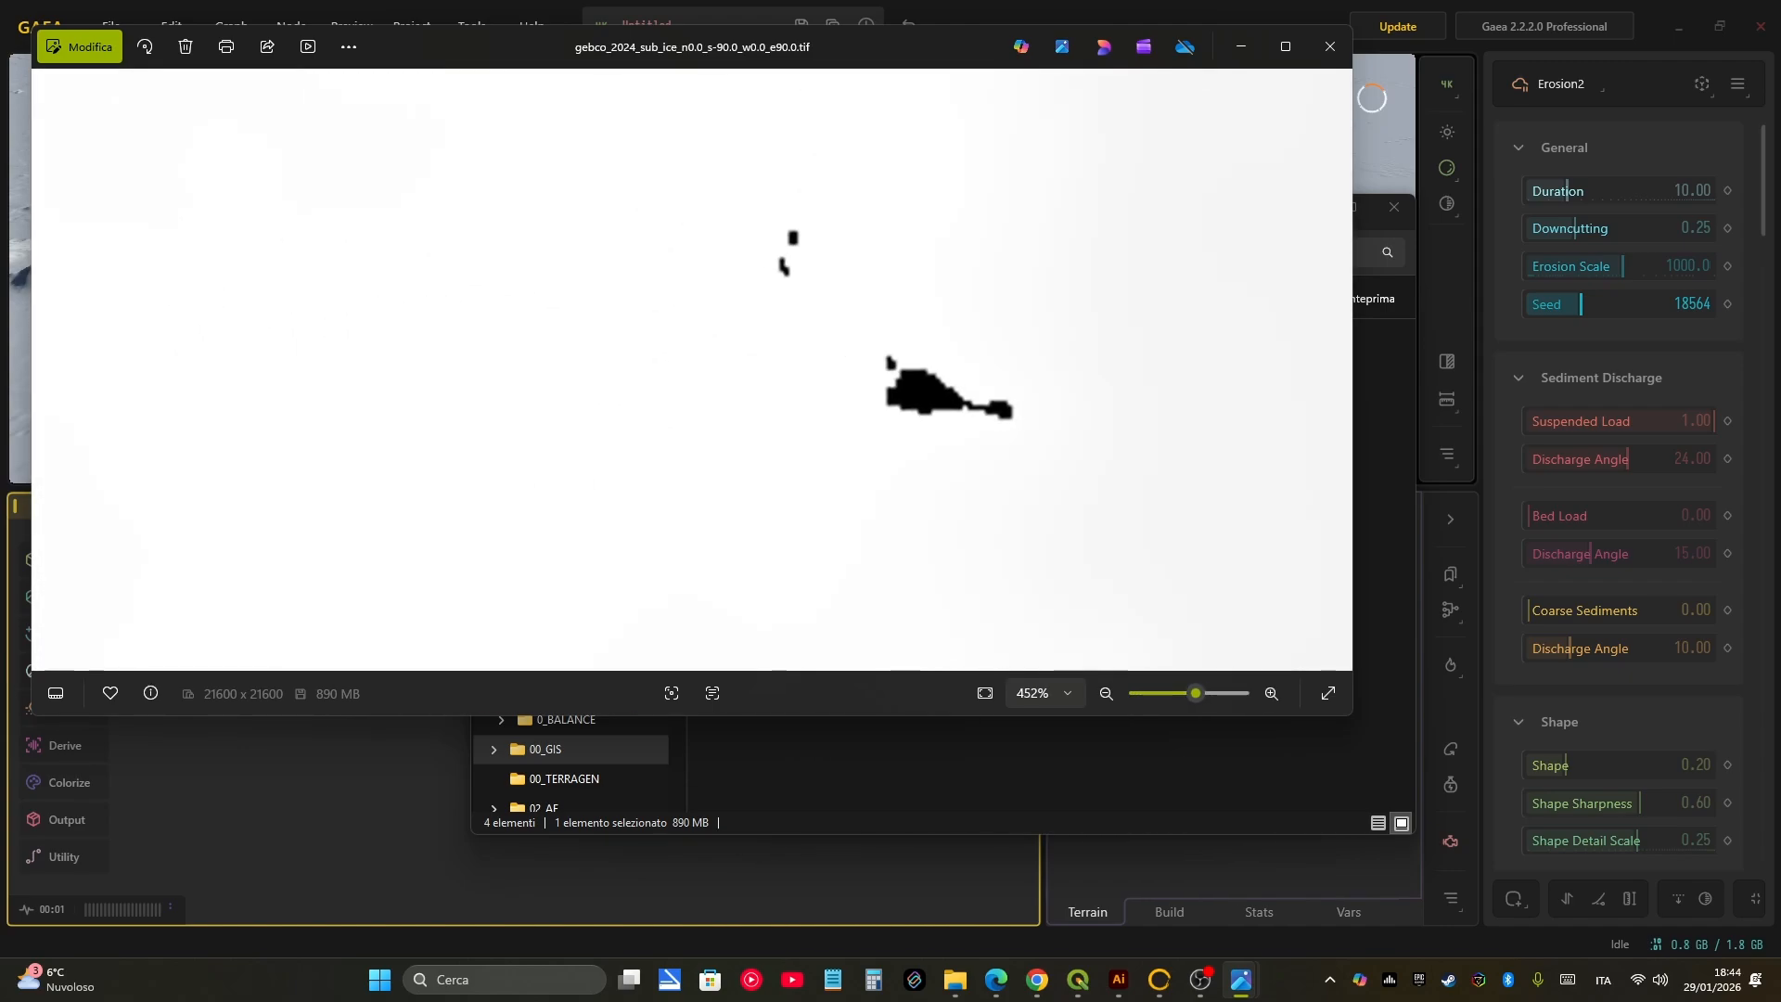
pyautogui.scroll(-8, 904, 381)
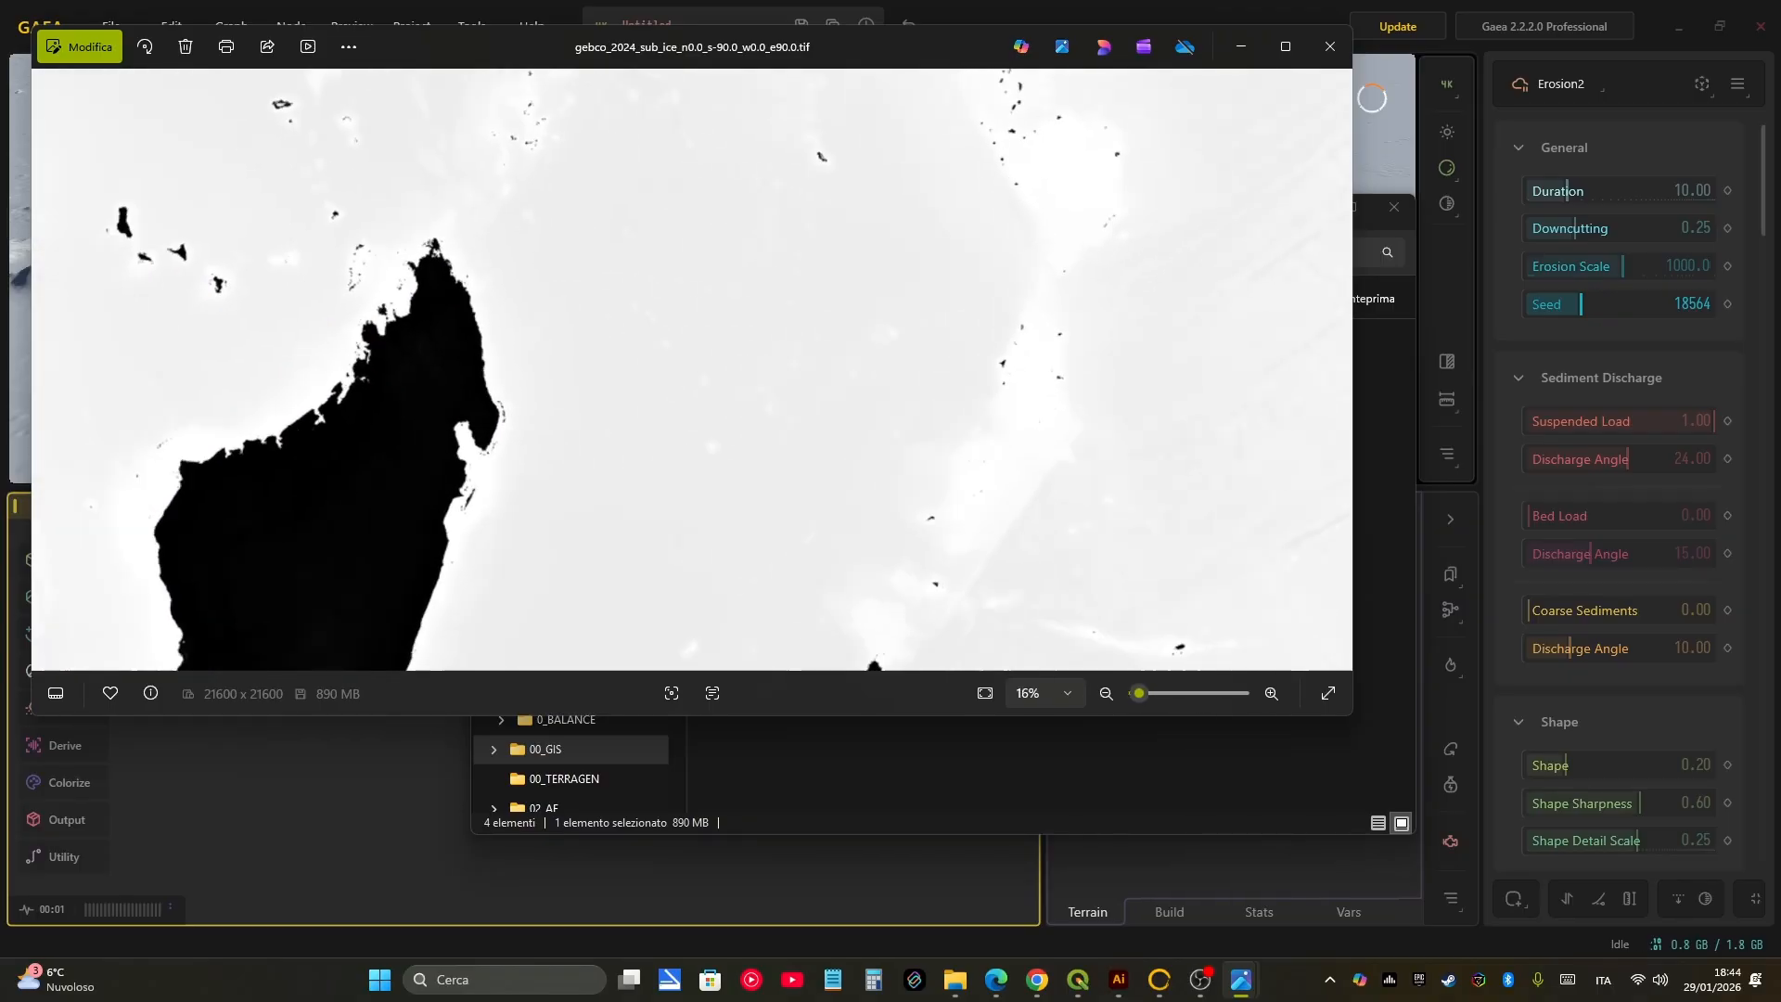
pyautogui.scroll(-2, 904, 380)
pyautogui.scroll(1, 904, 381)
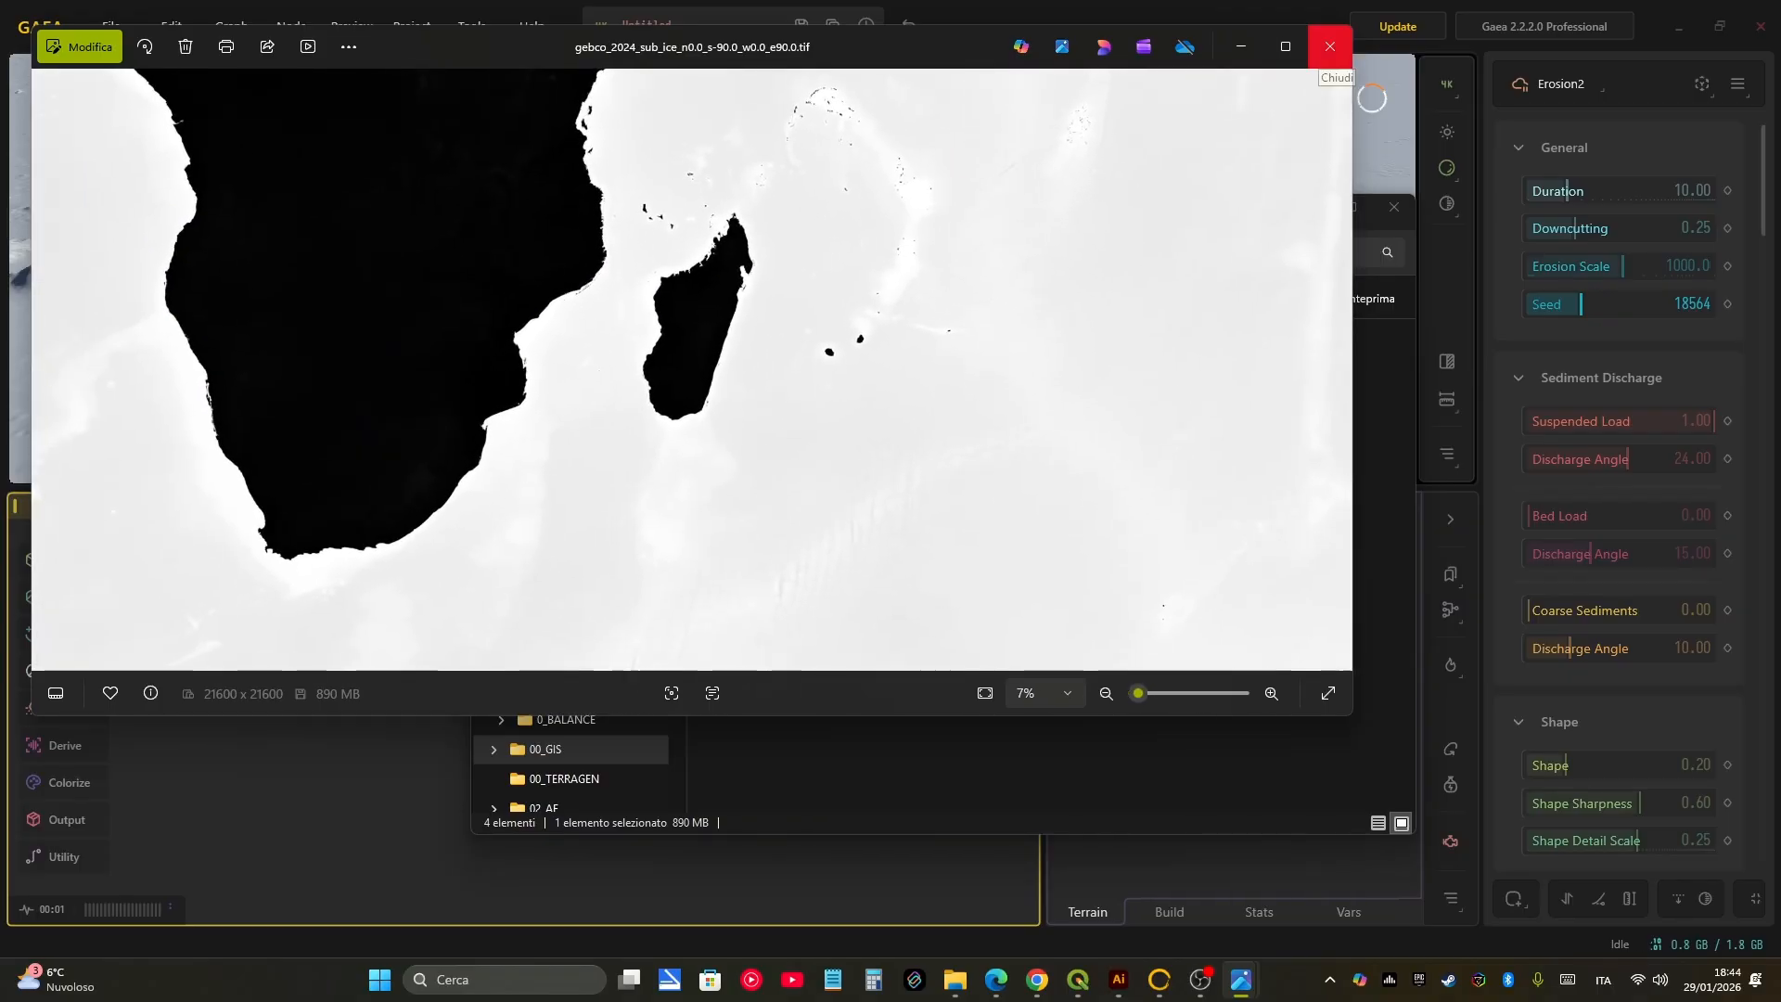
pyautogui.click(1330, 47)
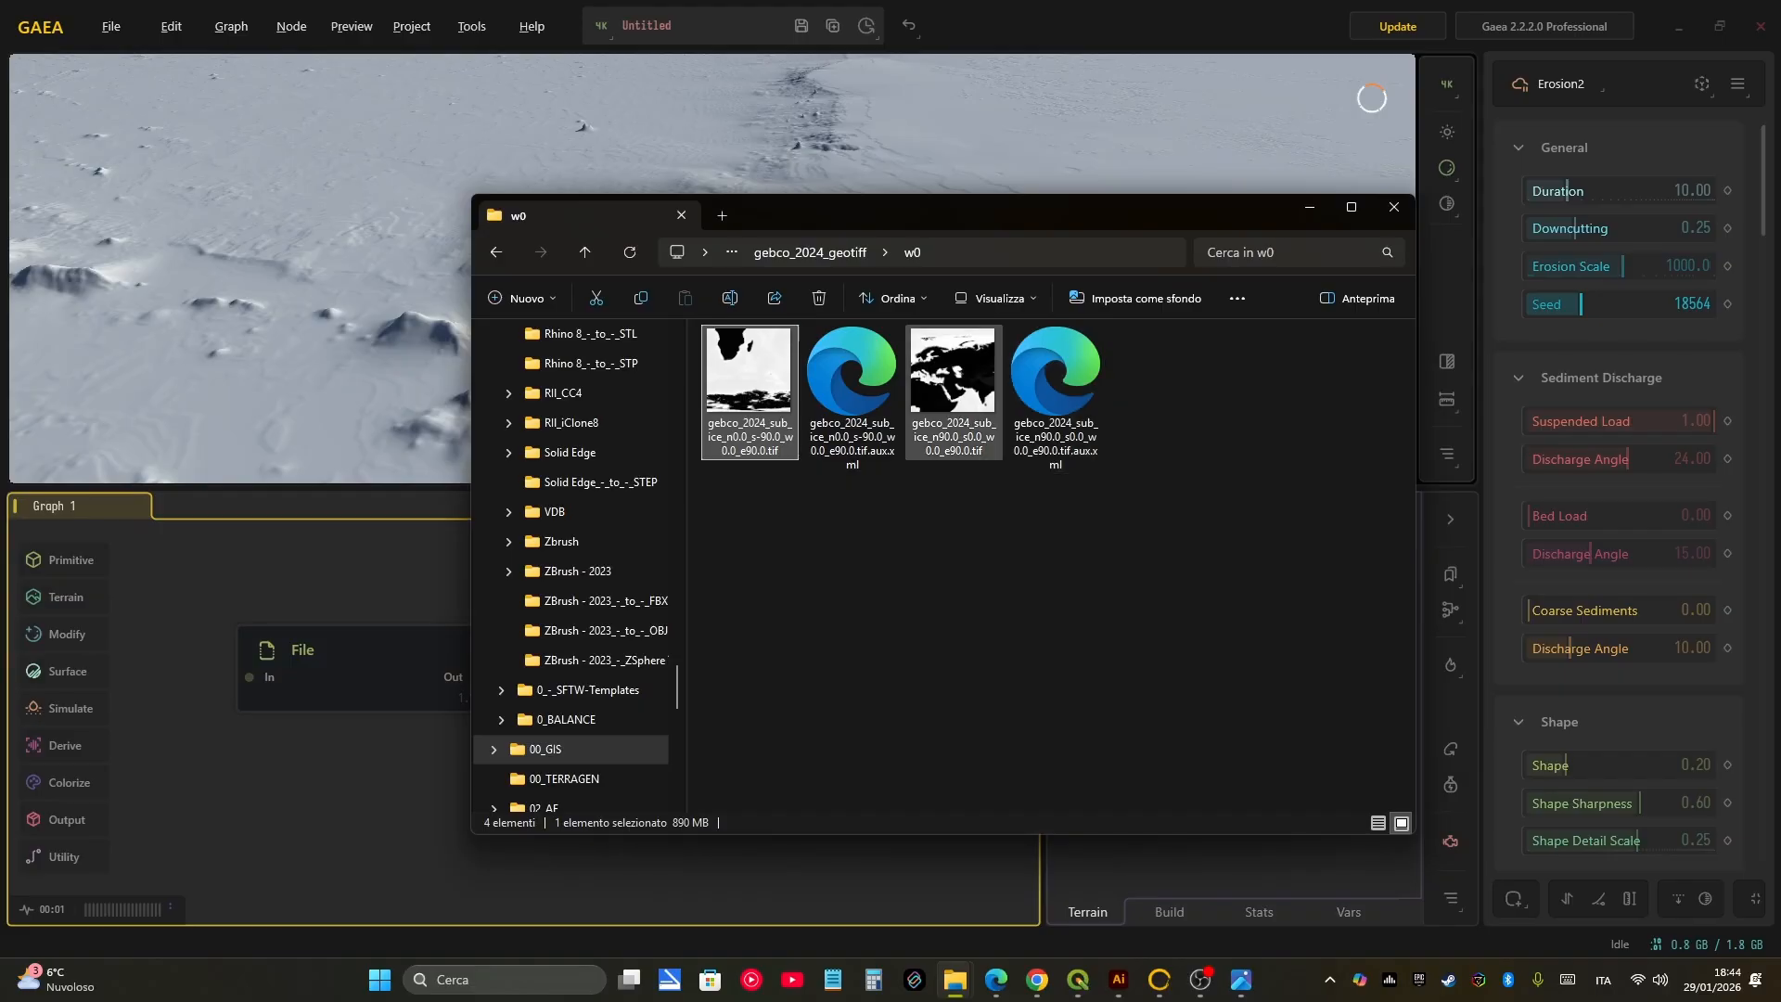
# Step: View the gebco_2024_sub_ice_n90.0_s0.0_w0.0_e90.0.tif tile, close it and return to the gebco_2024_geotiff folder
pyautogui.doubleClick(953, 381)
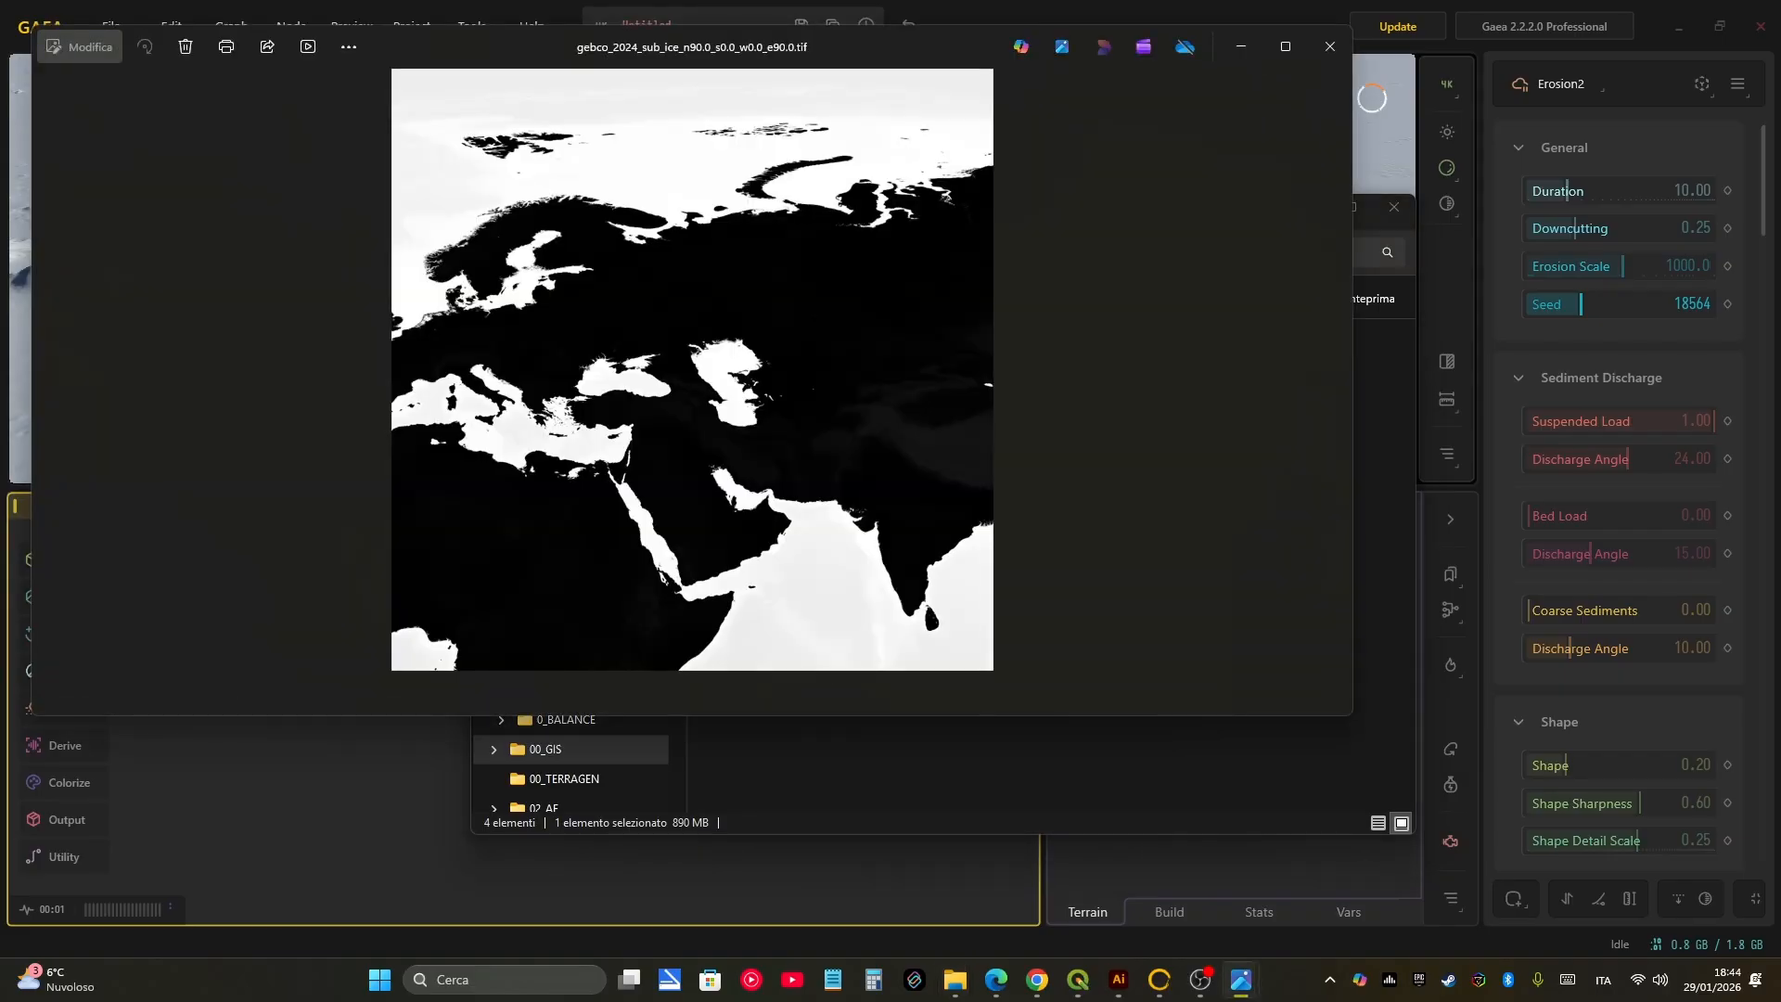
pyautogui.click(1331, 46)
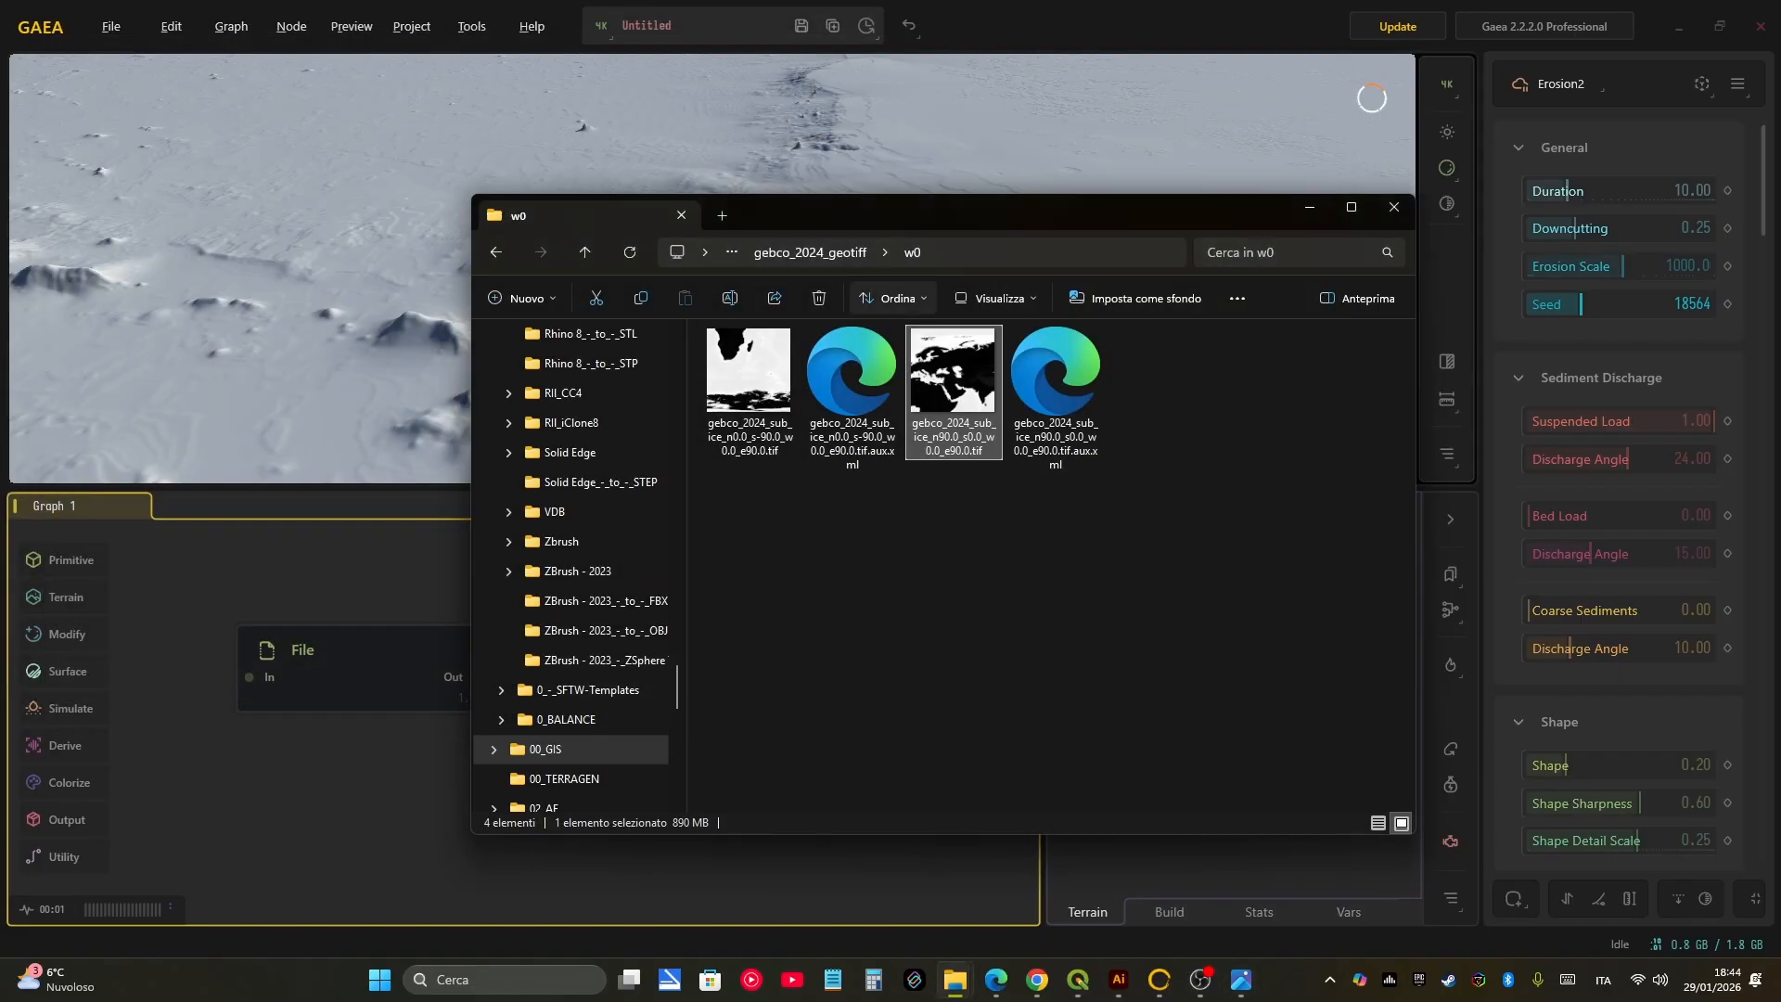
pyautogui.click(810, 252)
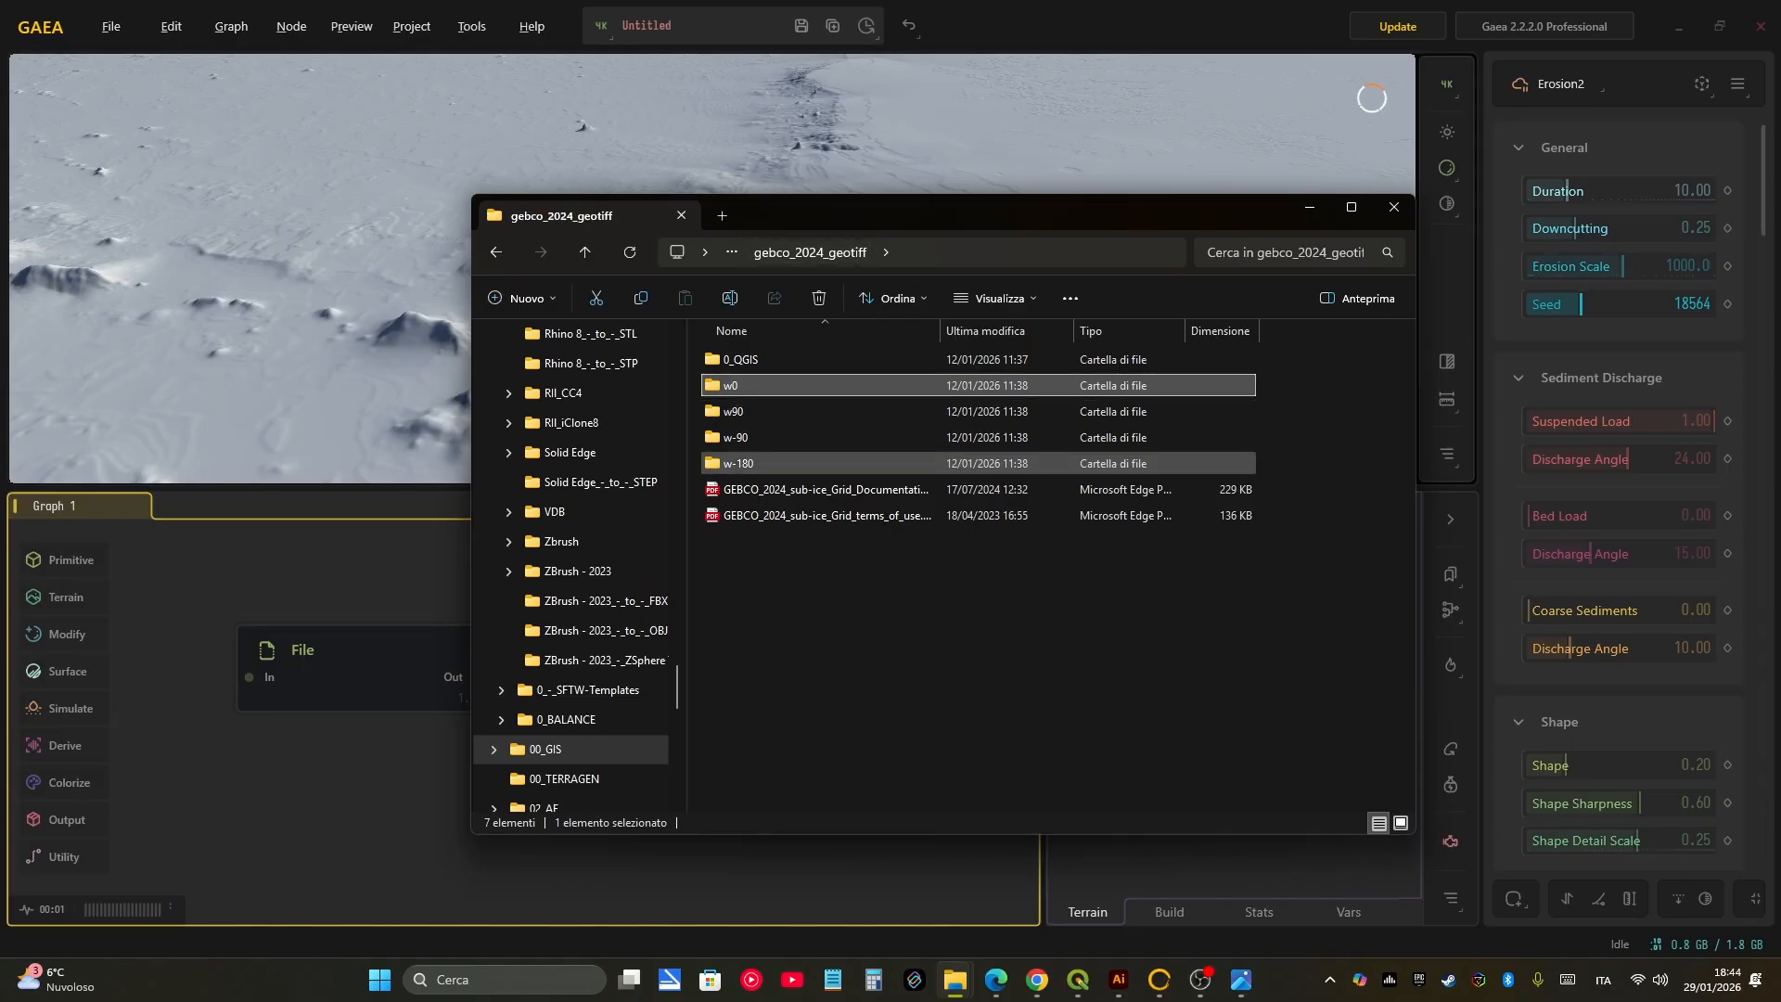
# Step: Open the 0_QGIS folder, inspect the merged GEBCO rasters in mrgd_2 and return to 0_QGIS
pyautogui.doubleClick(740, 359)
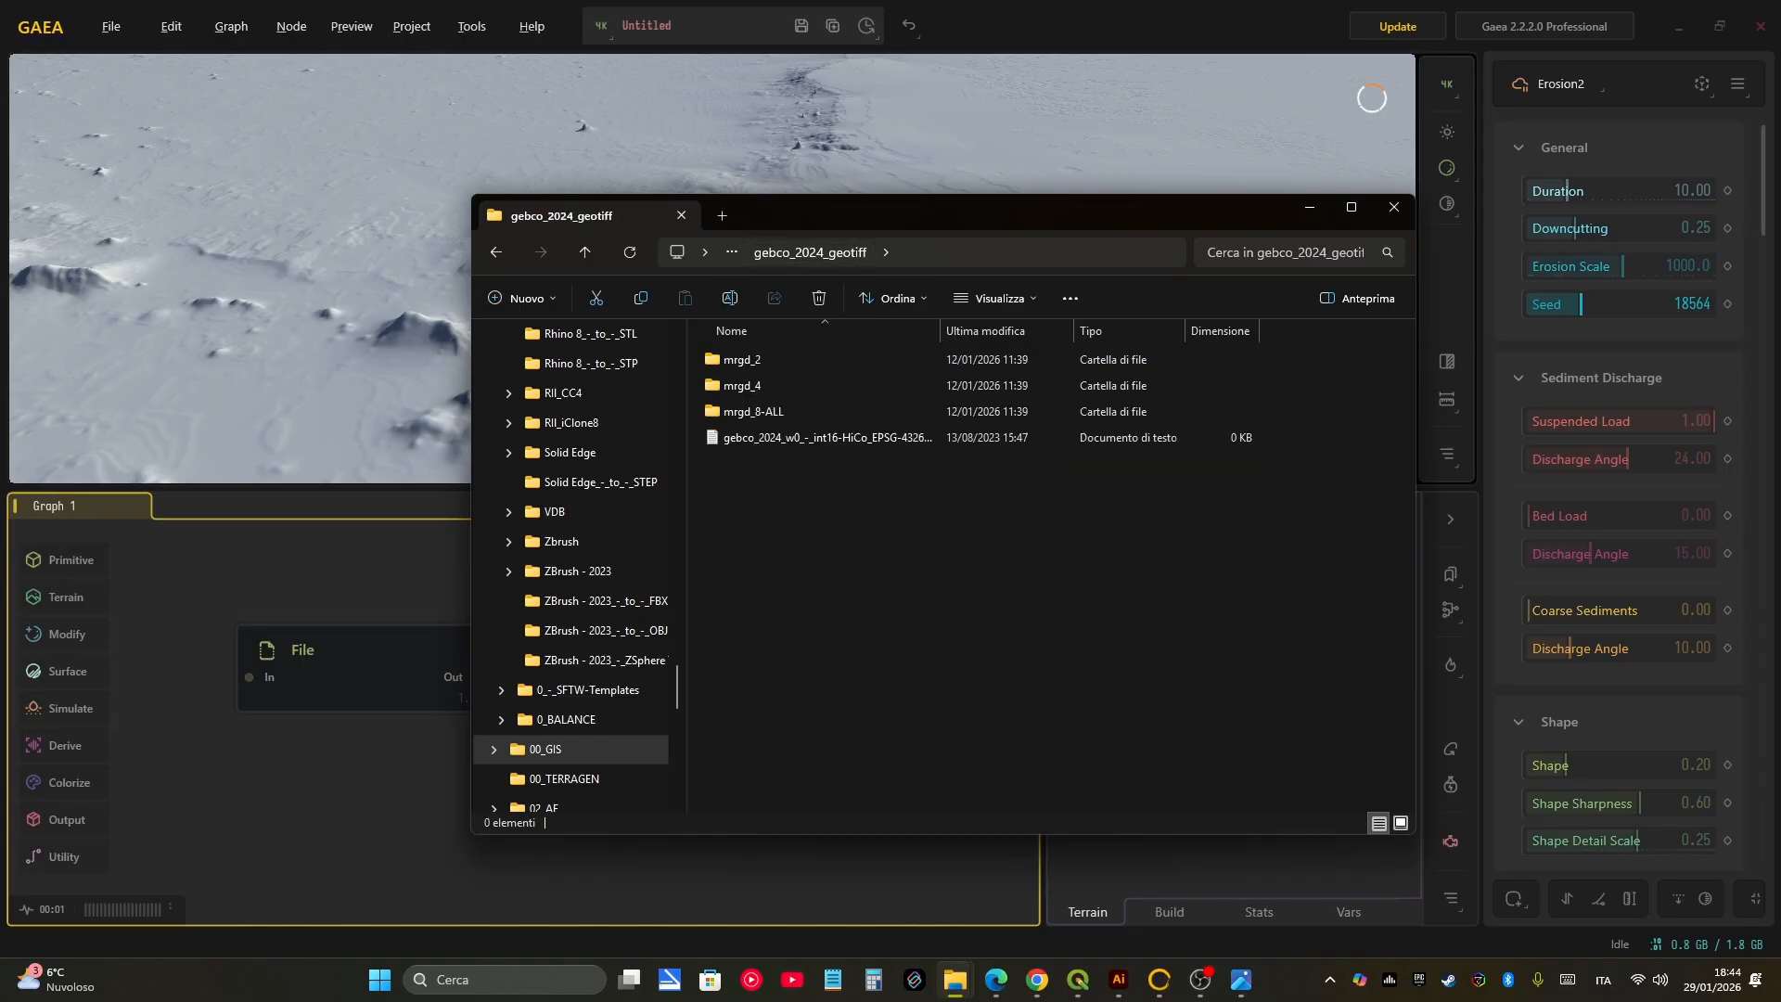
pyautogui.doubleClick(741, 360)
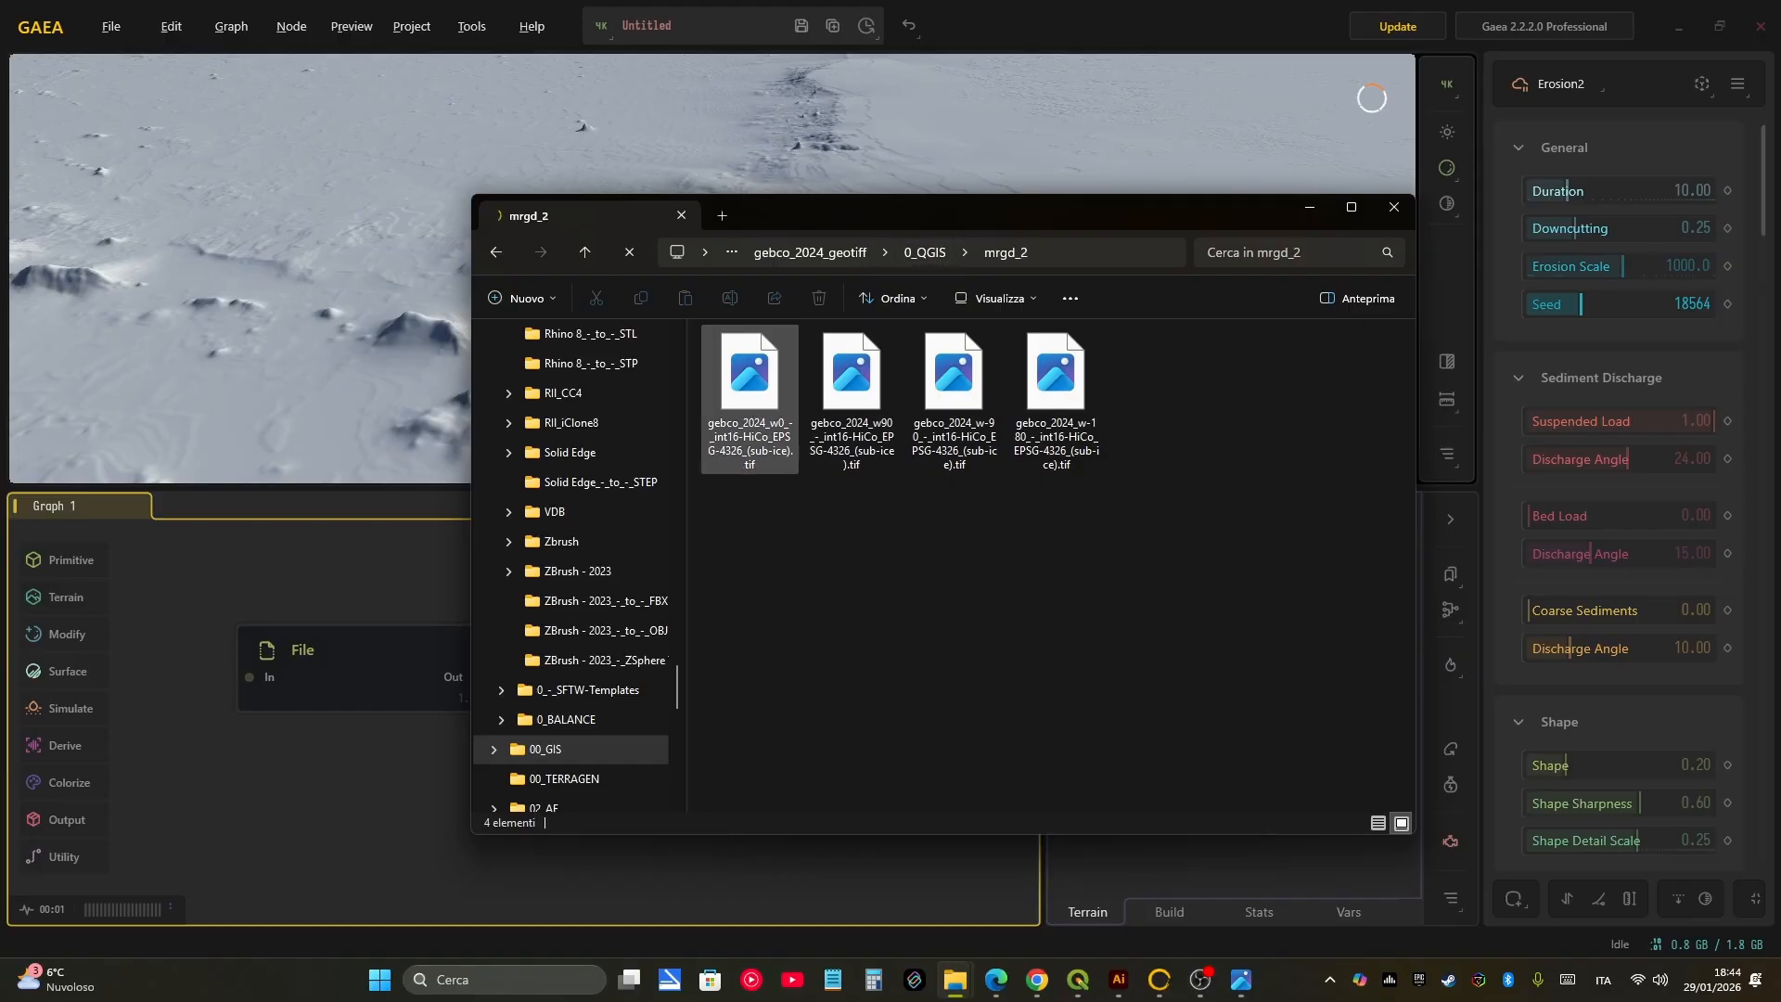
pyautogui.moveTo(762, 382)
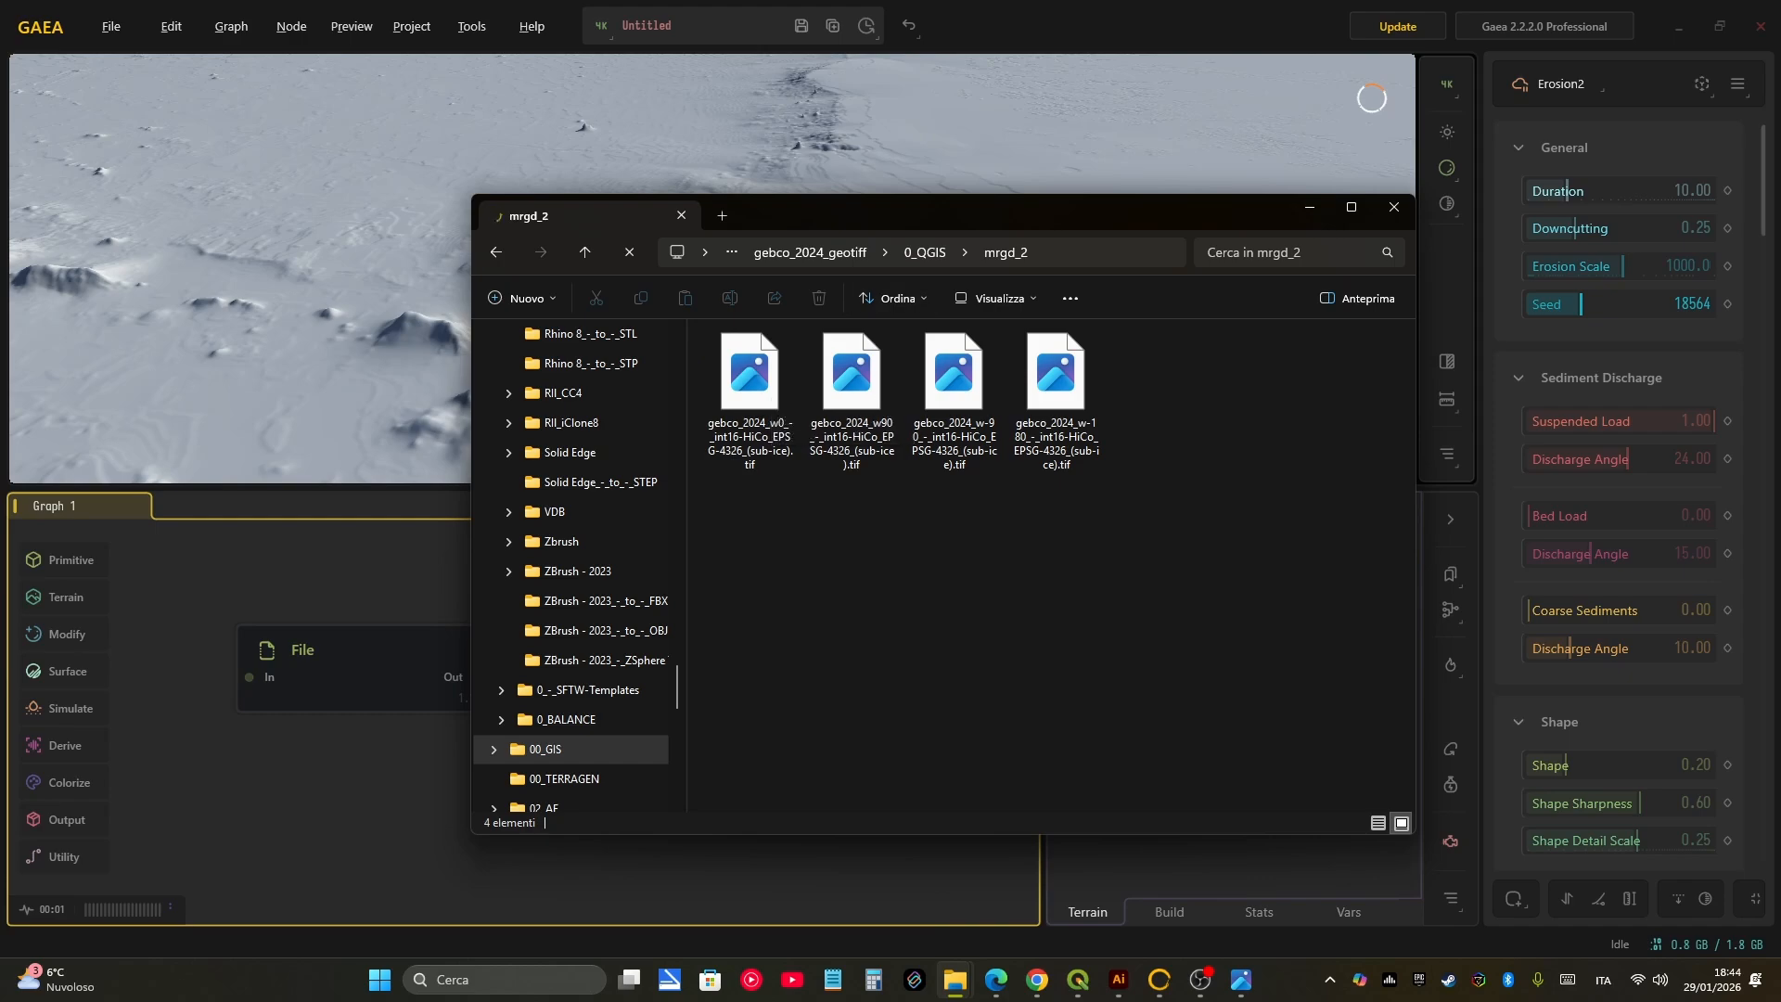
pyautogui.click(749, 389)
pyautogui.click(925, 253)
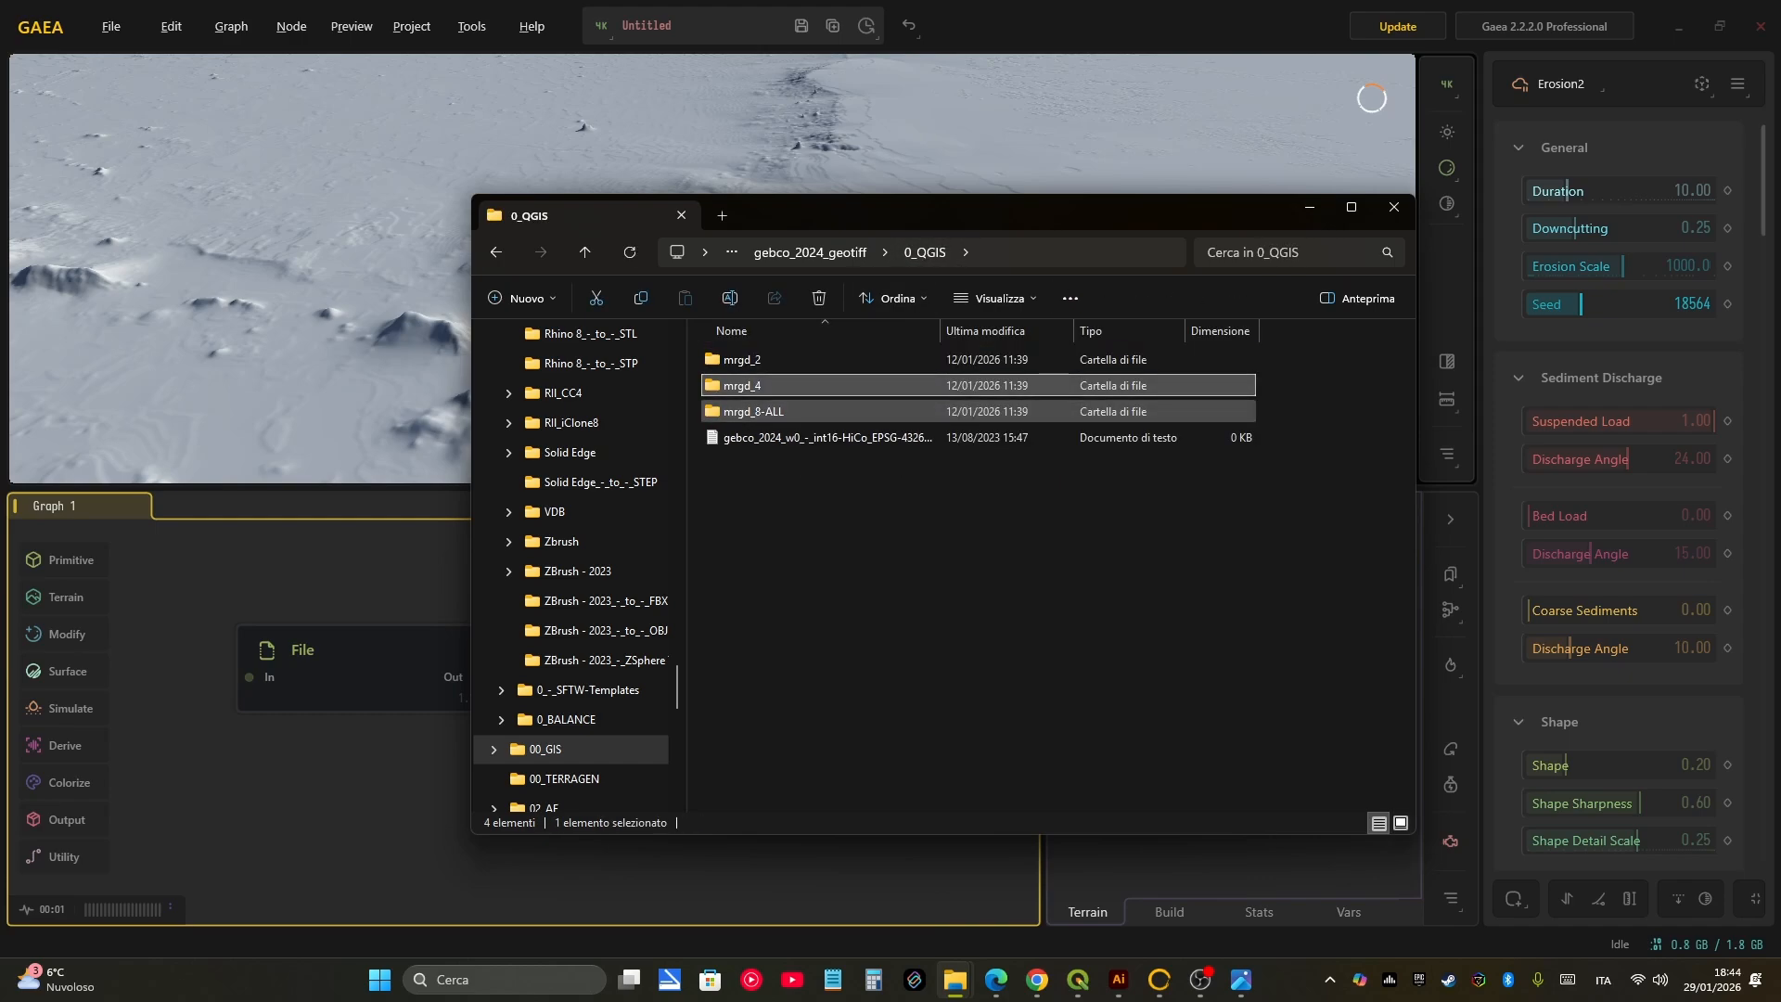
# Step: Open the mrgd_8-ALL folder, try to view the merged gebco_2024_EARTH sub-ice GeoTIFF, and close the viewer
pyautogui.doubleClick(753, 411)
pyautogui.doubleClick(749, 394)
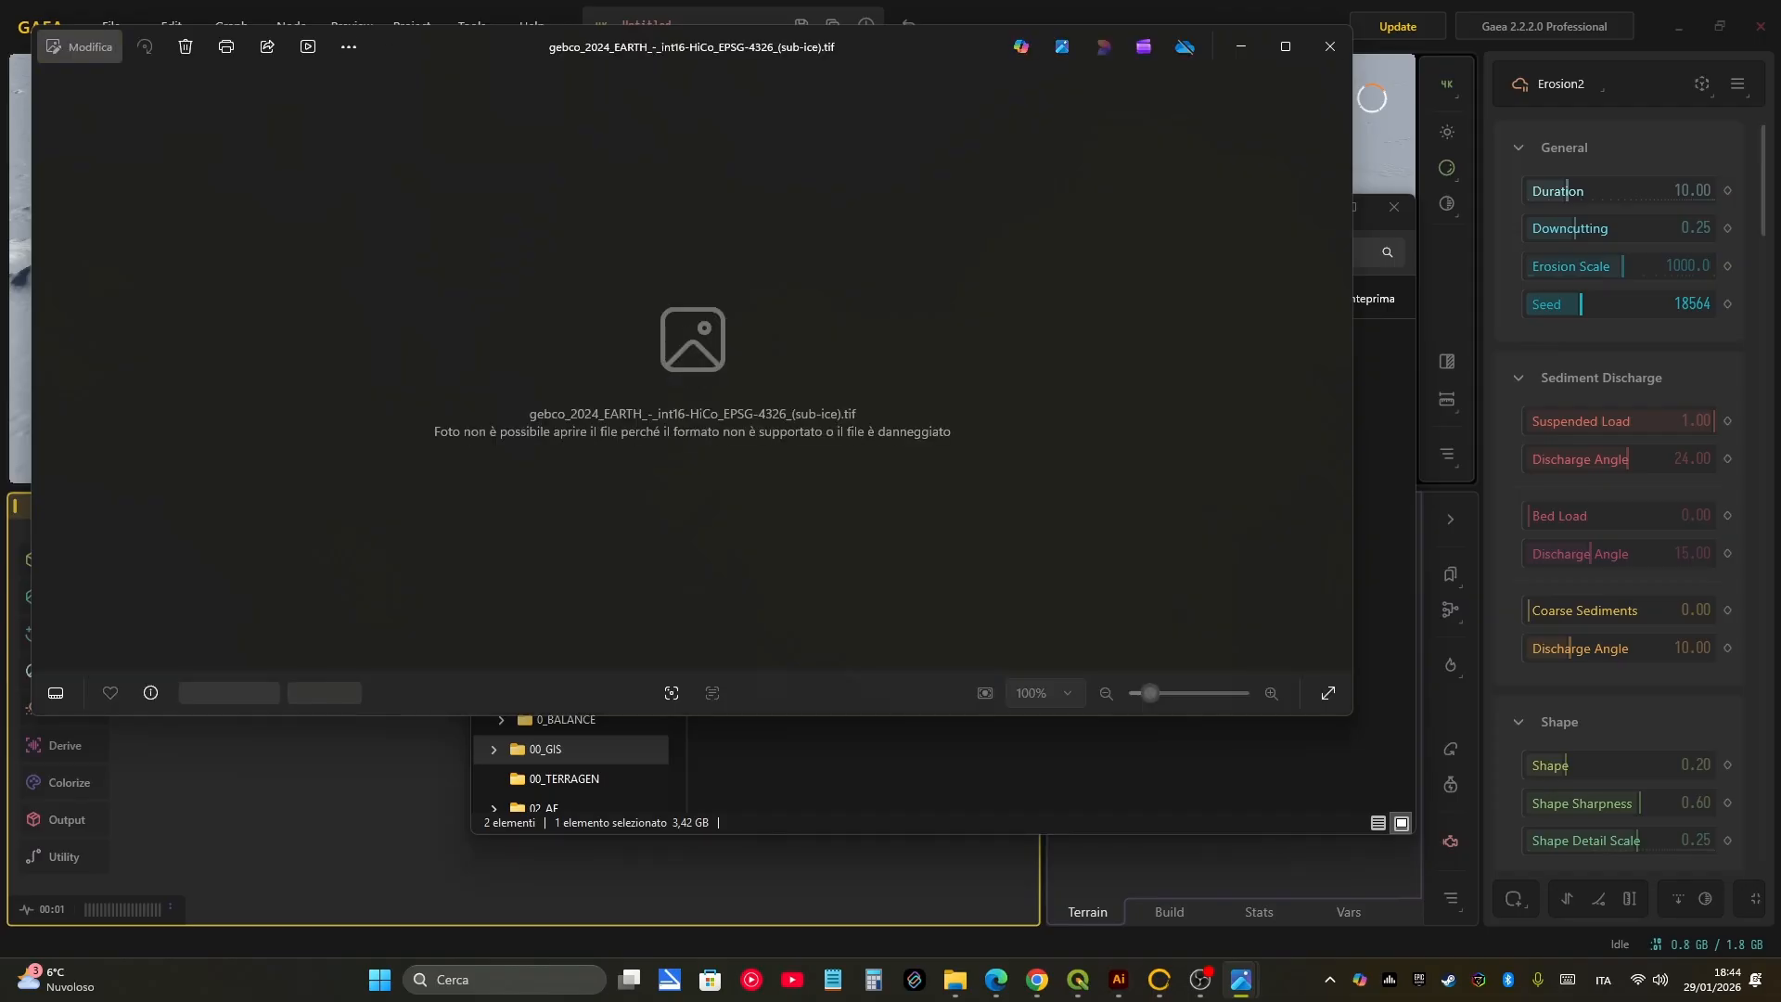
pyautogui.click(1330, 46)
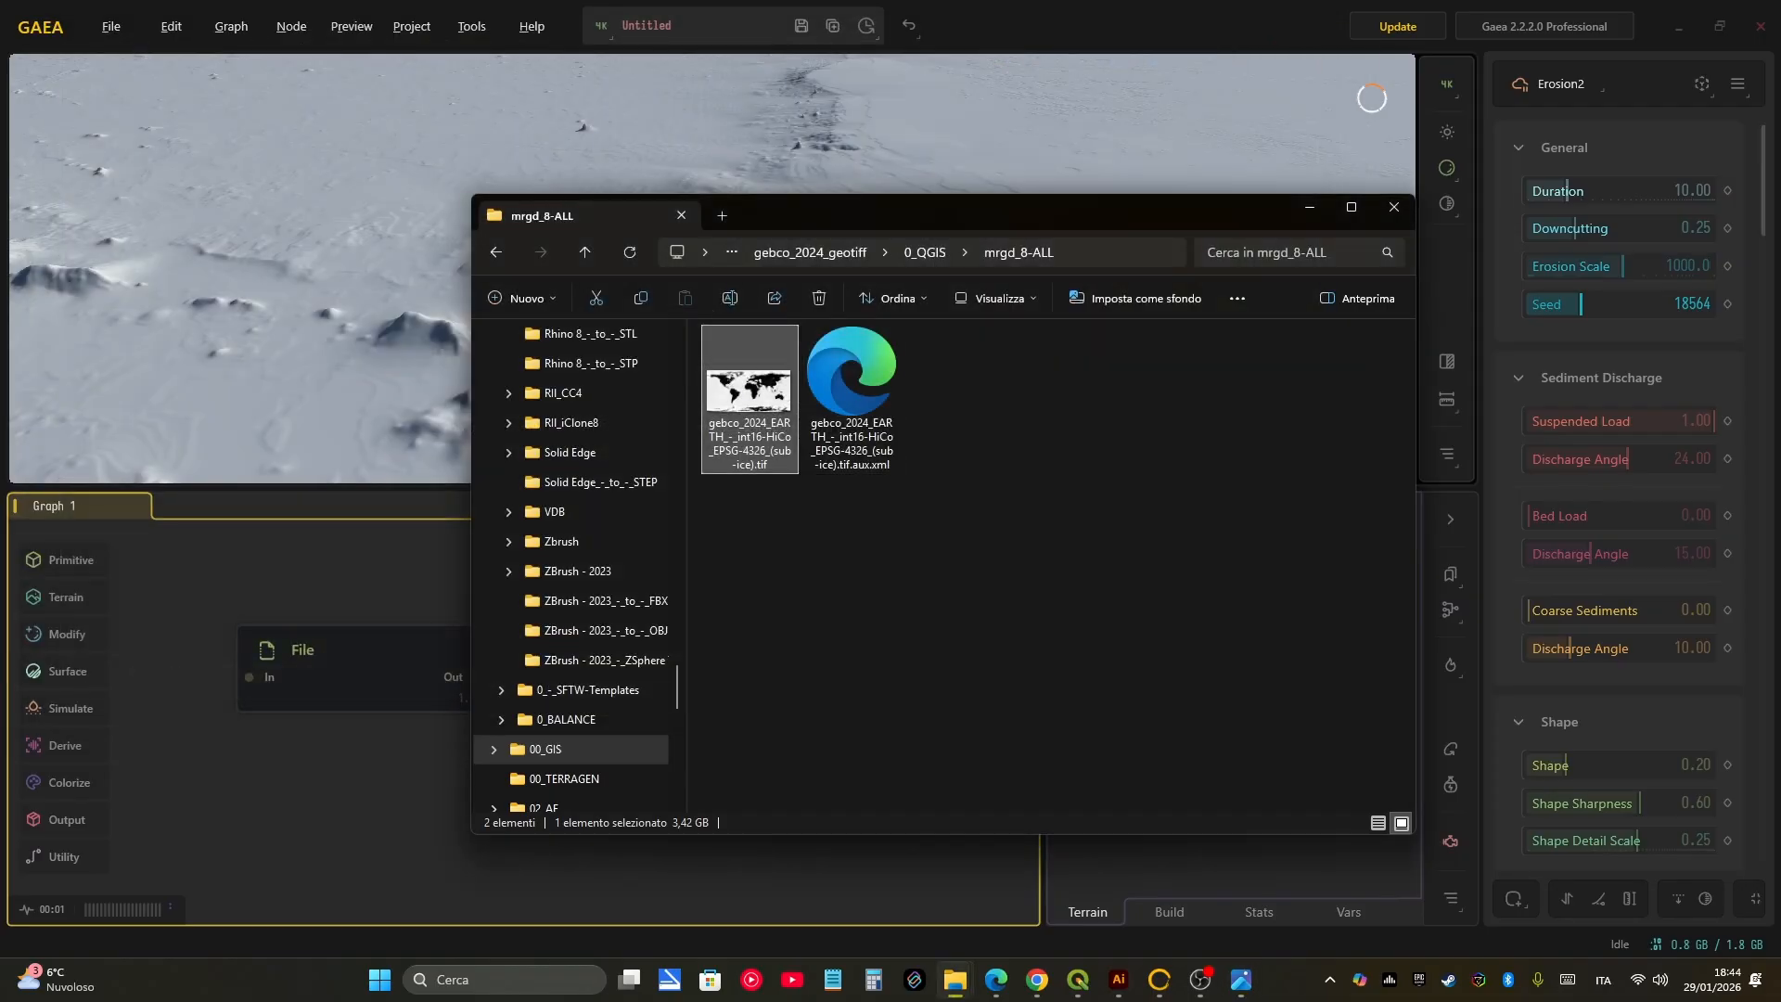
# Step: Enlarge the folder's icons to inspect the GEBCO GeoTIFF's thumbnail and file details, and restore the smaller icon size
pyautogui.moveTo(745, 389)
pyautogui.click(995, 298)
pyautogui.click(983, 346)
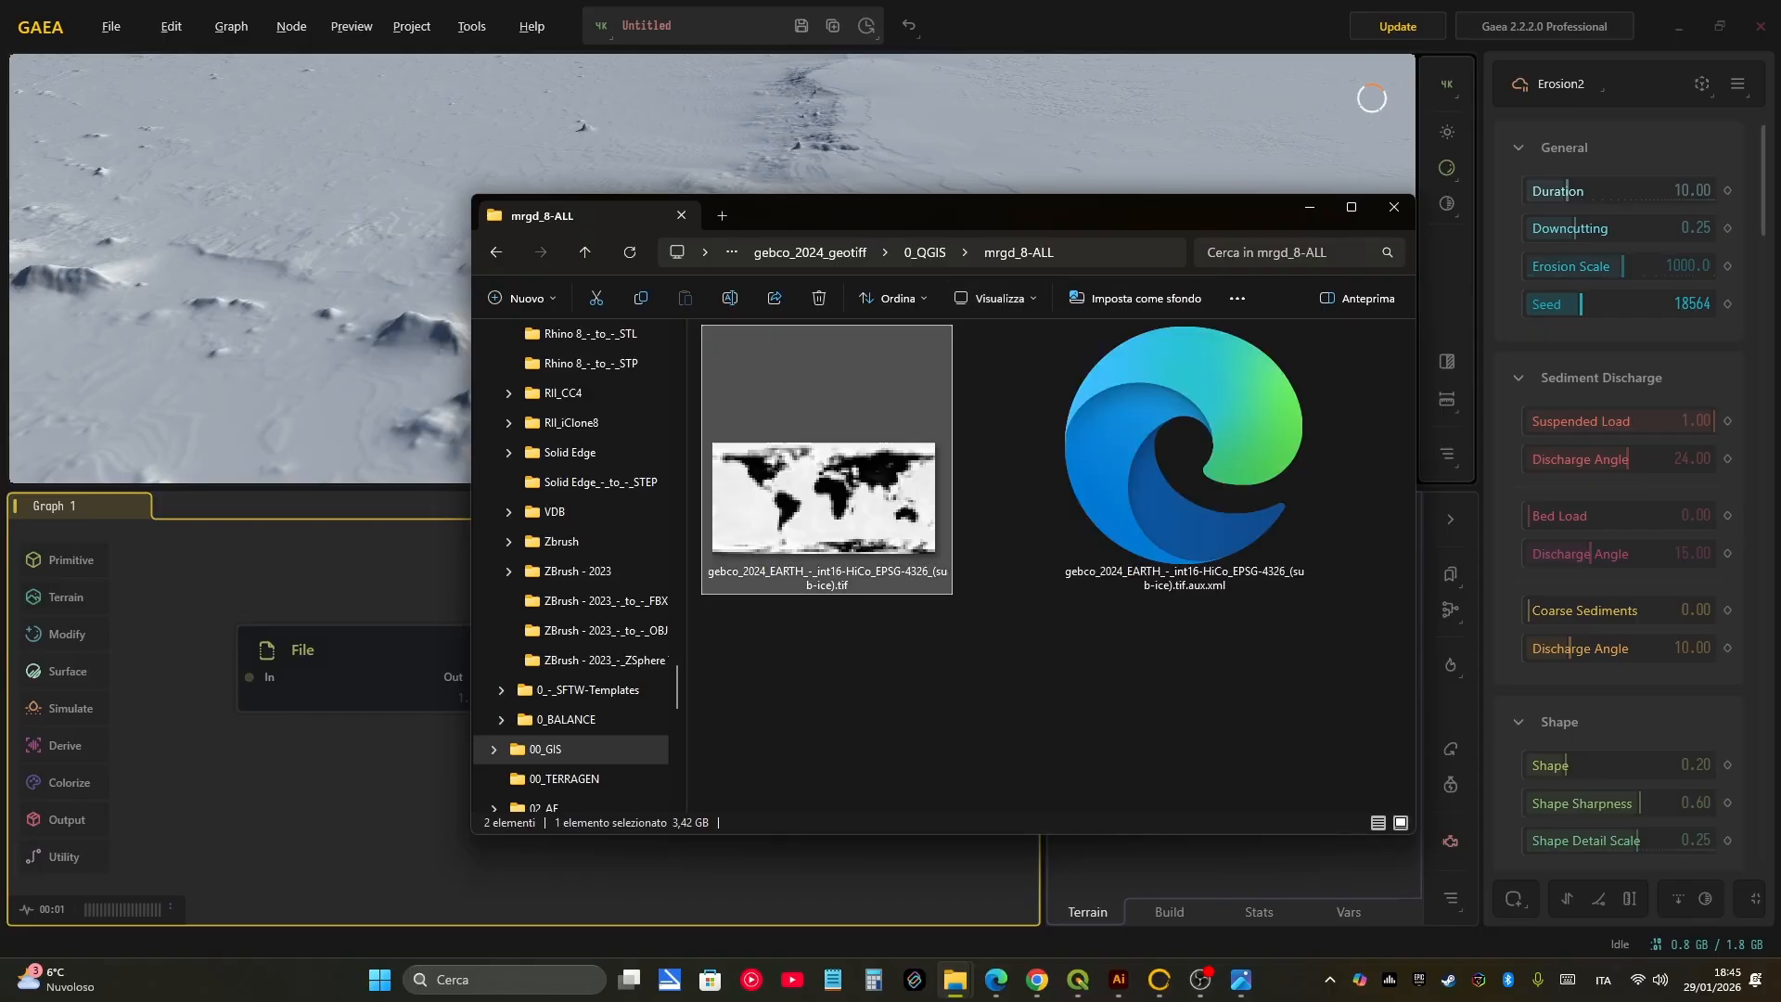
pyautogui.moveTo(901, 463)
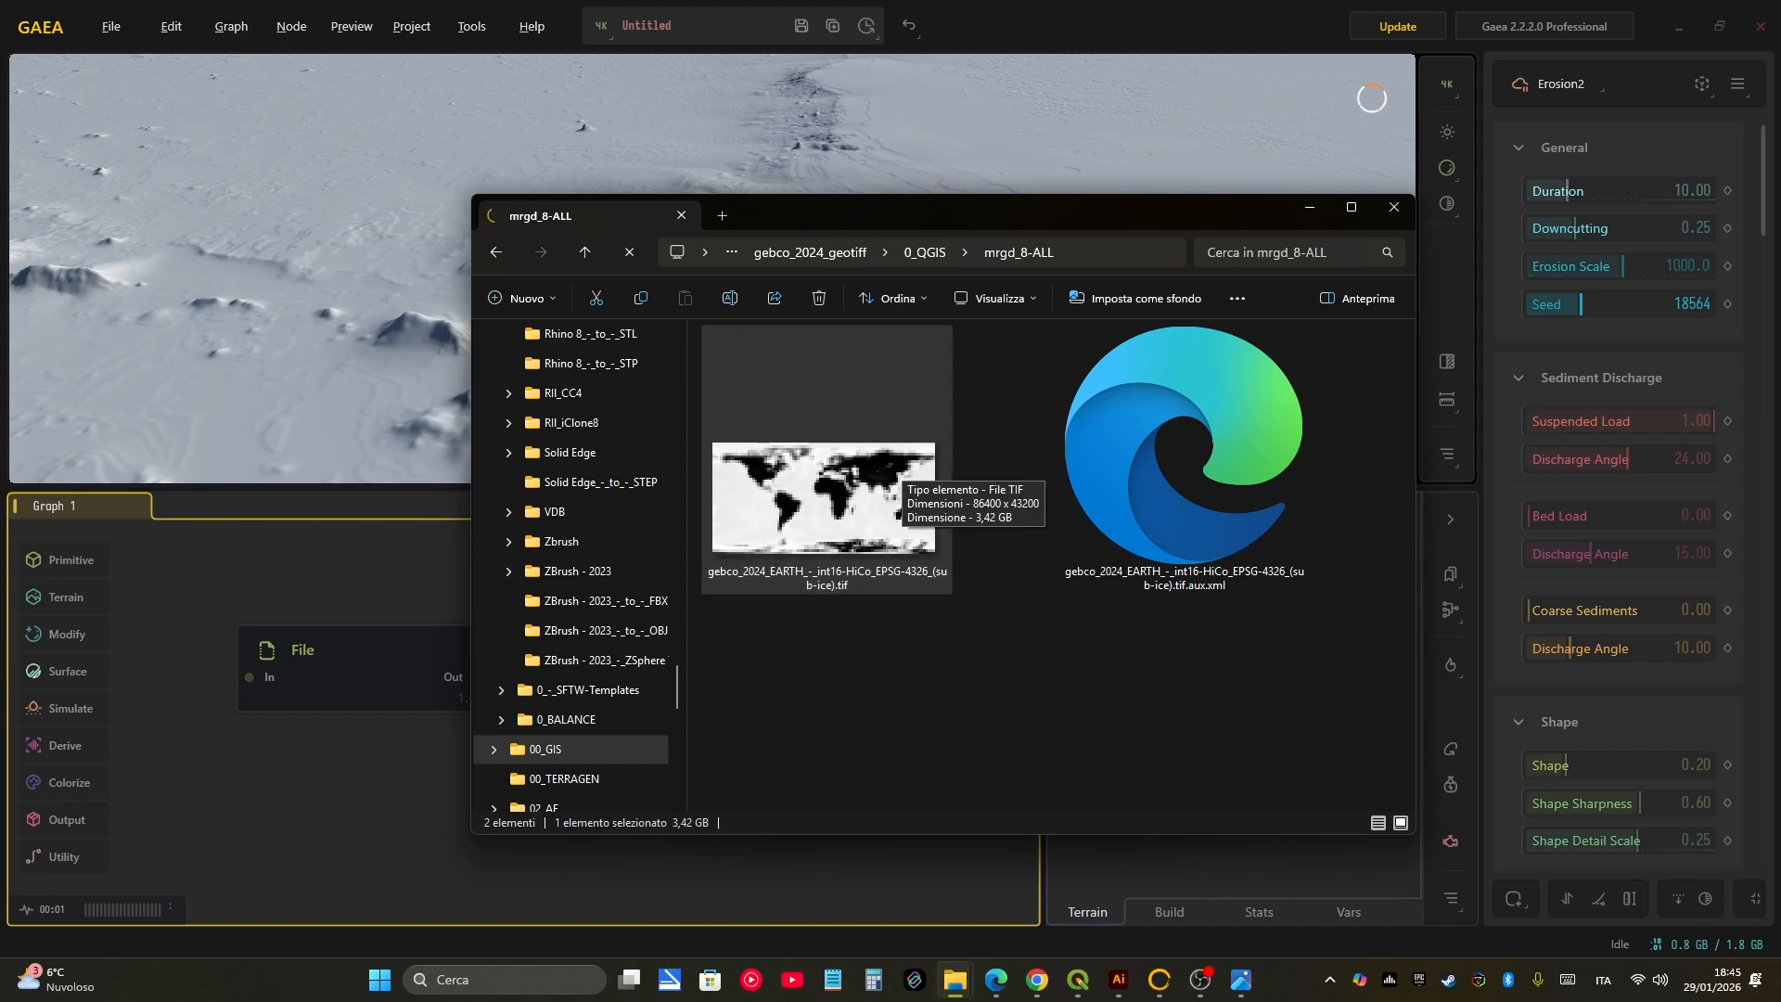
pyautogui.click(995, 298)
pyautogui.click(993, 371)
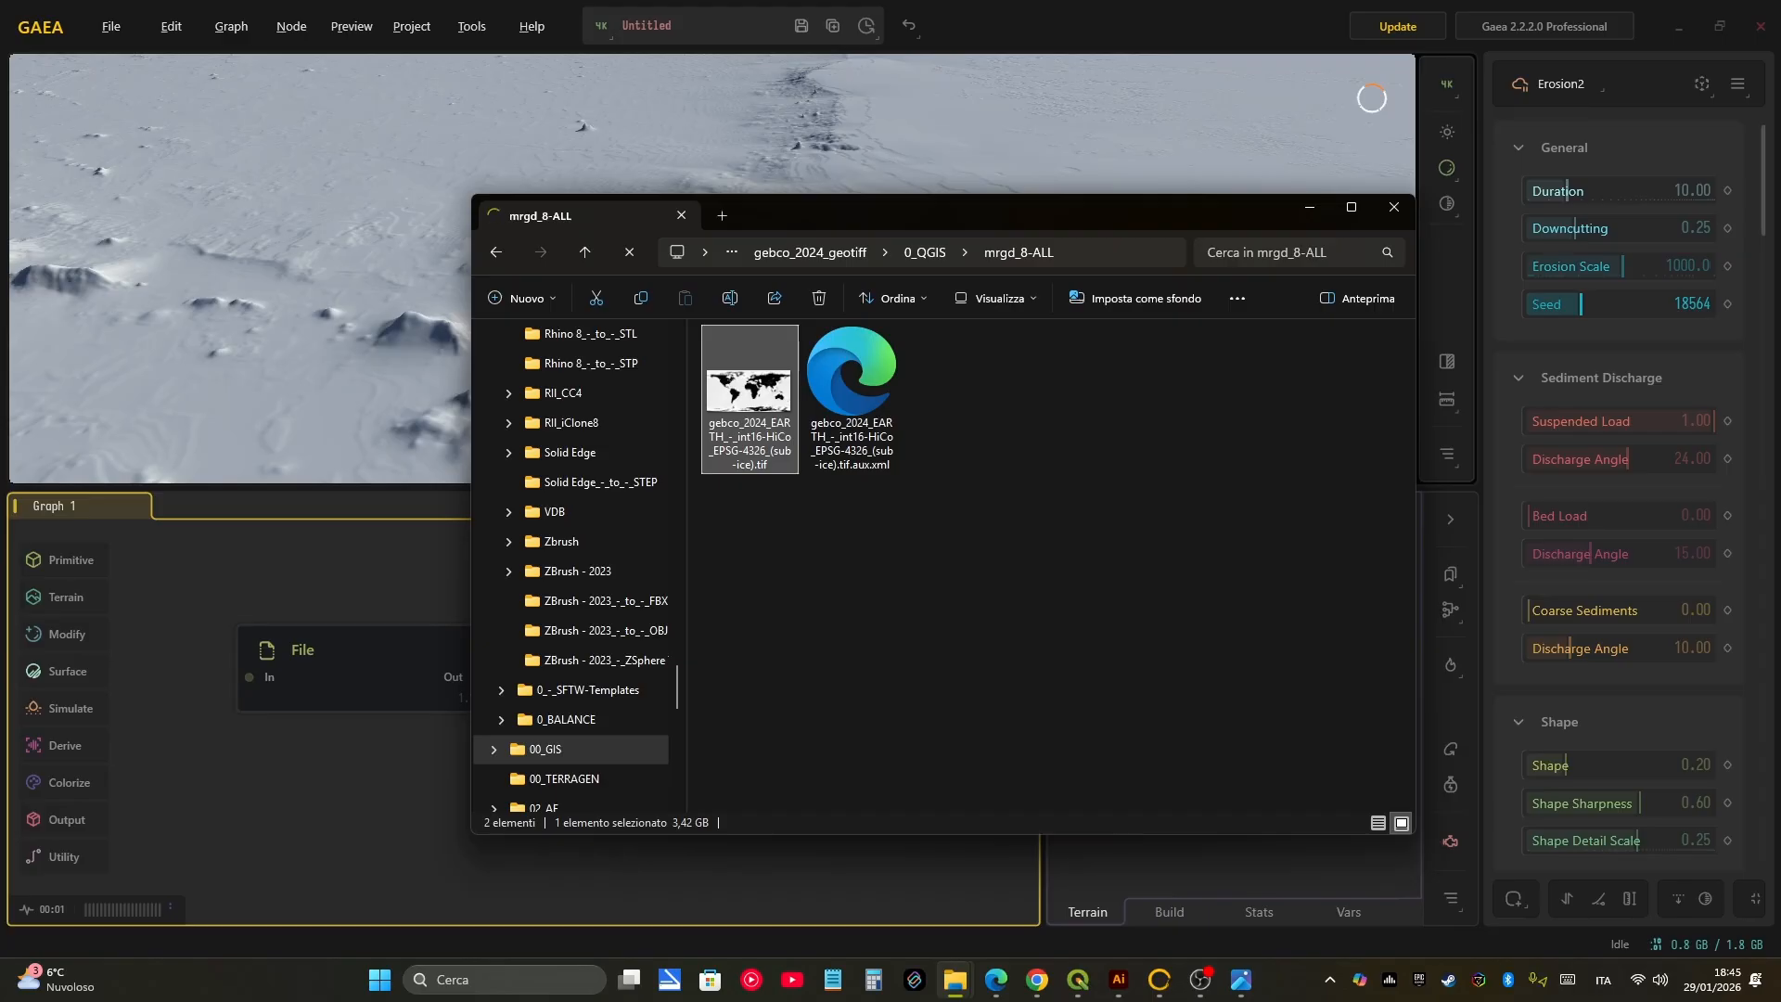
# Step: Switch to QGIS and examine the GEBCO elevation tiles along the mid-Atlantic ridge and their full extent
pyautogui.click(1078, 980)
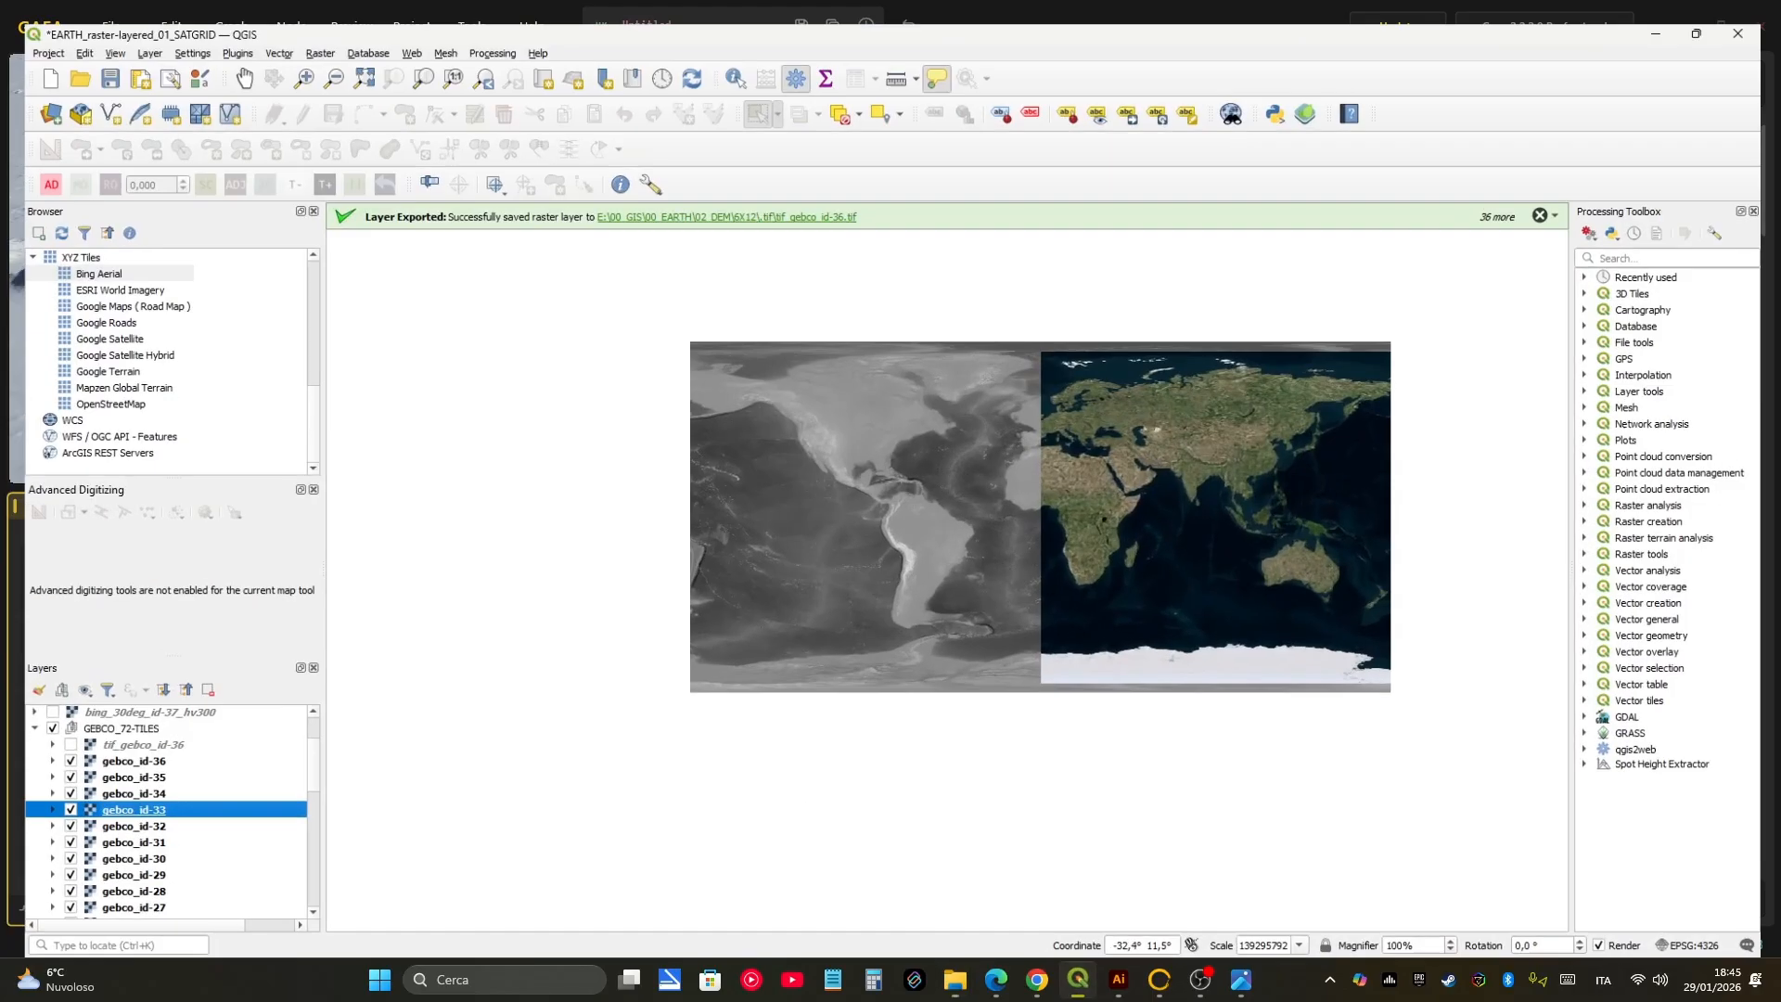
pyautogui.scroll(1, 984, 478)
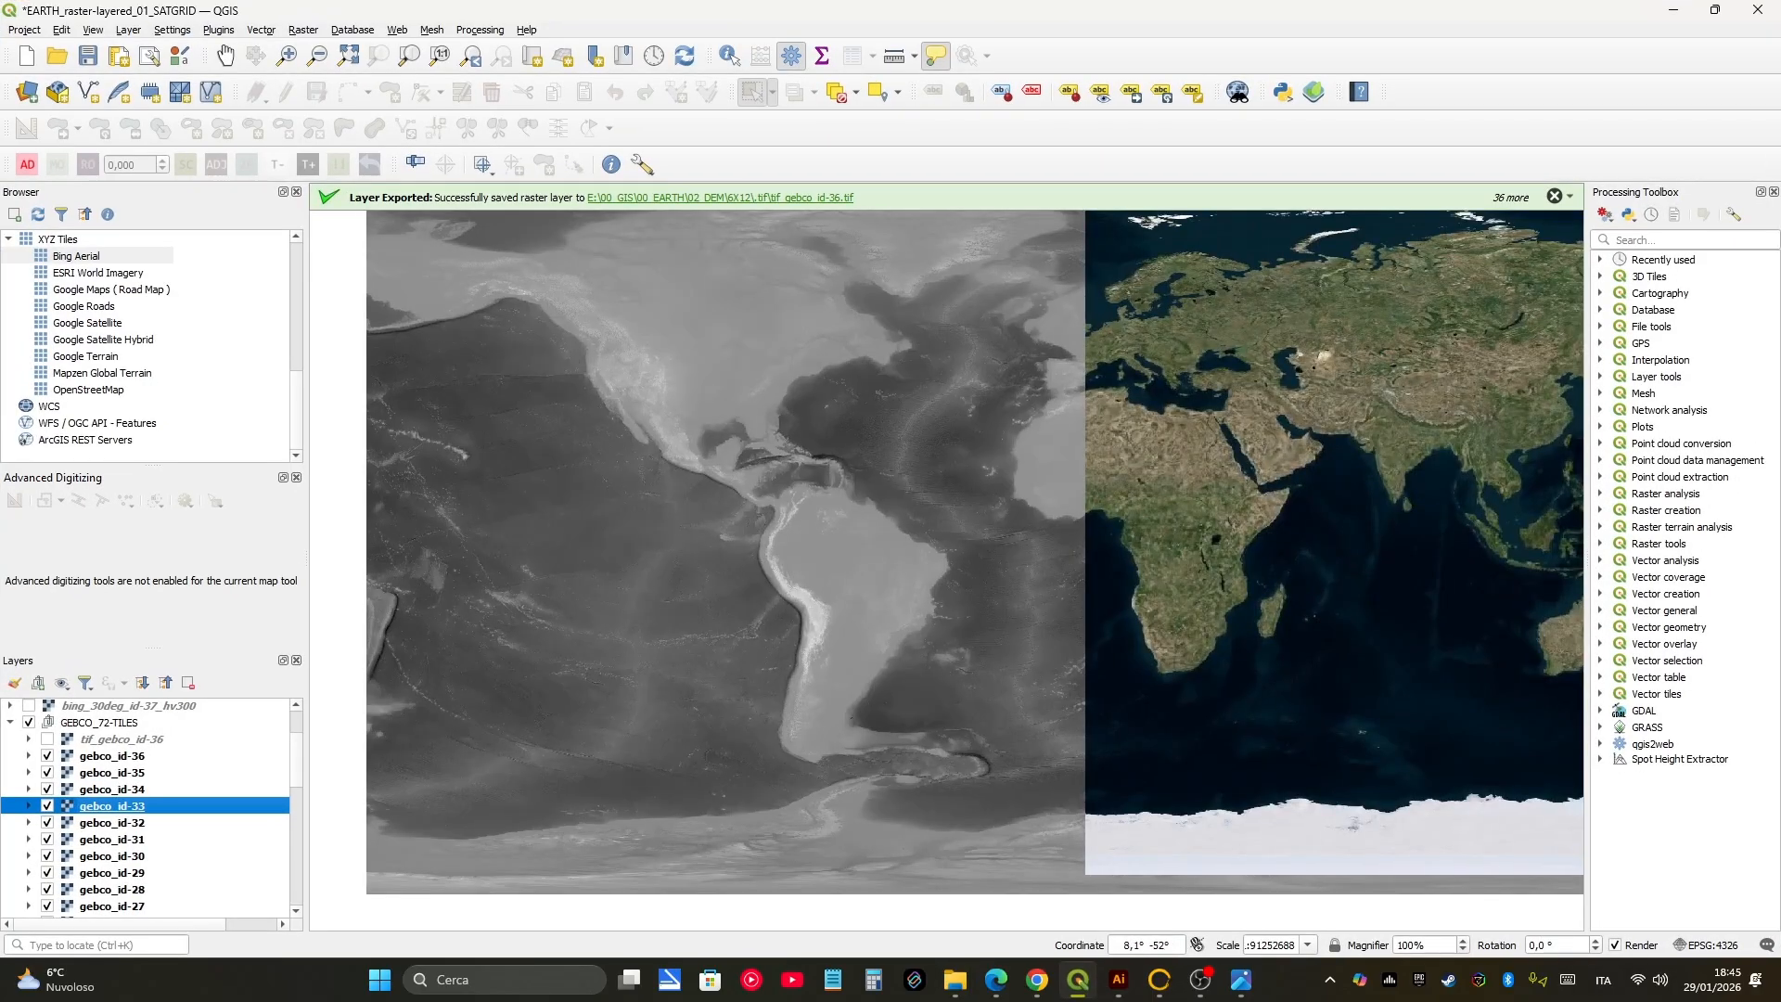
pyautogui.moveTo(970, 473); pyautogui.dragTo(1121, 474, button='middle')
pyautogui.scroll(2, 1121, 473)
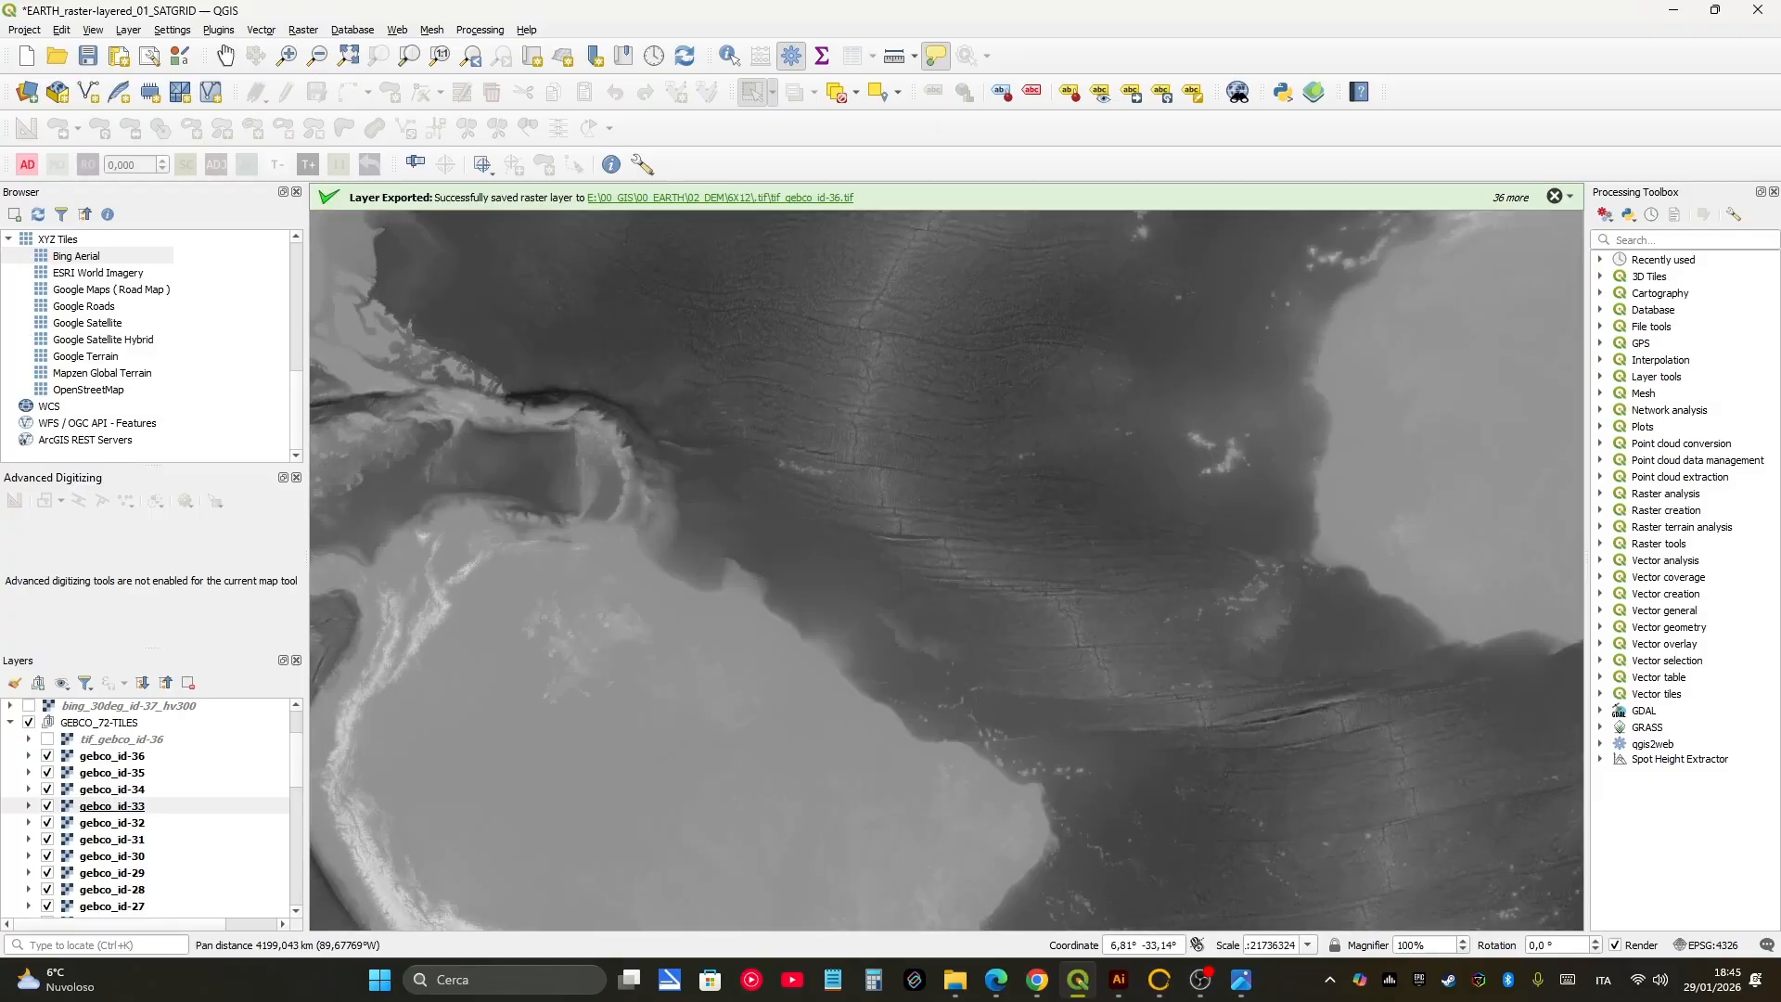
pyautogui.scroll(1, 1026, 584)
pyautogui.scroll(1, 1035, 557)
pyautogui.scroll(-2, 1026, 481)
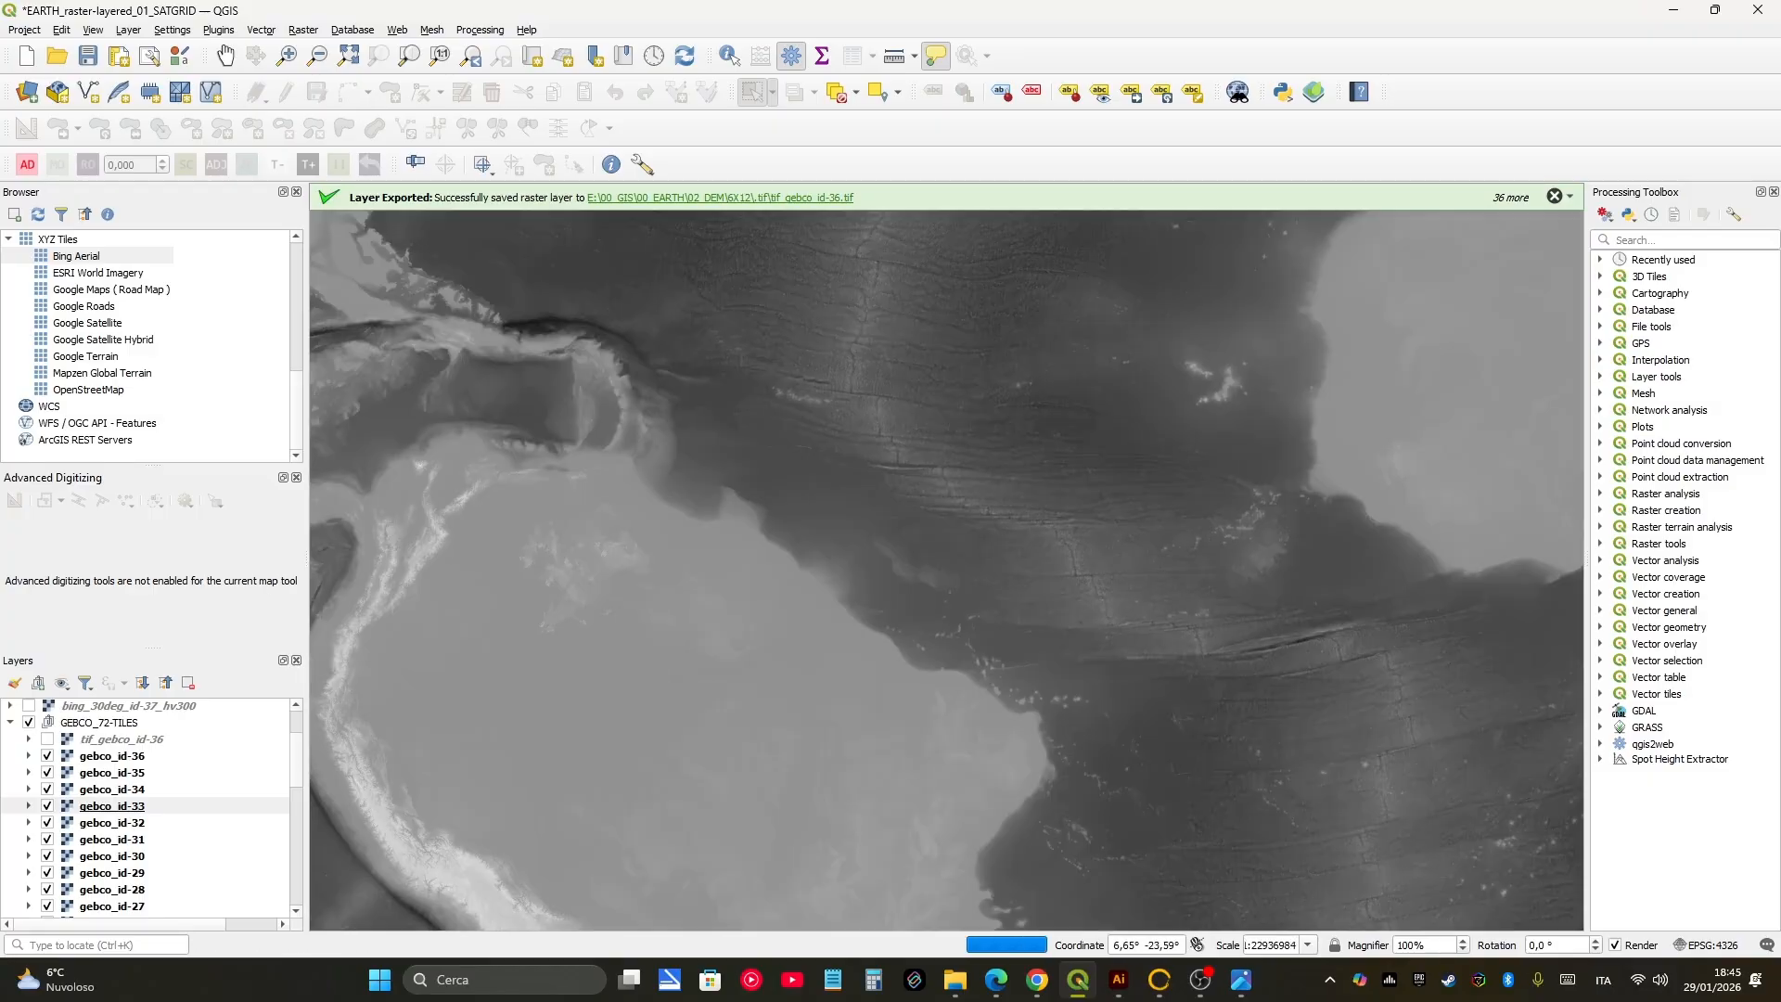
pyautogui.moveTo(1229, 777); pyautogui.dragTo(922, 331, button='middle')
pyautogui.scroll(2, 1104, 582)
pyautogui.scroll(-4, 1013, 550)
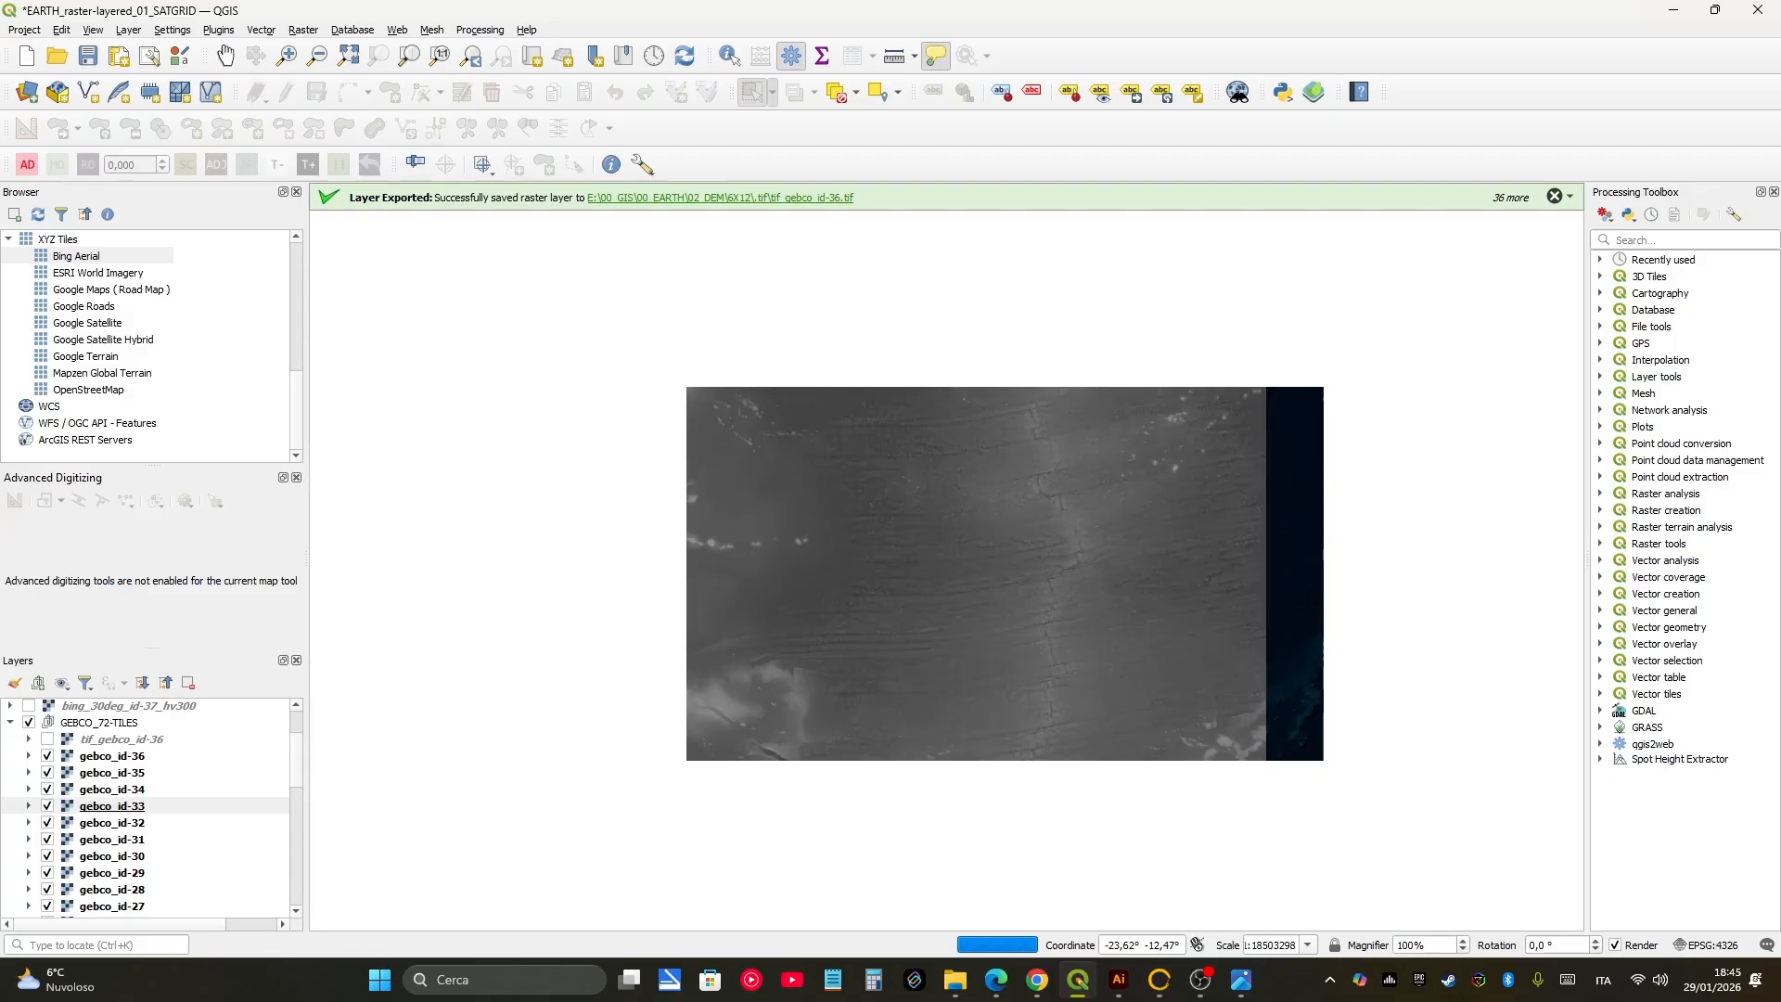
pyautogui.scroll(-1, 1013, 635)
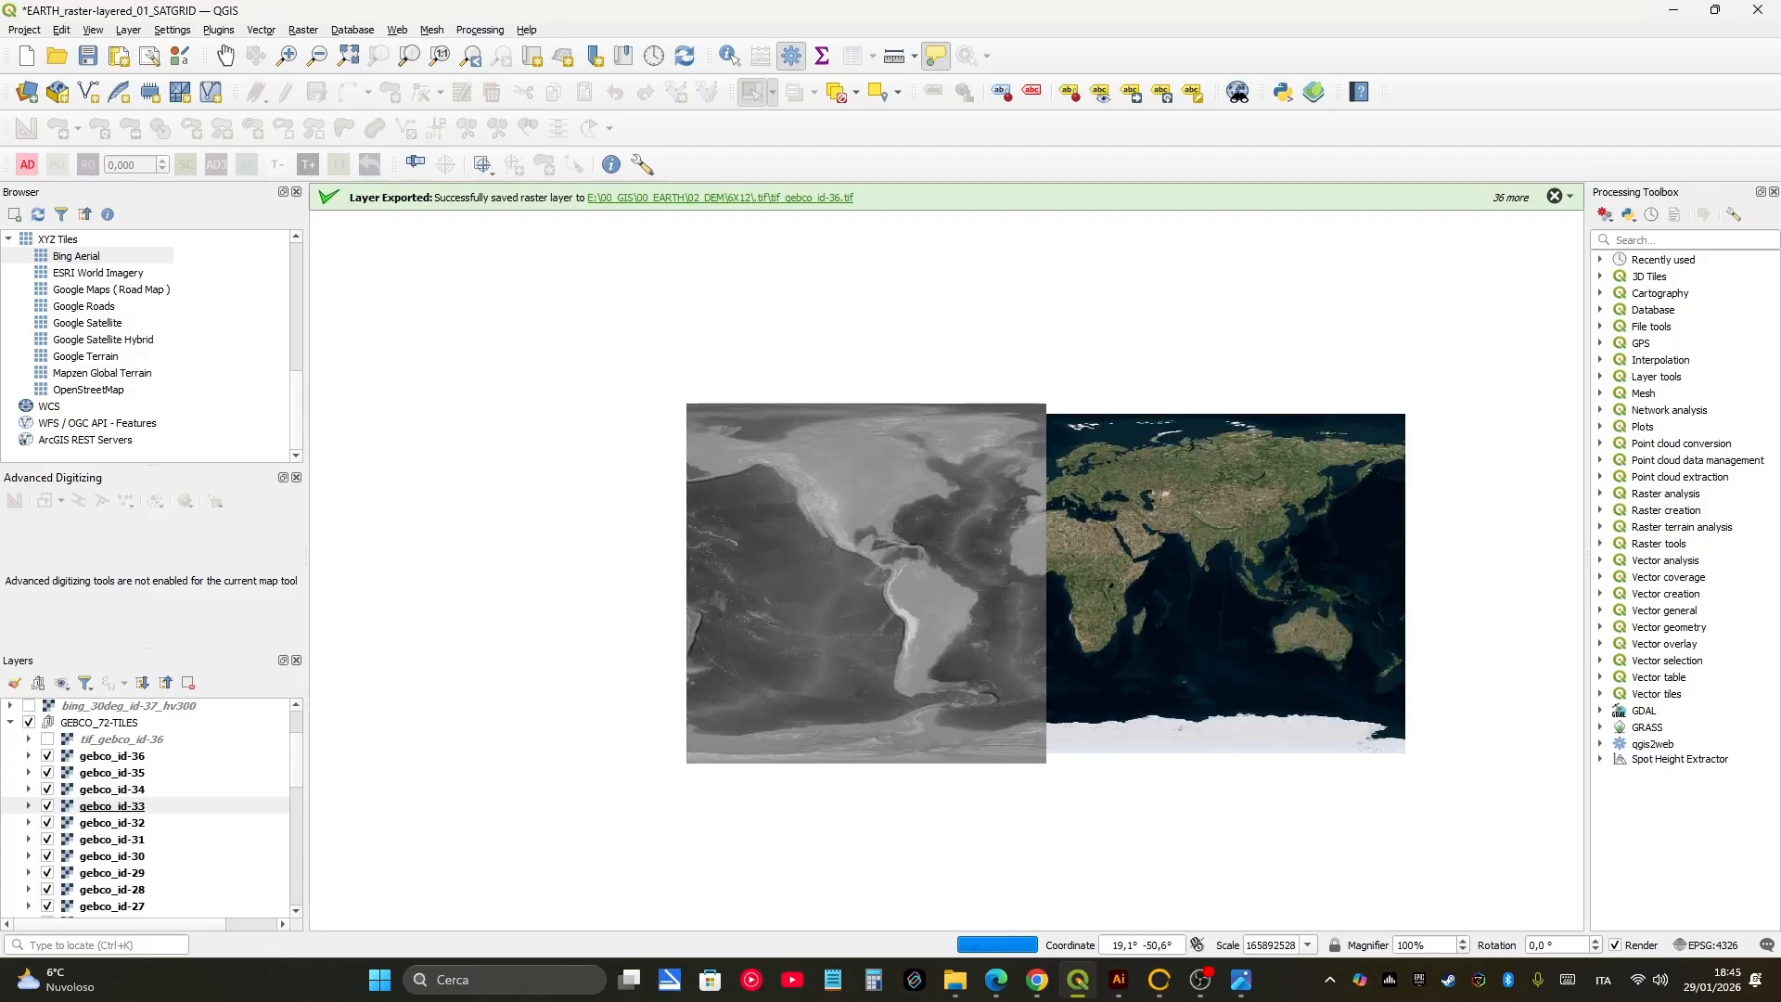
# Step: Examine the GEBCO elevation detail over South America, from the Brazilian coast to the Andes
pyautogui.scroll(1, 926, 581)
pyautogui.scroll(2, 1048, 638)
pyautogui.moveTo(911, 559); pyautogui.dragTo(1133, 557, button='middle')
pyautogui.scroll(1, 1134, 557)
pyautogui.scroll(1, 1304, 631)
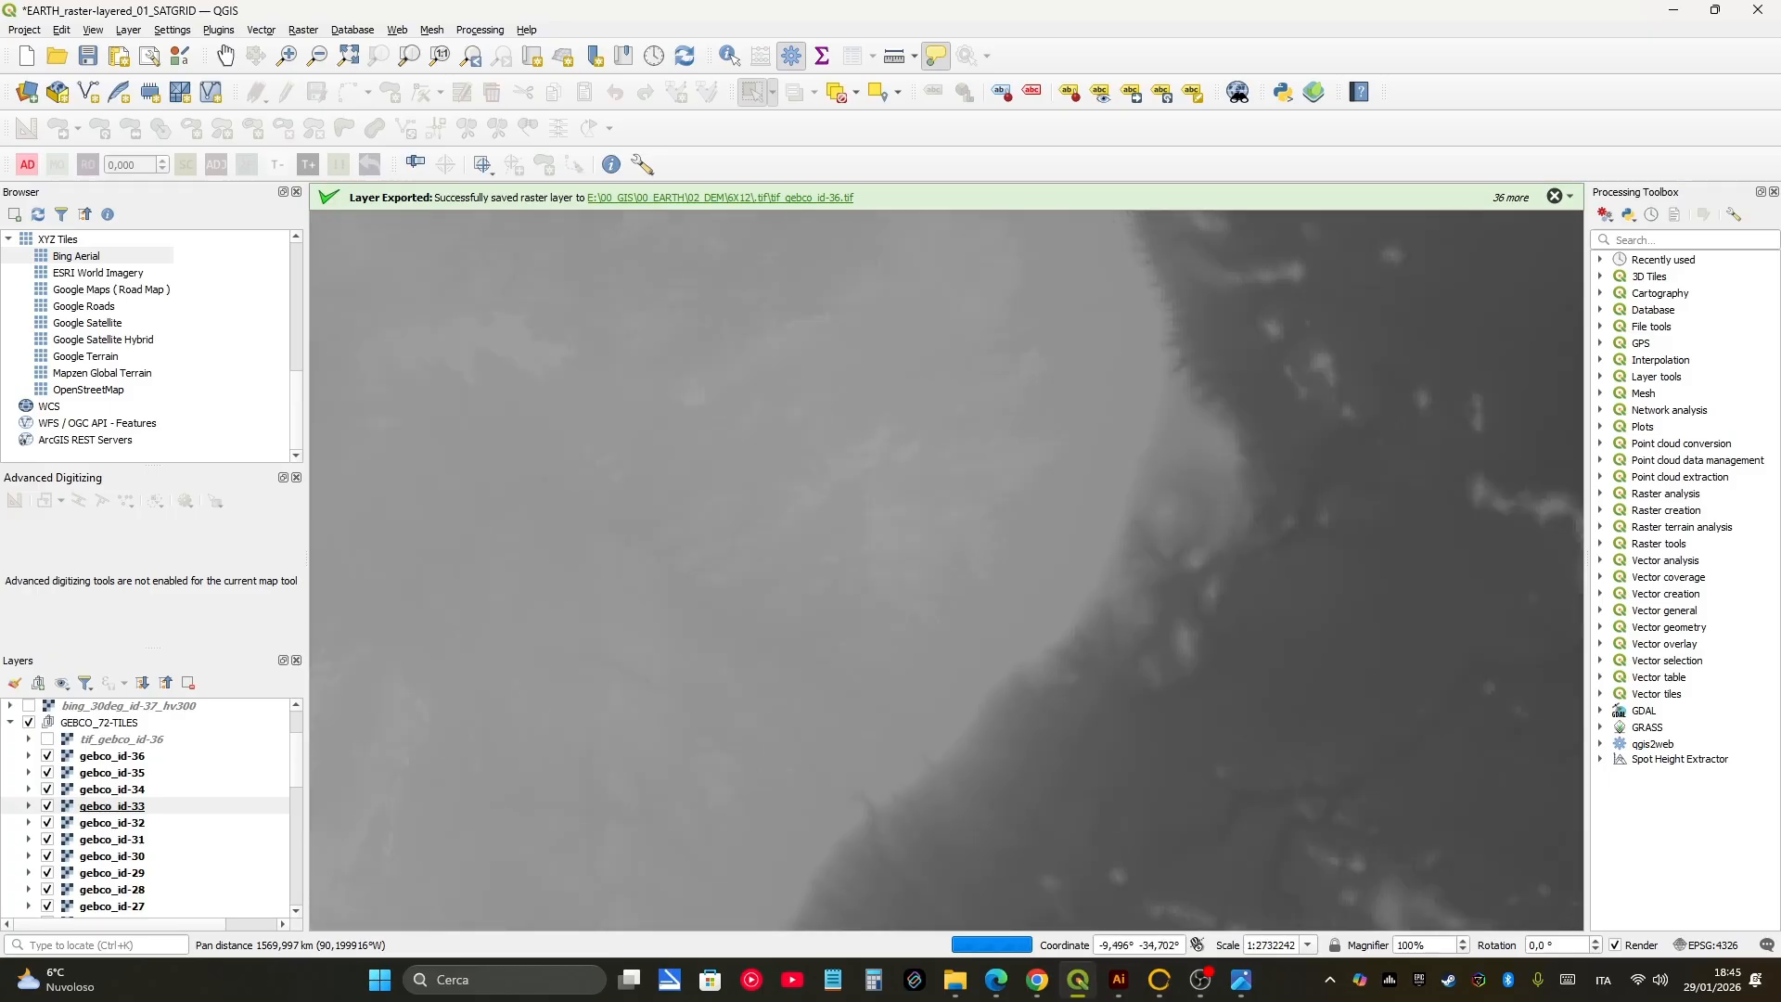
pyautogui.scroll(-1, 1130, 648)
pyautogui.scroll(-1, 1027, 560)
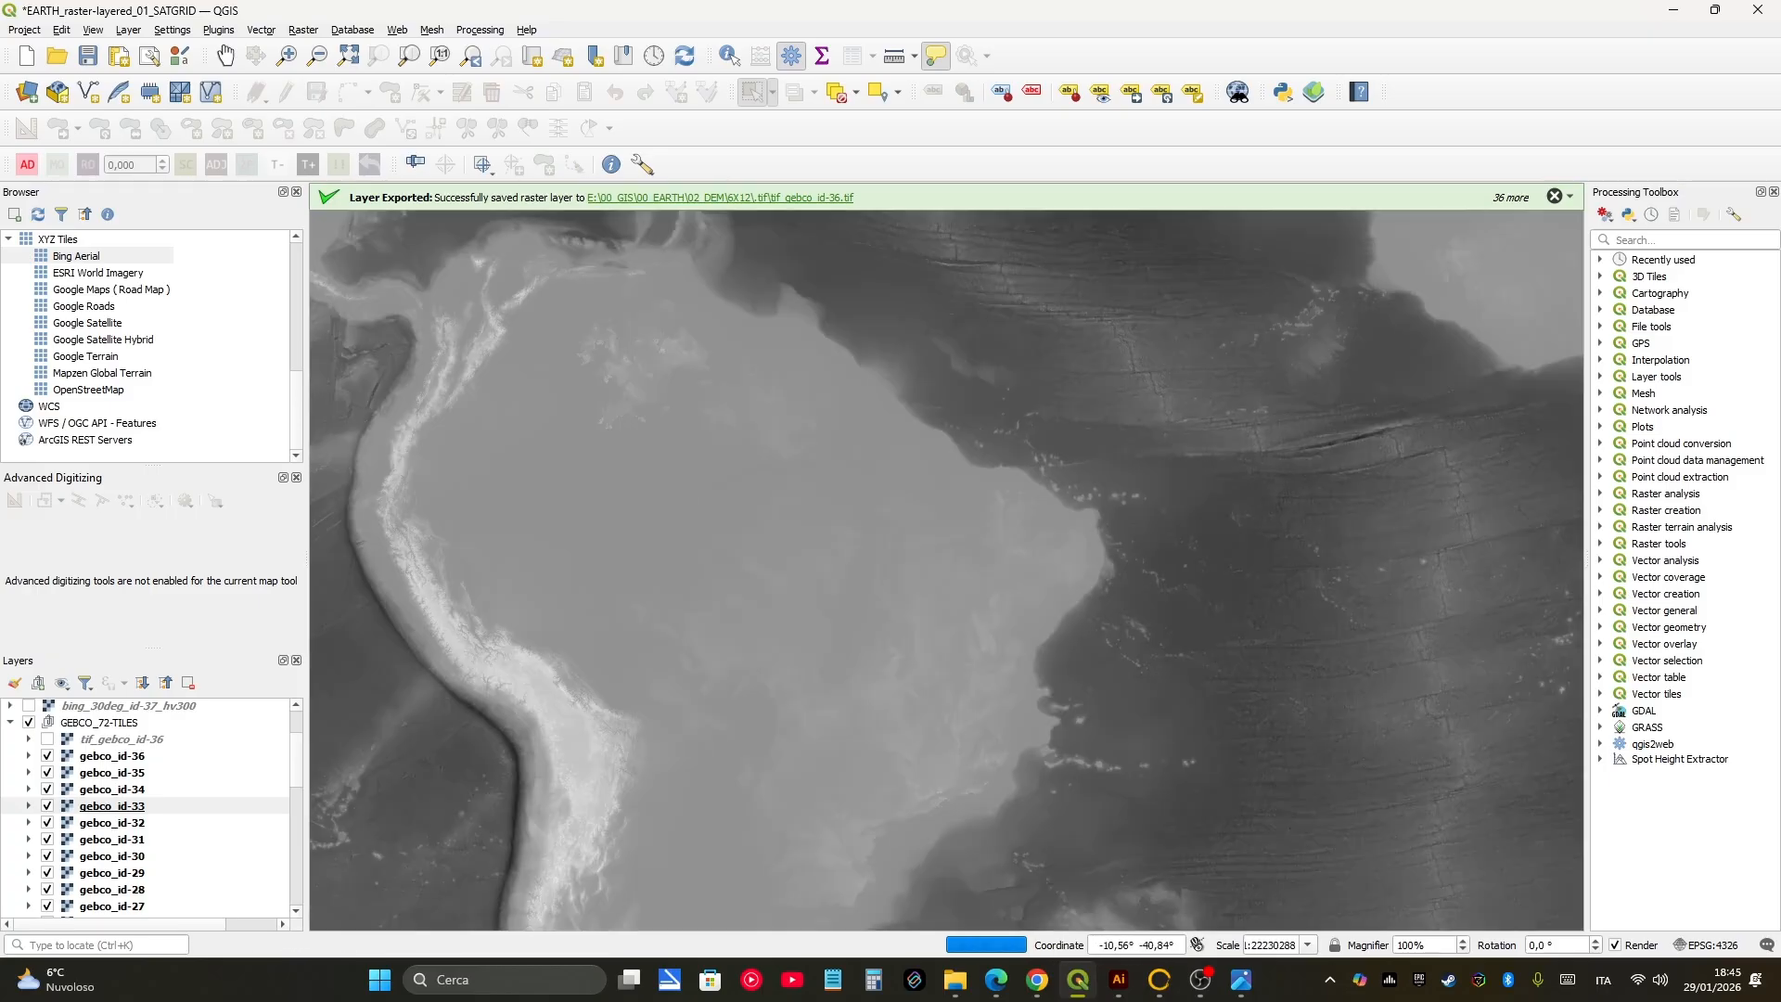
pyautogui.moveTo(1126, 594); pyautogui.dragTo(1195, 560, button='middle')
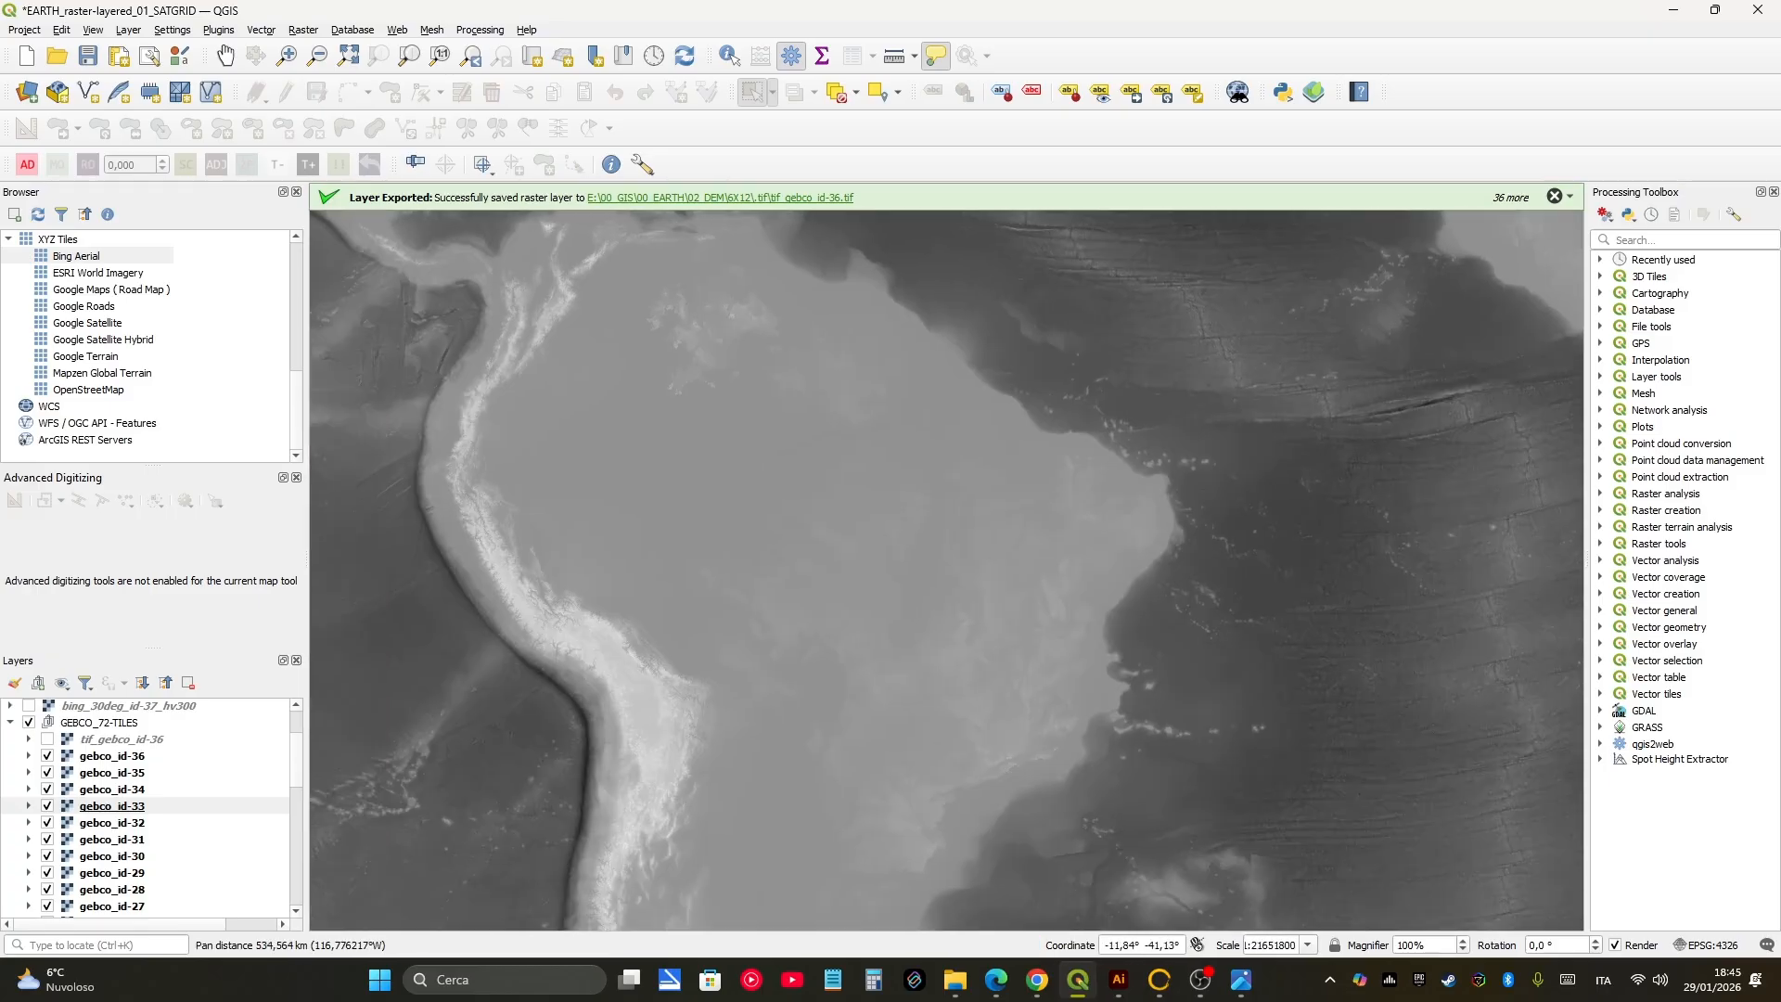
# Step: Switch to the Chrome browser and open the 5 by 5 degree area N000E010_N005E015 on the AW3D30 download map
pyautogui.click(1037, 980)
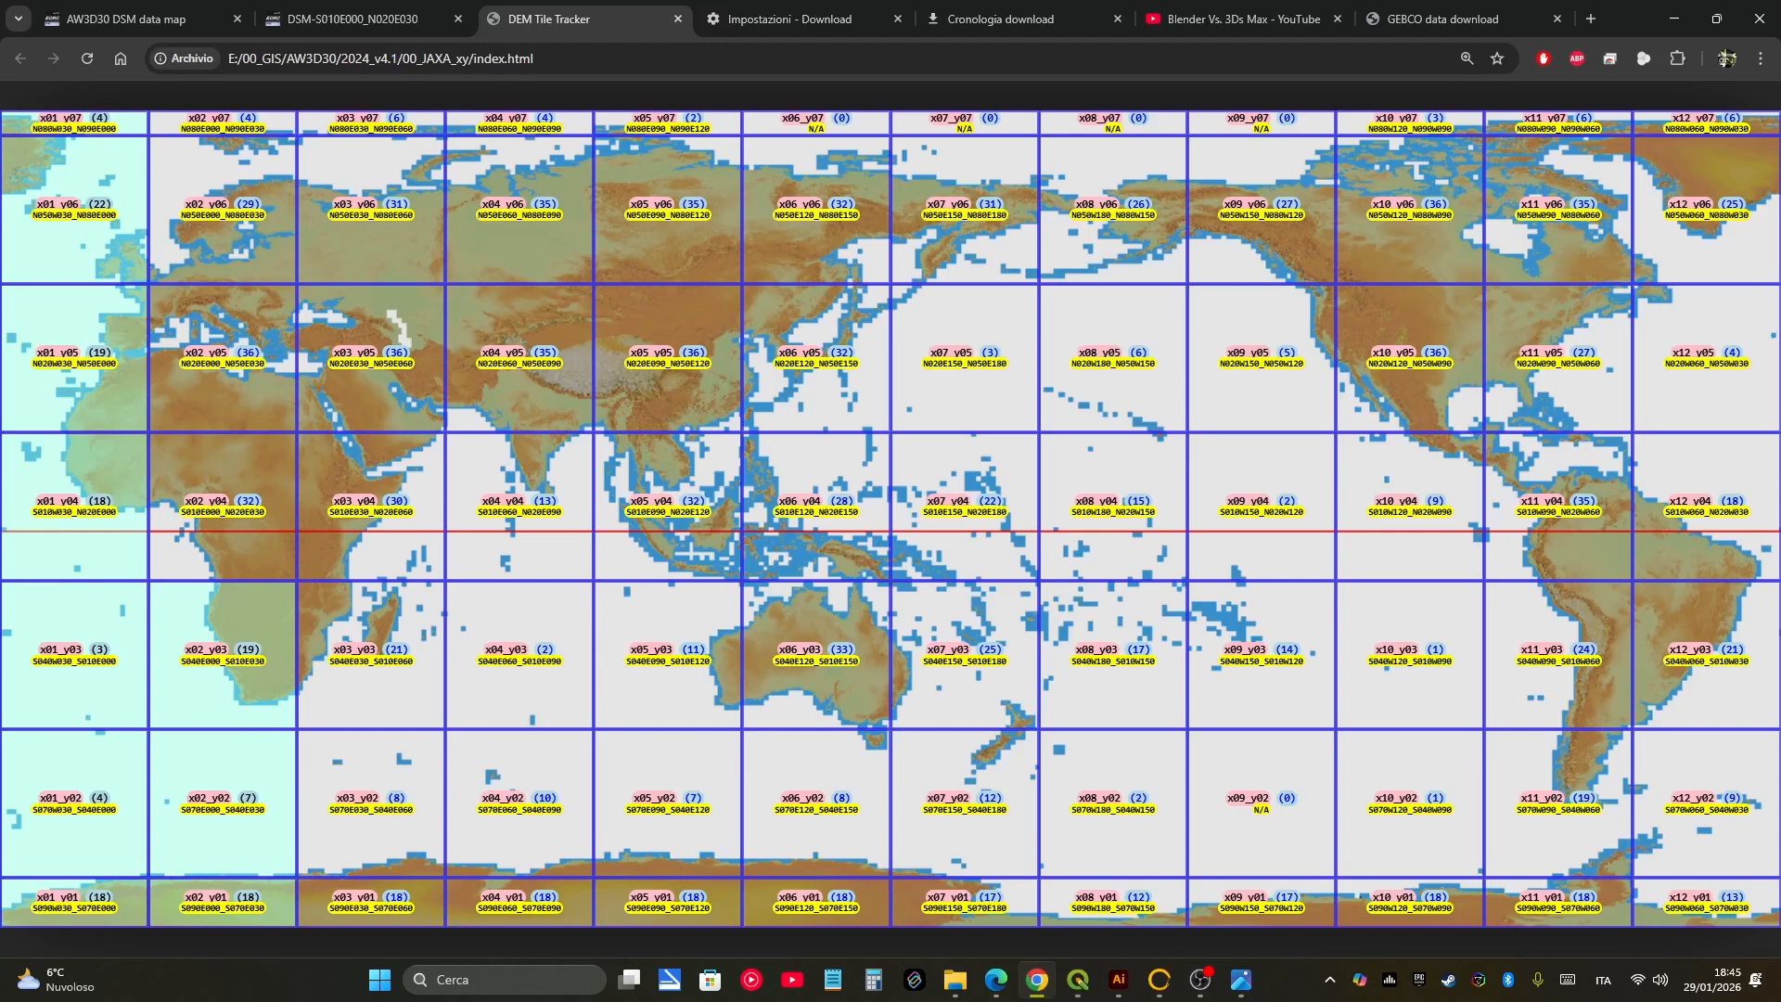
pyautogui.click(352, 19)
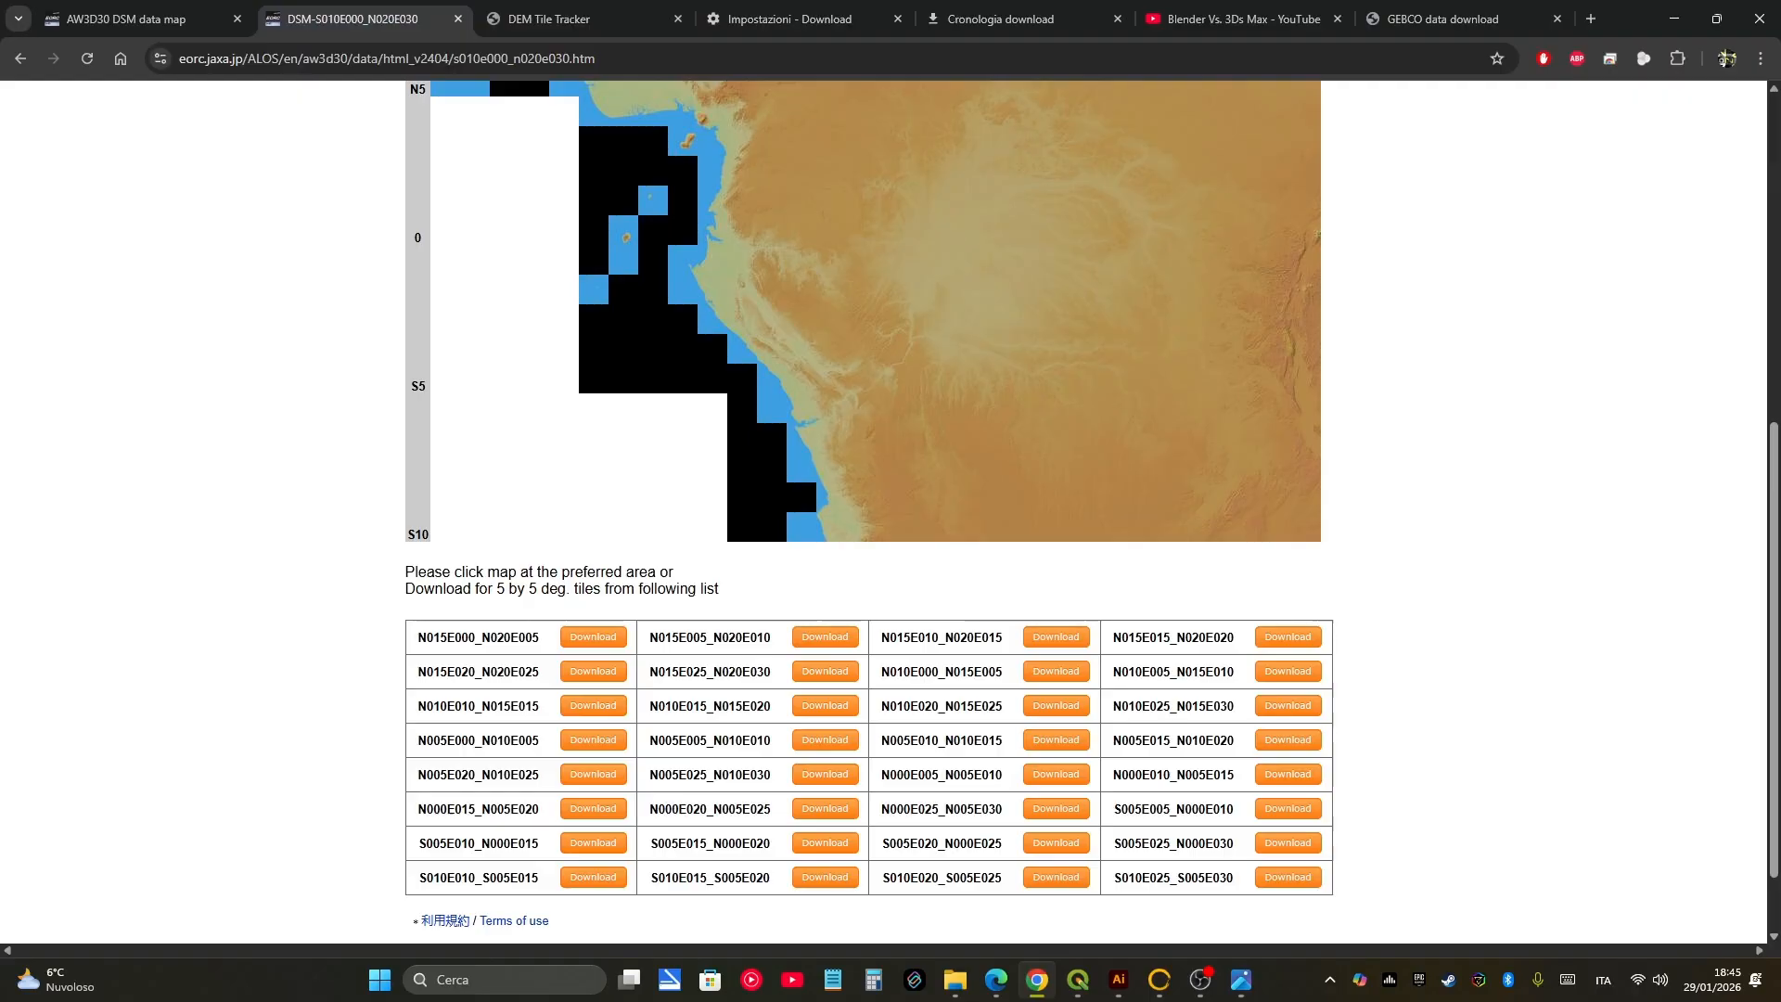
pyautogui.scroll(3, 802, 449)
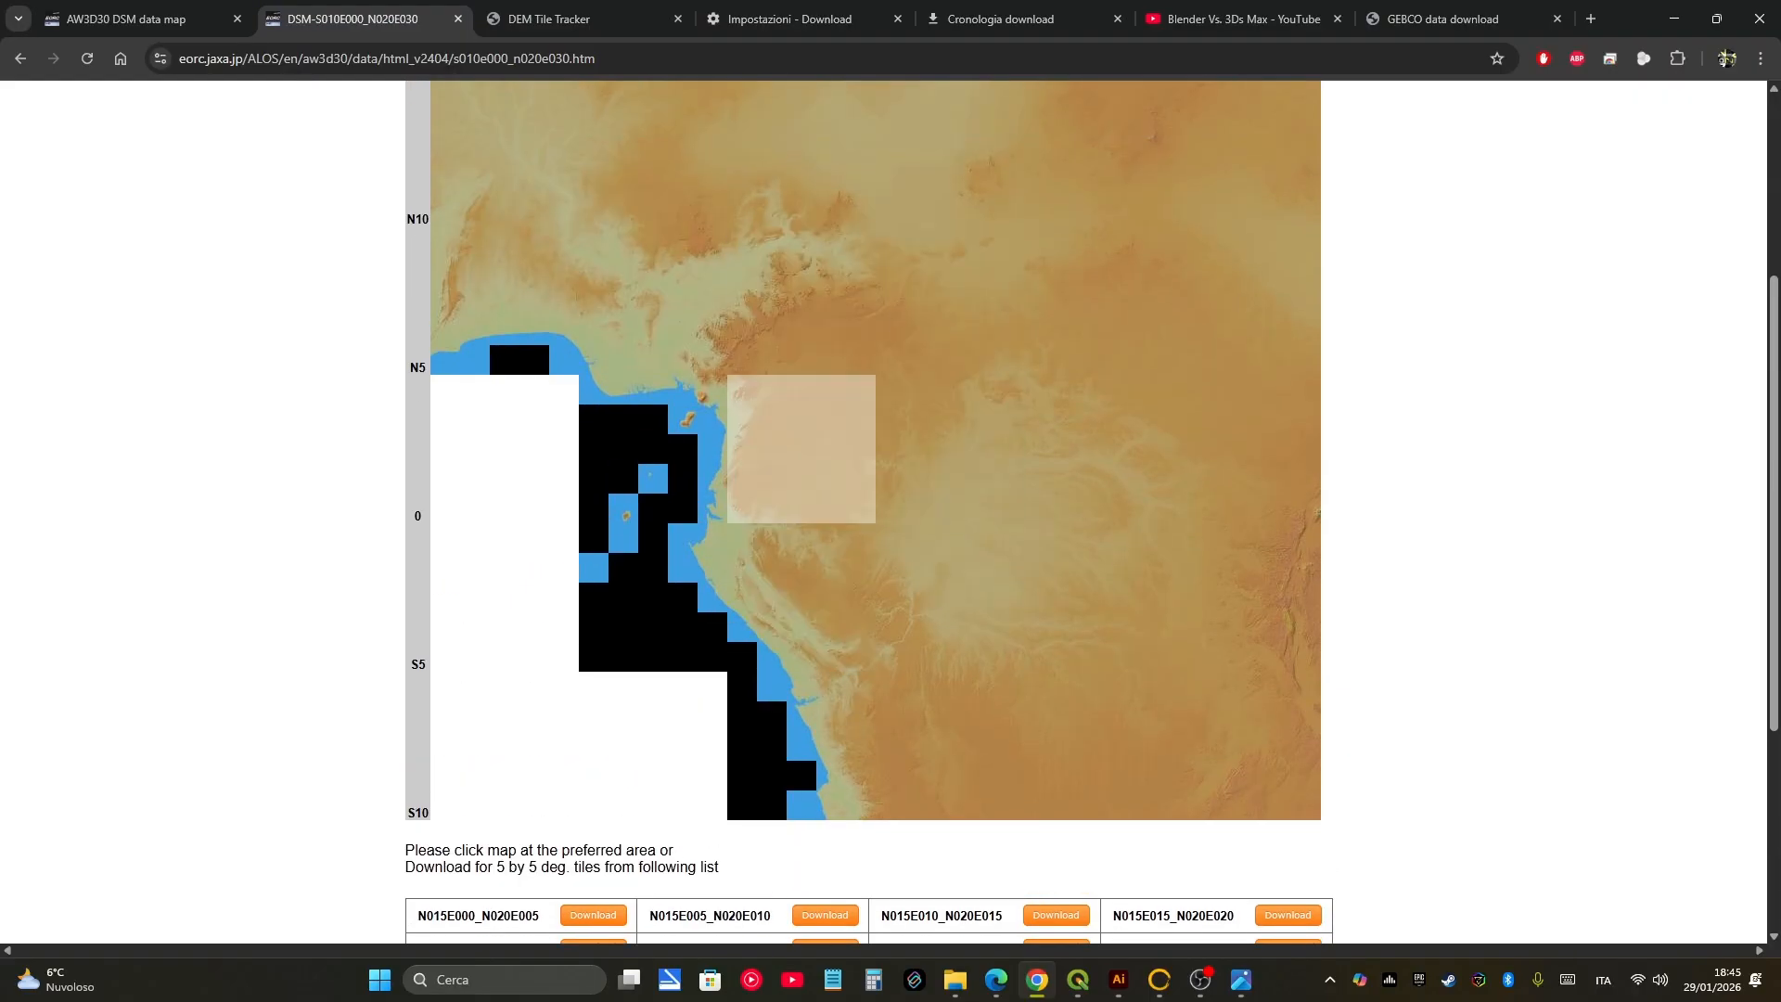
pyautogui.click(802, 449)
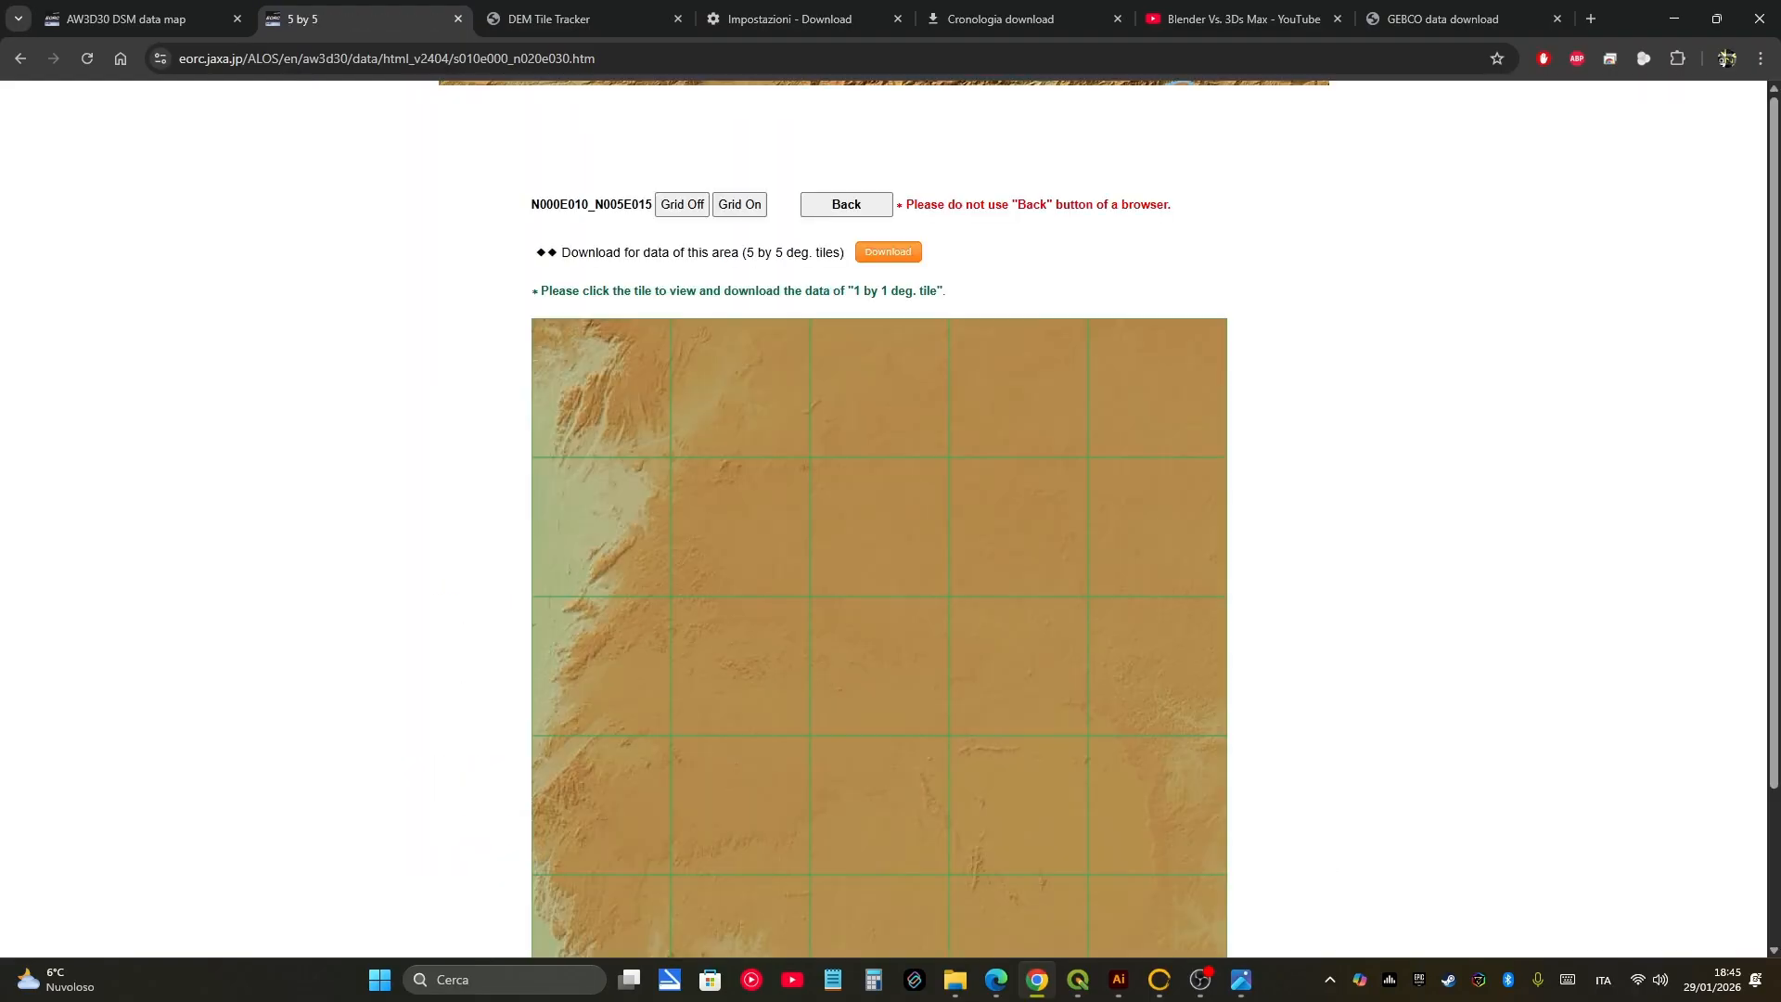
# Step: View the download page of the 1 by 1 degree tile N001E010, and return to the AW3D30 DSM world data map
pyautogui.scroll(-3, 801, 449)
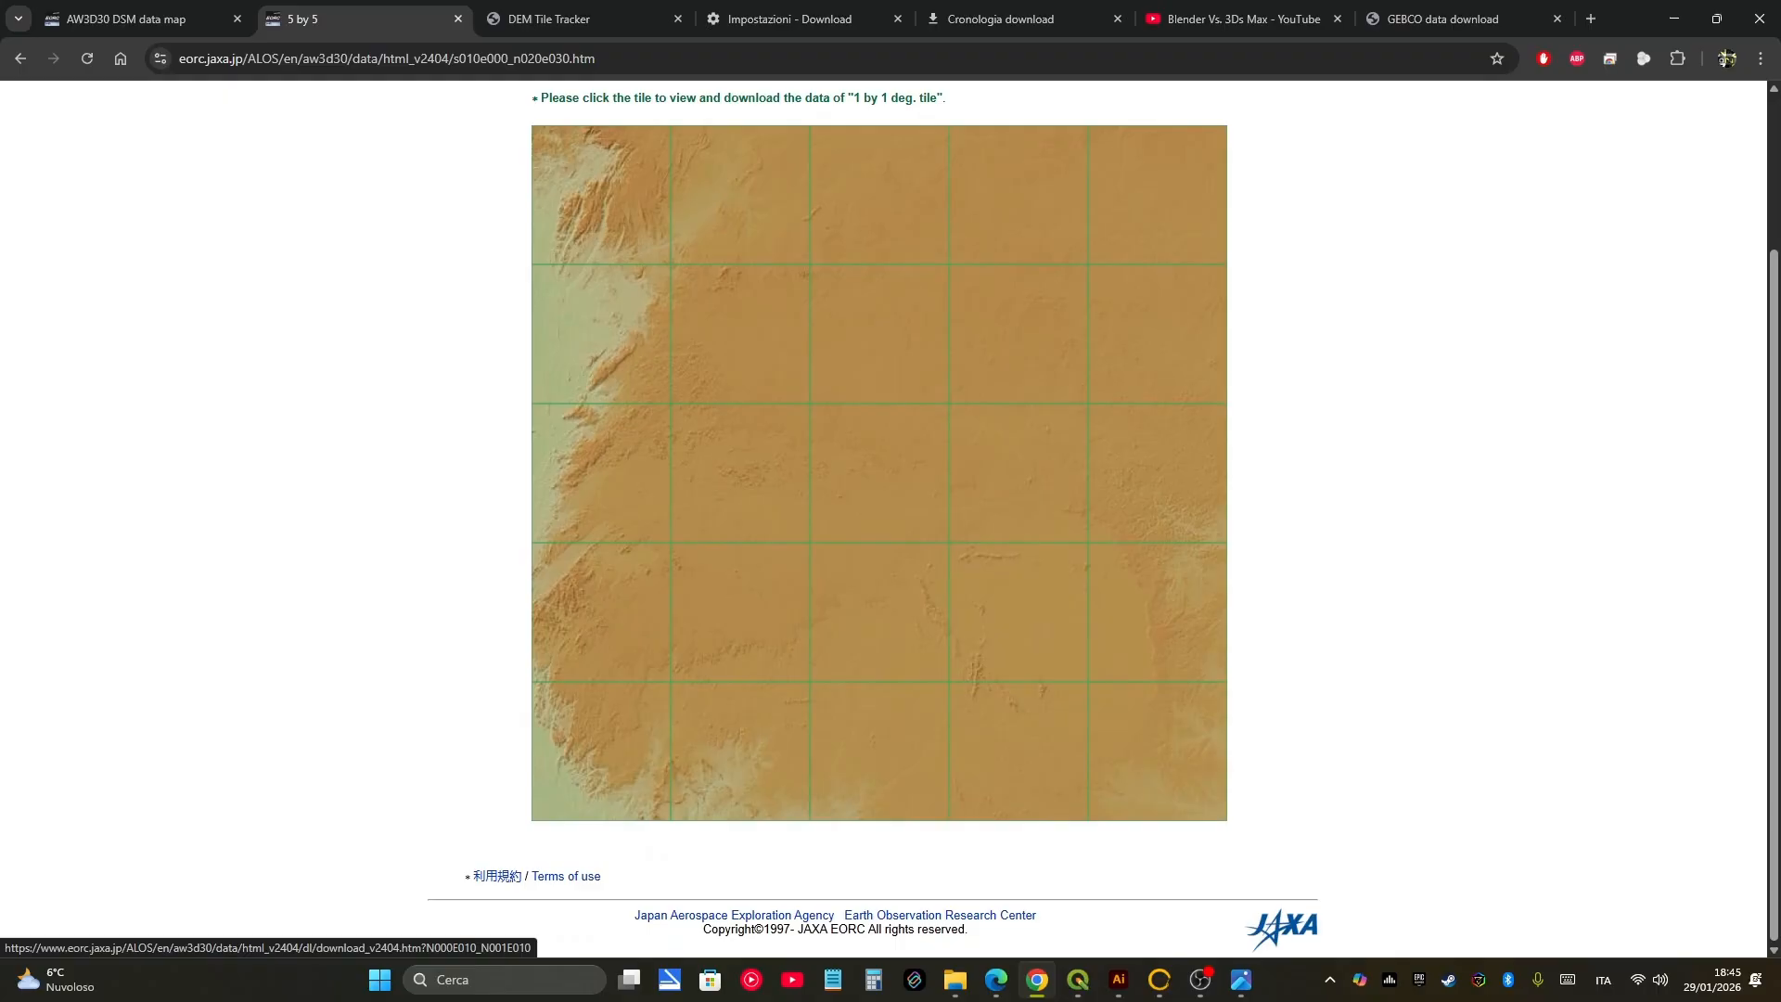
pyautogui.click(602, 613)
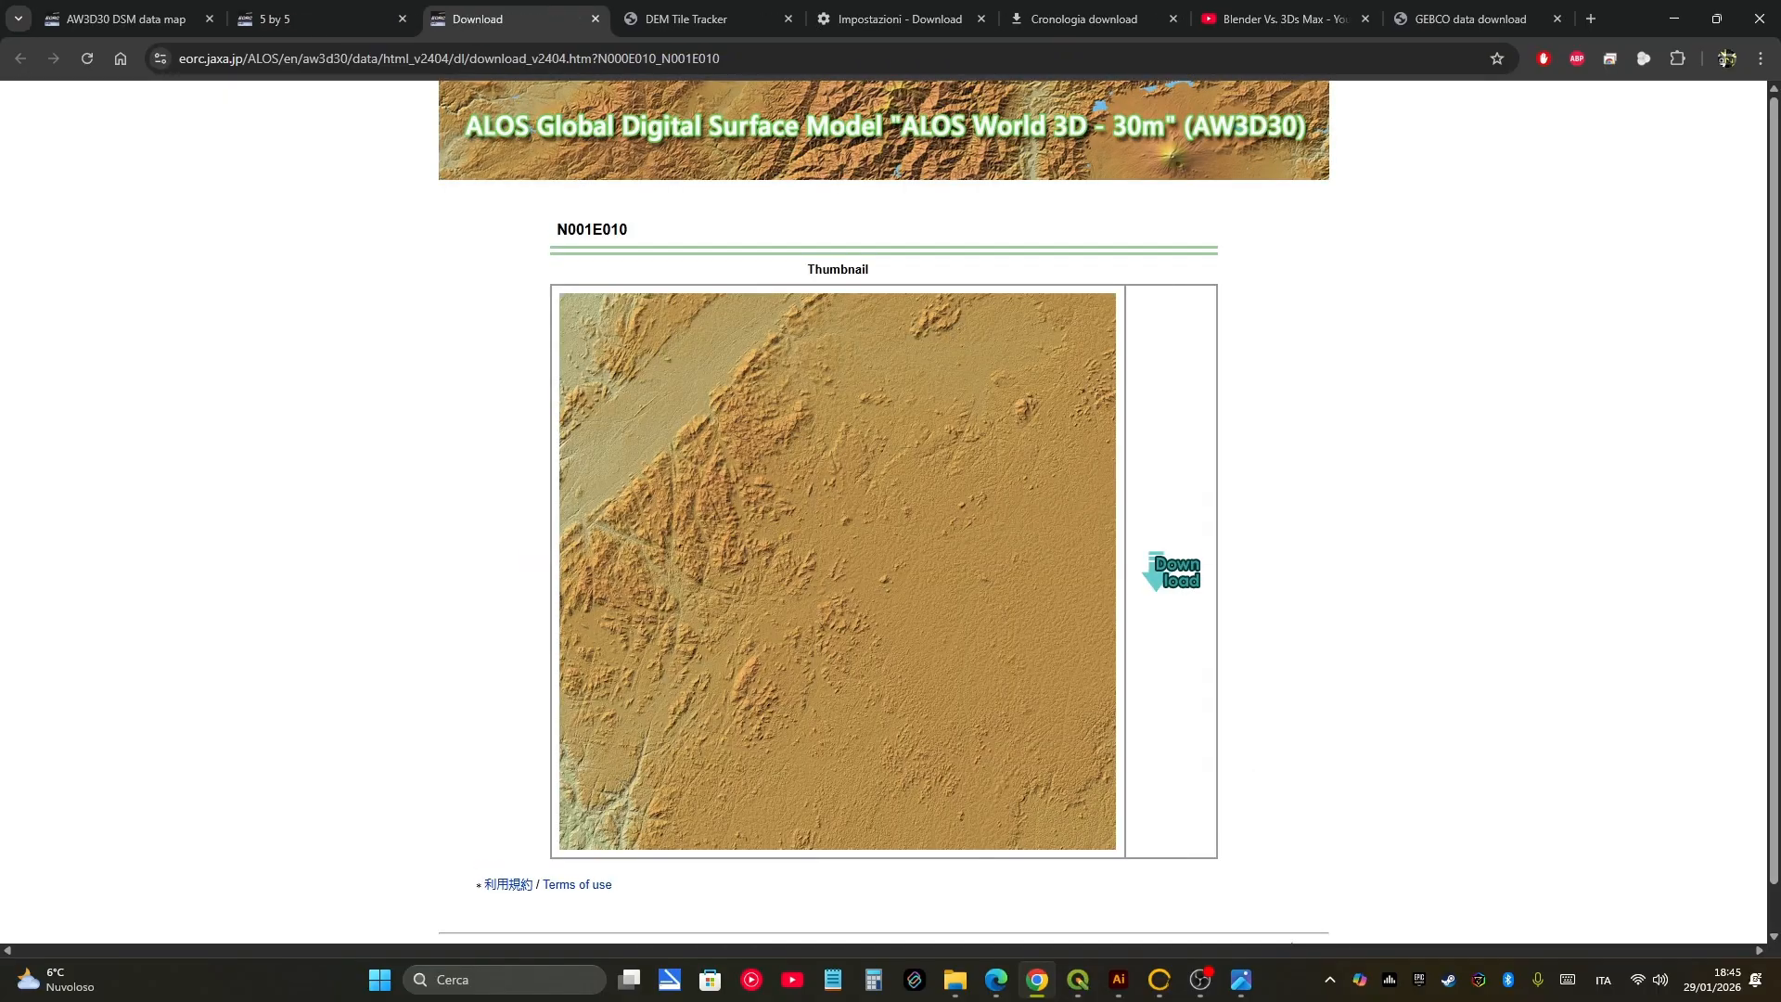
pyautogui.scroll(-1, 1108, 509)
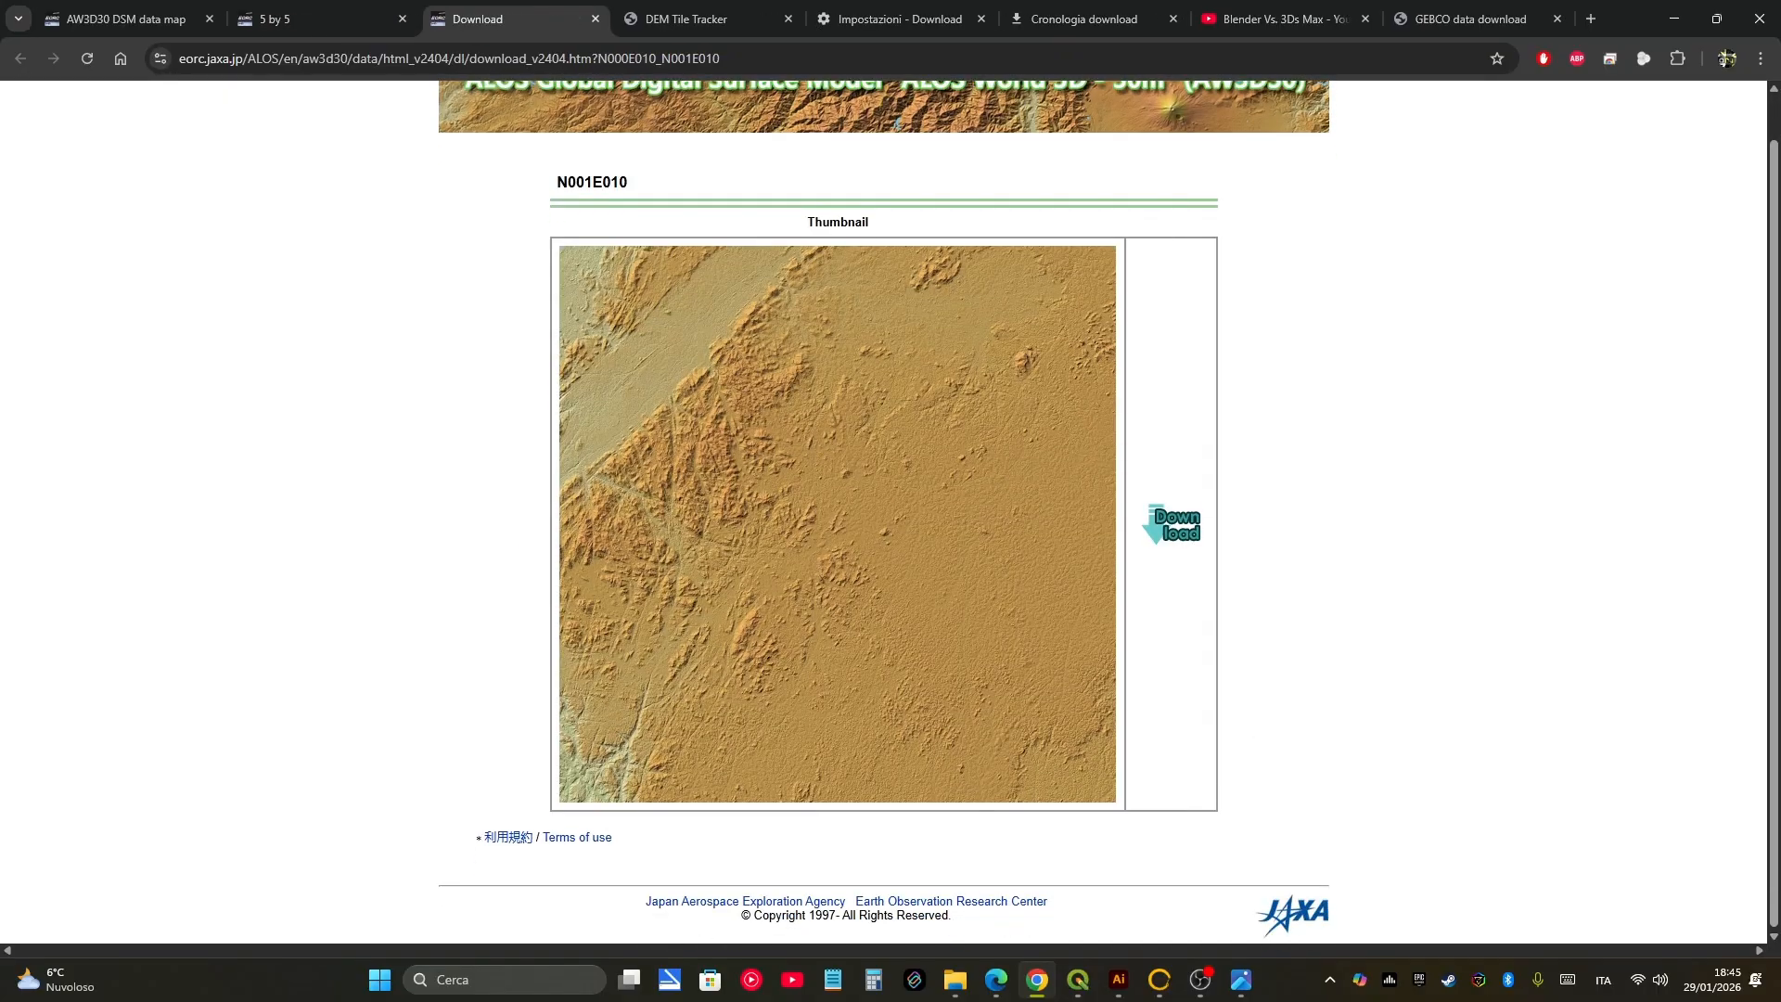
pyautogui.hotkey('ctrl', 'shift', 'Tab')
pyautogui.hotkey('ctrl', 'shift', 'Tab')
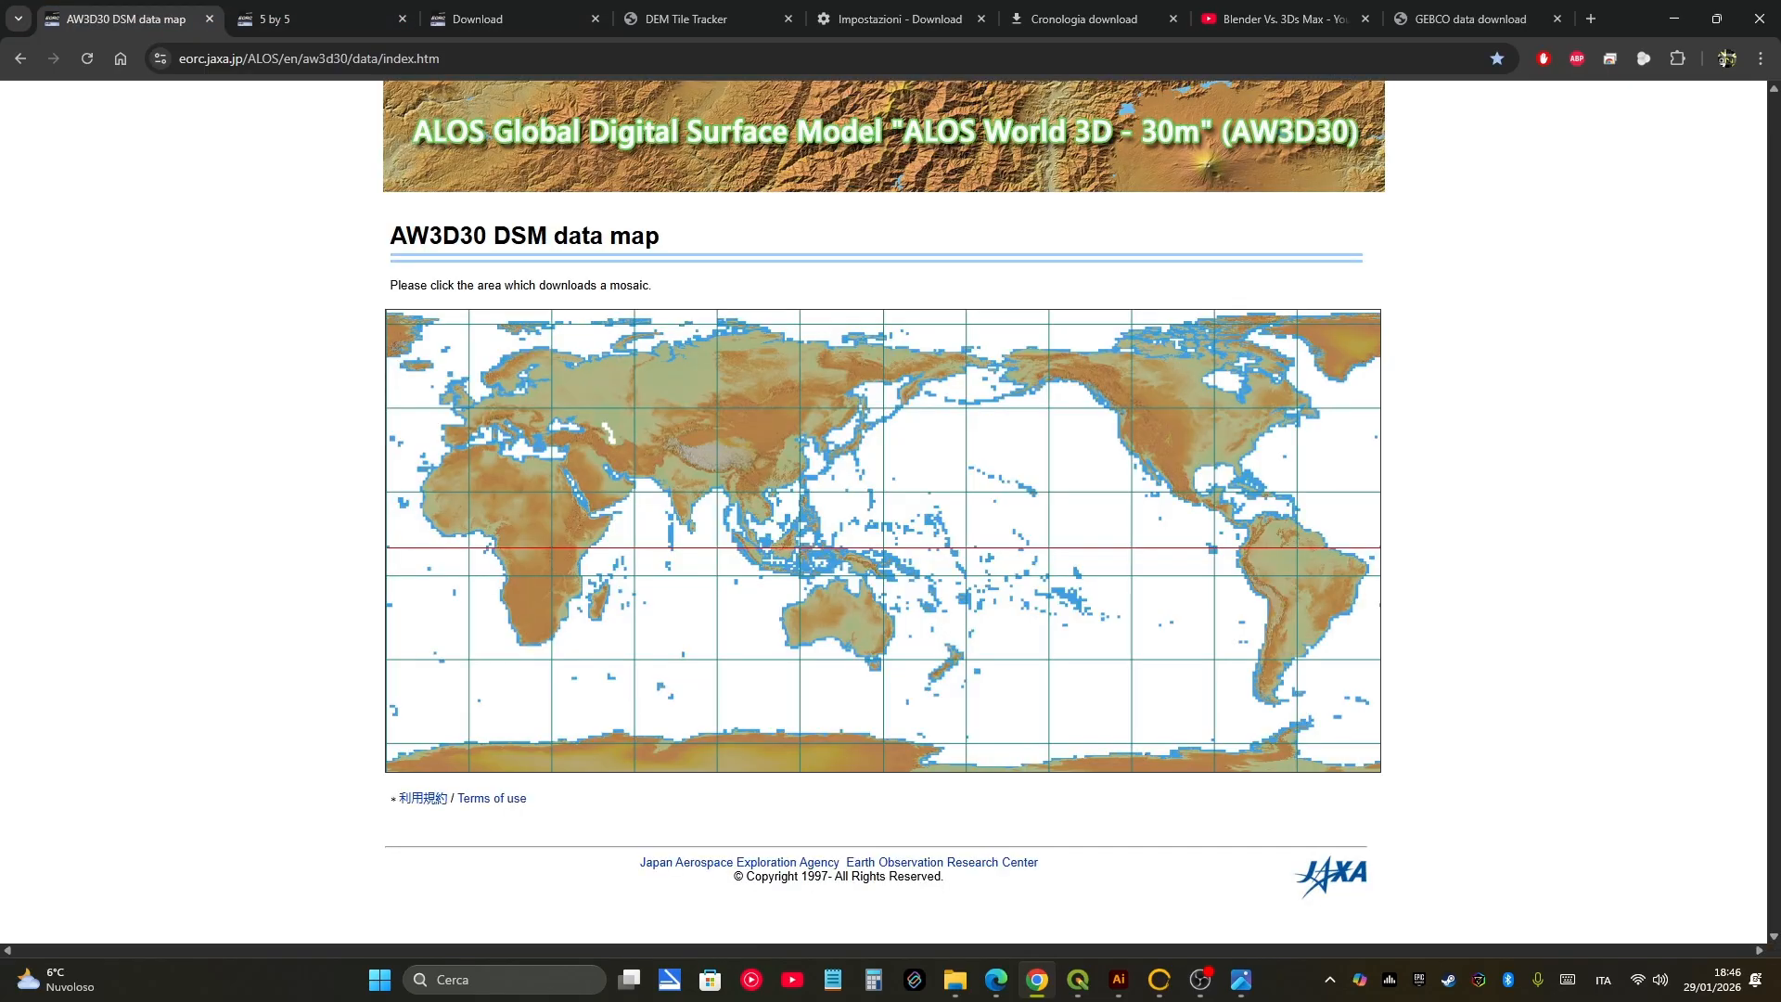
# Step: Switch to QGIS and examine the GEBCO elevation over South America and the satellite imagery over the Alps and northern Italy
pyautogui.click(1078, 980)
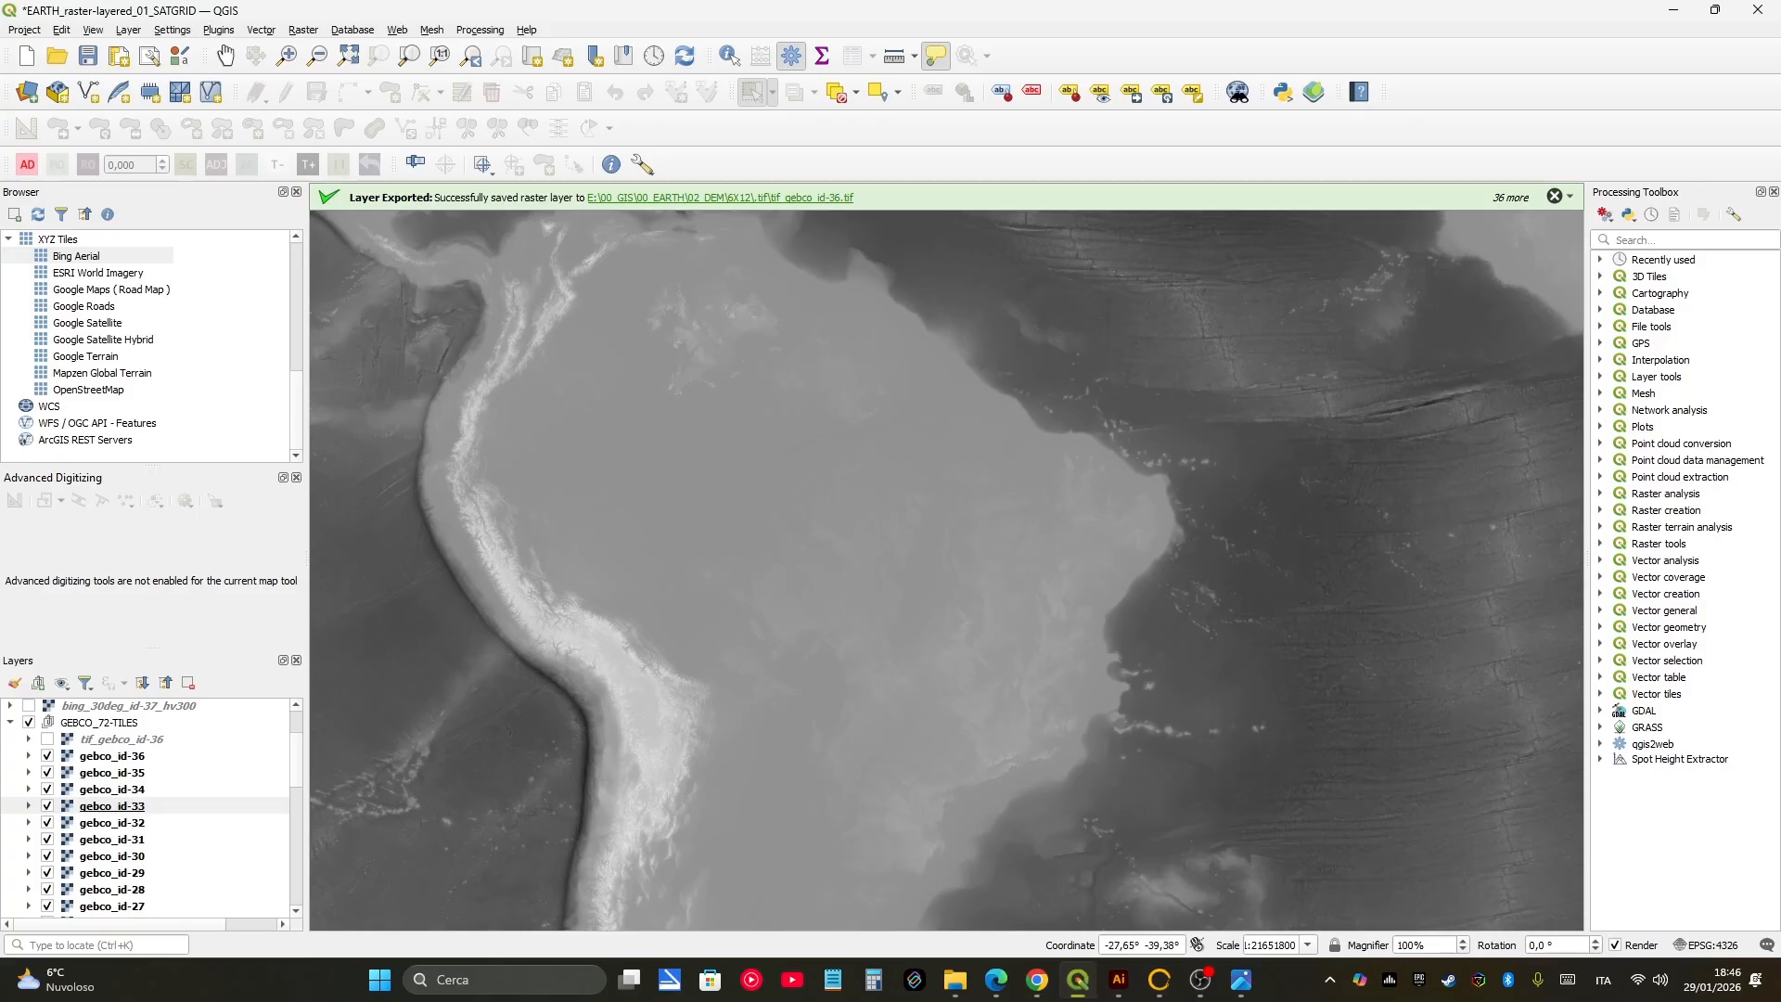
pyautogui.moveTo(856, 538); pyautogui.dragTo(962, 501, button='middle')
pyautogui.scroll(-1, 1027, 567)
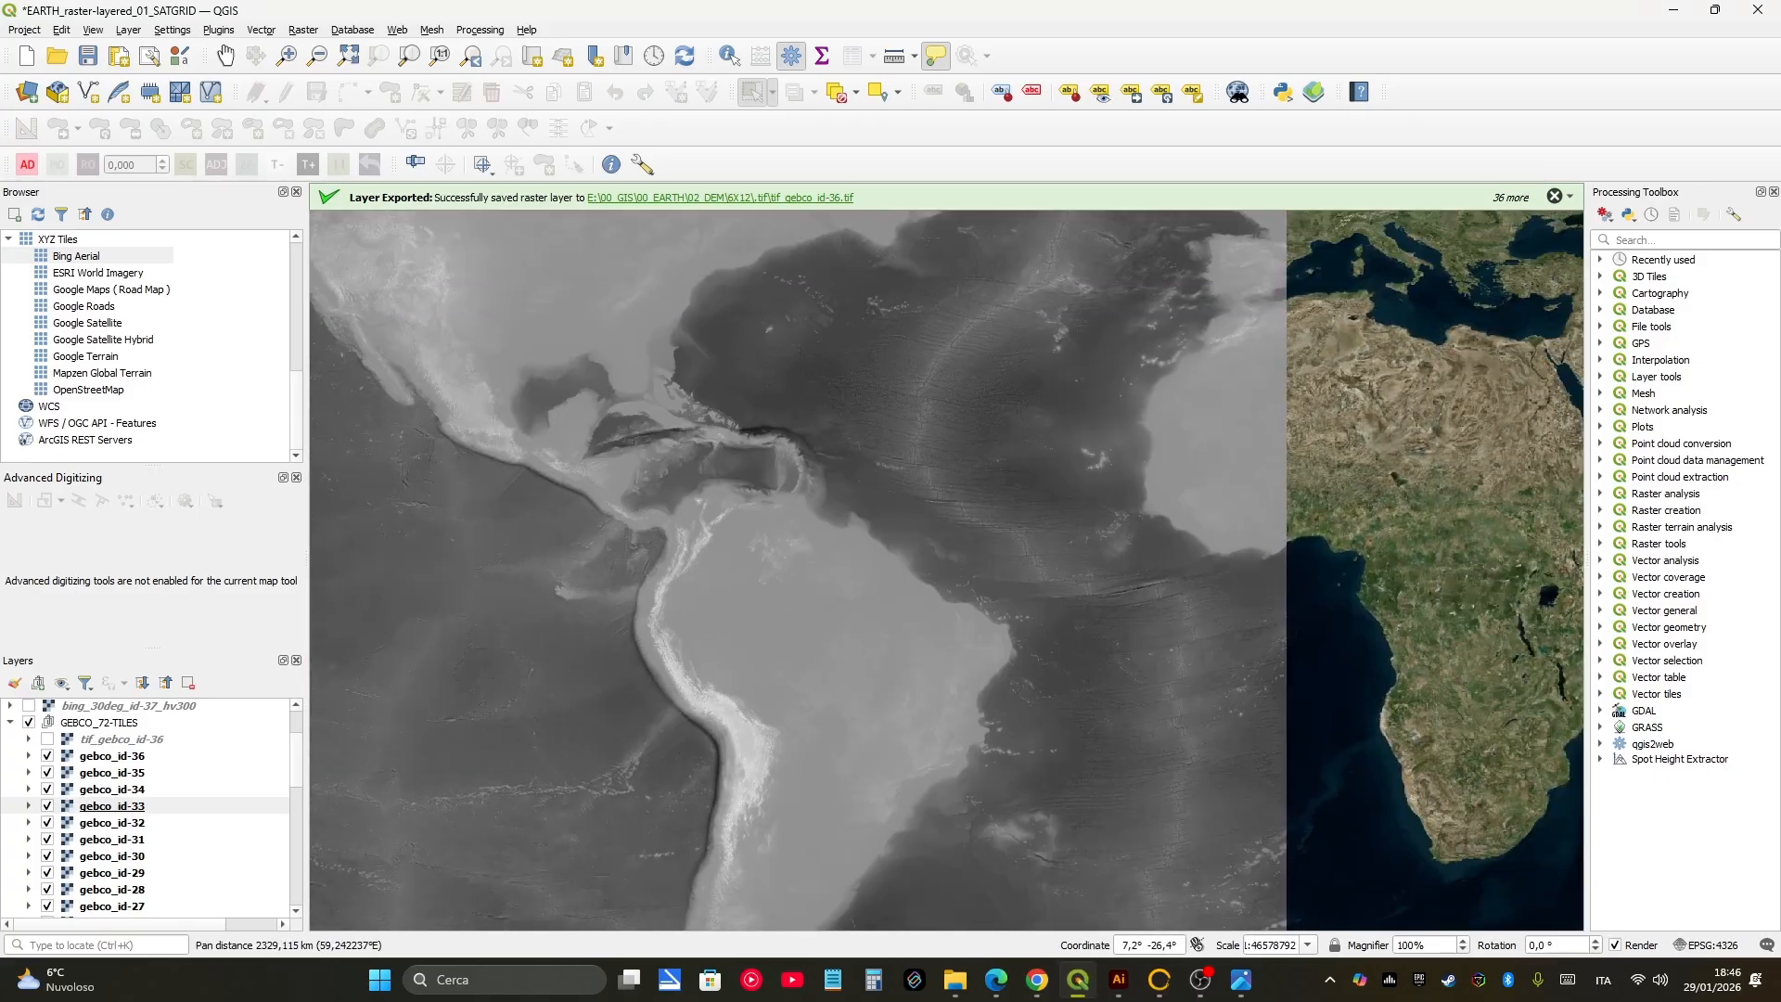
pyautogui.scroll(-1, 1054, 554)
pyautogui.scroll(2, 958, 620)
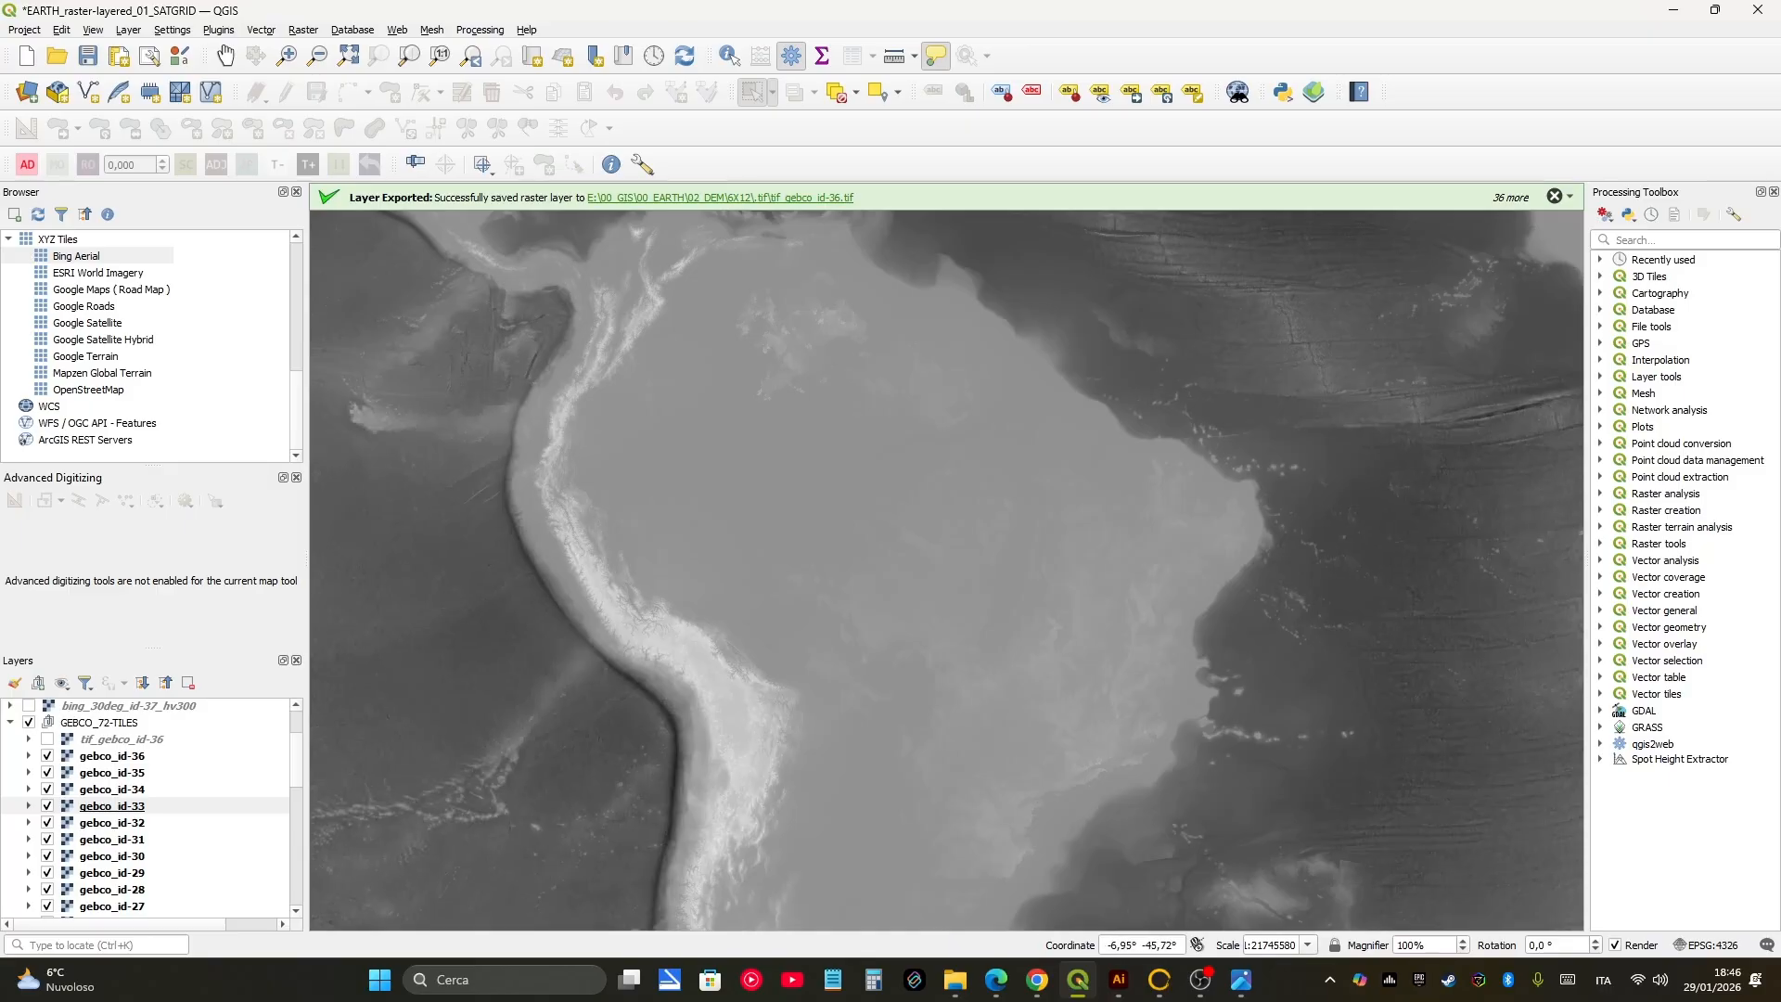
pyautogui.scroll(-3, 946, 571)
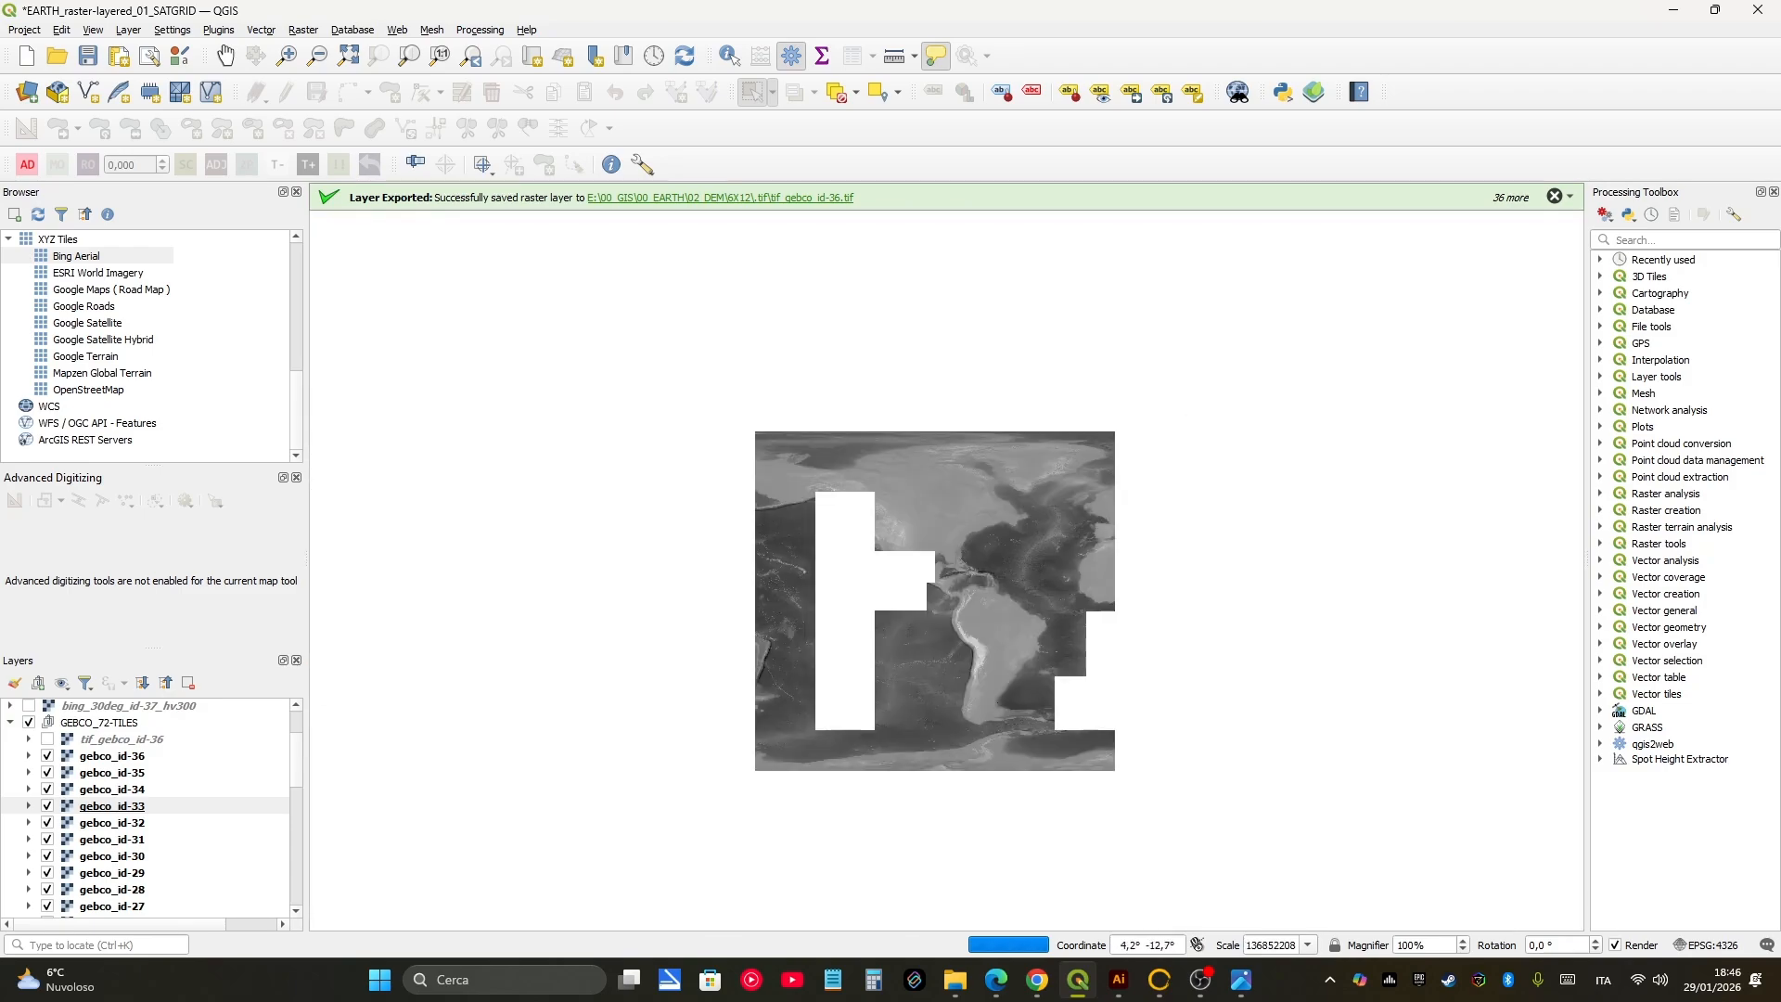
pyautogui.moveTo(1123, 635); pyautogui.dragTo(1090, 624)
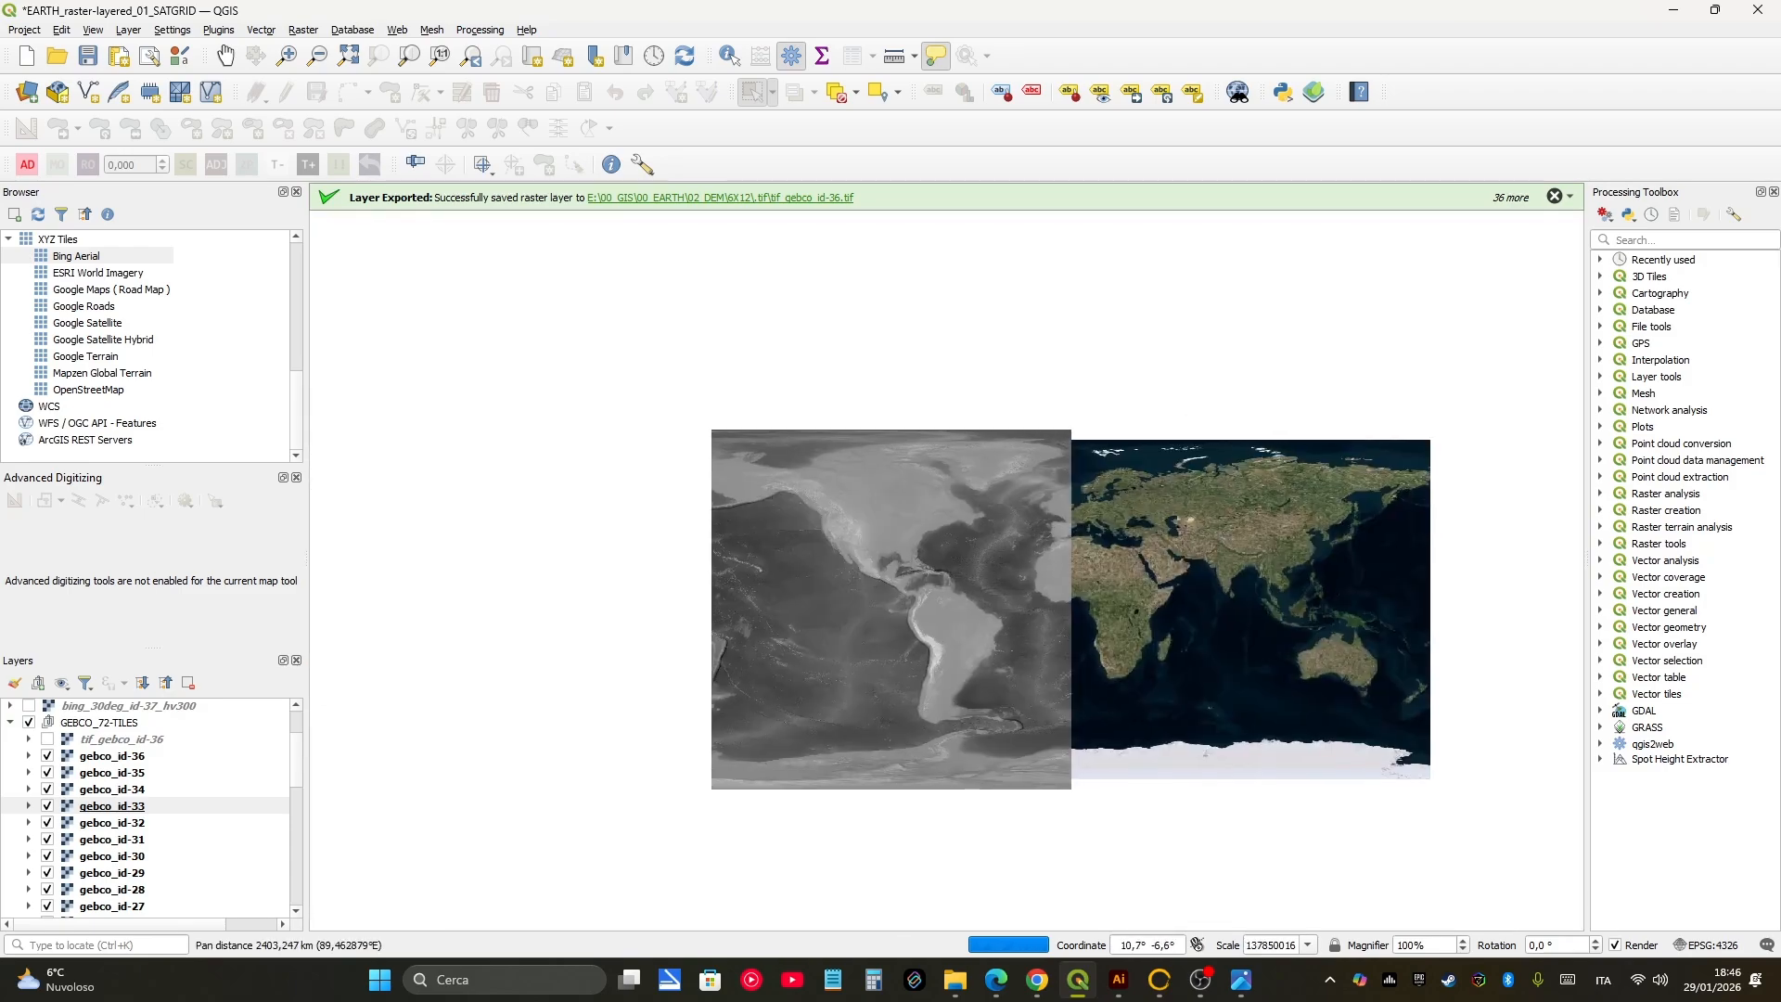
pyautogui.scroll(4, 1095, 510)
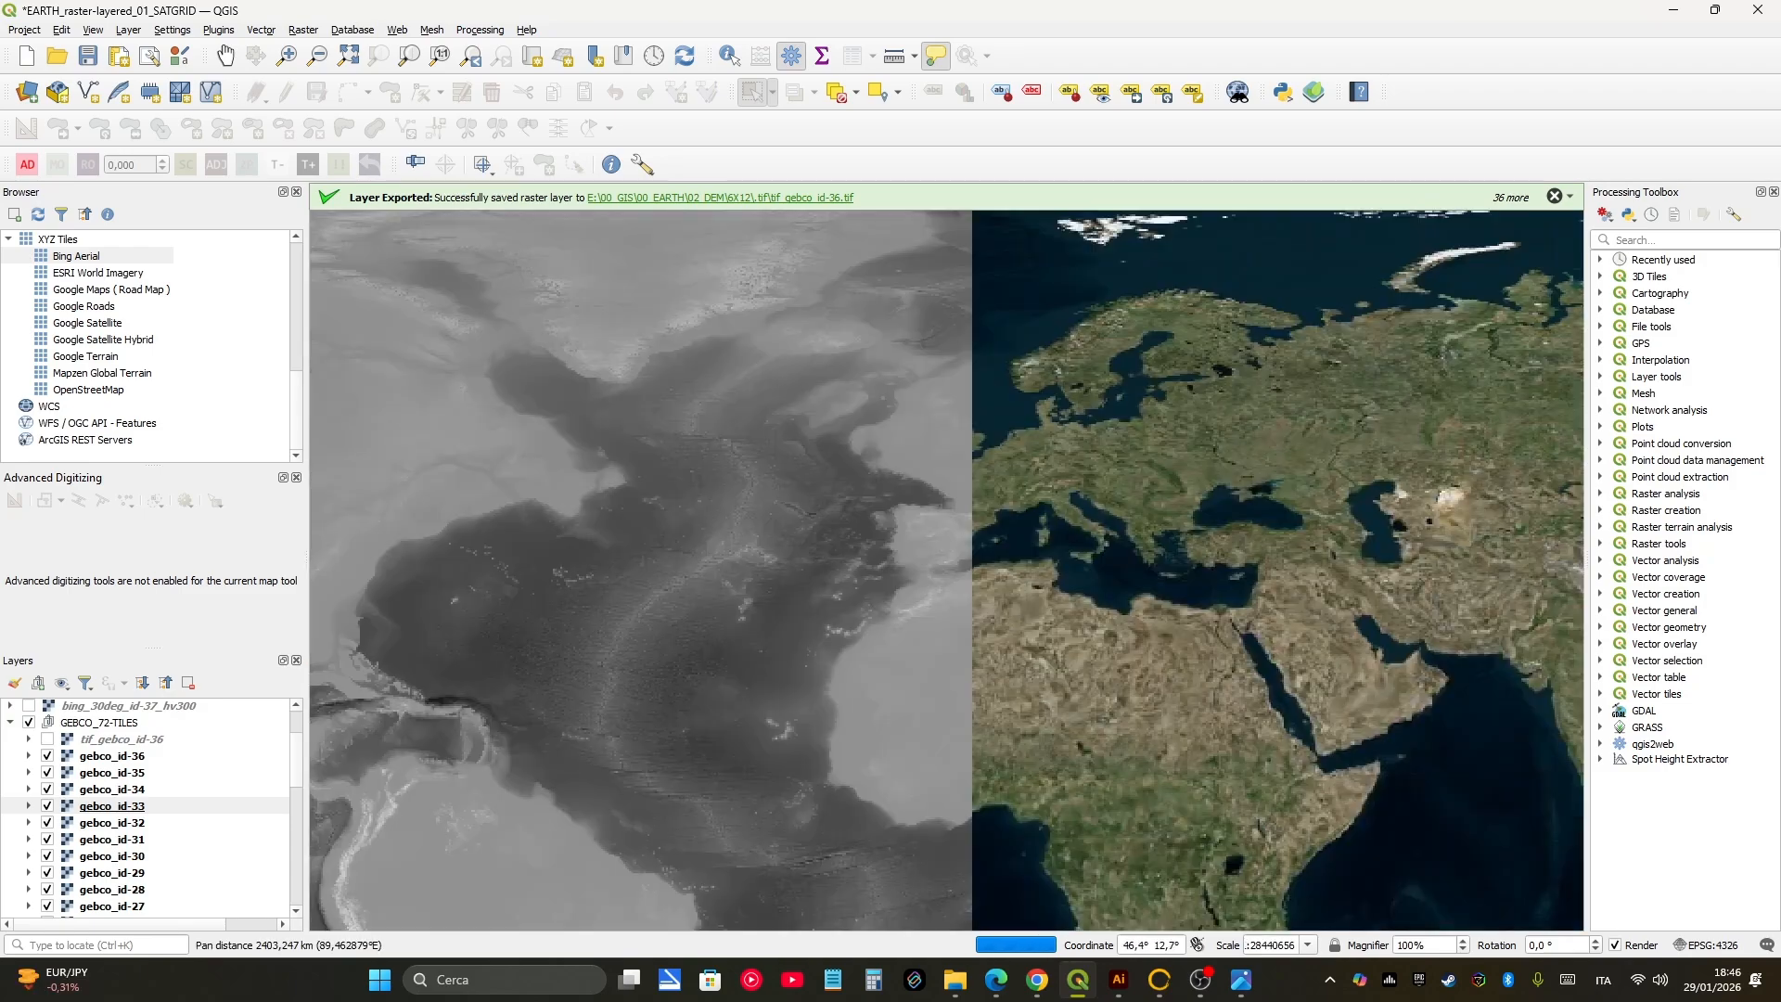
pyautogui.scroll(1, 1069, 506)
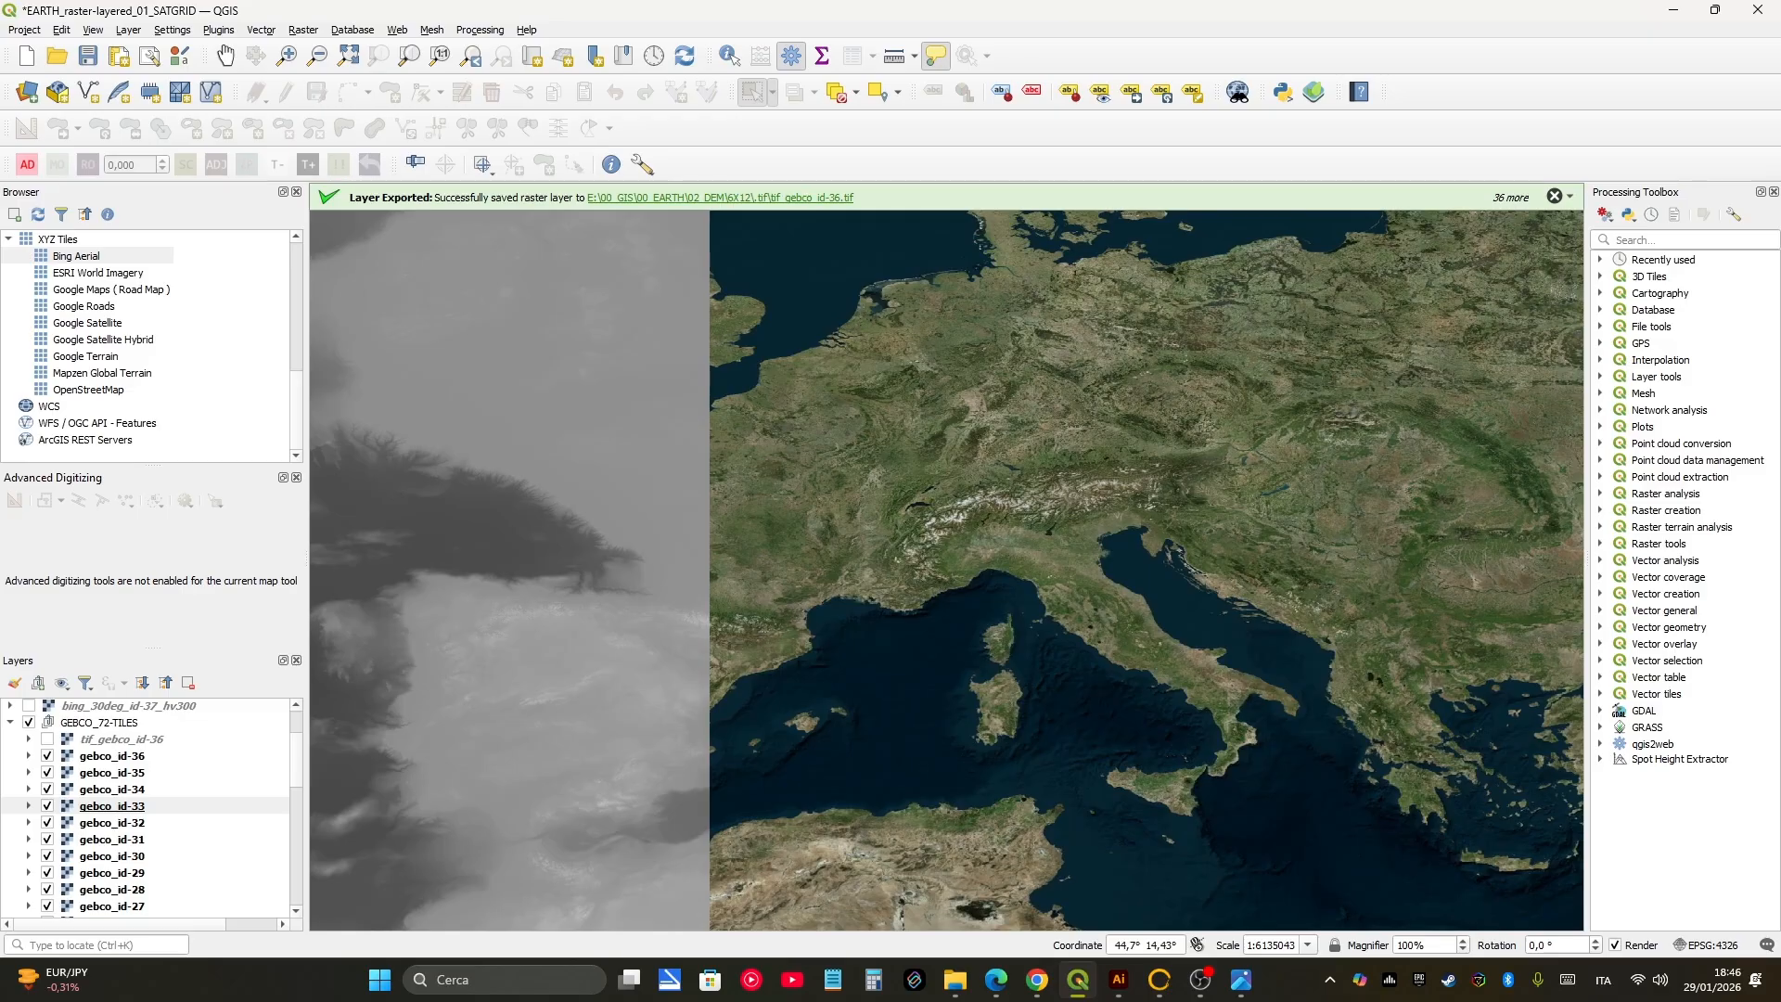
pyautogui.scroll(2, 1056, 526)
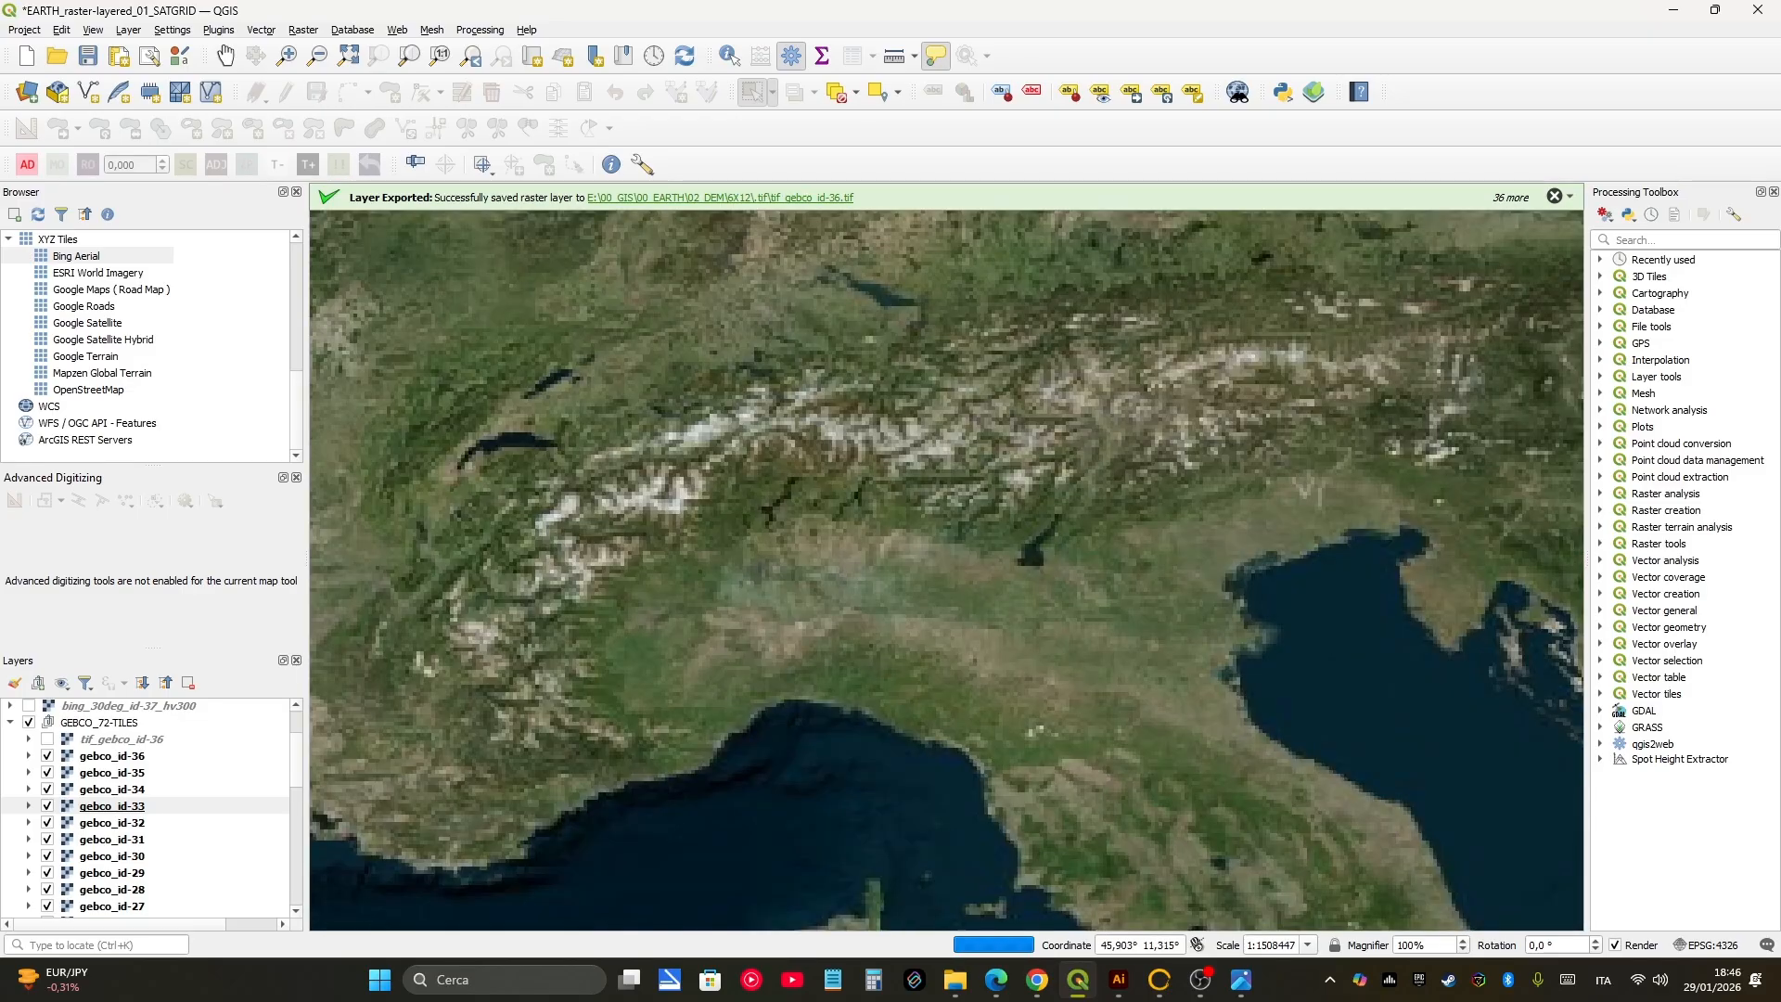
pyautogui.moveTo(1259, 503); pyautogui.dragTo(1108, 506, button='middle')
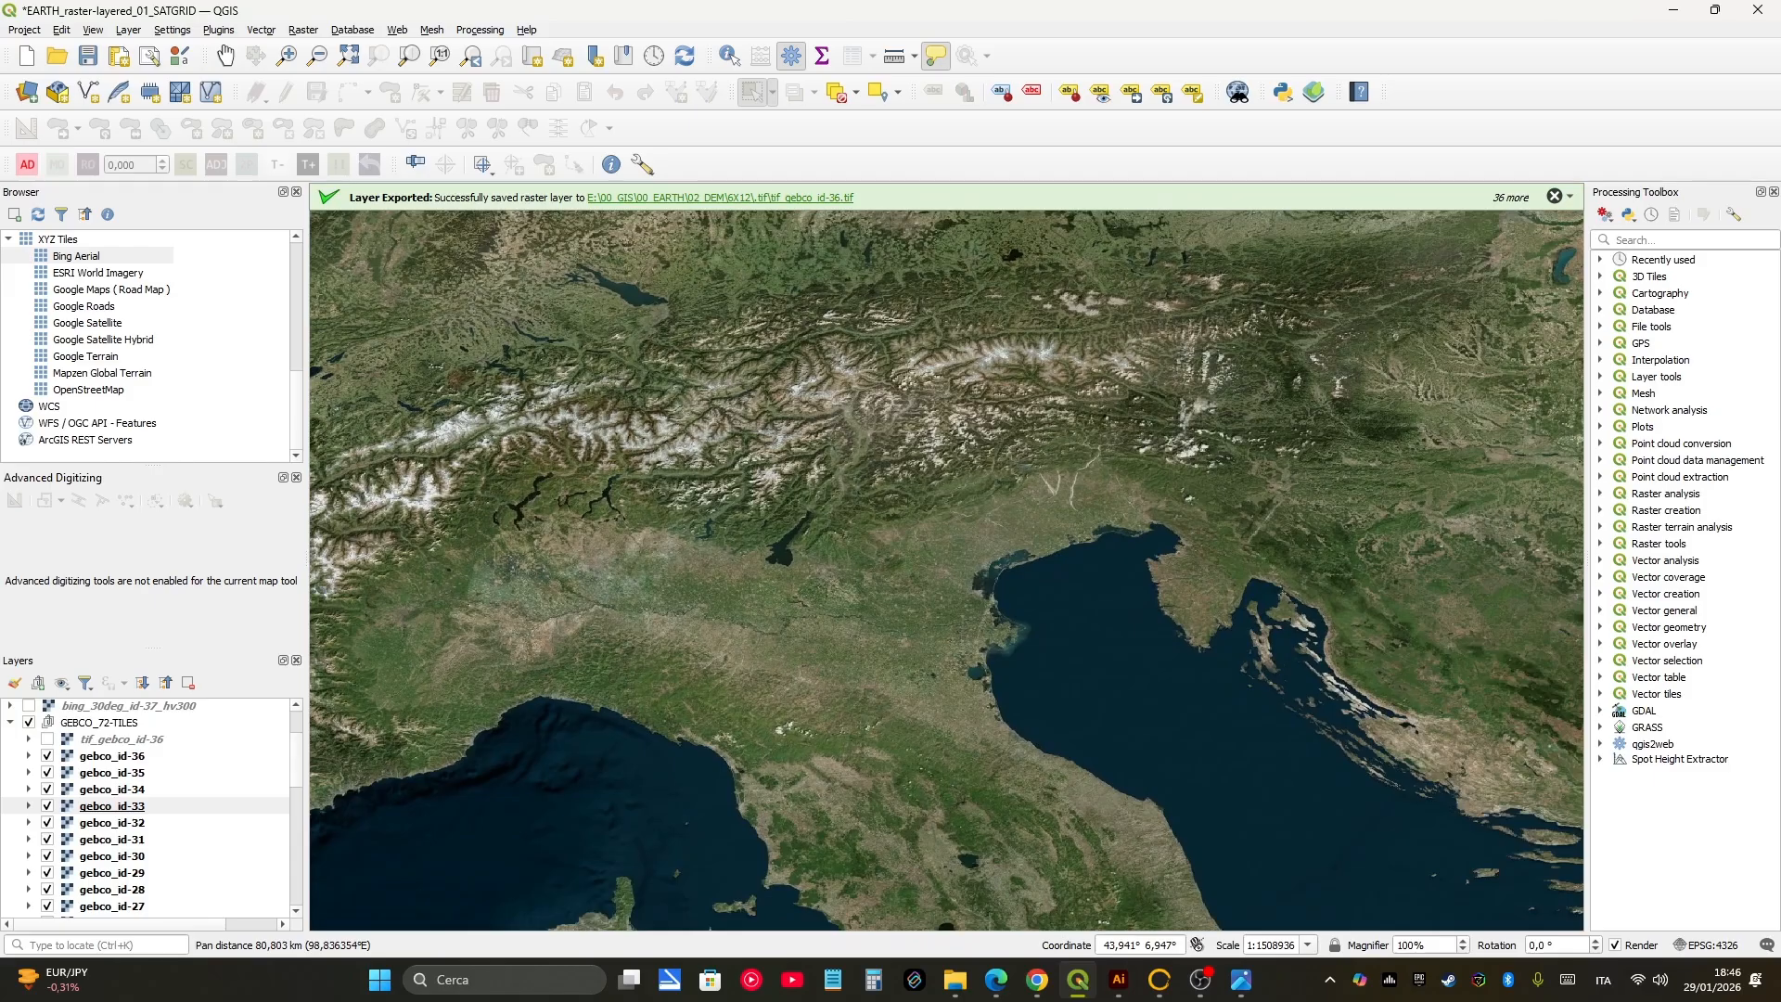
# Step: Add the ESRI World Imagery XYZ tile layer to the GEBCO_72-TILES group, directly above gebco_id-33
pyautogui.scroll(1, 151, 346)
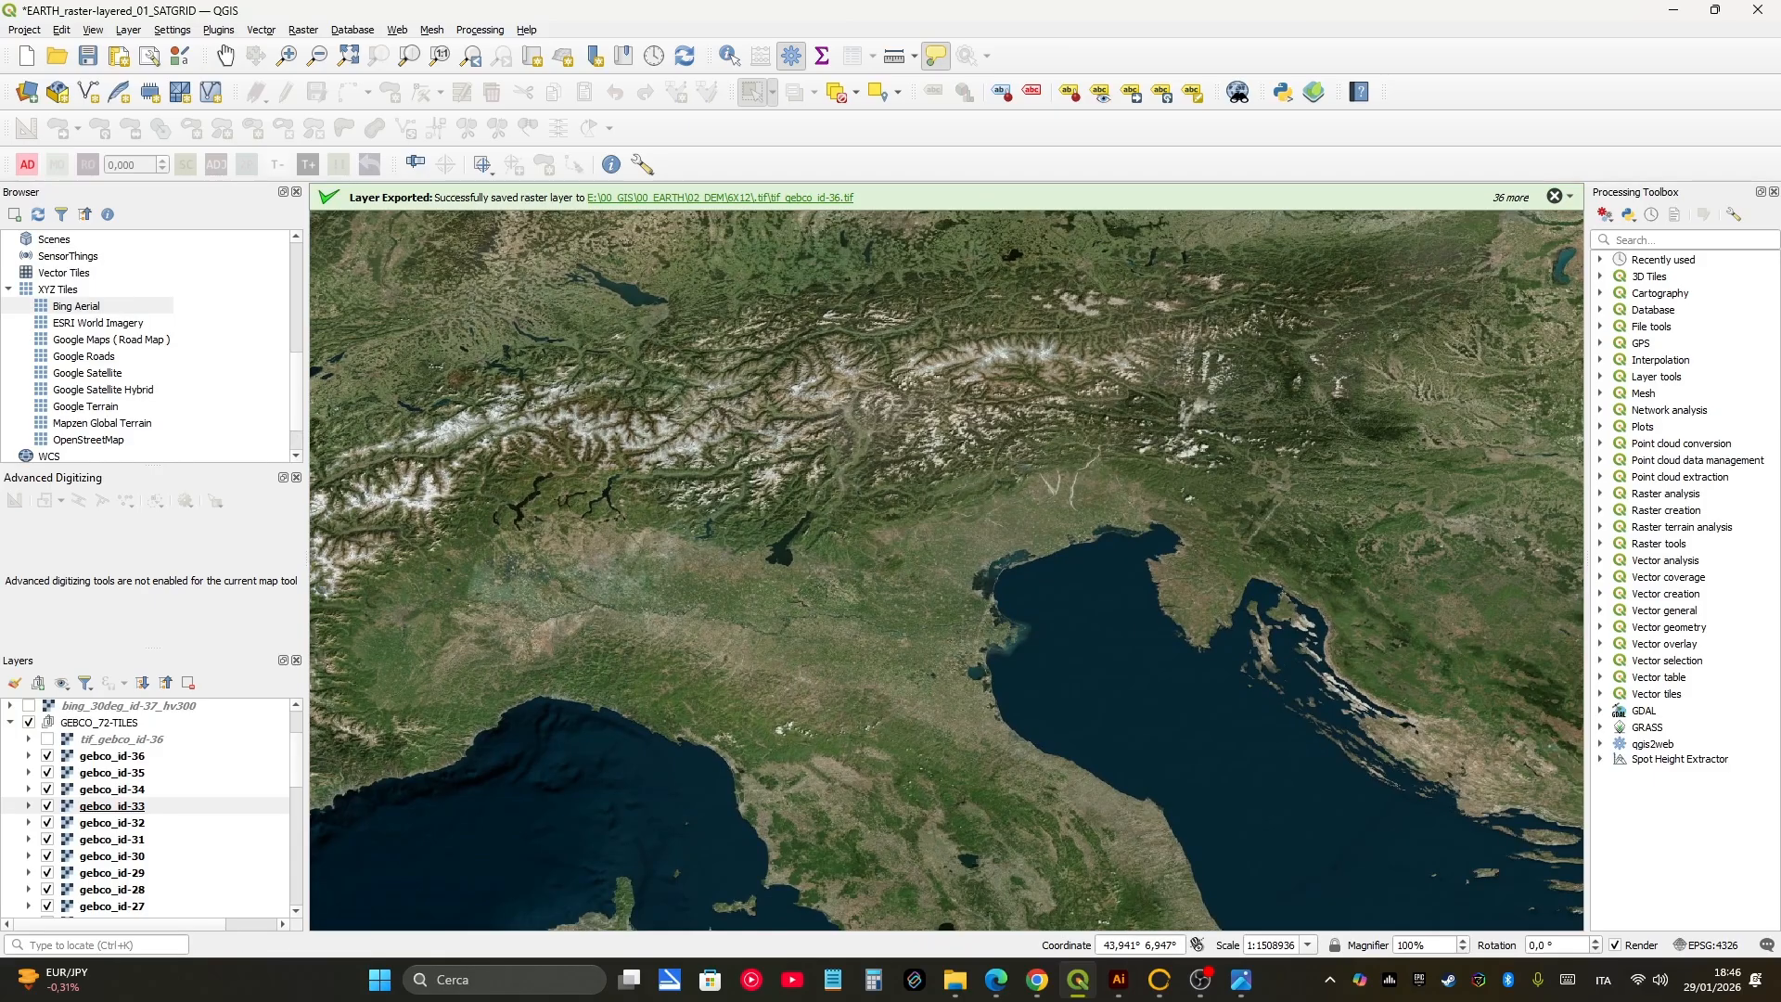
pyautogui.click(58, 290)
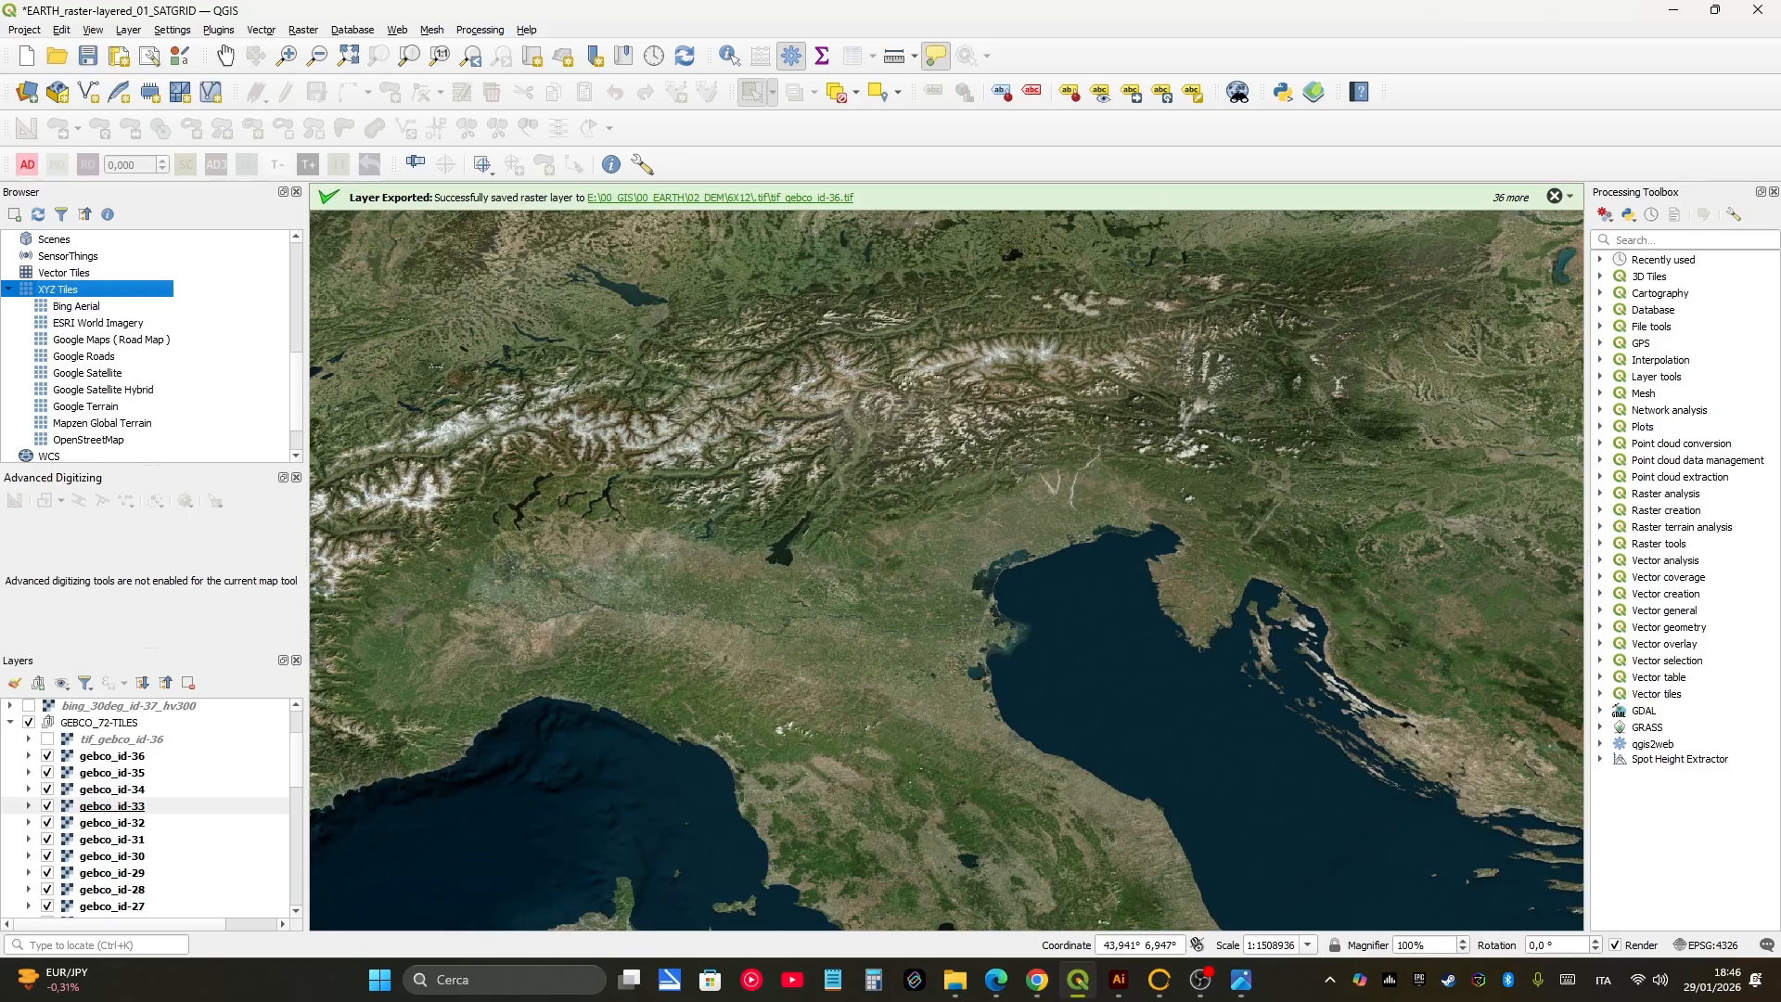
pyautogui.moveTo(98, 322); pyautogui.dragTo(133, 805)
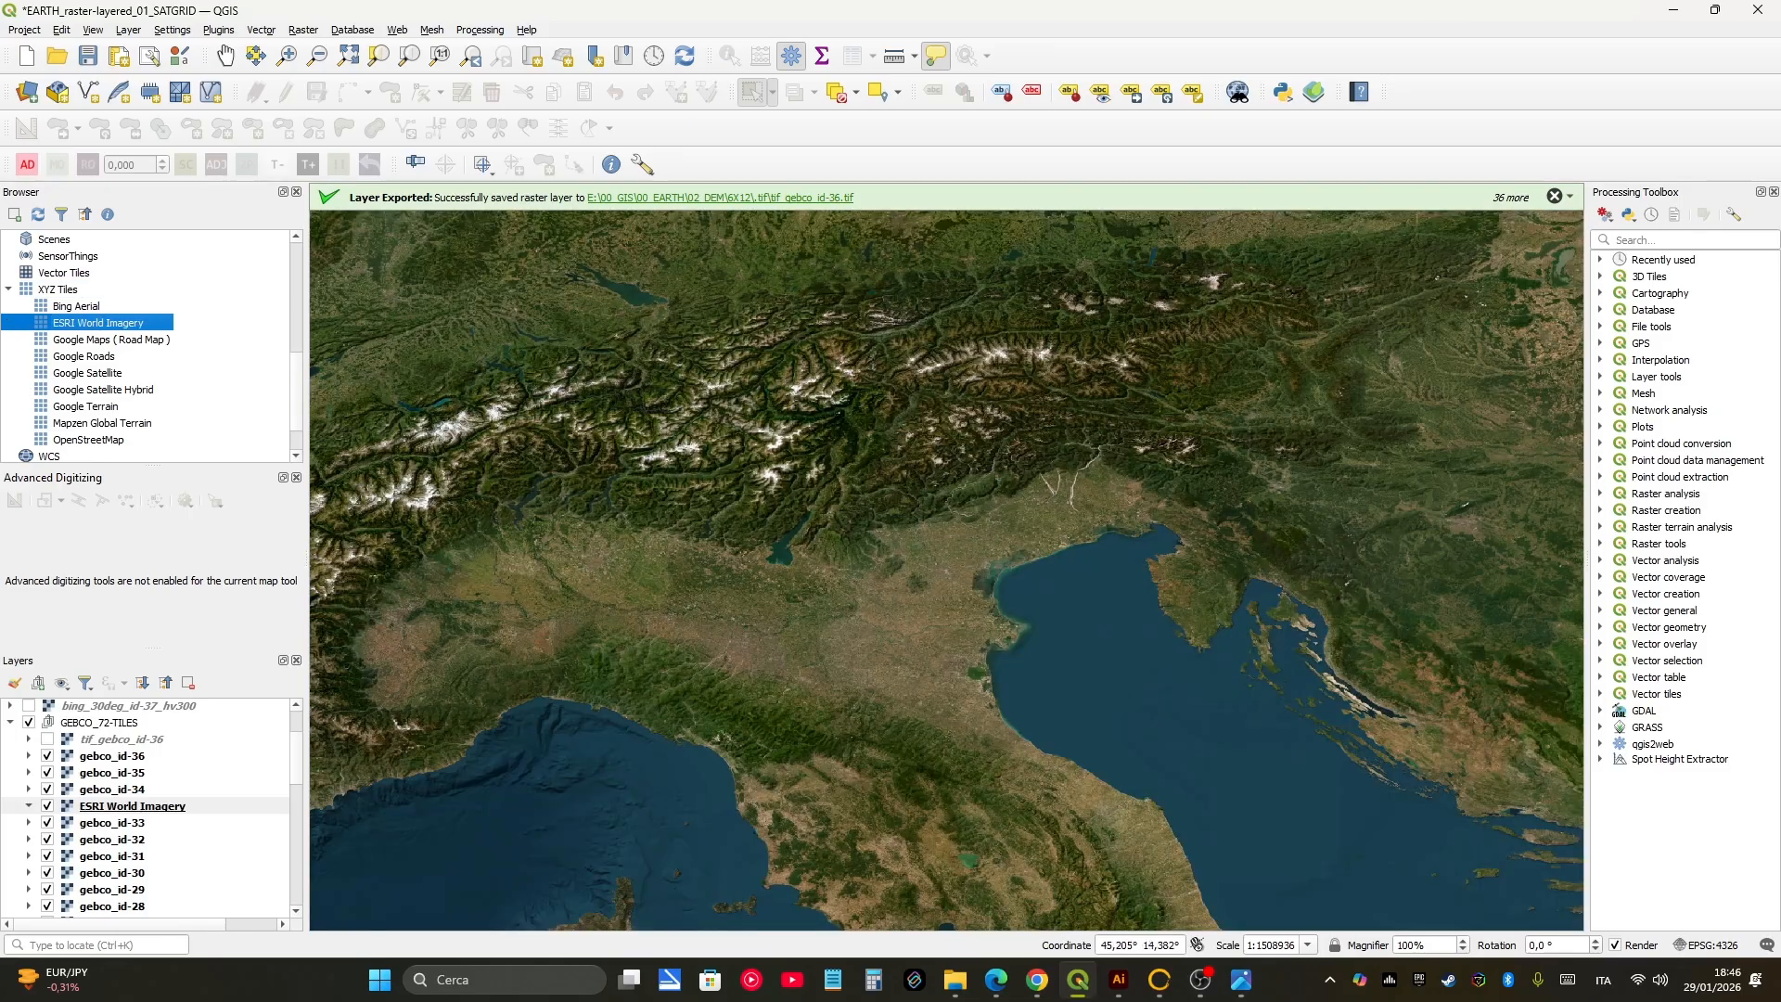
# Step: Hide and show the ESRI World Imagery layer to compare it with the other satellite imagery over the northern Adriatic
pyautogui.scroll(2, 1240, 569)
pyautogui.scroll(-1, 1206, 654)
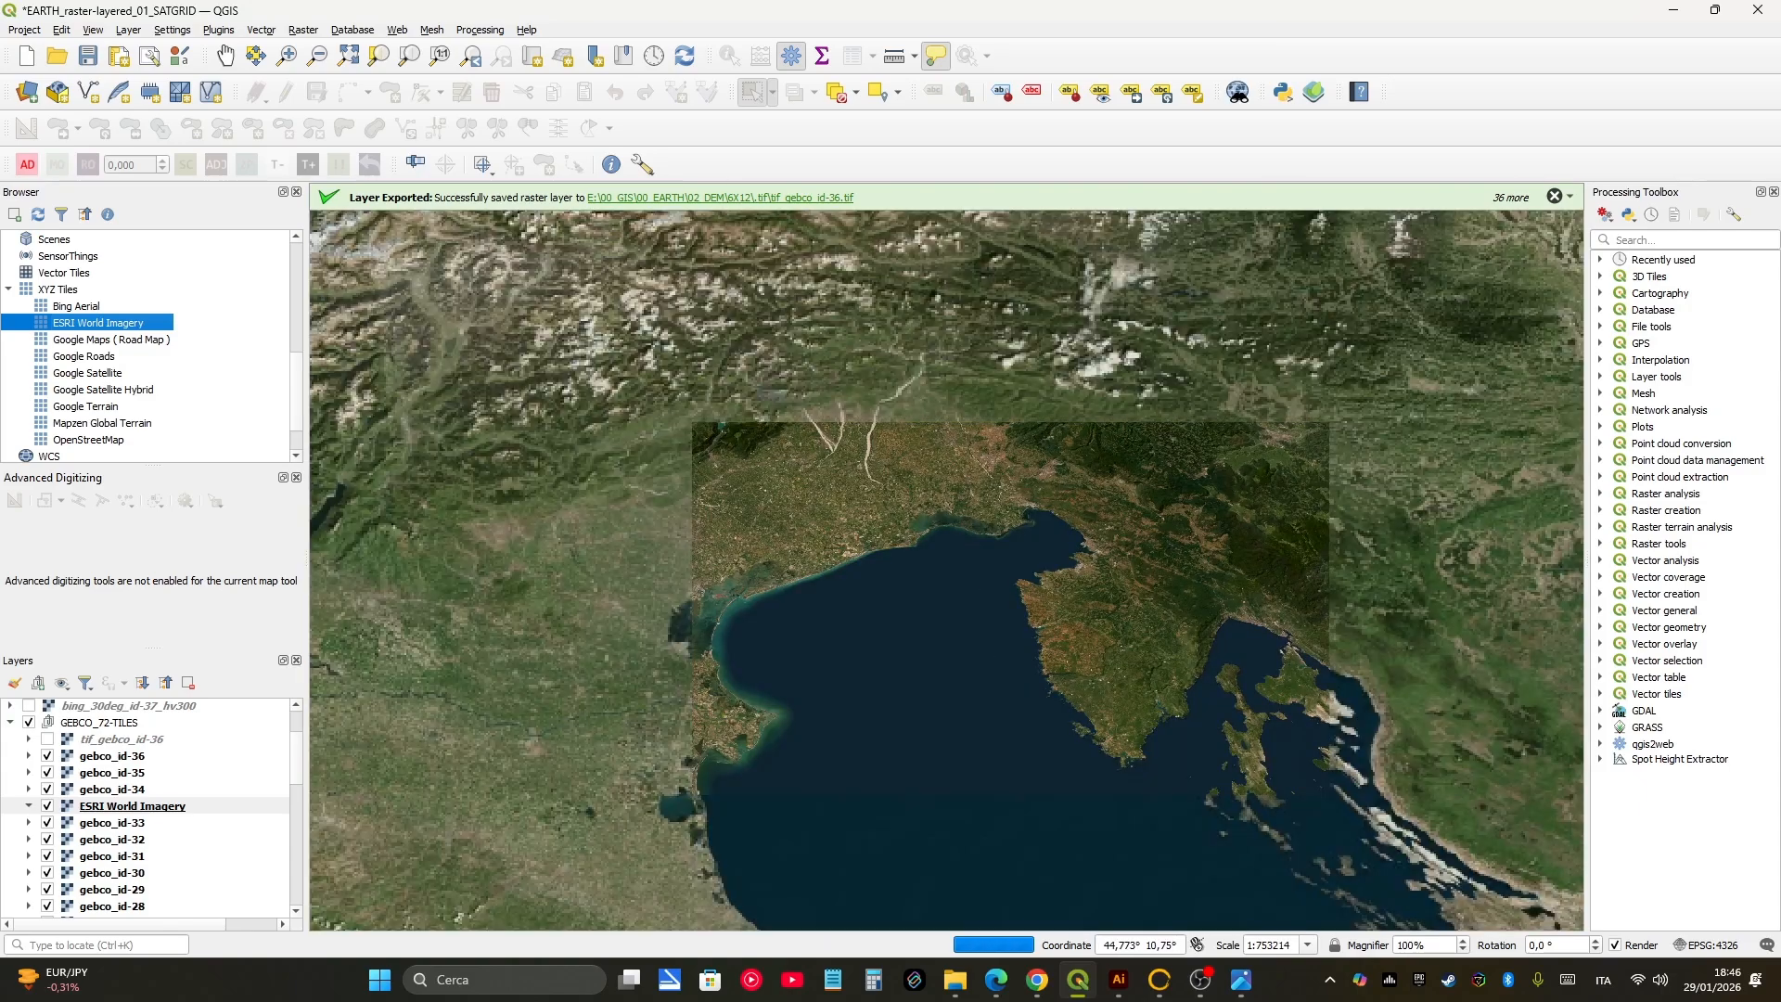
pyautogui.click(48, 806)
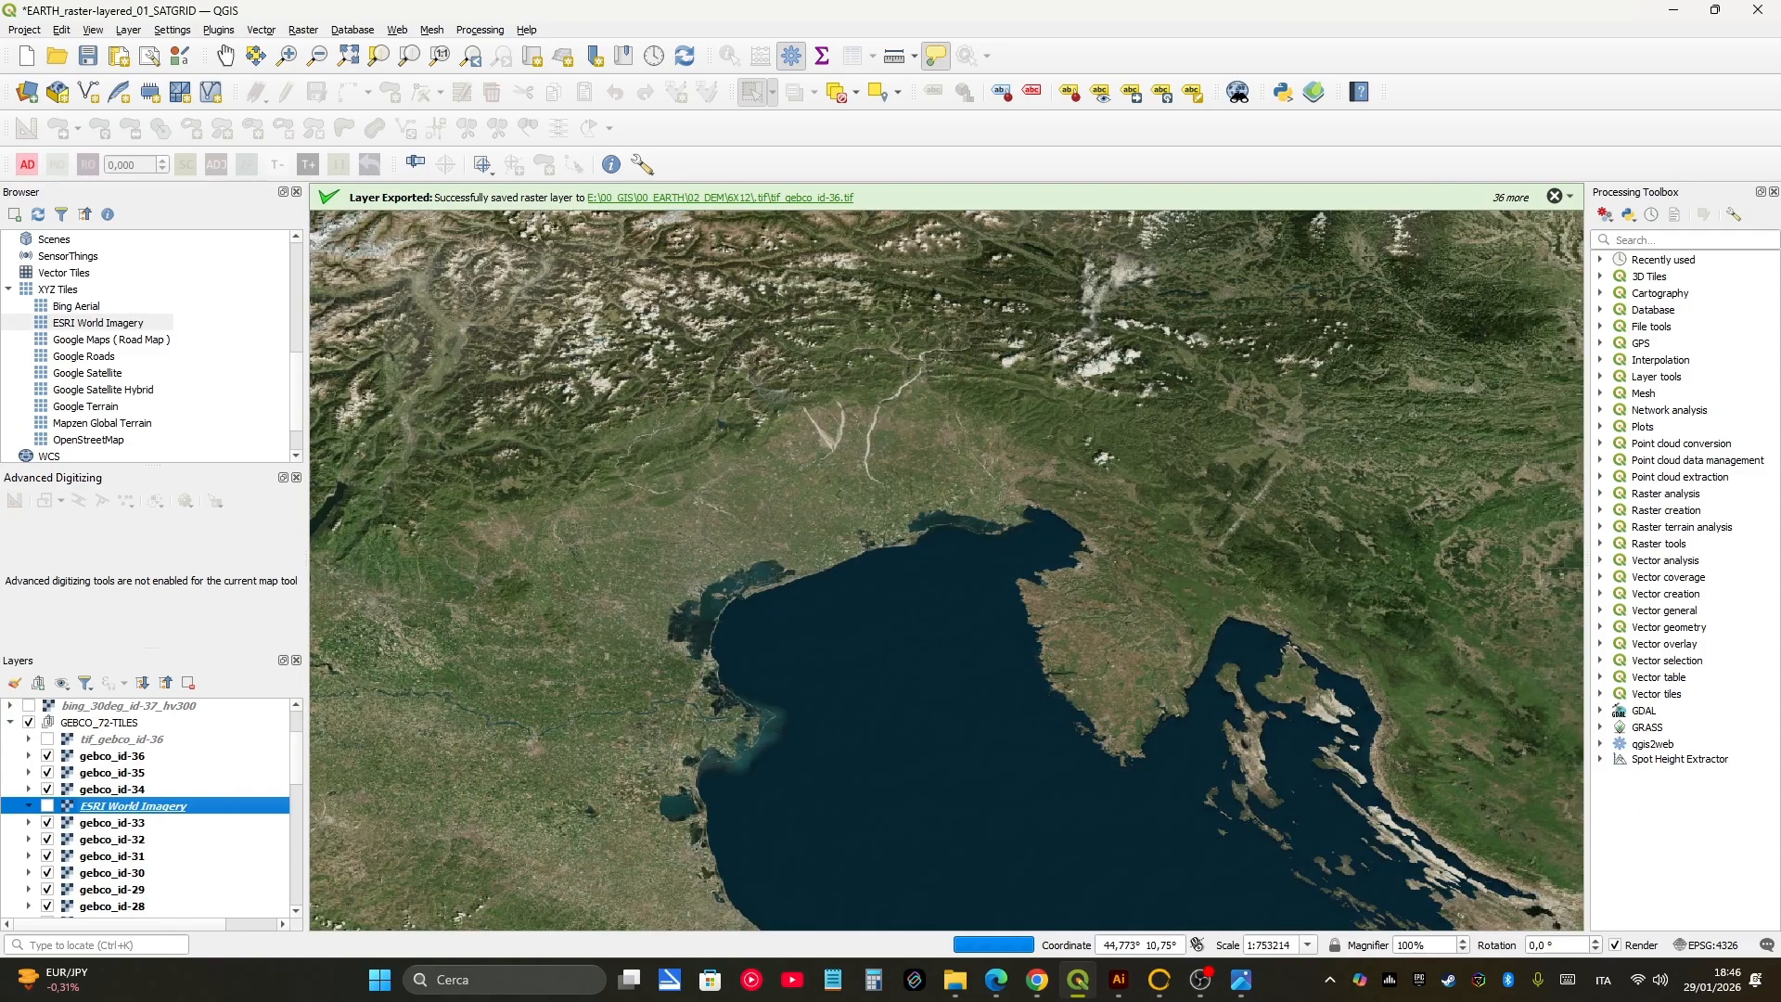
pyautogui.click(47, 806)
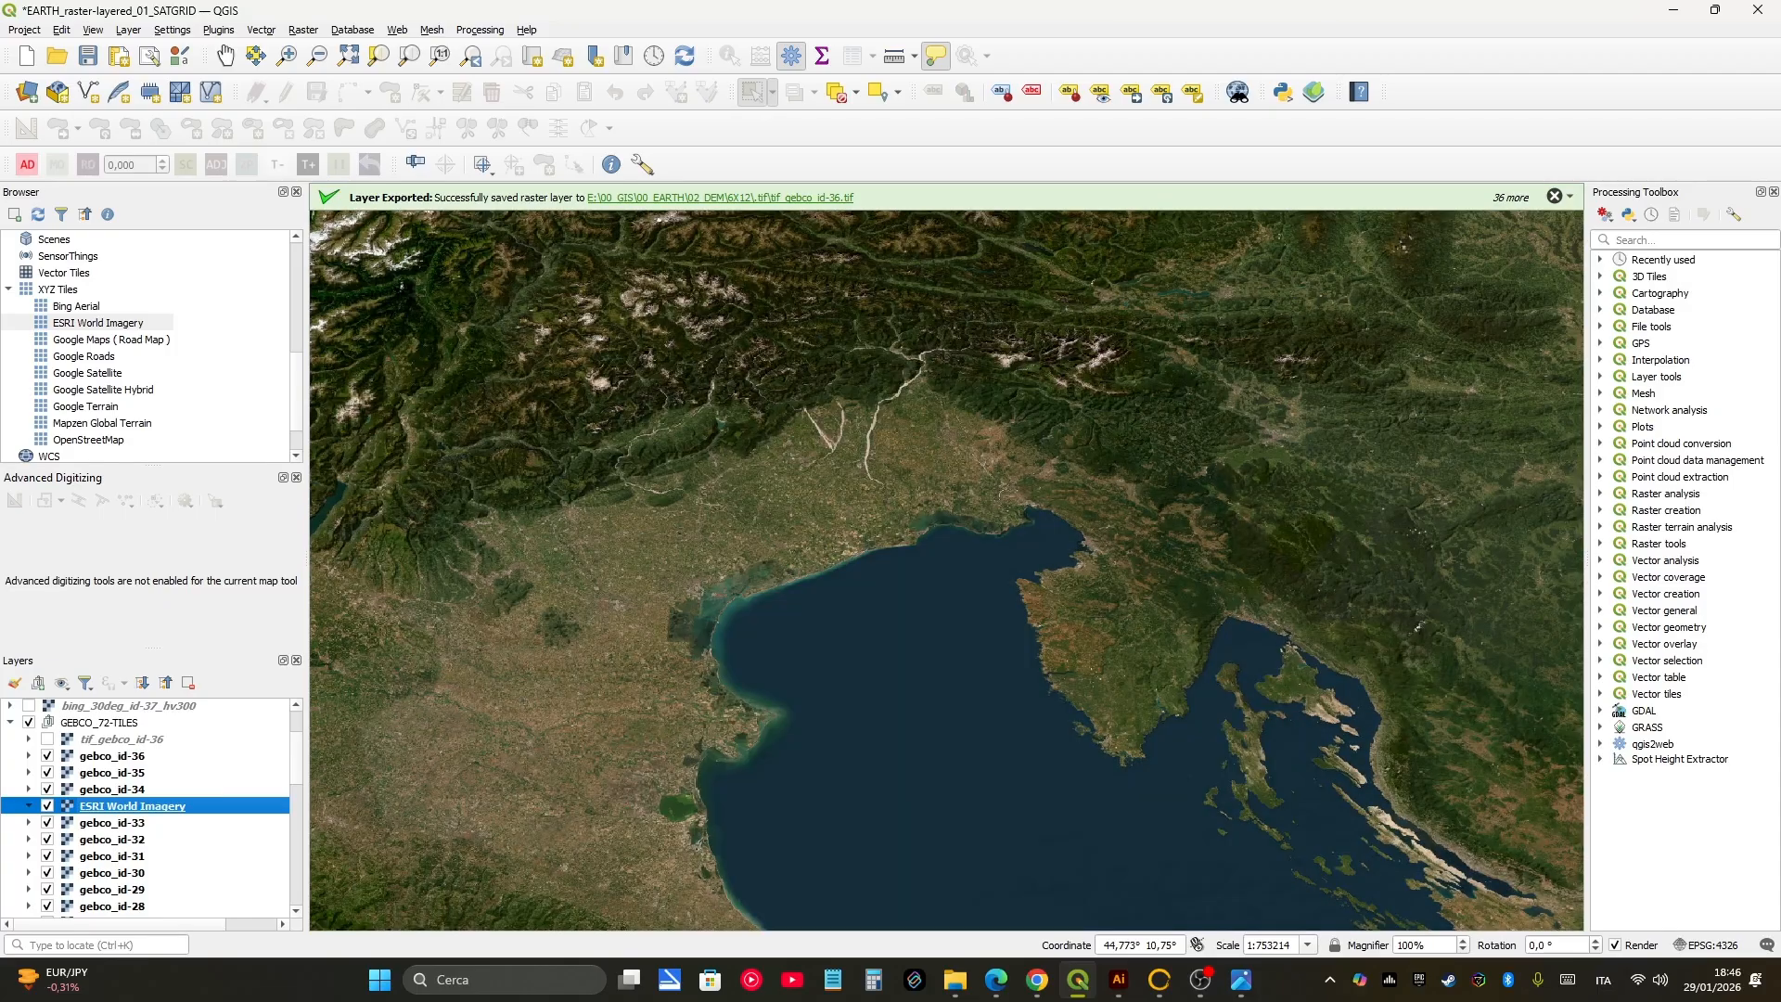
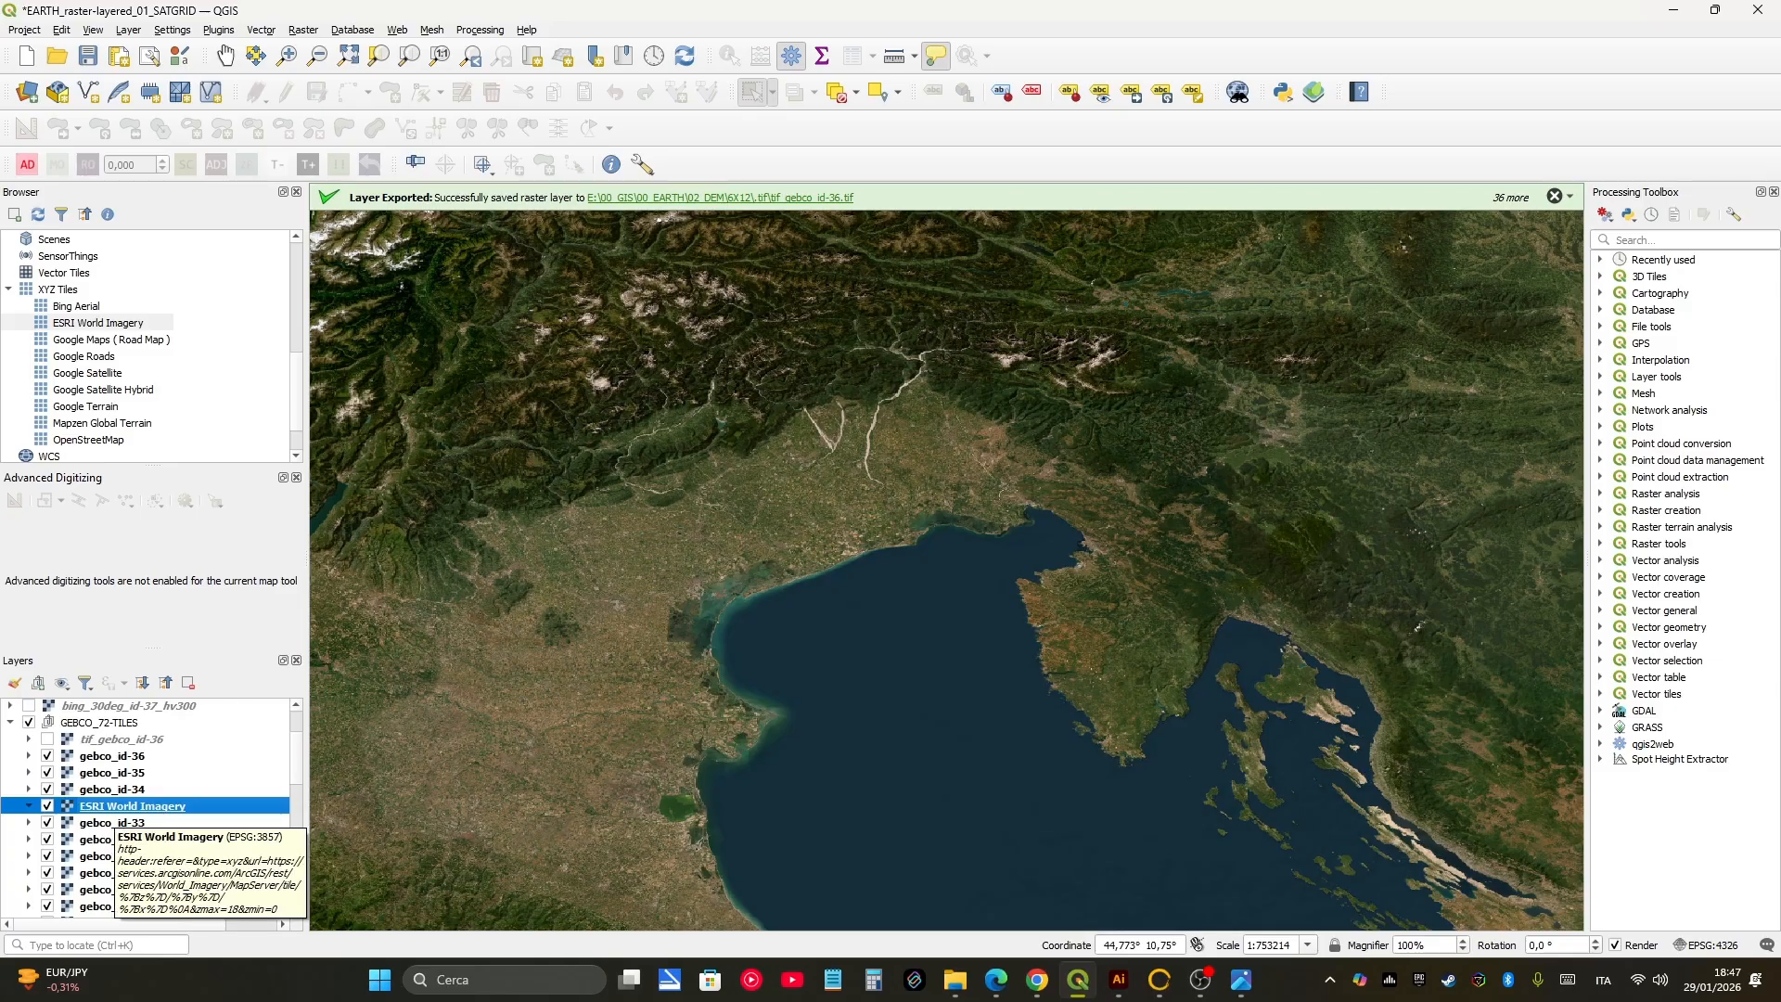
# Step: Remove the ESRI World Imagery layer from the GEBCO_72-TILES group and collapse the group
pyautogui.rightClick(118, 806)
pyautogui.click(176, 593)
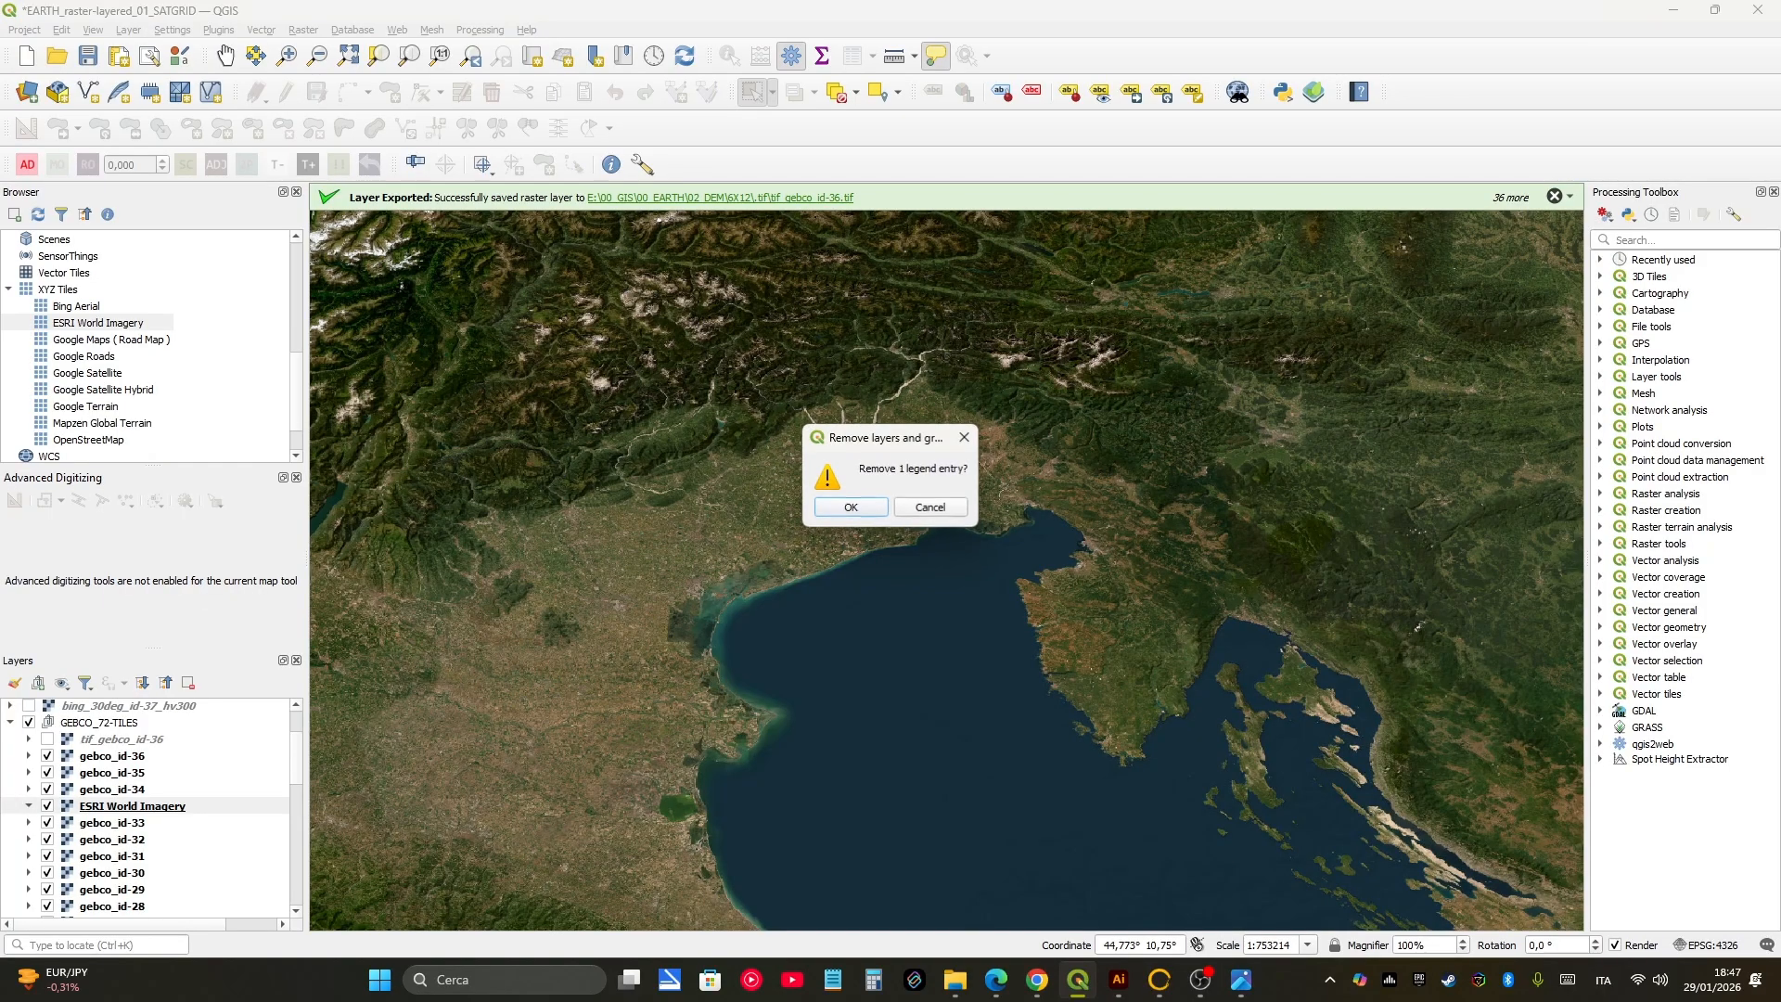
pyautogui.press('Return')
pyautogui.scroll(2, 149, 808)
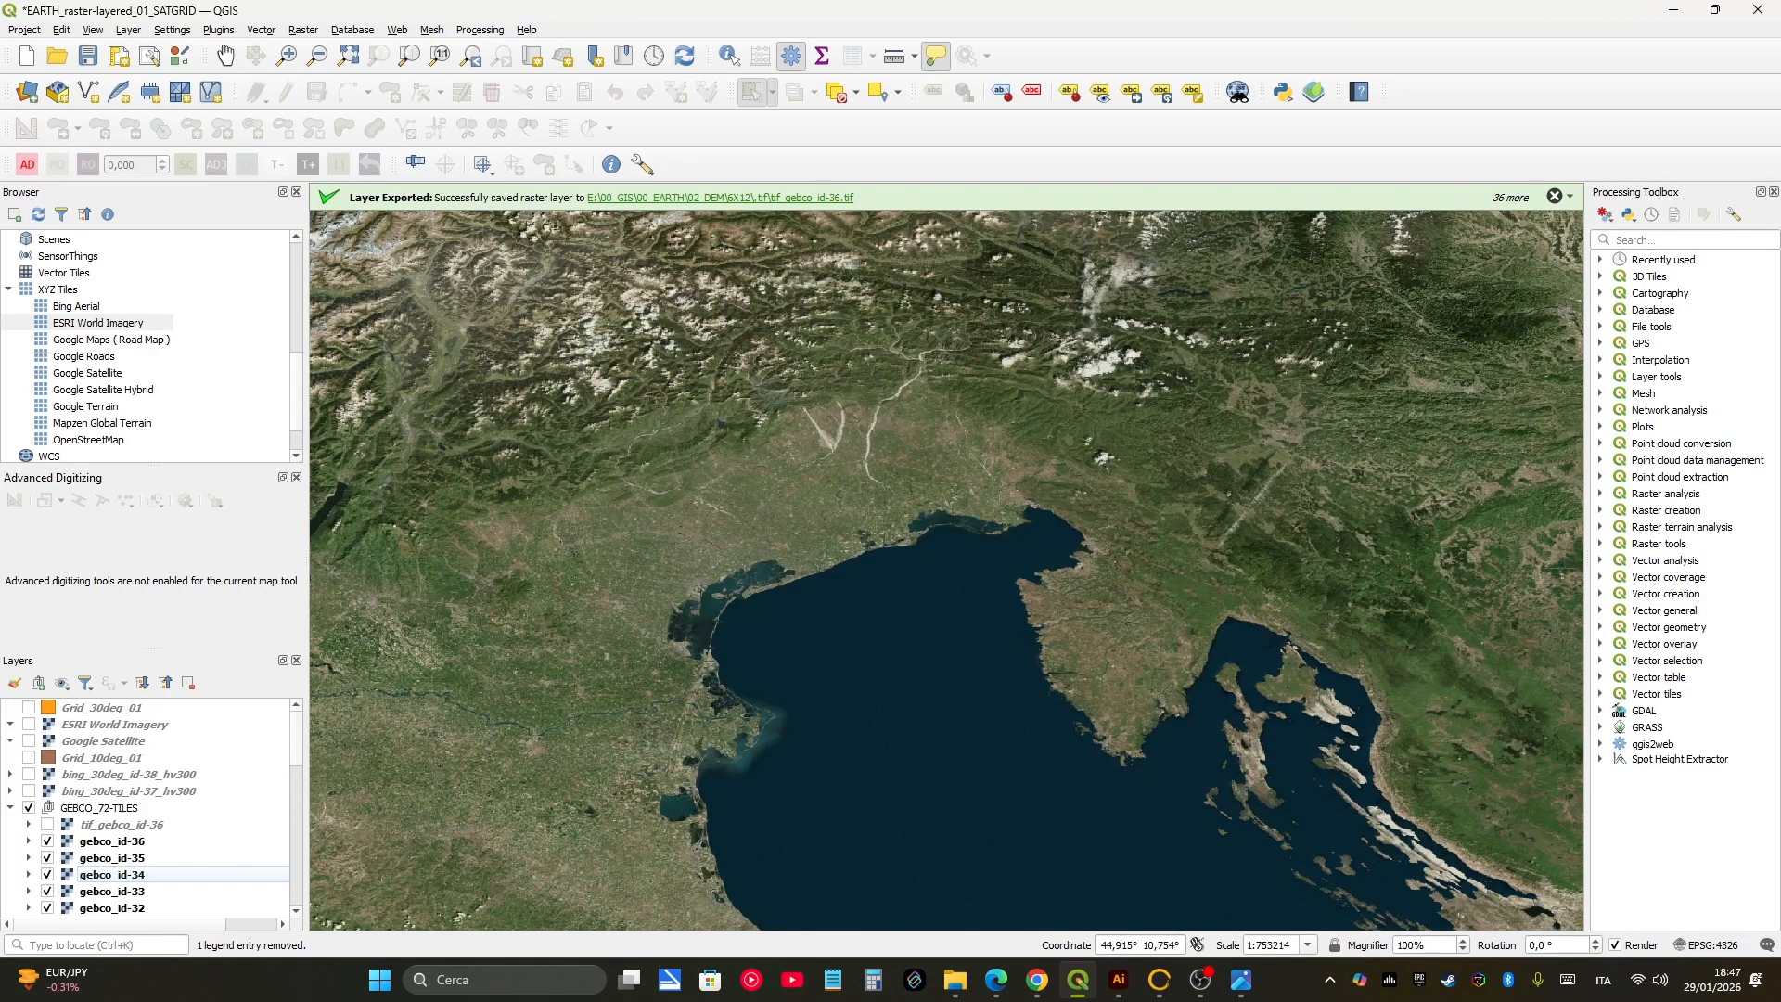
pyautogui.click(10, 808)
# Step: Hide and show the Bing Aerial and Google Satellite layers to compare their imagery over the northern Adriatic
pyautogui.click(29, 842)
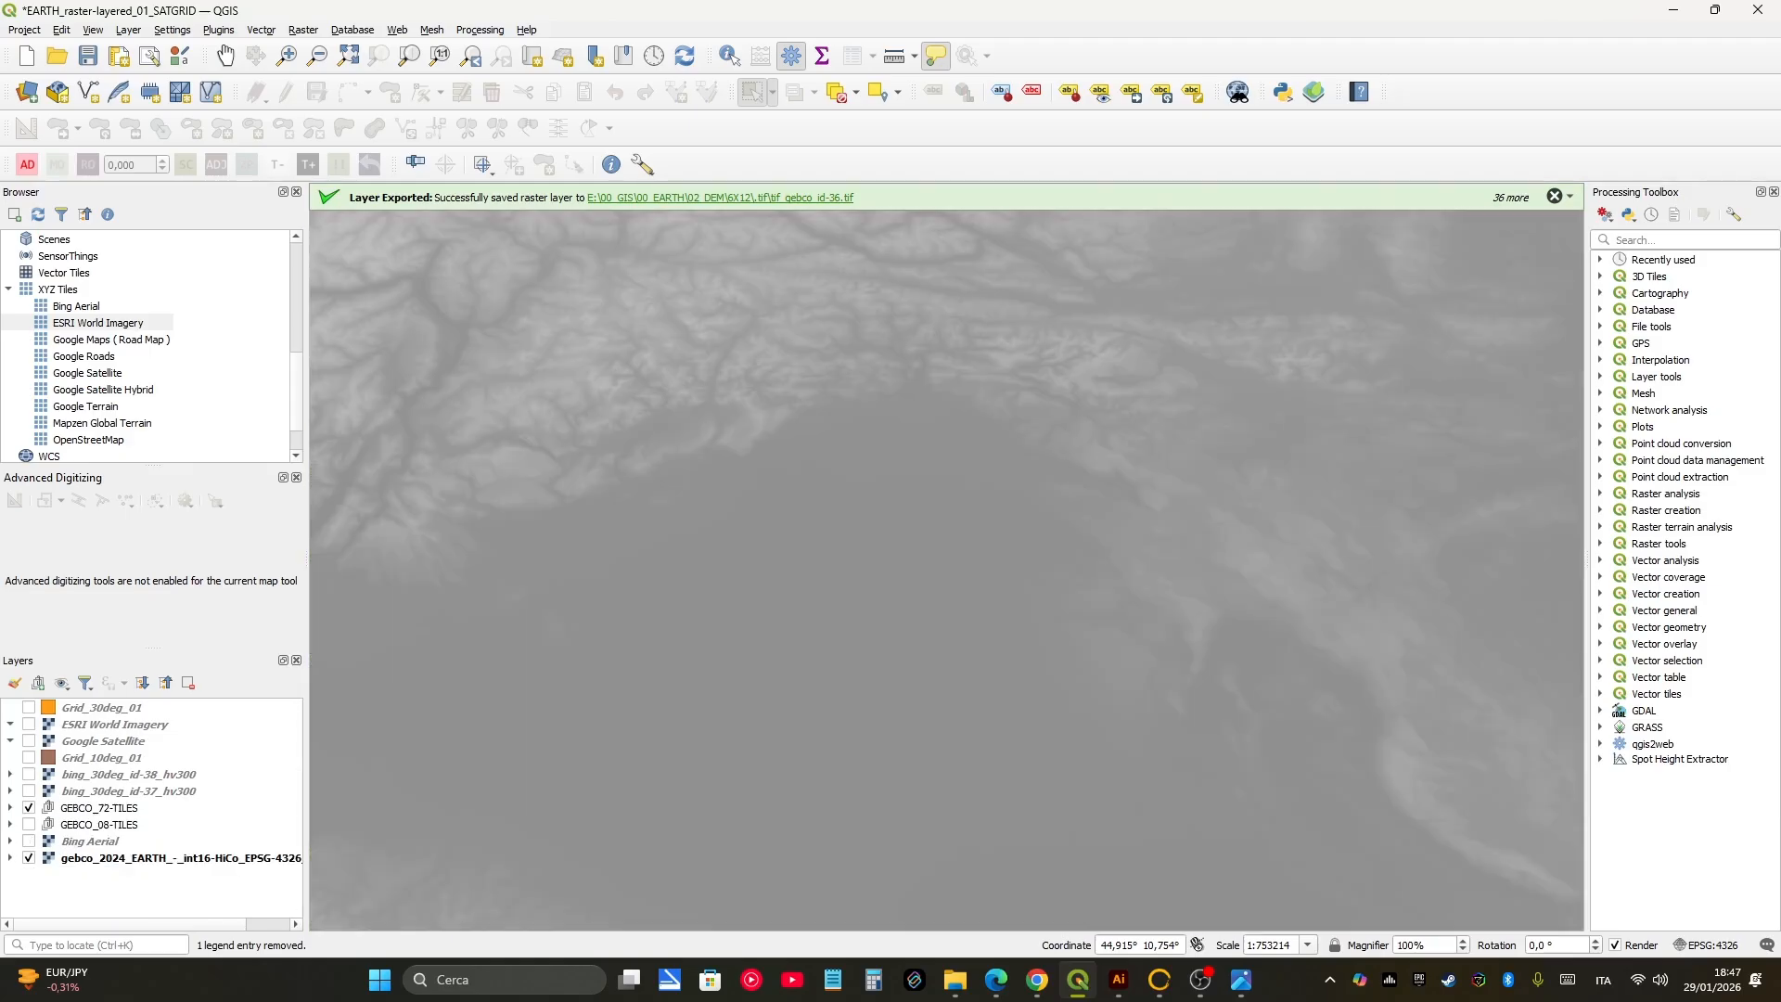
pyautogui.click(29, 841)
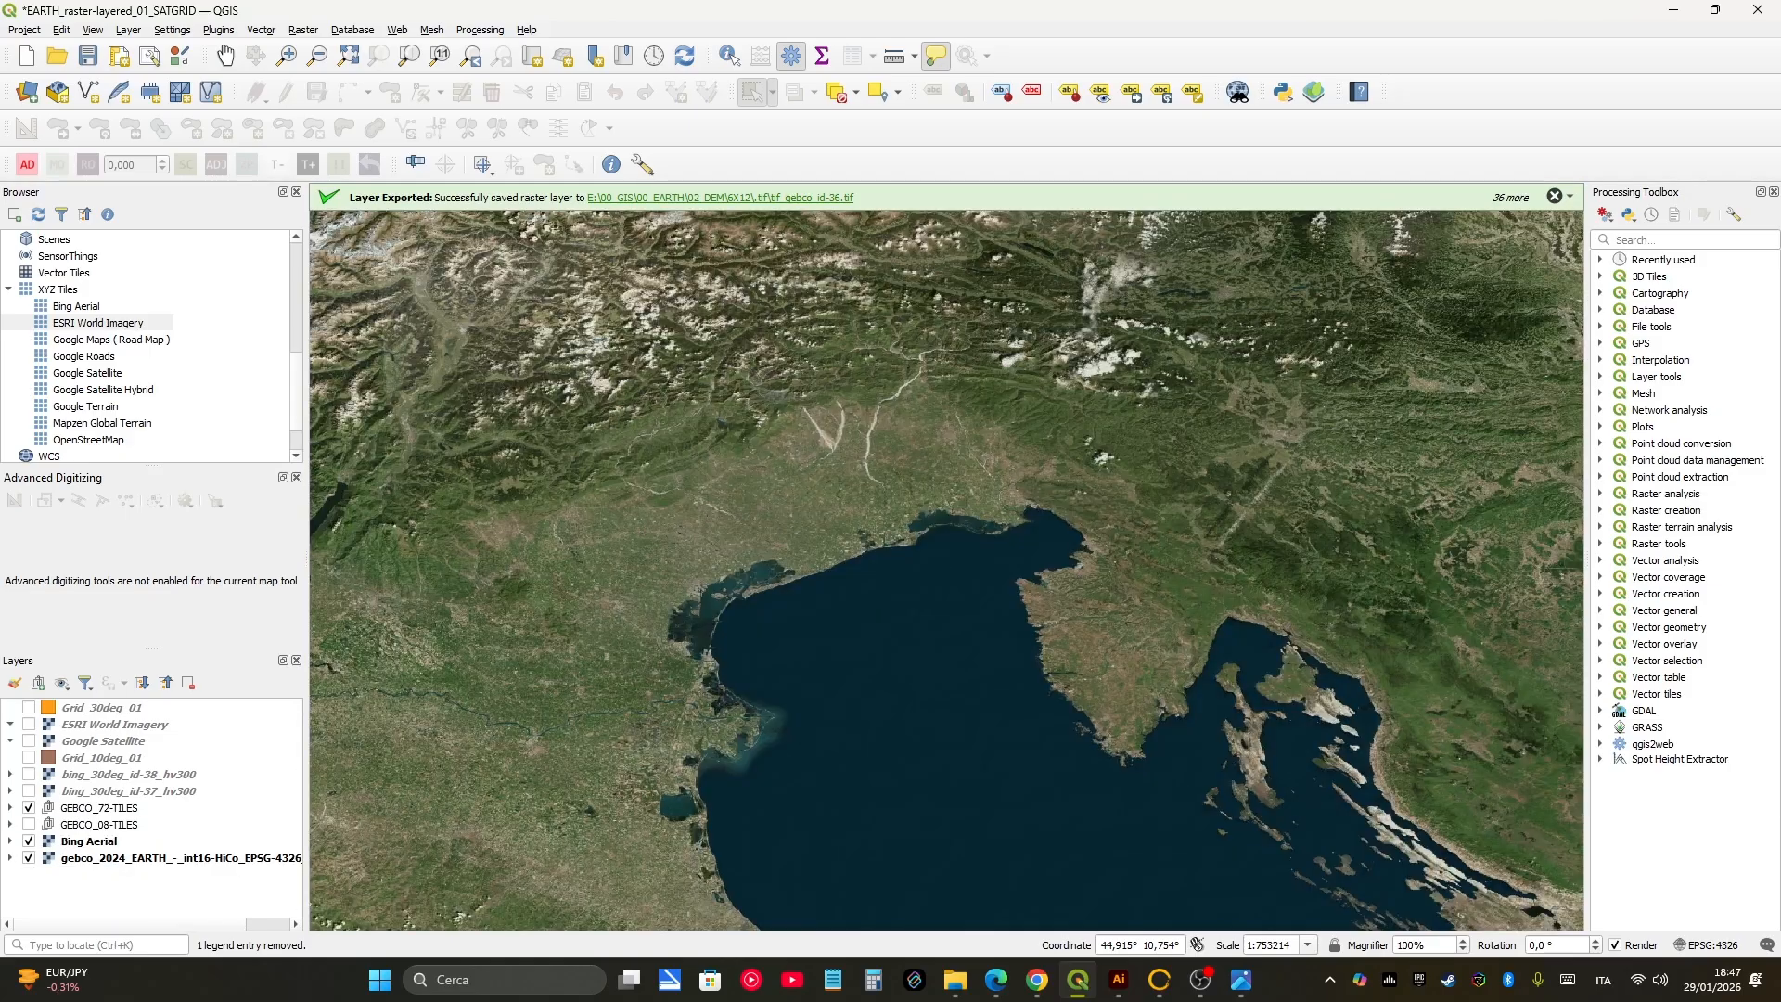
pyautogui.click(29, 842)
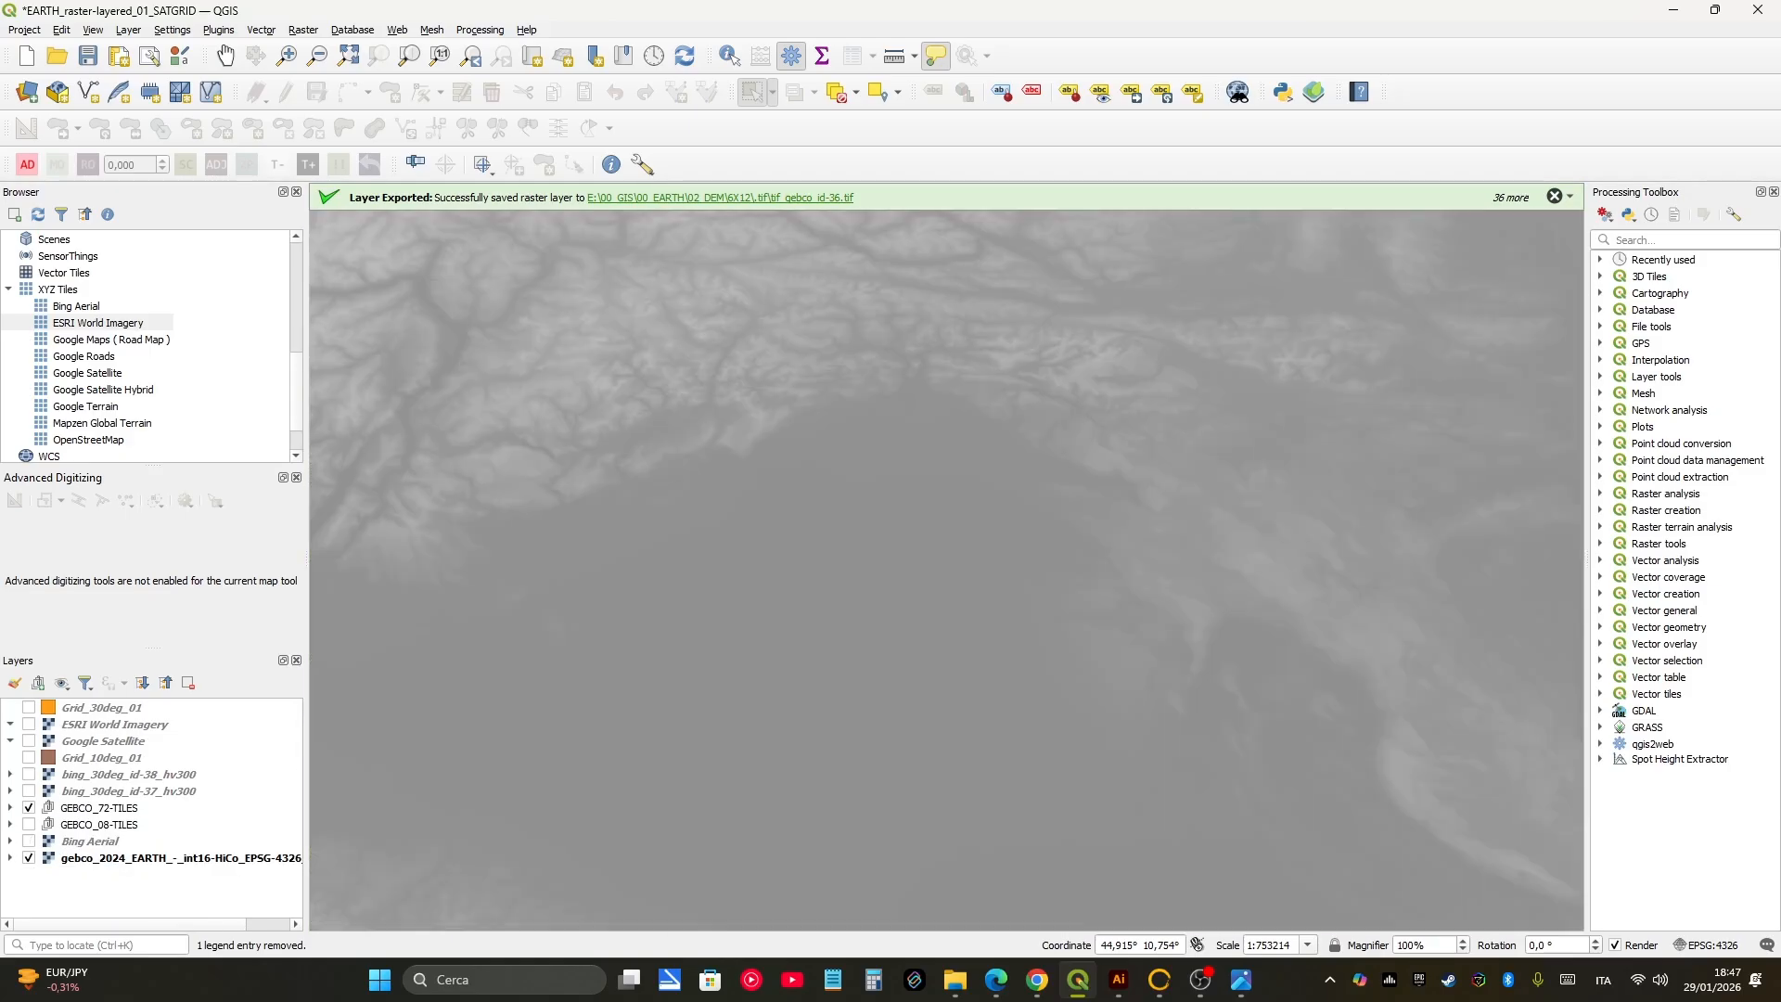
pyautogui.click(29, 841)
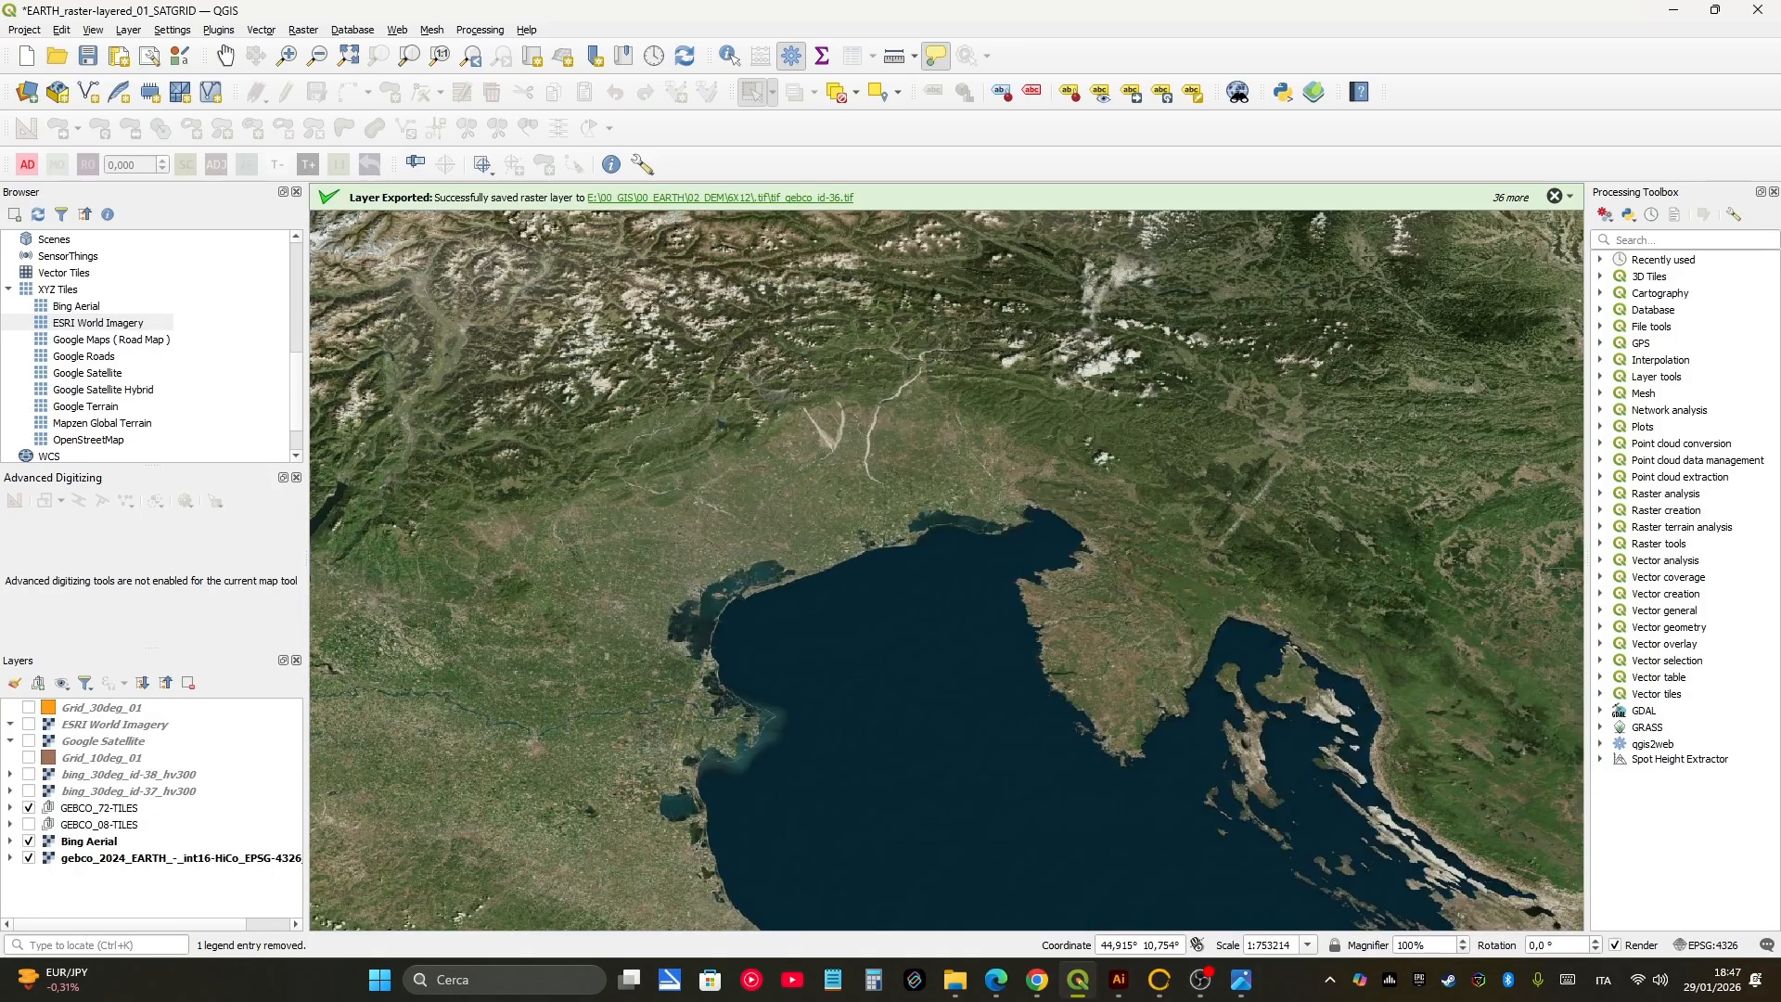
pyautogui.click(28, 741)
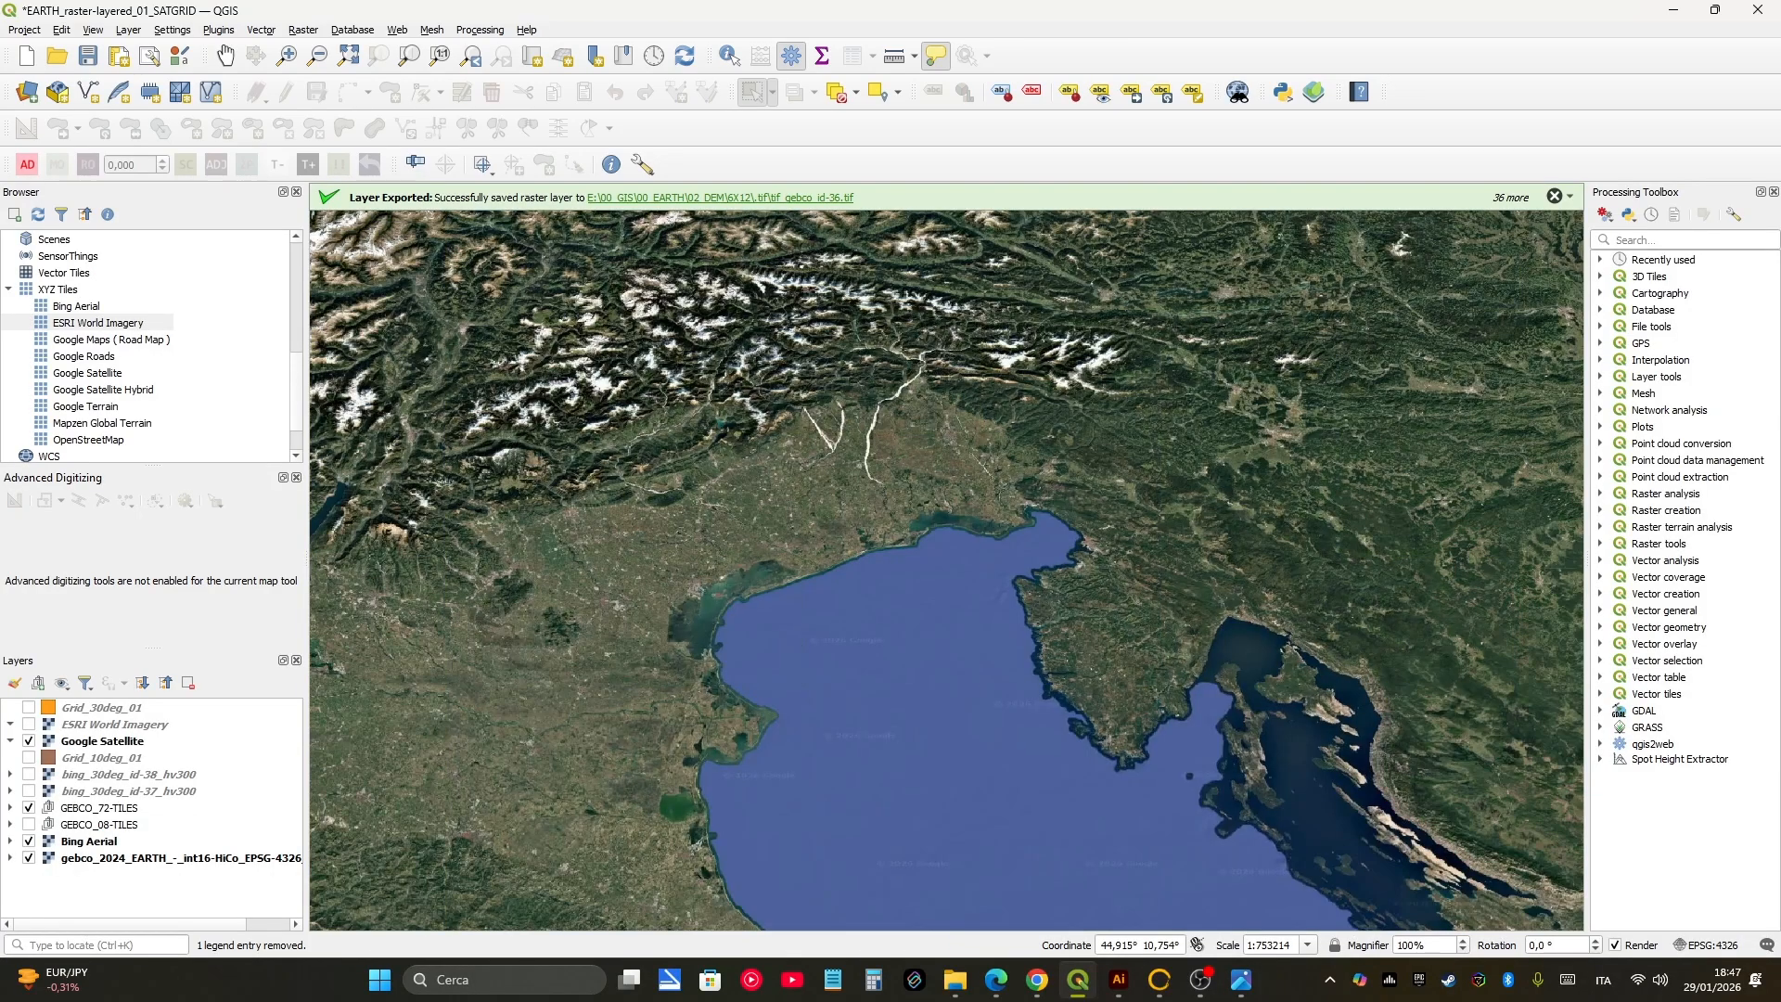
pyautogui.click(28, 742)
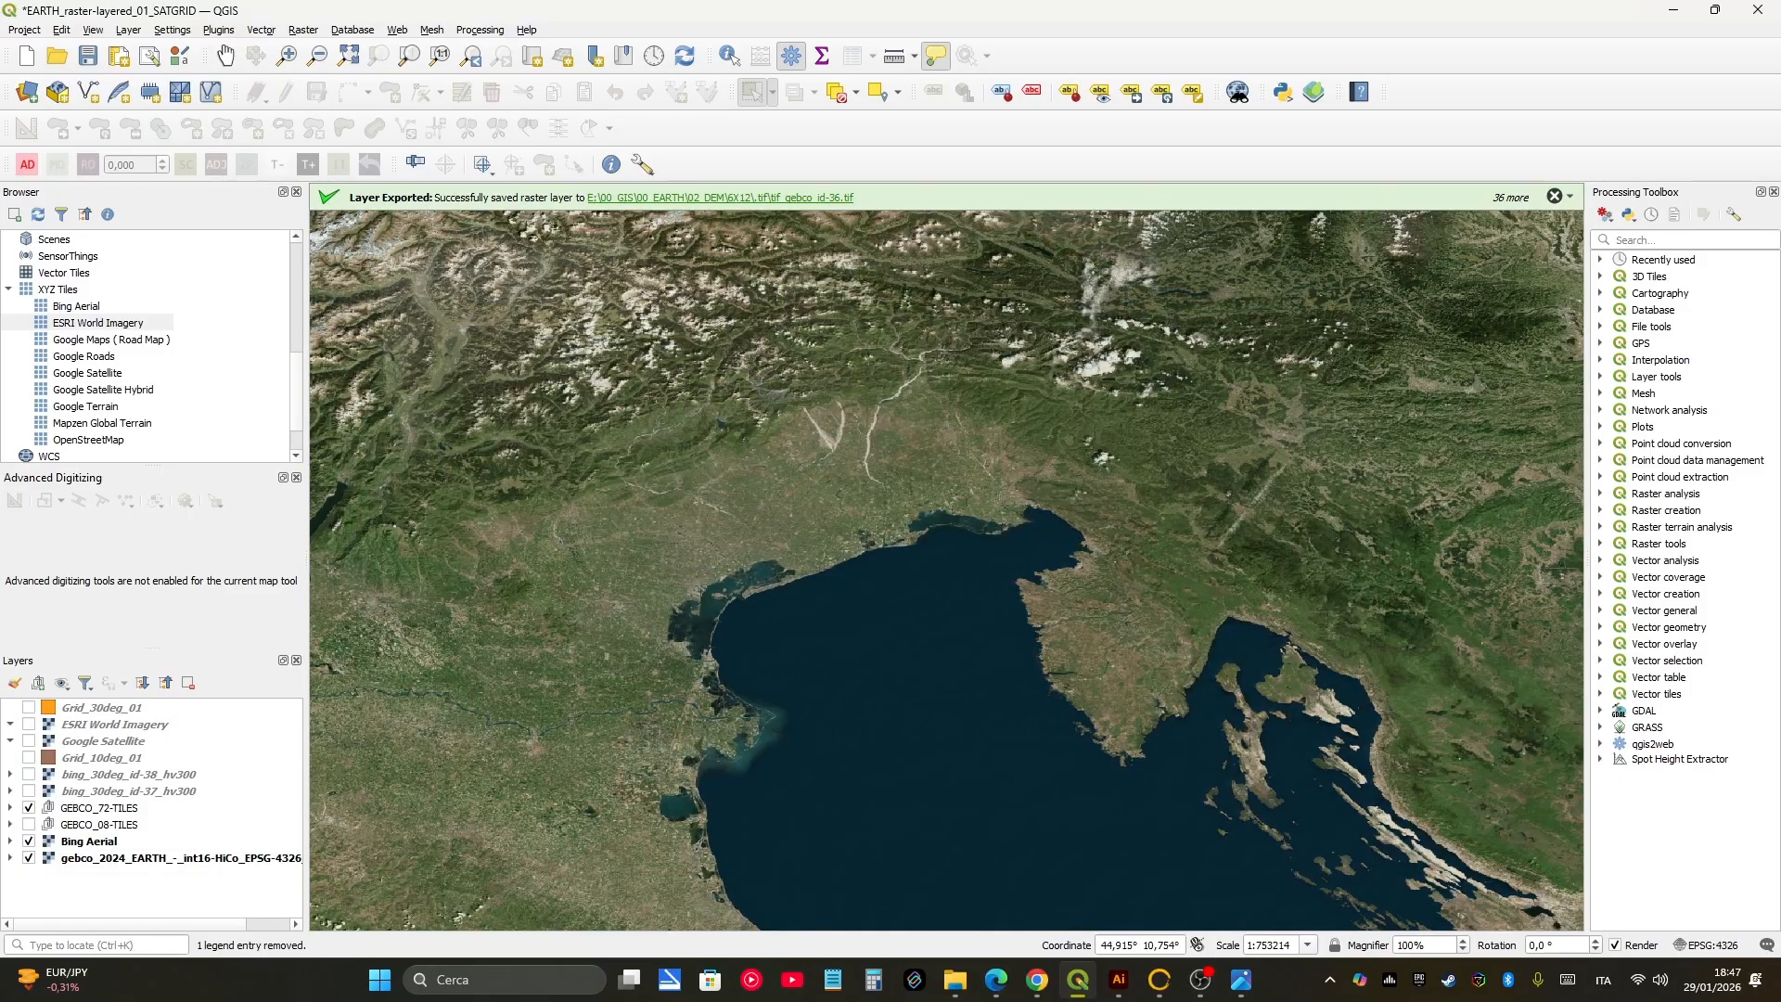
pyautogui.scroll(-1, 152, 346)
pyautogui.scroll(1, 151, 346)
# Step: View the blank settings for a new XYZ tile connection, and close them without creating one
pyautogui.click(58, 290)
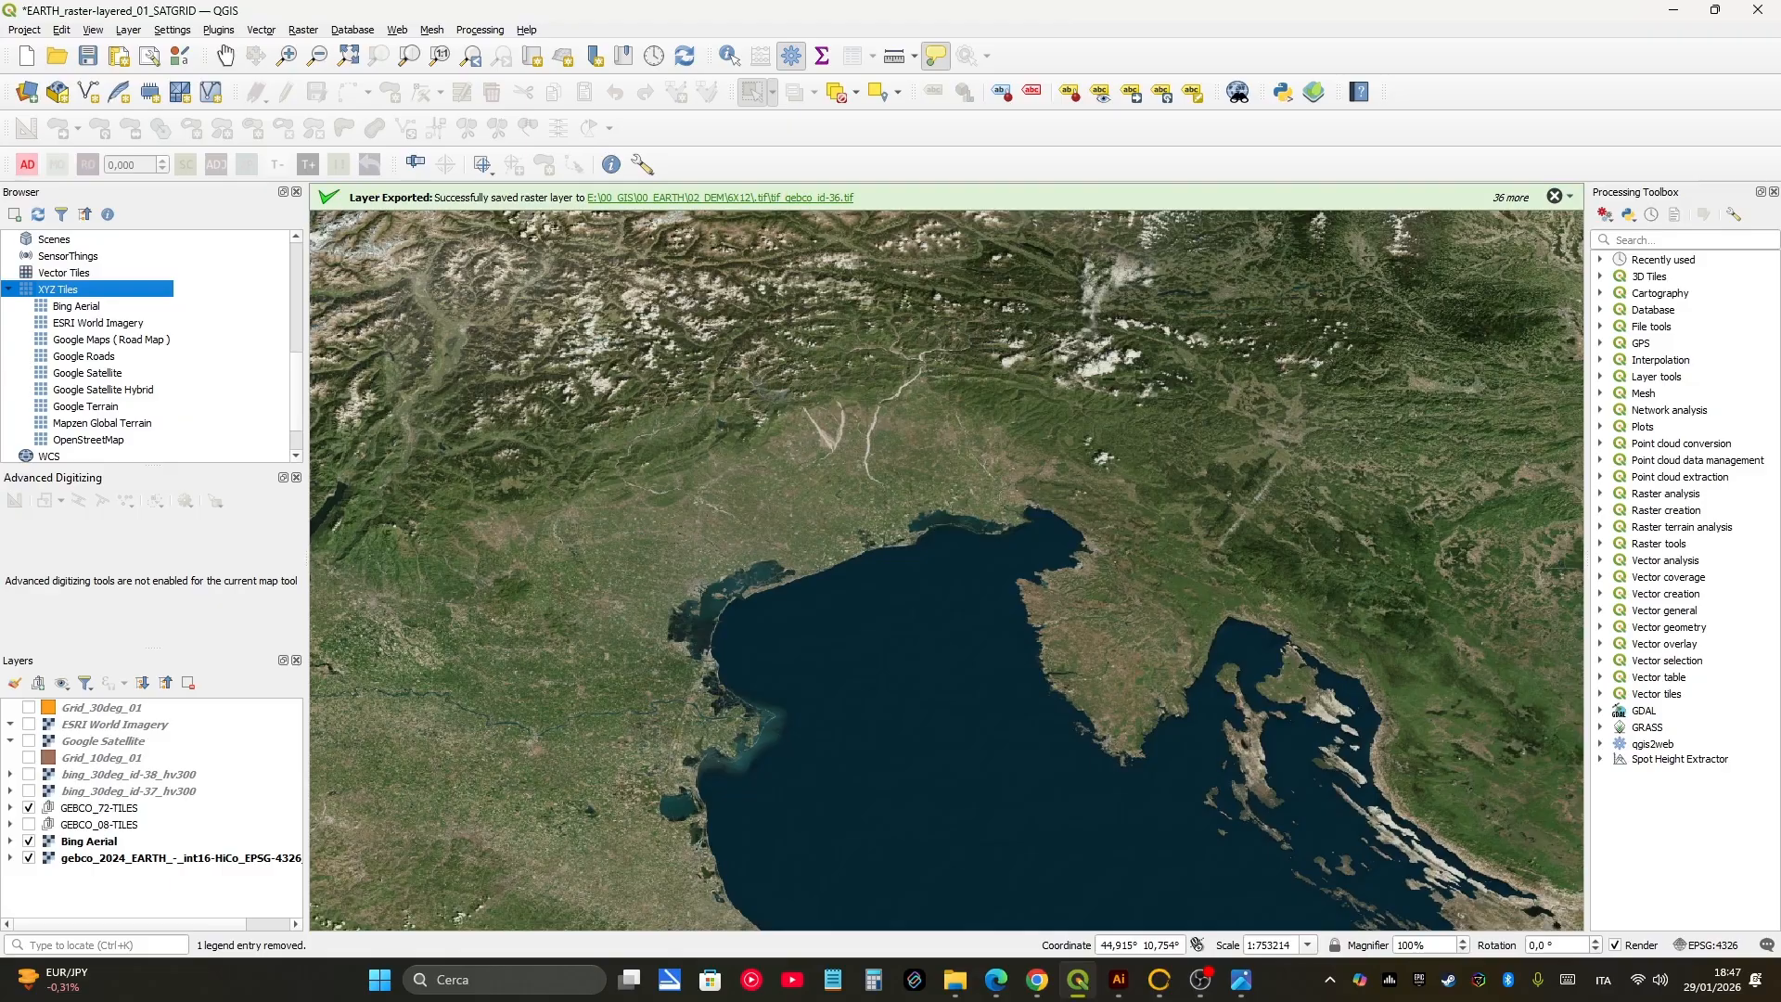
pyautogui.rightClick(88, 288)
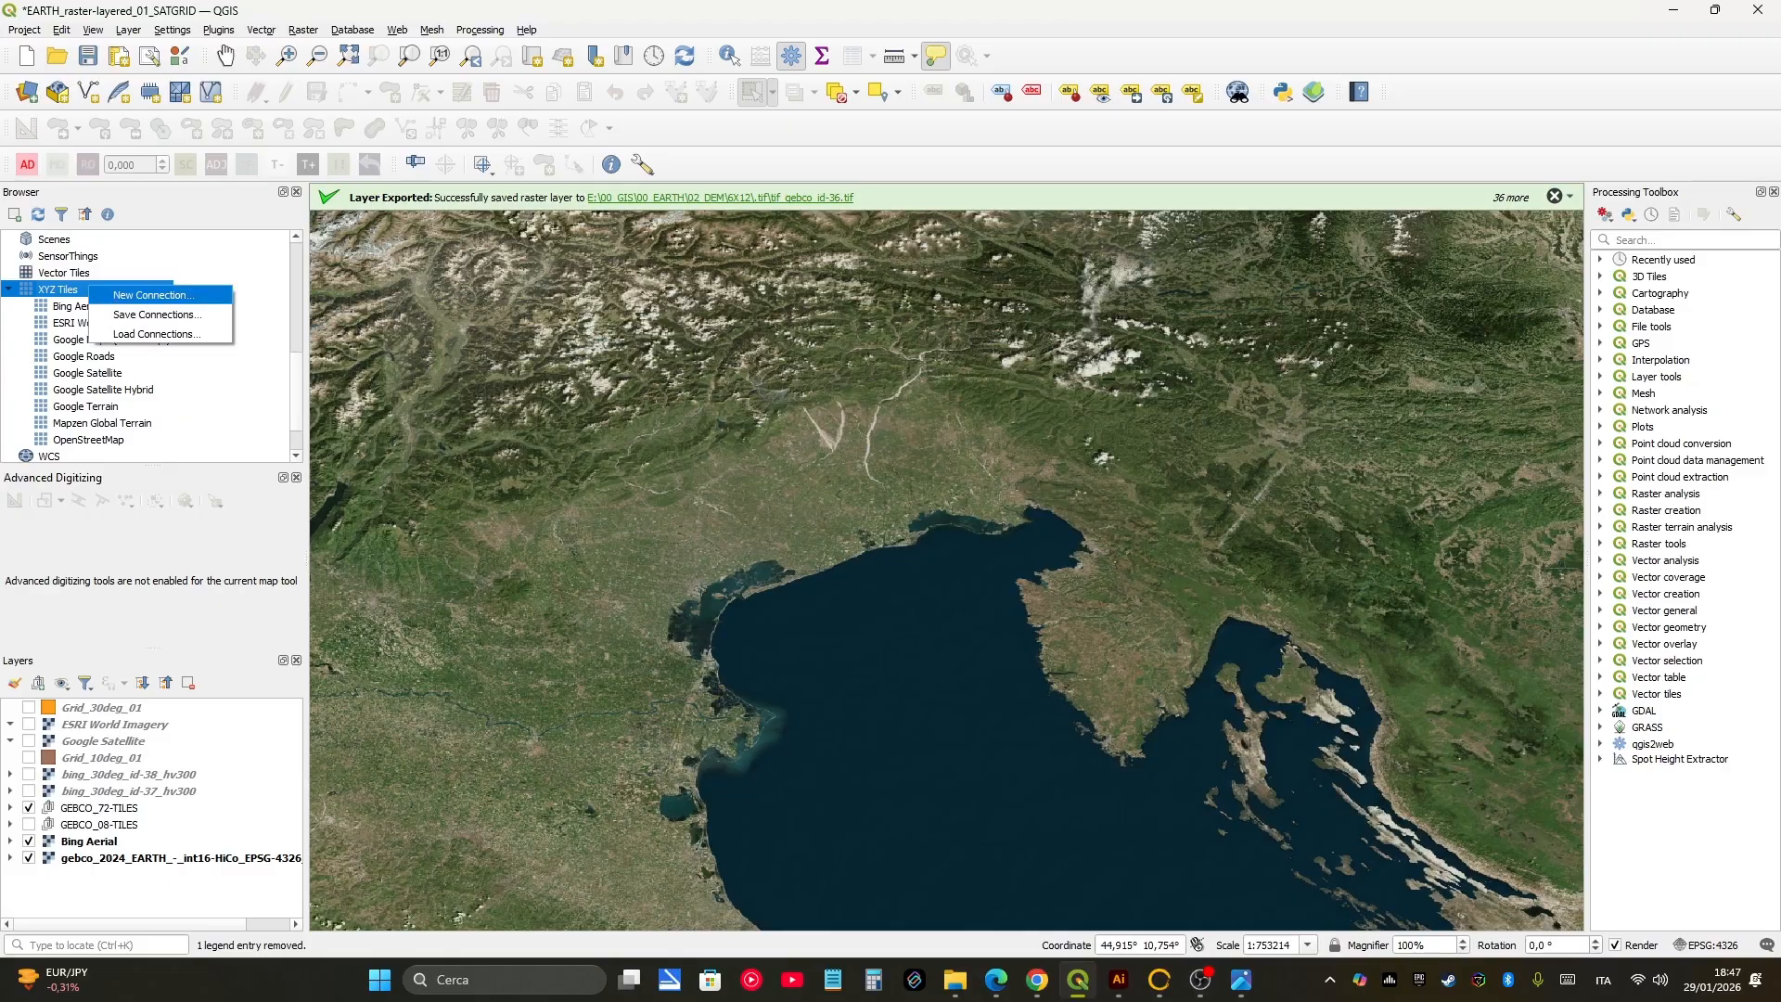
pyautogui.click(151, 295)
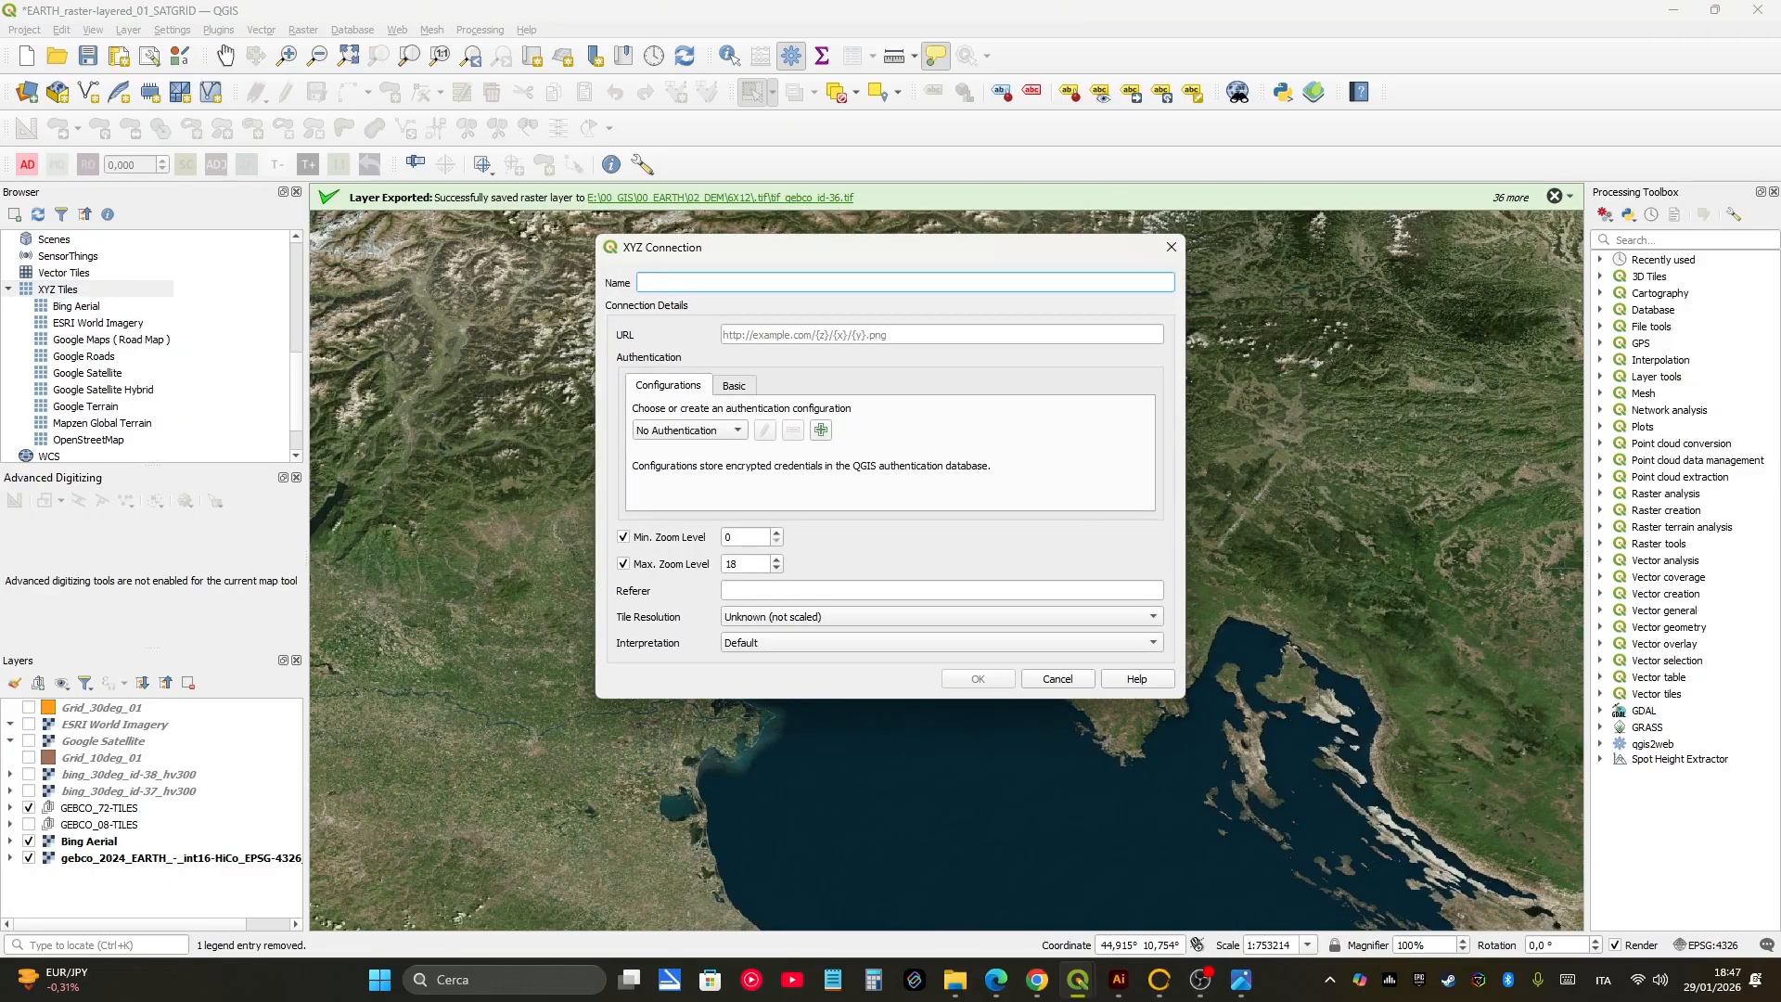
pyautogui.press('Escape')
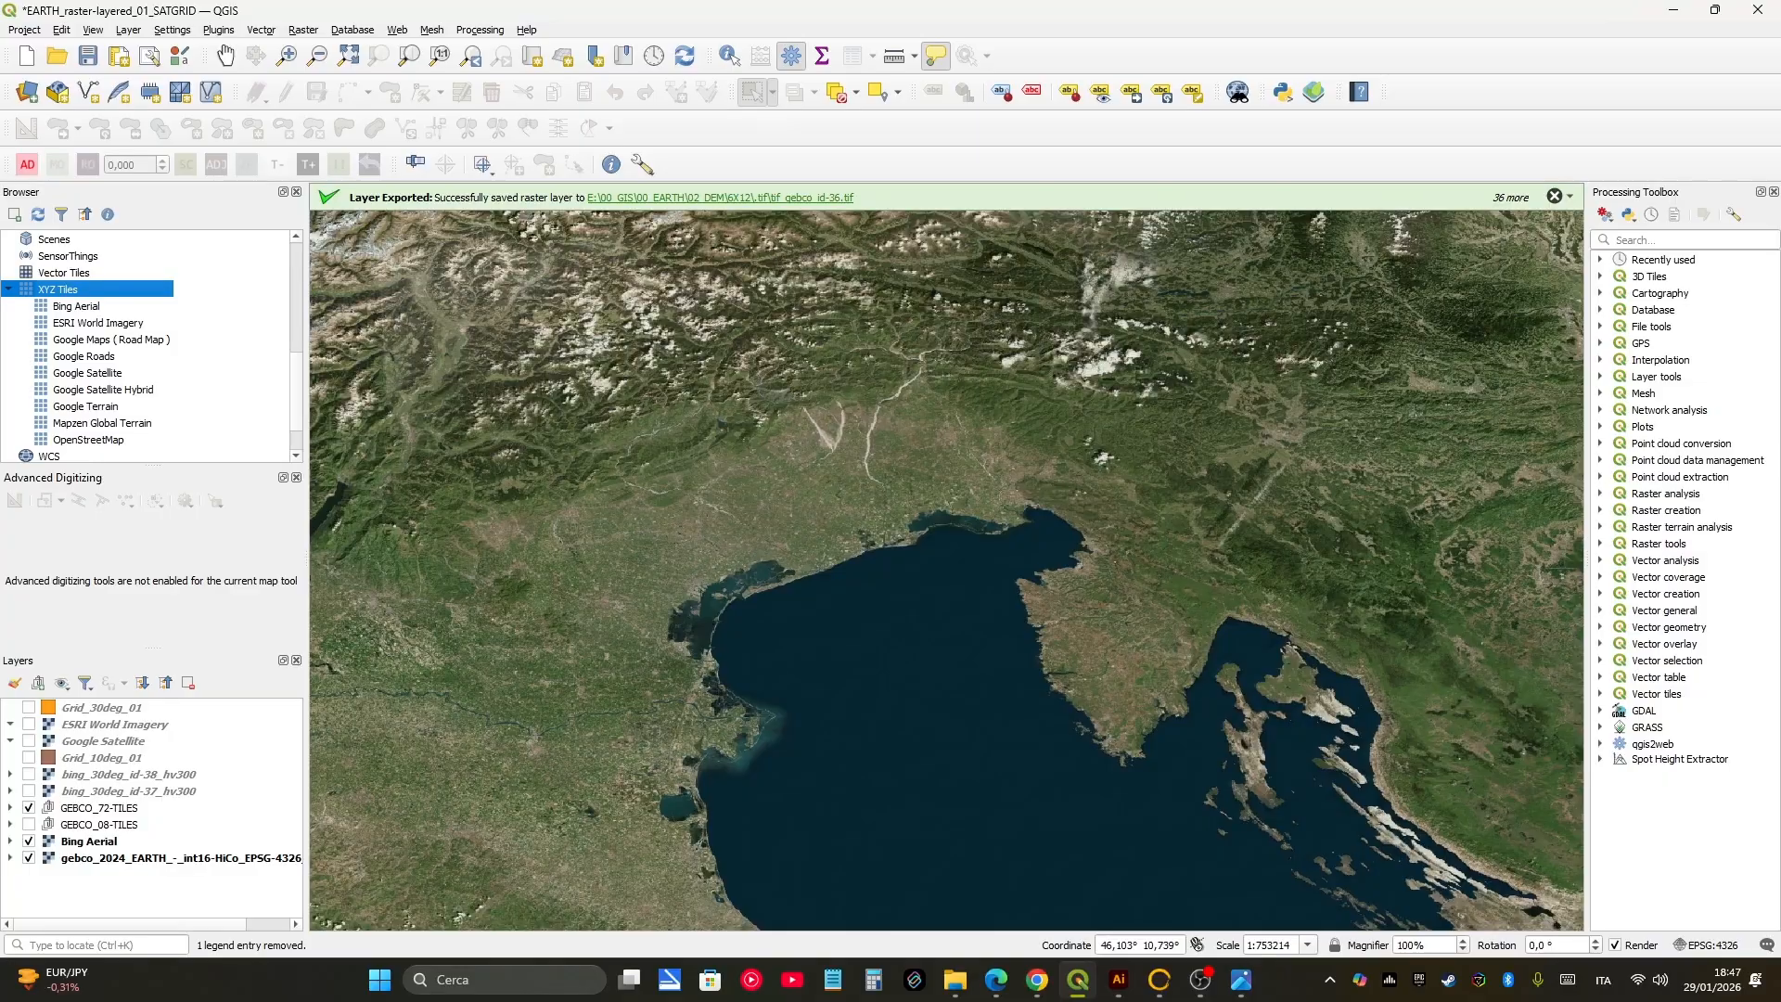
# Step: View the ESRI World Imagery connection settings, select its tile URL, and close them without changes
pyautogui.click(102, 323)
pyautogui.rightClick(114, 325)
pyautogui.click(176, 333)
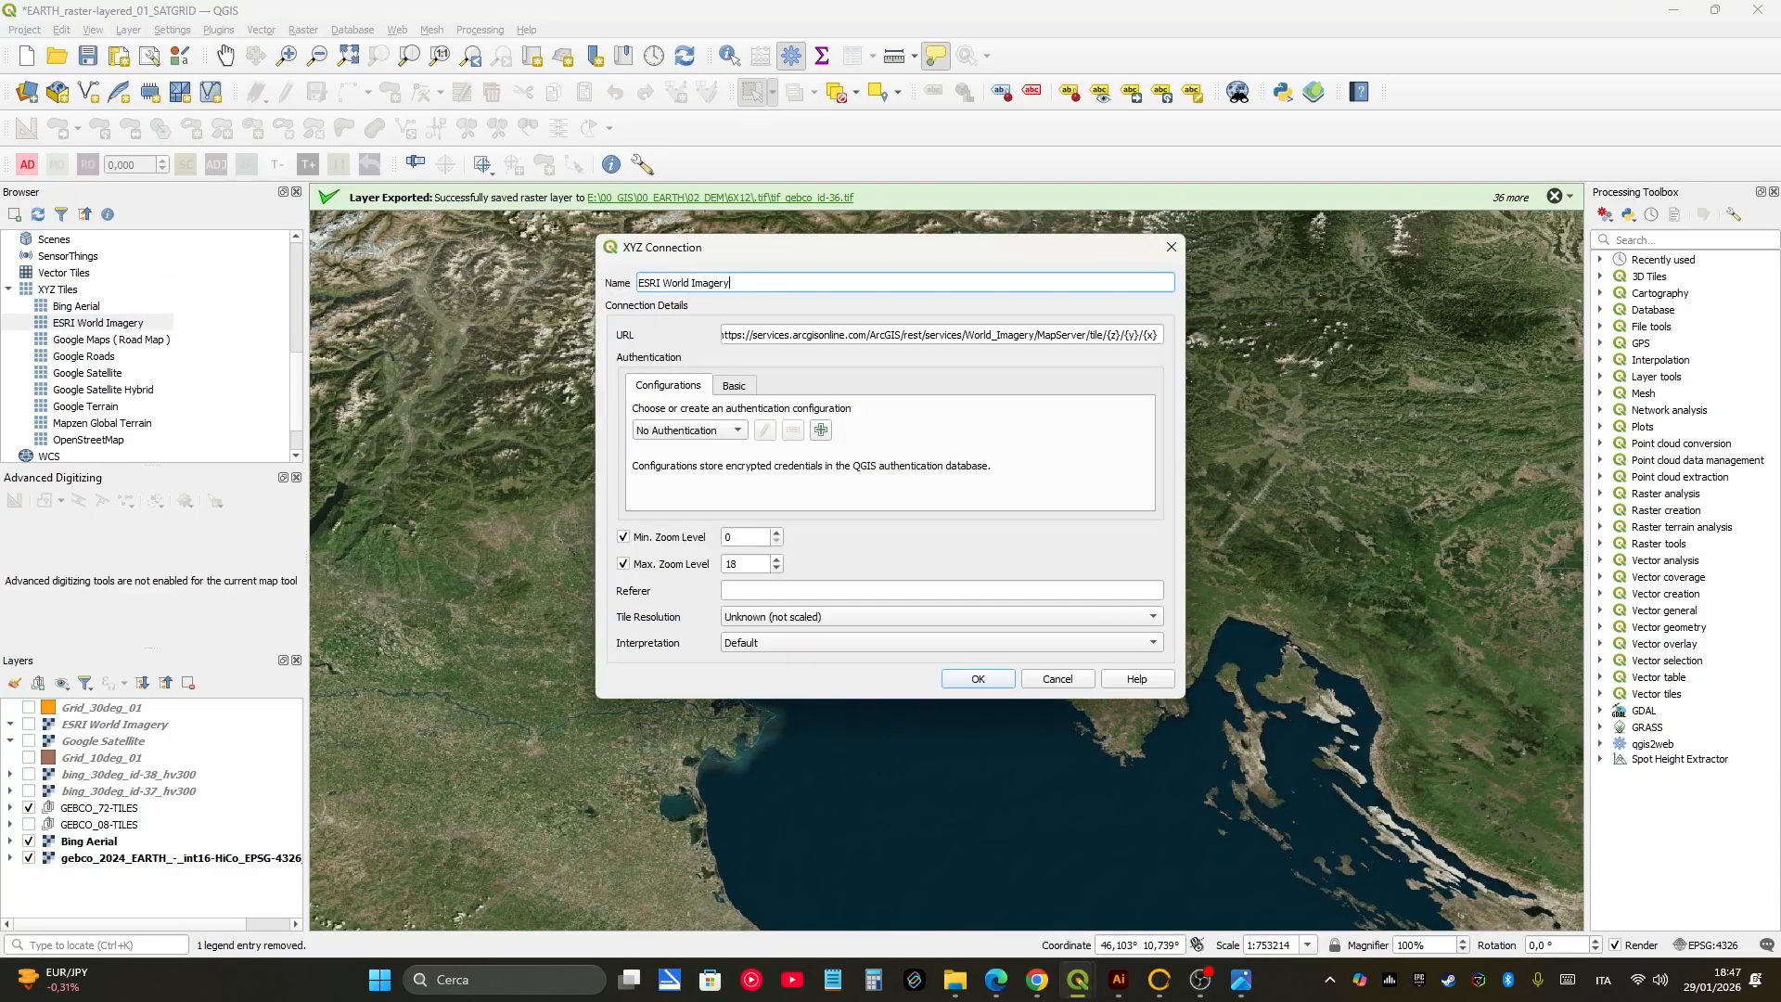
pyautogui.click(841, 335)
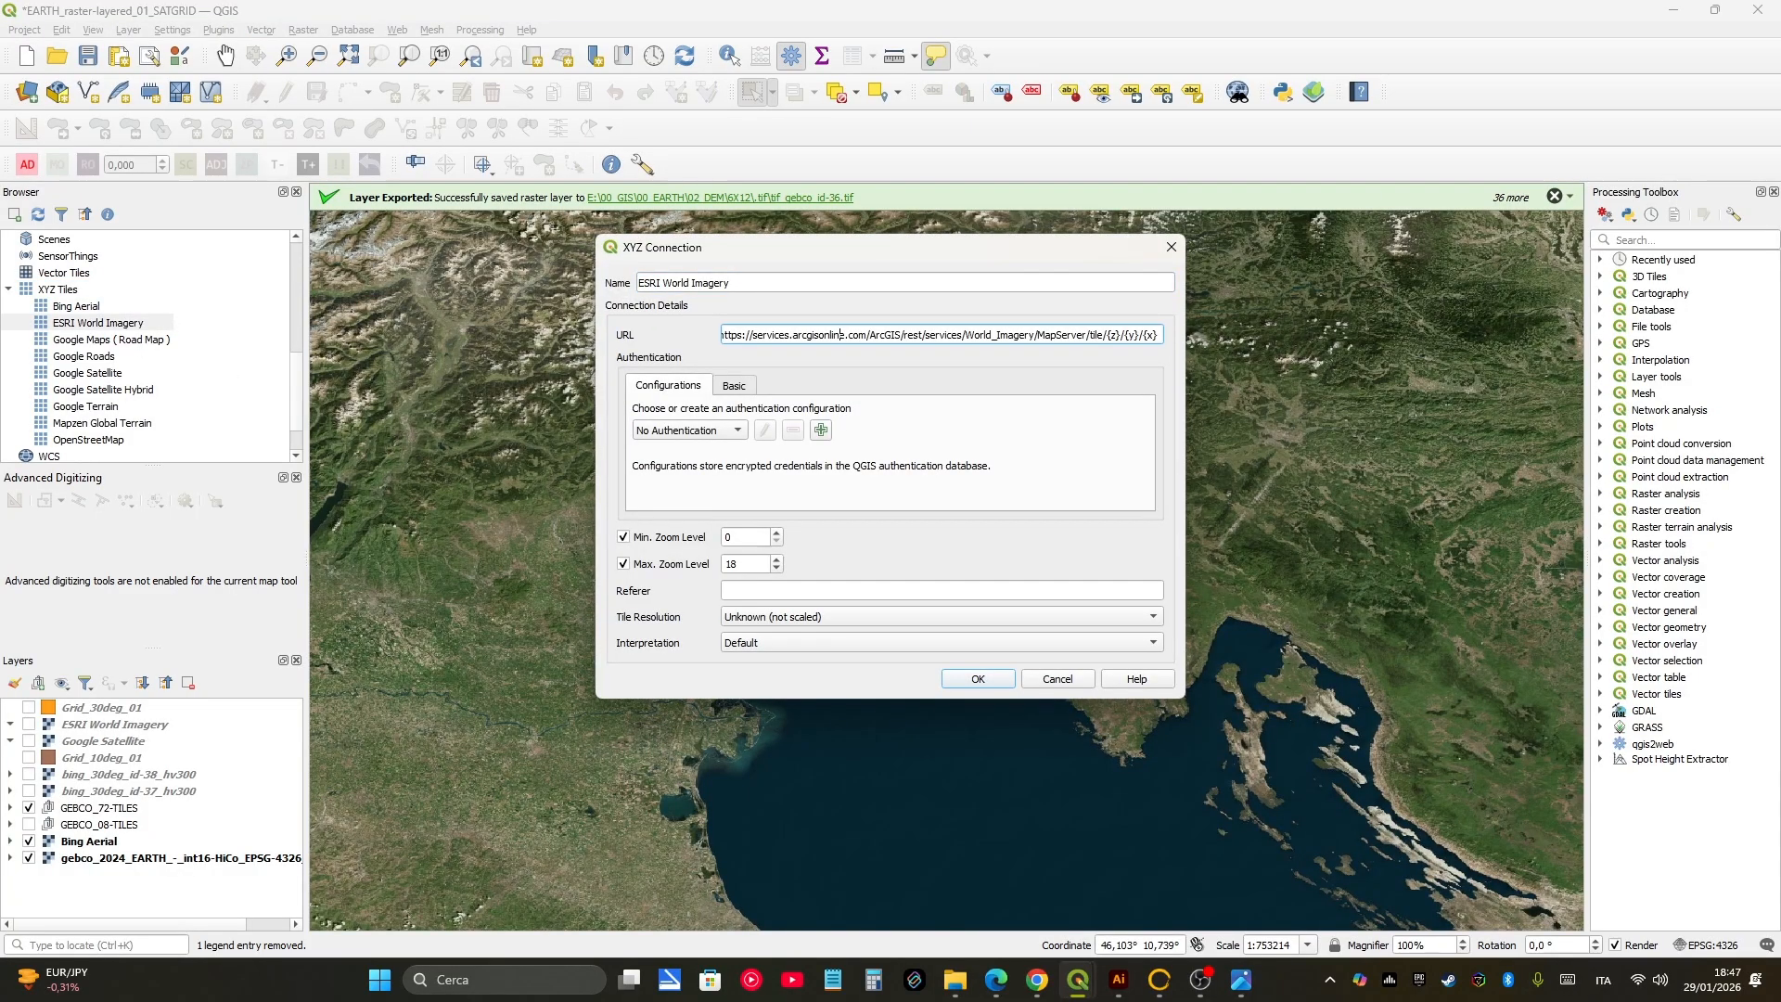
pyautogui.hotkey('ctrl', 'a')
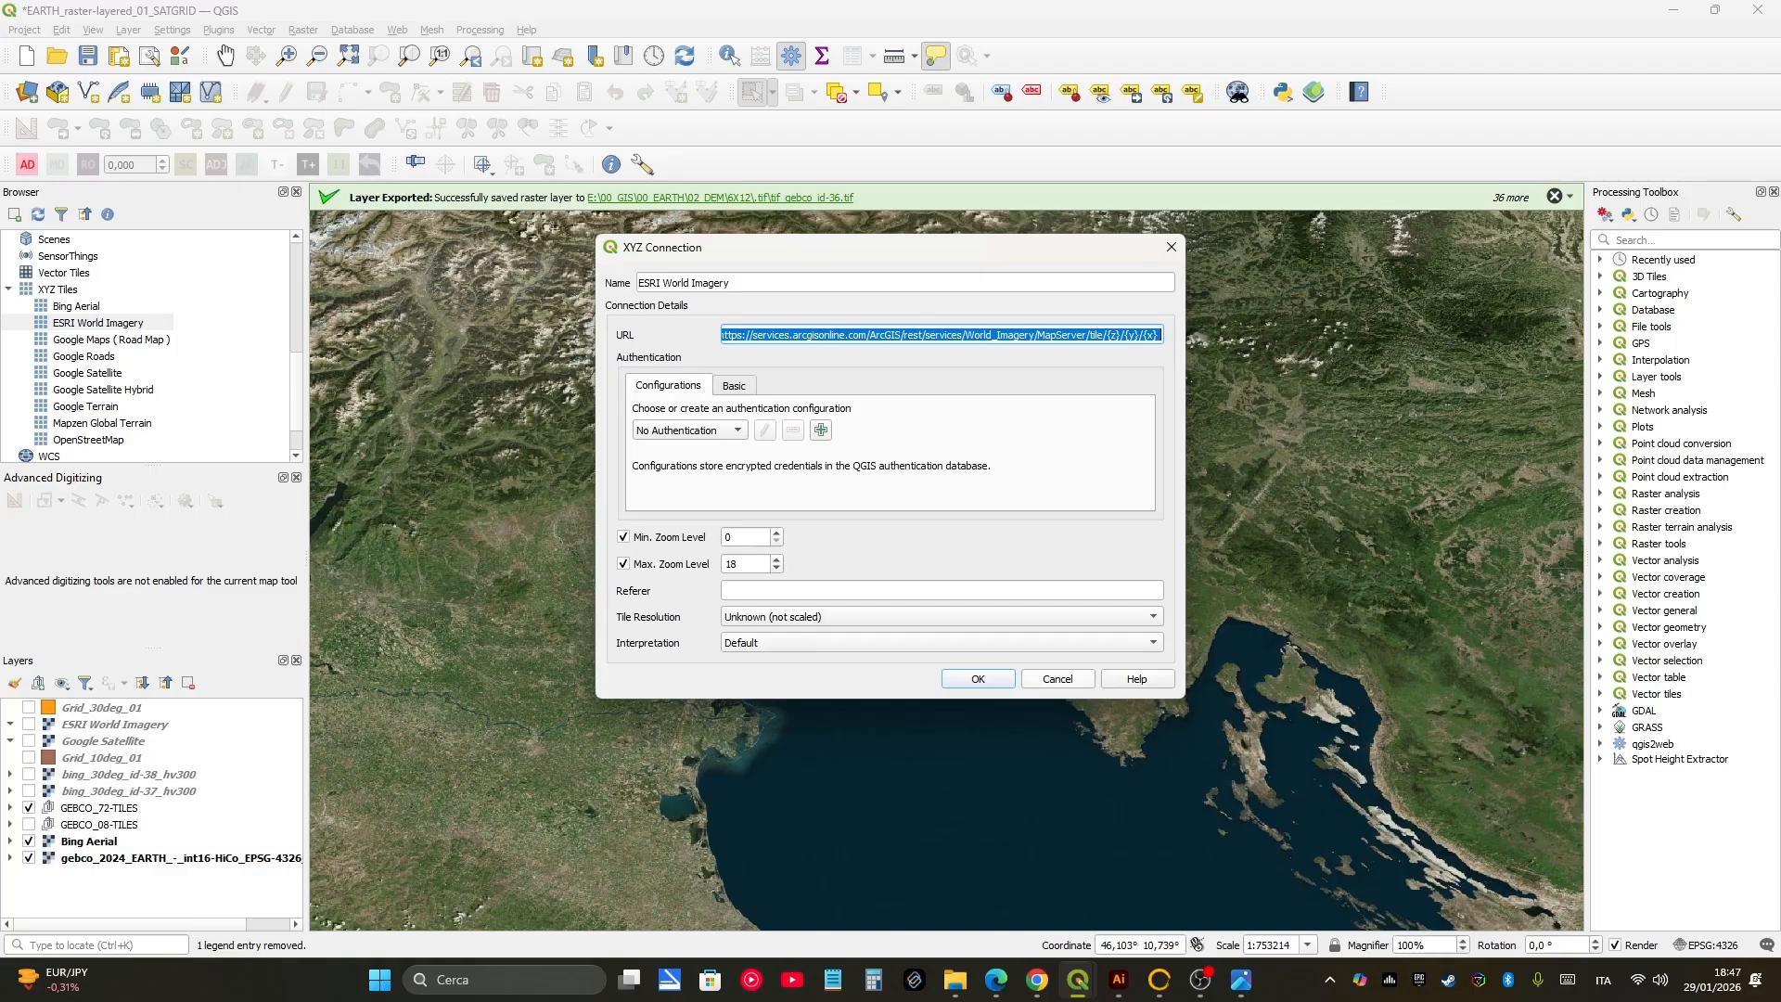
pyautogui.click(1058, 679)
# Step: Try out a new XYZ tile connection with the ESRI World Imagery URL, and clear the URL again
pyautogui.rightClick(39, 285)
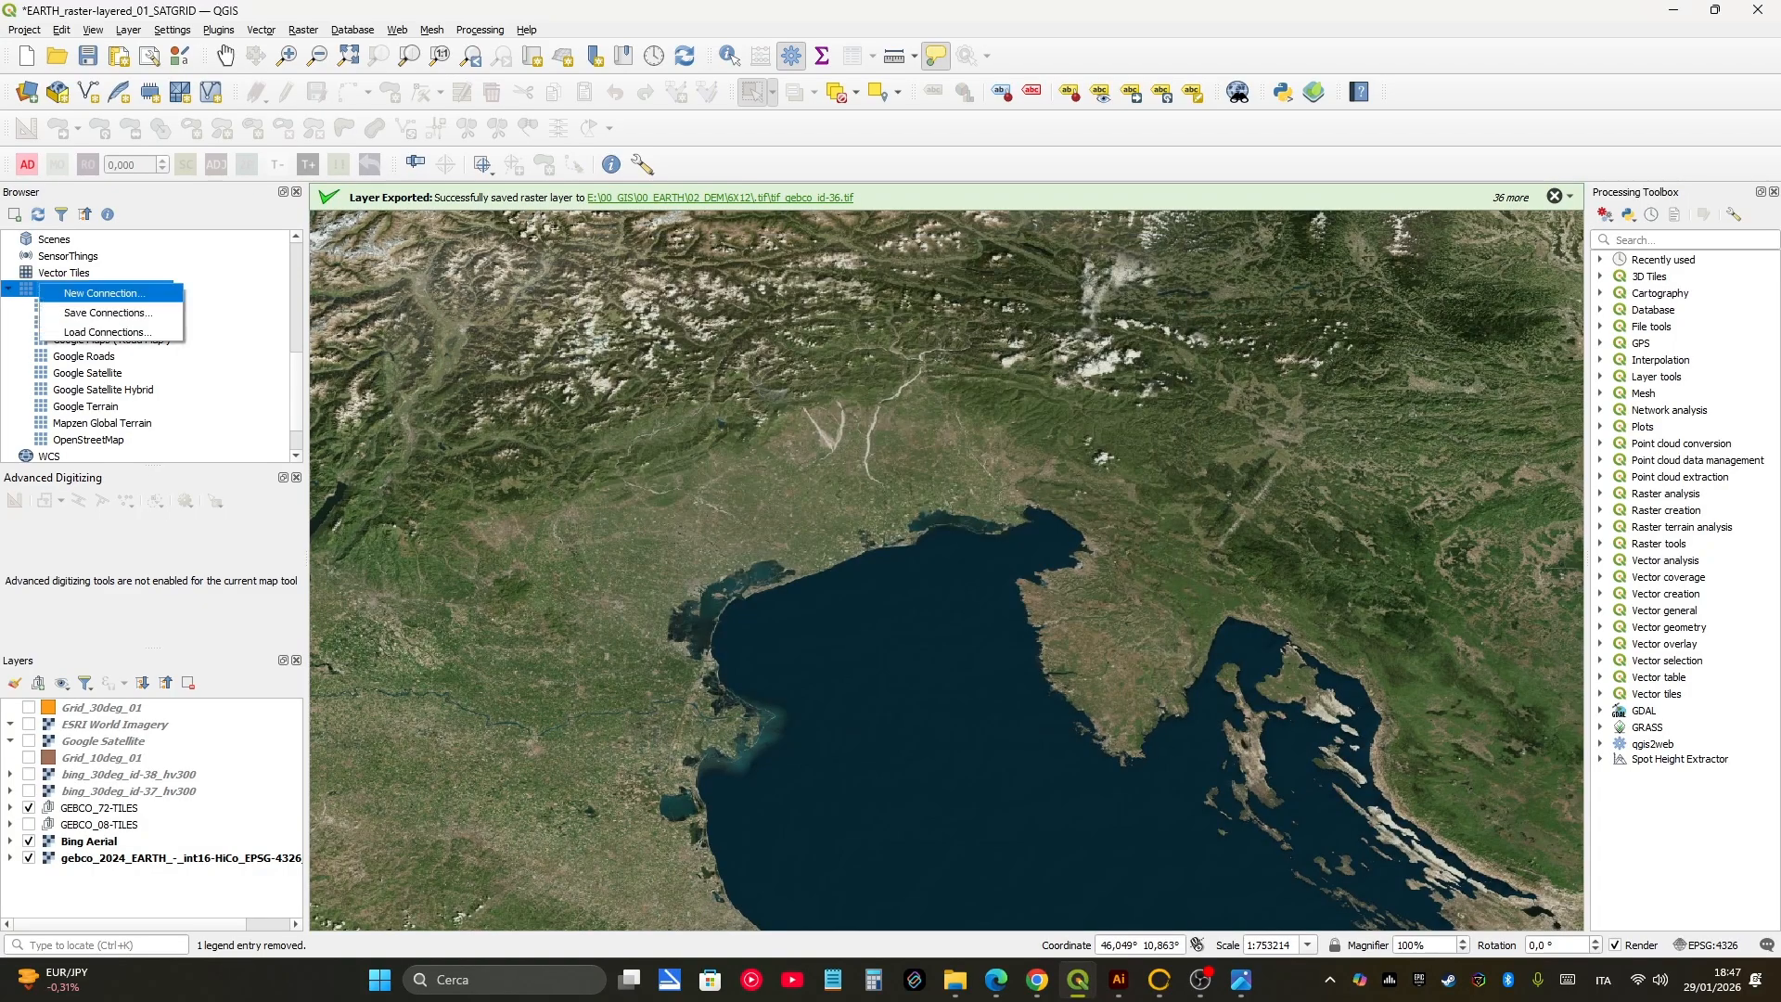
pyautogui.click(104, 293)
pyautogui.hotkey('ctrl', 'v')
pyautogui.hotkey('ctrl', 'a')
pyautogui.press('BackSpace')
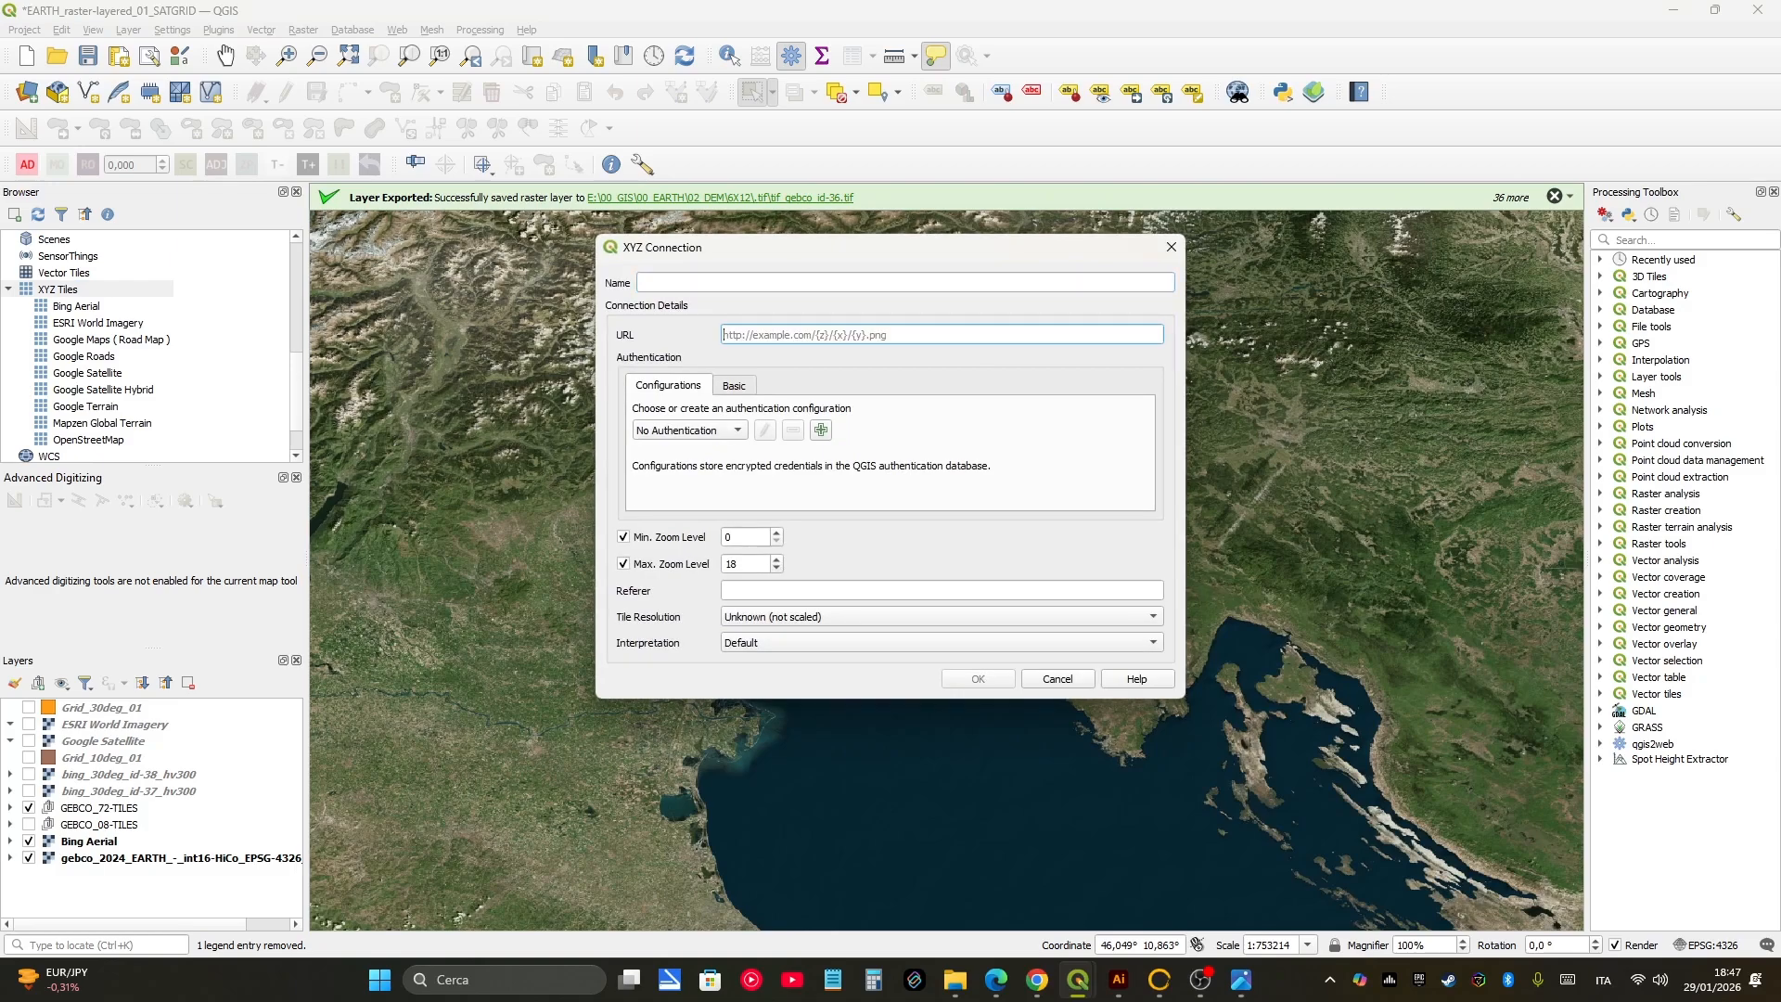
pyautogui.click(639, 282)
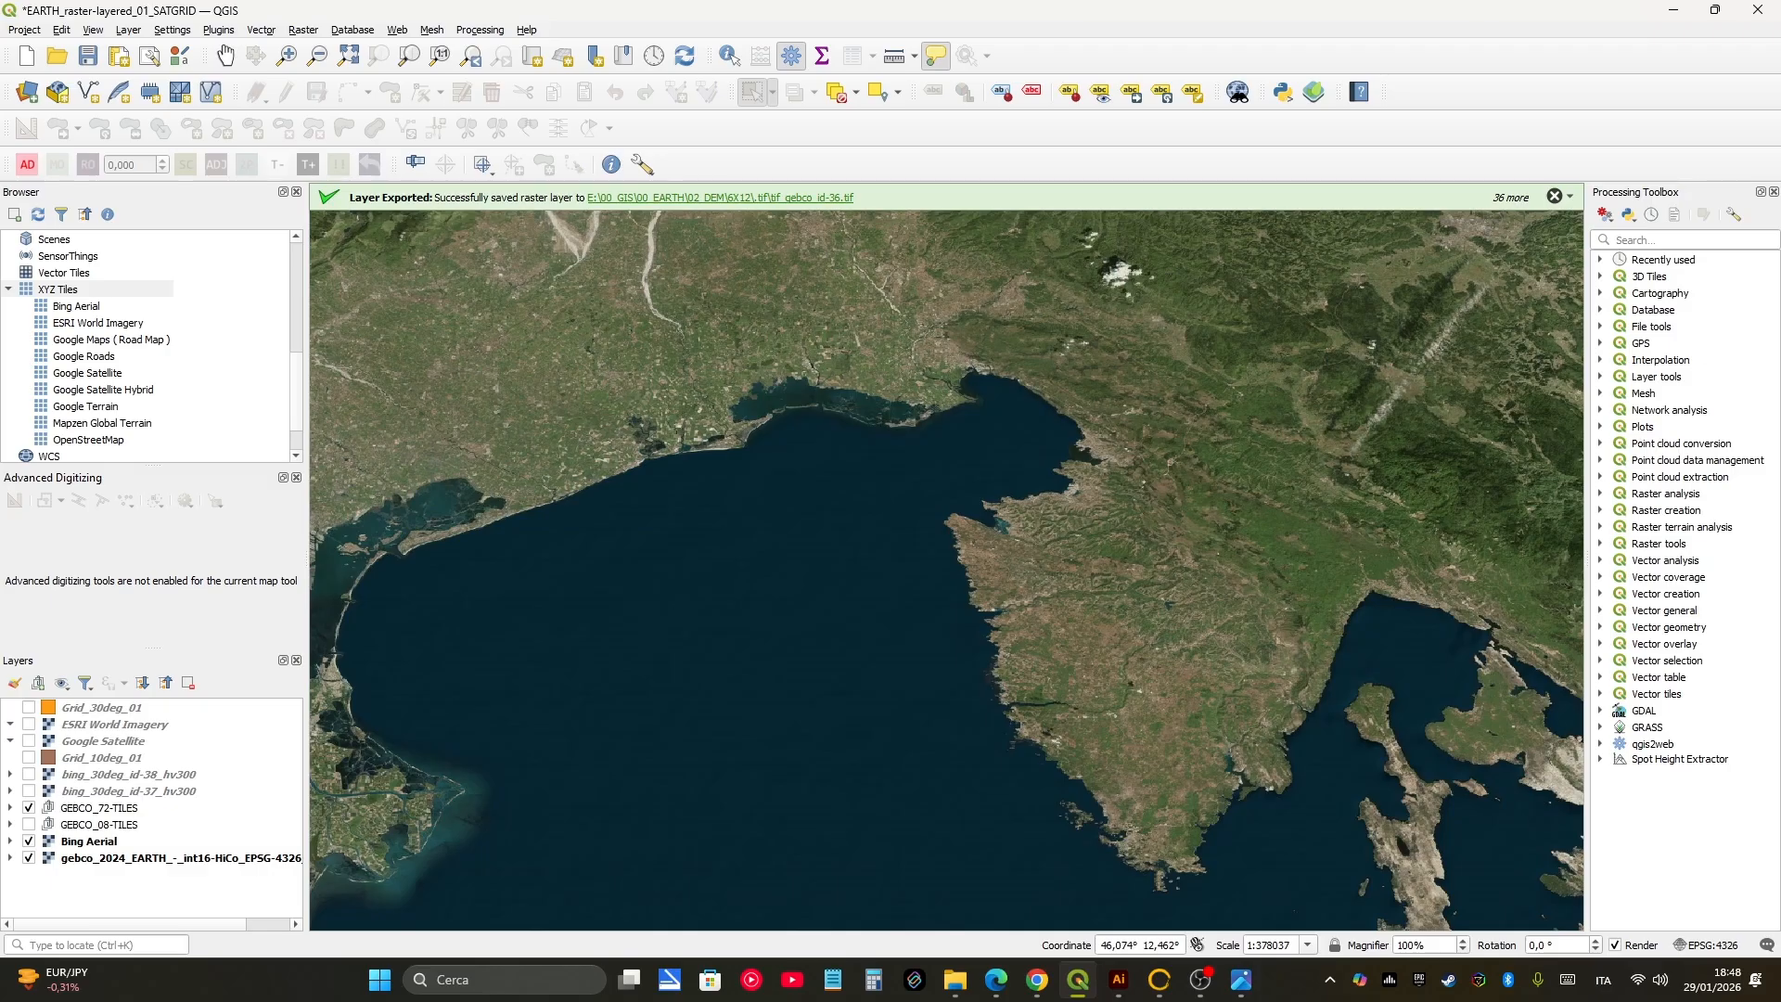
# Step: Examine the Bing Aerial imagery over the Alps, northern Italy and the Adriatic coast at different scales
pyautogui.moveTo(549, 496); pyautogui.dragTo(594, 455)
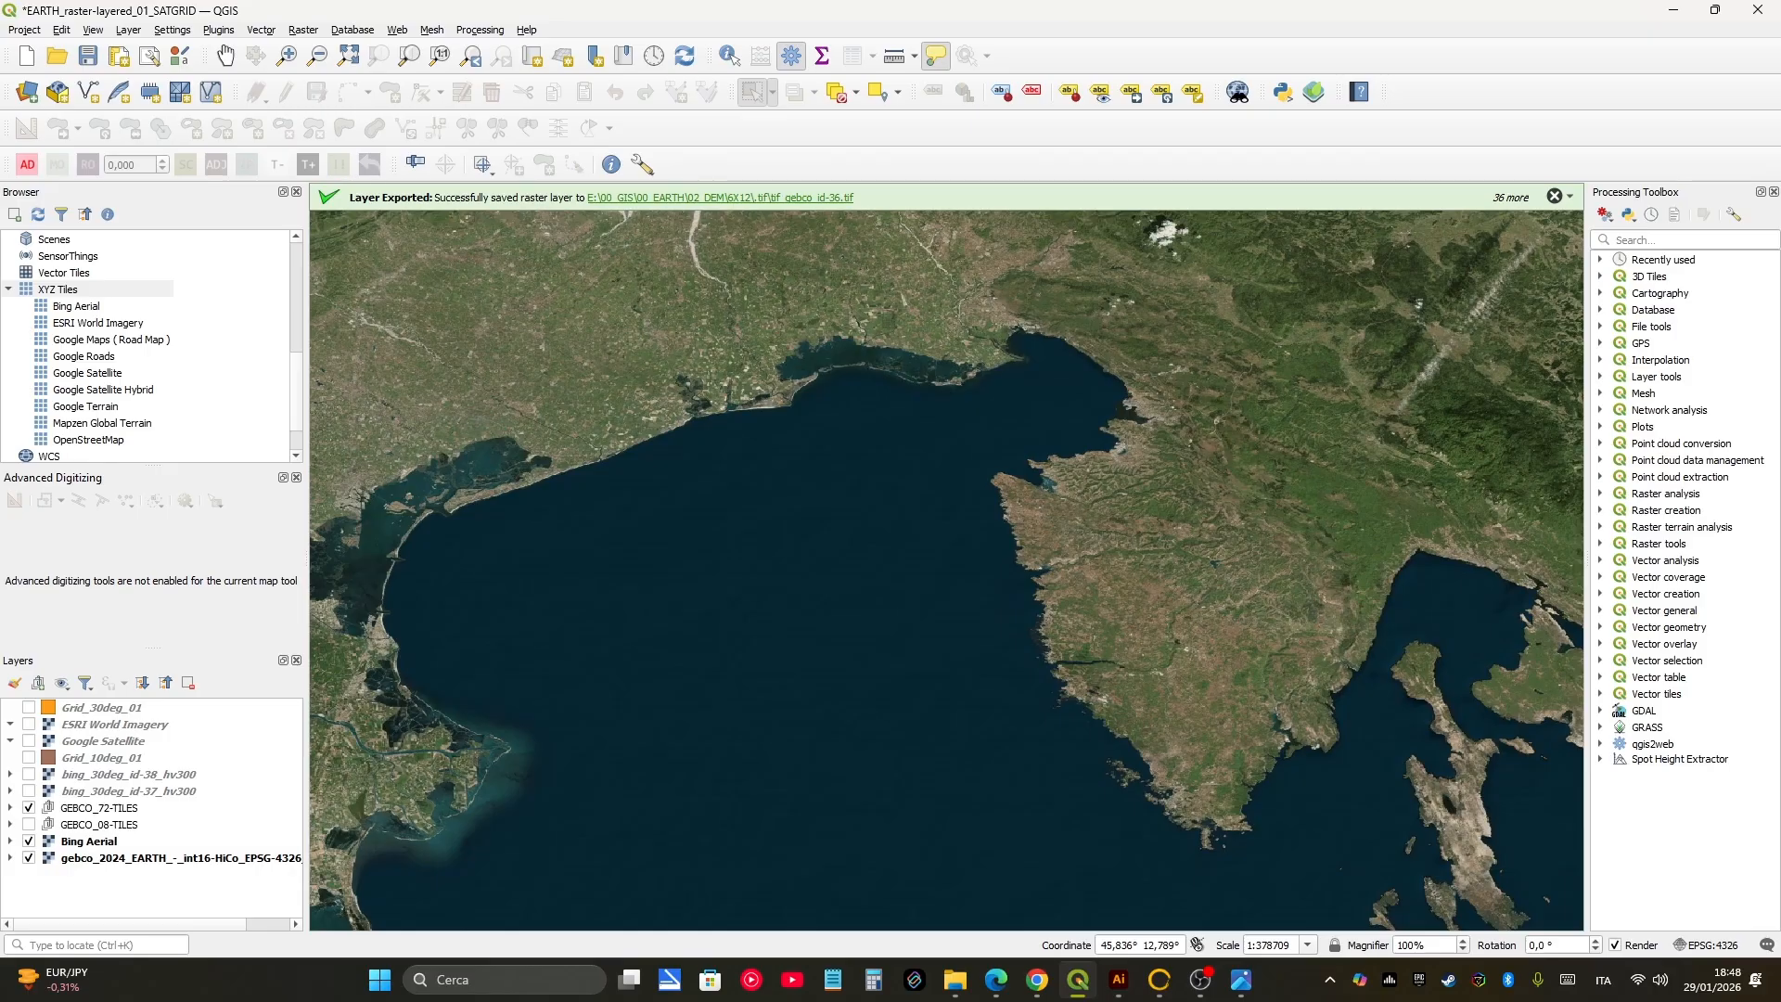
pyautogui.scroll(-3, 881, 408)
pyautogui.moveTo(881, 408); pyautogui.dragTo(983, 422)
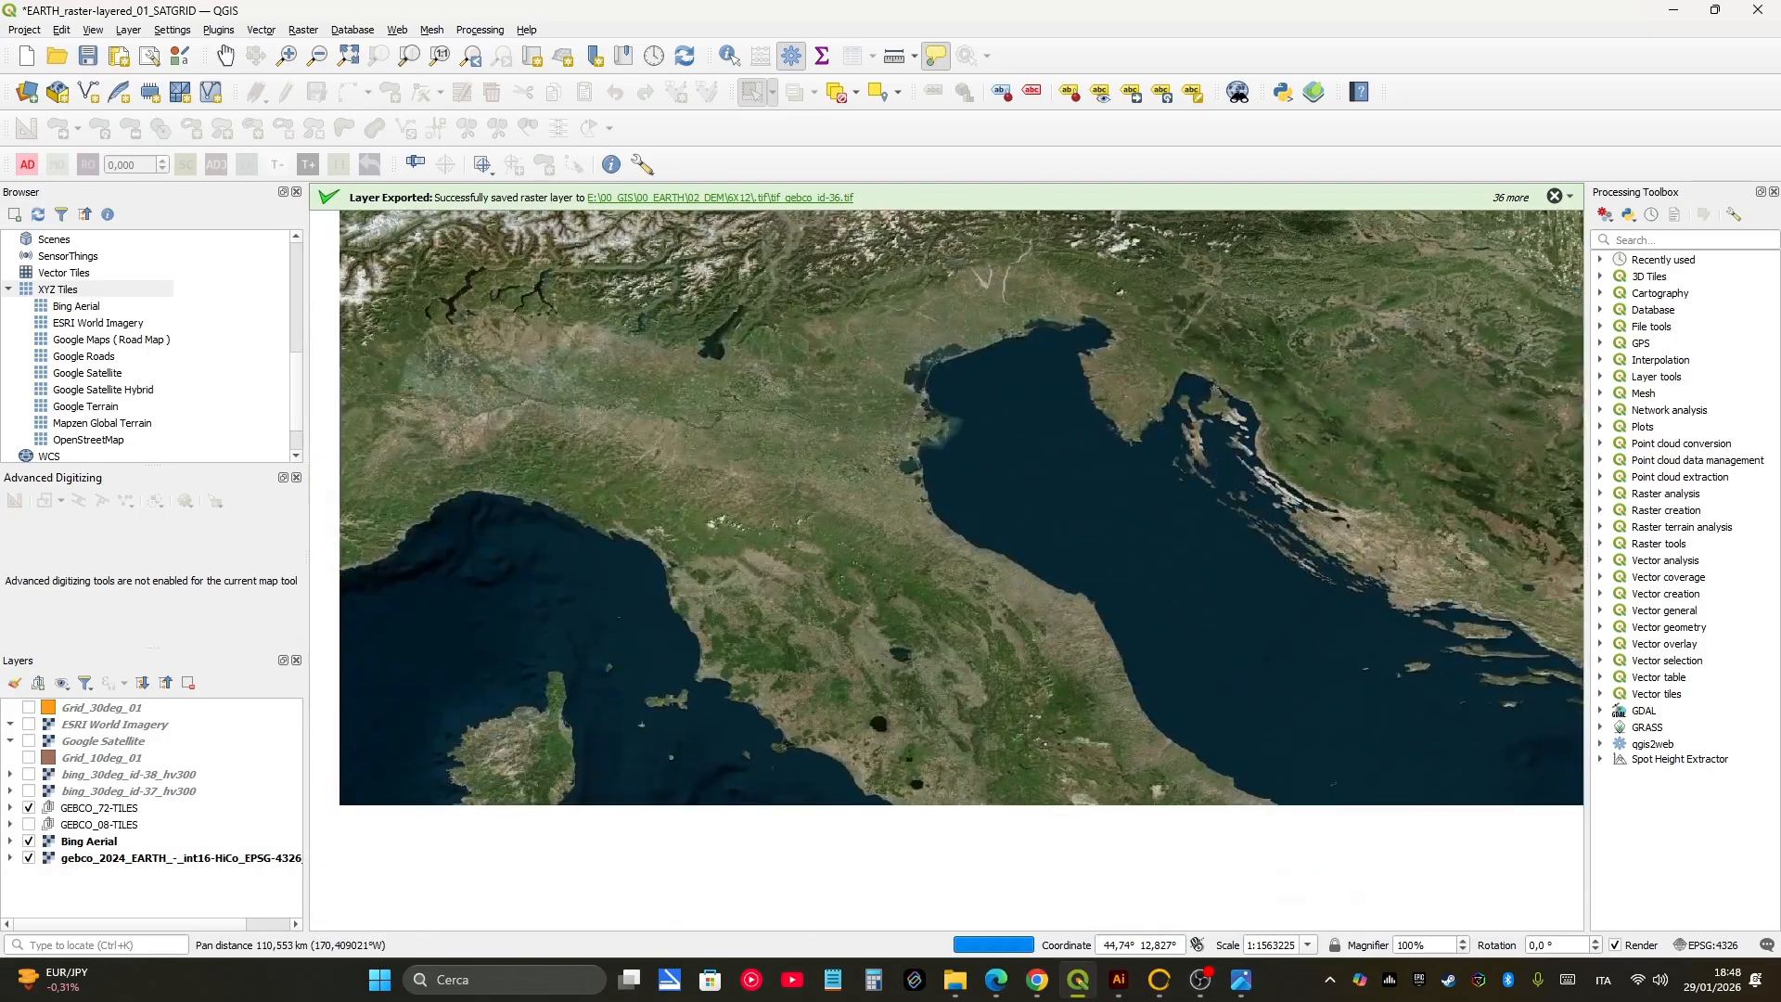
pyautogui.scroll(3, 923, 394)
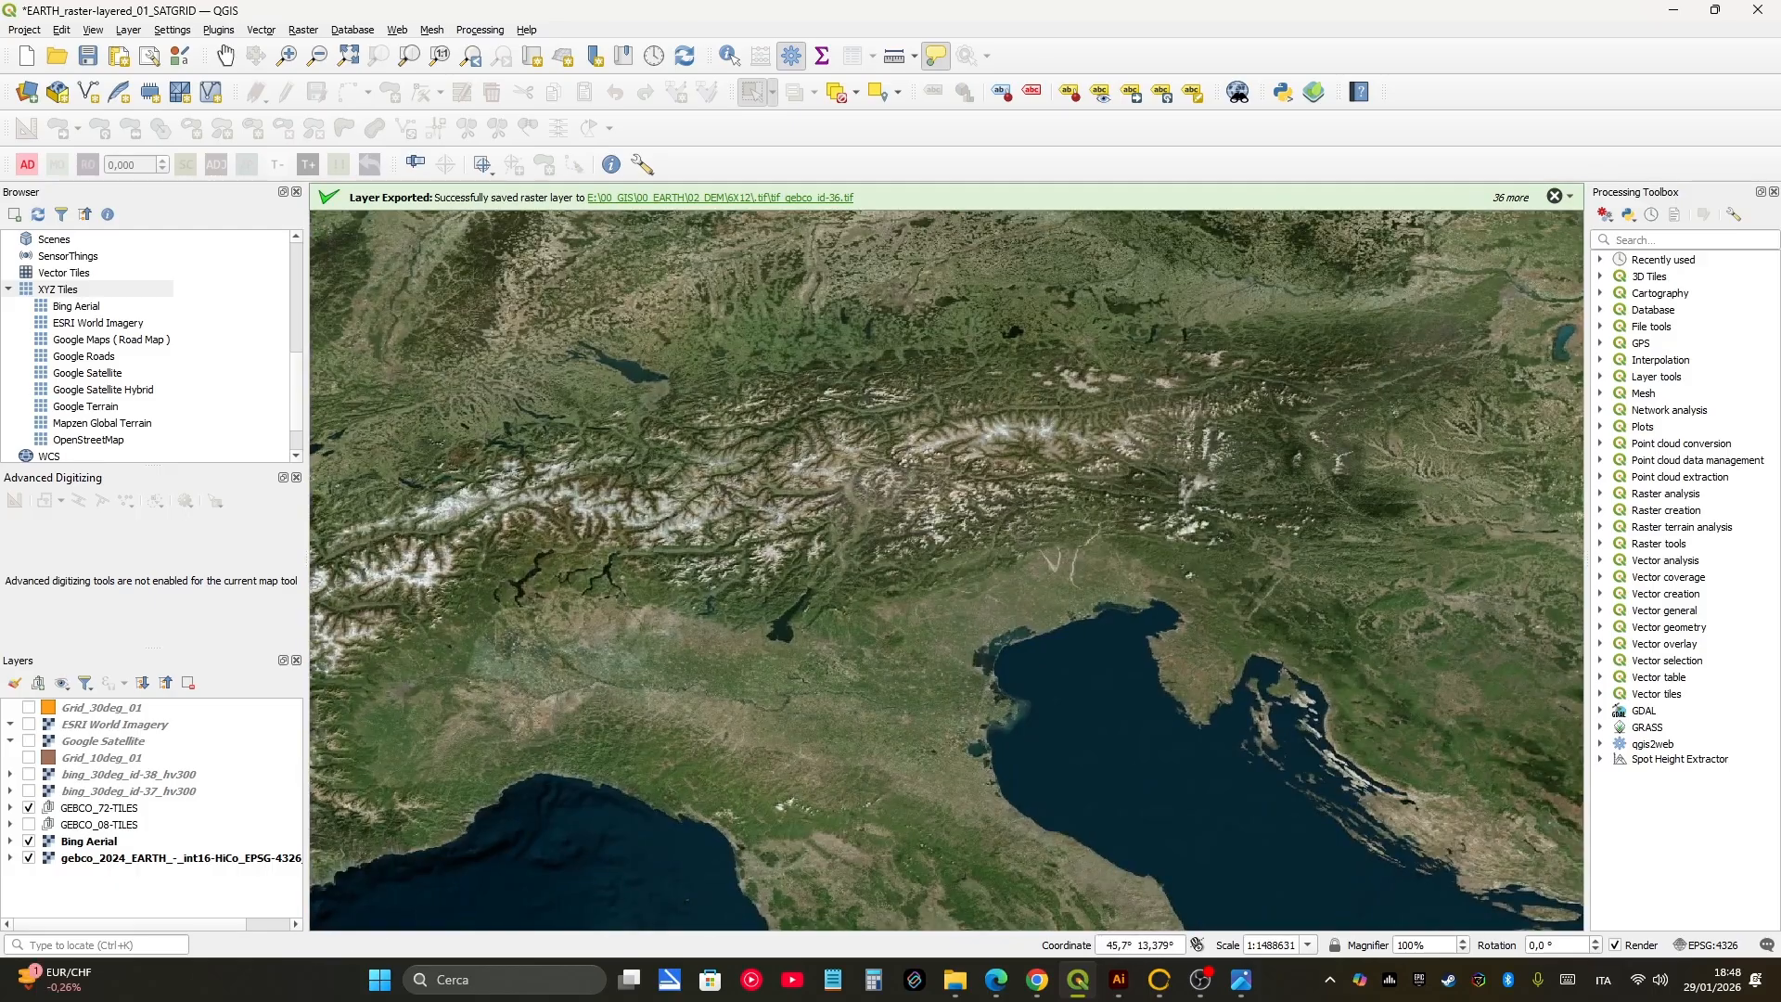
pyautogui.scroll(1, 839, 602)
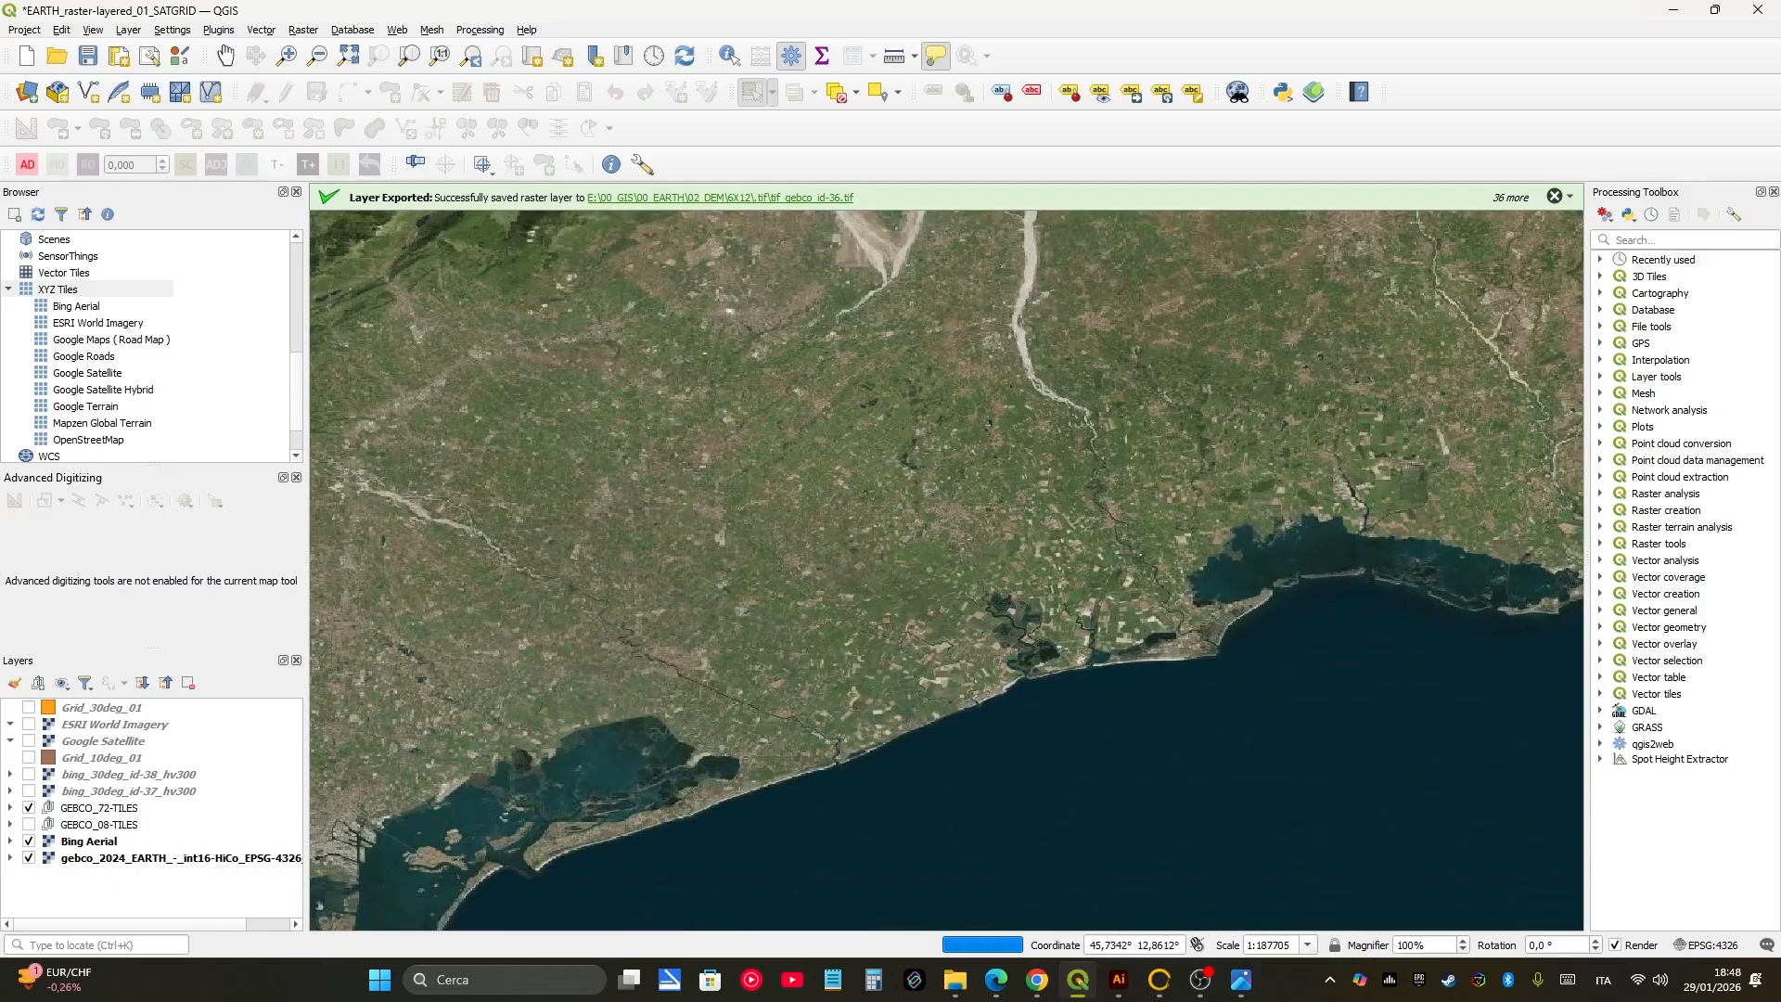
pyautogui.moveTo(907, 506); pyautogui.dragTo(1185, 506)
pyautogui.scroll(-3, 1184, 505)
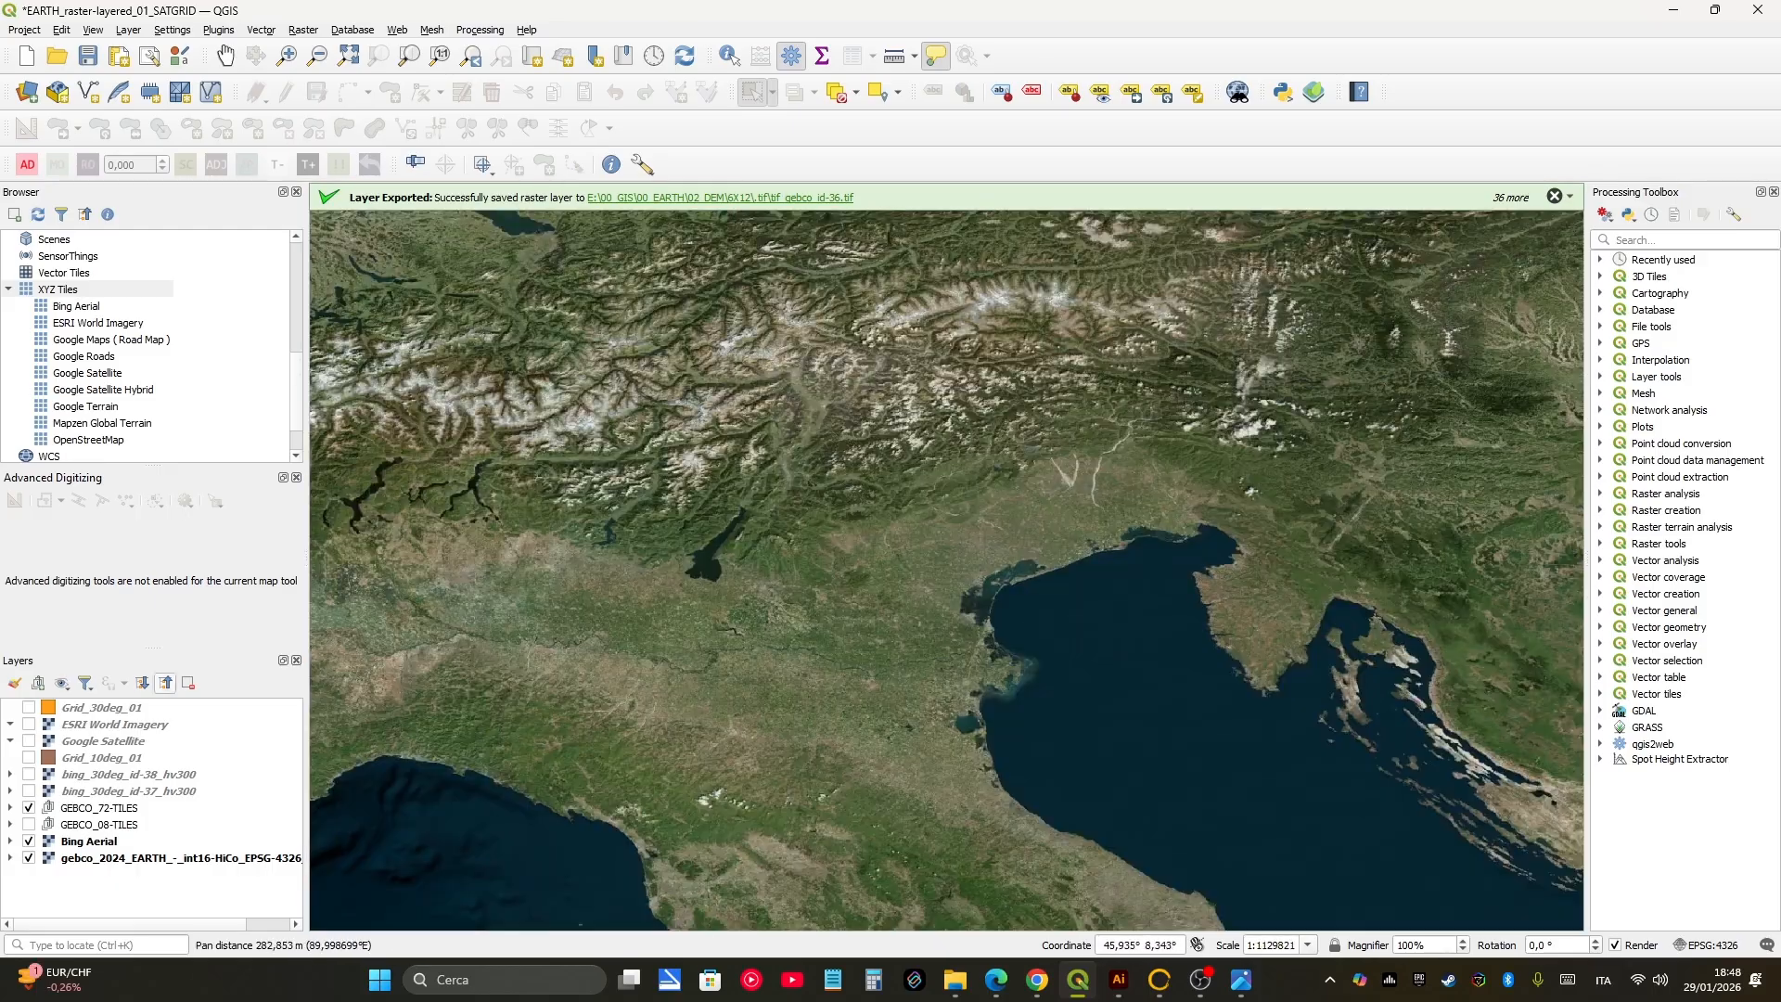
# Step: Show the Grid_30deg_01 layer and select its grid cell 38 over Europe
pyautogui.click(29, 707)
pyautogui.click(100, 706)
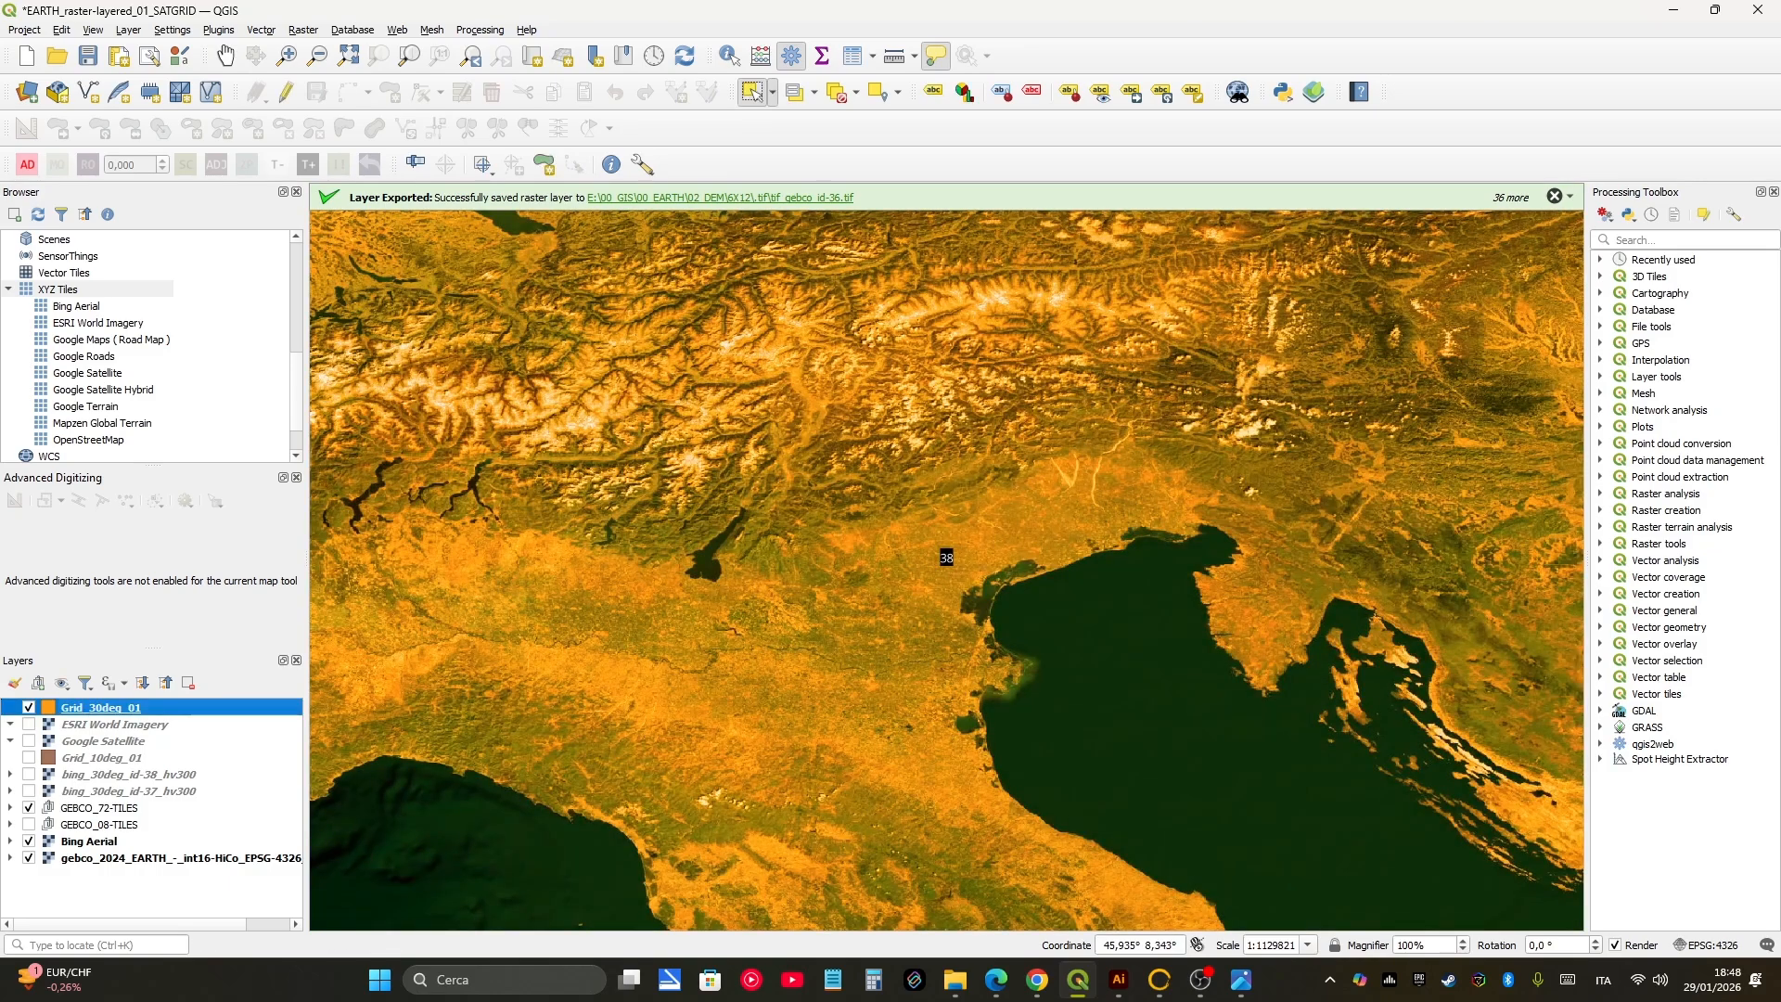
pyautogui.scroll(-3, 927, 636)
pyautogui.scroll(-2, 979, 575)
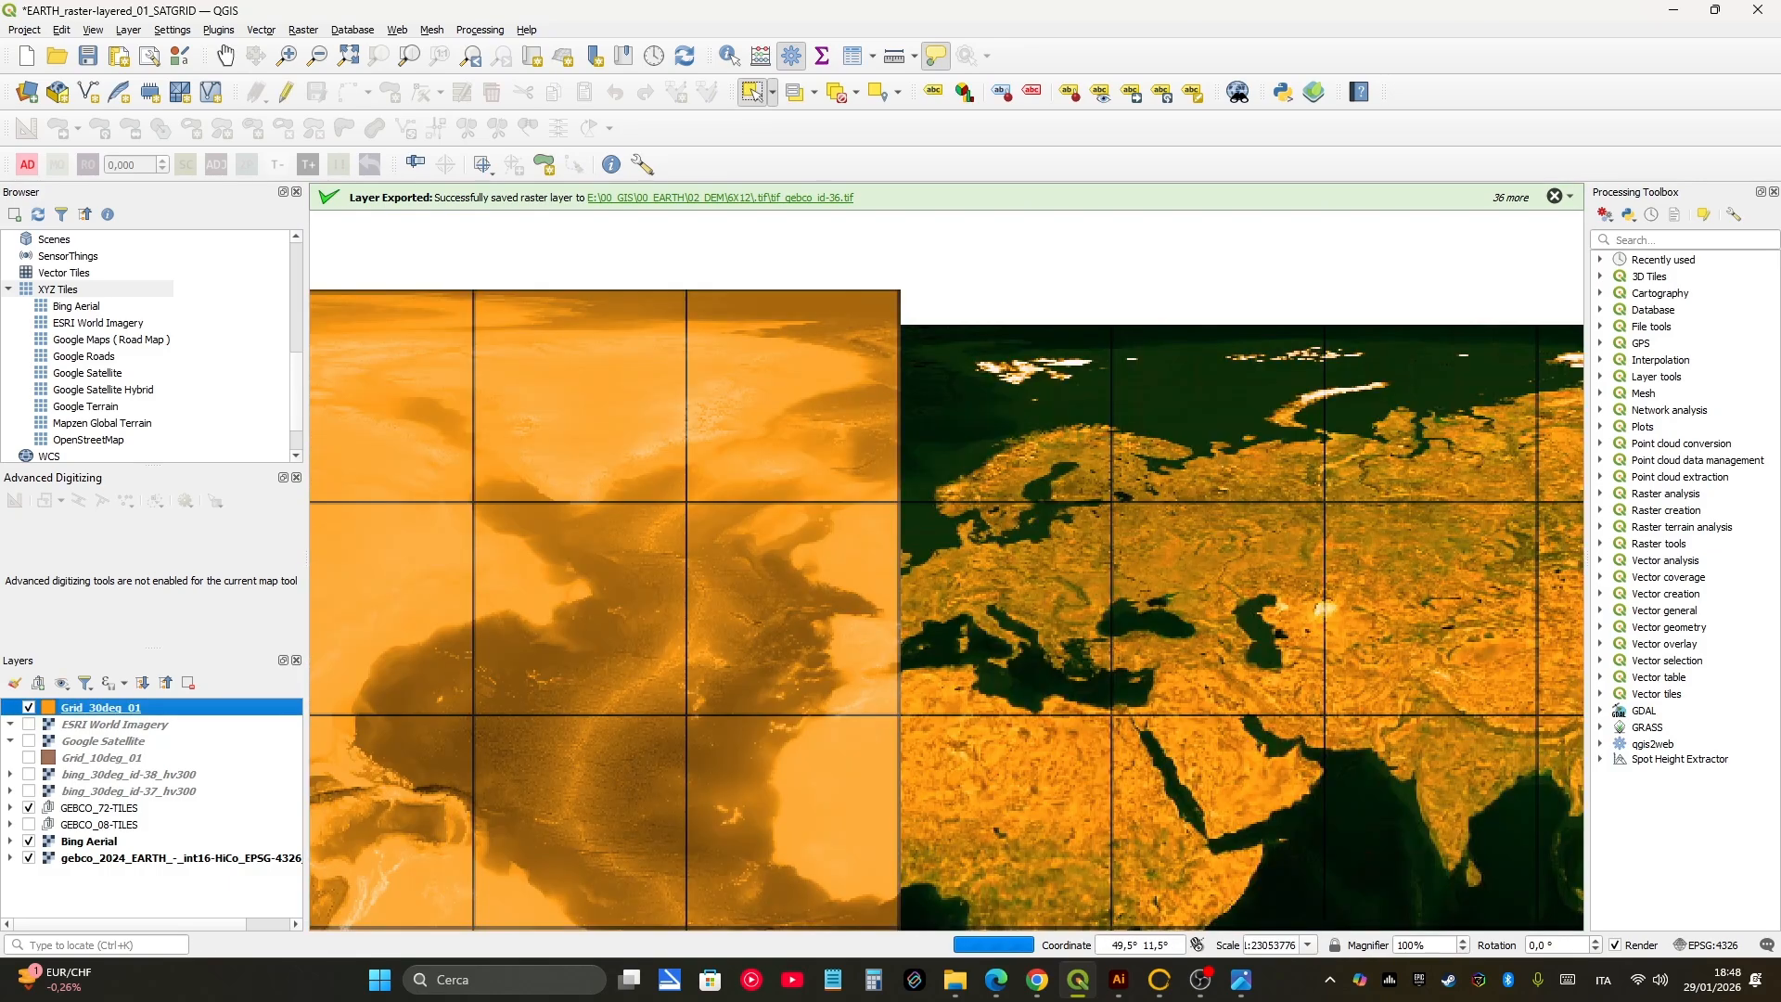
pyautogui.click(978, 576)
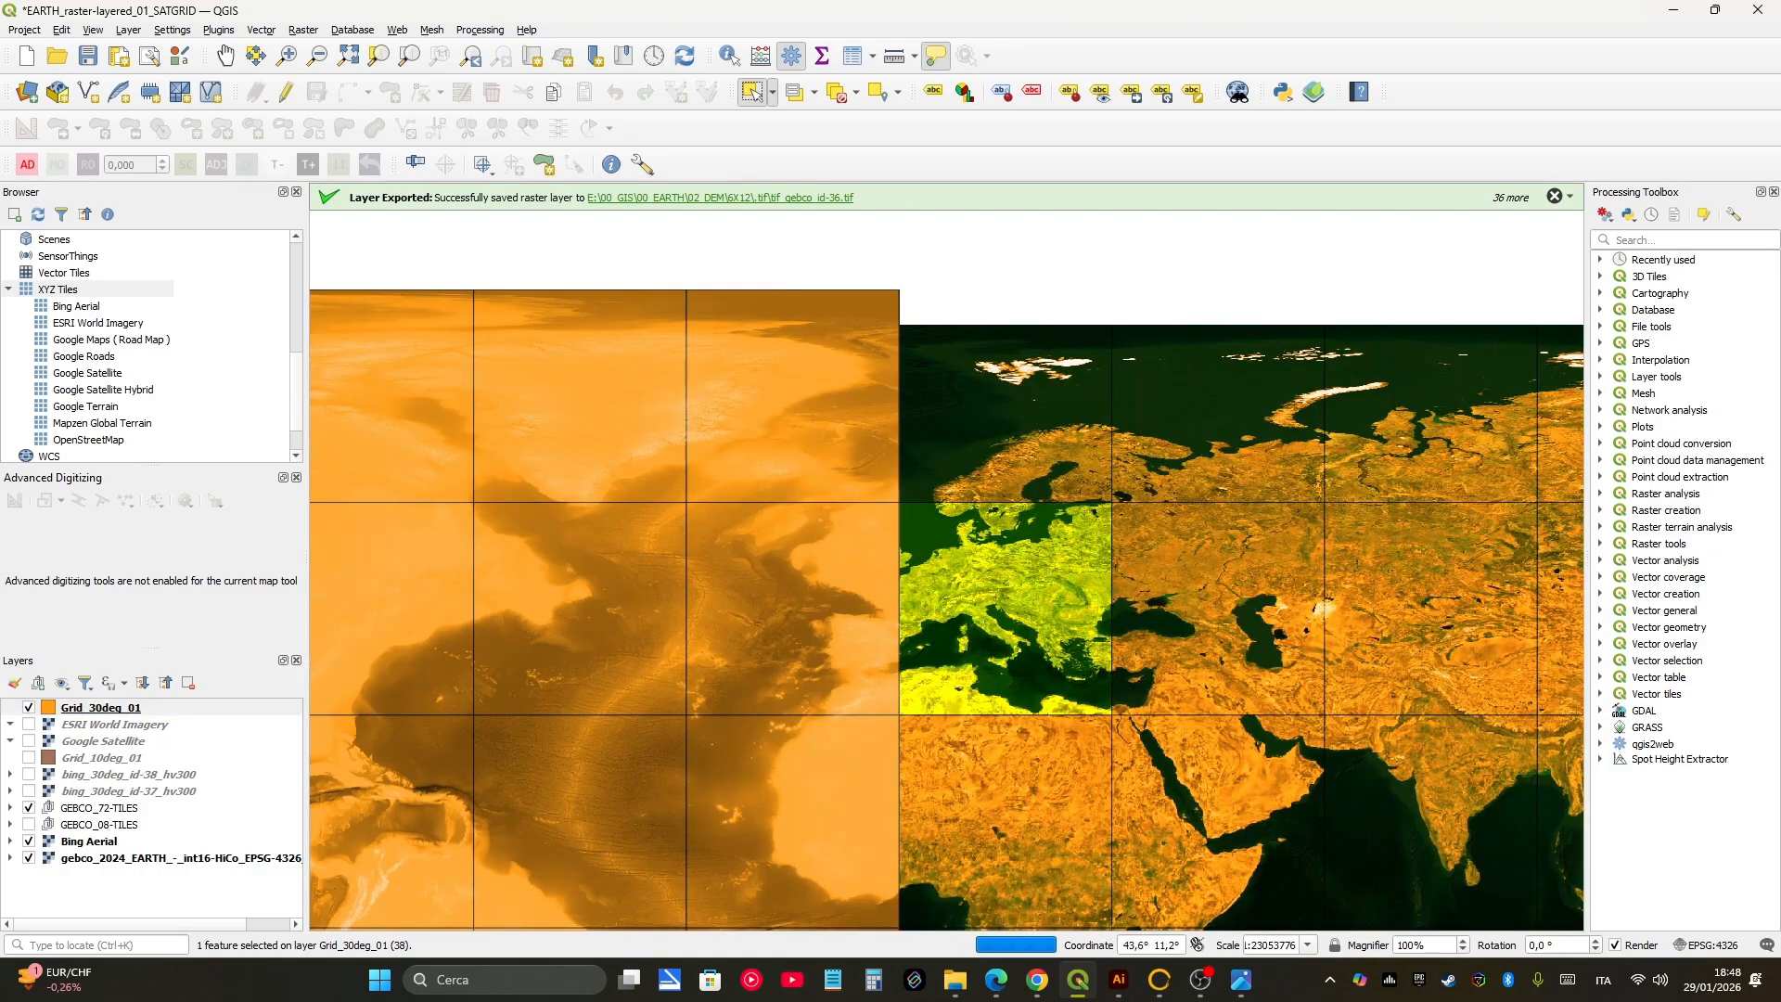
pyautogui.scroll(1, 972, 640)
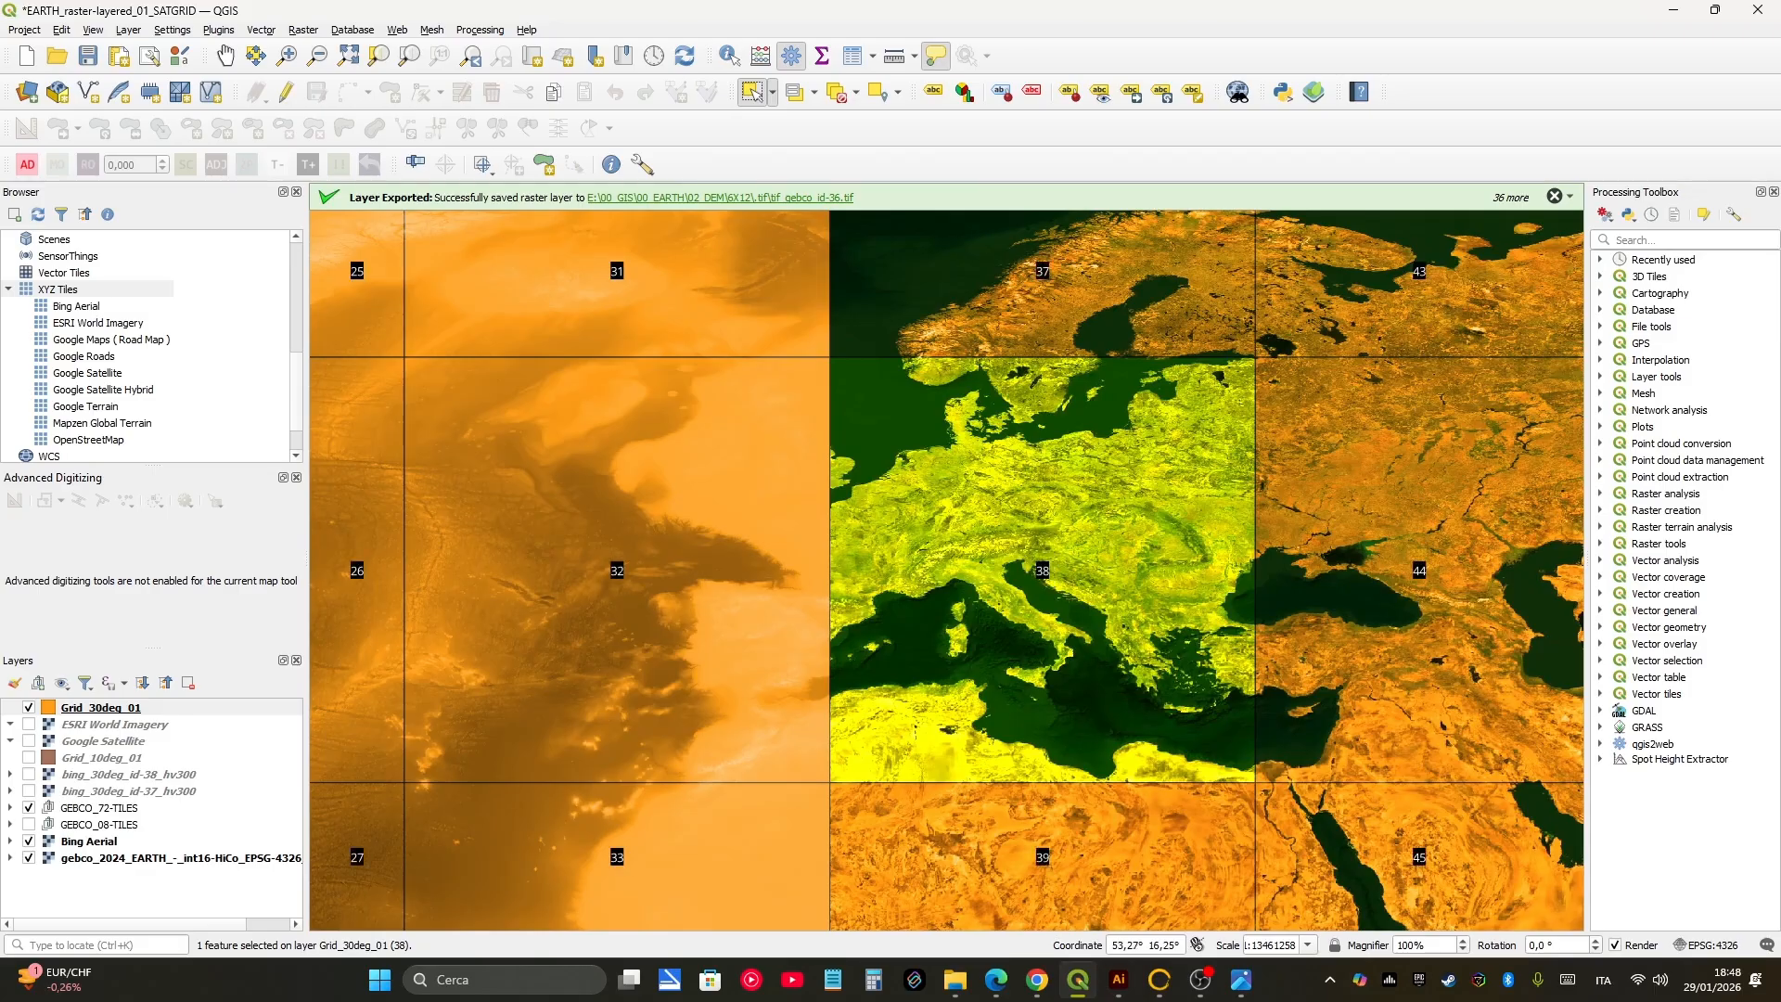
# Step: Clip the selected Grid_30deg_01 cell with Grid_30deg_01 as the overlay layer, outputting to a temporary layer
pyautogui.click(219, 30)
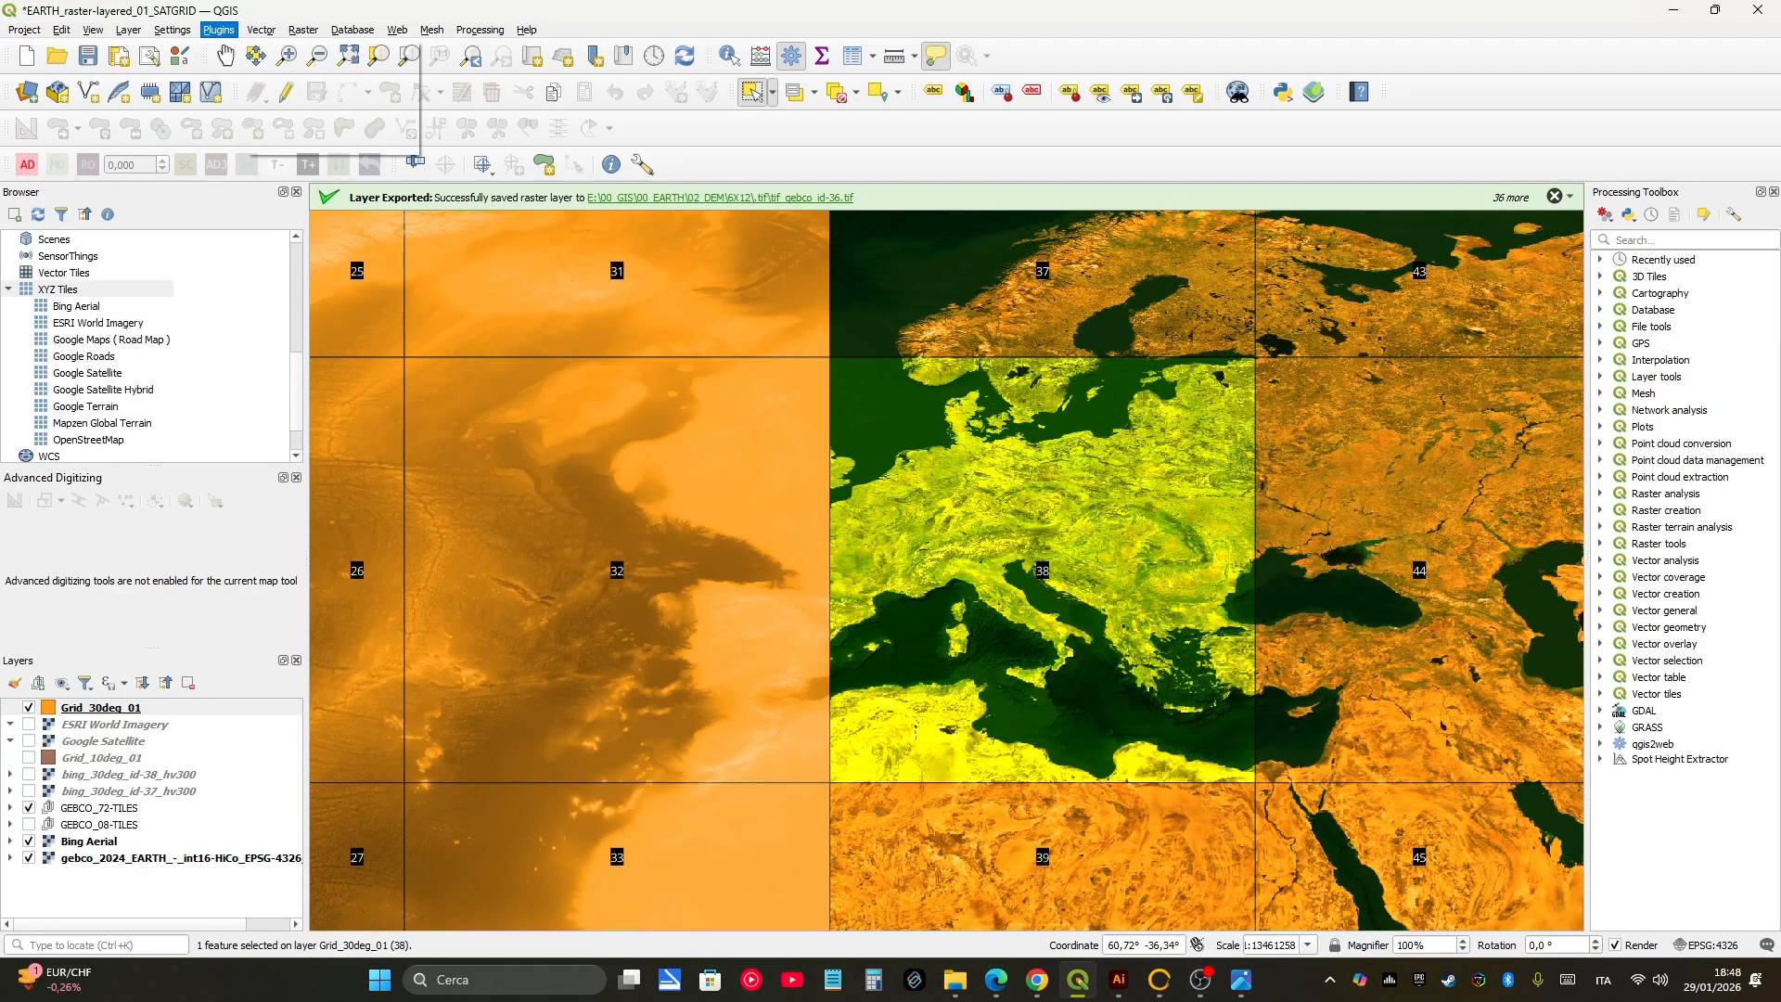
pyautogui.moveTo(261, 29)
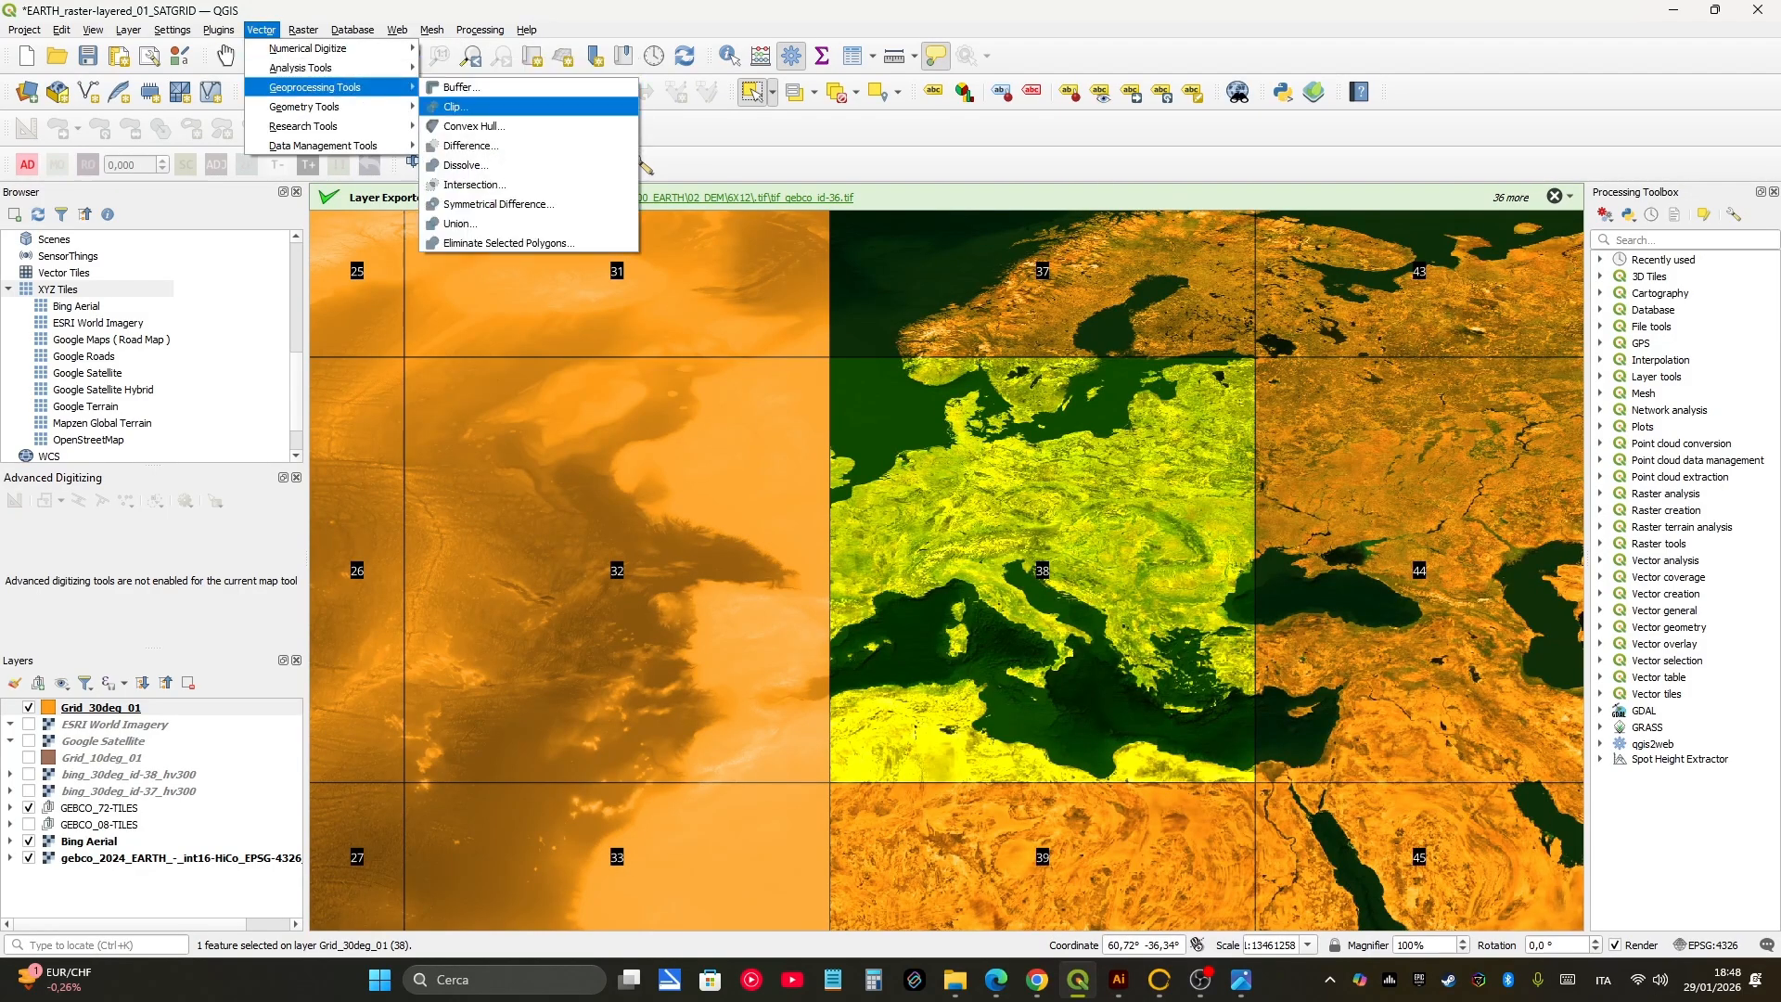
pyautogui.click(464, 106)
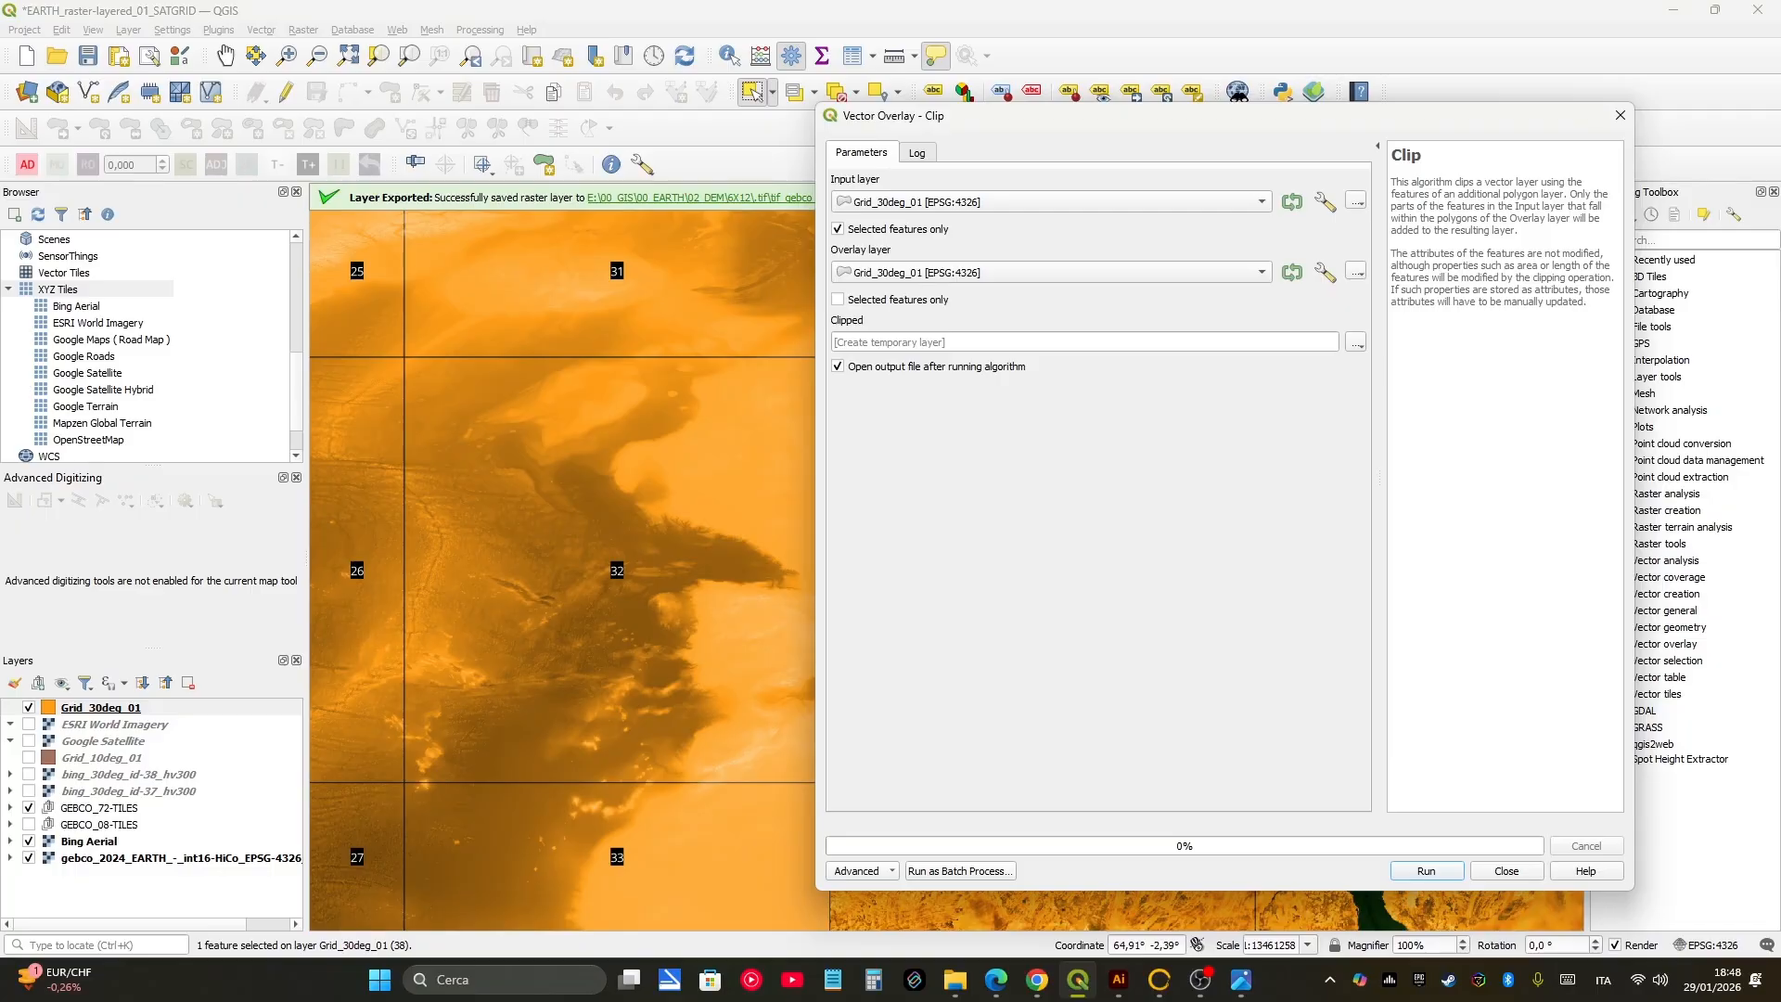
pyautogui.click(1426, 871)
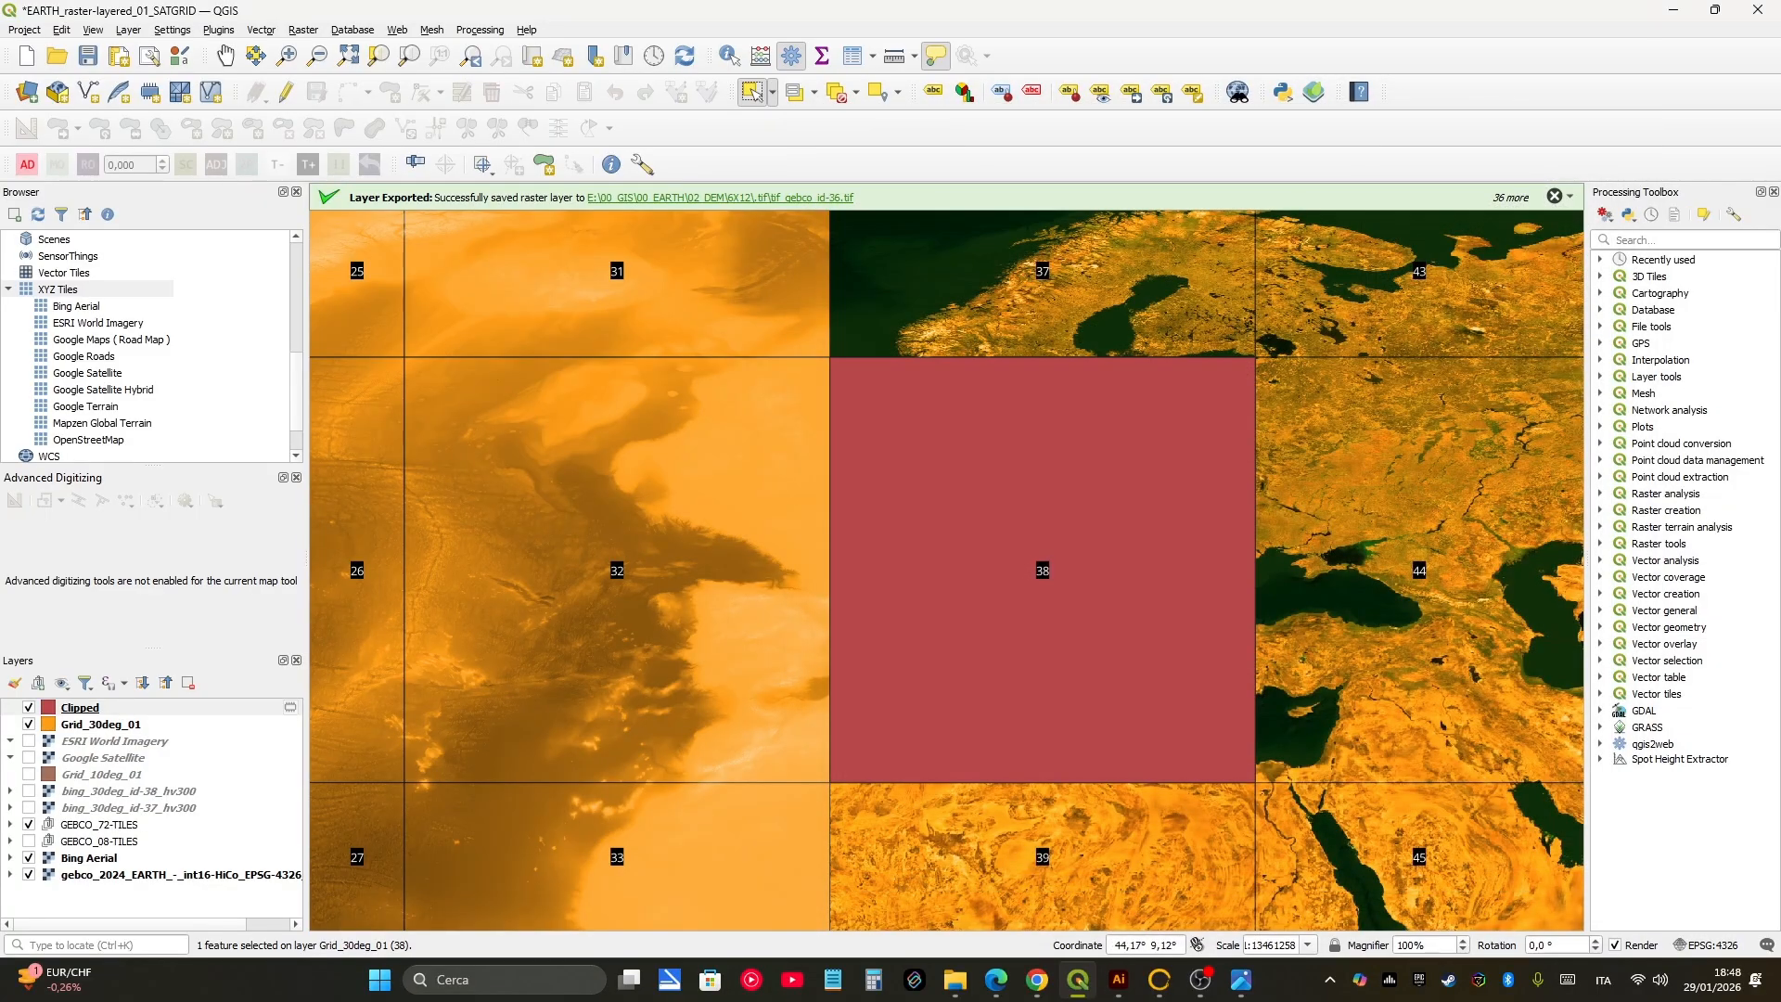
# Step: Hide the Grid_30deg_01 layer, check the Clipped layer's extent over Europe, and clear the feature selection
pyautogui.click(960, 581)
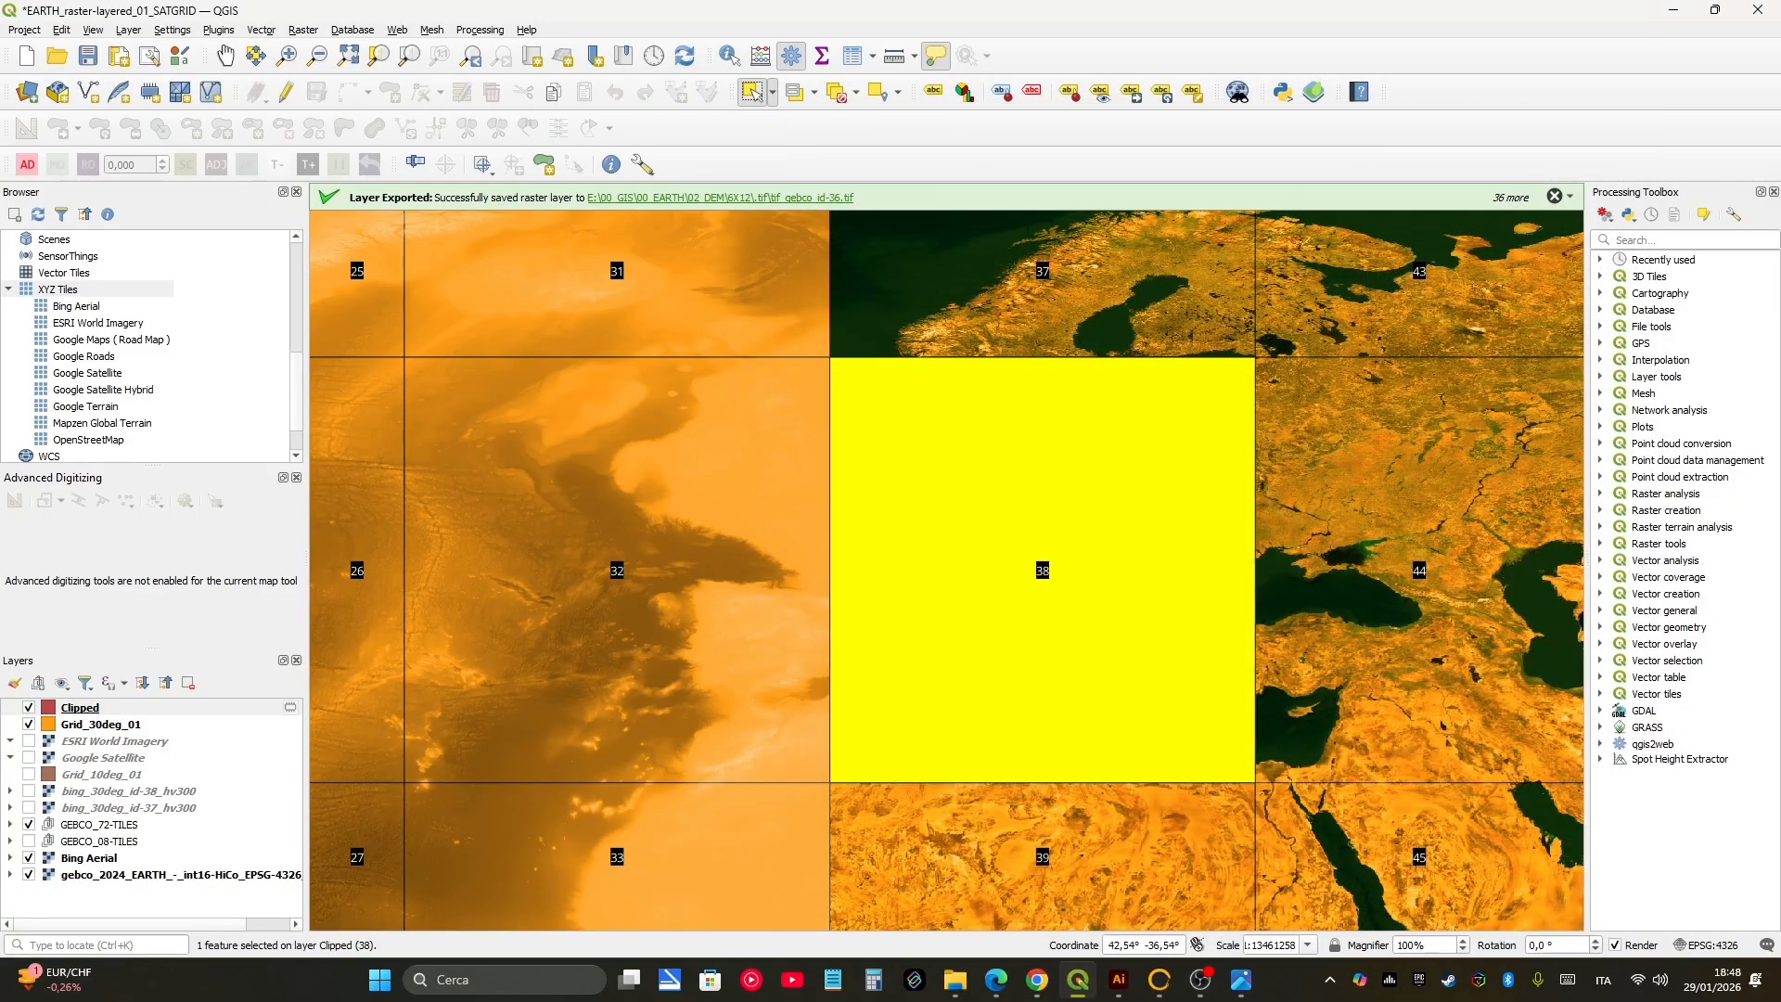
pyautogui.click(92, 708)
pyautogui.click(29, 725)
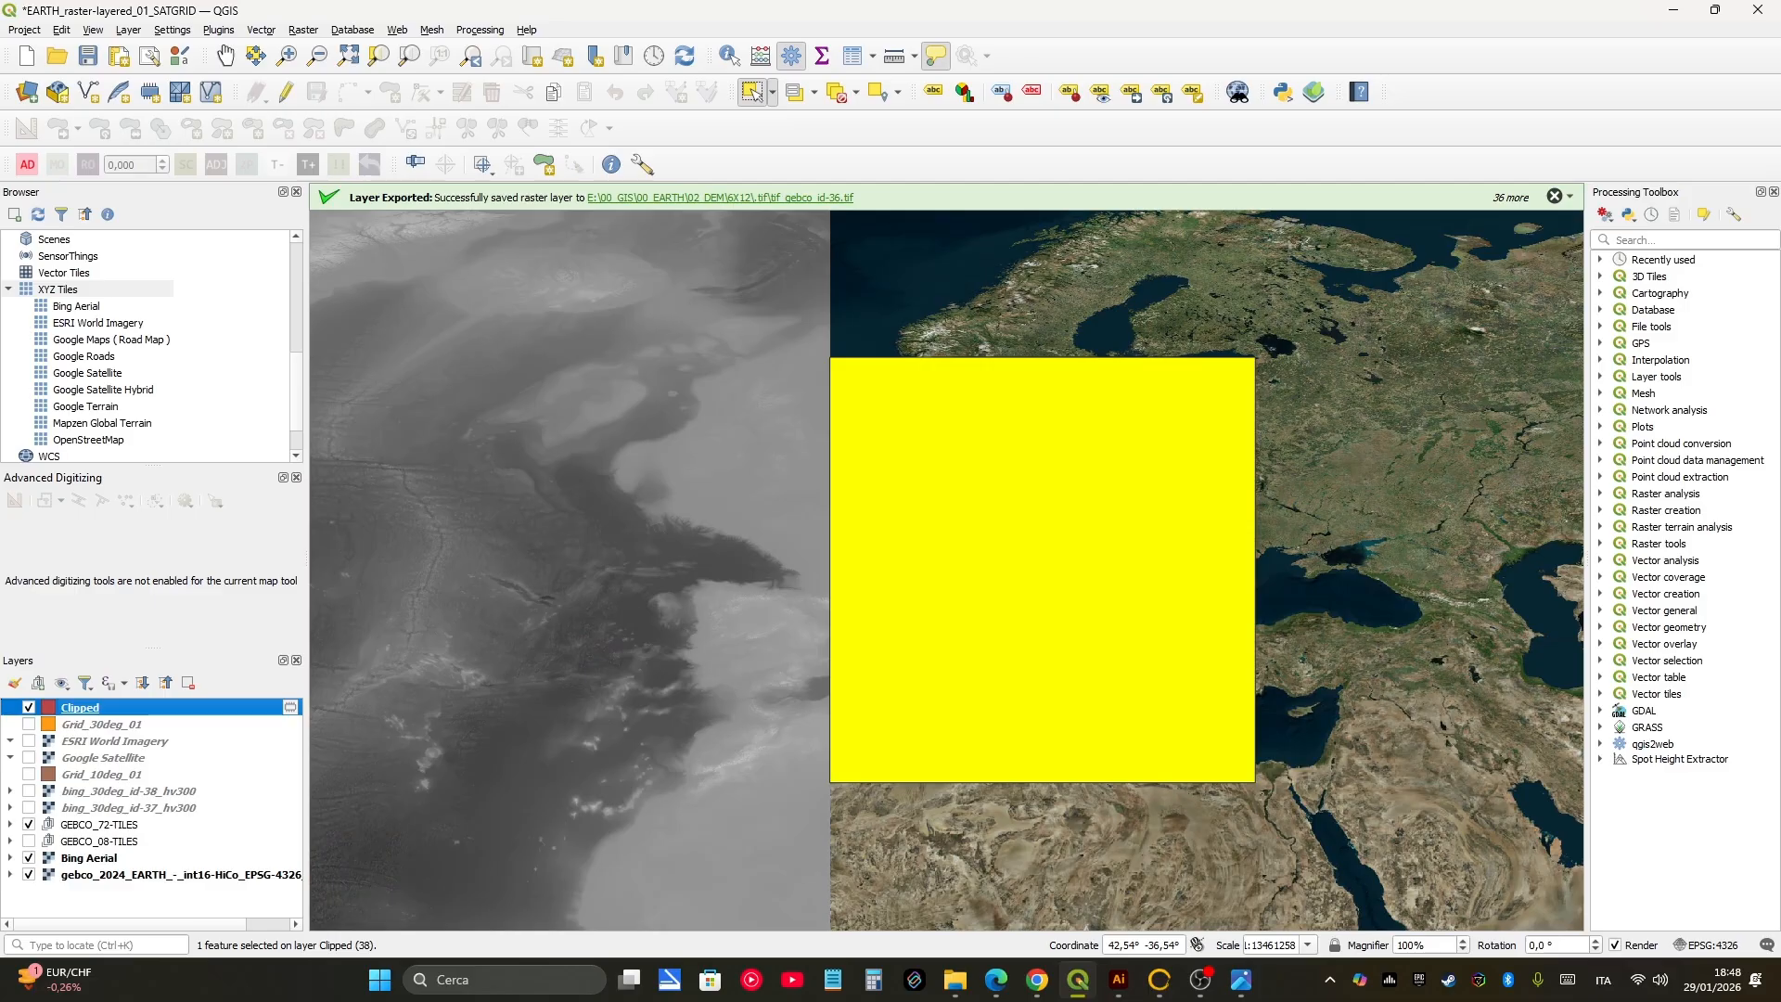
pyautogui.click(29, 708)
pyautogui.click(29, 707)
pyautogui.click(594, 583)
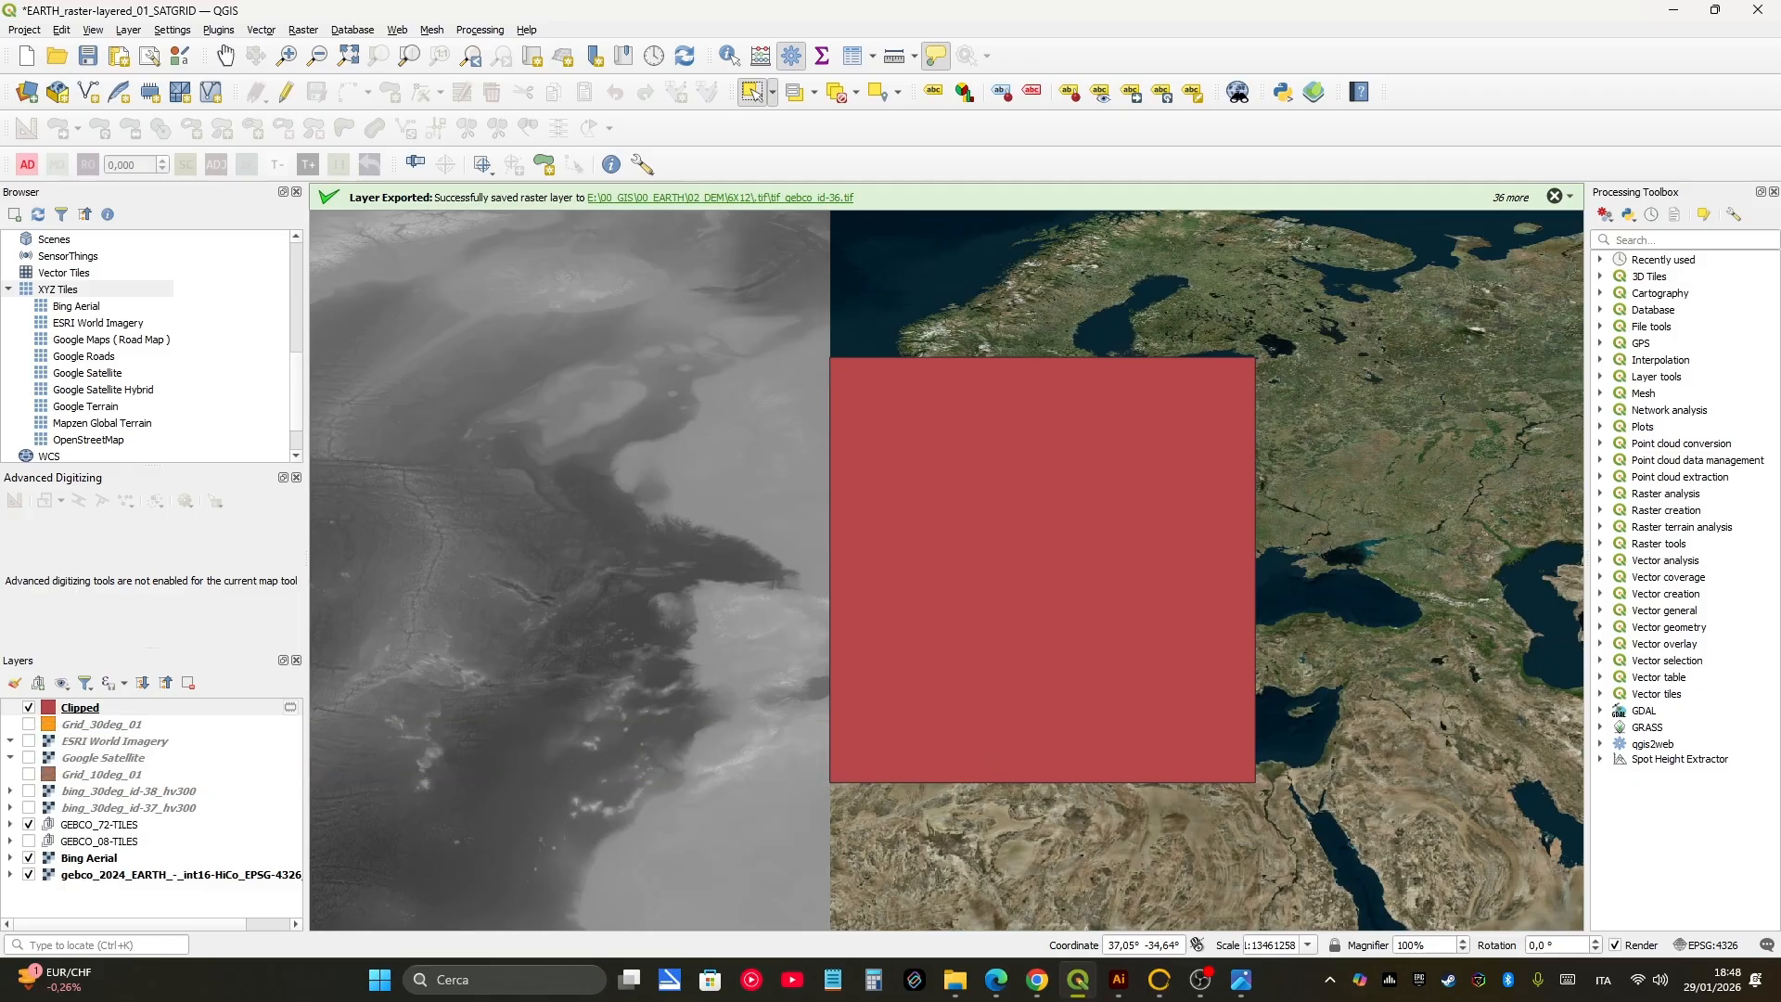
# Step: Start a Create Grid operation and take the grid extent from the Clipped layer
pyautogui.click(261, 29)
pyautogui.moveTo(316, 87)
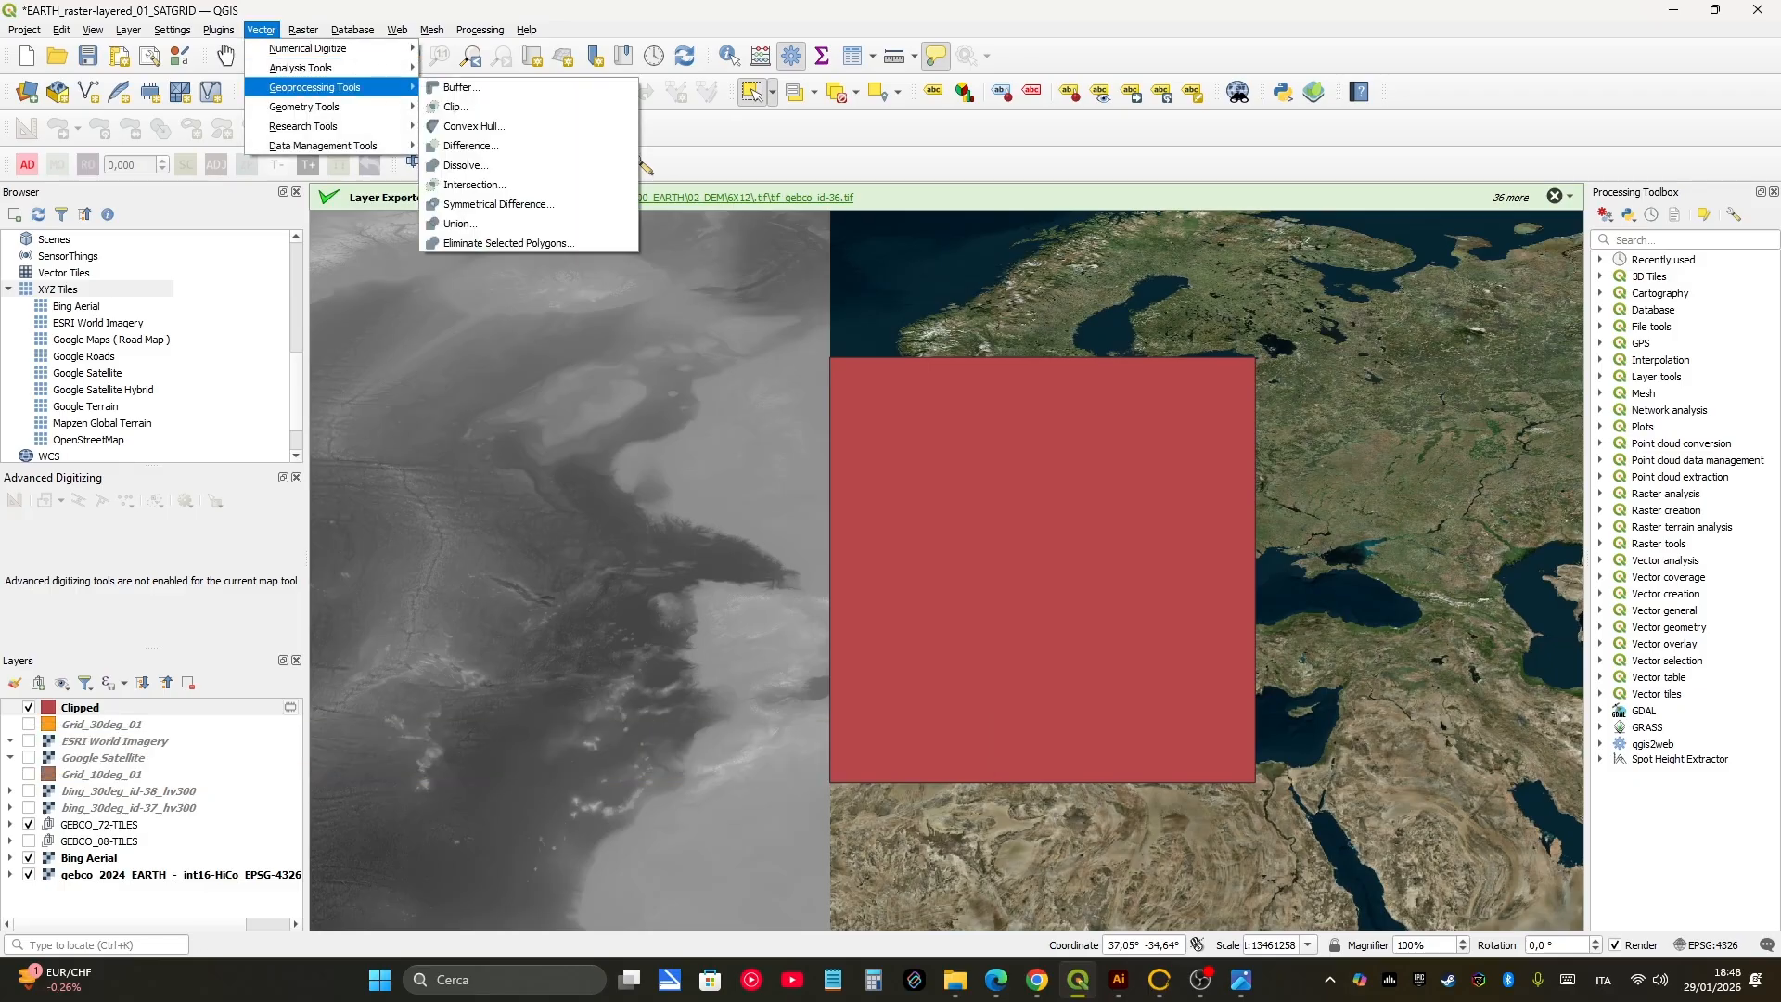
pyautogui.moveTo(128, 30)
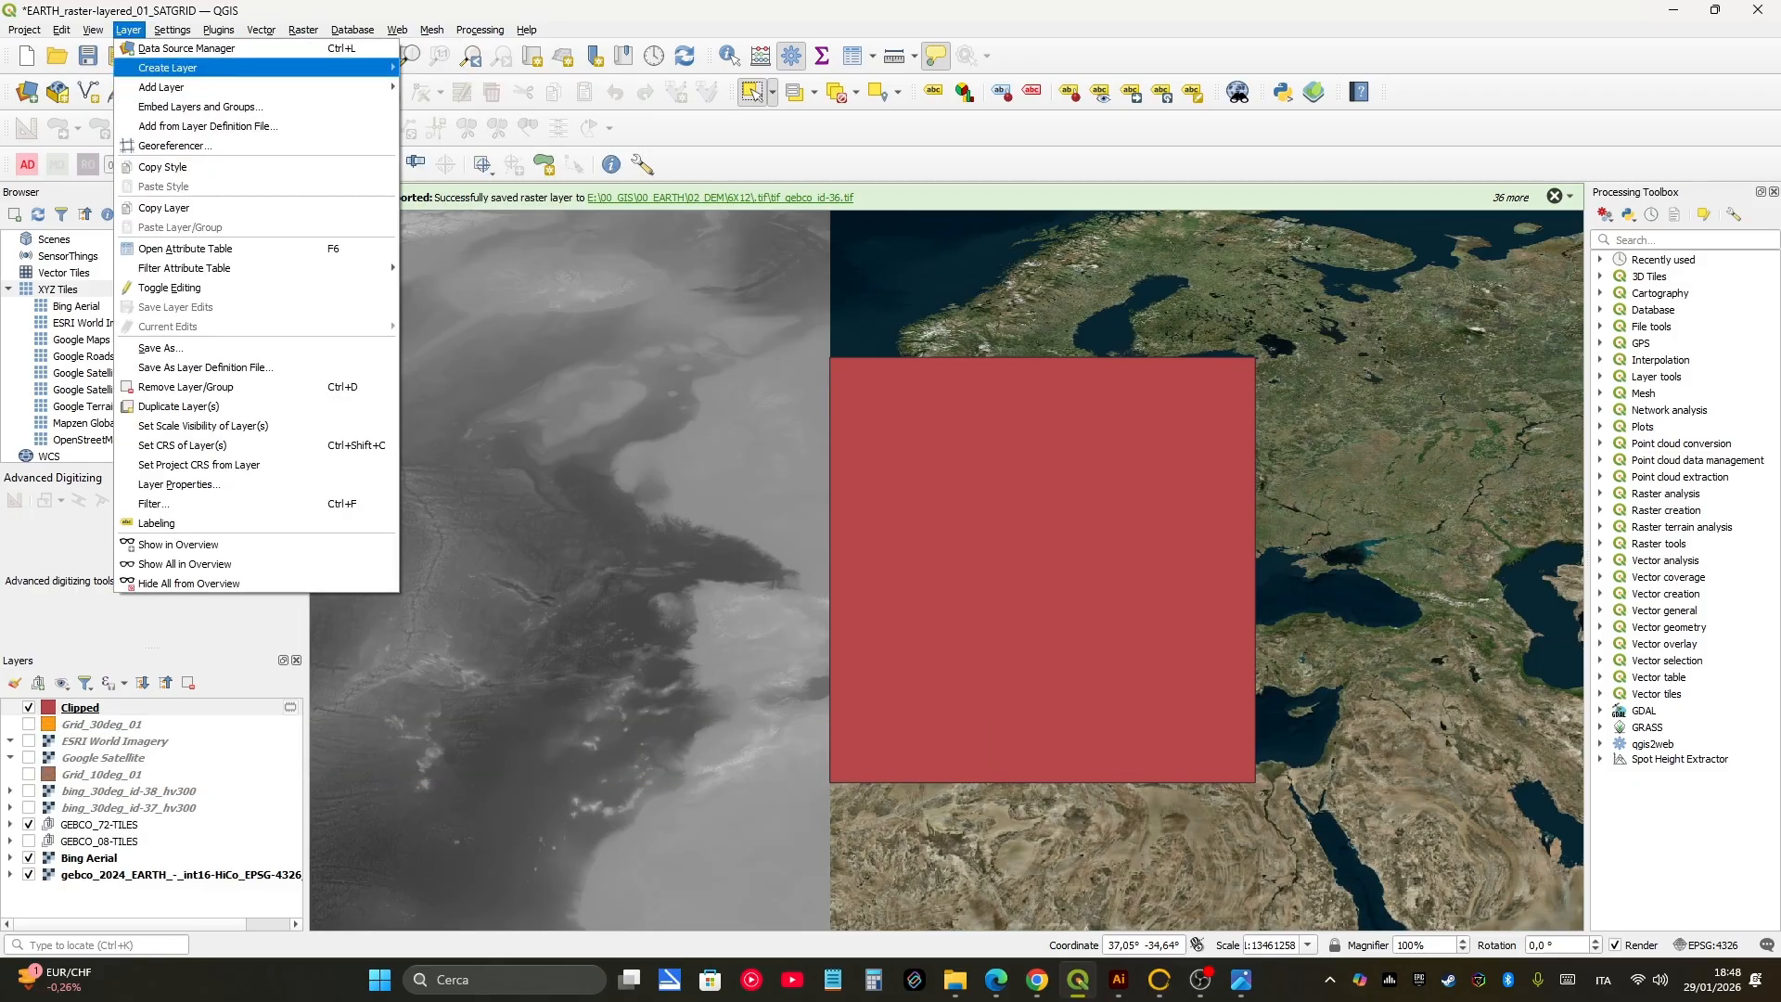
pyautogui.moveTo(261, 30)
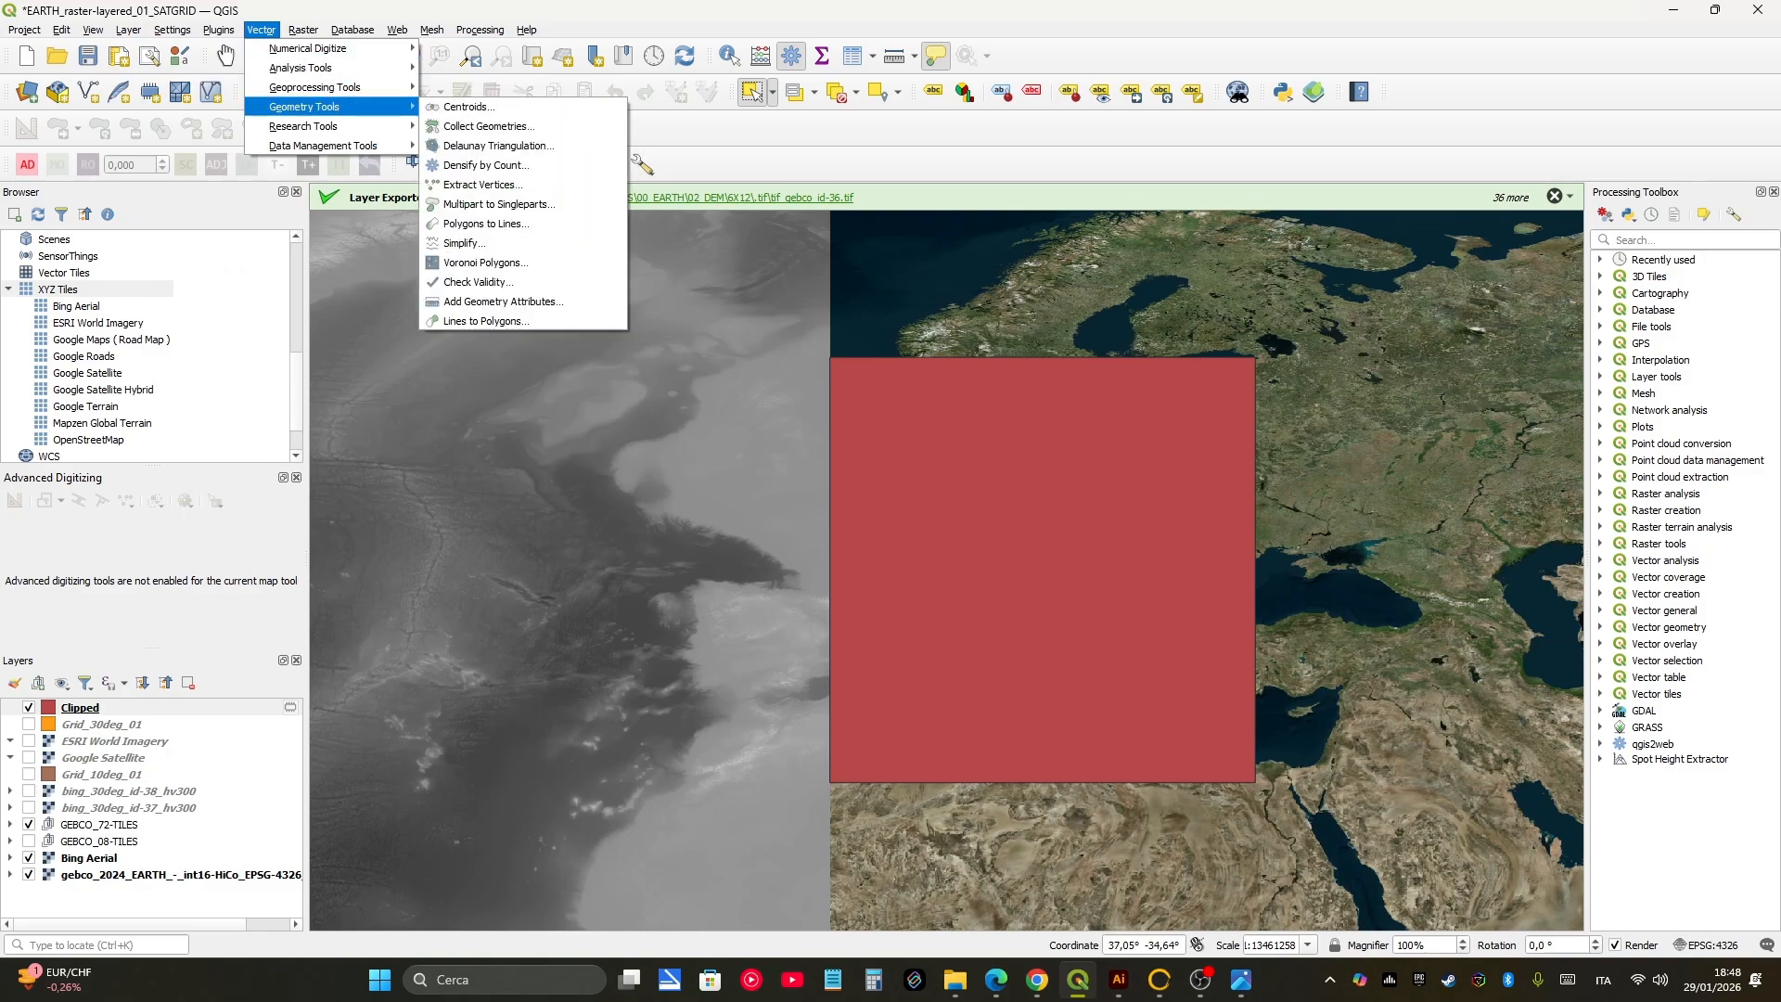
pyautogui.click(473, 126)
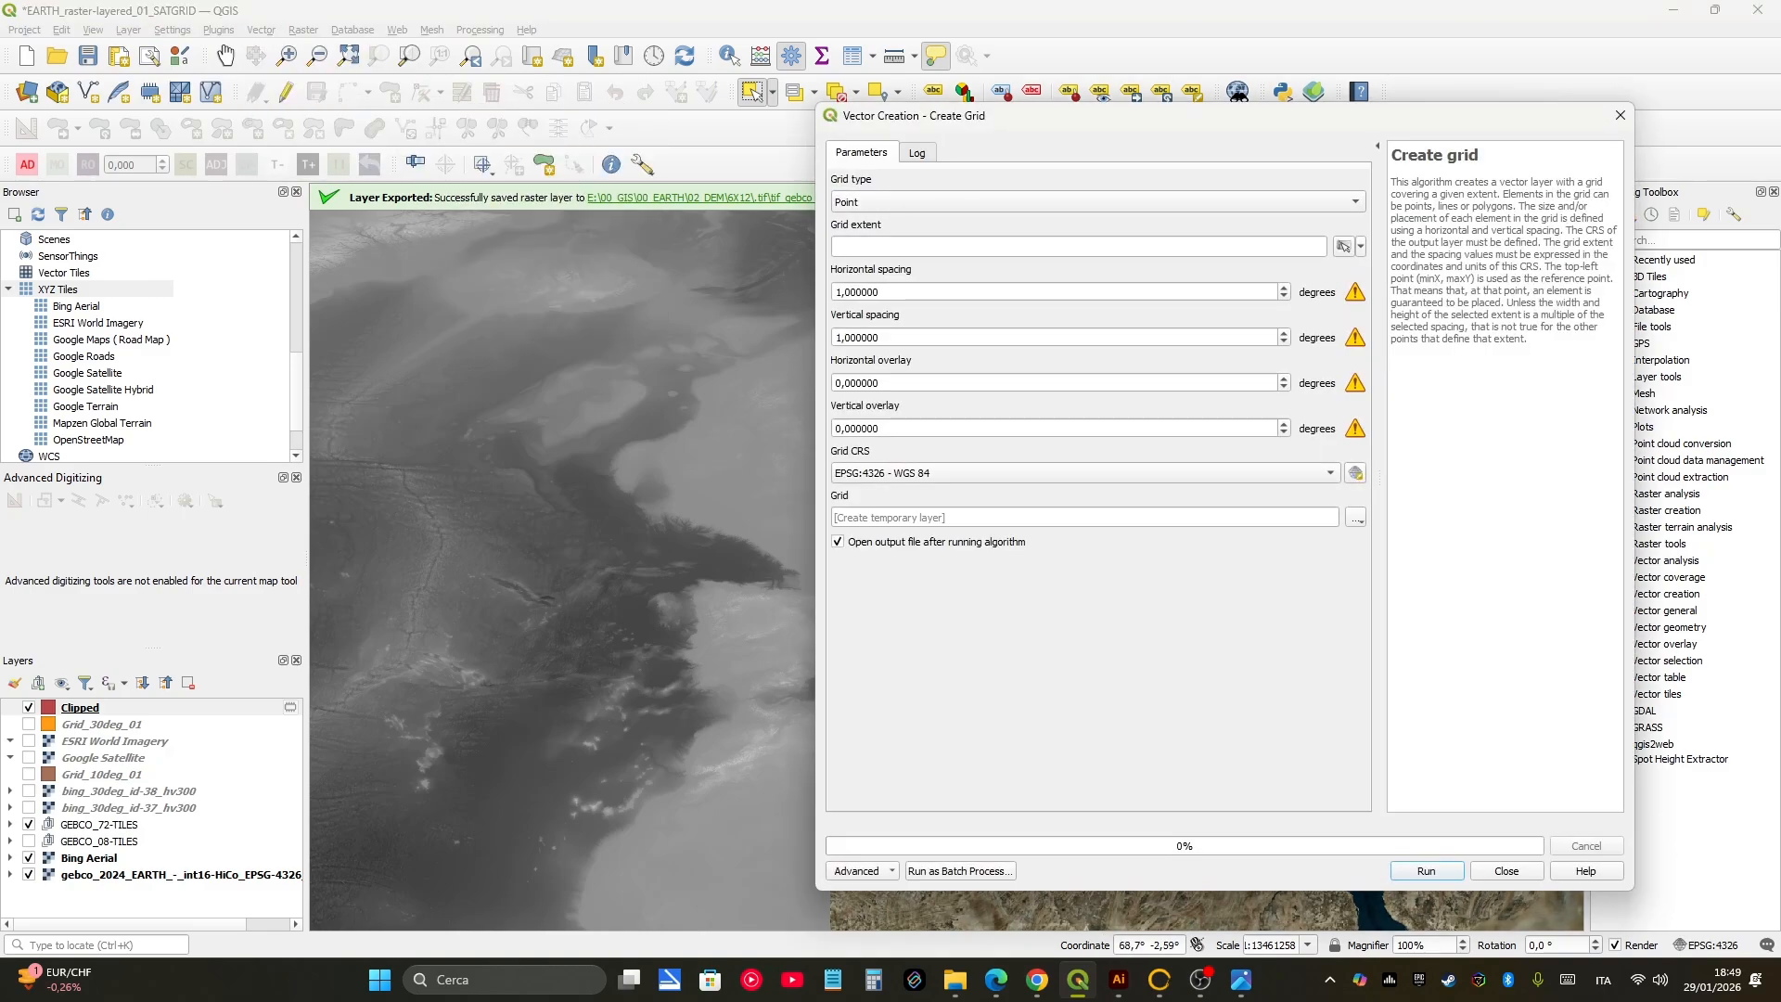
pyautogui.click(1361, 245)
pyautogui.moveTo(1414, 267)
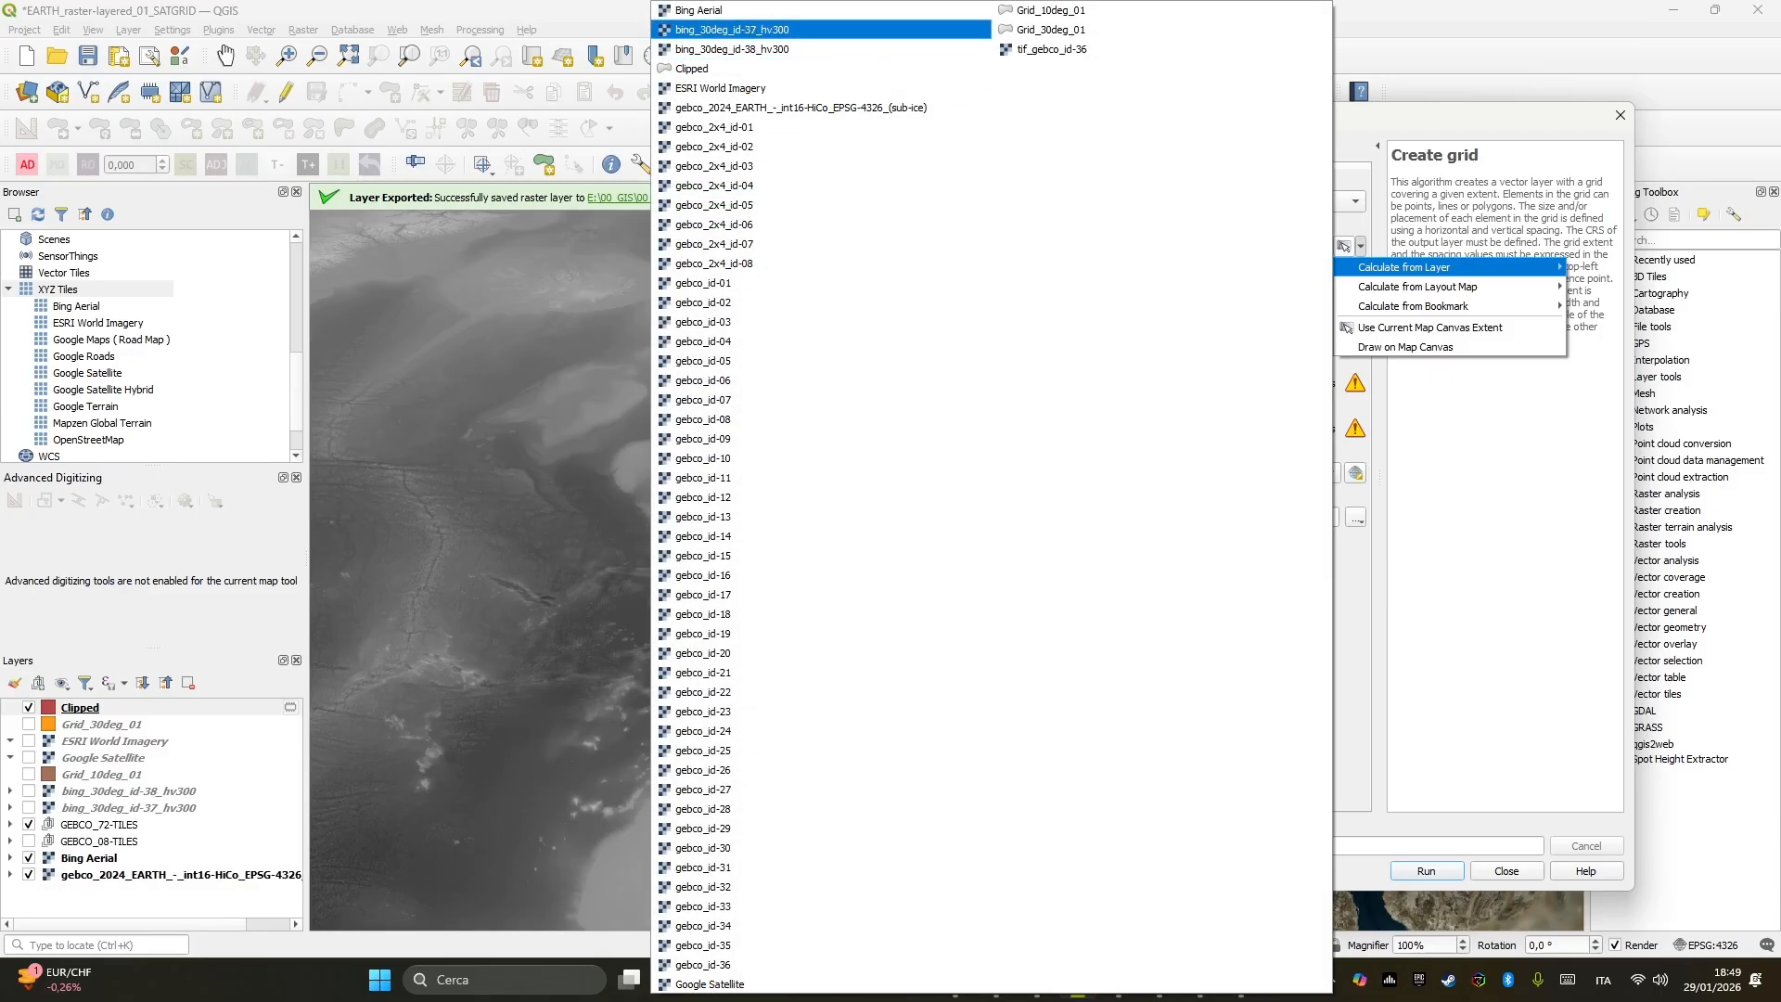
pyautogui.click(692, 68)
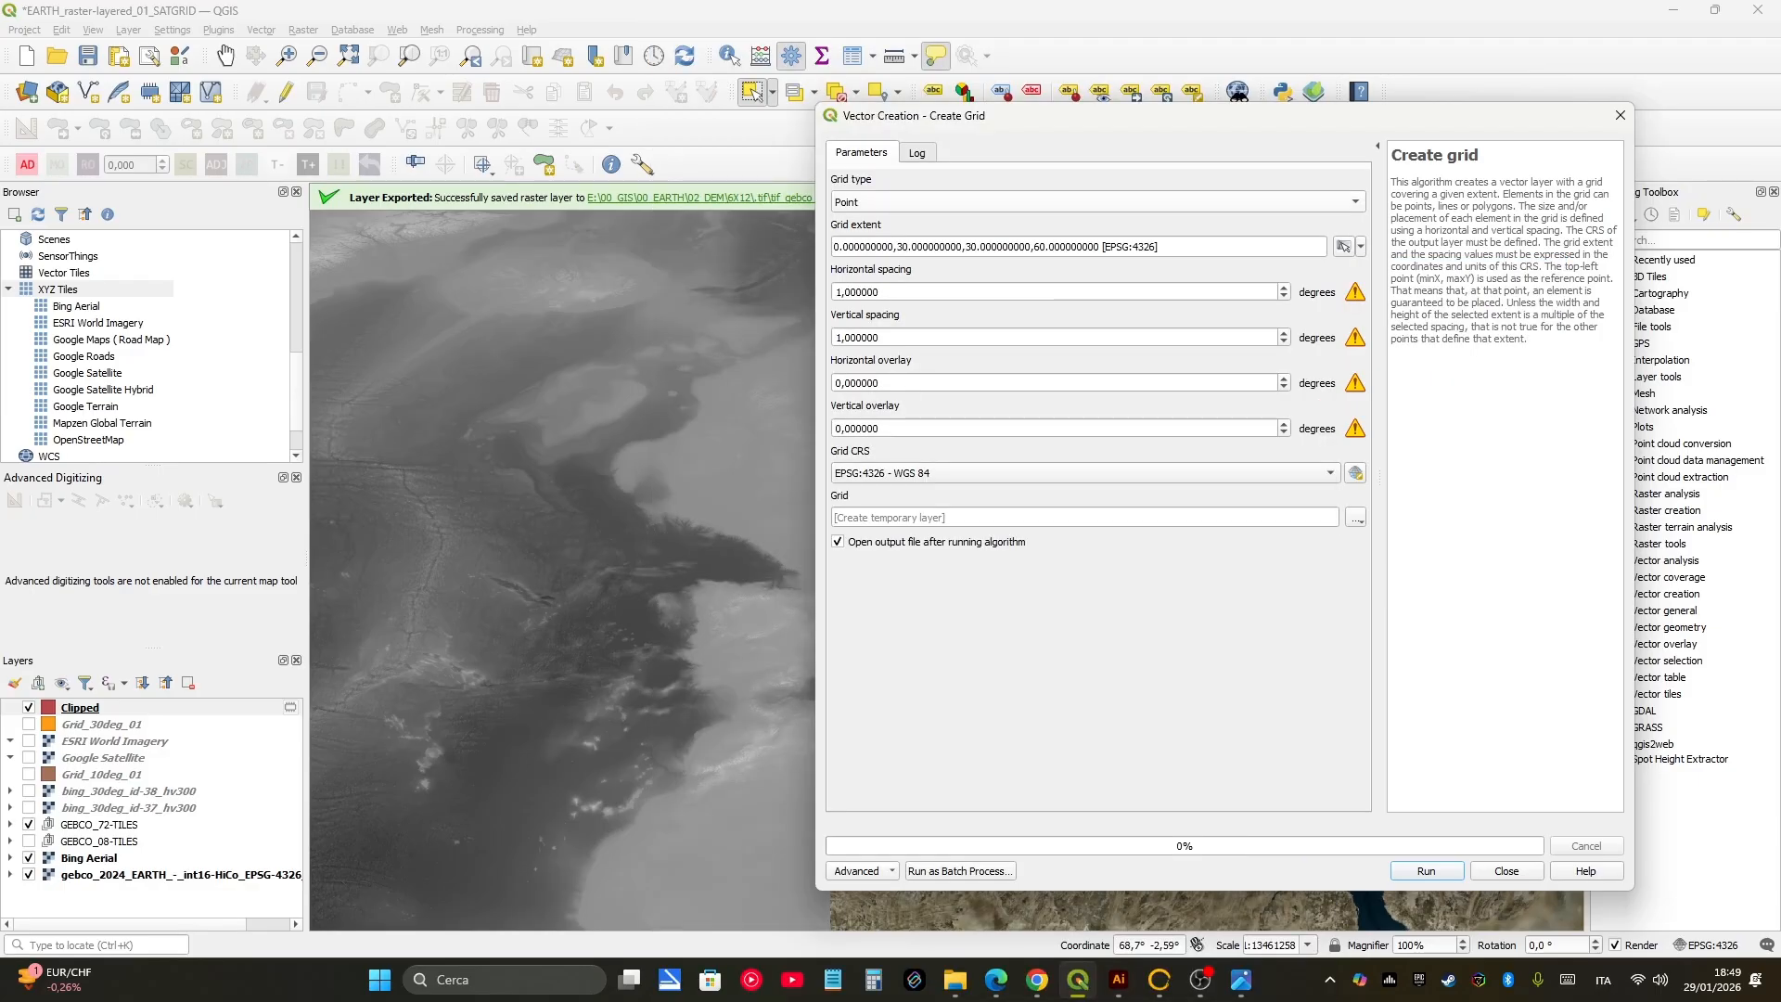
# Step: Create a temporary Rectangle (Polygon) grid with 10-degree horizontal and vertical spacing, and hide the Clipped layer
pyautogui.click(928, 201)
pyautogui.click(883, 241)
pyautogui.moveTo(887, 292); pyautogui.dragTo(807, 294)
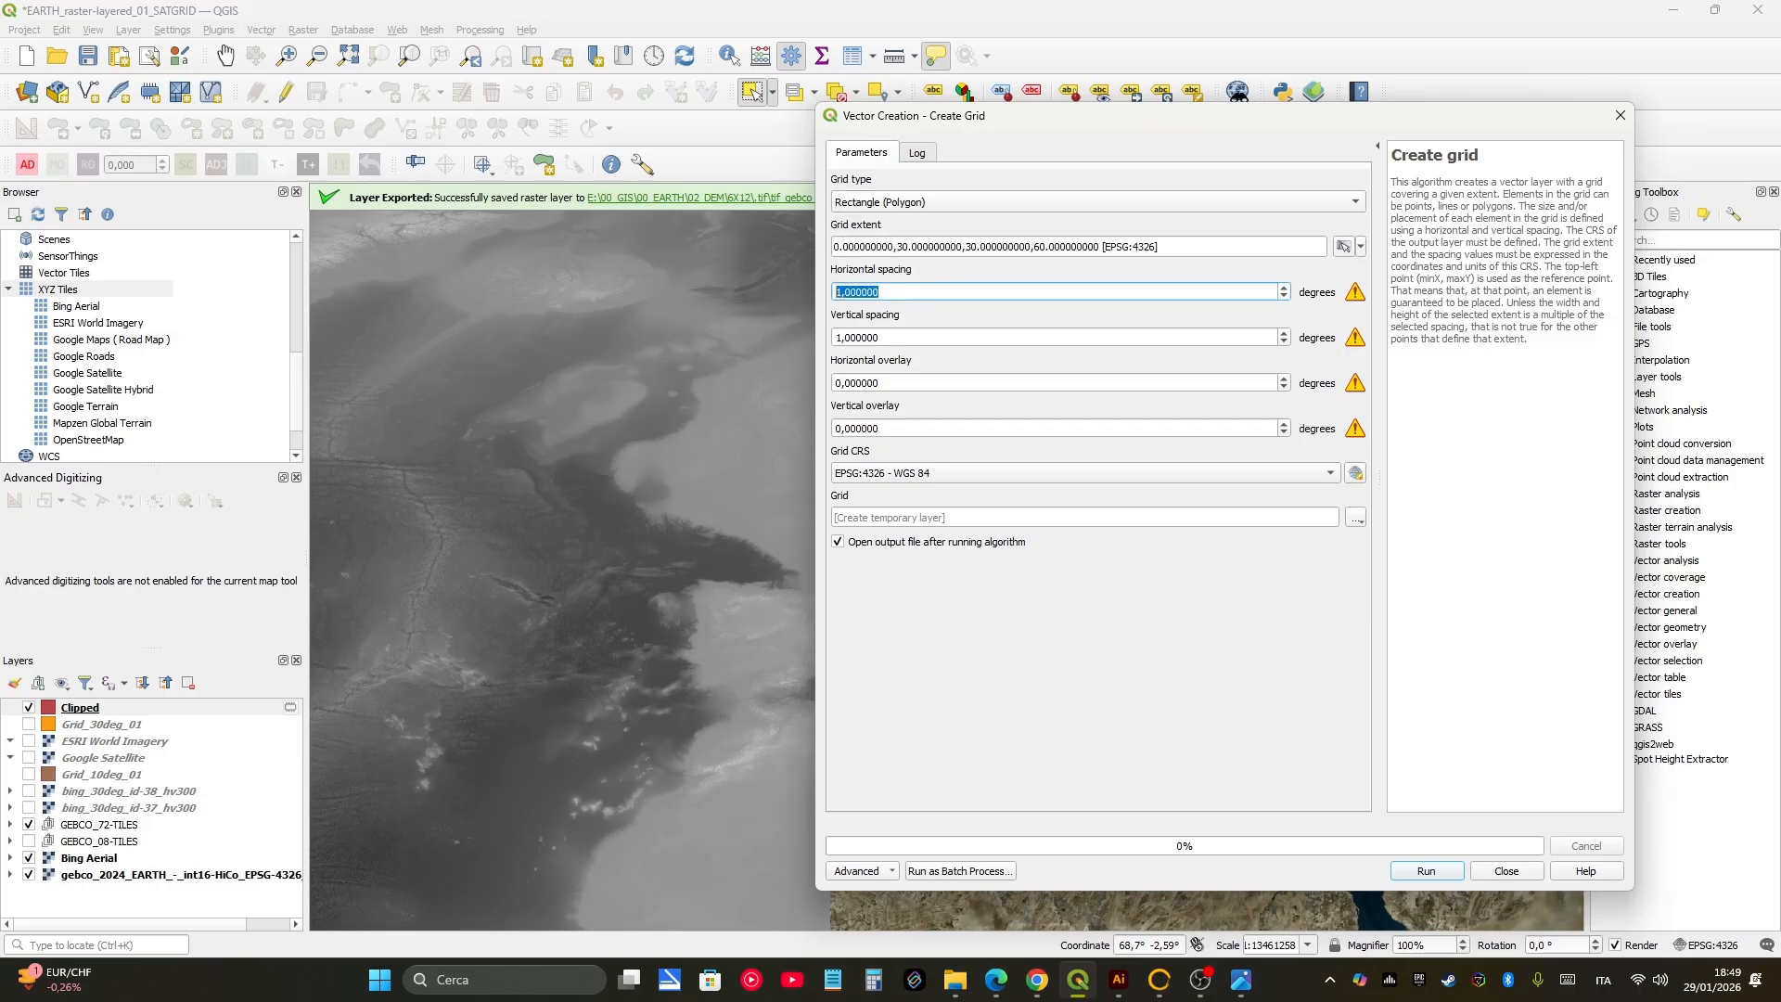
pyautogui.write('10')
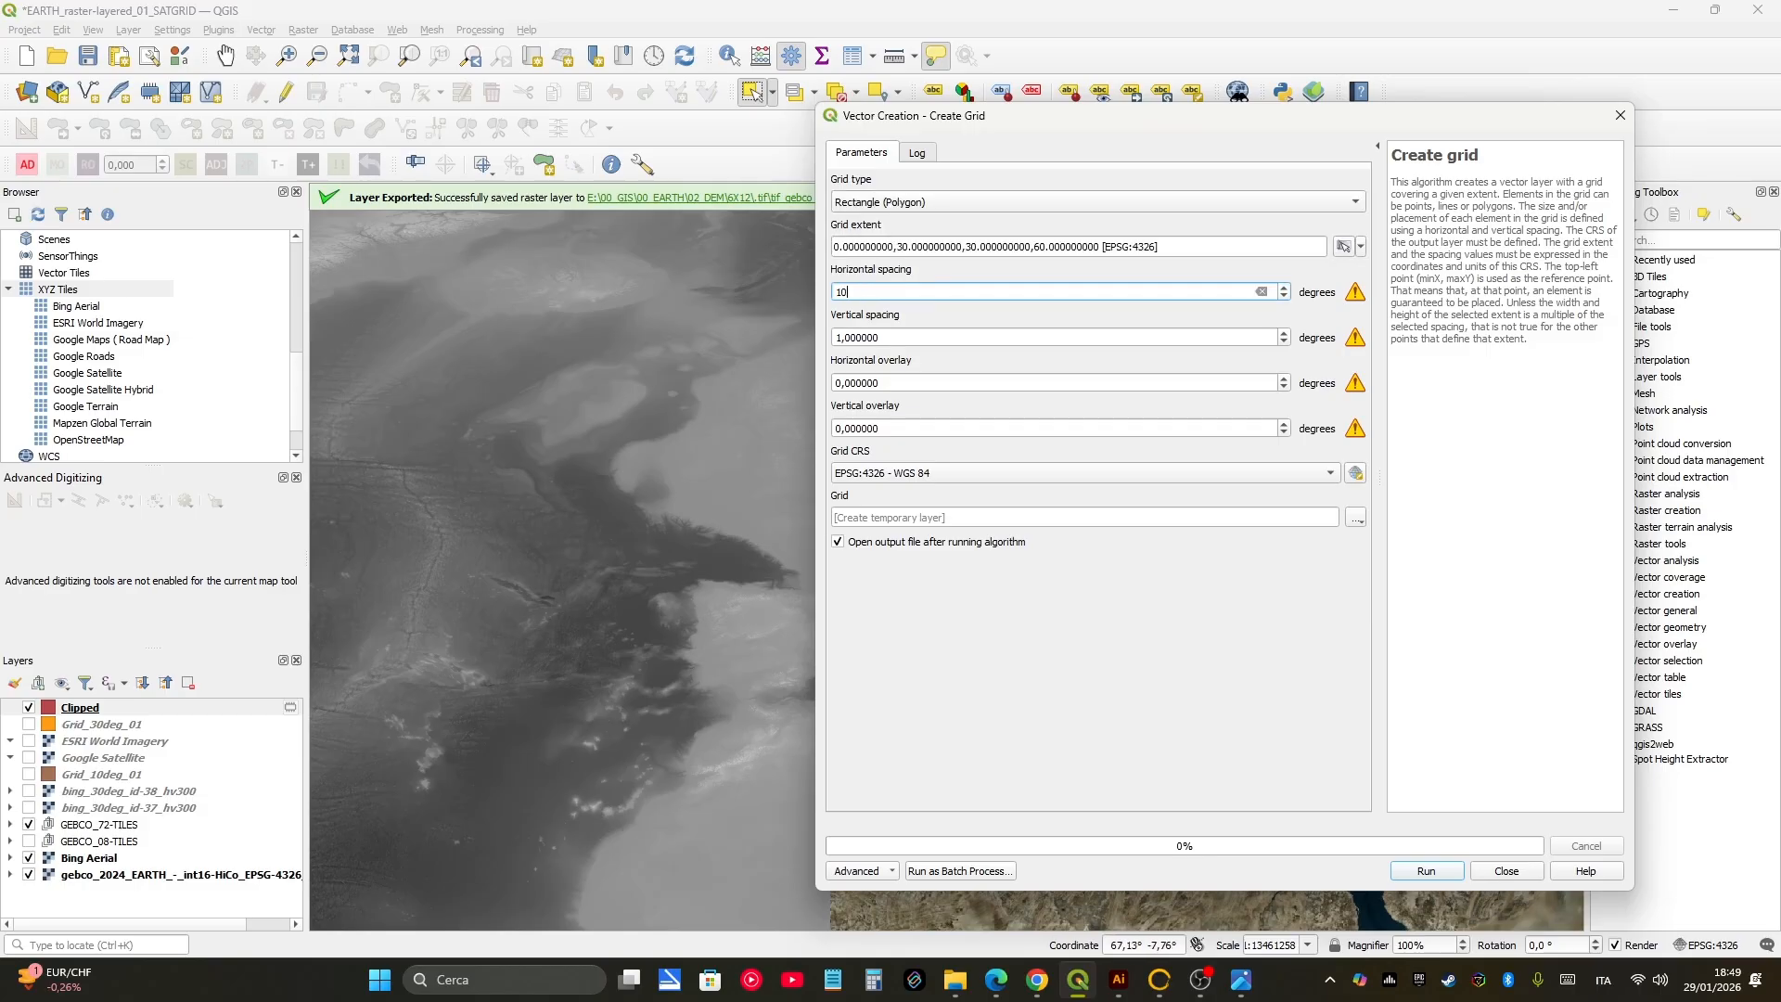
pyautogui.press('Tab')
pyautogui.write('10')
pyautogui.press('Tab')
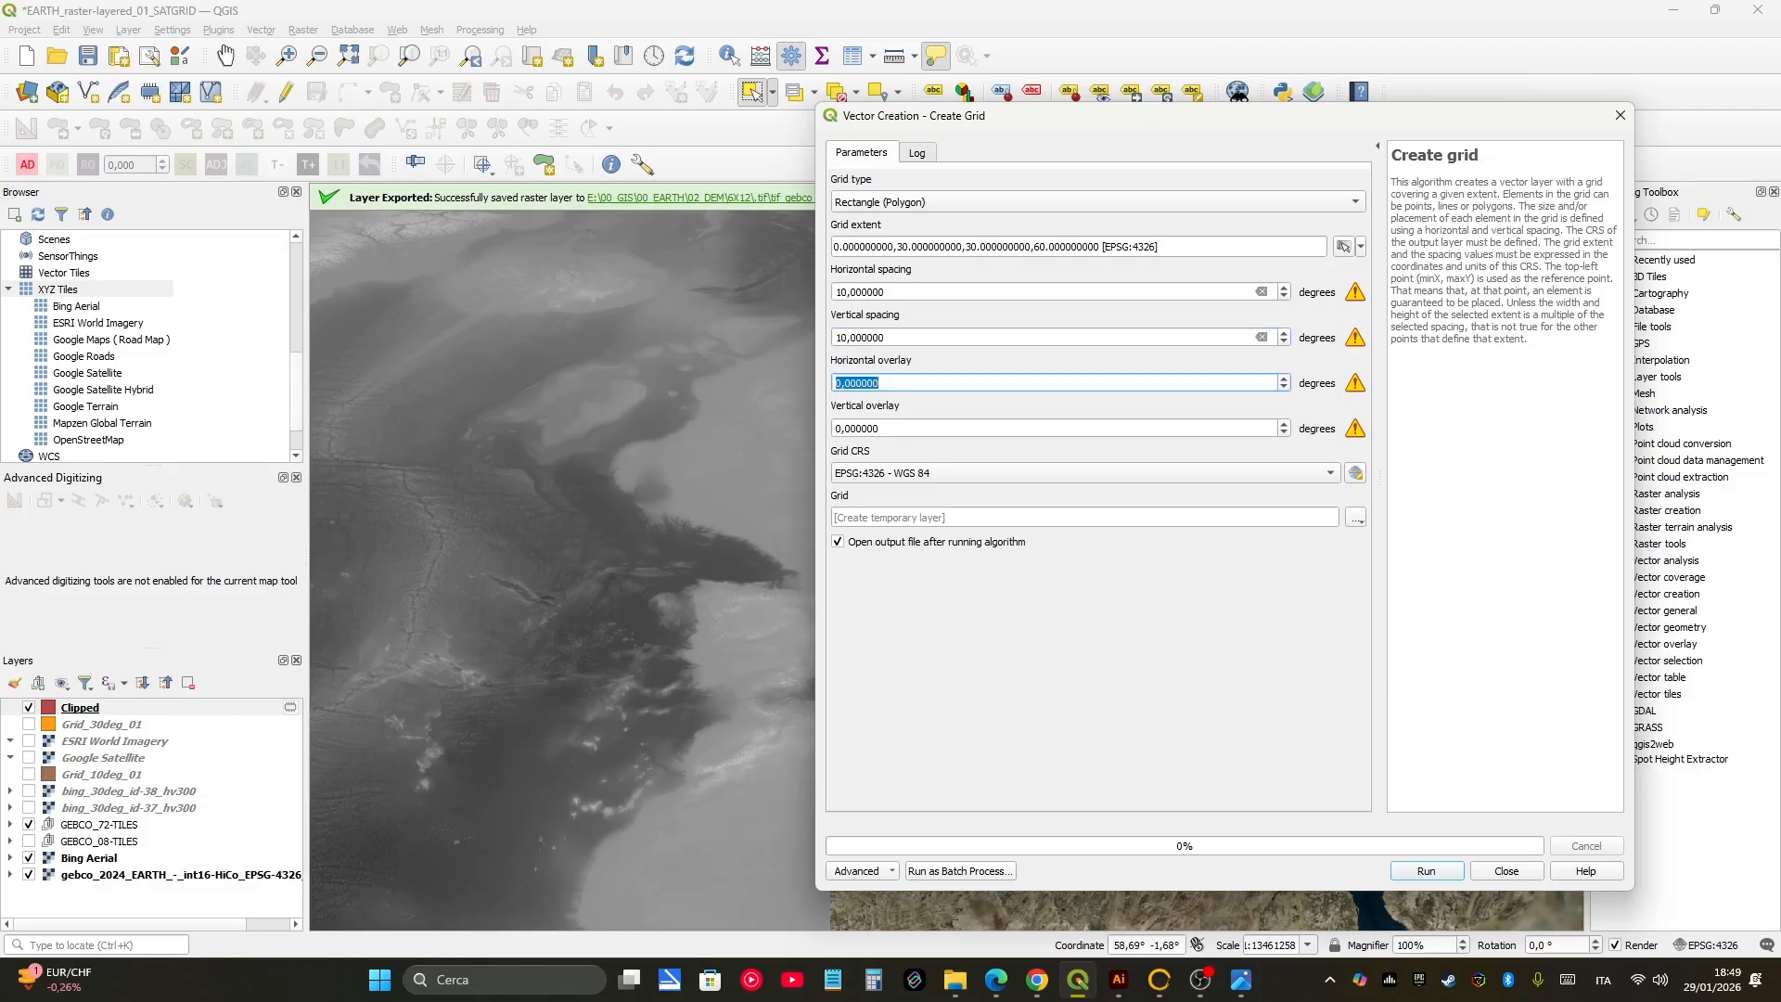
pyautogui.press('Return')
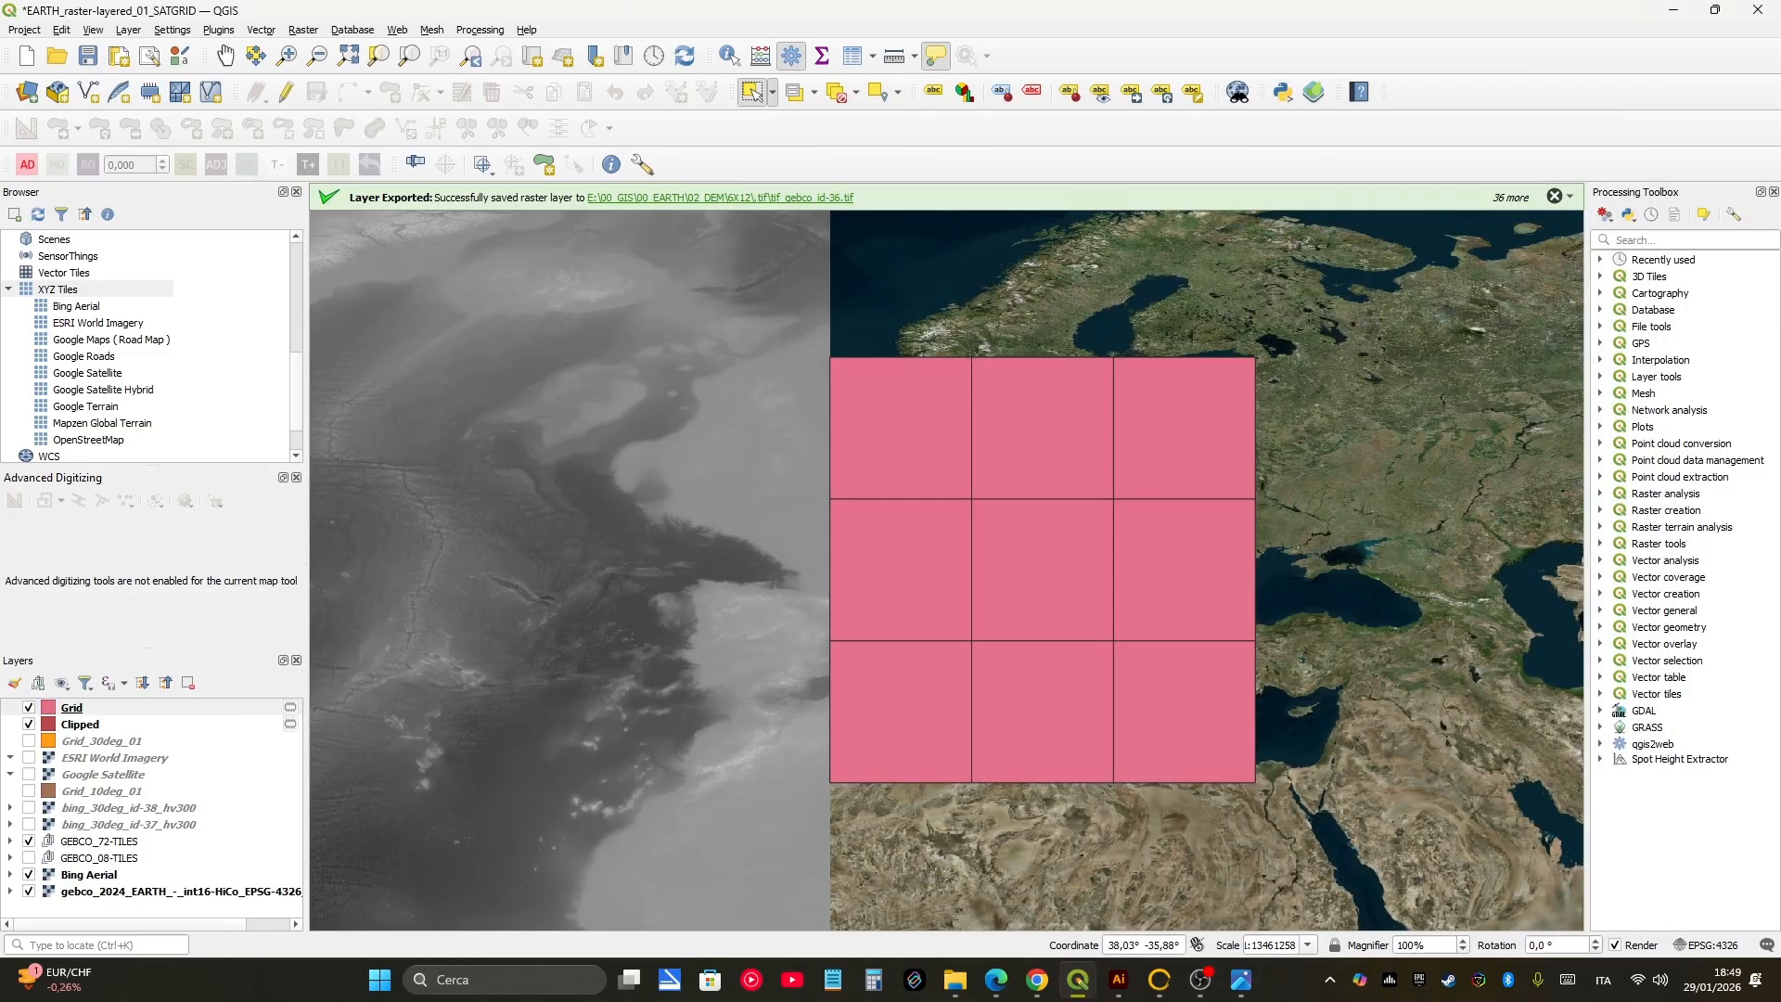
pyautogui.click(28, 724)
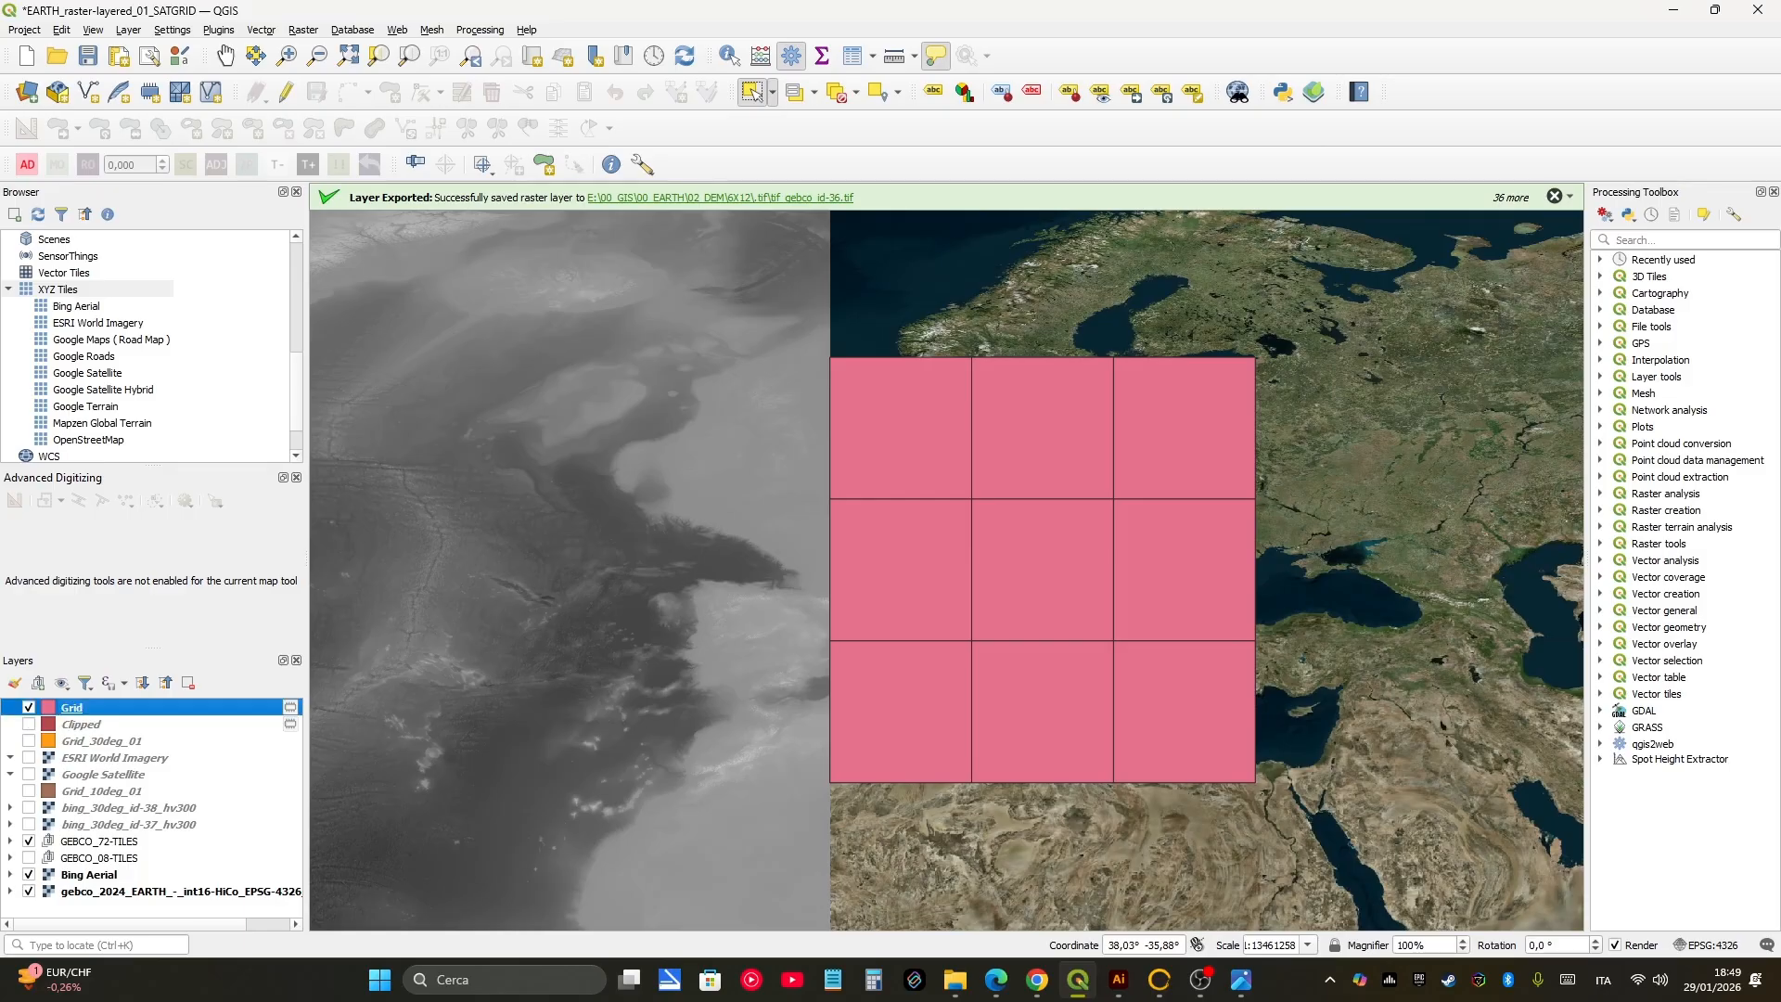
# Step: Style the Grid layer with the outline red preset and select its central cell over Italy
pyautogui.doubleClick(71, 707)
pyautogui.click(919, 362)
pyautogui.click(910, 462)
pyautogui.click(914, 562)
pyautogui.click(915, 529)
pyautogui.click(910, 395)
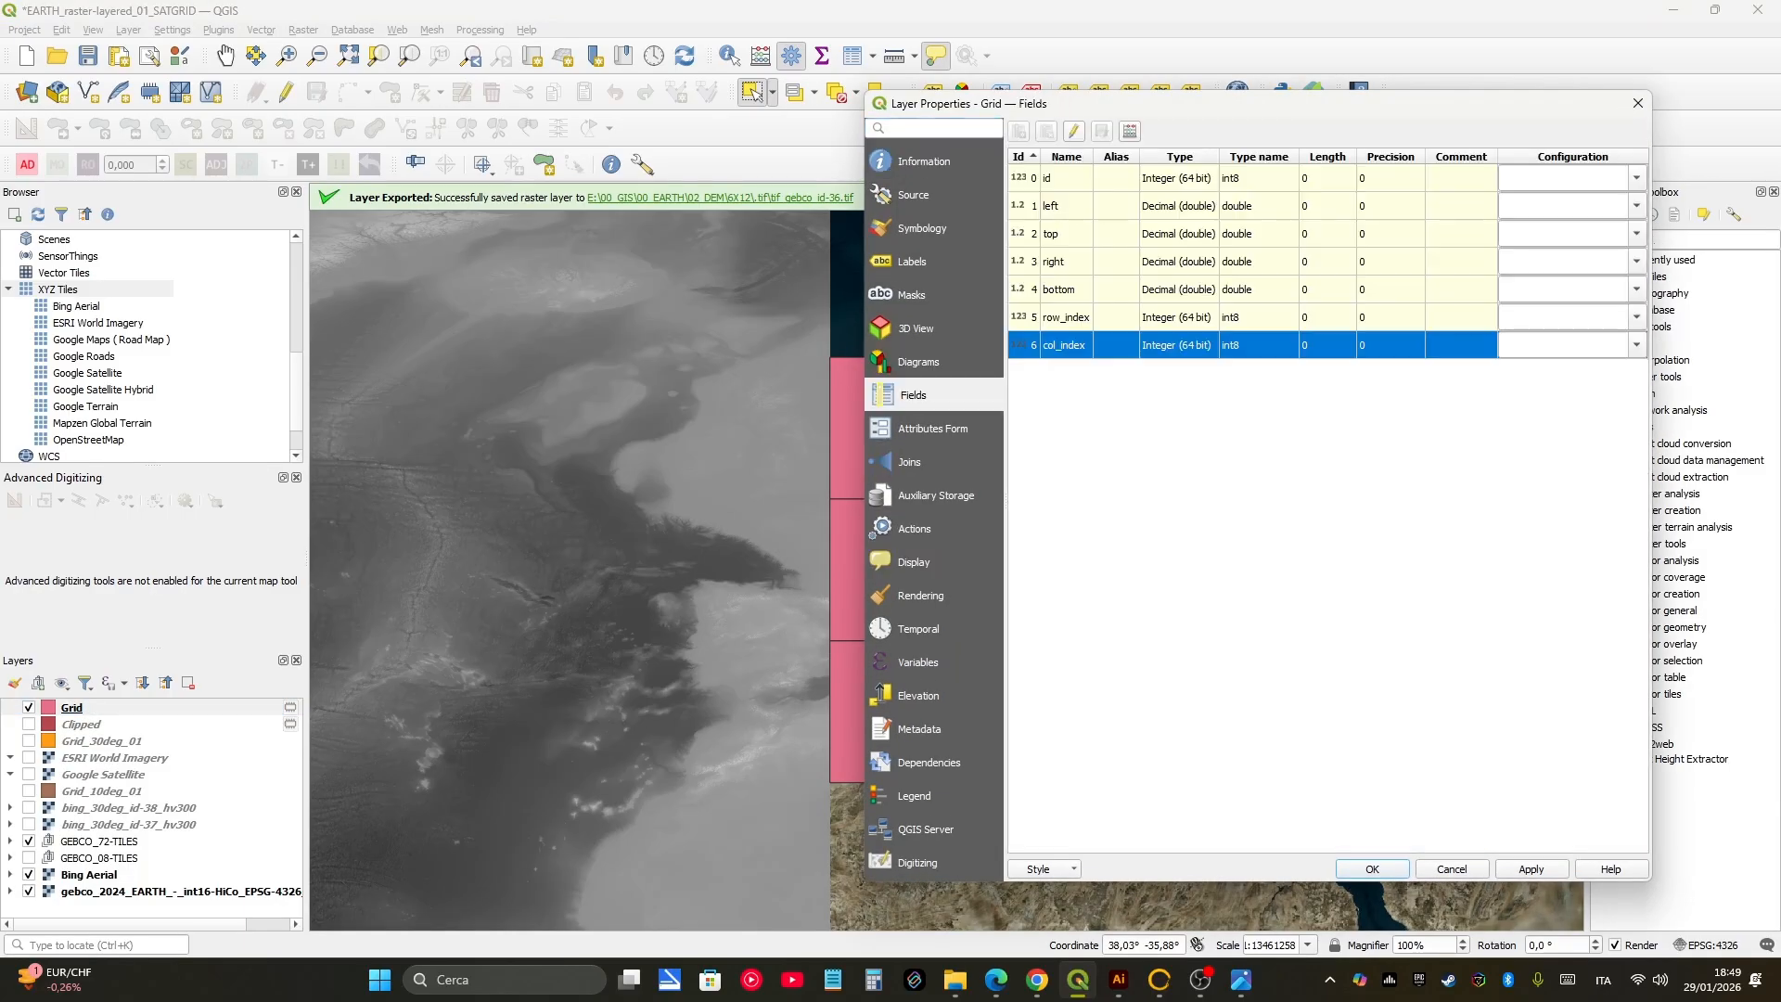
pyautogui.click(916, 329)
pyautogui.click(912, 262)
pyautogui.click(922, 228)
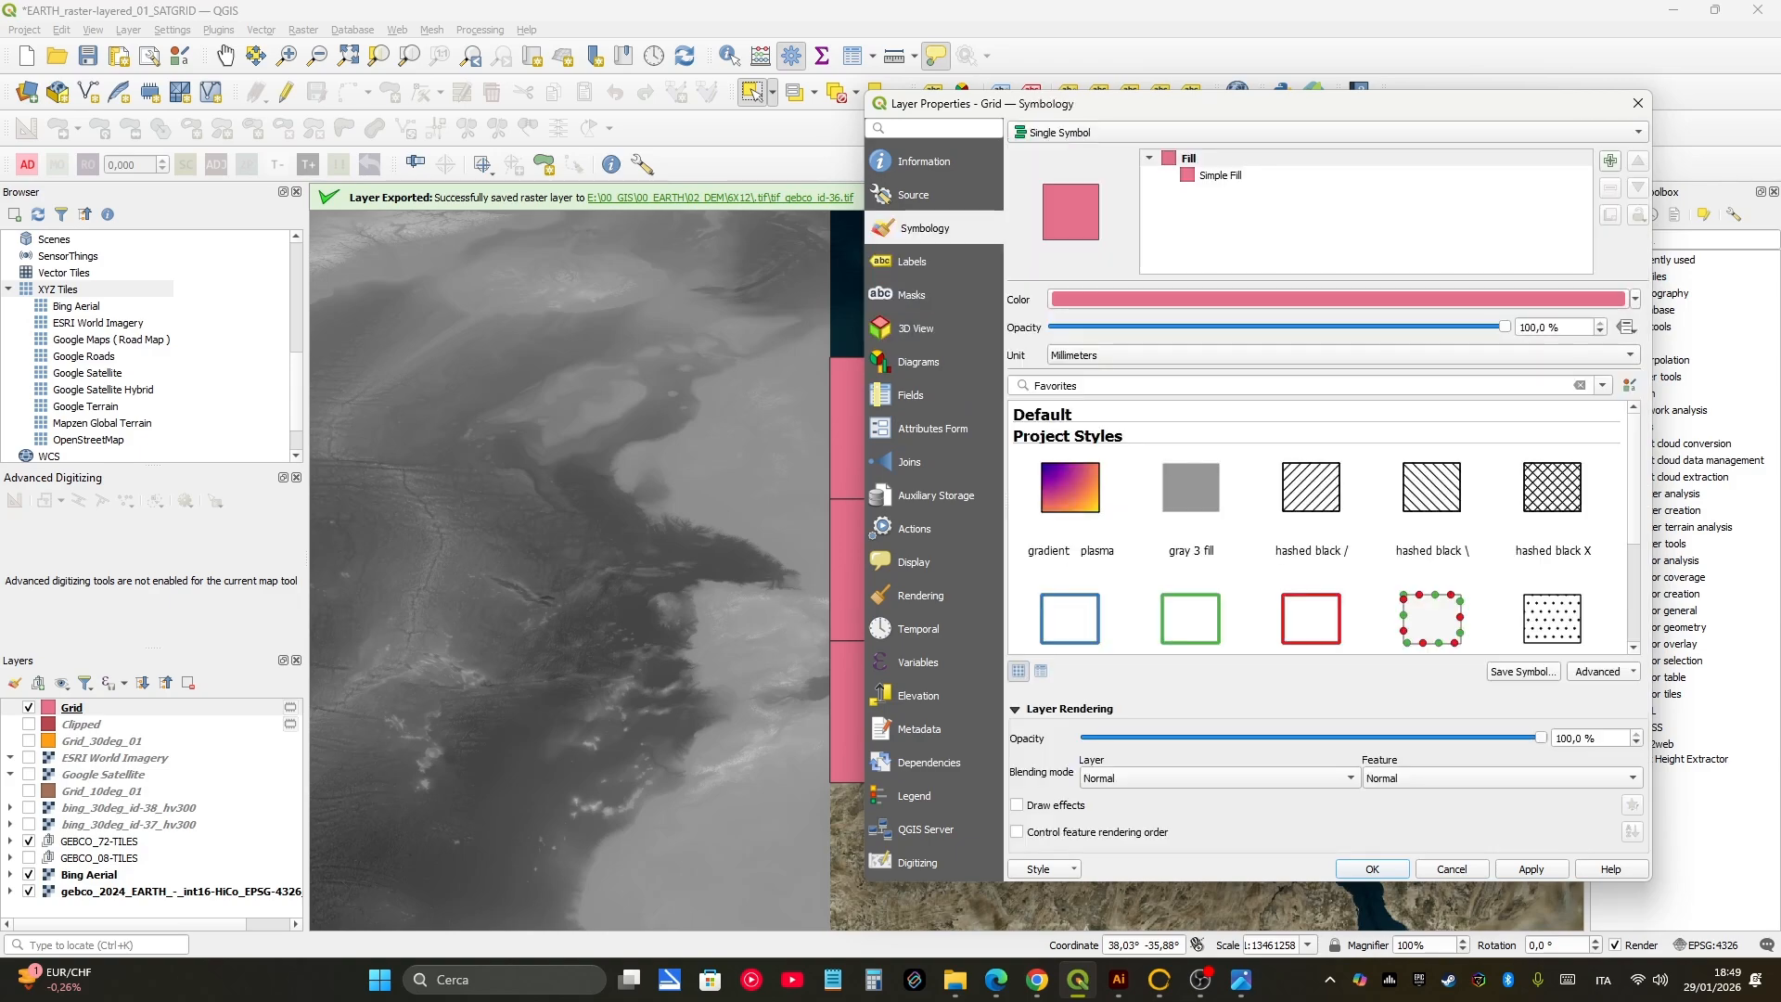
pyautogui.click(1311, 619)
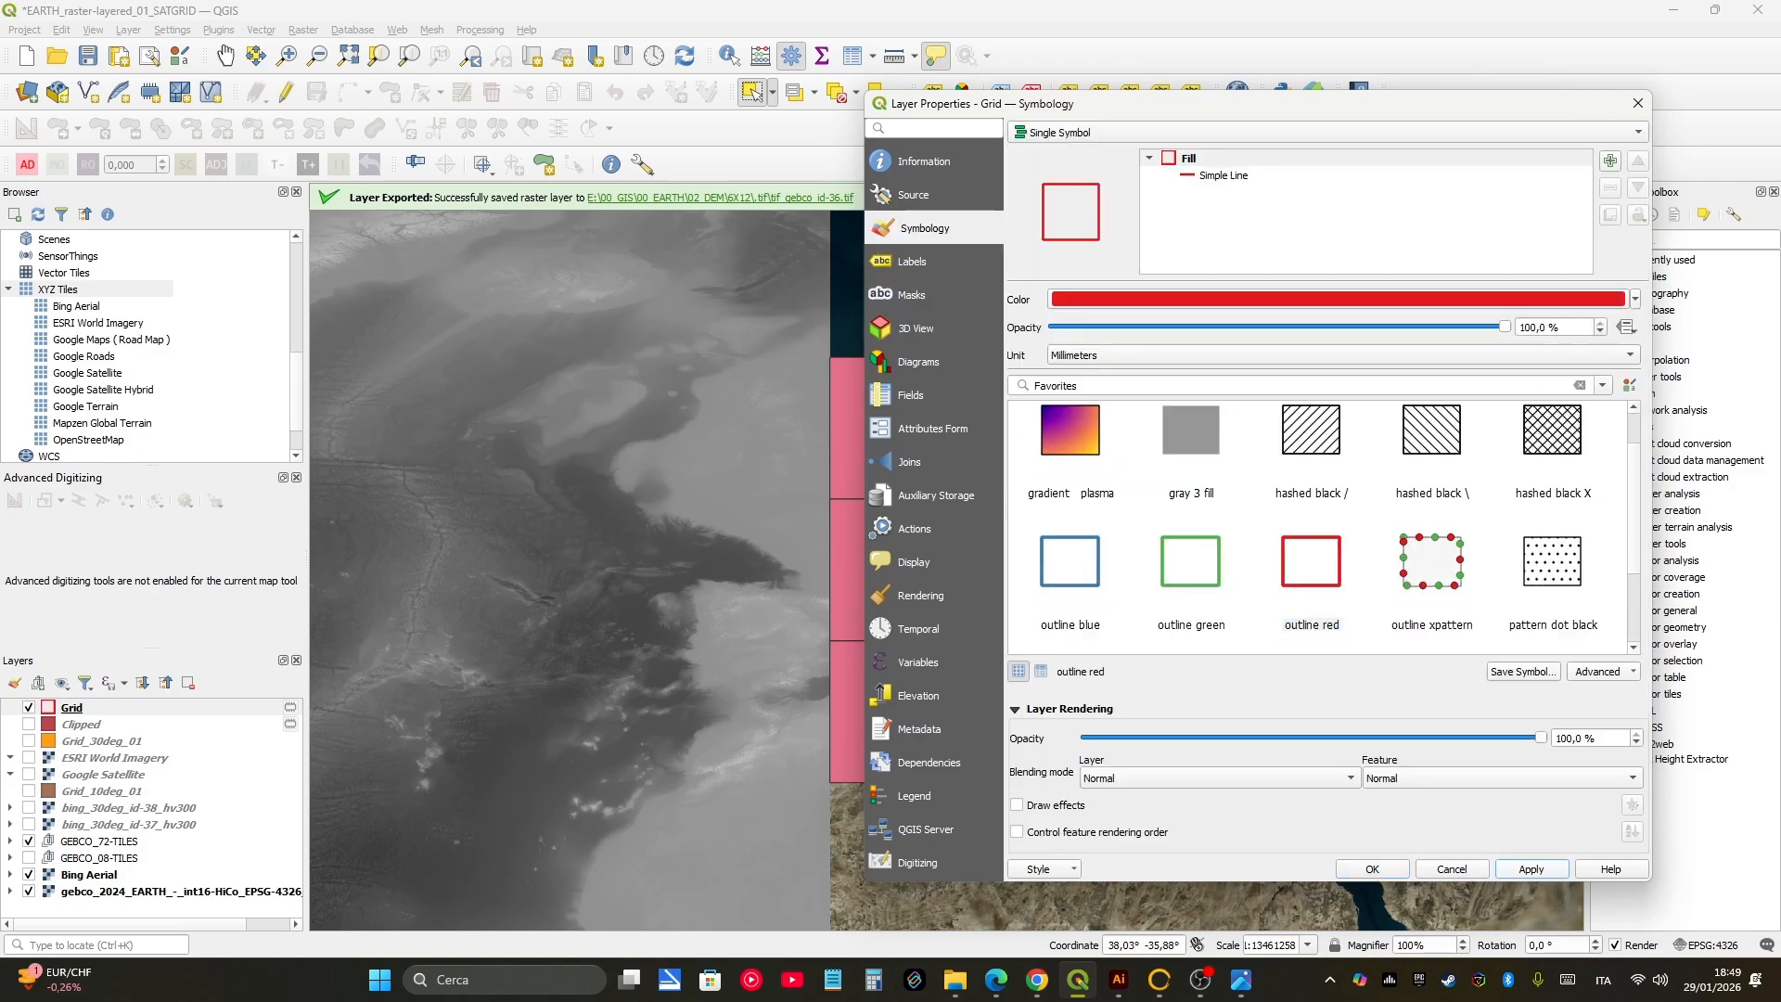
pyautogui.click(1374, 870)
pyautogui.moveTo(1154, 660); pyautogui.dragTo(1142, 656, button='middle')
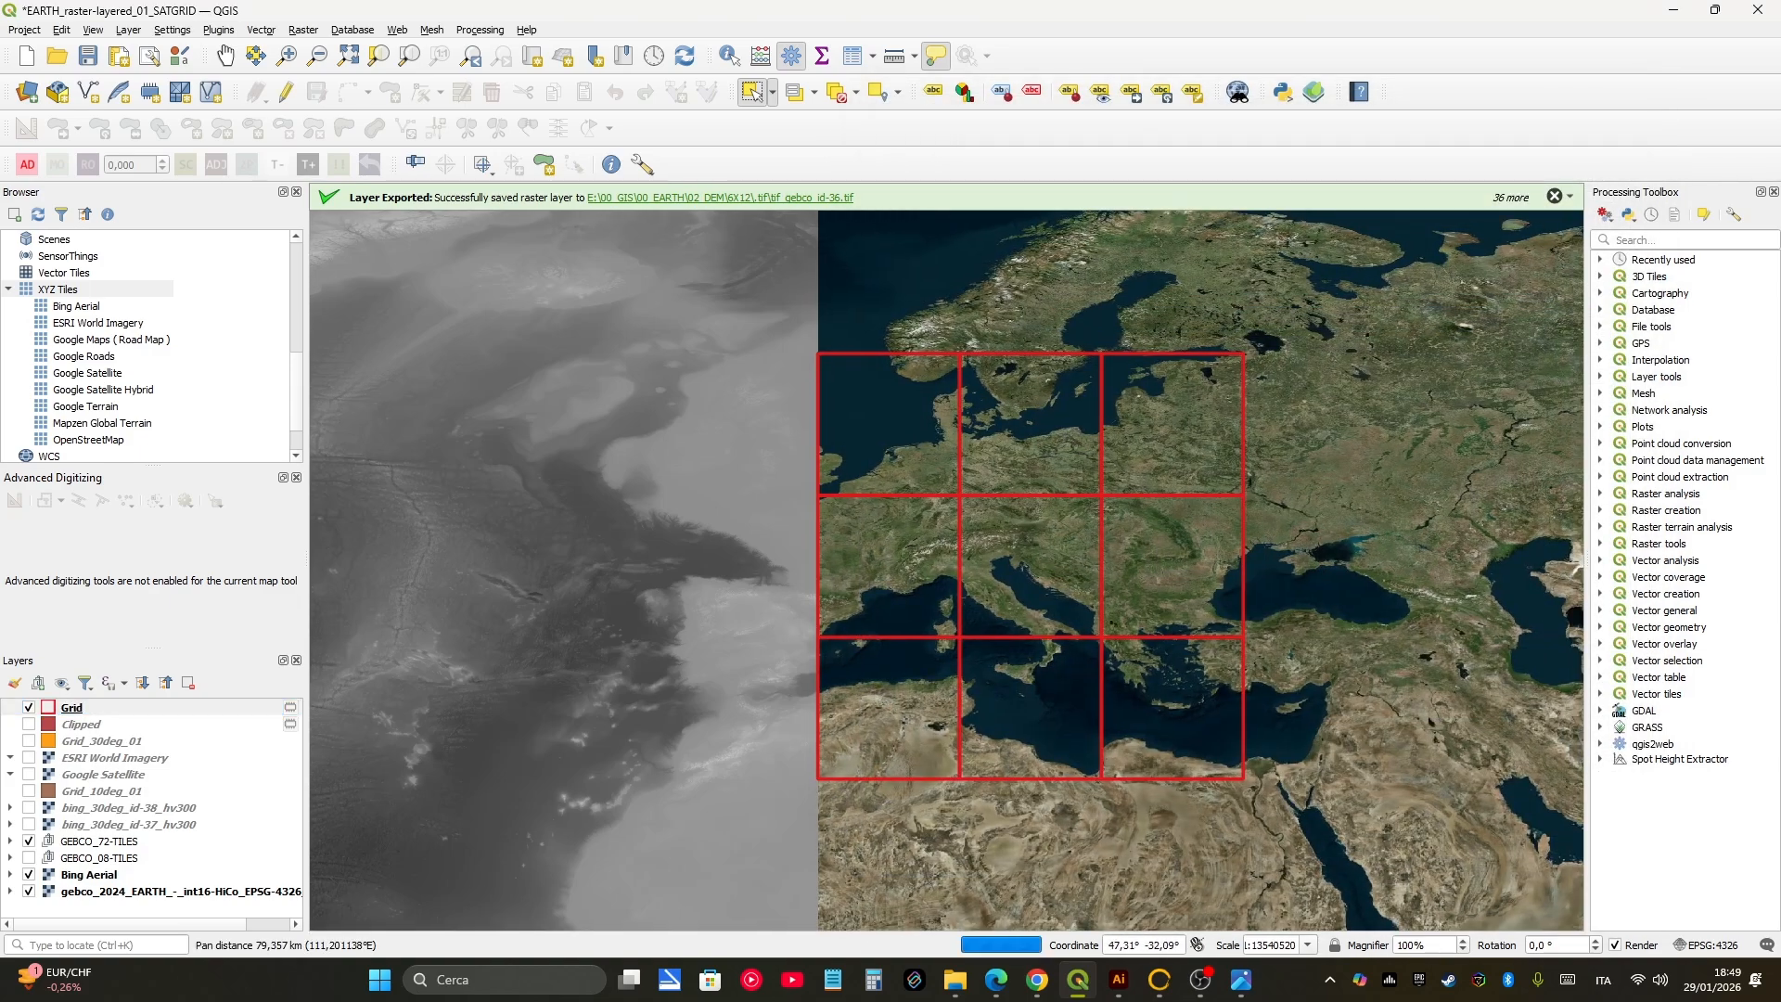
pyautogui.click(1013, 462)
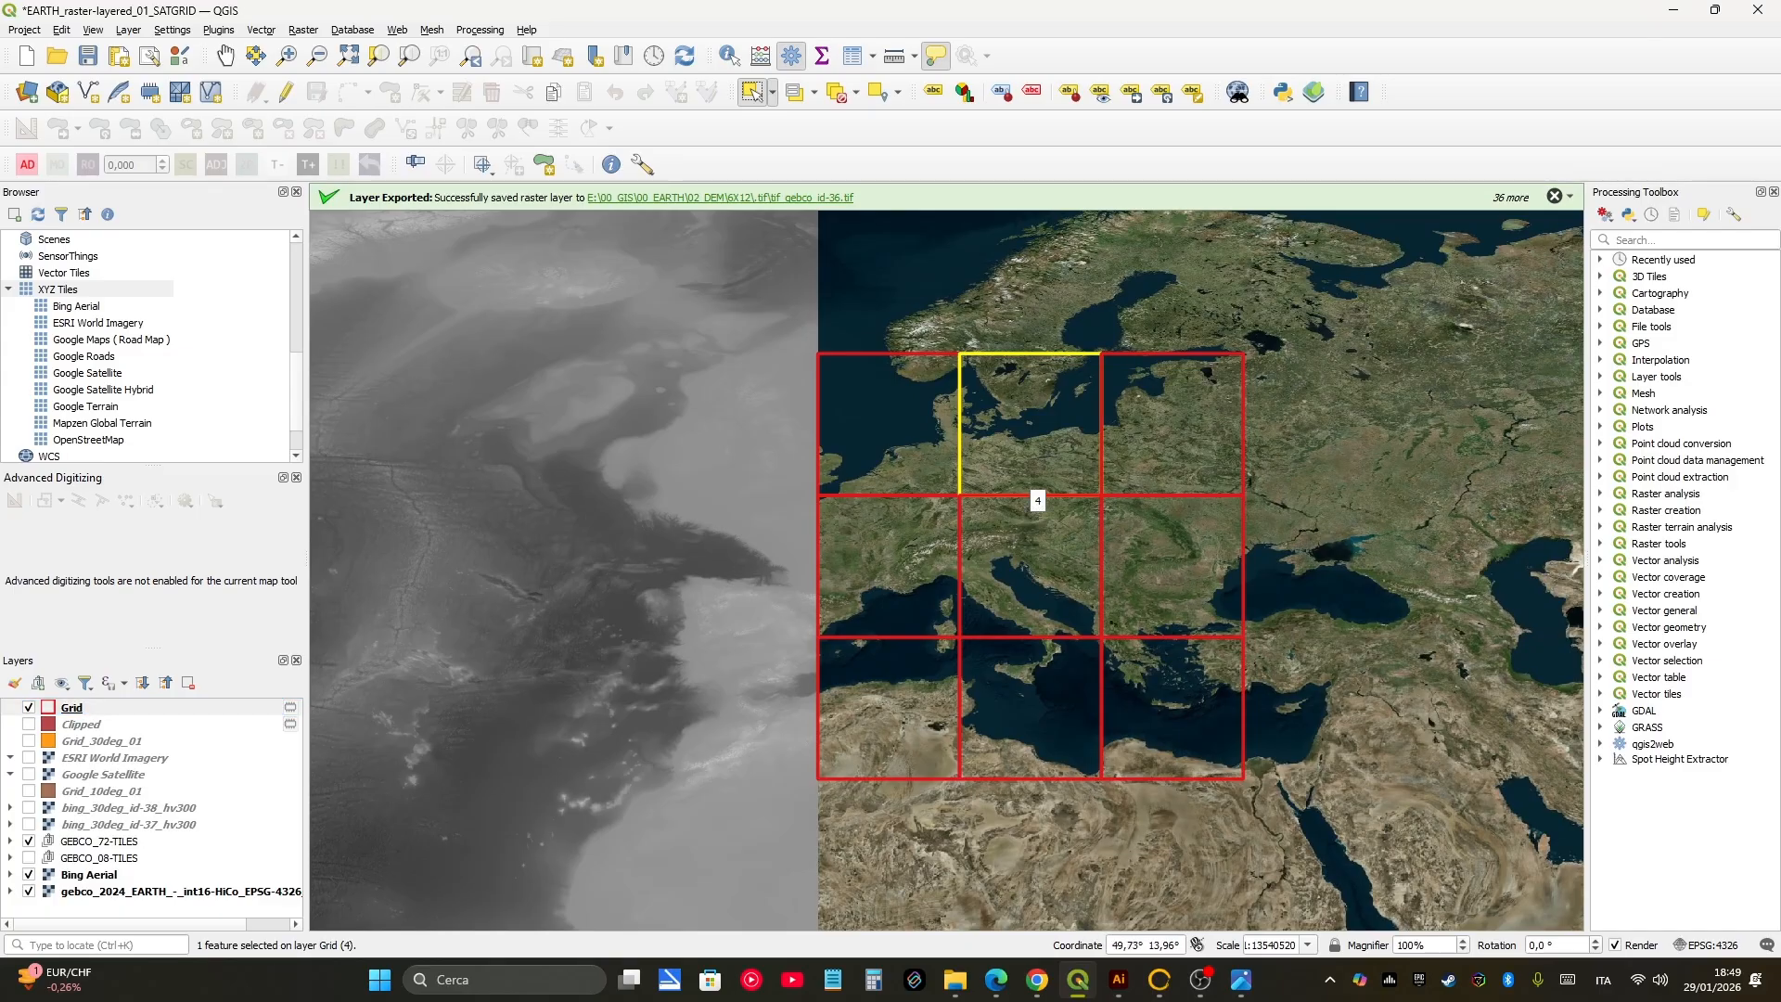
pyautogui.click(1006, 579)
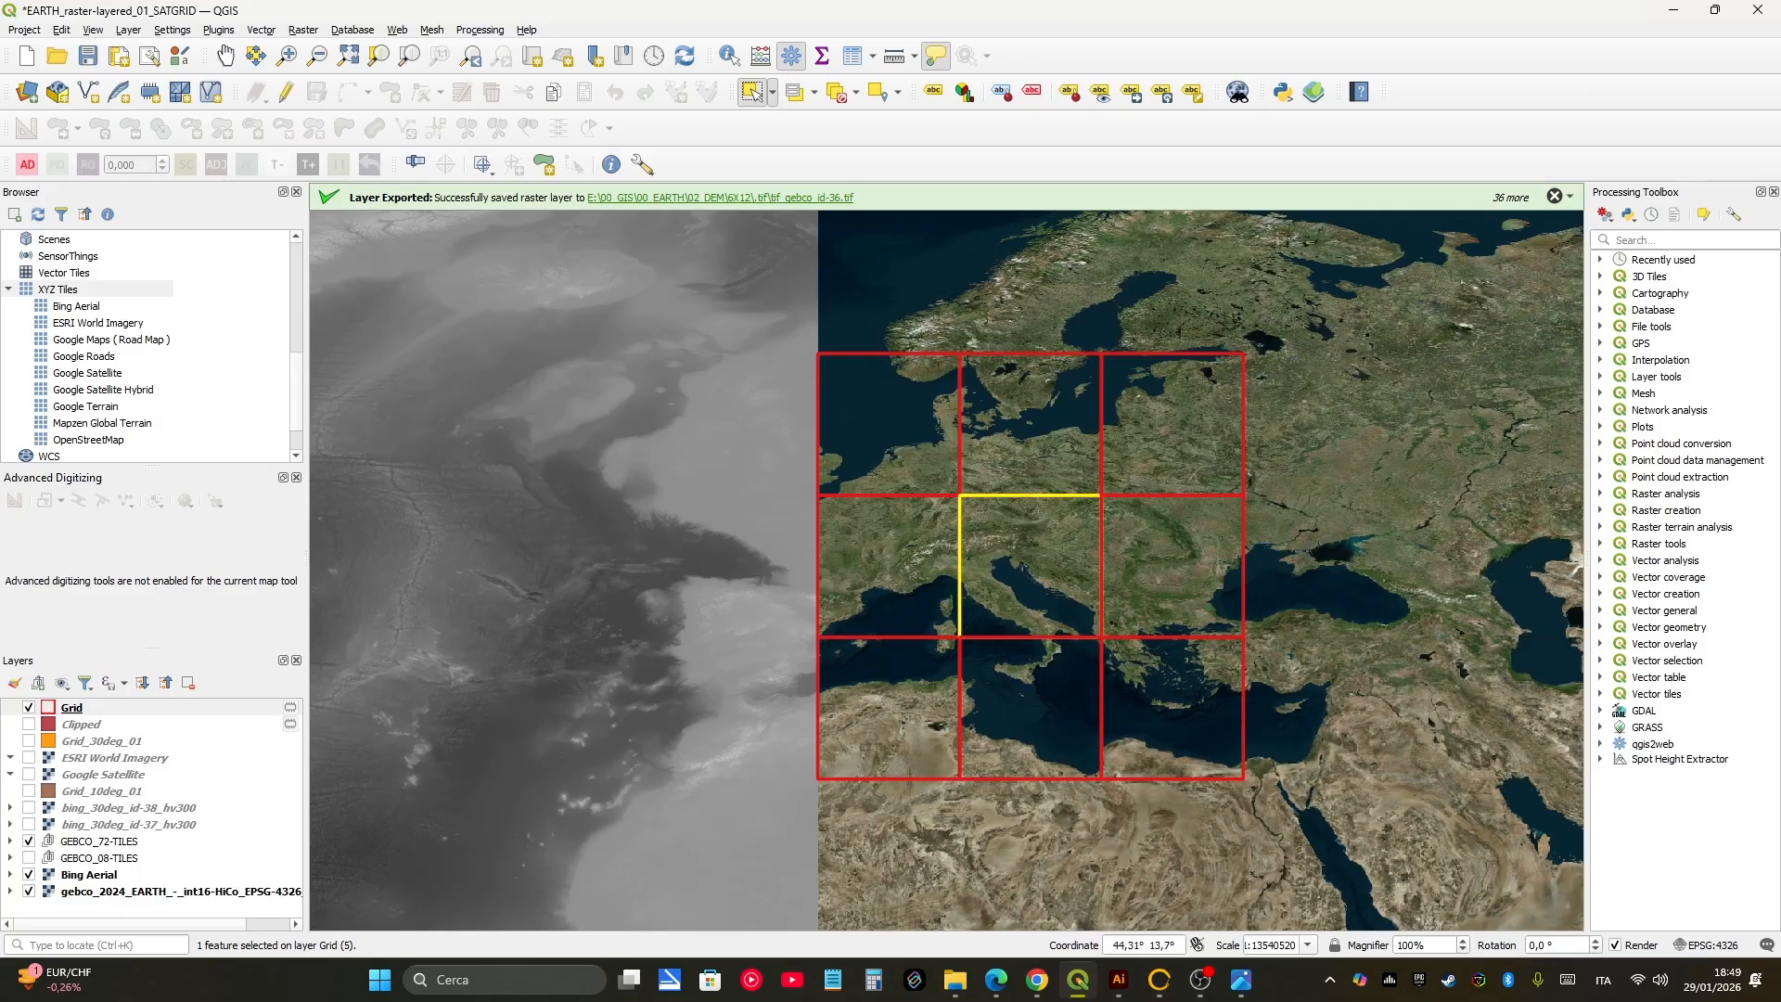
# Step: Apply the simple green fill preset with Overlay feature blending to the Grid layer and select its central cell
pyautogui.doubleClick(72, 707)
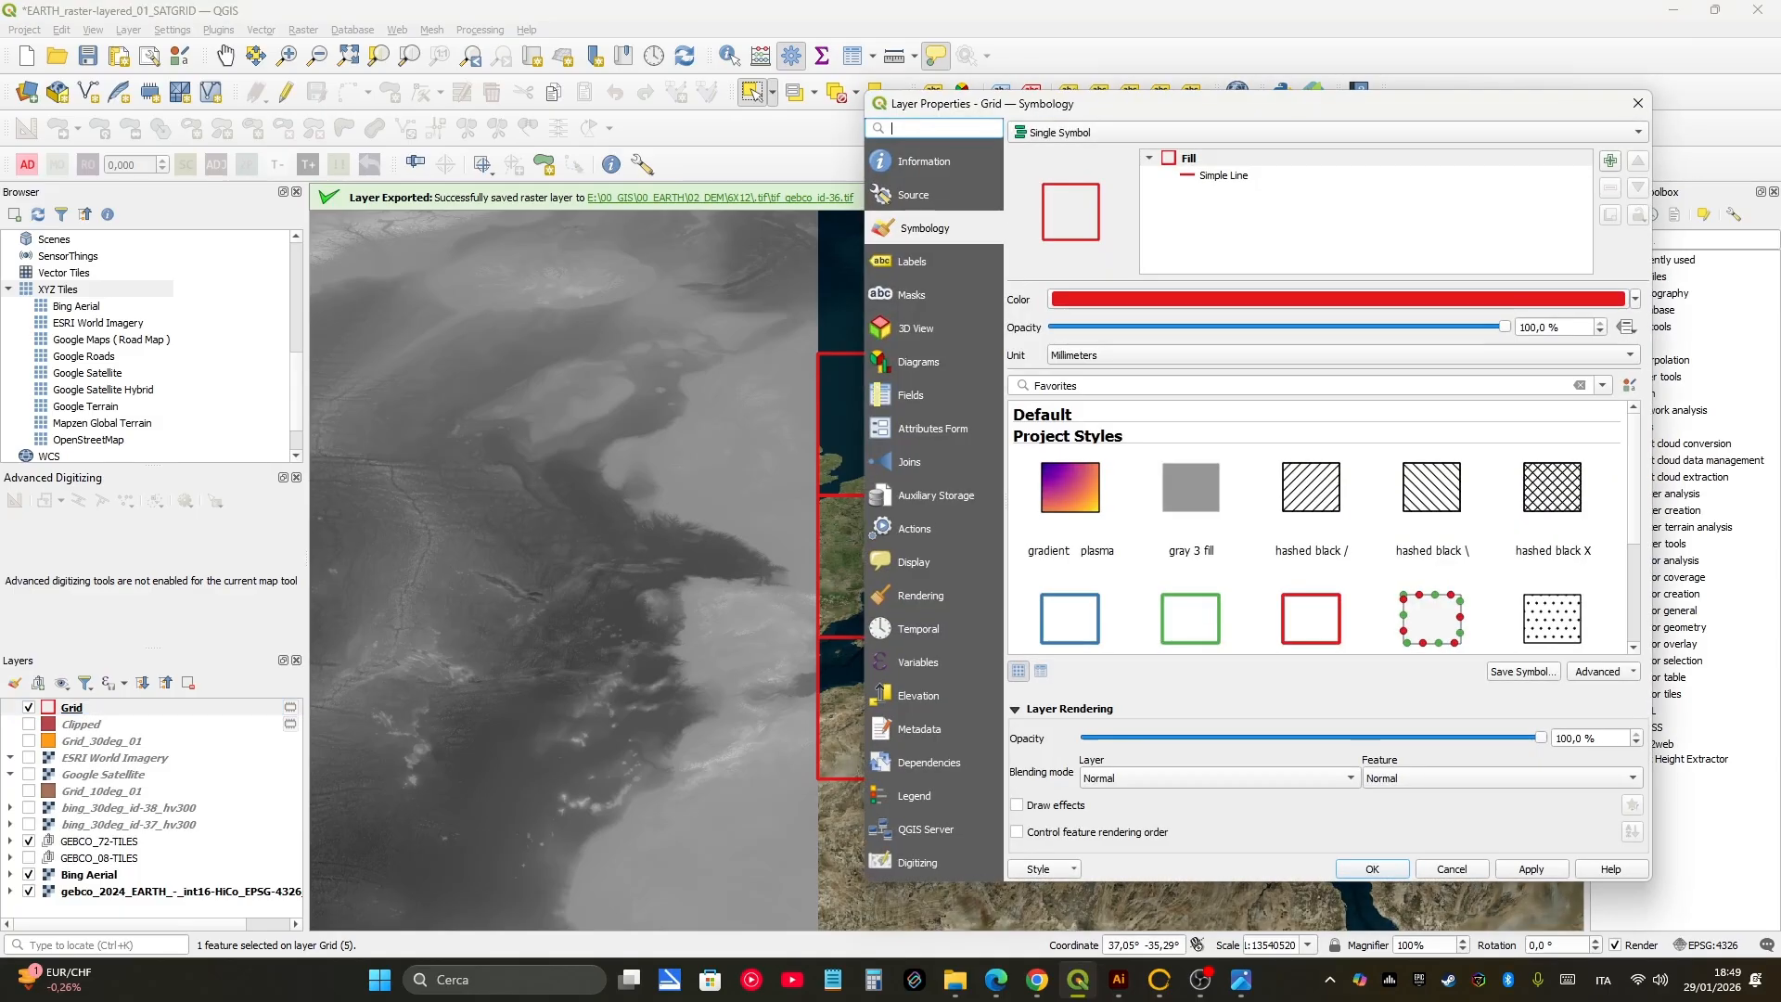
pyautogui.click(1191, 492)
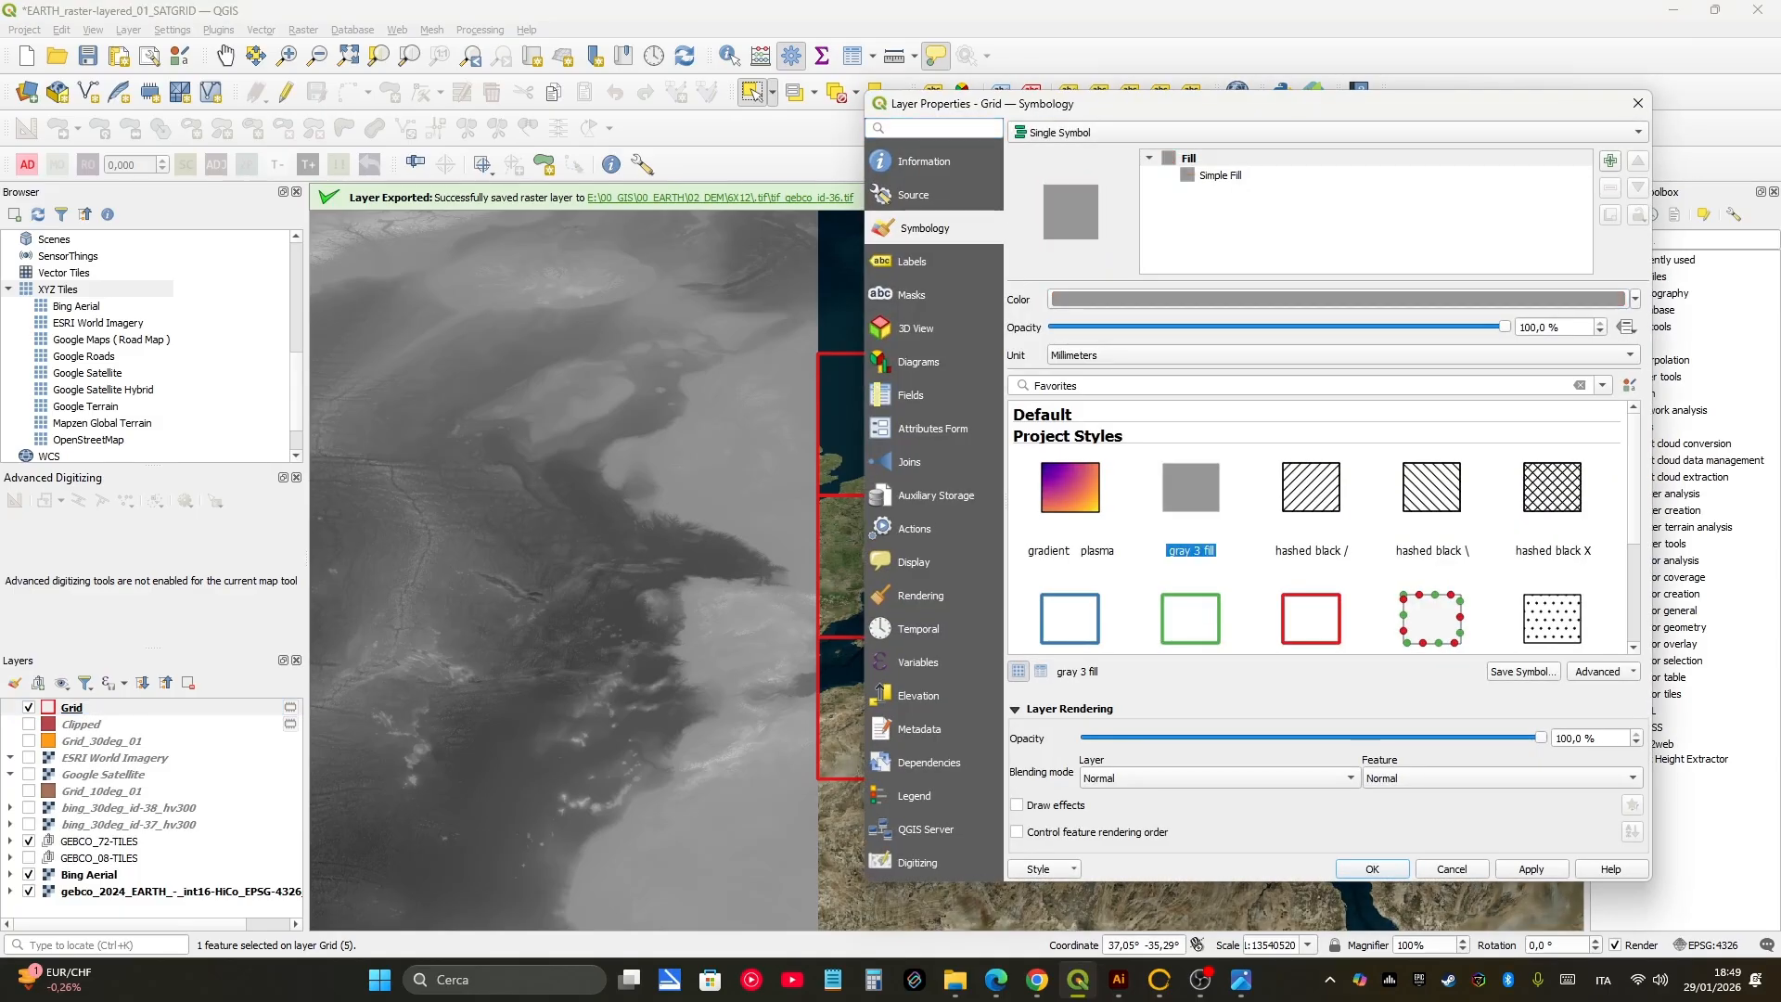
pyautogui.scroll(-2, 1317, 524)
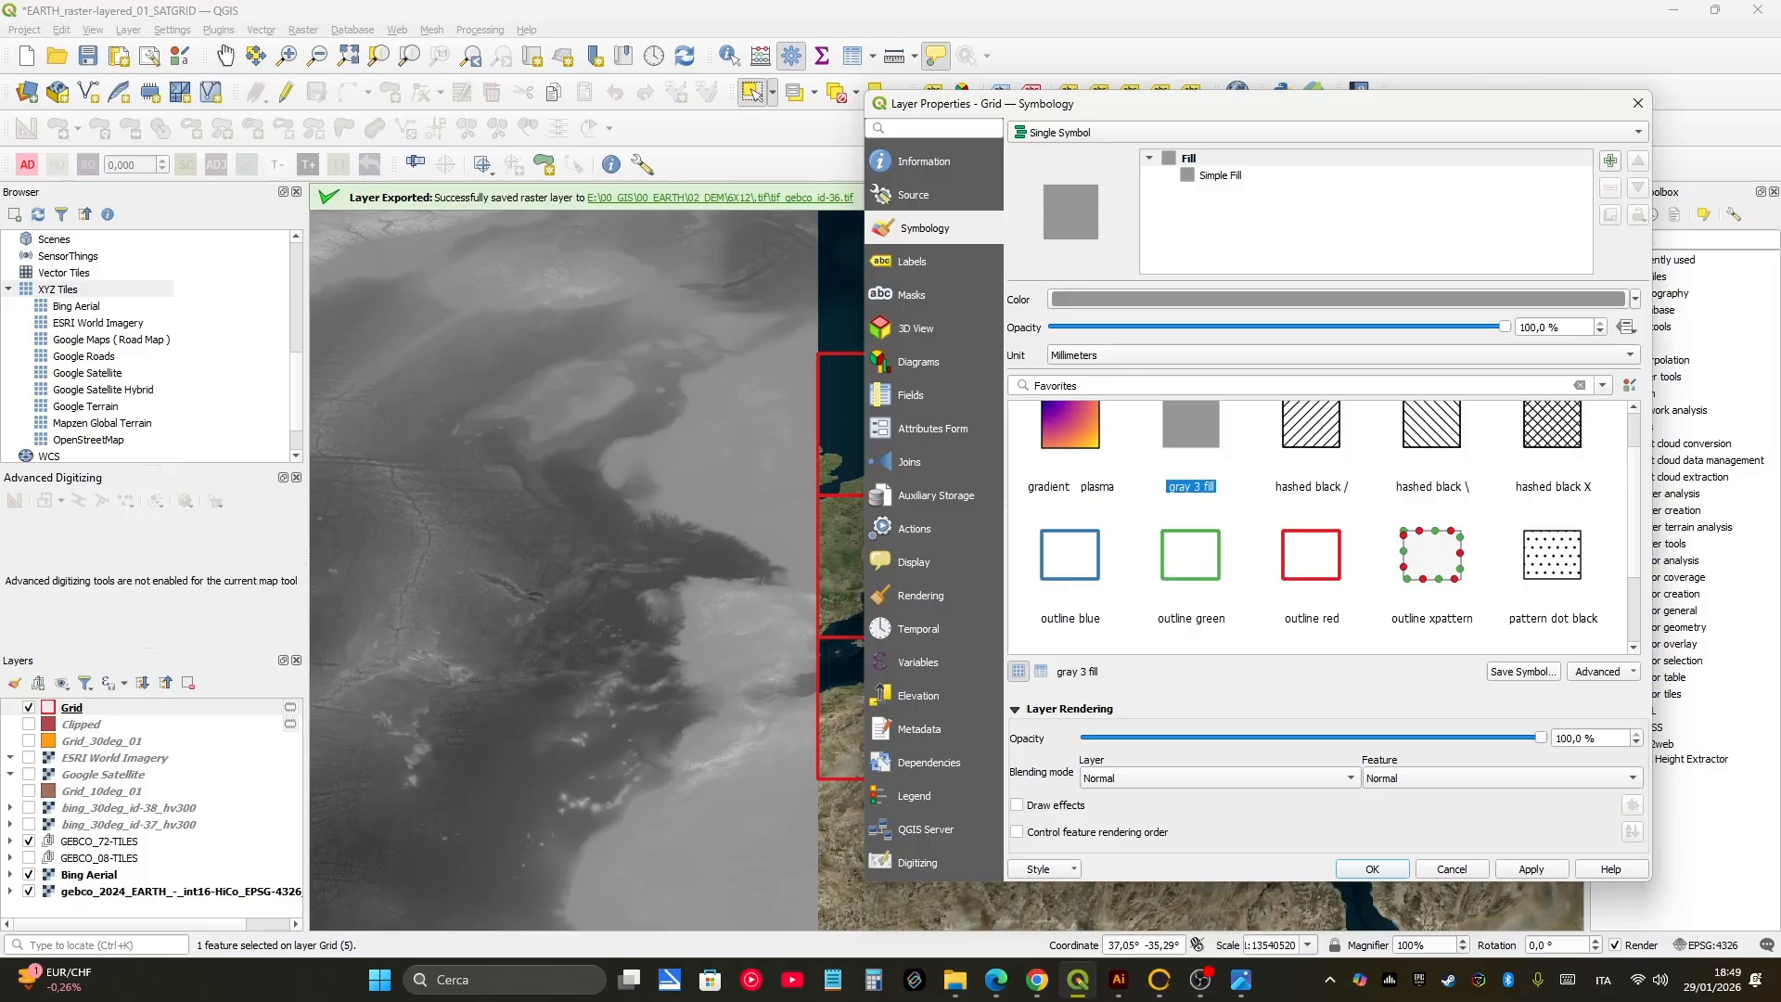
pyautogui.scroll(2, 1317, 524)
pyautogui.scroll(-2, 1317, 524)
pyautogui.click(1311, 622)
pyautogui.scroll(-1, 1317, 524)
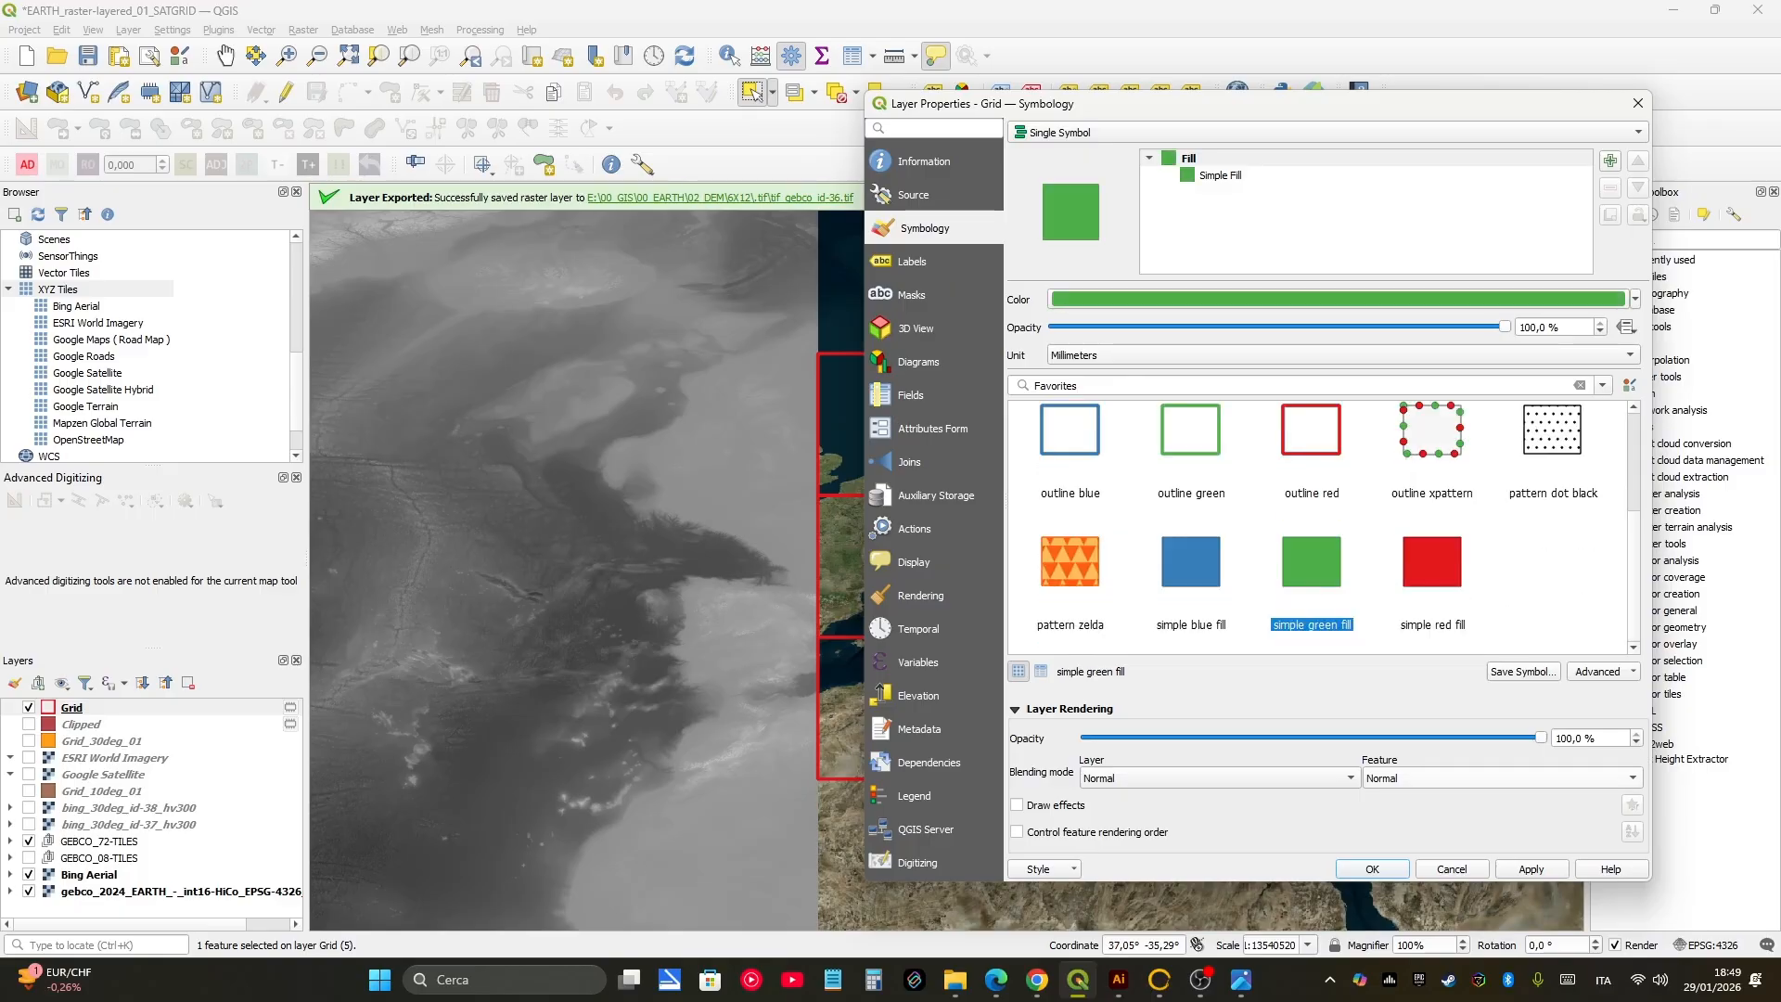
pyautogui.click(1500, 778)
pyautogui.click(1500, 912)
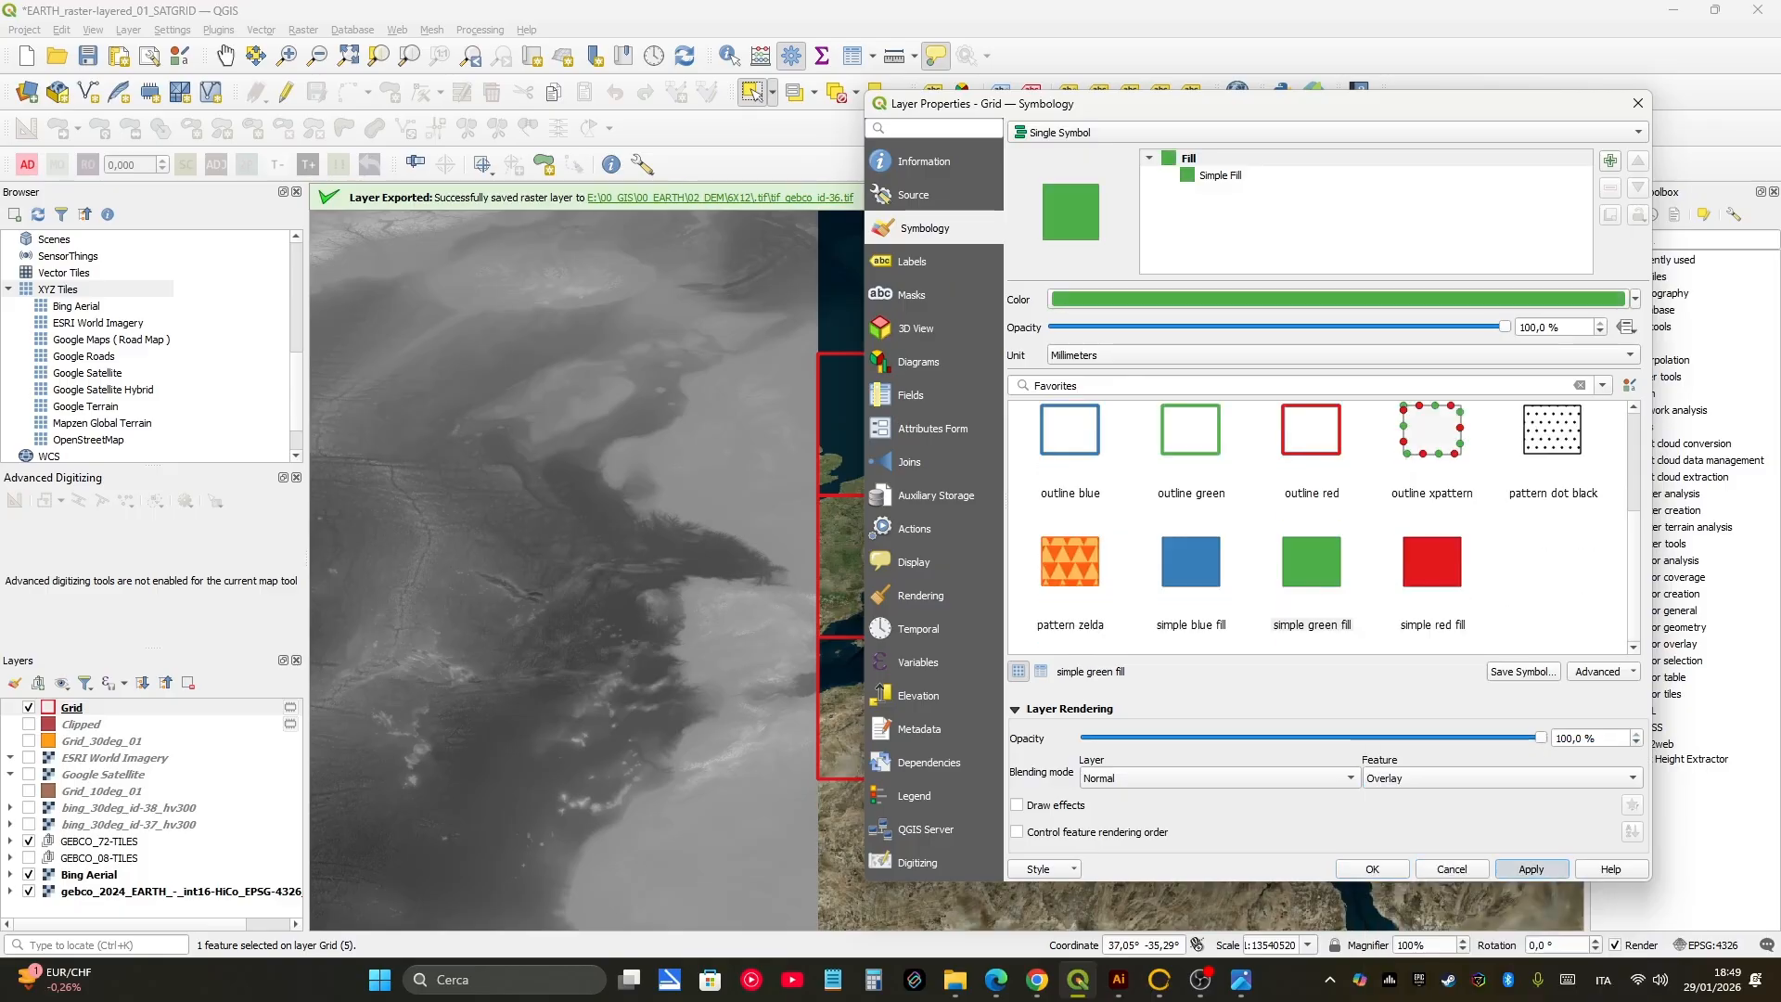
pyautogui.click(1529, 870)
pyautogui.click(1373, 870)
pyautogui.click(1149, 735)
pyautogui.click(1039, 584)
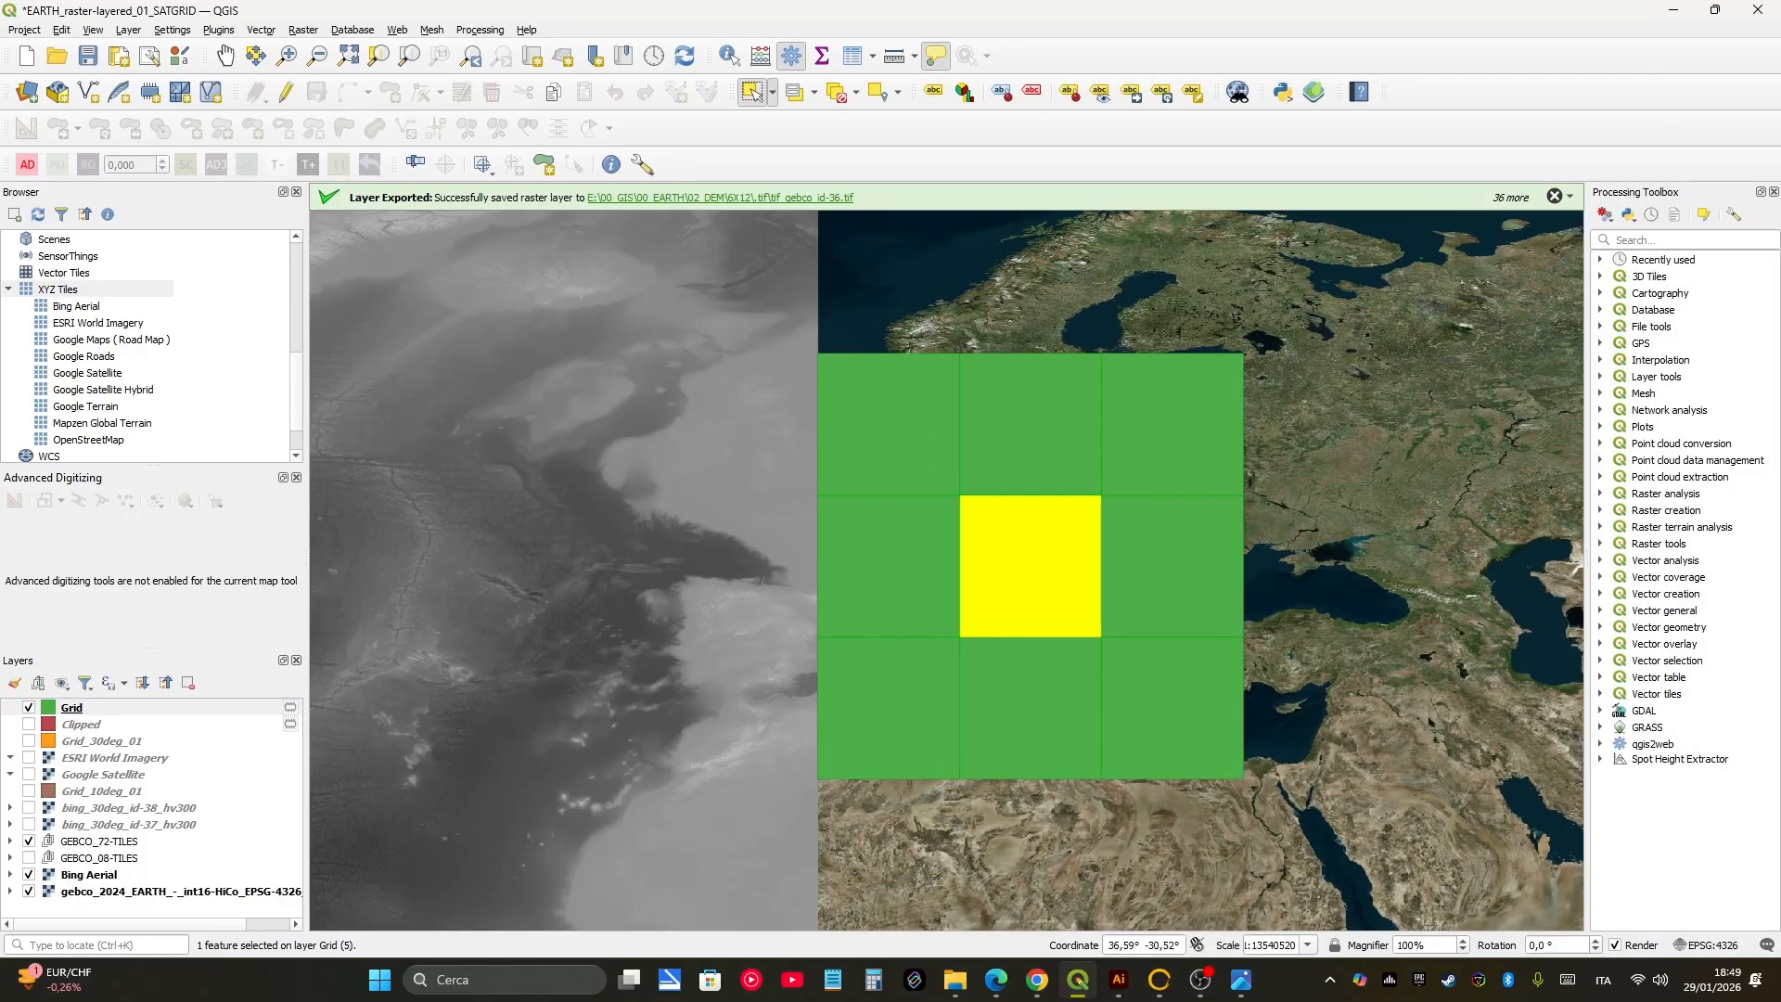
# Step: Set the Grid layer's feature blending to Normal and its layer blending to Overlay, and select the cell over Italy
pyautogui.click(83, 707)
pyautogui.doubleClick(82, 707)
pyautogui.scroll(-2, 1318, 529)
pyautogui.click(1500, 777)
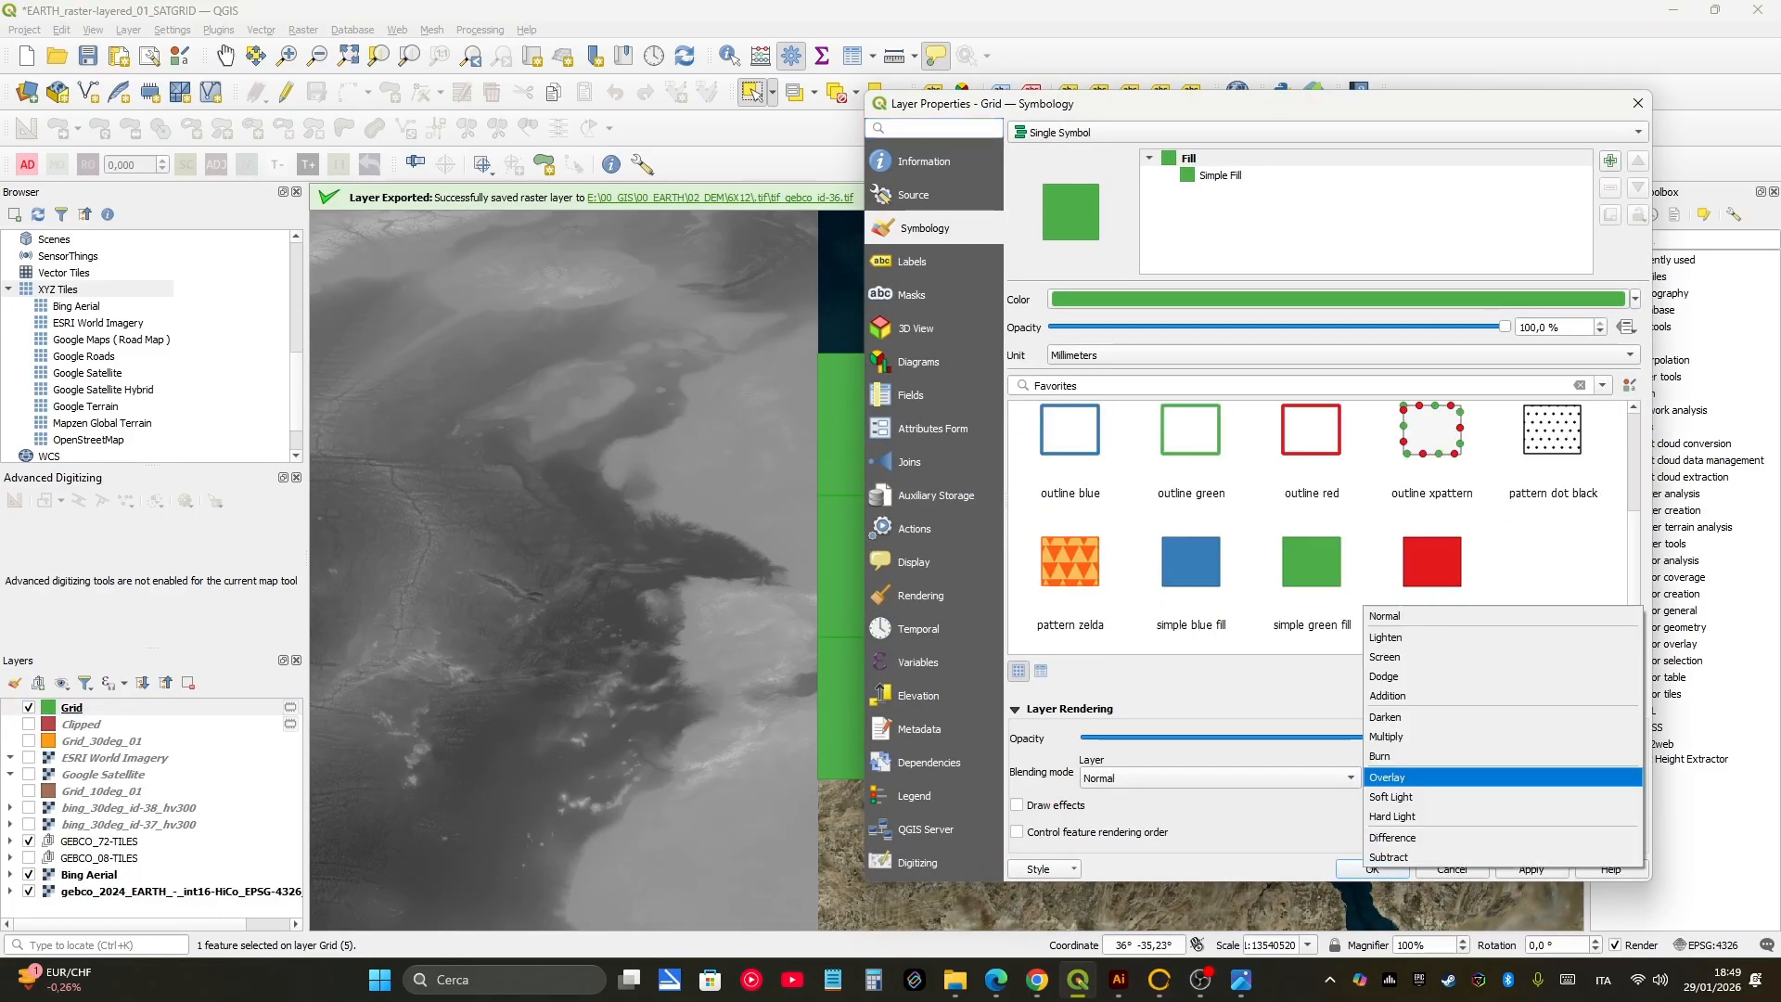
pyautogui.click(1384, 616)
pyautogui.click(1215, 777)
pyautogui.click(1114, 912)
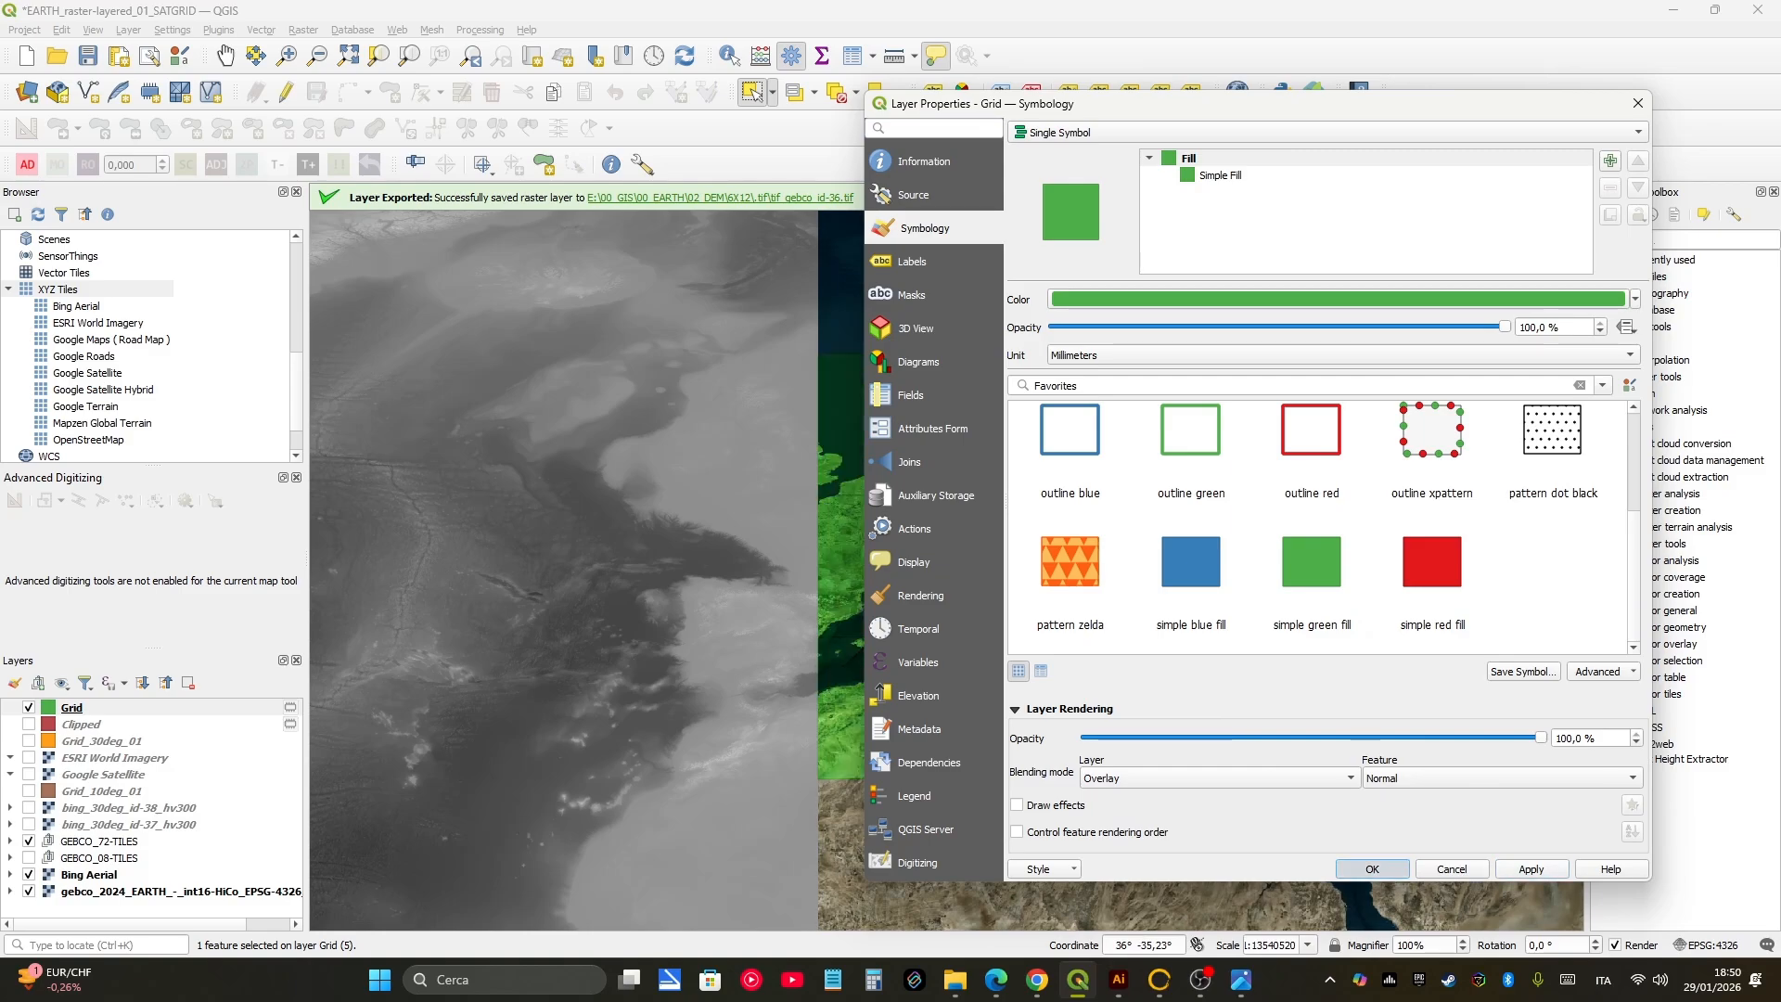
pyautogui.click(1372, 869)
pyautogui.moveTo(1039, 685); pyautogui.dragTo(1015, 677, button='middle')
pyautogui.click(972, 667)
pyautogui.click(982, 568)
pyautogui.hotkey('ctrl', 'j')
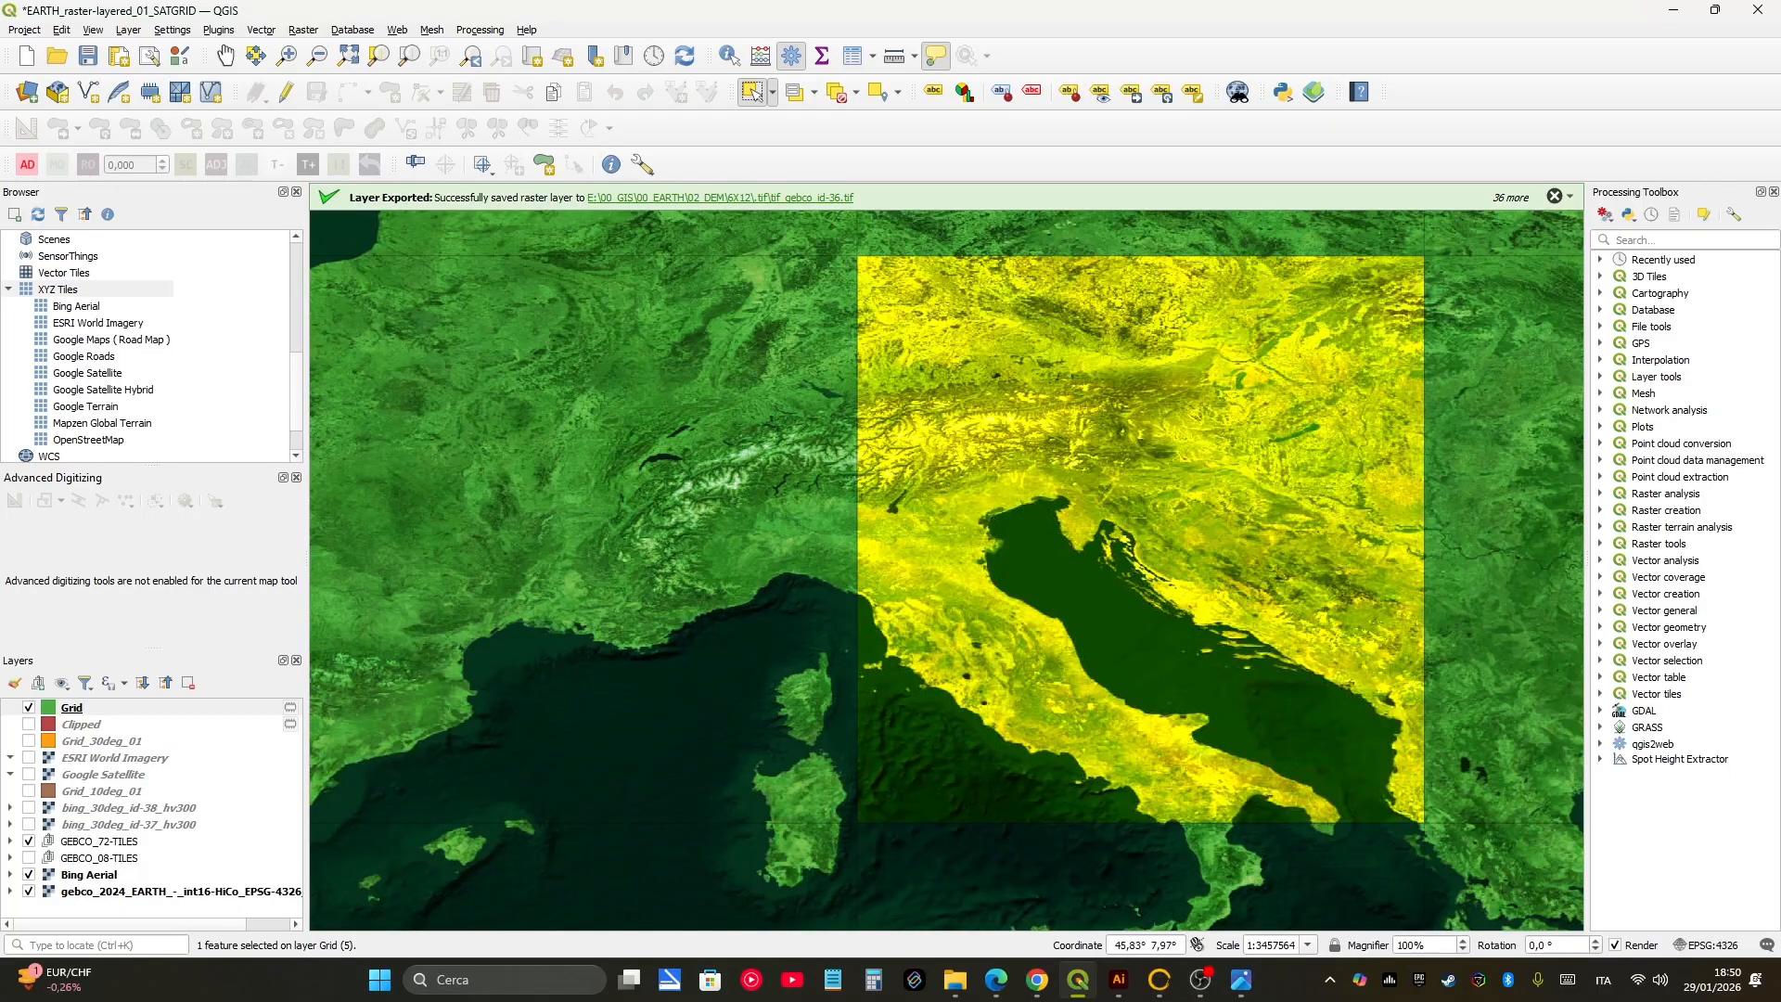
# Step: Hide the Grid layer and examine the Bing Aerial imagery along the northern Adriatic coast at close range
pyautogui.click(29, 707)
pyautogui.scroll(3, 992, 517)
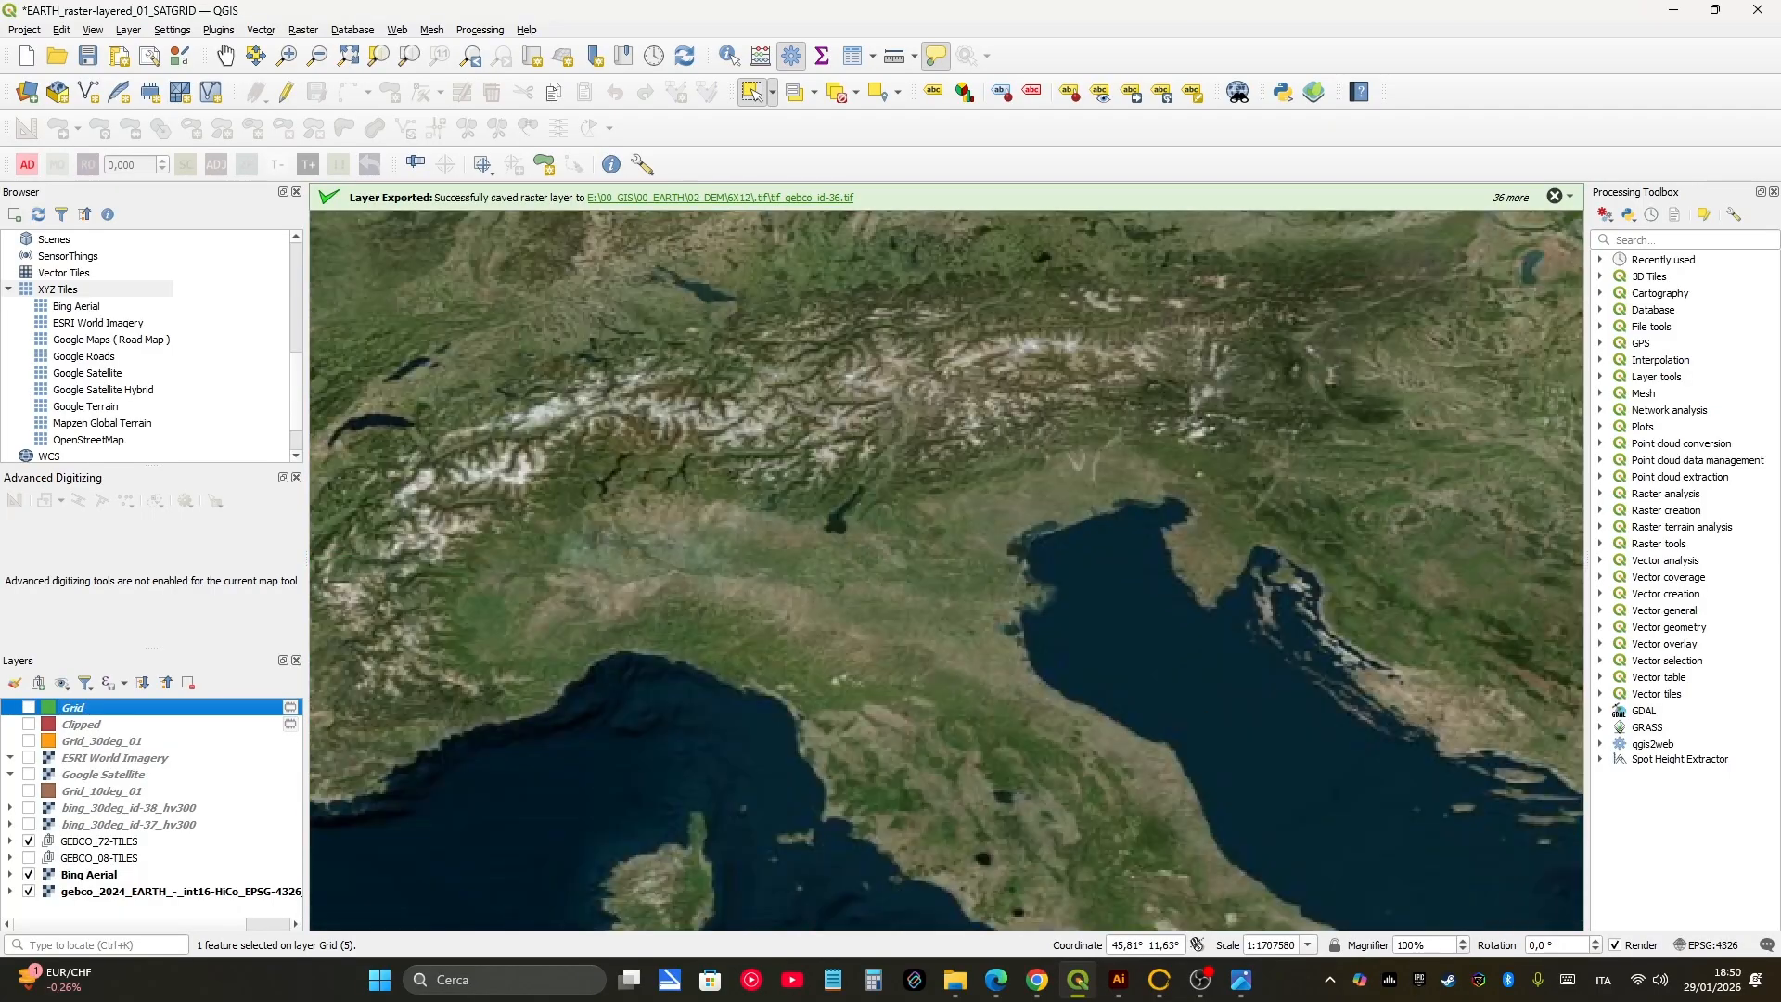
pyautogui.scroll(2, 993, 515)
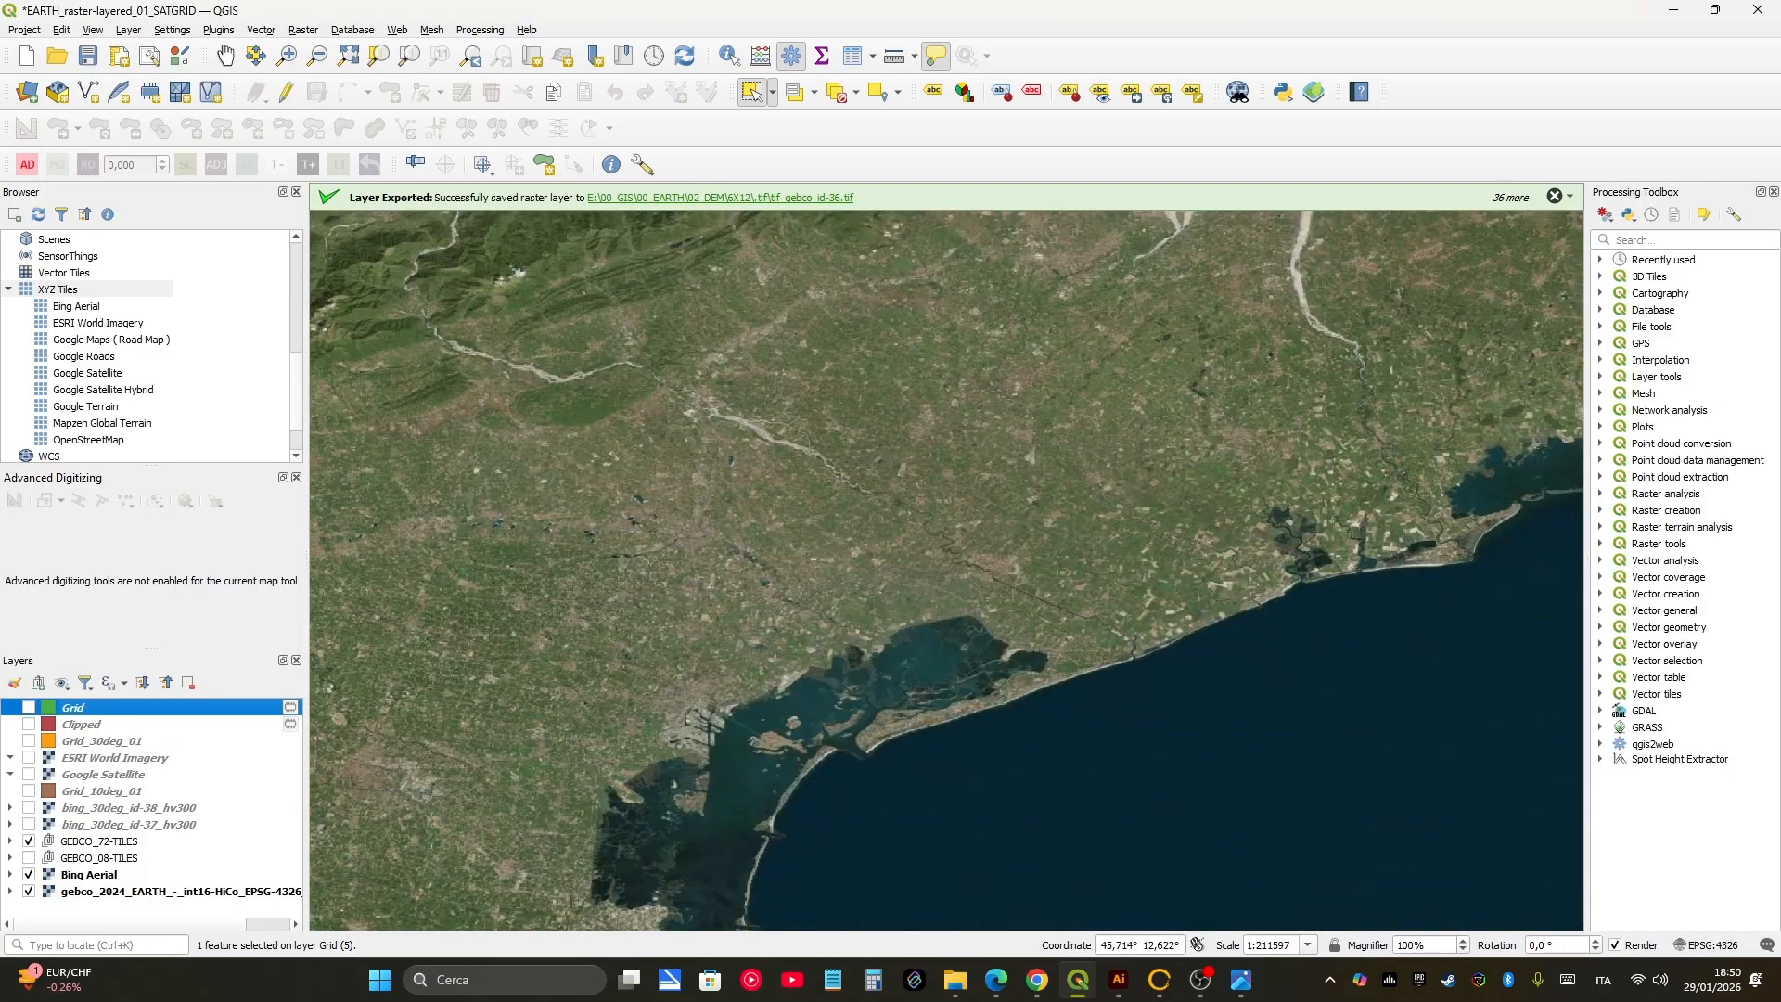
pyautogui.scroll(1, 1262, 515)
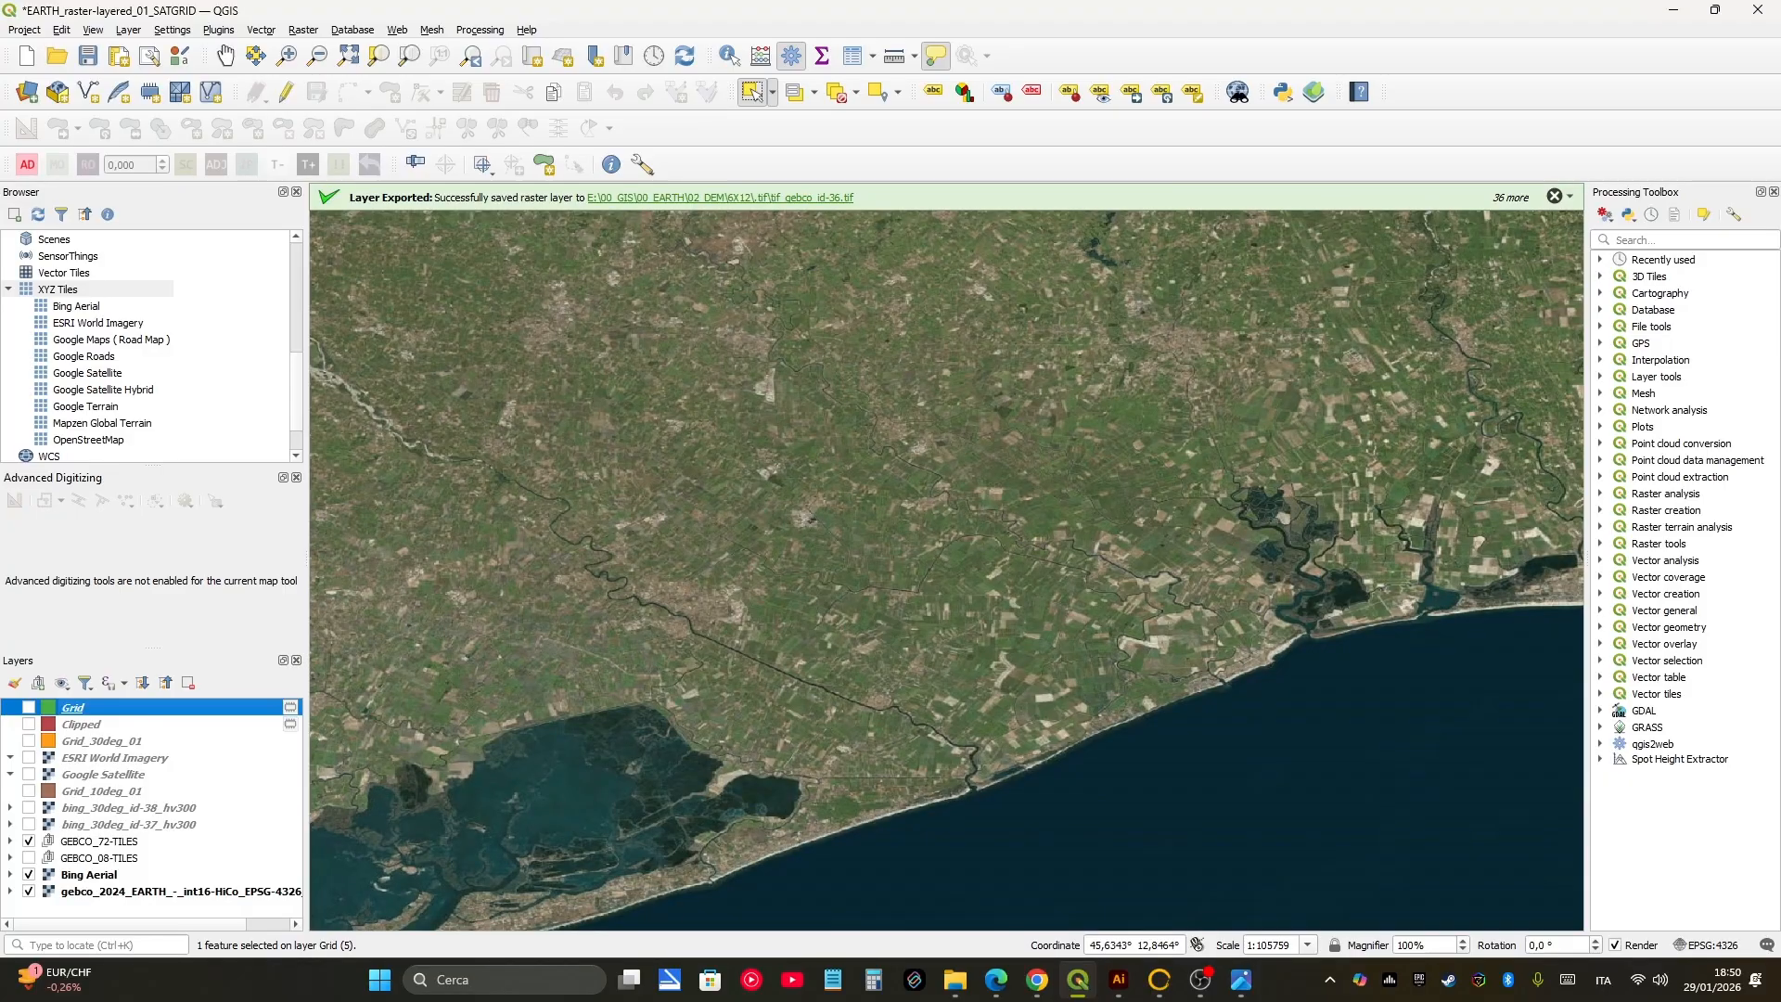
pyautogui.scroll(2, 1206, 612)
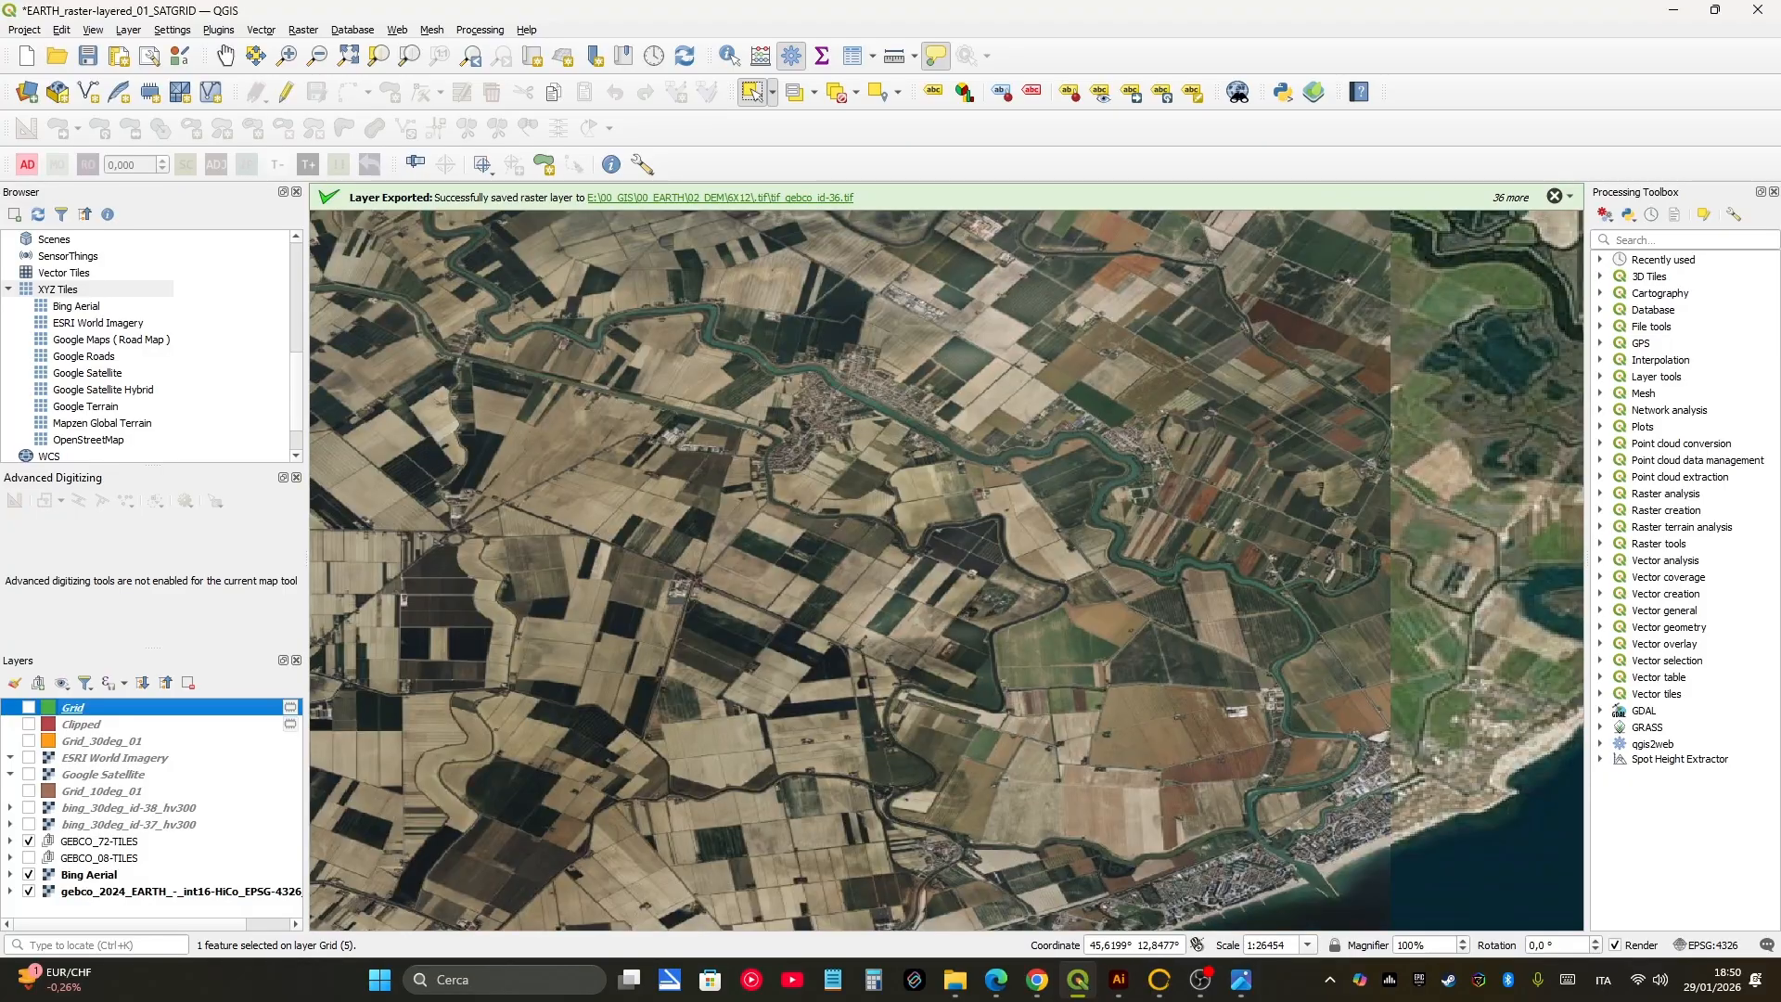
pyautogui.moveTo(1155, 723); pyautogui.dragTo(1121, 690, button='middle')
pyautogui.moveTo(1202, 808); pyautogui.dragTo(1136, 748, button='middle')
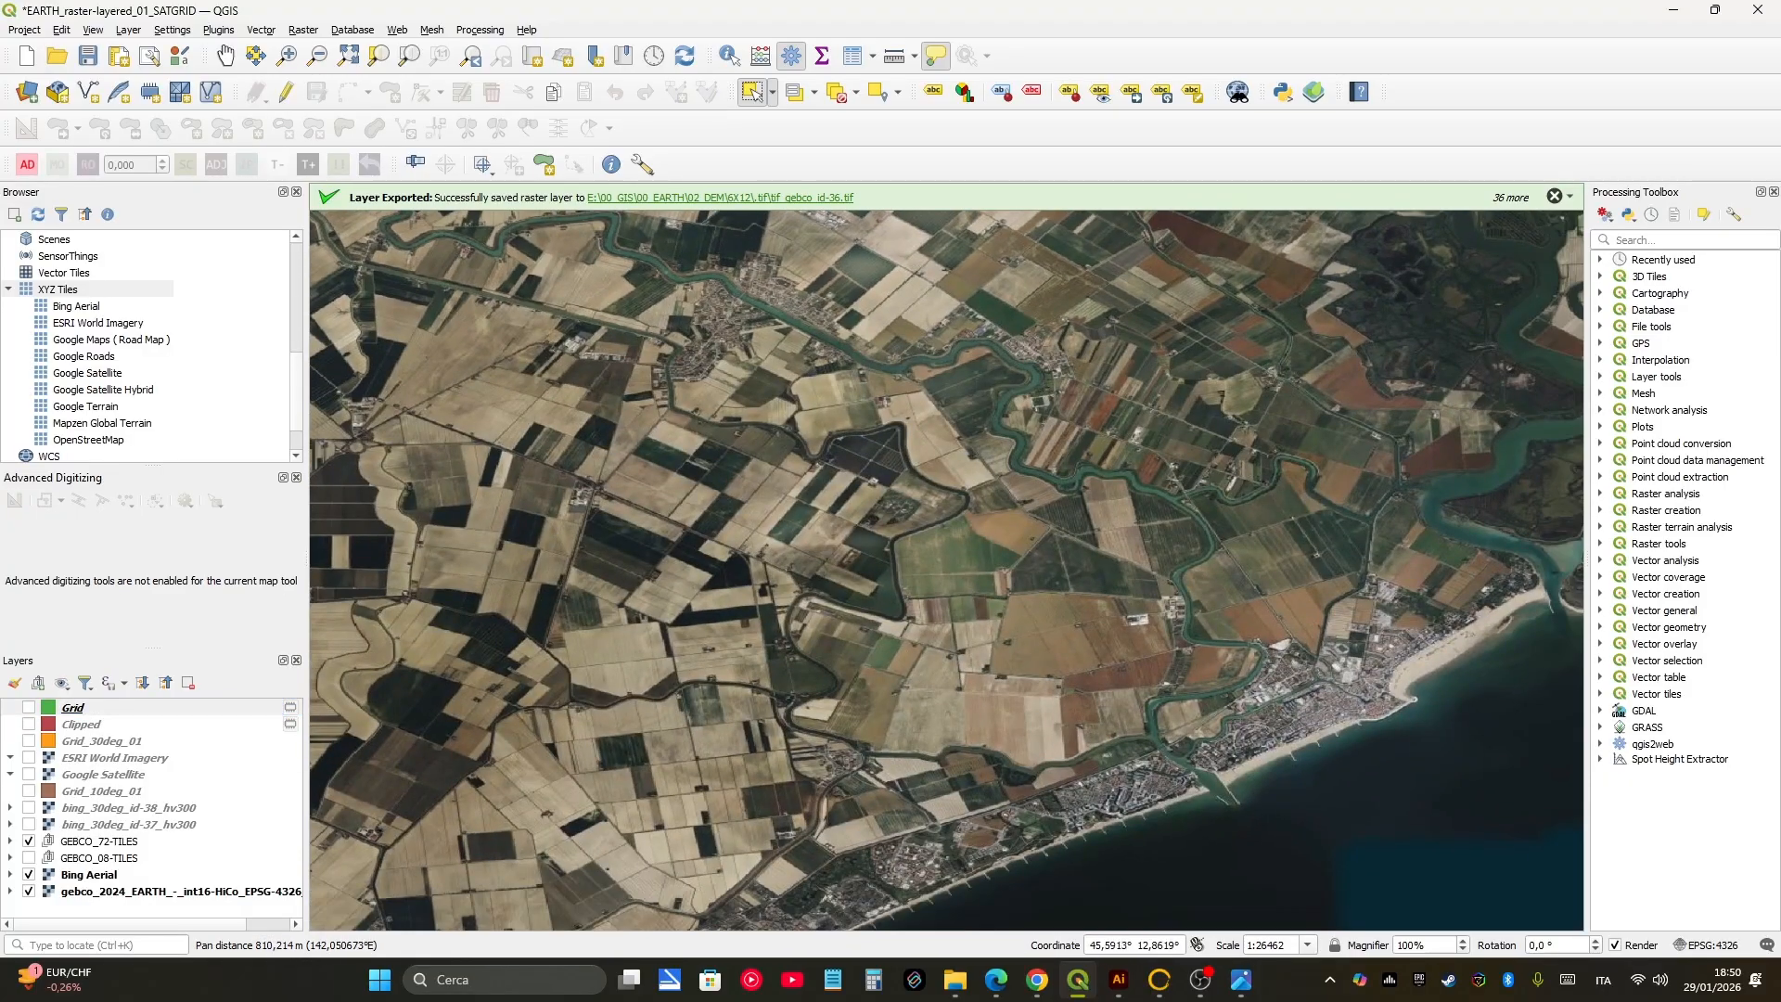
pyautogui.click(1329, 980)
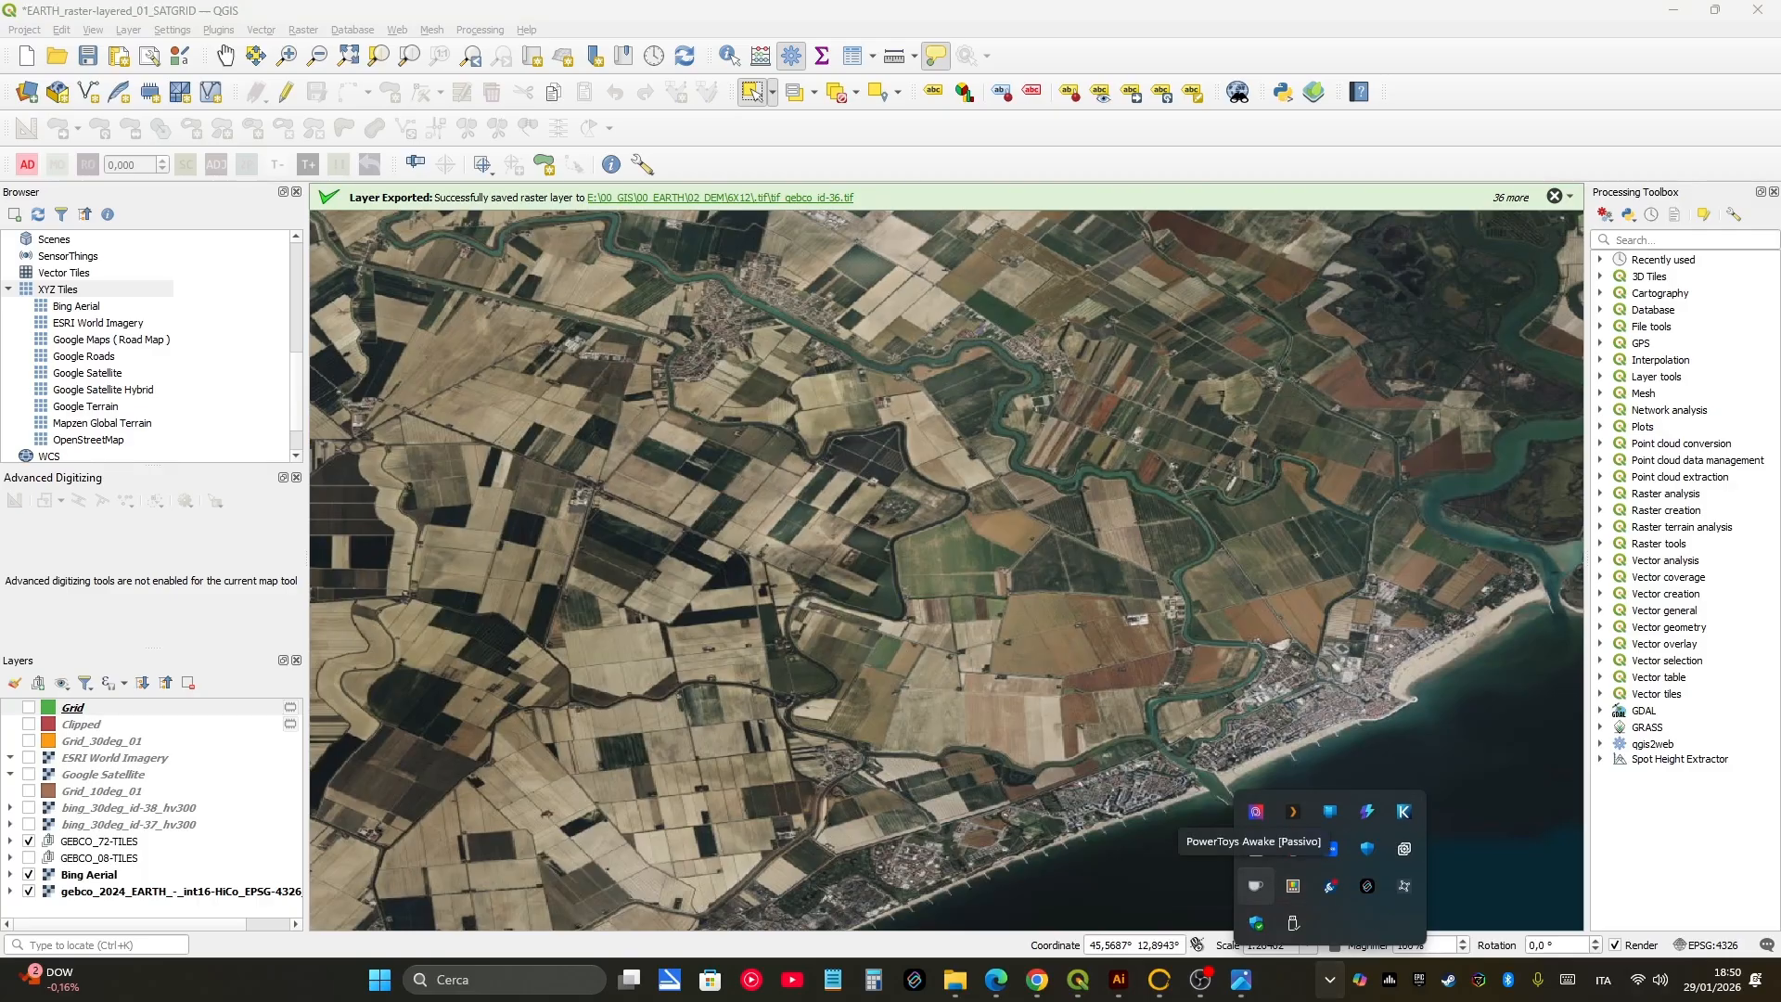
pyautogui.rightClick(1255, 885)
pyautogui.rightClick(1258, 884)
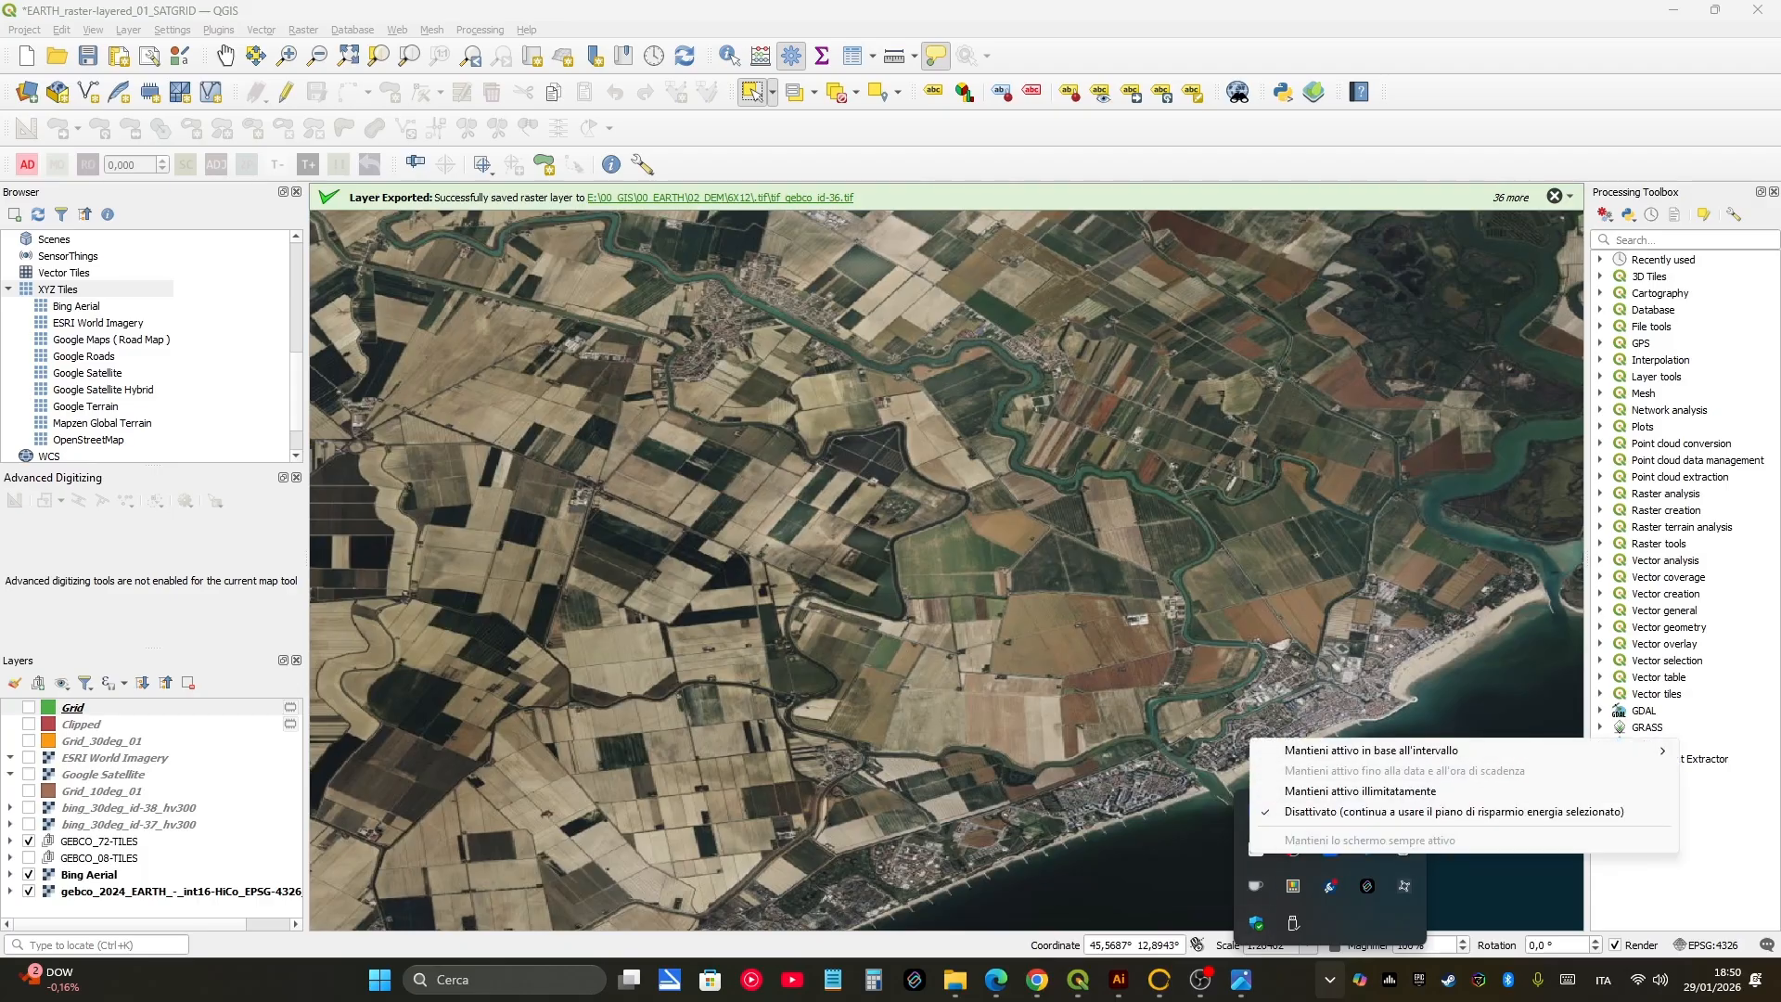
pyautogui.click(1113, 663)
pyautogui.click(1114, 663)
# Step: Search the computer's apps for power and launch PowerToys (Preview)
pyautogui.press('super')
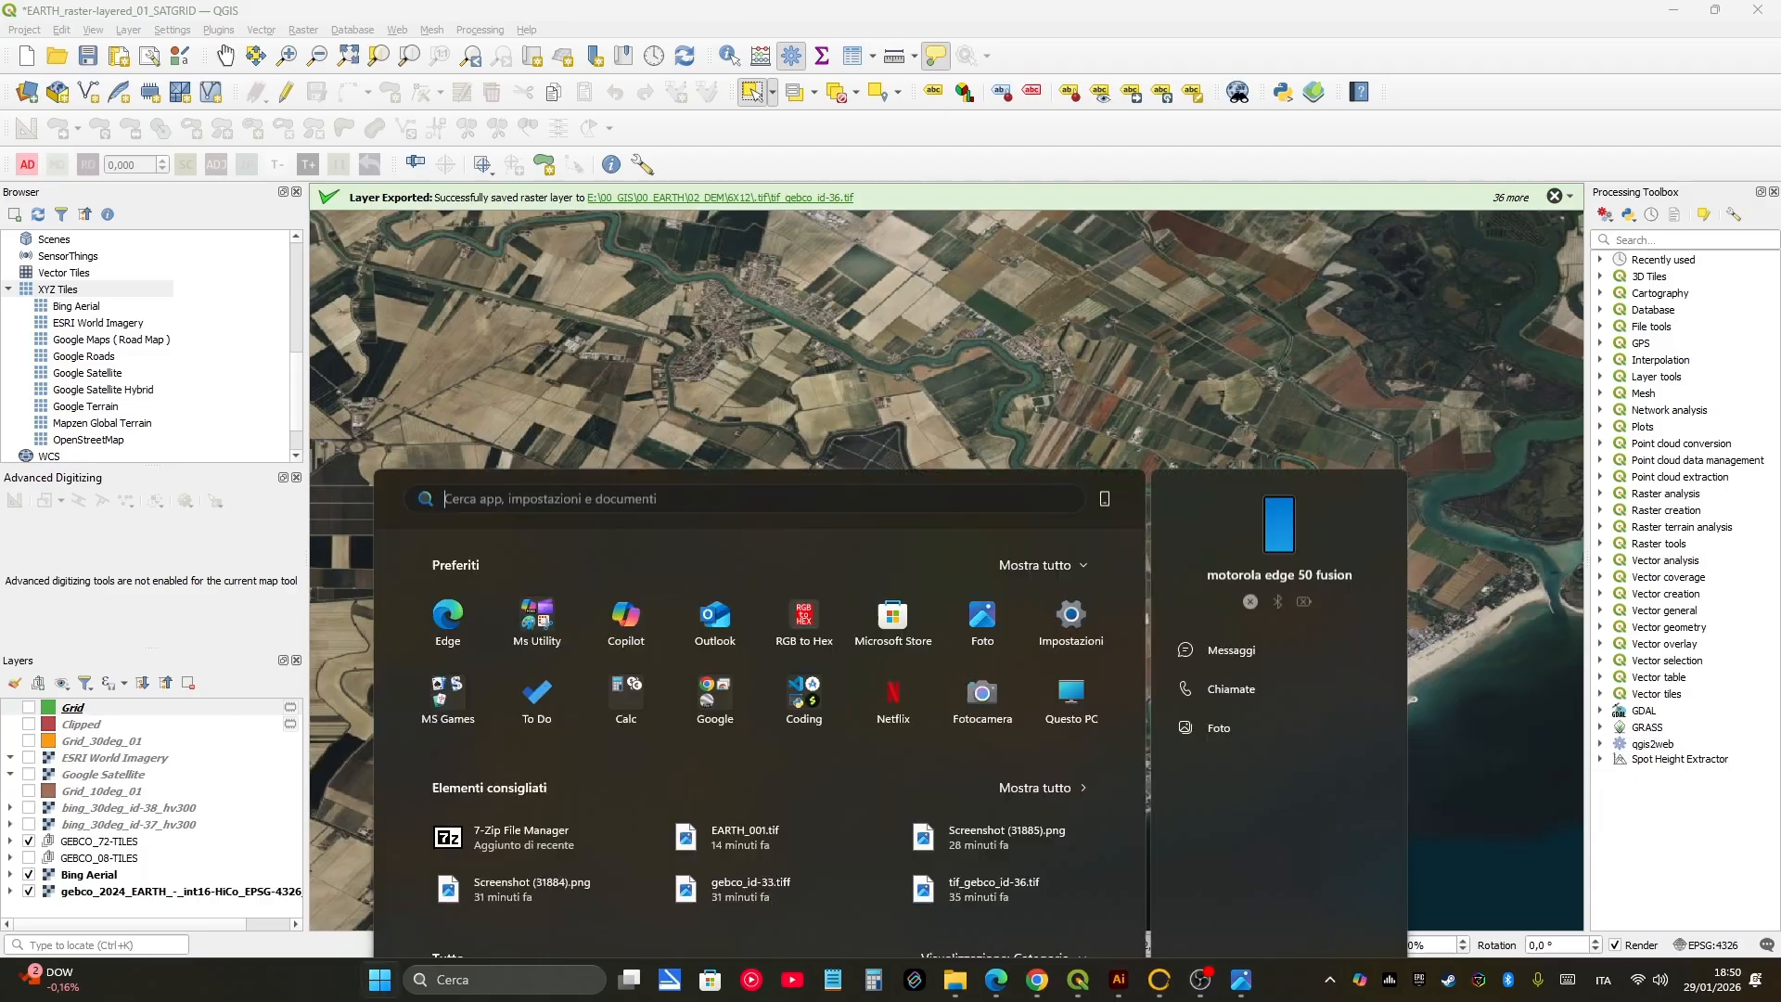
pyautogui.write('power')
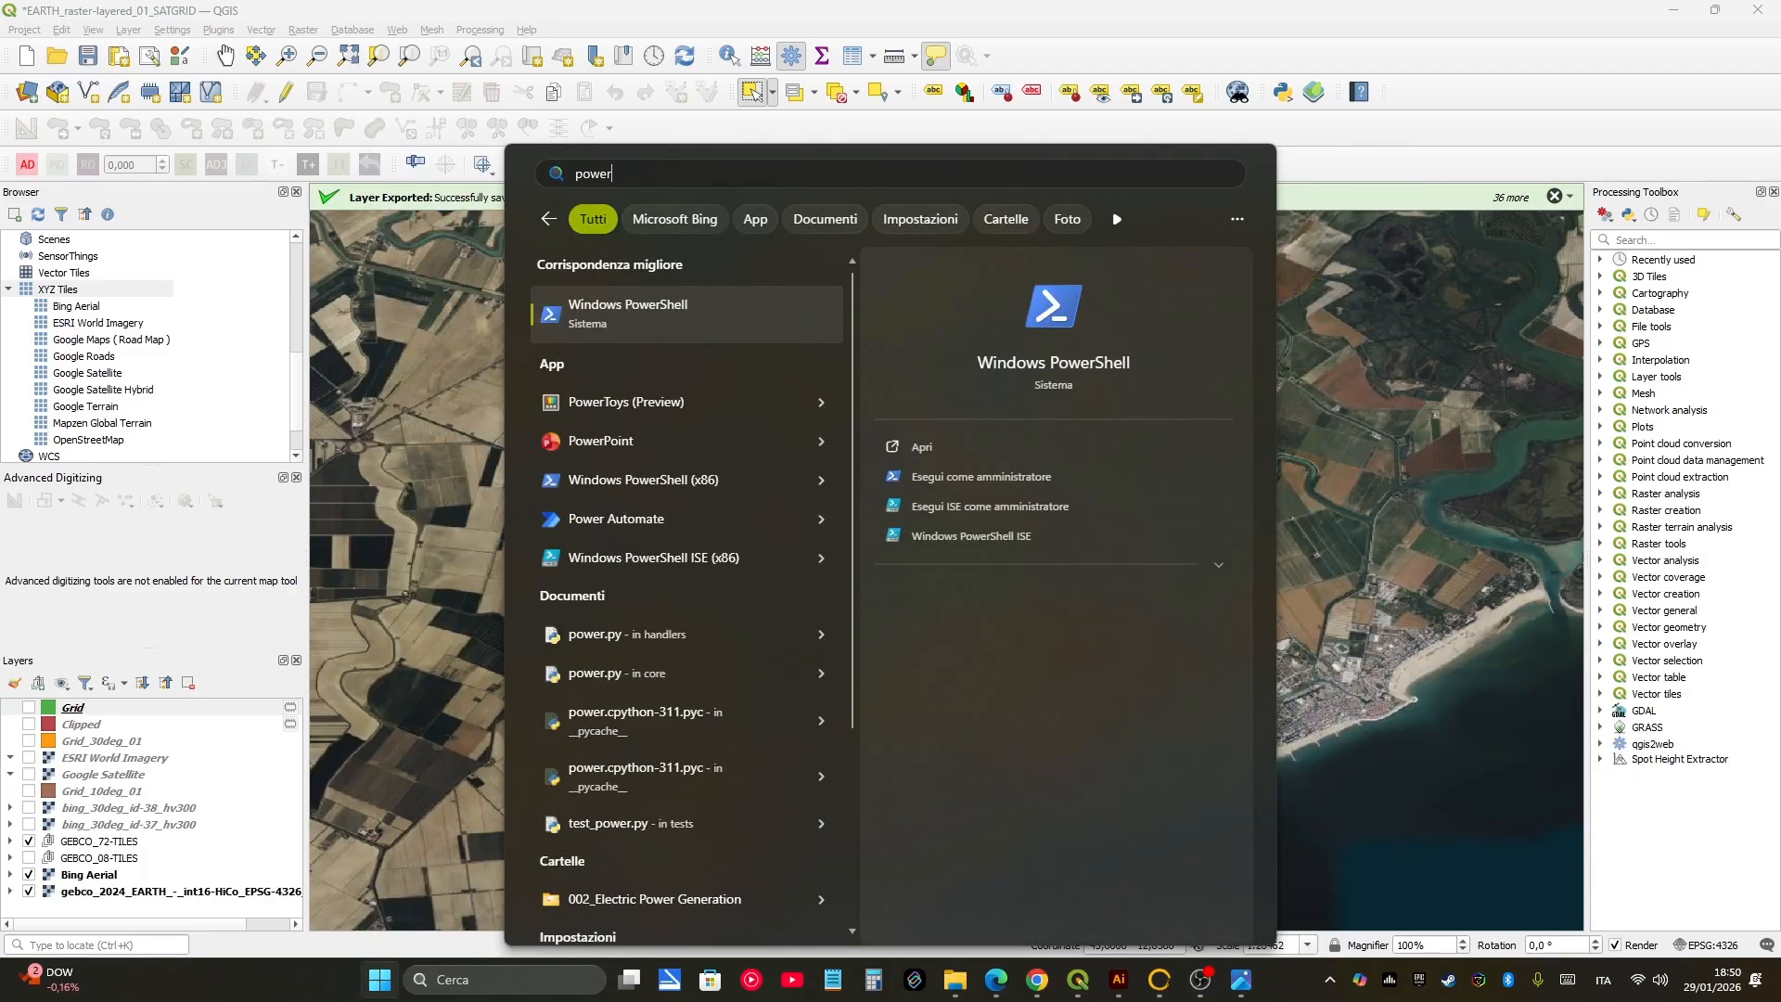
pyautogui.press('Down')
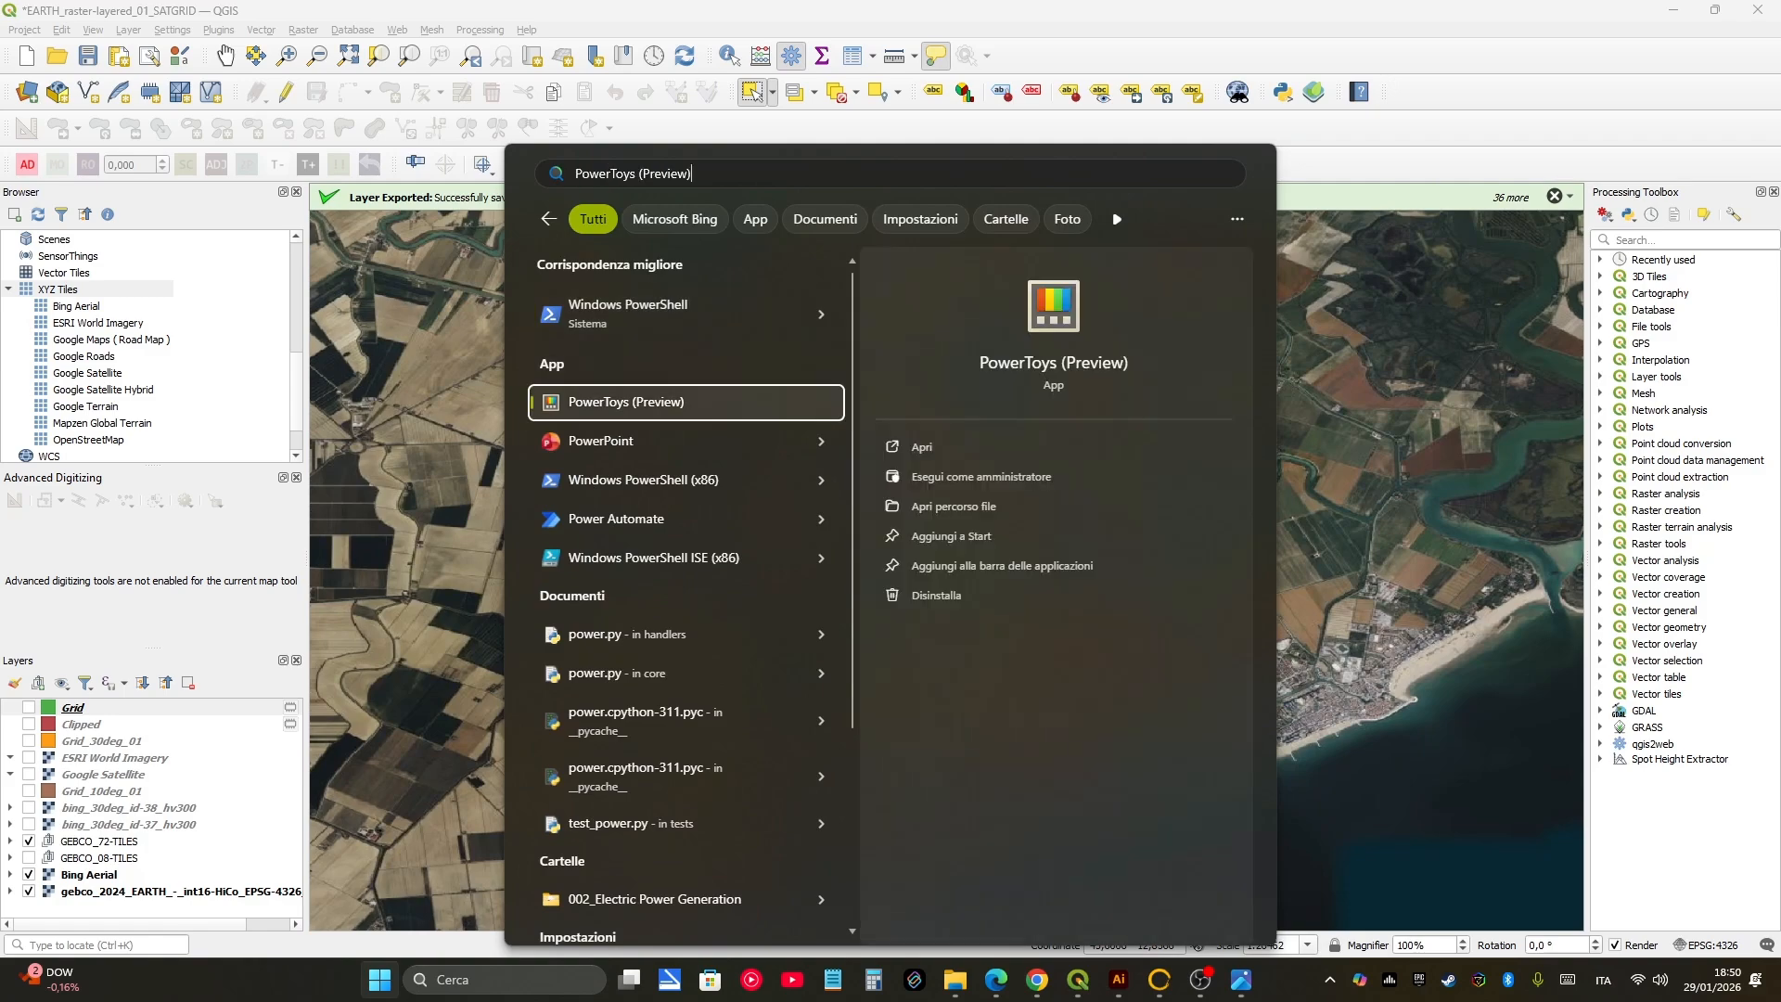
pyautogui.press('Return')
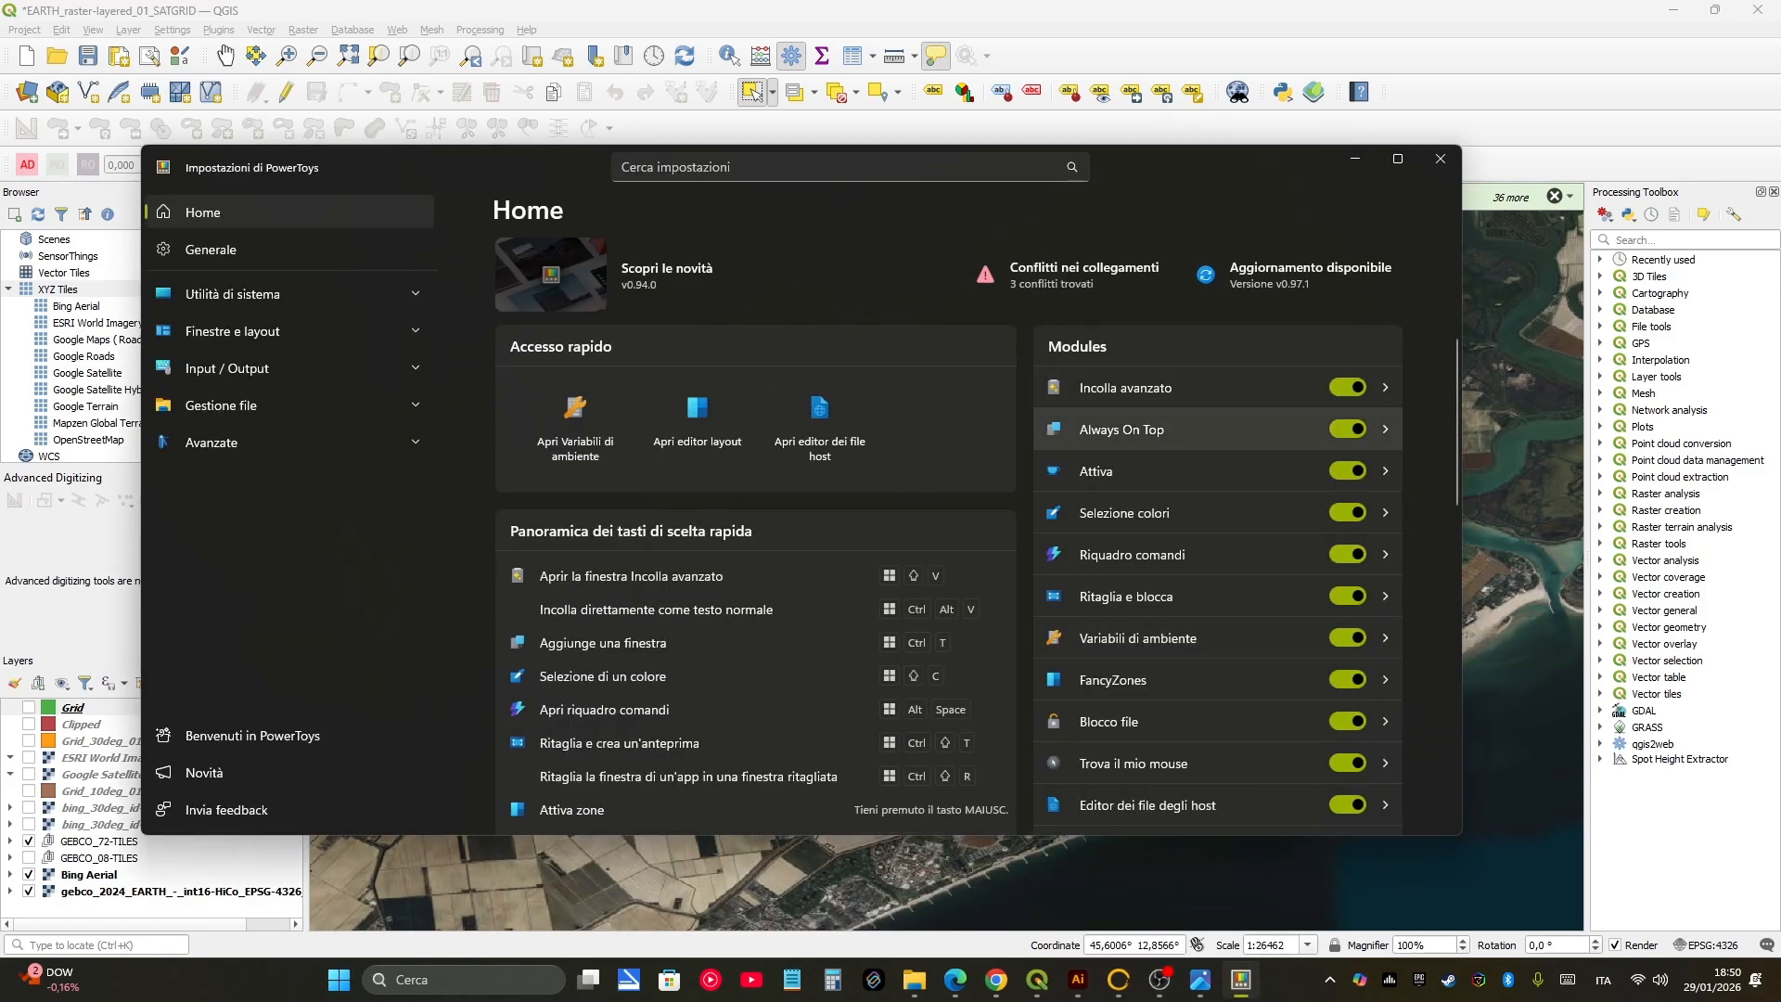
# Step: Browse the PowerToys modules, view the Selezione colori settings with its activation shortcut, and minimise the window
pyautogui.scroll(-4, 1206, 612)
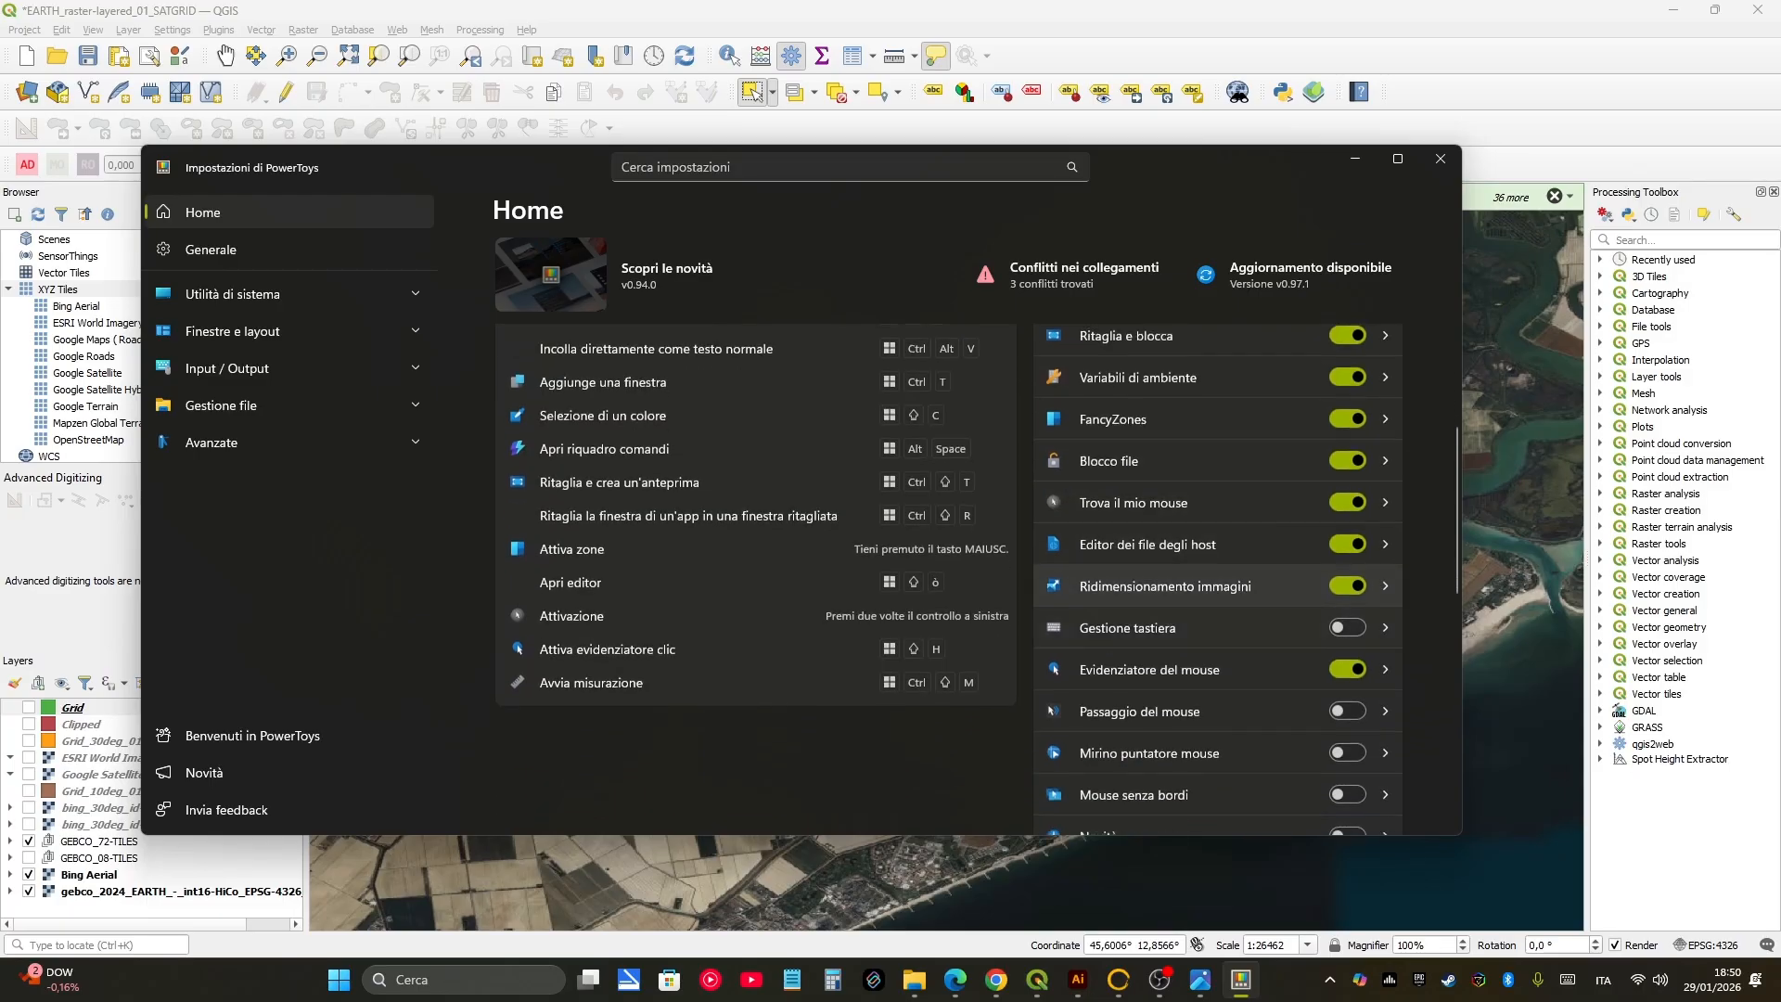
pyautogui.scroll(-3, 1206, 641)
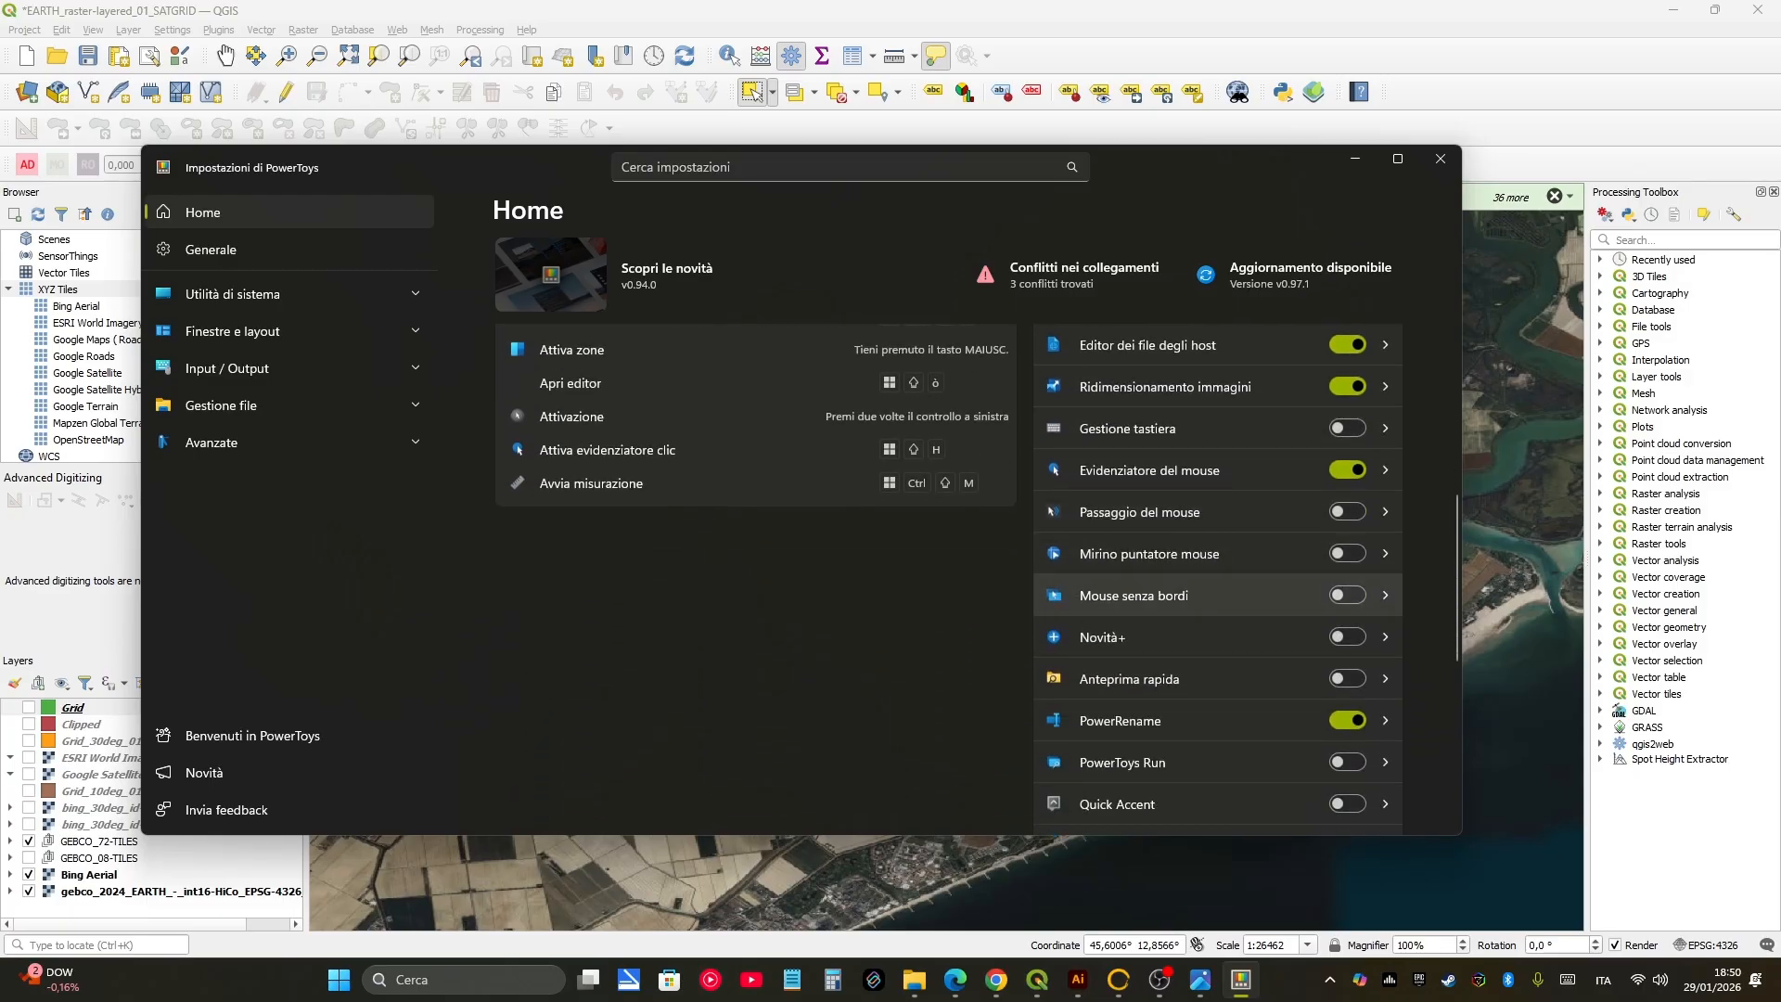
pyautogui.scroll(-2, 1206, 640)
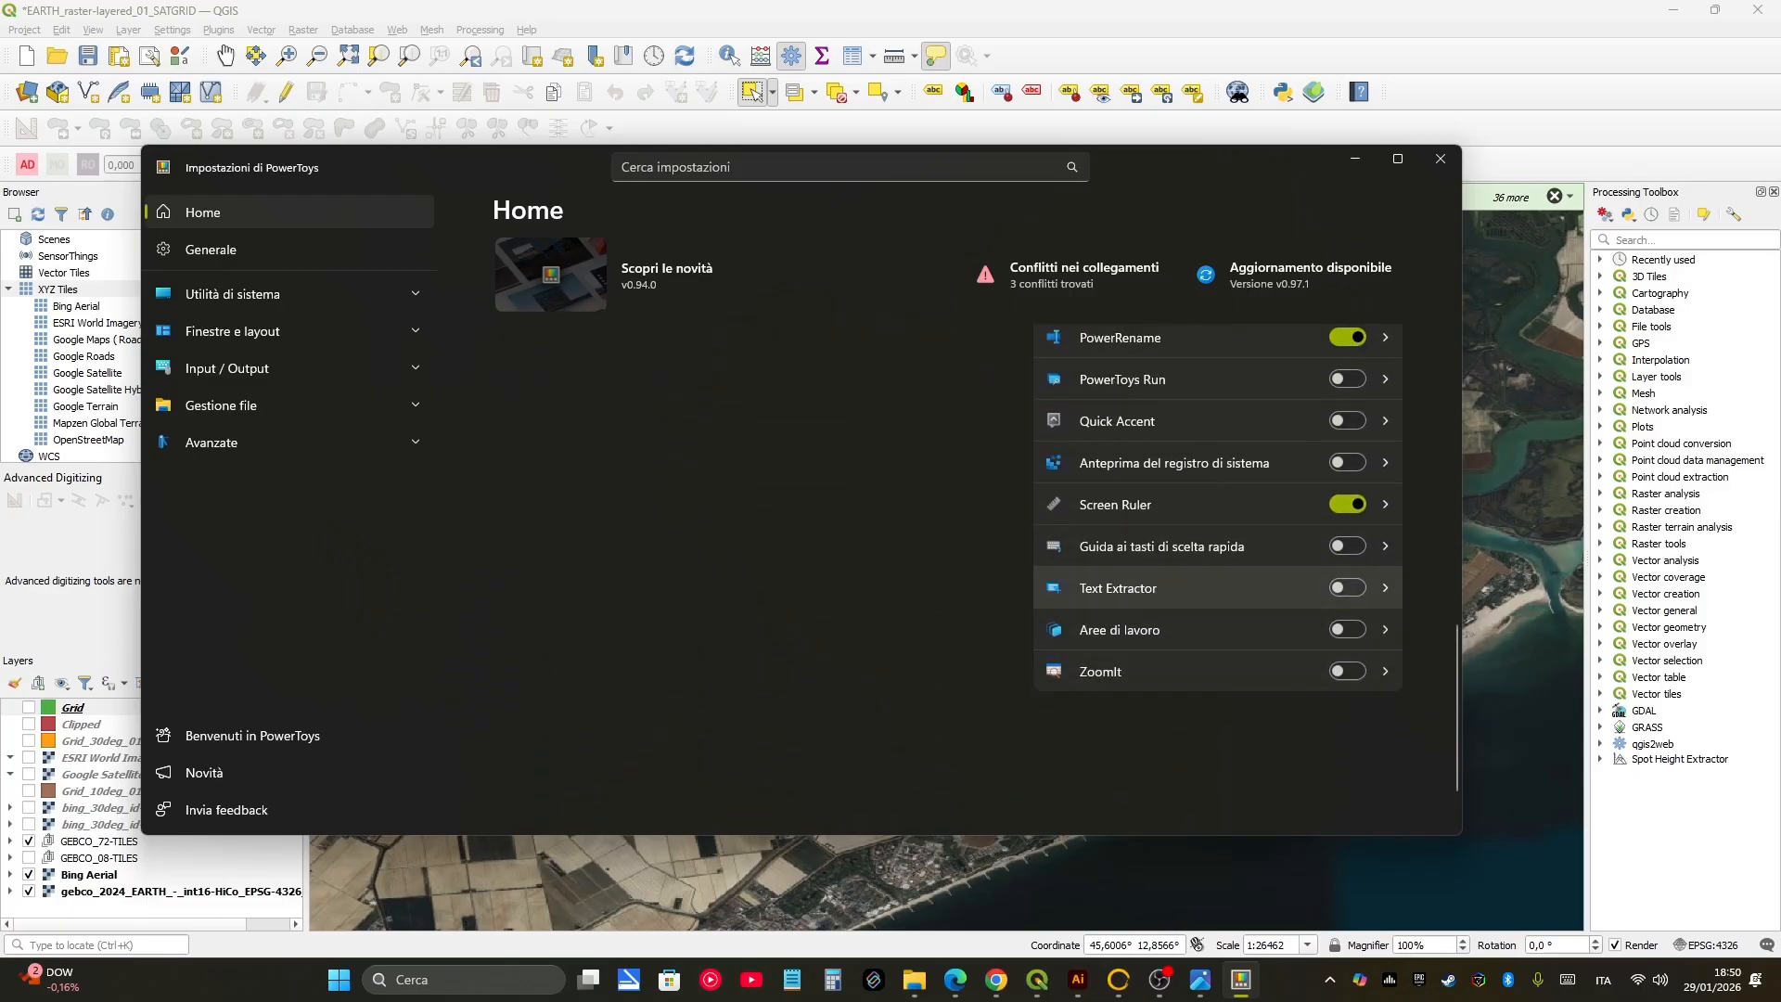
pyautogui.scroll(4, 1206, 584)
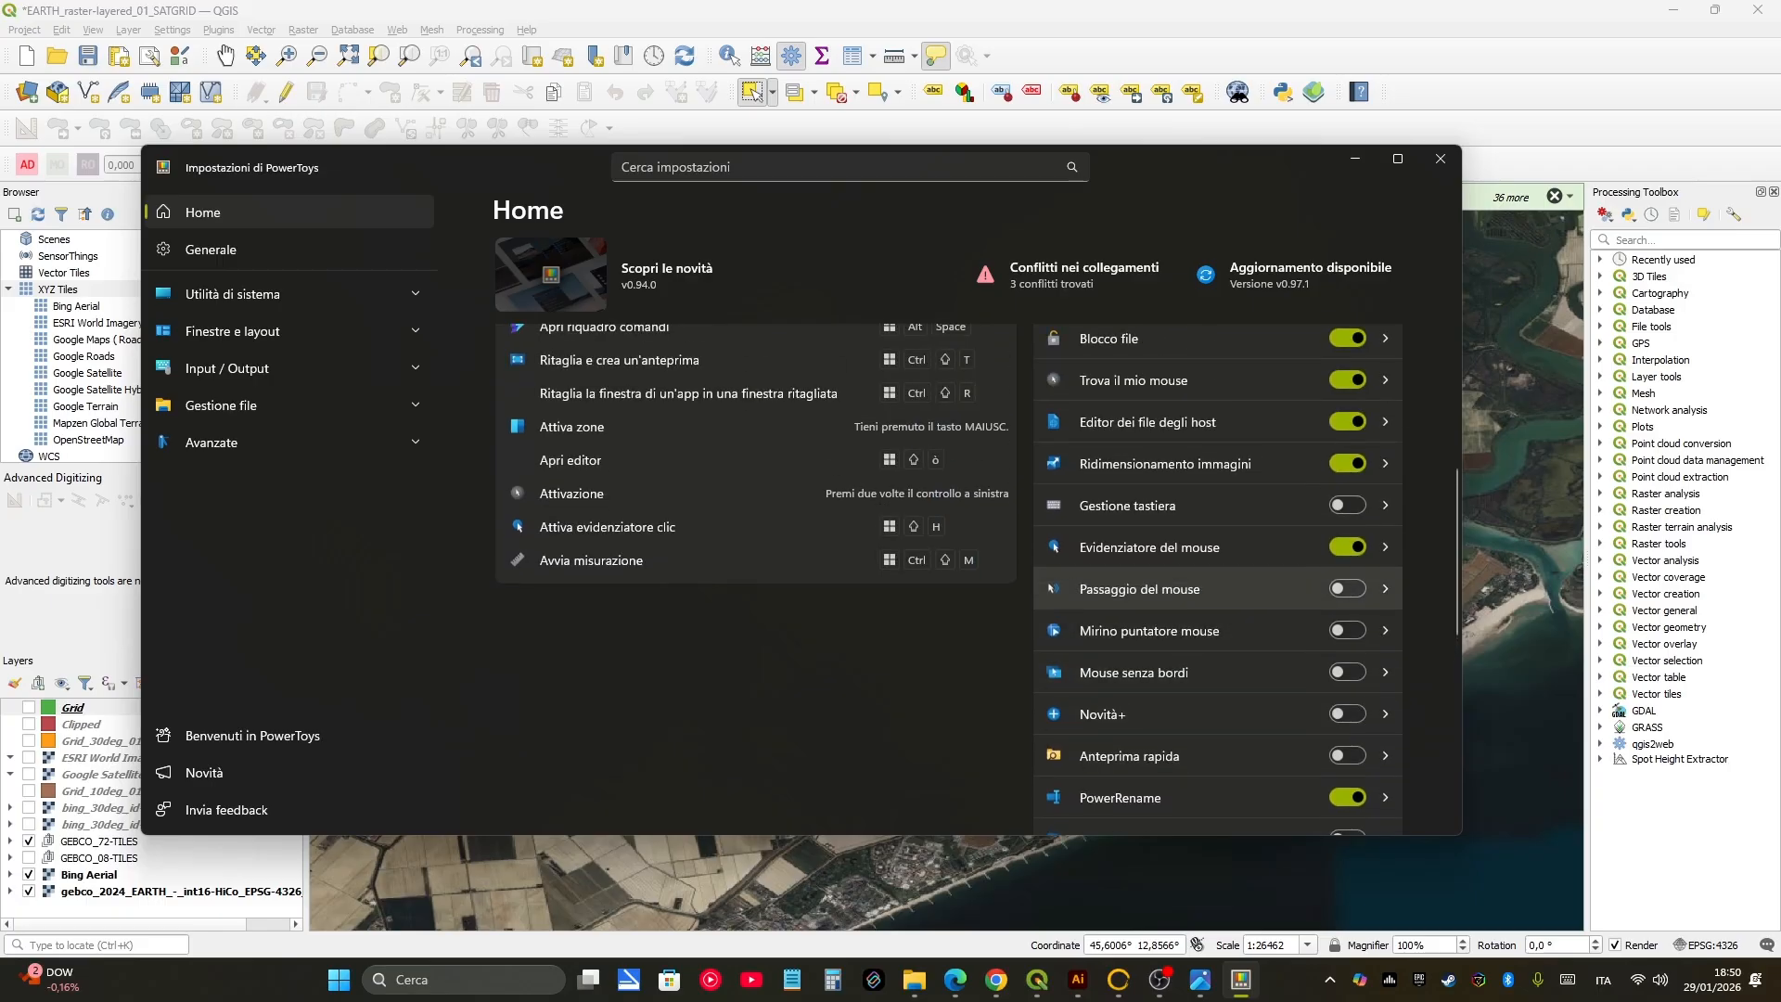
pyautogui.scroll(5, 1206, 529)
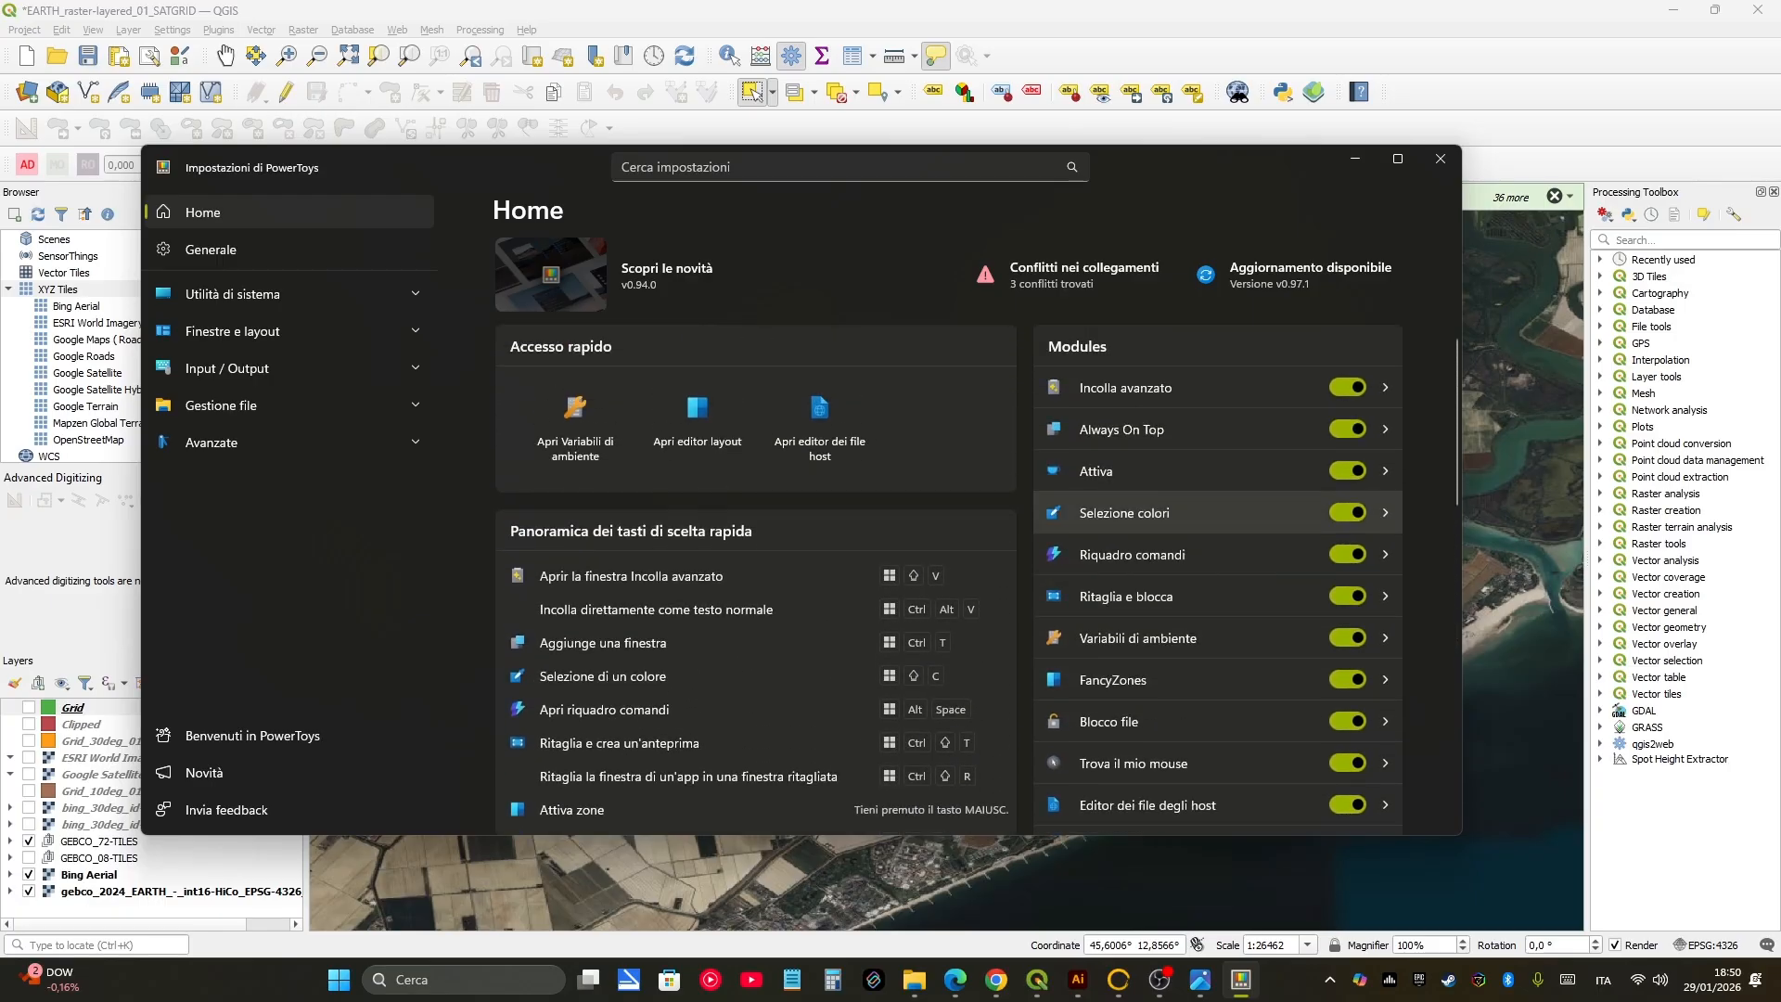
pyautogui.scroll(-2, 1206, 442)
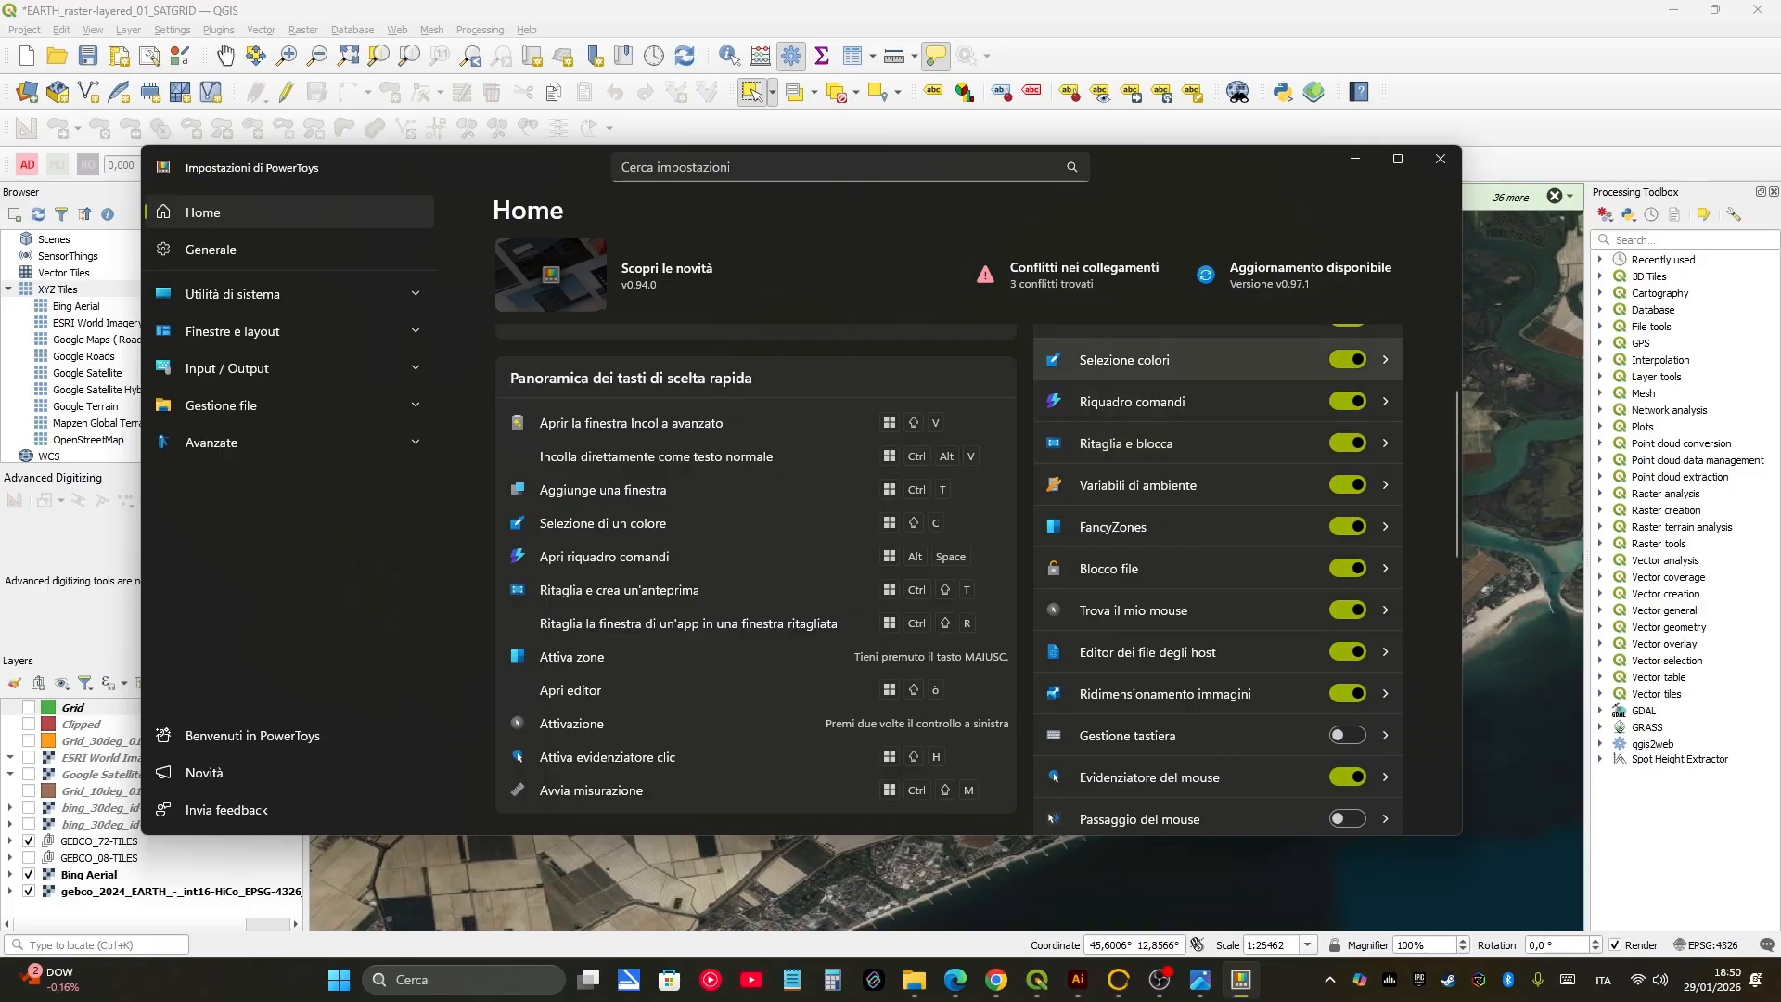
pyautogui.click(1206, 360)
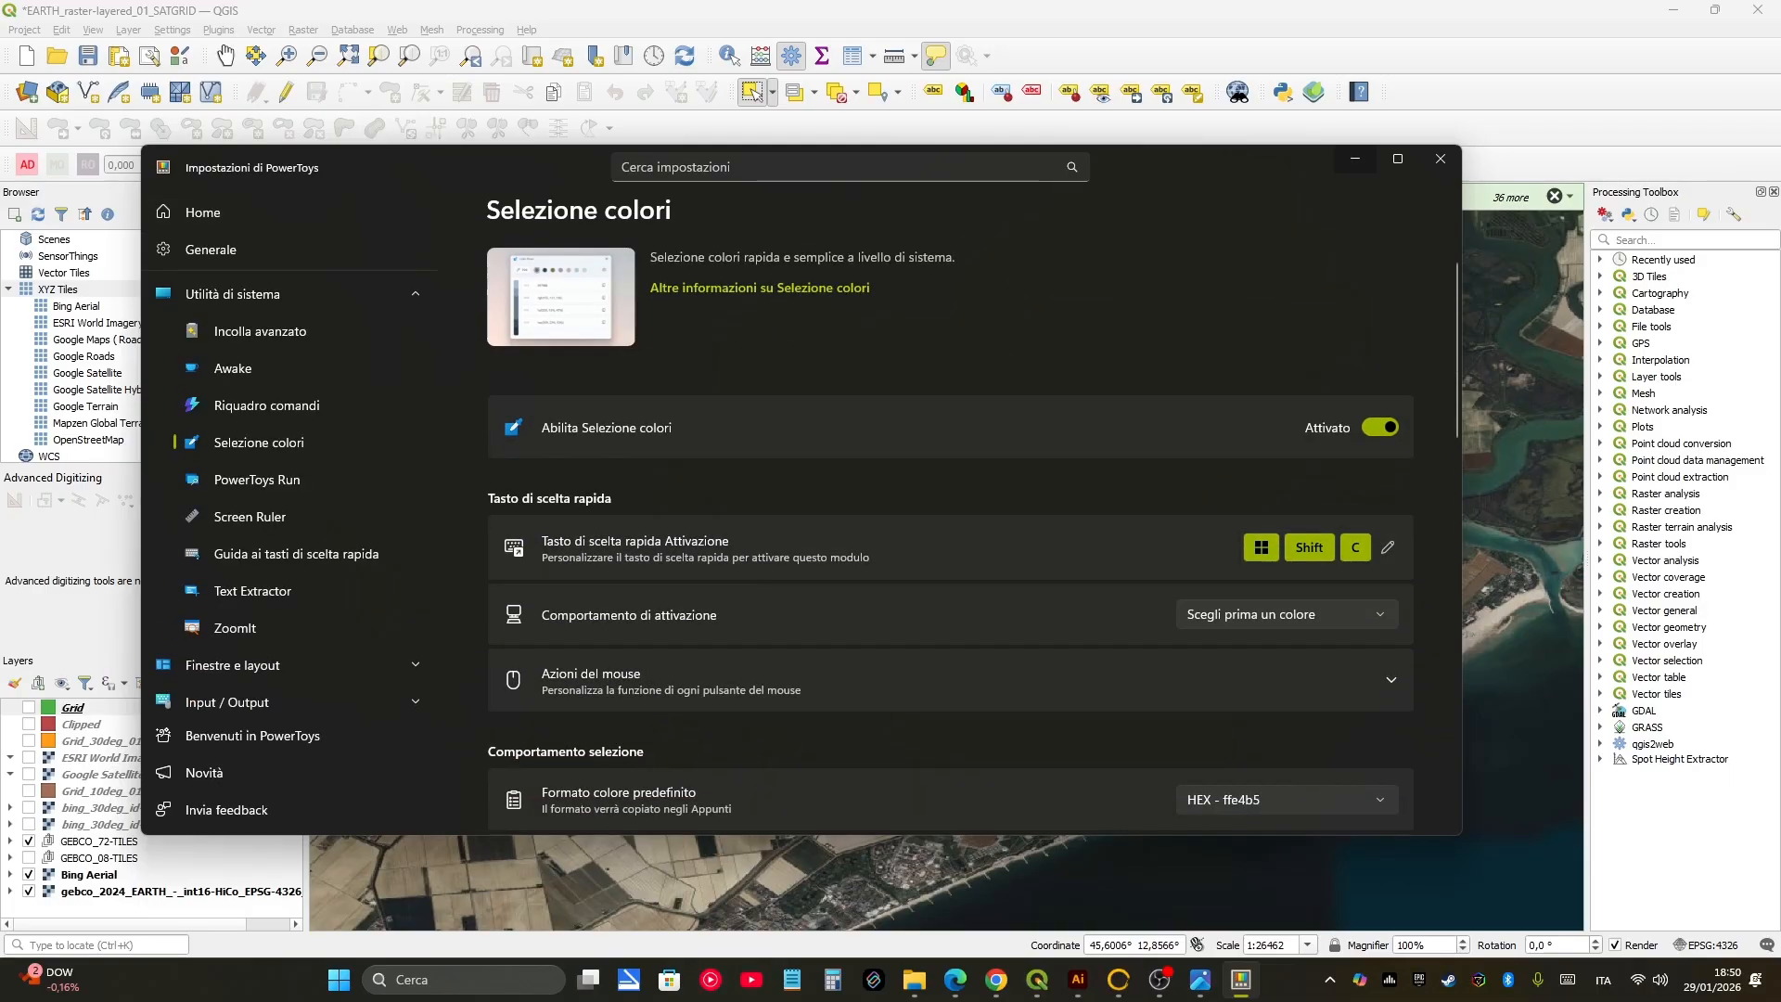
pyautogui.click(1355, 159)
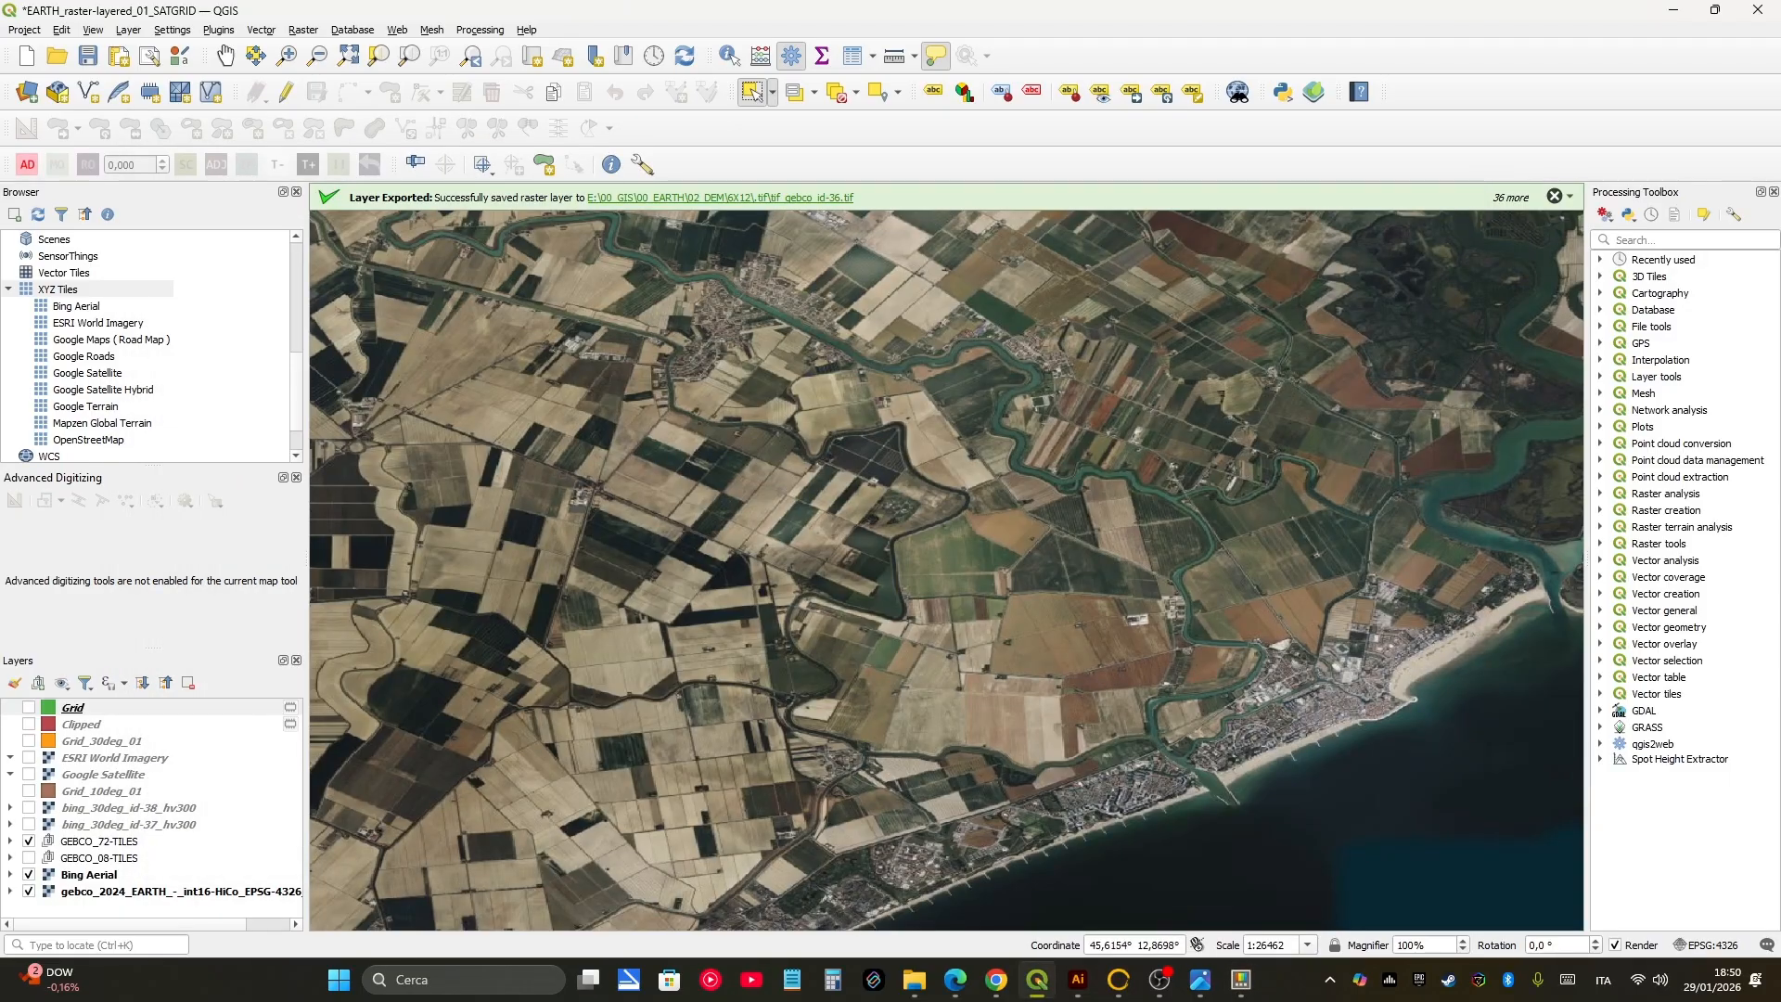
# Step: Sample the colour of a pale farm field in the Bing Aerial imagery with the colour picker and close its result
pyautogui.press('super+shift+c')
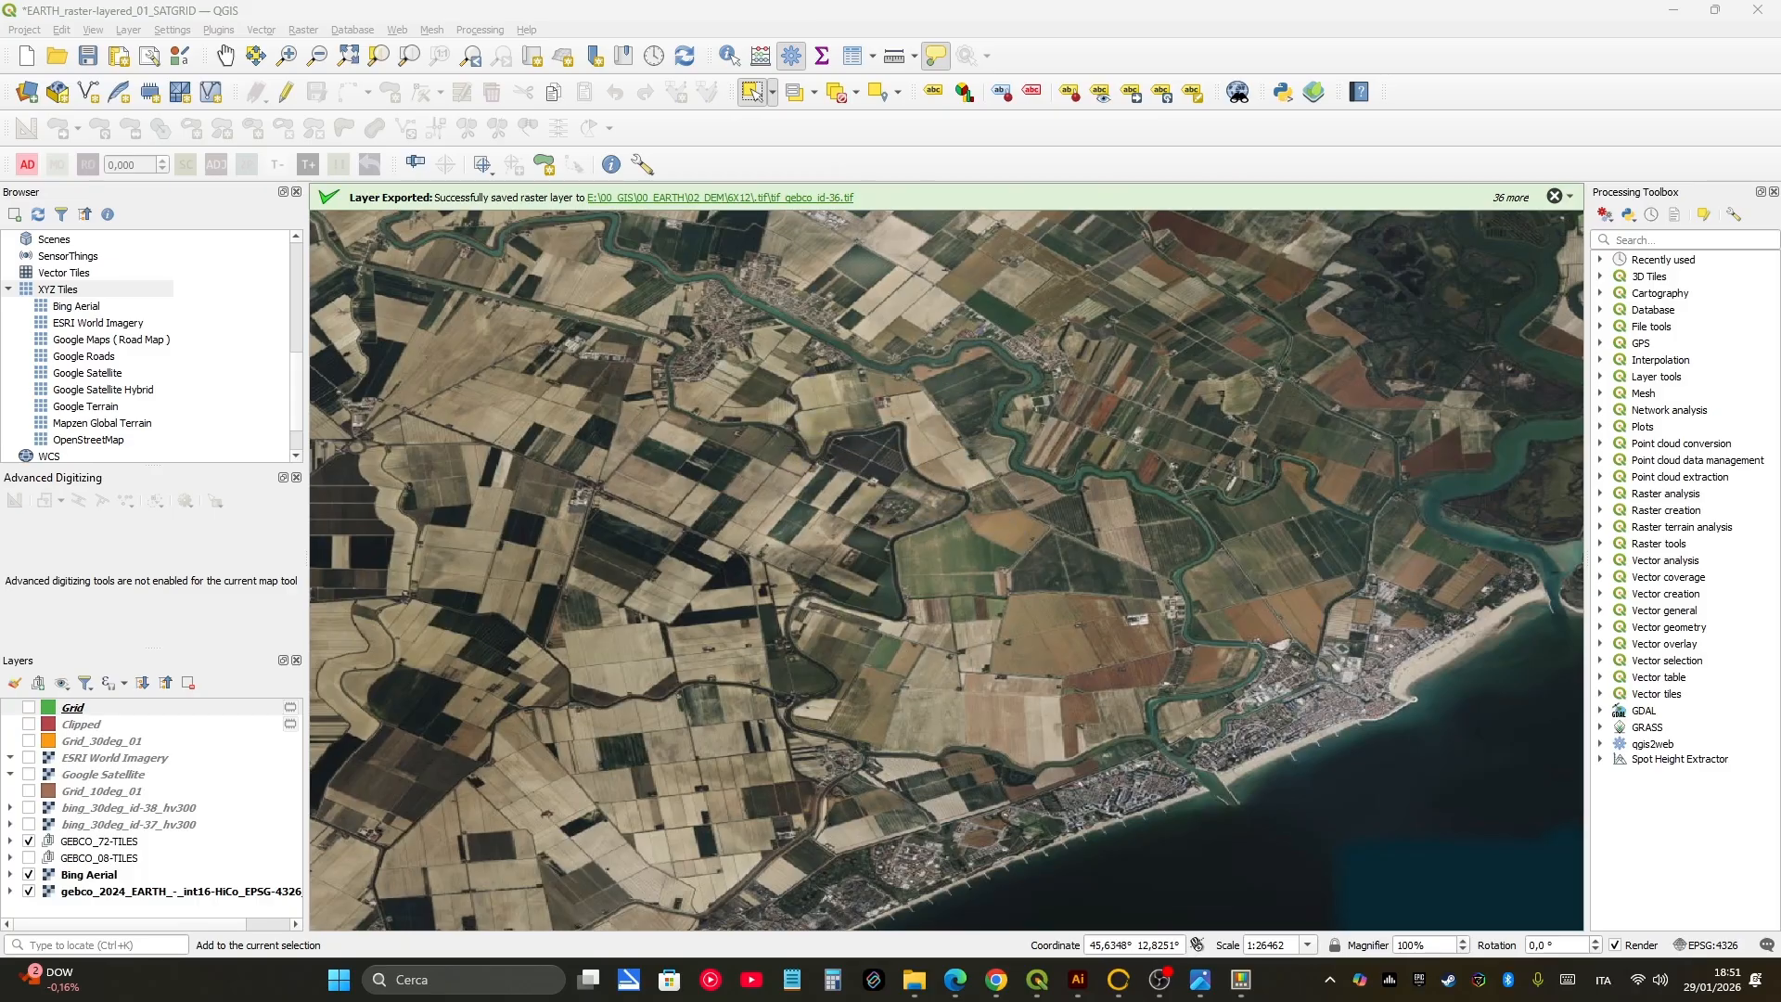
pyautogui.click(923, 453)
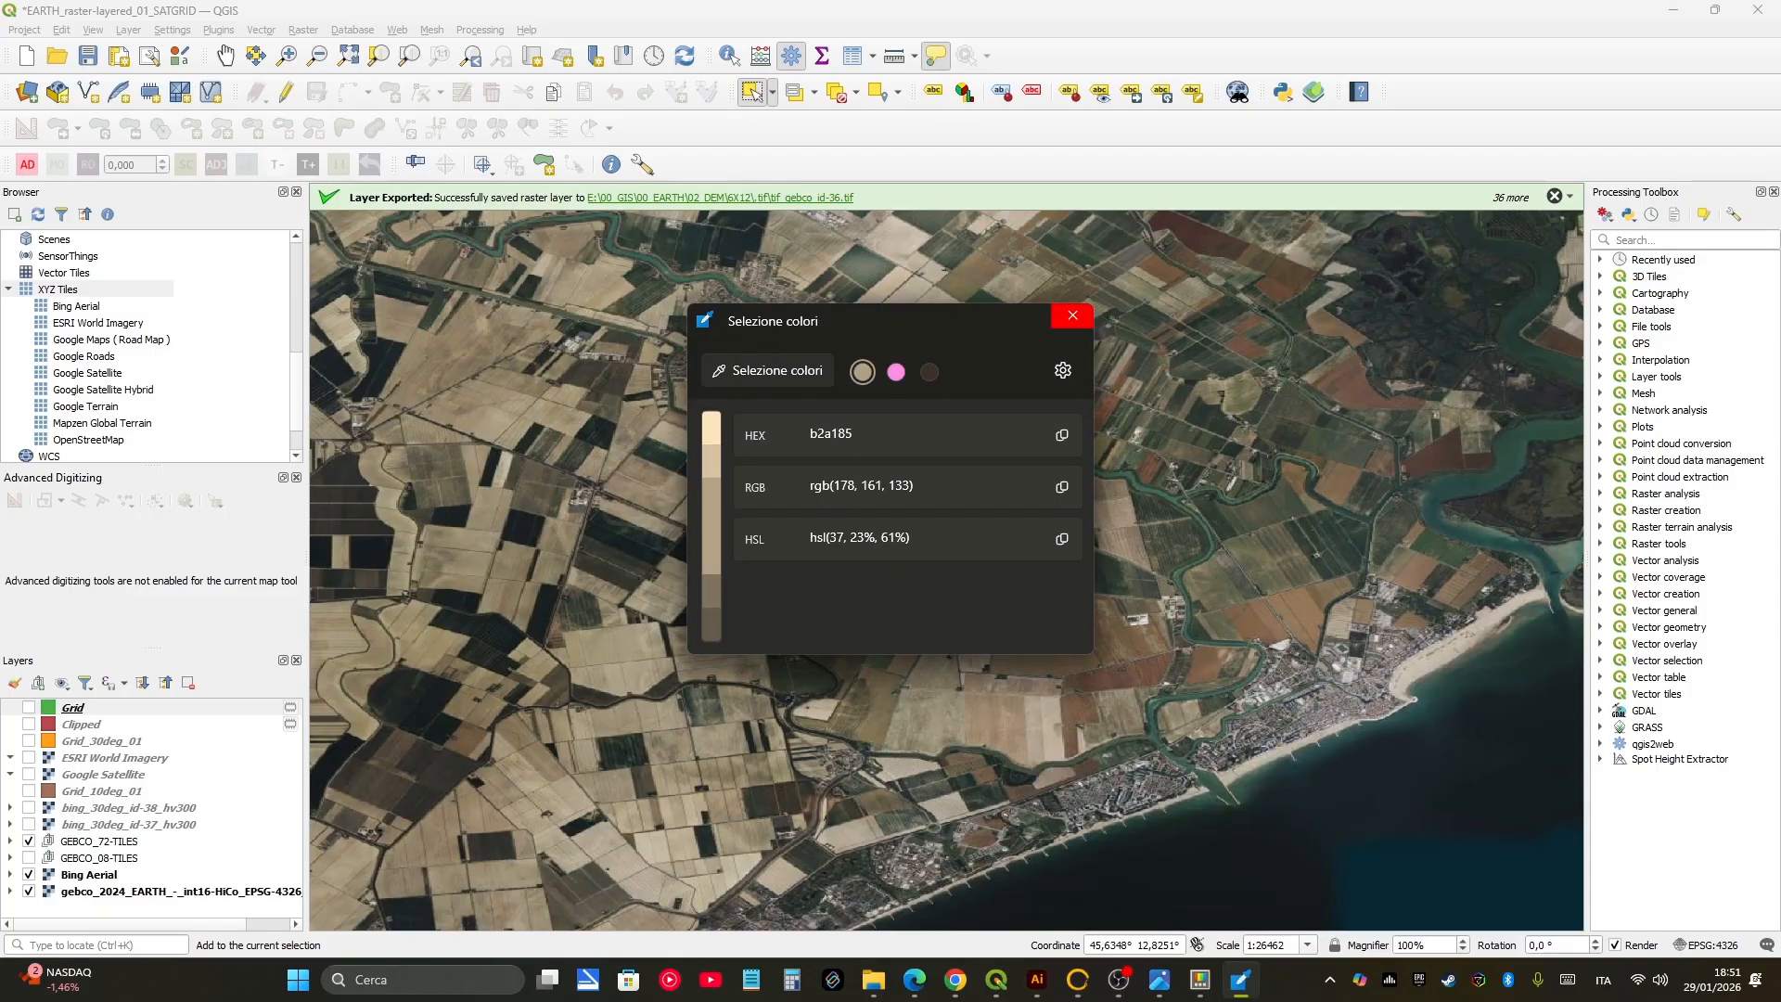
pyautogui.click(1072, 315)
# Step: Sample the colour of the sandy beach on the Adriatic coast with the colour picker and close its result
pyautogui.scroll(-1, 828, 350)
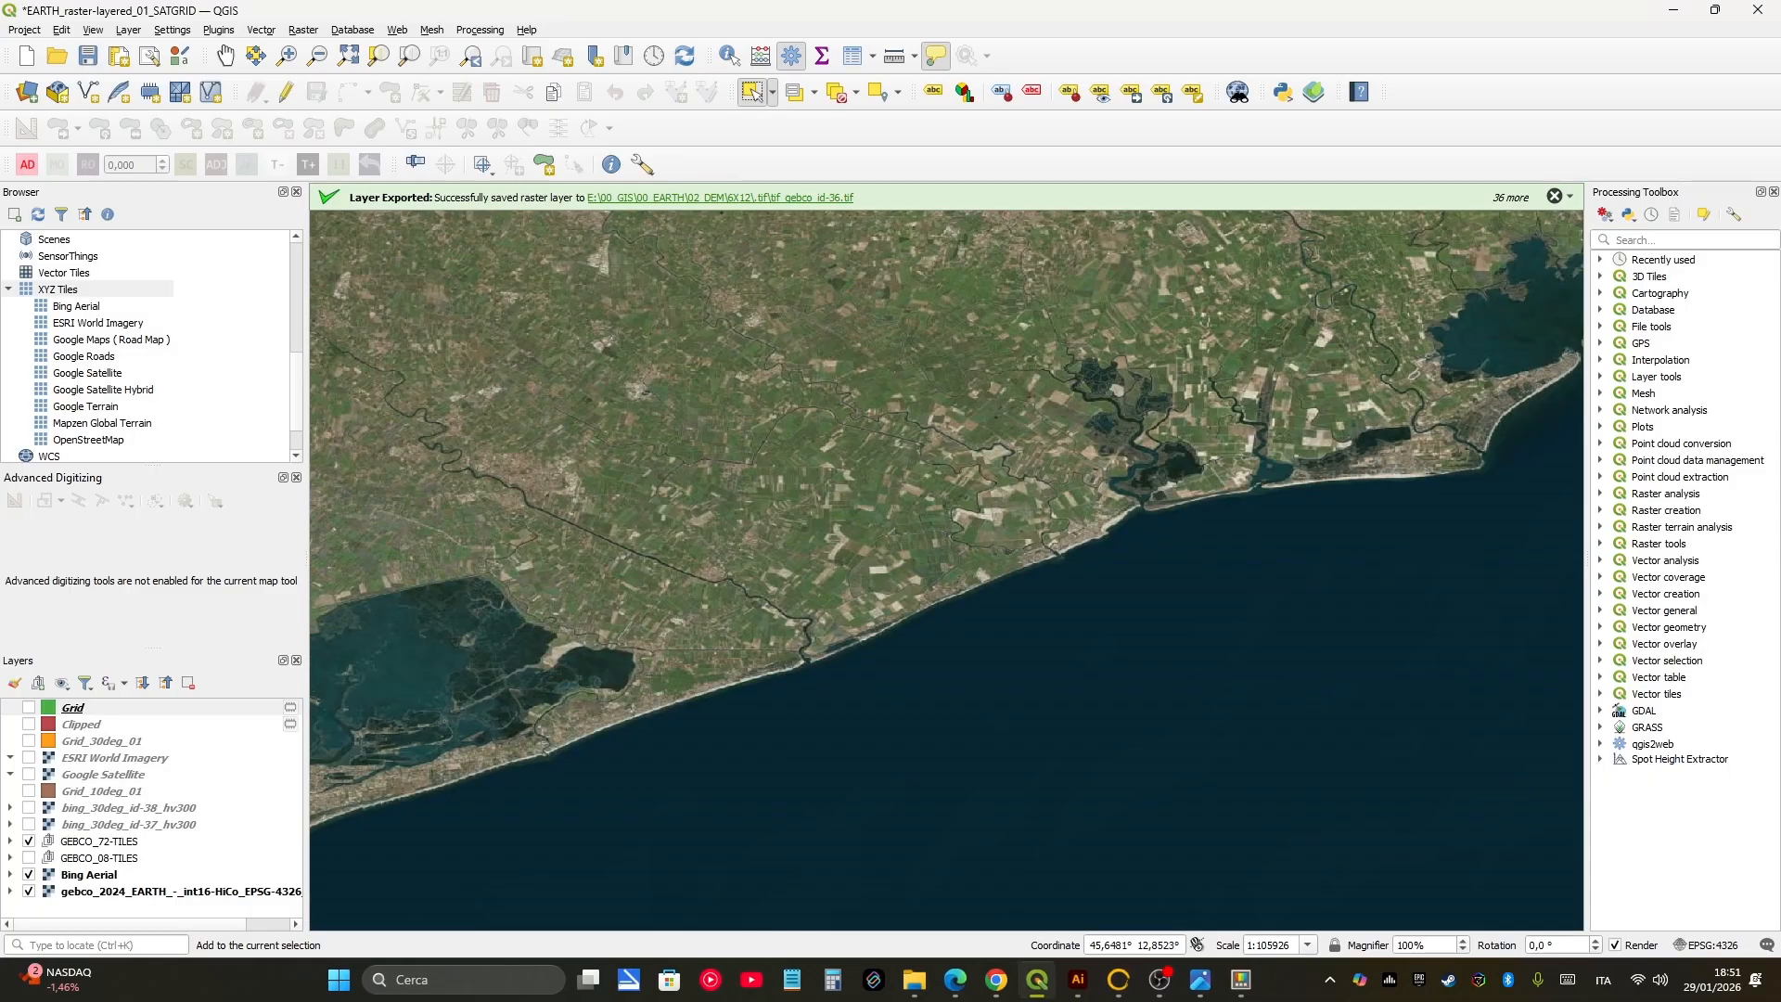
pyautogui.scroll(1, 1299, 598)
pyautogui.moveTo(1206, 584); pyautogui.dragTo(1373, 642, button='middle')
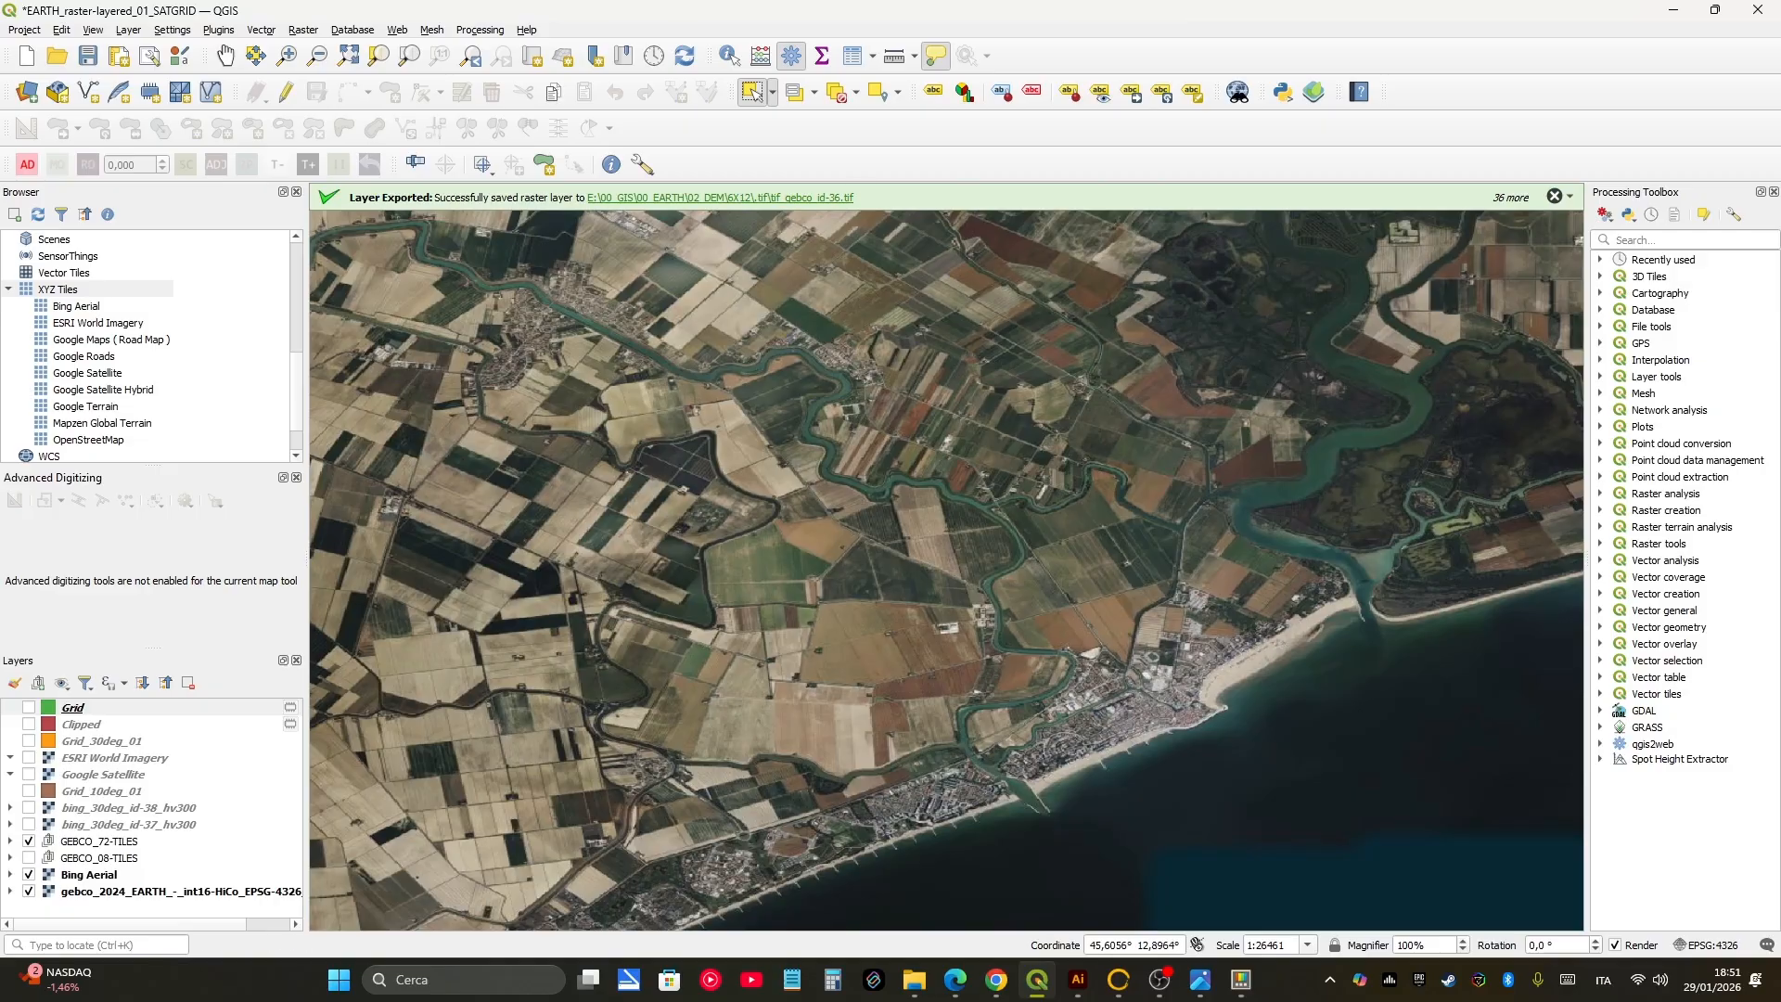
pyautogui.press('super+shift+c')
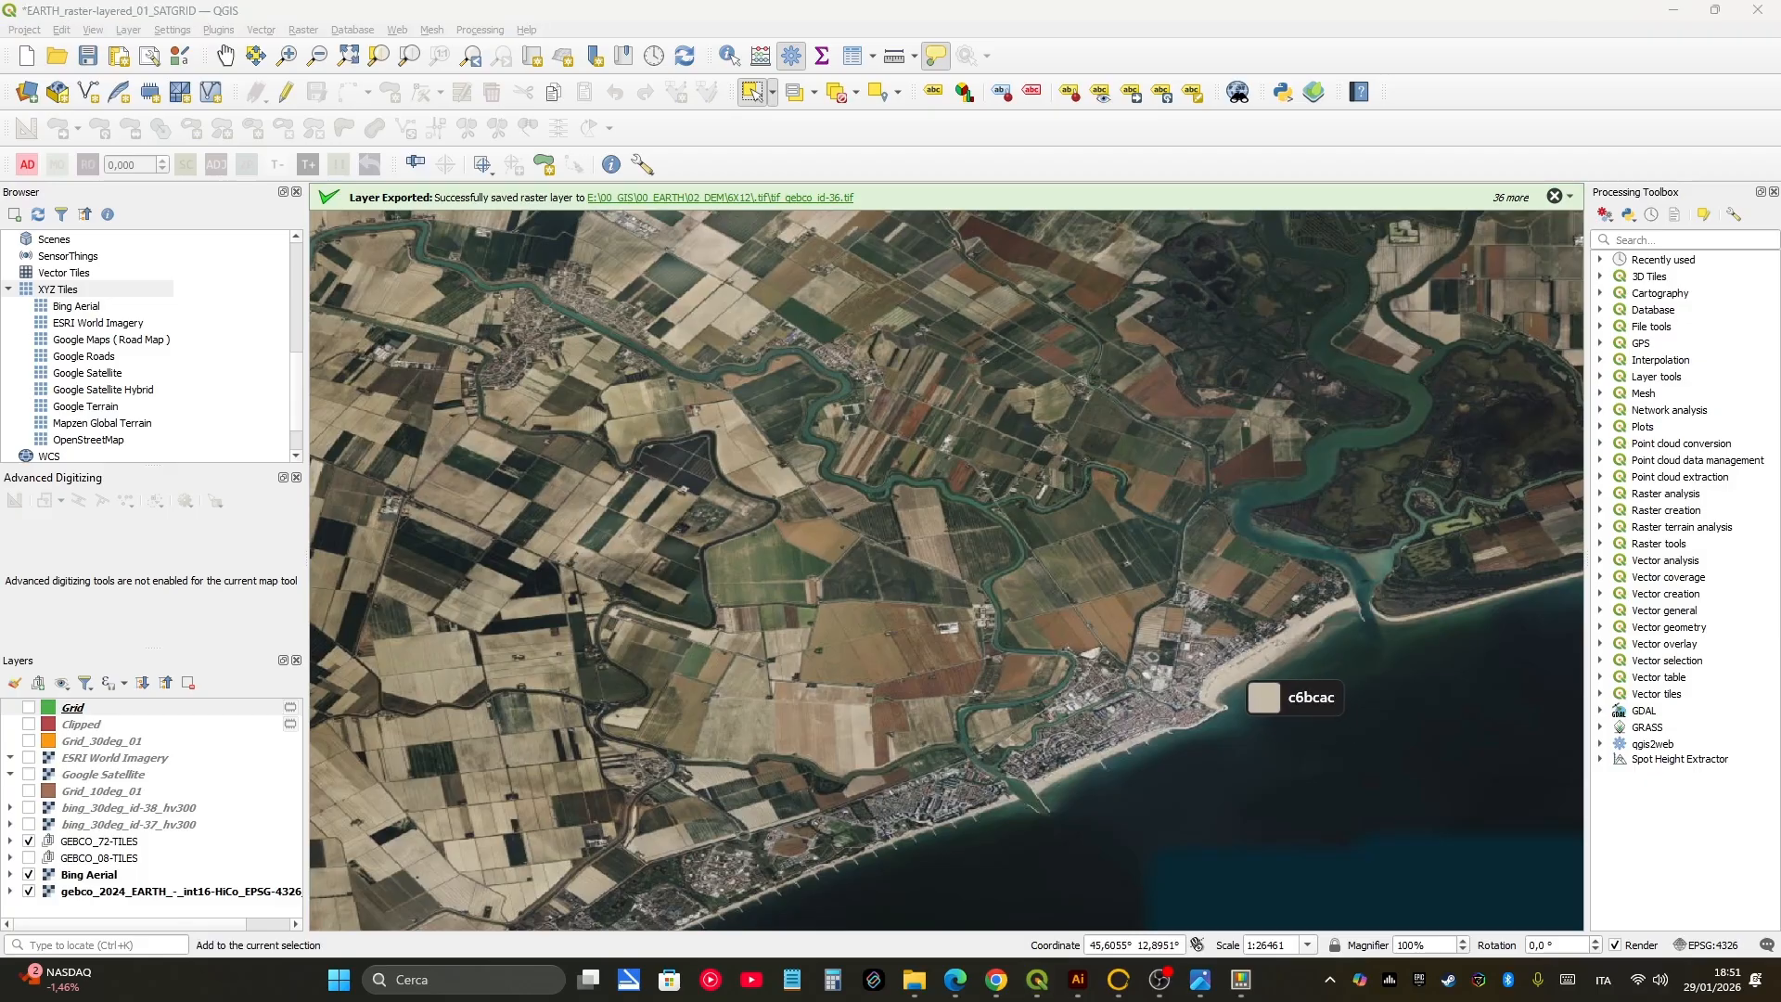
pyautogui.click(1226, 698)
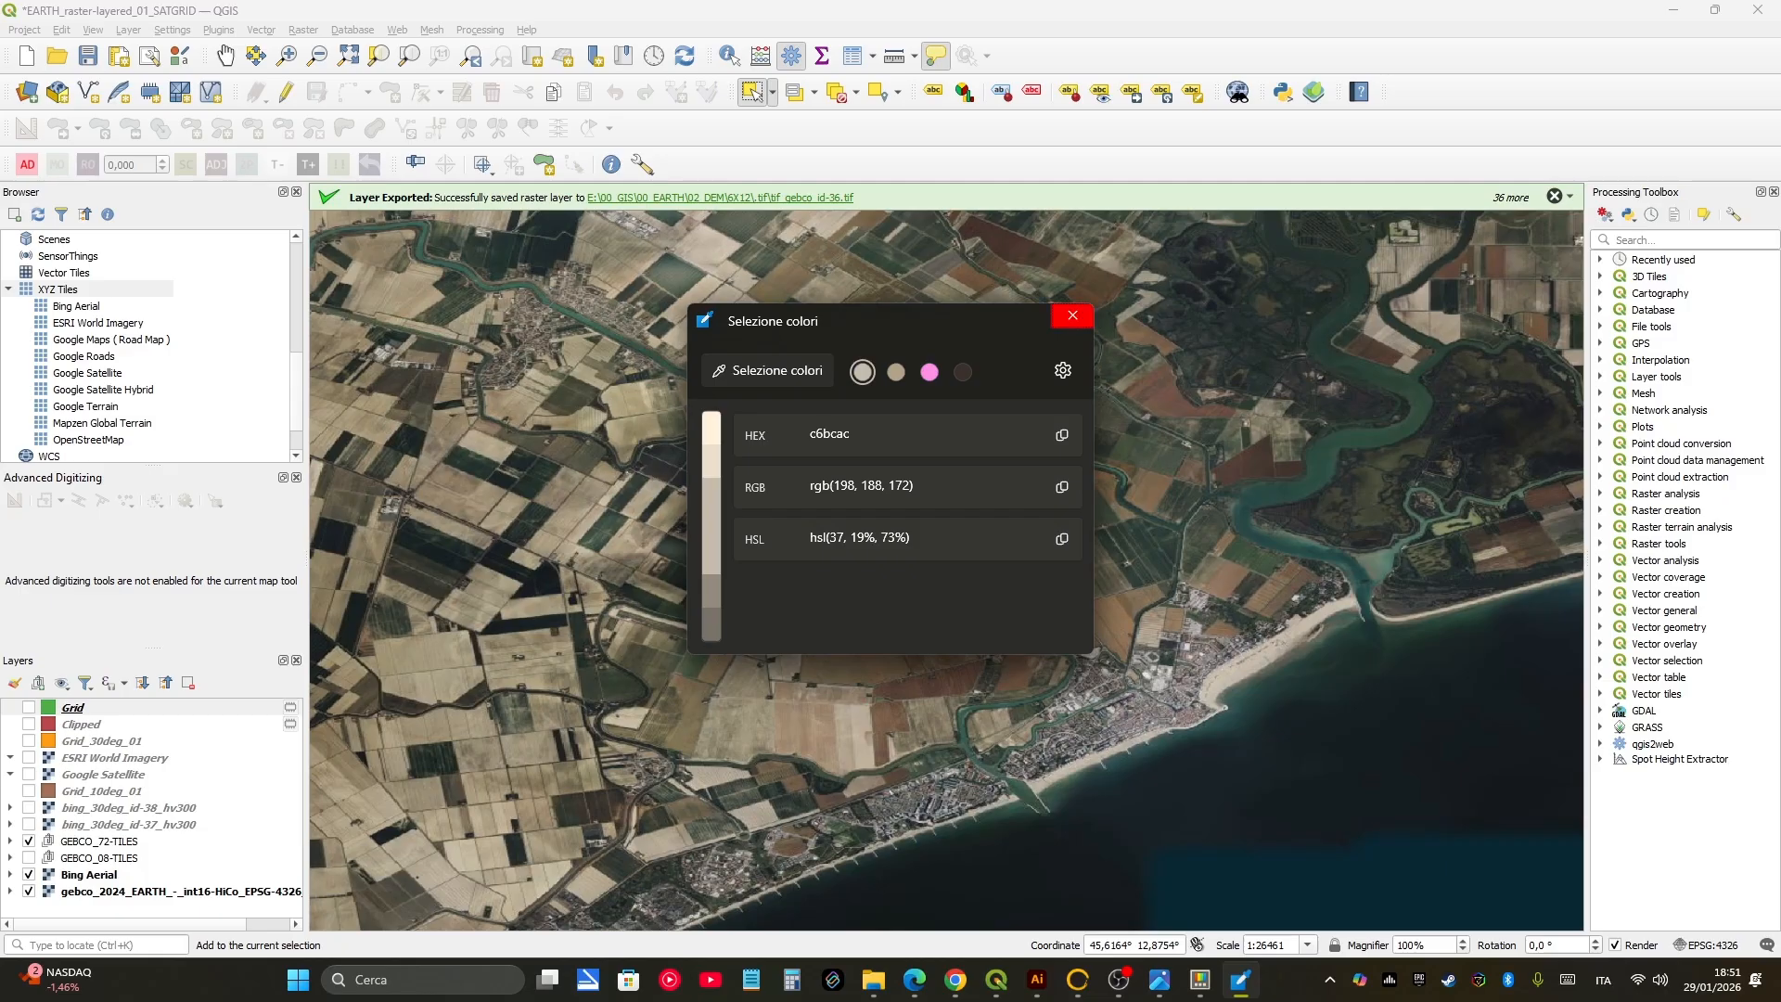
pyautogui.click(1073, 315)
# Step: Examine the Bing Aerial imagery of the farmland and river town inland from the coast at several scales
pyautogui.moveTo(1096, 544); pyautogui.dragTo(1123, 541, button='middle')
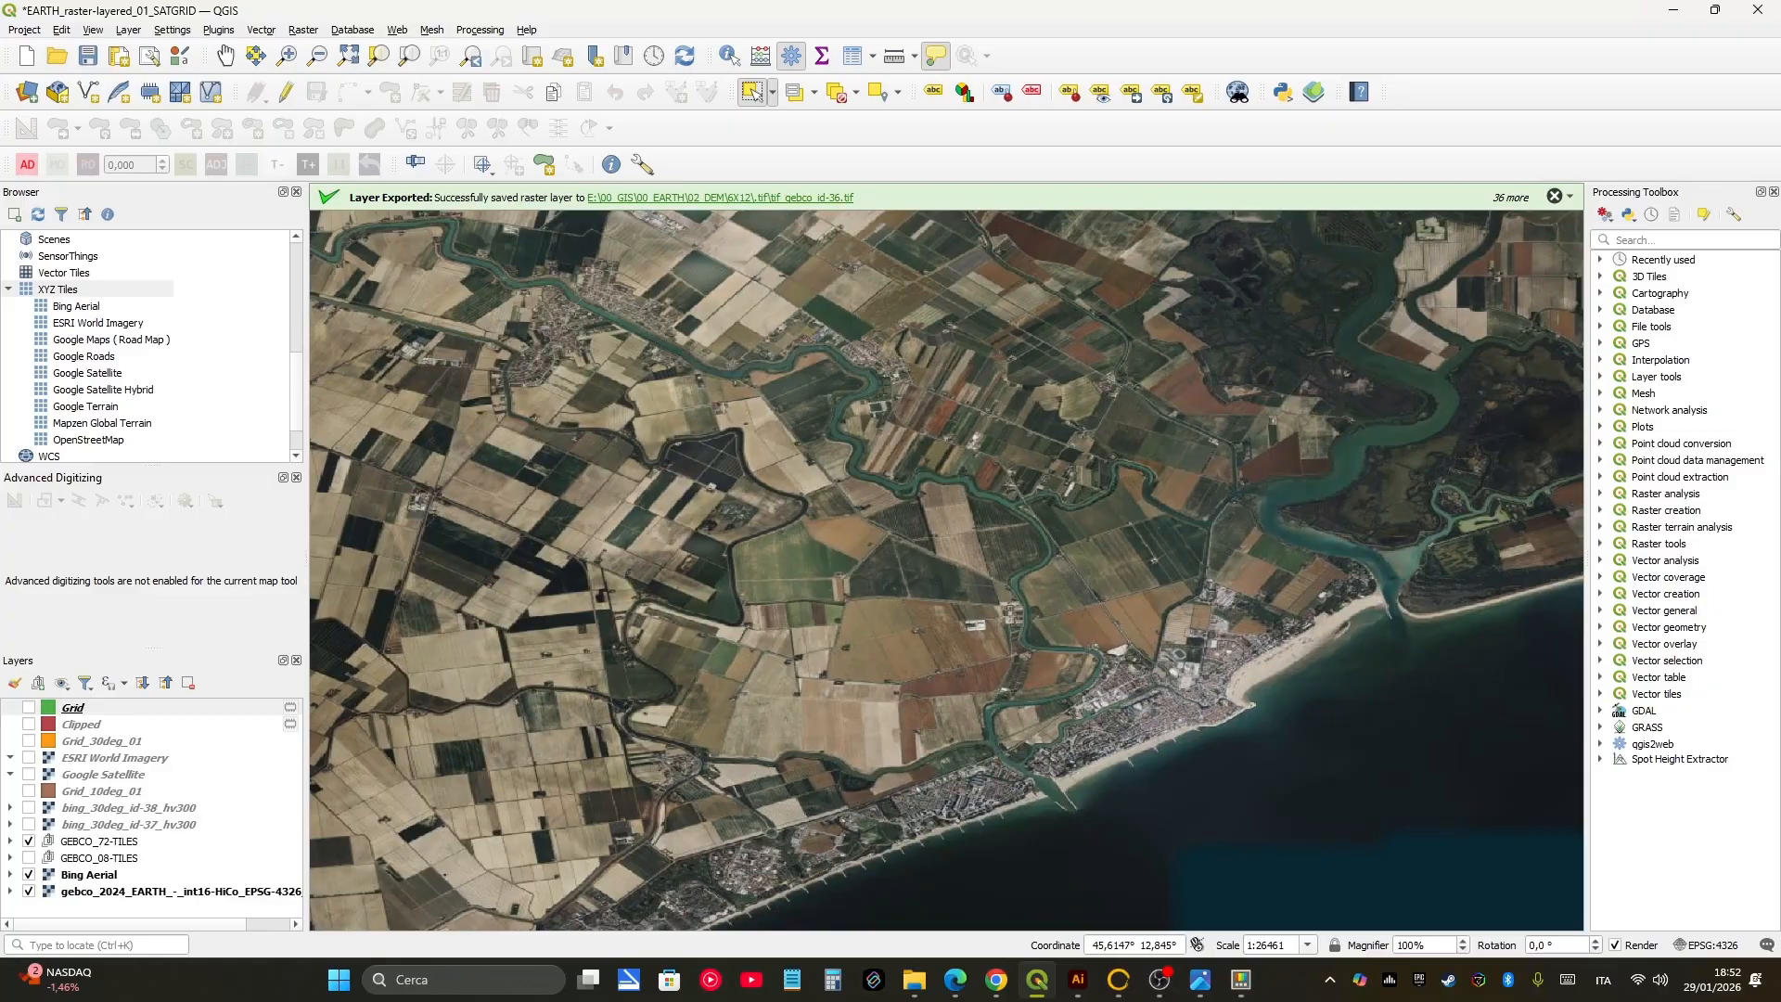
pyautogui.scroll(-1, 684, 546)
pyautogui.moveTo(701, 357); pyautogui.dragTo(748, 424, button='middle')
pyautogui.scroll(2, 748, 424)
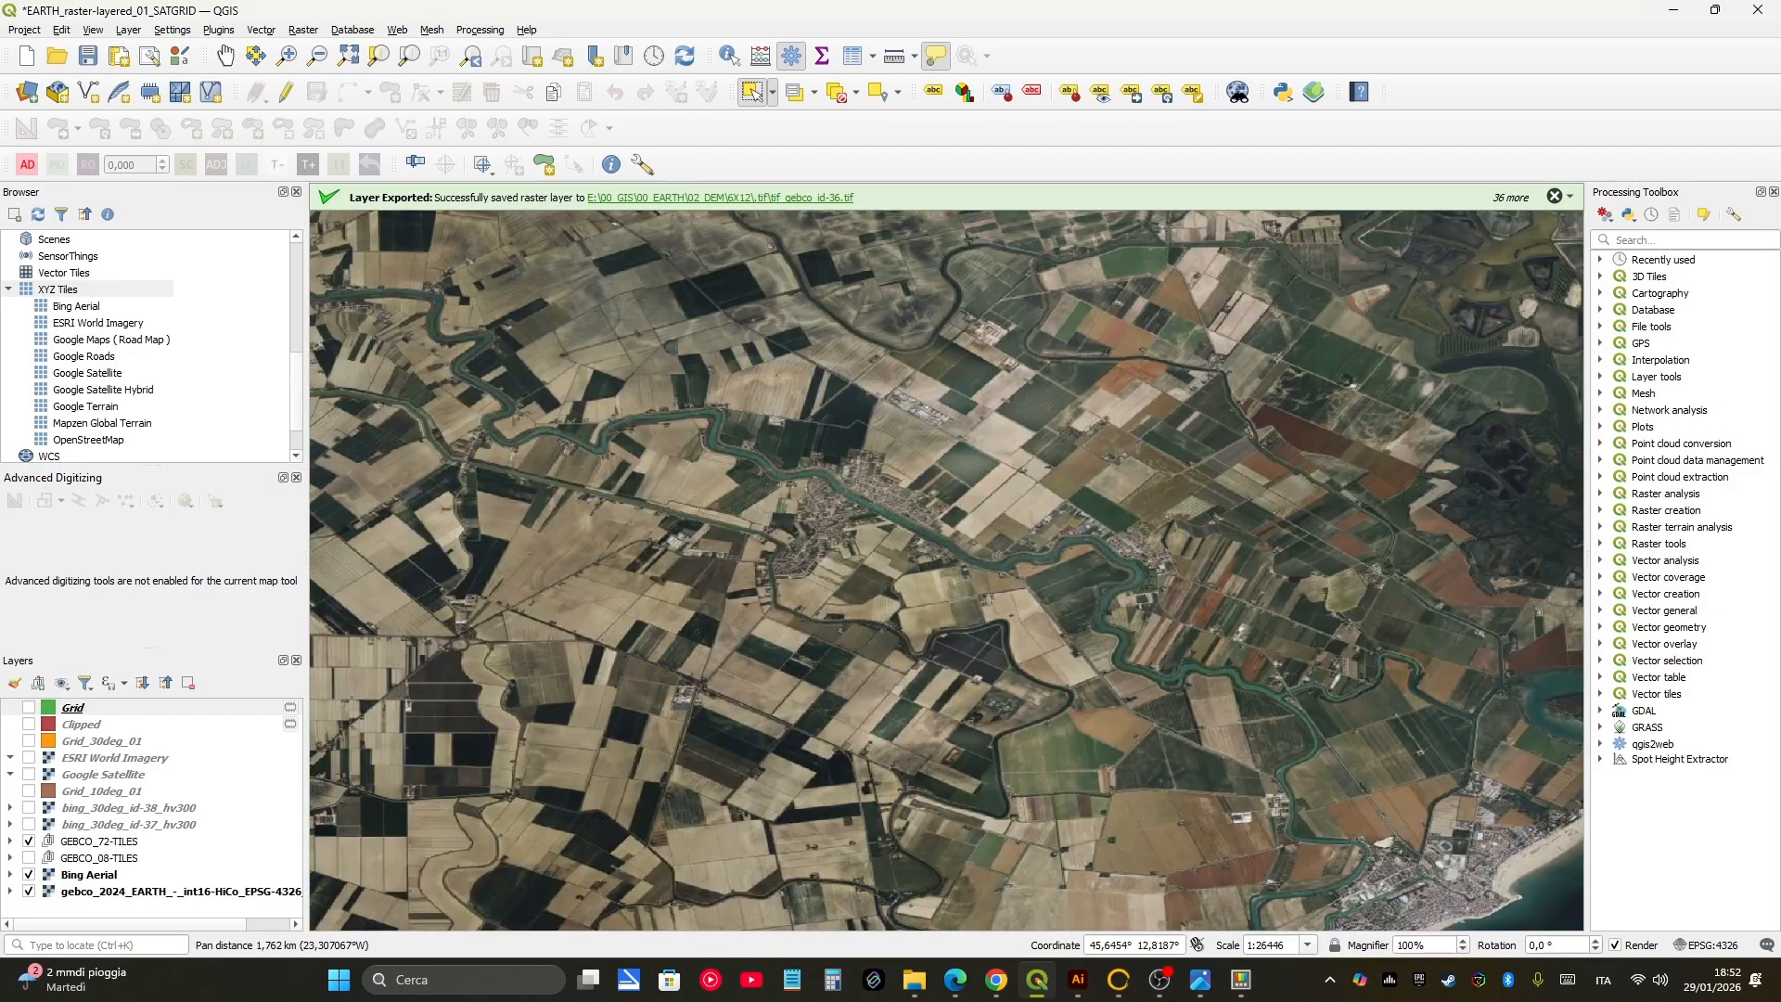
pyautogui.scroll(1, 837, 479)
pyautogui.moveTo(837, 479); pyautogui.dragTo(998, 235, button='middle')
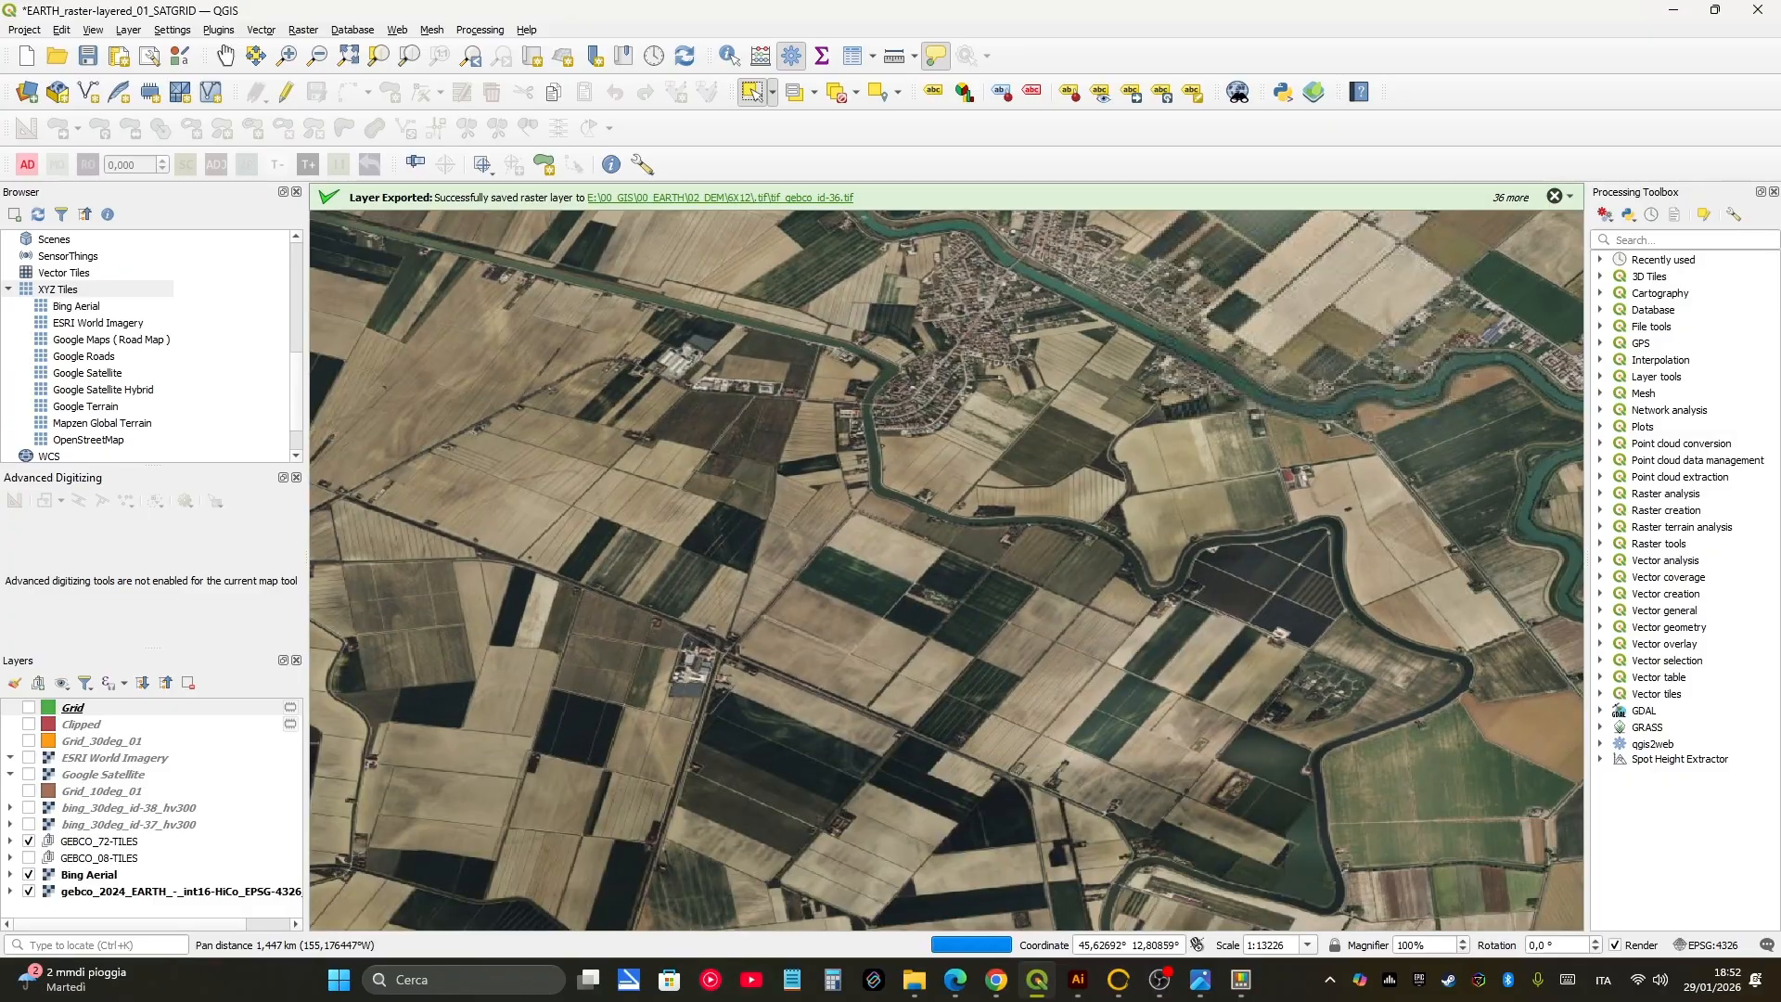
pyautogui.scroll(-3, 946, 570)
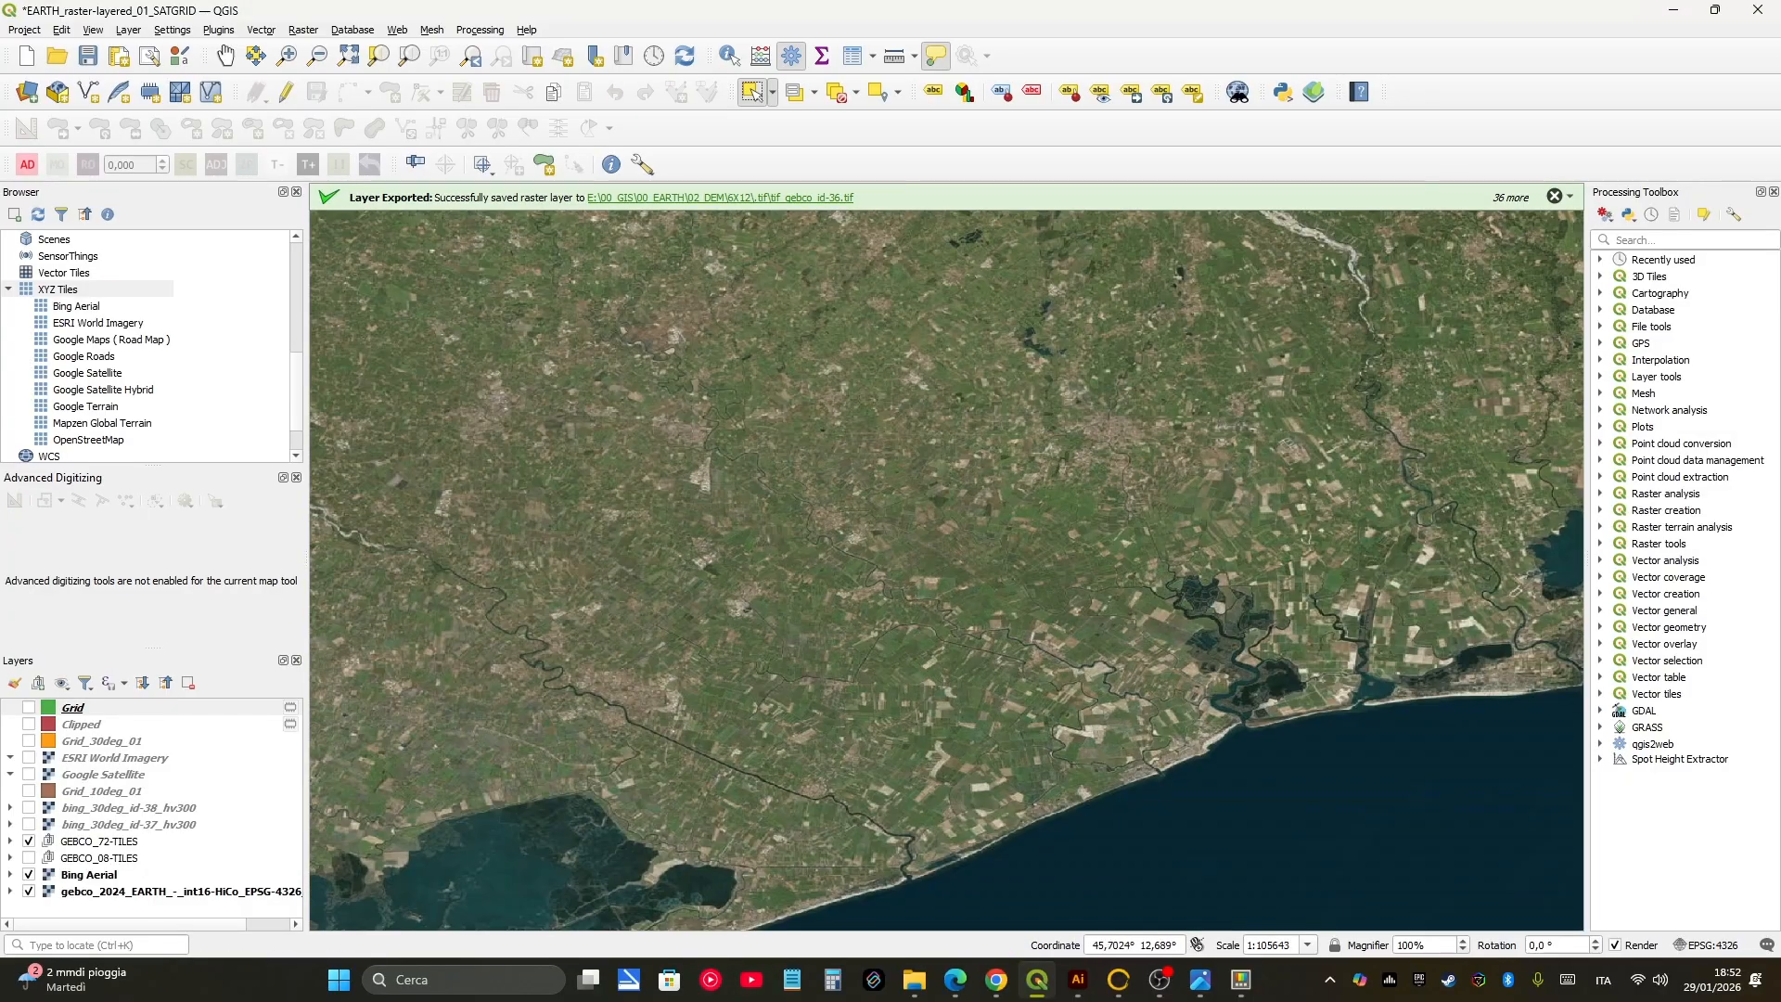
# Step: Examine the Bing Aerial imagery of the pale gravel riverbeds north of the coast, up close and at regional scale
pyautogui.scroll(-2, 1011, 540)
pyautogui.moveTo(1064, 360); pyautogui.dragTo(1039, 432, button='middle')
pyautogui.scroll(2, 1039, 432)
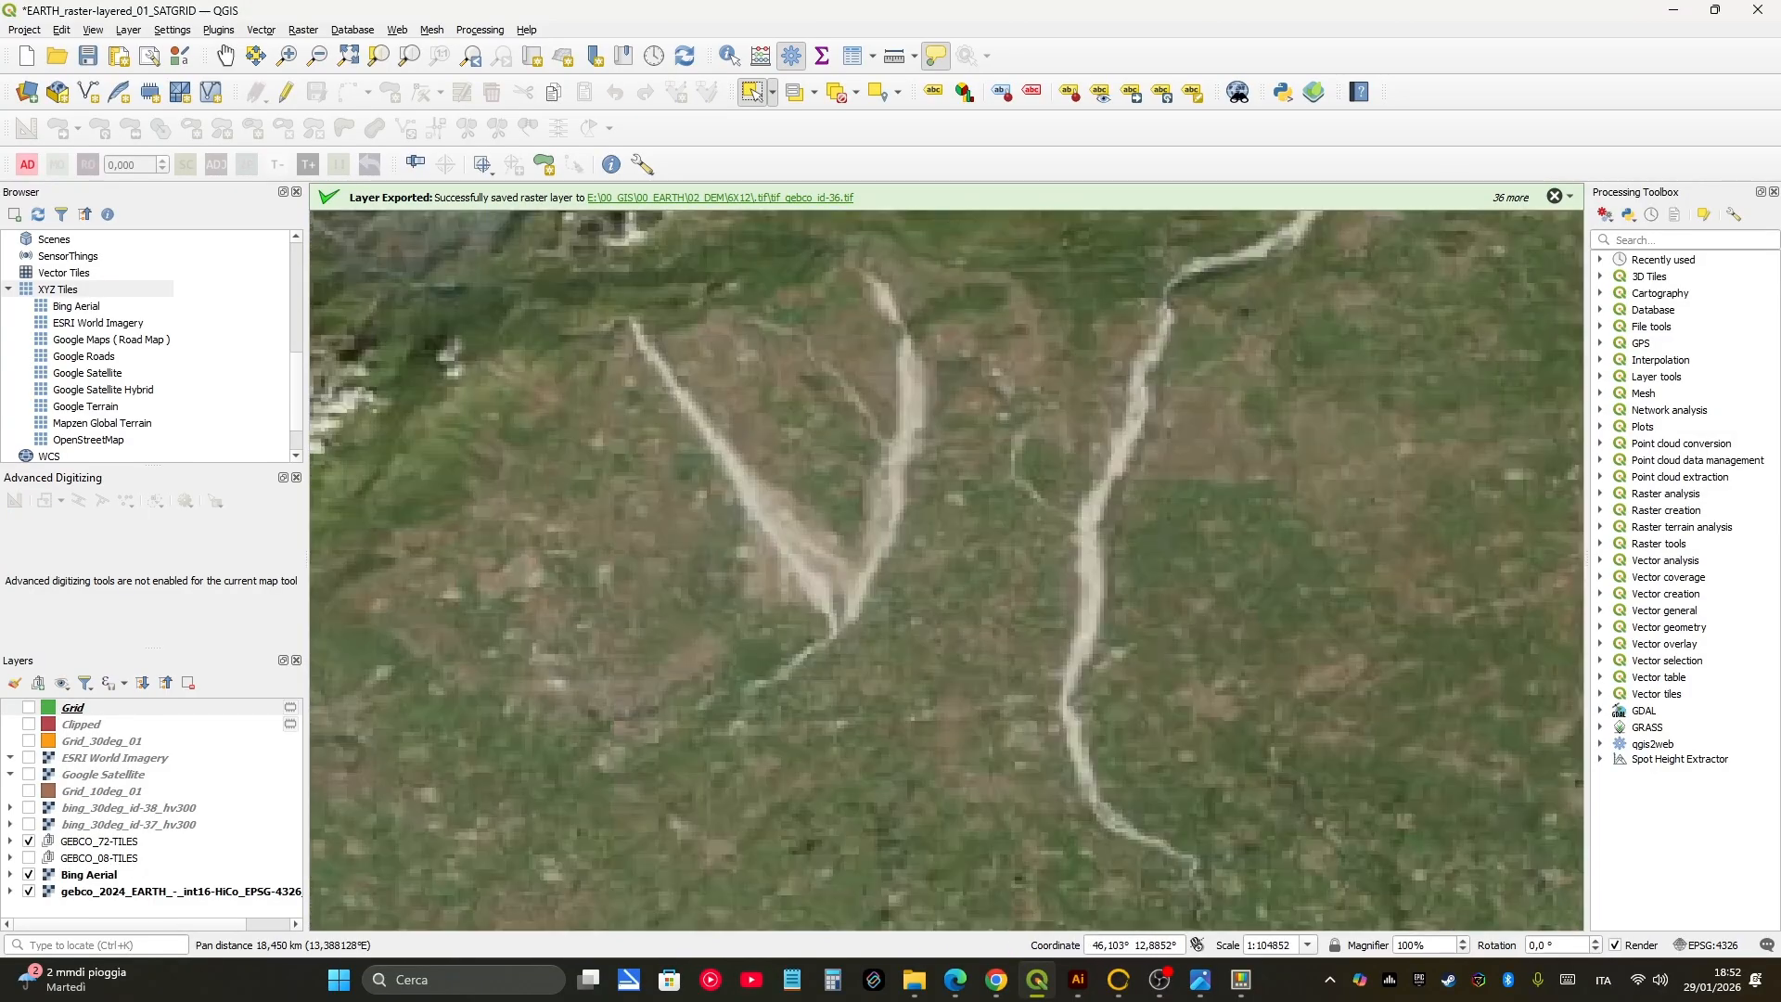
pyautogui.scroll(2, 1095, 534)
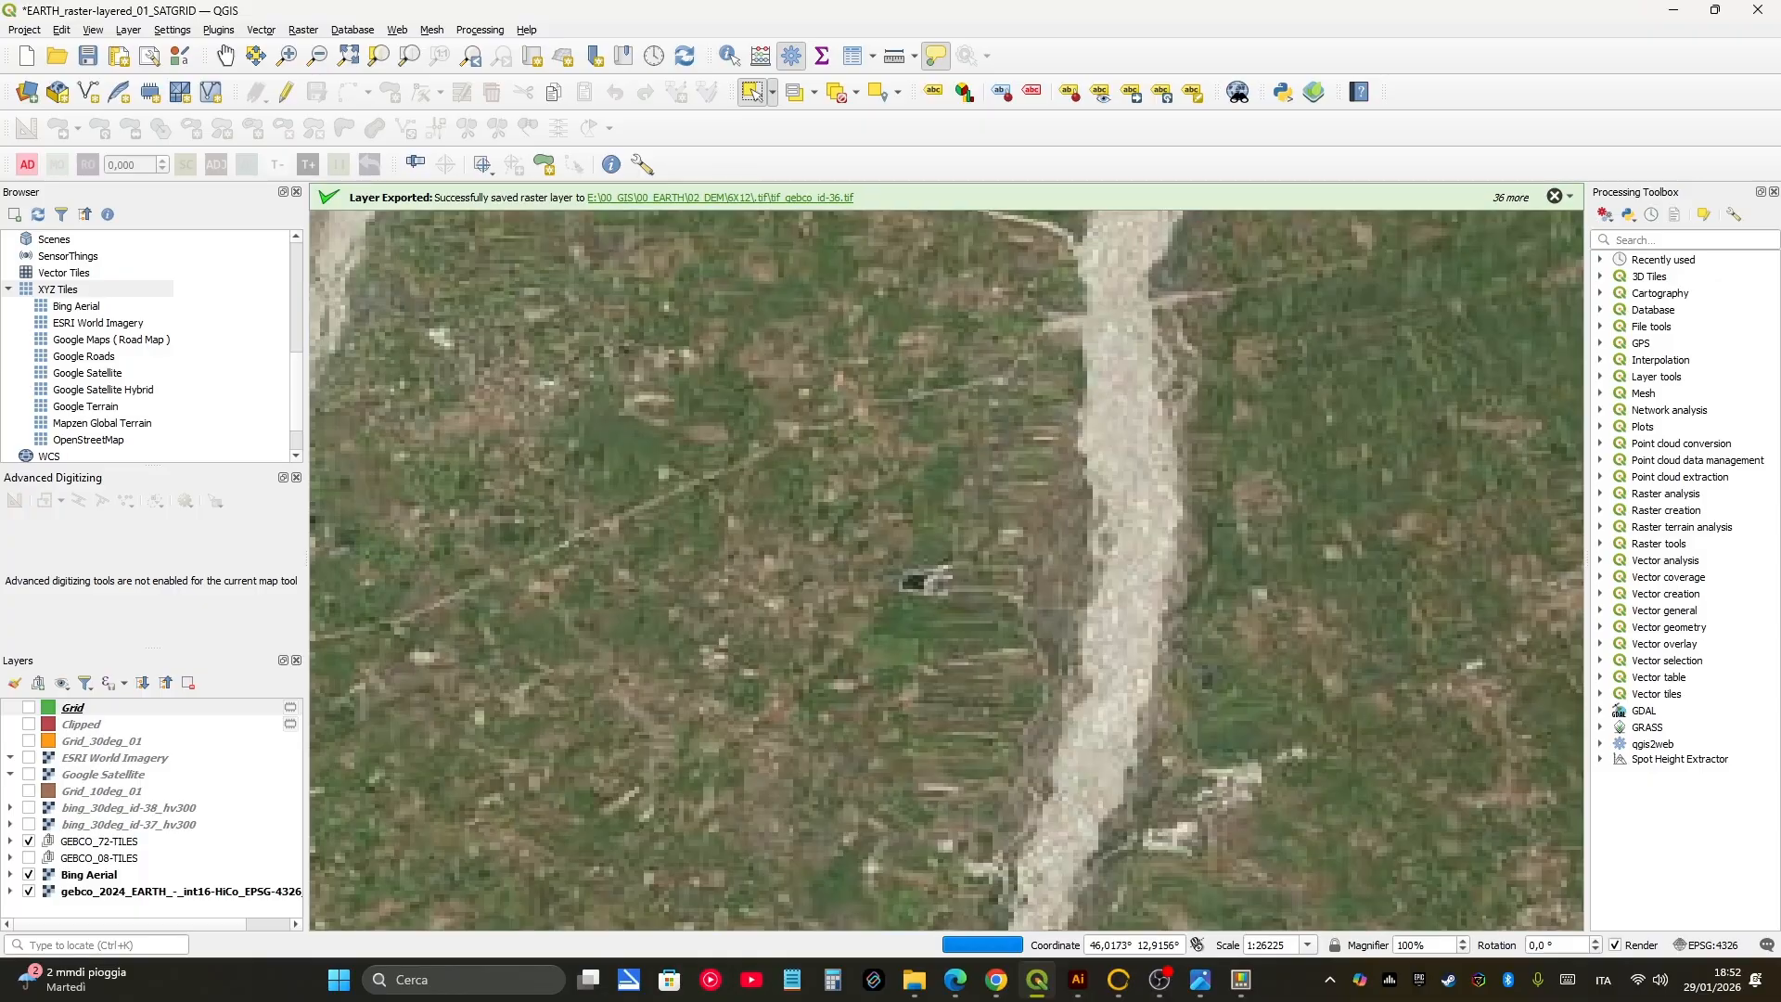
pyautogui.scroll(-4, 1113, 538)
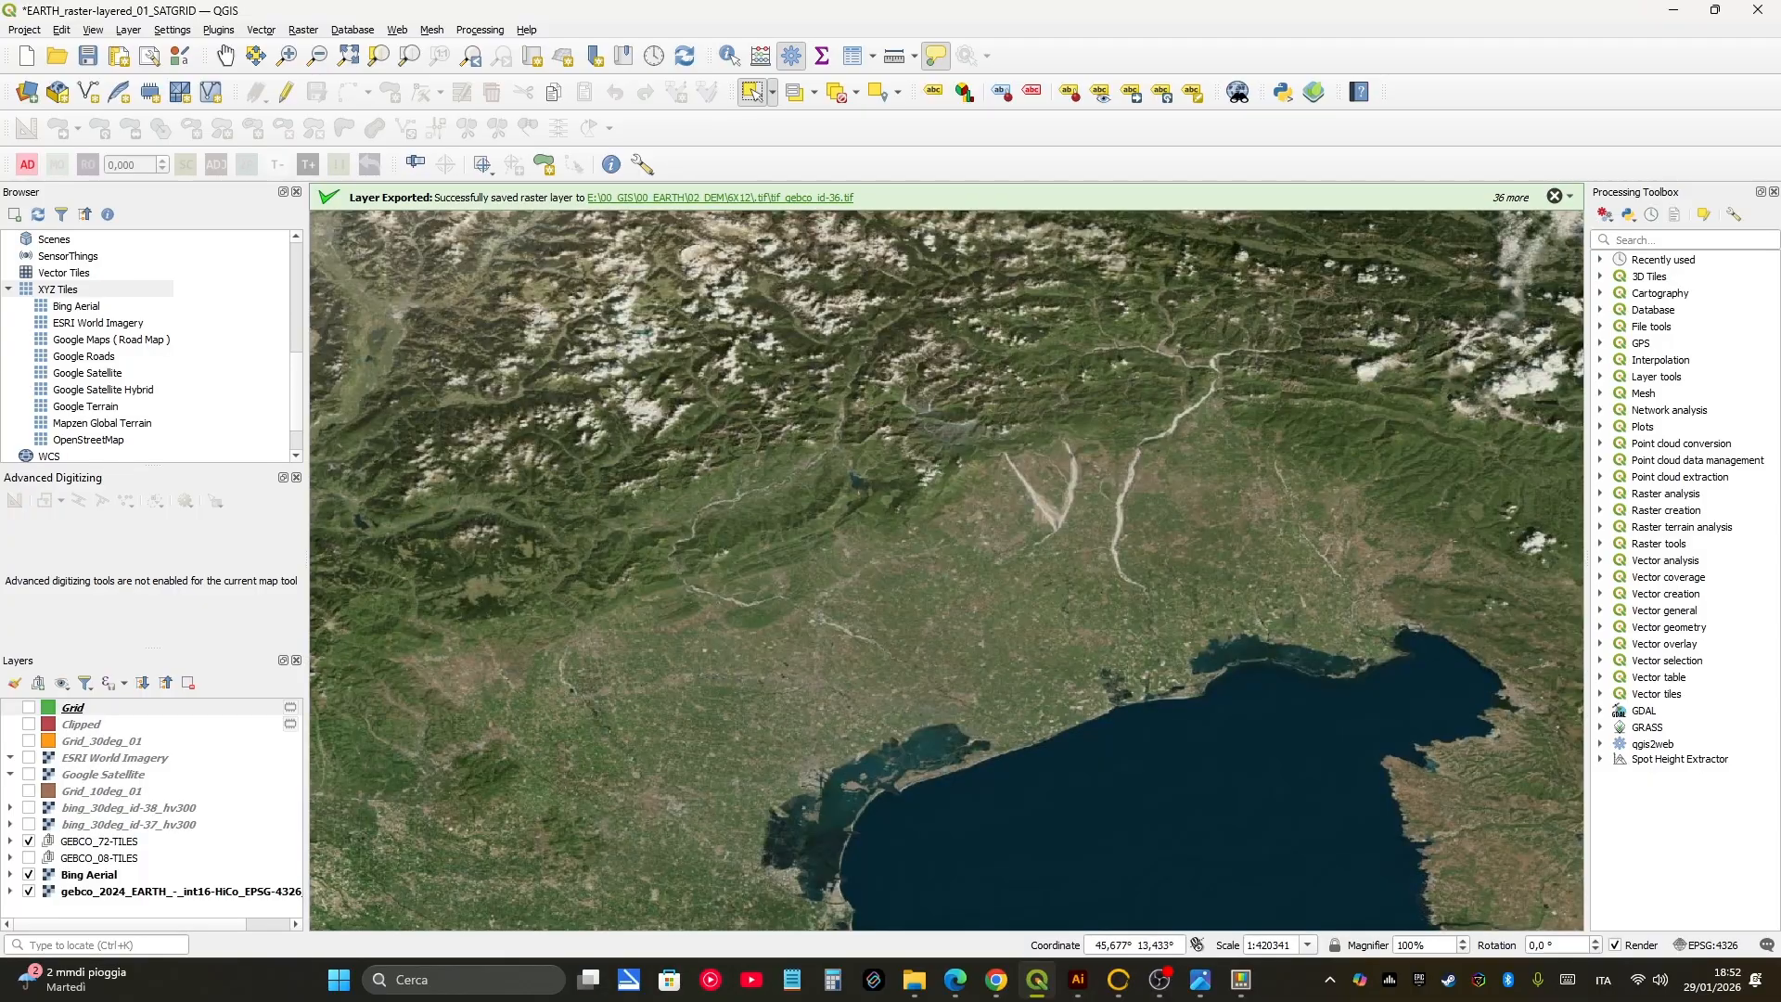
pyautogui.moveTo(1290, 694); pyautogui.dragTo(1248, 674, button='middle')
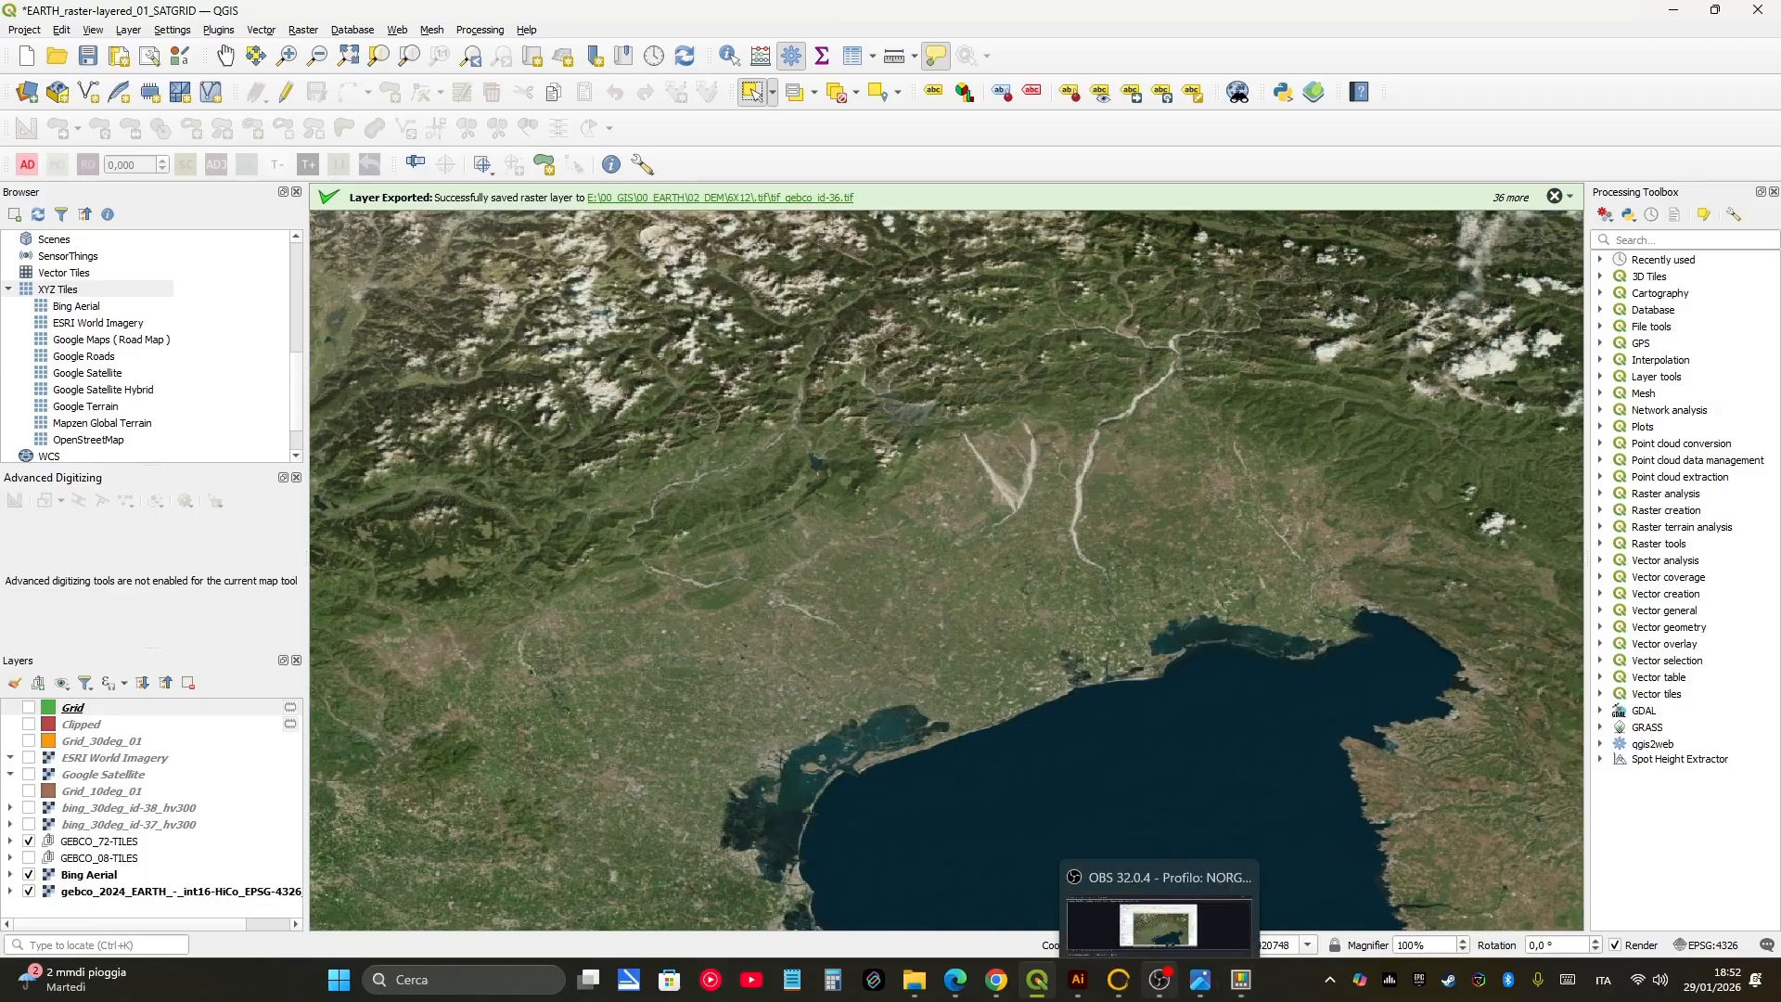
# Step: Switch to Gaea, select the Clamp node and inspect its terrain from low and oblique angles
pyautogui.click(1118, 979)
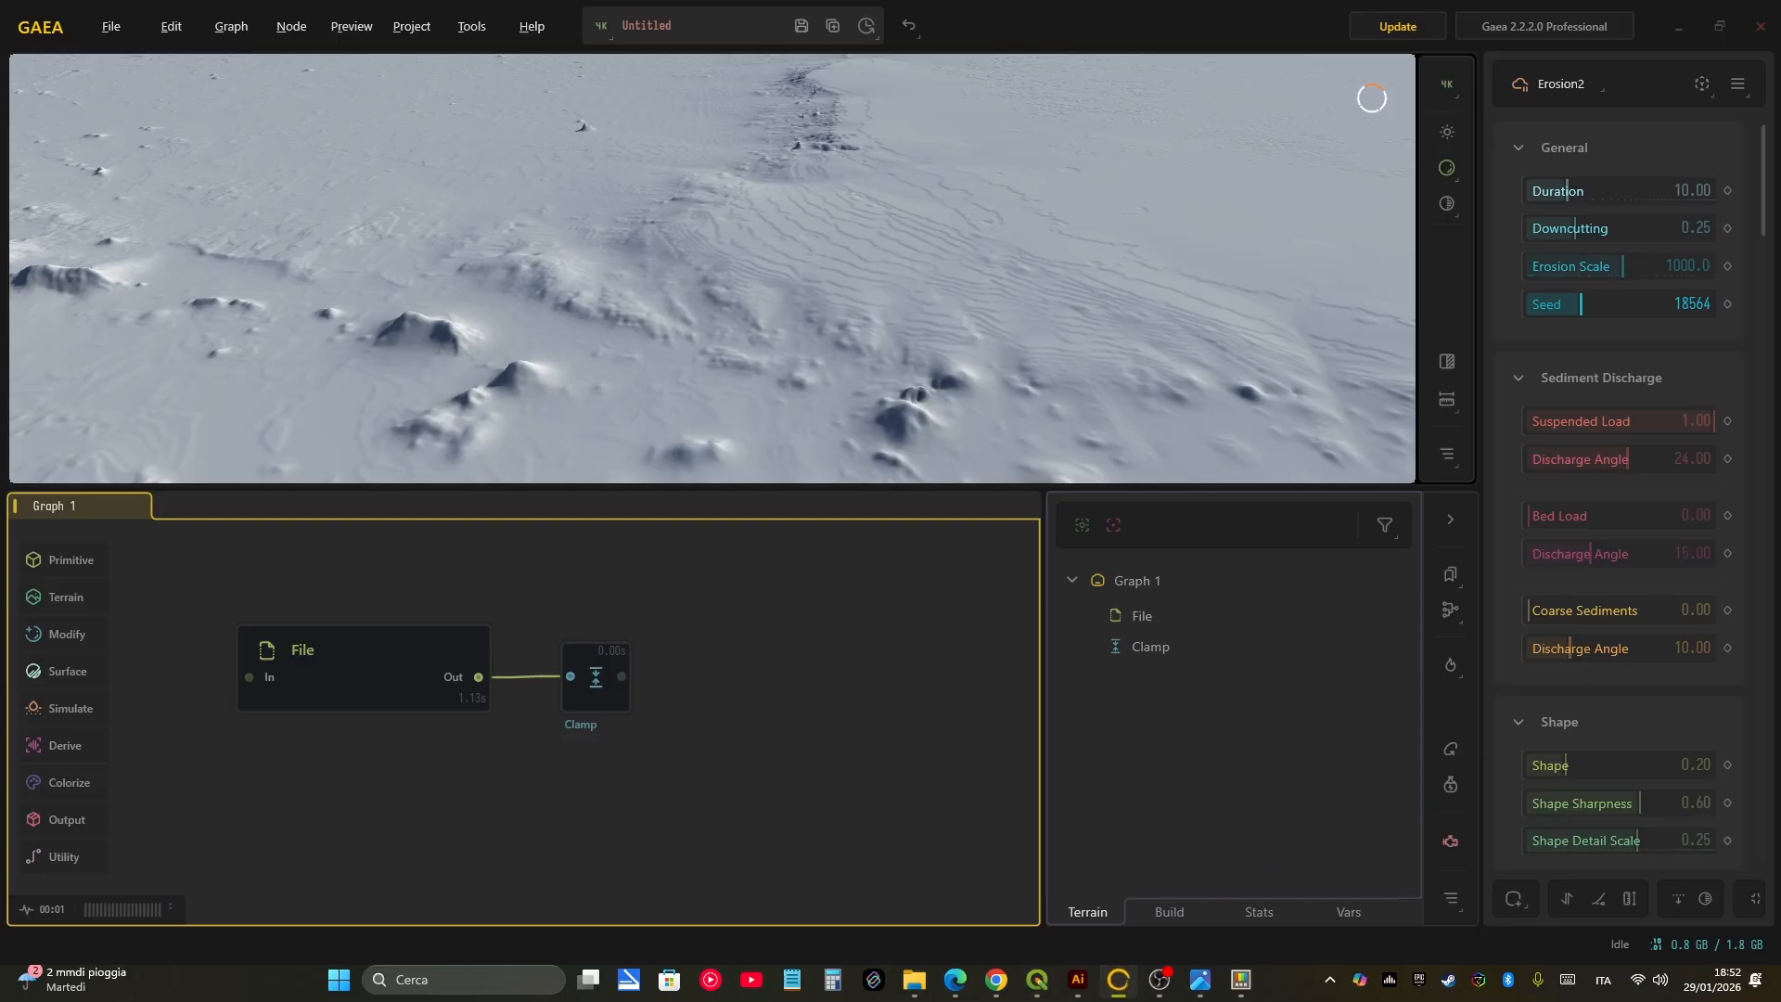
pyautogui.moveTo(742, 742); pyautogui.dragTo(705, 760, button='middle')
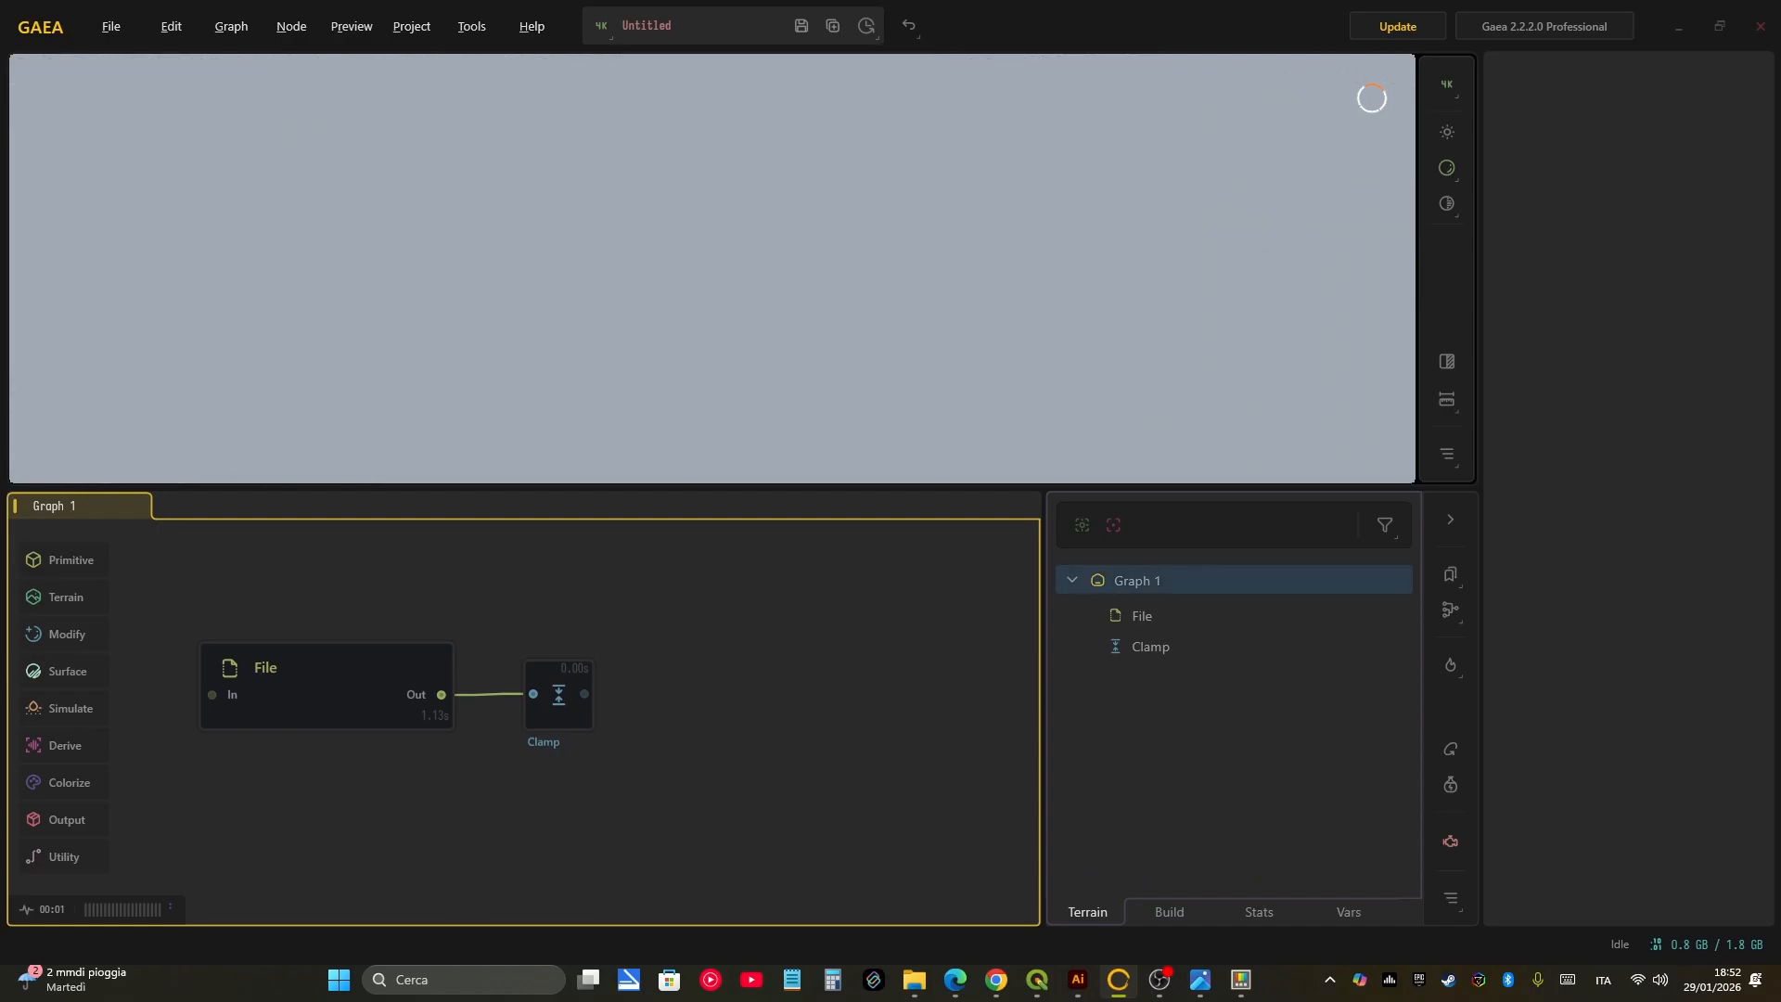
pyautogui.click(559, 695)
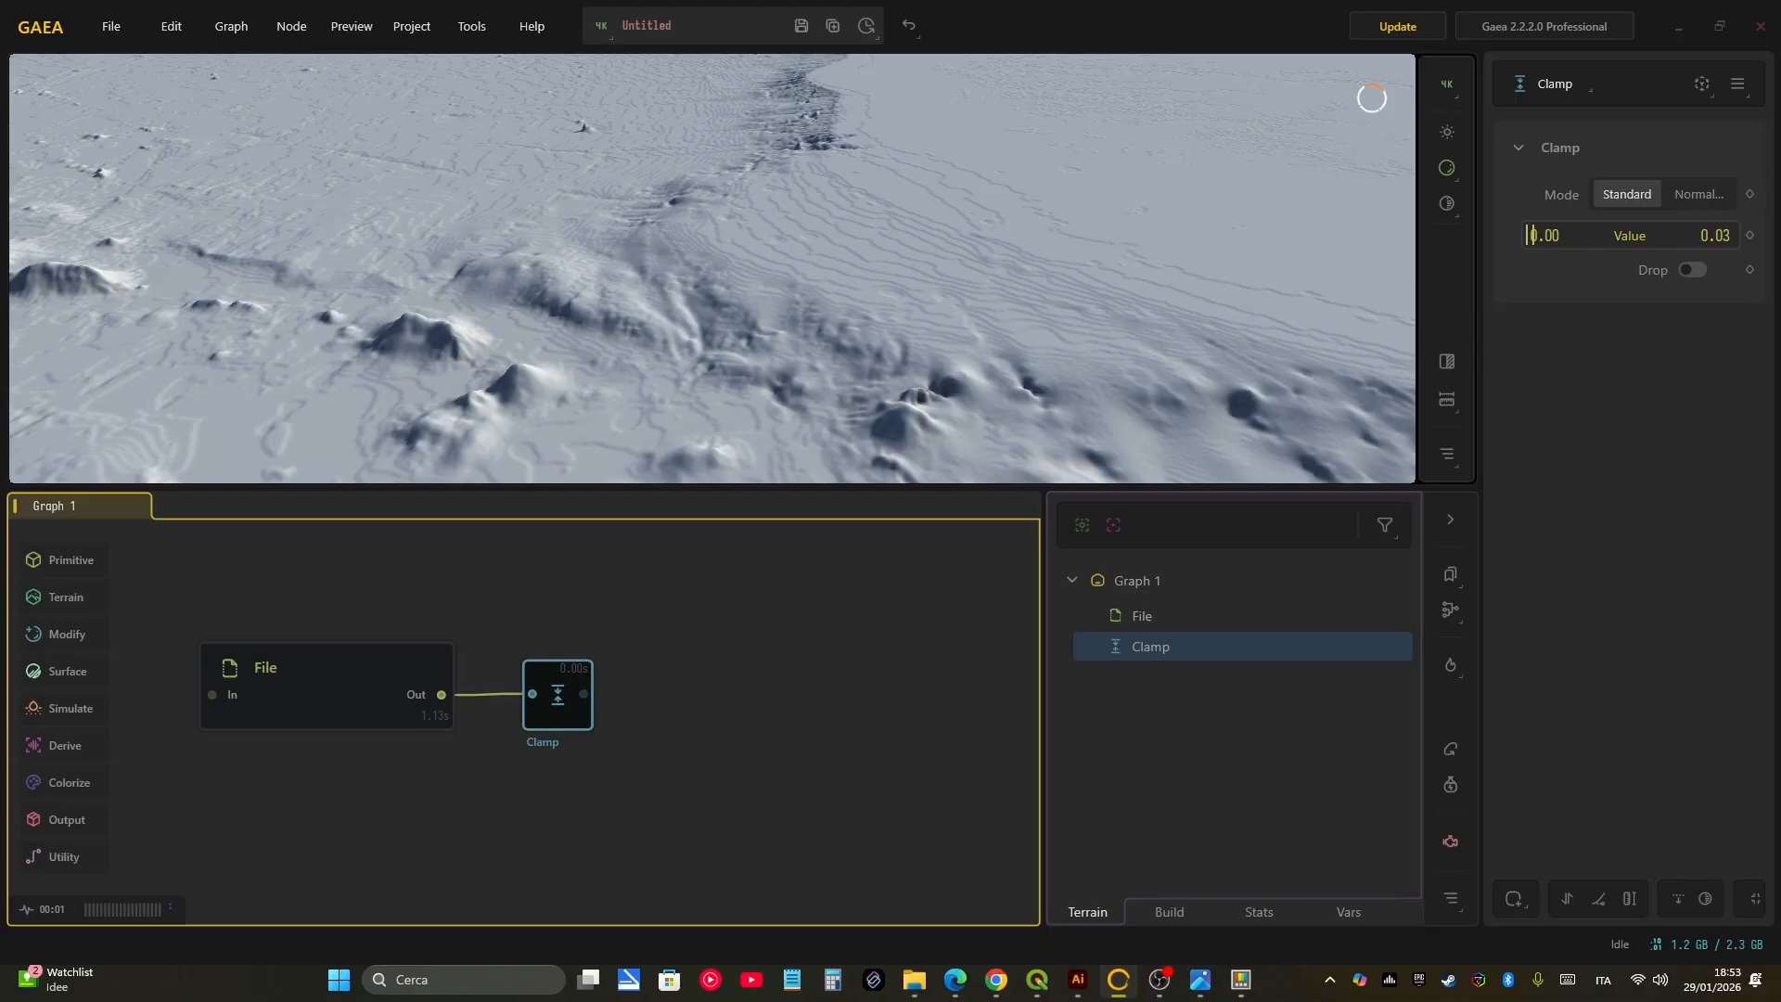
pyautogui.moveTo(650, 732); pyautogui.dragTo(640, 721, button='middle')
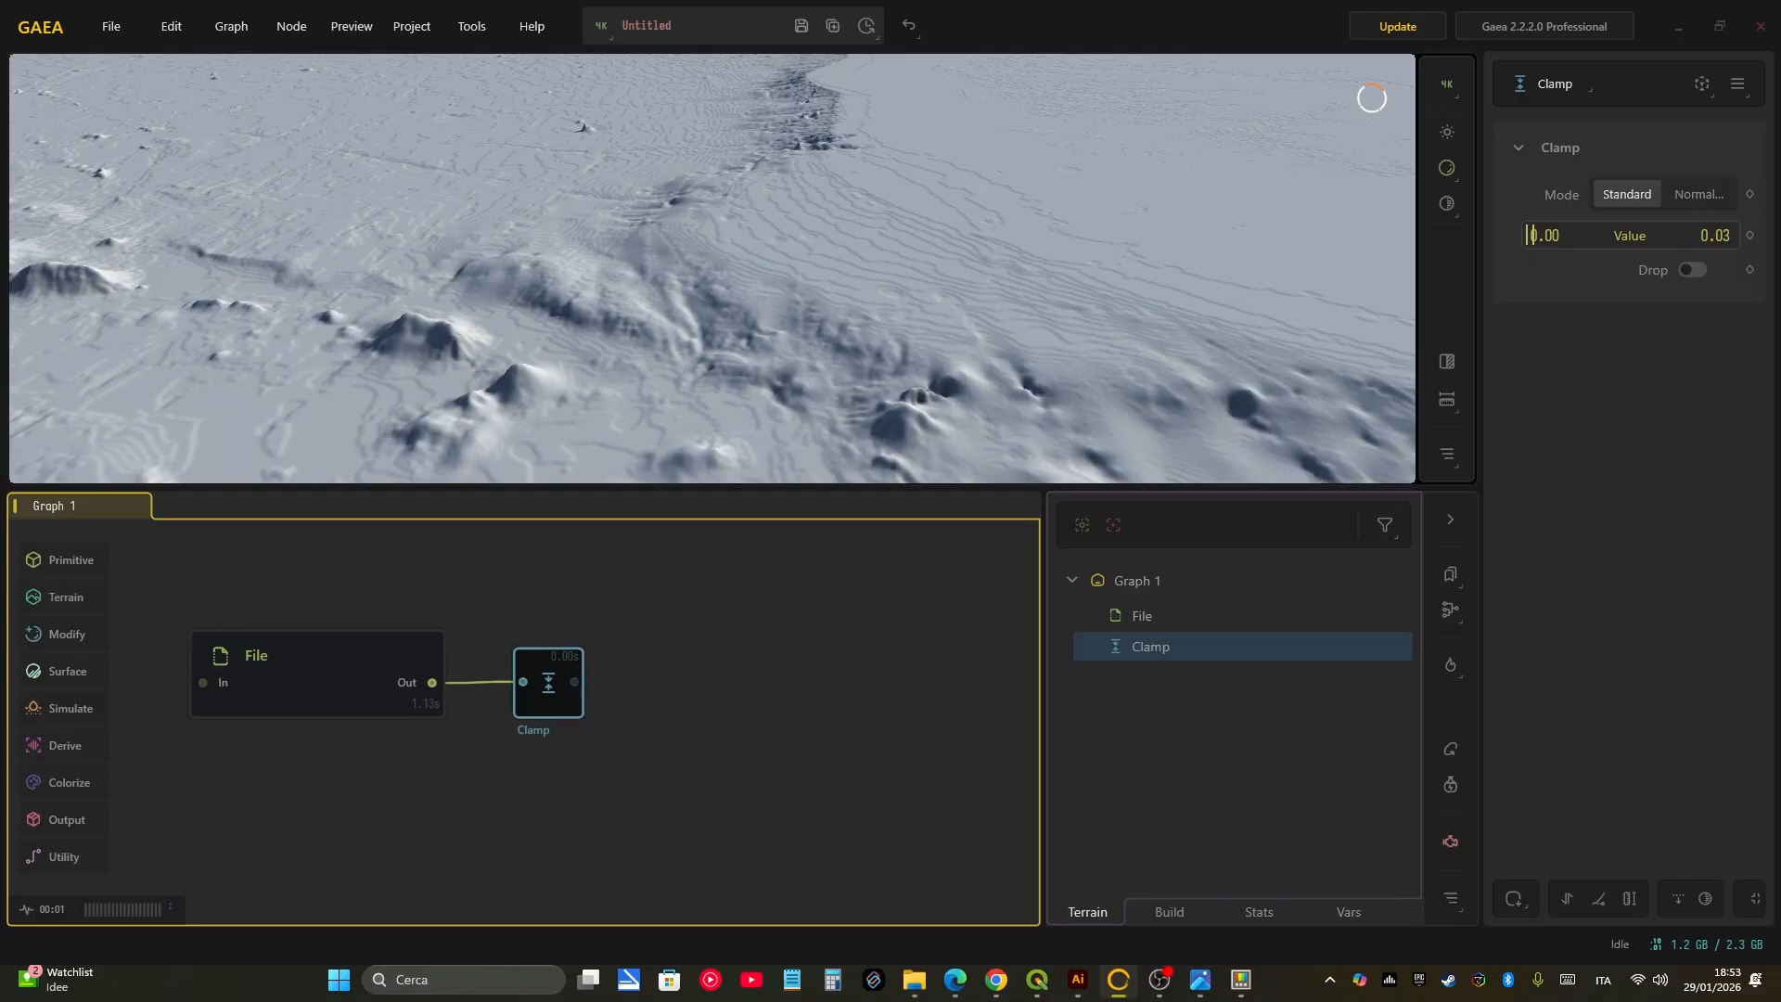
pyautogui.moveTo(650, 306); pyautogui.dragTo(854, 221)
pyautogui.scroll(3, 712, 278)
pyautogui.moveTo(712, 278)
pyautogui.mouseDown()
pyautogui.moveTo(640, 279)
pyautogui.moveTo(789, 280)
pyautogui.moveTo(686, 243)
pyautogui.moveTo(710, 245)
pyautogui.mouseUp()
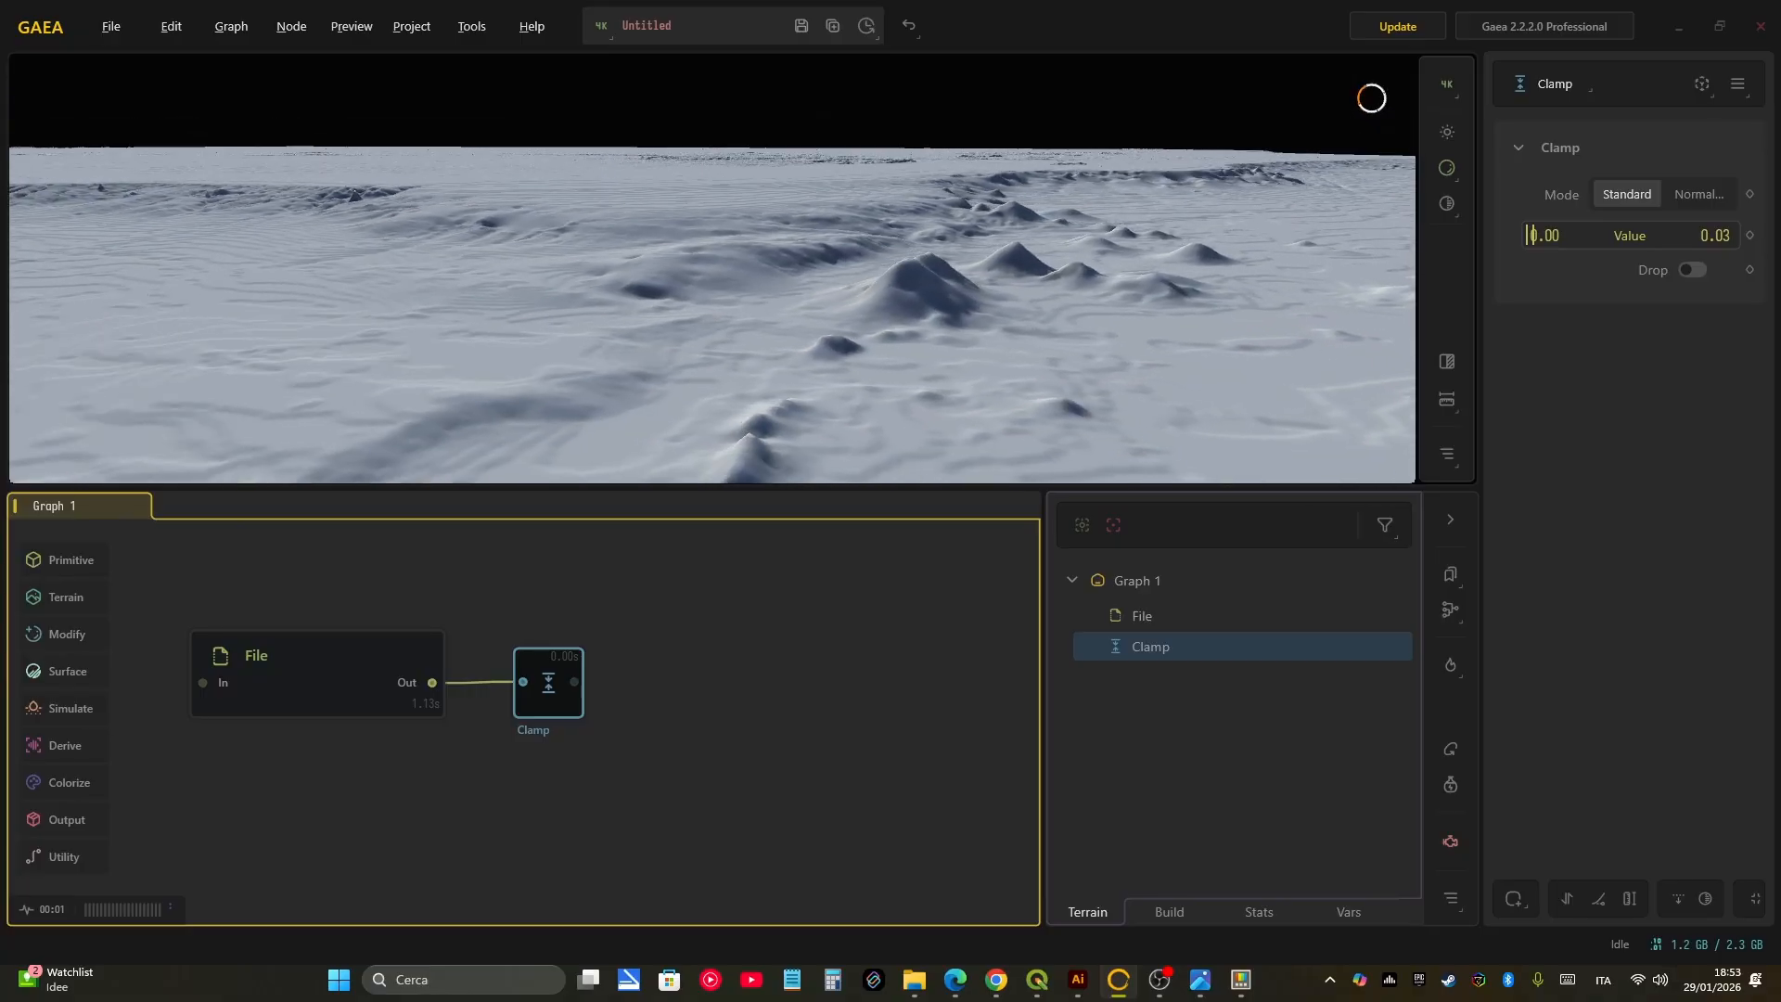
pyautogui.moveTo(710, 245); pyautogui.dragTo(766, 326)
# Step: Try an Erosion2 node after the Clamp node with Duration 8.60, and delete the node
pyautogui.click(71, 708)
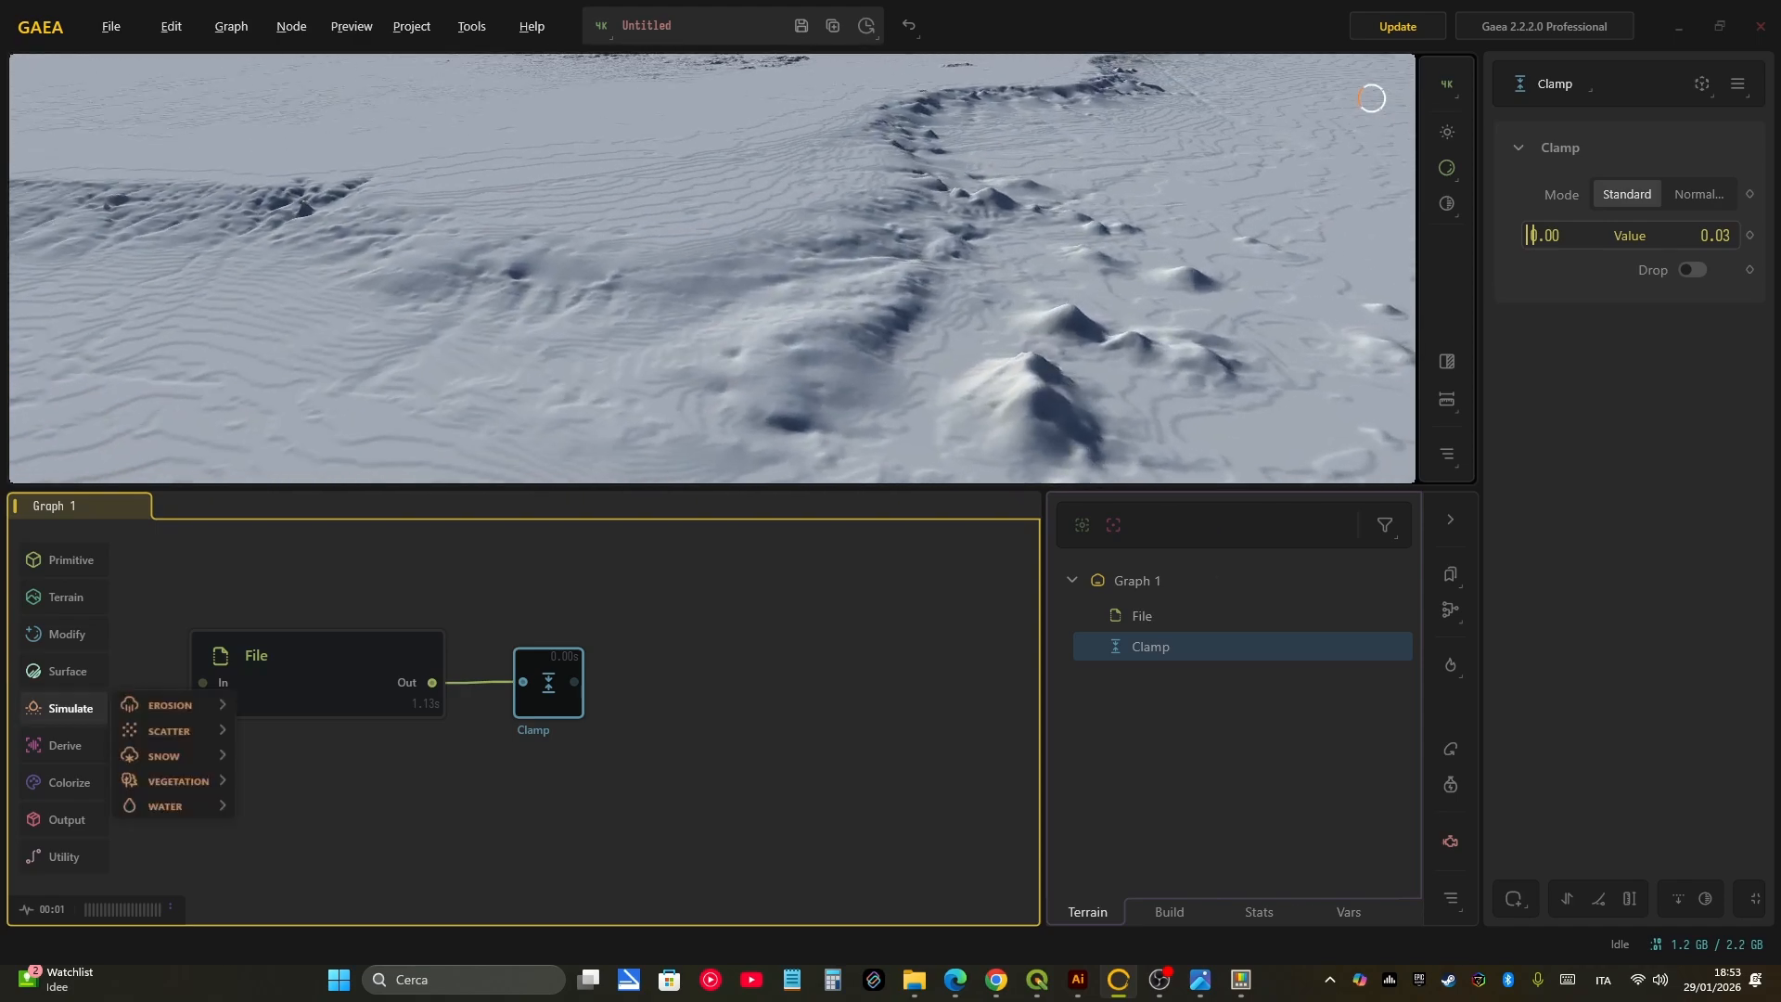
pyautogui.moveTo(176, 705)
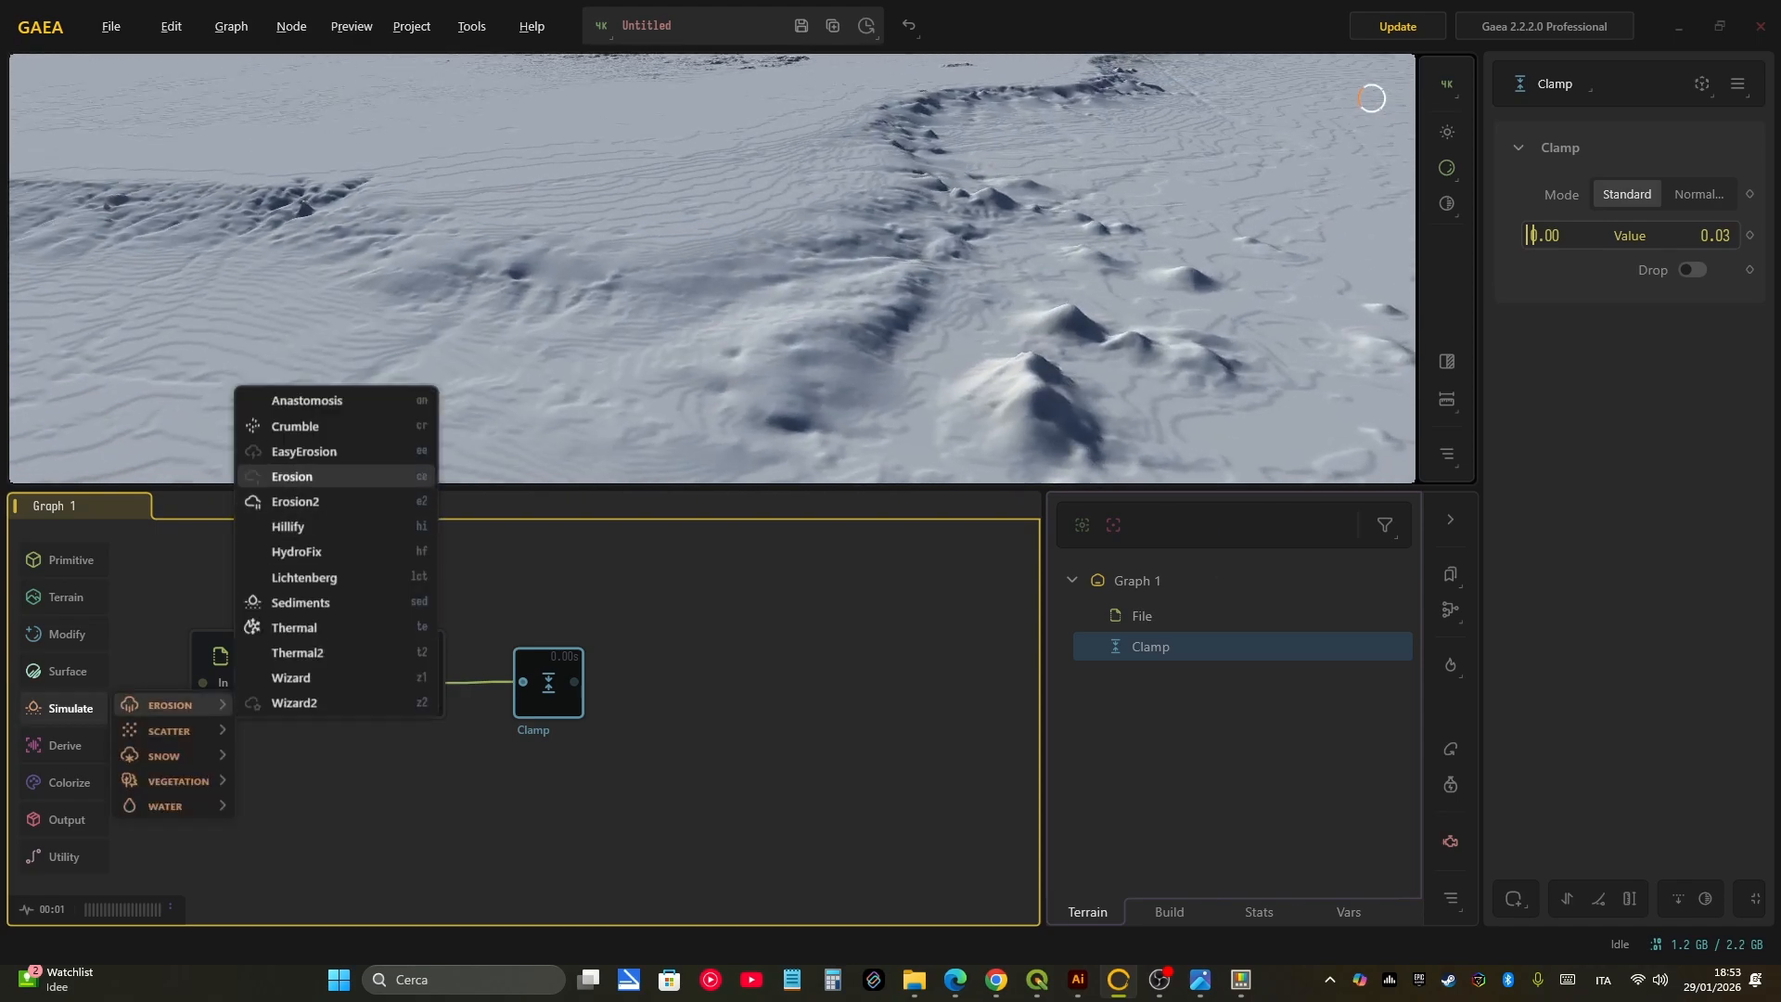
pyautogui.click(295, 502)
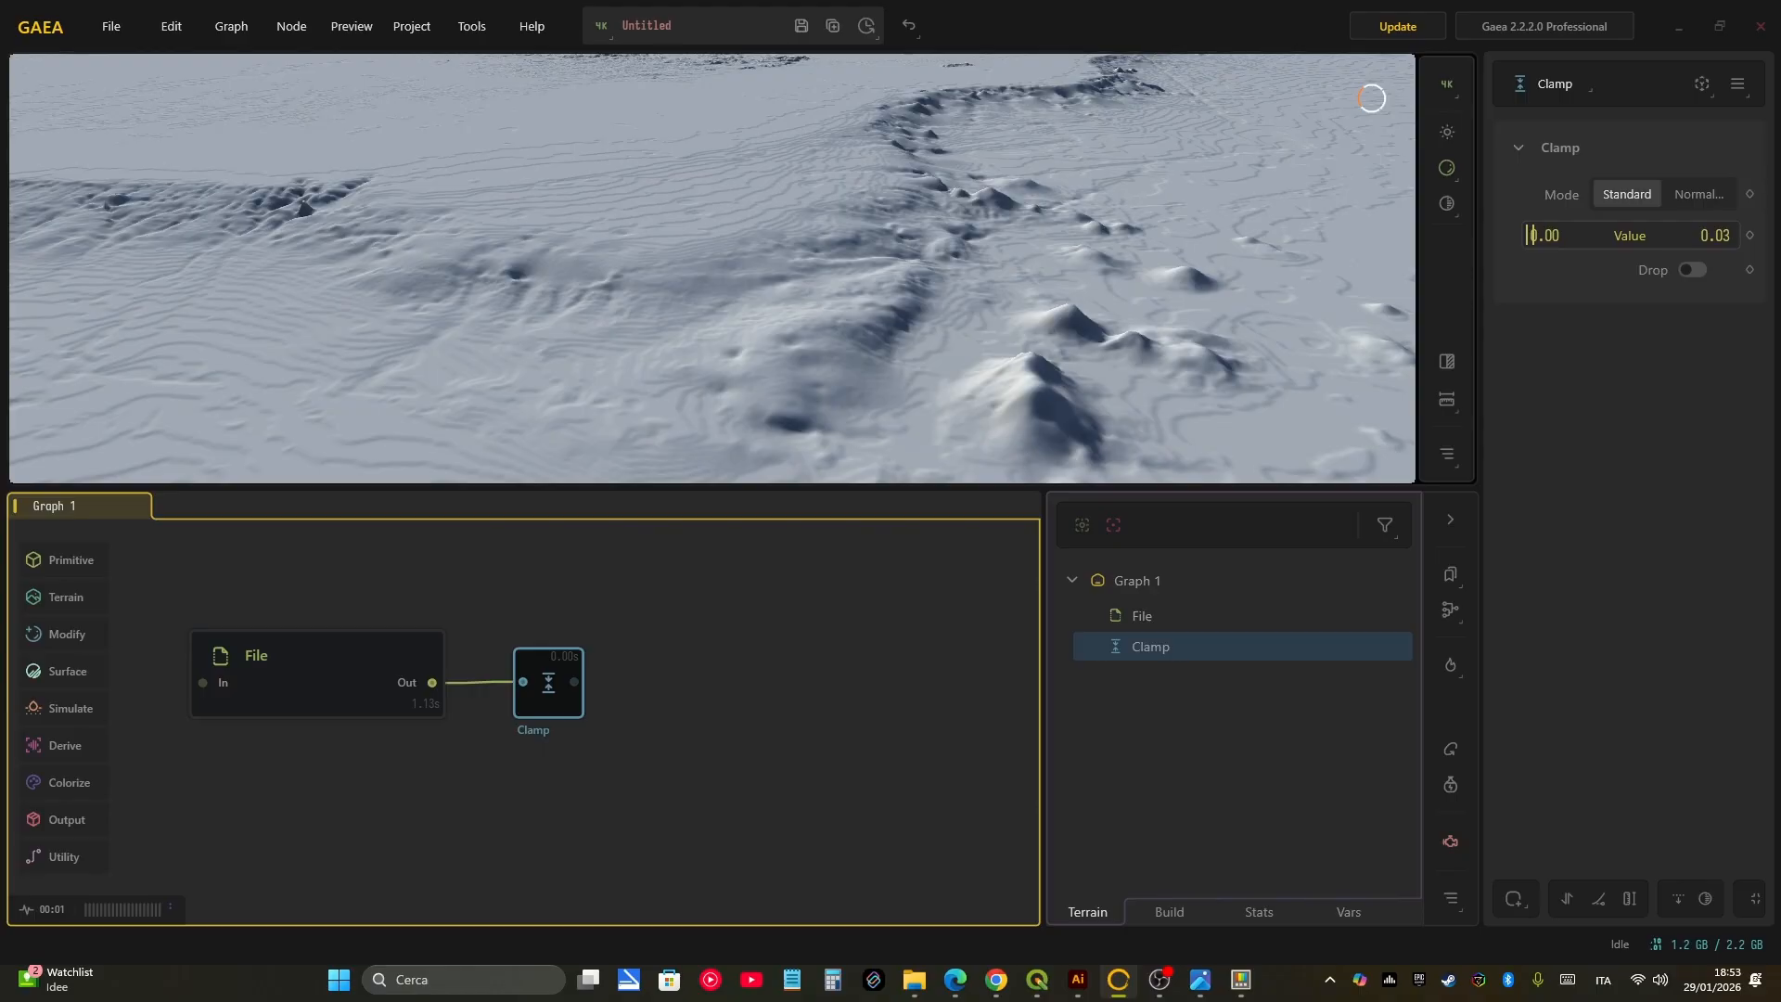
pyautogui.scroll(-2, 571, 672)
pyautogui.scroll(1, 571, 672)
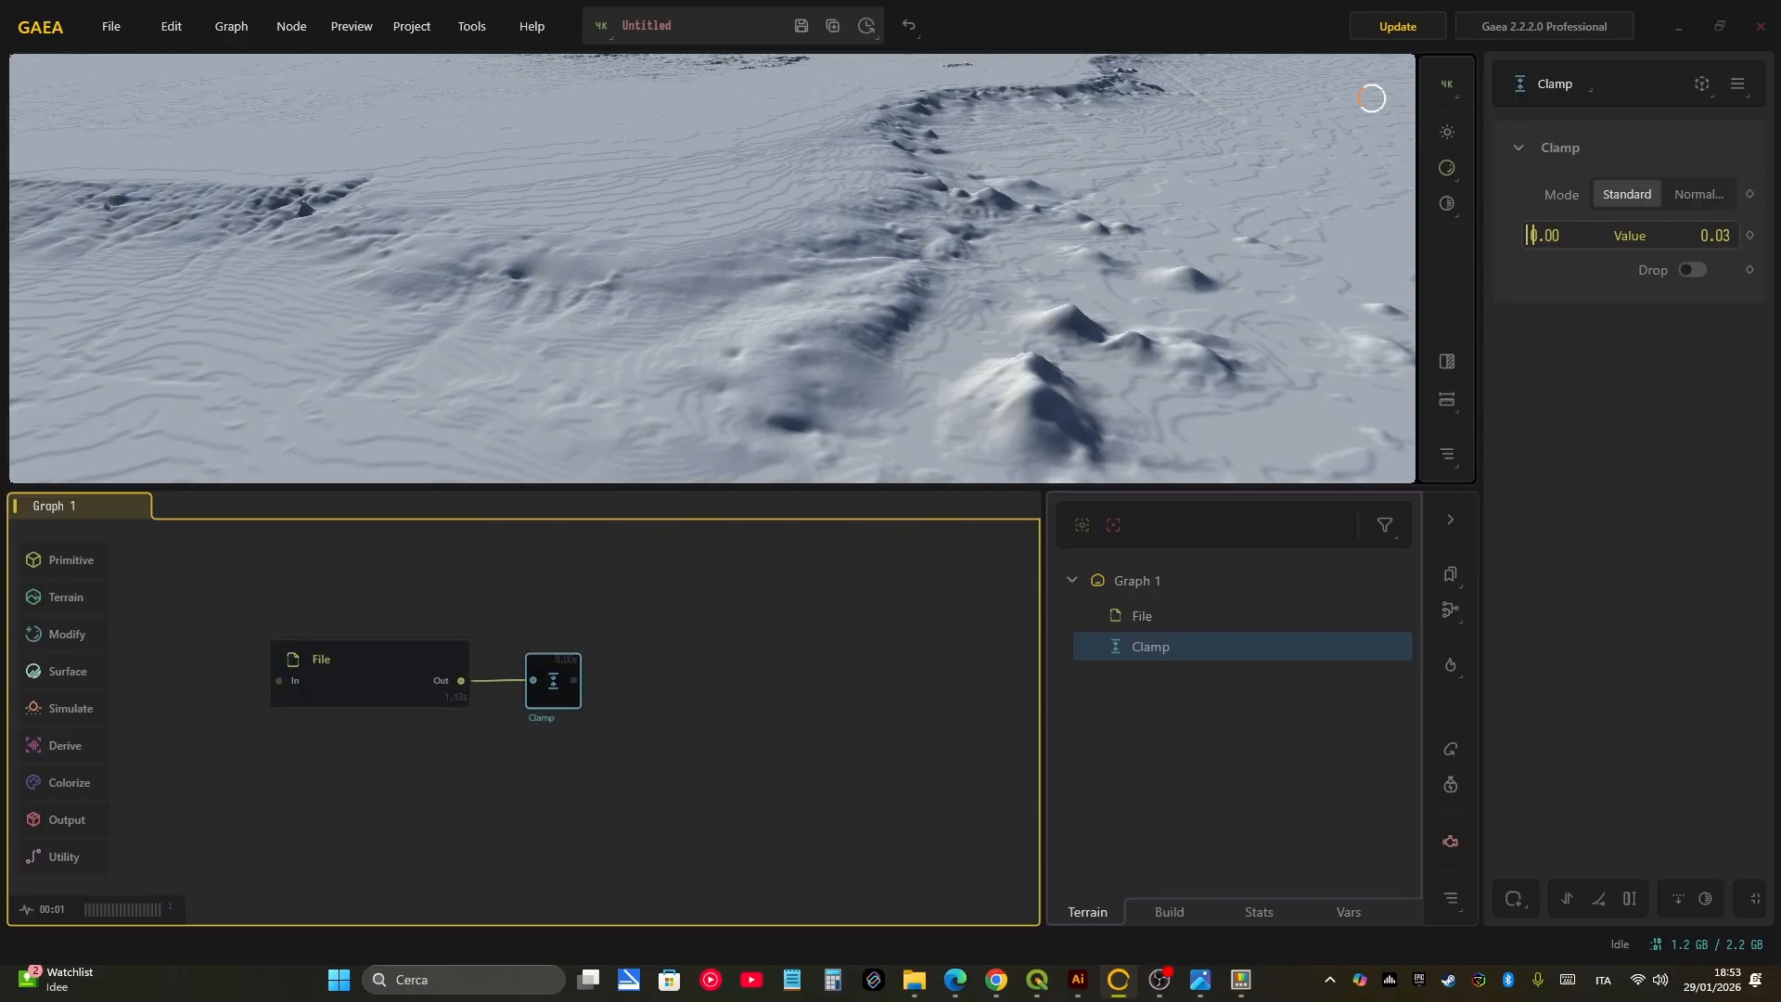
pyautogui.moveTo(570, 673); pyautogui.dragTo(671, 619, button='middle')
pyautogui.click(71, 709)
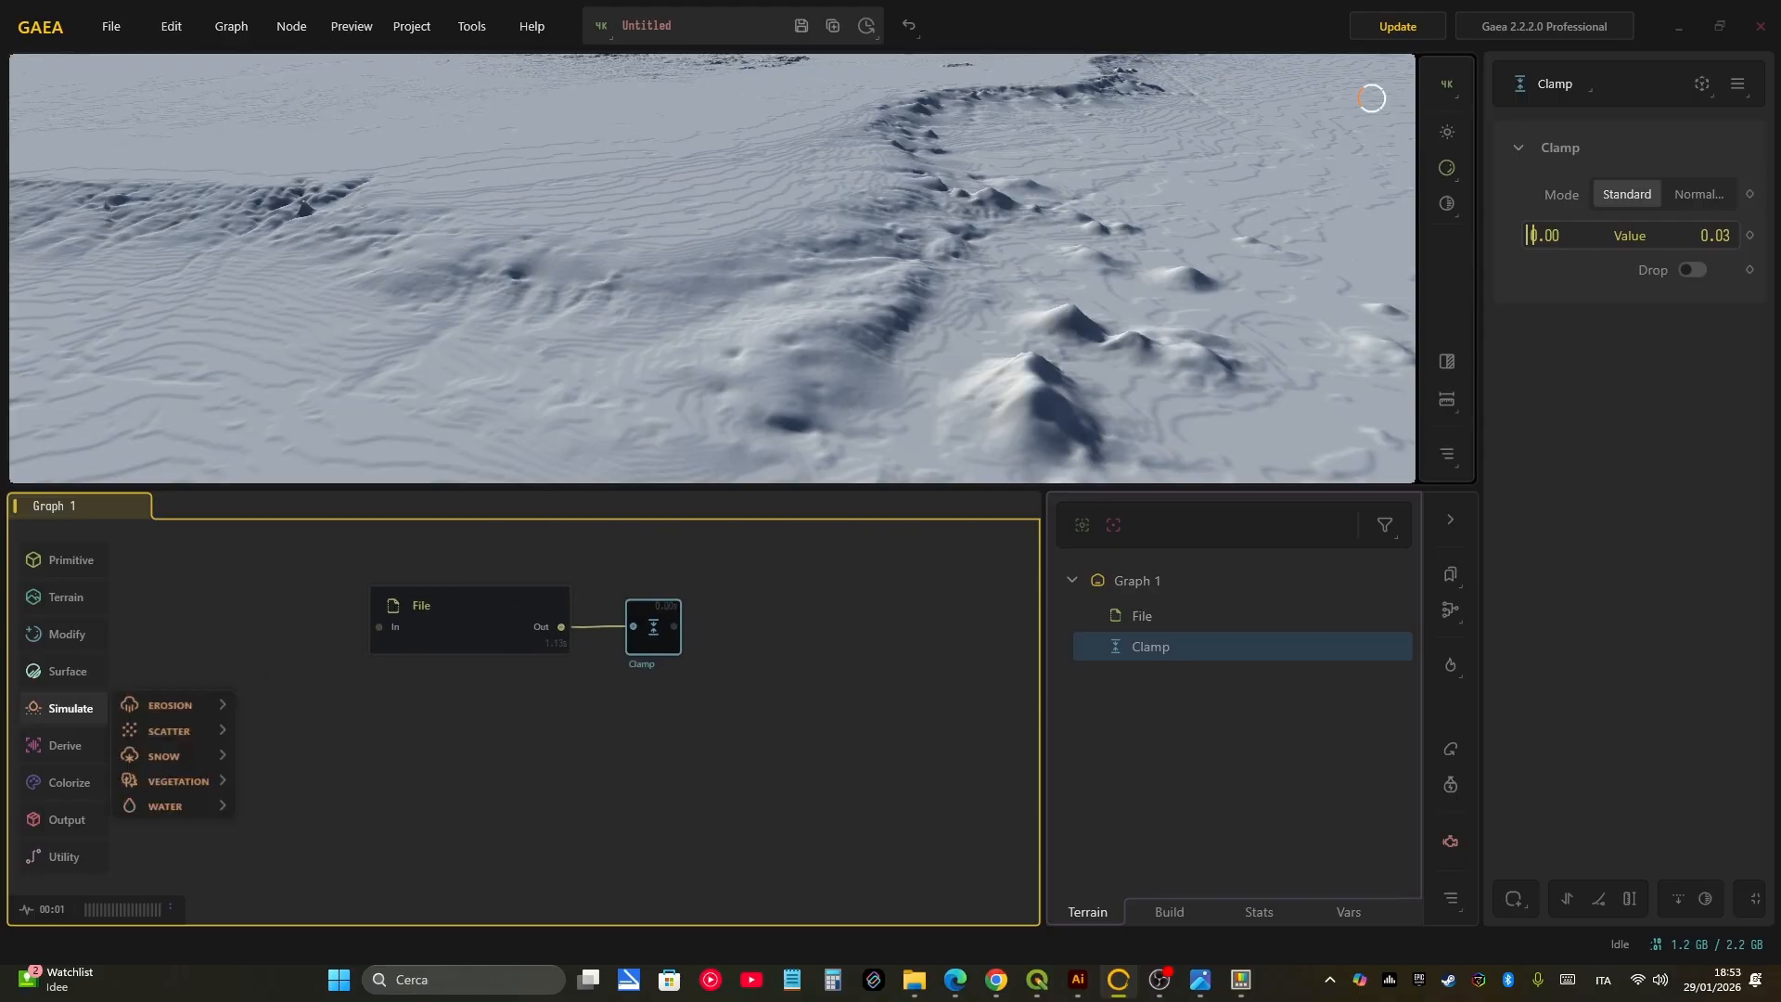
pyautogui.moveTo(170, 705)
pyautogui.click(295, 501)
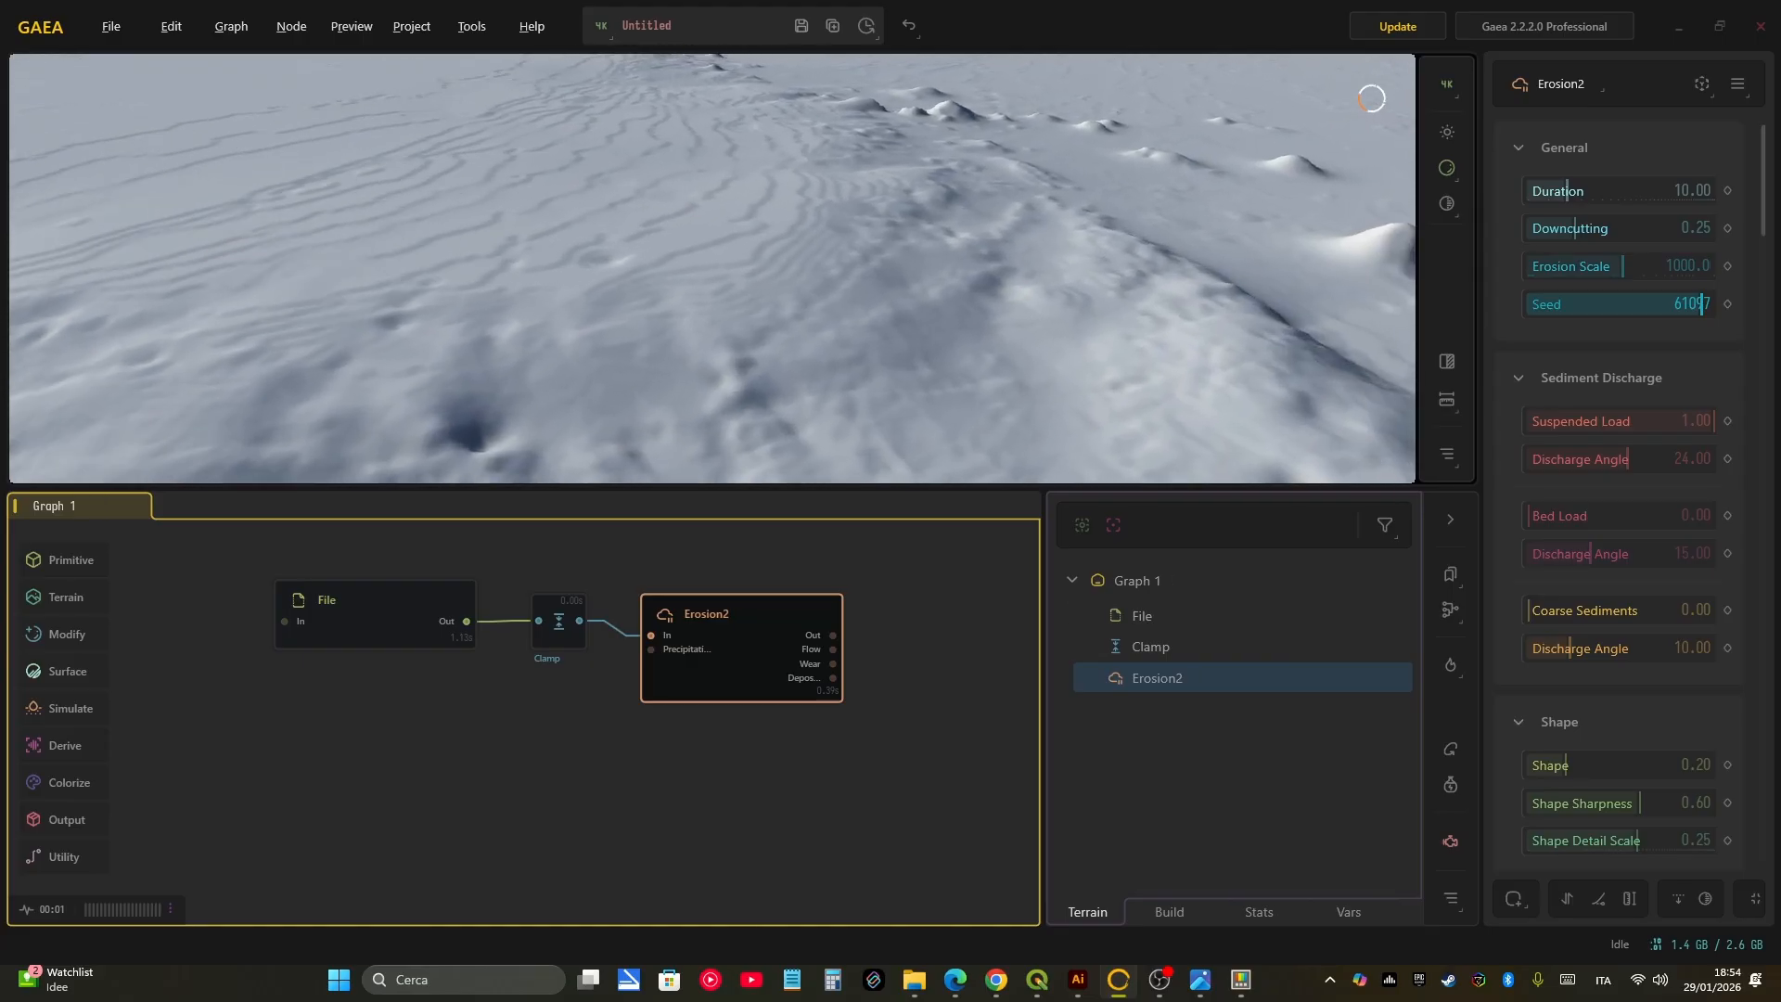
pyautogui.moveTo(1567, 190)
pyautogui.mouseDown()
pyautogui.moveTo(1611, 190)
pyautogui.moveTo(1562, 190)
pyautogui.mouseUp()
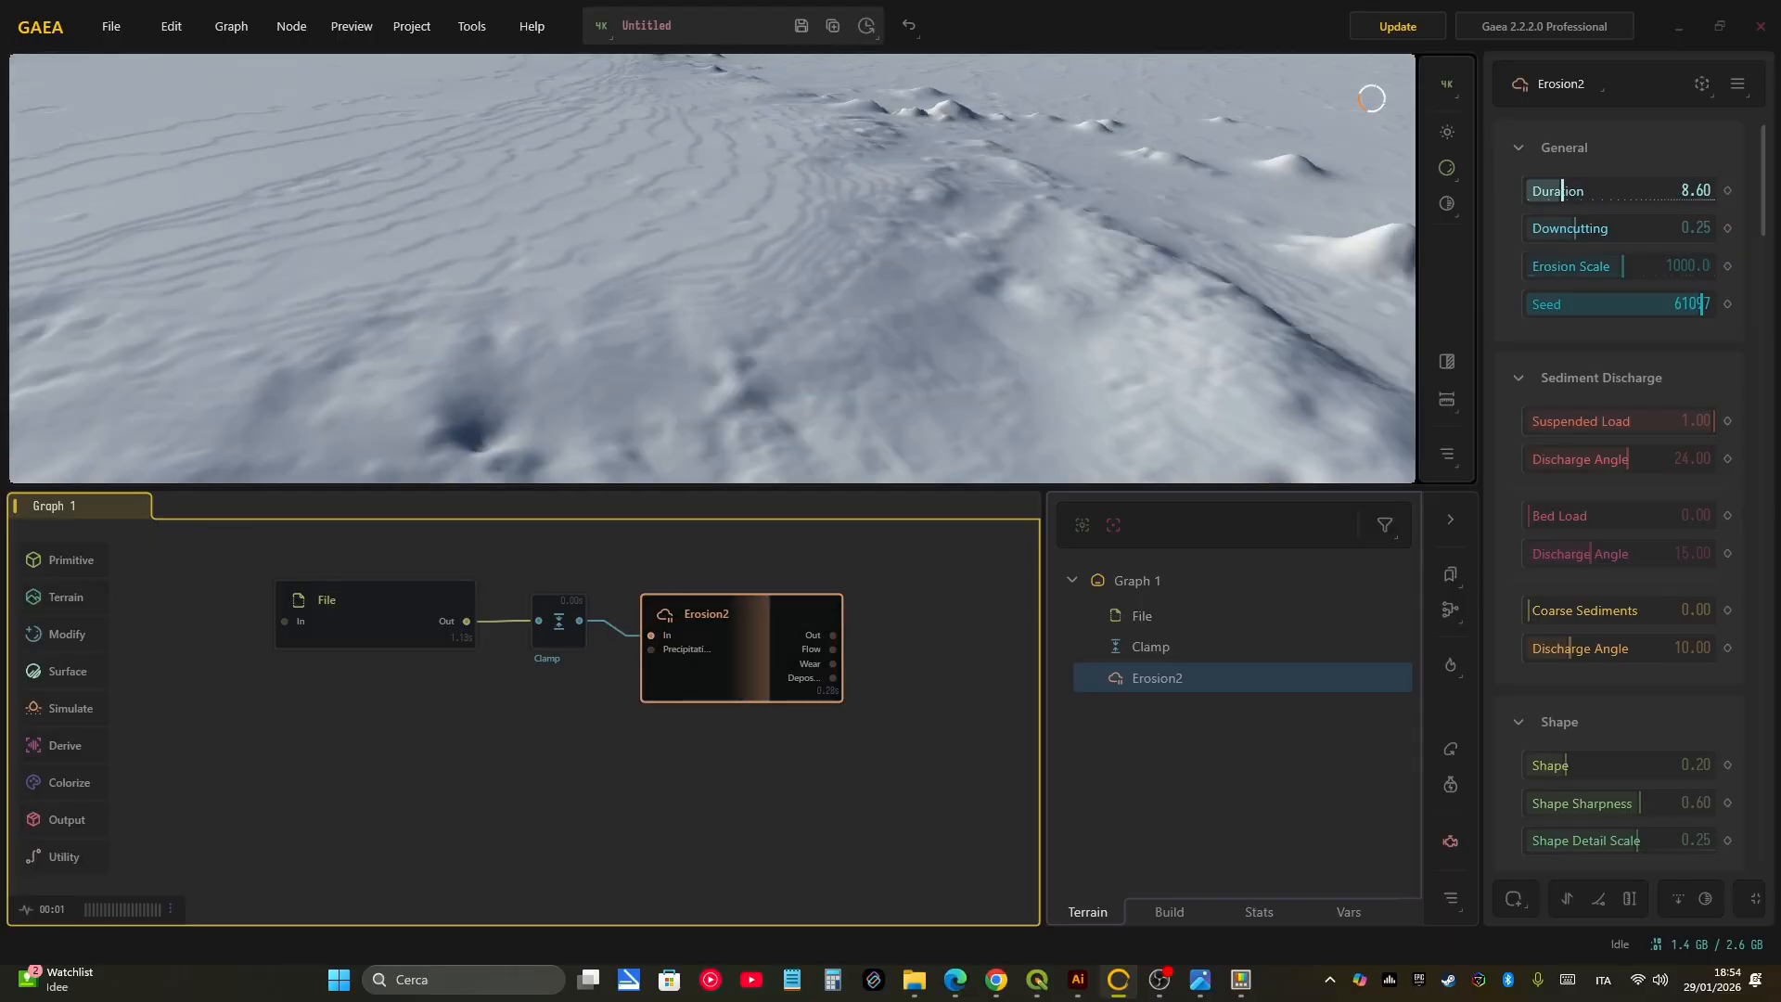
pyautogui.press('Delete')
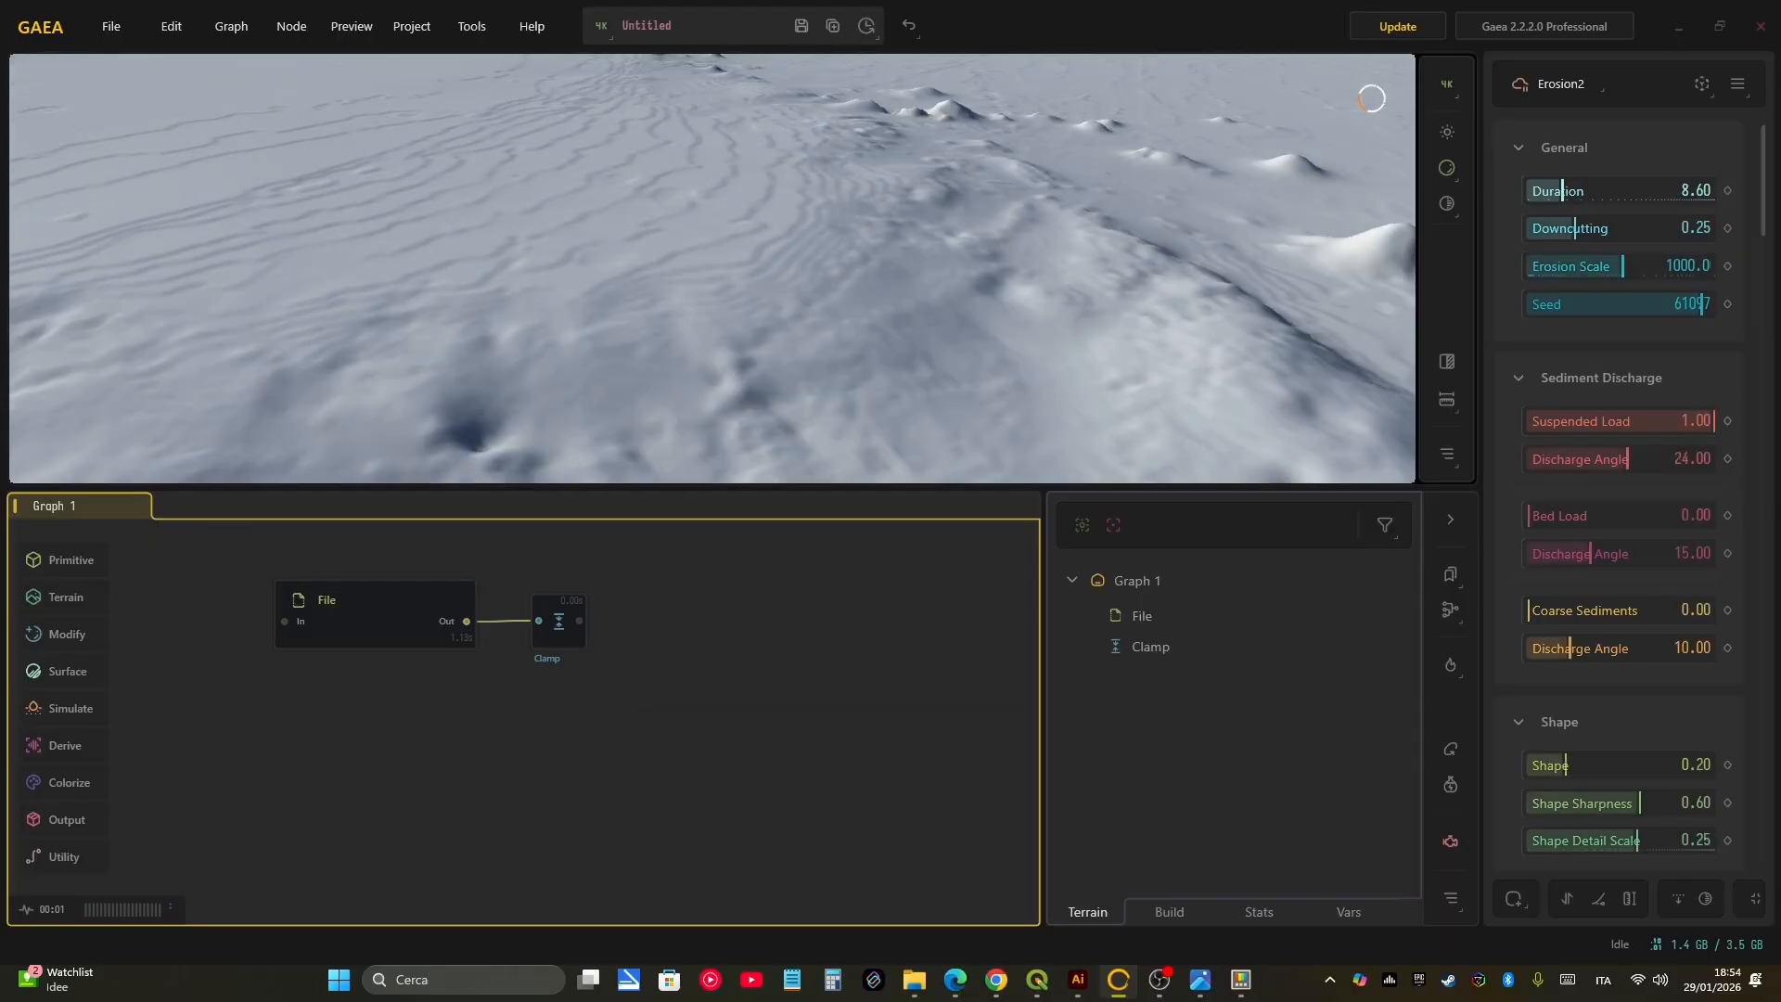
pyautogui.moveTo(66, 671)
pyautogui.moveTo(66, 634)
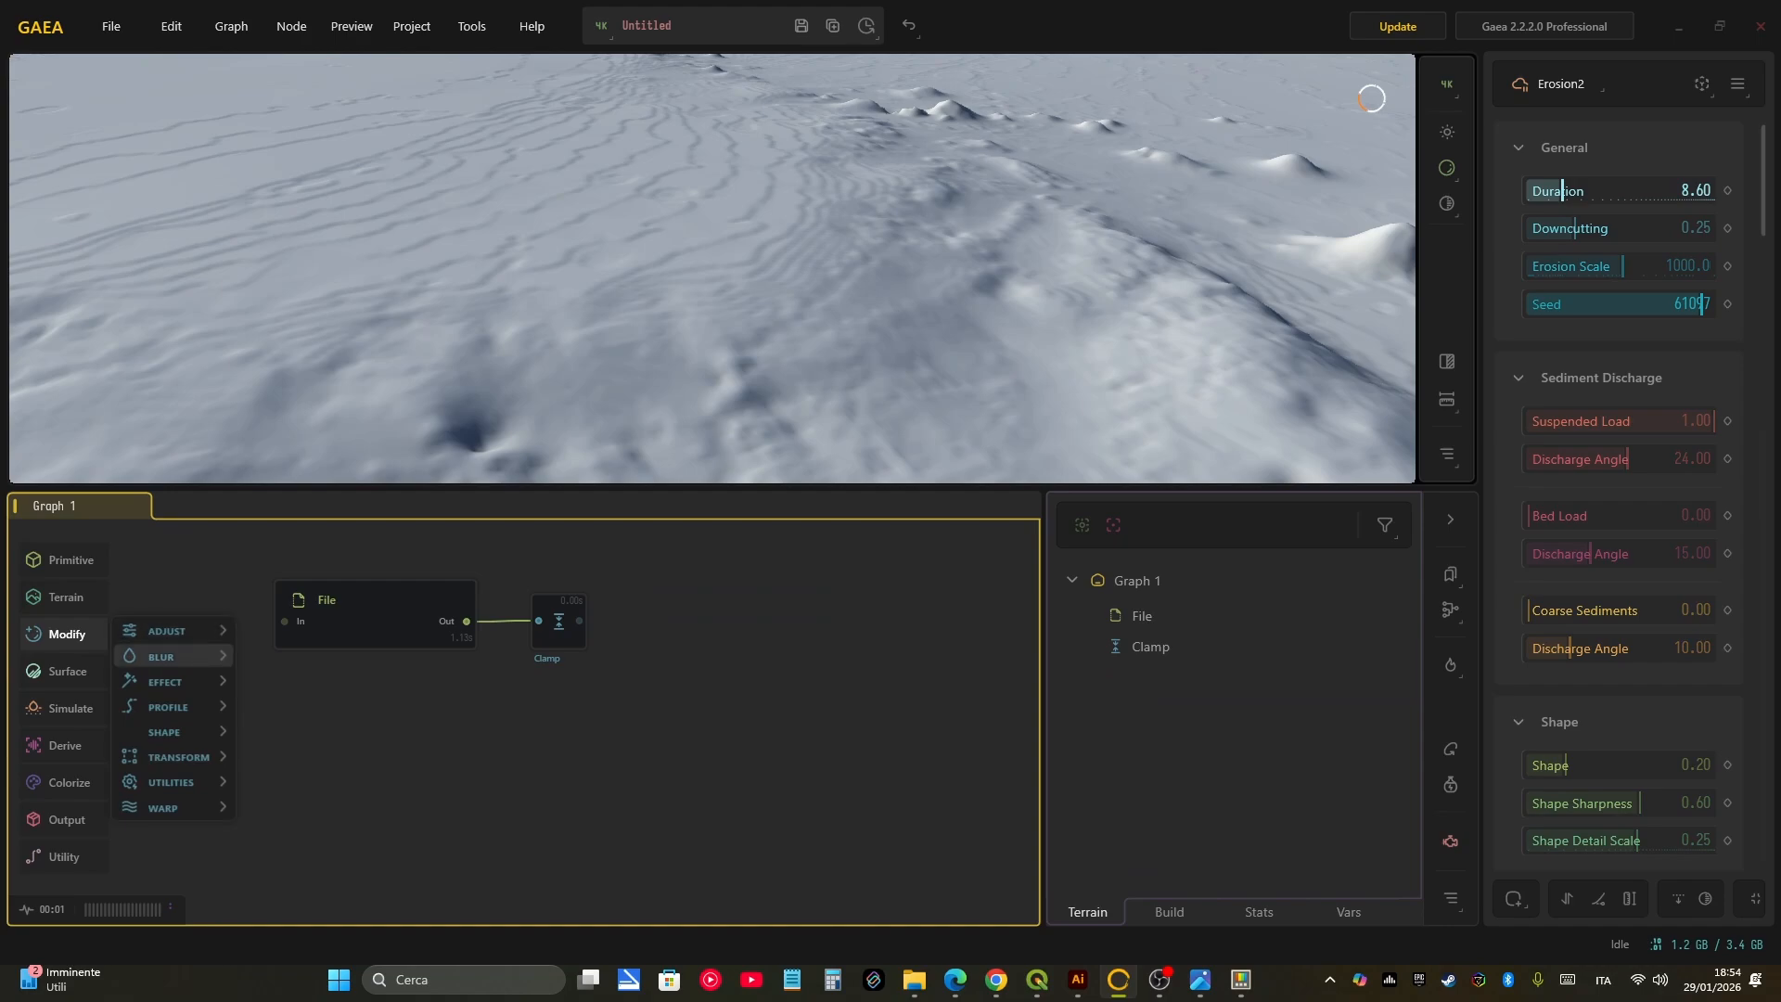
pyautogui.moveTo(161, 655)
pyautogui.click(284, 658)
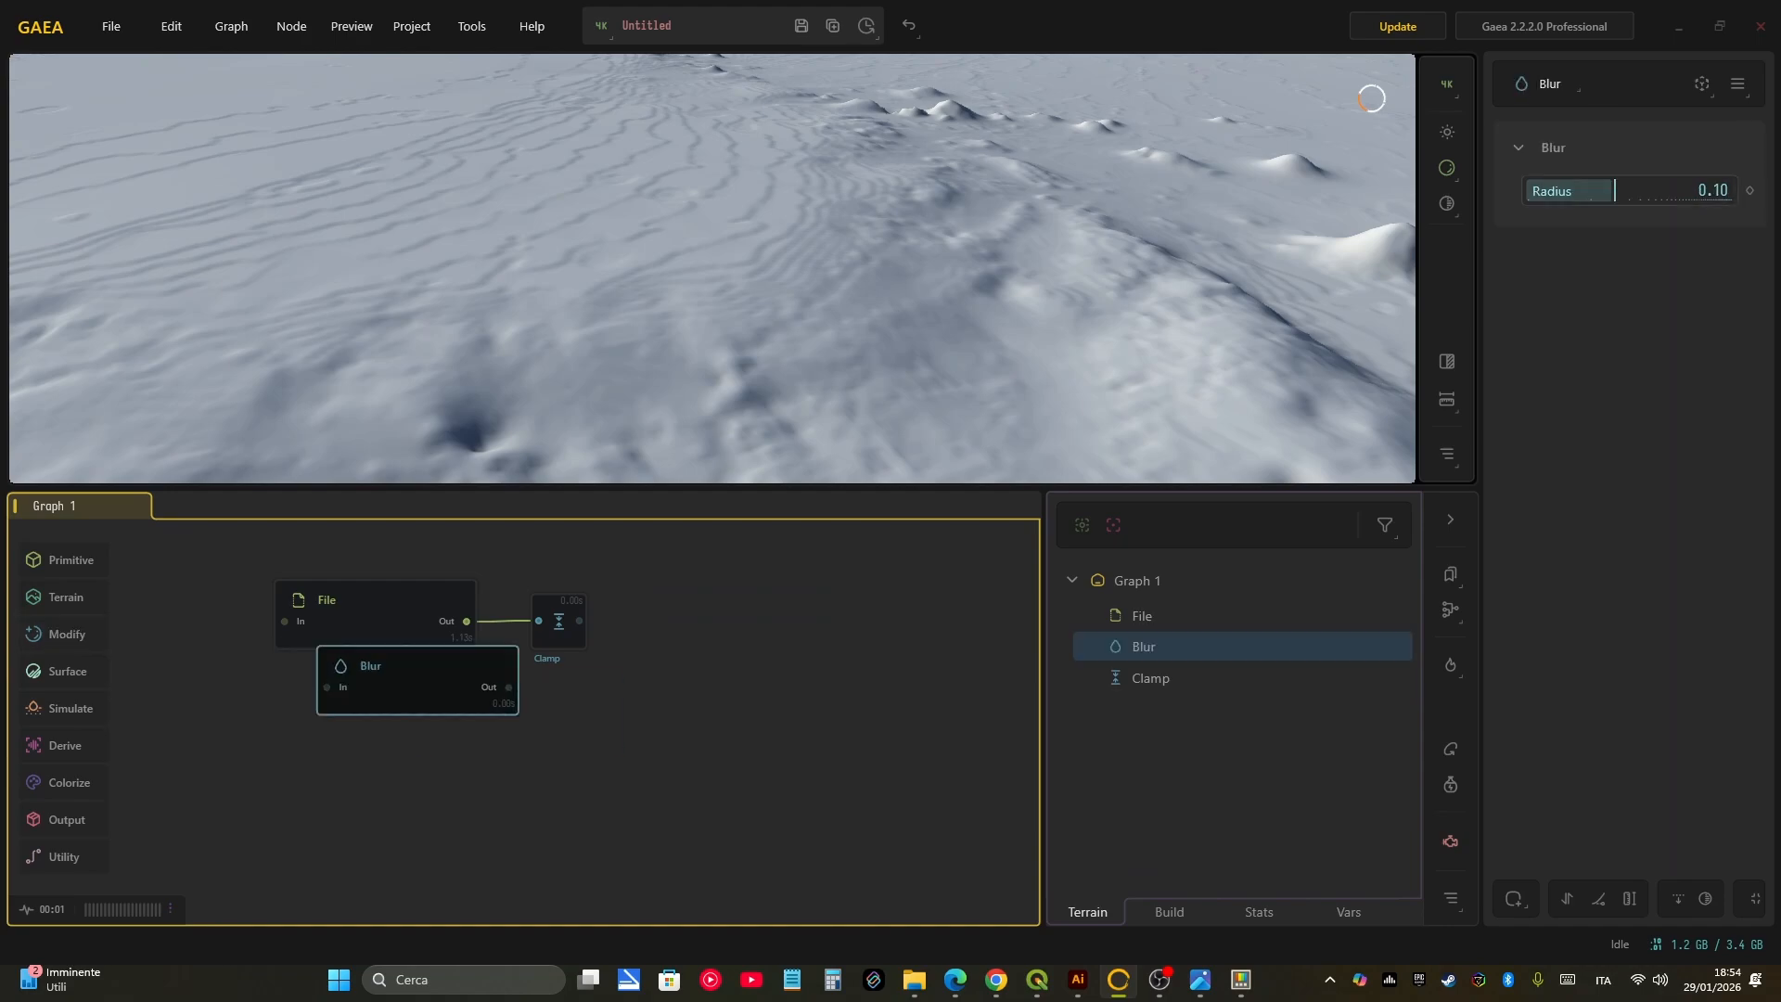
pyautogui.moveTo(418, 669); pyautogui.dragTo(687, 655)
pyautogui.press('Delete')
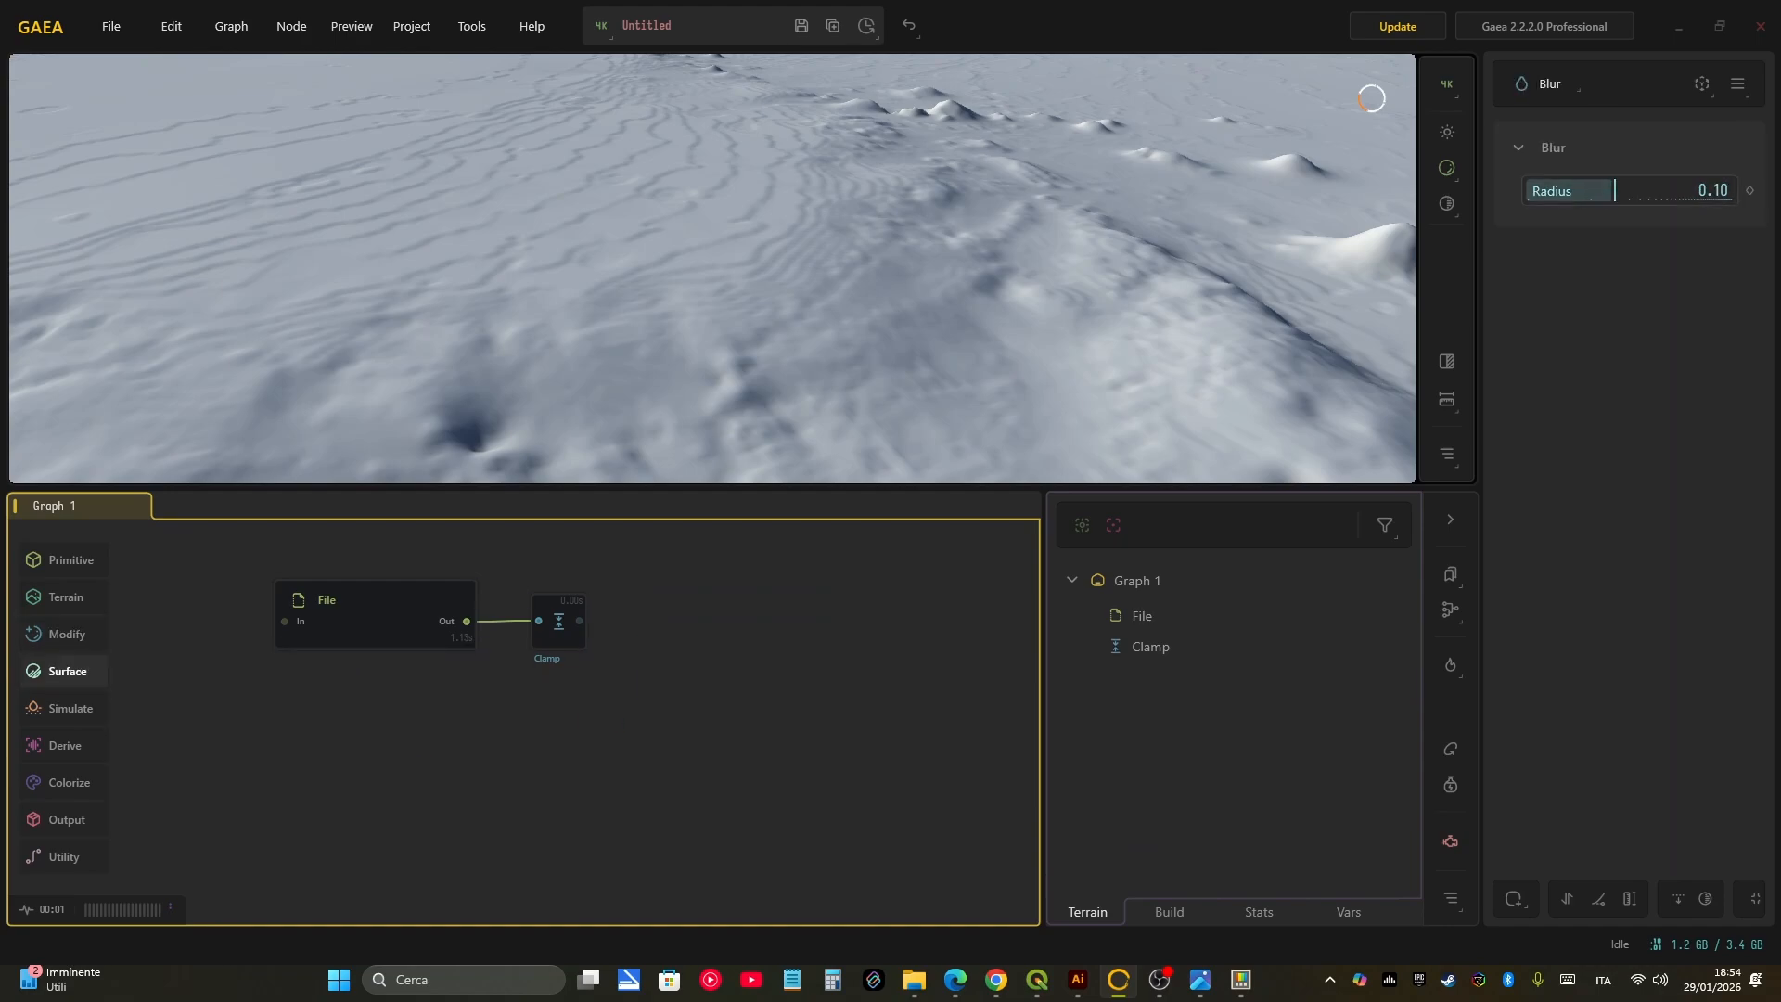
# Step: Add a SlopeBlur node beside the Clamp node and connect Clamp's output to its input
pyautogui.moveTo(67, 670)
pyautogui.moveTo(67, 633)
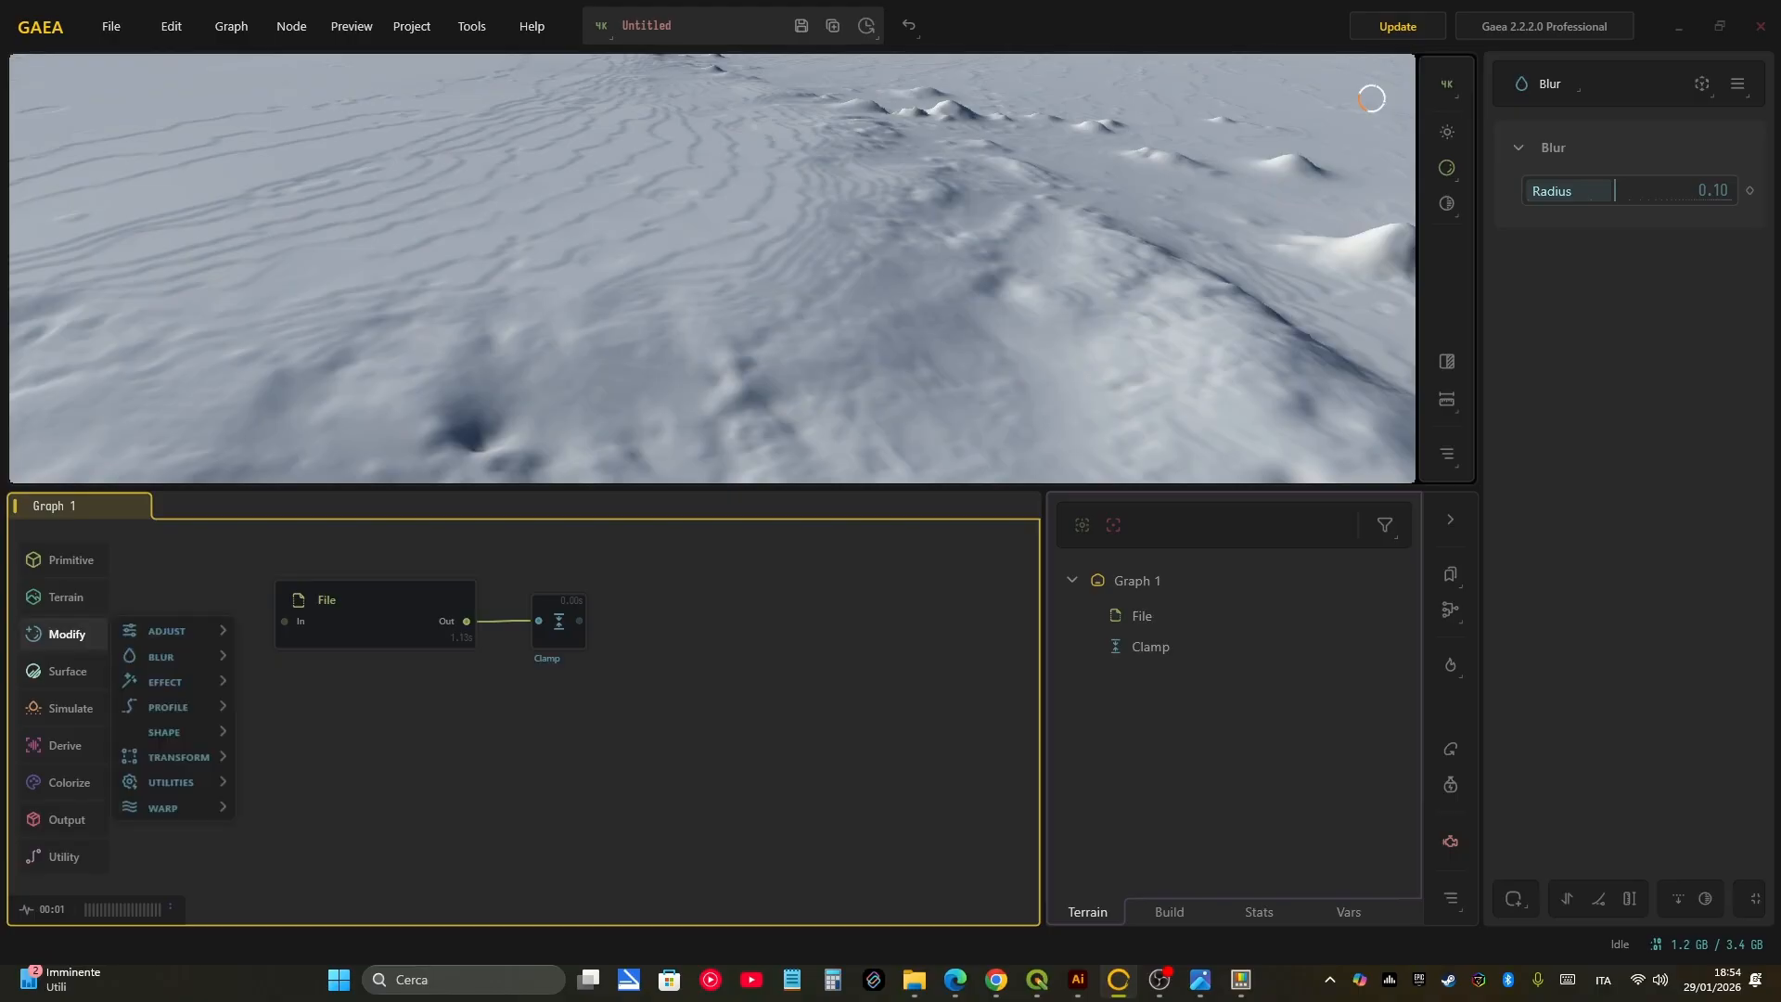
pyautogui.moveTo(161, 656)
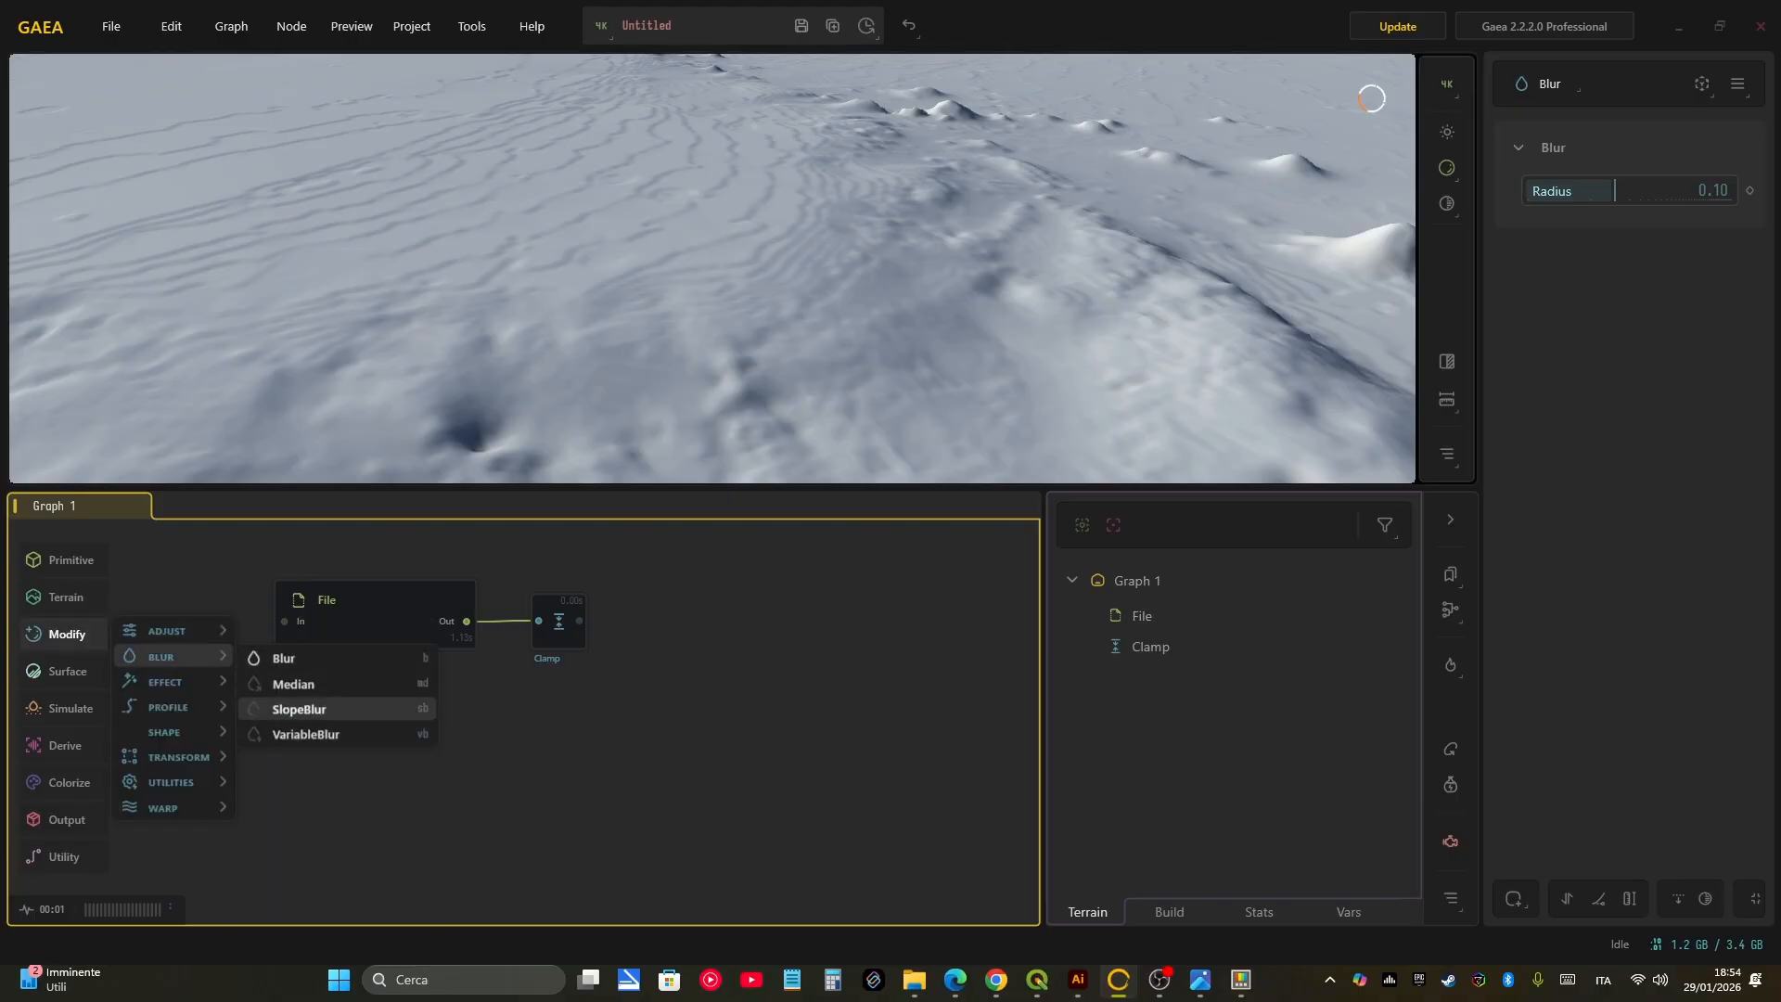
pyautogui.click(298, 712)
pyautogui.moveTo(417, 664); pyautogui.dragTo(725, 655)
pyautogui.moveTo(579, 621); pyautogui.dragTo(720, 617)
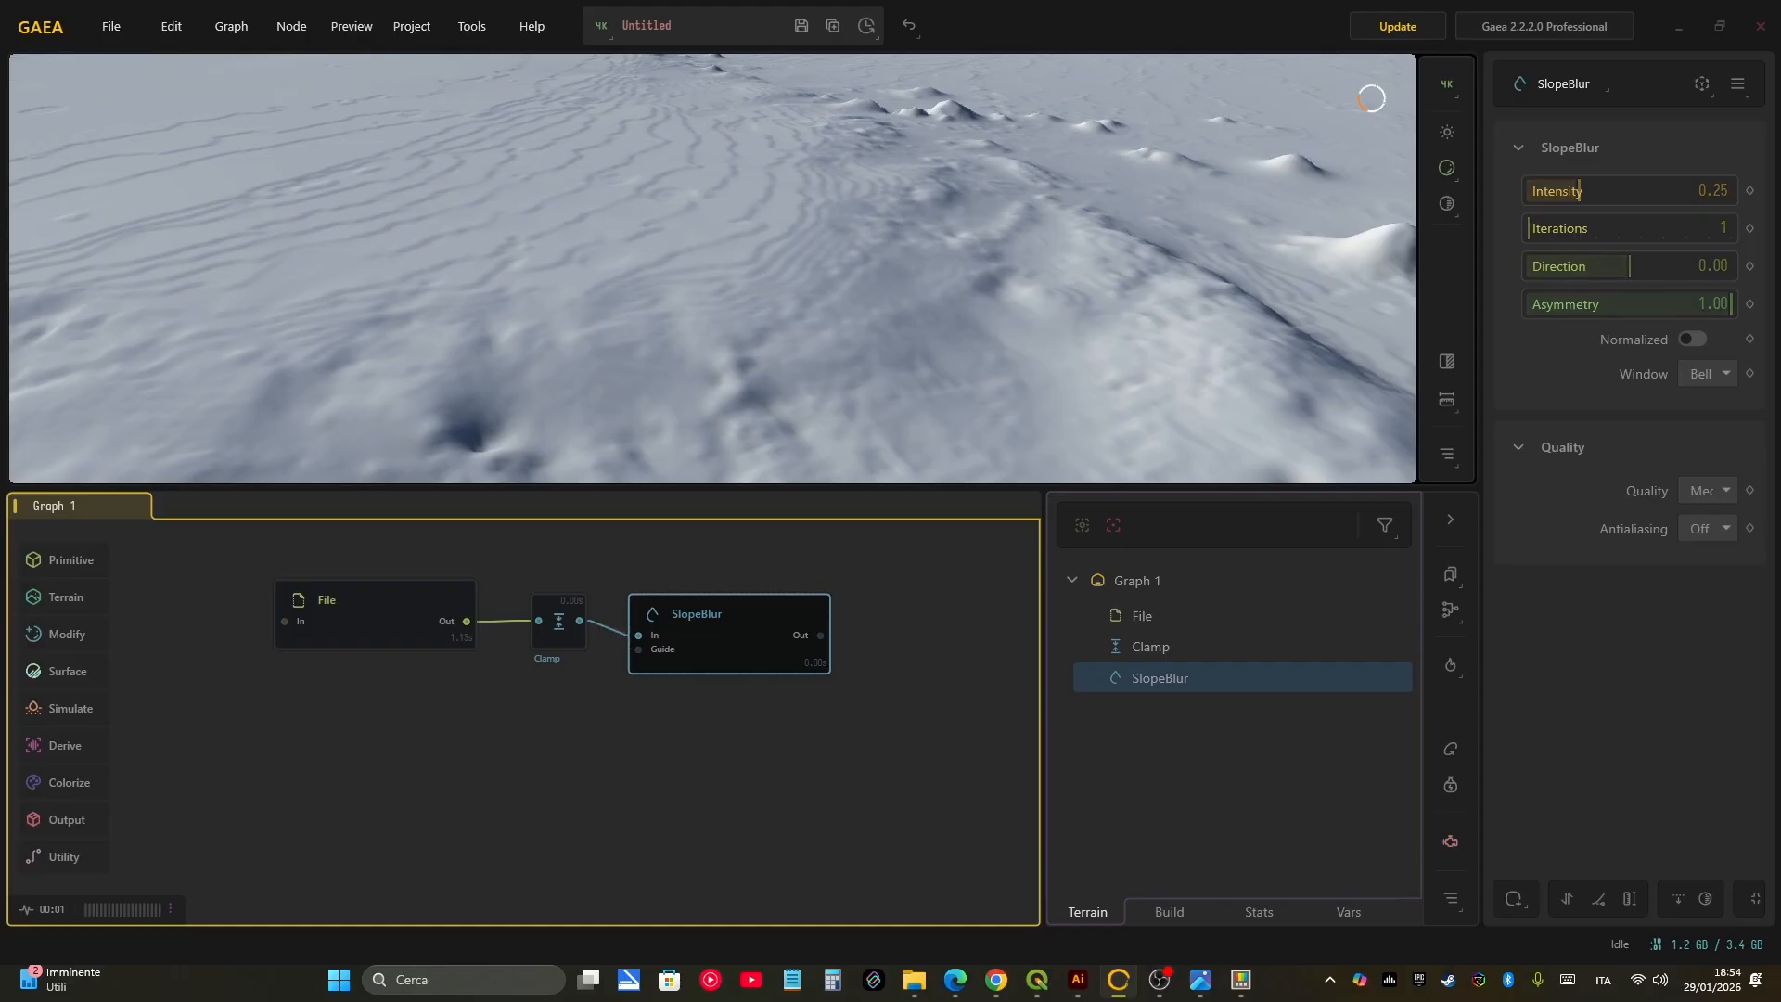
# Step: Try the SlopeBlur node with Intensity 0.92 and 5 iterations, and delete the node
pyautogui.moveTo(1579, 190); pyautogui.dragTo(1716, 190)
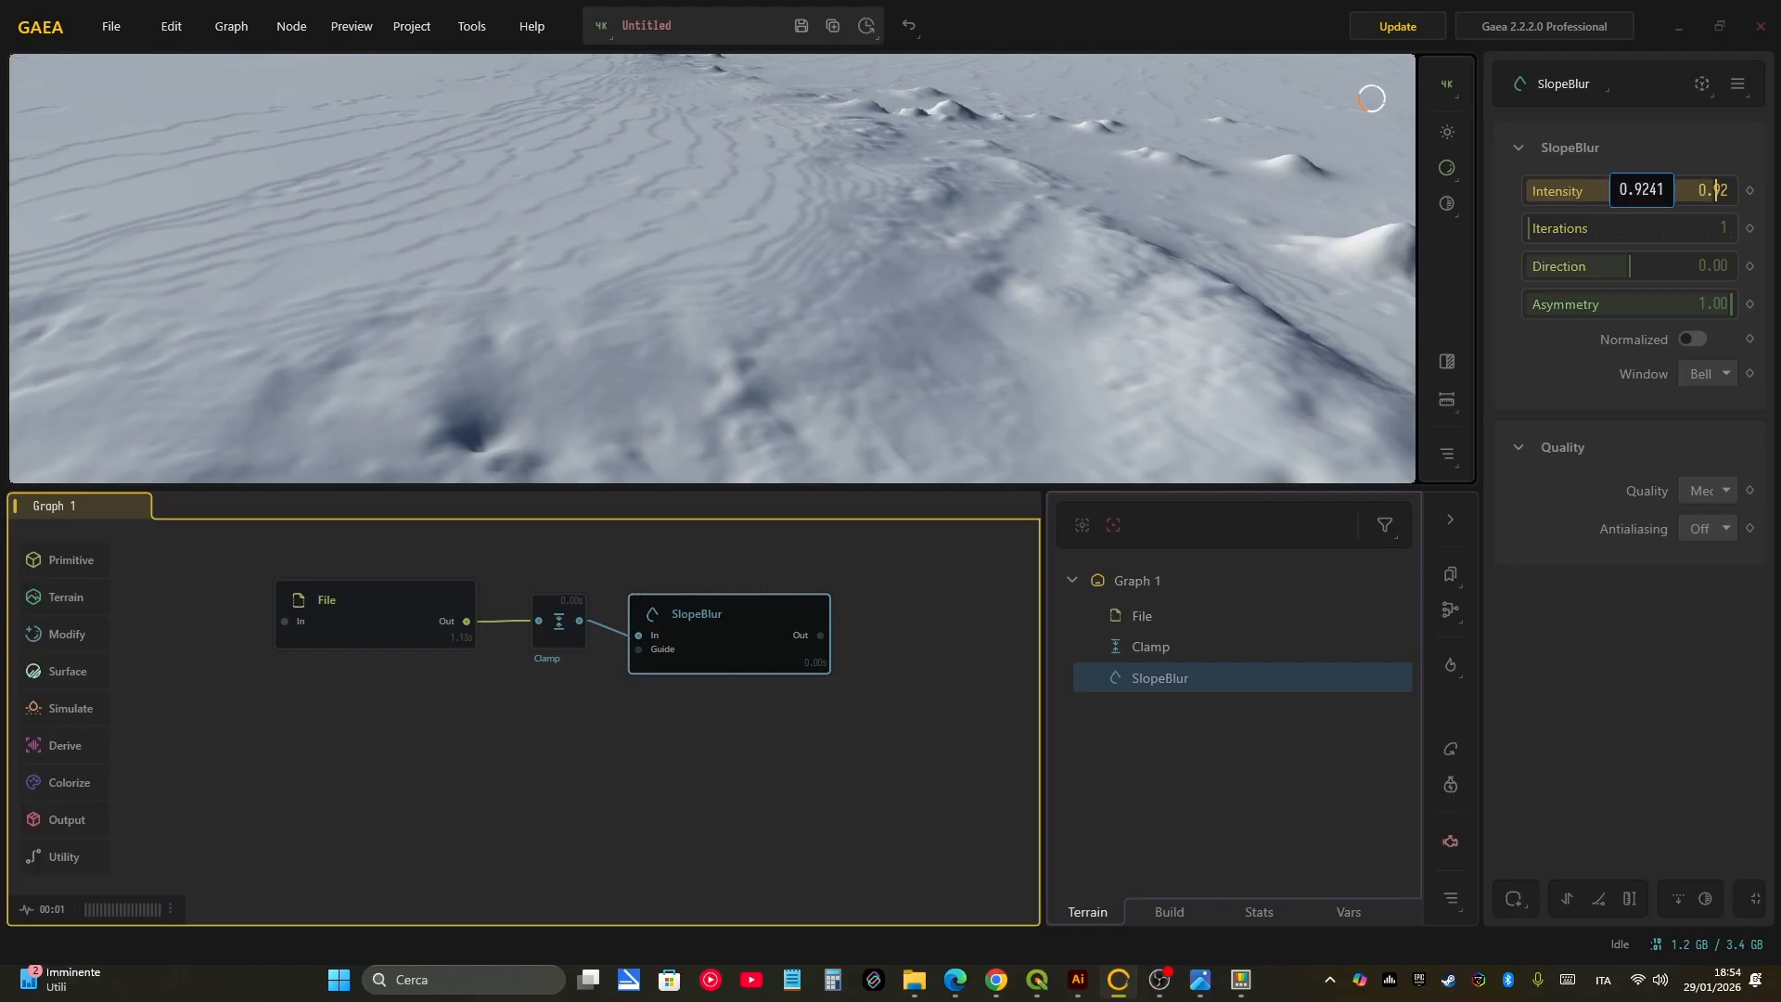
pyautogui.click(1619, 228)
pyautogui.moveTo(729, 616); pyautogui.dragTo(757, 616)
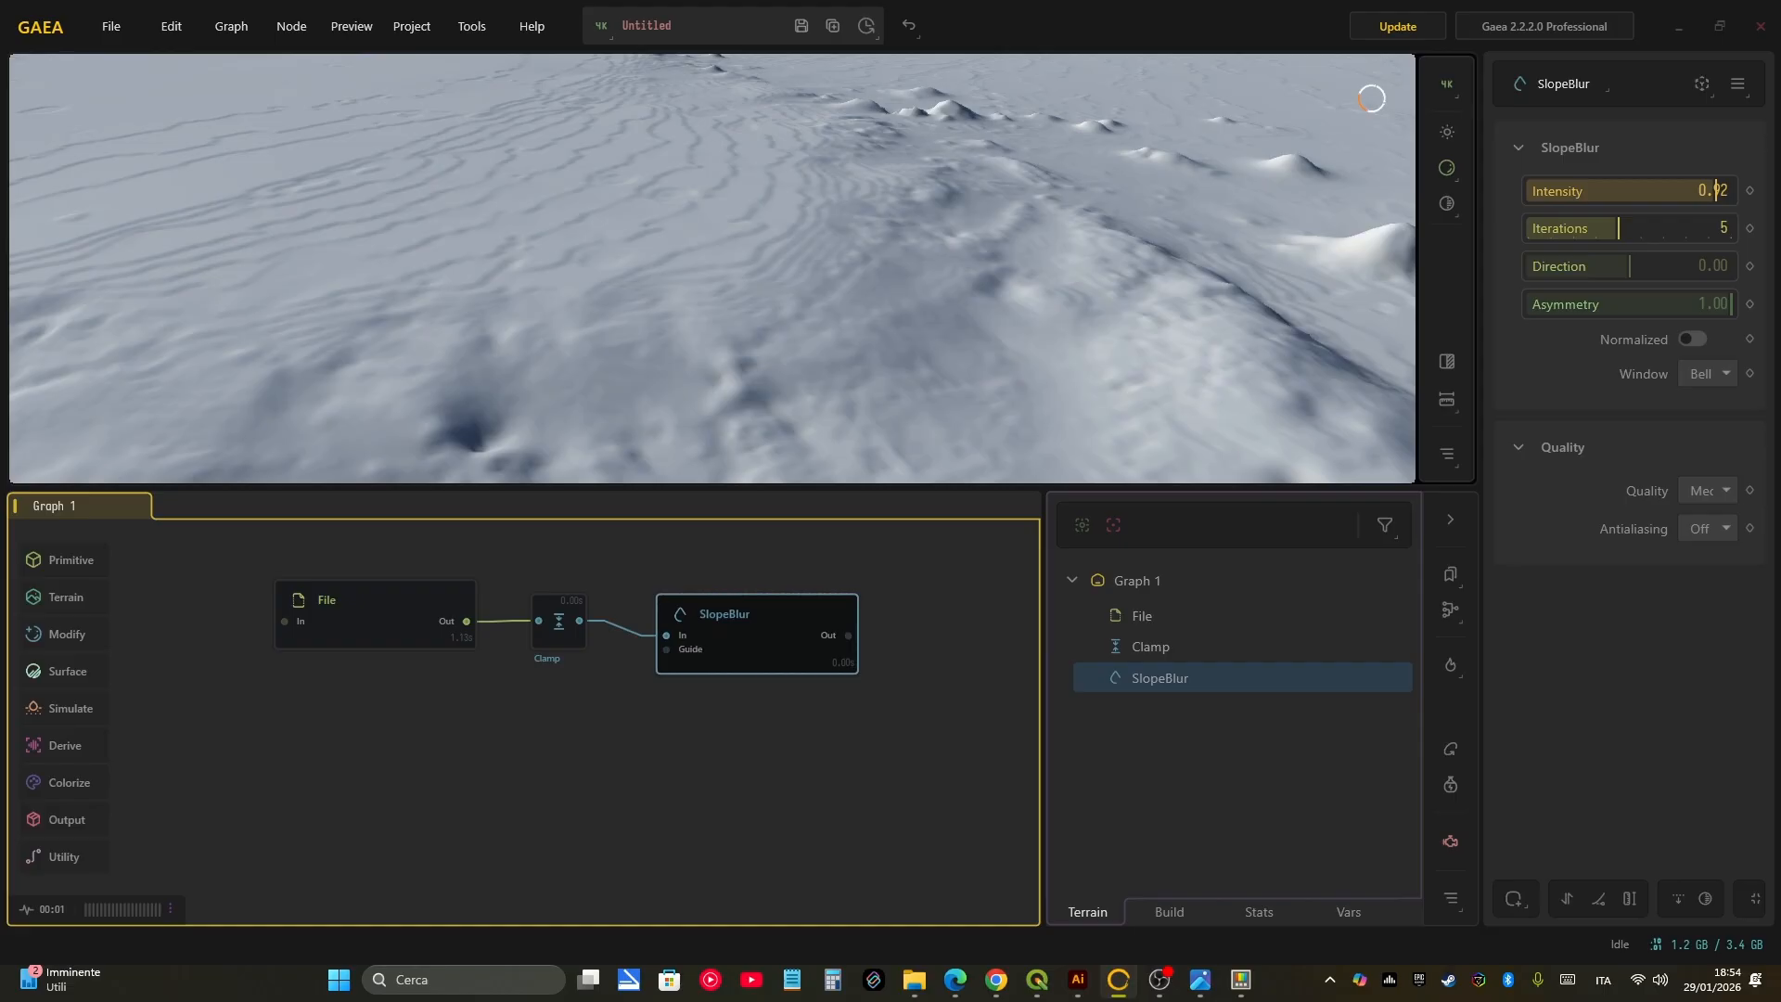
pyautogui.scroll(4, 713, 269)
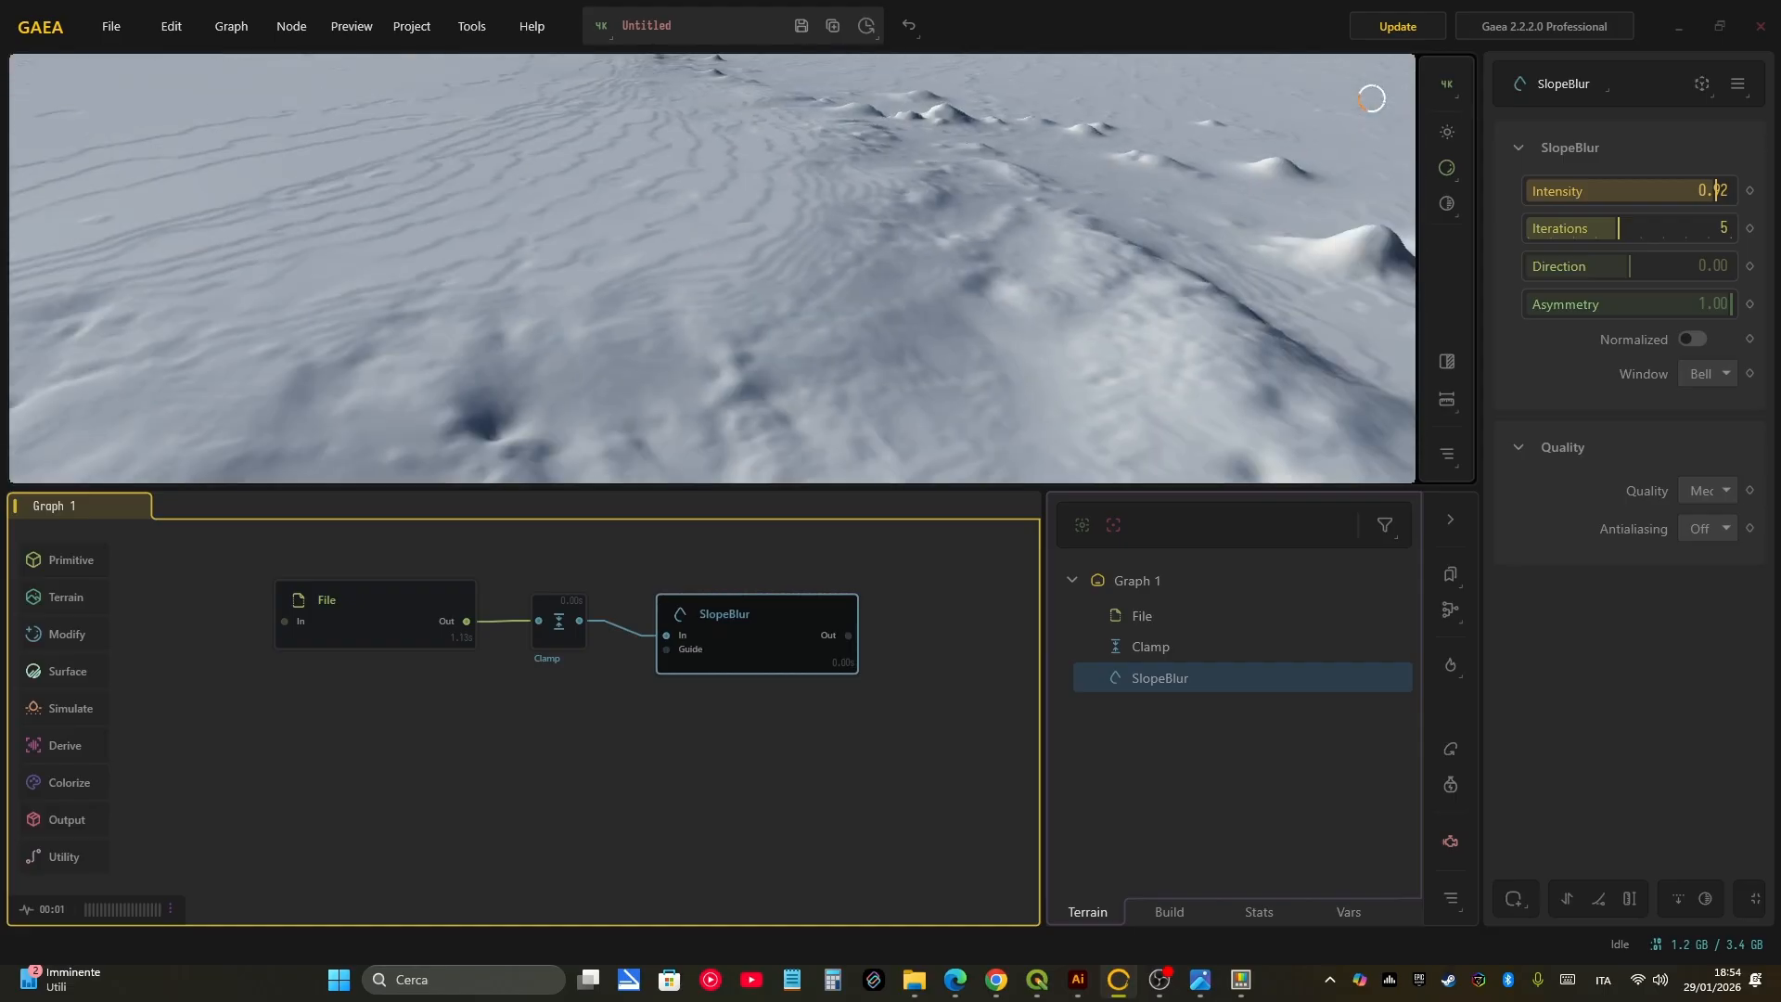
pyautogui.moveTo(757, 616); pyautogui.dragTo(749, 616)
pyautogui.press('Delete')
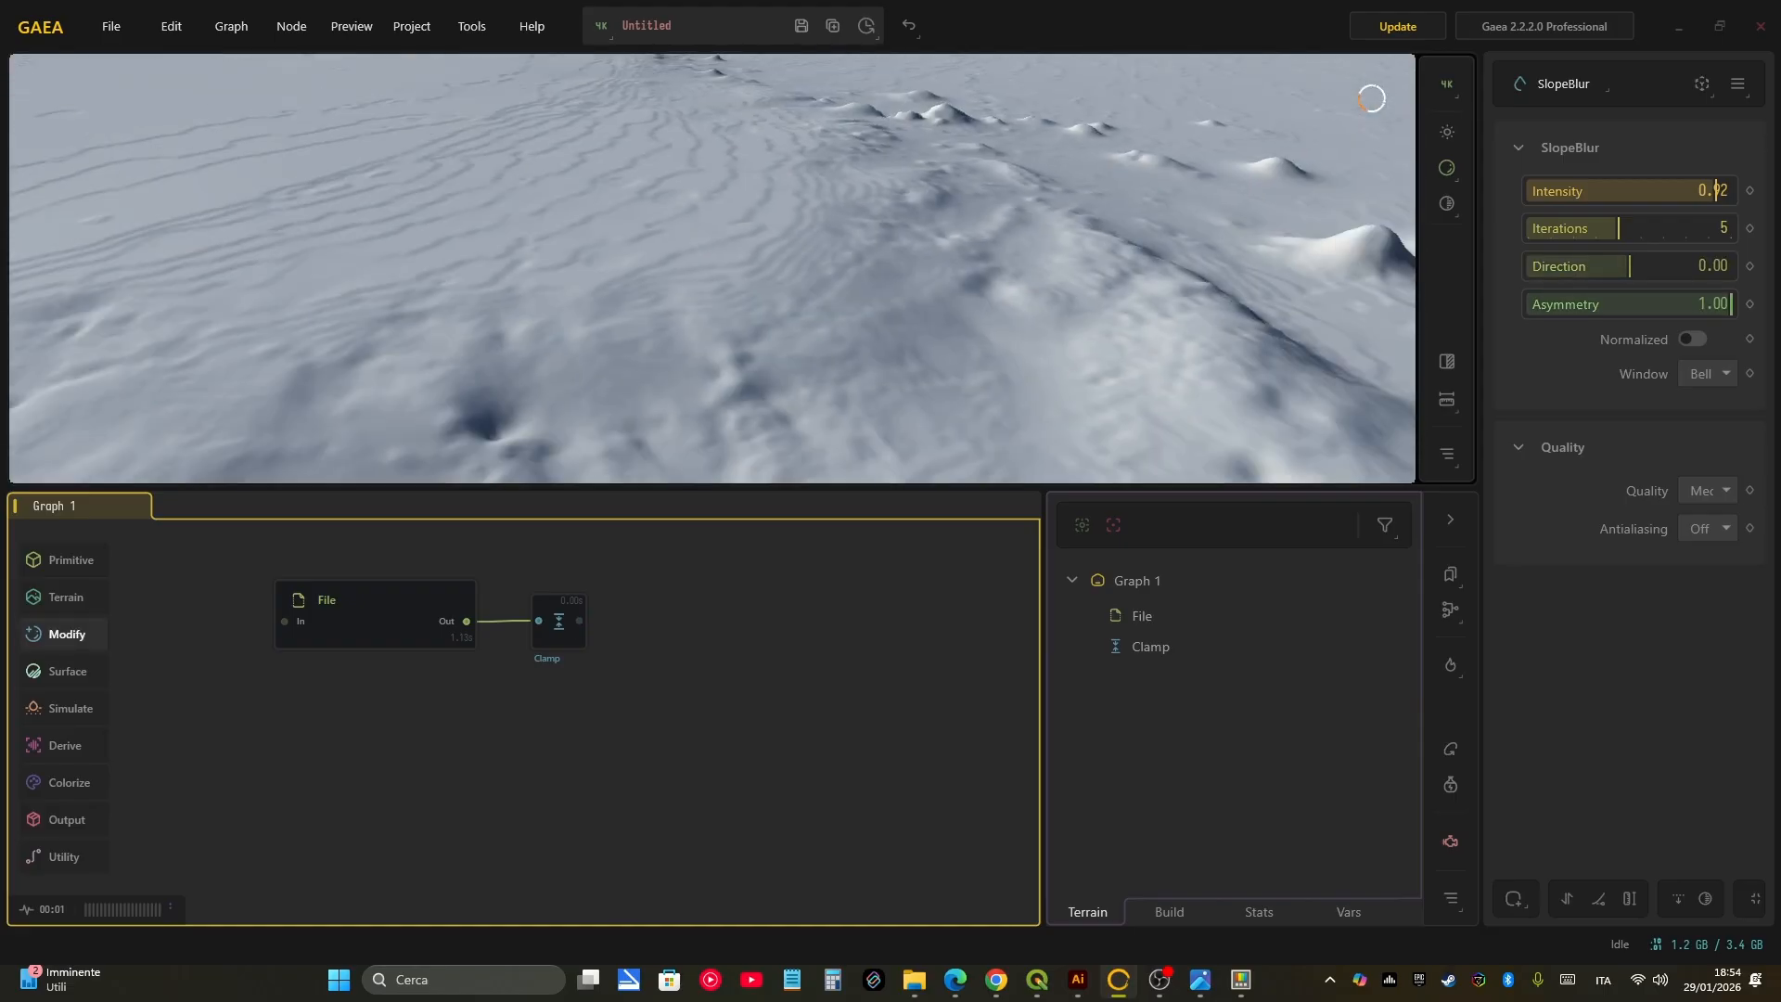
# Step: Add a Blur node after the Clamp node and feed the clamped terrain into it
pyautogui.click(67, 634)
pyautogui.moveTo(172, 656)
pyautogui.click(278, 658)
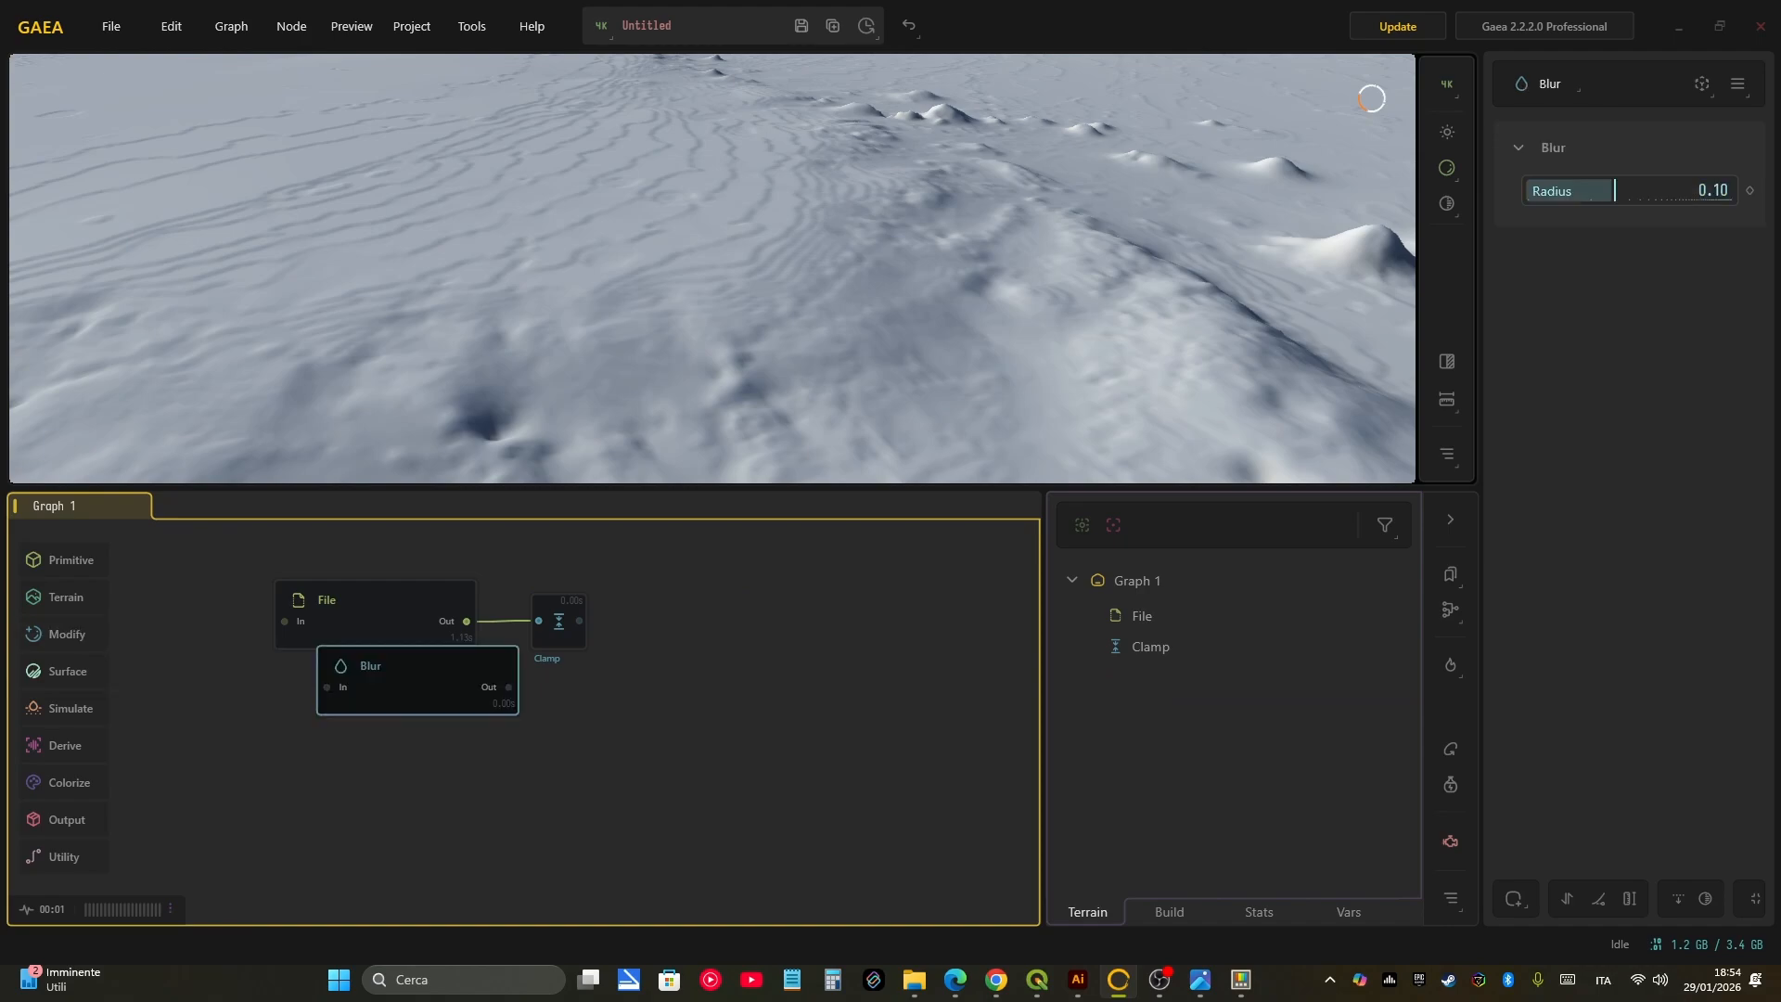
pyautogui.moveTo(372, 659); pyautogui.dragTo(682, 610)
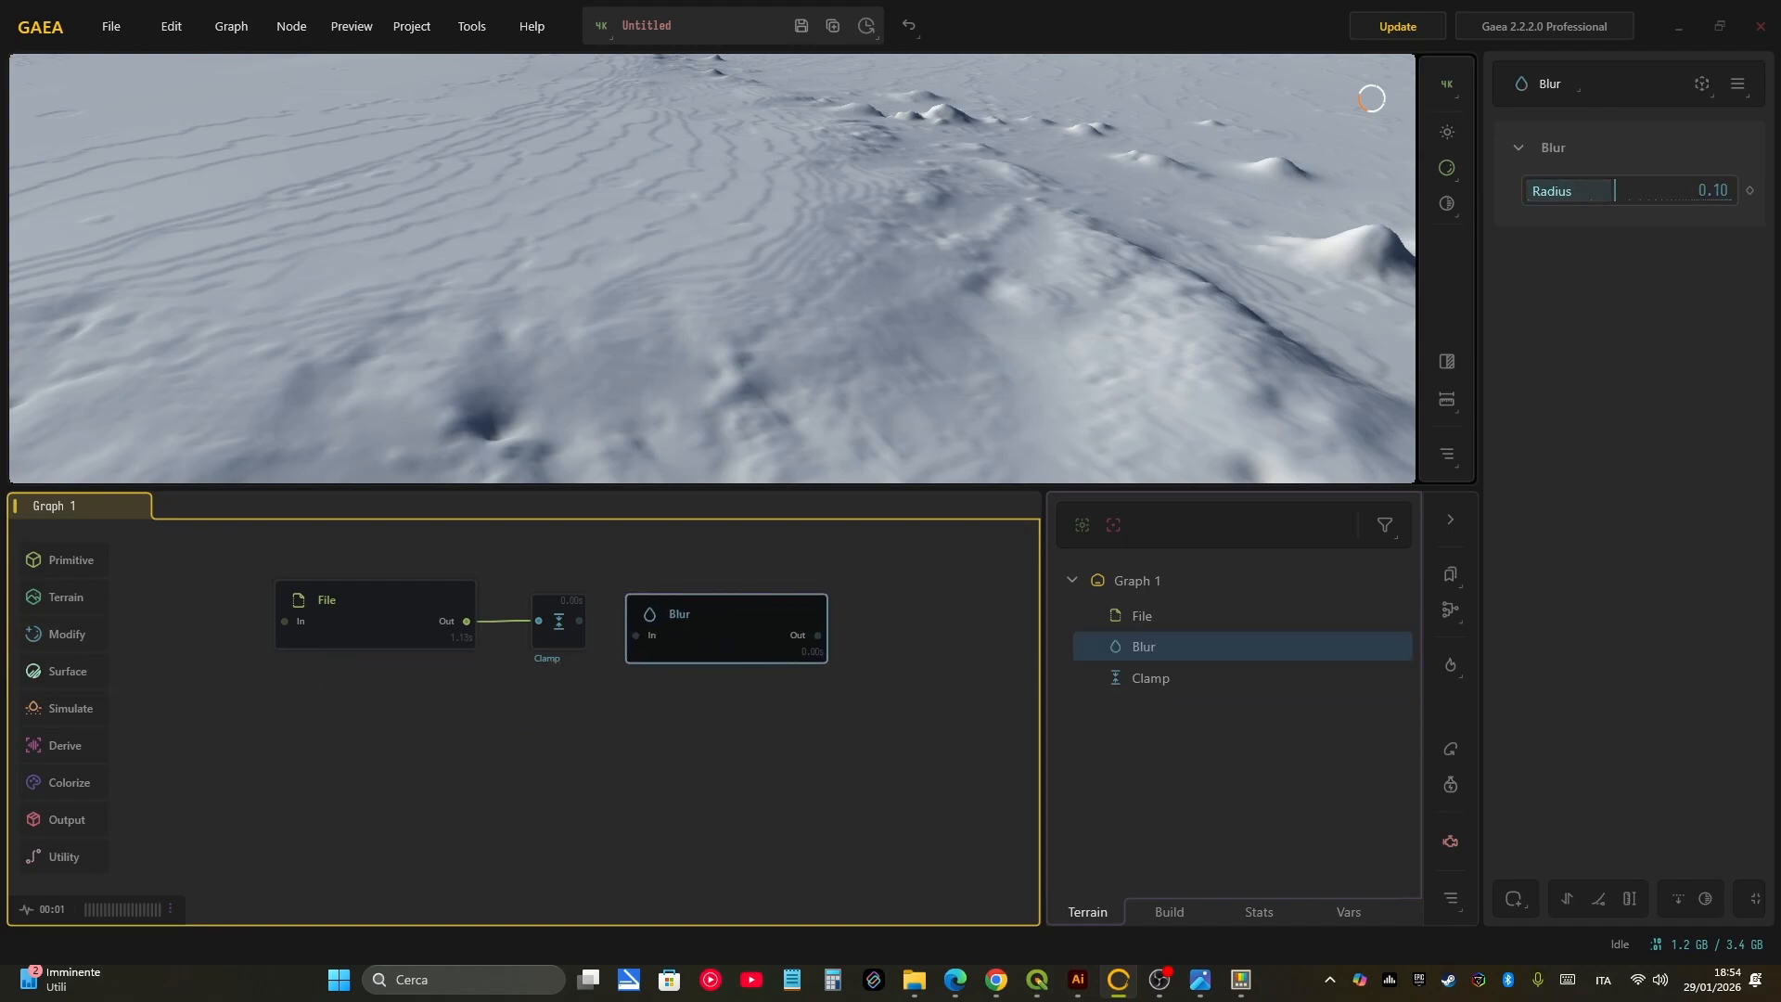
pyautogui.click(558, 621)
pyautogui.moveTo(558, 621); pyautogui.dragTo(683, 630)
pyautogui.click(690, 623)
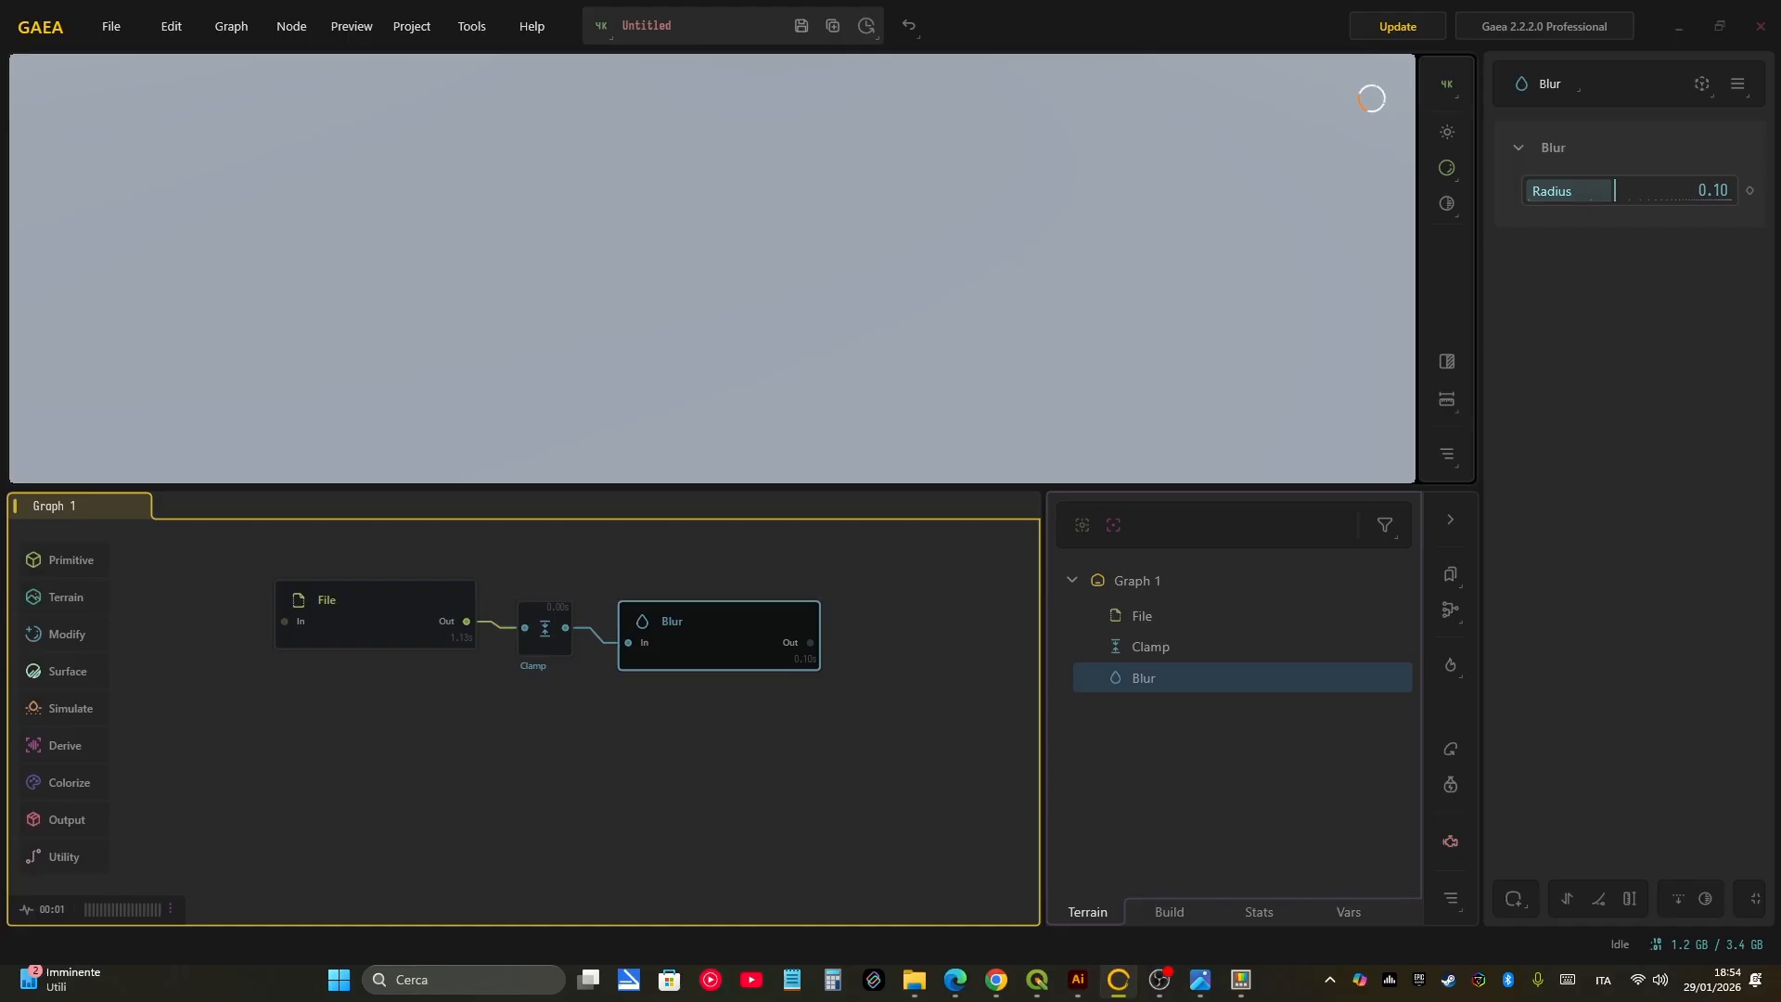
# Step: Set the Blur node's Radius to 0.001 and inspect the smoothed ridges up close
pyautogui.moveTo(1616, 190); pyautogui.dragTo(1532, 191)
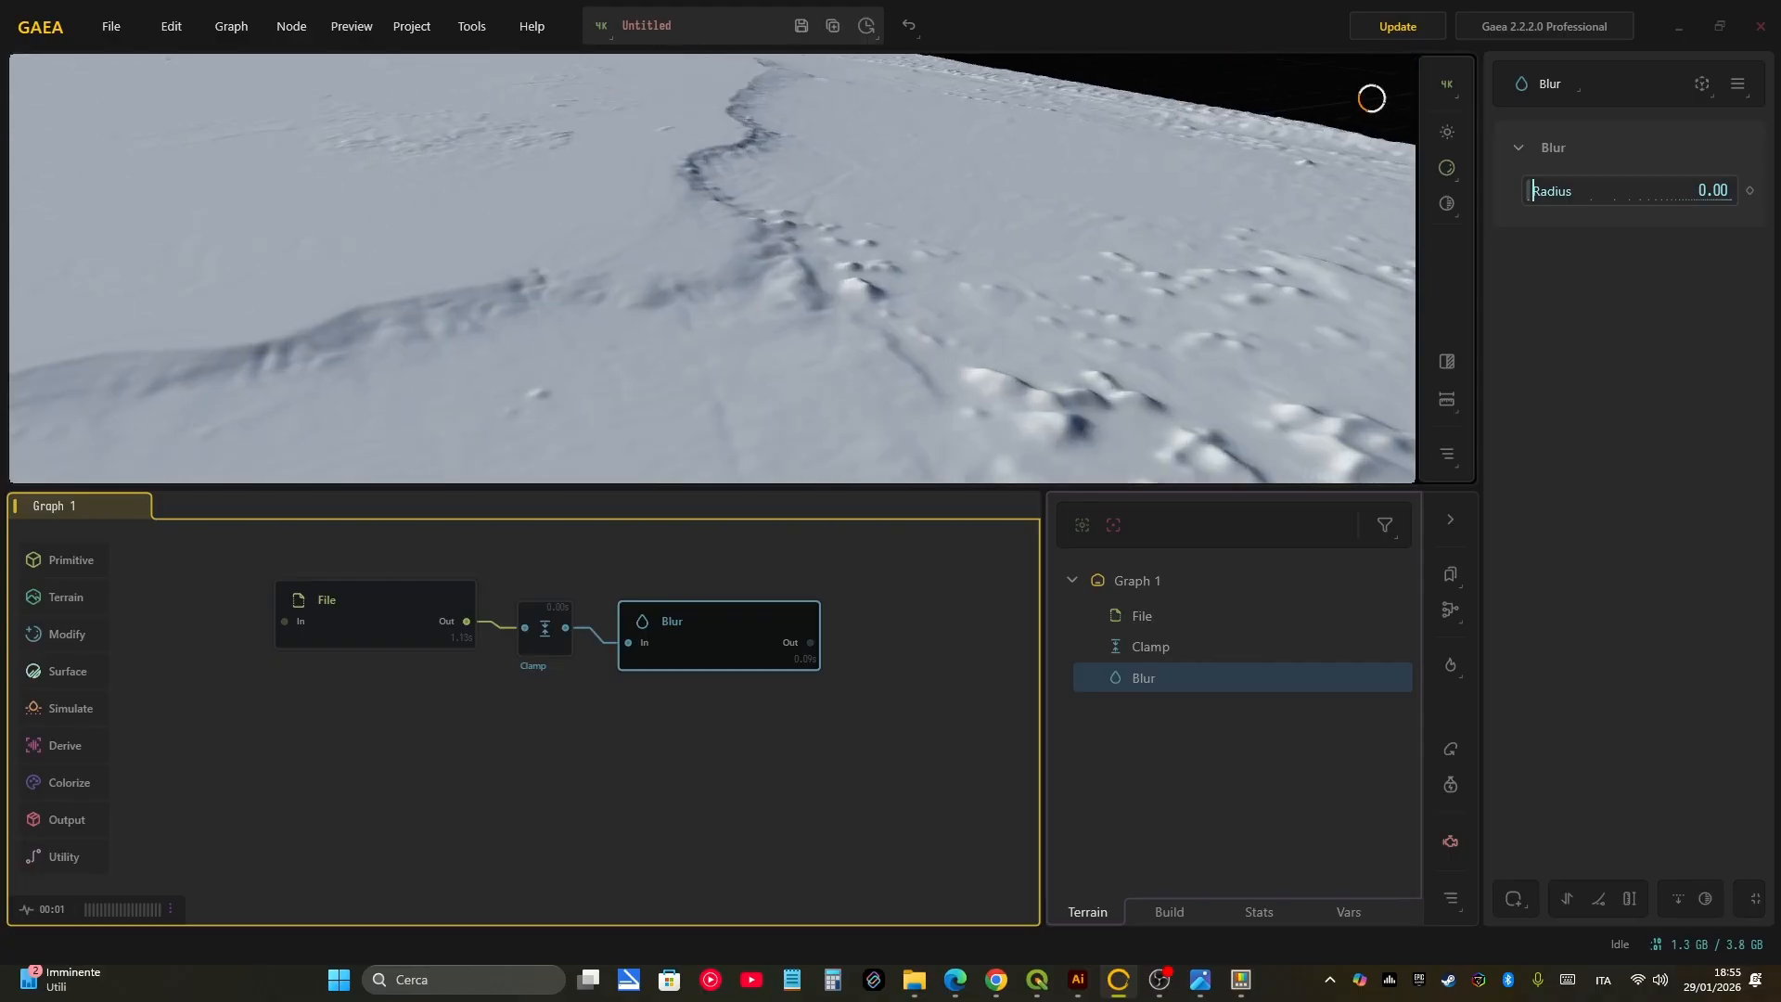
pyautogui.moveTo(1532, 191); pyautogui.dragTo(1710, 190)
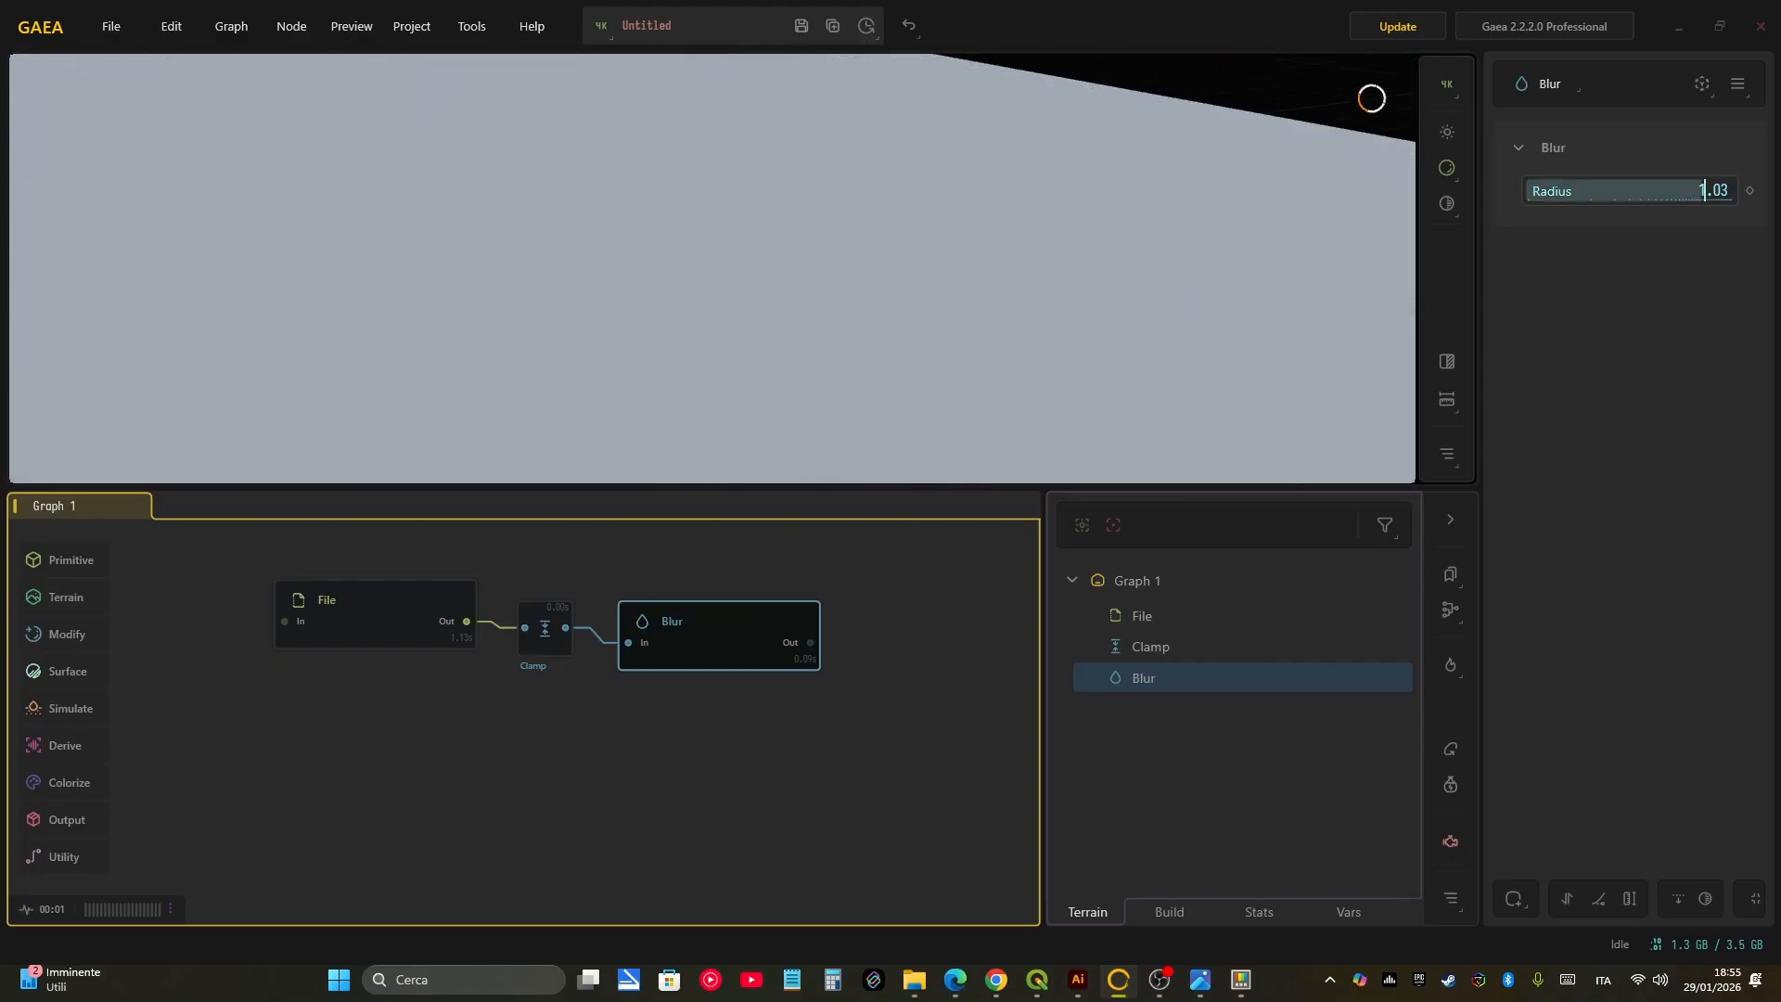
pyautogui.doubleClick(1710, 190)
pyautogui.write('0.001')
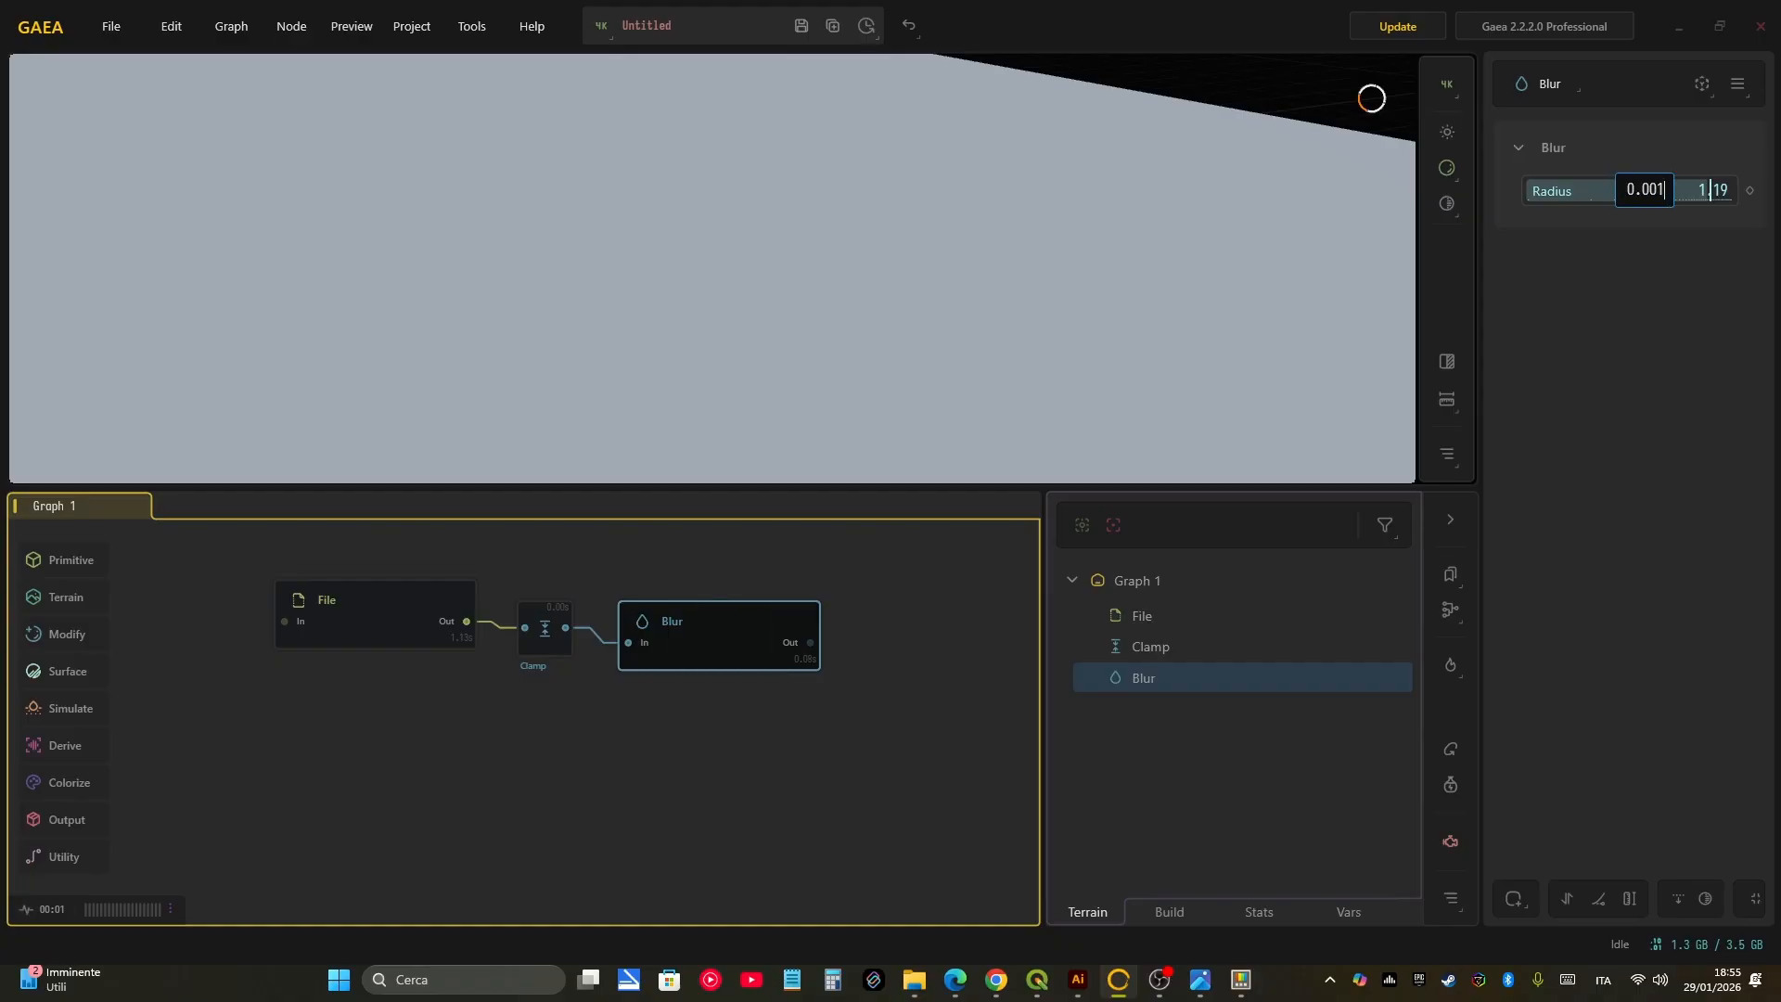
pyautogui.press('Return')
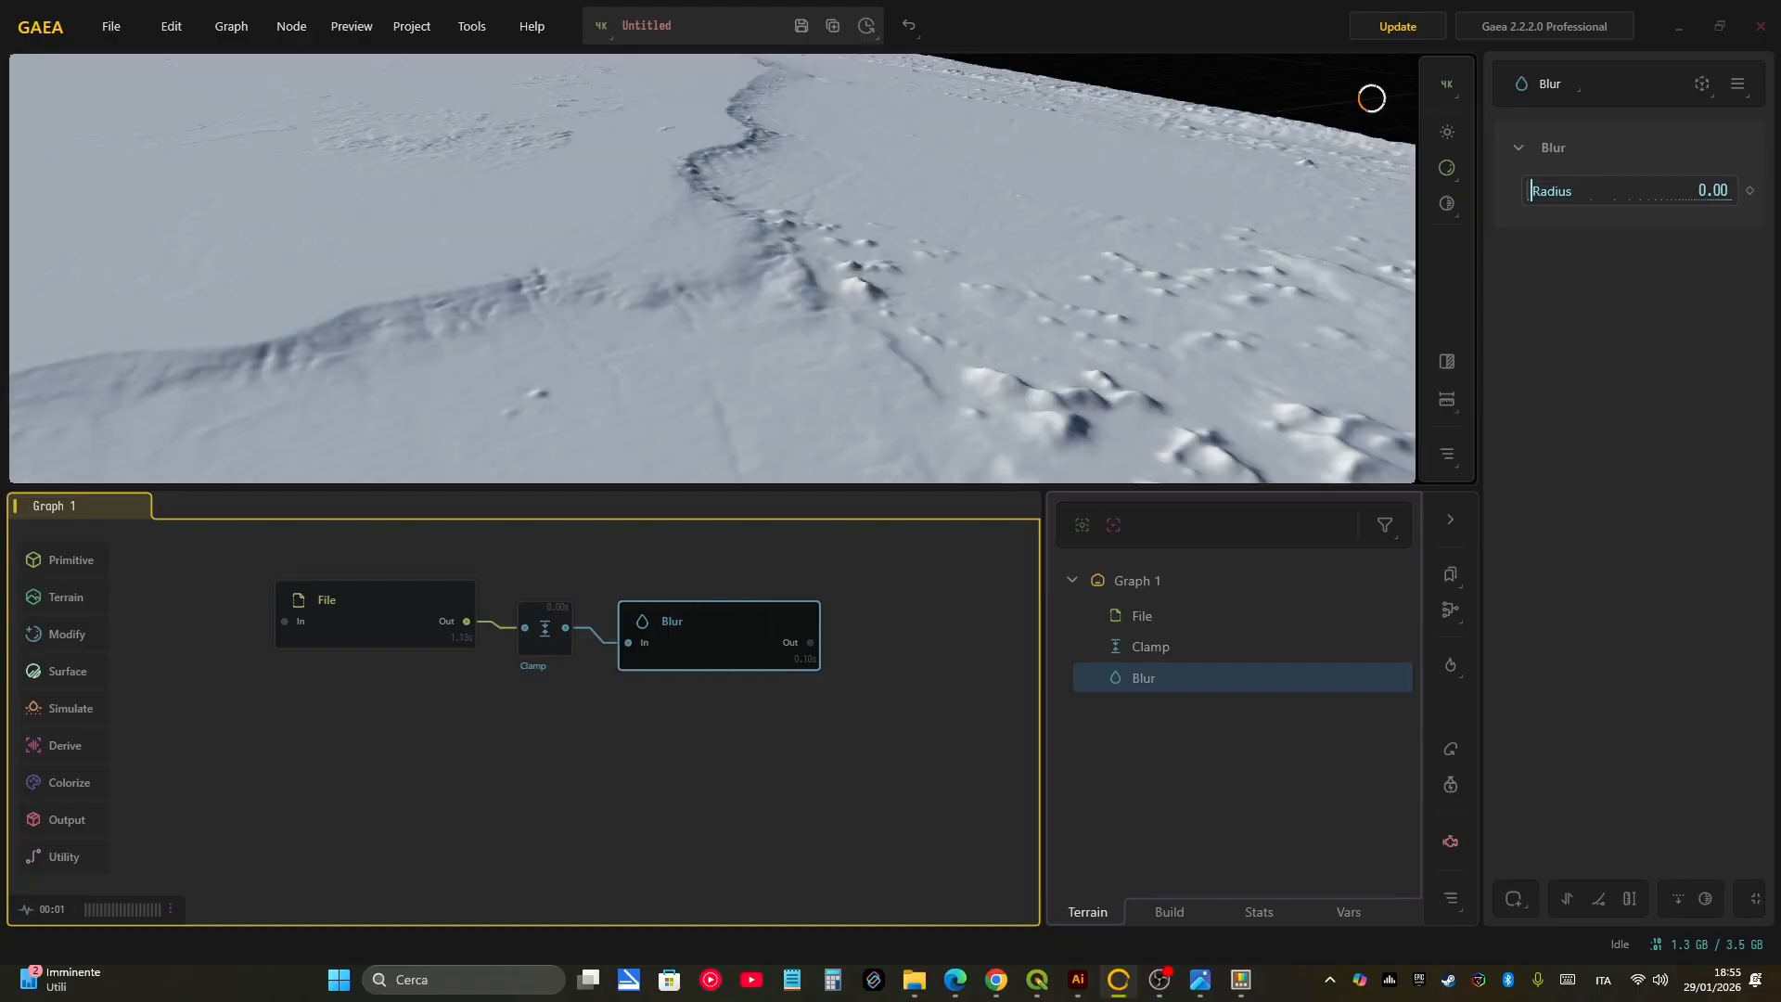
pyautogui.scroll(5, 713, 269)
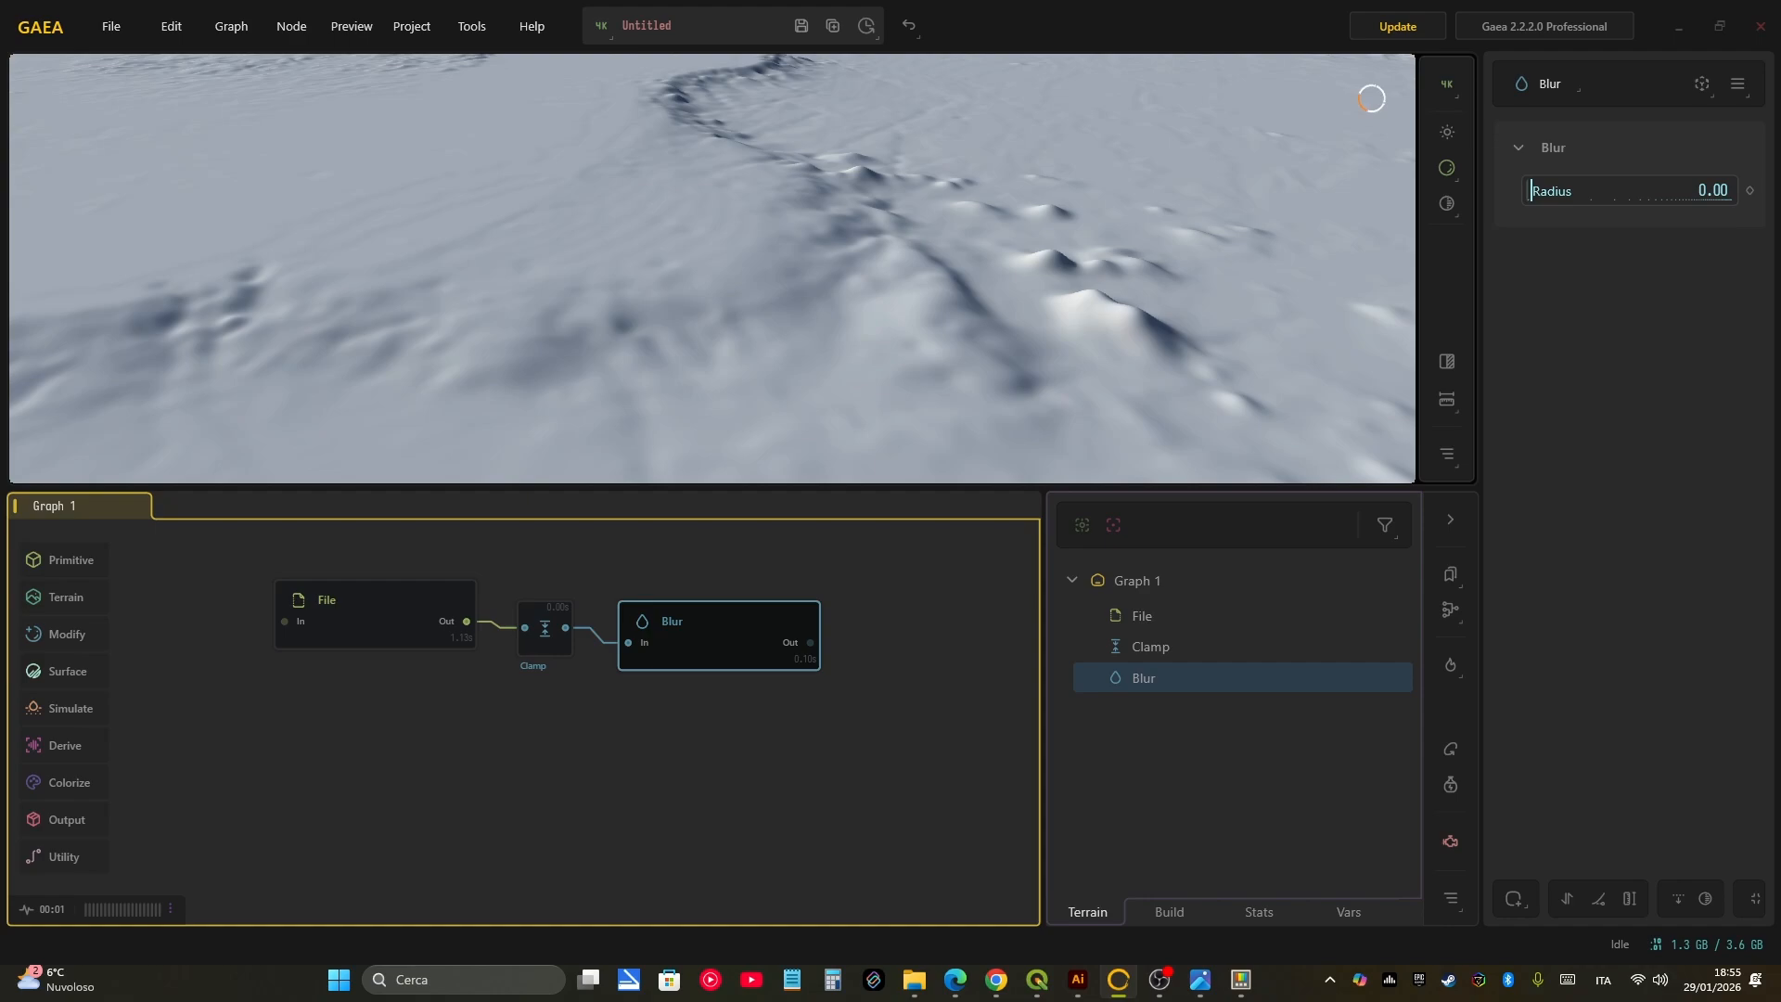
pyautogui.moveTo(927, 269); pyautogui.dragTo(547, 371)
pyautogui.scroll(5, 713, 269)
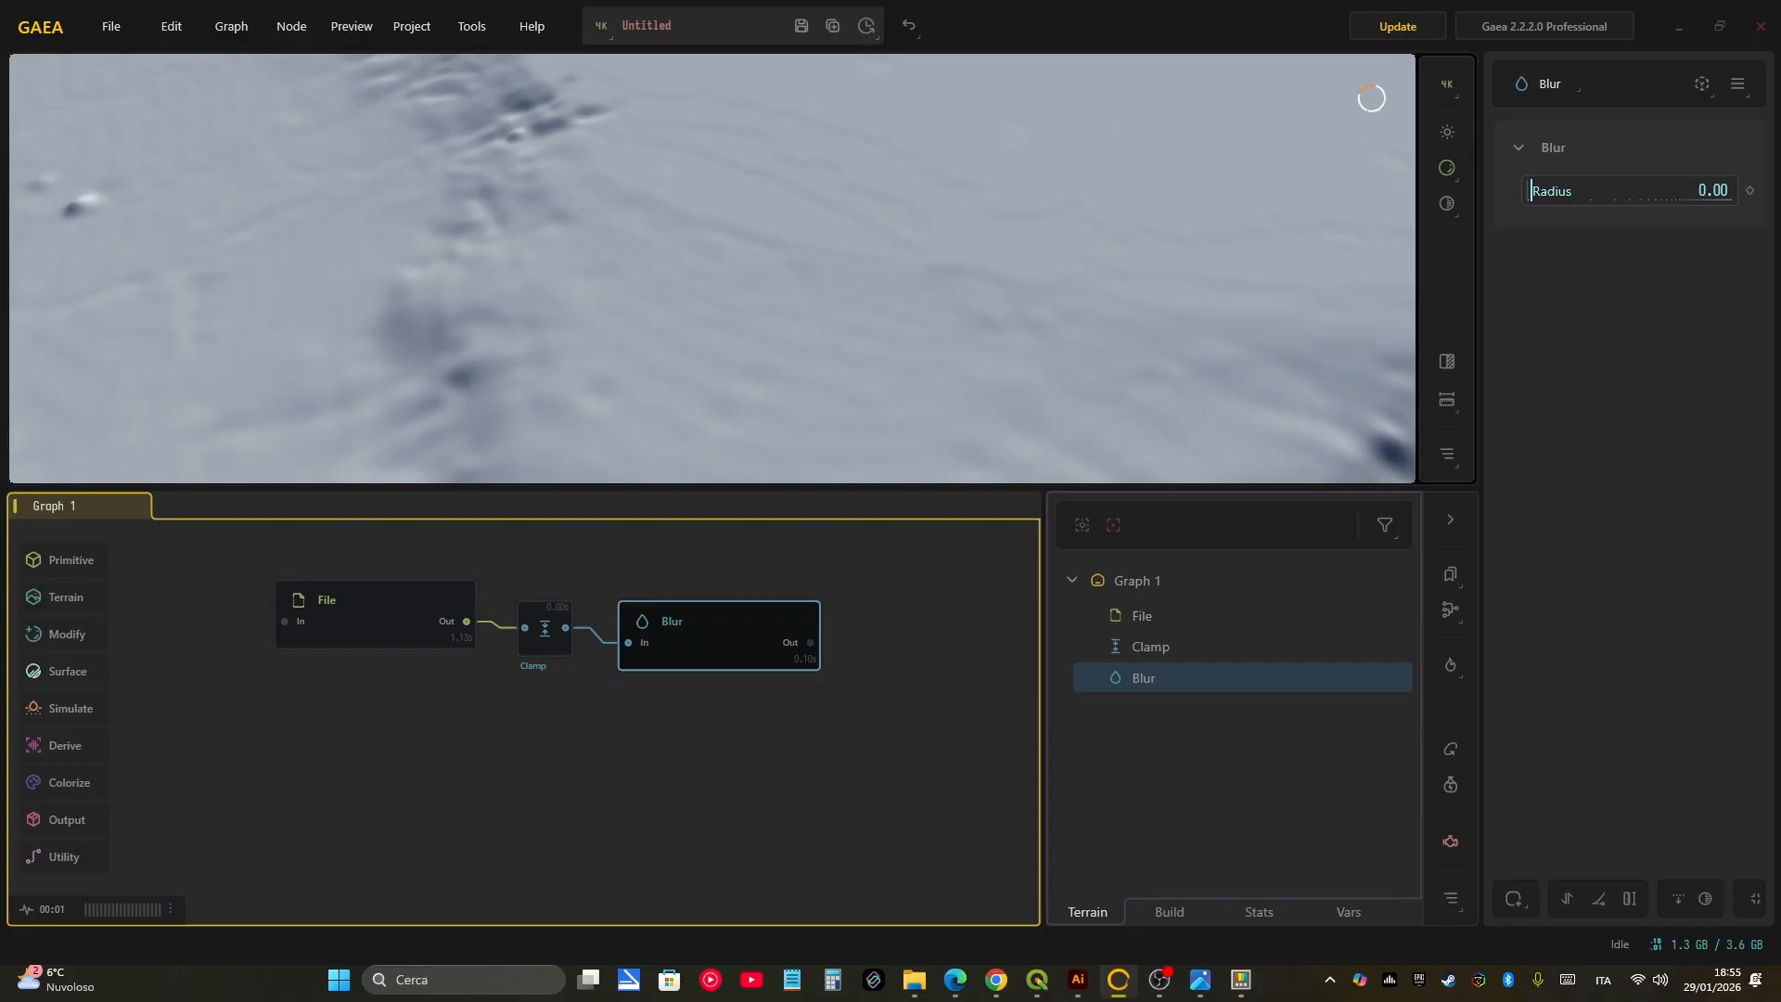
# Step: Add an Erosion node after the Blur node and inspect the eroded terrain from afar and up close
pyautogui.moveTo(464, 752); pyautogui.dragTo(370, 765, button='middle')
pyautogui.moveTo(69, 709)
pyautogui.moveTo(171, 705)
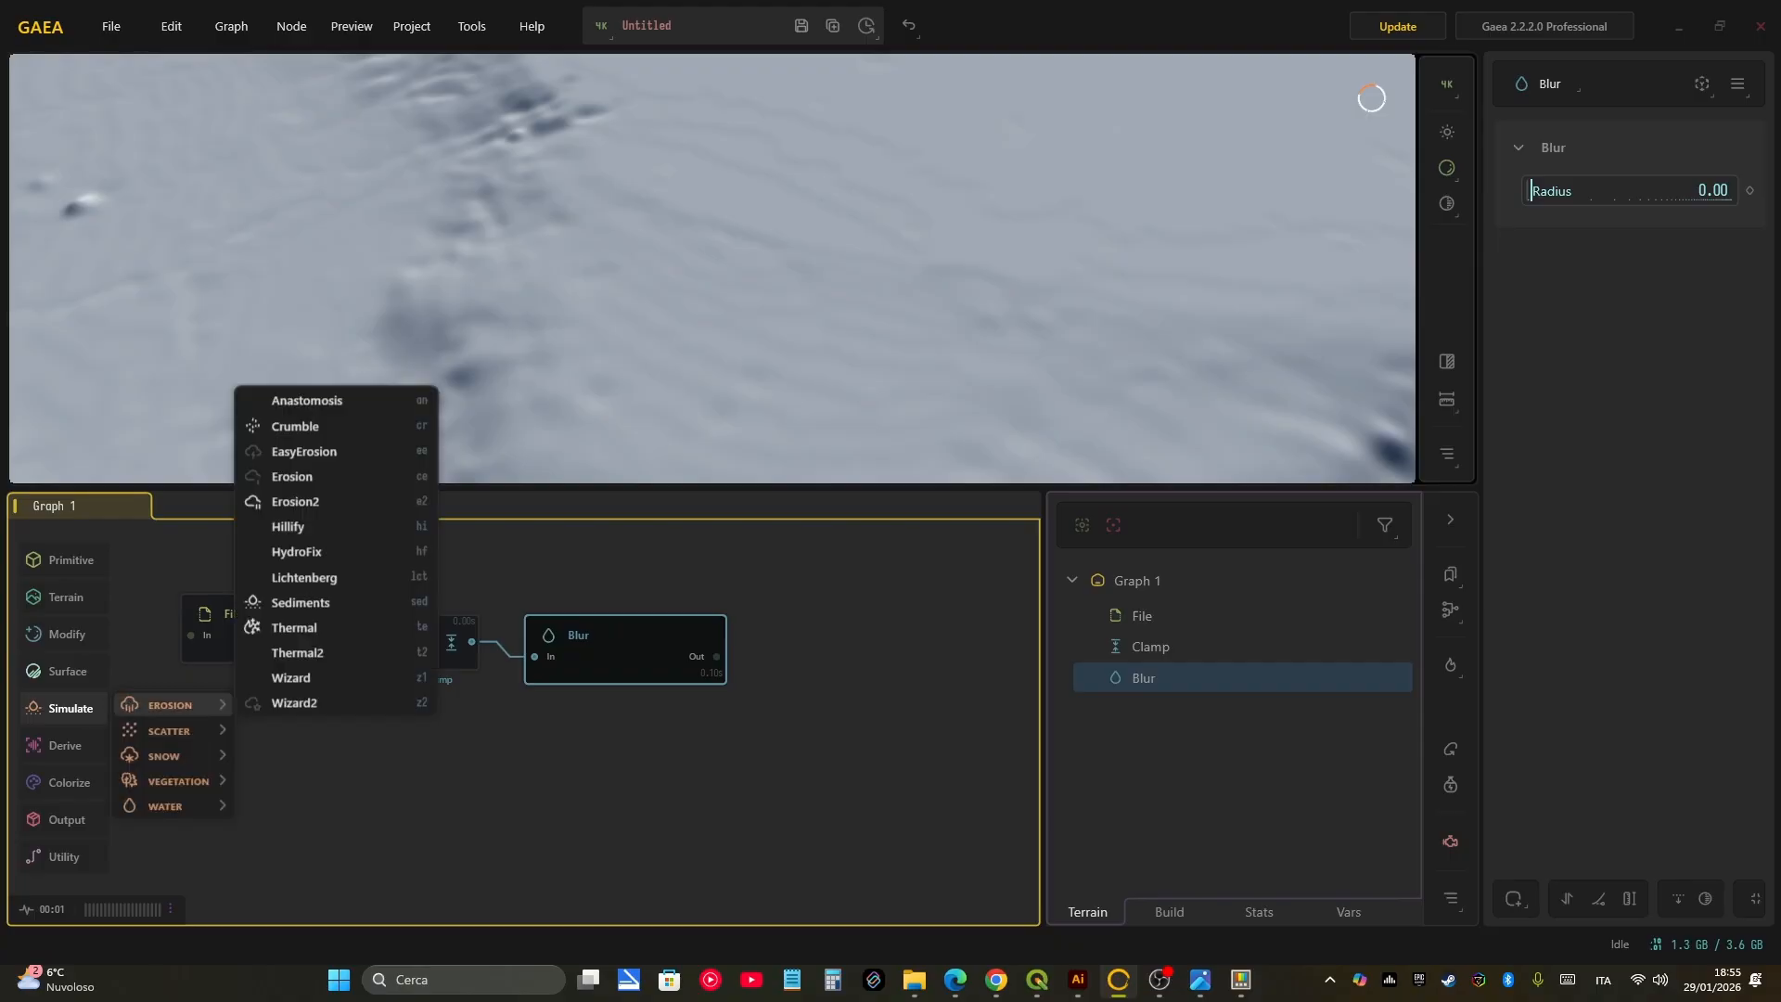
pyautogui.click(278, 475)
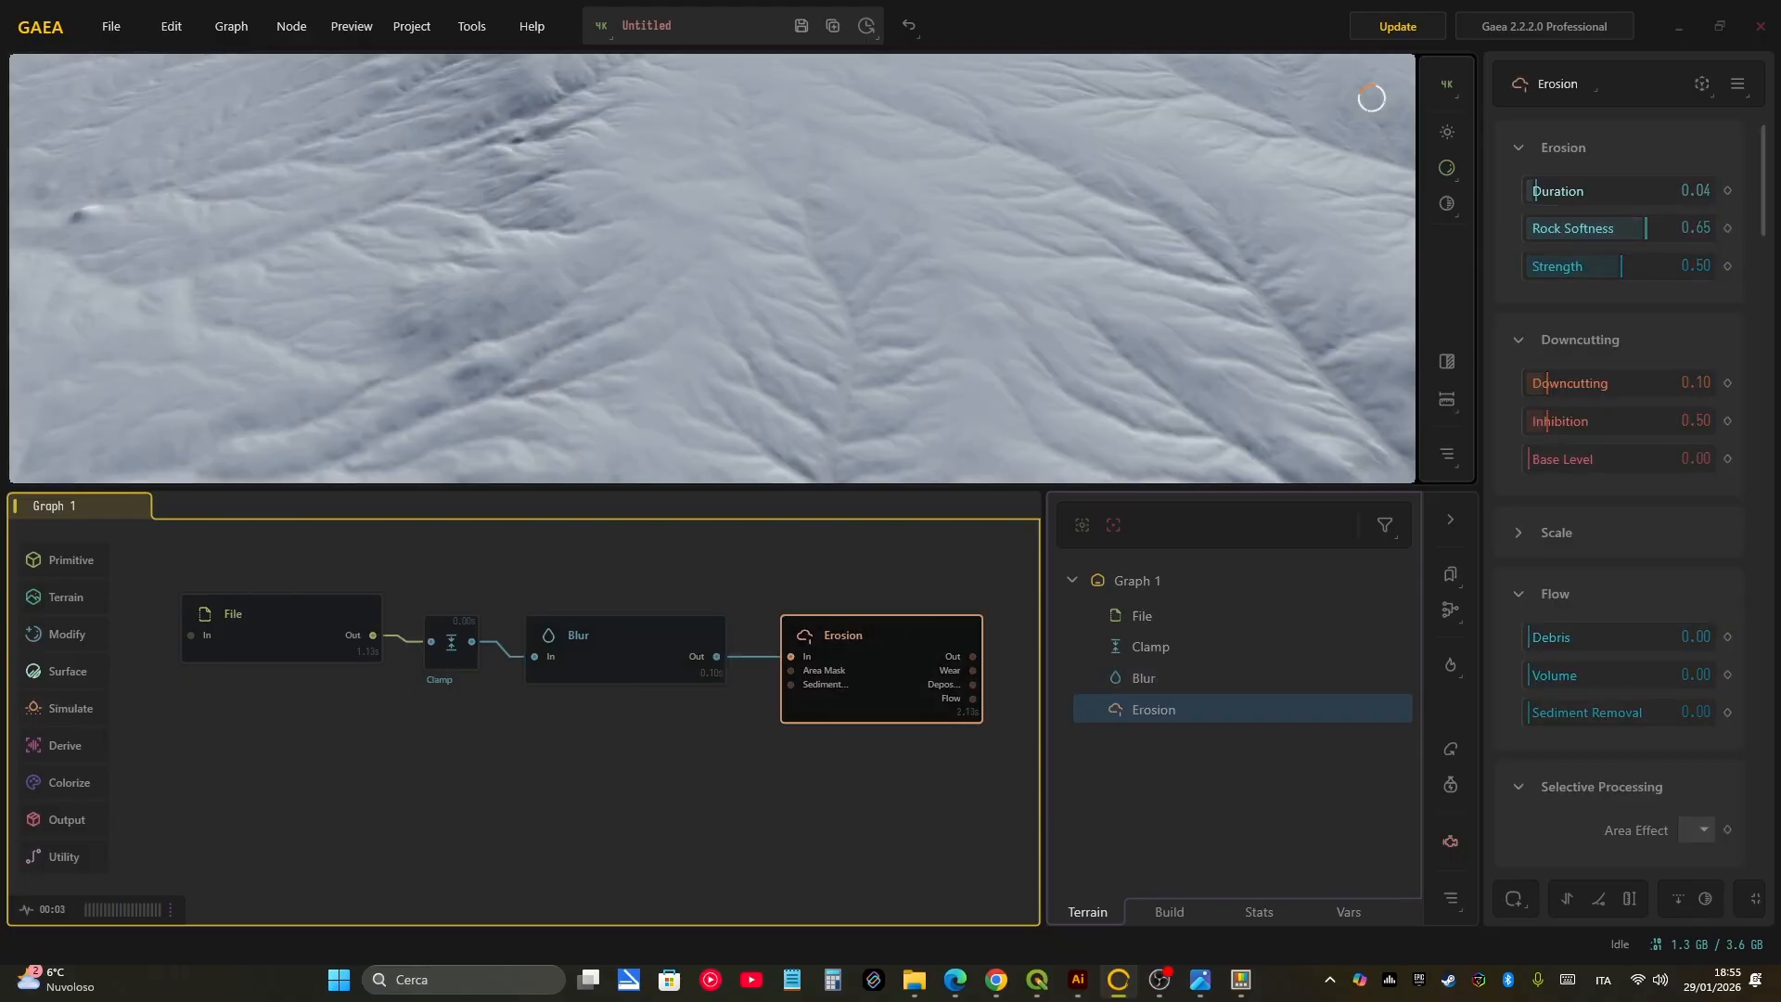
pyautogui.scroll(-10, 712, 269)
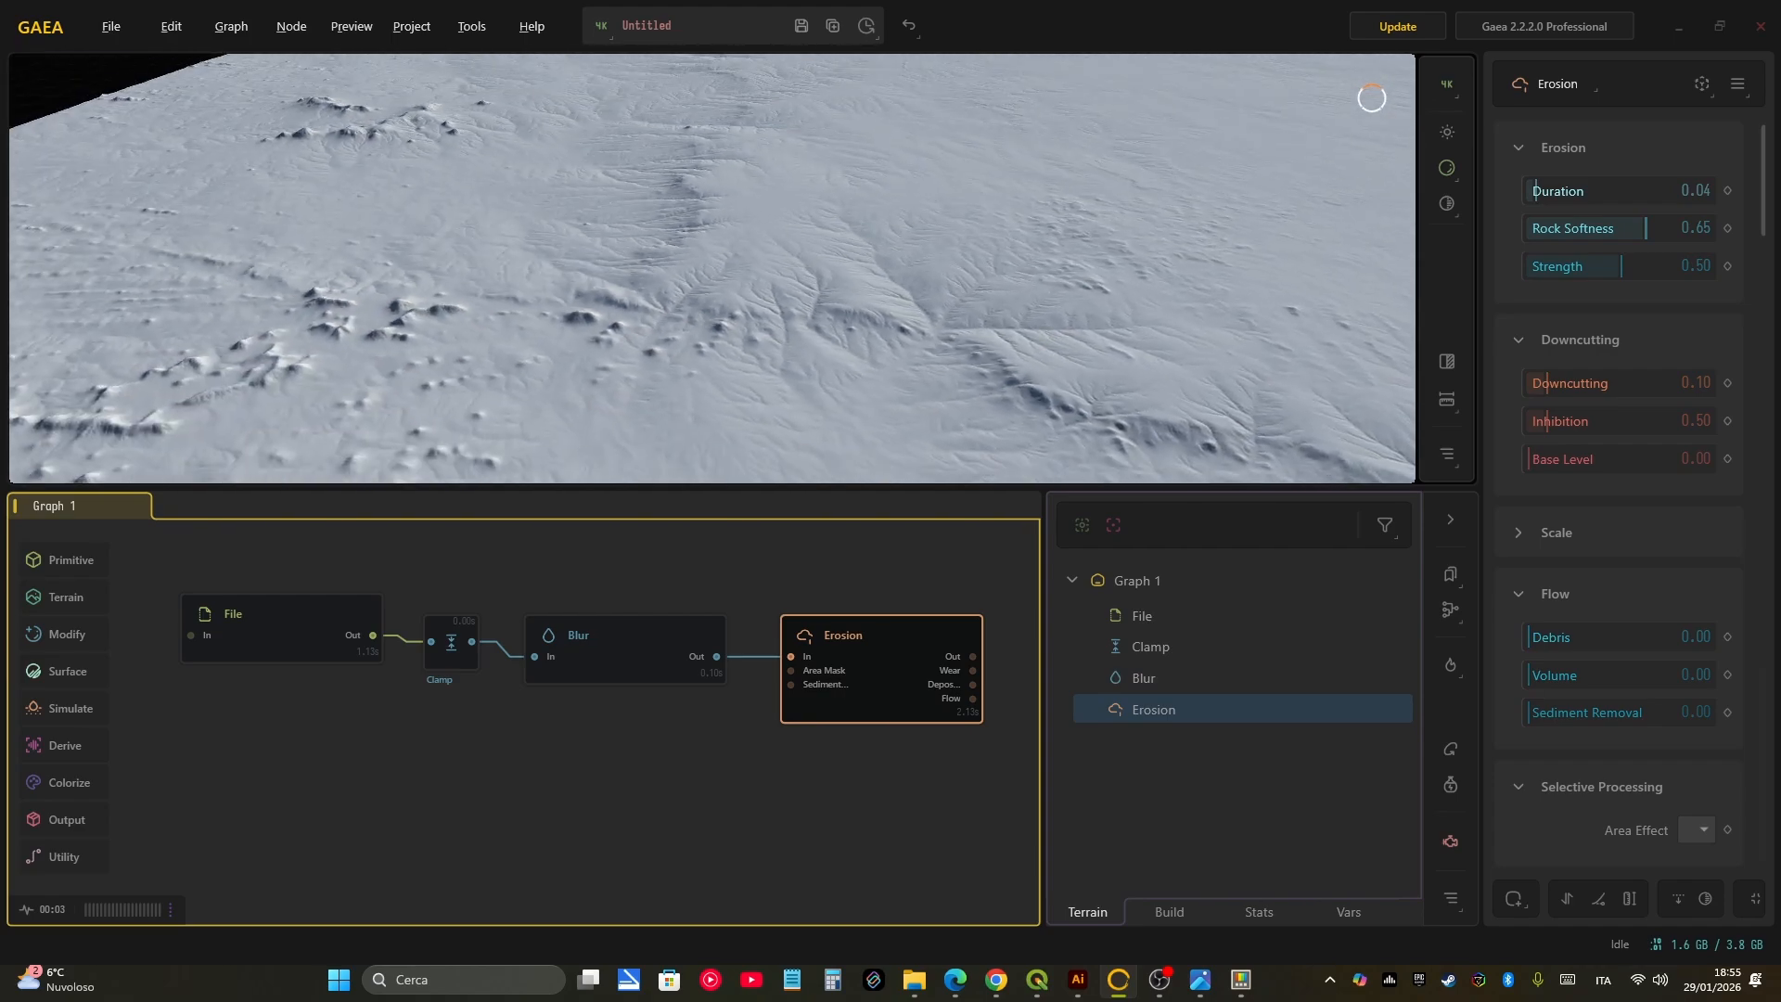
pyautogui.moveTo(650, 278); pyautogui.dragTo(904, 279)
pyautogui.moveTo(742, 278)
pyautogui.mouseDown()
pyautogui.moveTo(835, 279)
pyautogui.moveTo(724, 264)
pyautogui.moveTo(710, 176)
pyautogui.moveTo(798, 222)
pyautogui.moveTo(724, 288)
pyautogui.moveTo(740, 288)
pyautogui.mouseUp()
pyautogui.scroll(3, 742, 274)
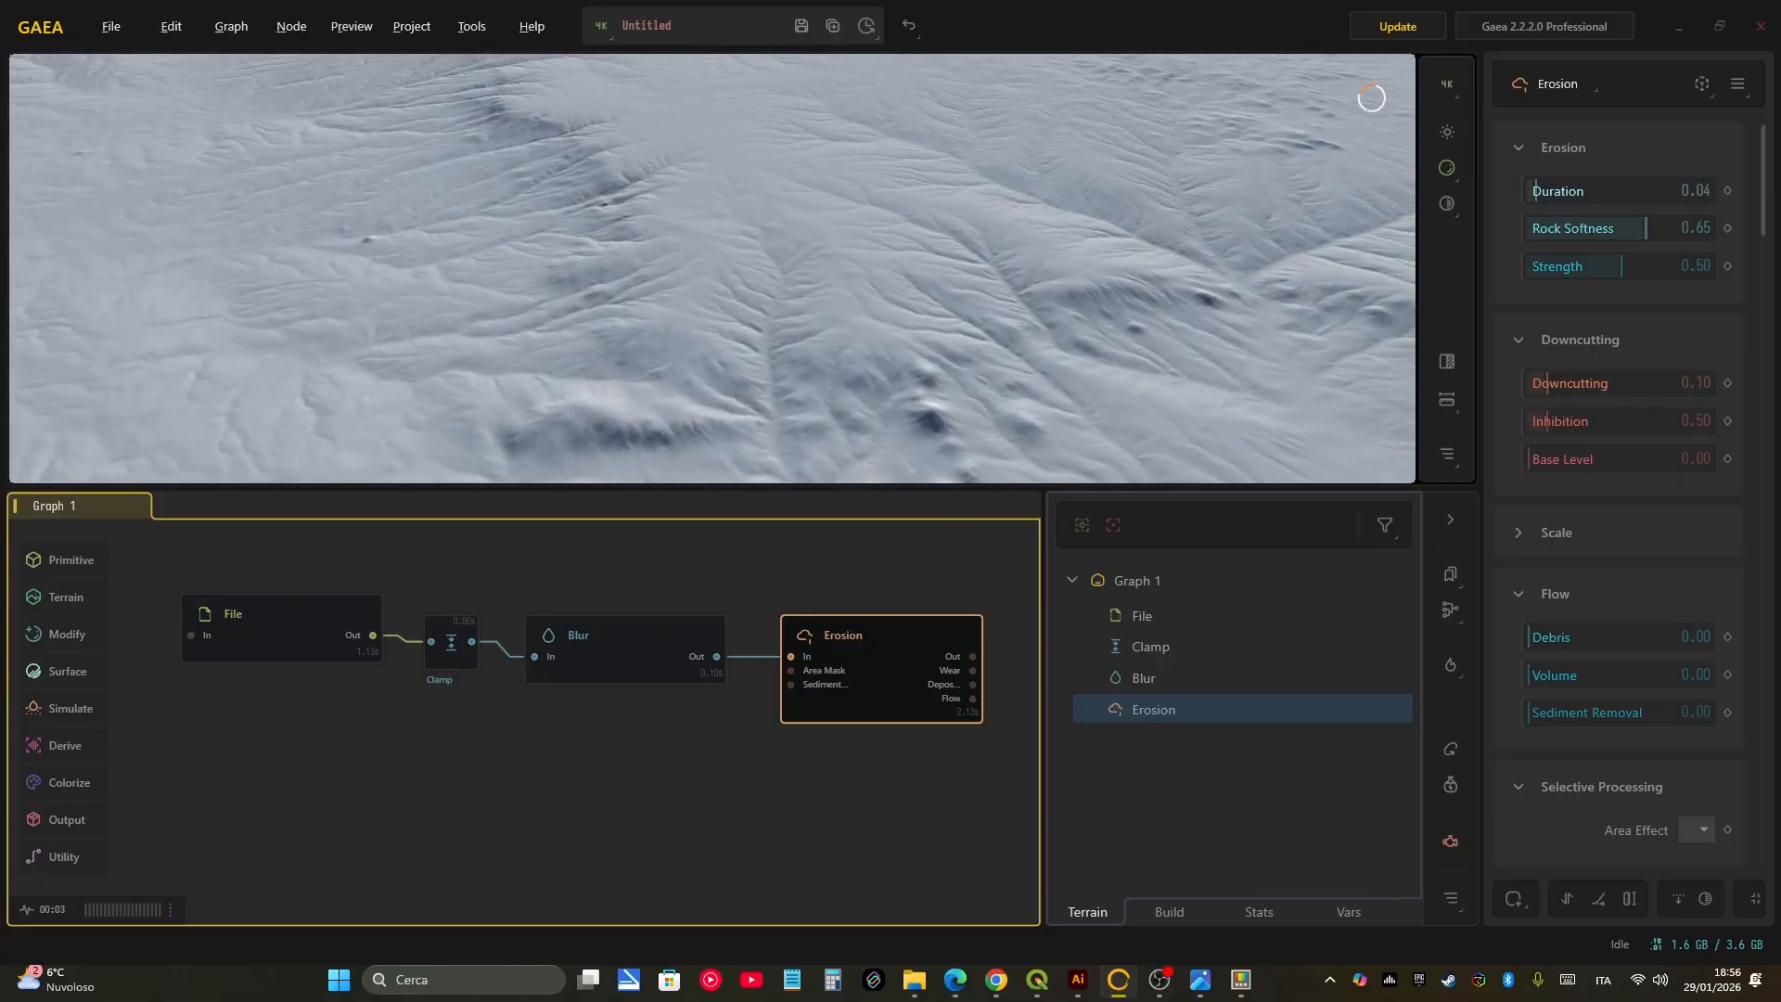
pyautogui.moveTo(882, 640); pyautogui.dragTo(873, 641)
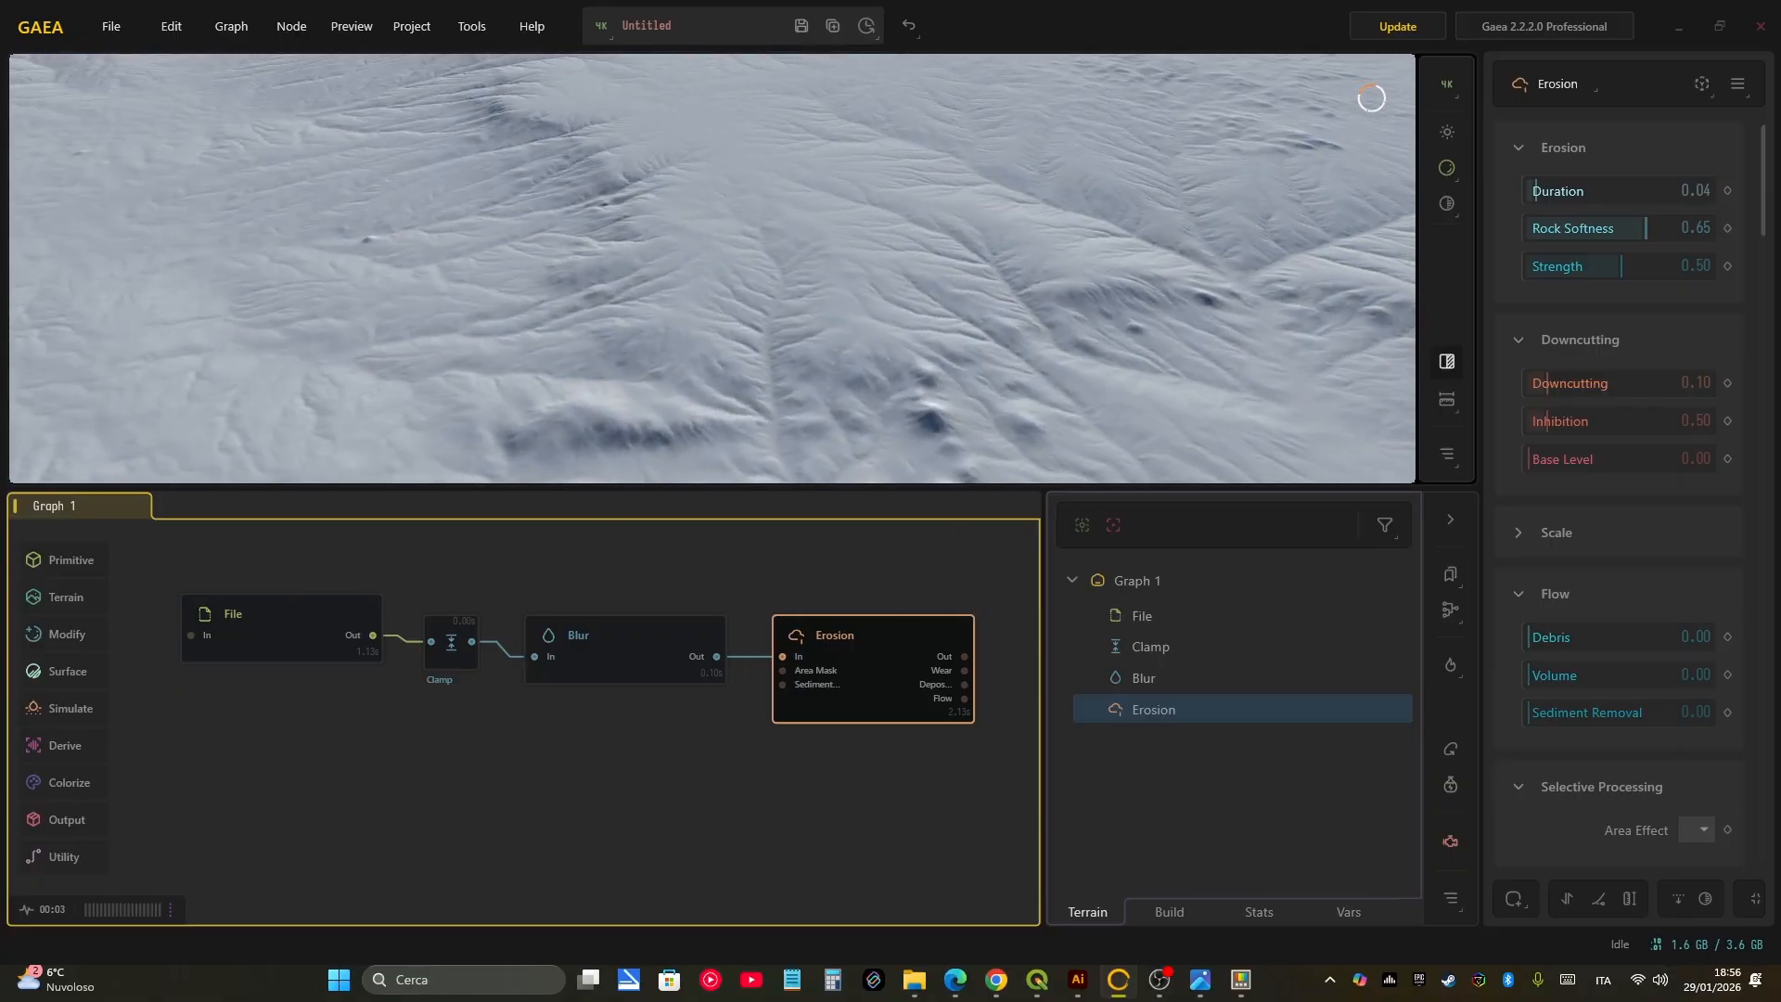
# Step: Try Rock Softness values of 0.23 and 0.09 on the Erosion node, and delete the node
pyautogui.moveTo(1644, 229); pyautogui.dragTo(1565, 228)
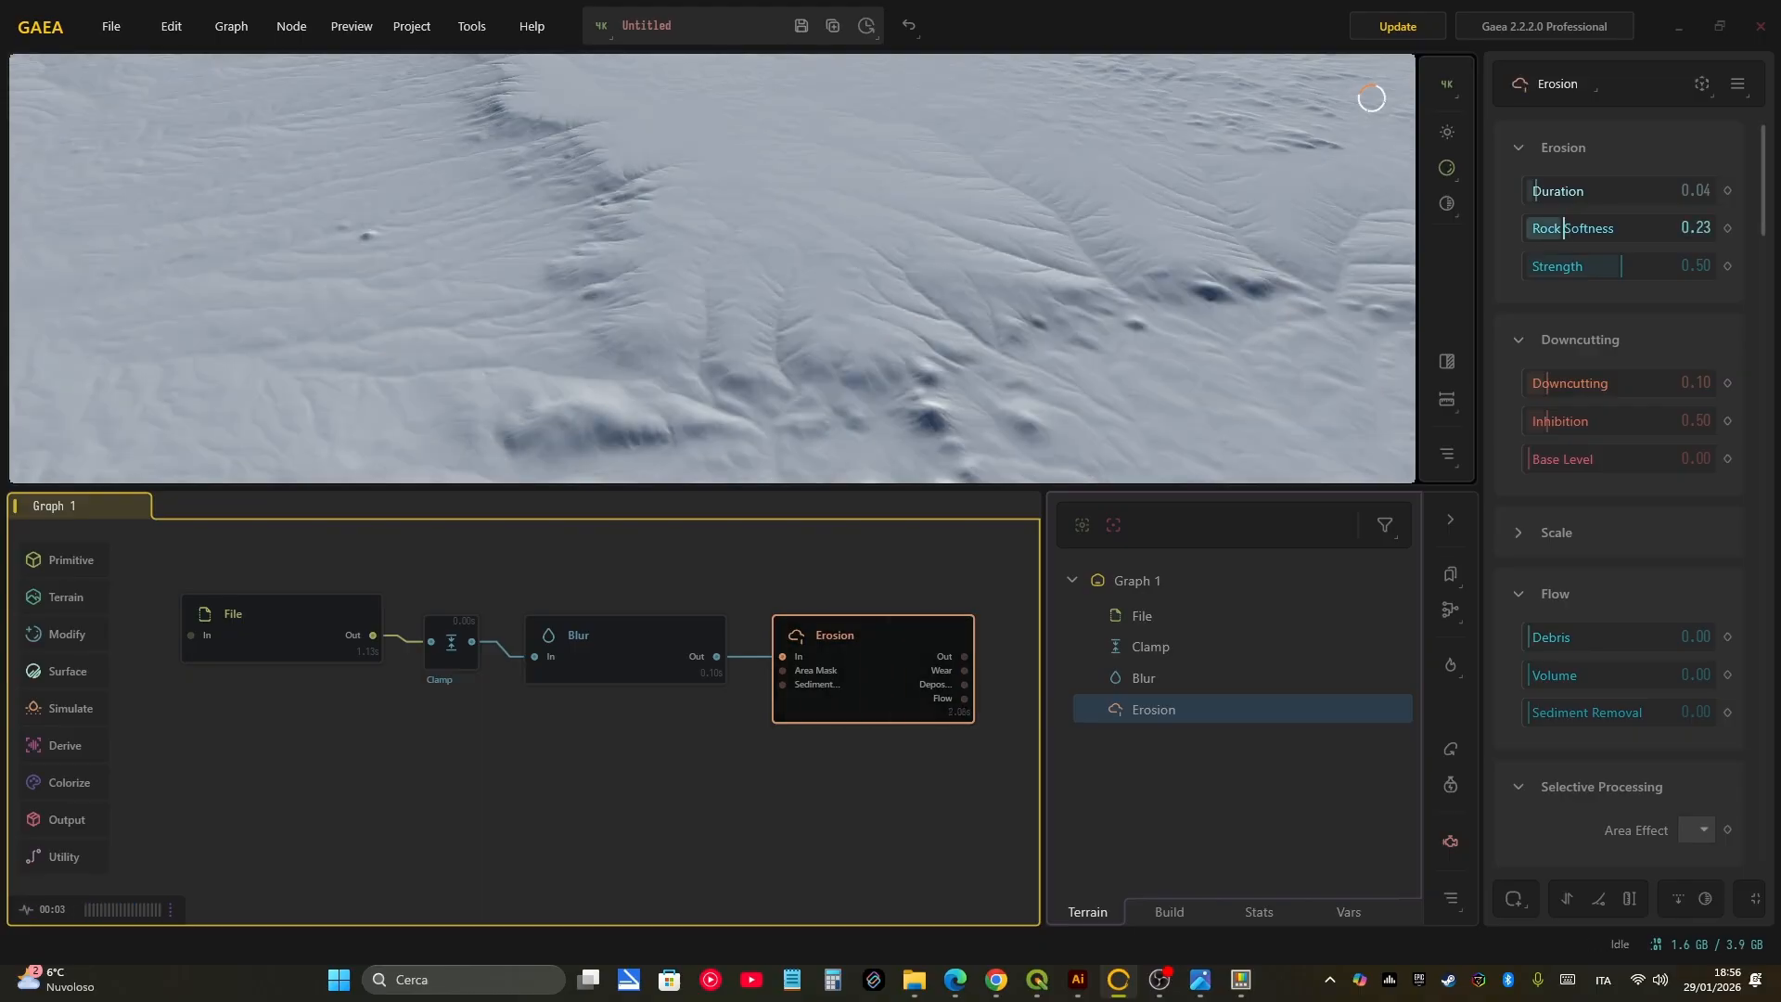
pyautogui.moveTo(1565, 228); pyautogui.dragTo(1537, 228)
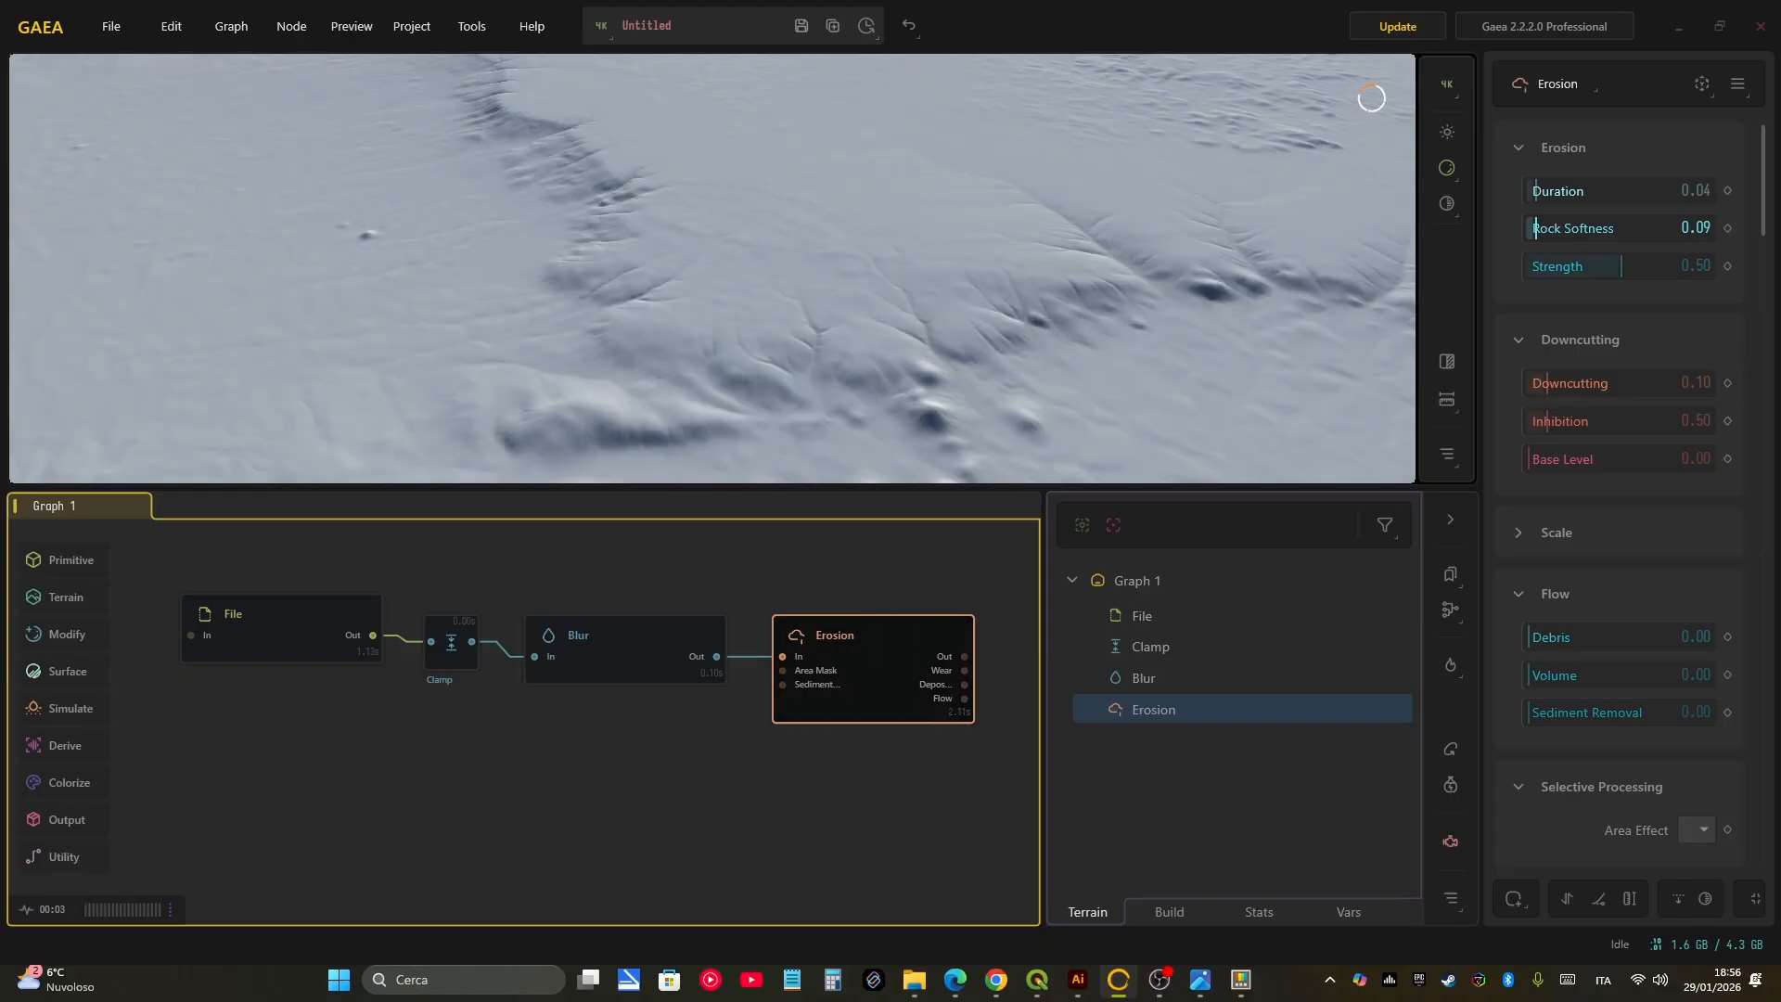
pyautogui.press('Delete')
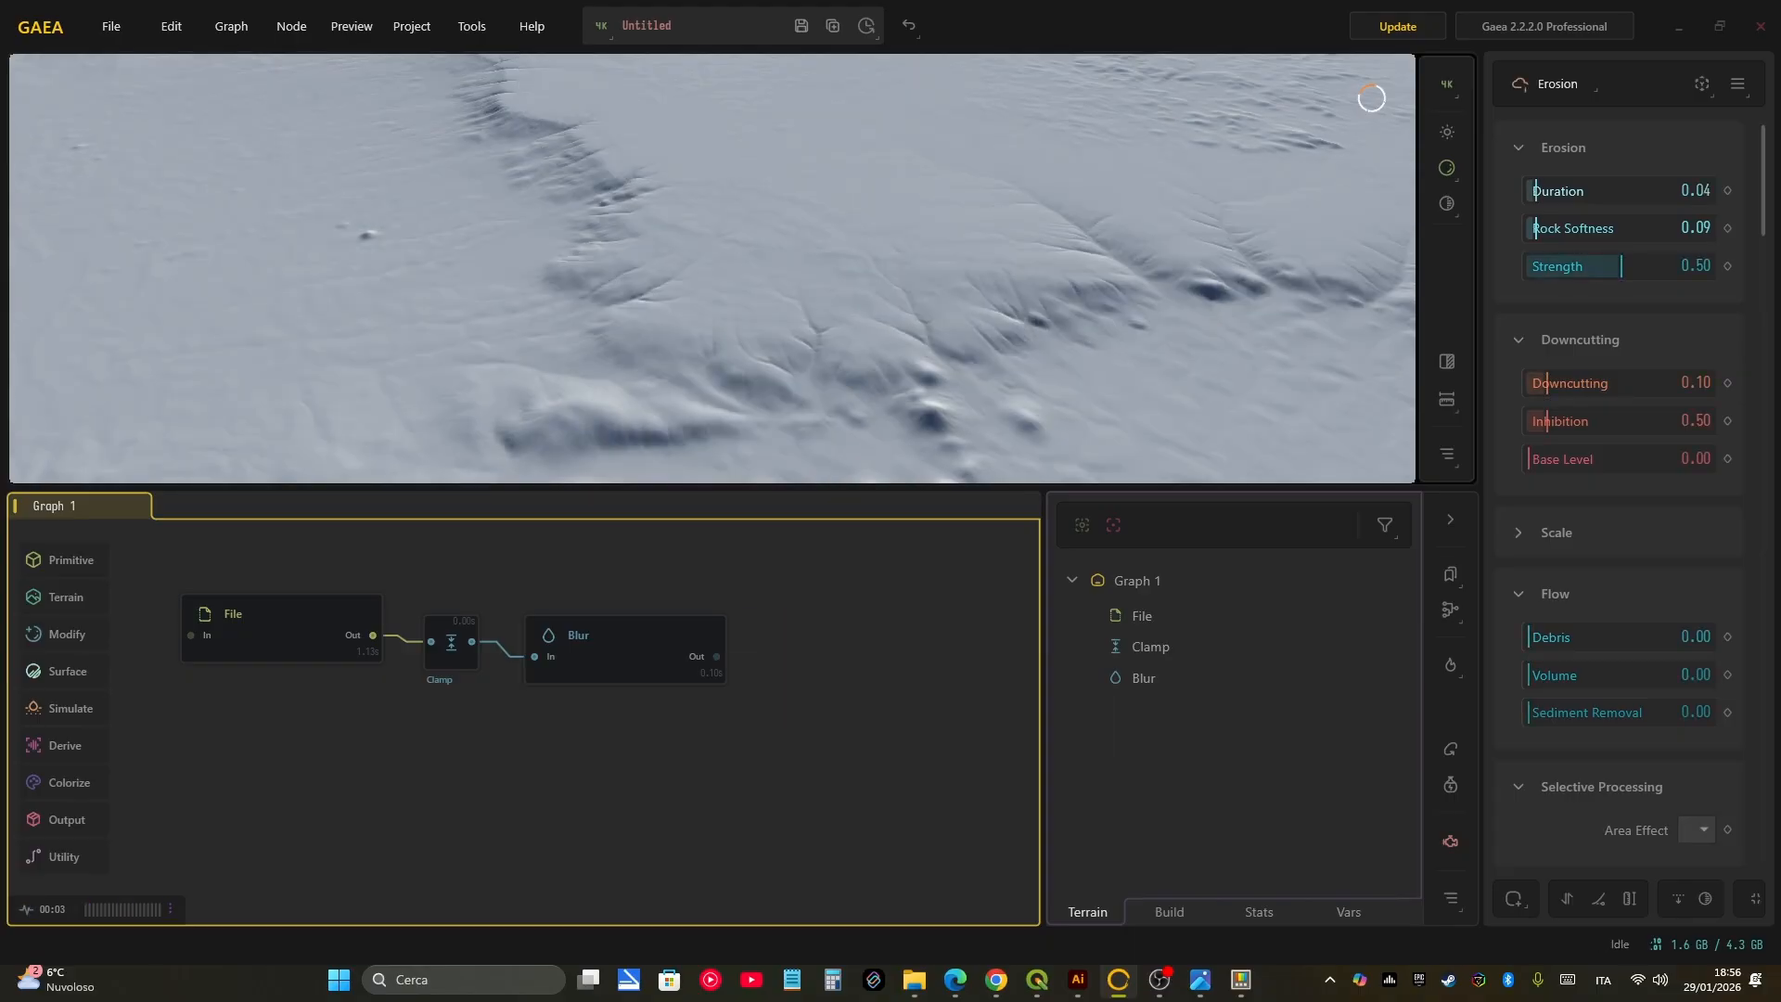
# Step: Add an Erosion node after the Blur node and inspect the eroded terrain from afar and up close
pyautogui.click(625, 648)
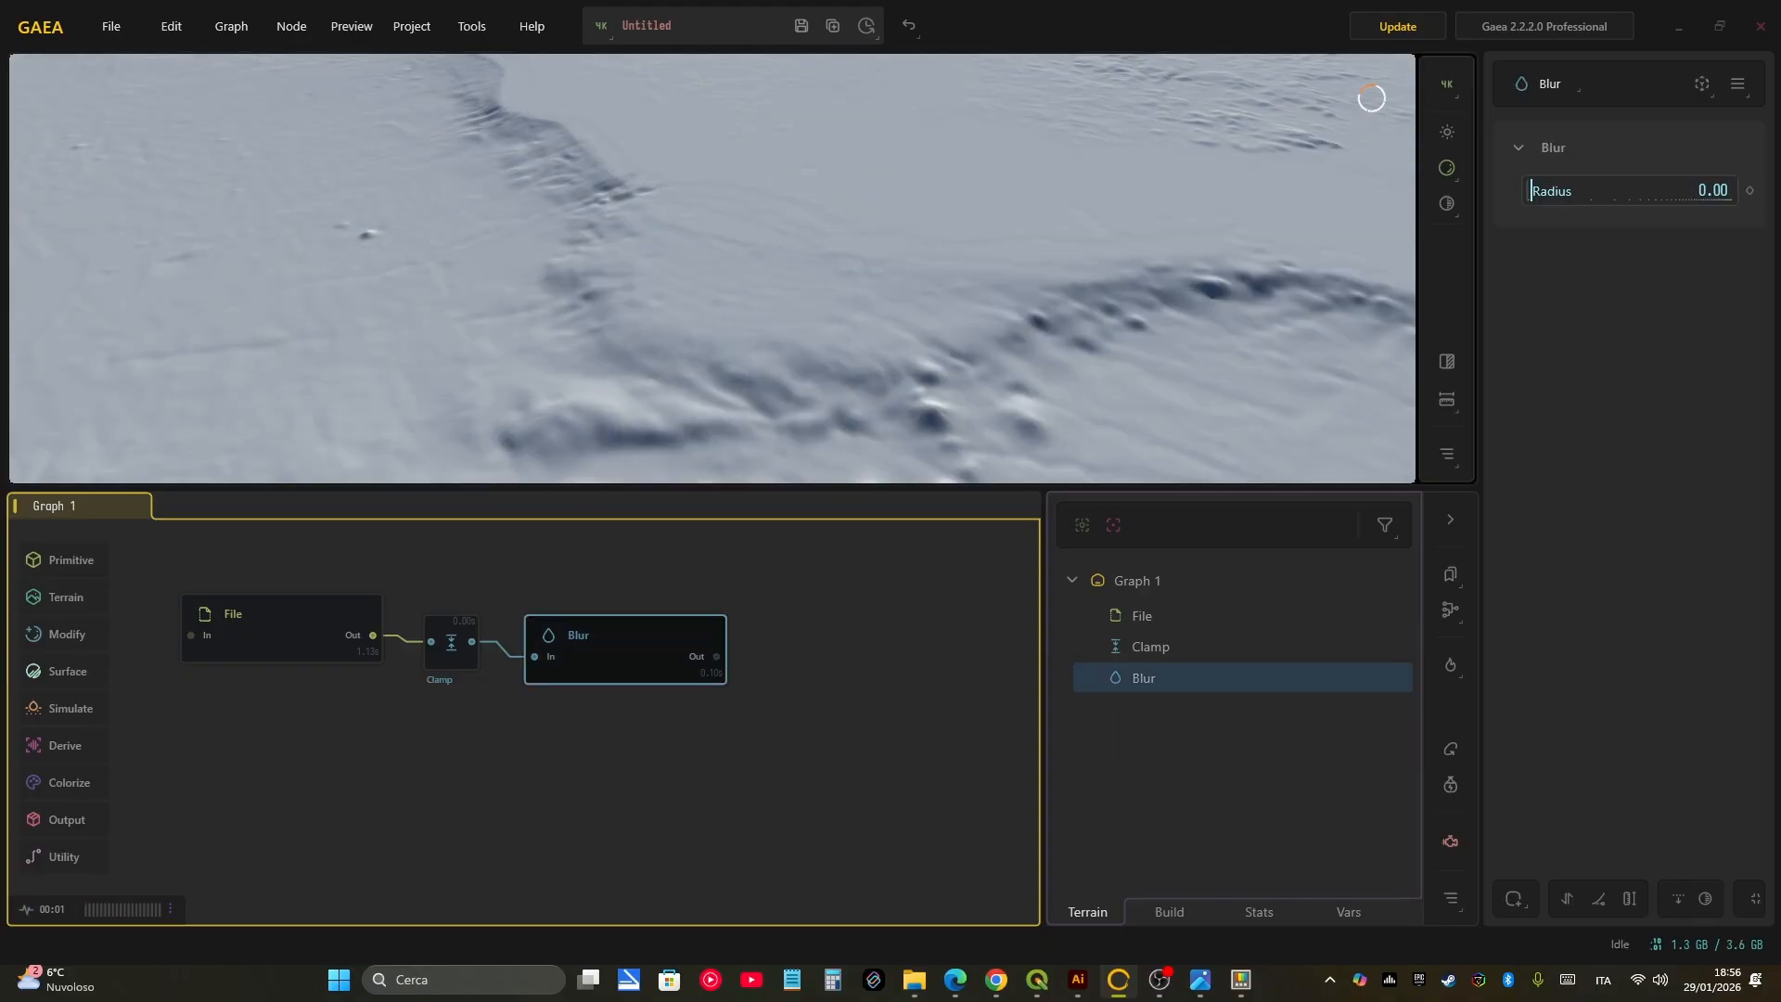
pyautogui.click(71, 709)
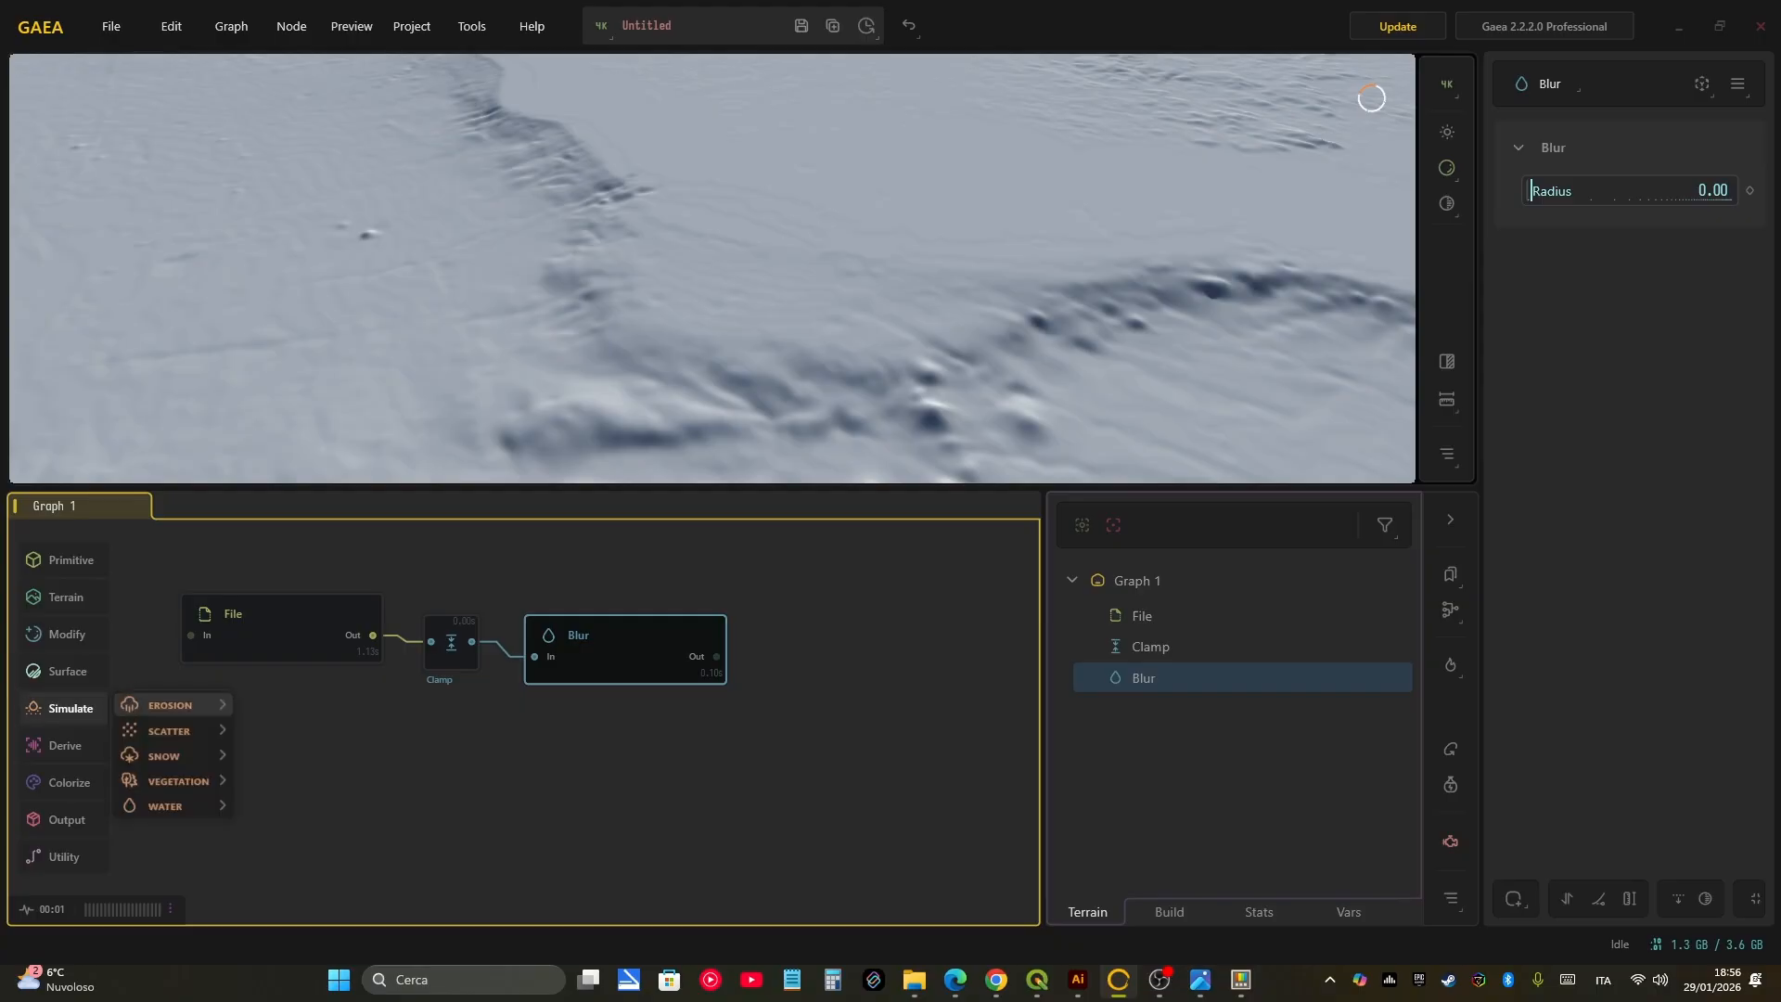
pyautogui.moveTo(171, 705)
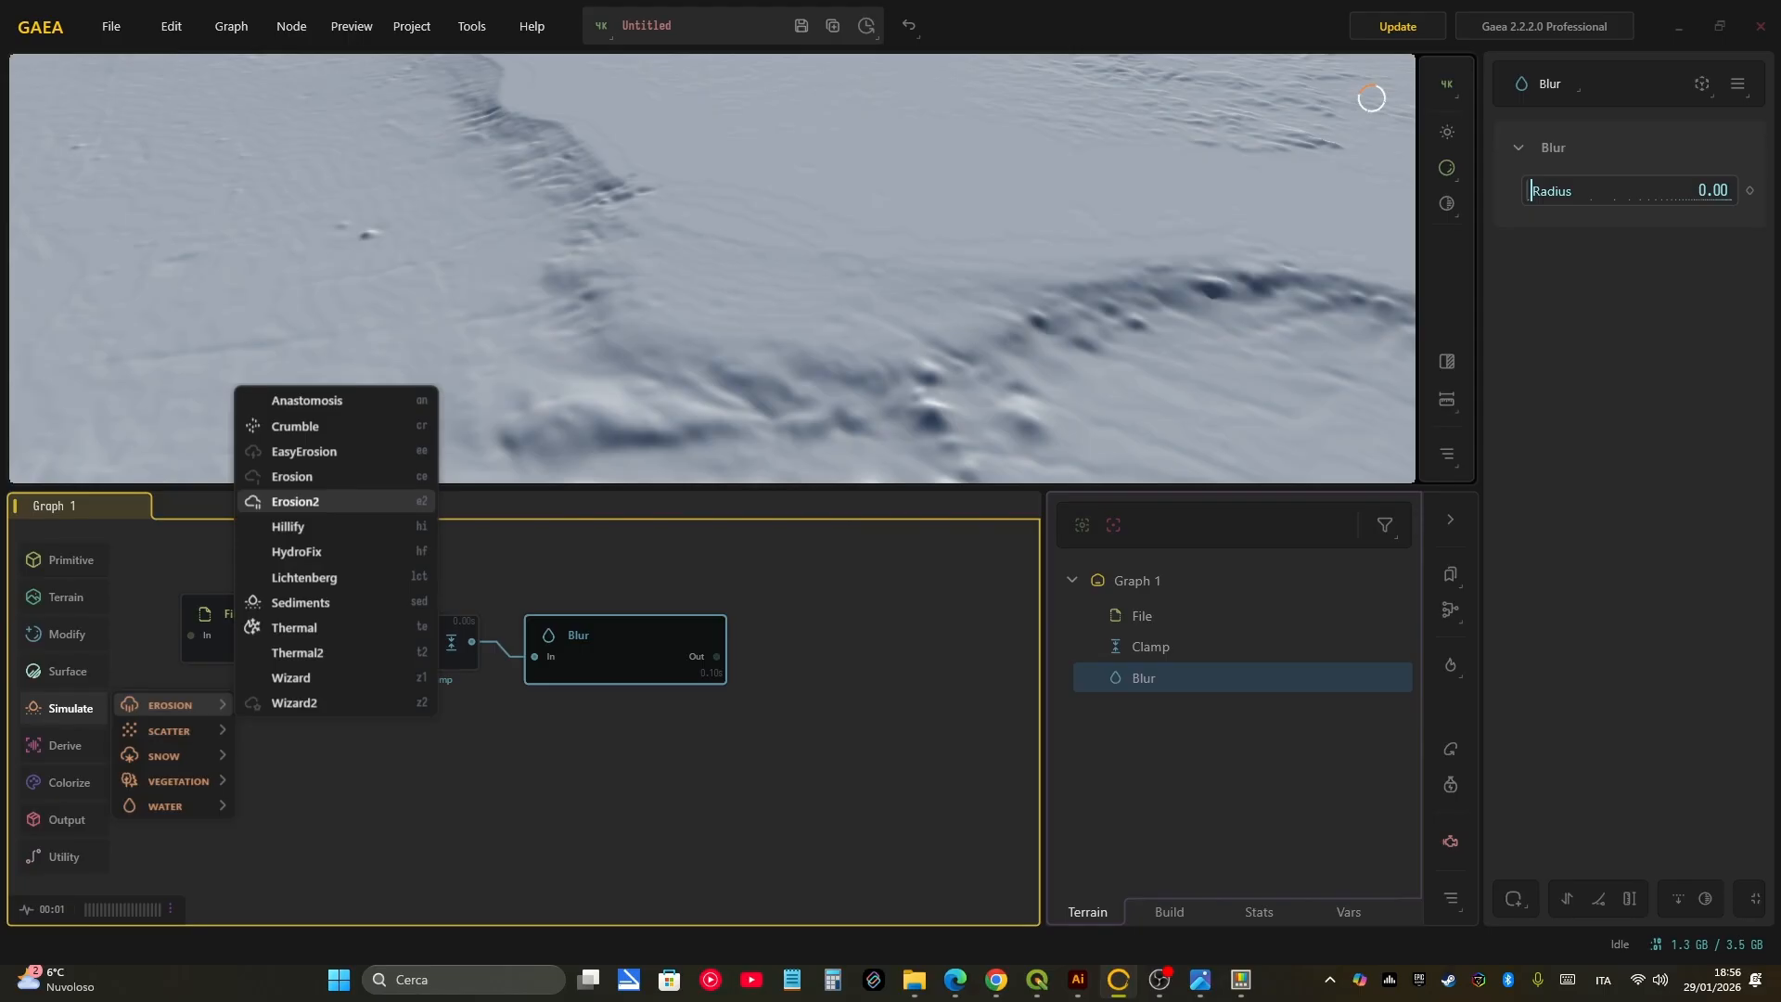
pyautogui.click(292, 476)
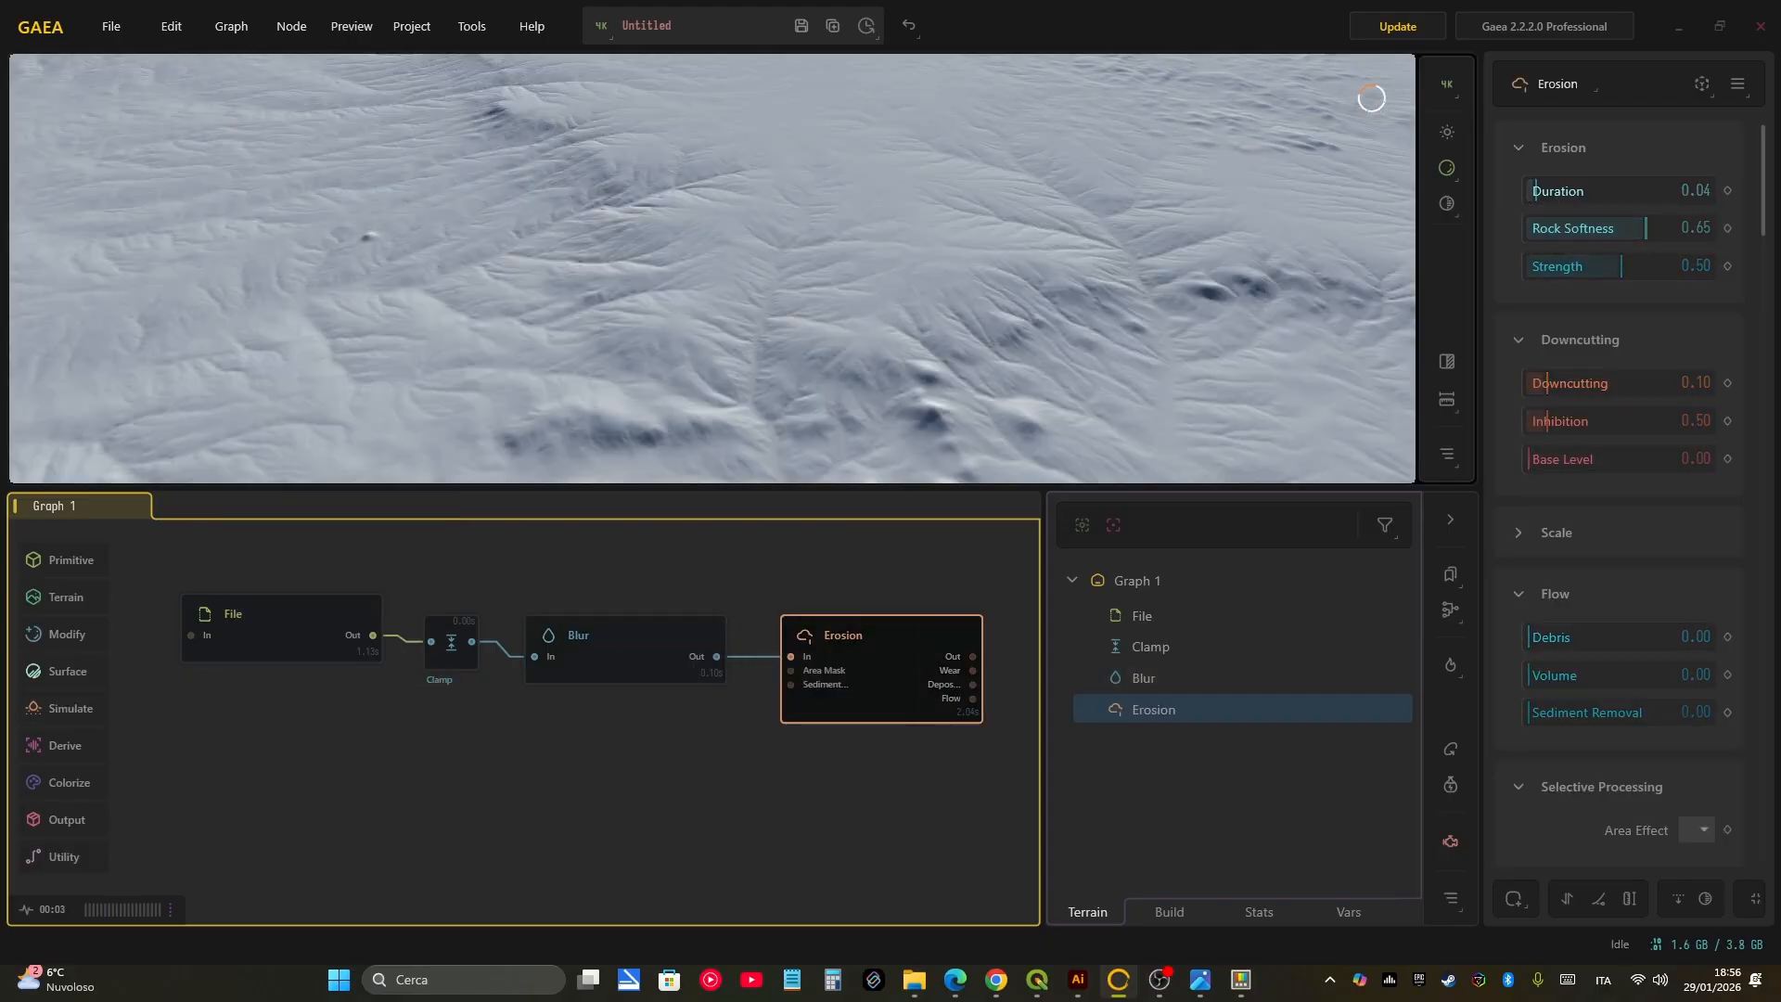
pyautogui.scroll(-8, 713, 269)
pyautogui.scroll(10, 712, 269)
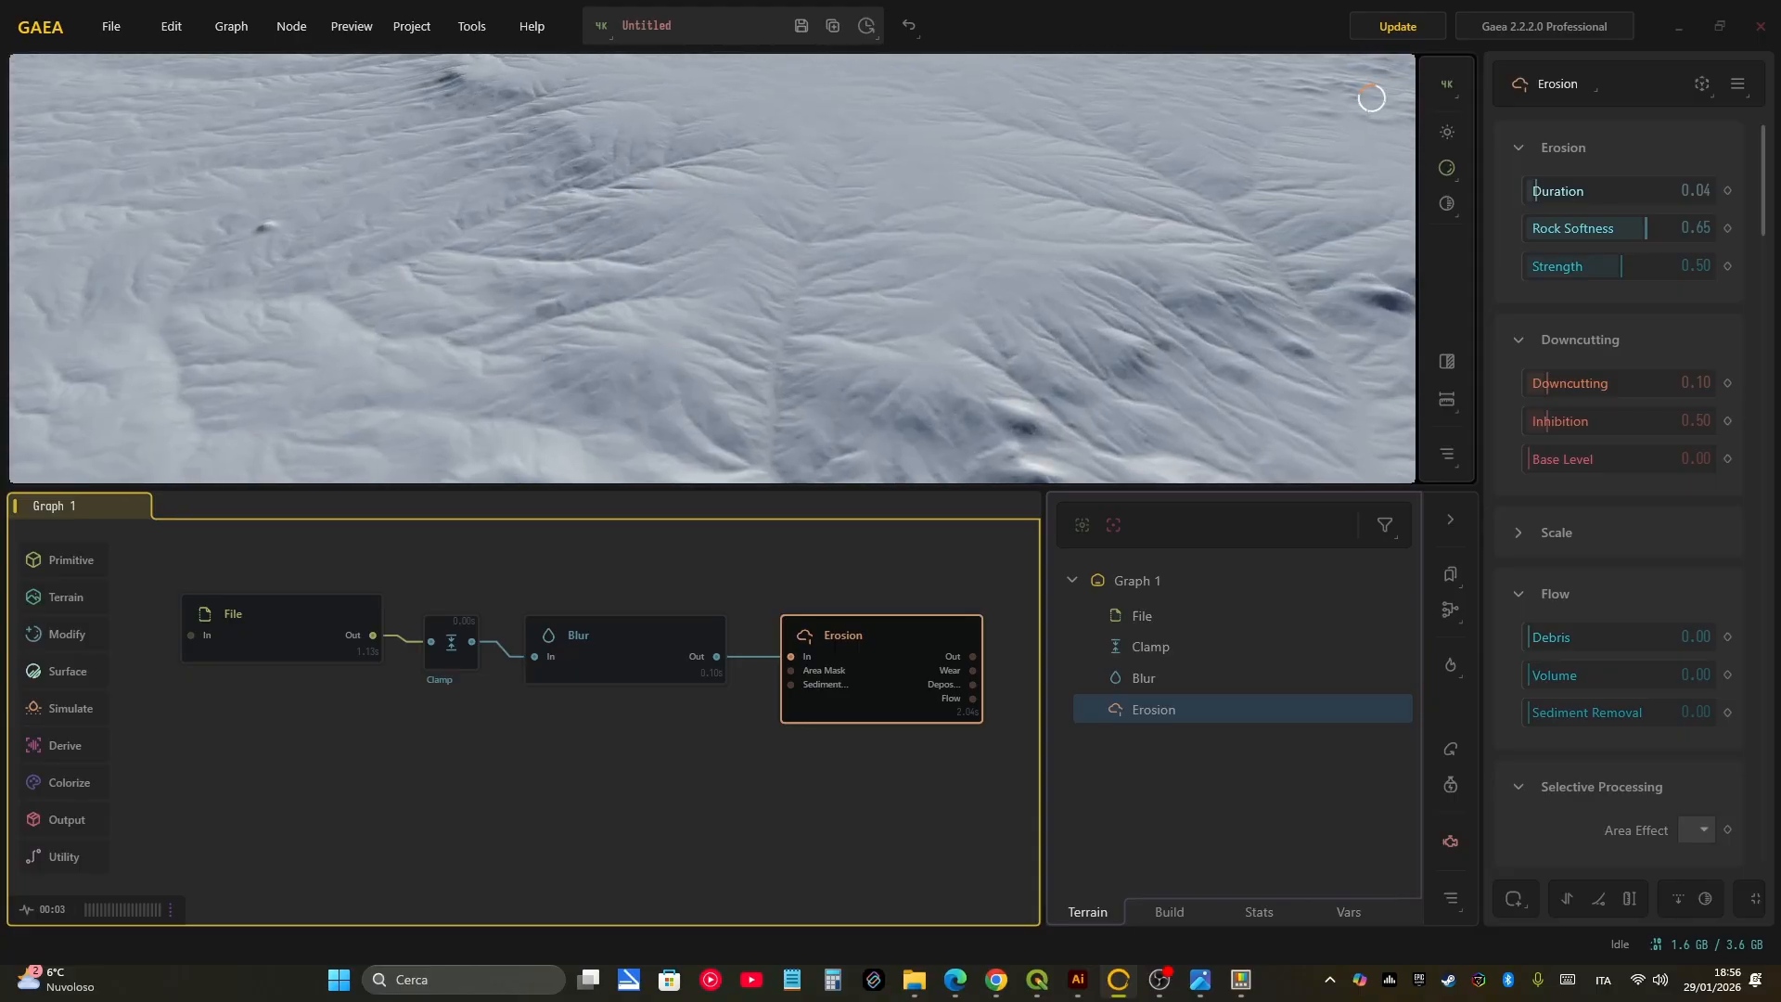
# Step: Connect the File node's output to the Erosion node's Area Mask input and inspect the effect on the terrain
pyautogui.moveTo(372, 635); pyautogui.dragTo(790, 670)
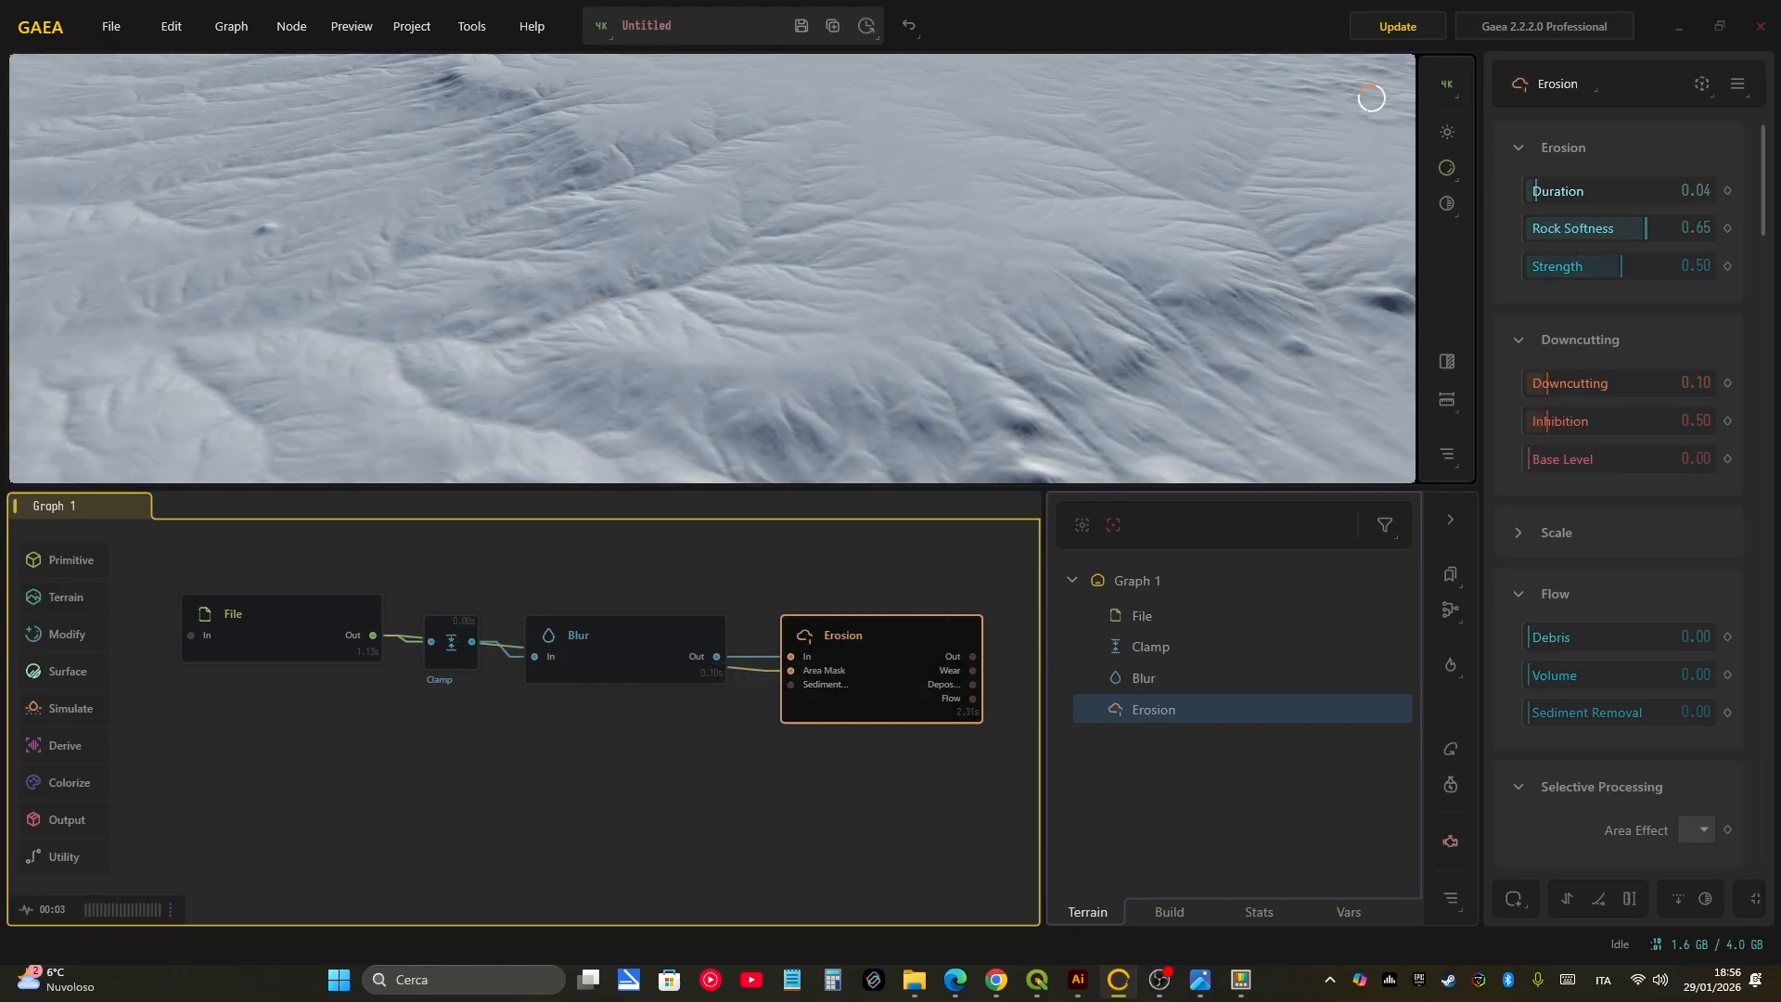
pyautogui.scroll(-5, 712, 269)
pyautogui.scroll(-6, 713, 269)
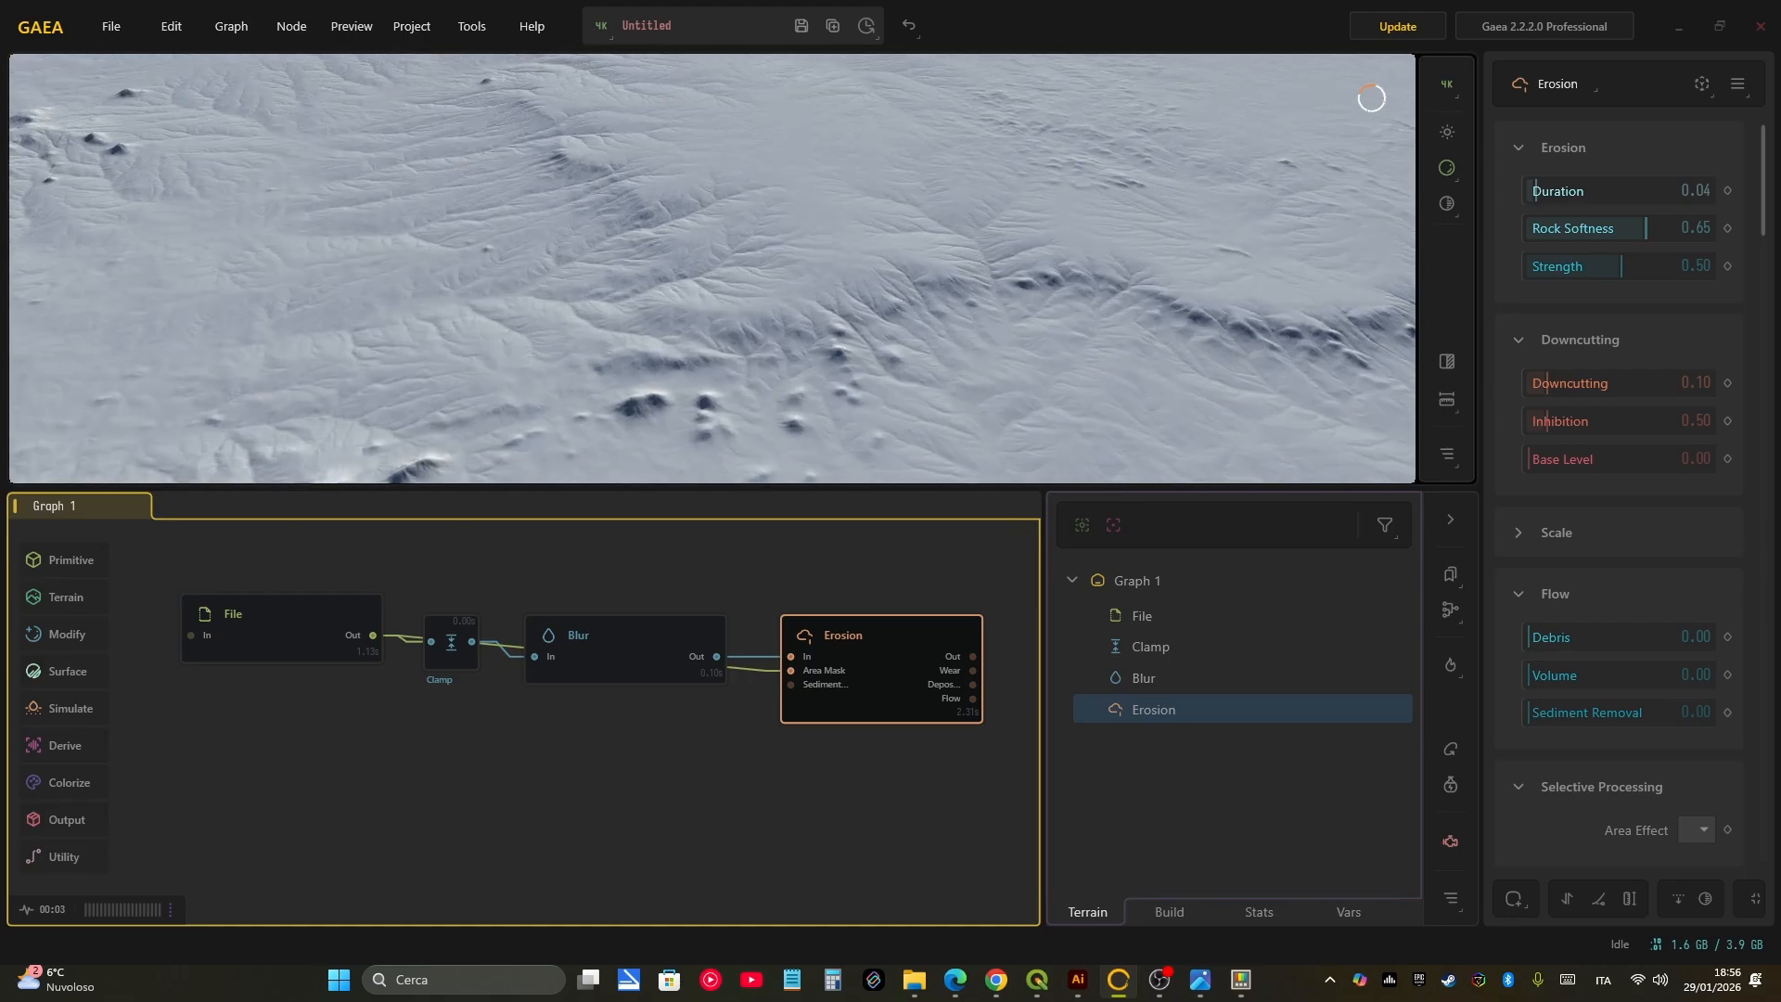
pyautogui.scroll(8, 713, 269)
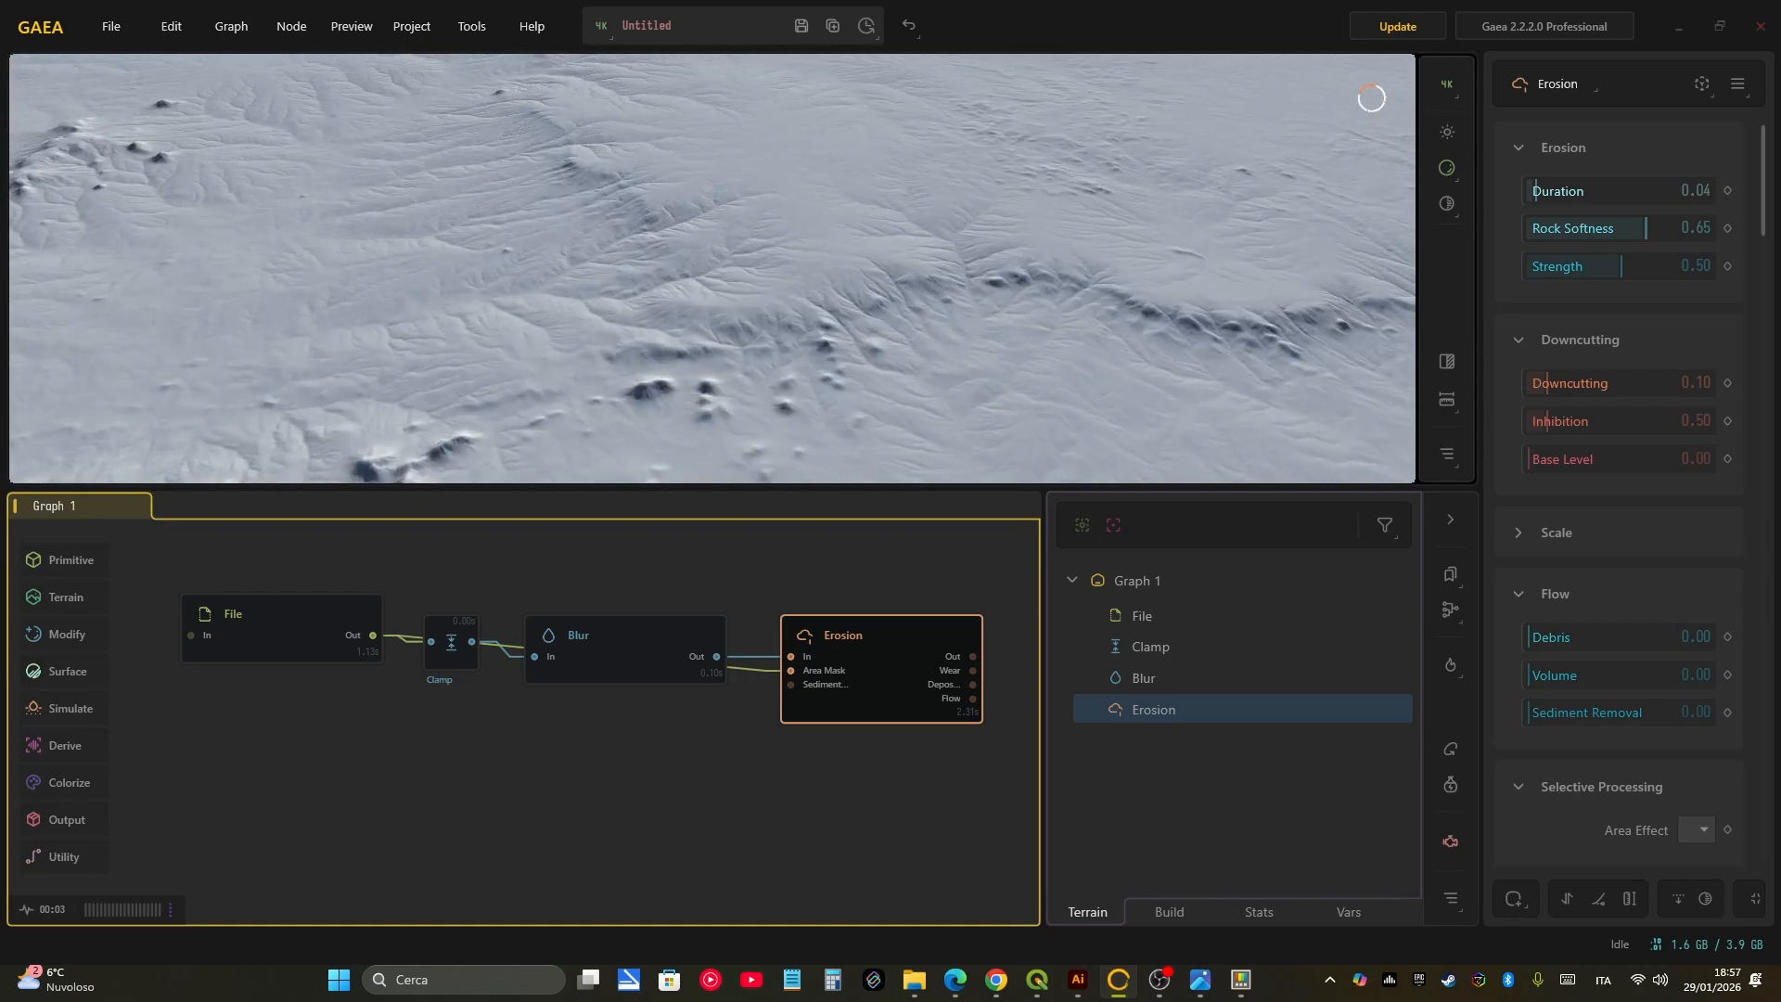
pyautogui.scroll(2, 712, 269)
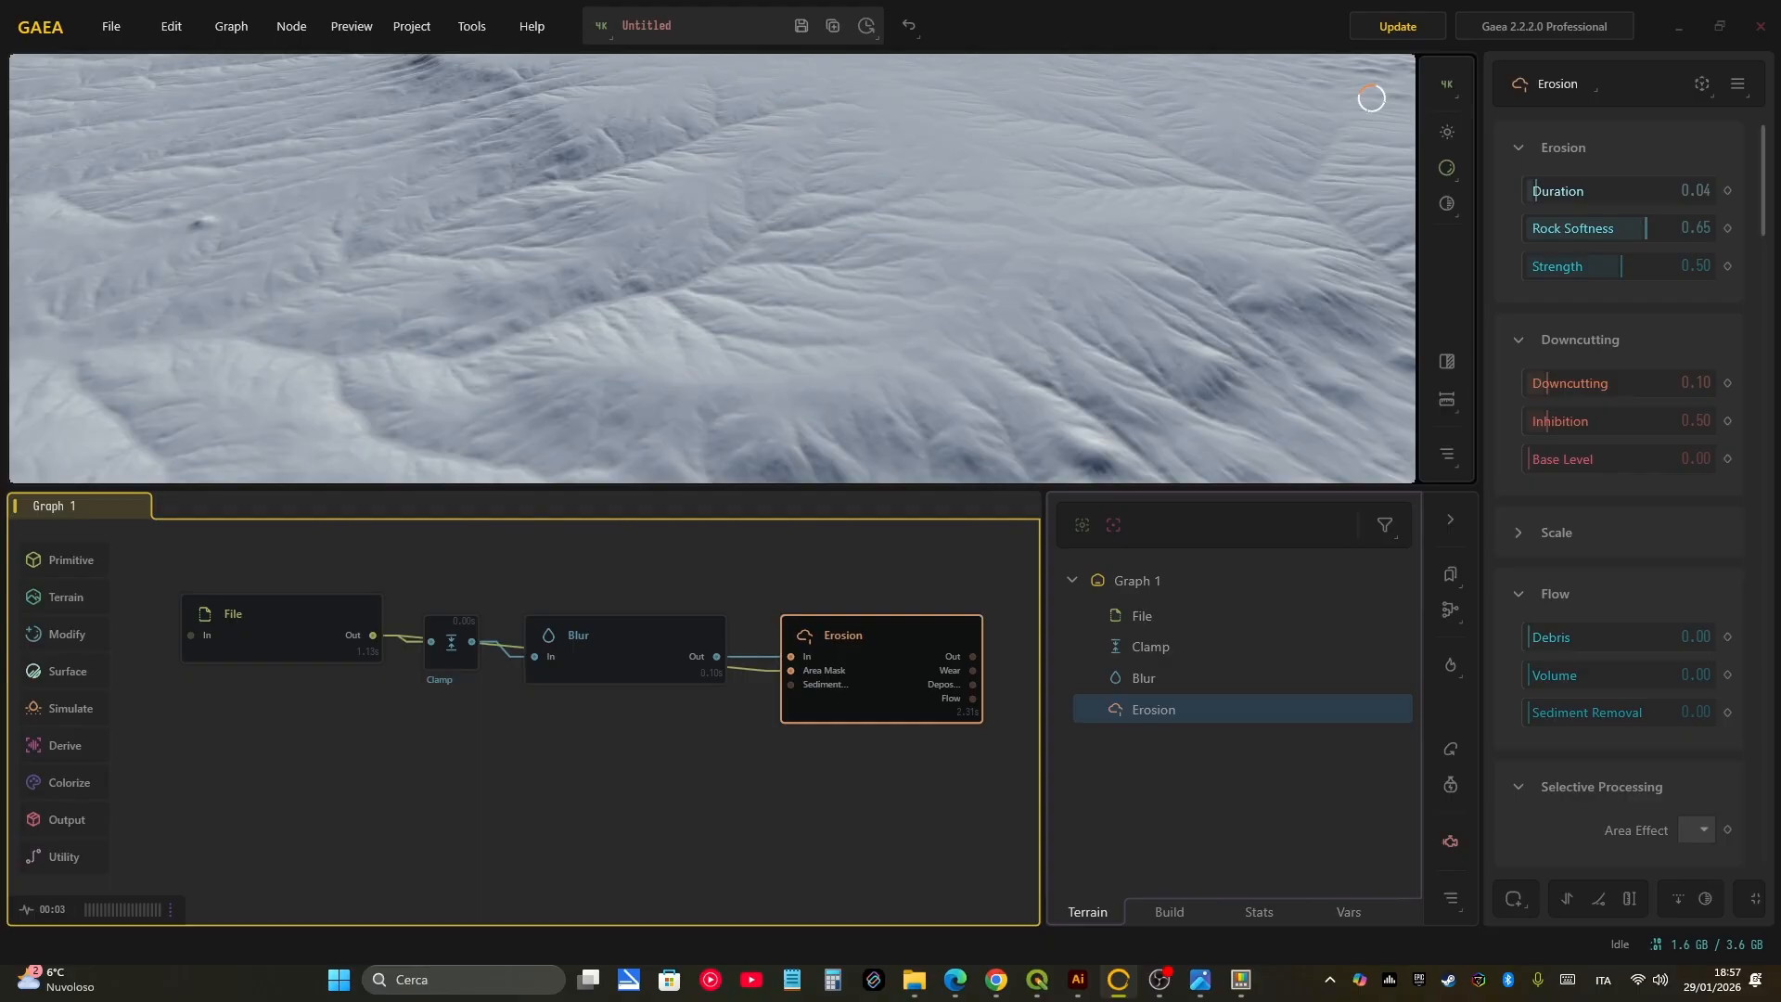
# Step: Try Downcutting values of 0.07 and 0.01 on the Erosion node and inspect the slopes
pyautogui.scroll(-5, 1623, 492)
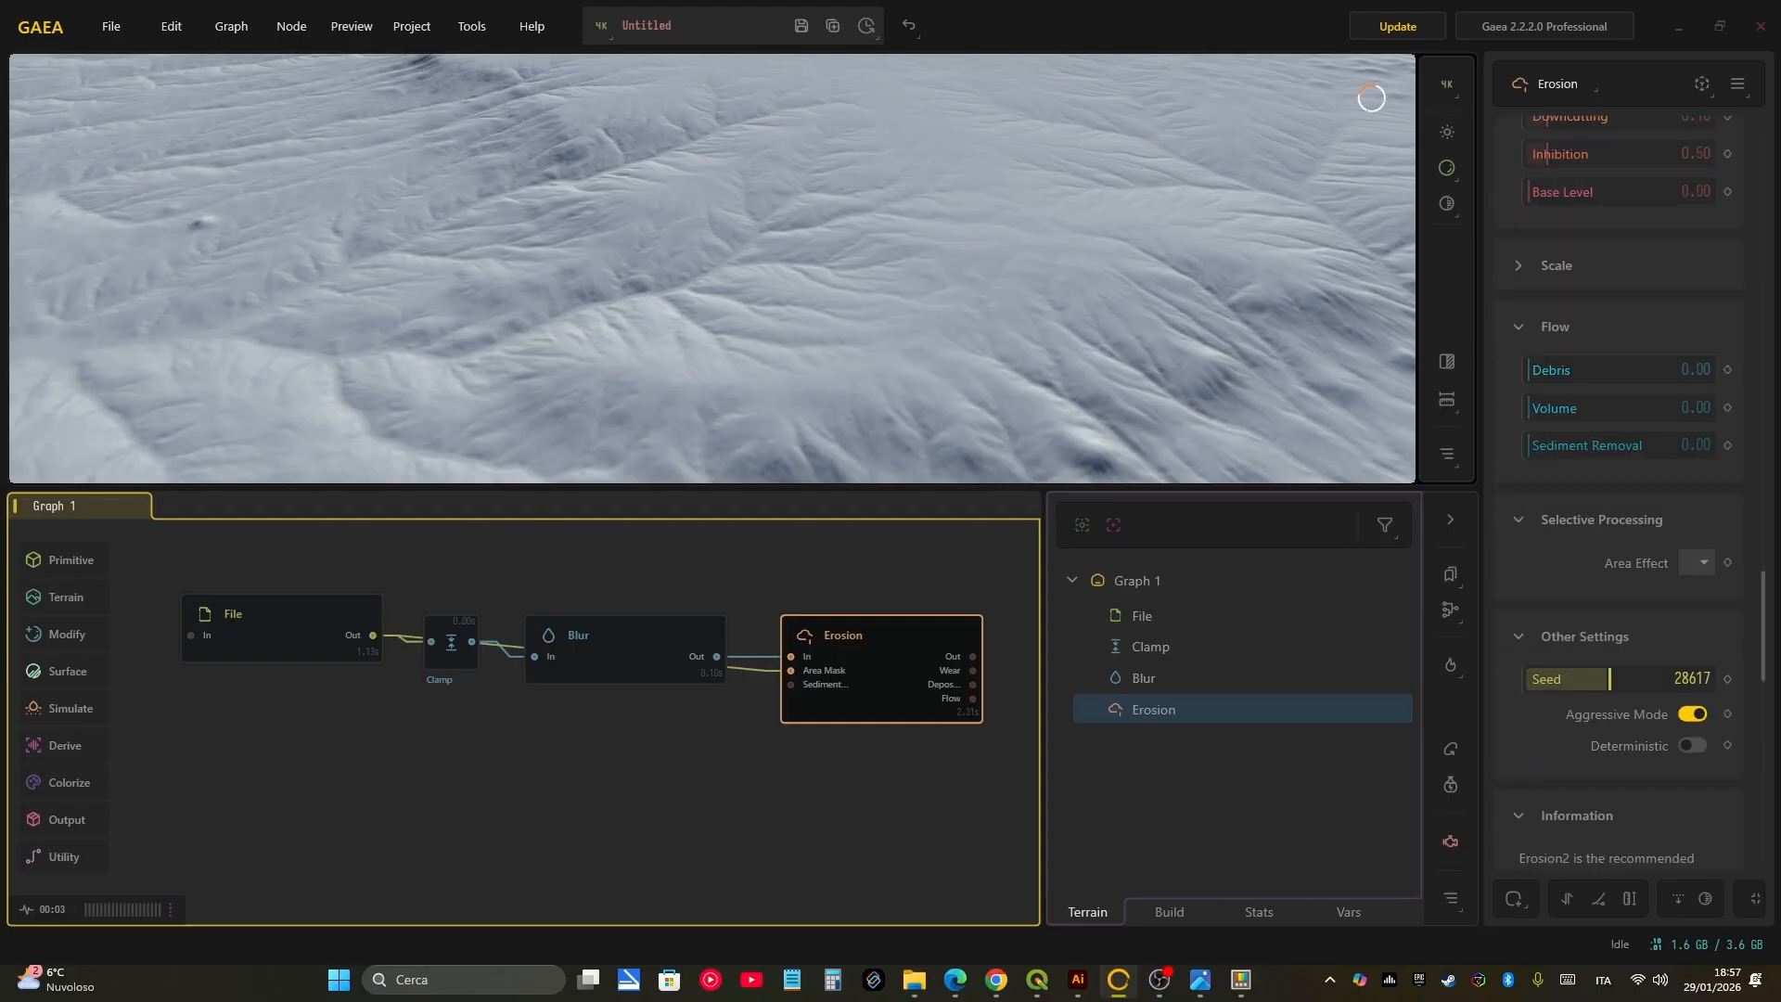
pyautogui.scroll(4, 1624, 492)
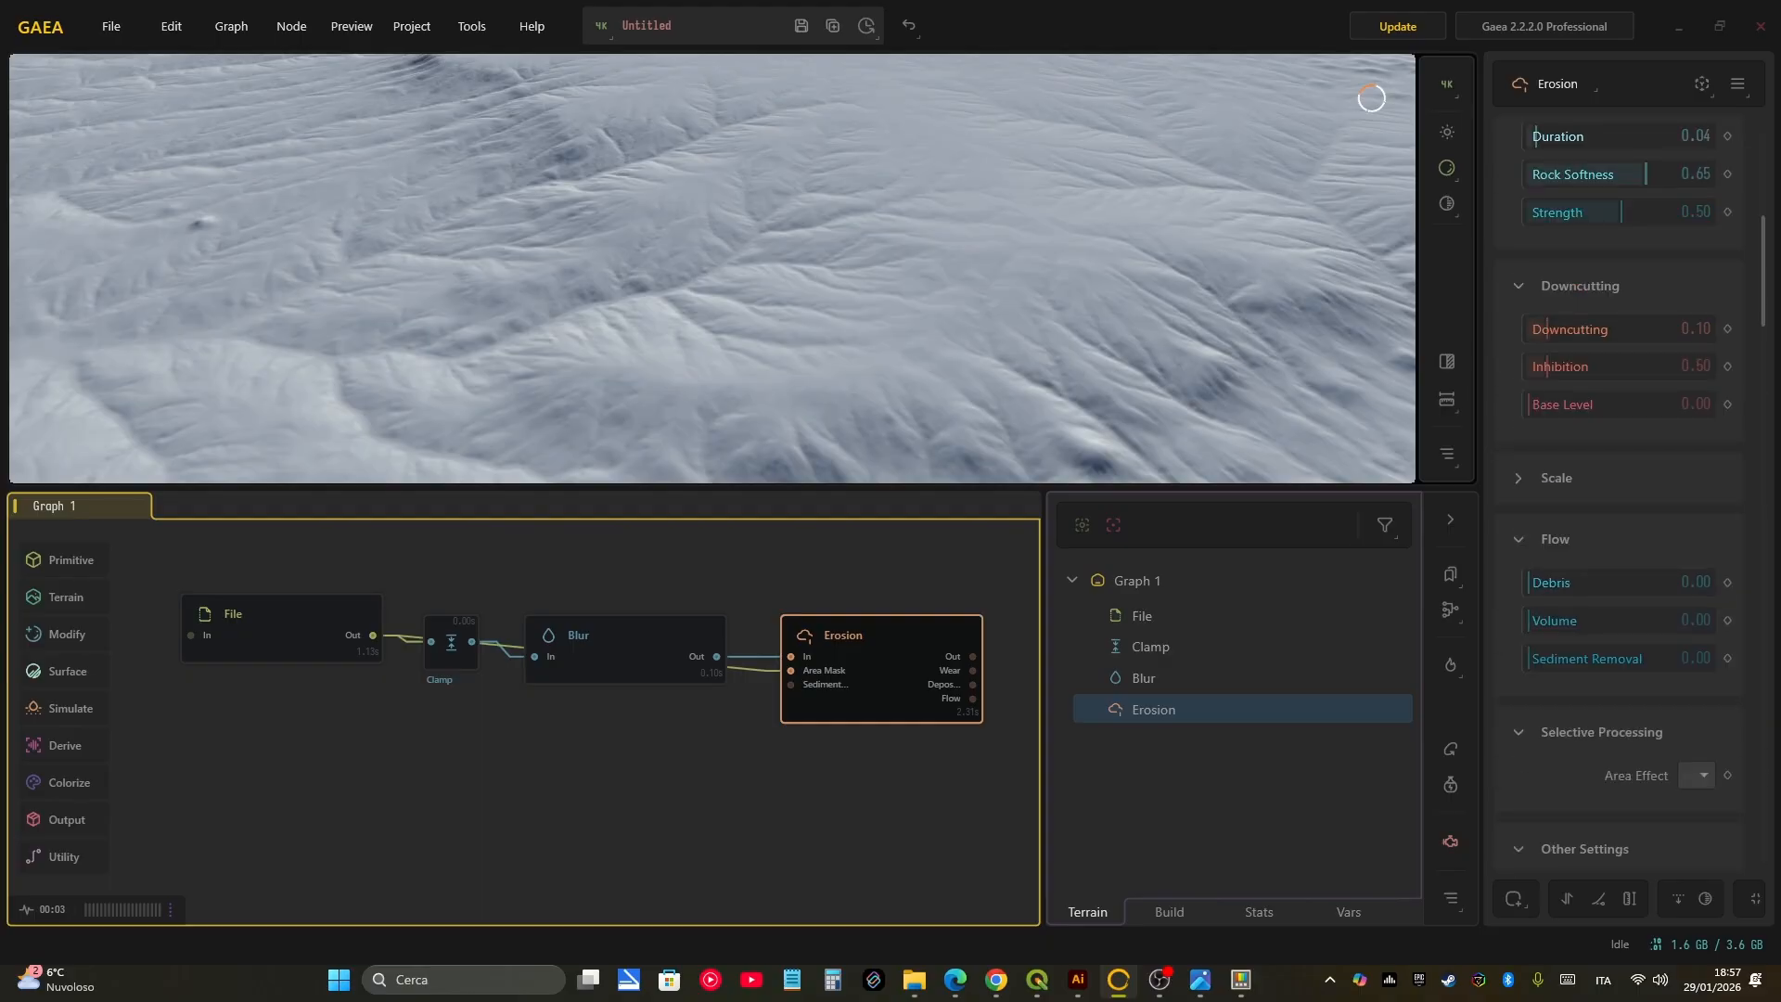
pyautogui.moveTo(1547, 328); pyautogui.dragTo(1540, 328)
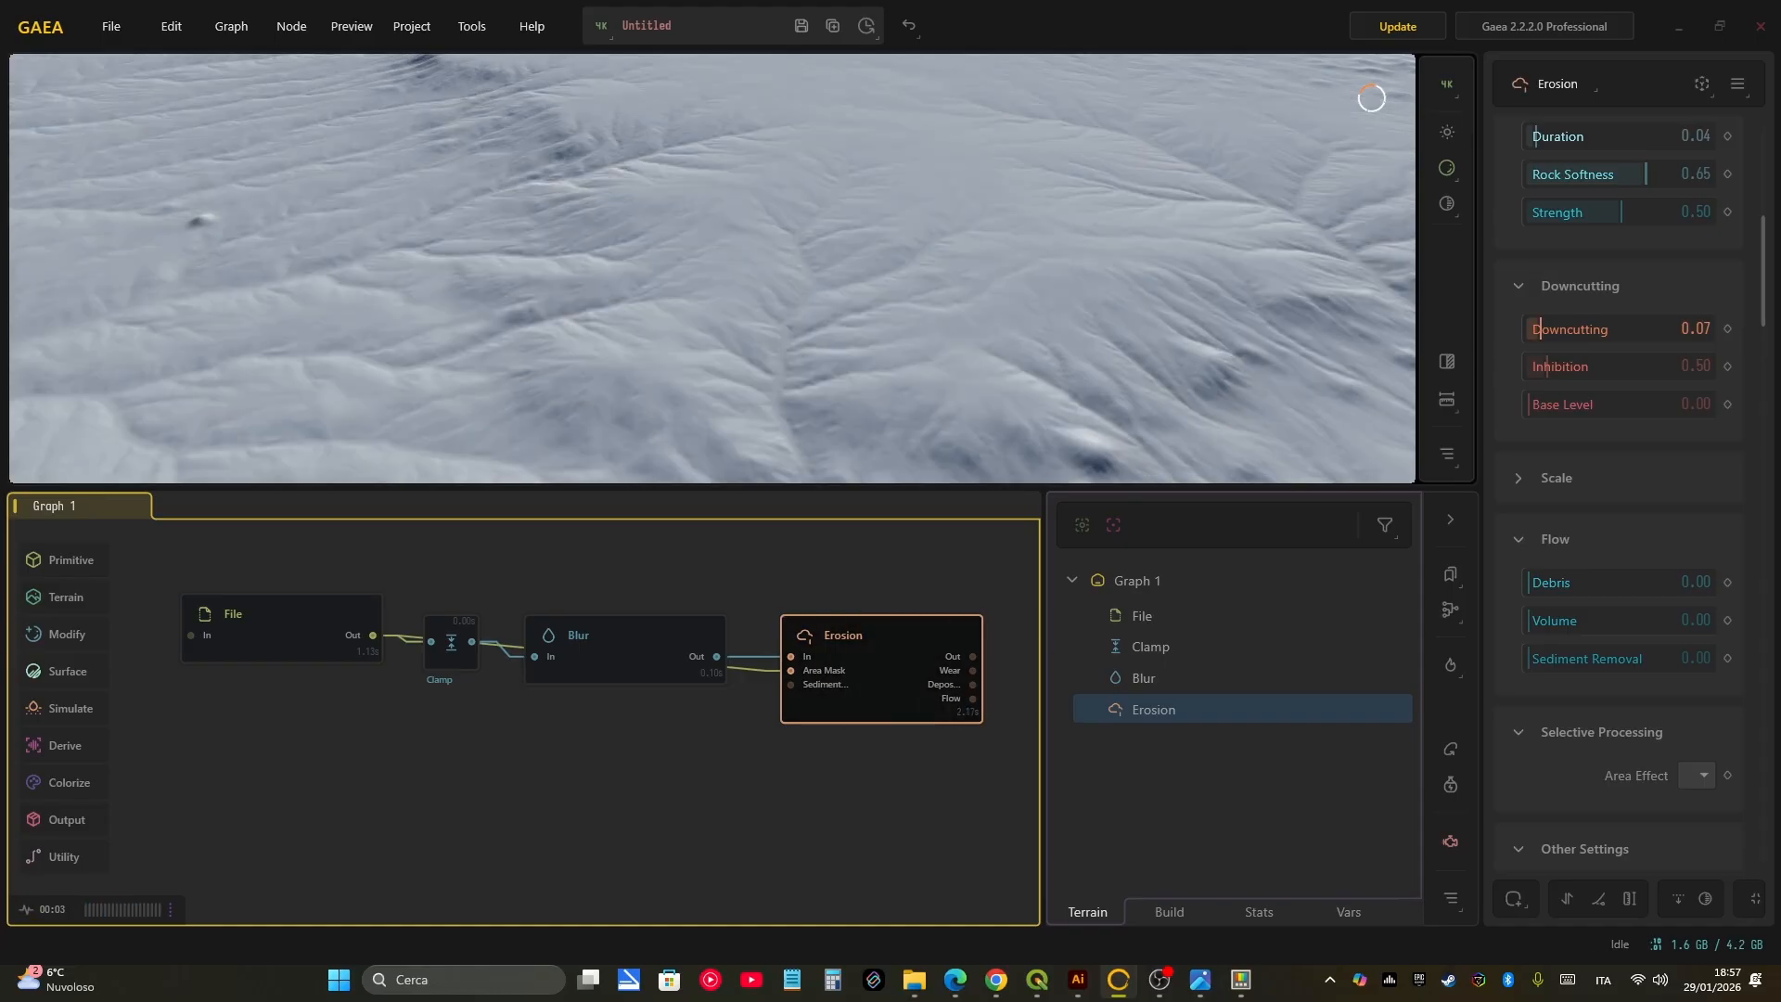
pyautogui.moveTo(1540, 328); pyautogui.dragTo(1529, 328)
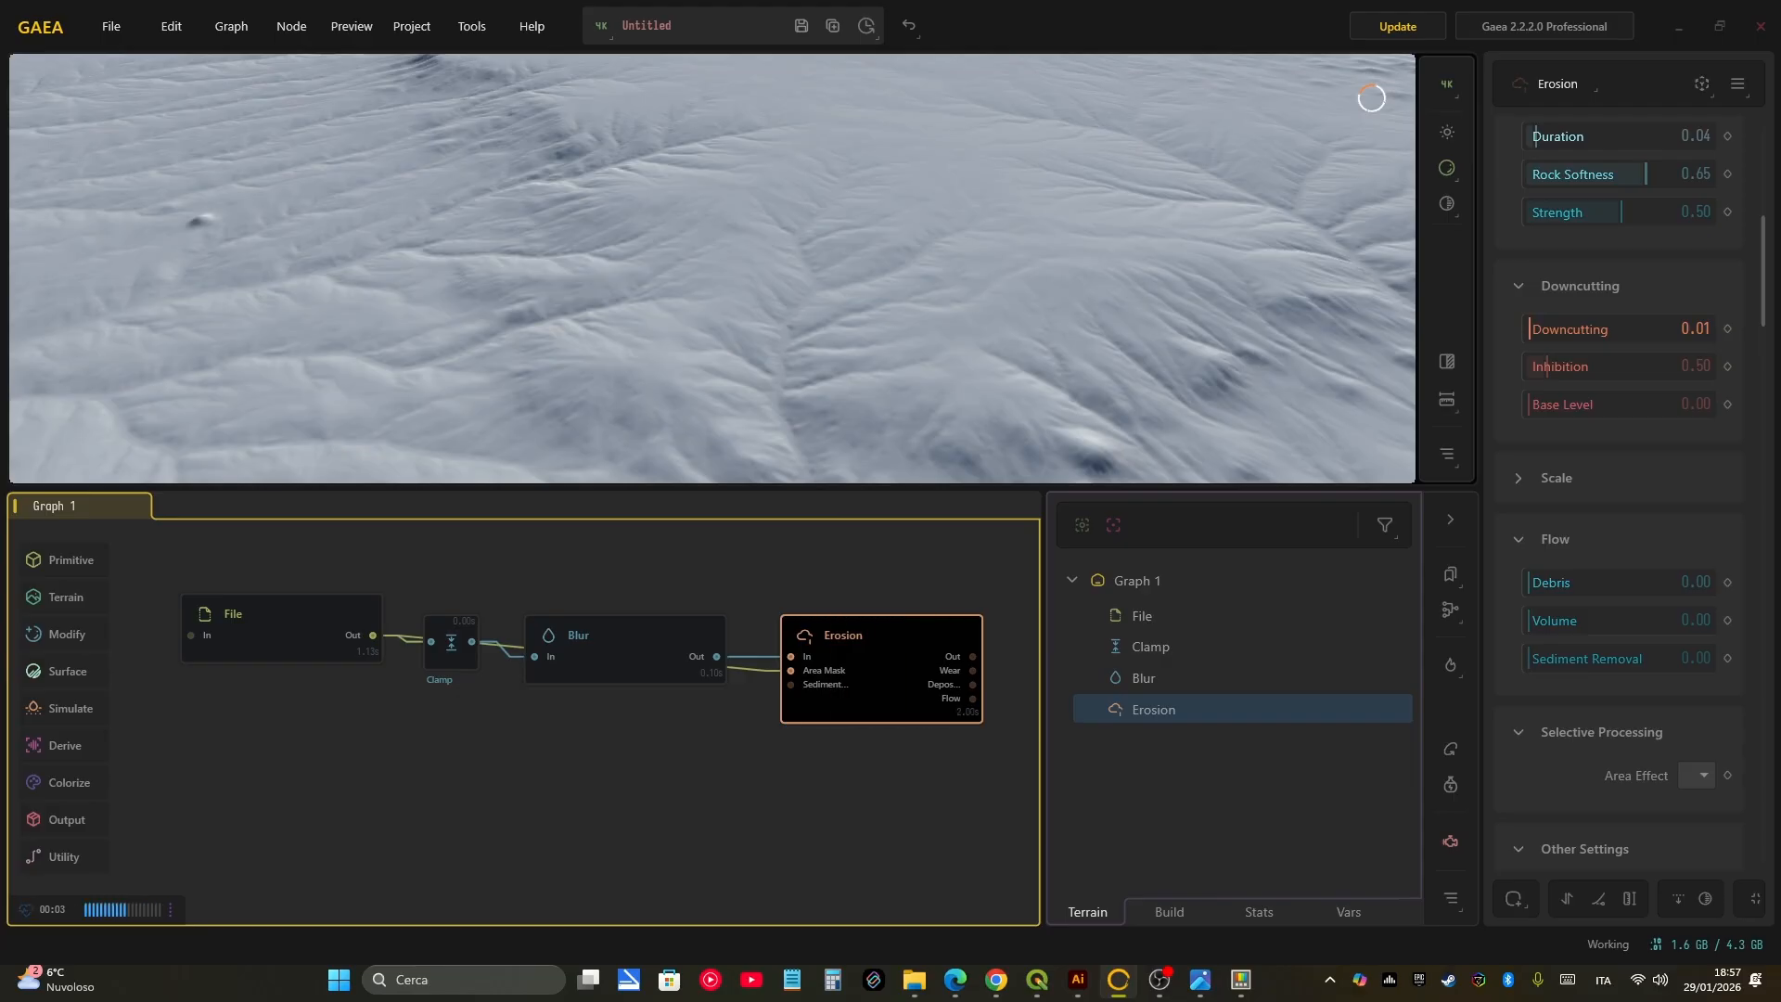
pyautogui.scroll(-3, 712, 269)
pyautogui.scroll(5, 712, 269)
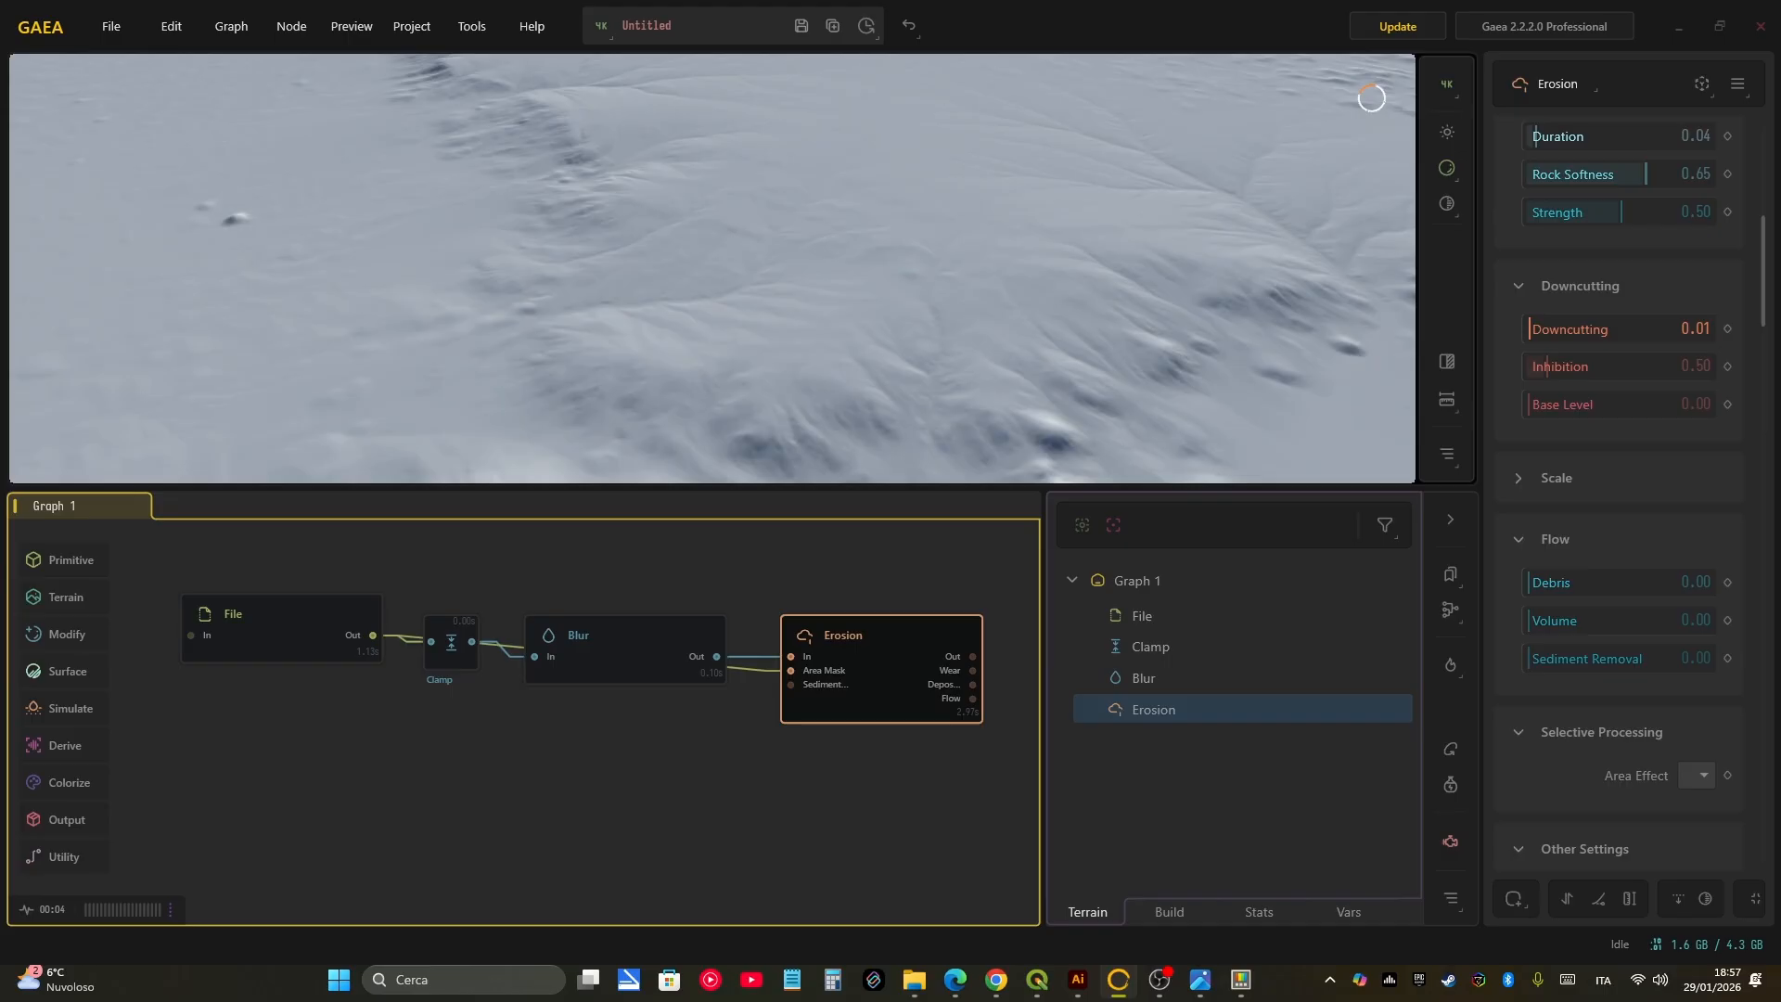
pyautogui.moveTo(713, 269)
pyautogui.mouseDown()
pyautogui.moveTo(713, 227)
pyautogui.moveTo(789, 176)
pyautogui.moveTo(677, 185)
pyautogui.moveTo(710, 292)
pyautogui.mouseUp()
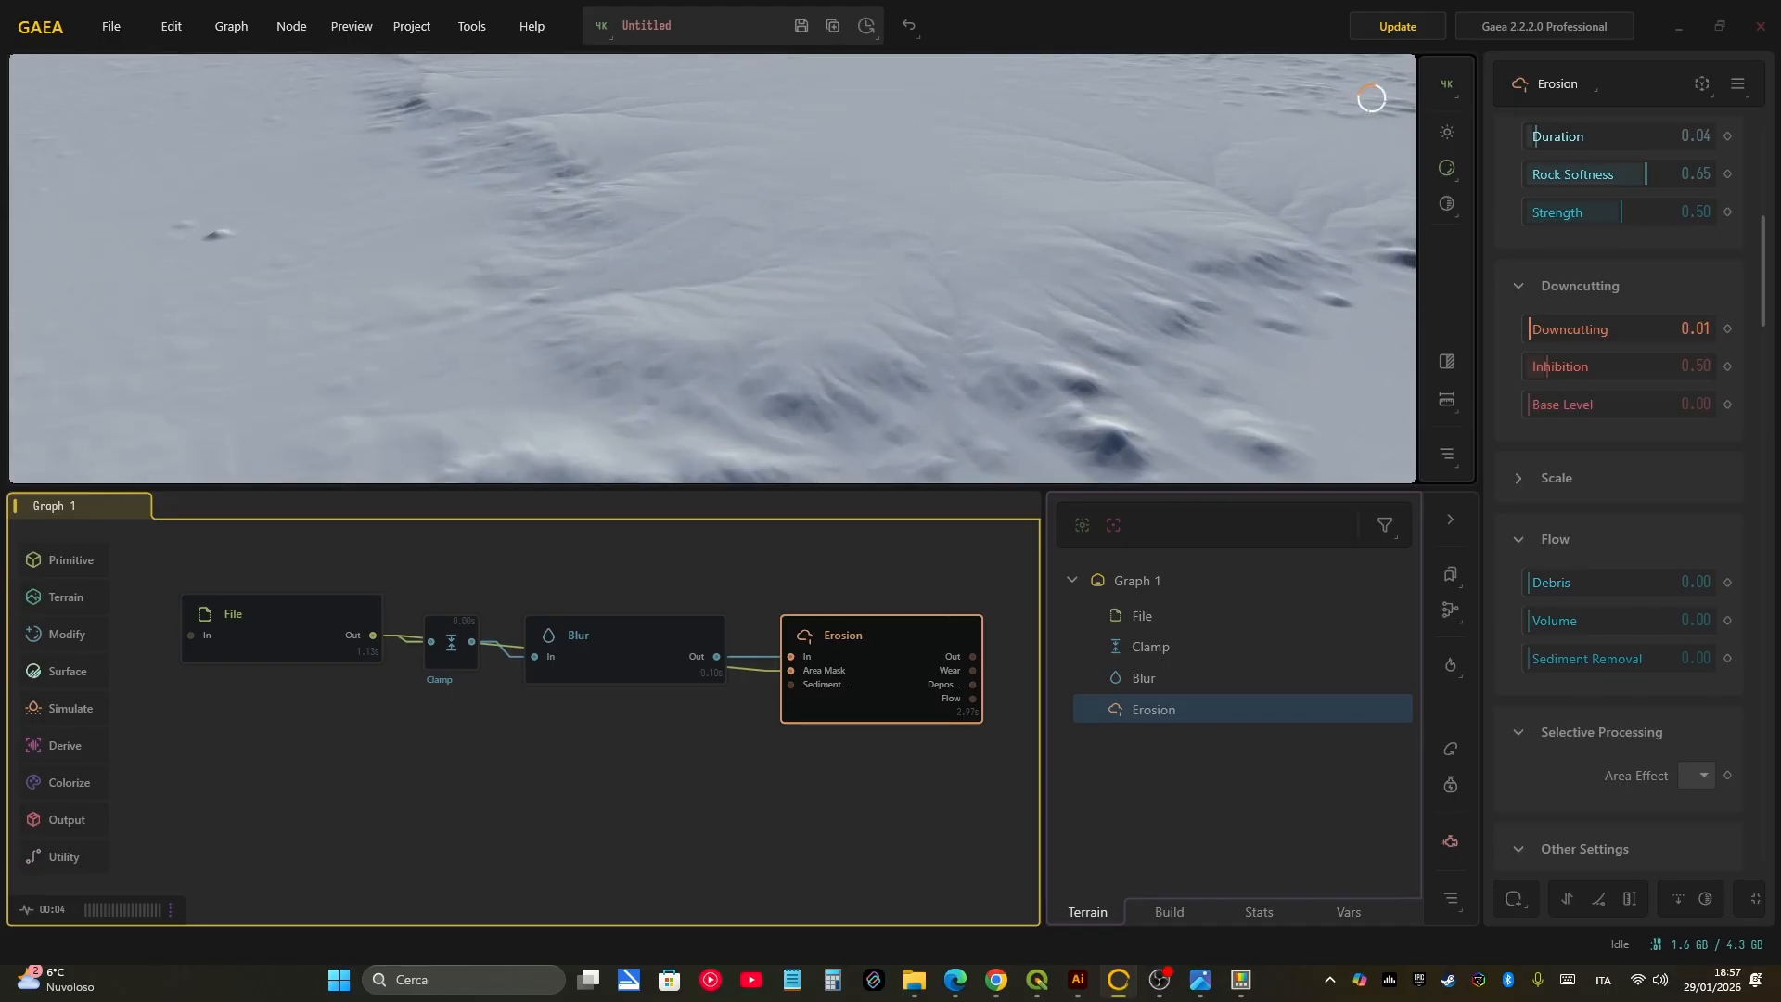
# Step: Compare the Blur node's terrain with the Erosion node's result by previewing each in turn
pyautogui.click(626, 649)
pyautogui.click(881, 649)
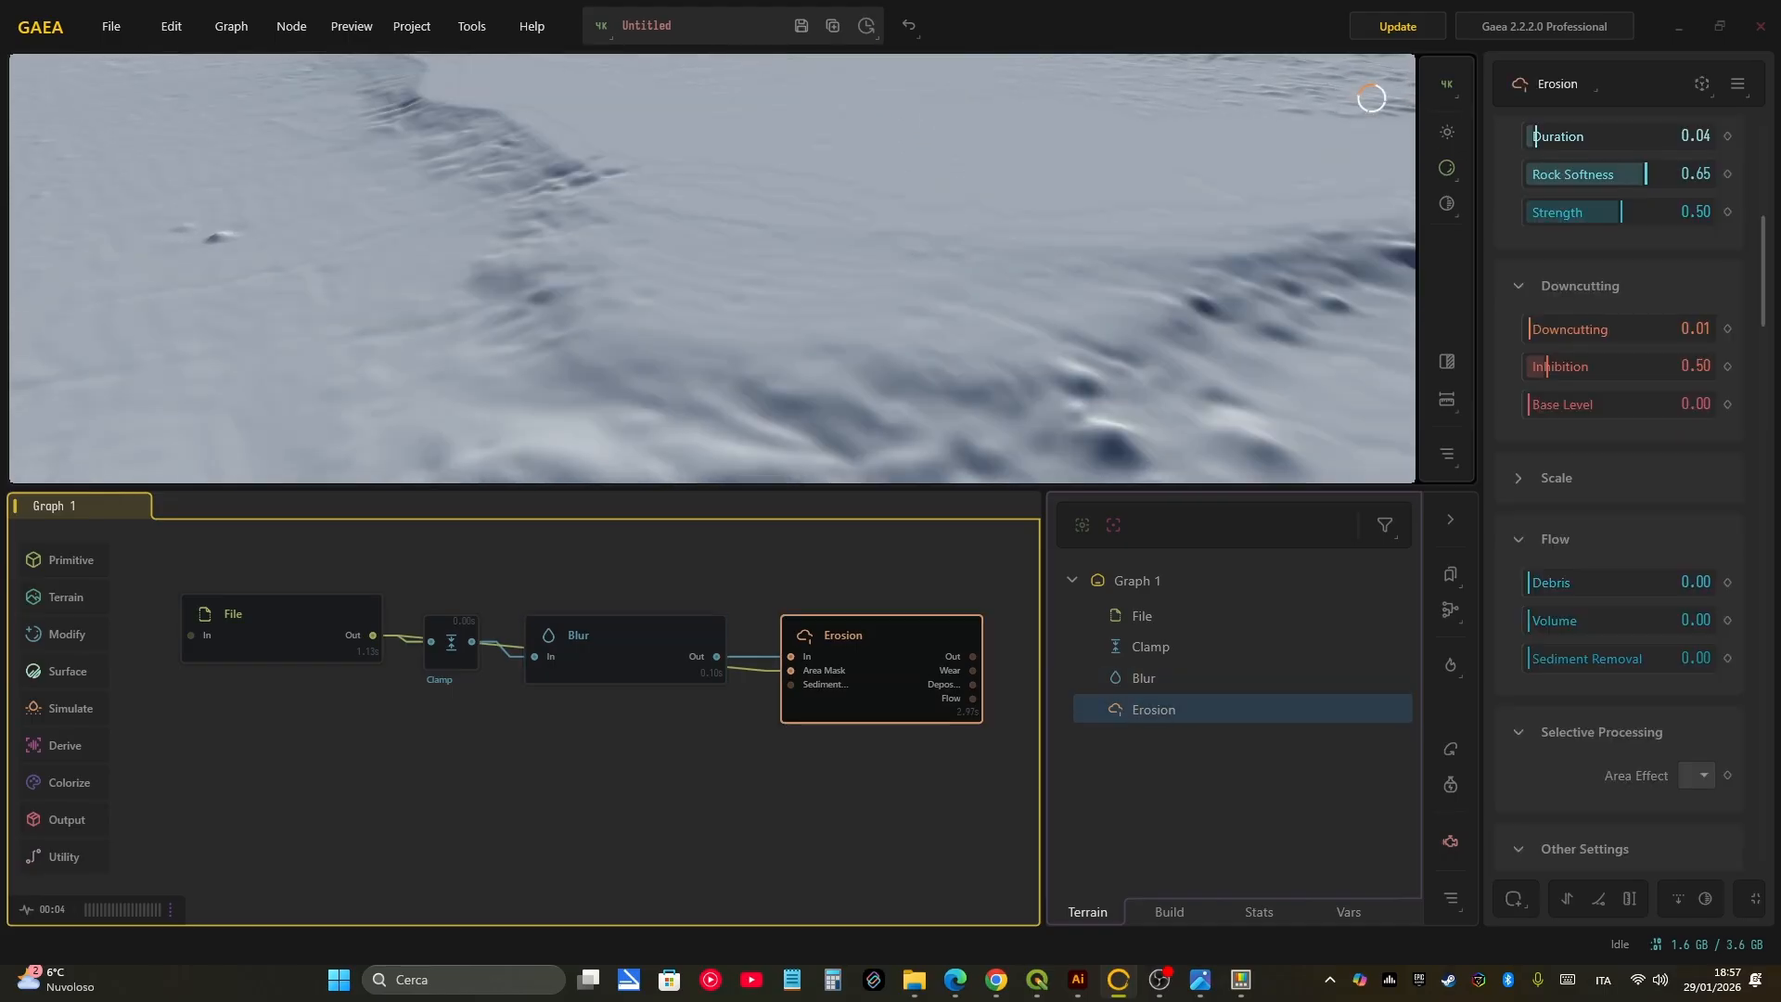
pyautogui.click(625, 648)
pyautogui.click(881, 648)
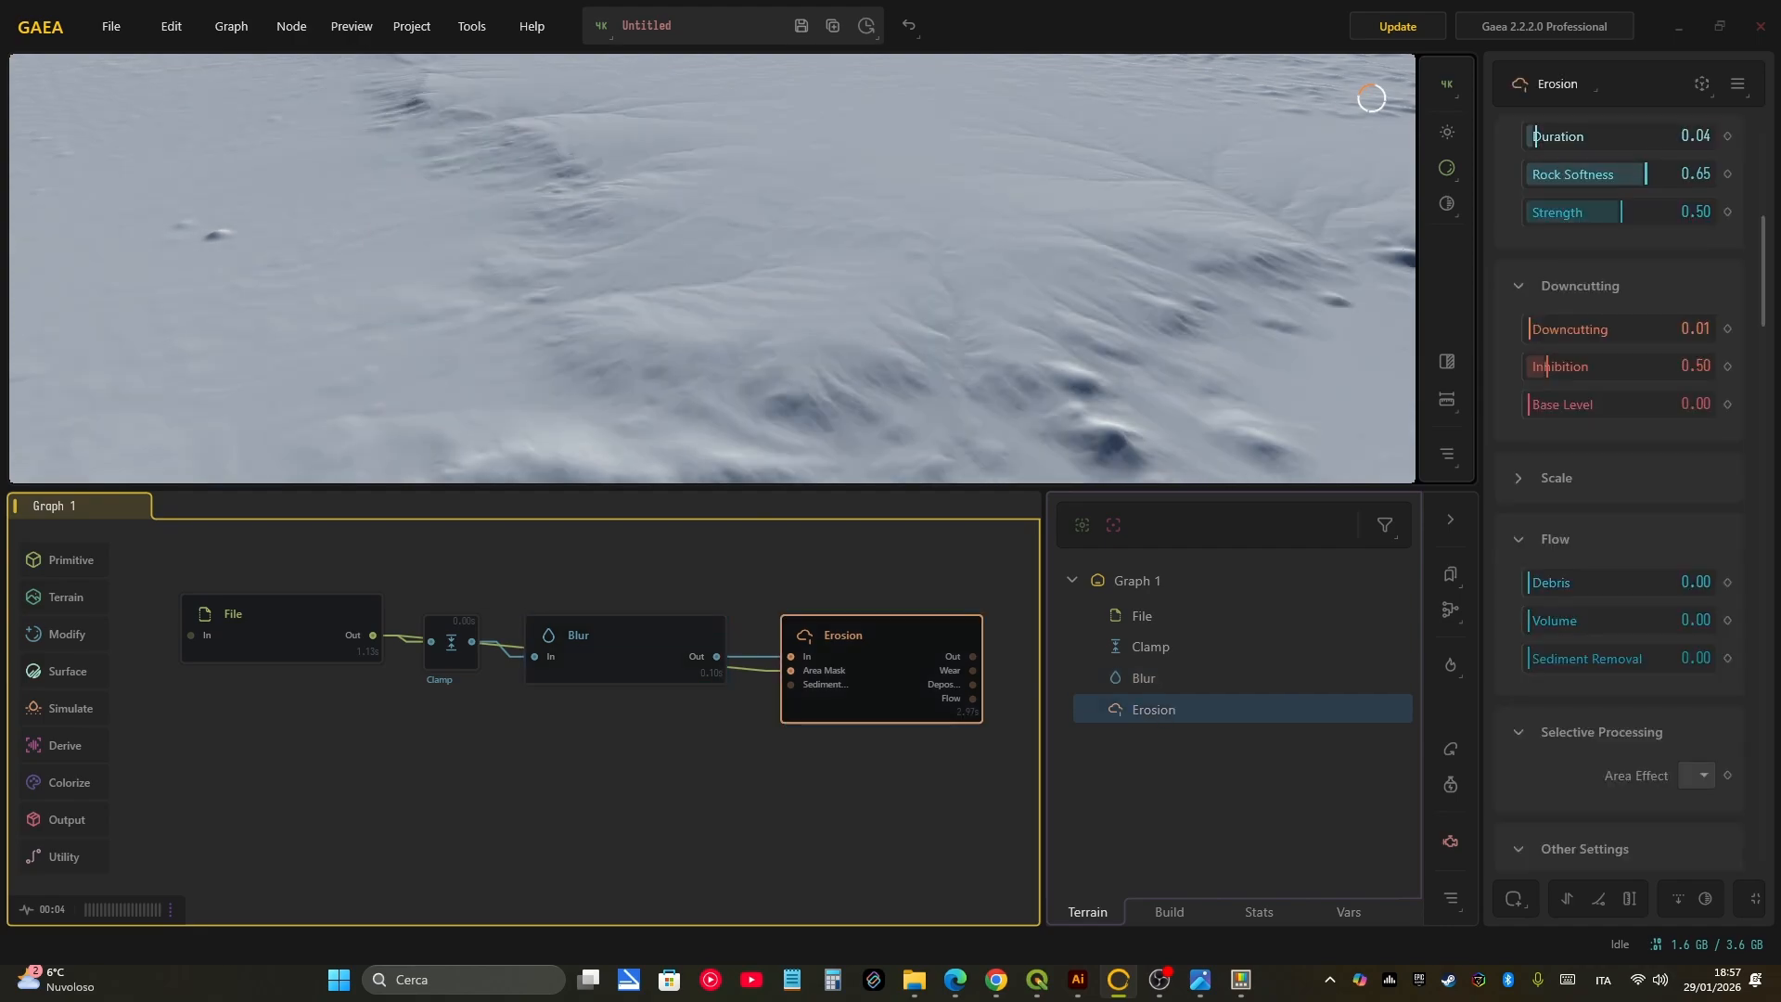
# Step: Try Strength 0.13 with Rock Softness values of 0.18 and 0.29 on the Erosion node, comparing against the blurred terrain
pyautogui.moveTo(1646, 175); pyautogui.dragTo(1553, 212)
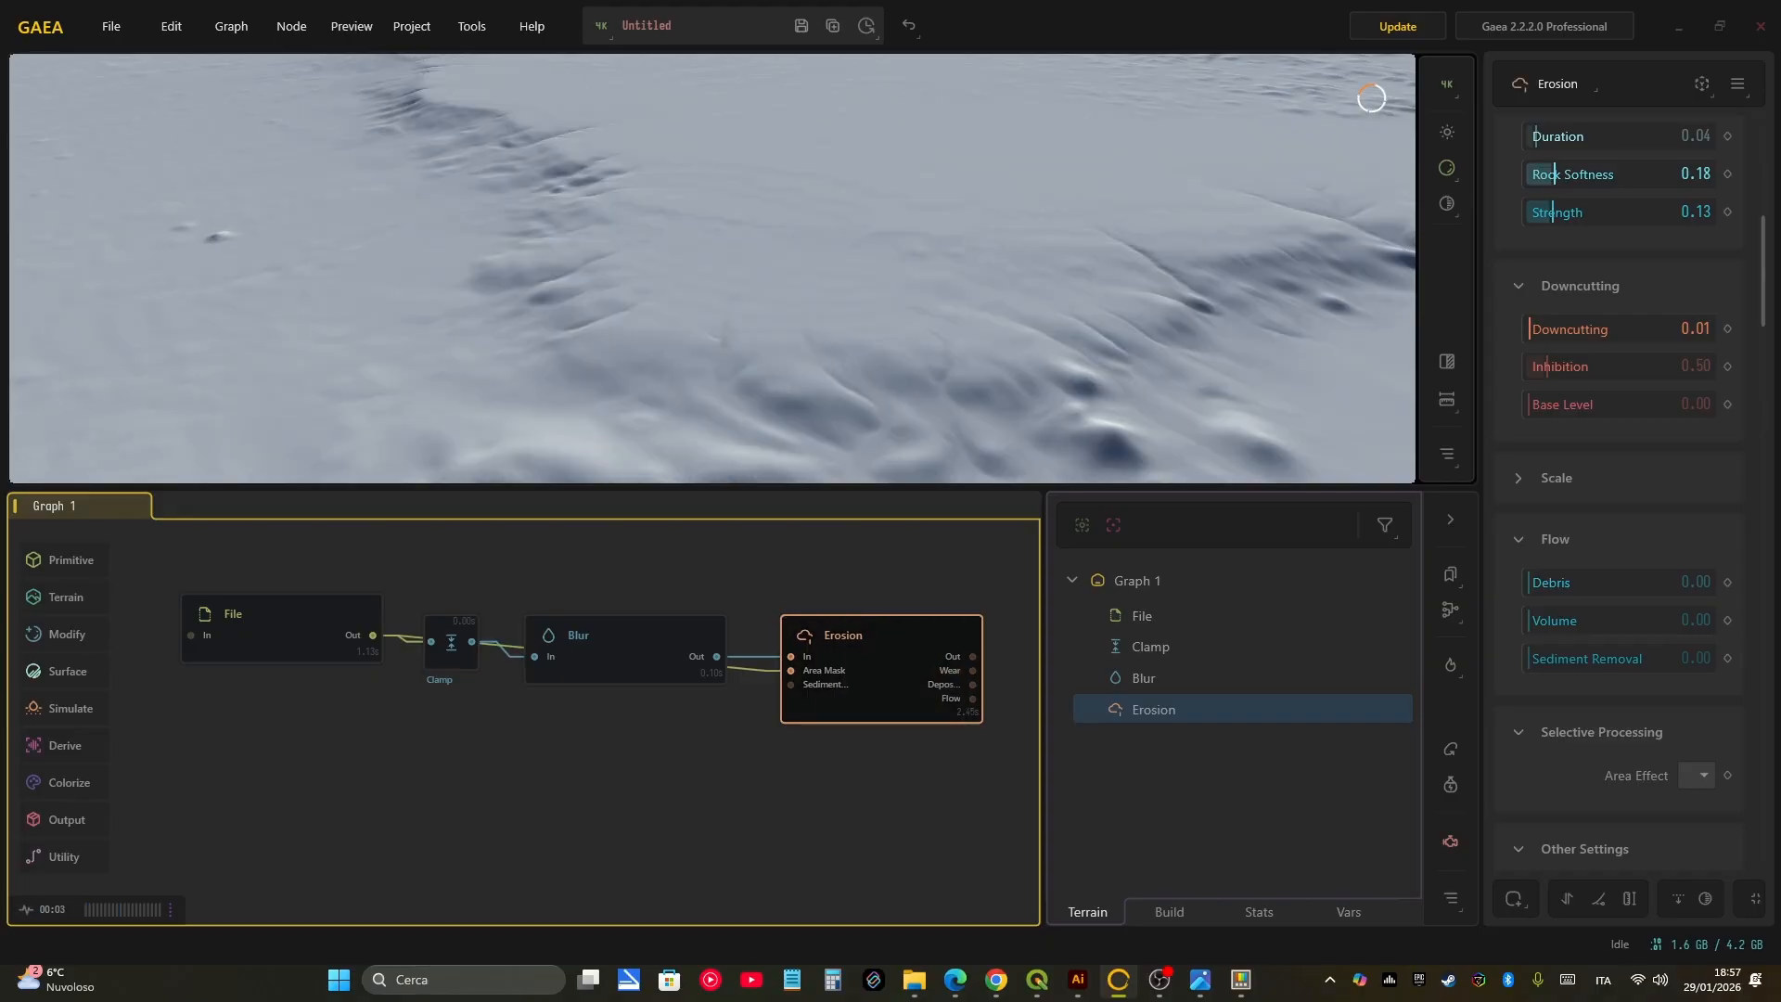
pyautogui.click(628, 646)
pyautogui.click(879, 649)
pyautogui.moveTo(1555, 174); pyautogui.dragTo(1574, 174)
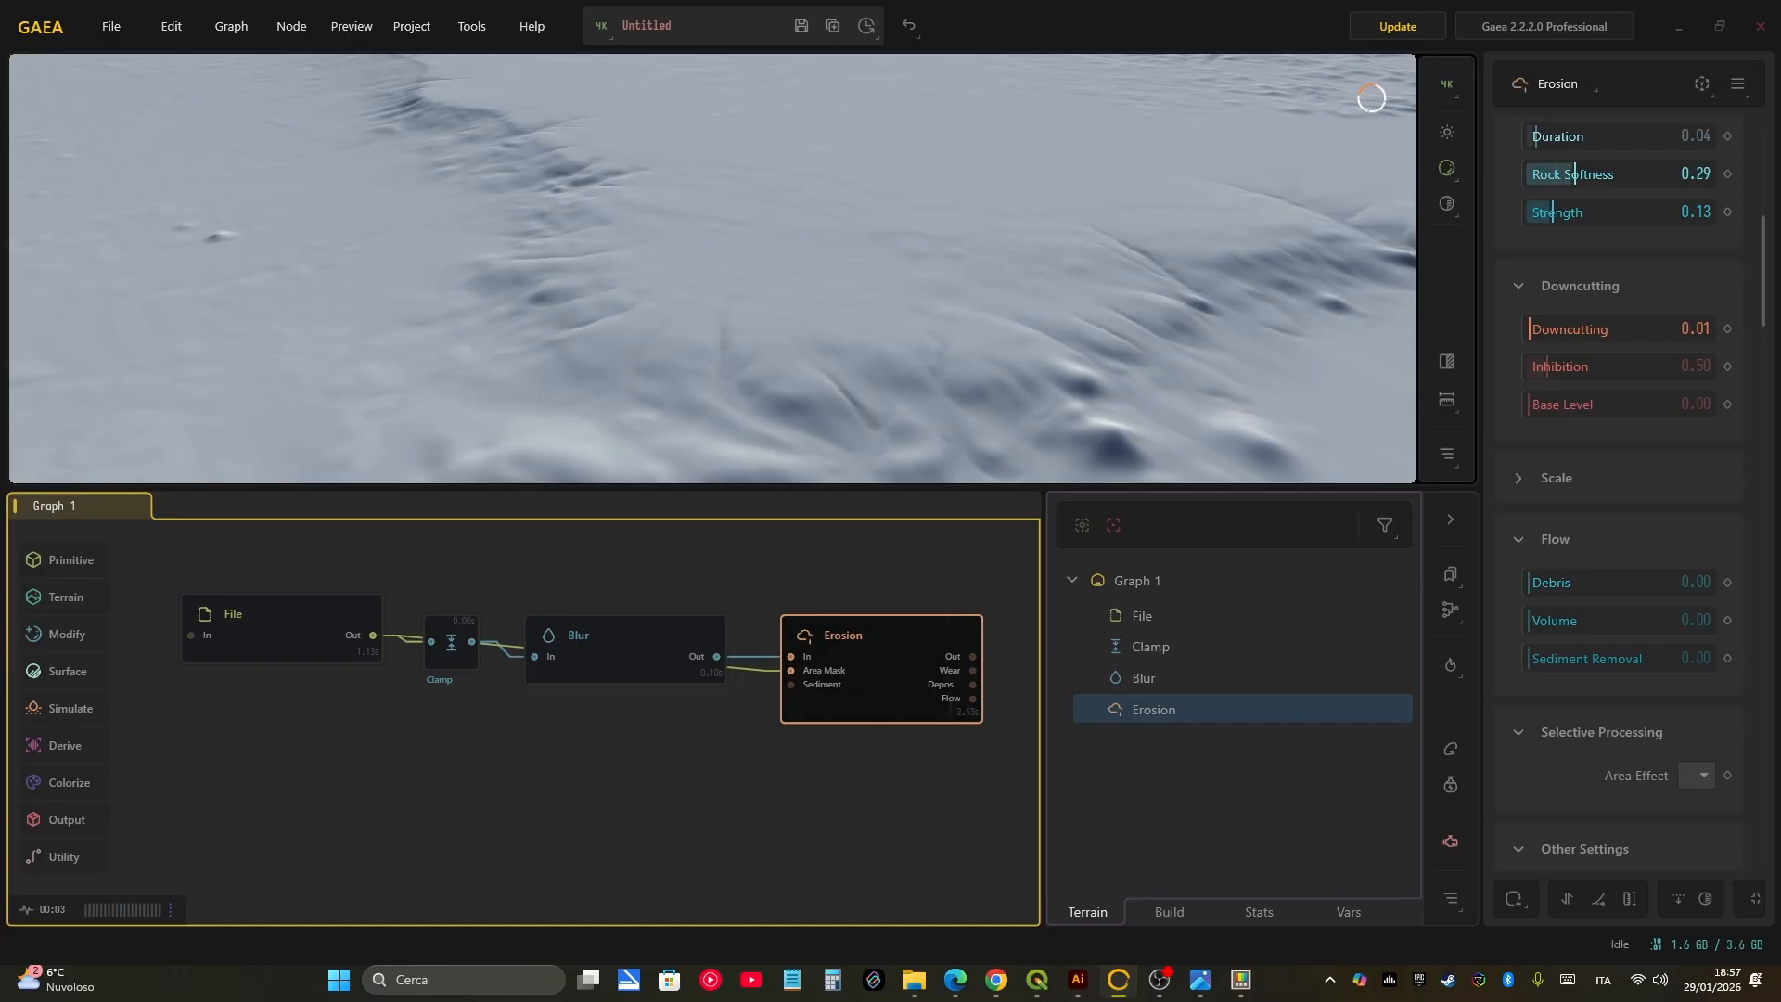
# Step: Set the Erosion node's Rock Softness to 0.11, Strength to 0.06, Downcutting to 0.09, Inhibition to 1.00 and Debris to 0.60
pyautogui.click(1541, 174)
pyautogui.click(1539, 212)
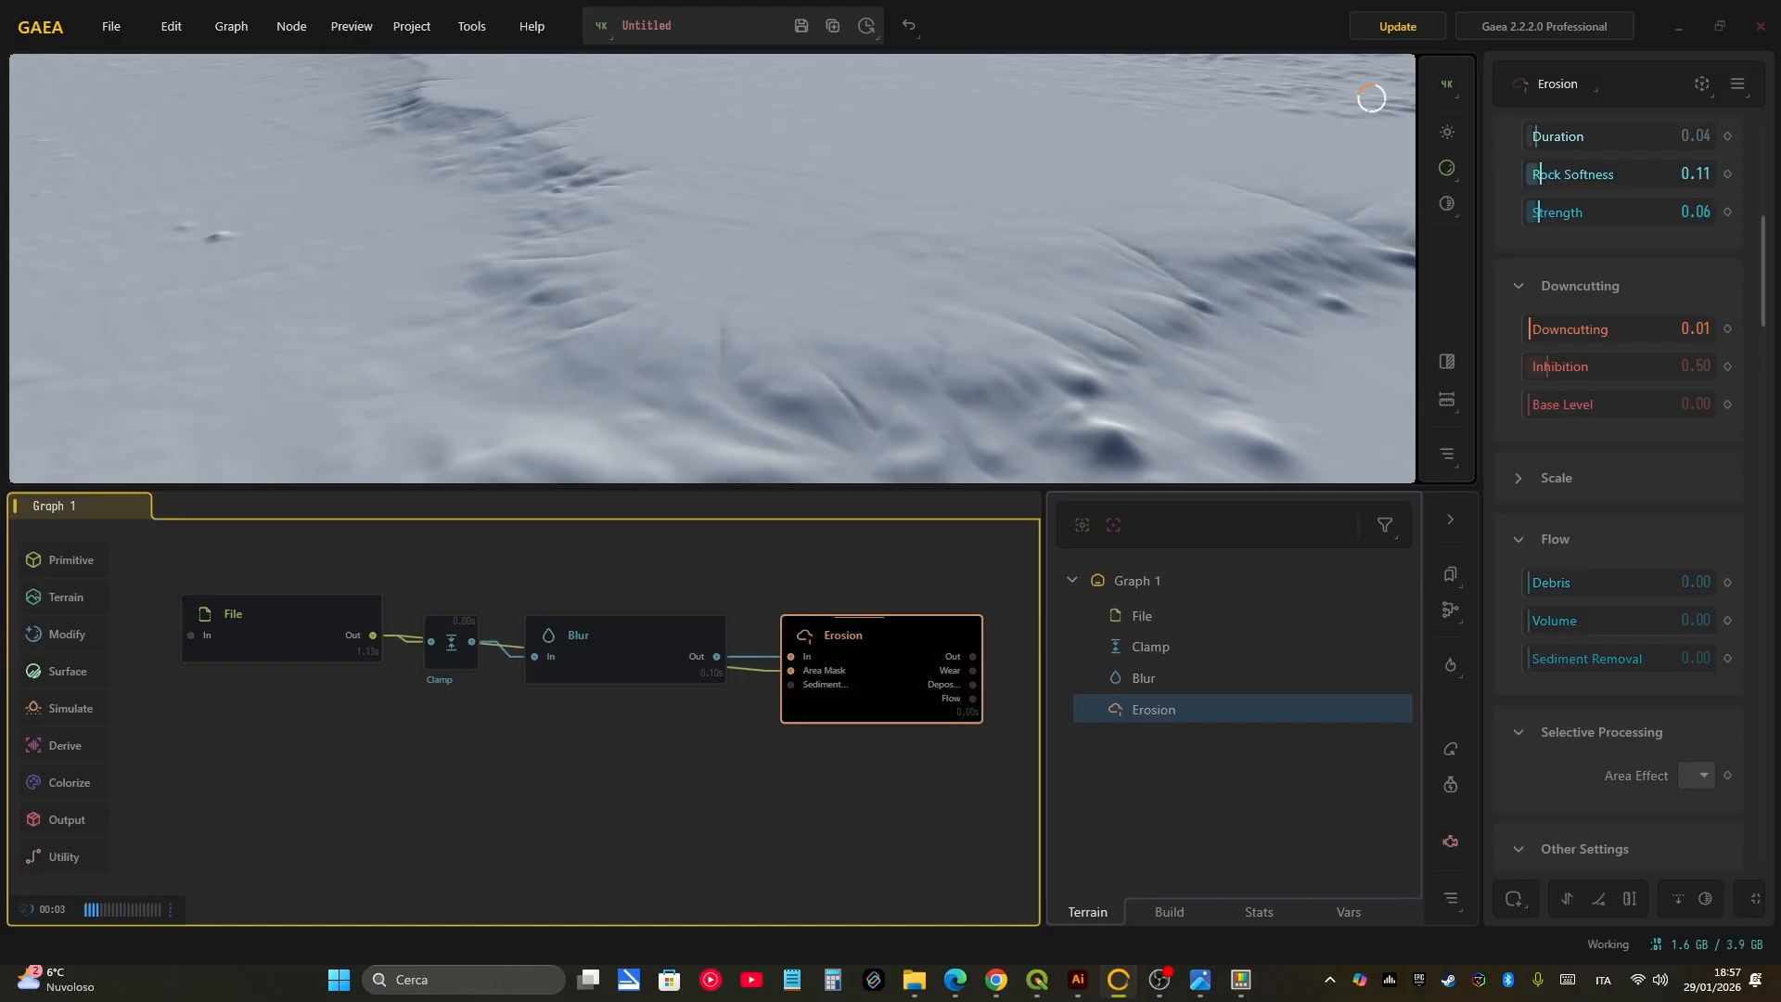
pyautogui.click(1545, 329)
pyautogui.click(1565, 366)
pyautogui.click(1544, 582)
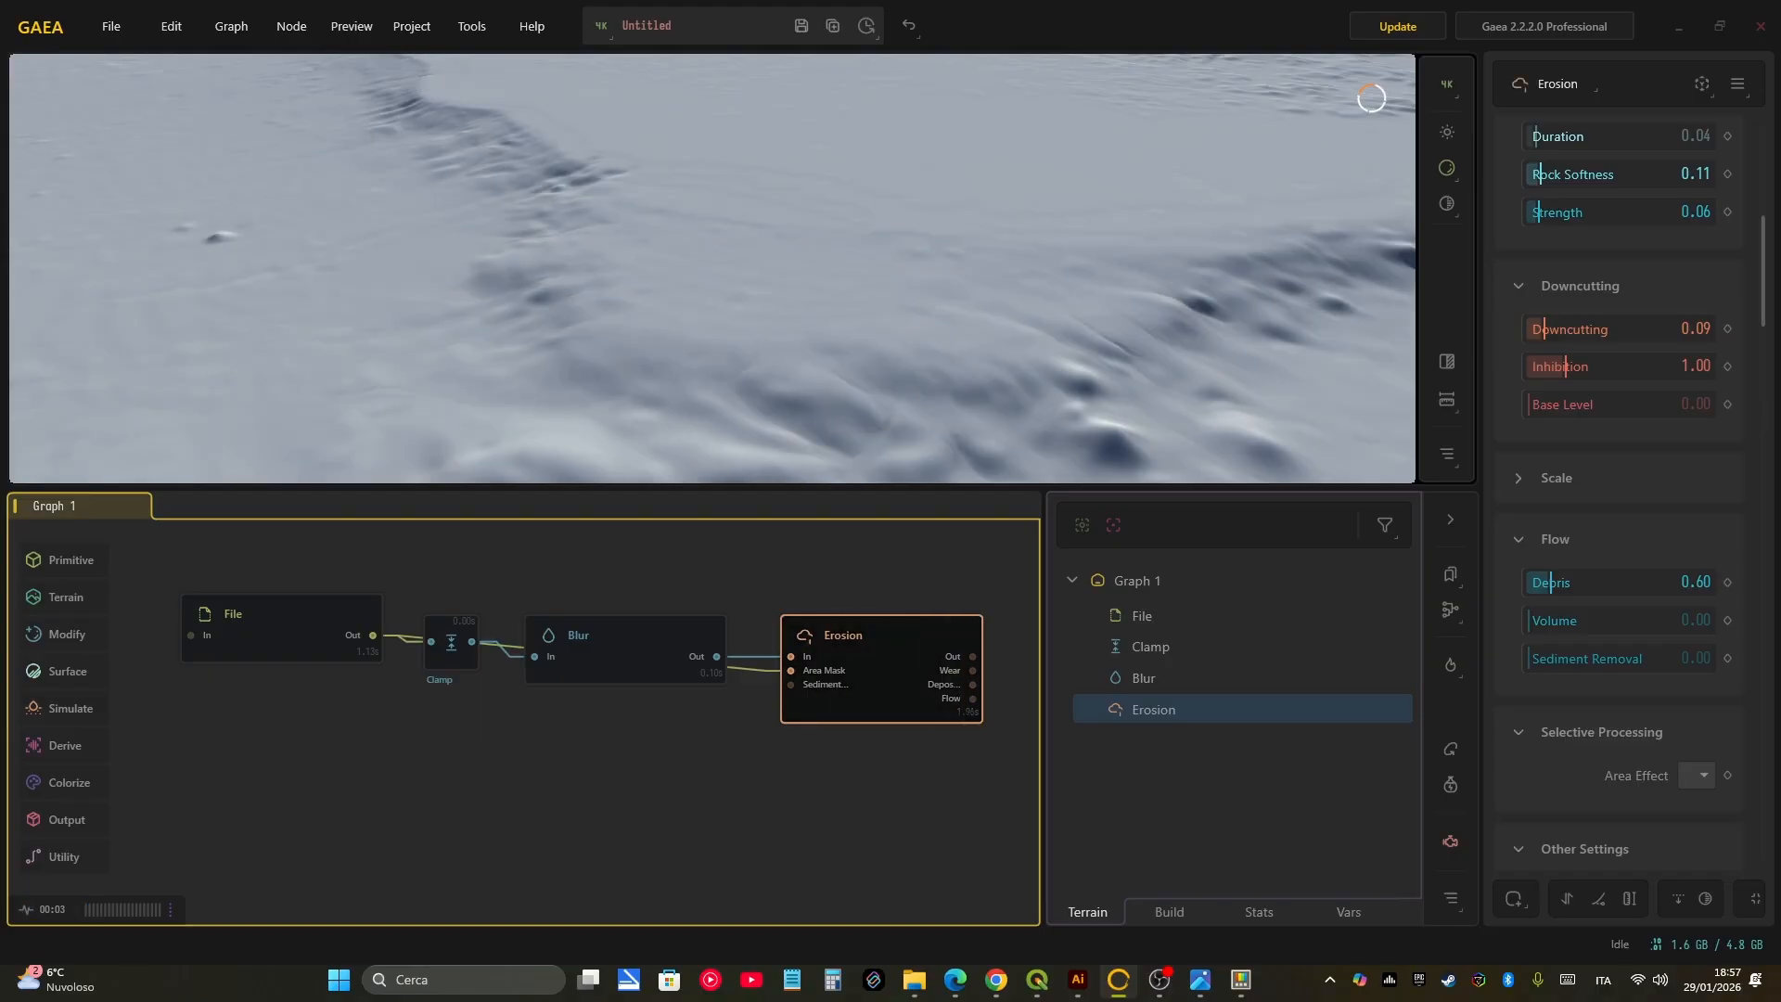
# Step: Compare the Blur and Erosion previews and examine the eroded ridges and seamounts from several angles
pyautogui.click(594, 649)
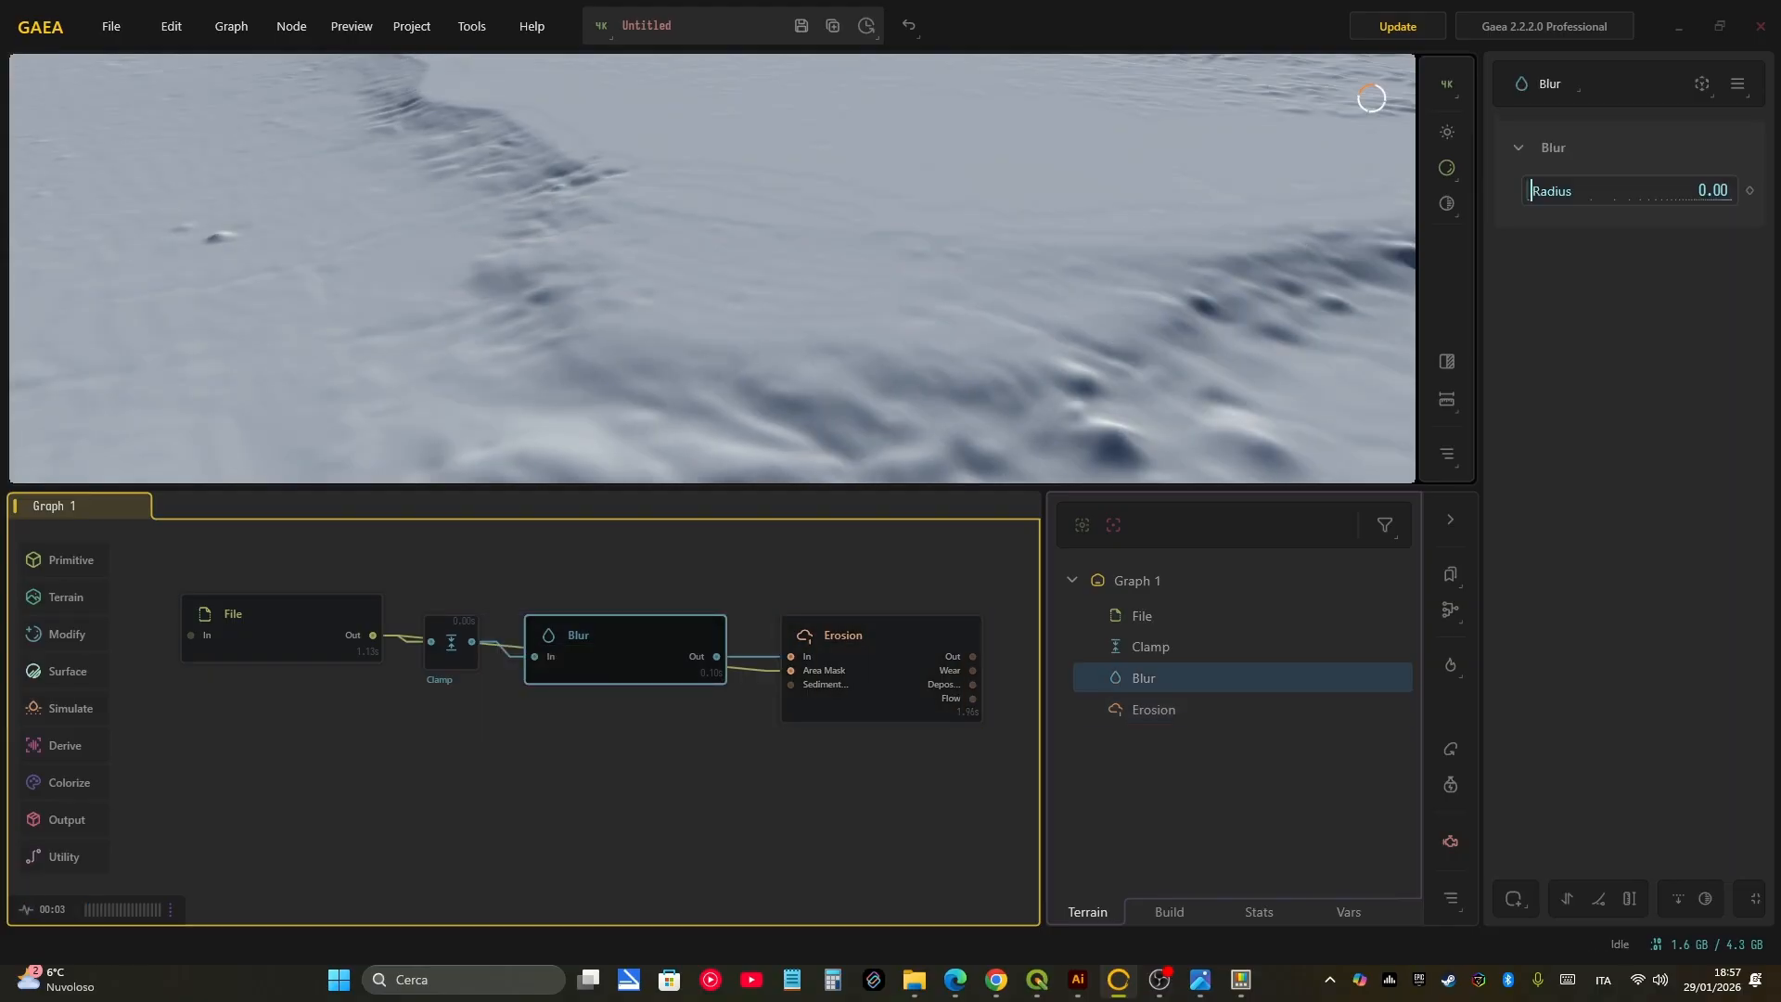
pyautogui.click(879, 650)
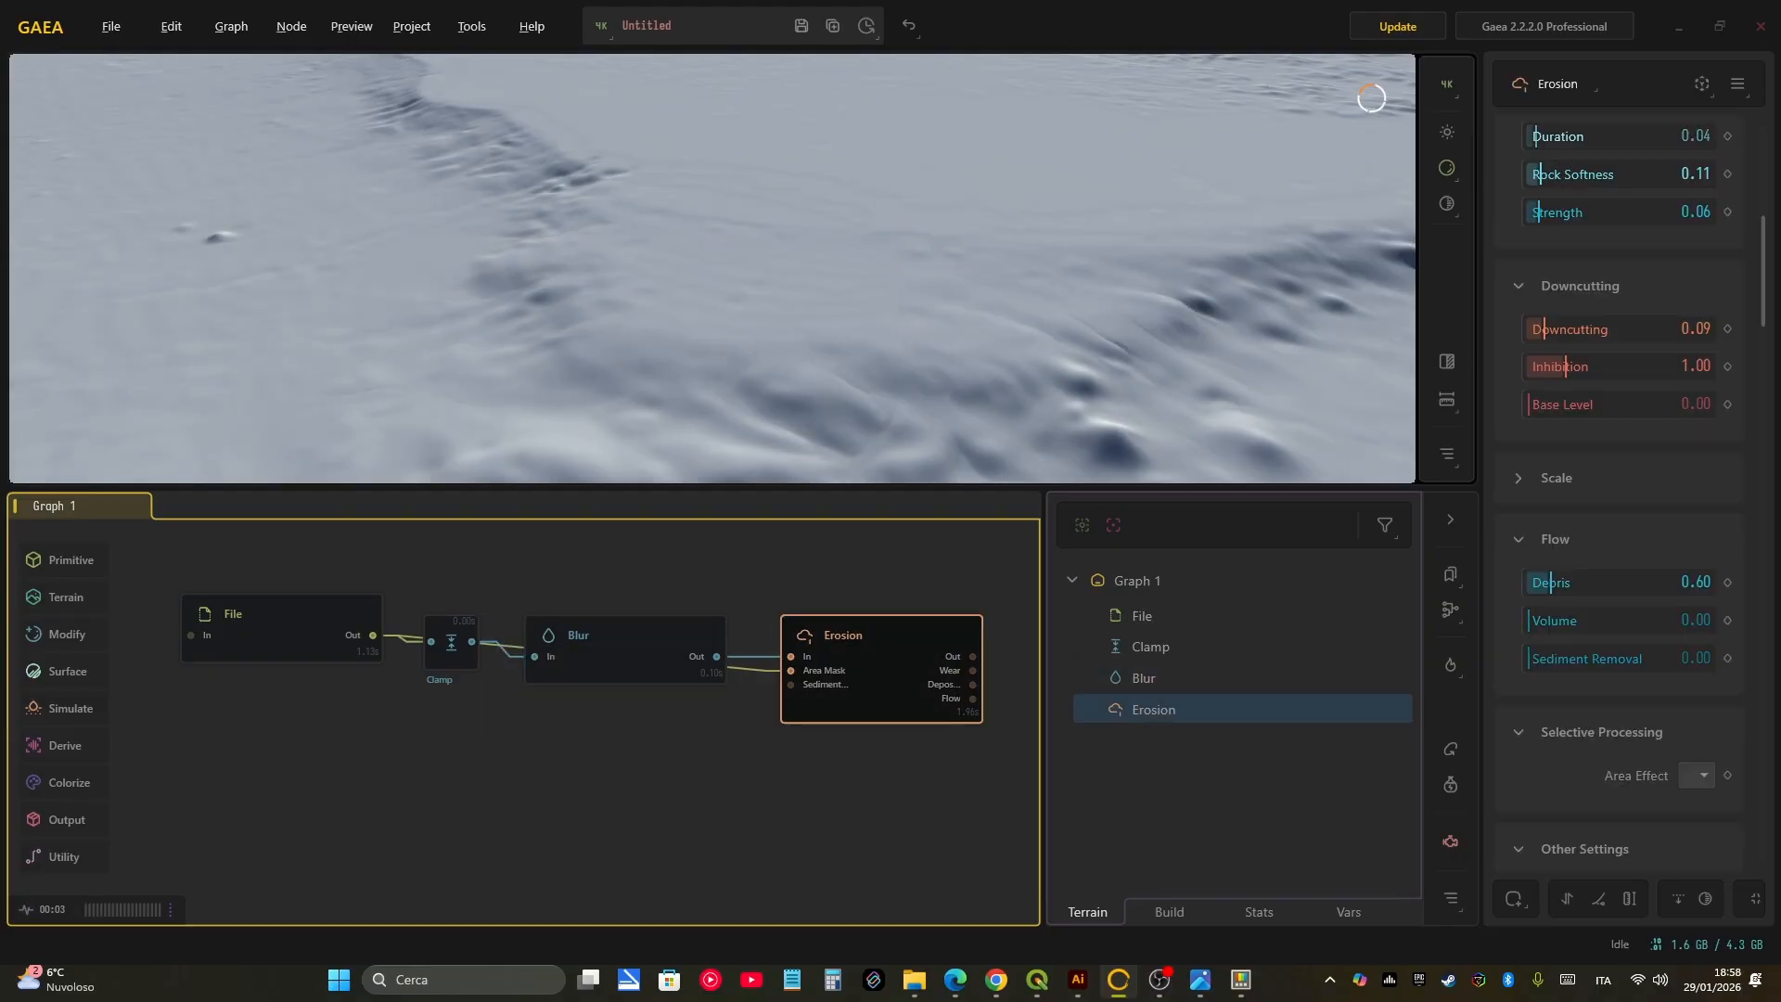
pyautogui.moveTo(835, 279); pyautogui.dragTo(556, 307)
pyautogui.scroll(-5, 713, 269)
pyautogui.moveTo(712, 269); pyautogui.dragTo(816, 186)
pyautogui.scroll(5, 712, 269)
pyautogui.moveTo(712, 269)
pyautogui.mouseDown()
pyautogui.moveTo(839, 230)
pyautogui.moveTo(686, 252)
pyautogui.mouseUp()
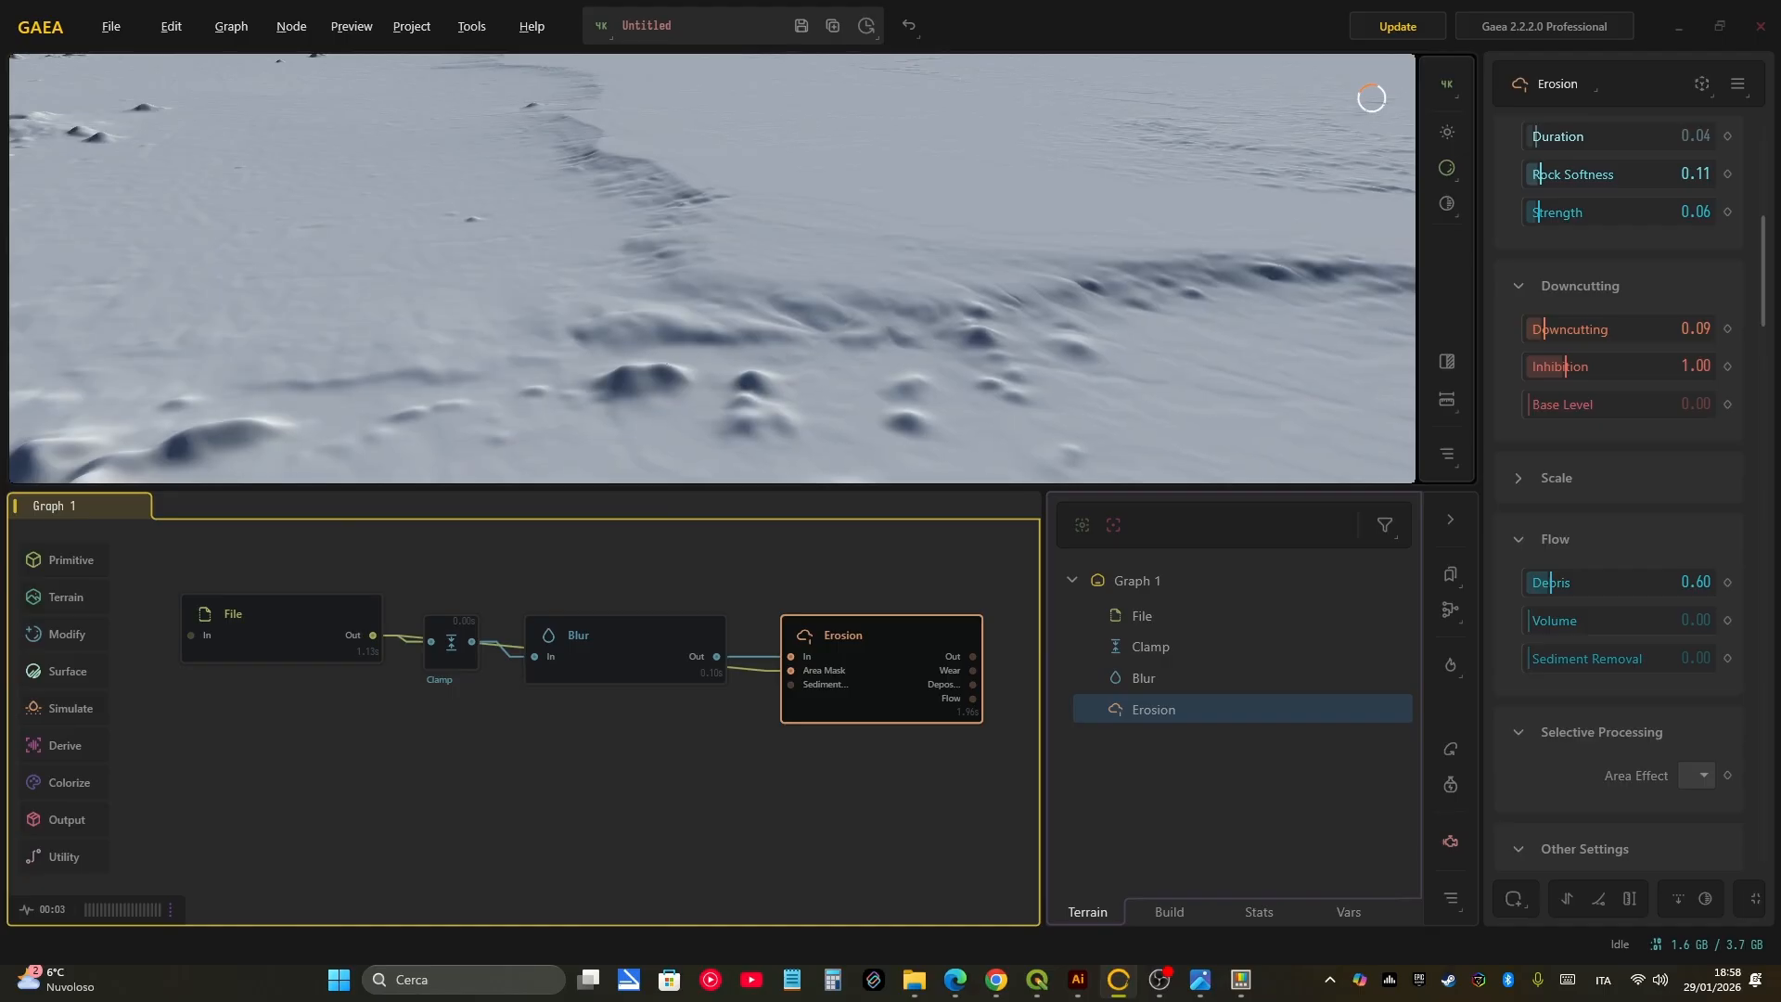
pyautogui.scroll(-2, 185, 659)
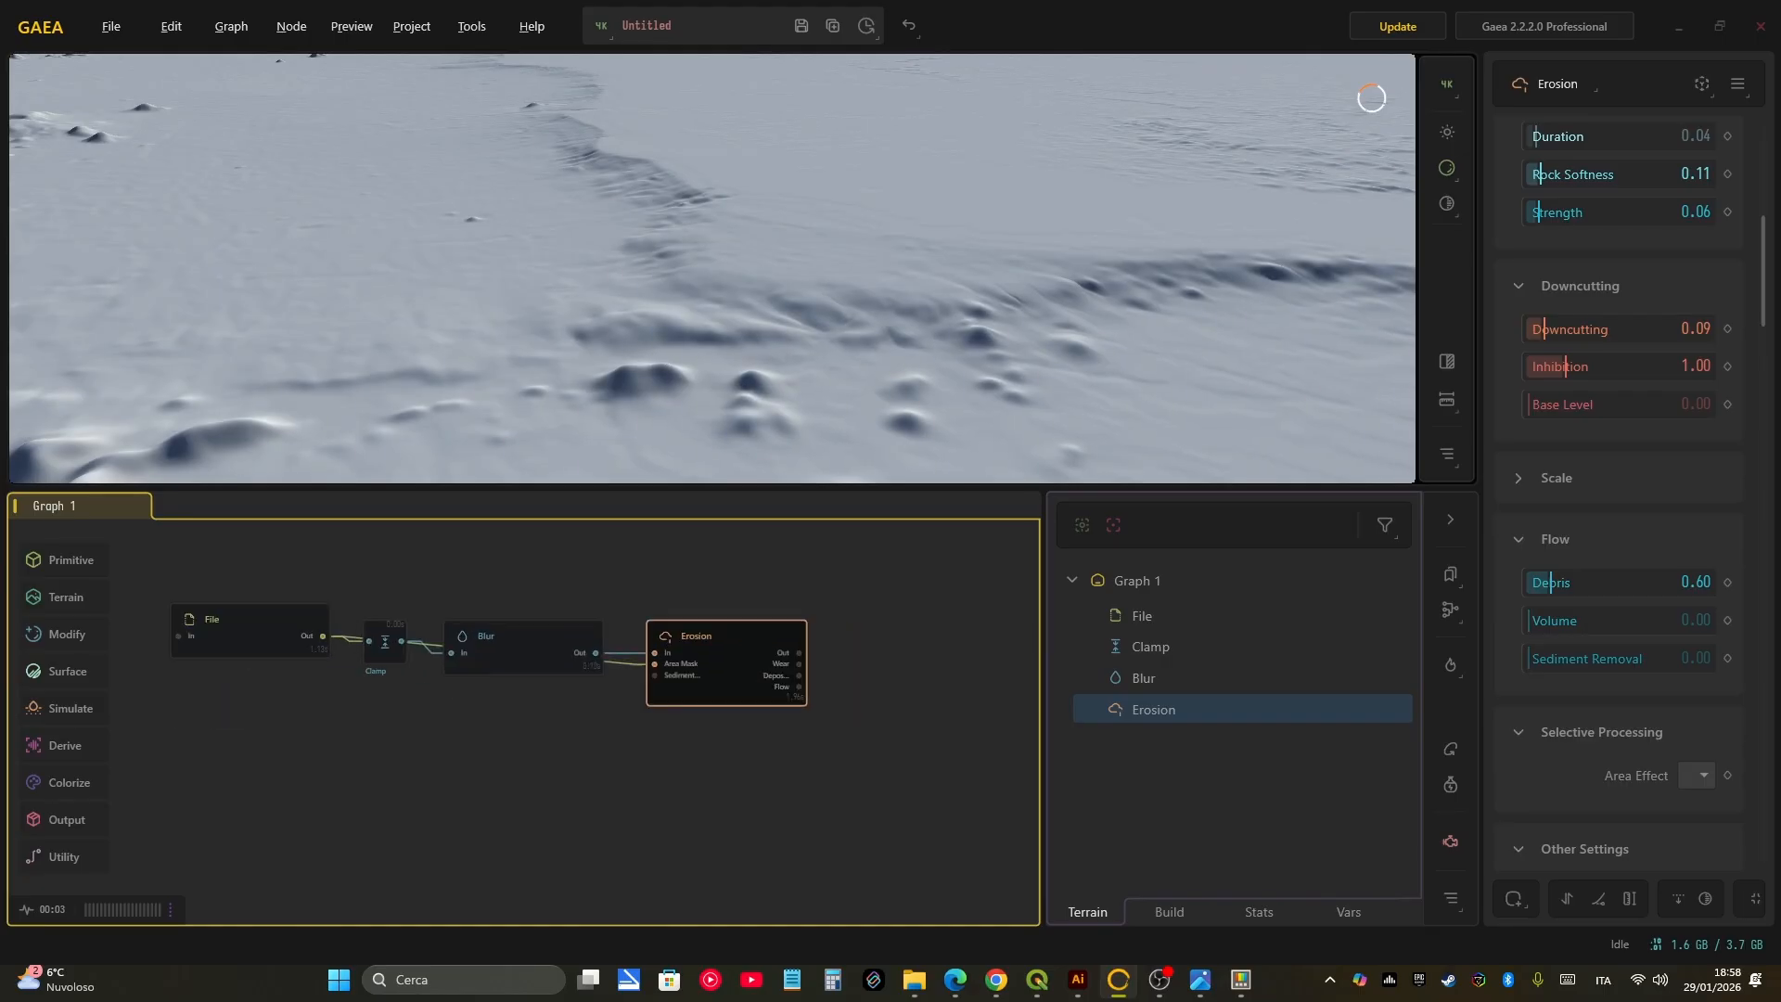
pyautogui.scroll(2, 432, 677)
pyautogui.moveTo(658, 696); pyautogui.dragTo(687, 696, button='middle')
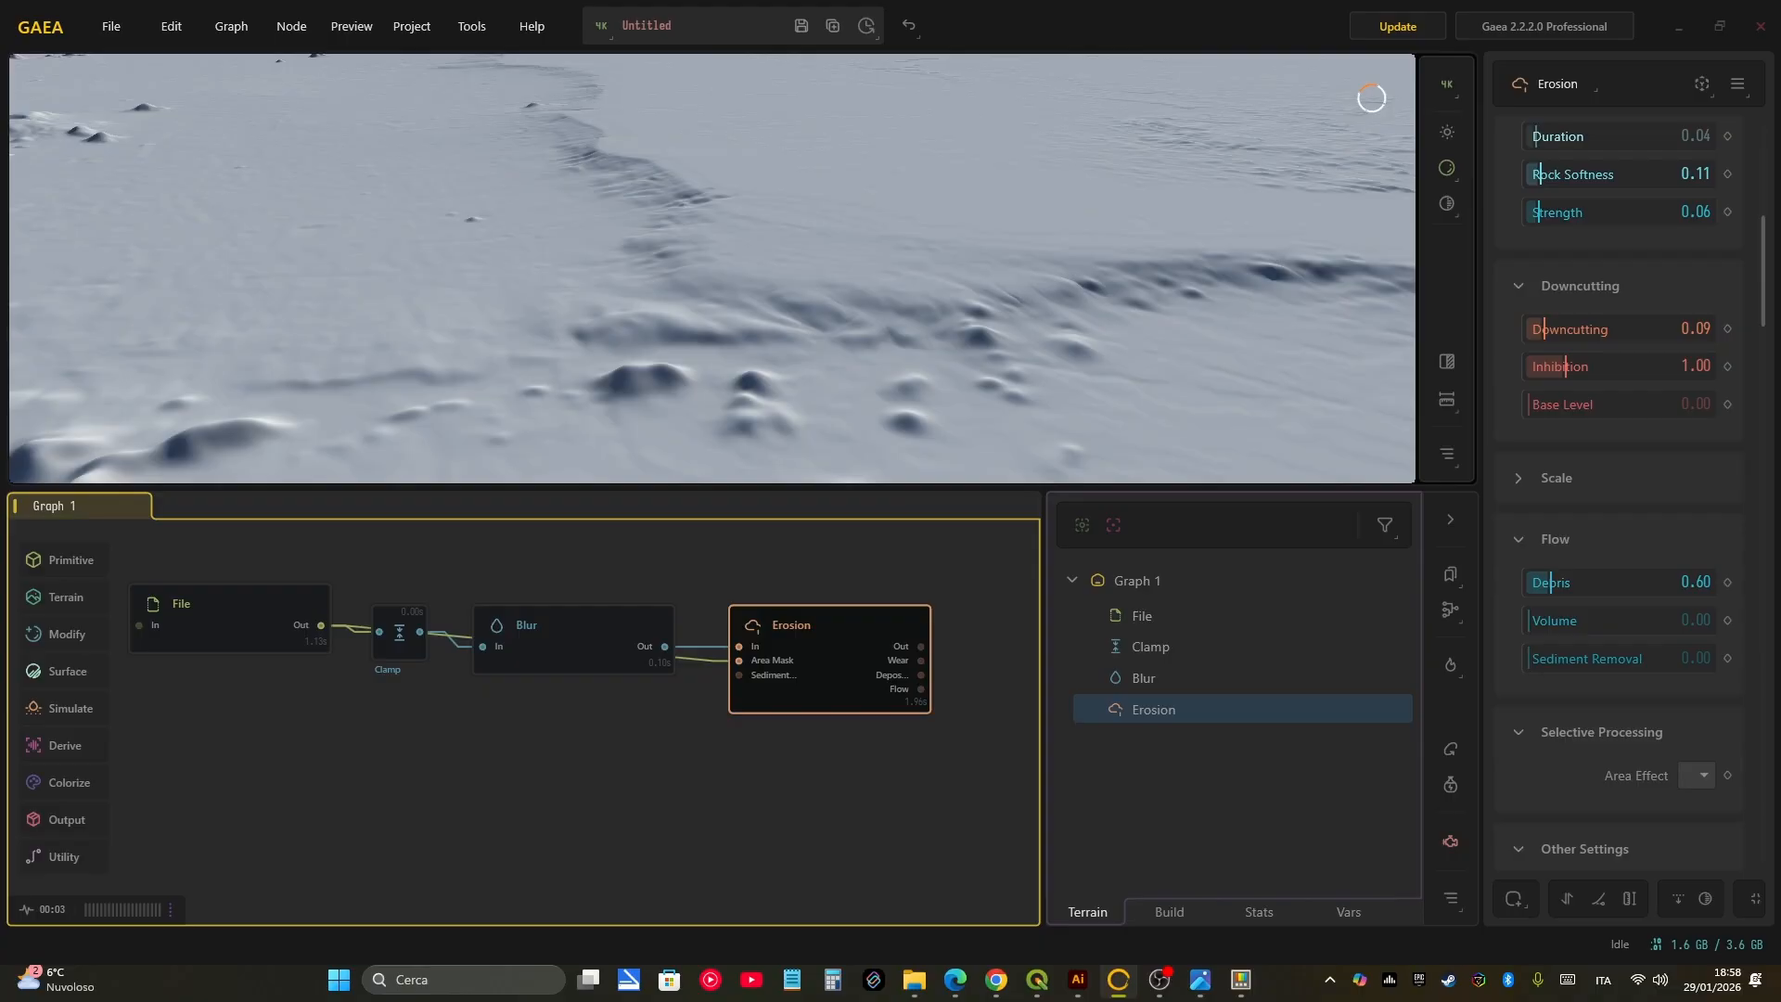
# Step: Examine the whole eroded terrain tile from afar and the long escarpment across it up close
pyautogui.scroll(-5, 712, 269)
pyautogui.scroll(-3, 713, 269)
pyautogui.scroll(-5, 713, 269)
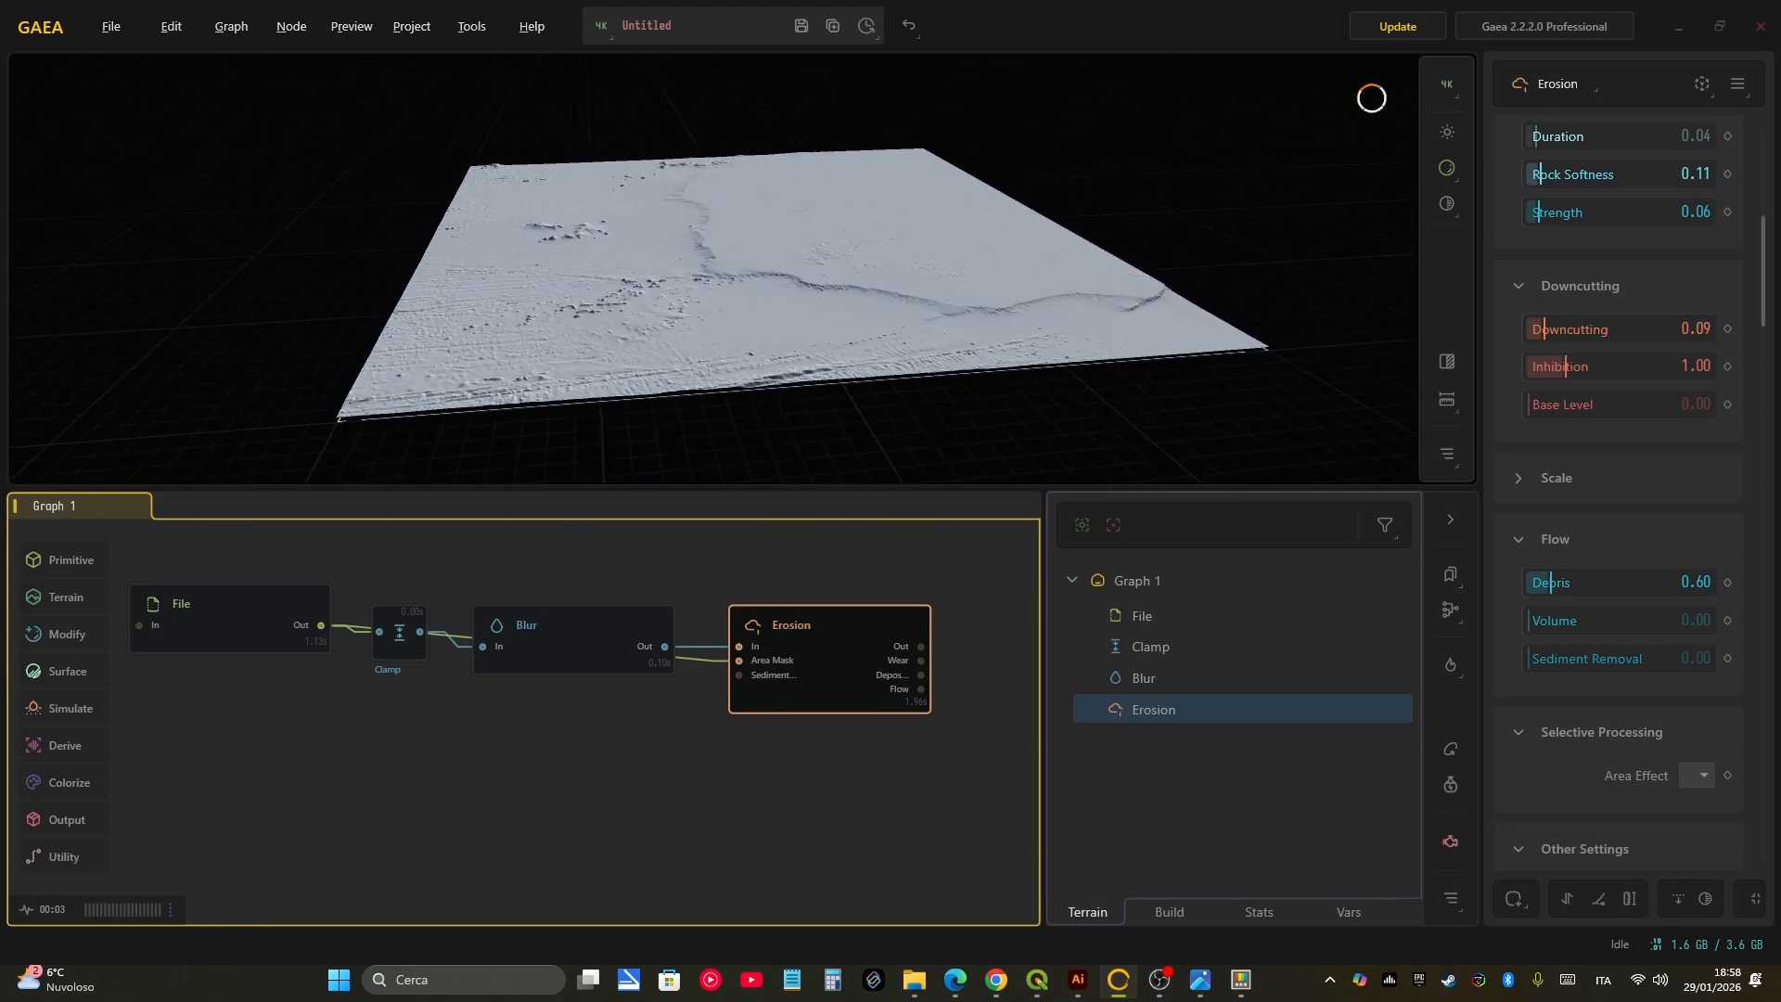
pyautogui.moveTo(713, 269); pyautogui.dragTo(788, 232)
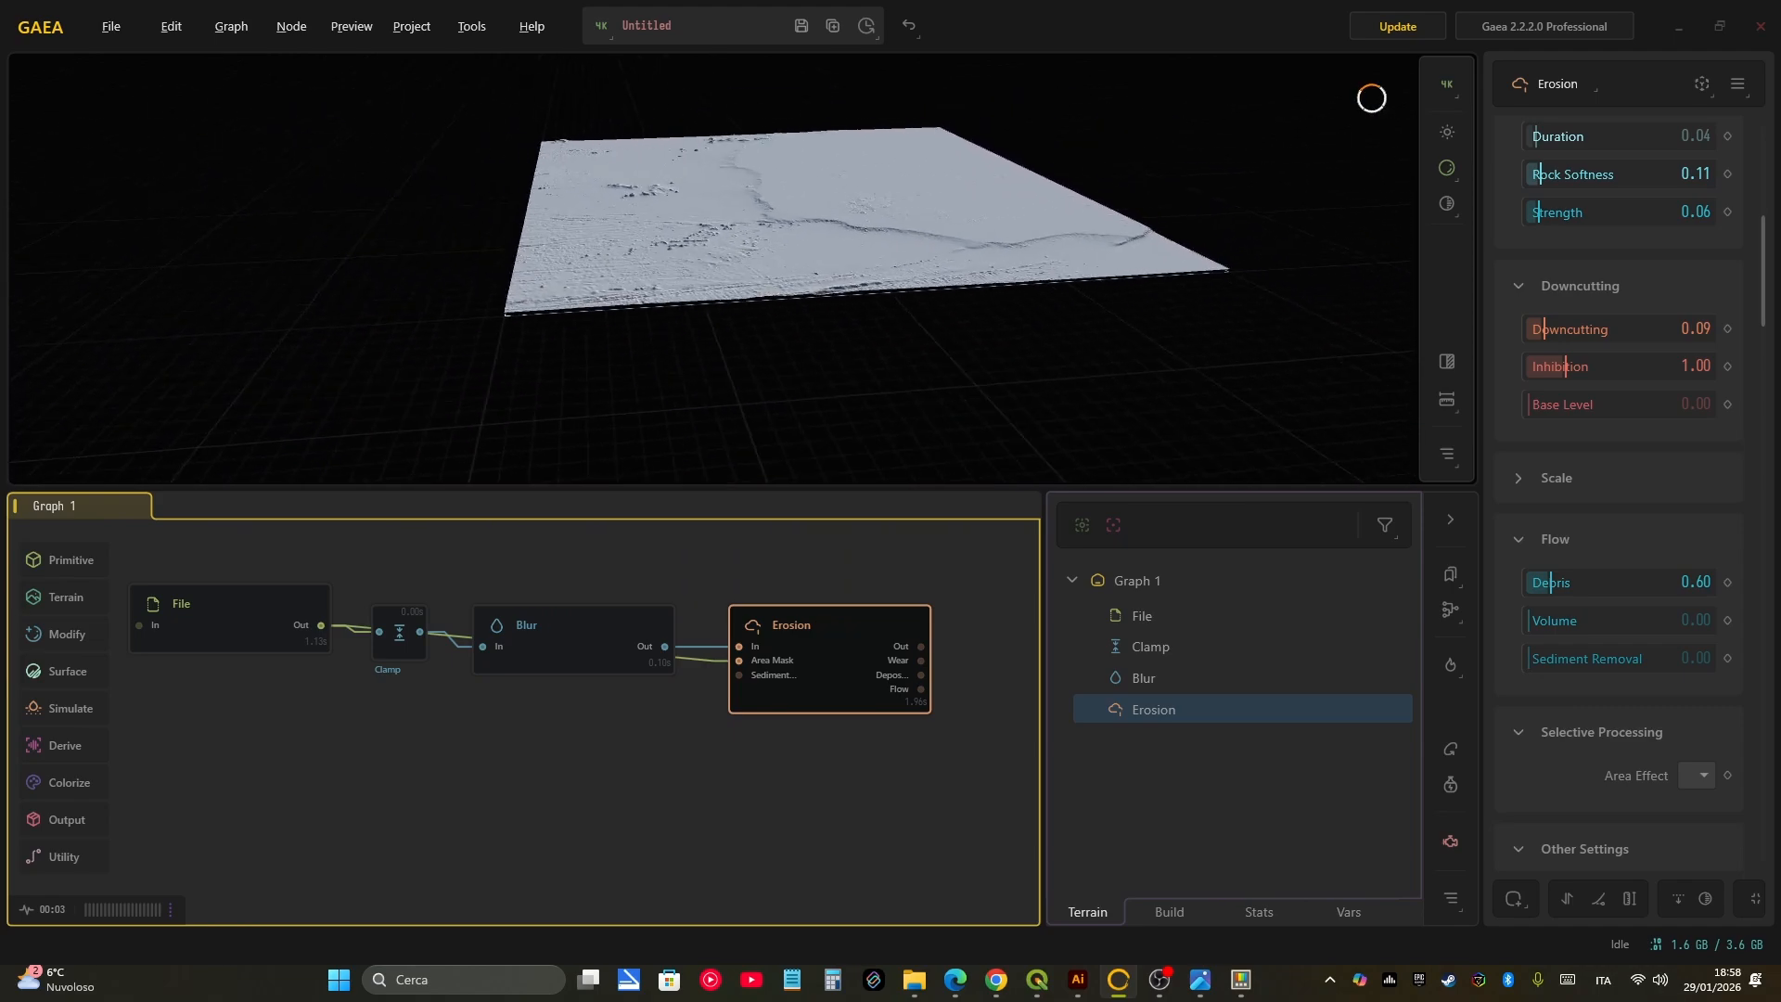
pyautogui.moveTo(713, 269); pyautogui.dragTo(830, 264, button='middle')
pyautogui.scroll(4, 831, 264)
pyautogui.scroll(4, 830, 264)
pyautogui.moveTo(830, 264); pyautogui.dragTo(743, 329)
pyautogui.scroll(4, 830, 181)
pyautogui.scroll(-4, 835, 255)
pyautogui.scroll(-4, 807, 297)
pyautogui.scroll(5, 687, 311)
pyautogui.scroll(4, 663, 320)
pyautogui.scroll(-4, 733, 316)
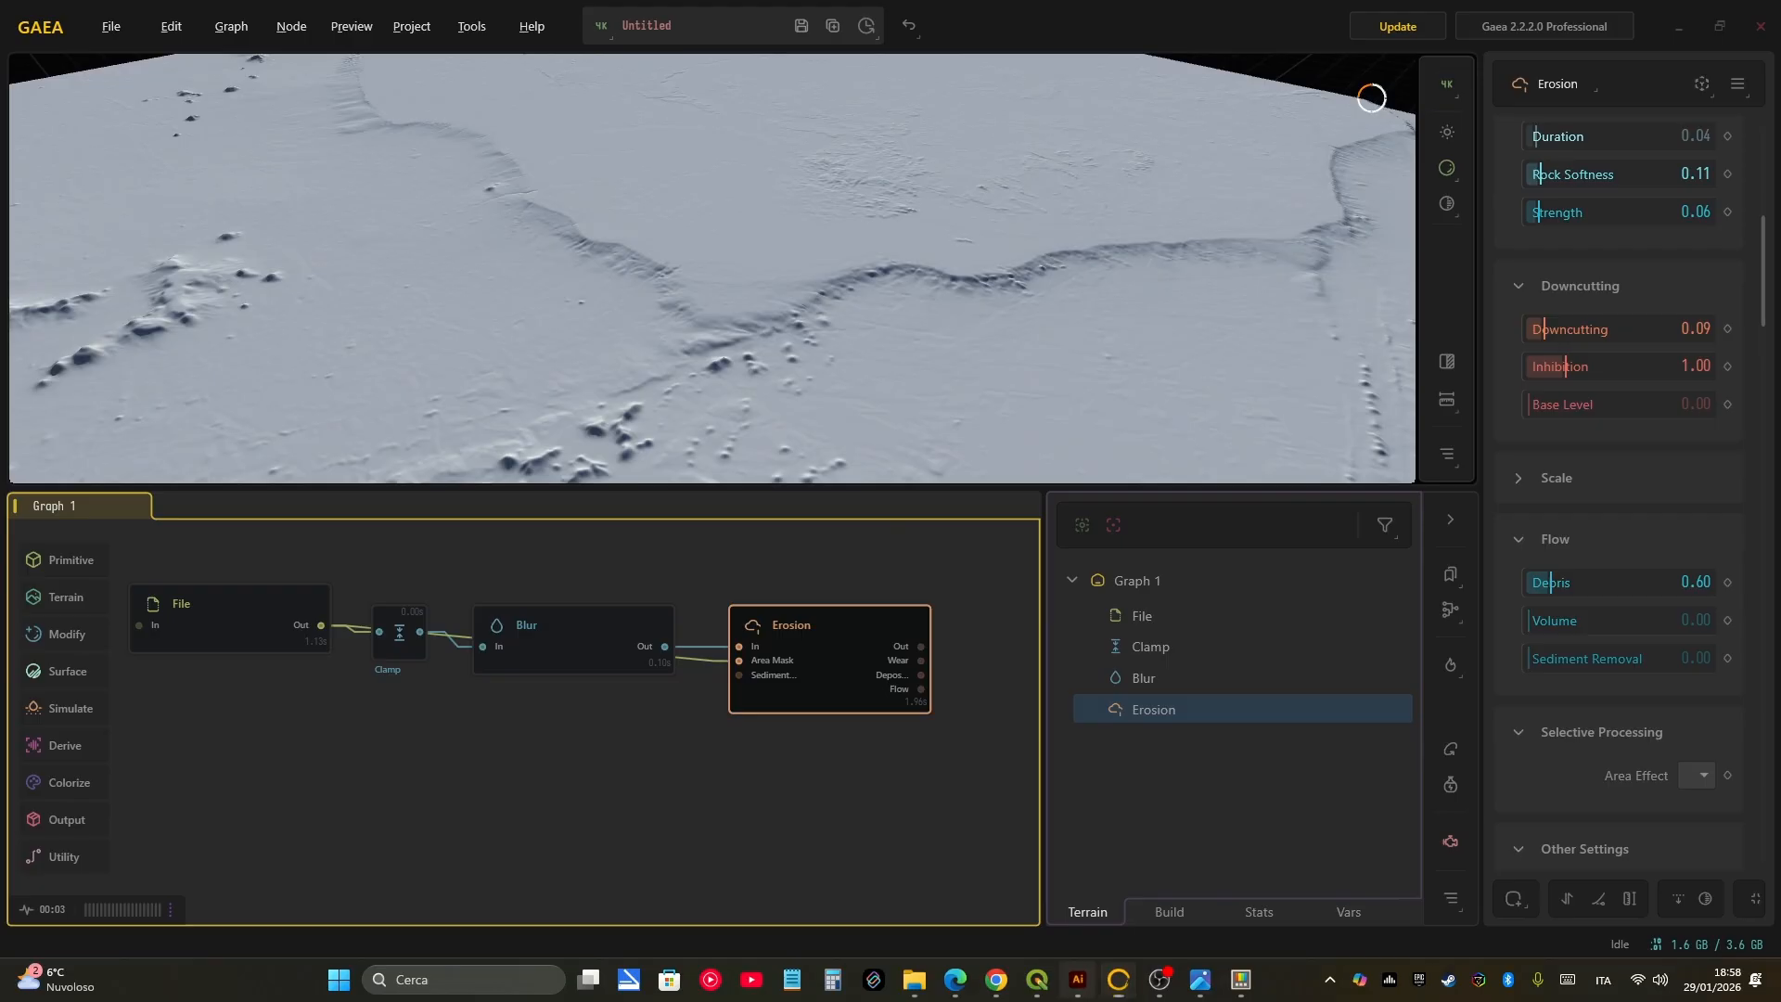
# Step: Switch to QGIS and view the map from northern Italy out to the whole world
pyautogui.hotkey('alt', 'Tab')
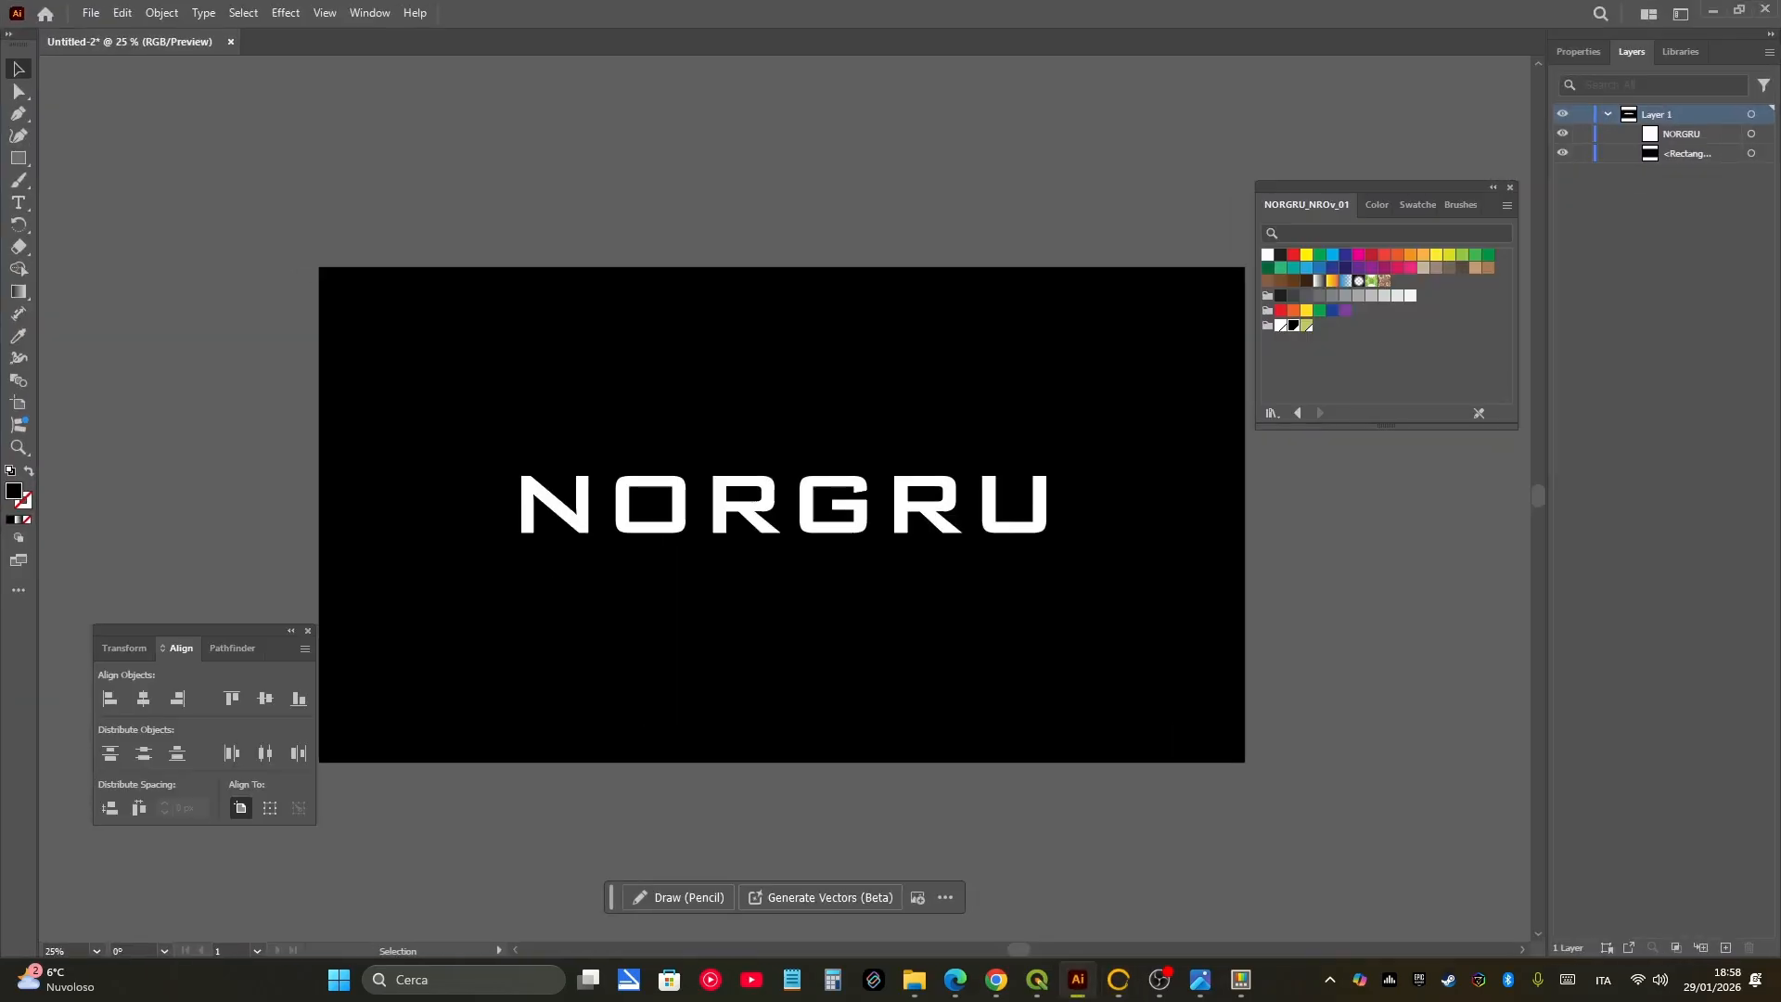
pyautogui.click(1078, 979)
pyautogui.click(1037, 979)
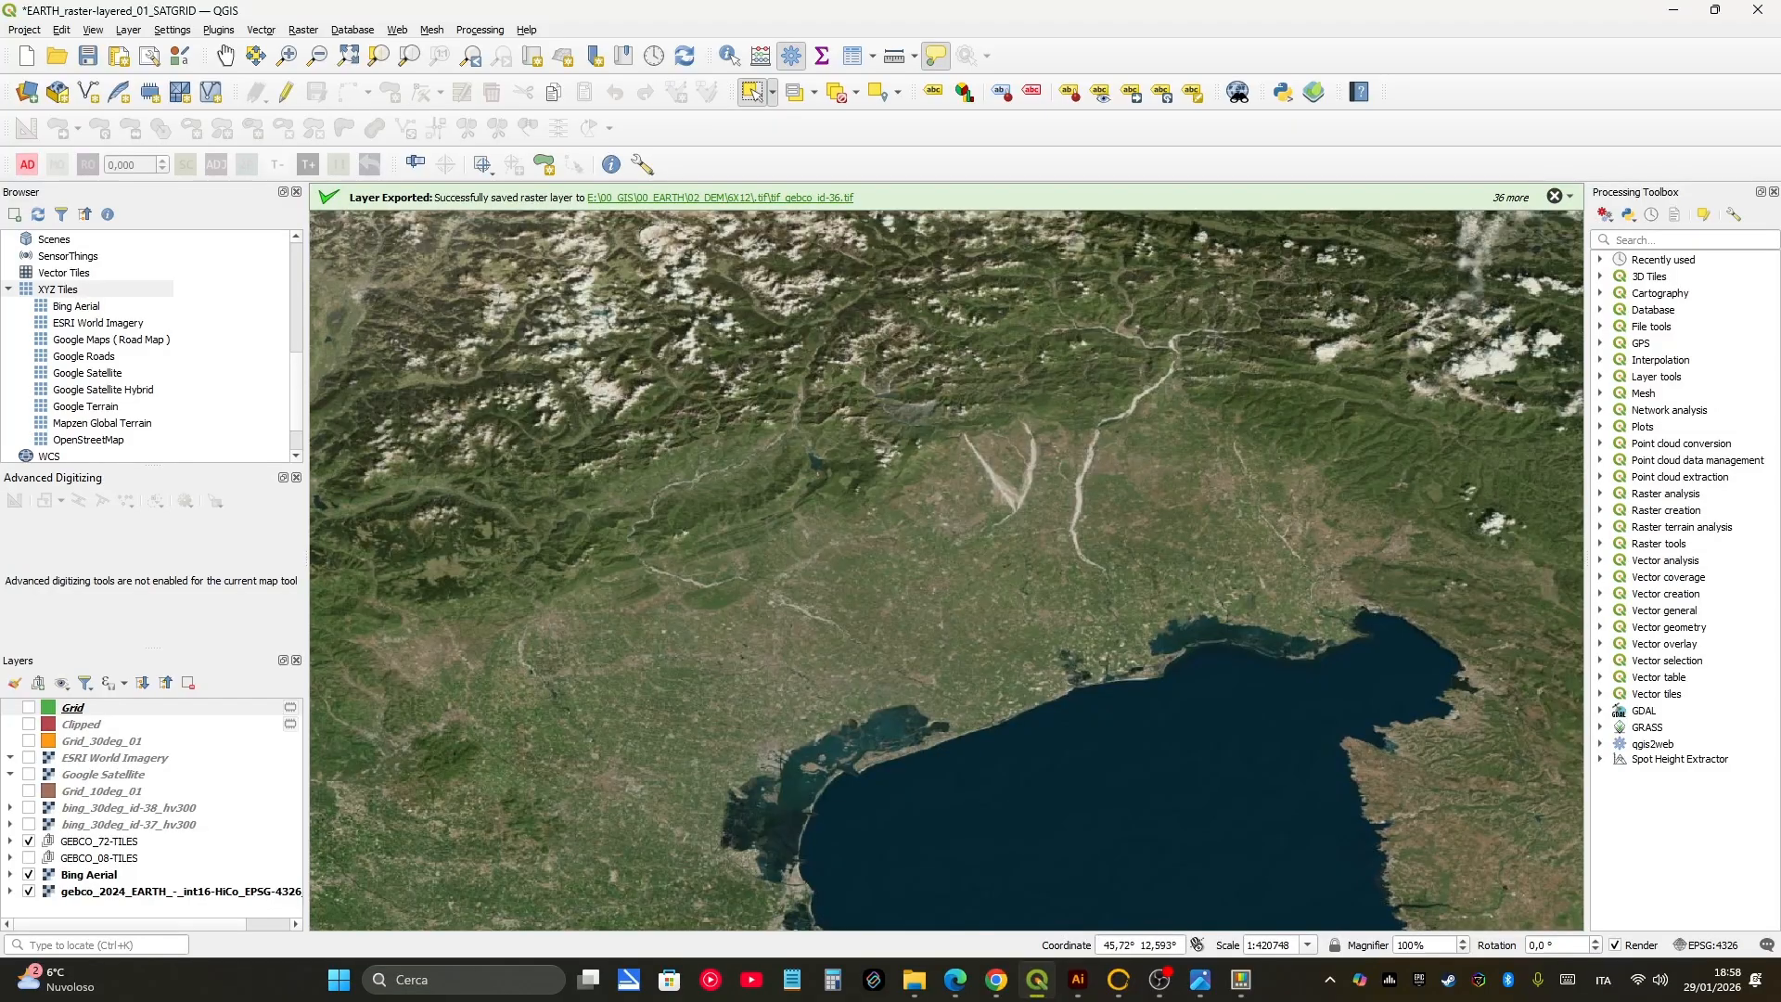
pyautogui.scroll(-2, 881, 459)
pyautogui.scroll(-3, 881, 455)
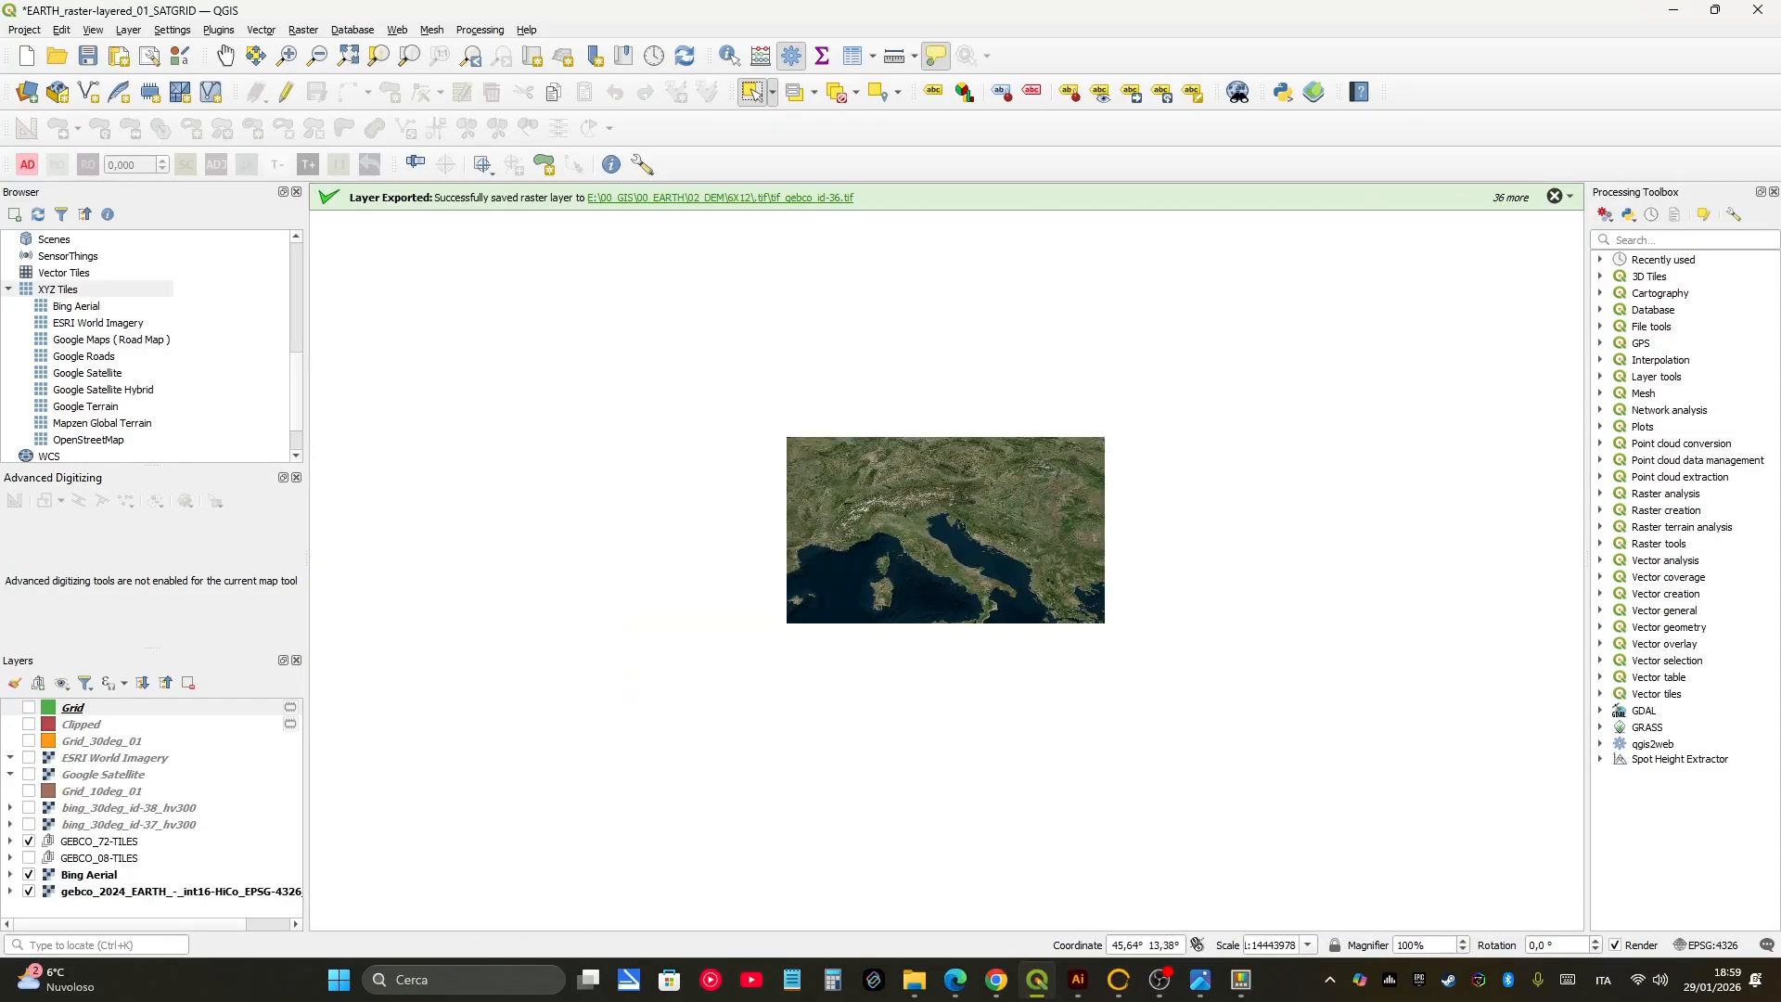
pyautogui.scroll(-1, 946, 571)
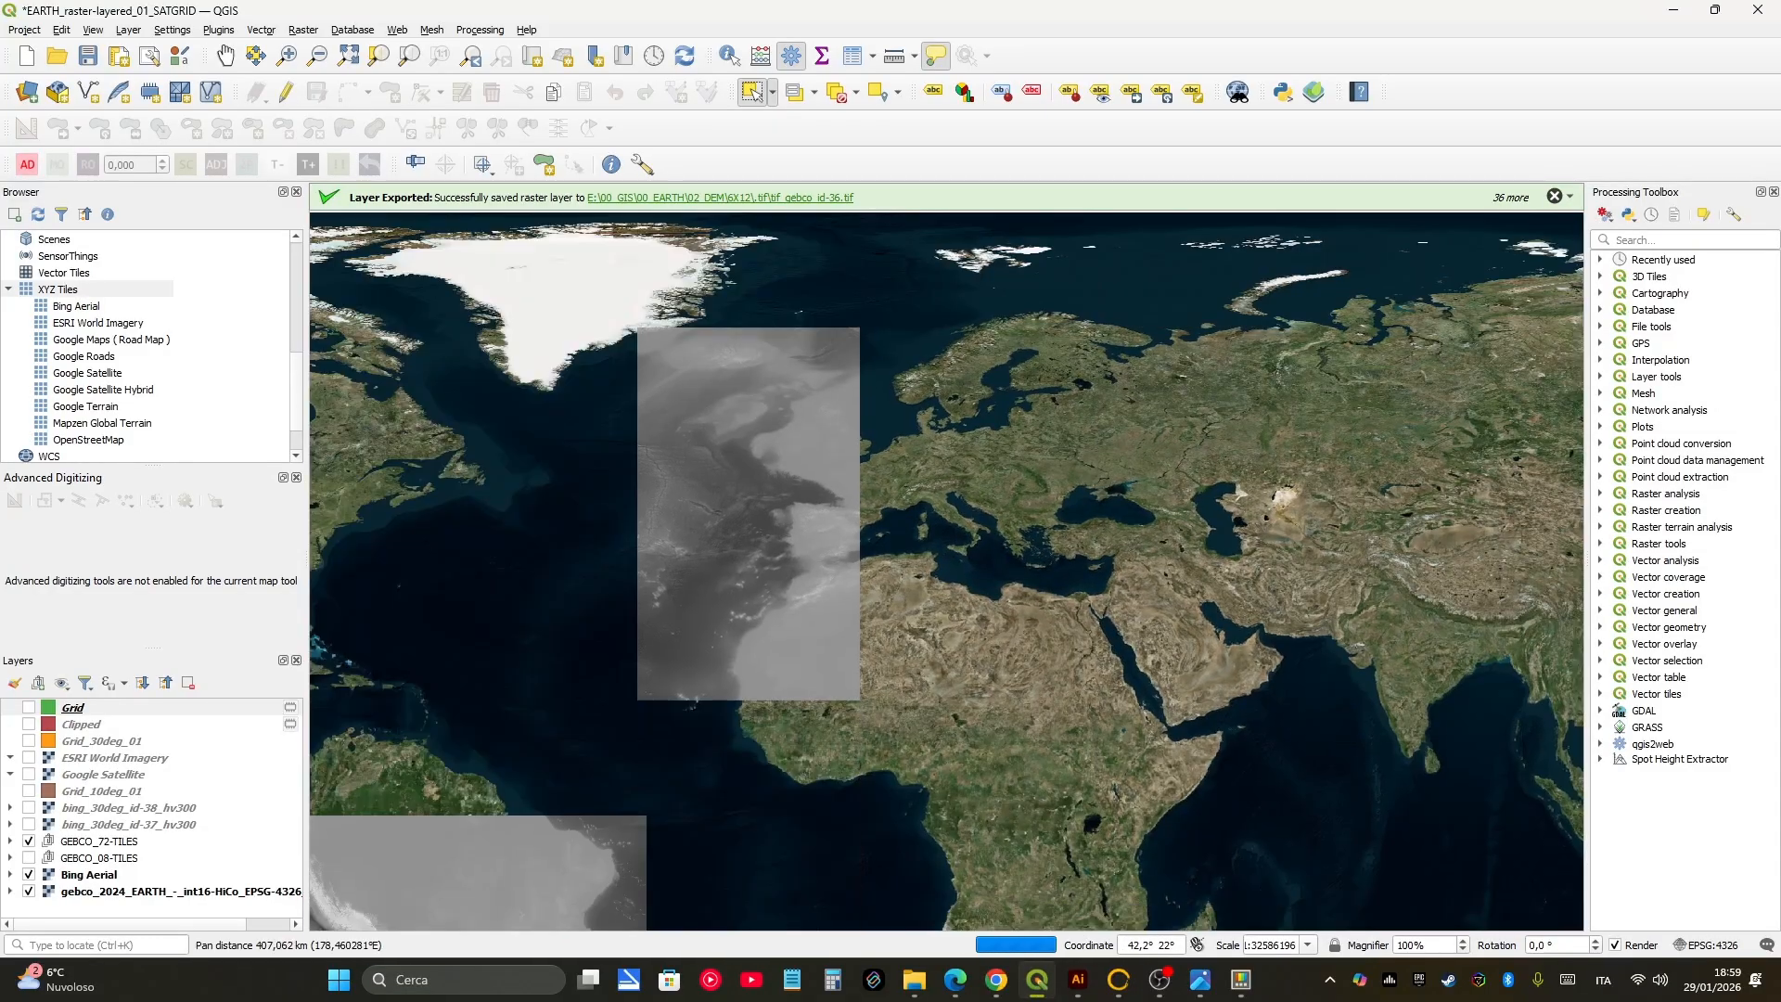
pyautogui.scroll(-2, 1012, 468)
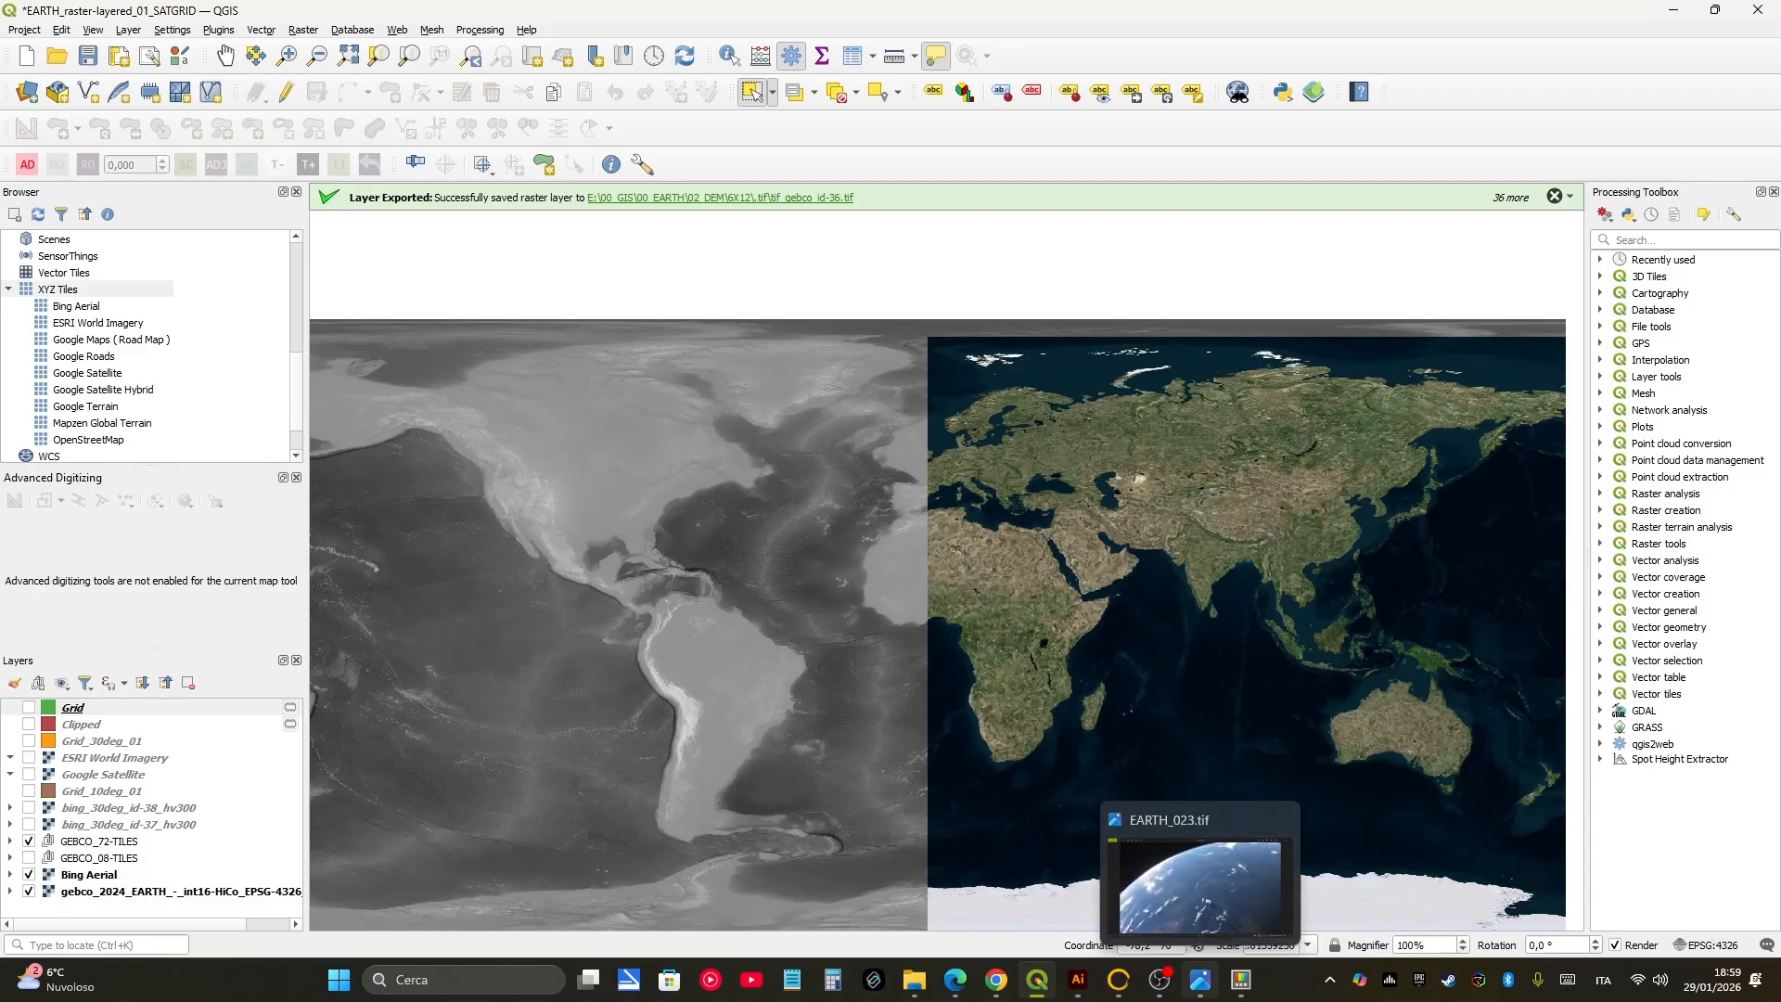
# Step: View the EARTH_023.tif render in the image viewer and return to the QGIS map
pyautogui.click(1200, 979)
pyautogui.click(1199, 980)
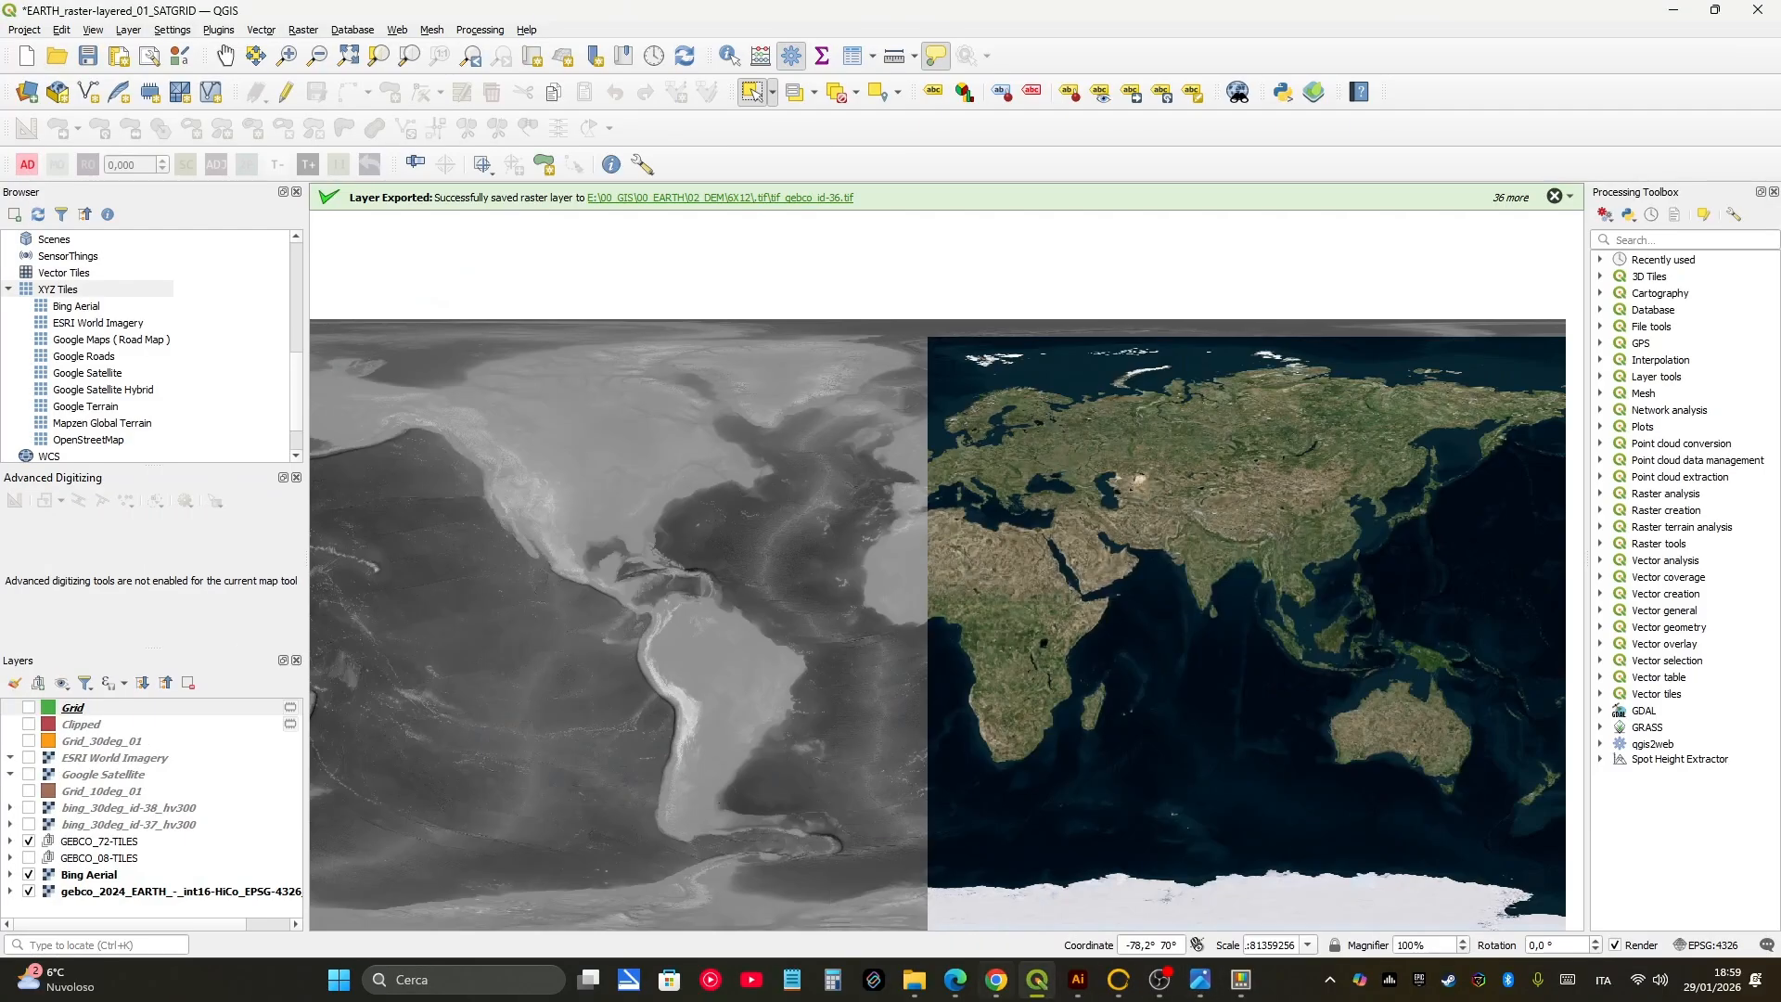
# Step: View the AW3D30 DSM data map in the browser and switch to Gaea
pyautogui.click(995, 980)
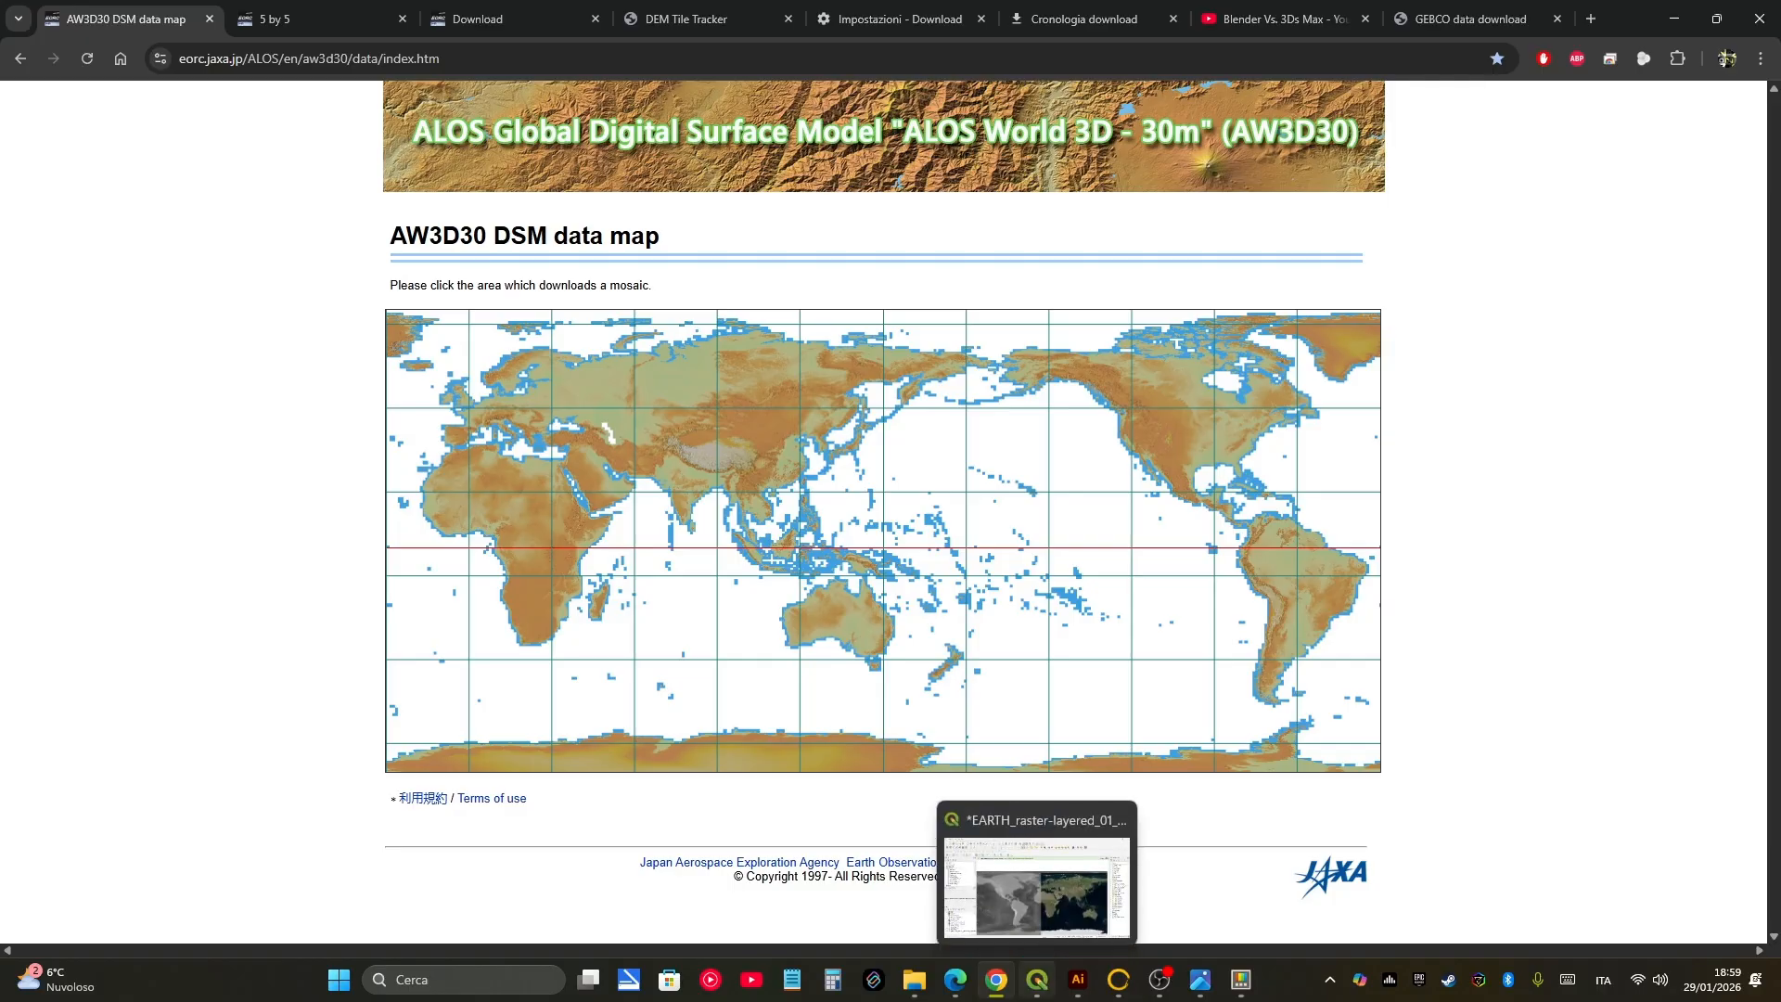
pyautogui.click(1037, 979)
pyautogui.click(1118, 979)
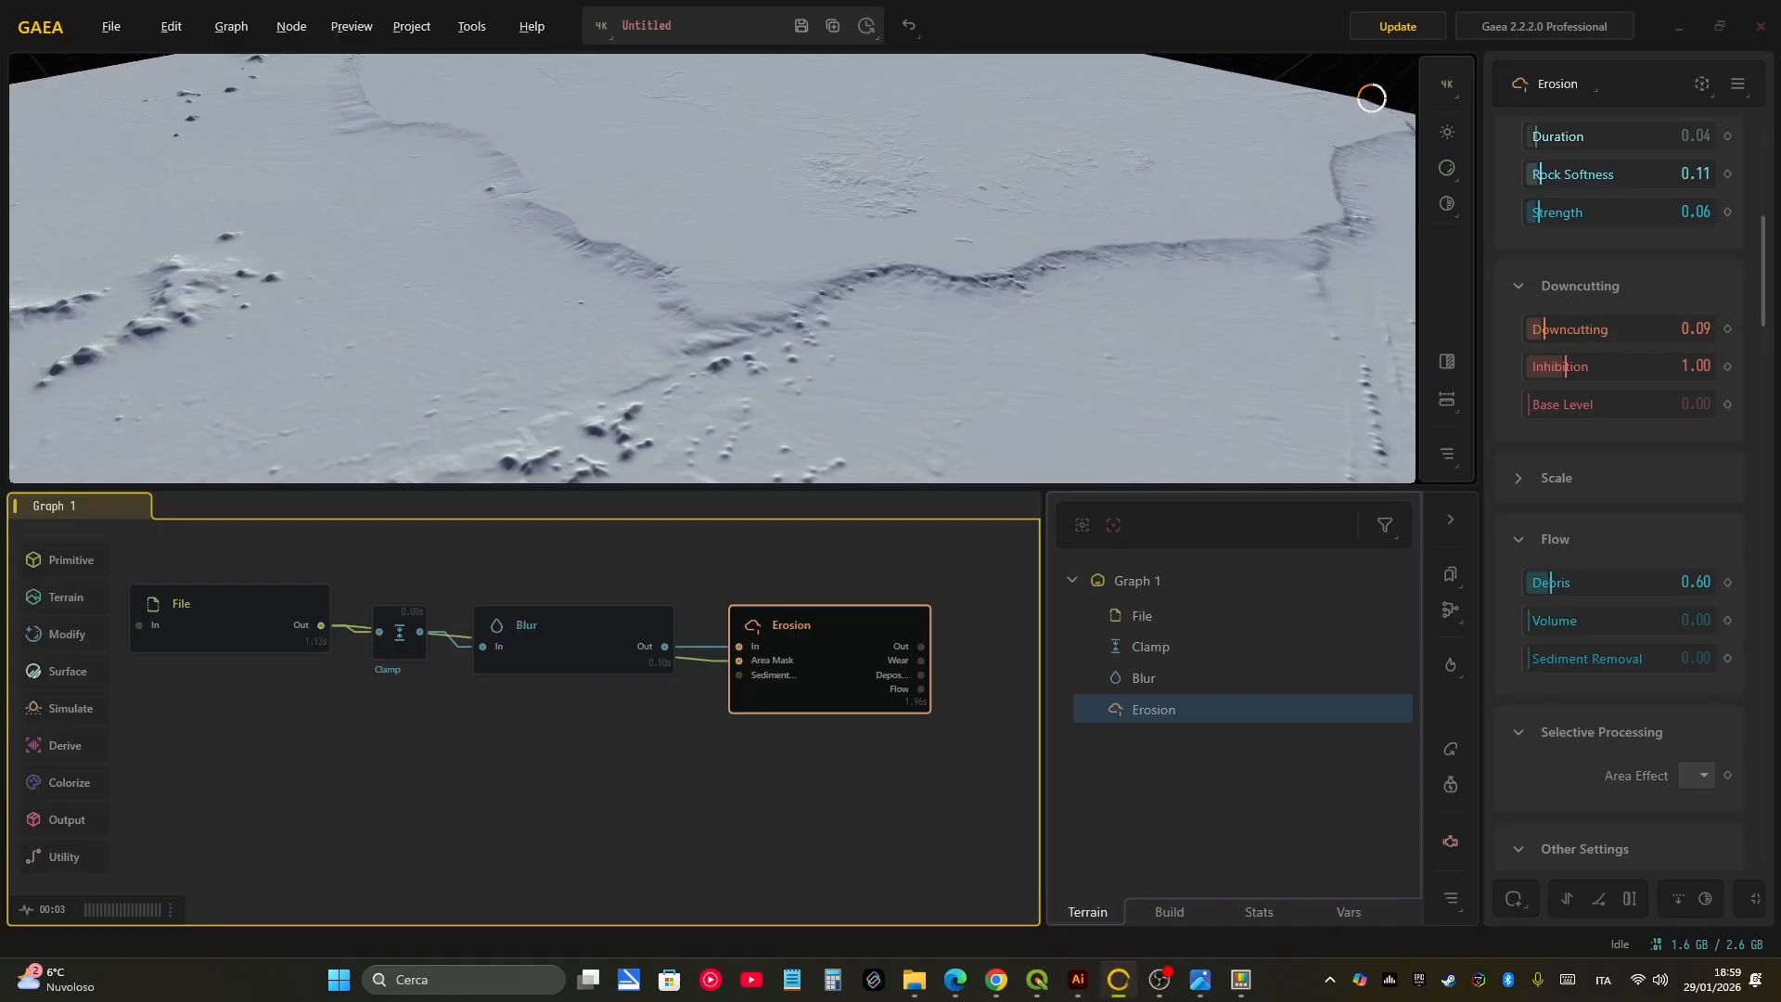
# Step: Examine the eroded escarpment and nearby seamounts up close at a low angle and from farther back
pyautogui.scroll(-2, 712, 268)
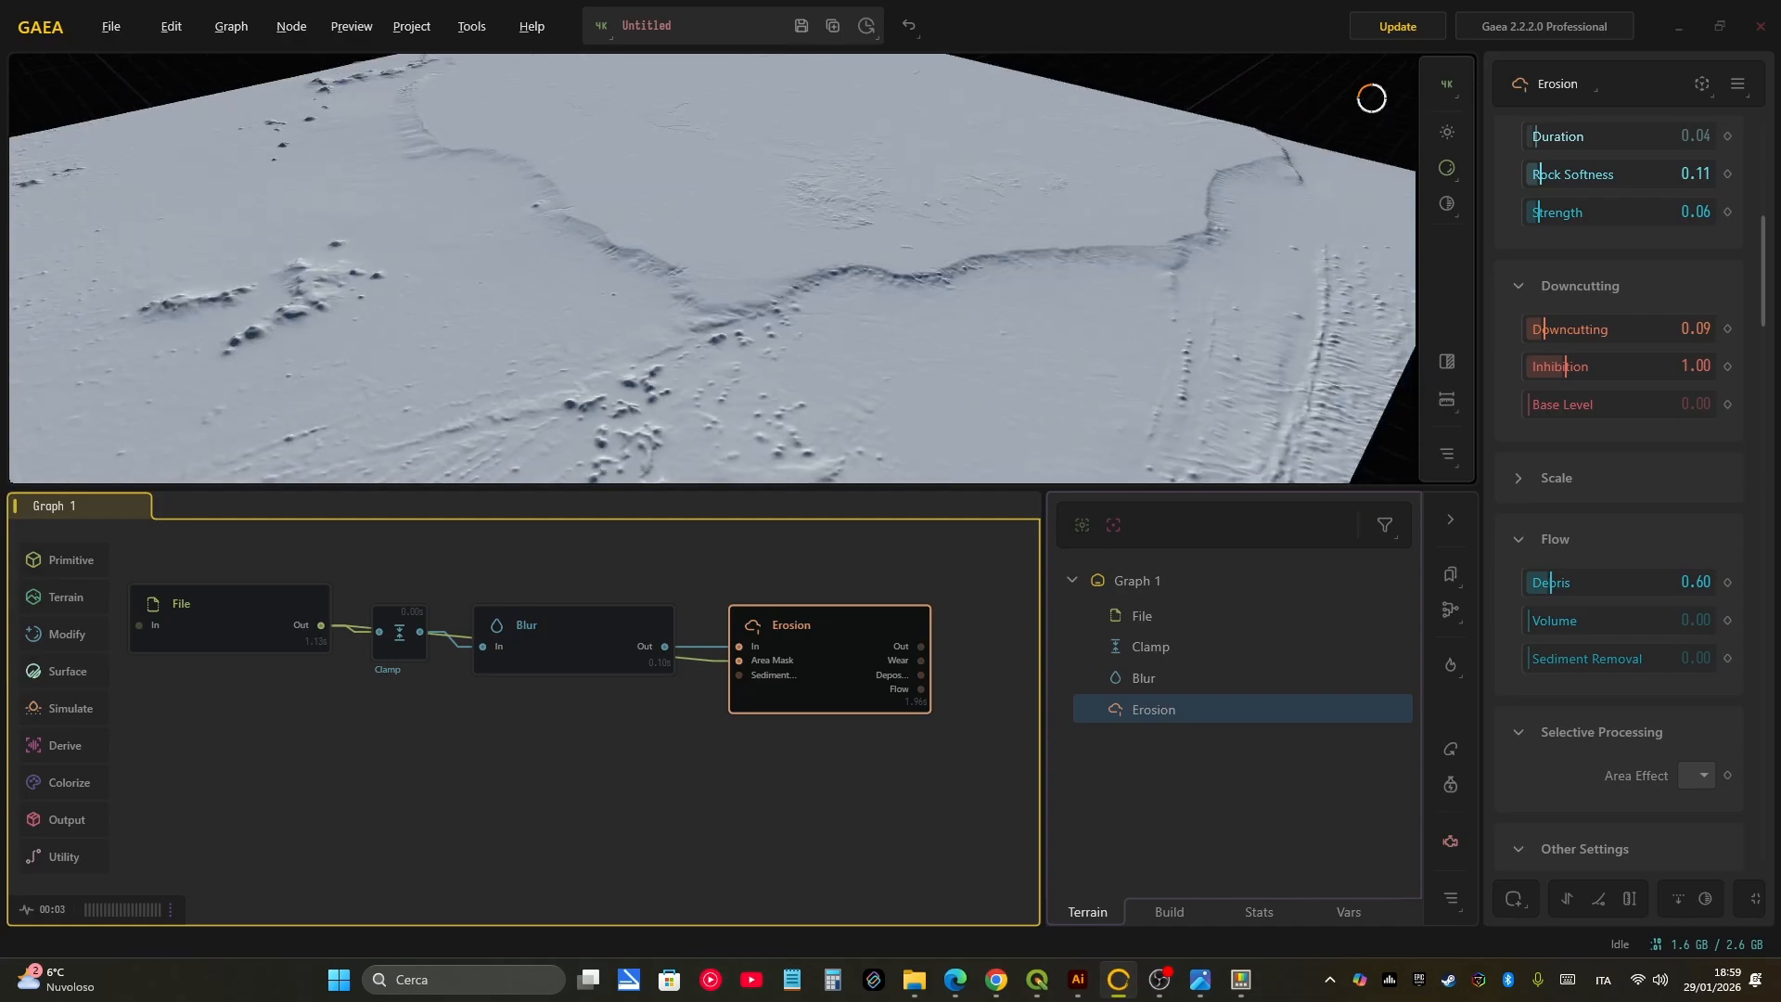
pyautogui.scroll(5, 712, 268)
pyautogui.scroll(-2, 713, 268)
pyautogui.moveTo(712, 268); pyautogui.dragTo(649, 181)
pyautogui.scroll(4, 650, 181)
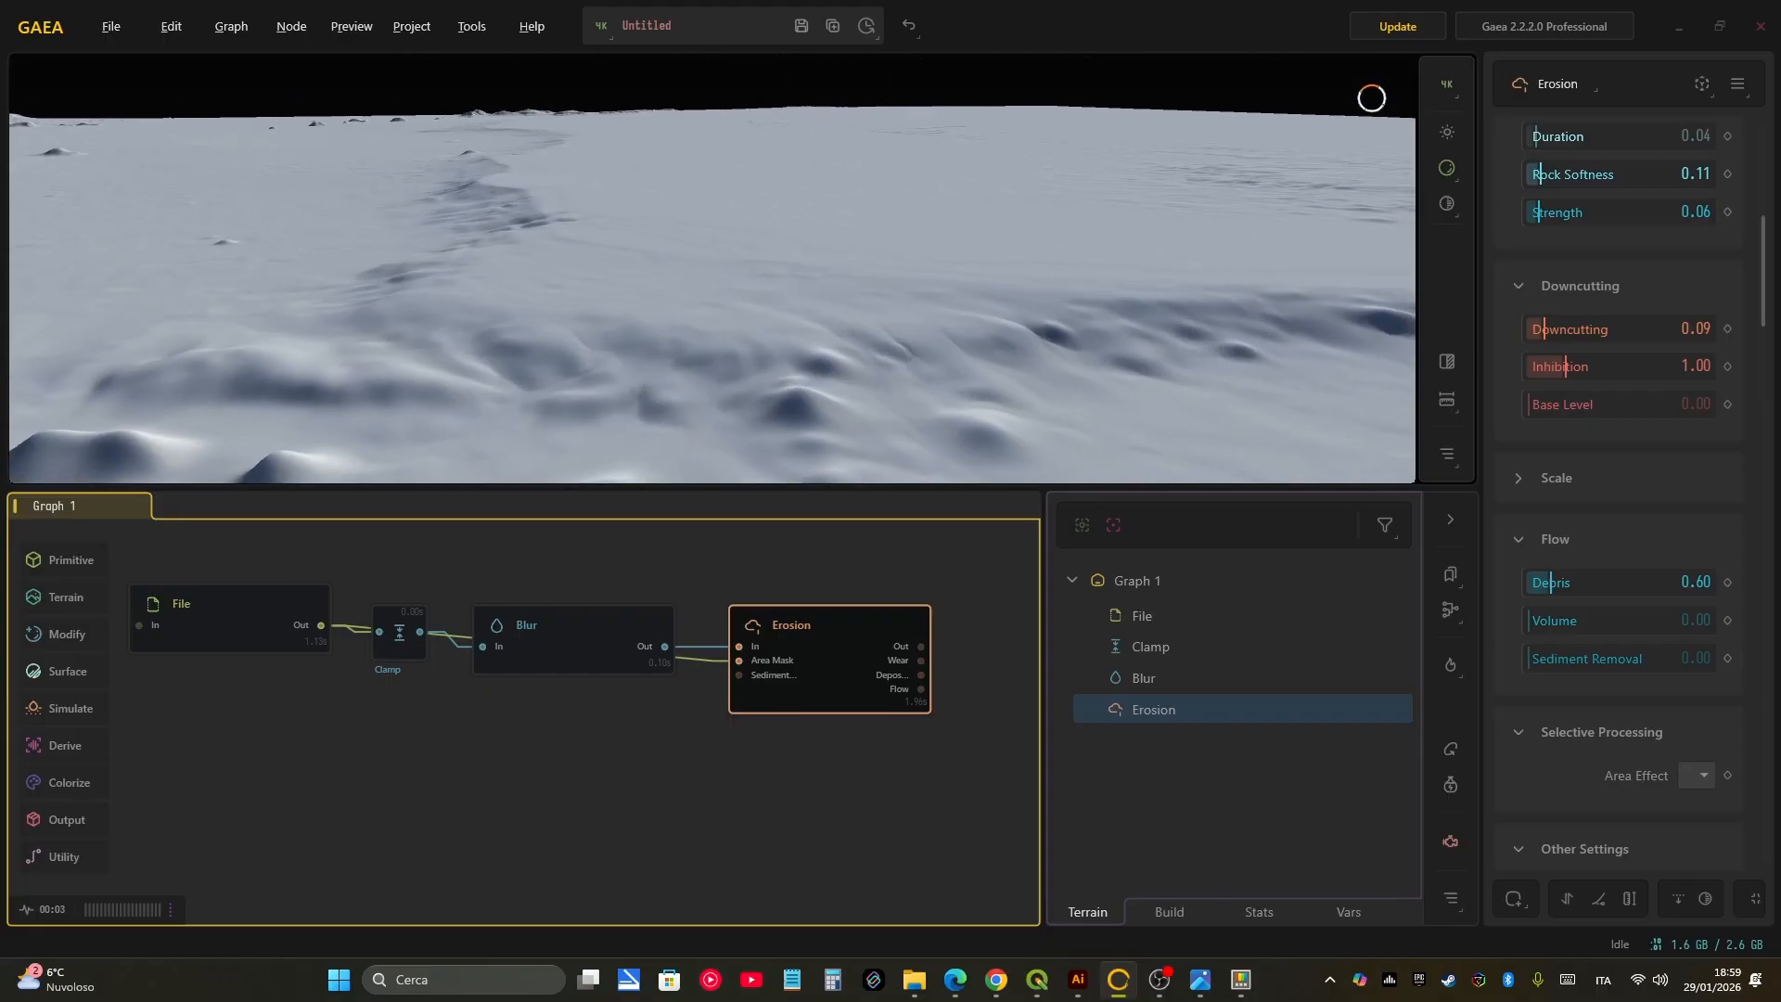
pyautogui.scroll(-5, 713, 269)
pyautogui.moveTo(594, 279); pyautogui.dragTo(826, 302)
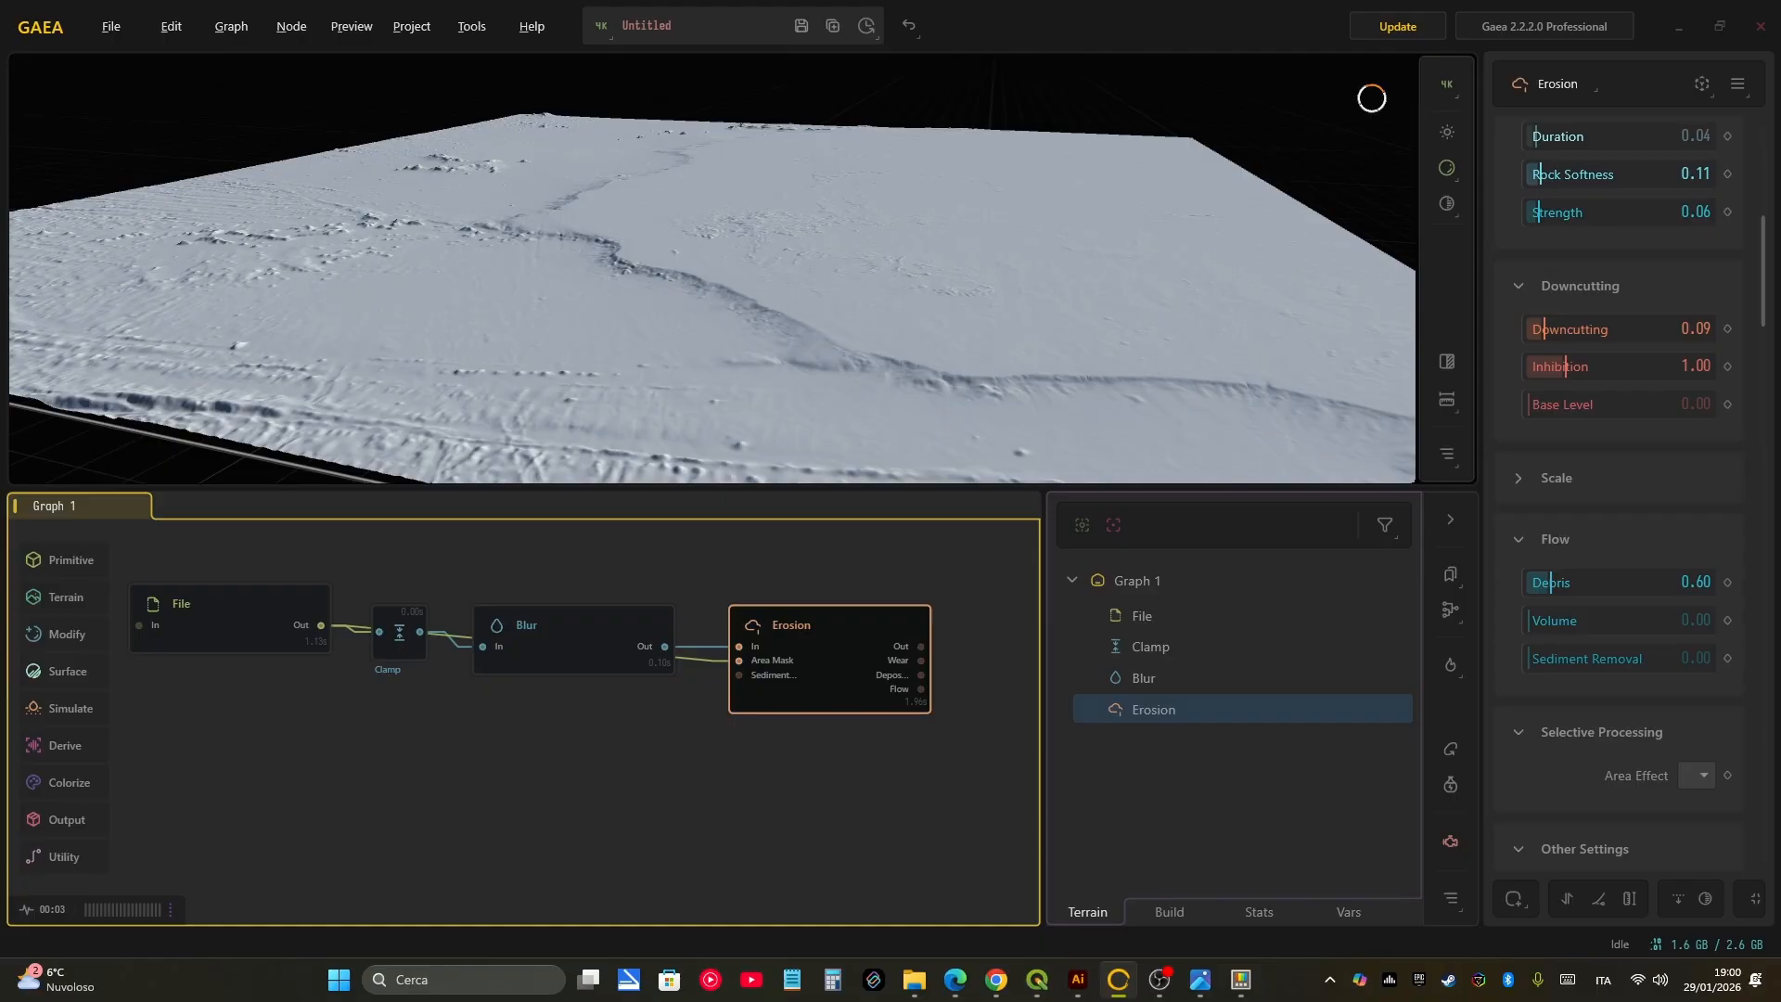
# Step: Orbit the eroded terrain tile and examine the escarpment, seamount clusters and parallel ridges from above at several distances
pyautogui.scroll(-3, 713, 269)
pyautogui.scroll(5, 712, 269)
pyautogui.moveTo(668, 269); pyautogui.dragTo(807, 265)
pyautogui.moveTo(649, 269); pyautogui.dragTo(937, 269, button='middle')
pyautogui.moveTo(686, 250); pyautogui.dragTo(807, 334)
pyautogui.scroll(-3, 712, 269)
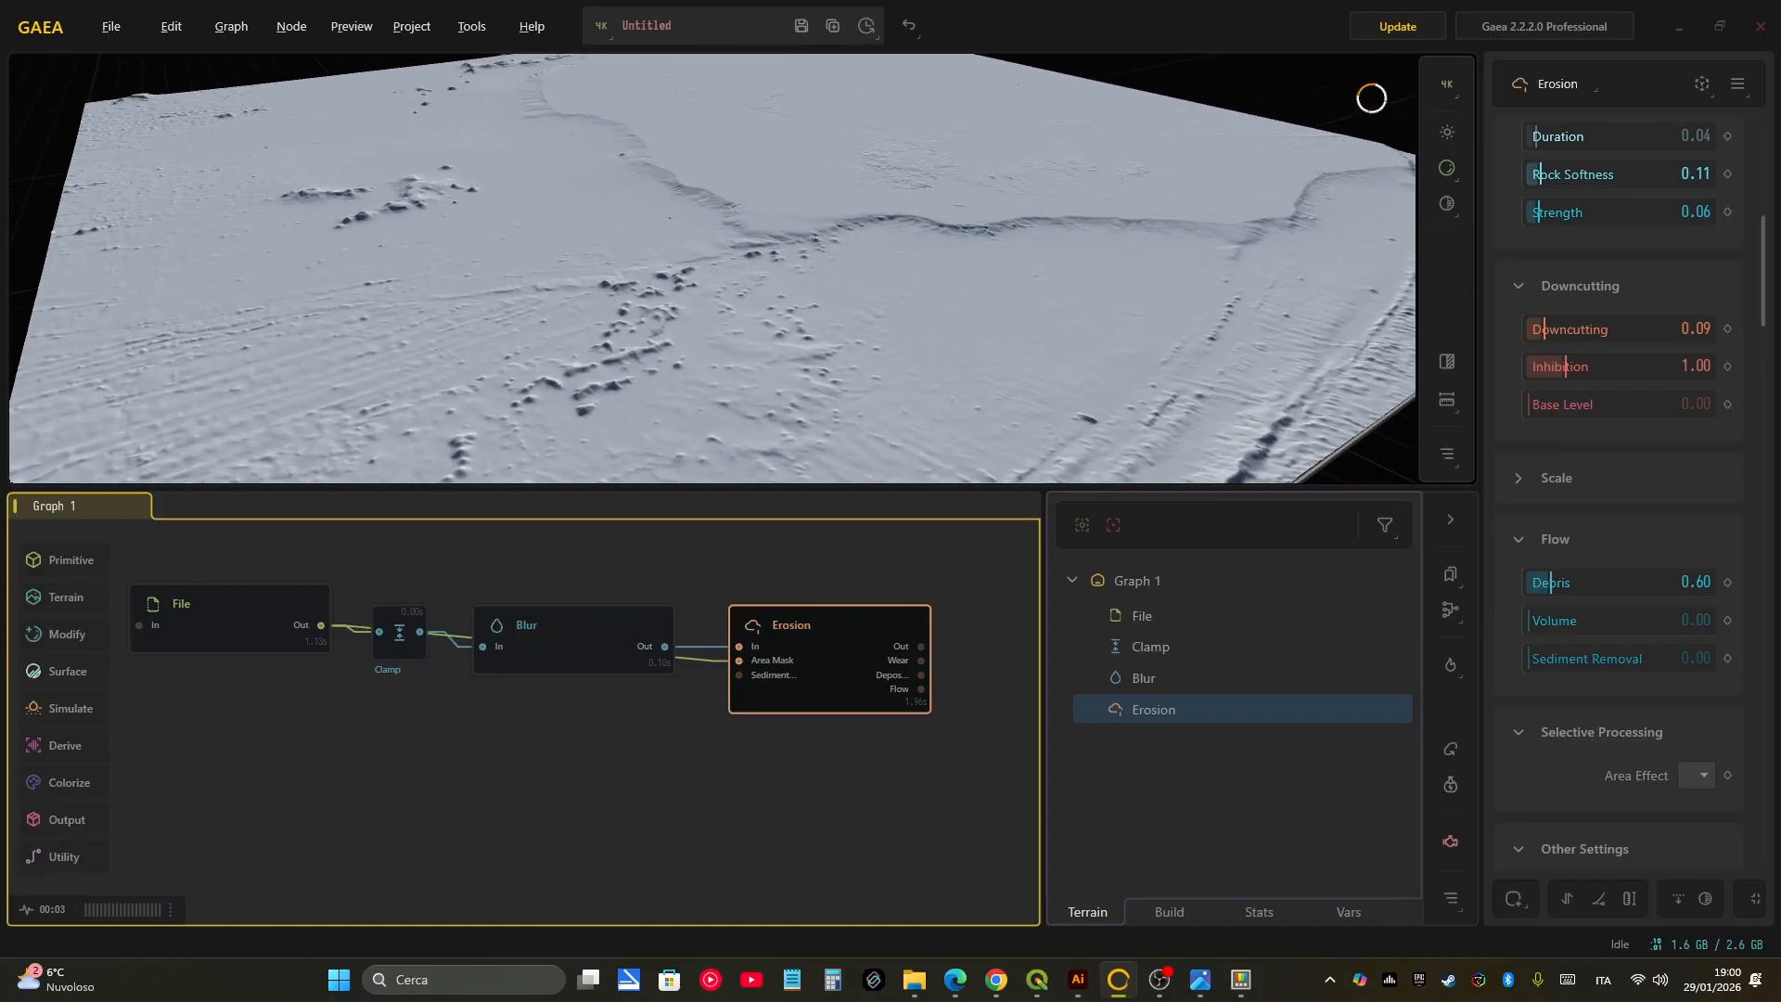
pyautogui.scroll(-2, 807, 334)
pyautogui.moveTo(724, 251)
pyautogui.mouseDown()
pyautogui.moveTo(724, 288)
pyautogui.moveTo(695, 288)
pyautogui.moveTo(728, 250)
pyautogui.mouseUp()
pyautogui.scroll(-4, 712, 269)
pyautogui.scroll(4, 712, 269)
pyautogui.scroll(2, 712, 269)
pyautogui.scroll(2, 728, 250)
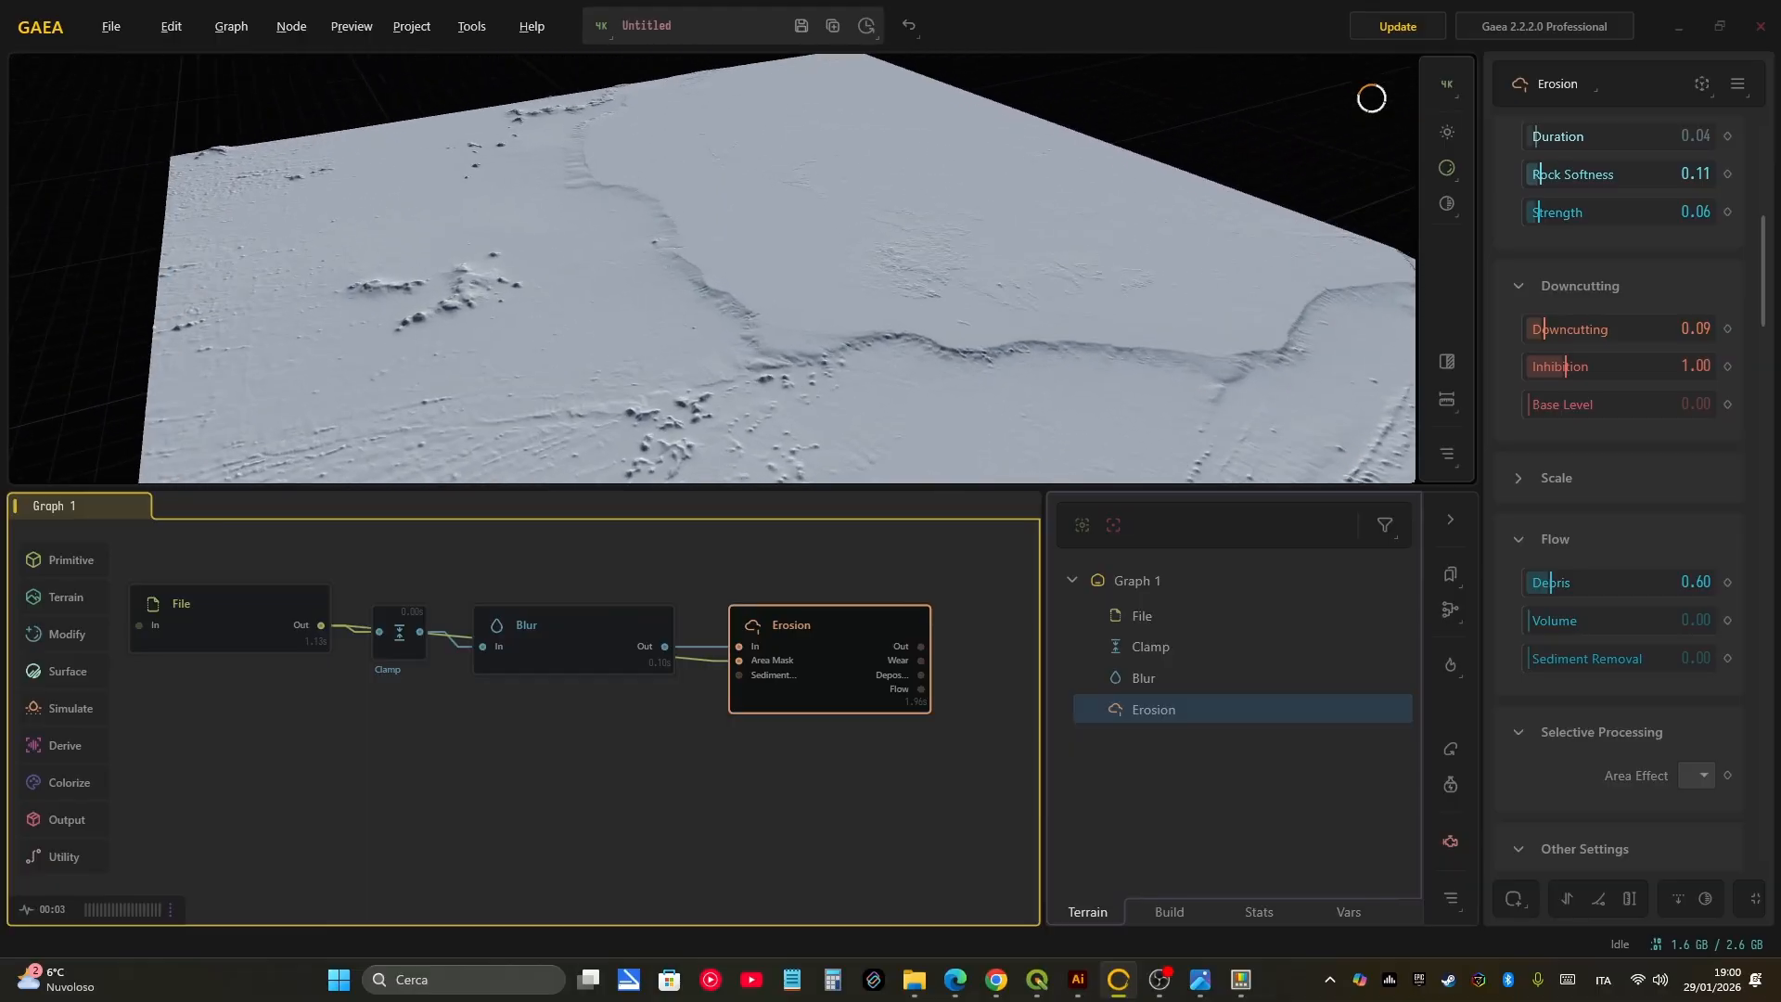